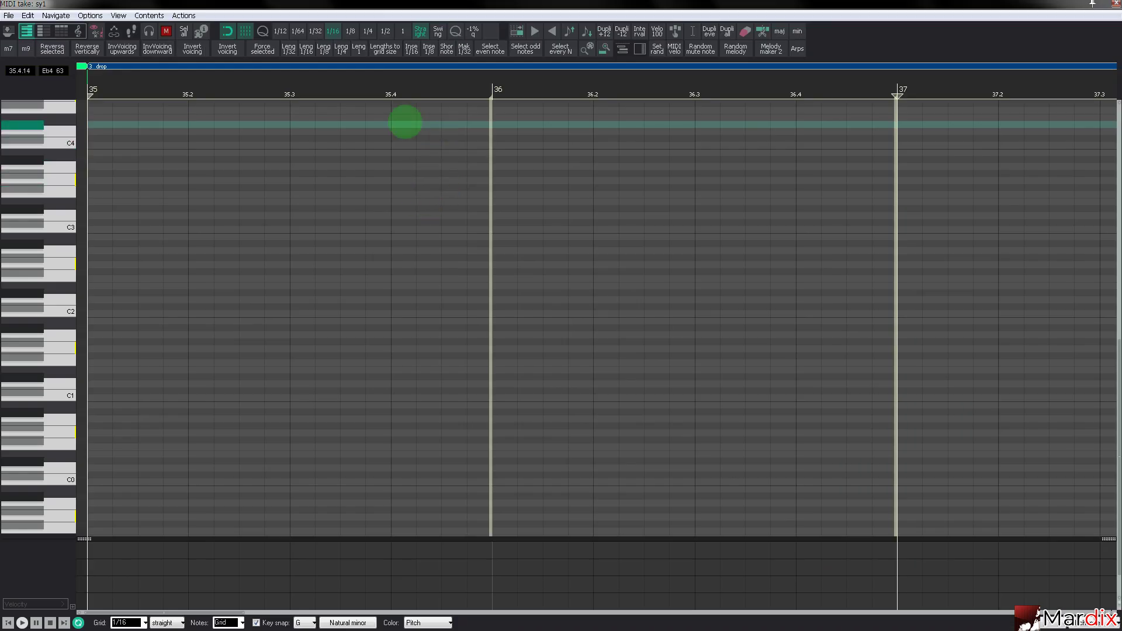
Set the key snap root note to A for the natural minor scale.
{"action": "scroll", "coordinate": [393, 87], "scroll_direction": "down", "scroll_amount": 2}
{"action": "scroll", "coordinate": [259, 255], "scroll_direction": "up", "scroll_amount": 3}
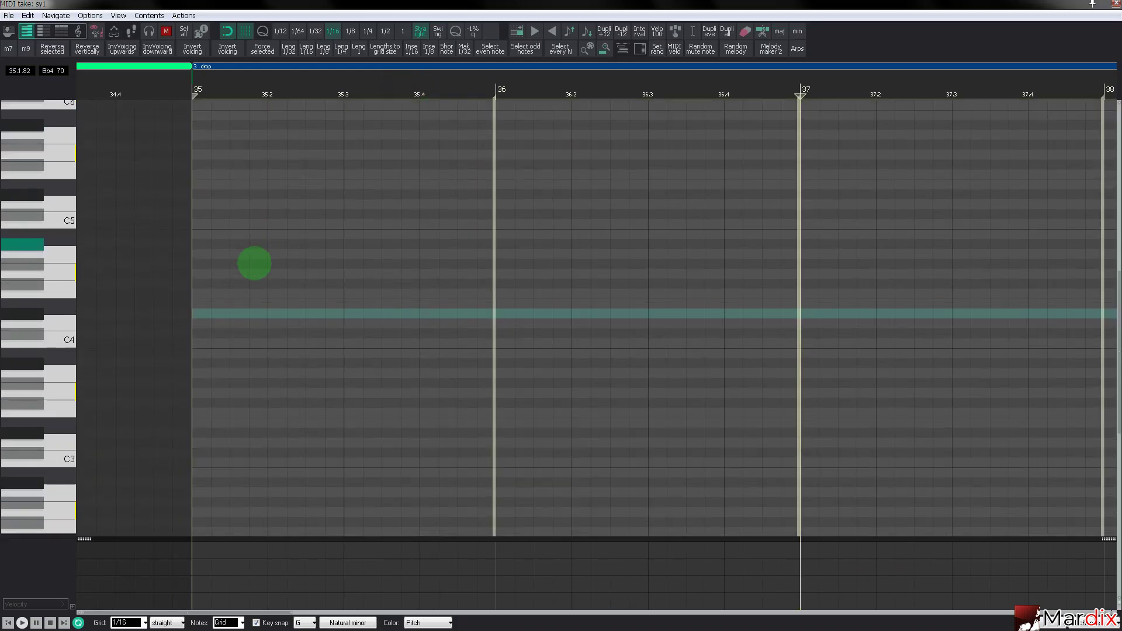
{"action": "left_click", "coordinate": [300, 623]}
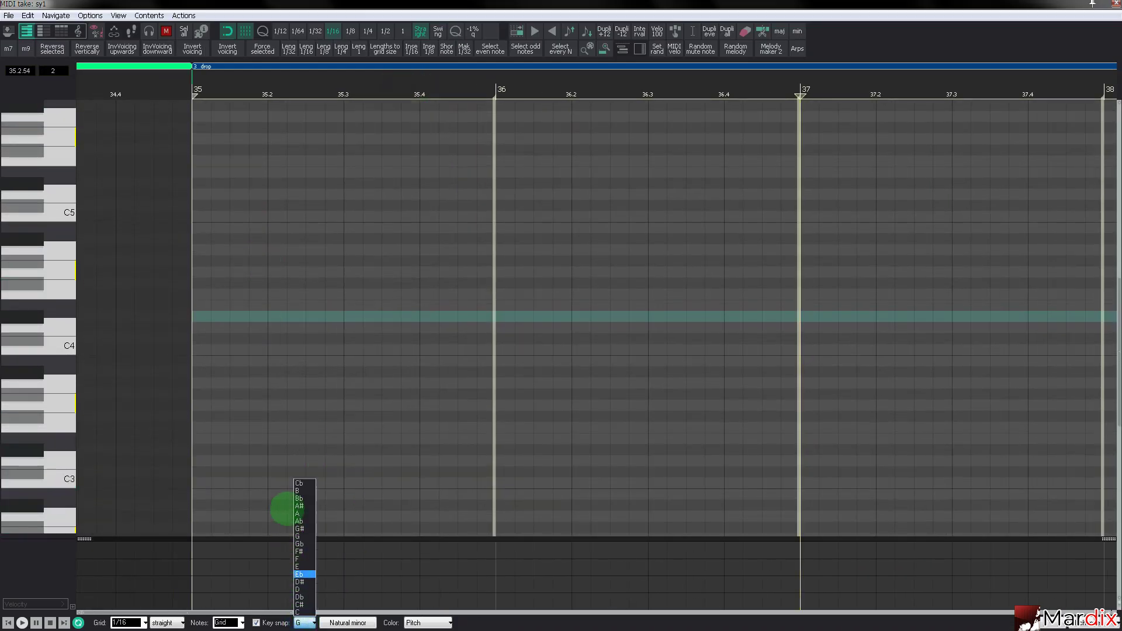
{"action": "left_click", "coordinate": [303, 513]}
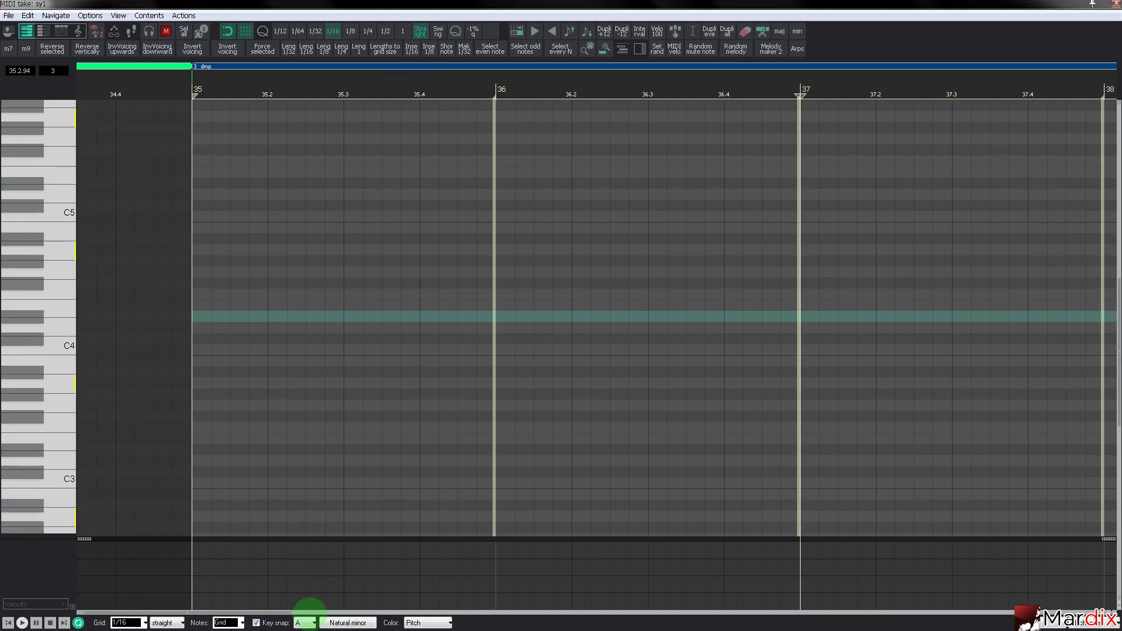
Enter three consecutive sixteenth notes F5, E5 and A4 from the start of measure 35.
{"action": "scroll", "coordinate": [62, 226], "scroll_direction": "up", "scroll_amount": 1}
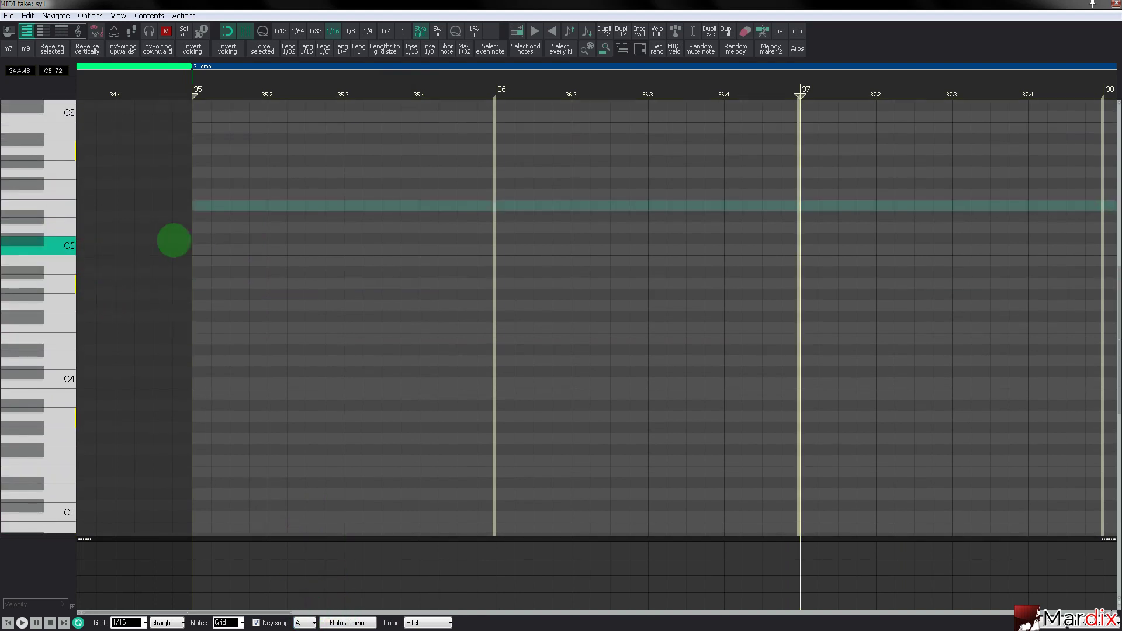
{"action": "scroll", "coordinate": [199, 199], "scroll_direction": "up", "scroll_amount": 2}
{"action": "left_click", "coordinate": [202, 197]}
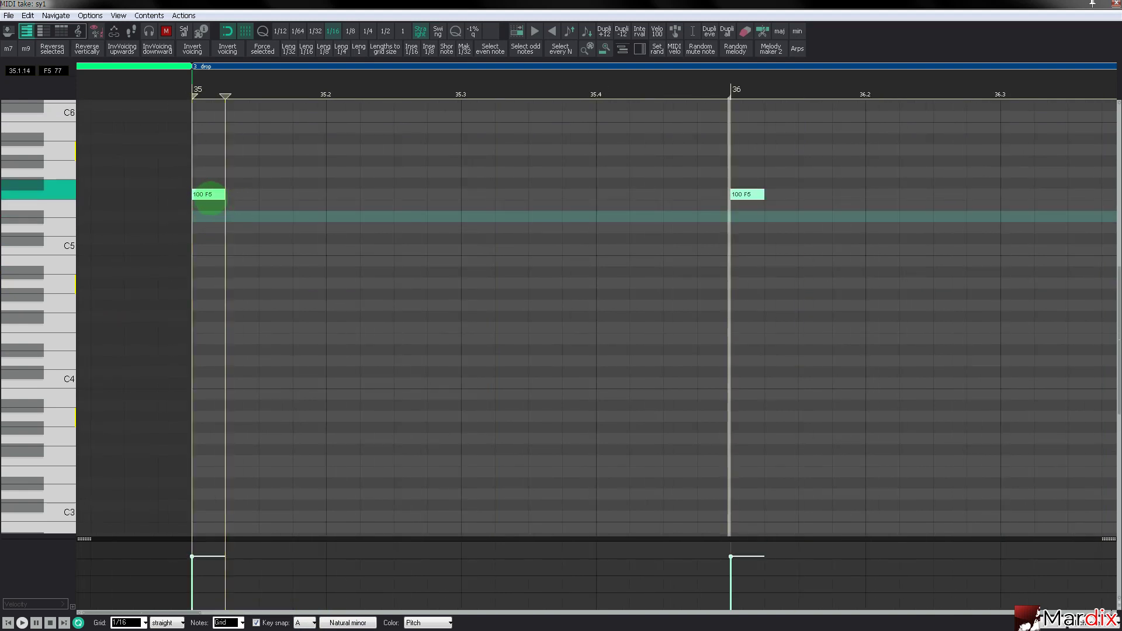
{"action": "left_click", "coordinate": [239, 206]}
{"action": "left_click_drag", "start_coordinate": [266, 249], "coordinate": [272, 286]}
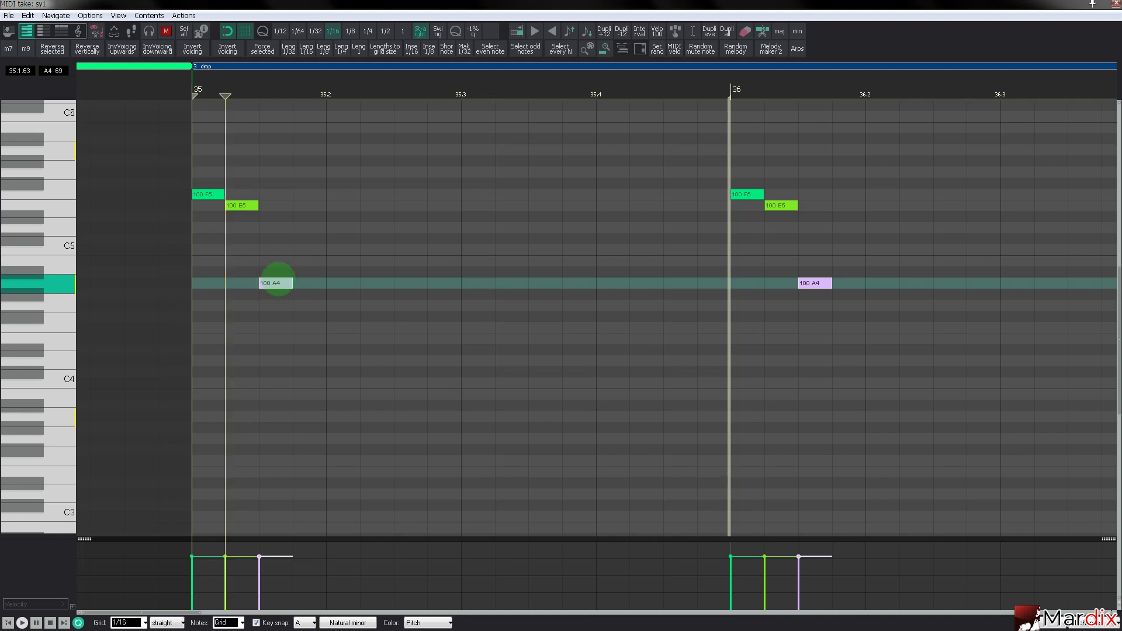
Select the F5, E5 and A4 notes and duplicate them four times in a row along measure 35.
{"action": "left_click_drag", "start_coordinate": [303, 175], "coordinate": [213, 309]}
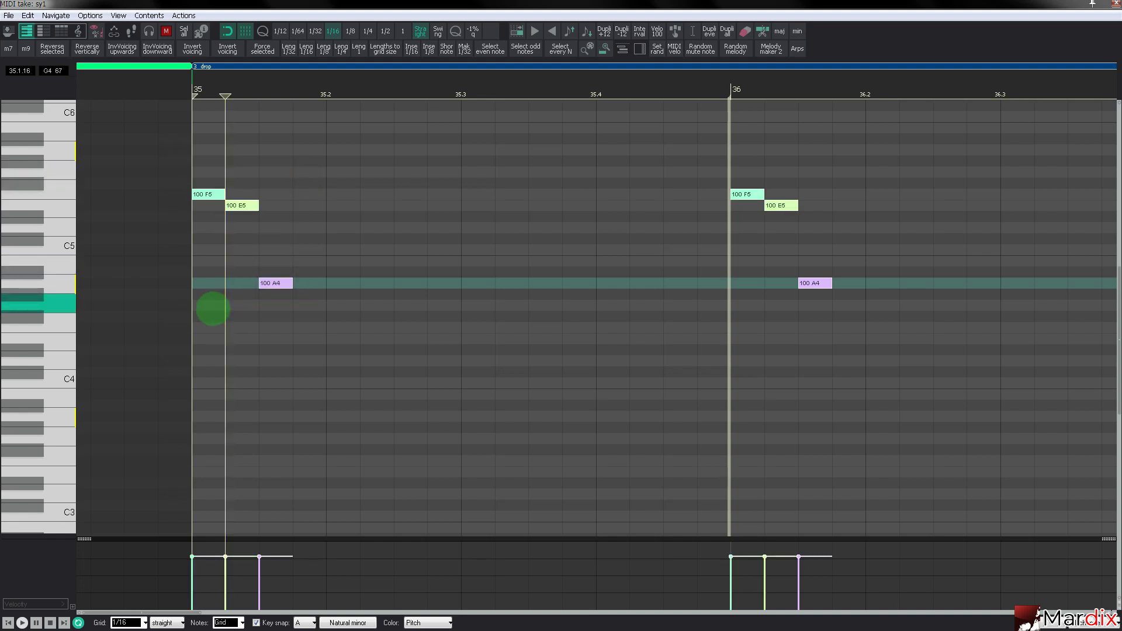
{"action": "key", "text": "ctrl+d"}
{"action": "key", "text": "ctrl+d"}
{"action": "key", "text": "ctrl+d"}
{"action": "key", "text": "ctrl+d"}
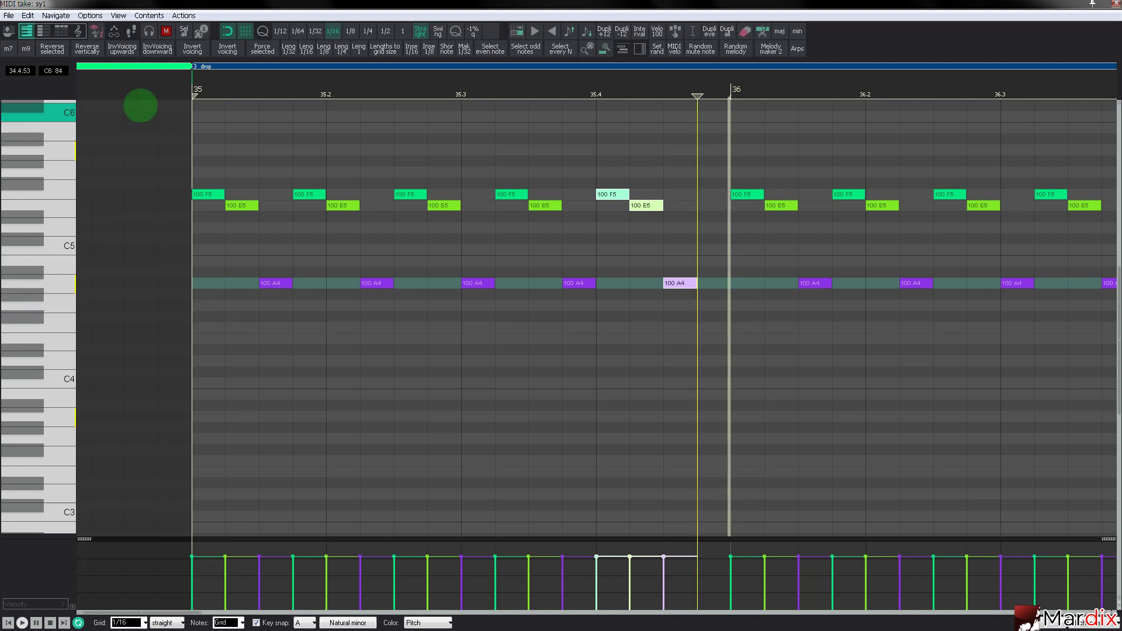
Add a G4 note on the last sixteenth of measure 35 and lower the second F5 note to D5.
{"action": "scroll", "coordinate": [203, 170], "scroll_direction": "down", "scroll_amount": 3}
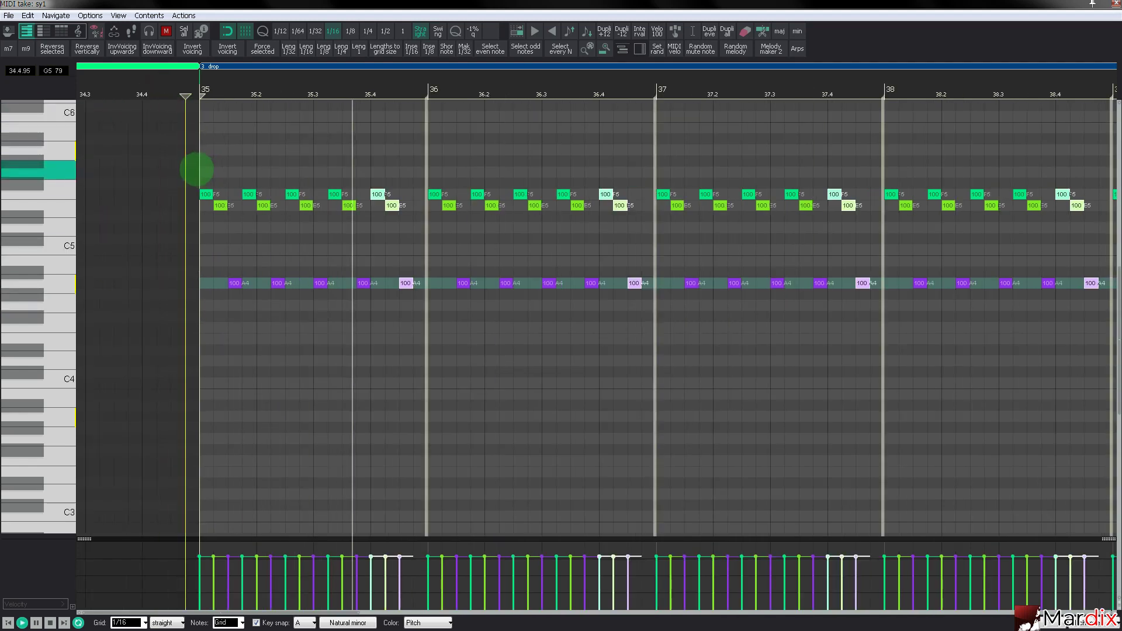
{"action": "scroll", "coordinate": [398, 228], "scroll_direction": "up", "scroll_amount": 1}
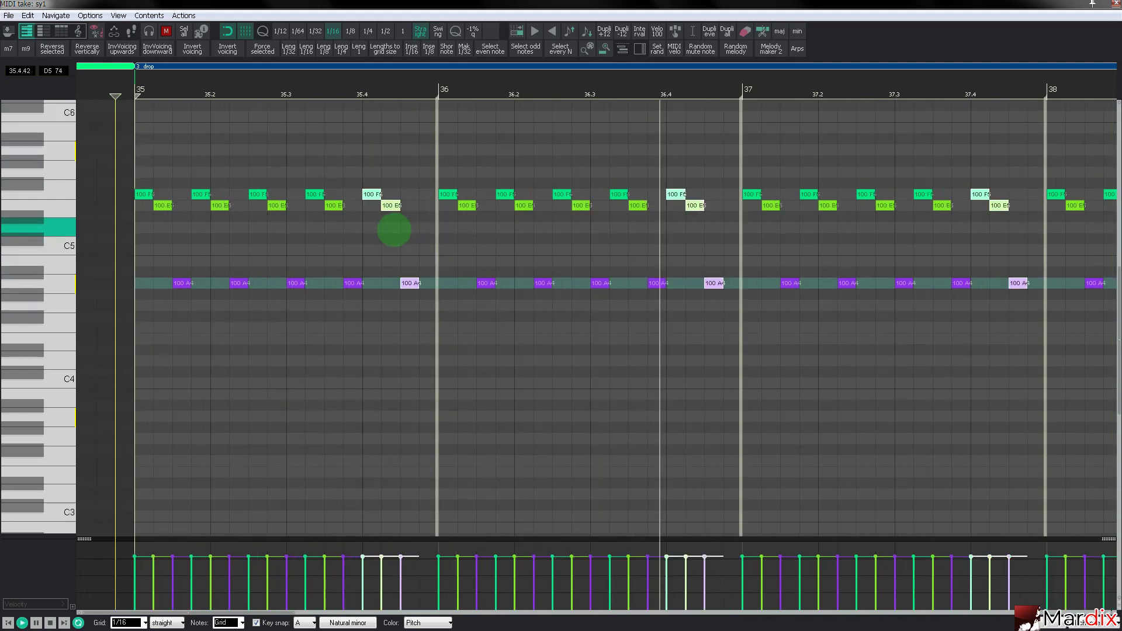
{"action": "left_click_drag", "start_coordinate": [409, 283], "coordinate": [429, 305]}
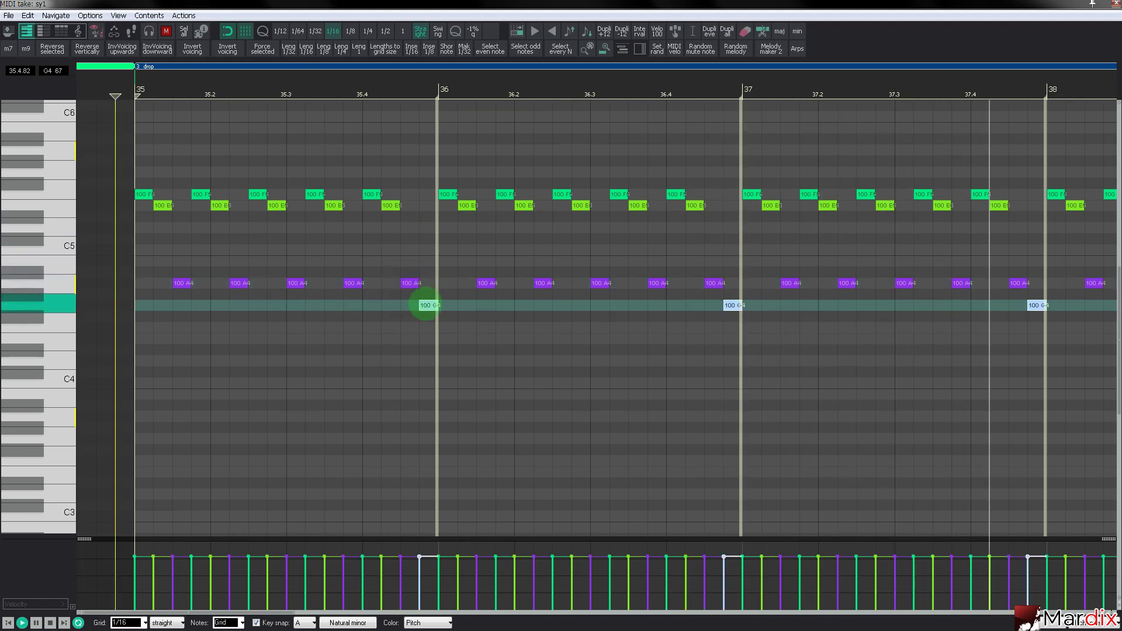
{"action": "left_click_drag", "start_coordinate": [199, 195], "coordinate": [202, 227]}
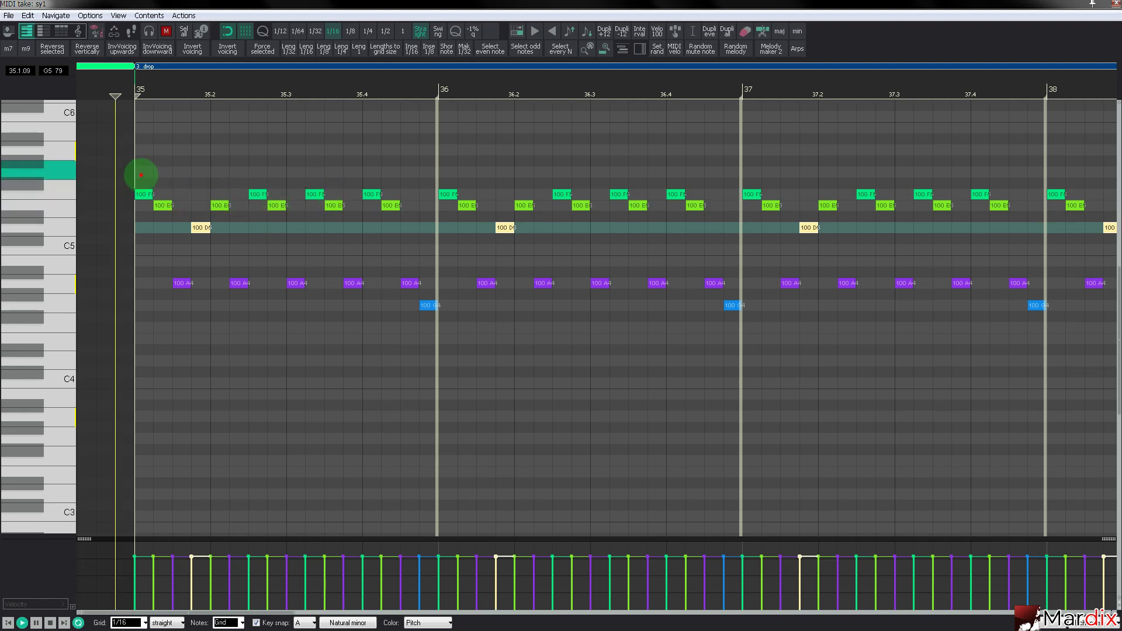
Select all notes of the melody and transpose them down one octave.
{"action": "left_click_drag", "start_coordinate": [141, 175], "coordinate": [435, 370]}
{"action": "key", "text": "shift+Down"}
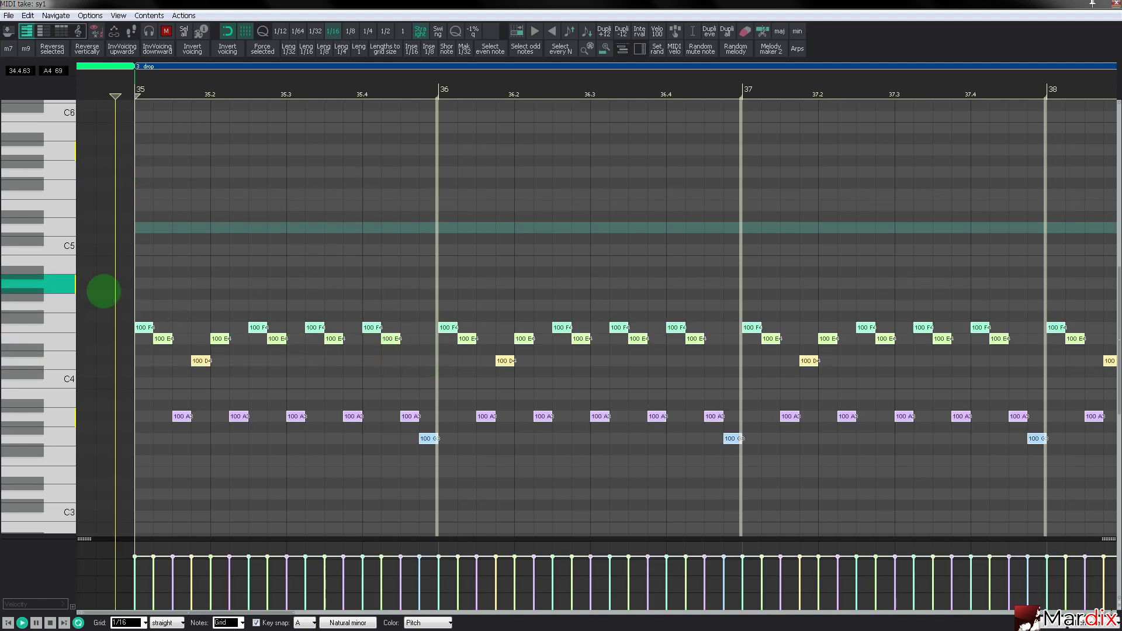
{"action": "scroll", "coordinate": [31, 287], "scroll_direction": "down", "scroll_amount": 5}
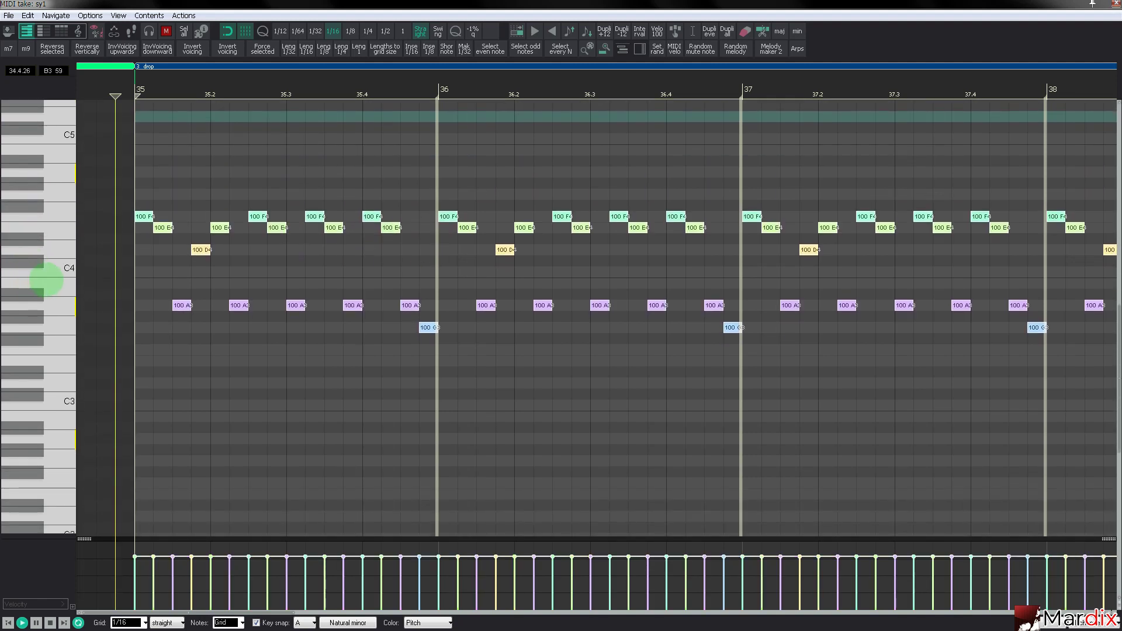
{"action": "key", "text": "ctrl+Down"}
{"action": "scroll", "coordinate": [44, 278], "scroll_direction": "down", "scroll_amount": 6}
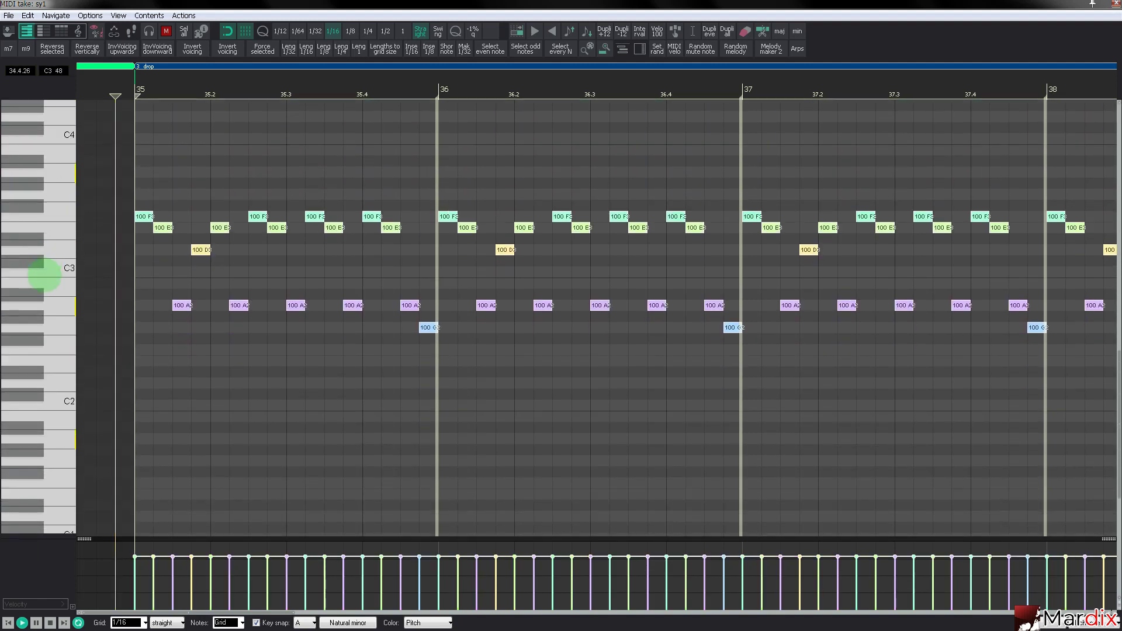
{"action": "scroll", "coordinate": [64, 257], "scroll_direction": "up", "scroll_amount": 1}
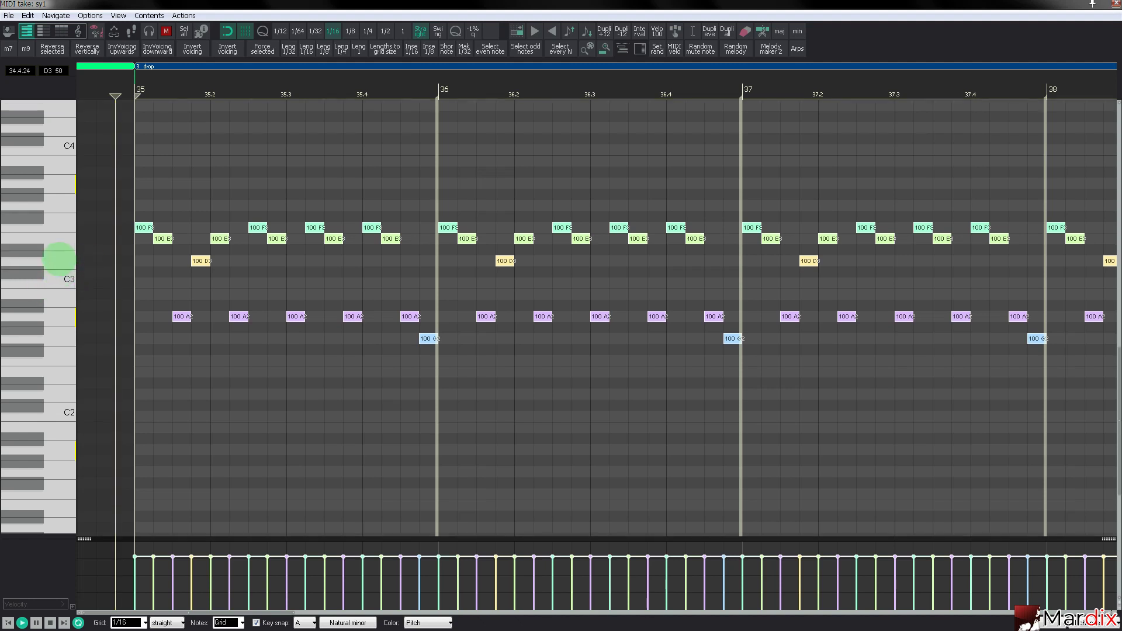
{"action": "key", "text": "ctrl+Up"}
{"action": "scroll", "coordinate": [43, 284], "scroll_direction": "up", "scroll_amount": 6}
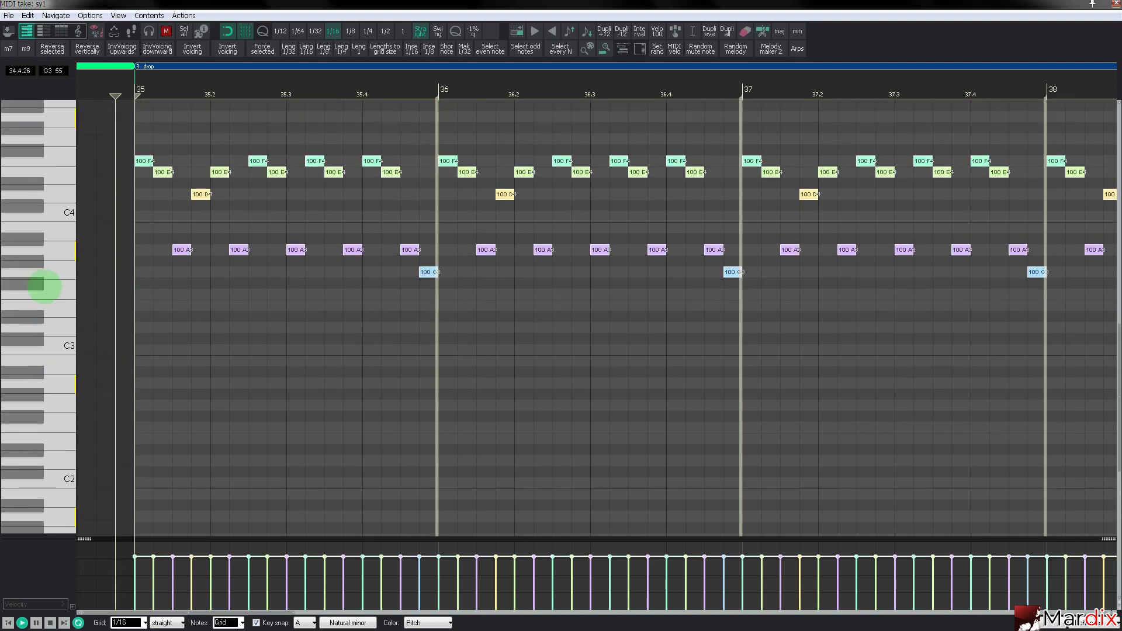
Return to the arrangement, show the mixer, and set the master track's ReaLimit threshold to +0.00 dB.
{"action": "left_click", "coordinate": [1115, 5]}
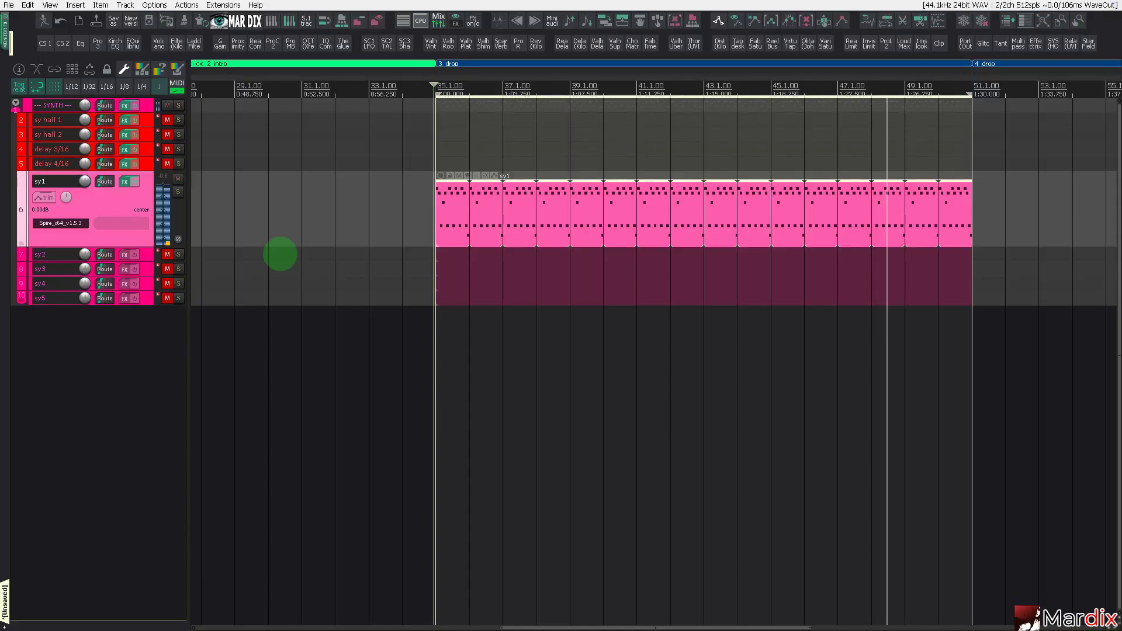
{"action": "left_click", "coordinate": [438, 21]}
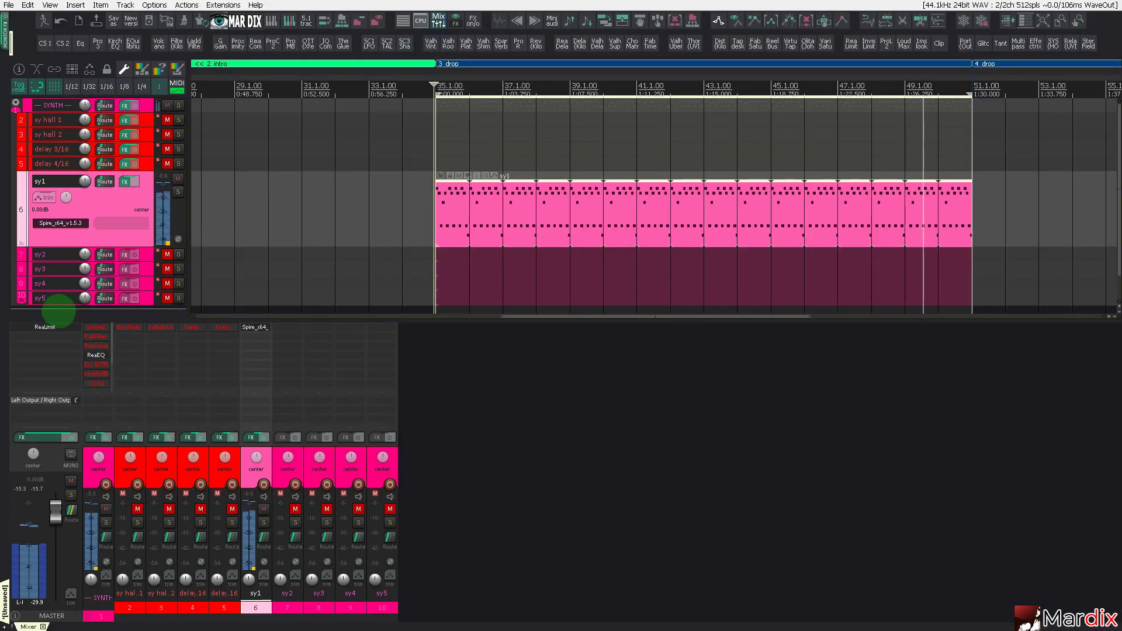
{"action": "left_click", "coordinate": [46, 327]}
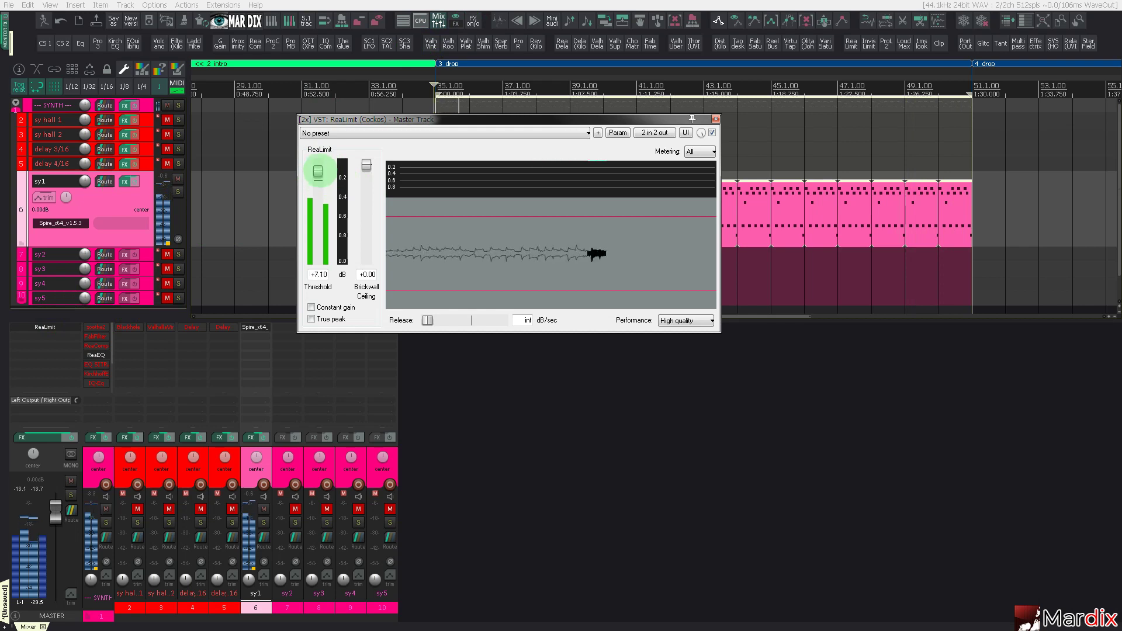
{"action": "left_click_drag", "start_coordinate": [317, 170], "coordinate": [317, 178]}
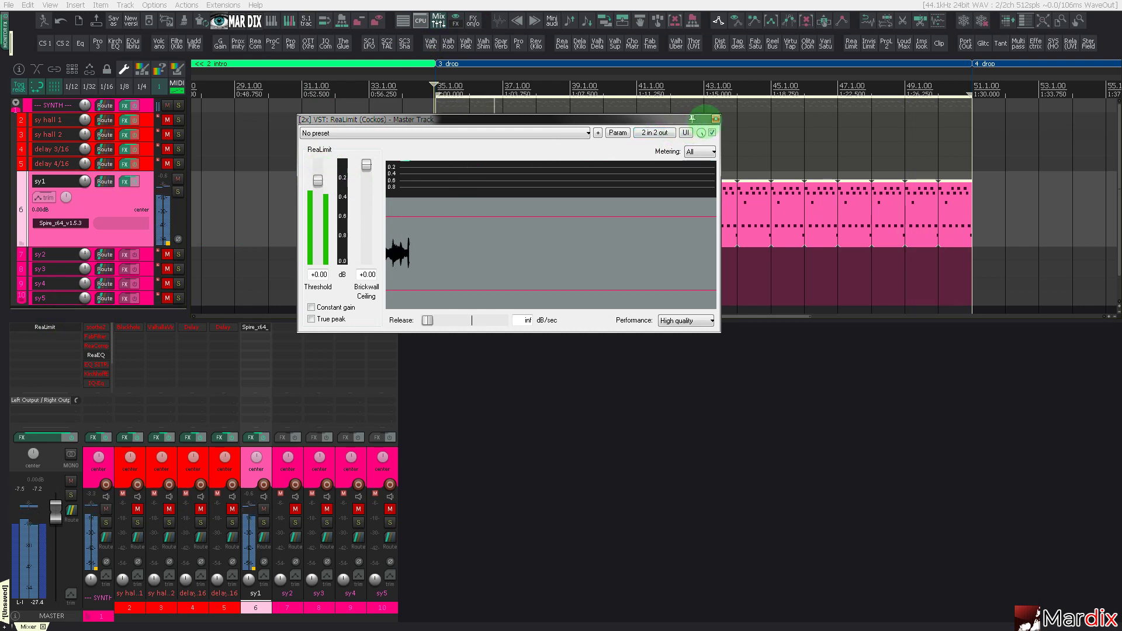
{"action": "left_click", "coordinate": [716, 119]}
Add EQuilibrium to the sy1 track and raise its low-cut frequency to slightly above 100 Hz.
{"action": "scroll", "coordinate": [431, 206], "scroll_direction": "down", "scroll_amount": 2}
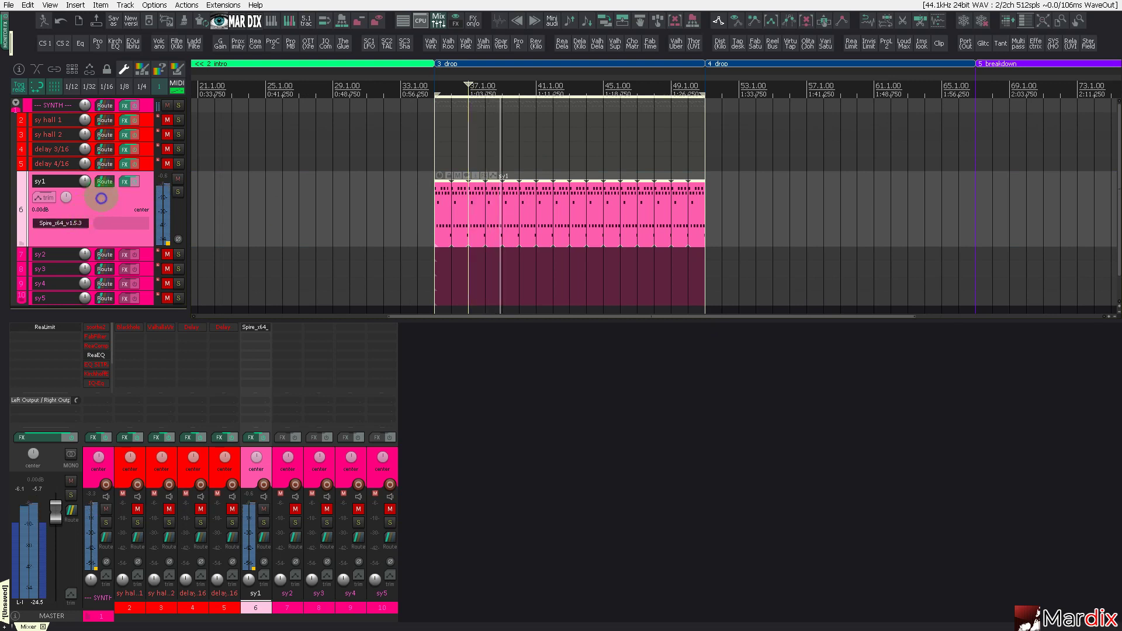
{"action": "left_click", "coordinate": [130, 45]}
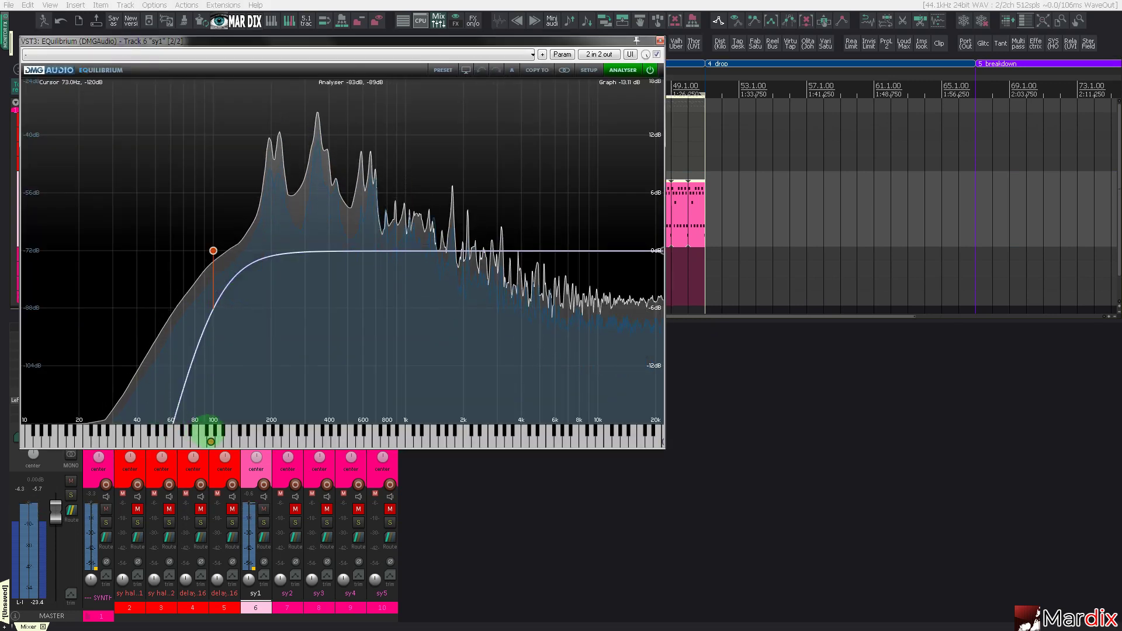
{"action": "left_click_drag", "start_coordinate": [210, 442], "coordinate": [219, 442]}
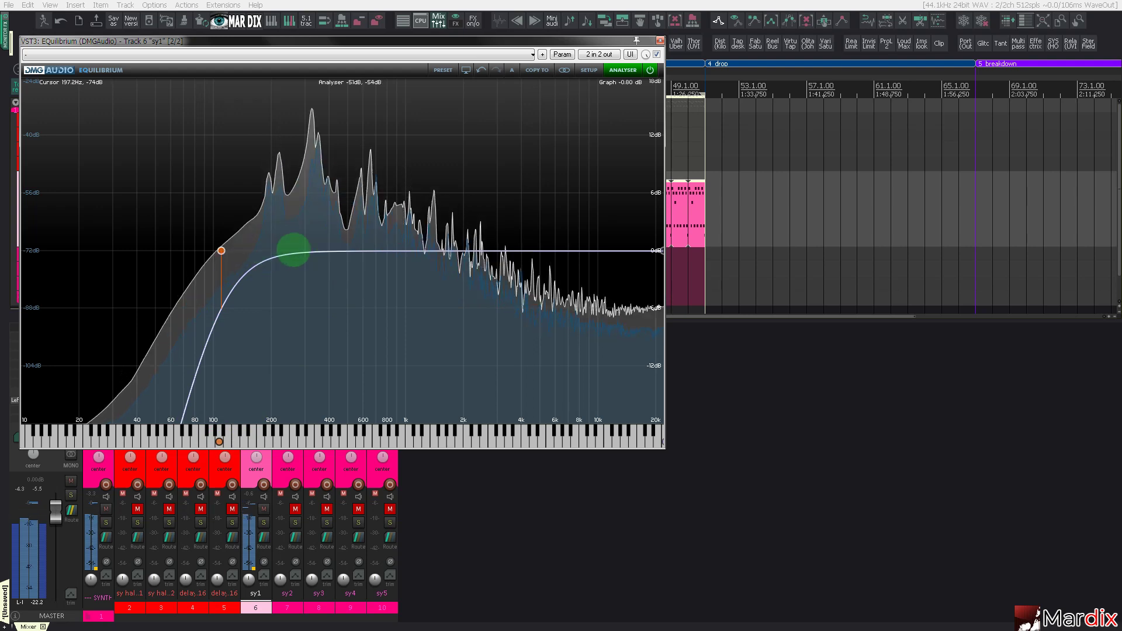
{"action": "left_click", "coordinate": [660, 40]}
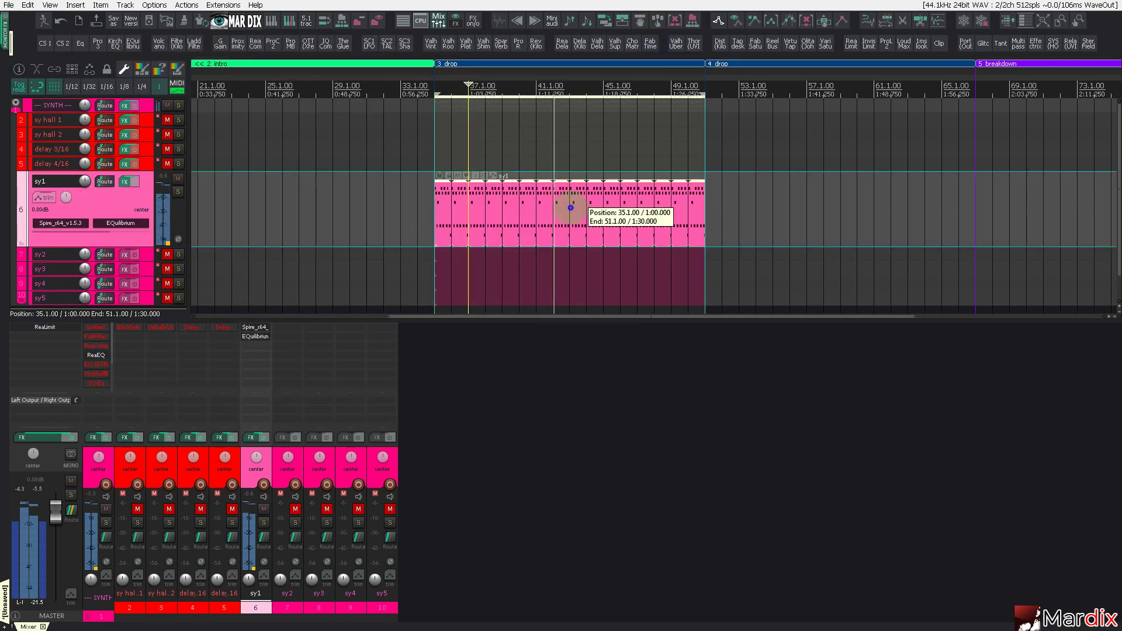
Reopen the sy1 MIDI item for editing and lower the D4 note in measure 35 to C4.
{"action": "double_click", "coordinate": [441, 258]}
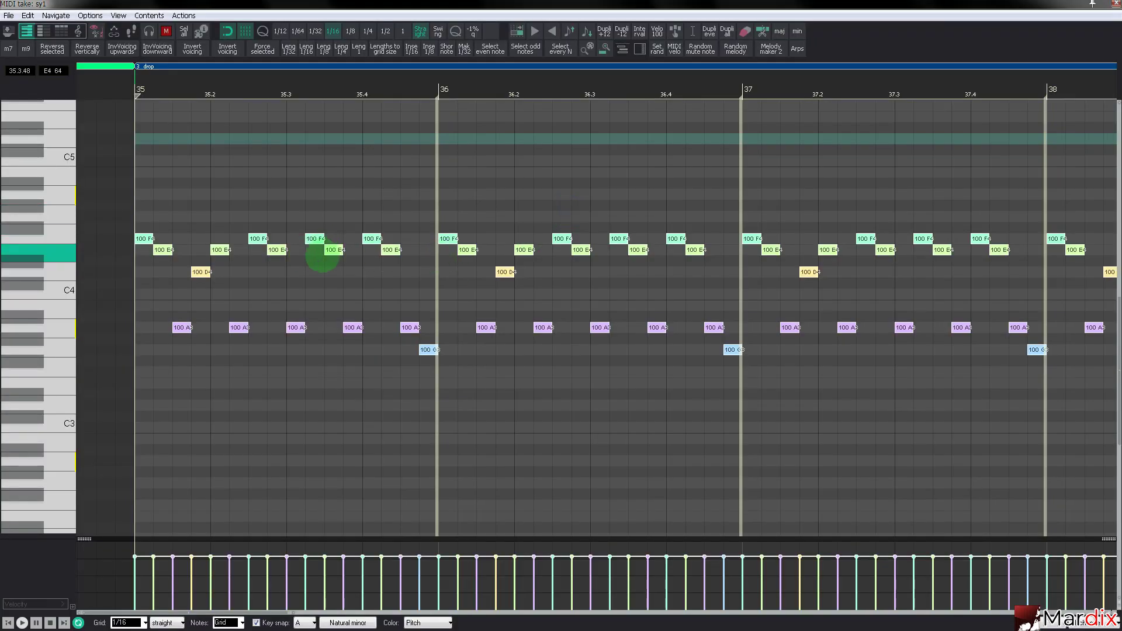
{"action": "left_click", "coordinate": [209, 272]}
{"action": "left_click", "coordinate": [197, 275]}
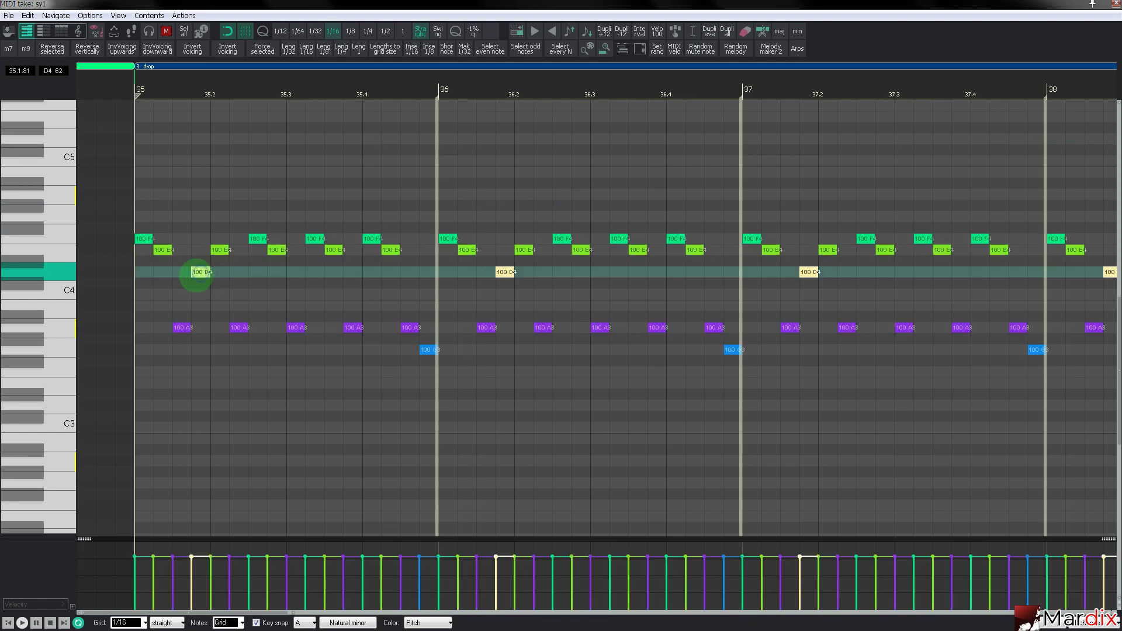
{"action": "left_click_drag", "start_coordinate": [200, 273], "coordinate": [201, 294]}
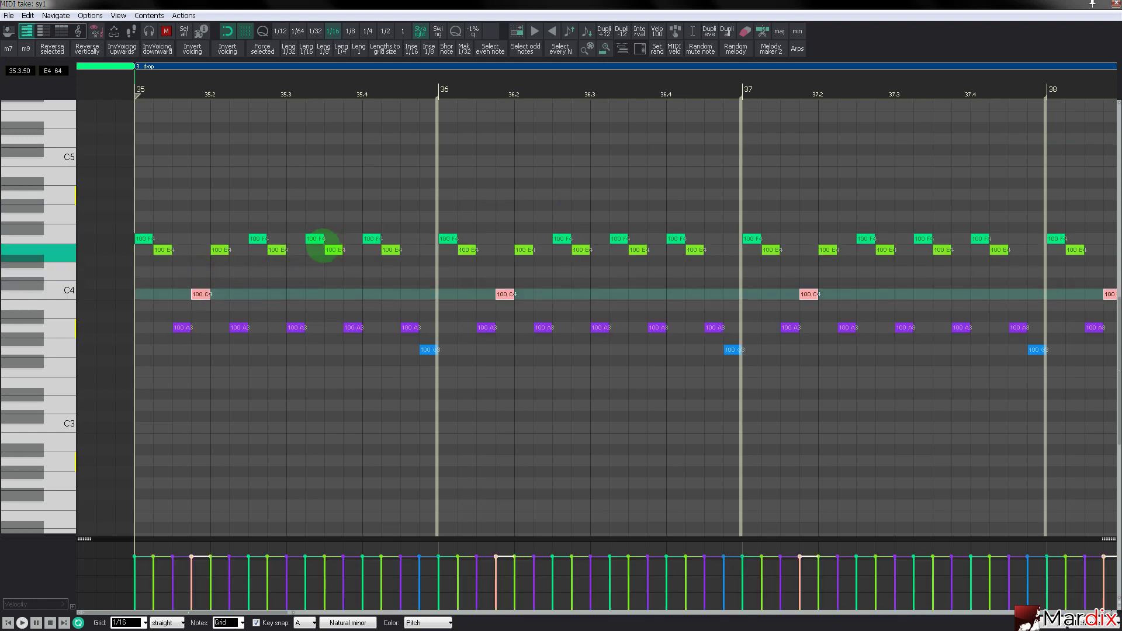
Replace the notes in the second half of measure 35 with a copy of the first half.
{"action": "left_click_drag", "start_coordinate": [300, 222], "coordinate": [421, 378]}
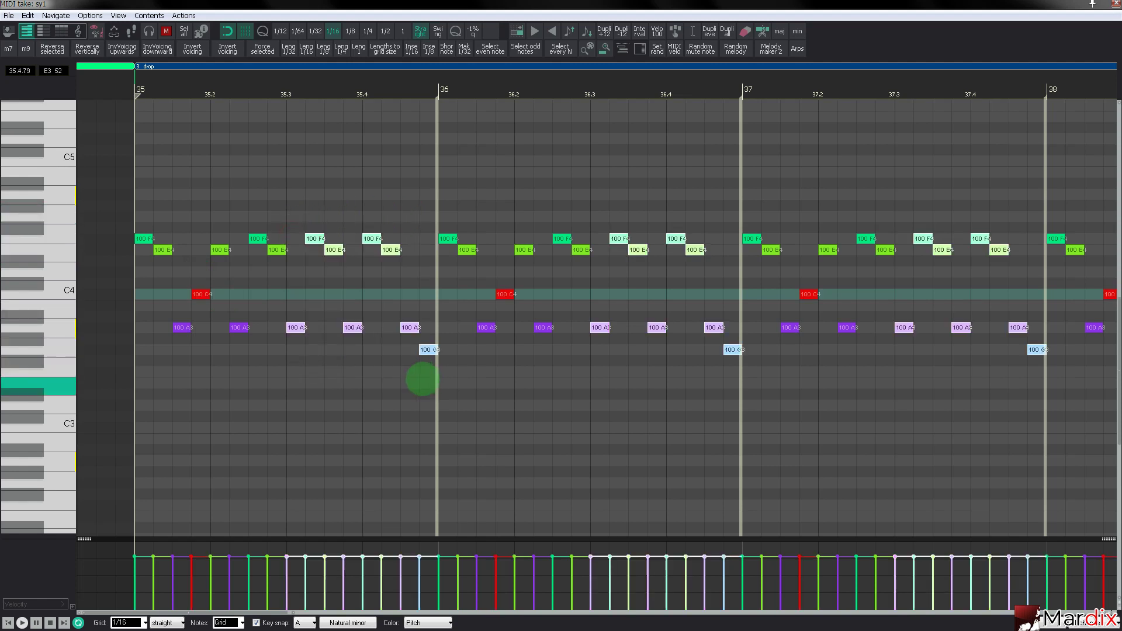
{"action": "key", "text": "Delete"}
{"action": "left_click_drag", "start_coordinate": [328, 206], "coordinate": [145, 359]}
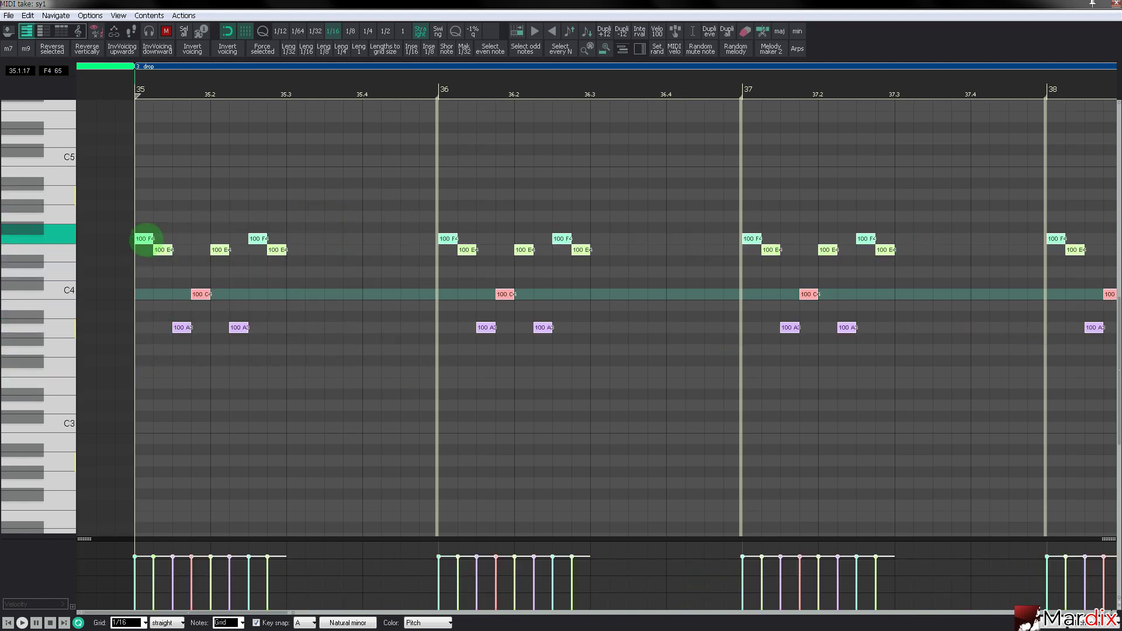
{"action": "left_click_drag", "start_coordinate": [146, 238], "coordinate": [295, 239]}
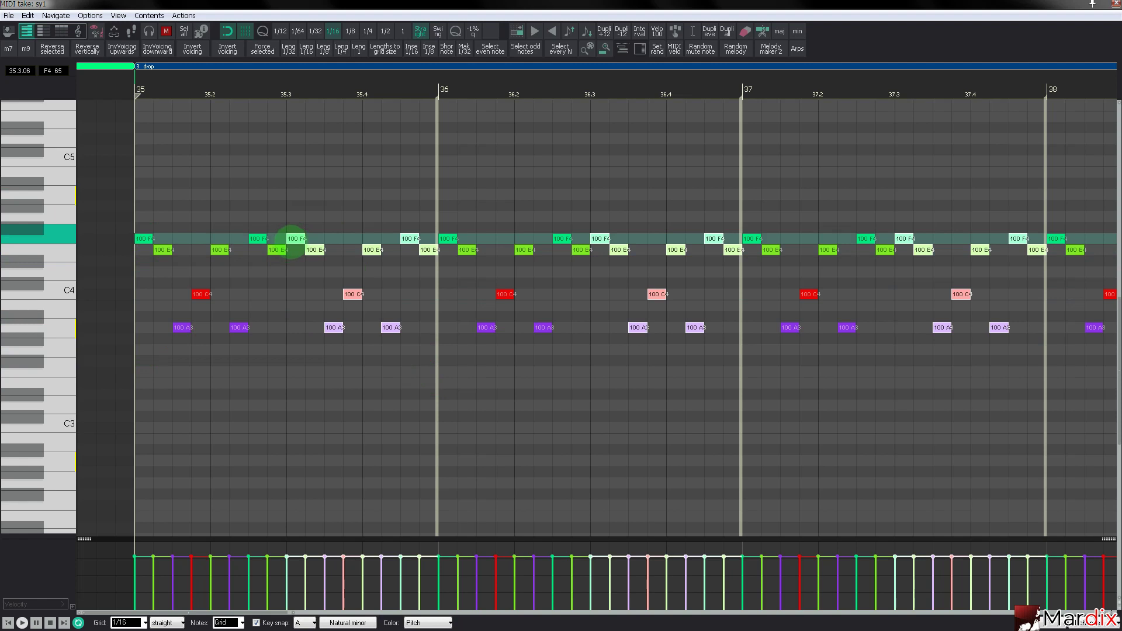
Change the pitches of the first two notes from beat 35.3 to C4 and F4.
{"action": "left_click", "coordinate": [295, 238]}
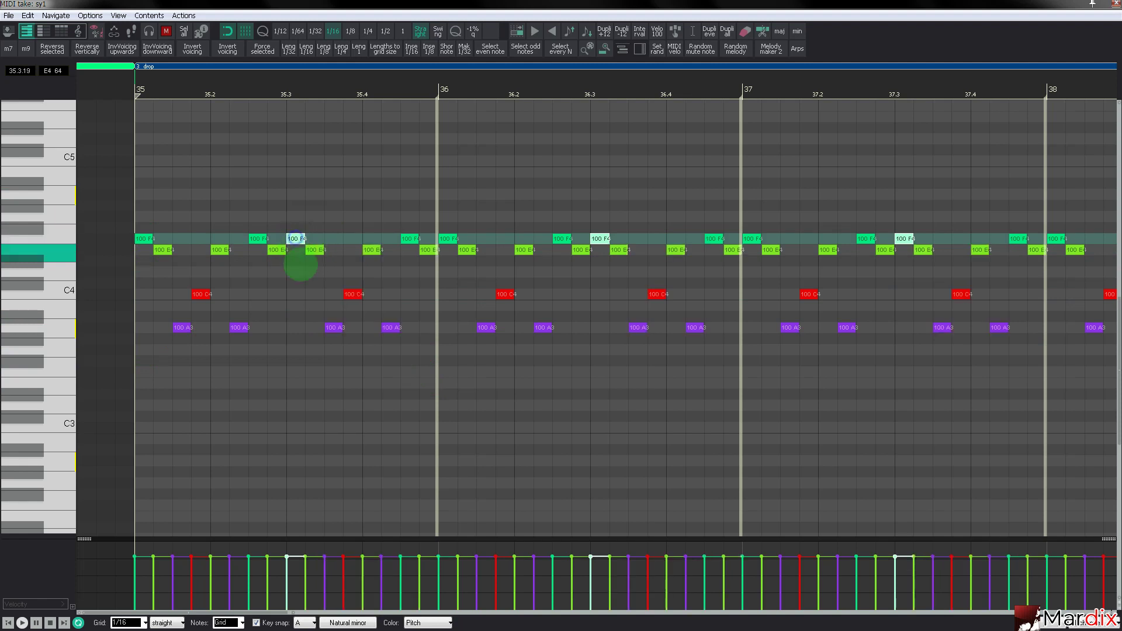
{"action": "left_click_drag", "start_coordinate": [295, 238], "coordinate": [296, 173]}
{"action": "left_click_drag", "start_coordinate": [315, 250], "coordinate": [319, 225]}
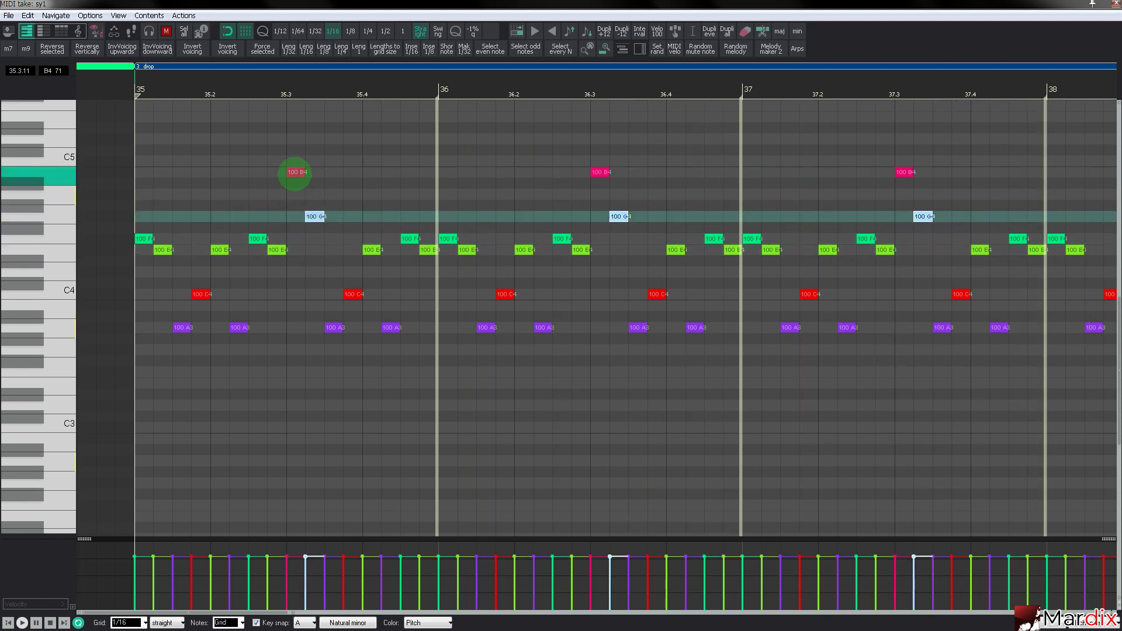
{"action": "left_click_drag", "start_coordinate": [295, 173], "coordinate": [314, 239]}
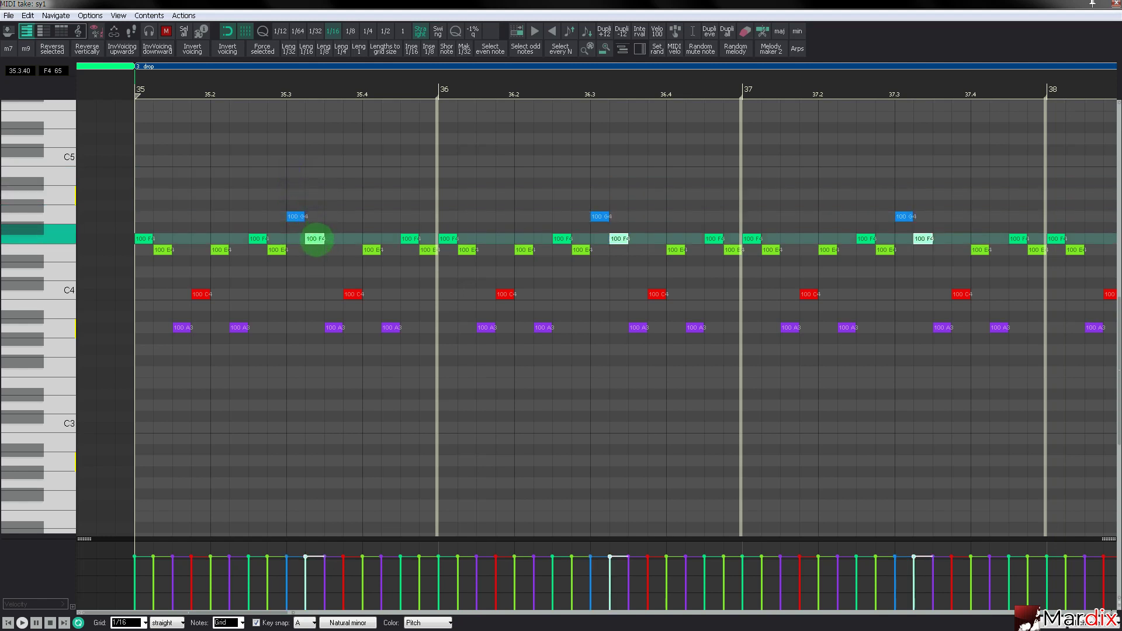
{"action": "left_click_drag", "start_coordinate": [297, 216], "coordinate": [293, 294]}
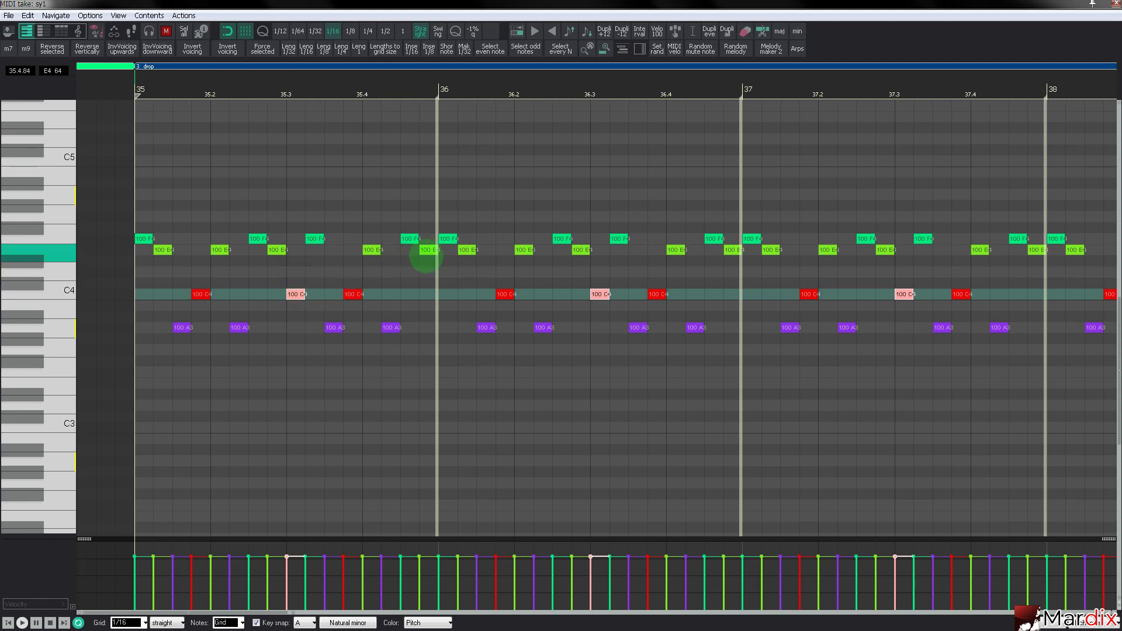
Open the sy1 track's effects, audition the pluck presets in Spire's browser and load PL - New Dawn.
{"action": "left_click", "coordinate": [430, 263]}
{"action": "key", "text": "ctrl+a"}
{"action": "key", "text": "f"}
{"action": "key", "text": "space"}
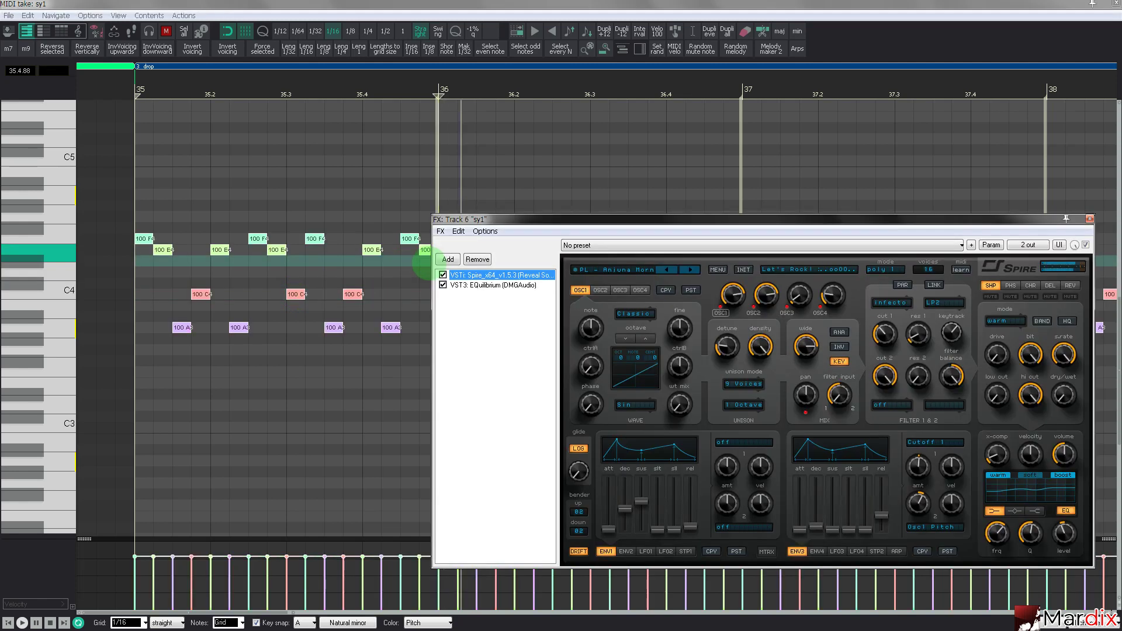
{"action": "left_click_drag", "start_coordinate": [494, 219], "coordinate": [463, 218]}
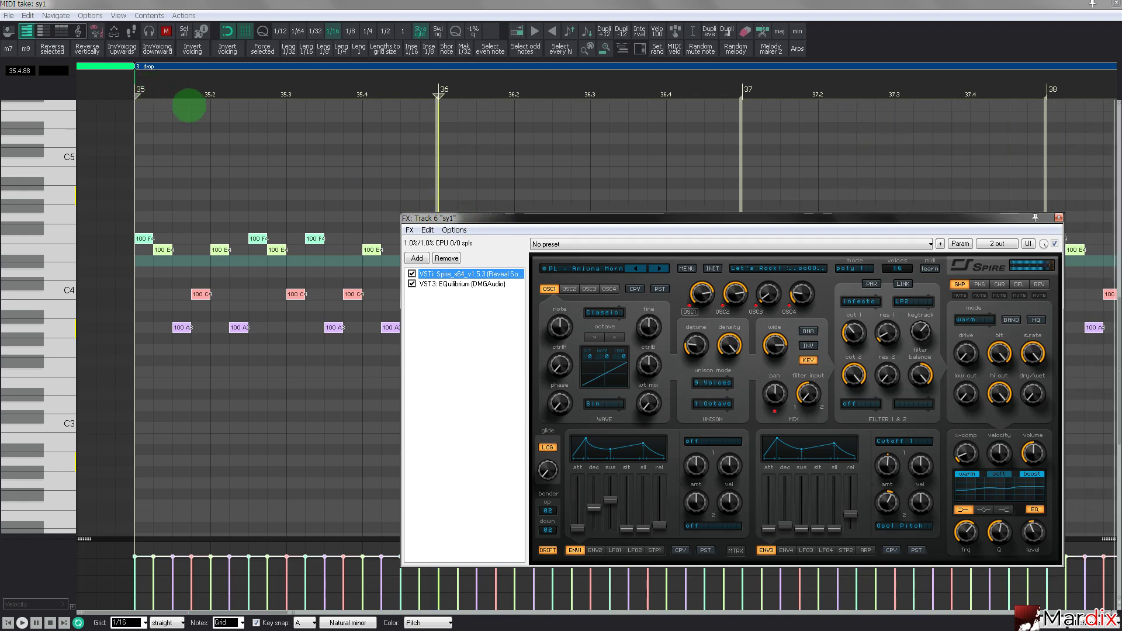
{"action": "key", "text": "ctrl+a"}
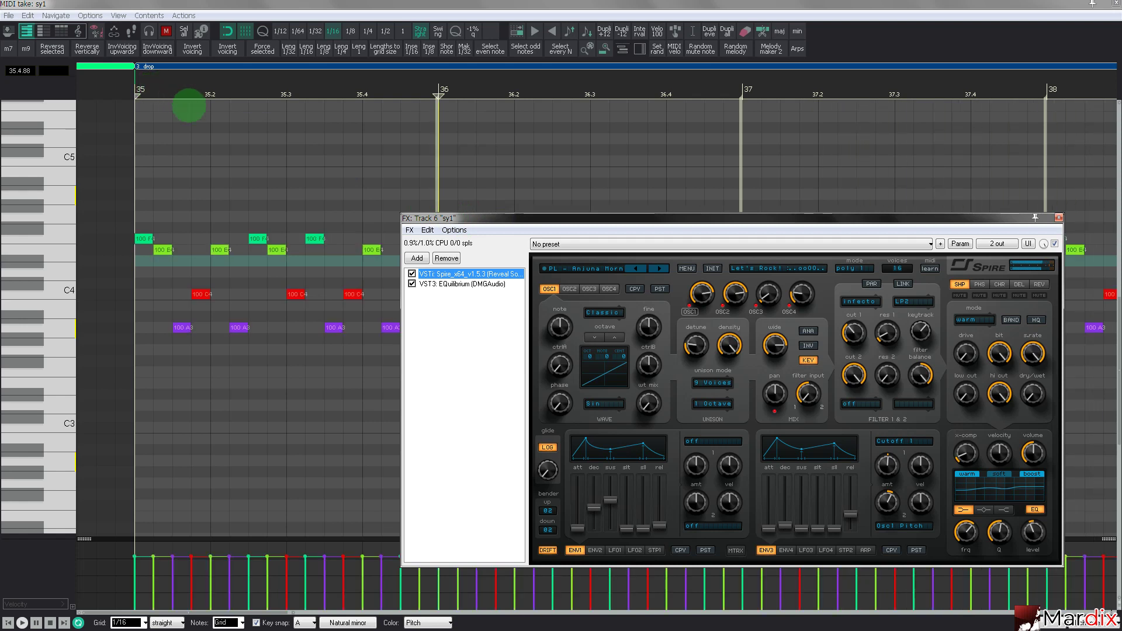
{"action": "left_click", "coordinate": [563, 268]}
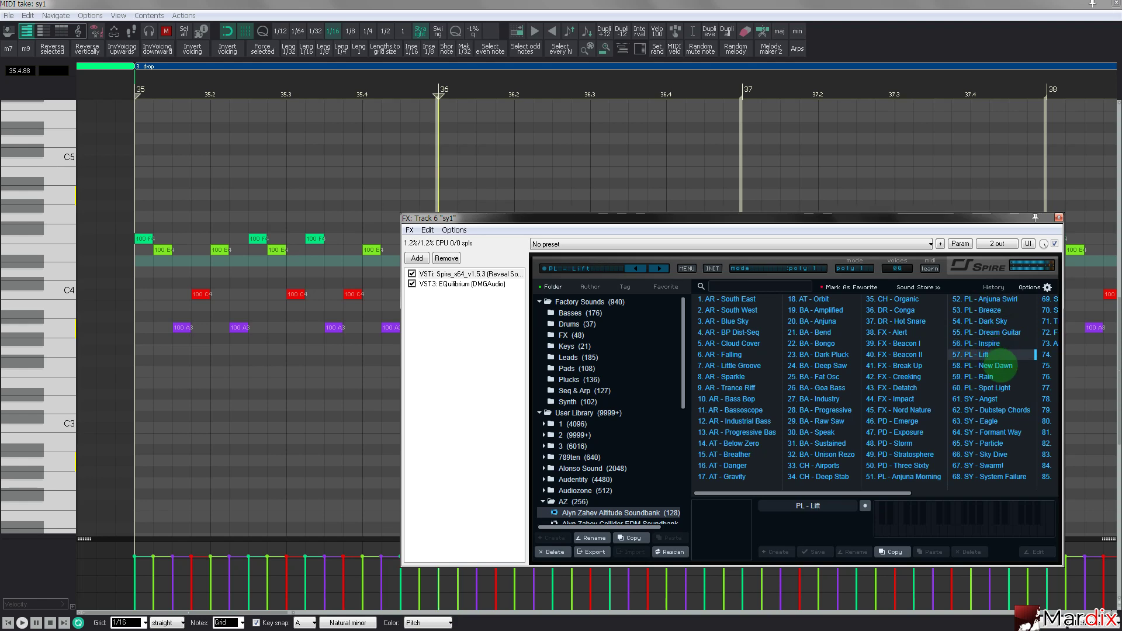
{"action": "left_click", "coordinate": [1059, 218]}
Extend the repeating melody pattern to four measures by doubling its loop source, and play it from just before measure 35.
{"action": "scroll", "coordinate": [494, 302], "scroll_direction": "down", "scroll_amount": 3}
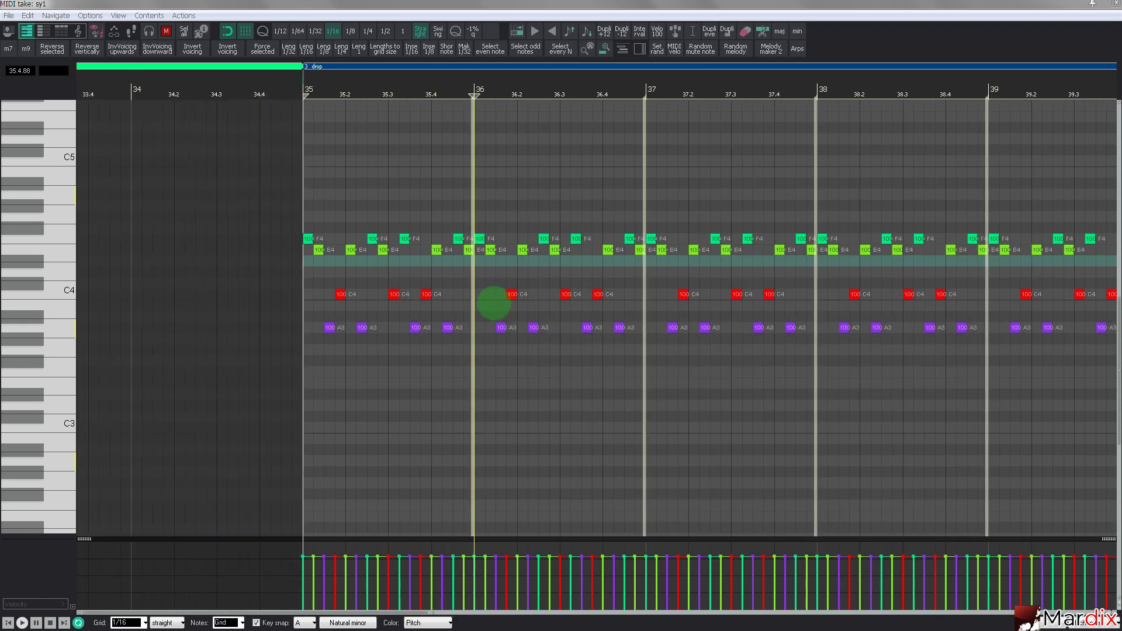
{"action": "left_click_drag", "start_coordinate": [500, 82], "coordinate": [397, 146]}
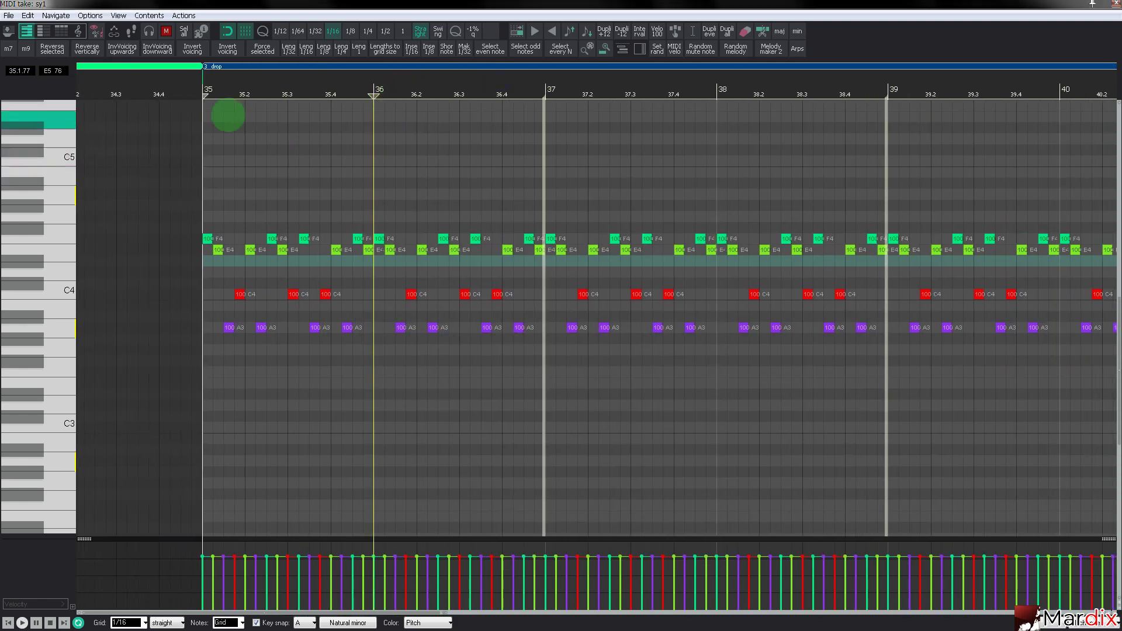
{"action": "left_click", "coordinate": [182, 94]}
{"action": "left_click_drag", "start_coordinate": [287, 82], "coordinate": [239, 83]}
{"action": "scroll", "coordinate": [350, 218], "scroll_direction": "up", "scroll_amount": 3}
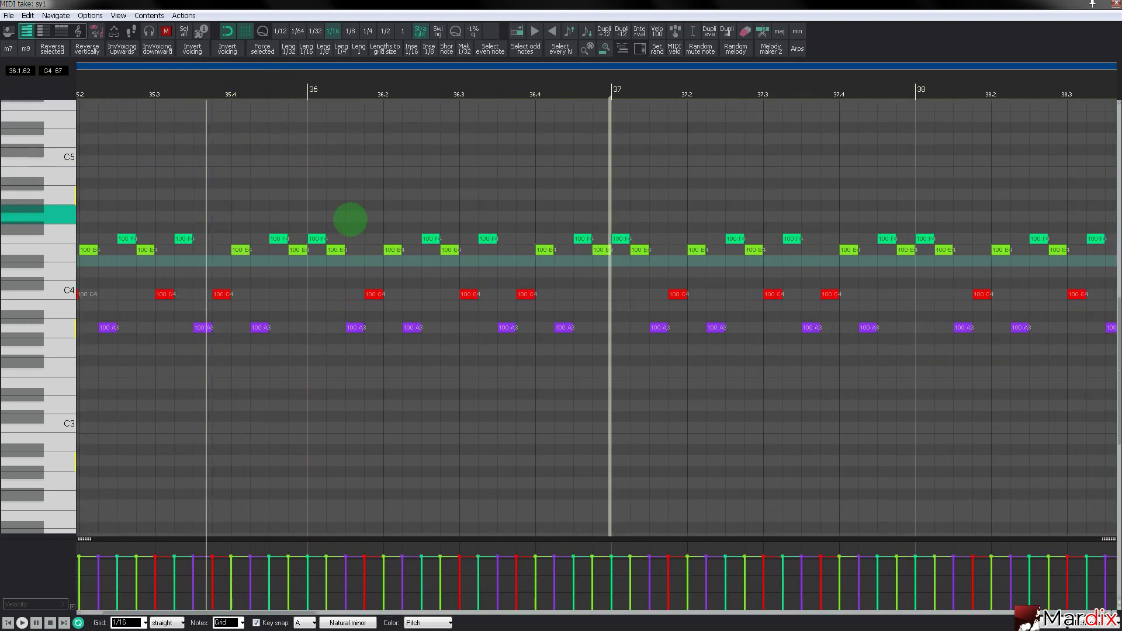
{"action": "scroll", "coordinate": [351, 223], "scroll_direction": "down", "scroll_amount": 3}
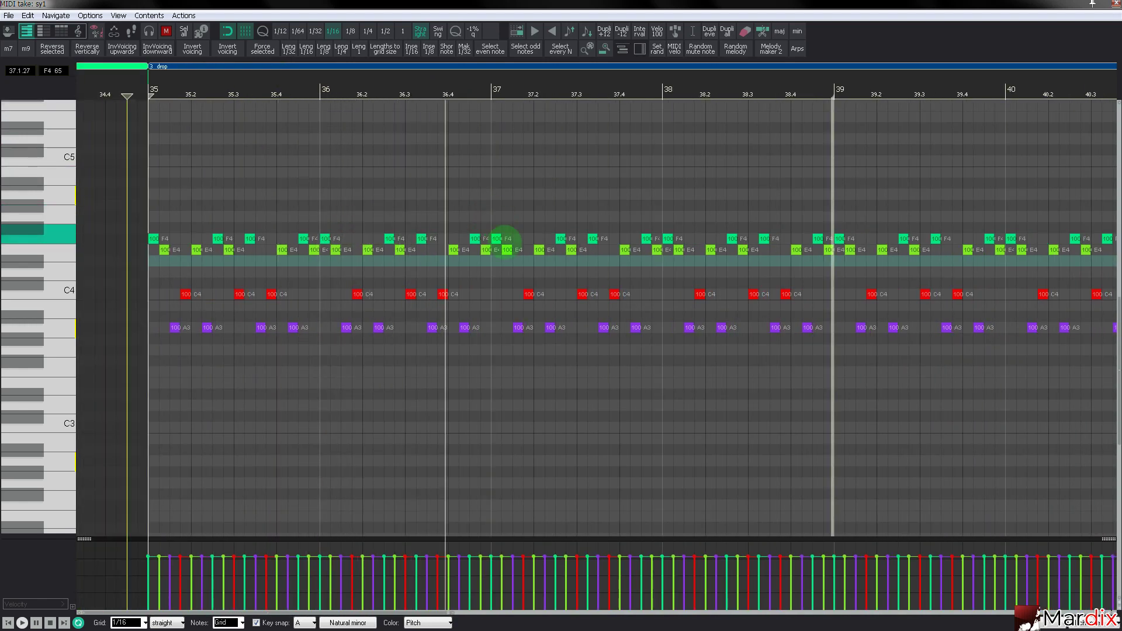
Lower the C4 and A3 notes in measures 37–38 to A3 and F3 and replay the section.
{"action": "left_click_drag", "start_coordinate": [505, 281], "coordinate": [819, 394]}
{"action": "left_click_drag", "start_coordinate": [777, 328], "coordinate": [777, 373]}
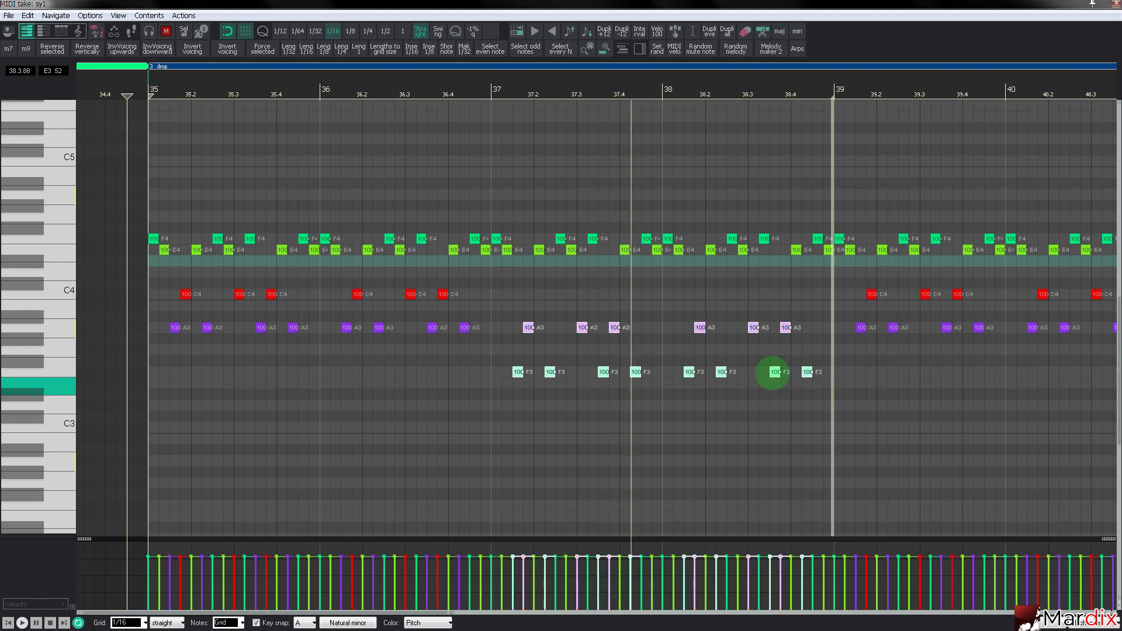
{"action": "left_click", "coordinate": [138, 90]}
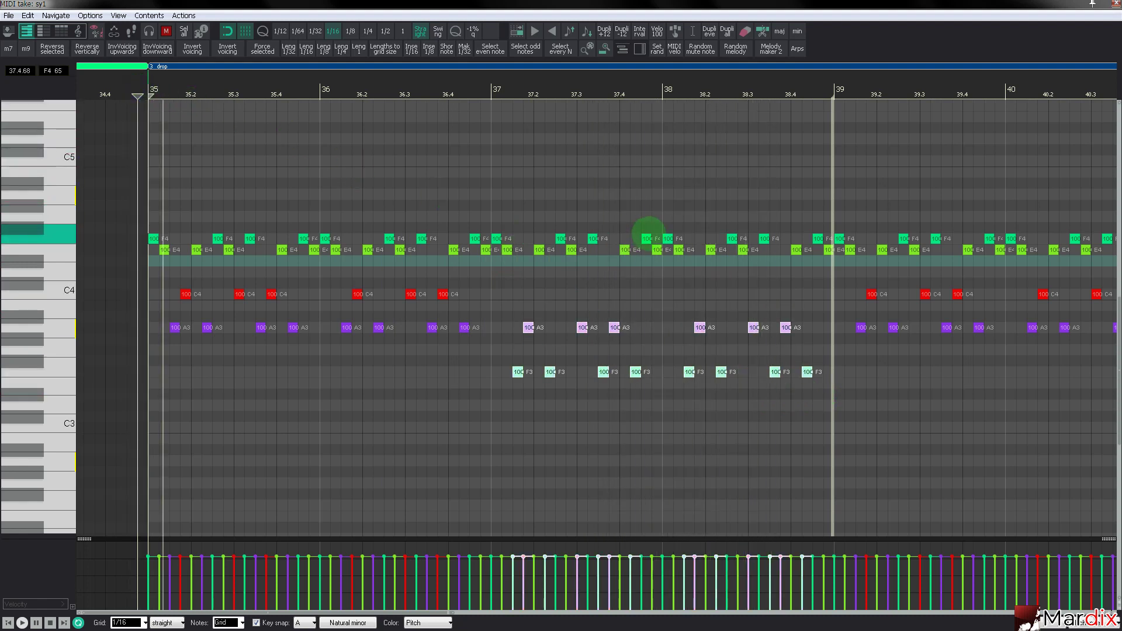
Raise the F4 notes in measures 37–38 to G4 and lower the E4 notes there to C4.
{"action": "left_click_drag", "start_coordinate": [492, 225], "coordinate": [828, 234]}
{"action": "key", "text": "Up"}
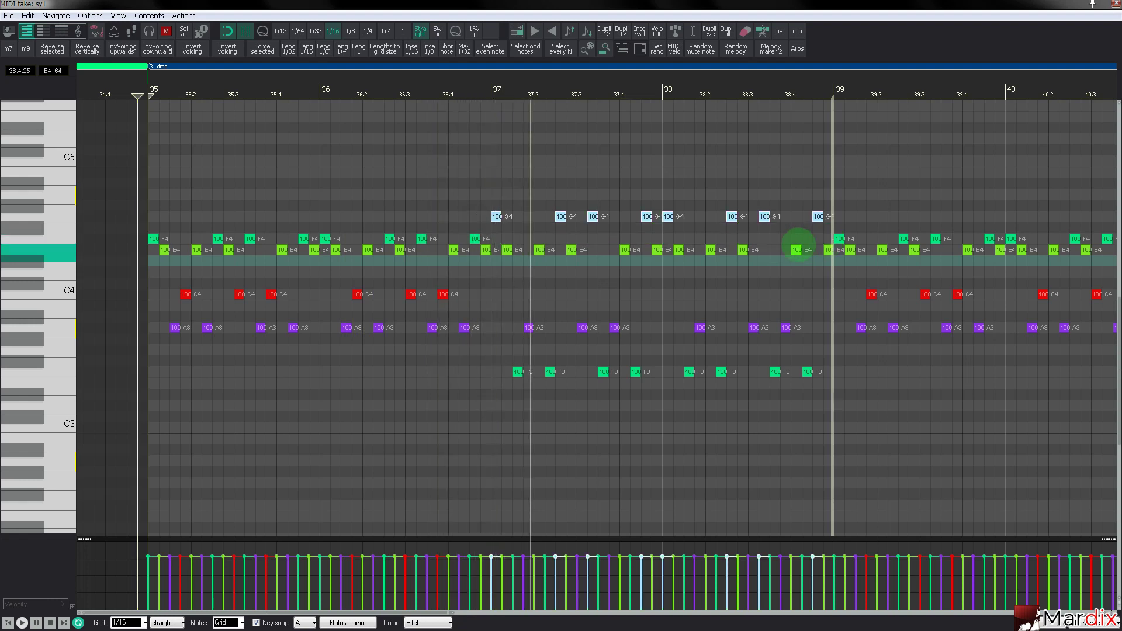
{"action": "left_click_drag", "start_coordinate": [501, 274], "coordinate": [824, 241]}
{"action": "key", "text": "Down"}
{"action": "key", "text": "Down"}
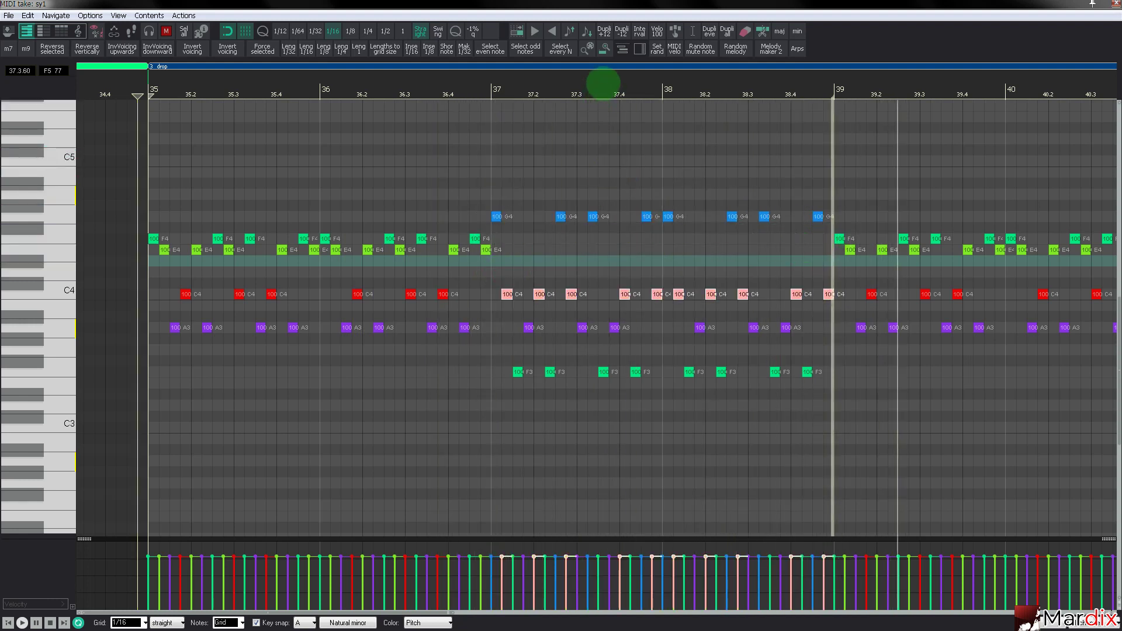
{"action": "left_click_drag", "start_coordinate": [603, 83], "coordinate": [793, 242]}
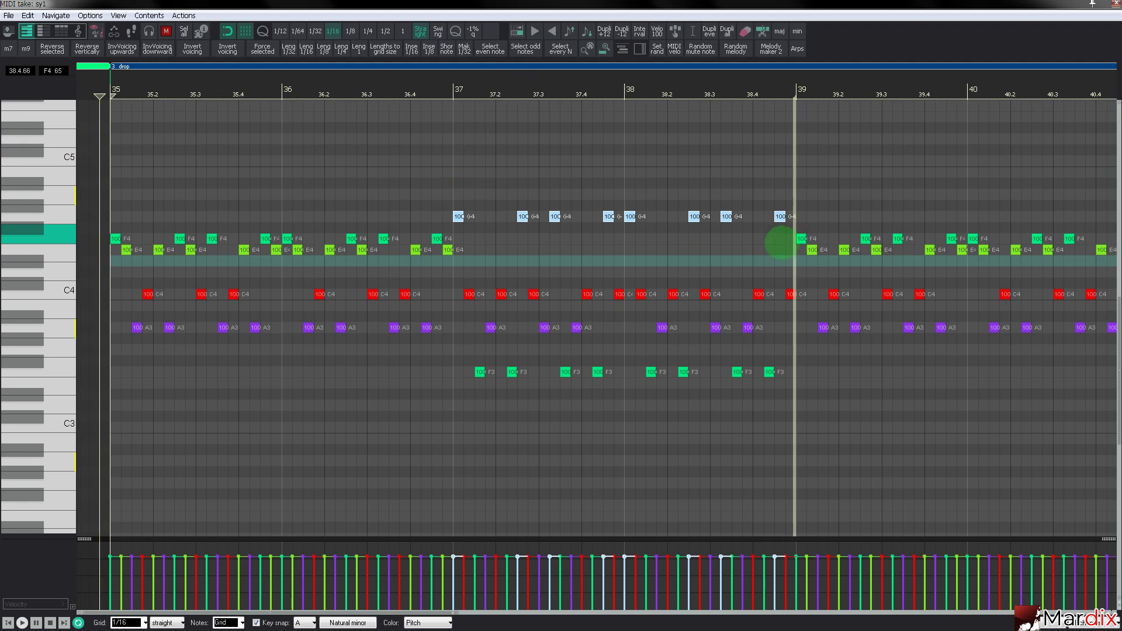
Check the Spire preset loaded on the sy1 track and close its effects window.
{"action": "key", "text": "f"}
{"action": "left_click", "coordinate": [615, 267]}
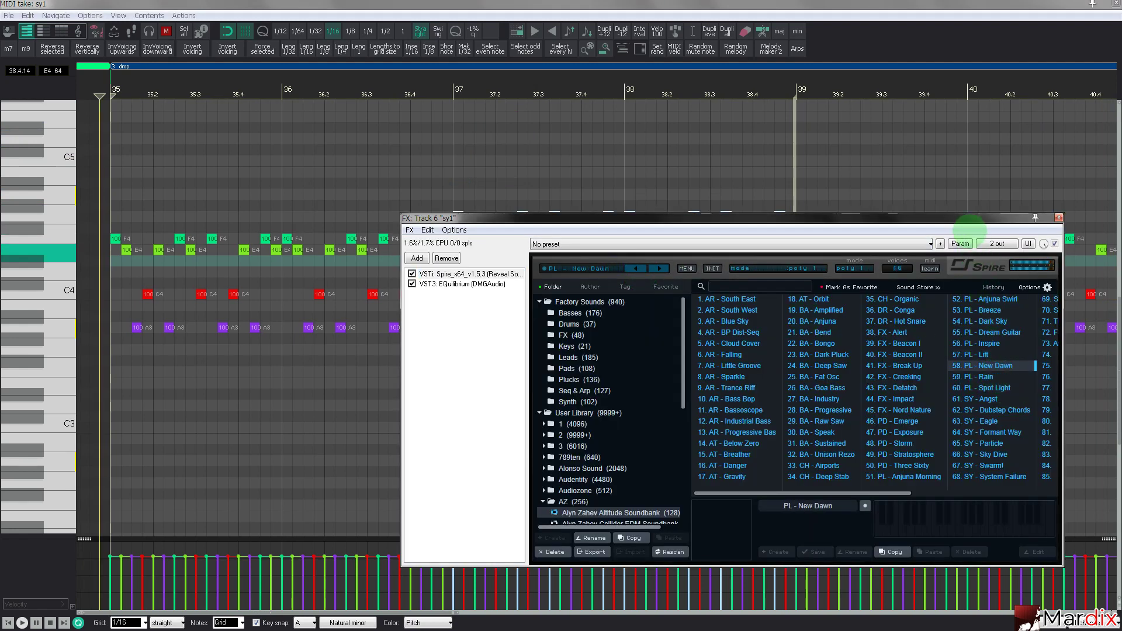
{"action": "left_click_drag", "start_coordinate": [967, 221], "coordinate": [892, 188]}
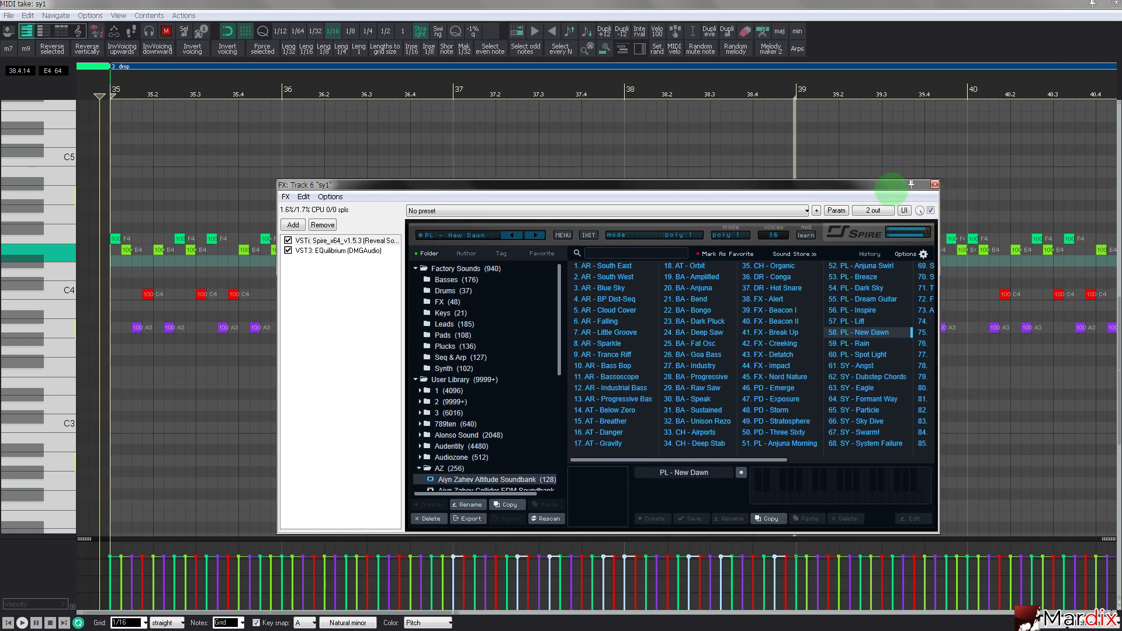
{"action": "left_click", "coordinate": [935, 185]}
{"action": "scroll", "coordinate": [702, 246], "scroll_direction": "down", "scroll_amount": 2}
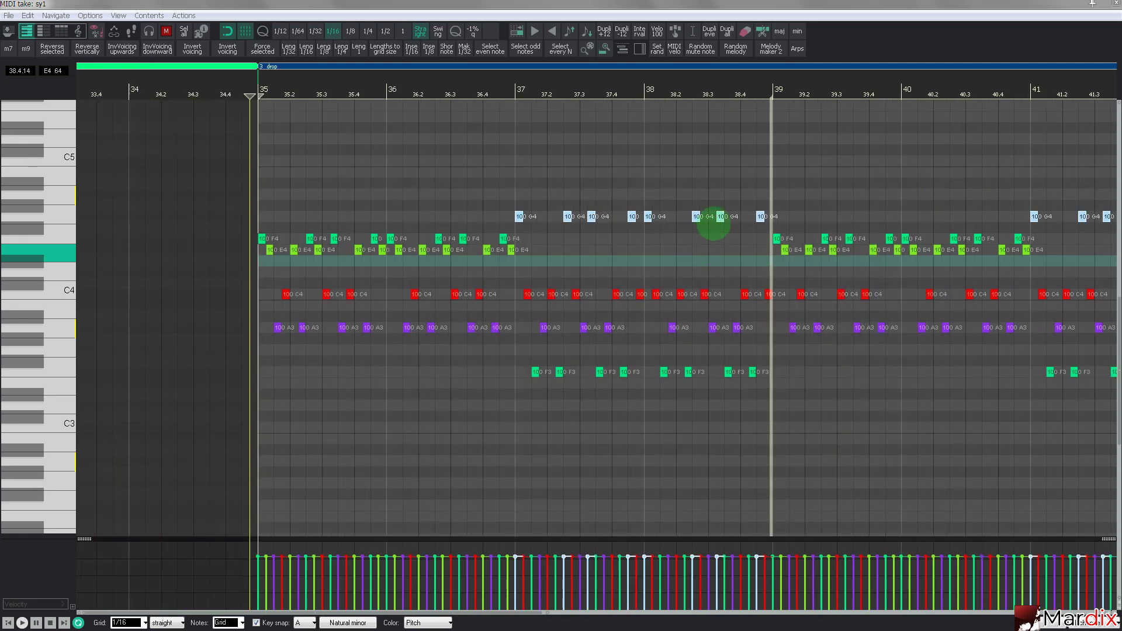
{"action": "key", "text": "ctrl+Right"}
{"action": "scroll", "coordinate": [702, 193], "scroll_direction": "down", "scroll_amount": 2}
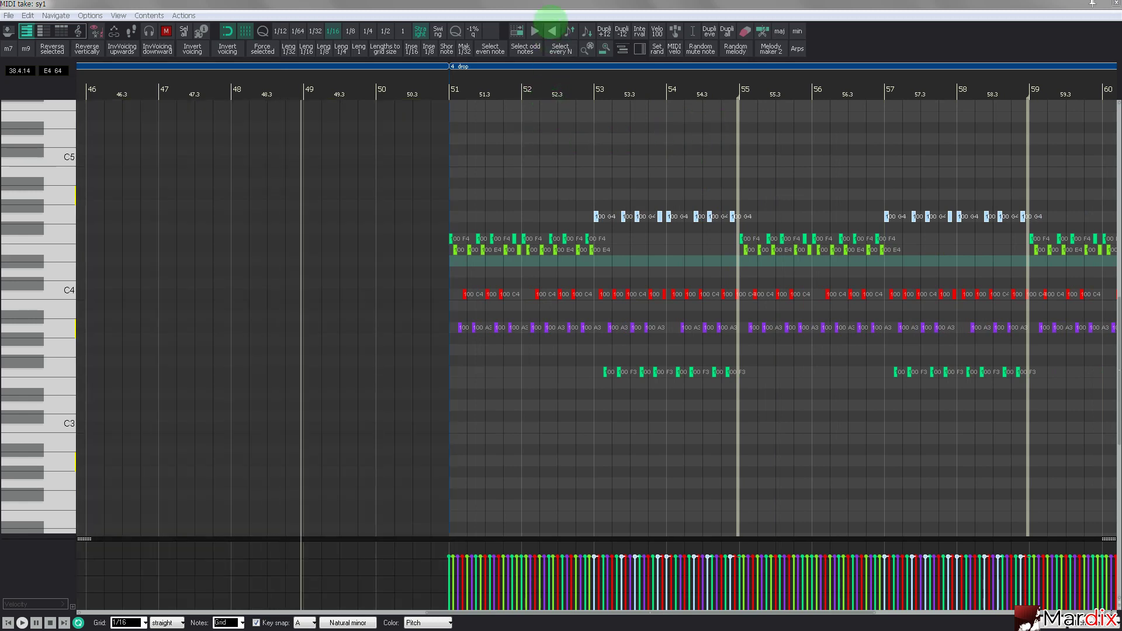
{"action": "left_click", "coordinate": [546, 4]}
{"action": "key", "text": "Escape"}
{"action": "key", "text": "Delete"}
{"action": "left_click", "coordinate": [665, 208]}
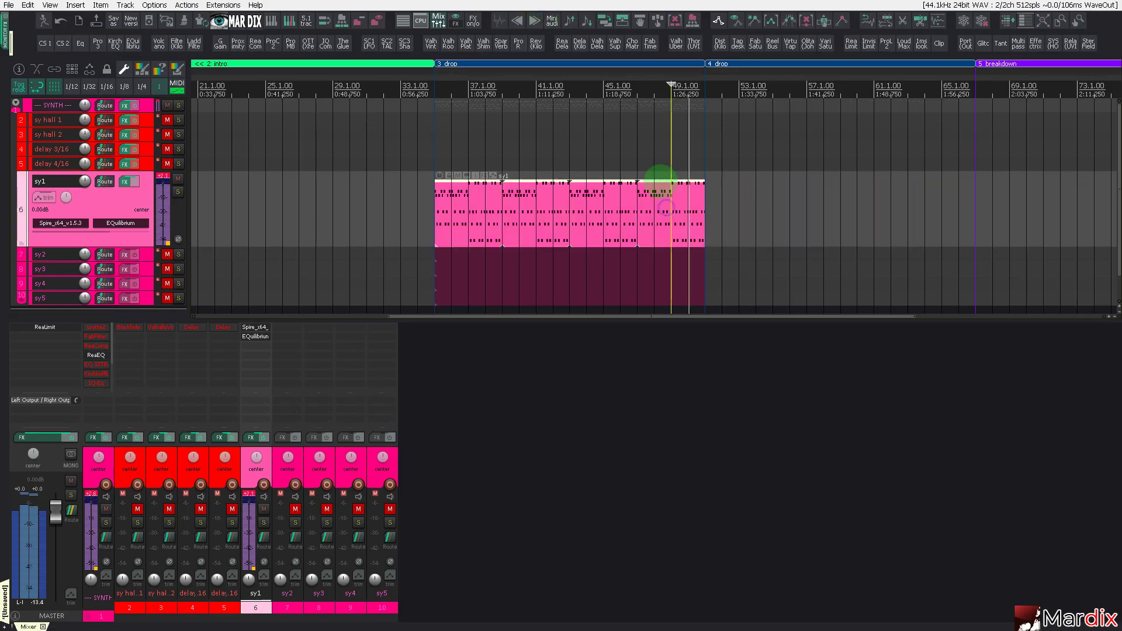
Reopen the sy1 MIDI item in the first drop and double its repeating pattern to eight measures.
{"action": "double_click", "coordinate": [591, 215]}
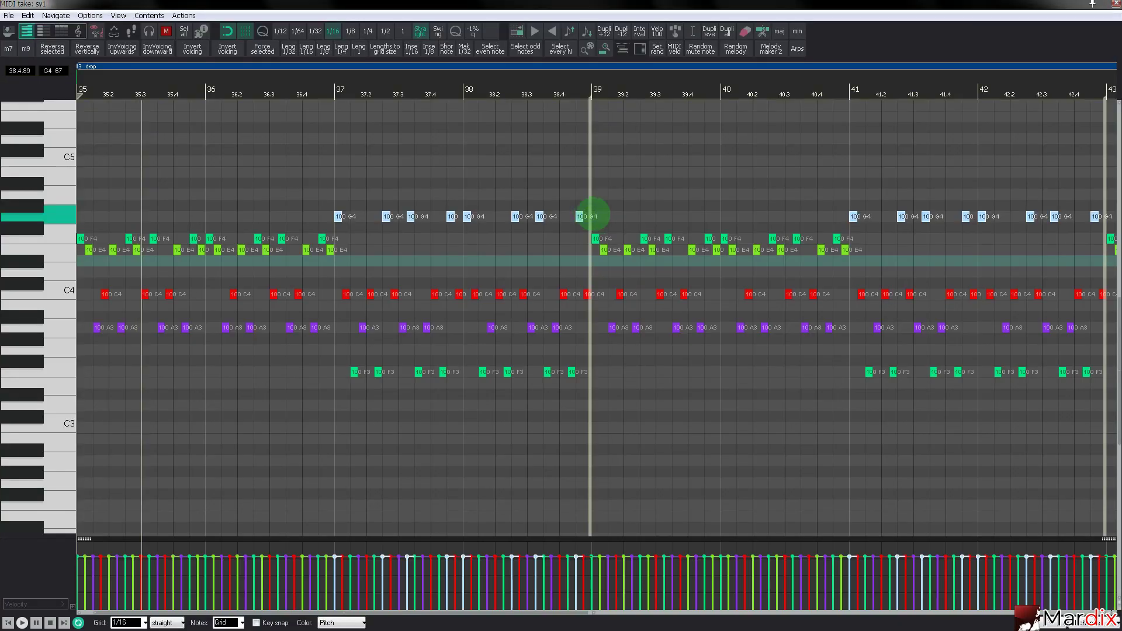
{"action": "scroll", "coordinate": [607, 220], "scroll_direction": "up", "scroll_amount": 1}
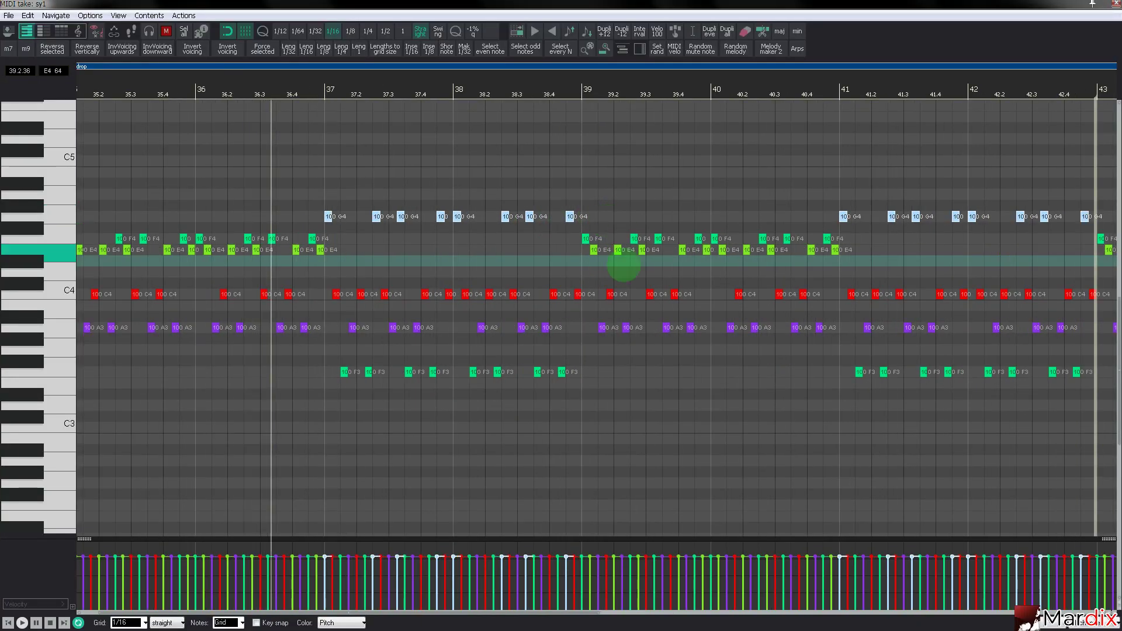
Try lowering all the notes in measures 39–40 by five semitones with key snap off.
{"action": "left_click_drag", "start_coordinate": [585, 227], "coordinate": [836, 377]}
{"action": "key", "text": "Down"}
{"action": "key", "text": "Down"}
{"action": "key", "text": "Down"}
{"action": "key", "text": "Down"}
{"action": "key", "text": "Down"}
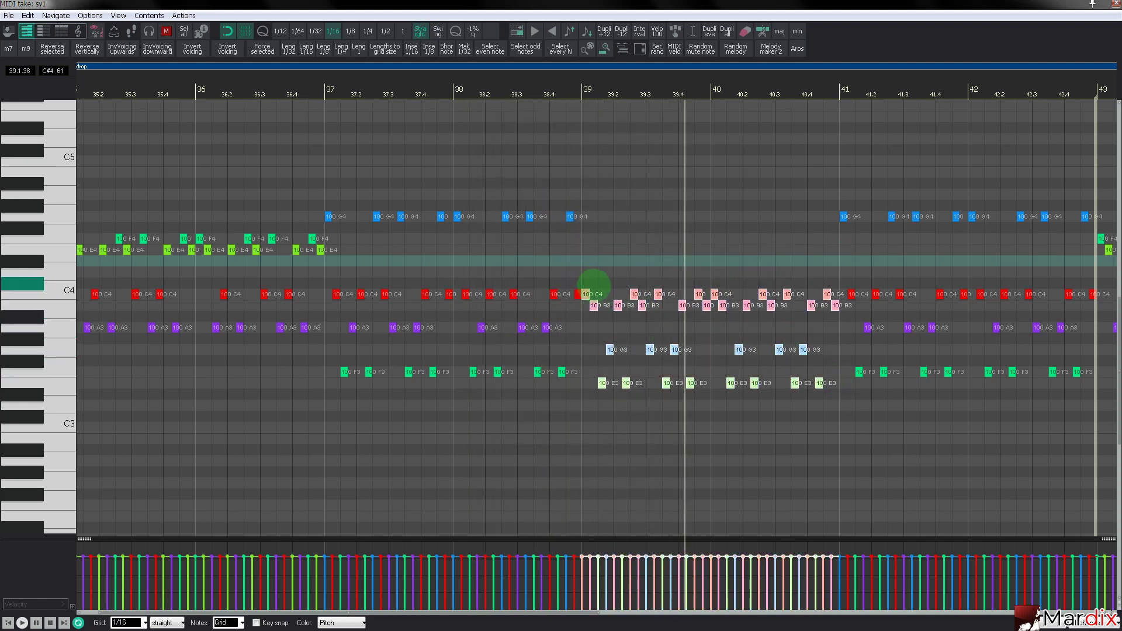
{"action": "key", "text": "Up"}
{"action": "key", "text": "Up"}
{"action": "key", "text": "Up"}
{"action": "key", "text": "Up"}
{"action": "key", "text": "Up"}
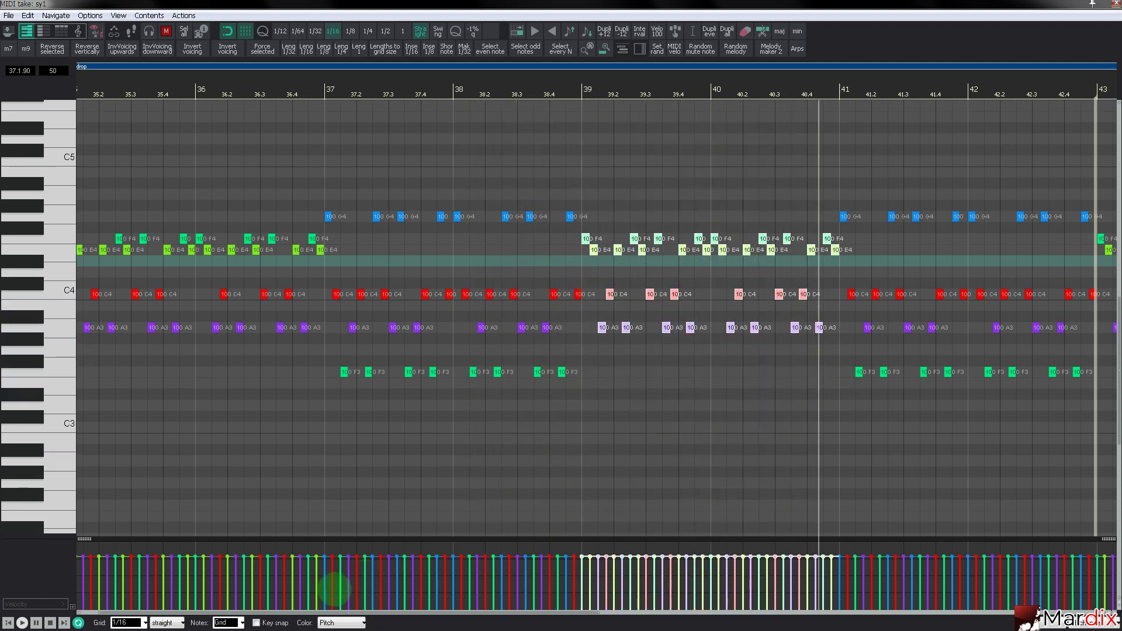
Enable key snap to A natural minor and lower the notes in measures 39–40 to C4, B3, G3 and E3.
{"action": "left_click", "coordinate": [256, 622]}
{"action": "key", "text": "Down"}
{"action": "key", "text": "Down"}
{"action": "key", "text": "Down"}
{"action": "key", "text": "Down"}
{"action": "key", "text": "Down"}
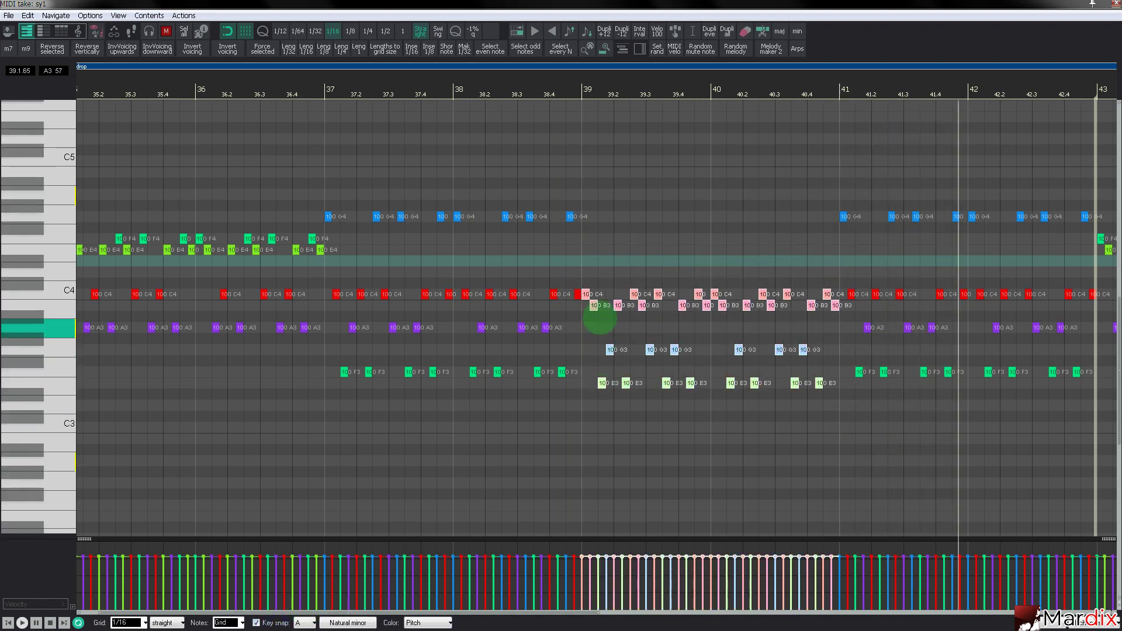
{"action": "left_click", "coordinate": [478, 89]}
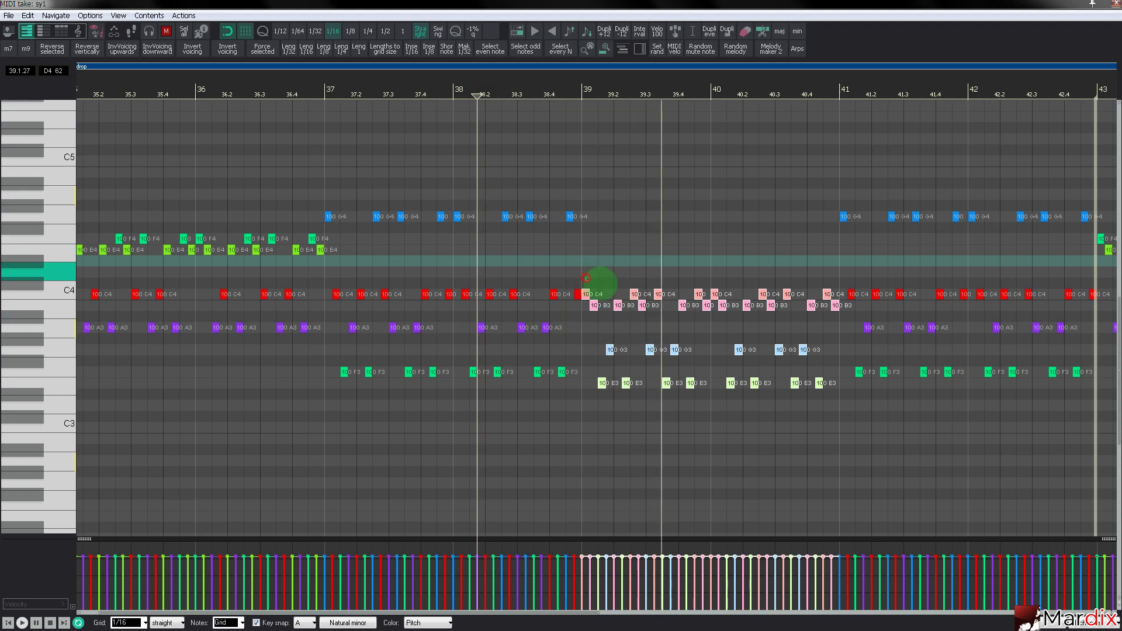
Raise the C4 notes in measures 39–40 to D4 and replay from measure 38.
{"action": "left_click_drag", "start_coordinate": [587, 278], "coordinate": [834, 295]}
{"action": "key", "text": "Up"}
{"action": "key", "text": "Up"}
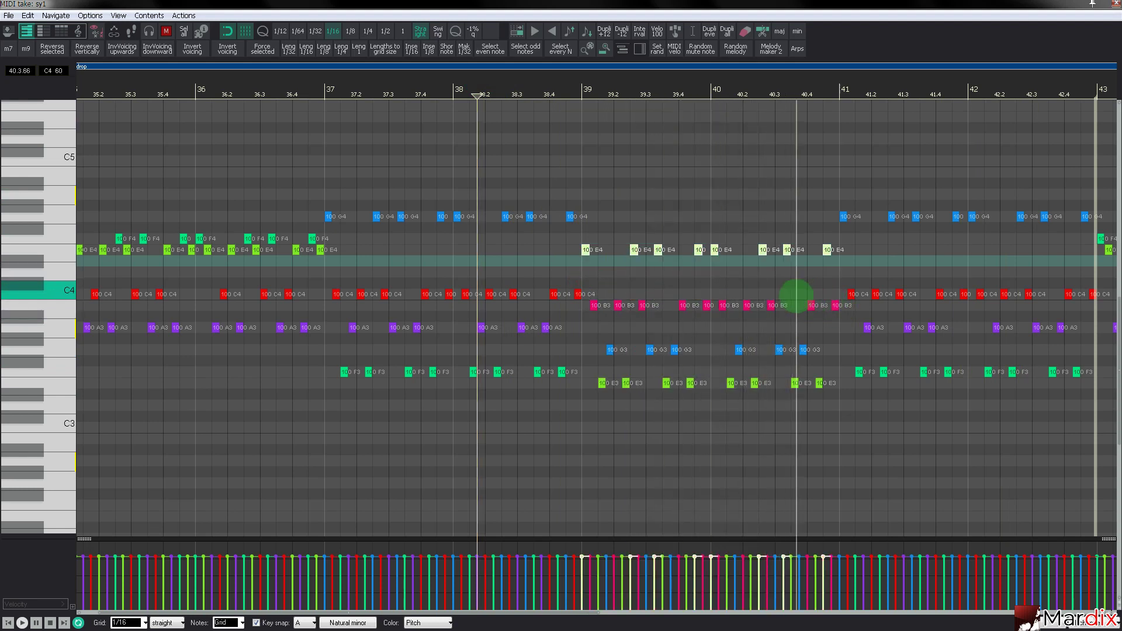
{"action": "key", "text": "Down"}
{"action": "left_click", "coordinate": [487, 88]}
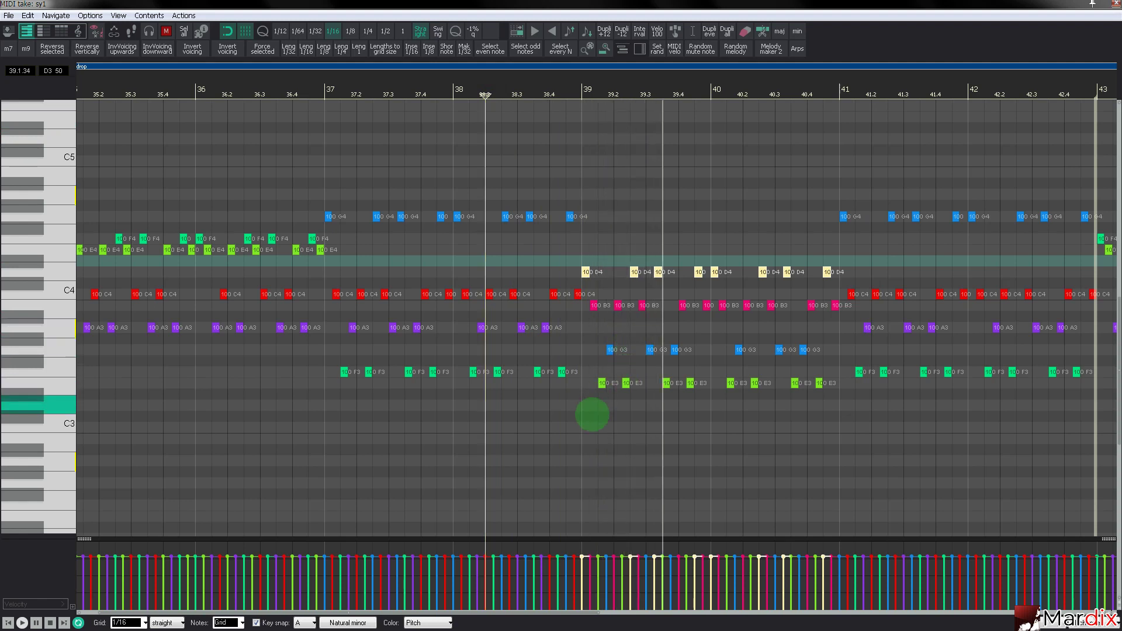
Try lowering the G3 and E3 notes in measures 39–40 to E3 and C3.
{"action": "left_click_drag", "start_coordinate": [593, 414], "coordinate": [822, 345]}
{"action": "key", "text": "Down"}
{"action": "key", "text": "Down"}
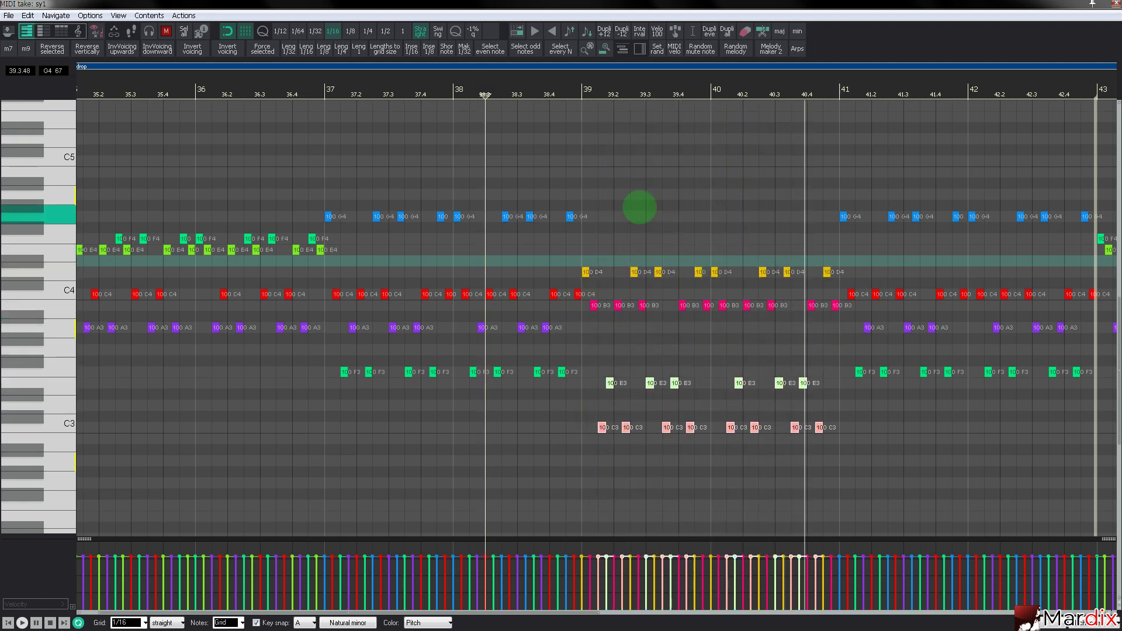
{"action": "left_click", "coordinate": [438, 94]}
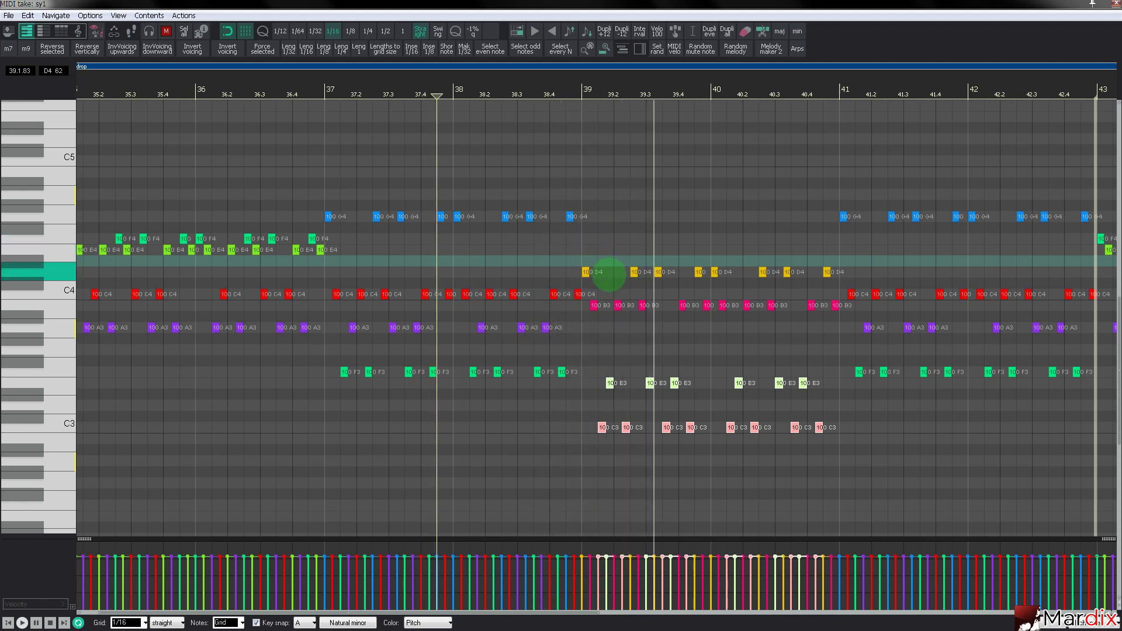
{"action": "key", "text": "Up"}
{"action": "key", "text": "Up"}
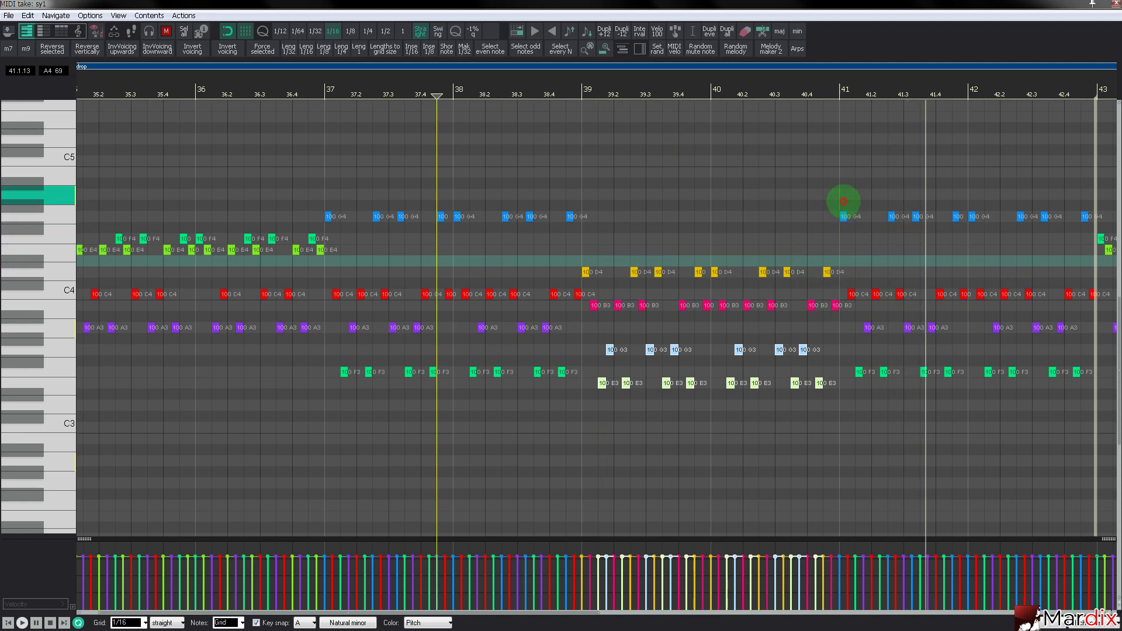
Lower all the notes in measures 41–42 by two scale steps to E4, A3, F3 and D3.
{"action": "left_click_drag", "start_coordinate": [844, 202], "coordinate": [1088, 392]}
{"action": "key", "text": "Down"}
{"action": "key", "text": "Down"}
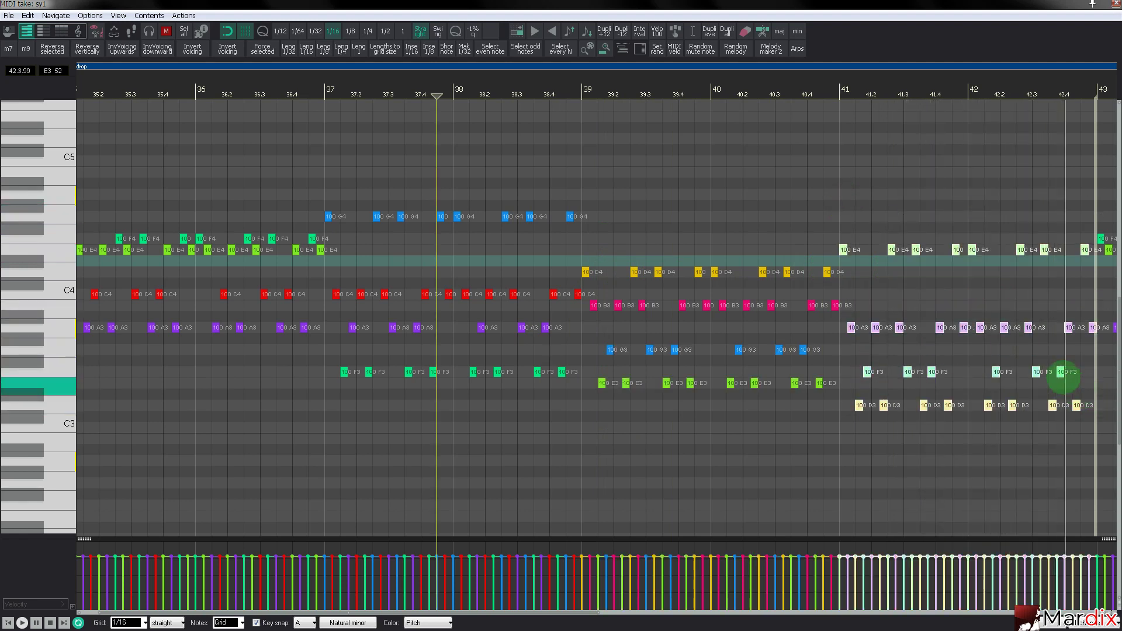
{"action": "scroll", "coordinate": [772, 271], "scroll_direction": "down", "scroll_amount": 2}
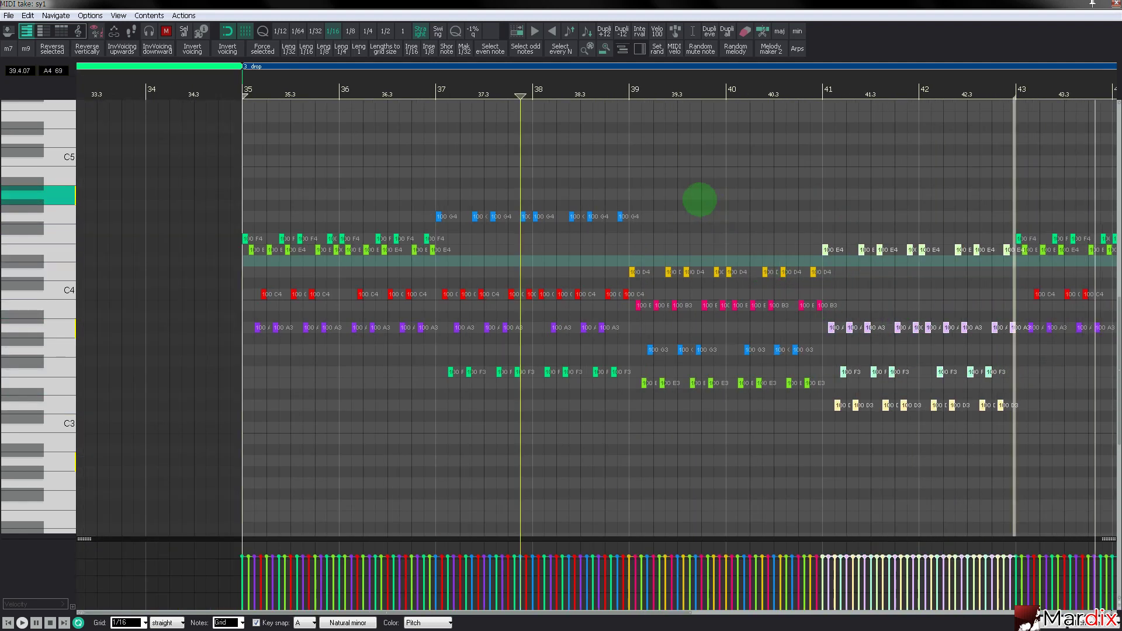
Select the E4 notes in measures 41–42, listen through the melody and close the MIDI editor.
{"action": "left_click_drag", "start_coordinate": [432, 75], "coordinate": [385, 85]}
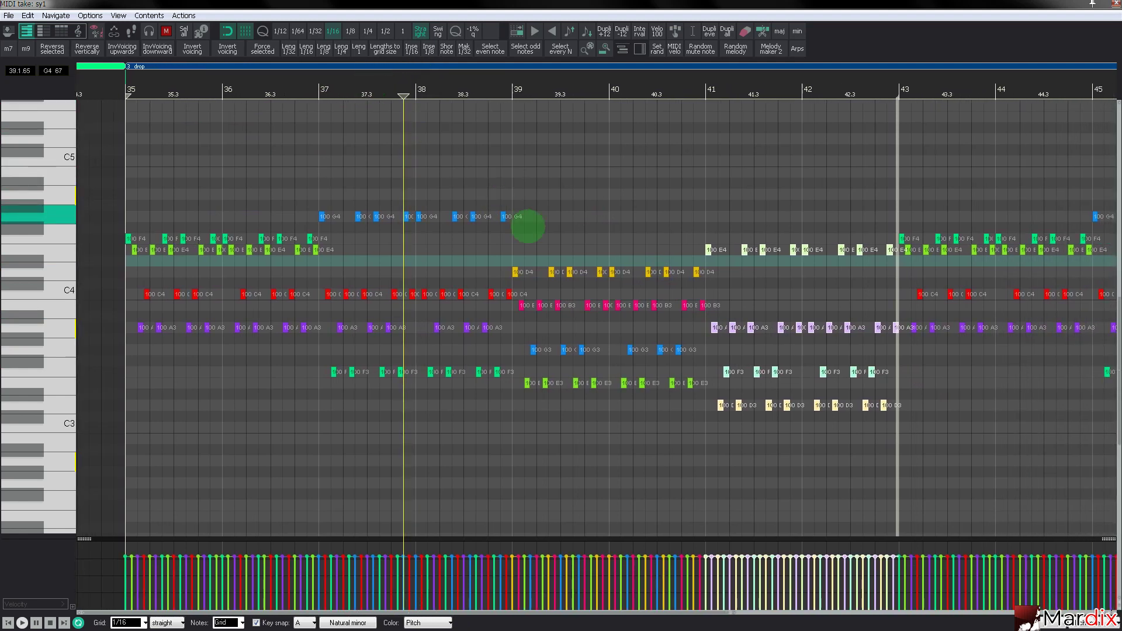
{"action": "left_click_drag", "start_coordinate": [691, 79], "coordinate": [667, 80]}
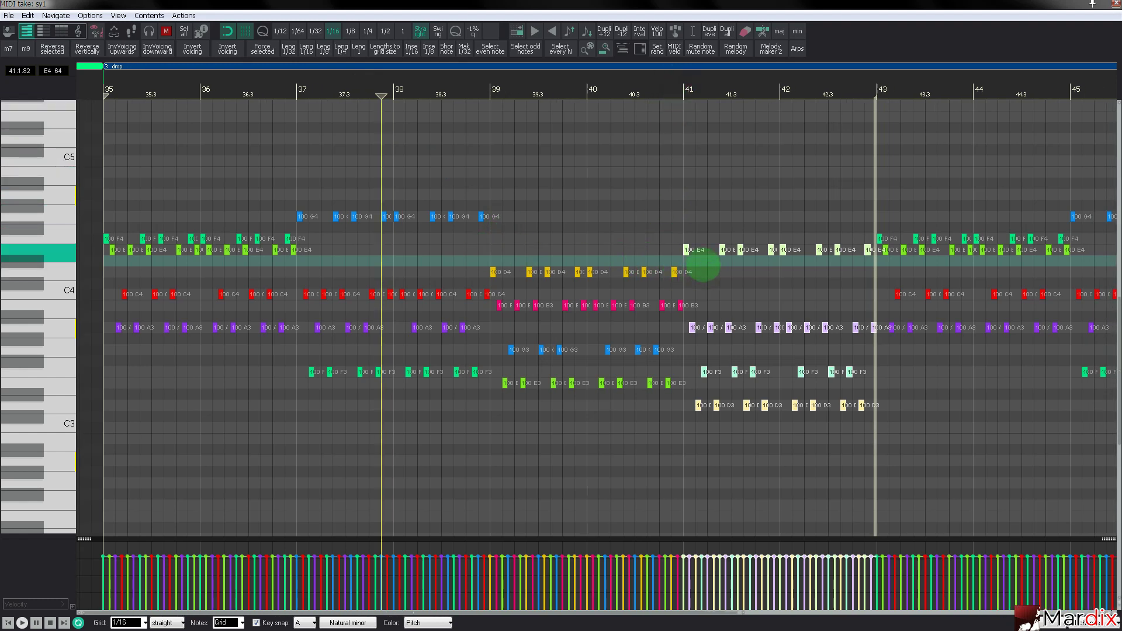
{"action": "left_click_drag", "start_coordinate": [682, 227], "coordinate": [872, 258]}
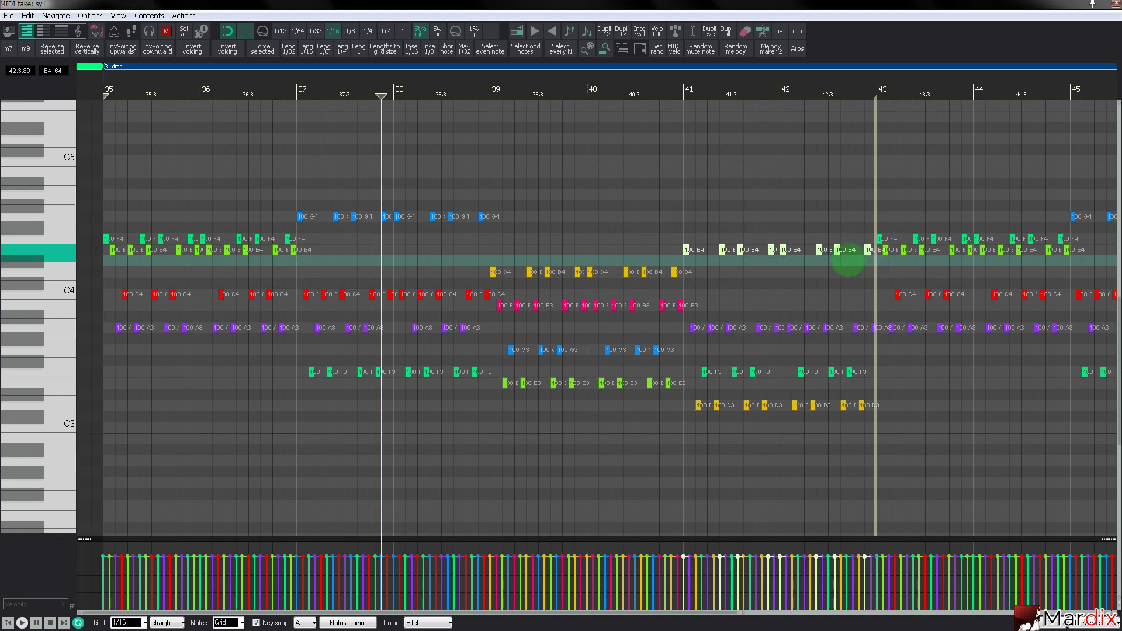
{"action": "scroll", "coordinate": [784, 266], "scroll_direction": "down", "scroll_amount": 1}
{"action": "scroll", "coordinate": [788, 244], "scroll_direction": "up", "scroll_amount": 1}
{"action": "scroll", "coordinate": [759, 216], "scroll_direction": "down", "scroll_amount": 1}
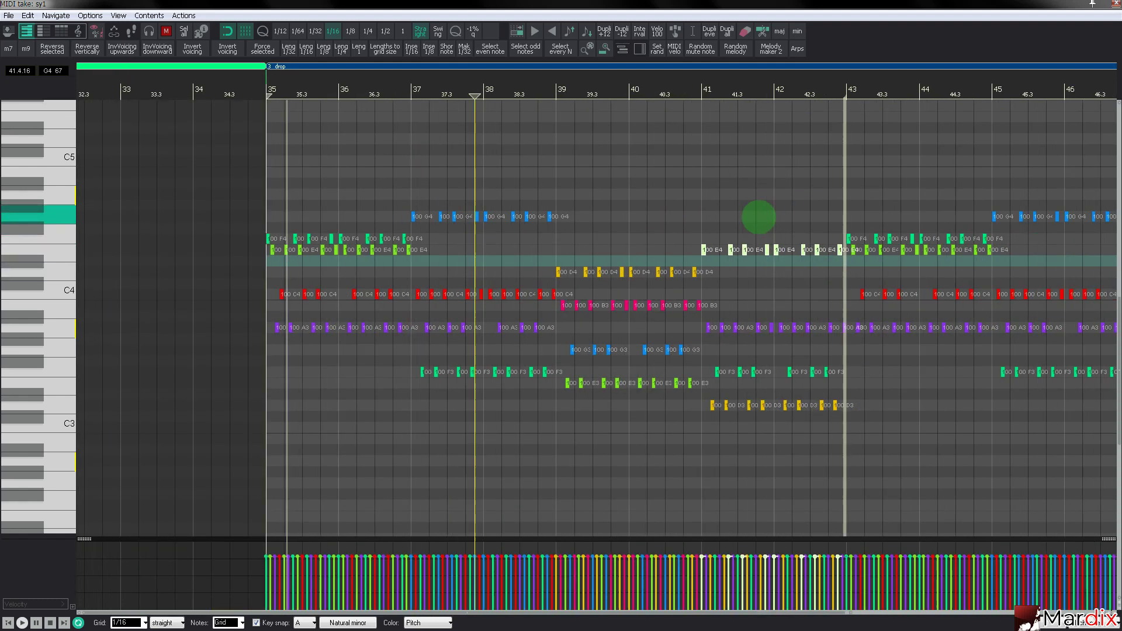
{"action": "left_click_drag", "start_coordinate": [704, 85], "coordinate": [684, 85]}
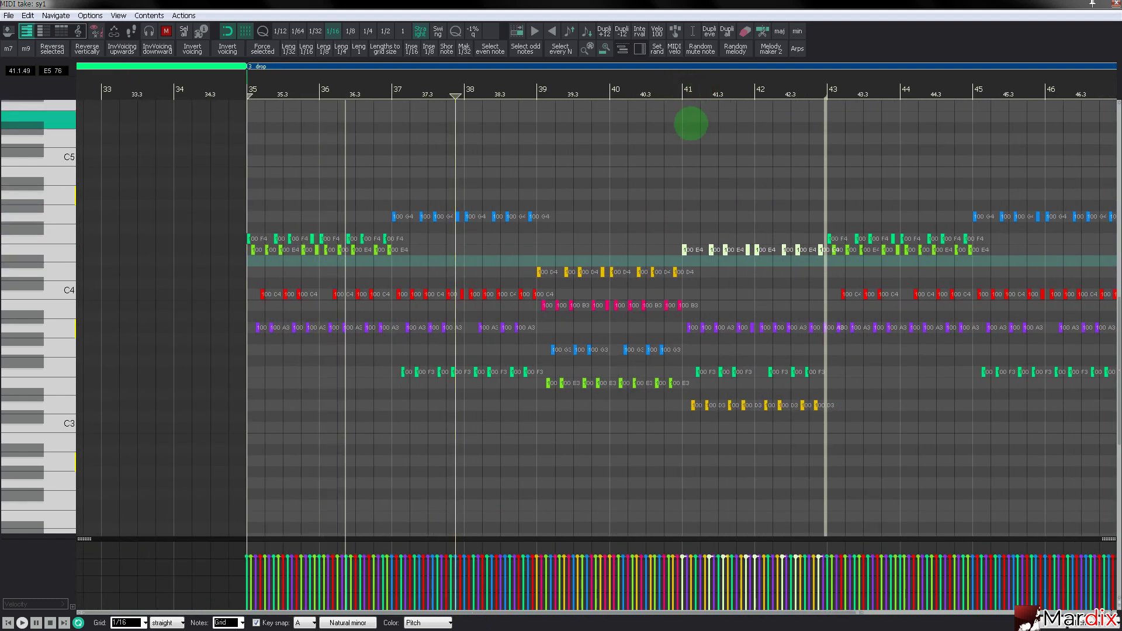
{"action": "key", "text": "Escape"}
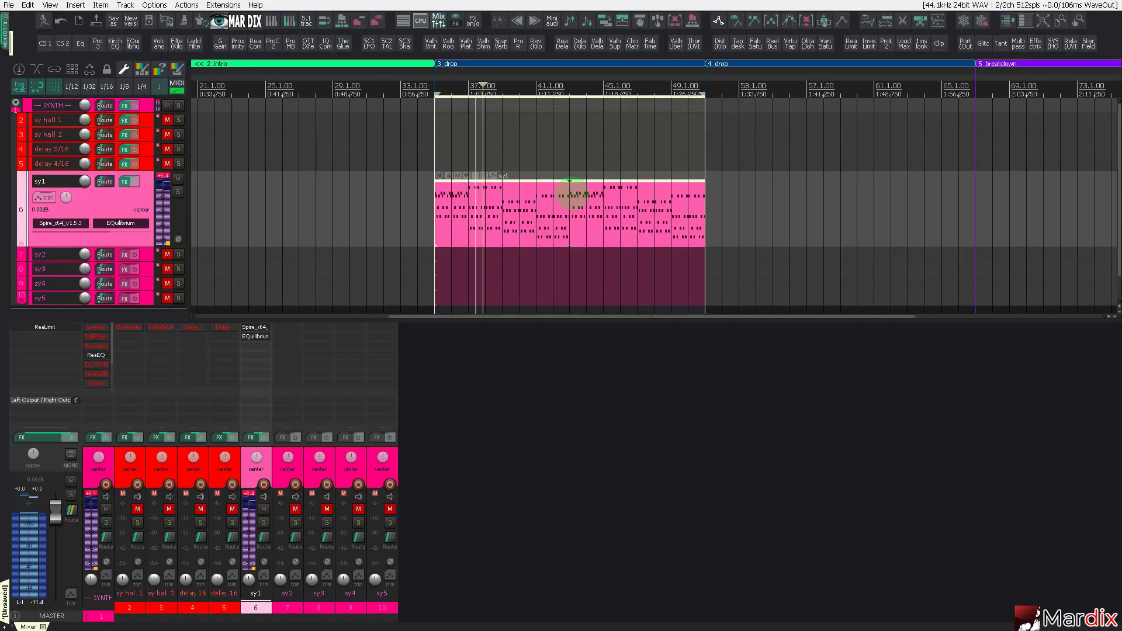
Open sy1's Spire synth beside the item, show the MIDI transposing tools and shift the item's notes by octaves, replaying the drop.
{"action": "left_click", "coordinate": [70, 222]}
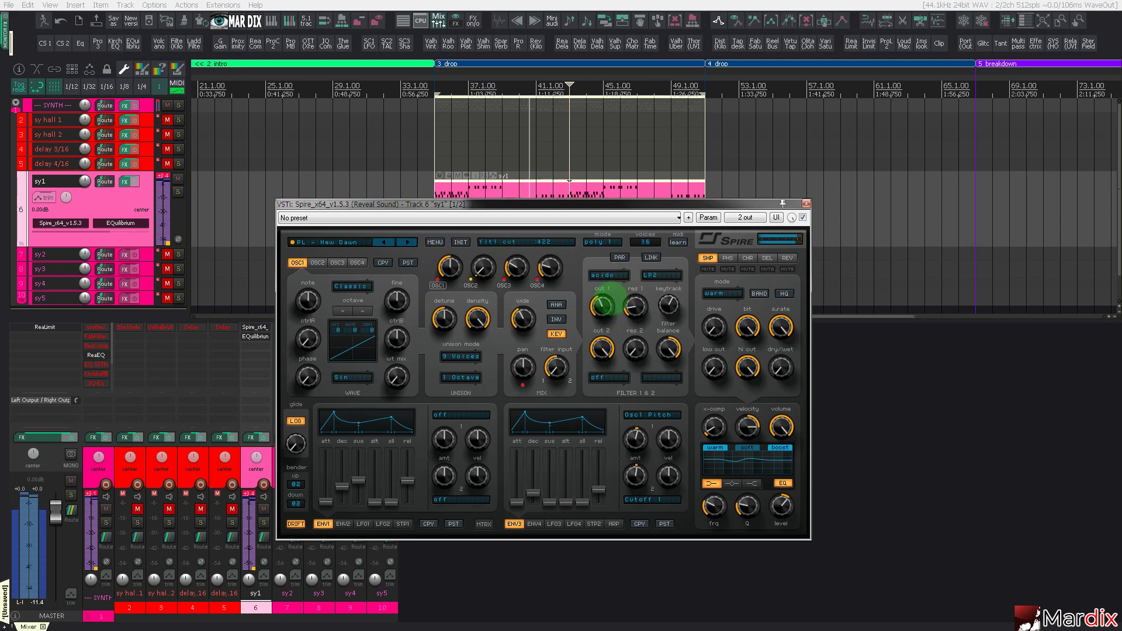
{"action": "left_click_drag", "start_coordinate": [579, 206], "coordinate": [675, 270]}
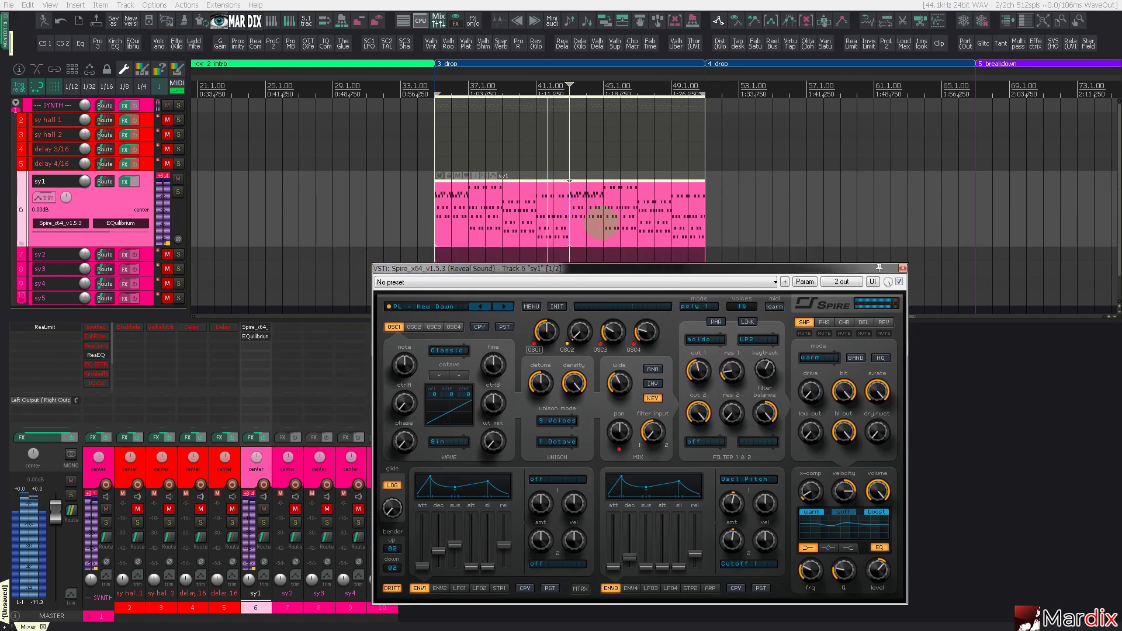
{"action": "left_click", "coordinate": [233, 21]}
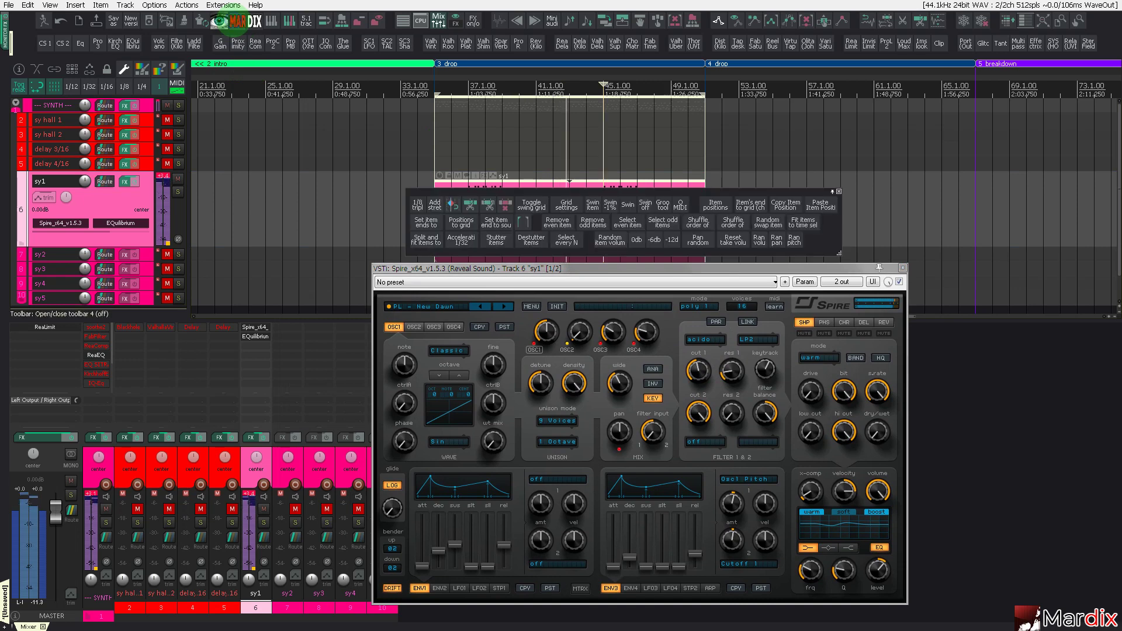
{"action": "left_click", "coordinate": [231, 24]}
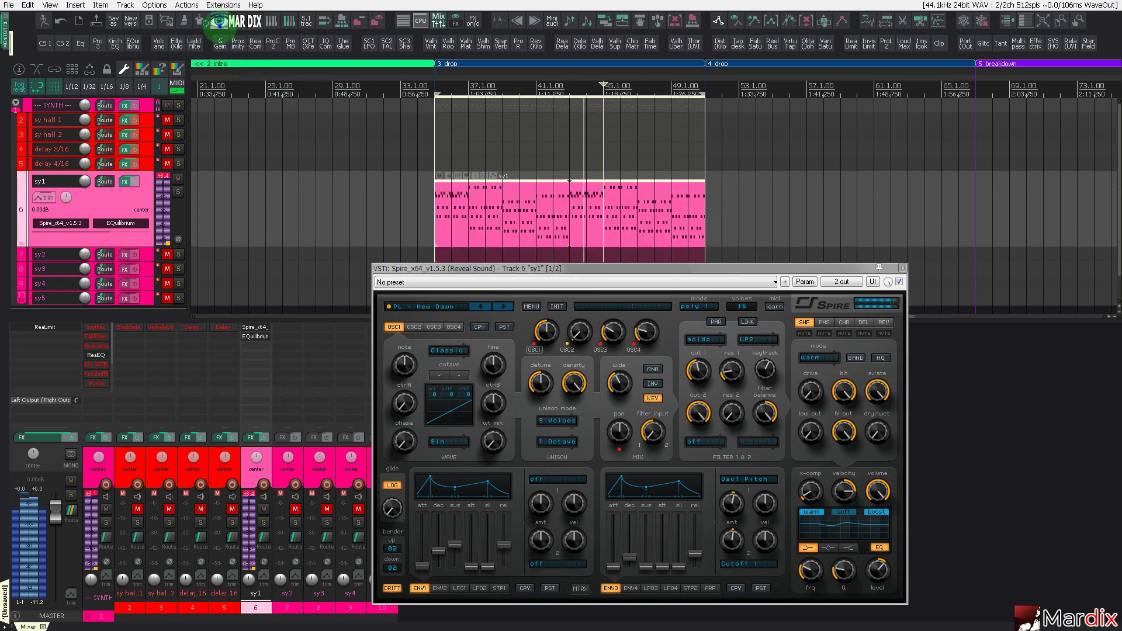
{"action": "left_click", "coordinate": [222, 26]}
{"action": "left_click", "coordinate": [476, 215]}
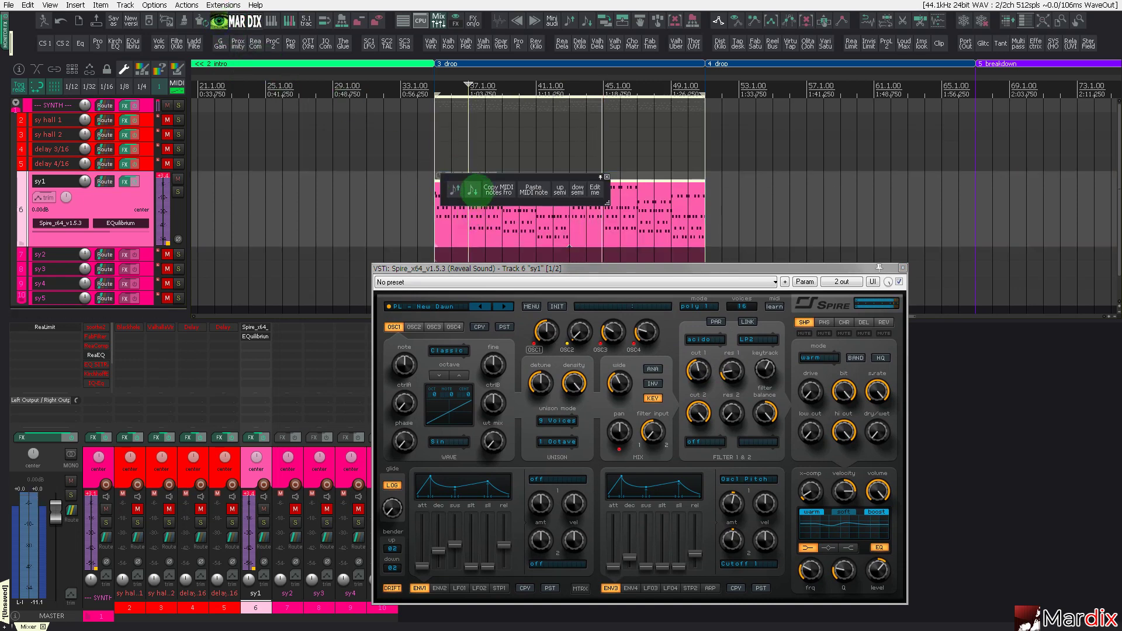
{"action": "left_click", "coordinate": [472, 190]}
{"action": "left_click", "coordinate": [434, 89]}
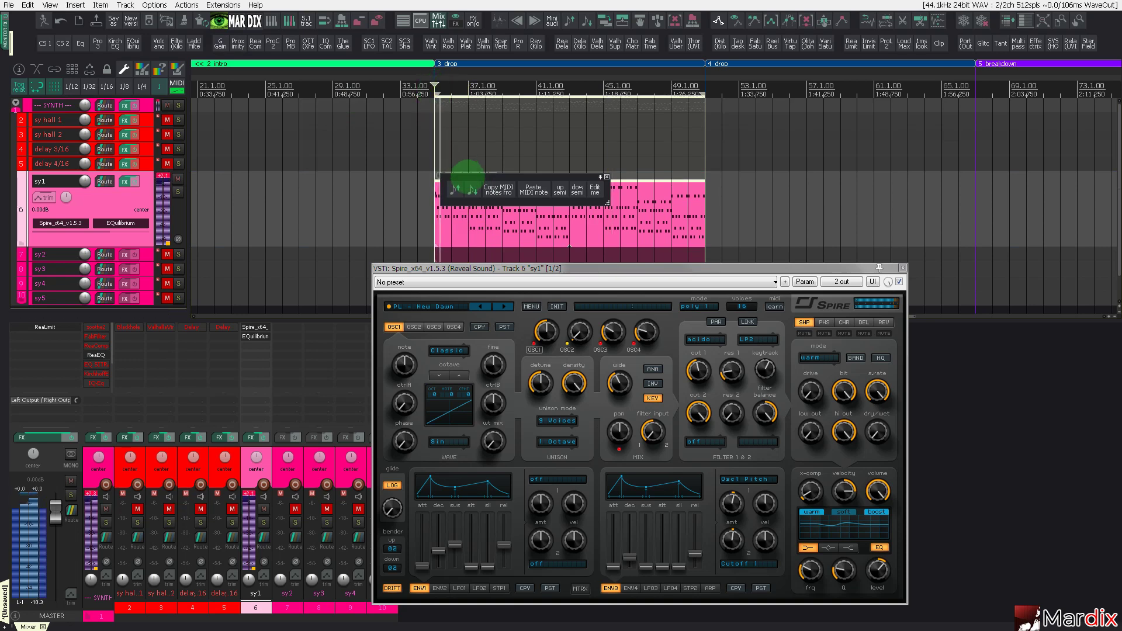
Audition Altitude Soundbank presets in Spire, including PL - Spot Light, SY - Eagle and PL - Anjuna Morning.
{"action": "left_click", "coordinate": [697, 372]}
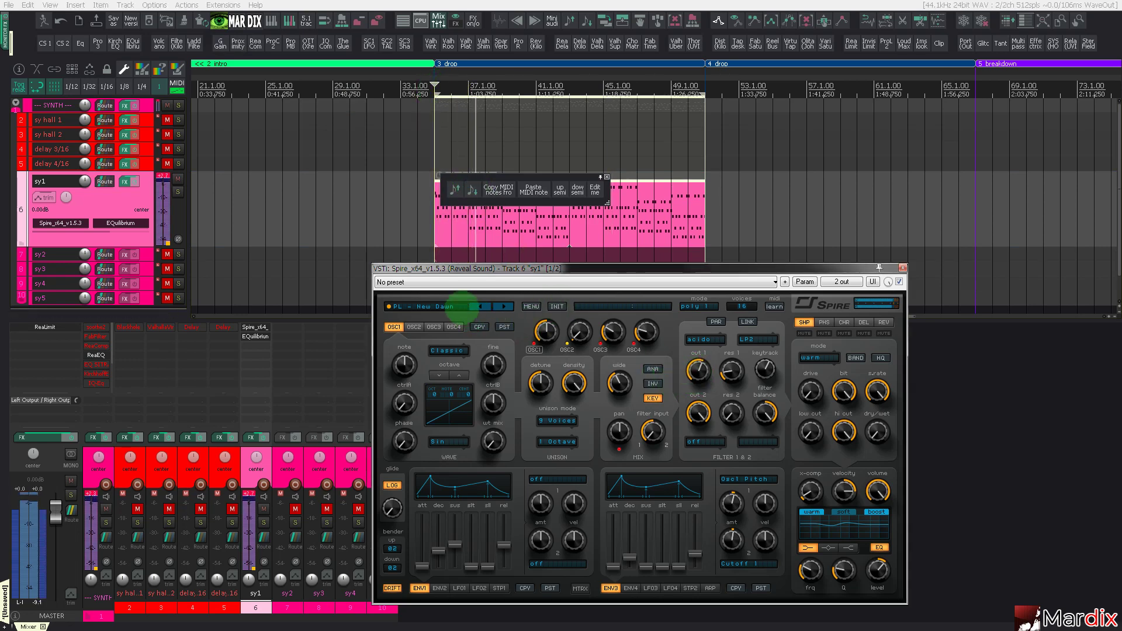
{"action": "left_click", "coordinate": [461, 307]}
{"action": "left_click", "coordinate": [855, 417]}
{"action": "left_click", "coordinate": [853, 426]}
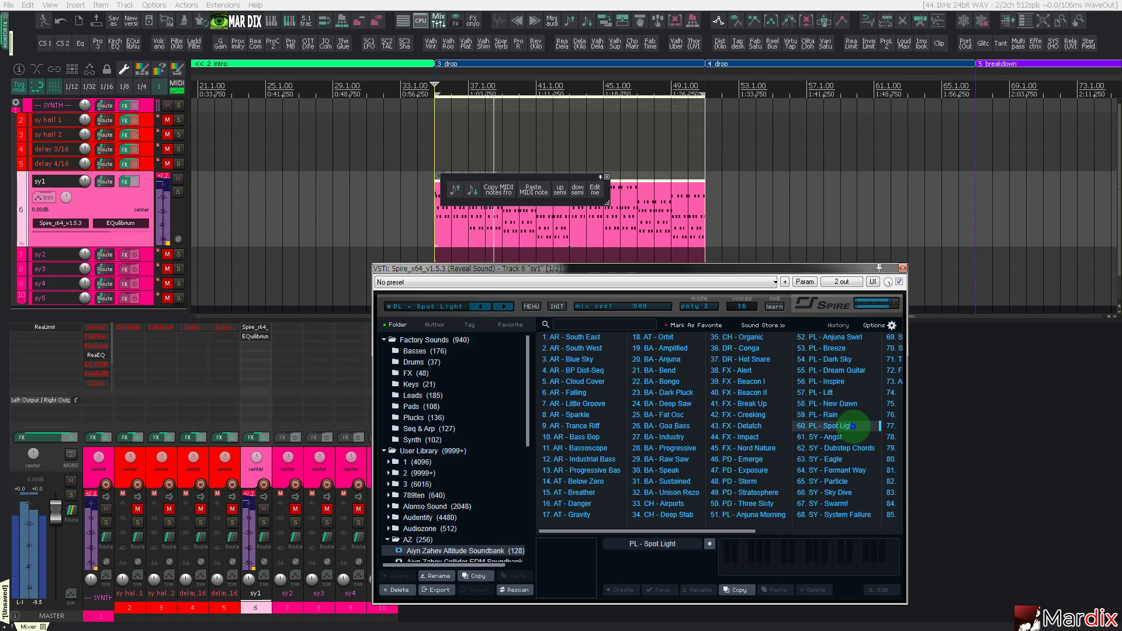
{"action": "left_click", "coordinate": [851, 437]}
{"action": "left_click", "coordinate": [851, 448]}
{"action": "left_click", "coordinate": [845, 459]}
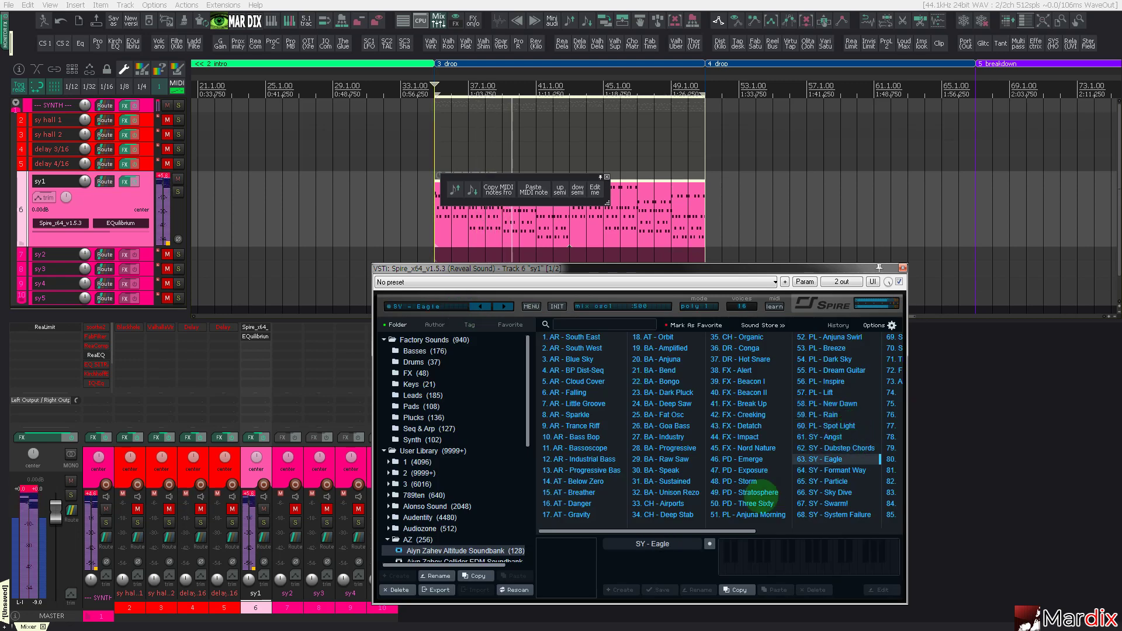
{"action": "left_click", "coordinate": [754, 515]}
Audition the arp presets of the Collider EDM Soundbank, including ARP CH - Deeper, ARP - Stadium and ARP CH - Forever.
{"action": "scroll", "coordinate": [513, 464], "scroll_direction": "down", "scroll_amount": 3}
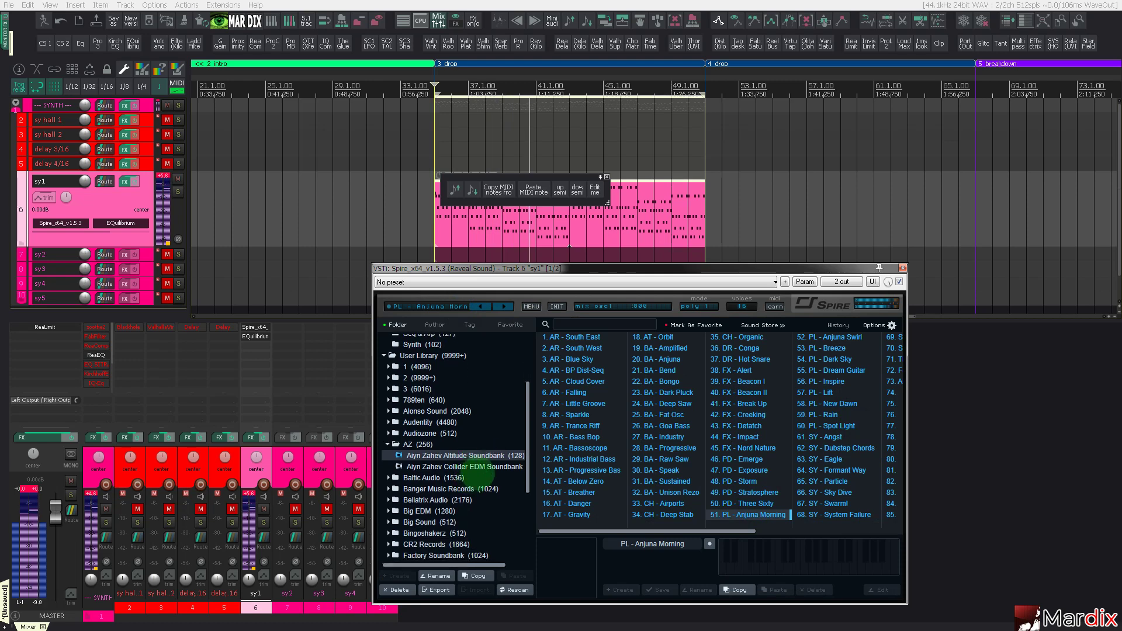
{"action": "left_click", "coordinate": [479, 466]}
{"action": "left_click", "coordinate": [590, 371]}
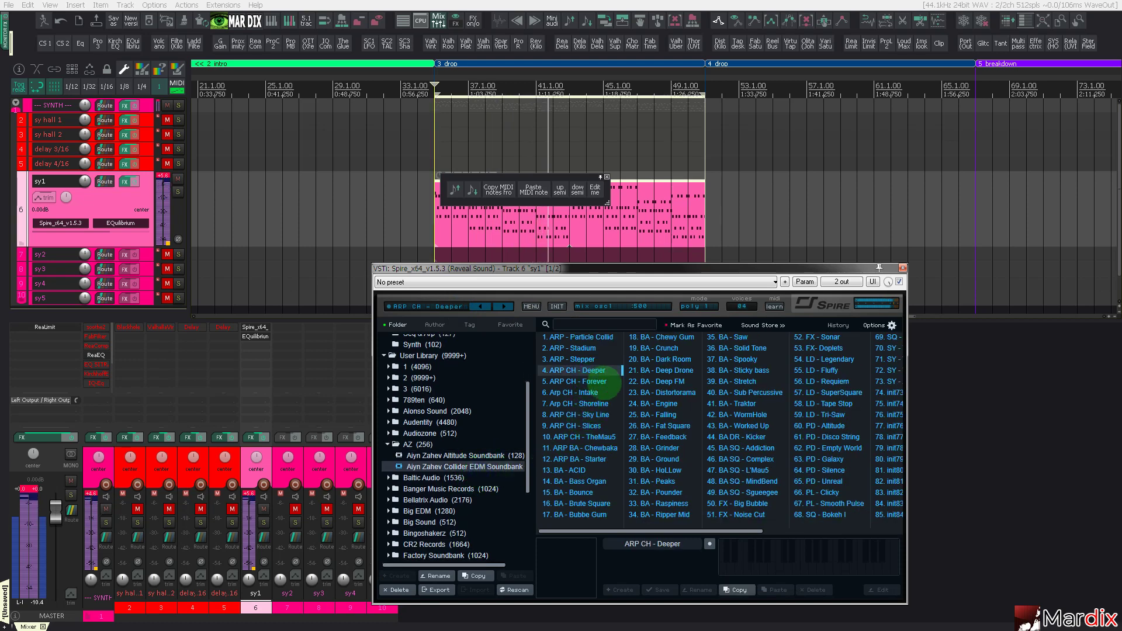
{"action": "key", "text": "Up"}
{"action": "key", "text": "Up"}
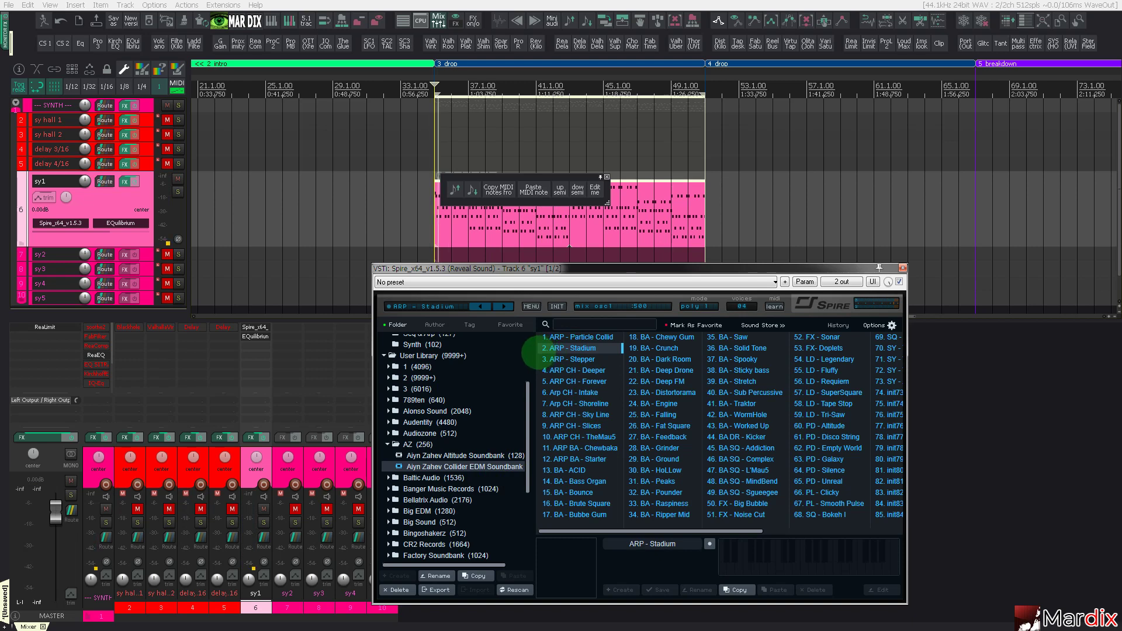
{"action": "left_click", "coordinate": [434, 131]}
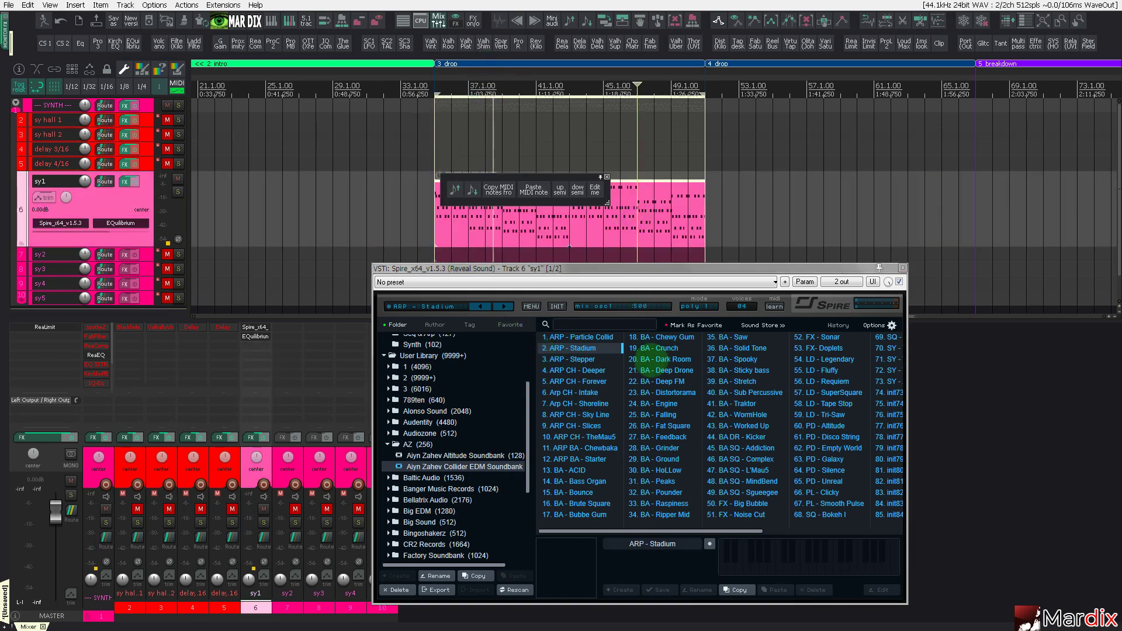
{"action": "left_click", "coordinate": [645, 370]}
{"action": "left_click", "coordinate": [610, 381]}
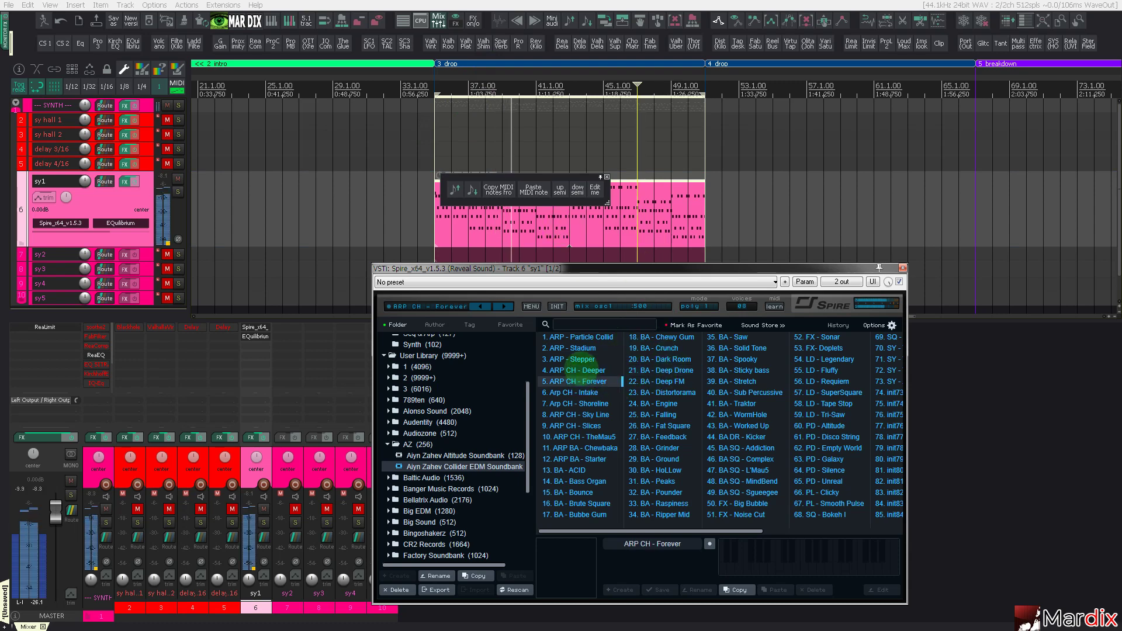
{"action": "left_click", "coordinate": [582, 381]}
Replay the drop while comparing the Collider bass, pluck and lead presets, and load LD - Fluffy.
{"action": "left_click_drag", "start_coordinate": [466, 78], "coordinate": [372, 79]}
{"action": "left_click", "coordinate": [347, 82]}
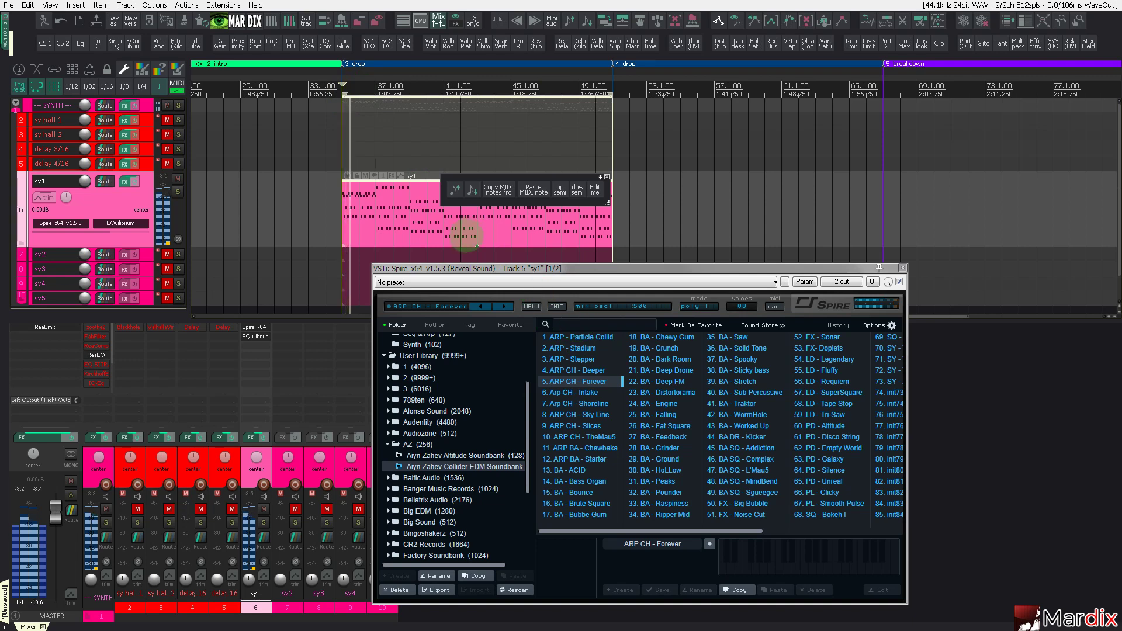
{"action": "left_click", "coordinate": [346, 88]}
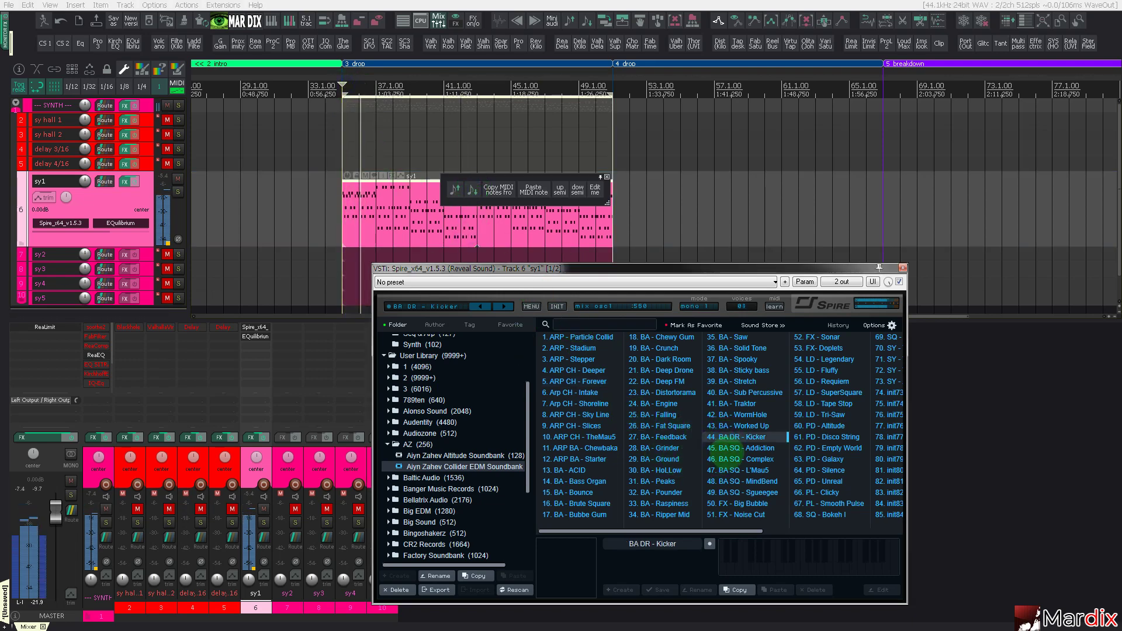
{"action": "left_click", "coordinate": [736, 448]}
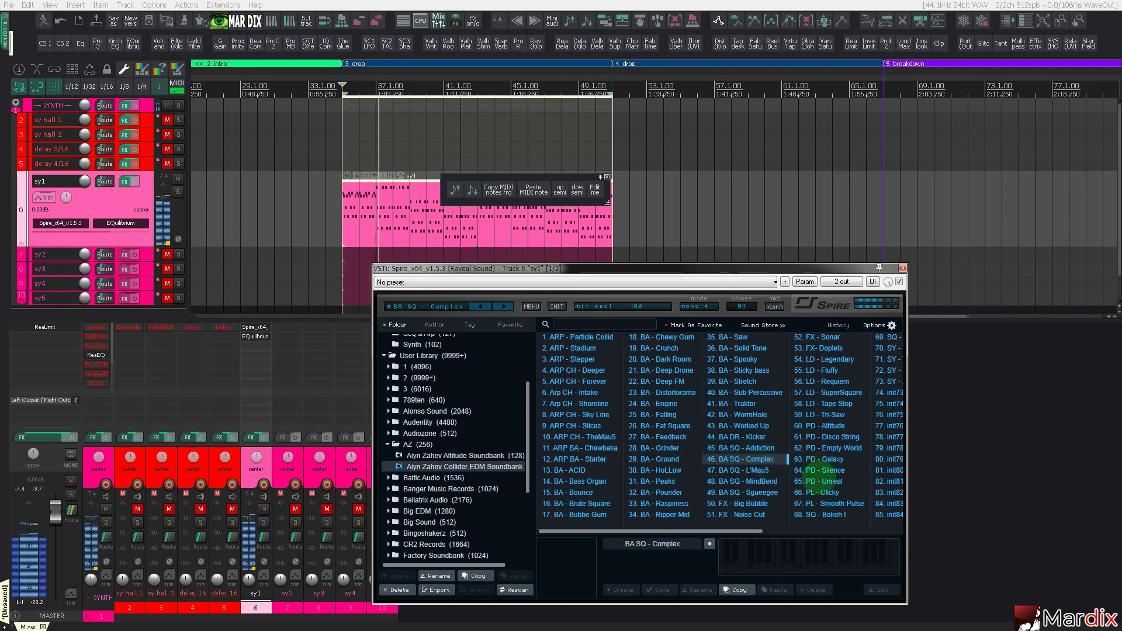
{"action": "left_click", "coordinate": [824, 493]}
{"action": "left_click", "coordinate": [841, 504]}
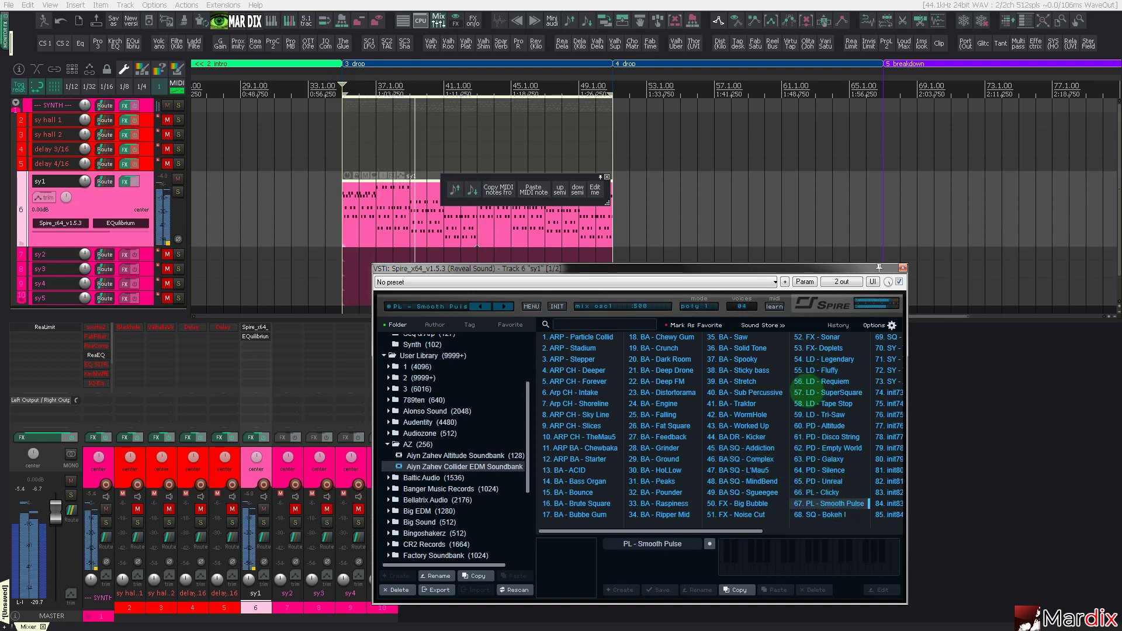
{"action": "left_click", "coordinate": [822, 370]}
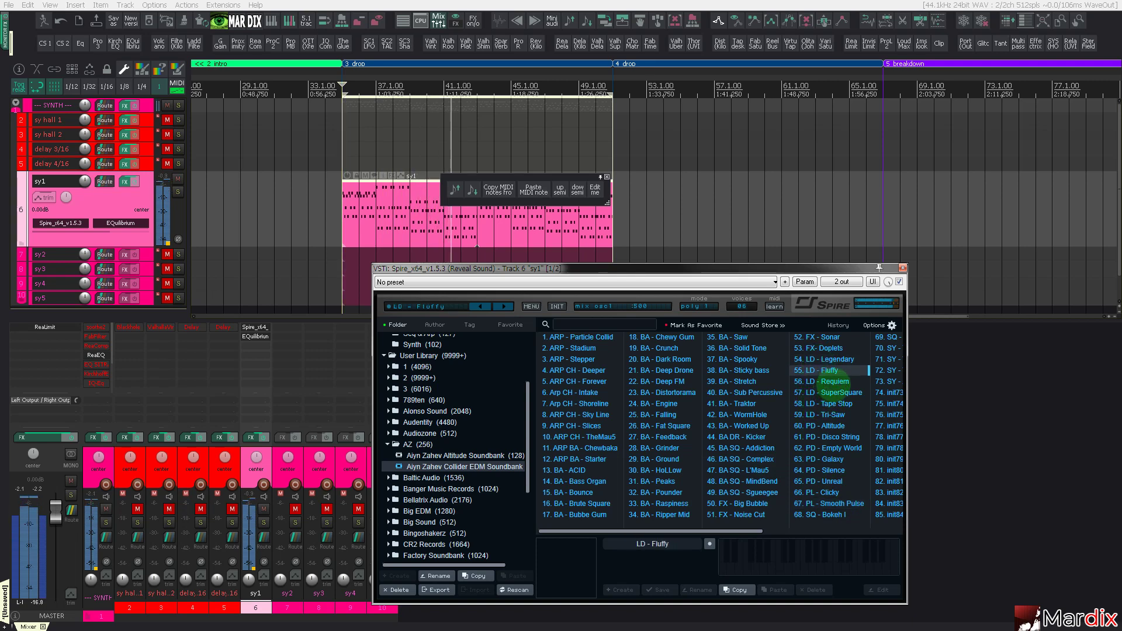
{"action": "left_click", "coordinate": [835, 382]}
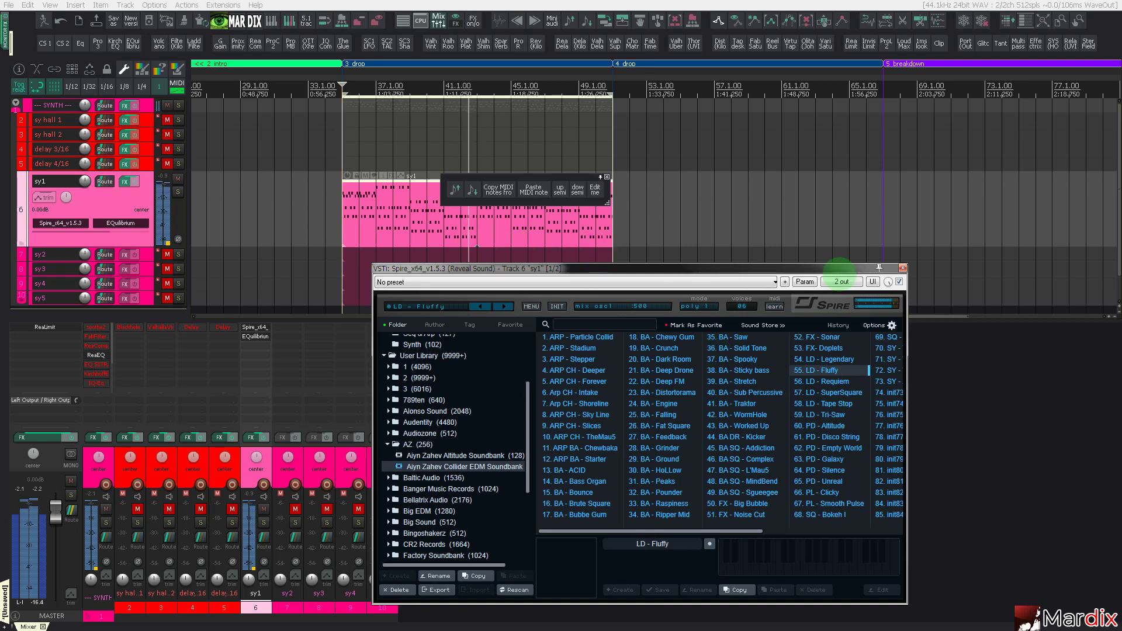
Close the Spire window and move the MIDI transposing toolbar clear of the sy1 item.
{"action": "left_click", "coordinate": [903, 267]}
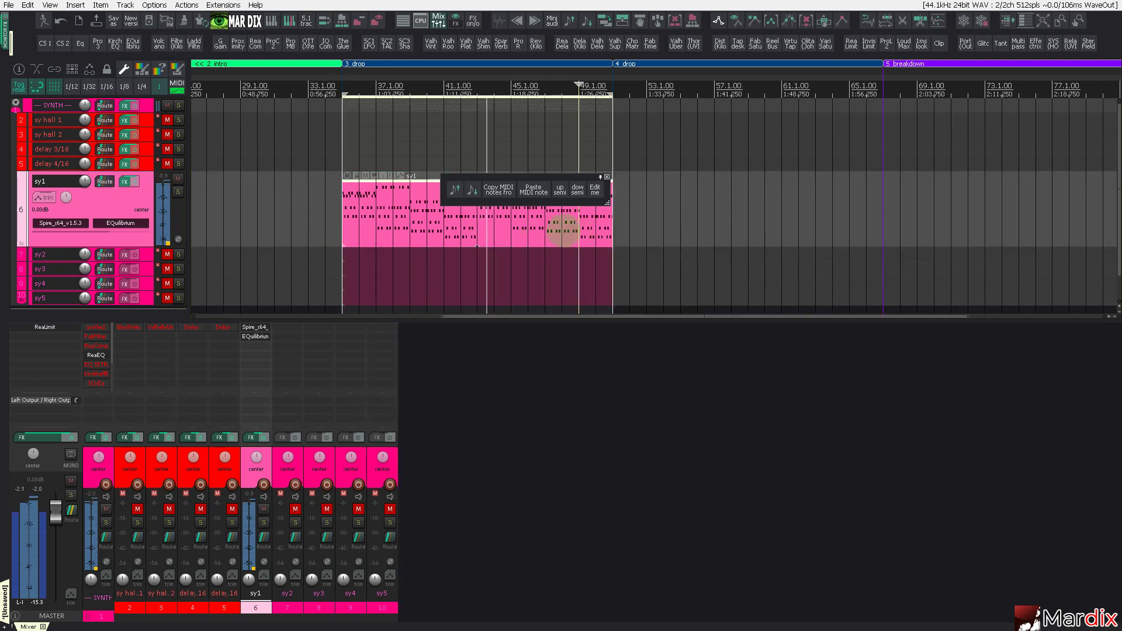
{"action": "left_click_drag", "start_coordinate": [570, 178], "coordinate": [757, 231]}
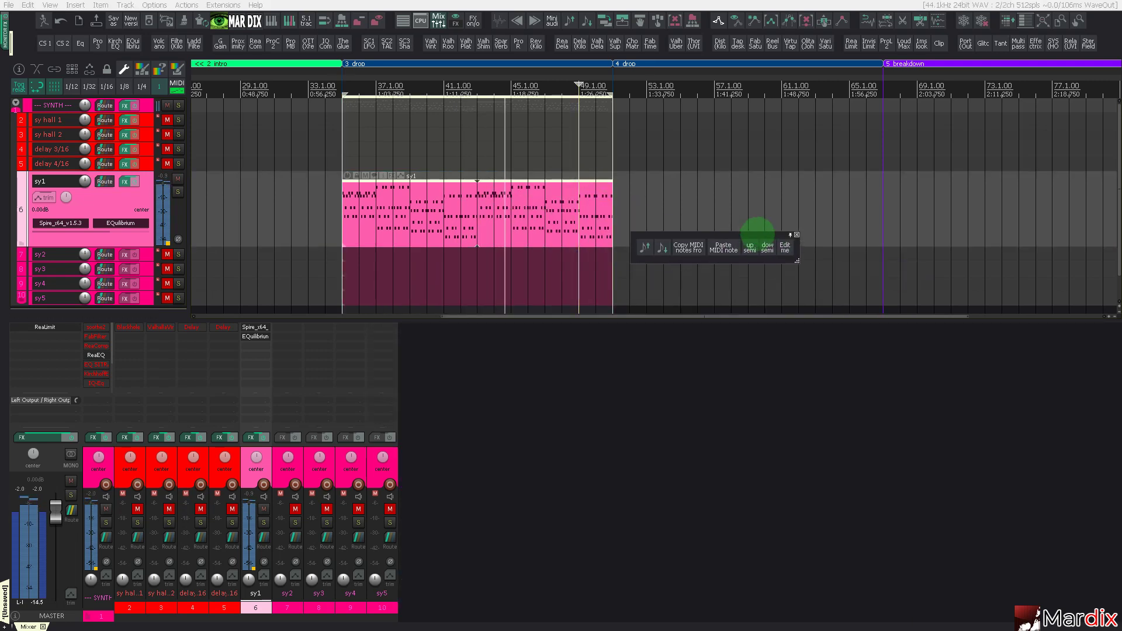
{"action": "left_click_drag", "start_coordinate": [660, 233], "coordinate": [662, 207]}
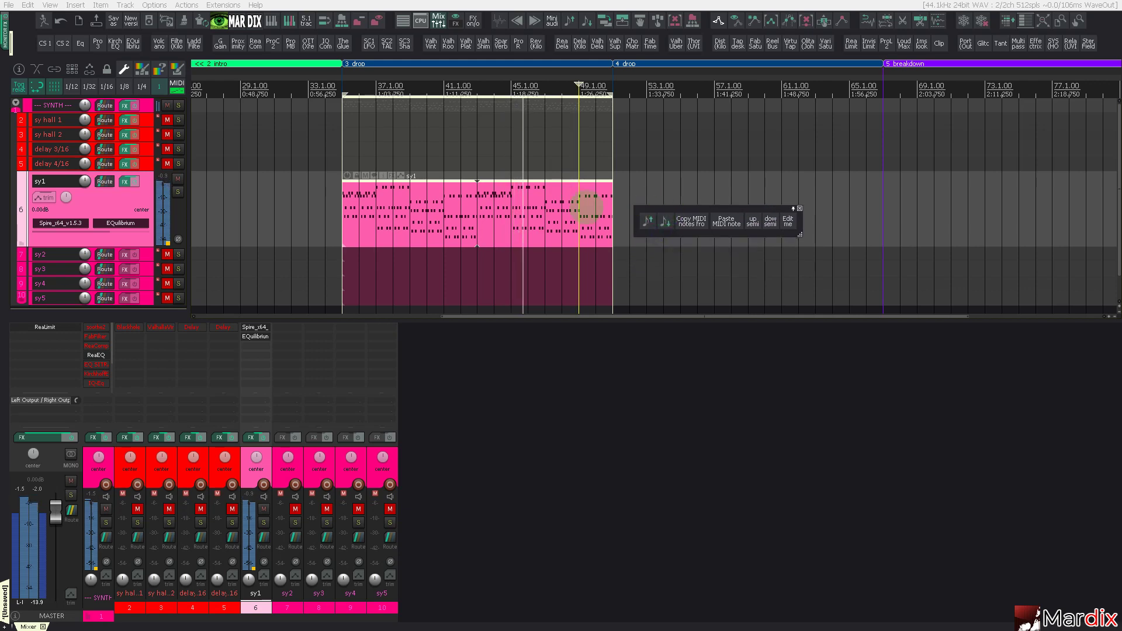
Open the sy1 item in the MIDI editor and set the key snap root to G, keeping natural minor.
{"action": "double_click", "coordinate": [572, 213]}
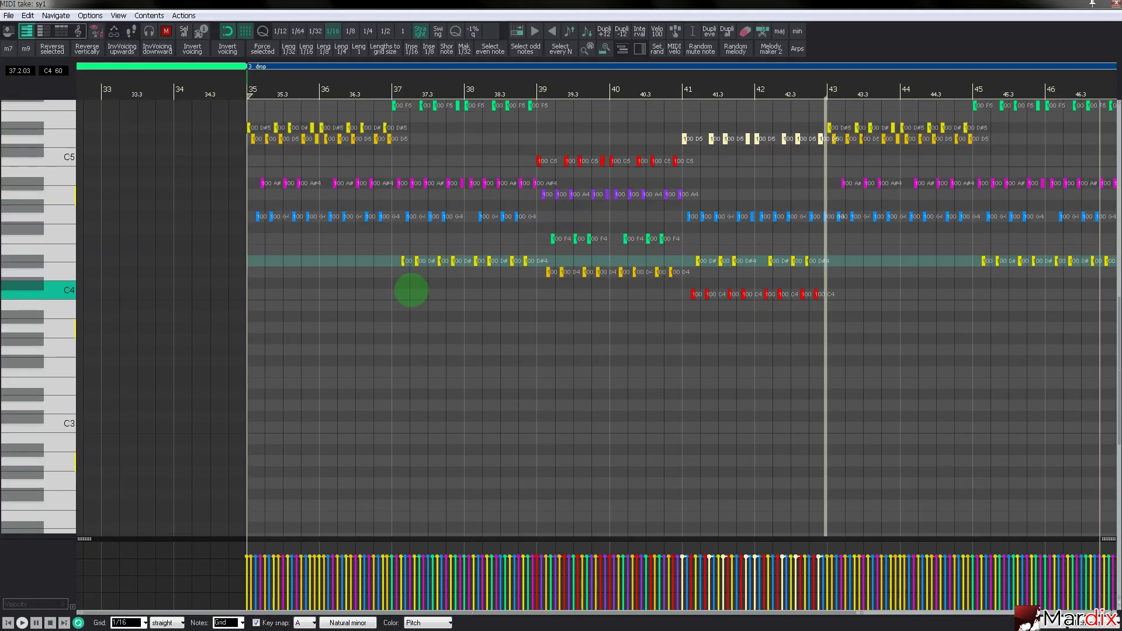
{"action": "scroll", "coordinate": [292, 259], "scroll_direction": "up", "scroll_amount": 4}
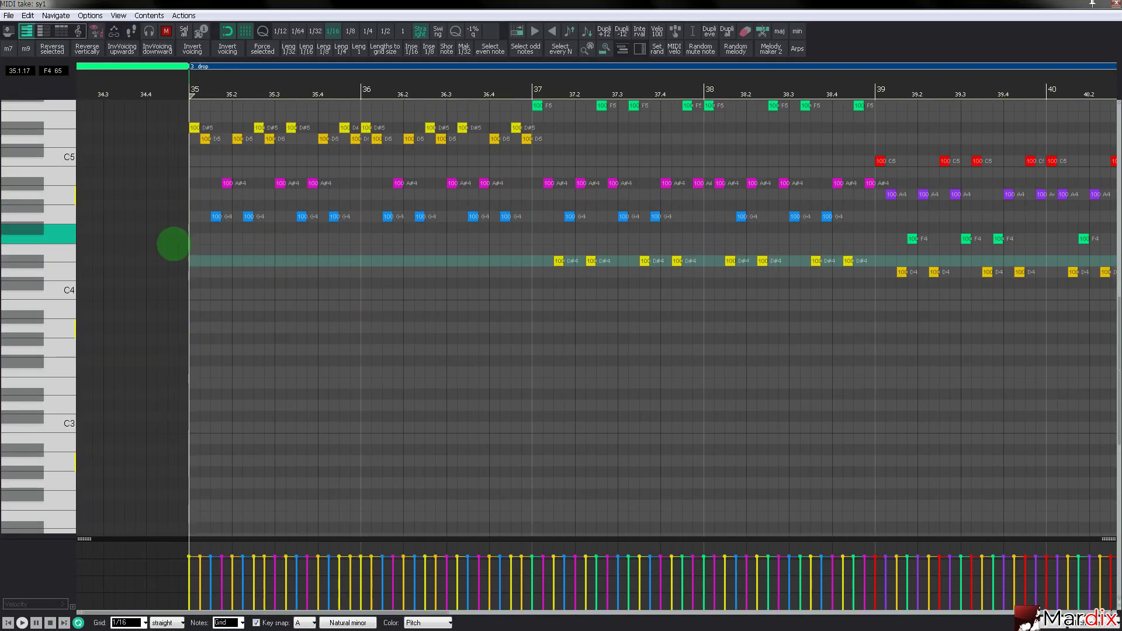
{"action": "left_click", "coordinate": [301, 623]}
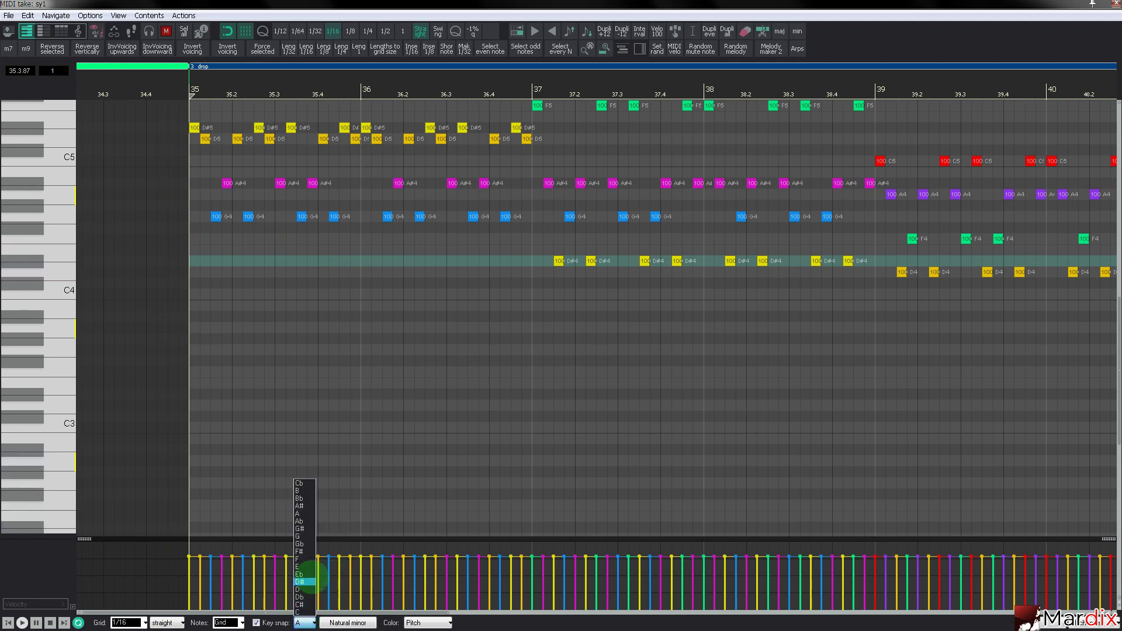
{"action": "left_click", "coordinate": [304, 536]}
{"action": "scroll", "coordinate": [51, 326], "scroll_direction": "up", "scroll_amount": 3}
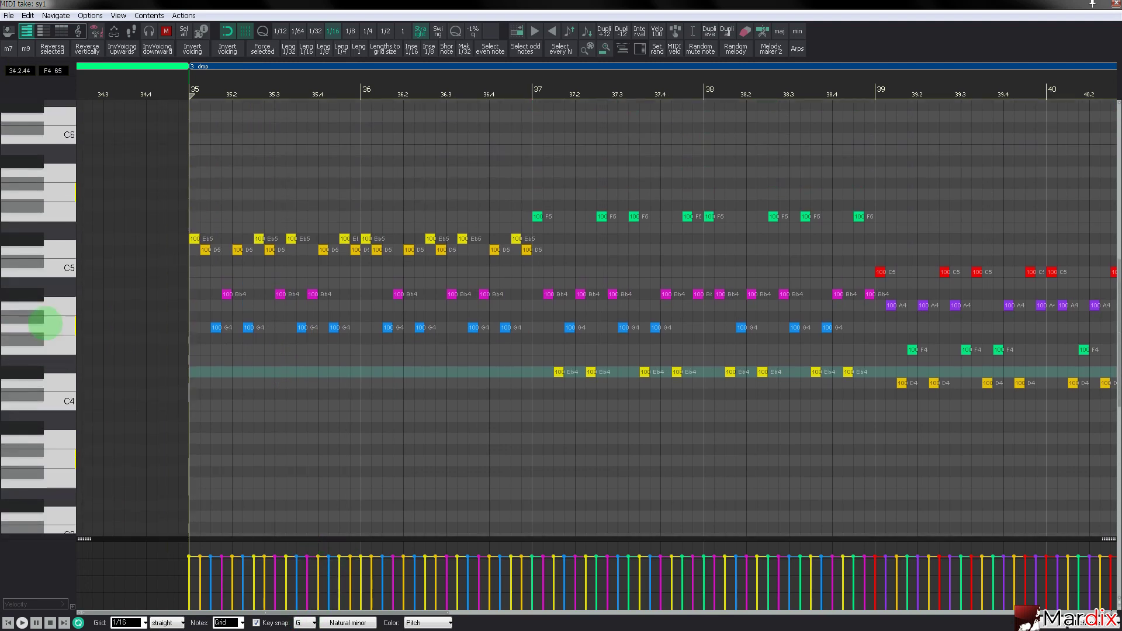
Lower the Bb4 and G4 notes in measures 43–44 by one scale step to A4 and F4.
{"action": "scroll", "coordinate": [275, 291], "scroll_direction": "down", "scroll_amount": 5}
{"action": "scroll", "coordinate": [272, 290], "scroll_direction": "down", "scroll_amount": 2}
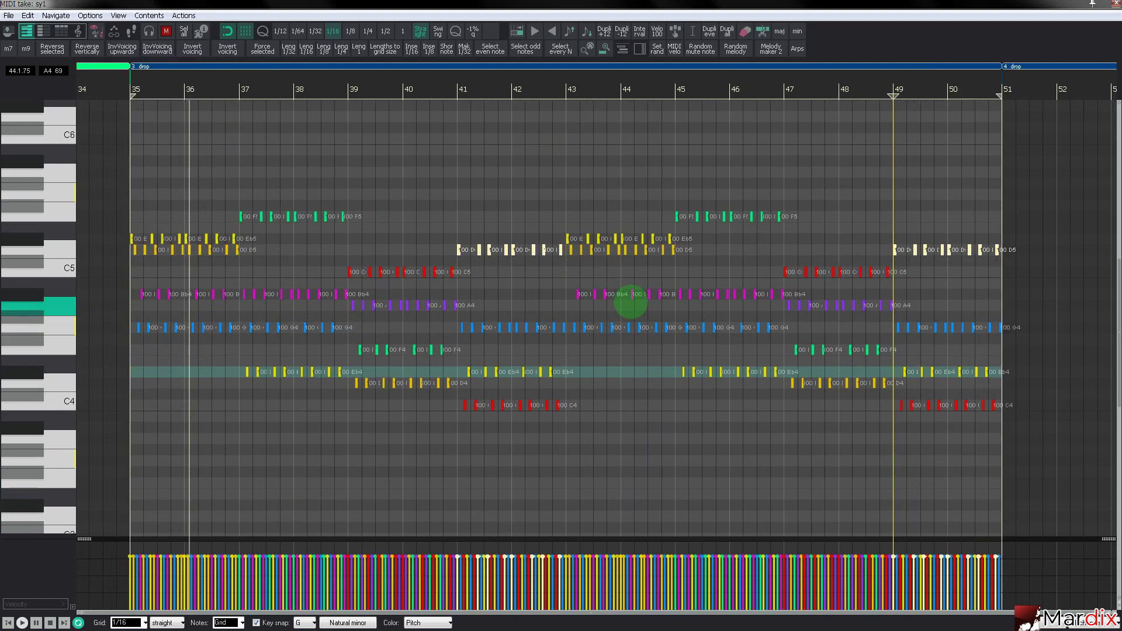
{"action": "scroll", "coordinate": [622, 303], "scroll_direction": "up", "scroll_amount": 4}
{"action": "left_click_drag", "start_coordinate": [551, 283], "coordinate": [685, 352]}
{"action": "key", "text": "Down"}
{"action": "key", "text": "Down"}
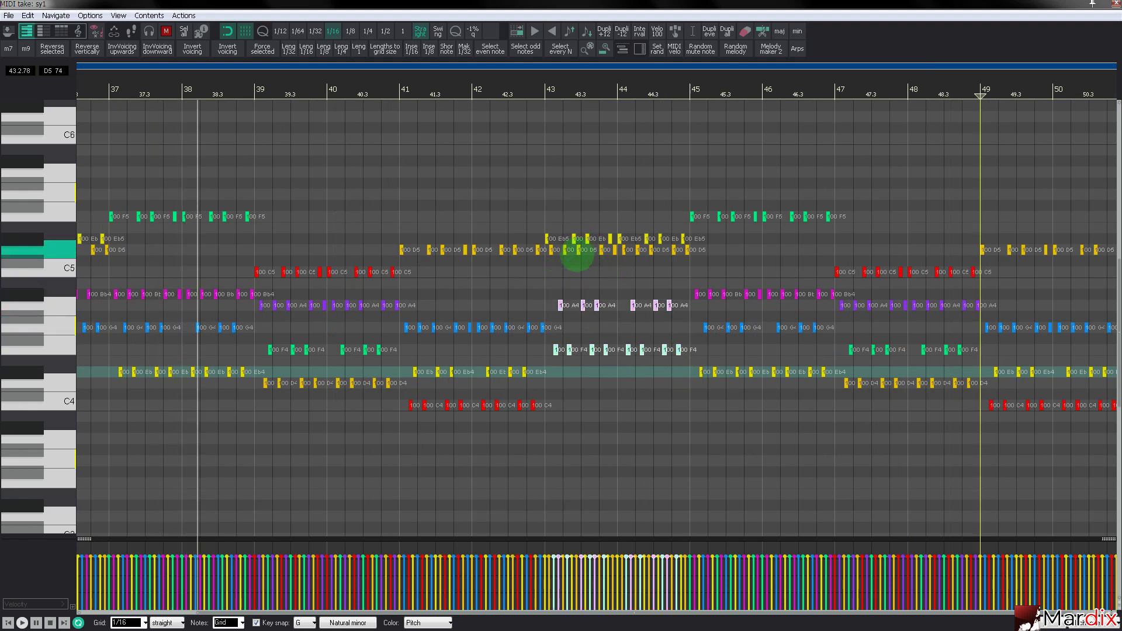
Lower the A4 and F4 notes in measures 43–44 within the scale to D4 and Bb3.
{"action": "key", "text": "Down"}
{"action": "key", "text": "Down"}
{"action": "key", "text": "Down"}
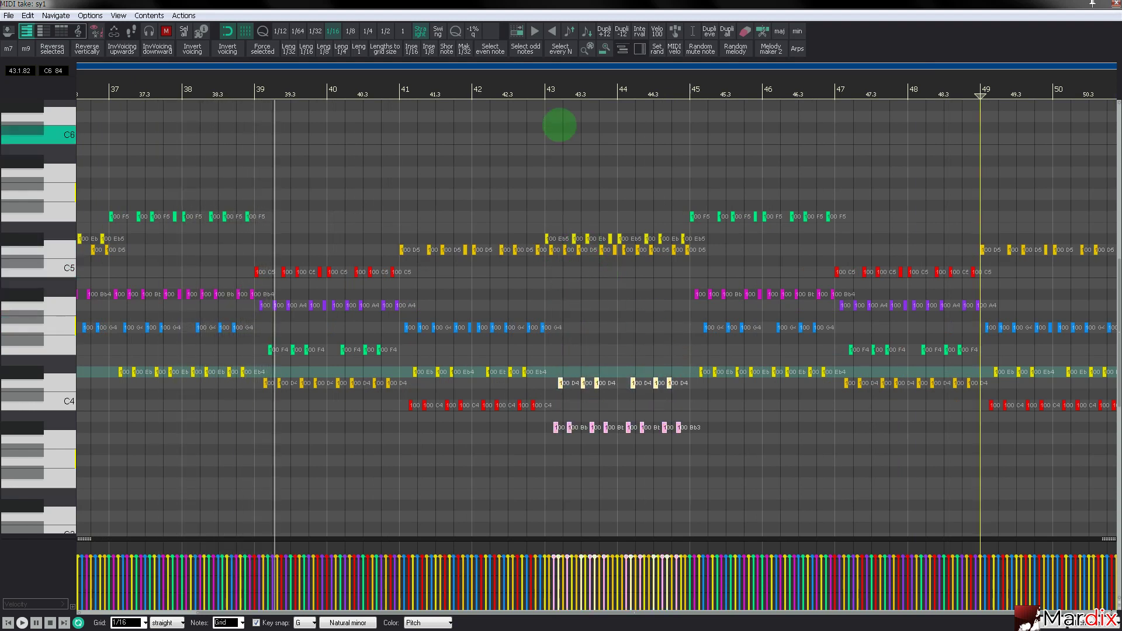
{"action": "left_click_drag", "start_coordinate": [582, 81], "coordinate": [480, 81]}
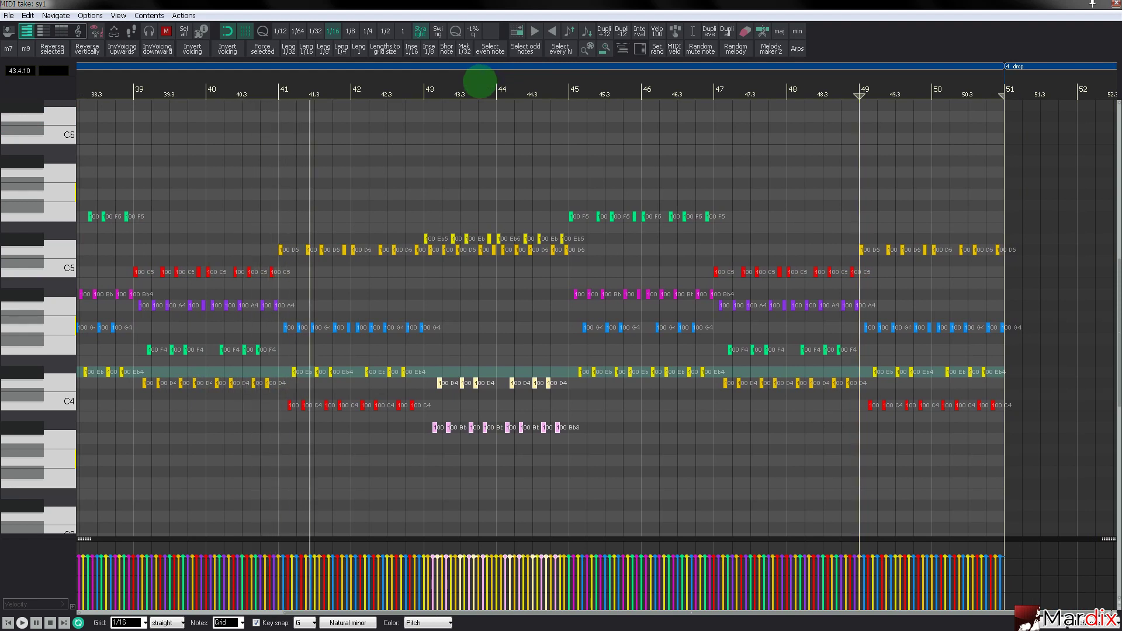
{"action": "left_click_drag", "start_coordinate": [483, 82], "coordinate": [479, 81]}
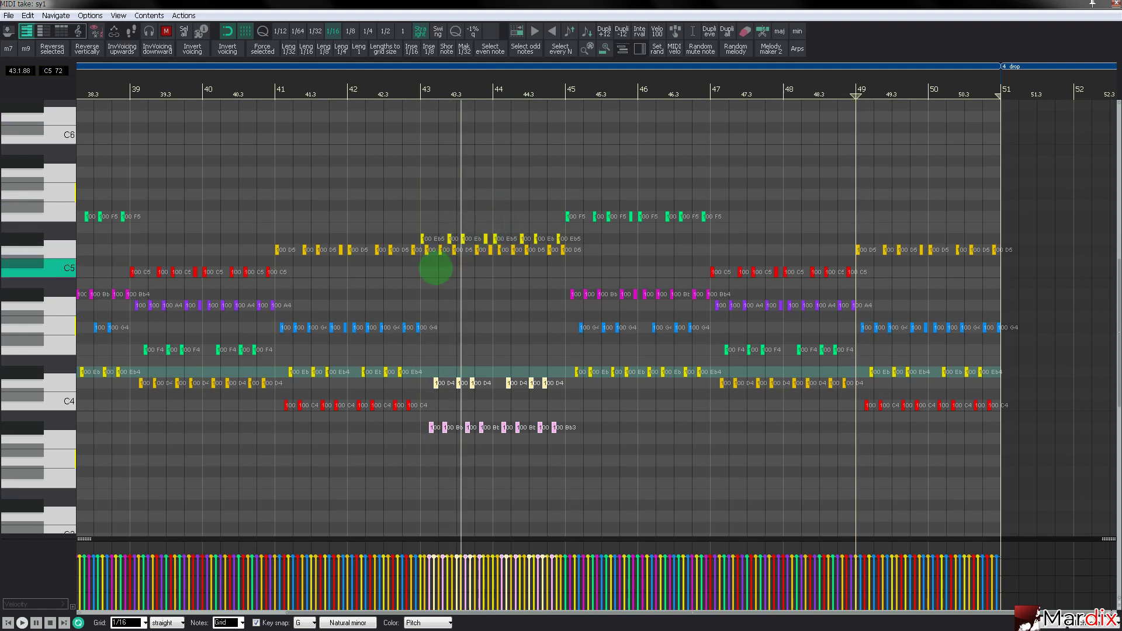
Lower all notes in measures 43–44 by one scale step: D5 to C5, D4 and Bb3 to C4 and A3, Eb5 to D5.
{"action": "left_click_drag", "start_coordinate": [425, 273], "coordinate": [563, 272]}
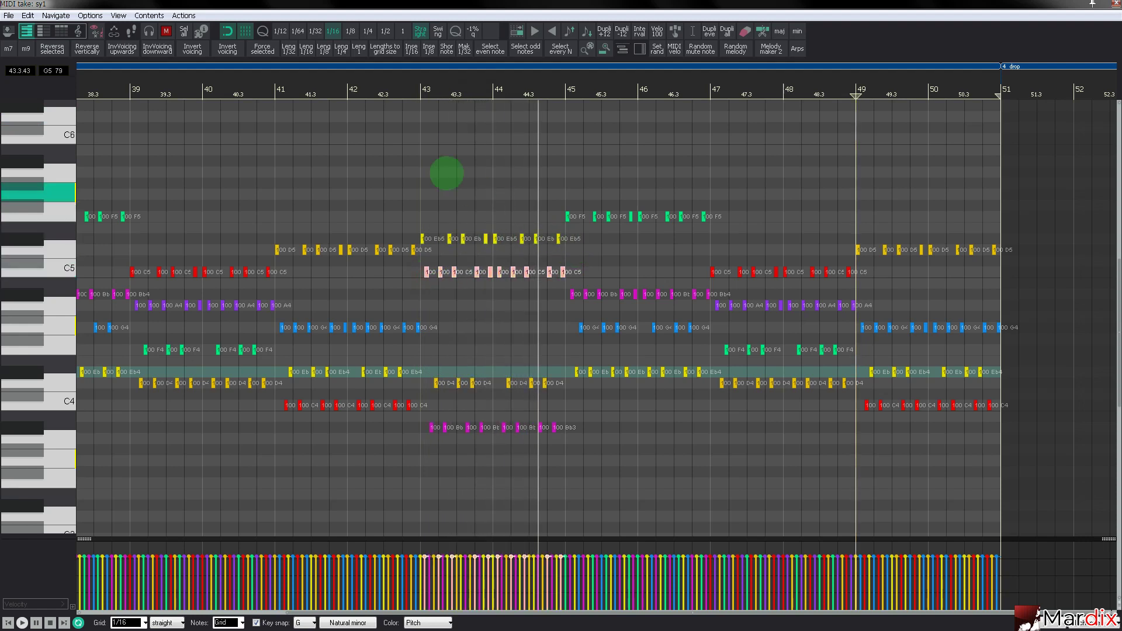
{"action": "left_click", "coordinate": [387, 82]}
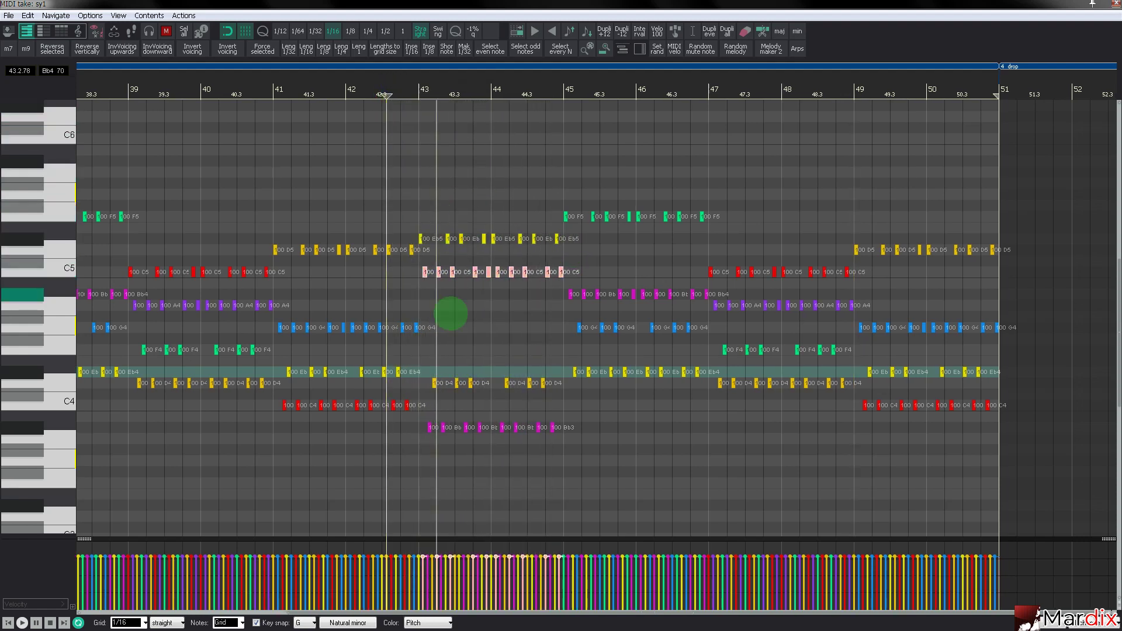
{"action": "left_click_drag", "start_coordinate": [427, 371], "coordinate": [558, 449]}
{"action": "key", "text": "Down"}
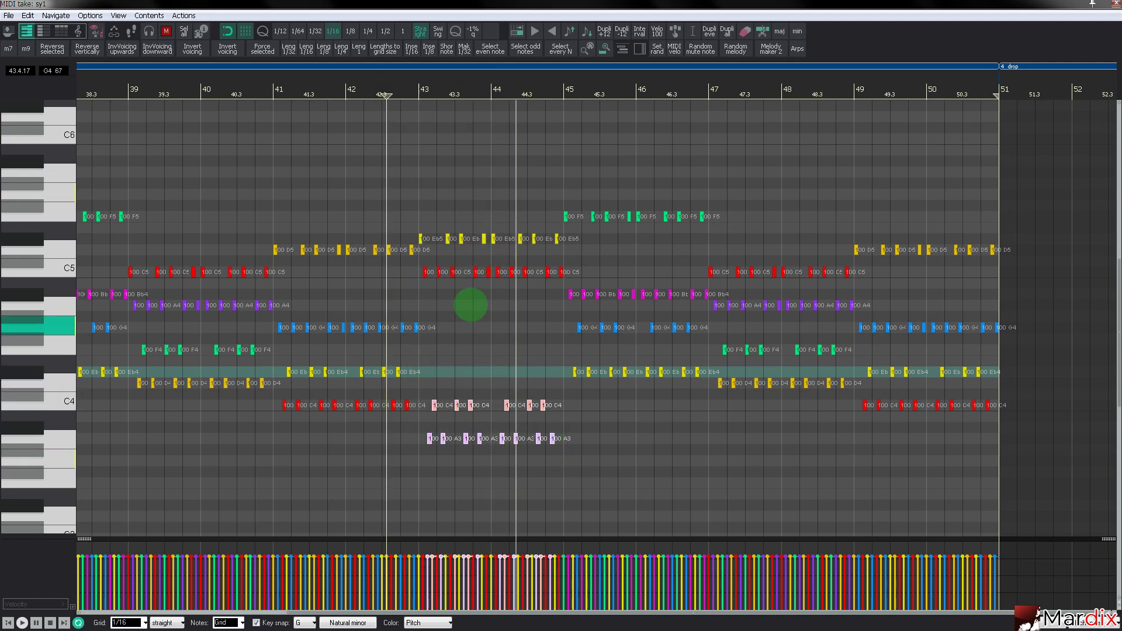
{"action": "left_click_drag", "start_coordinate": [420, 228], "coordinate": [571, 246]}
{"action": "key", "text": "Down"}
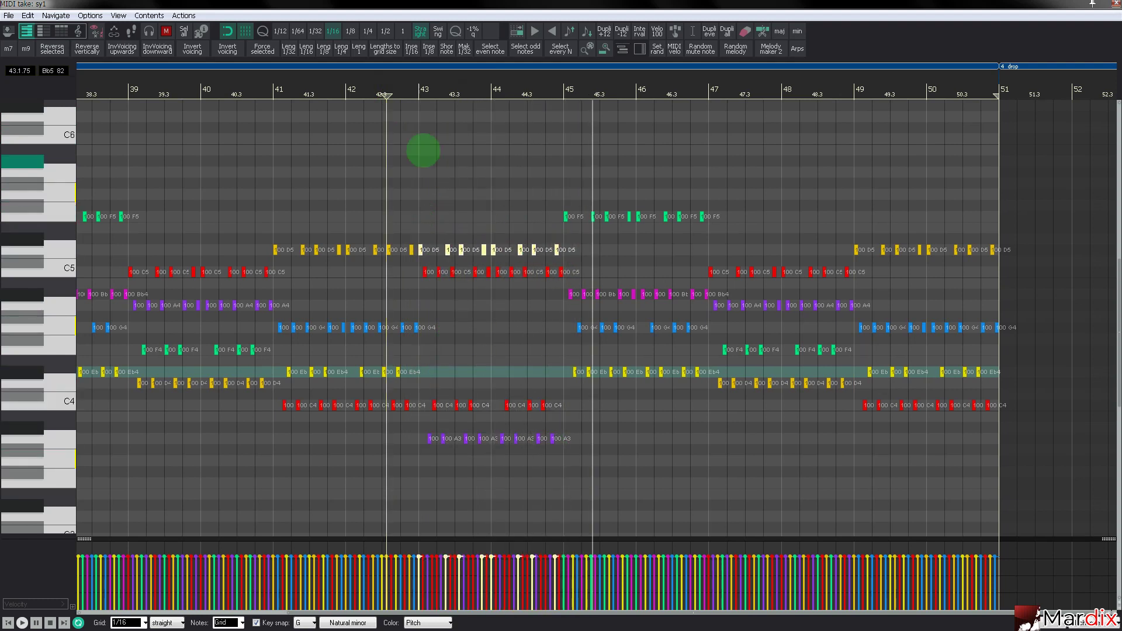
Replay from measure 41 and lower the C5 notes in measures 43–44 by two scale steps to A4.
{"action": "left_click", "coordinate": [322, 88]}
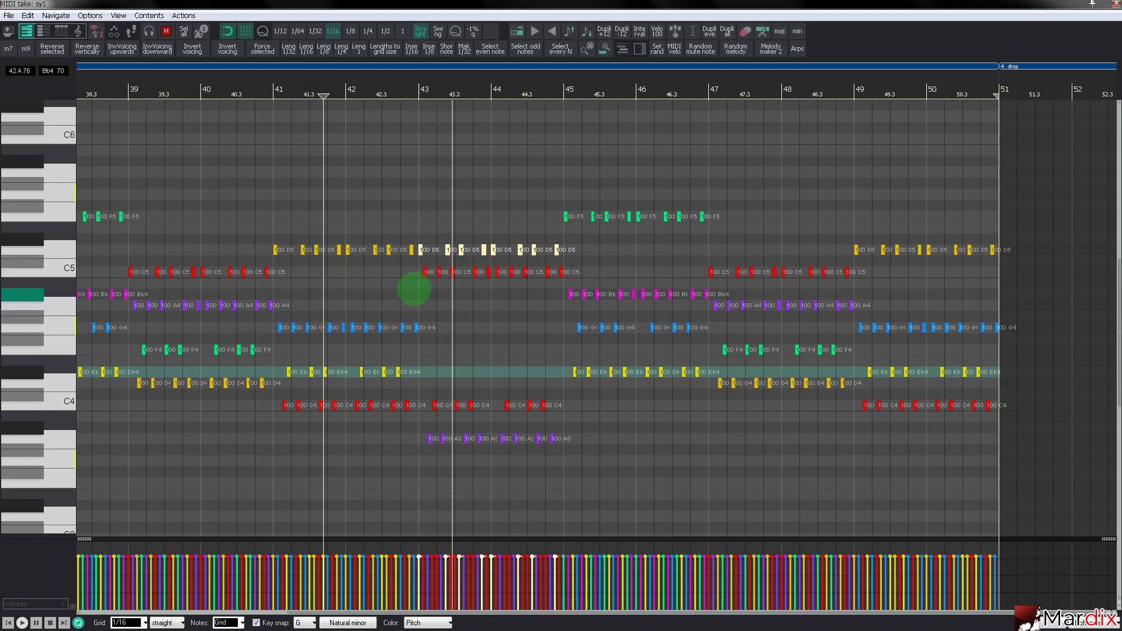
{"action": "left_click_drag", "start_coordinate": [414, 286], "coordinate": [564, 266]}
{"action": "key", "text": "Down"}
{"action": "key", "text": "Down"}
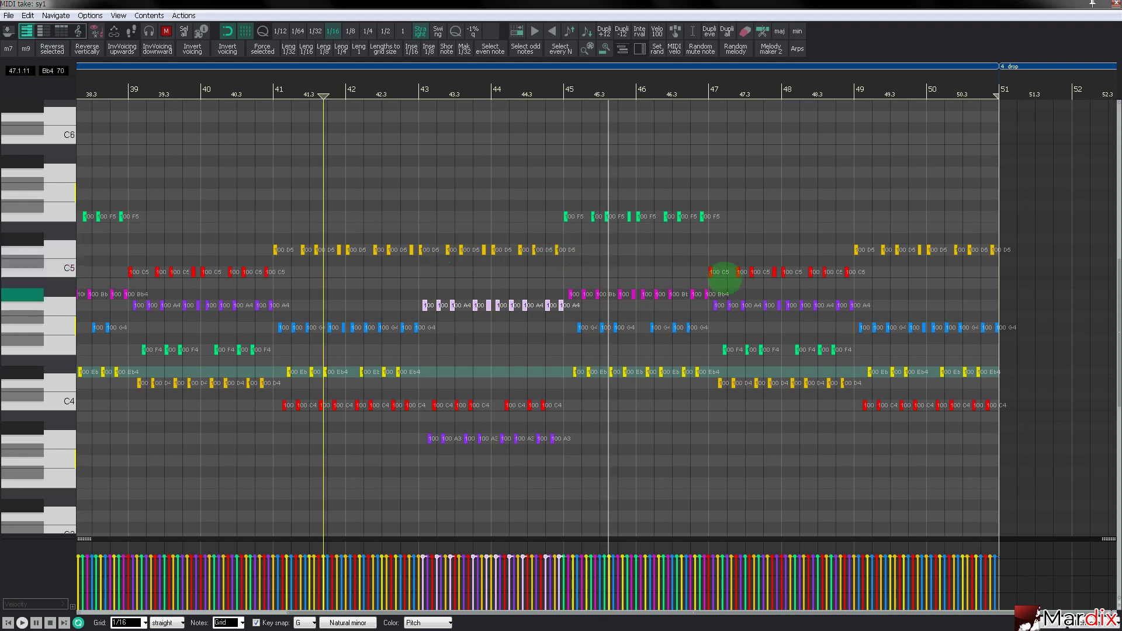
Lower the F4 and D4 notes in measures 47–48 within the scale to Bb3 and G3, and replay from measure 46.
{"action": "left_click_drag", "start_coordinate": [710, 258], "coordinate": [852, 306]}
{"action": "left_click_drag", "start_coordinate": [709, 404], "coordinate": [847, 333]}
{"action": "key", "text": "Down"}
{"action": "key", "text": "Down"}
{"action": "key", "text": "Down"}
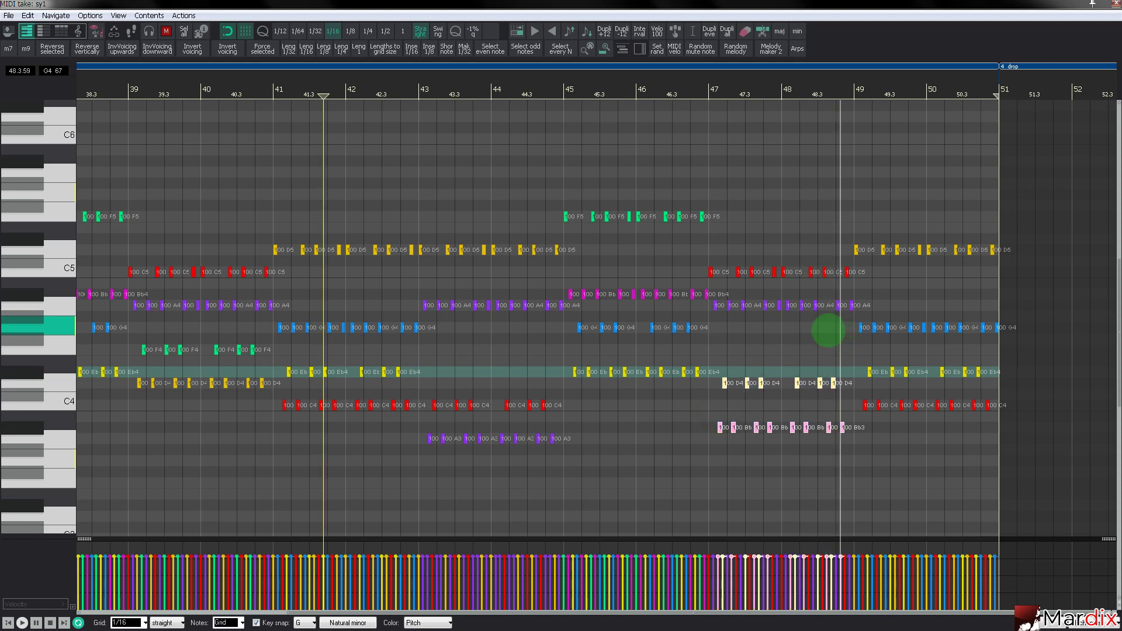
{"action": "key", "text": "Down"}
{"action": "key", "text": "Down"}
{"action": "left_click", "coordinate": [681, 85]}
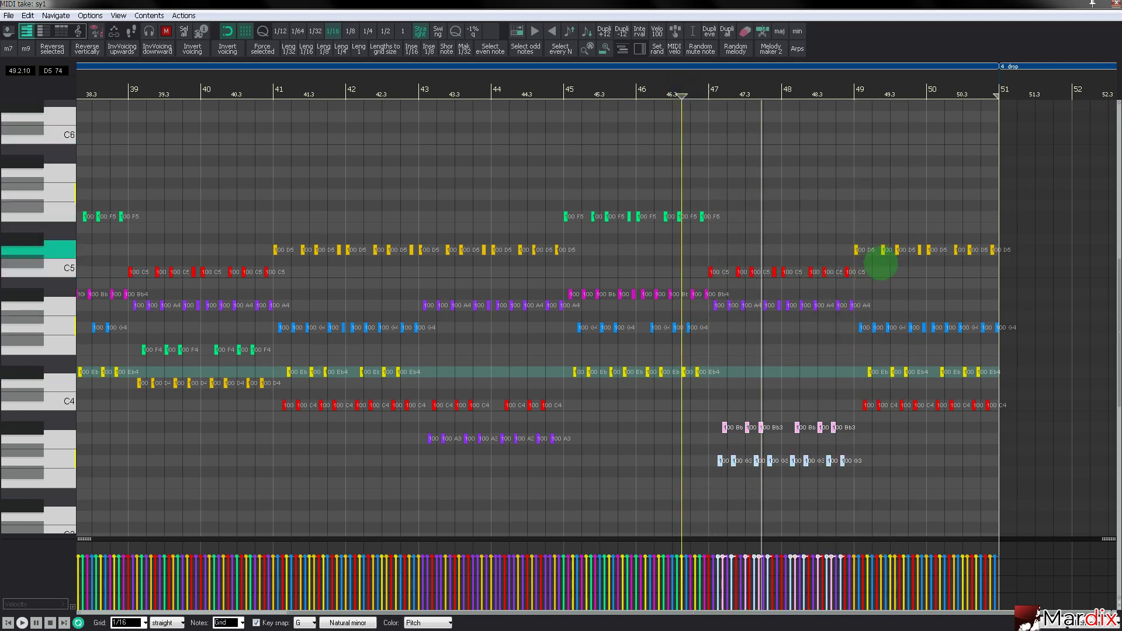
Lower all notes in measures 49–50 by one scale step, including the first D5 of measure 49 to C5.
{"action": "left_click_drag", "start_coordinate": [1023, 217], "coordinate": [858, 403]}
{"action": "key", "text": "Down"}
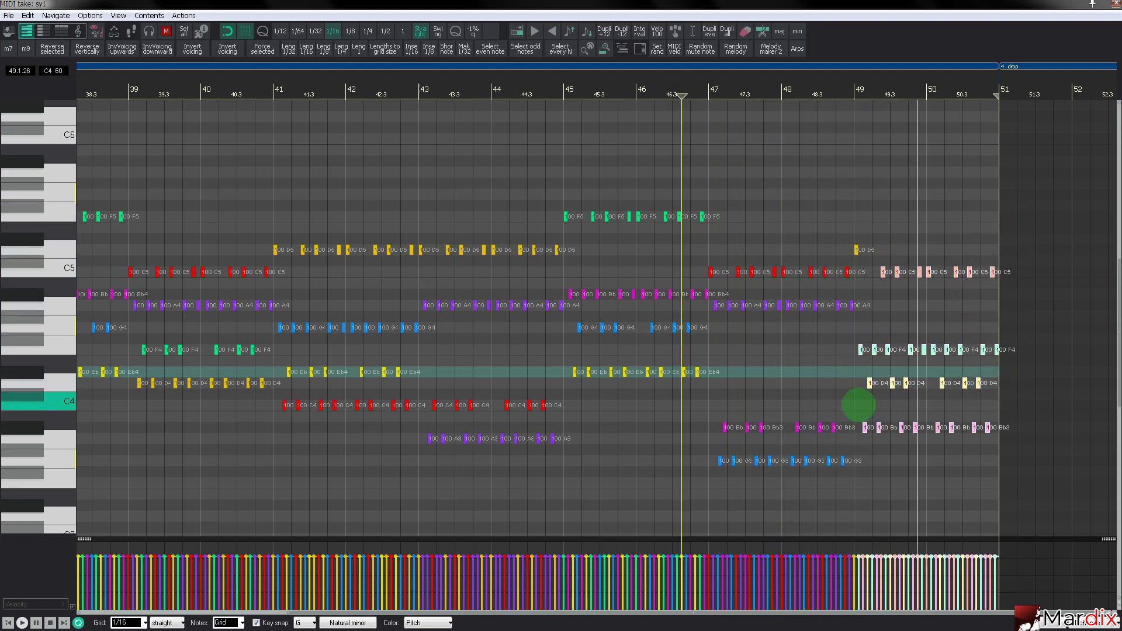
{"action": "left_click", "coordinate": [862, 269]}
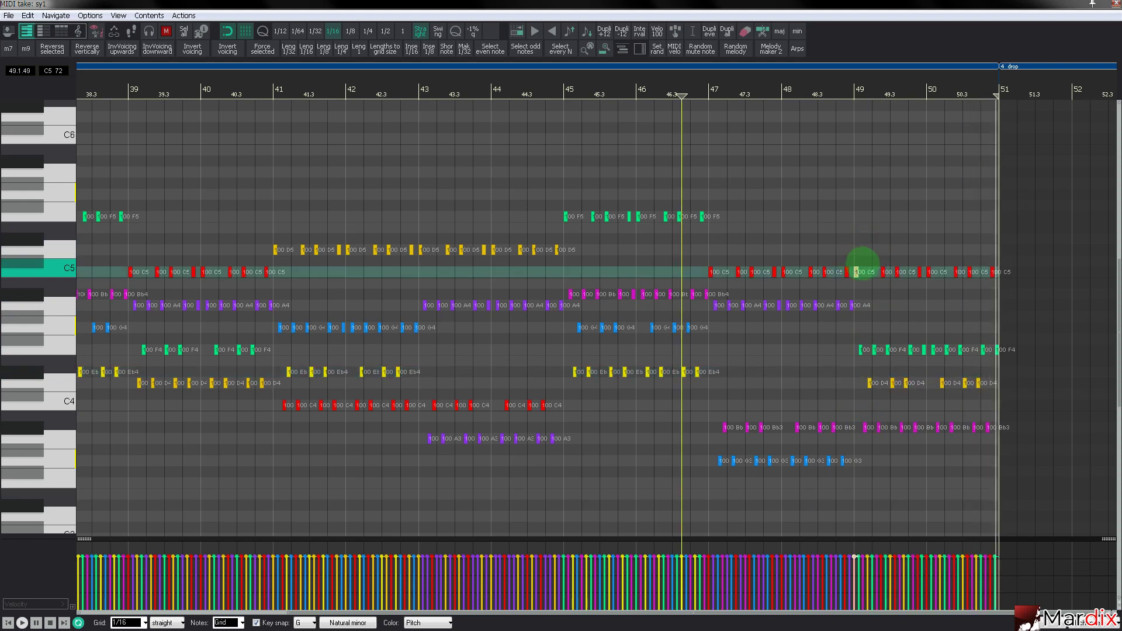
{"action": "scroll", "coordinate": [798, 270], "scroll_direction": "down", "scroll_amount": 2}
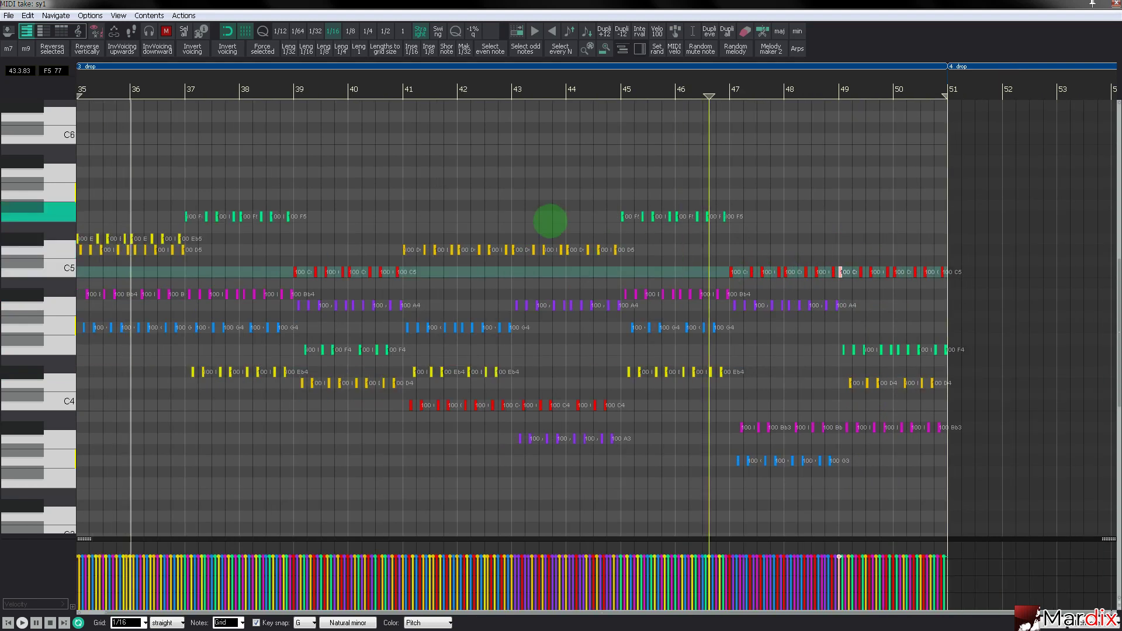
Check the Spire preset on the sy1 track, and close the plugin window and the MIDI editor.
{"action": "key", "text": "f"}
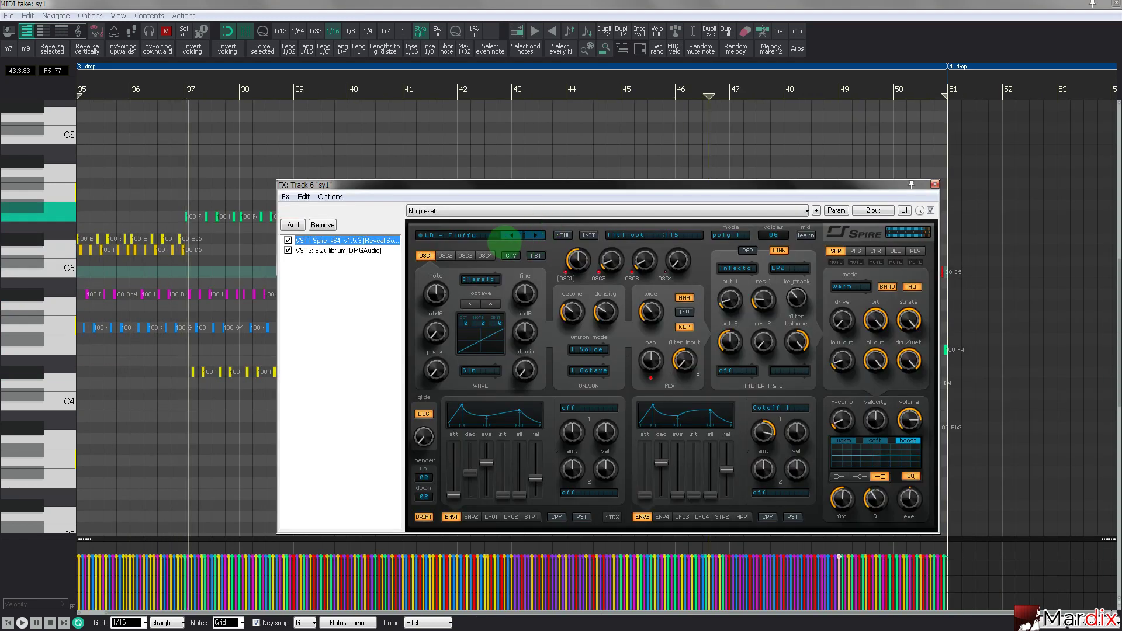
{"action": "left_click", "coordinate": [485, 237]}
{"action": "left_click", "coordinate": [463, 235]}
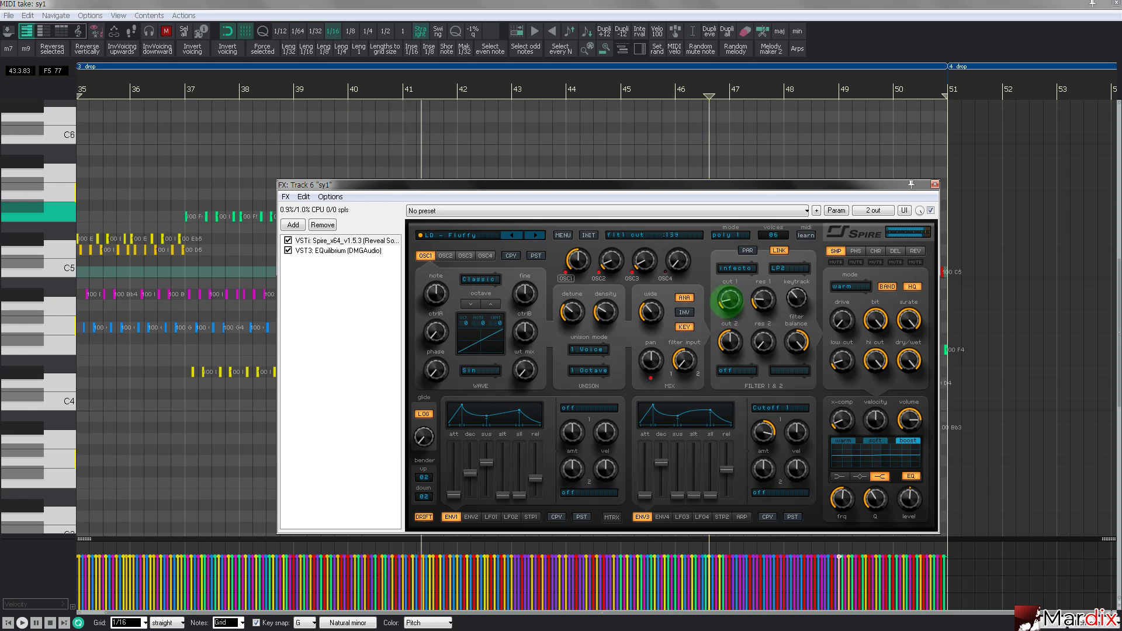
{"action": "left_click", "coordinate": [935, 184]}
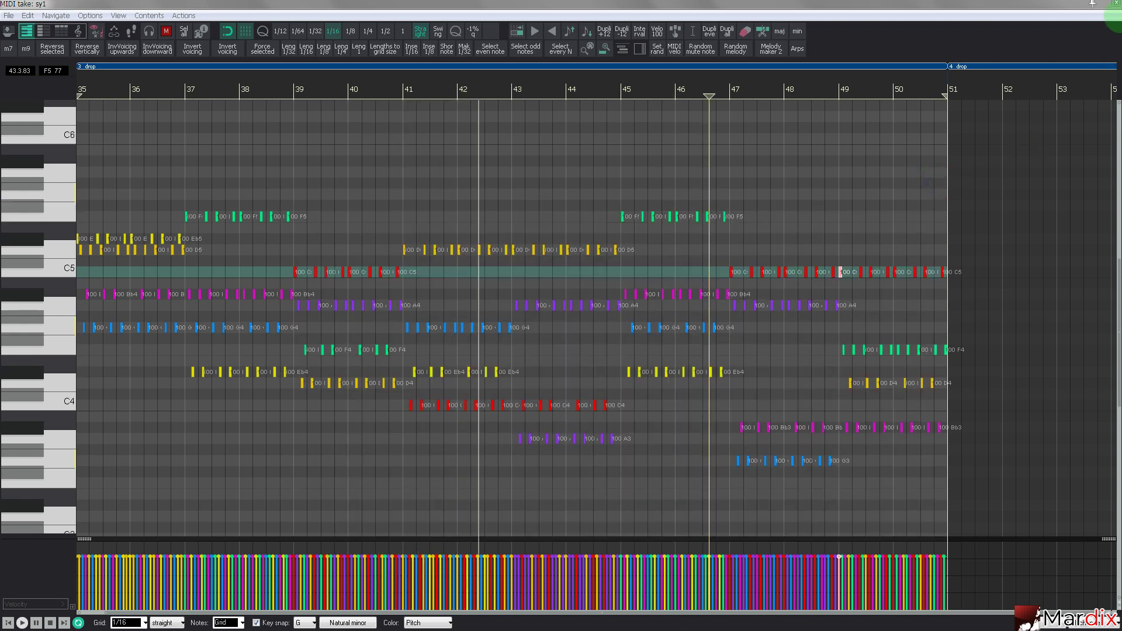
{"action": "left_click", "coordinate": [1116, 3]}
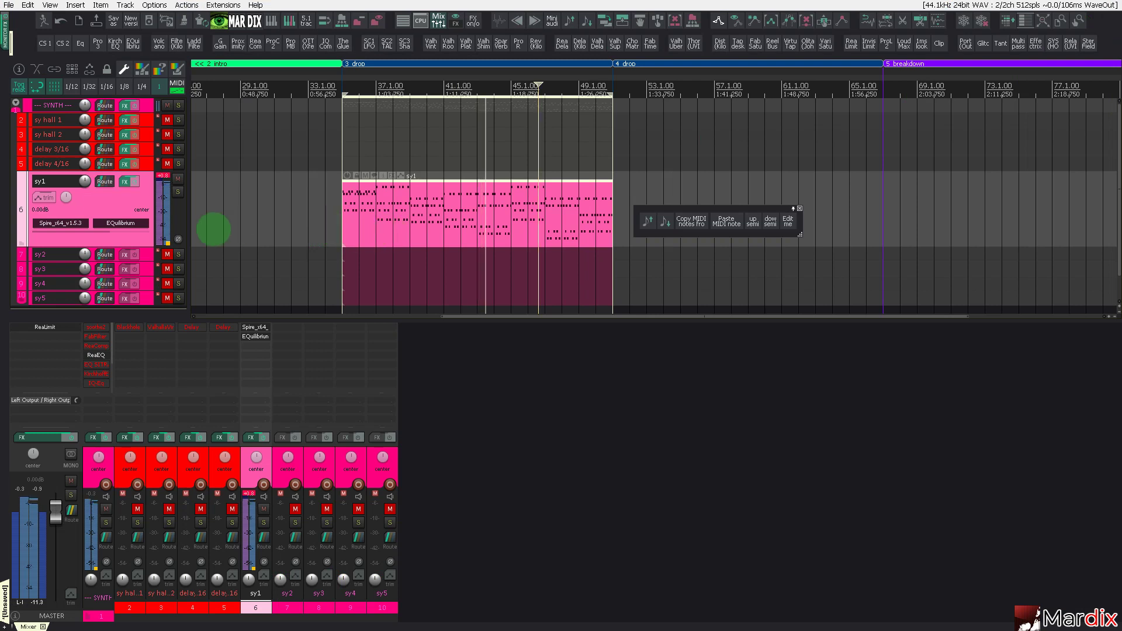
Create a send track from sy1 with the master send on, and load ValhallaShimmer on it.
{"action": "right_click", "coordinate": [142, 192]}
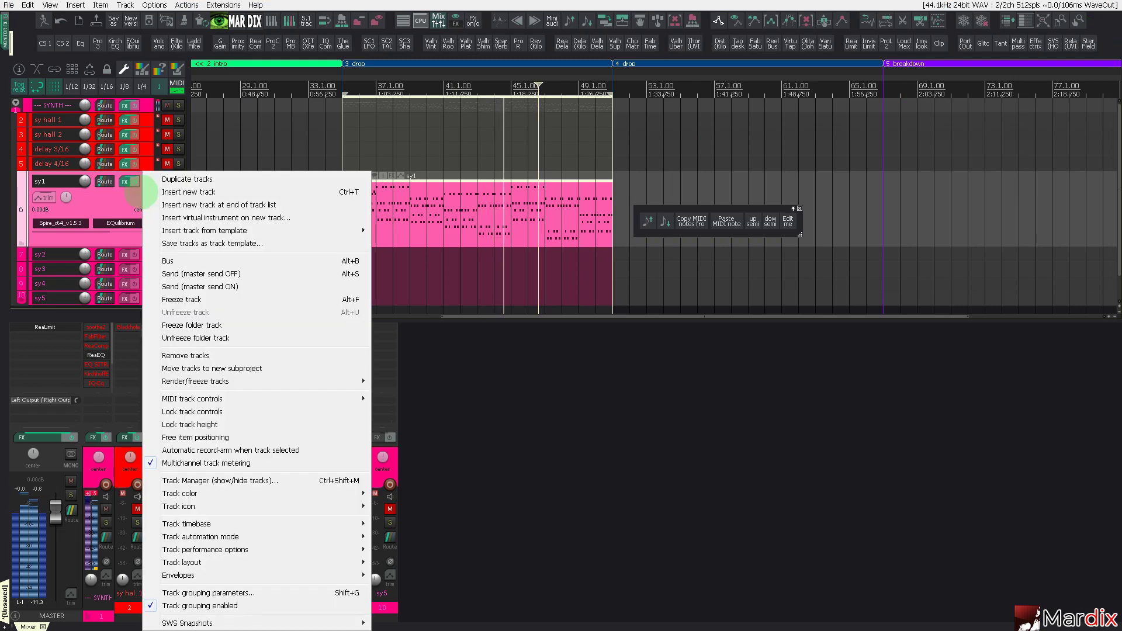
{"action": "left_click", "coordinate": [220, 286]}
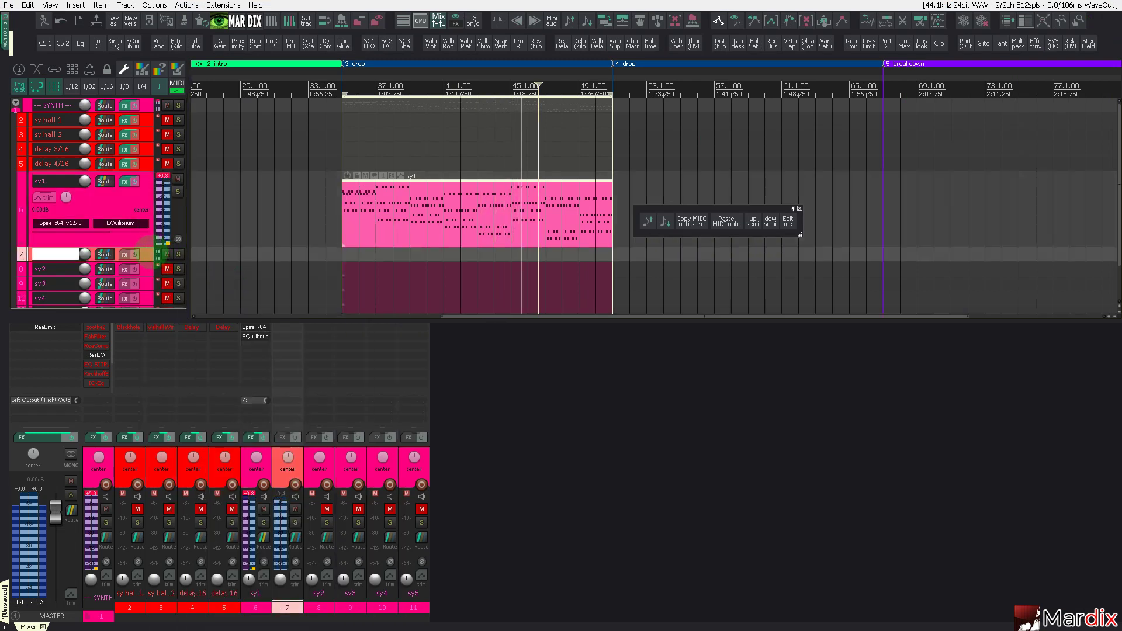
{"action": "left_click", "coordinate": [484, 43]}
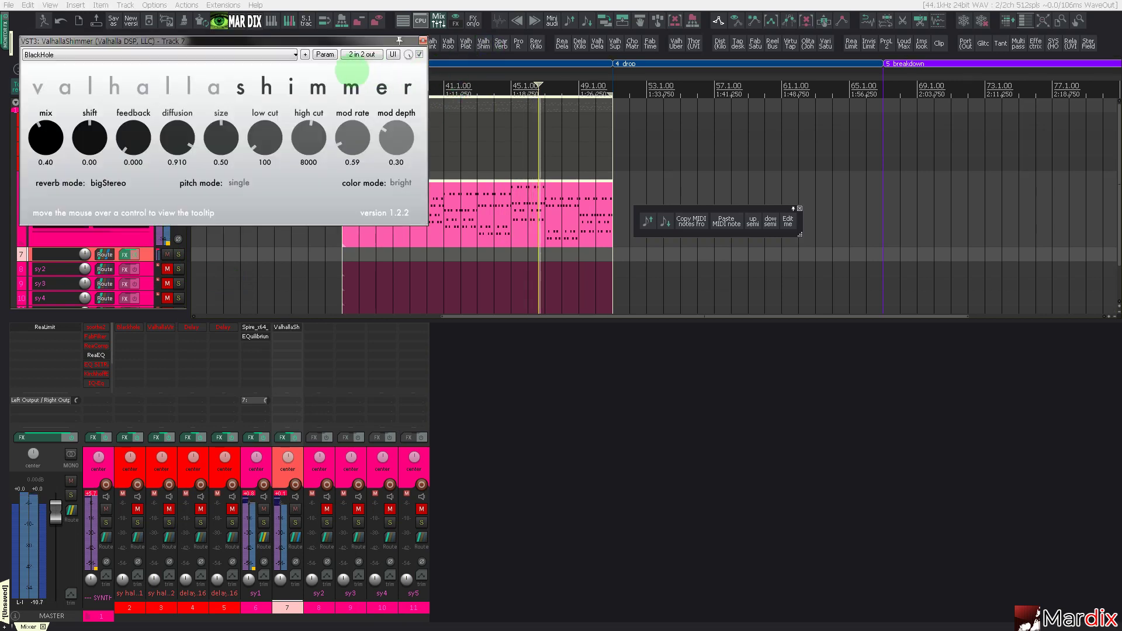
{"action": "left_click_drag", "start_coordinate": [325, 41], "coordinate": [595, 192]}
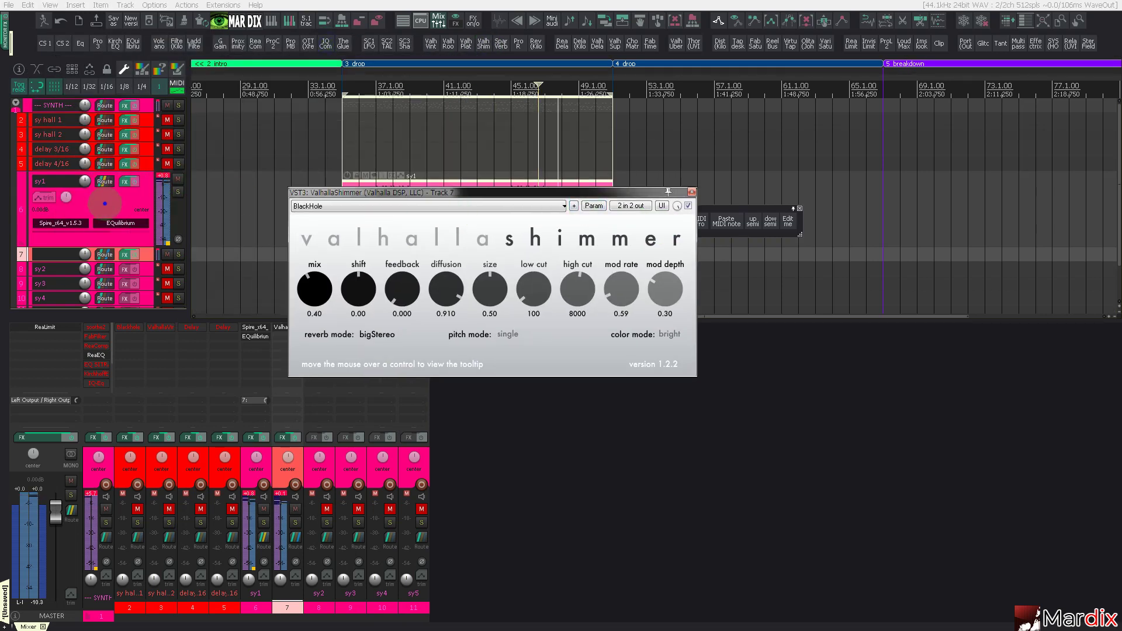
Bring the offline soothe2 effect online on the SYNTH folder track and close its effects window.
{"action": "left_click", "coordinate": [97, 199]}
{"action": "left_click", "coordinate": [125, 106]}
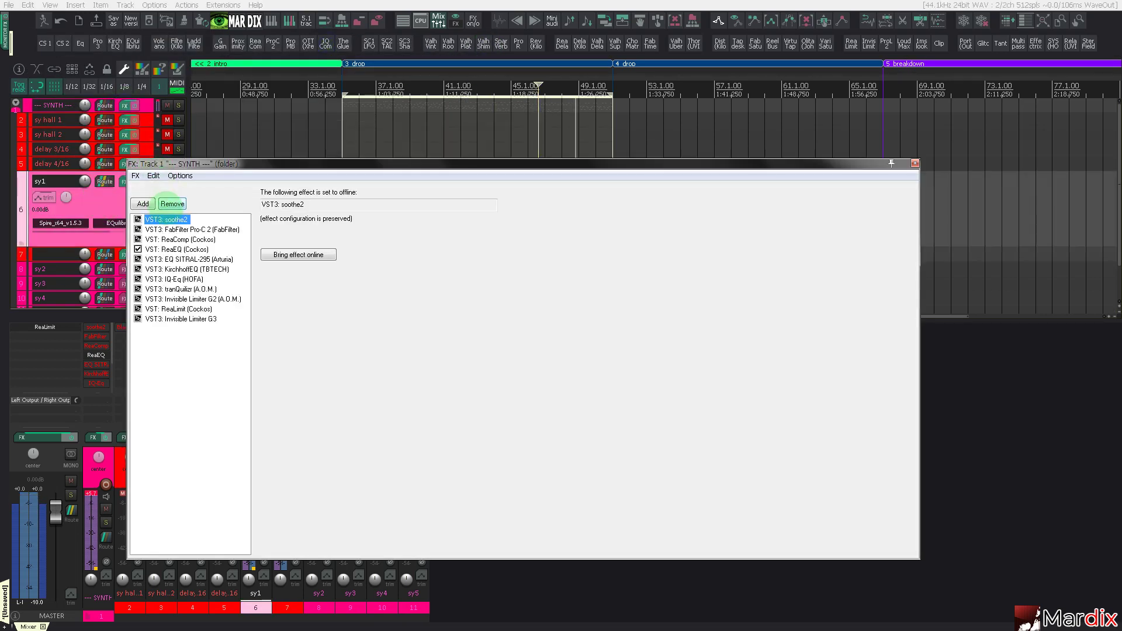
{"action": "left_click", "coordinate": [281, 251]}
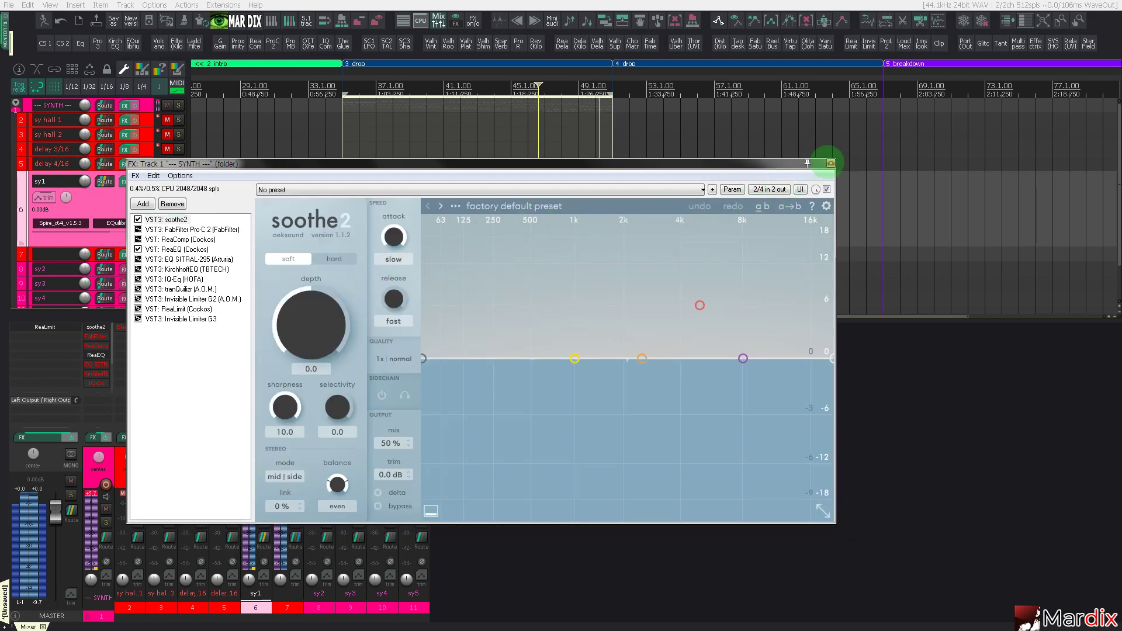
{"action": "left_click", "coordinate": [831, 164]}
{"action": "left_click", "coordinate": [828, 165]}
Replay the drop from about measure 39, raise the ValhallaShimmer mix, and close the reverb window.
{"action": "left_click", "coordinate": [430, 133]}
{"action": "left_click_drag", "start_coordinate": [403, 195], "coordinate": [520, 229]}
{"action": "left_click_drag", "start_coordinate": [430, 308], "coordinate": [479, 169]}
{"action": "left_click", "coordinate": [806, 220]}
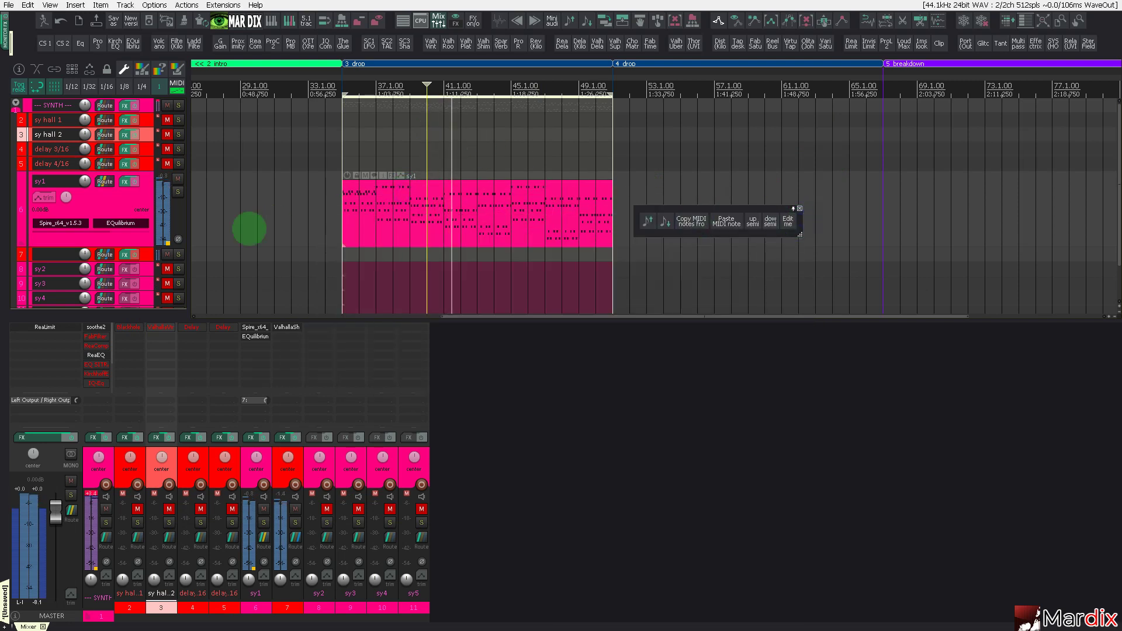
Select the new reverb send track, and open Spire's preset browser on the sy1 track.
{"action": "left_click", "coordinate": [149, 253]}
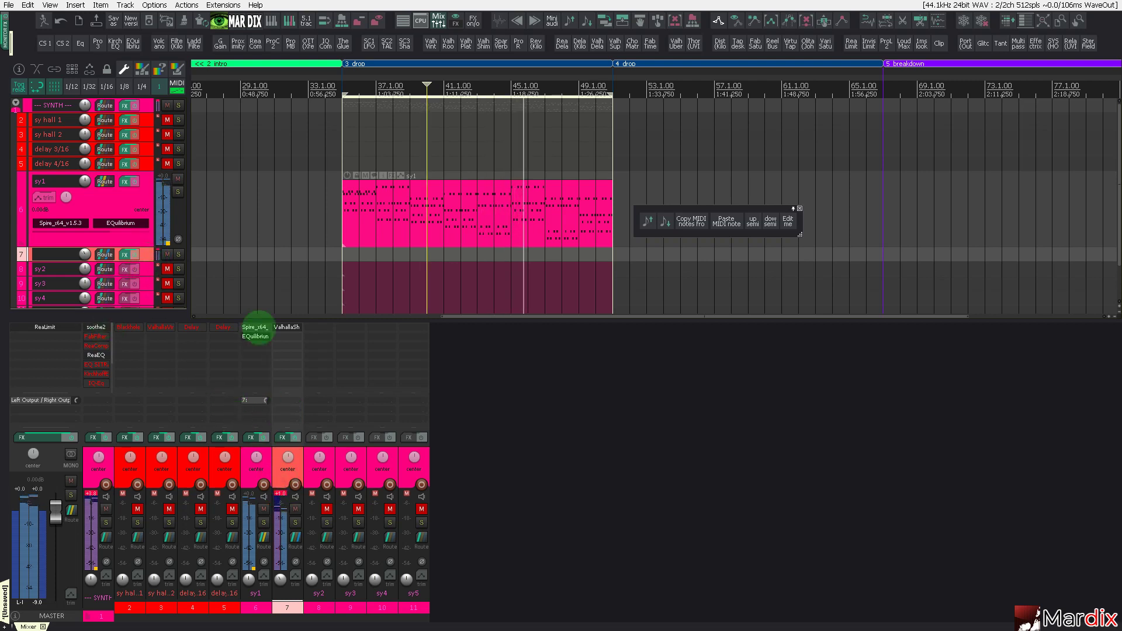
{"action": "left_click", "coordinate": [246, 331]}
{"action": "left_click", "coordinate": [468, 315]}
{"action": "left_click", "coordinate": [700, 347]}
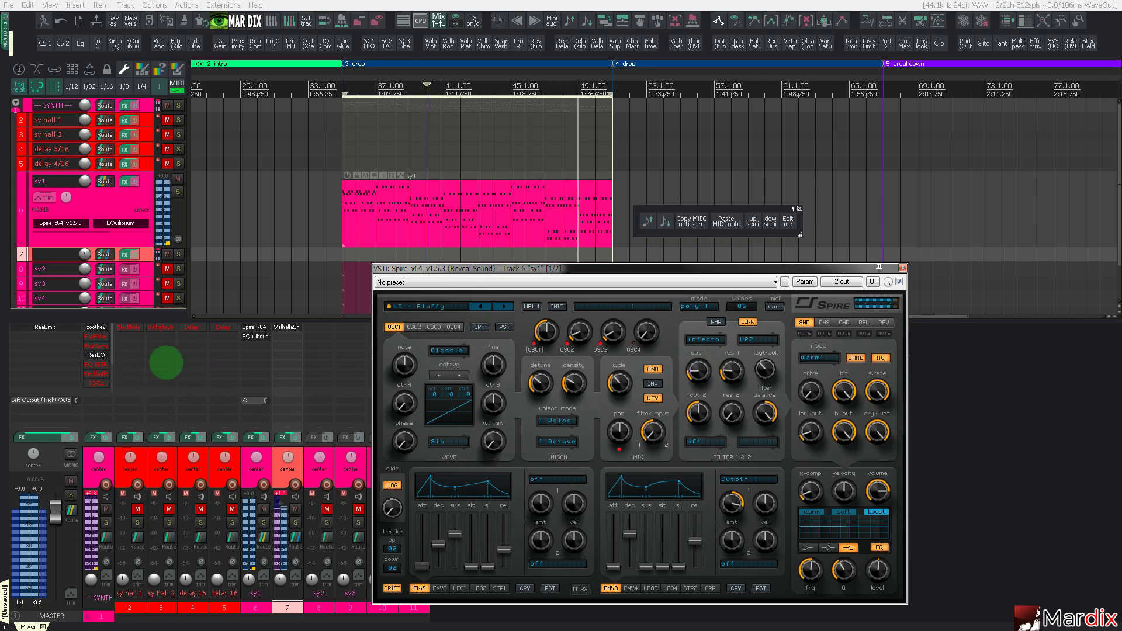
{"action": "left_click", "coordinate": [447, 306]}
Audition LD - Requiem, SuperSquare, Tape Stop, Tri-Saw, PL - Clicky and PL - Smooth Pulse, reload LD - Fluffy, and close Spire.
{"action": "left_click", "coordinate": [836, 381]}
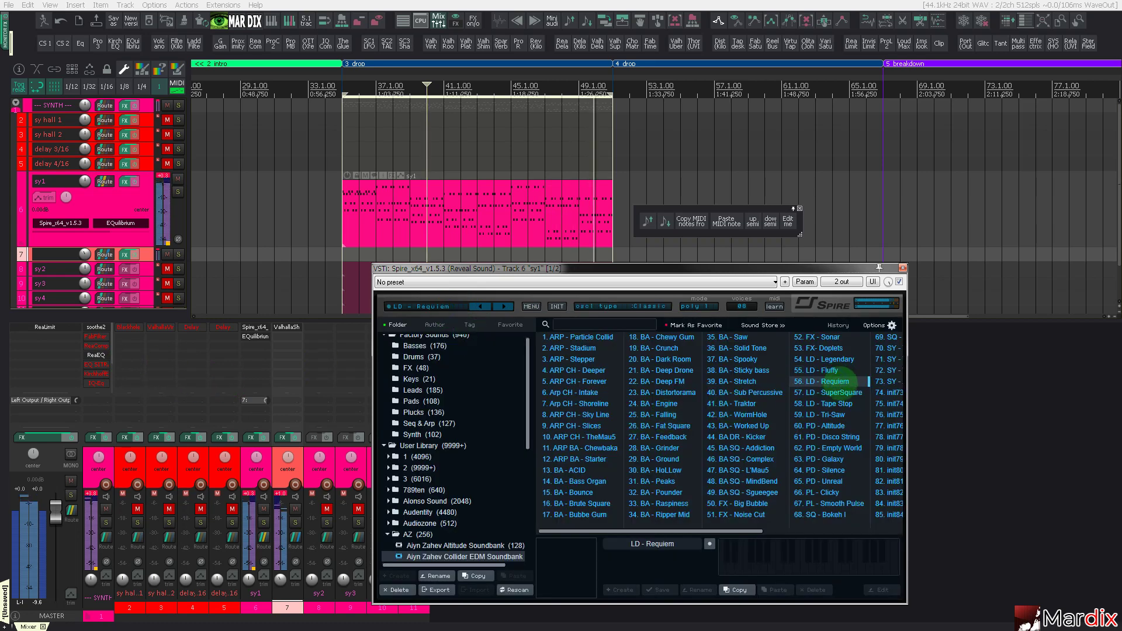
{"action": "left_click", "coordinate": [842, 393]}
{"action": "left_click", "coordinate": [844, 403]}
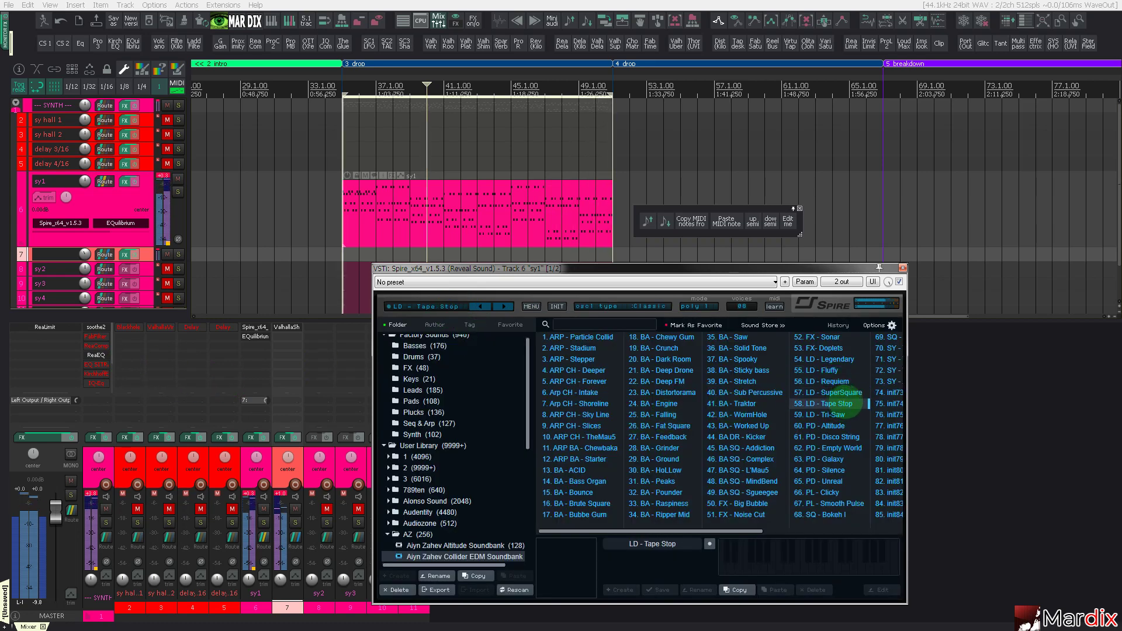
{"action": "left_click", "coordinate": [845, 414]}
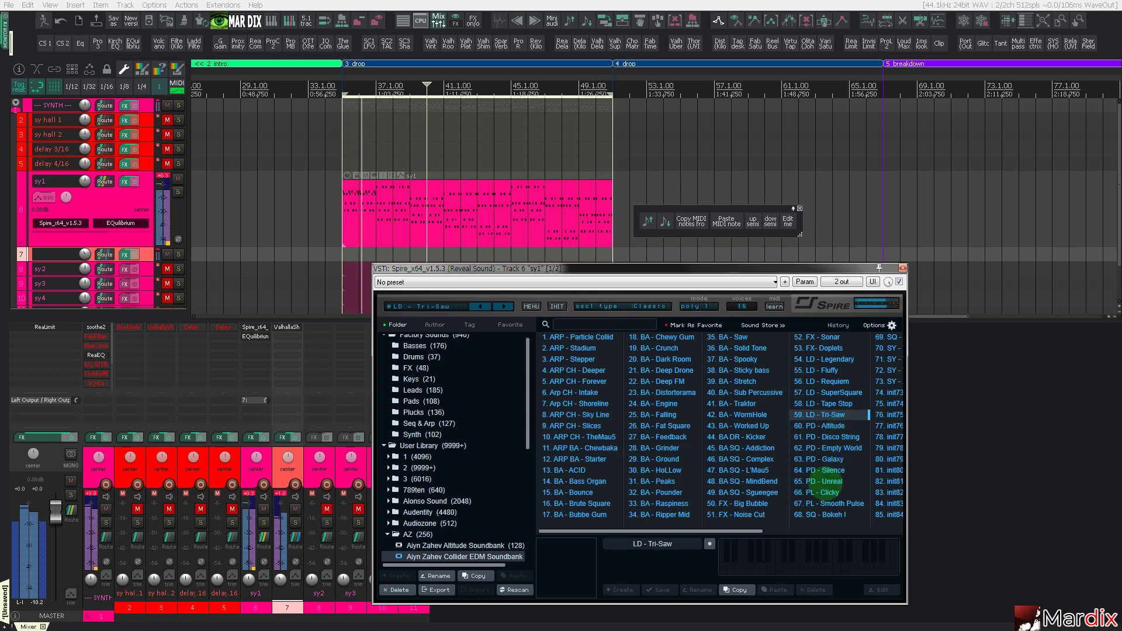
{"action": "left_click", "coordinate": [832, 493]}
{"action": "key", "text": "Down"}
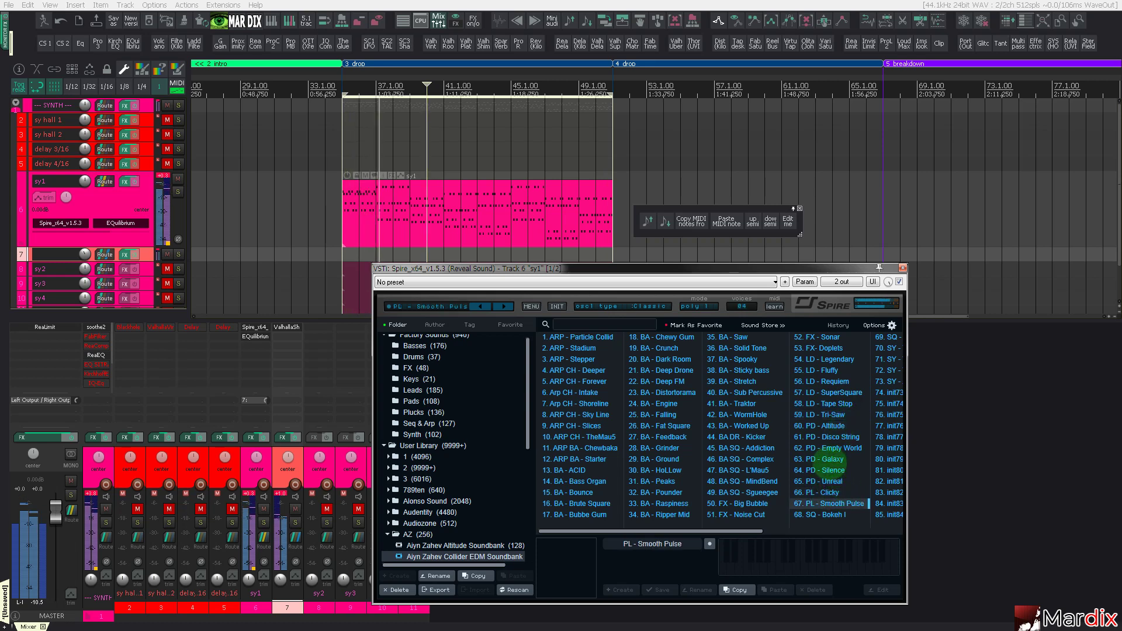
{"action": "left_click", "coordinate": [834, 372]}
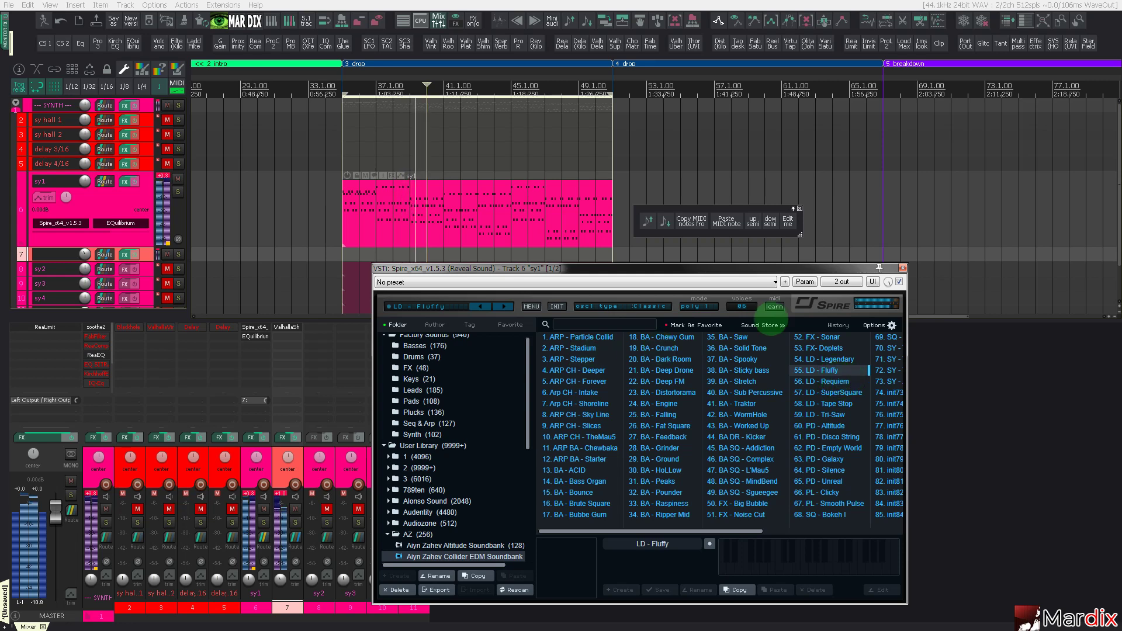
{"action": "left_click", "coordinate": [902, 267]}
Unmute the sy2 track and move its MIDI item from the first drop to the start of the second drop at measure 51.
{"action": "scroll", "coordinate": [374, 204], "scroll_direction": "down", "scroll_amount": 3}
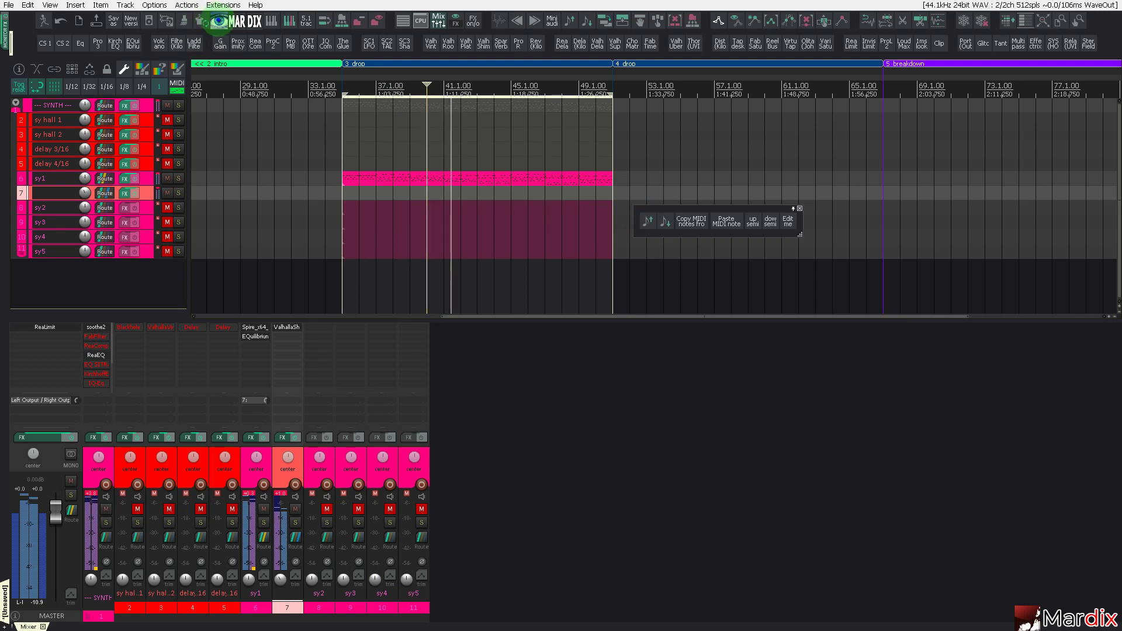
{"action": "left_click", "coordinate": [161, 207]}
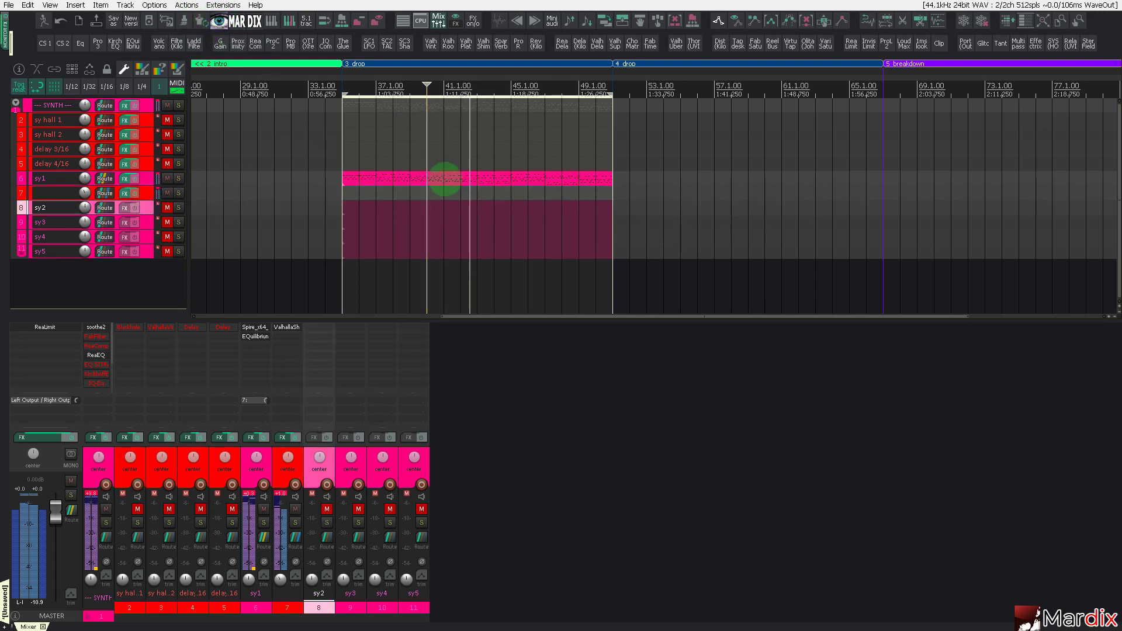
{"action": "scroll", "coordinate": [444, 85], "scroll_direction": "down", "scroll_amount": 5}
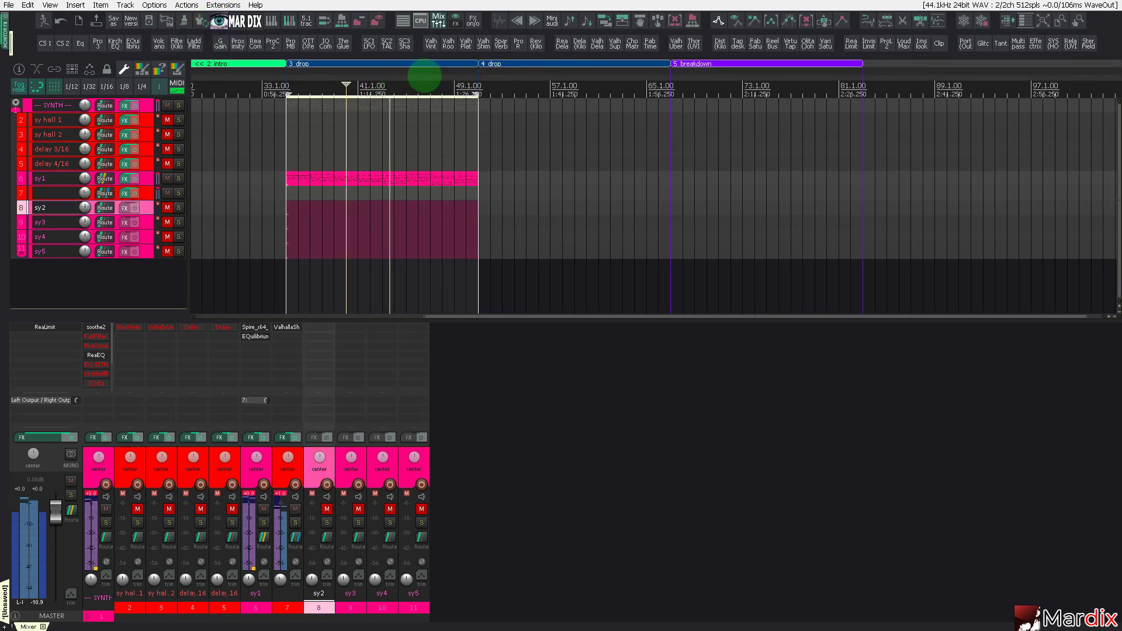
{"action": "left_click_drag", "start_coordinate": [416, 78], "coordinate": [381, 70]}
{"action": "left_click", "coordinate": [149, 178]}
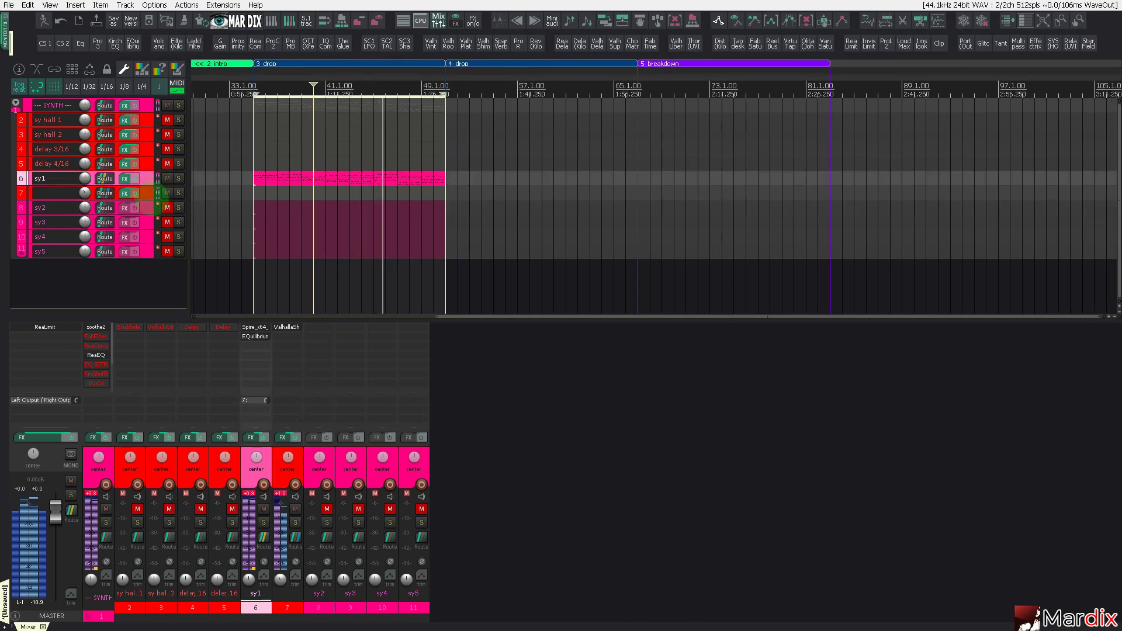
{"action": "left_click", "coordinate": [152, 208]}
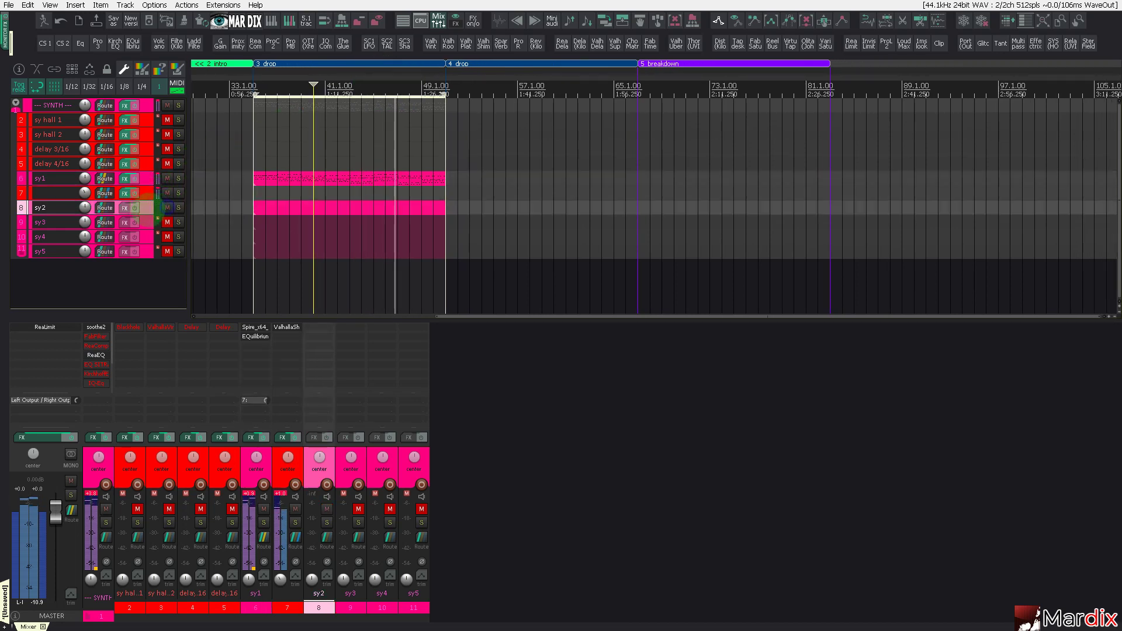
{"action": "left_click_drag", "start_coordinate": [262, 208], "coordinate": [459, 208]}
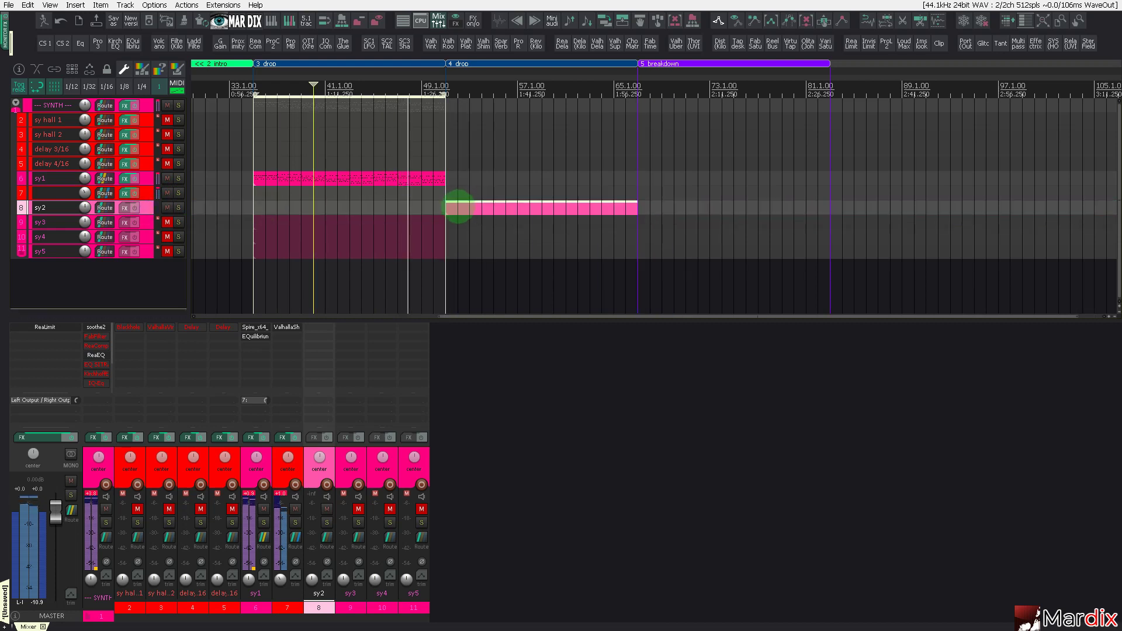
Mute sy1 and its reverb send track, and insert Spire on the sy2 track.
{"action": "left_click_drag", "start_coordinate": [168, 179], "coordinate": [168, 193]}
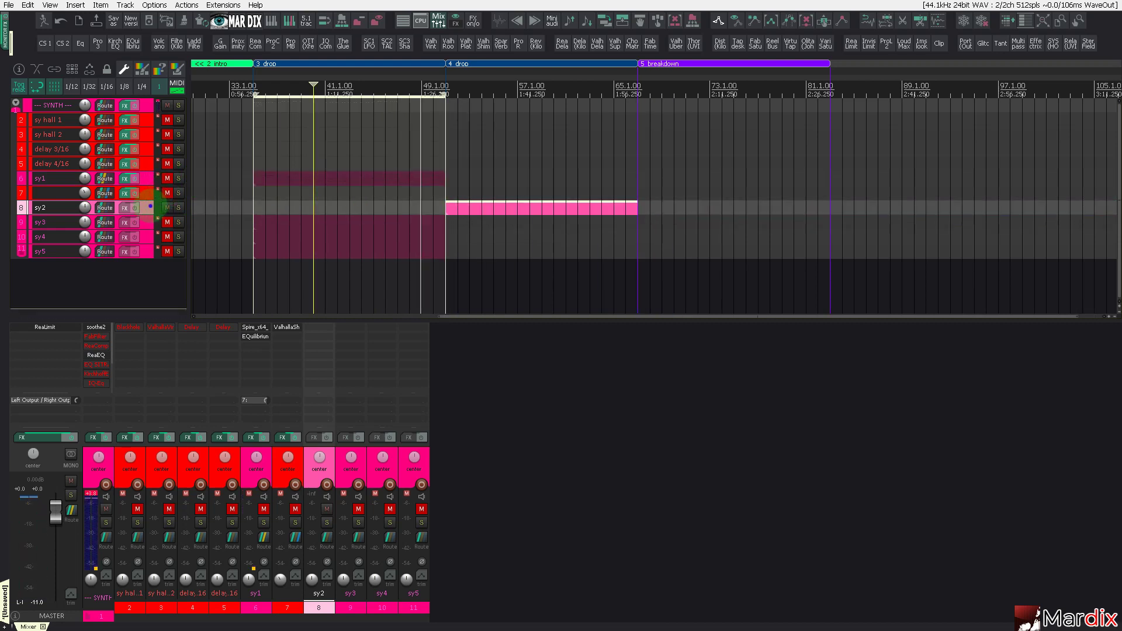
{"action": "double_click", "coordinate": [146, 207]}
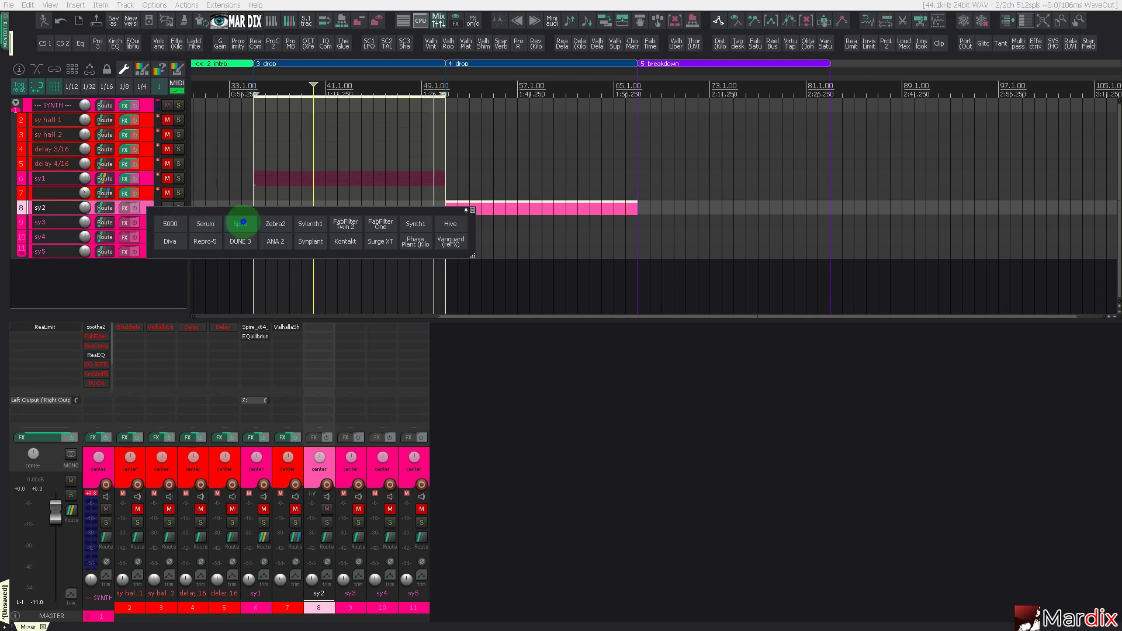
{"action": "left_click", "coordinate": [343, 225]}
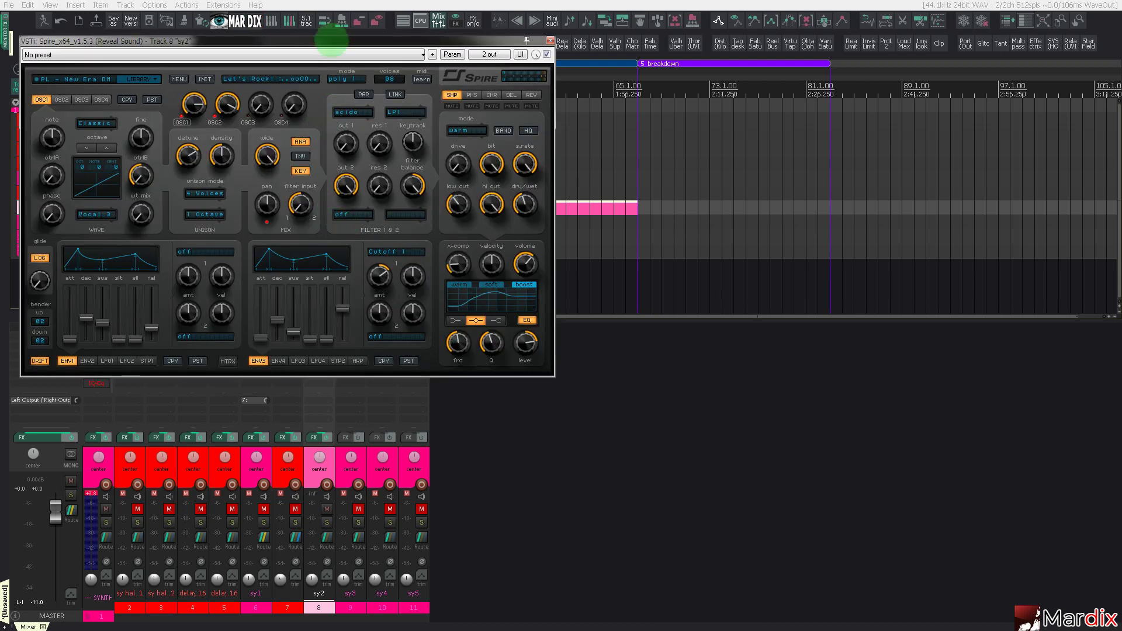
{"action": "left_click_drag", "start_coordinate": [332, 41], "coordinate": [575, 167]}
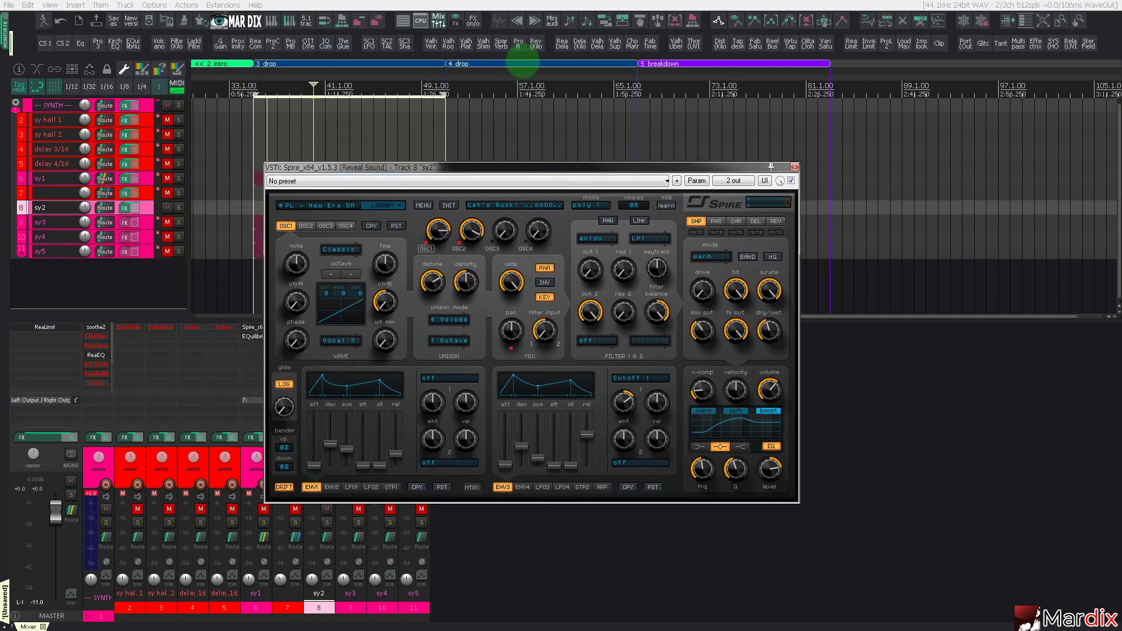
Set the time selection to the second drop region, and open the Vandalism Shocking Trance bank in Spire's preset library.
{"action": "left_click", "coordinate": [522, 63]}
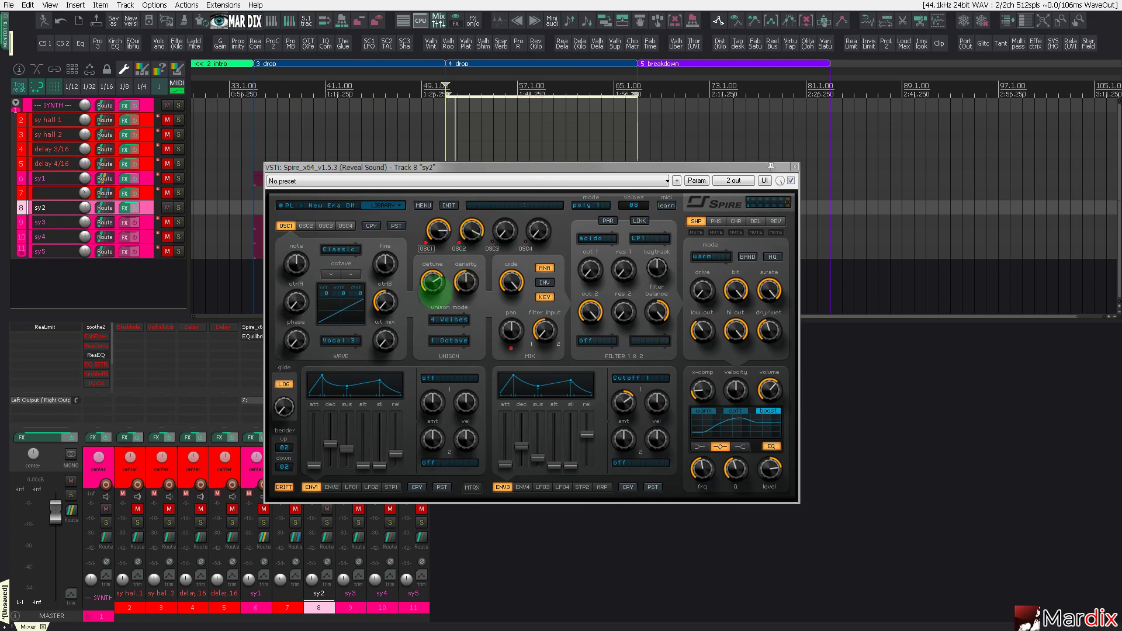
{"action": "left_click", "coordinate": [332, 205]}
{"action": "scroll", "coordinate": [351, 304], "scroll_direction": "down", "scroll_amount": 10}
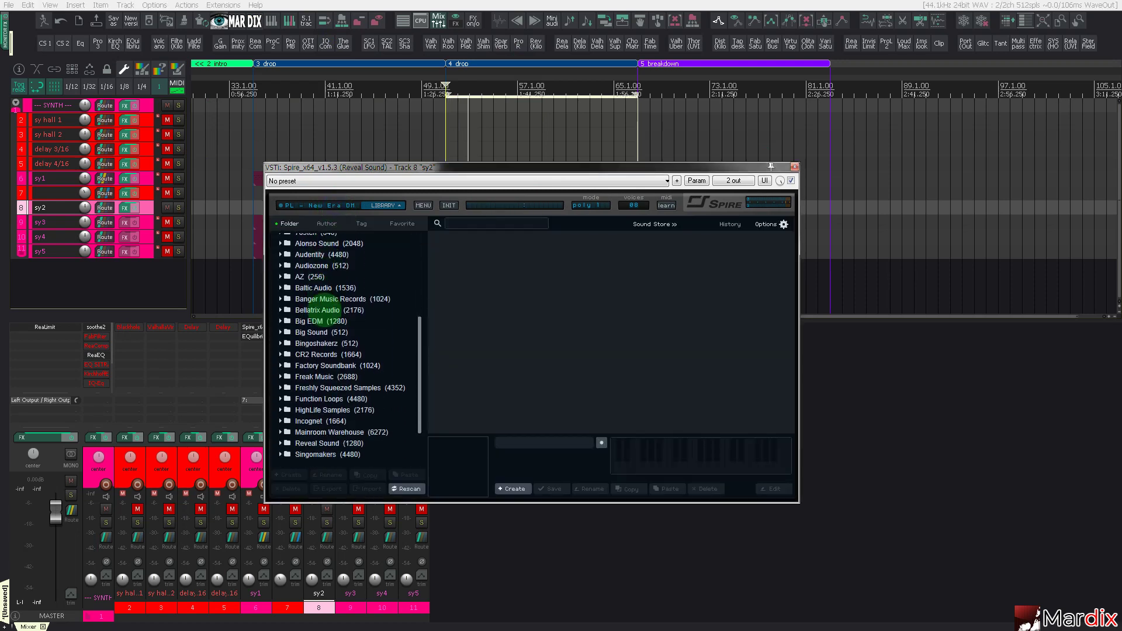
{"action": "left_click", "coordinate": [288, 433]}
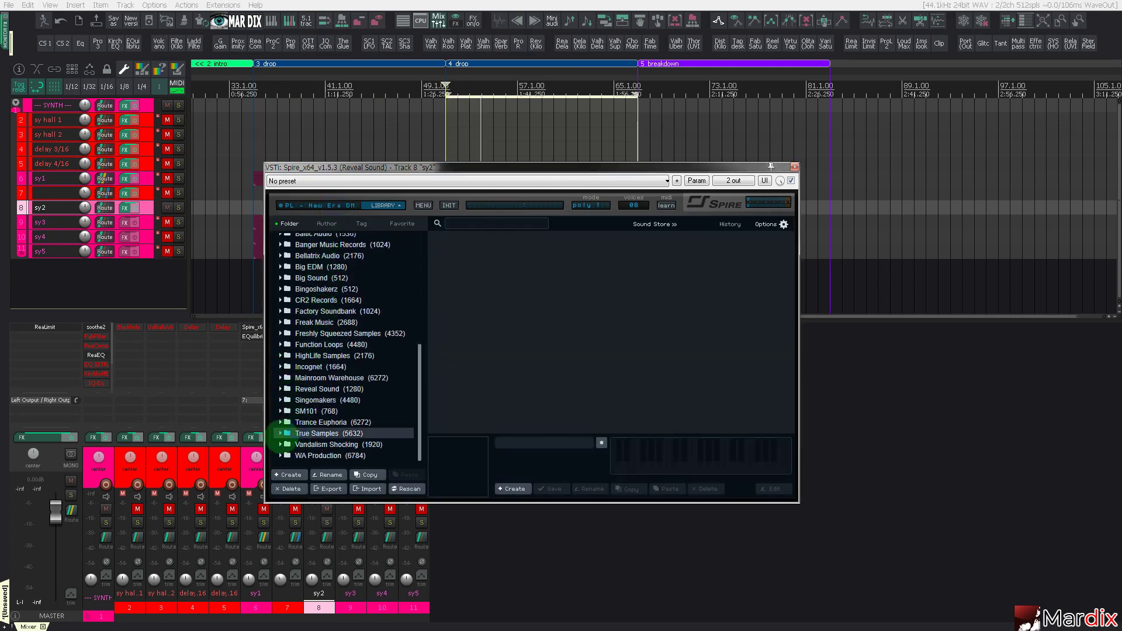
{"action": "scroll", "coordinate": [304, 380], "scroll_direction": "down", "scroll_amount": 3}
{"action": "scroll", "coordinate": [322, 377], "scroll_direction": "down", "scroll_amount": 4}
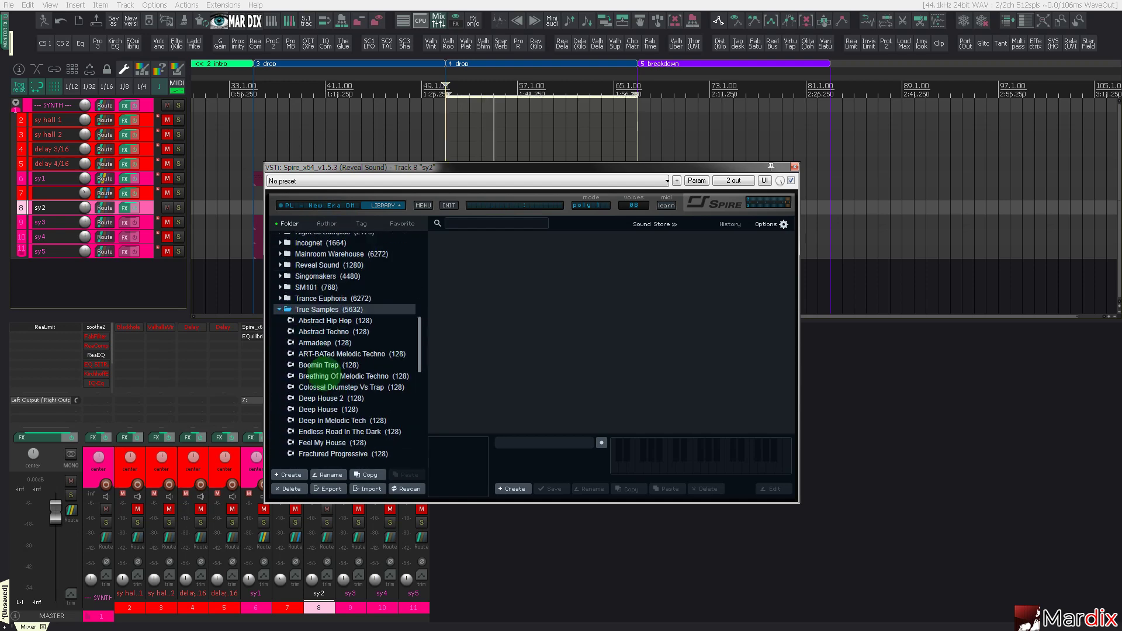
{"action": "scroll", "coordinate": [333, 346], "scroll_direction": "down", "scroll_amount": 4}
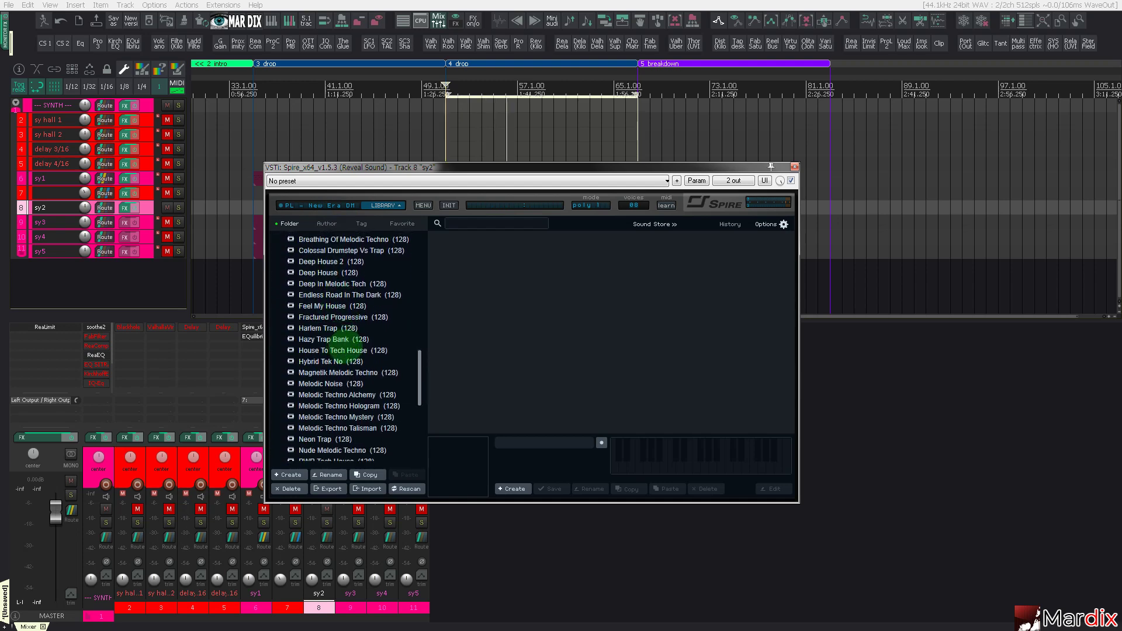
{"action": "scroll", "coordinate": [353, 335], "scroll_direction": "down", "scroll_amount": 5}
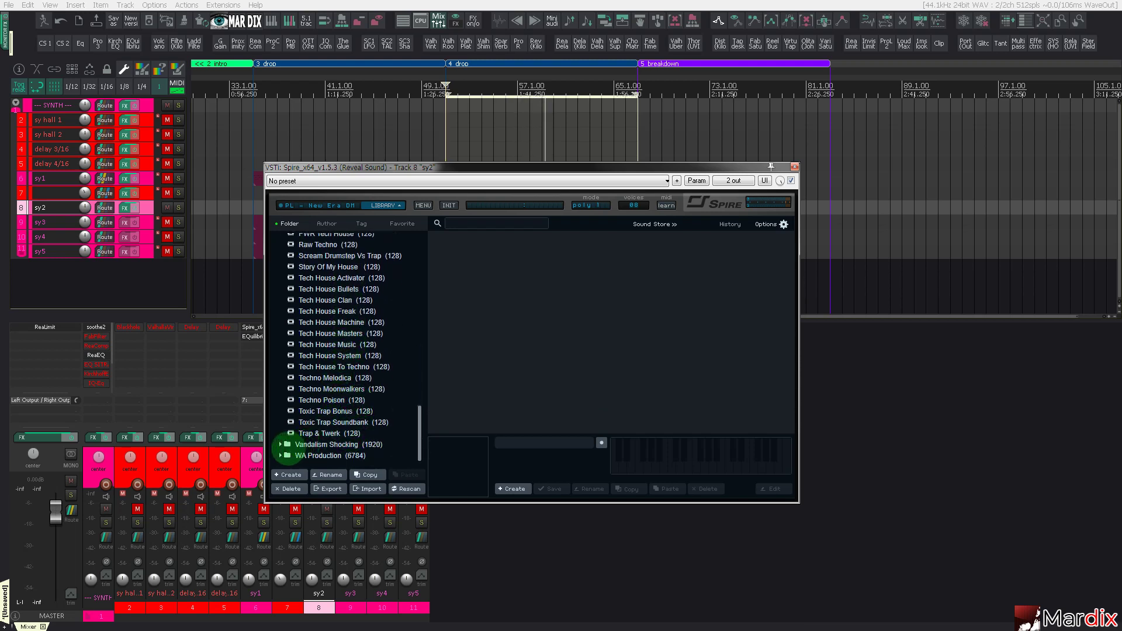
{"action": "left_click", "coordinate": [285, 446]}
{"action": "scroll", "coordinate": [327, 409], "scroll_direction": "down", "scroll_amount": 5}
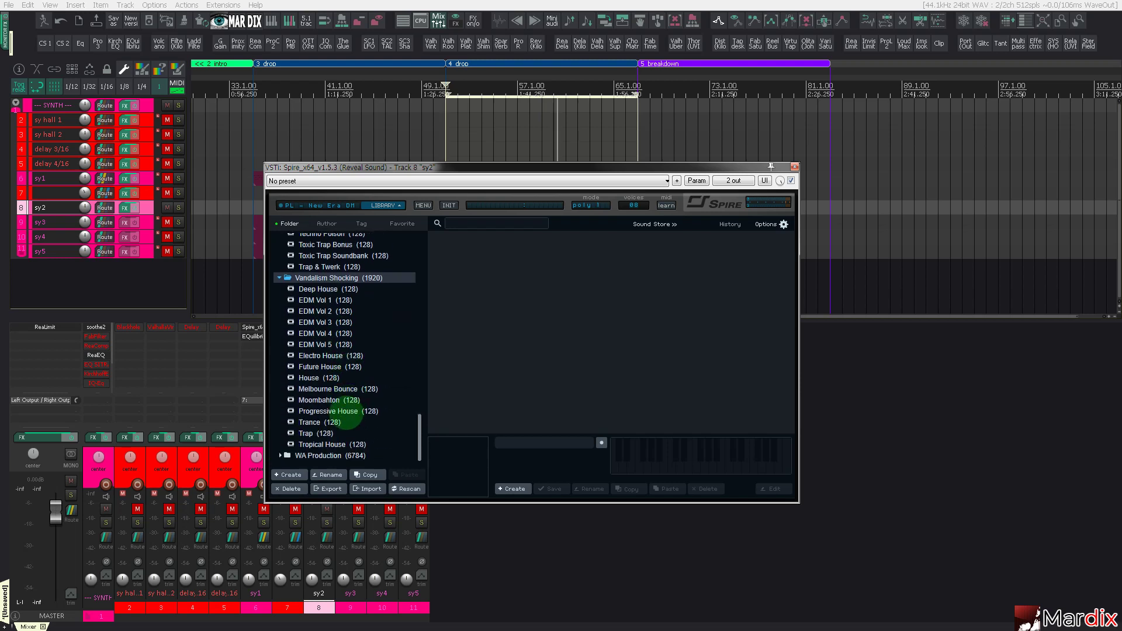
{"action": "left_click", "coordinate": [327, 421]}
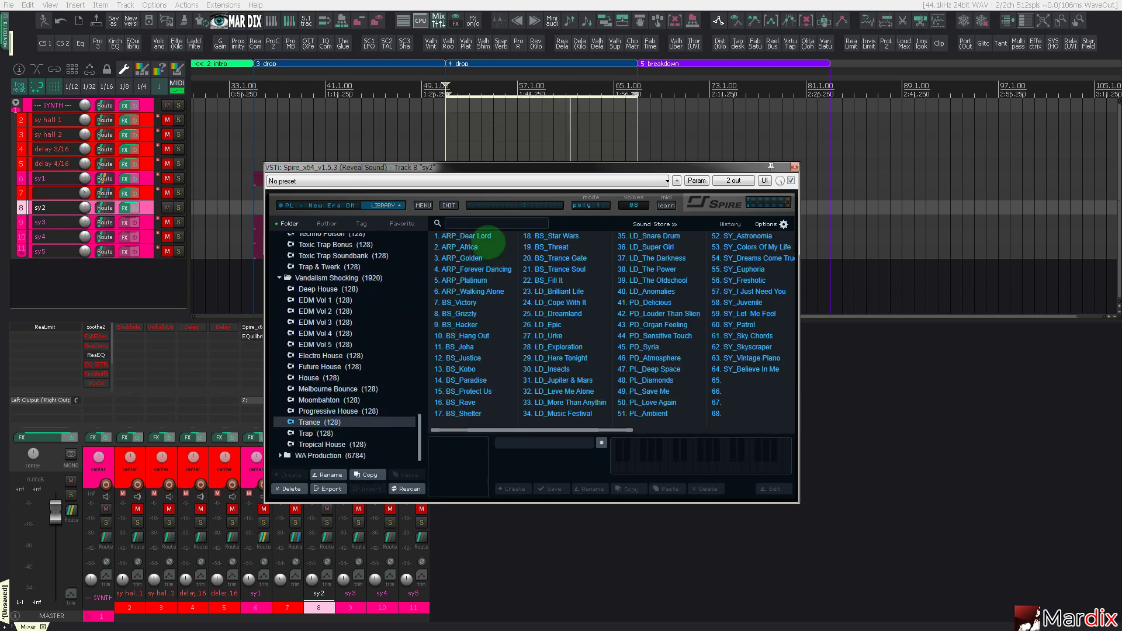
Audition ARP_Africa, ARP_Golden and ARP_Forever Dancing, load the LD_Cope With It preset, and close Spire.
{"action": "left_click", "coordinate": [468, 247]}
{"action": "left_click", "coordinate": [707, 462]}
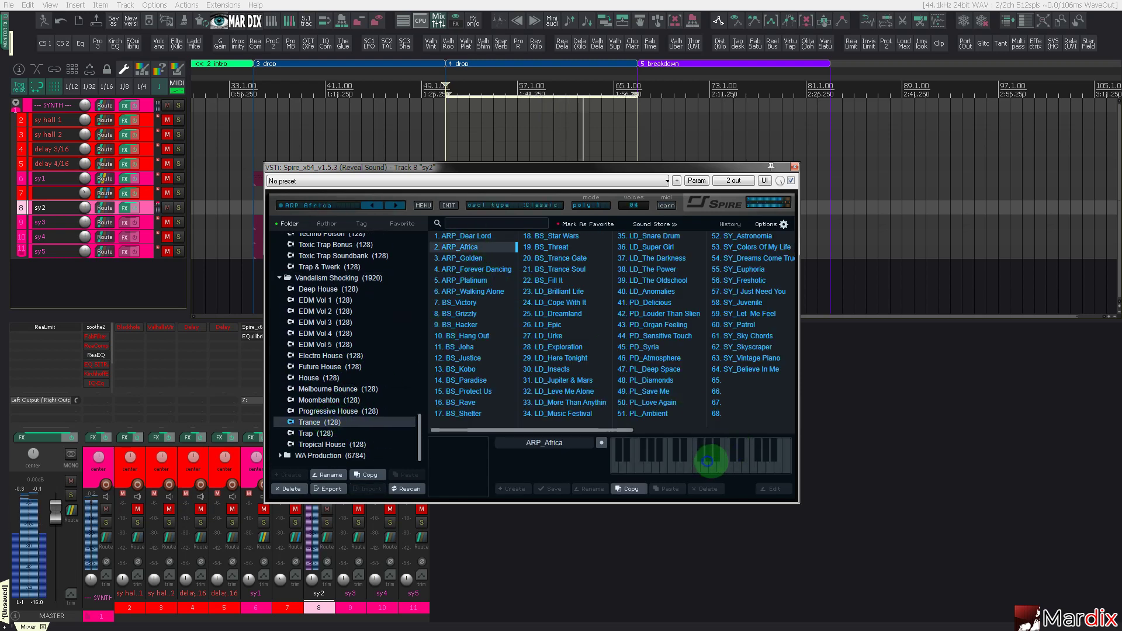
{"action": "key", "text": "Down"}
{"action": "left_click", "coordinate": [722, 465]}
{"action": "left_click", "coordinate": [697, 464]}
{"action": "key", "text": "Down"}
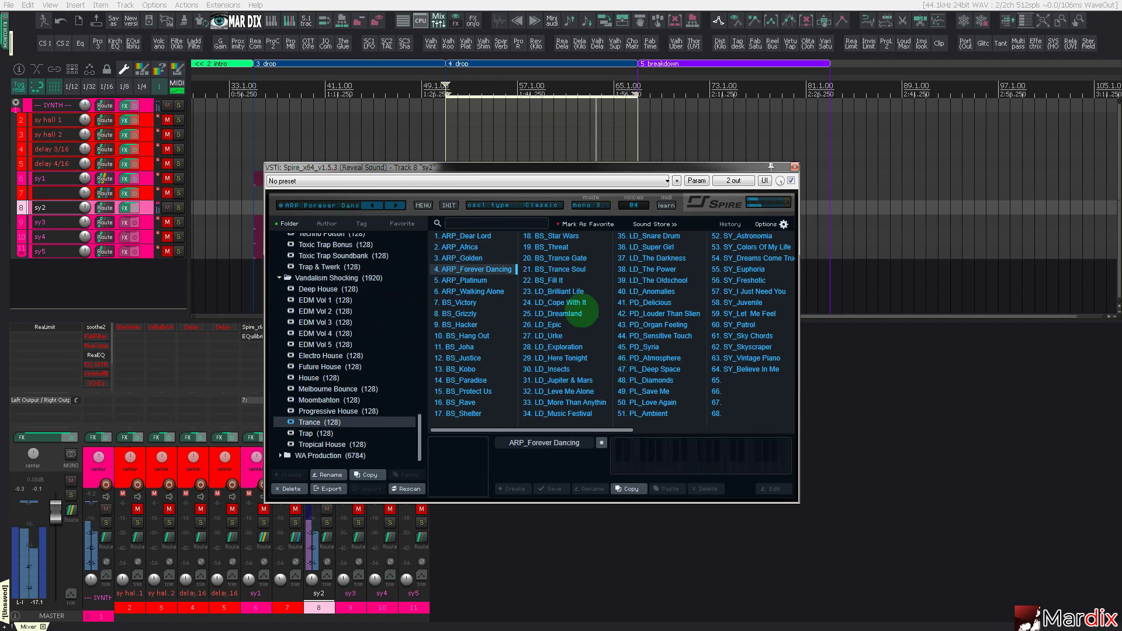
{"action": "left_click", "coordinate": [570, 303]}
{"action": "left_click", "coordinate": [723, 463]}
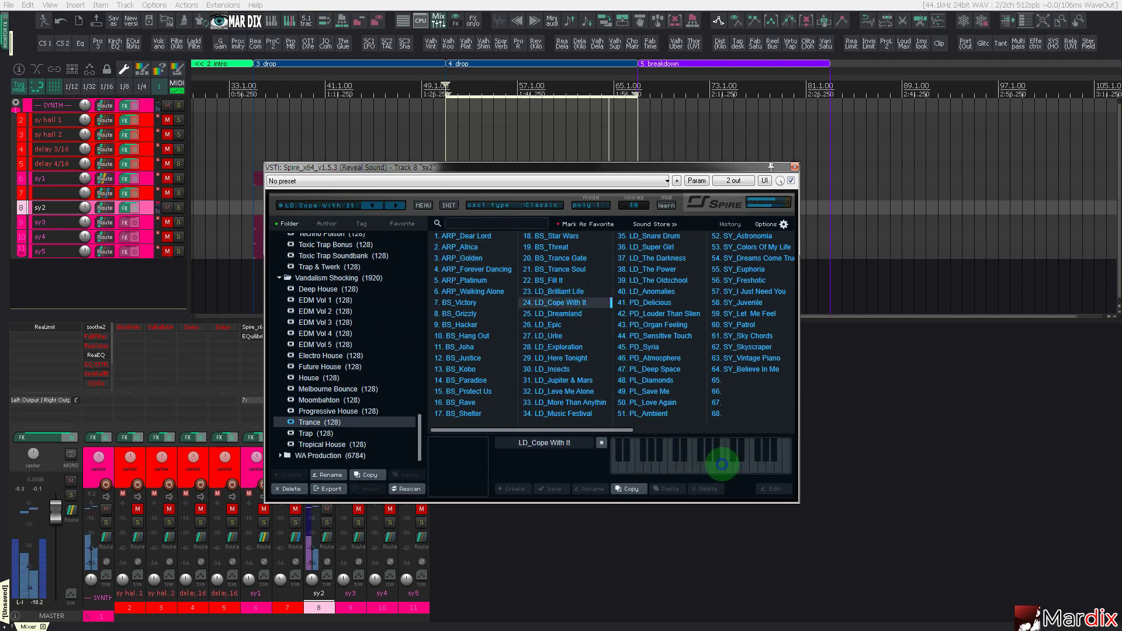
{"action": "left_click", "coordinate": [795, 167]}
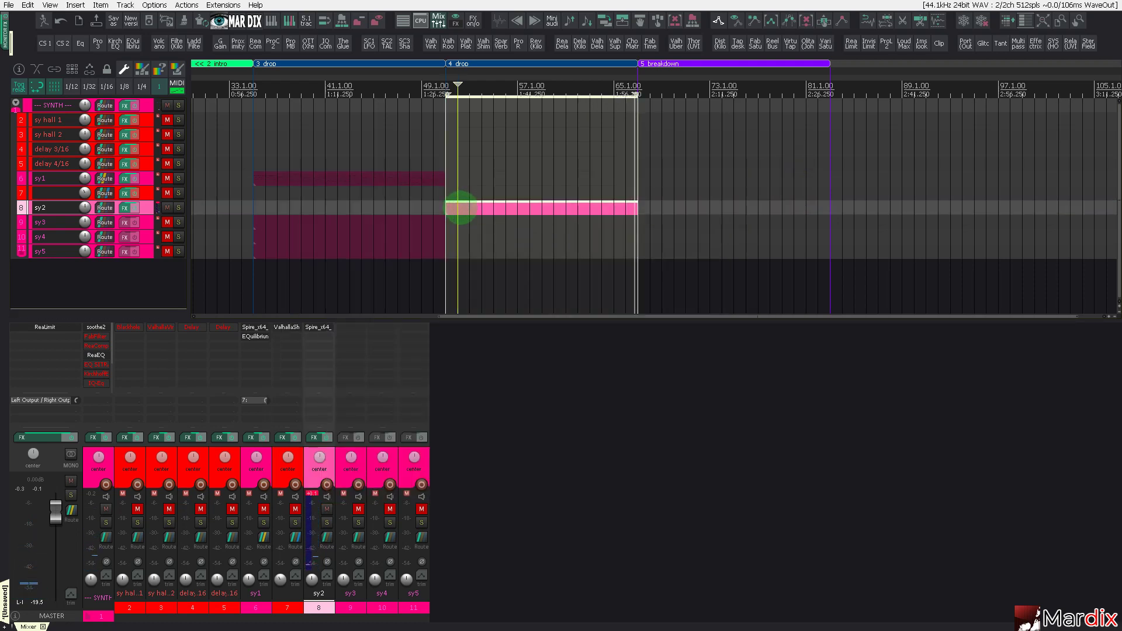
Open the sy2 MIDI item for editing and fill the G4 row with sixteenth notes from measure 51.
{"action": "double_click", "coordinate": [462, 207]}
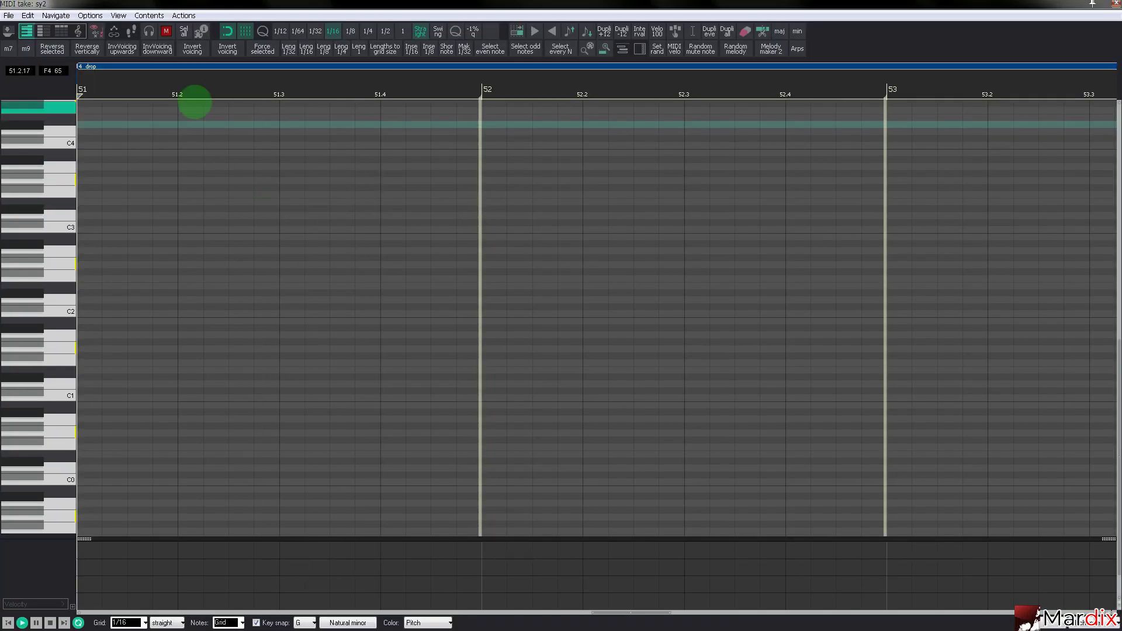
{"action": "left_click_drag", "start_coordinate": [195, 102], "coordinate": [243, 89]}
{"action": "key", "text": "space"}
{"action": "scroll", "coordinate": [107, 260], "scroll_direction": "up", "scroll_amount": 3}
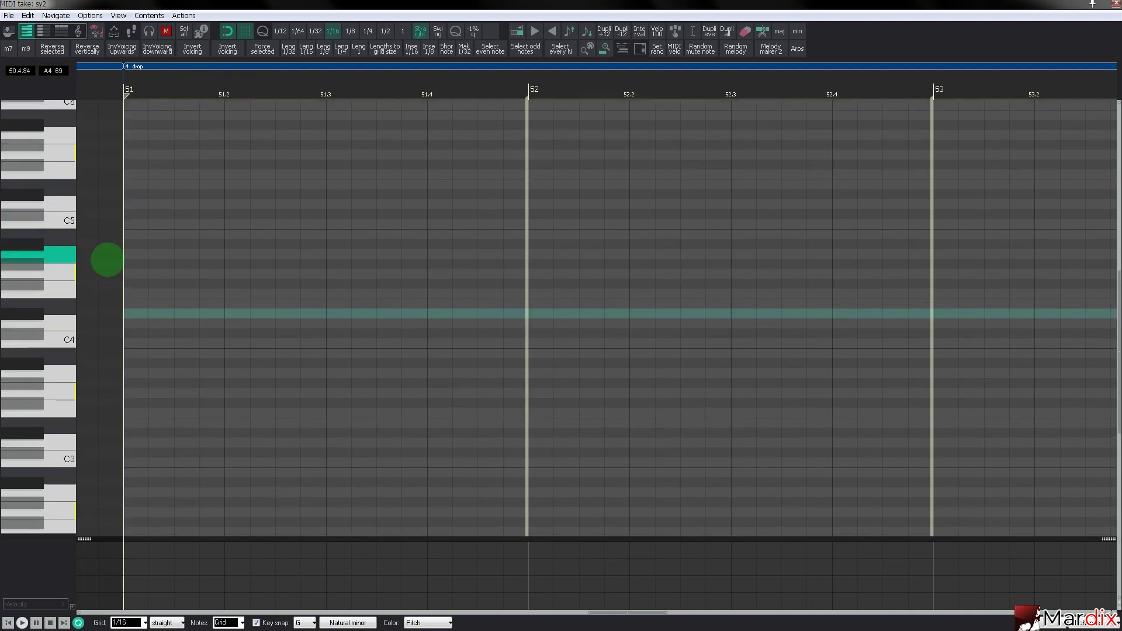
{"action": "left_click", "coordinate": [75, 258]}
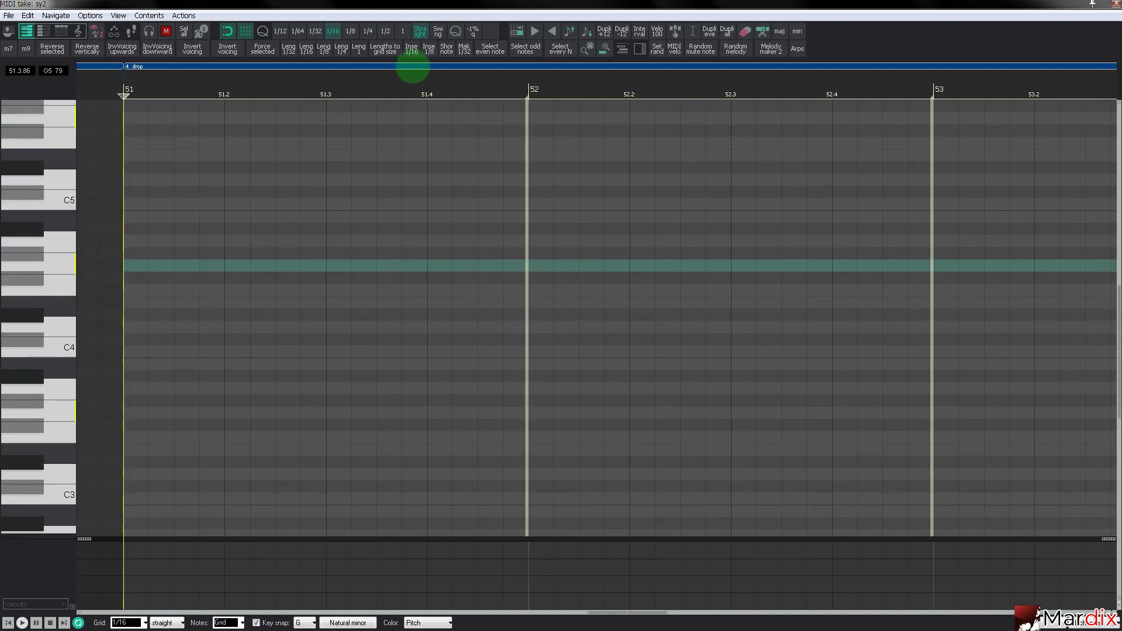
{"action": "left_click", "coordinate": [411, 50]}
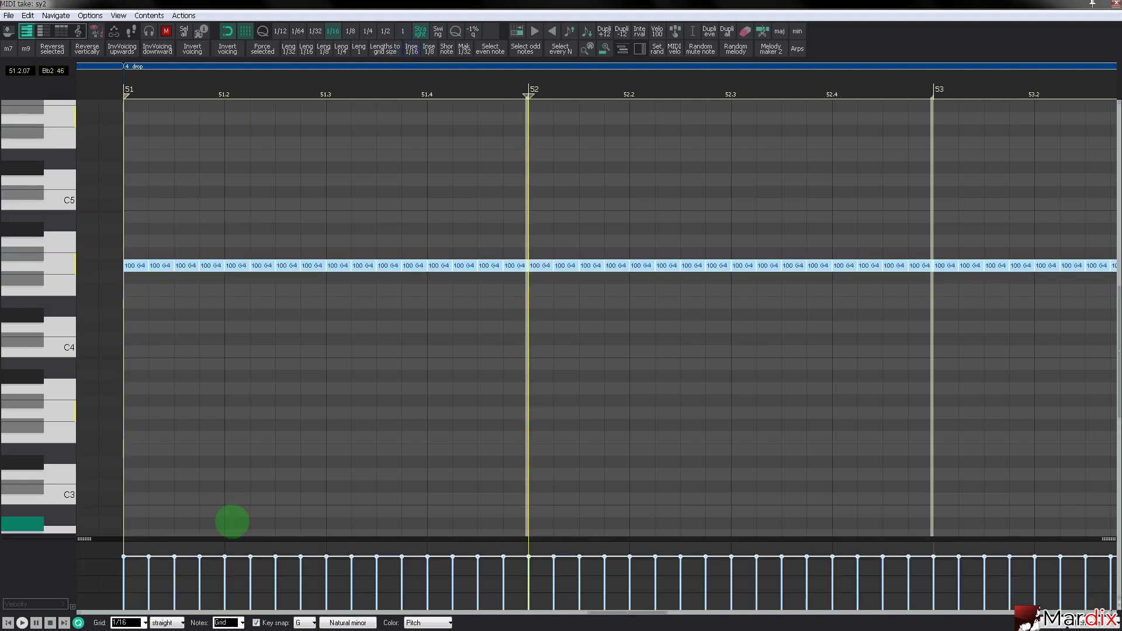
Generate a melody from the G4 notes with Melody maker 2 and play it from the middle of measure 52.
{"action": "left_click", "coordinate": [771, 50]}
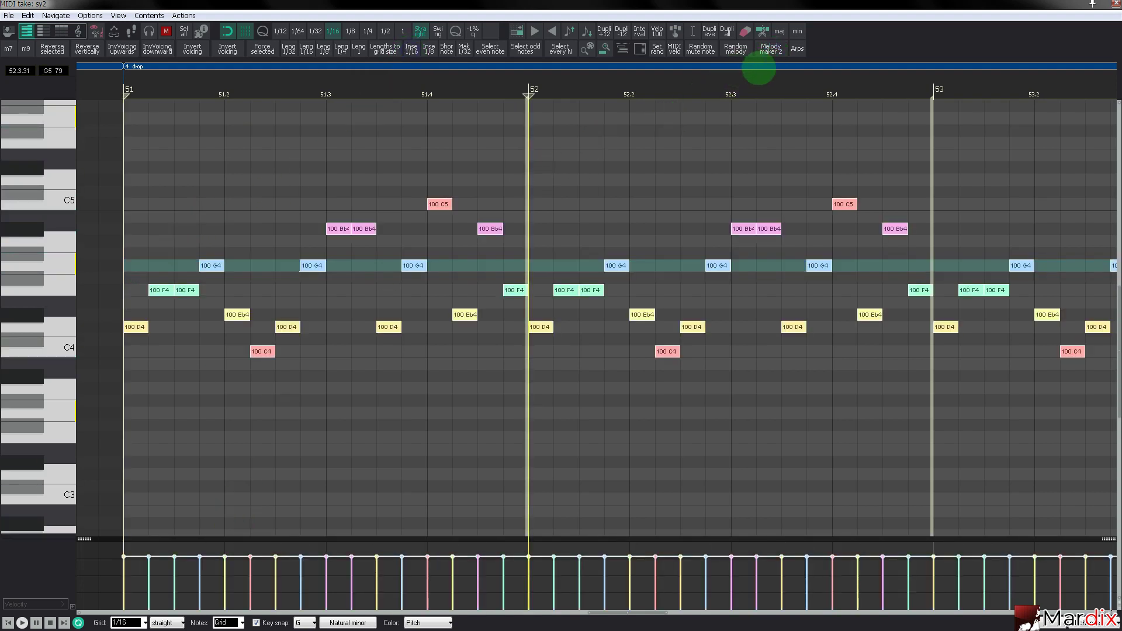
{"action": "key", "text": "space"}
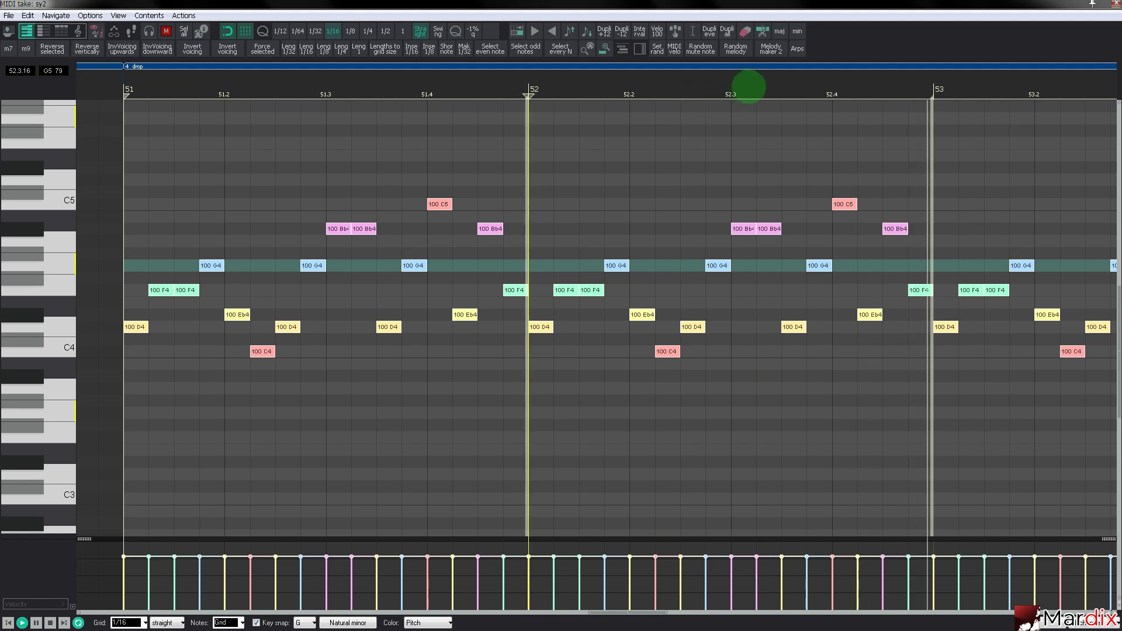
{"action": "left_click_drag", "start_coordinate": [703, 84], "coordinate": [708, 84]}
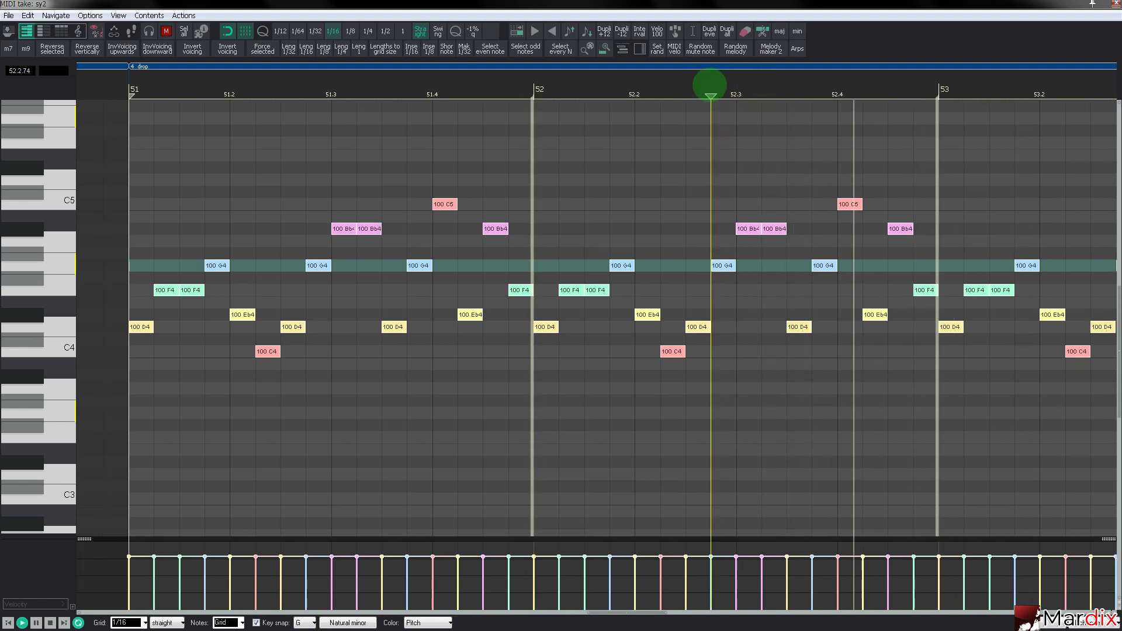
Transpose the generated sy2 melody down two octaves.
{"action": "key", "text": "shift+Down"}
{"action": "scroll", "coordinate": [32, 257], "scroll_direction": "down", "scroll_amount": 3}
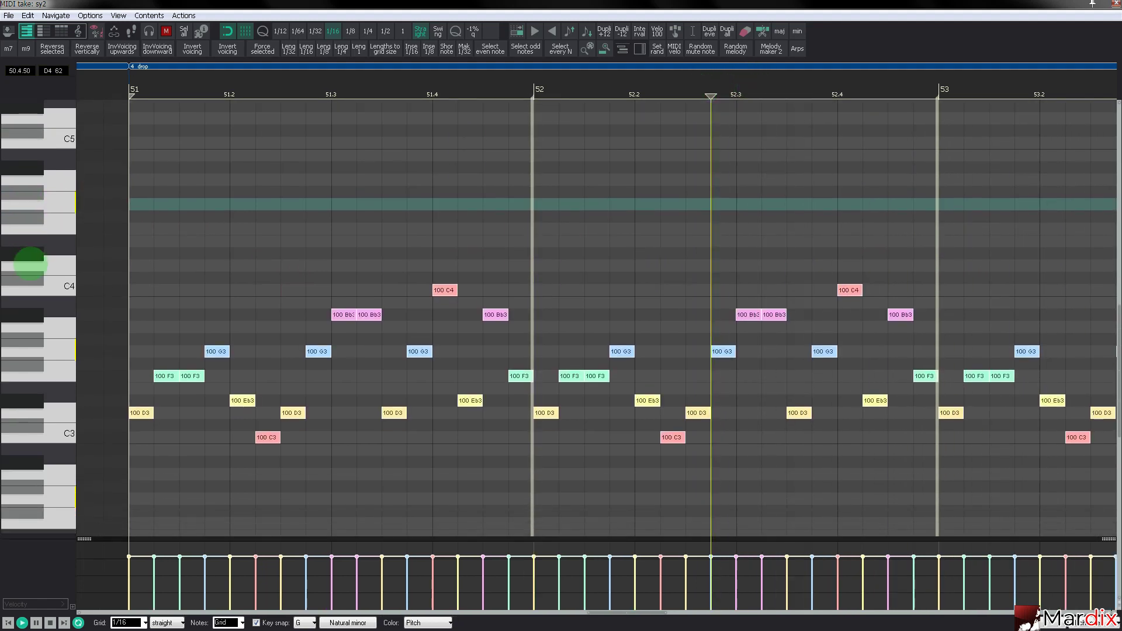
{"action": "key", "text": "ctrl+Down"}
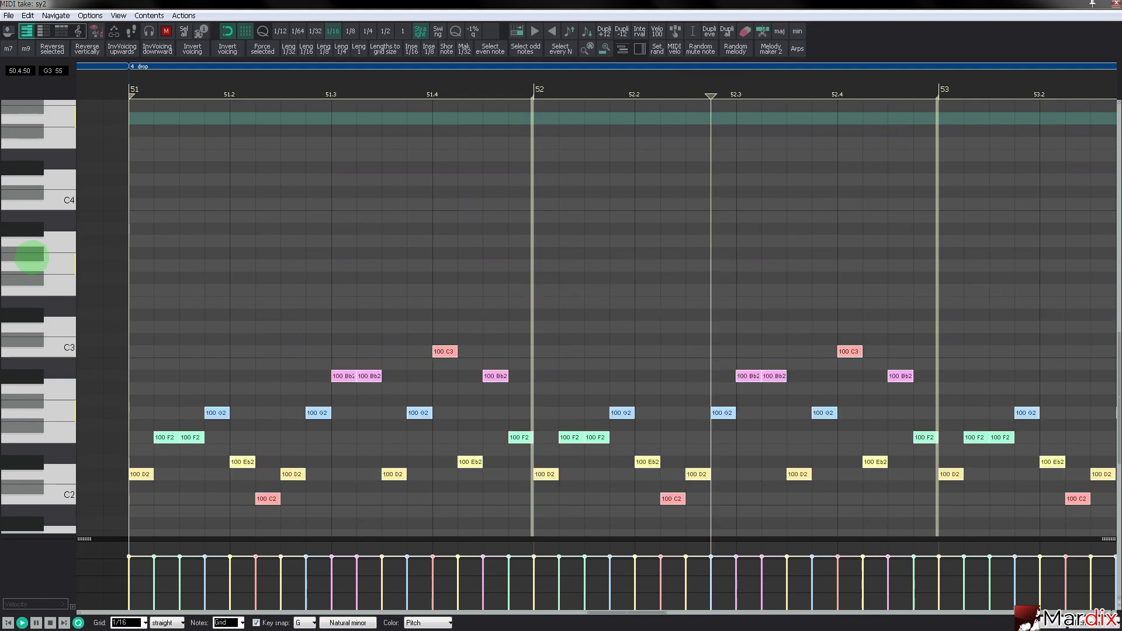
{"action": "scroll", "coordinate": [32, 257], "scroll_direction": "down", "scroll_amount": 3}
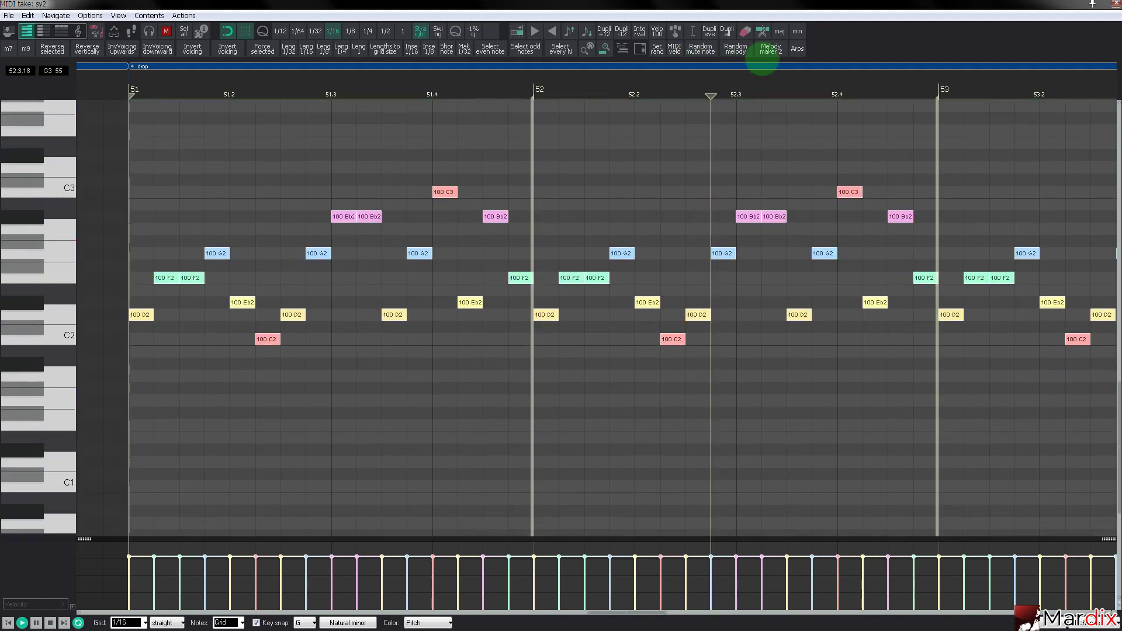
Regenerate the sy2 melody several times with Melody maker 2 while the drop plays.
{"action": "left_click", "coordinate": [766, 53]}
{"action": "scroll", "coordinate": [53, 242], "scroll_direction": "up", "scroll_amount": 1}
{"action": "scroll", "coordinate": [52, 242], "scroll_direction": "up", "scroll_amount": 5}
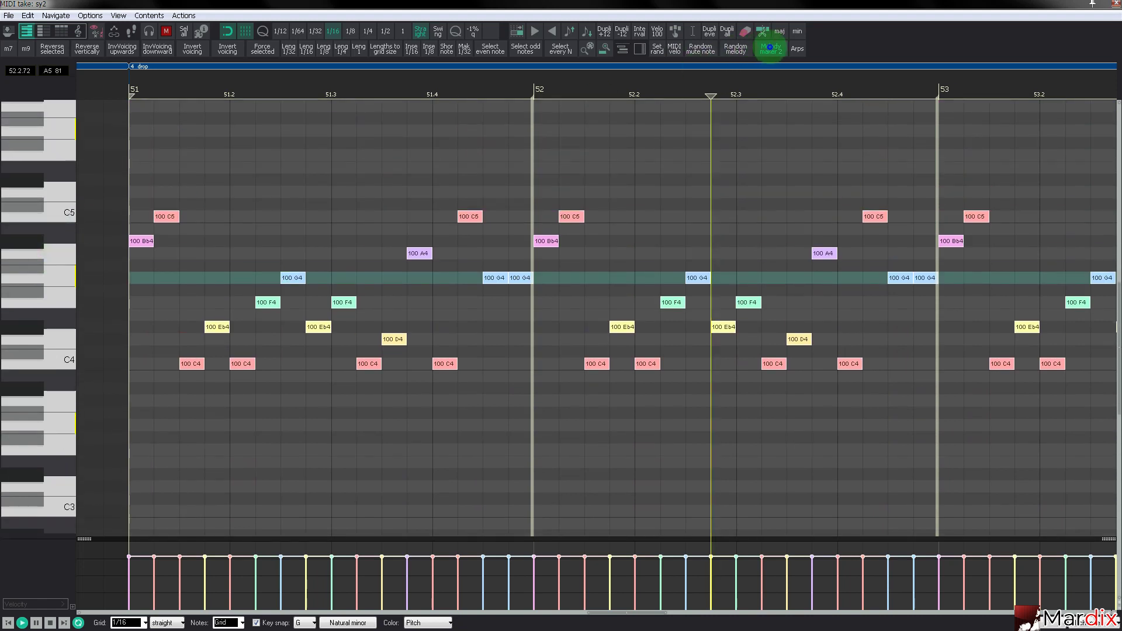
{"action": "left_click", "coordinate": [770, 48]}
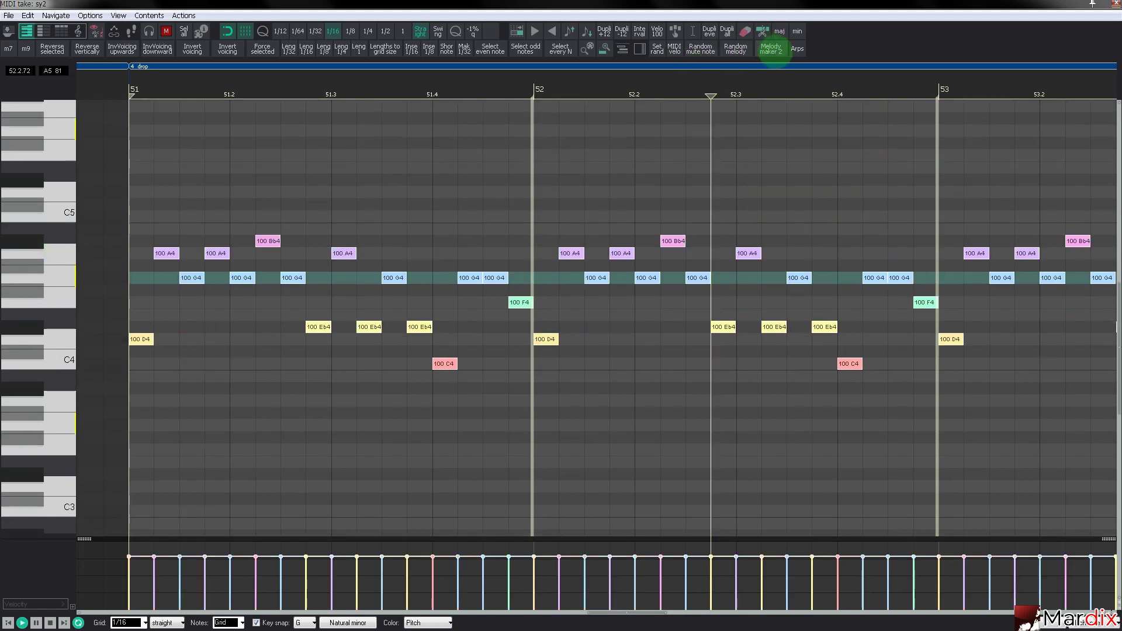
{"action": "left_click", "coordinate": [775, 52]}
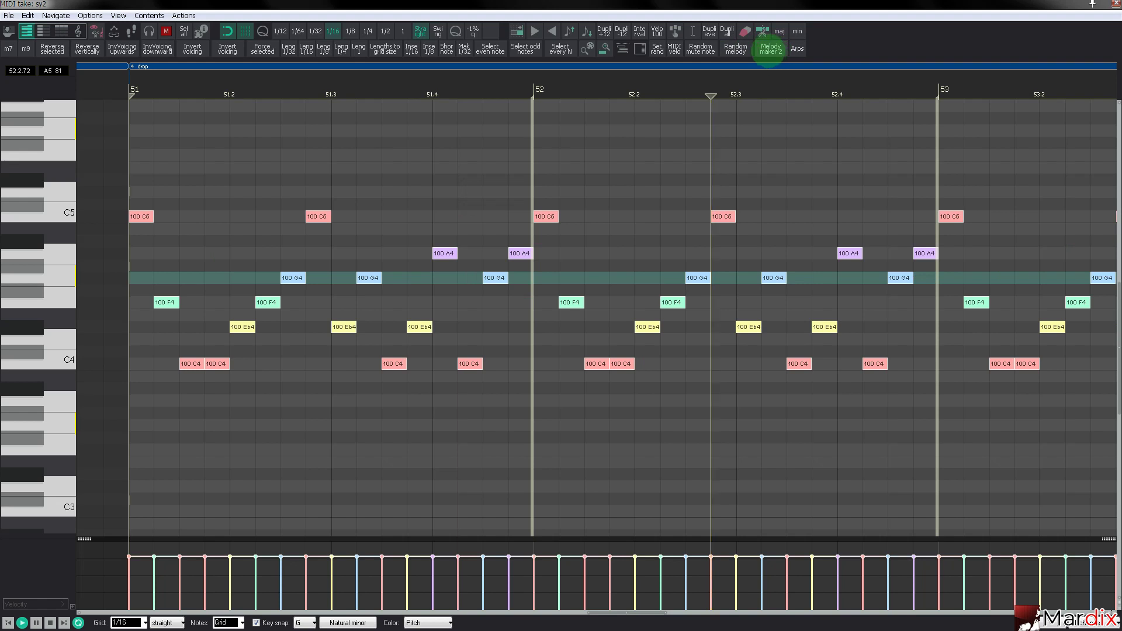
Regenerate the sy2 melody with Melody maker 2 and transpose it down two octaves.
{"action": "left_click", "coordinate": [770, 51]}
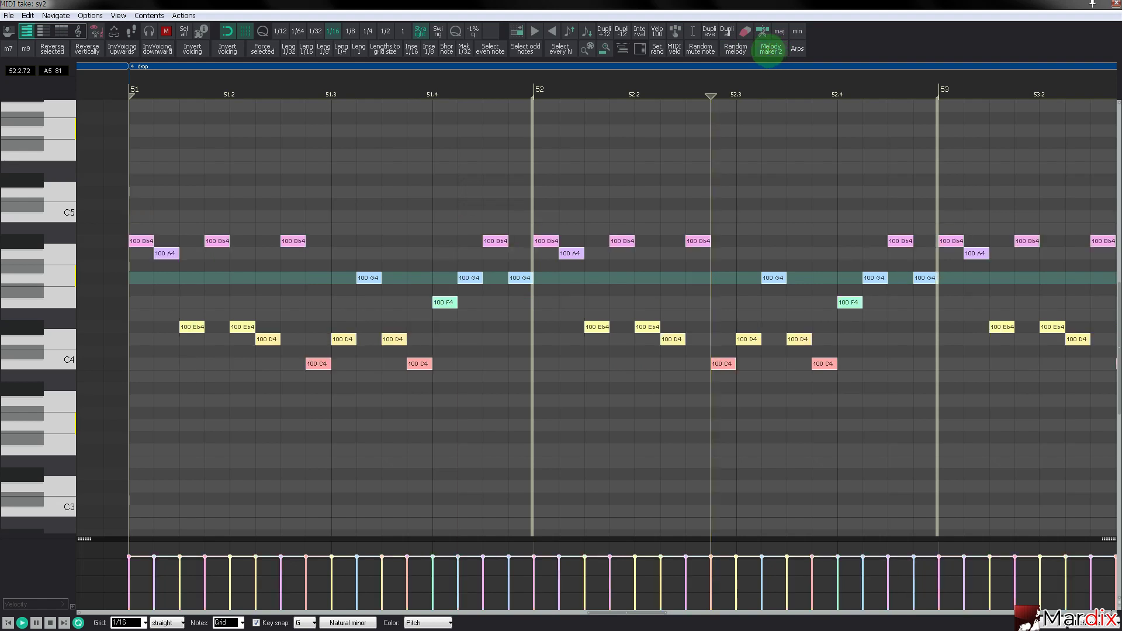
{"action": "key", "text": "shift+Down"}
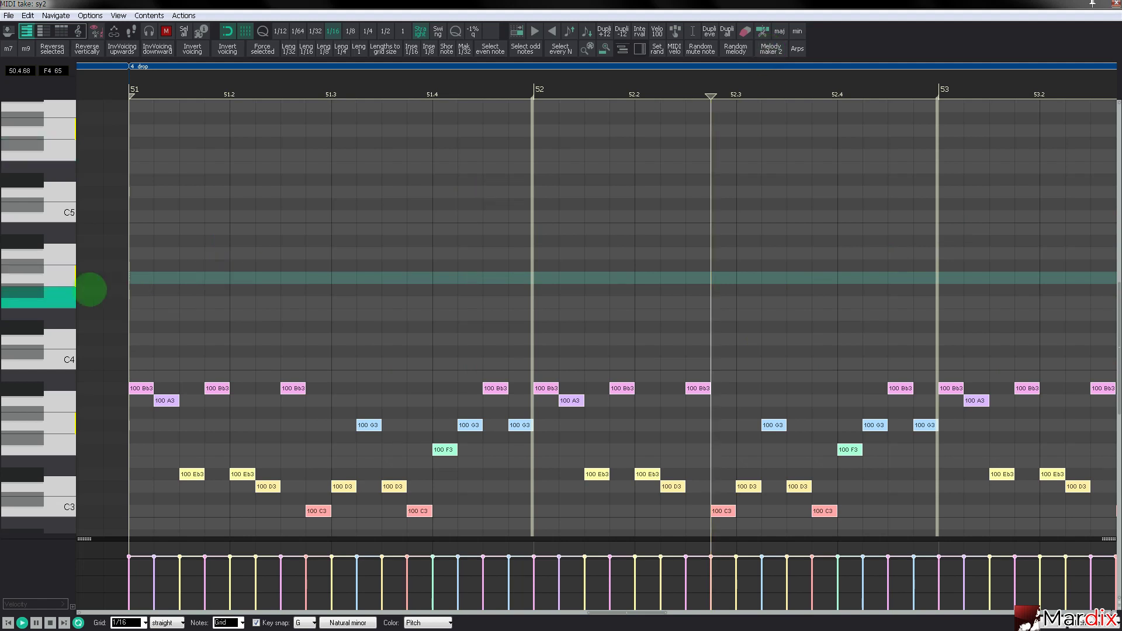
{"action": "scroll", "coordinate": [82, 286], "scroll_direction": "down", "scroll_amount": 2}
{"action": "scroll", "coordinate": [79, 283], "scroll_direction": "down", "scroll_amount": 5}
{"action": "key", "text": "shift+Down"}
{"action": "scroll", "coordinate": [75, 281], "scroll_direction": "down", "scroll_amount": 4}
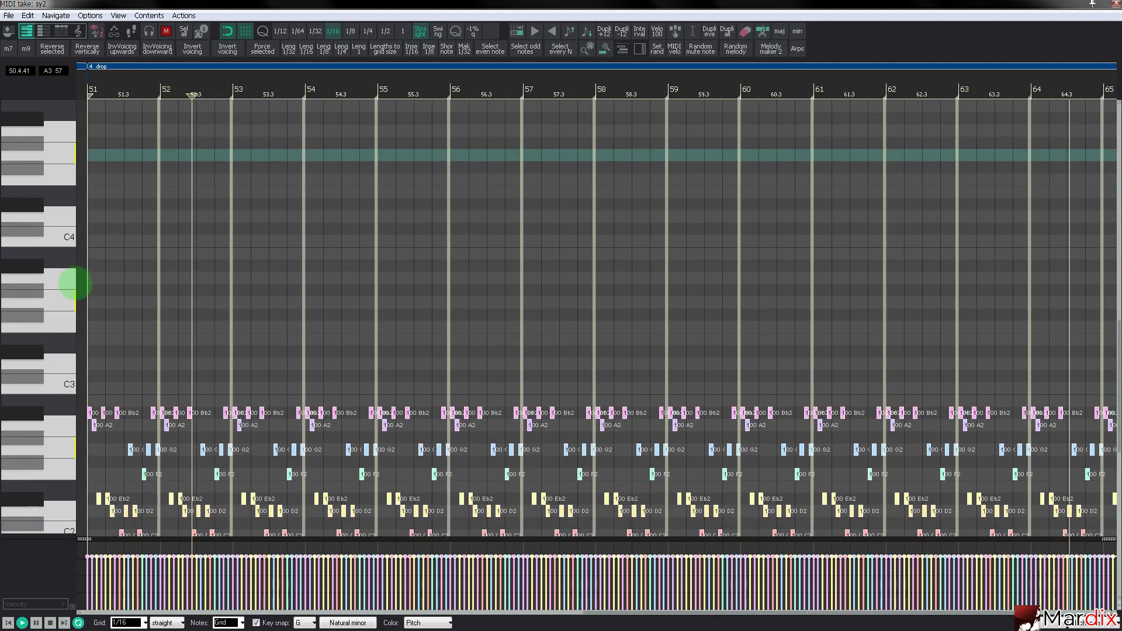
{"action": "scroll", "coordinate": [65, 286], "scroll_direction": "up", "scroll_amount": 5}
{"action": "scroll", "coordinate": [63, 287], "scroll_direction": "down", "scroll_amount": 2}
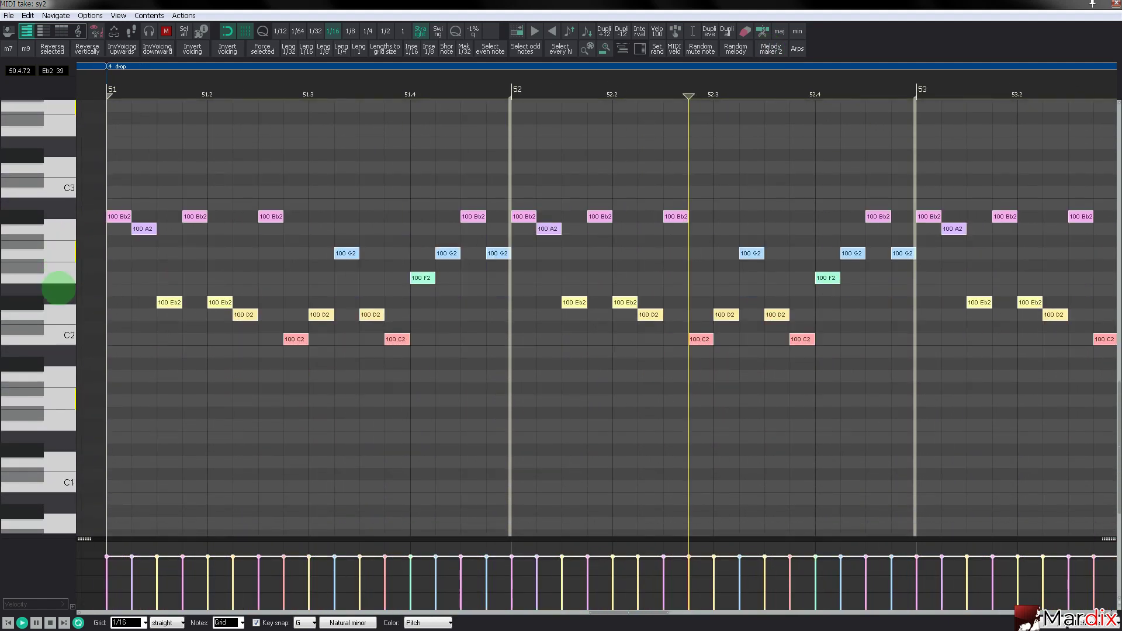
Try the generated melody one octave lower and move it back up an octave.
{"action": "key", "text": "shift+Down"}
{"action": "scroll", "coordinate": [63, 286], "scroll_direction": "down", "scroll_amount": 4}
{"action": "key", "text": "ctrl+Up"}
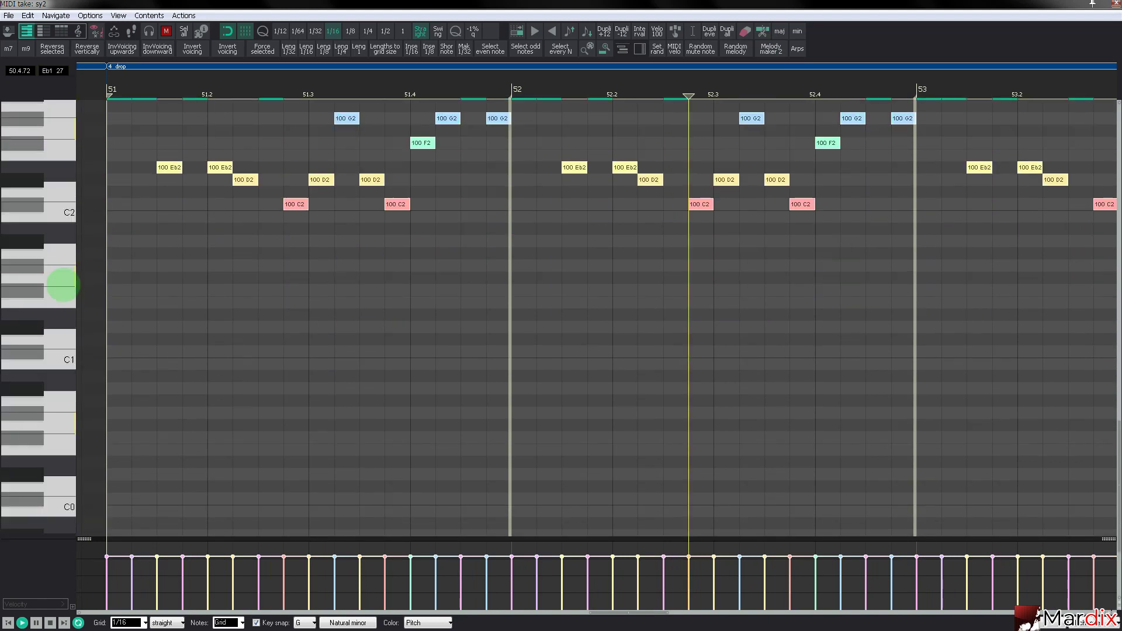
{"action": "scroll", "coordinate": [63, 275], "scroll_direction": "up", "scroll_amount": 3}
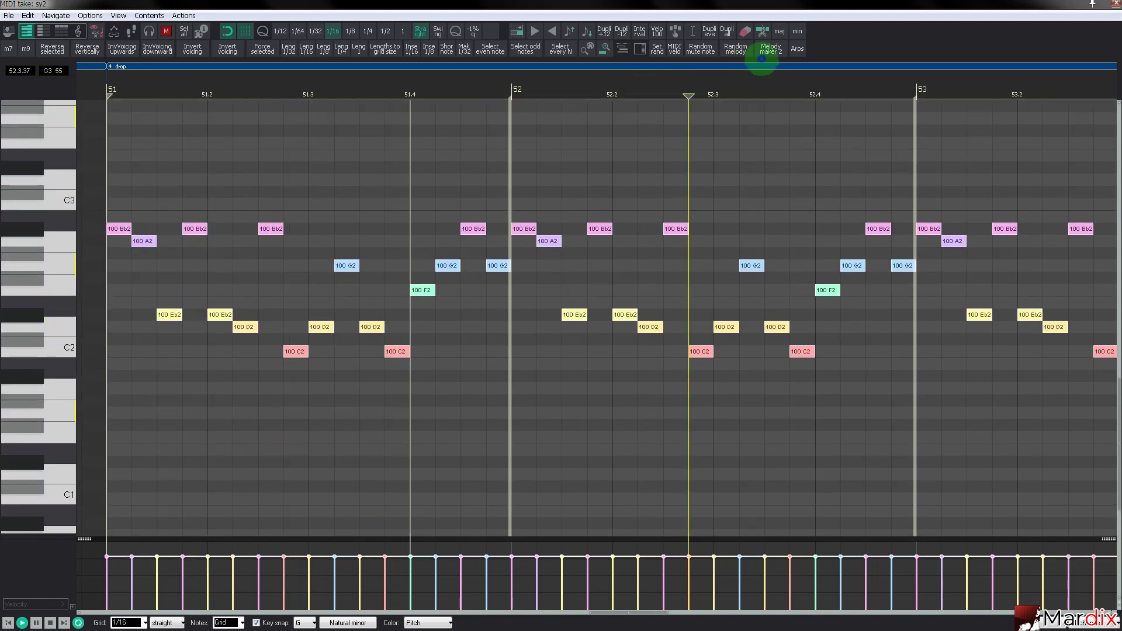
Generate a fresh sy2 melody with Melody maker 2 and transpose it down two octaves to the C2–C3 range.
{"action": "left_click", "coordinate": [769, 50]}
{"action": "scroll", "coordinate": [45, 295], "scroll_direction": "up", "scroll_amount": 2}
{"action": "scroll", "coordinate": [41, 294], "scroll_direction": "up", "scroll_amount": 4}
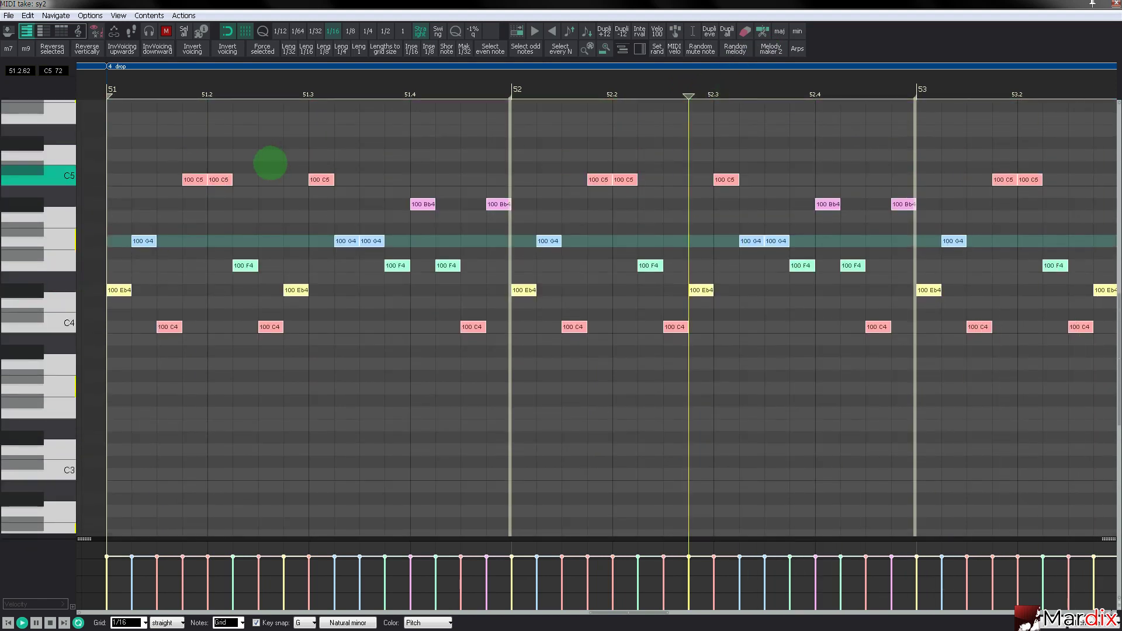
{"action": "key", "text": "ctrl+Down"}
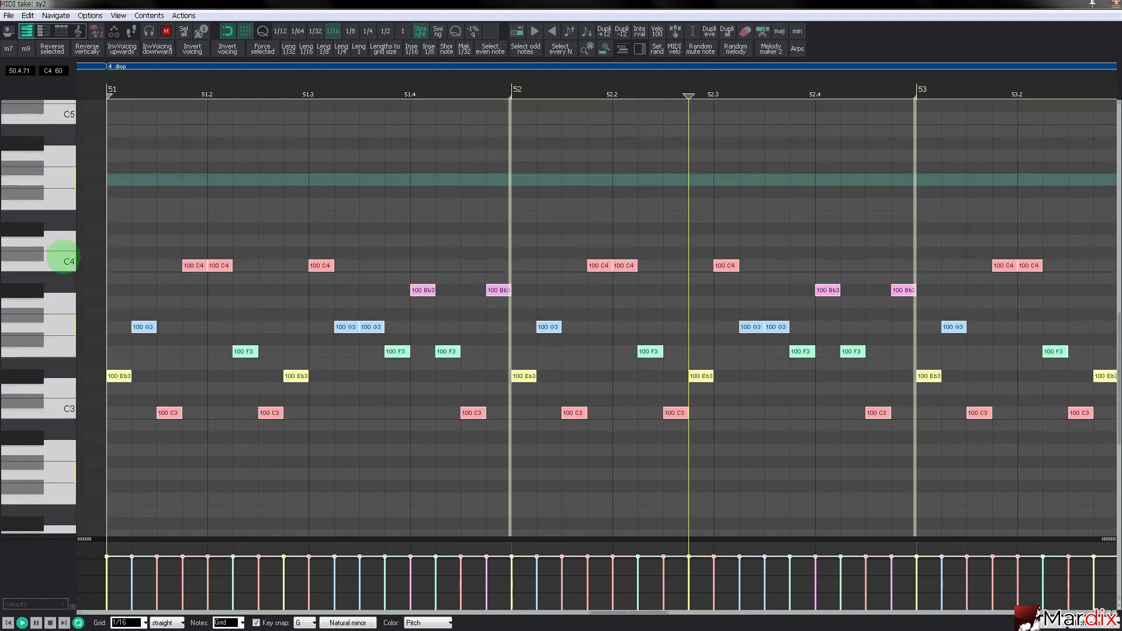
{"action": "scroll", "coordinate": [92, 252], "scroll_direction": "down", "scroll_amount": 4}
{"action": "key", "text": "ctrl+Down"}
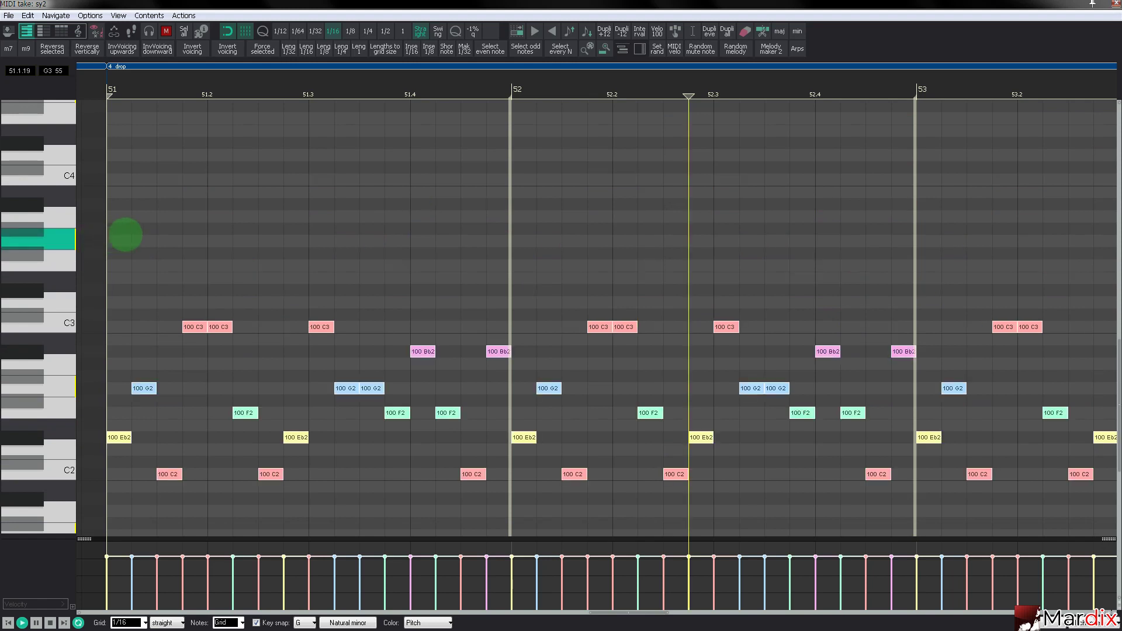
{"action": "scroll", "coordinate": [93, 246], "scroll_direction": "down", "scroll_amount": 3}
{"action": "scroll", "coordinate": [82, 236], "scroll_direction": "down", "scroll_amount": 1}
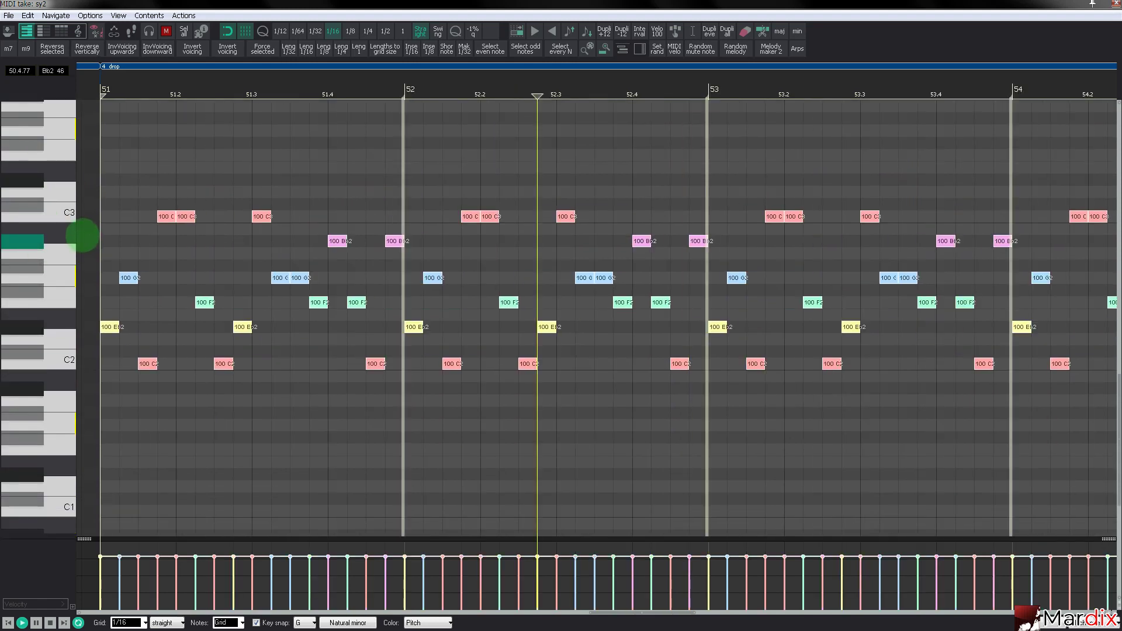
Try the new melody in the C1–C2 octave and return it to C2–C3.
{"action": "scroll", "coordinate": [82, 236], "scroll_direction": "up", "scroll_amount": 2}
{"action": "key", "text": "ctrl+Down"}
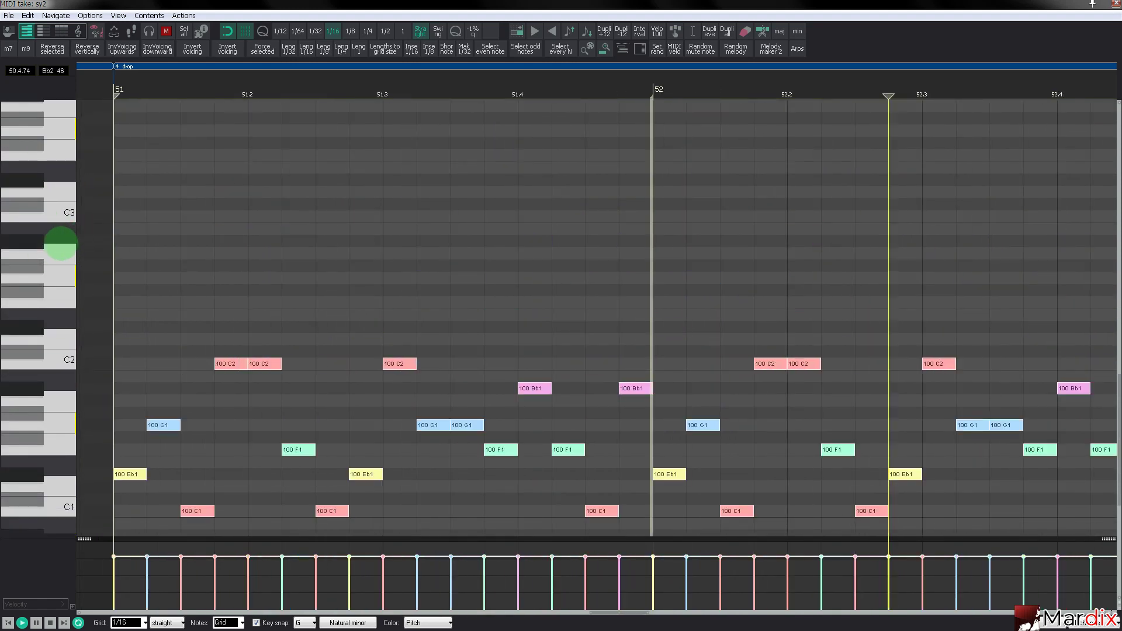
{"action": "scroll", "coordinate": [61, 244], "scroll_direction": "down", "scroll_amount": 3}
{"action": "key", "text": "ctrl+Up"}
{"action": "scroll", "coordinate": [61, 246], "scroll_direction": "up", "scroll_amount": 2}
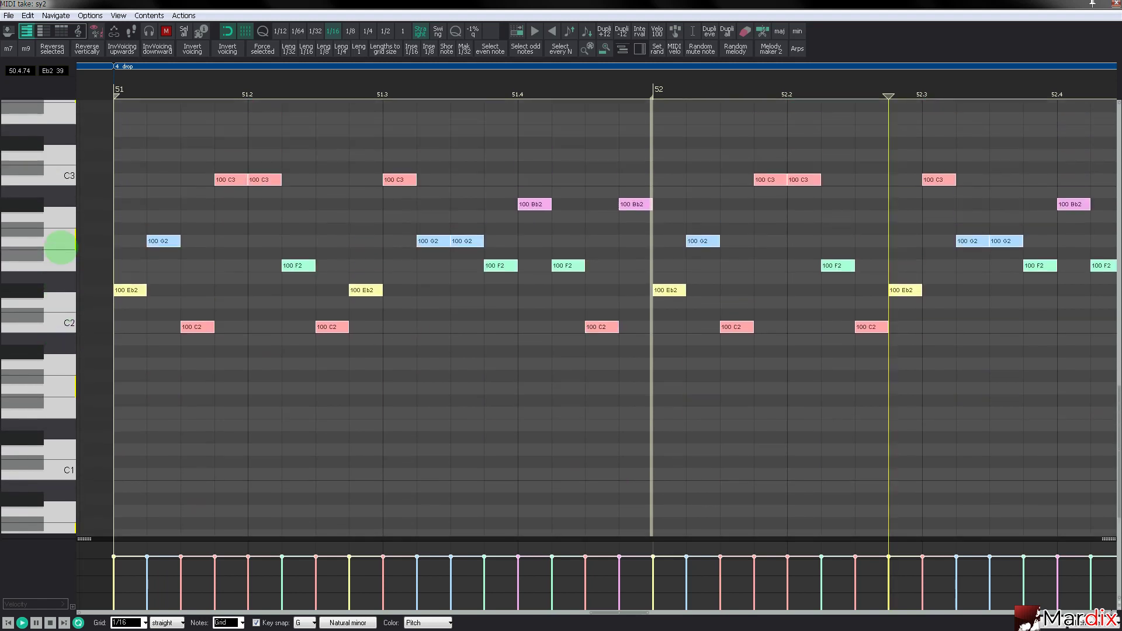
{"action": "scroll", "coordinate": [61, 246], "scroll_direction": "up", "scroll_amount": 1}
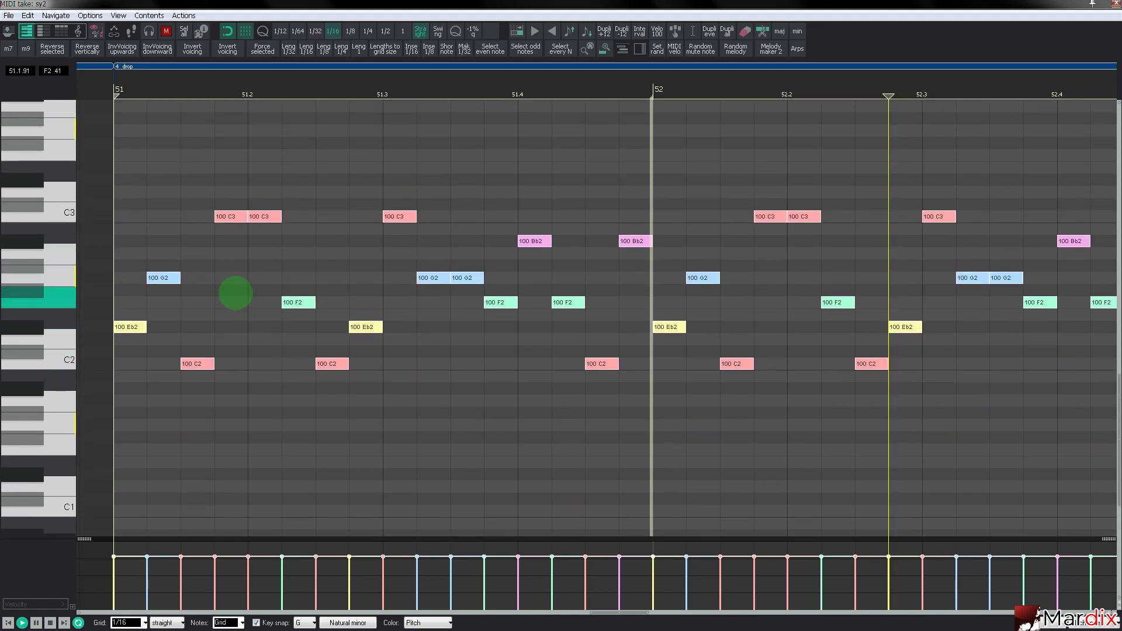
{"action": "scroll", "coordinate": [259, 299], "scroll_direction": "down", "scroll_amount": 2}
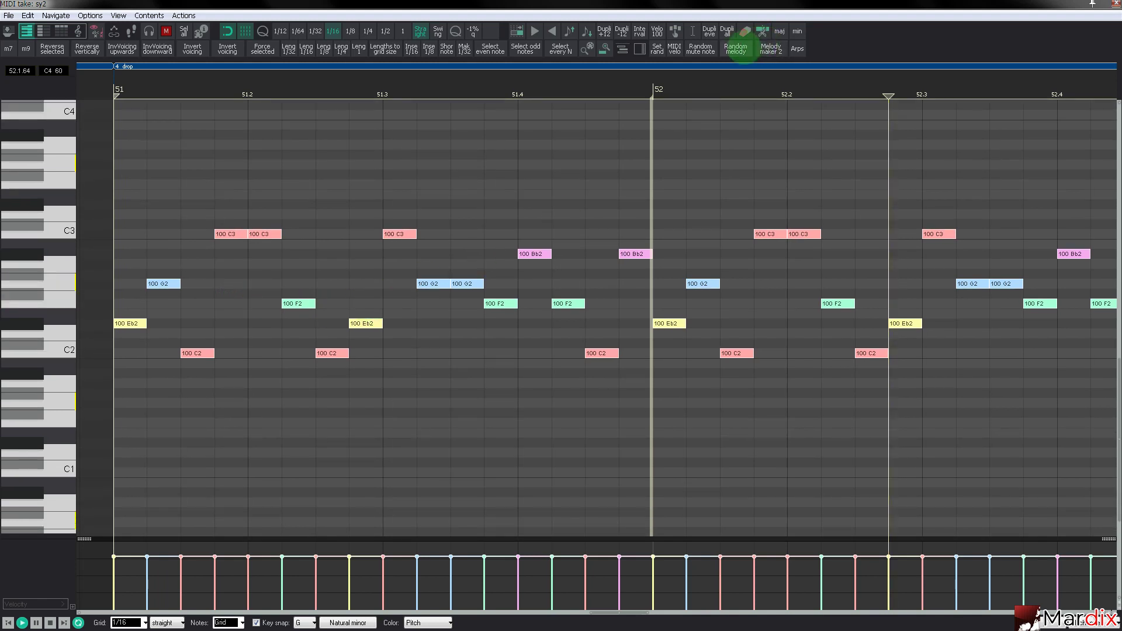
Try randomizing the velocities of the sy2 melody notes twice within the 1 to 127 range.
{"action": "left_click", "coordinate": [659, 51]}
{"action": "left_click", "coordinate": [62, 65]}
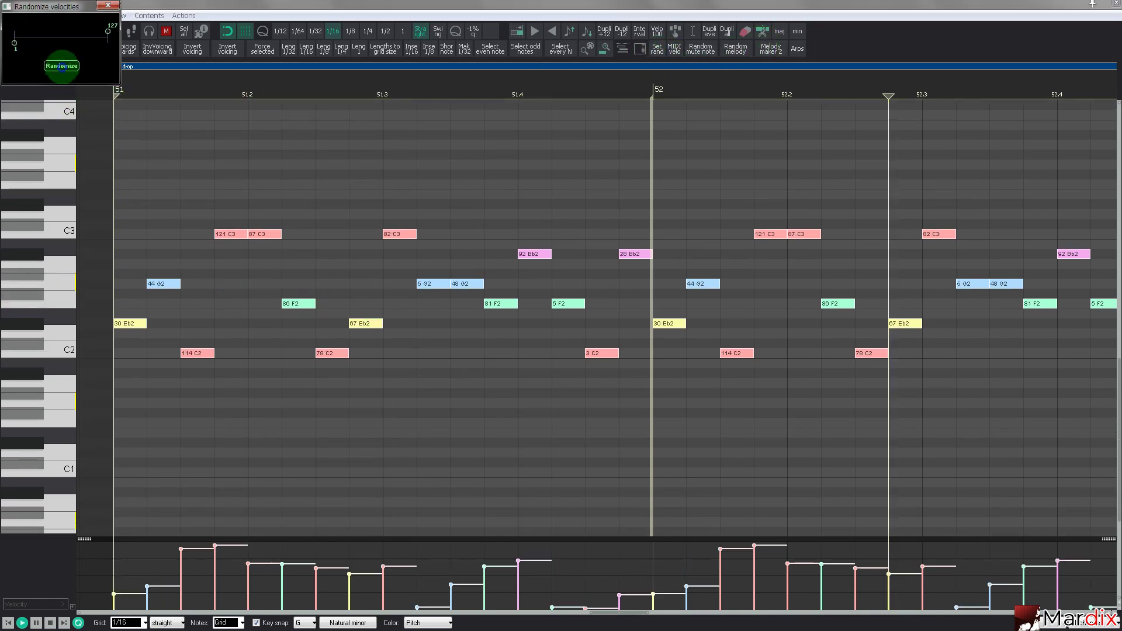
{"action": "left_click", "coordinate": [61, 65]}
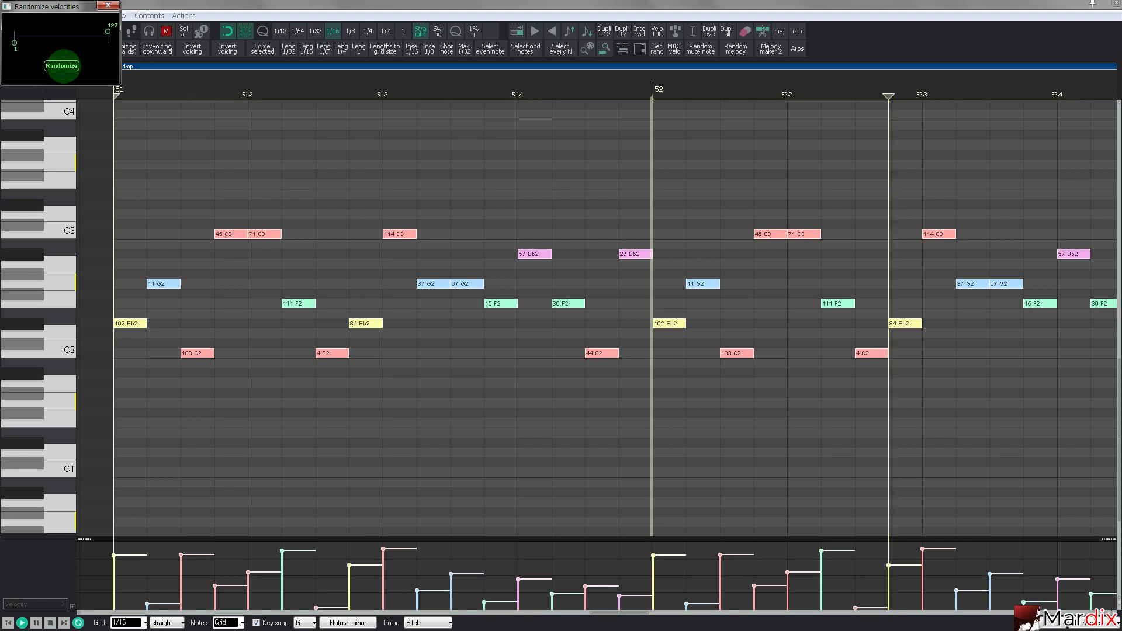
Undo both velocity randomizations and play the melody from beat 51.3.
{"action": "left_click_drag", "start_coordinate": [87, 7], "coordinate": [325, 97]}
{"action": "left_click", "coordinate": [347, 96]}
{"action": "left_click", "coordinate": [375, 136]}
{"action": "key", "text": "ctrl+z"}
{"action": "key", "text": "ctrl+z"}
{"action": "key", "text": "space"}
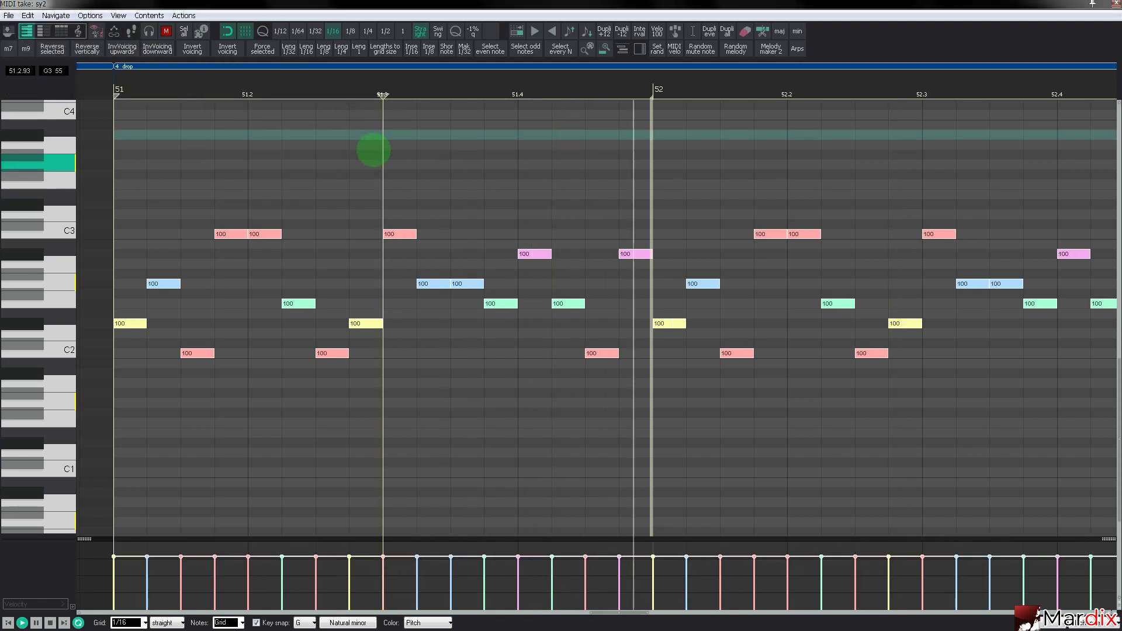
Open Spire on sy2 and audition Vandalism Trance lead presets, including LD_Dreamland, LD_Exploration, LD_Here Tonight and LD_Insects.
{"action": "key", "text": "n"}
{"action": "key", "text": "f"}
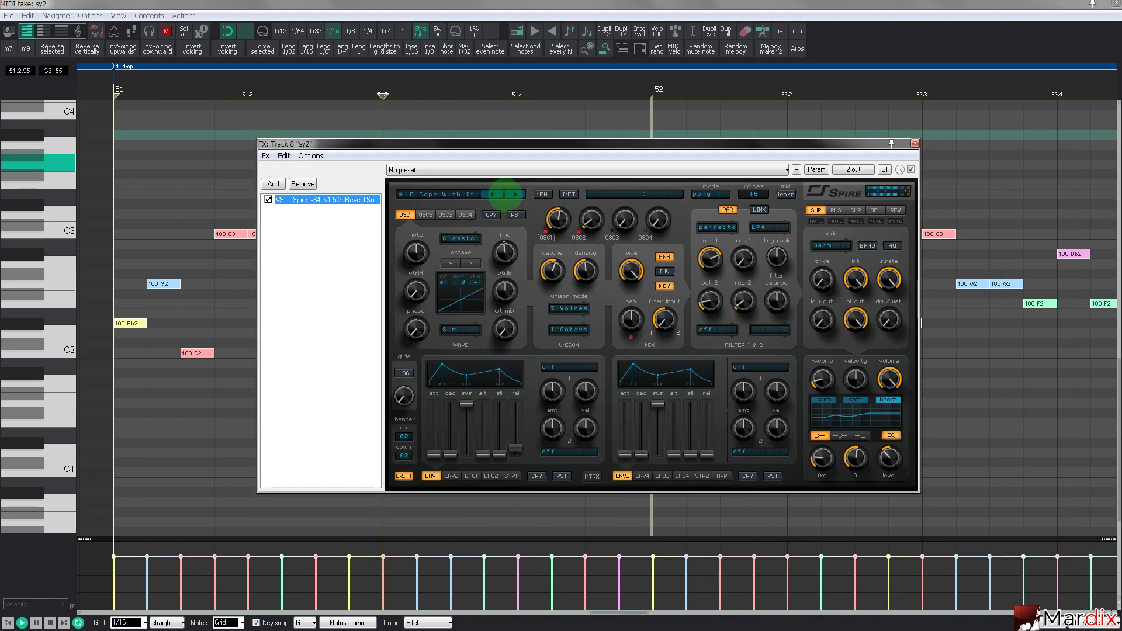
{"action": "left_click", "coordinate": [514, 196]}
{"action": "left_click", "coordinate": [469, 195]}
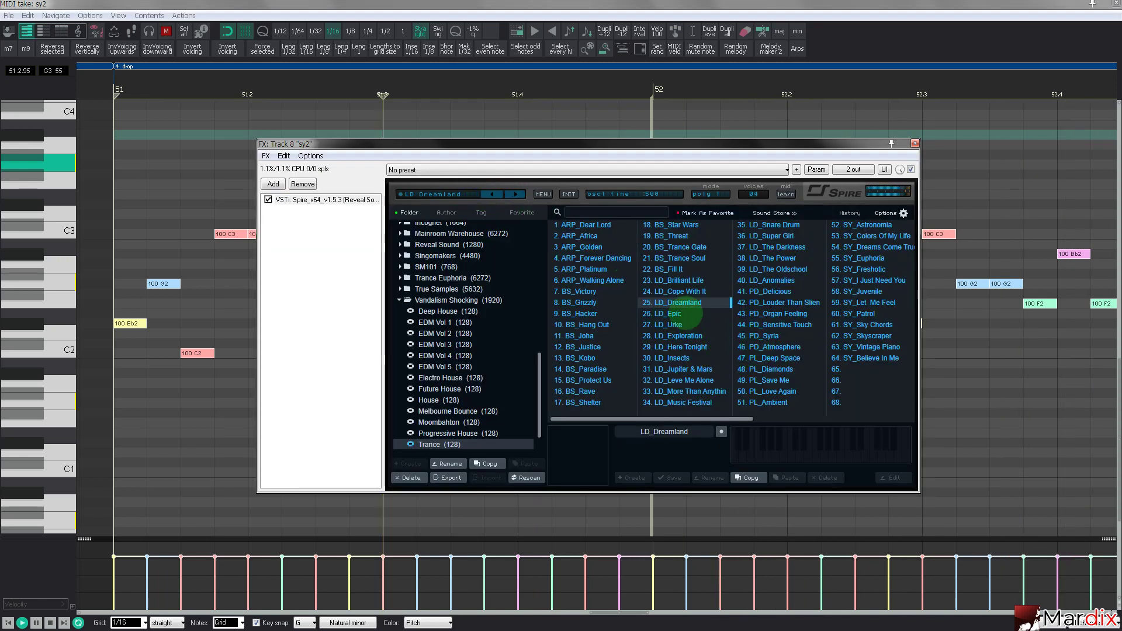
{"action": "left_click", "coordinate": [685, 336]}
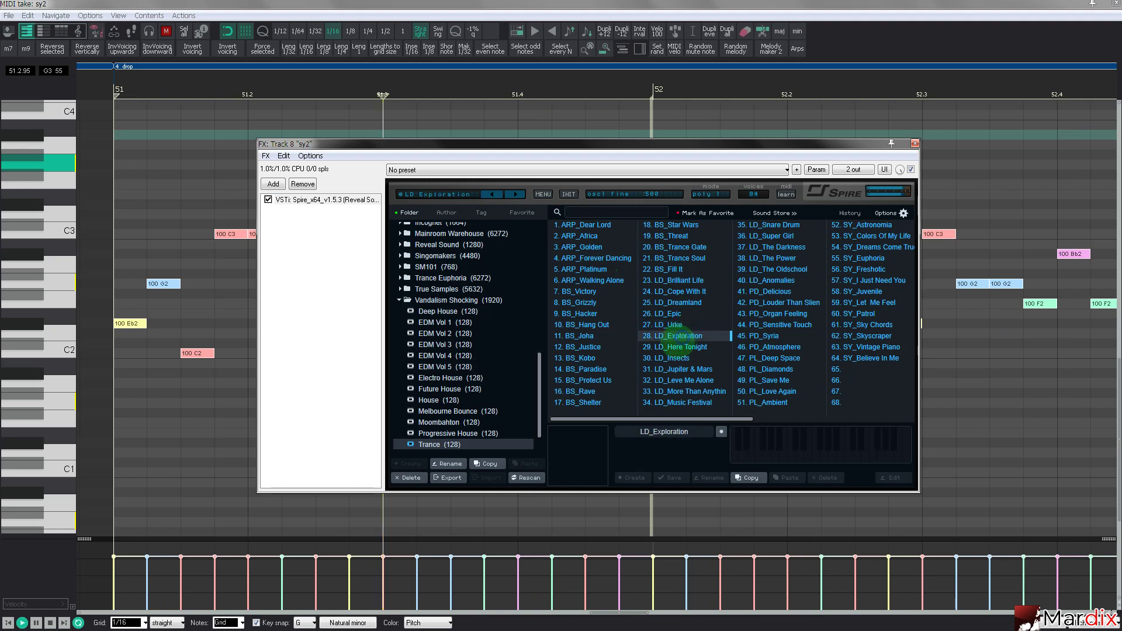
{"action": "left_click", "coordinate": [681, 347]}
{"action": "left_click", "coordinate": [679, 358]}
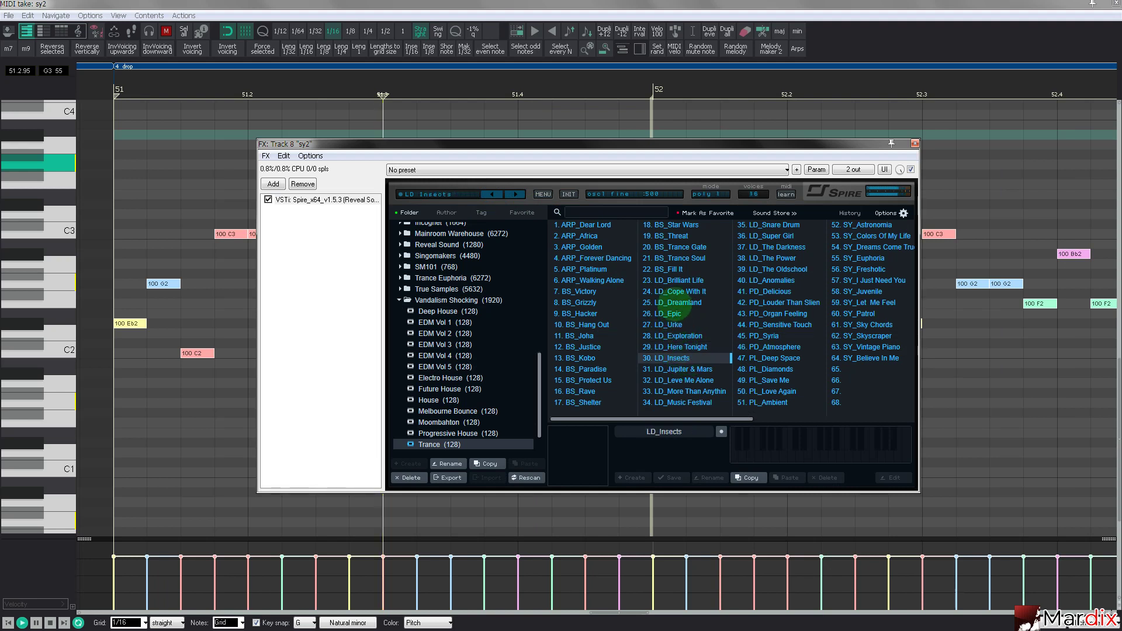
{"action": "key", "text": "Up"}
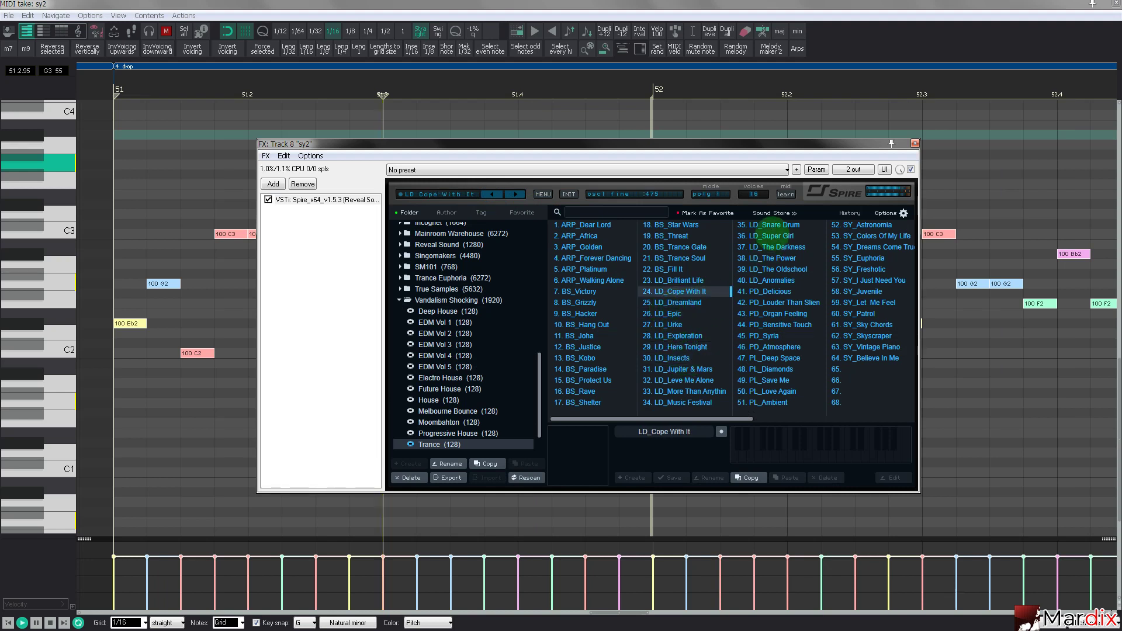
Audition the Spire pluck presets from PL_Diamonds onward up to SY_Astronomia.
{"action": "left_click", "coordinate": [772, 369]}
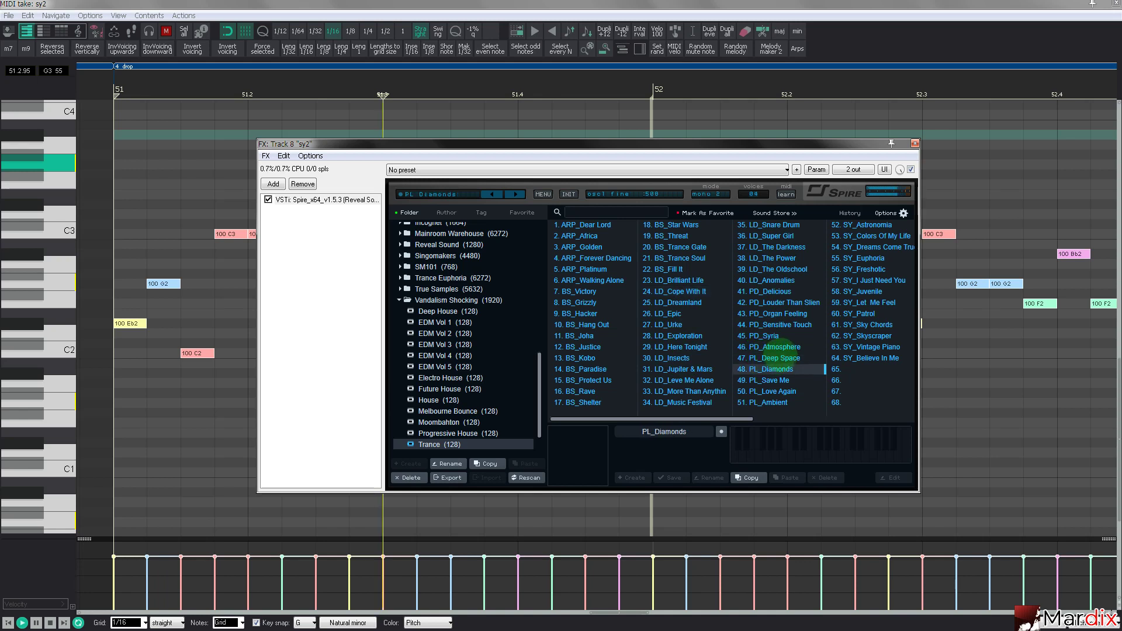
{"action": "key", "text": "Down"}
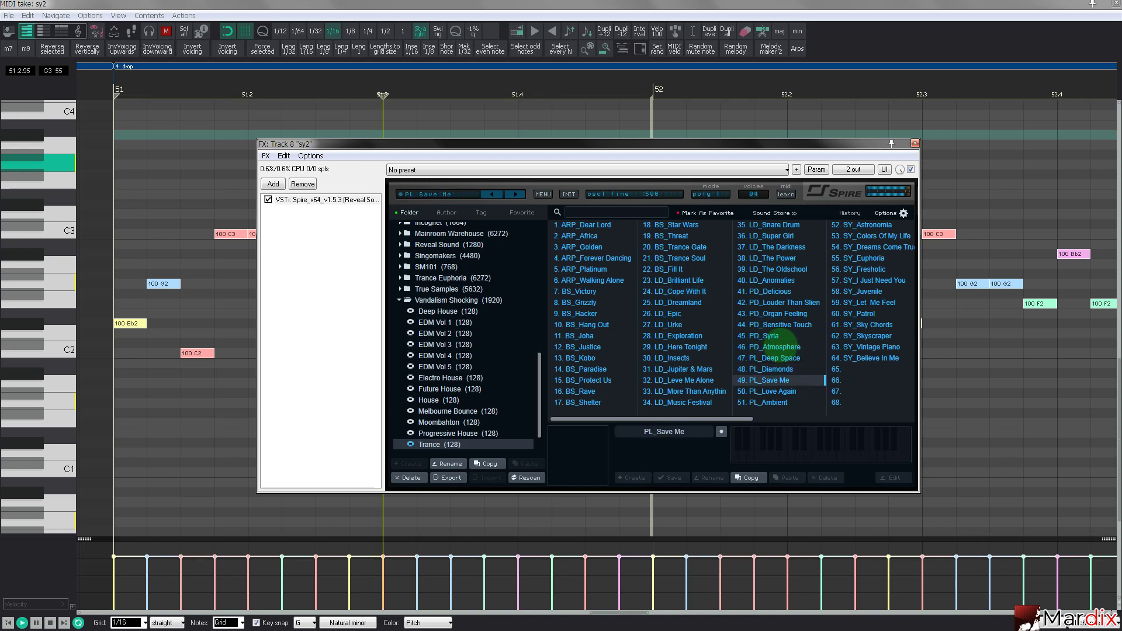
{"action": "key", "text": "Down"}
{"action": "key", "text": "Down"}
{"action": "key", "text": "Down"}
{"action": "key", "text": "Down"}
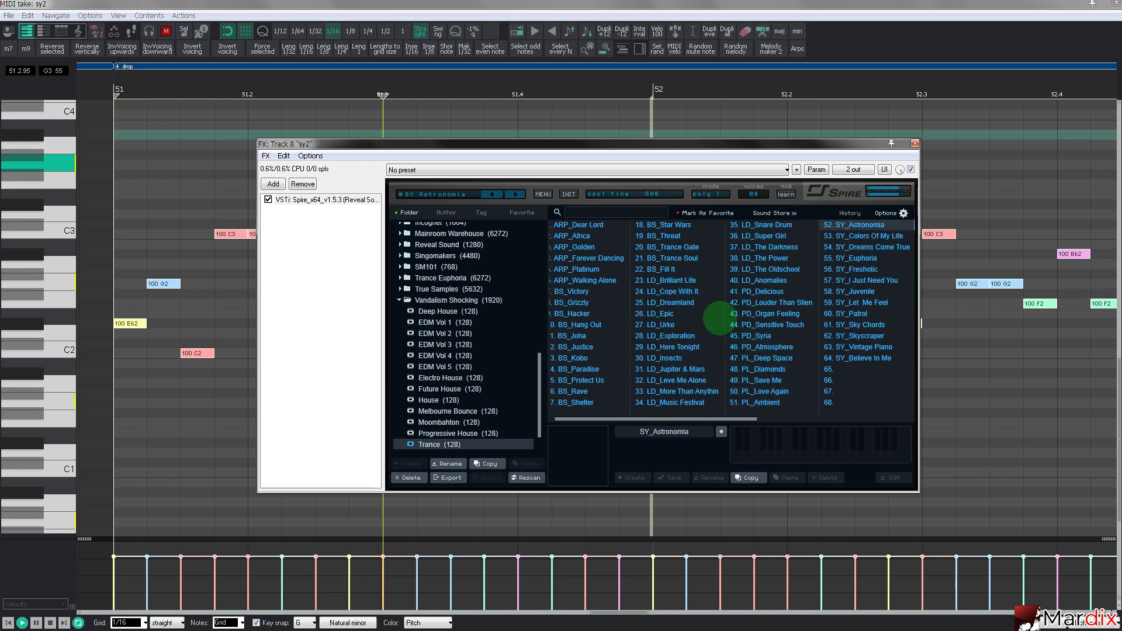
Select the LD_Cope With It preset for sy2 and close the effects window.
{"action": "left_click", "coordinate": [675, 316]}
{"action": "key", "text": "Up"}
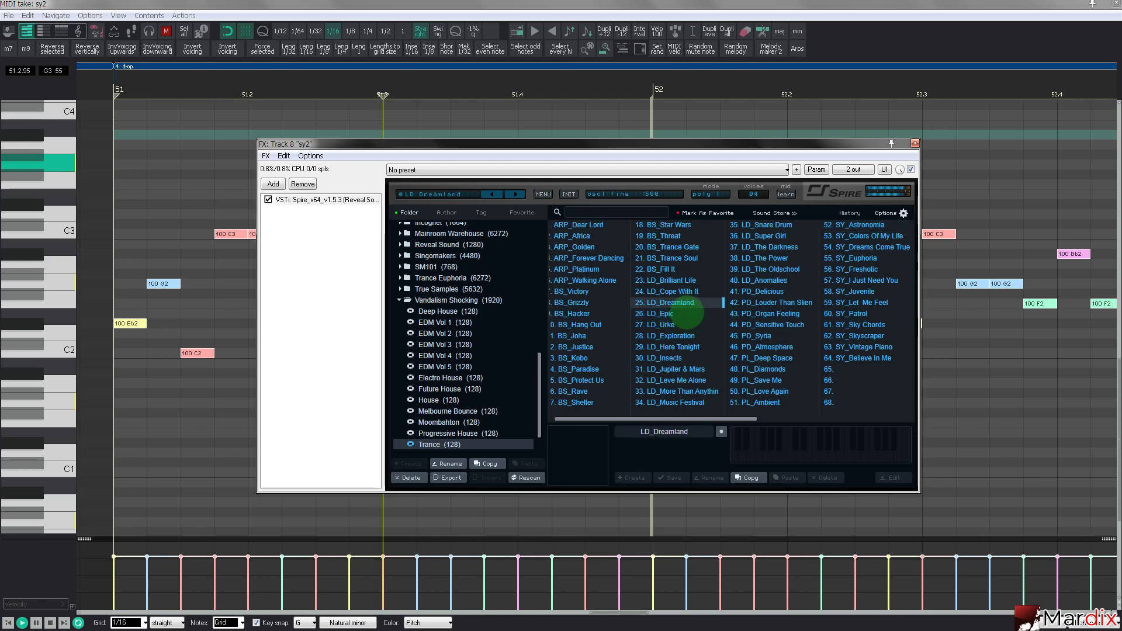
{"action": "key", "text": "Up"}
{"action": "left_click", "coordinate": [915, 143]}
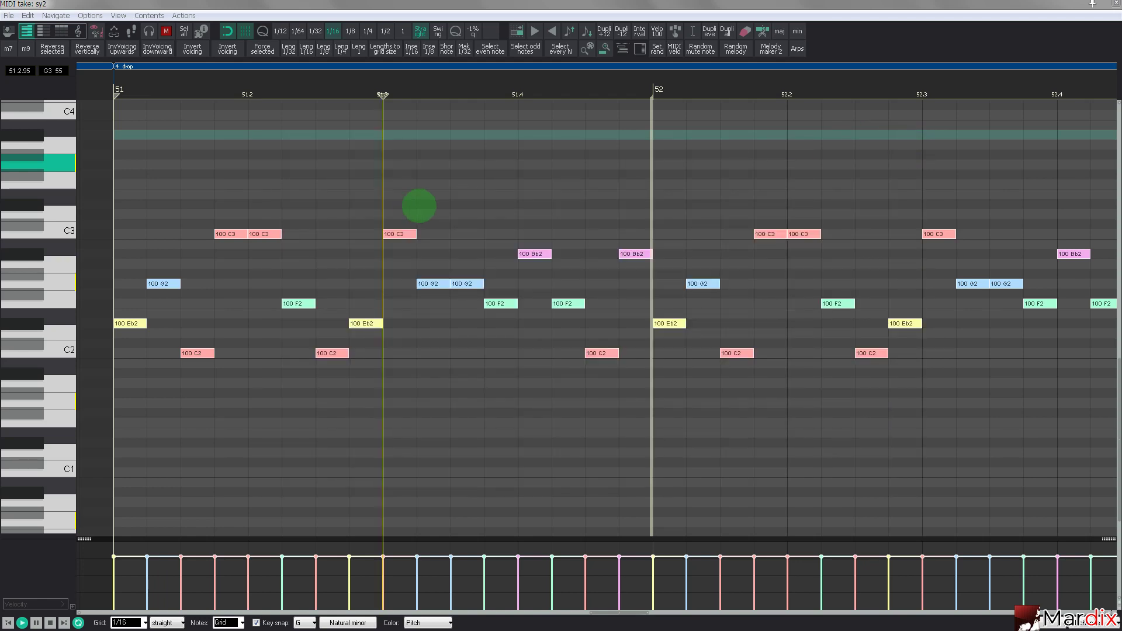
Close the MIDI editor and bring up the floating MIDI transpose toolbar over the sy2 item in the arrangement.
{"action": "scroll", "coordinate": [426, 206], "scroll_direction": "down", "scroll_amount": 3}
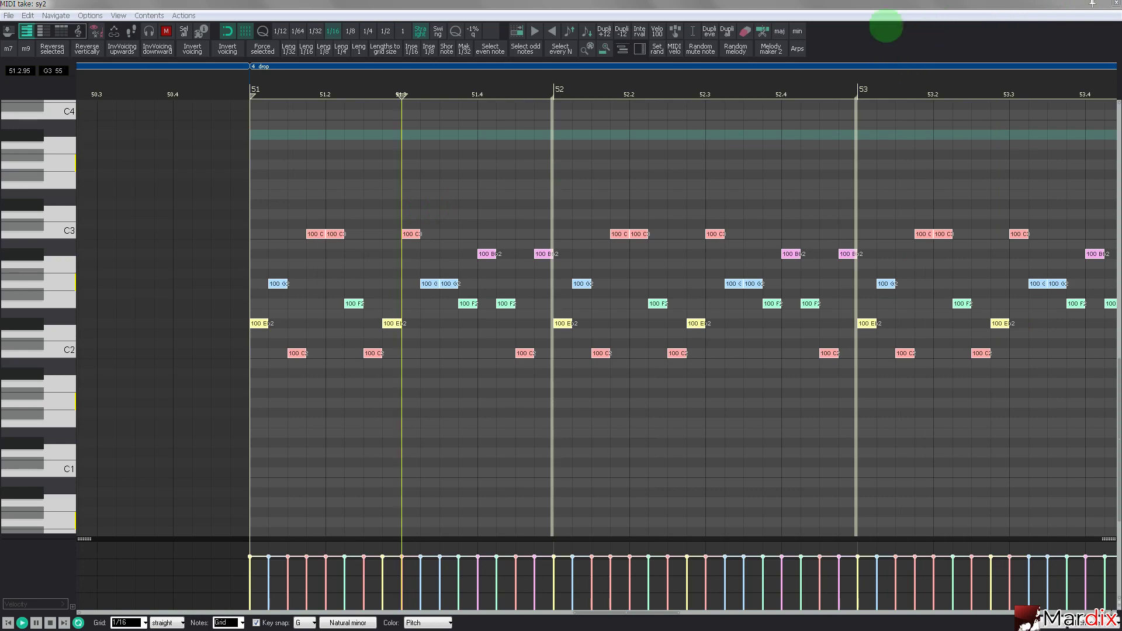
{"action": "key", "text": "Escape"}
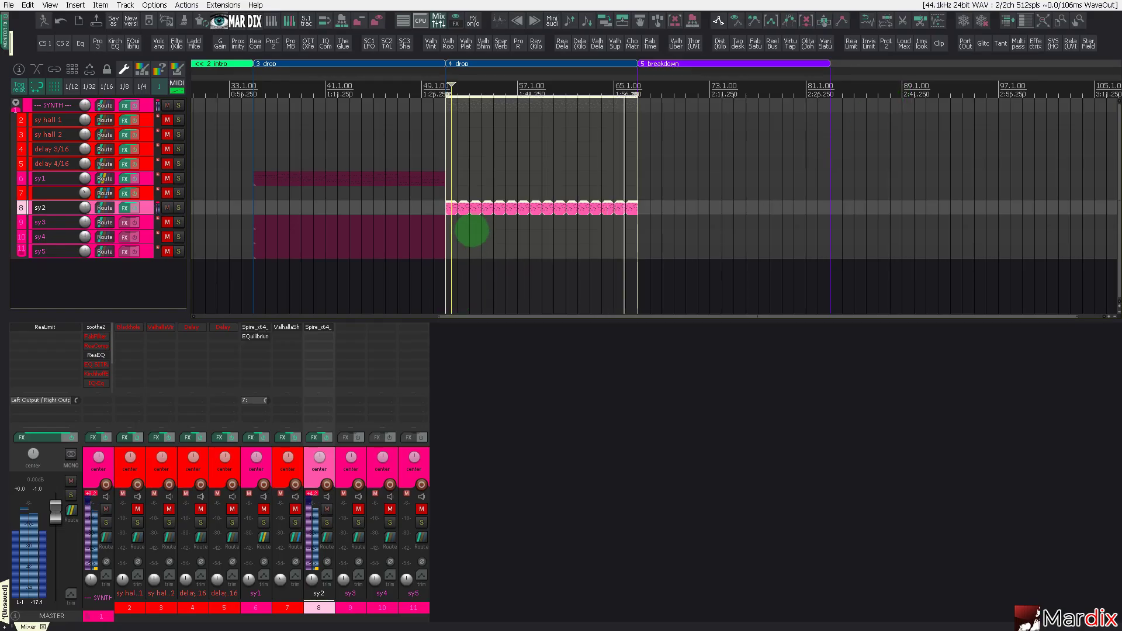
{"action": "scroll", "coordinate": [505, 216], "scroll_direction": "up", "scroll_amount": 3}
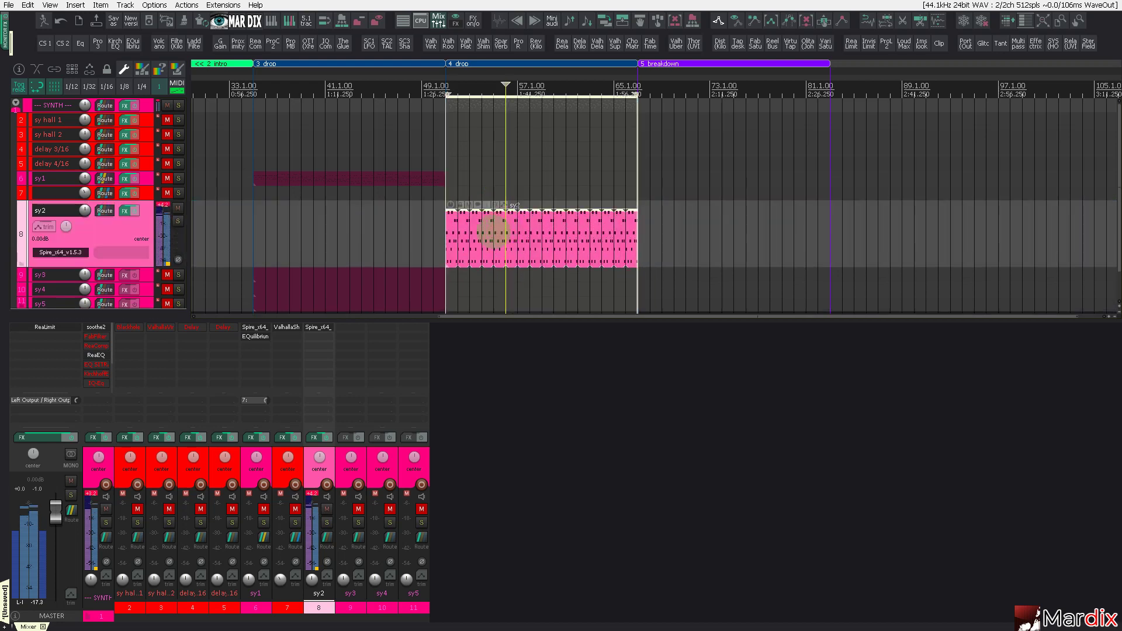
{"action": "scroll", "coordinate": [493, 231], "scroll_direction": "up", "scroll_amount": 3}
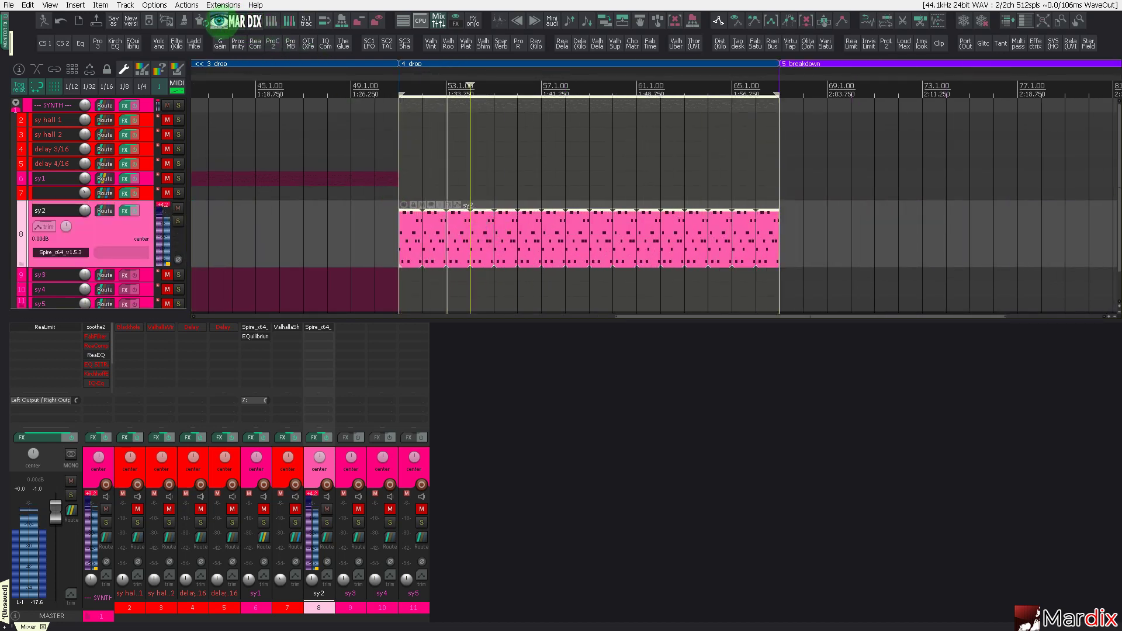
{"action": "left_click", "coordinate": [218, 21]}
{"action": "left_click", "coordinate": [643, 220]}
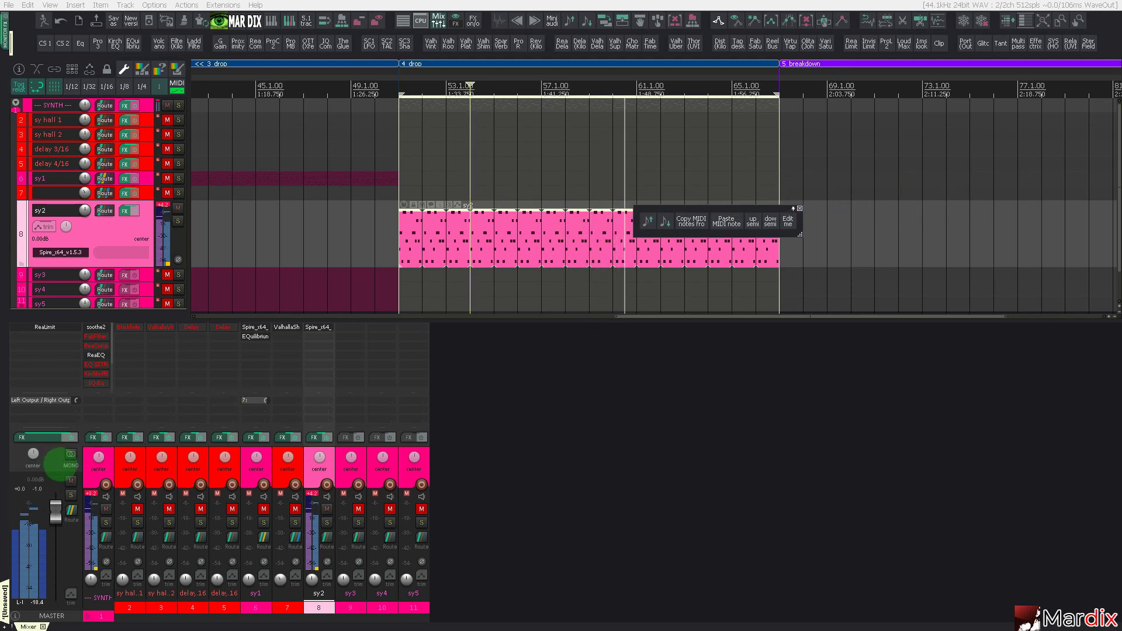
Adjust Spire's filter 1 cutoff on sy2 and show its automation envelope below the track, with the effects window closed.
{"action": "left_click", "coordinate": [491, 258]}
{"action": "scroll", "coordinate": [466, 248], "scroll_direction": "down", "scroll_amount": 3}
{"action": "scroll", "coordinate": [456, 245], "scroll_direction": "up", "scroll_amount": 2}
{"action": "scroll", "coordinate": [454, 244], "scroll_direction": "down", "scroll_amount": 3}
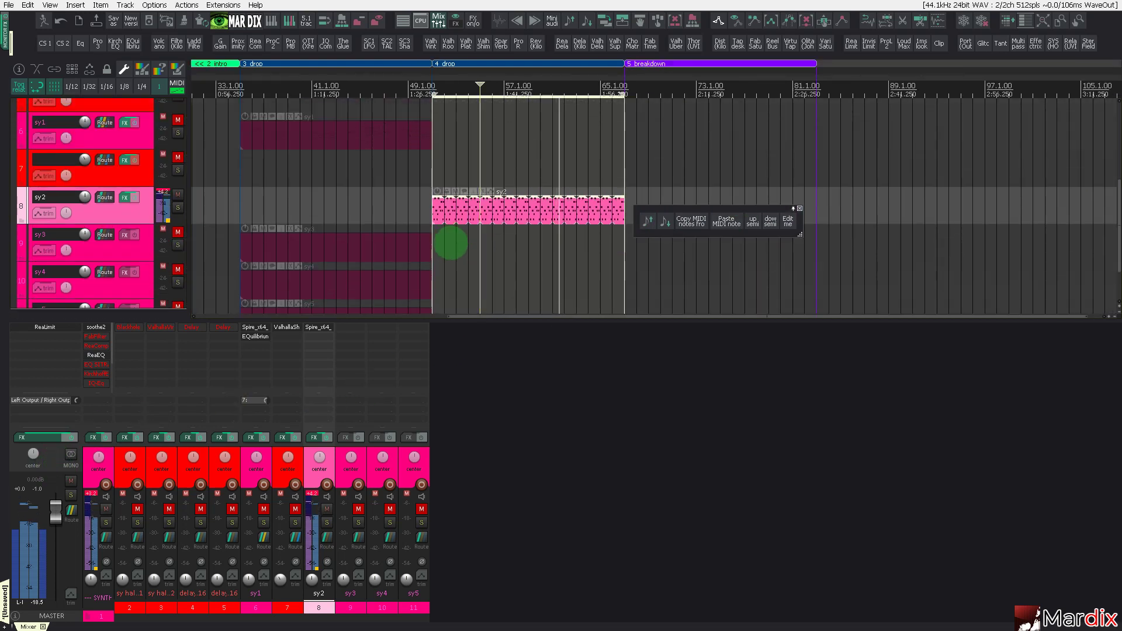
{"action": "scroll", "coordinate": [453, 244], "scroll_direction": "up", "scroll_amount": 1}
{"action": "scroll", "coordinate": [454, 244], "scroll_direction": "up", "scroll_amount": 1}
{"action": "scroll", "coordinate": [472, 227], "scroll_direction": "down", "scroll_amount": 1}
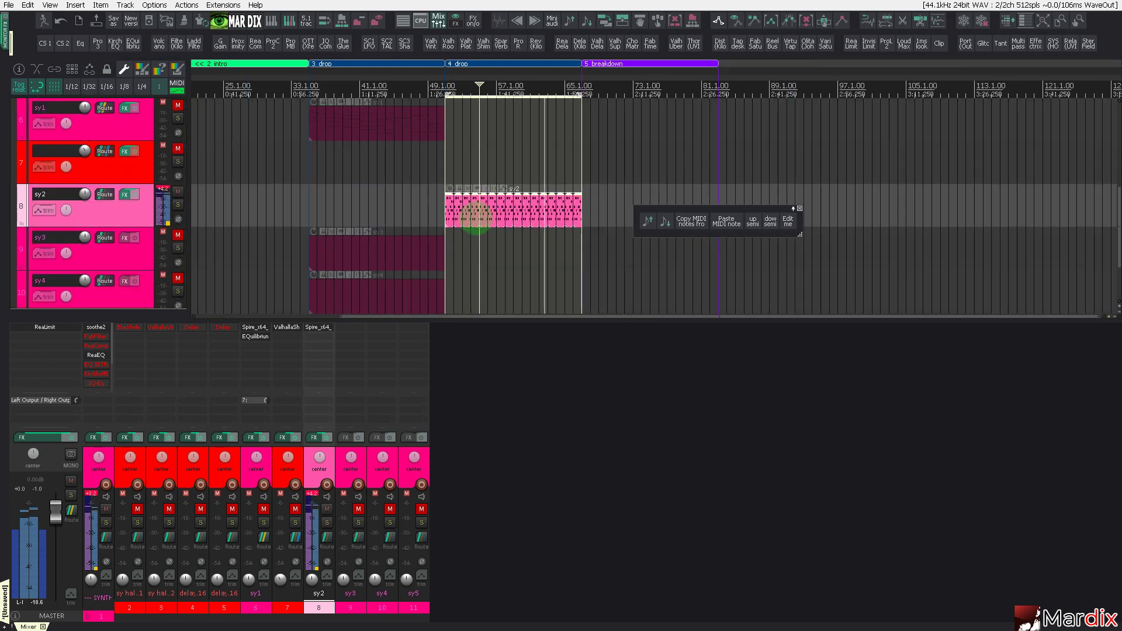
{"action": "left_click", "coordinate": [487, 212]}
{"action": "left_click", "coordinate": [126, 196]}
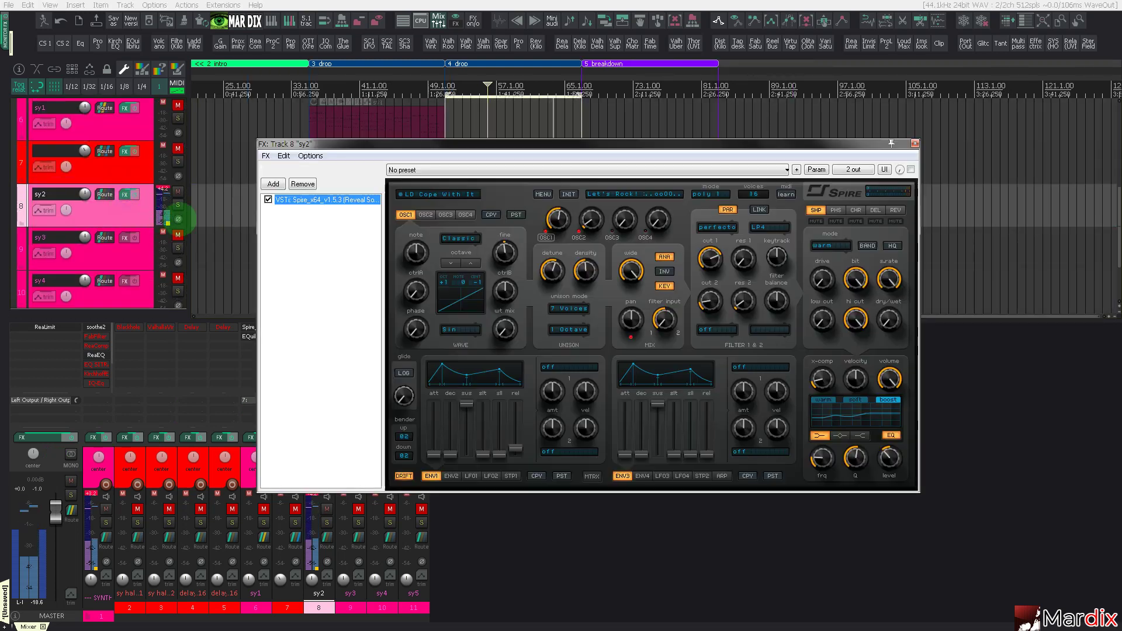
{"action": "left_click_drag", "start_coordinate": [707, 271], "coordinate": [714, 338]}
{"action": "key", "text": "e"}
{"action": "left_click", "coordinate": [915, 144]}
{"action": "scroll", "coordinate": [462, 248], "scroll_direction": "up", "scroll_amount": 3}
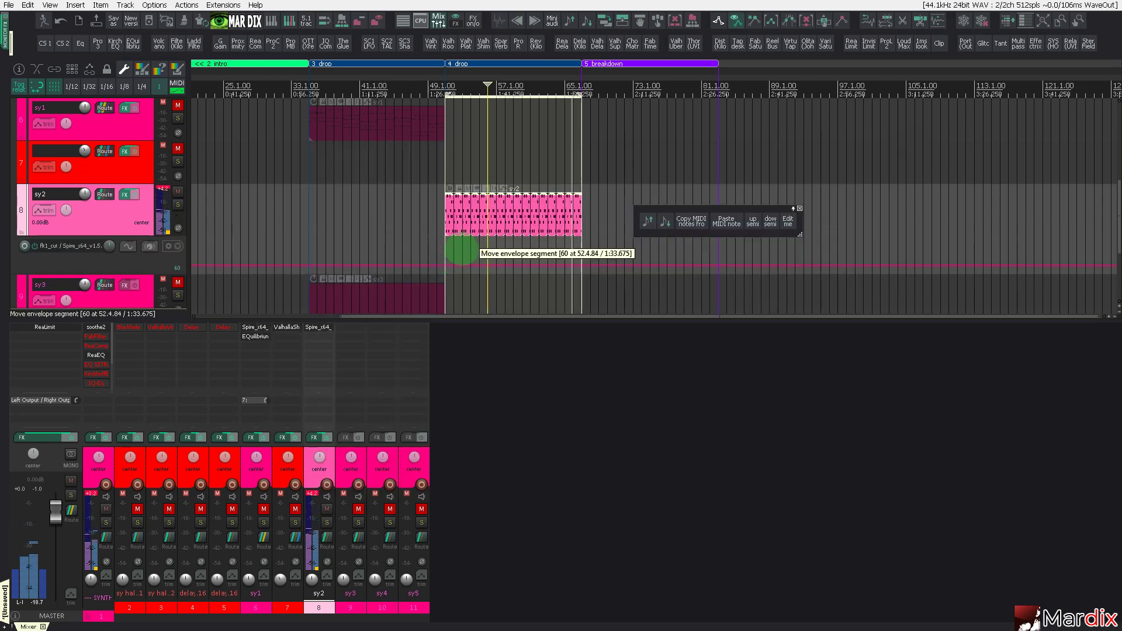
Shape sy2's filter 1 cutoff envelope into a gradual rise from a low level to 1.00 across the 4 drop region.
{"action": "left_click", "coordinate": [471, 297]}
{"action": "left_click_drag", "start_coordinate": [471, 297], "coordinate": [446, 293]}
{"action": "left_click", "coordinate": [452, 274]}
{"action": "left_click", "coordinate": [525, 285]}
{"action": "left_click_drag", "start_coordinate": [523, 285], "coordinate": [581, 195]}
{"action": "scroll", "coordinate": [543, 221], "scroll_direction": "up", "scroll_amount": 2}
{"action": "left_click", "coordinate": [525, 221]}
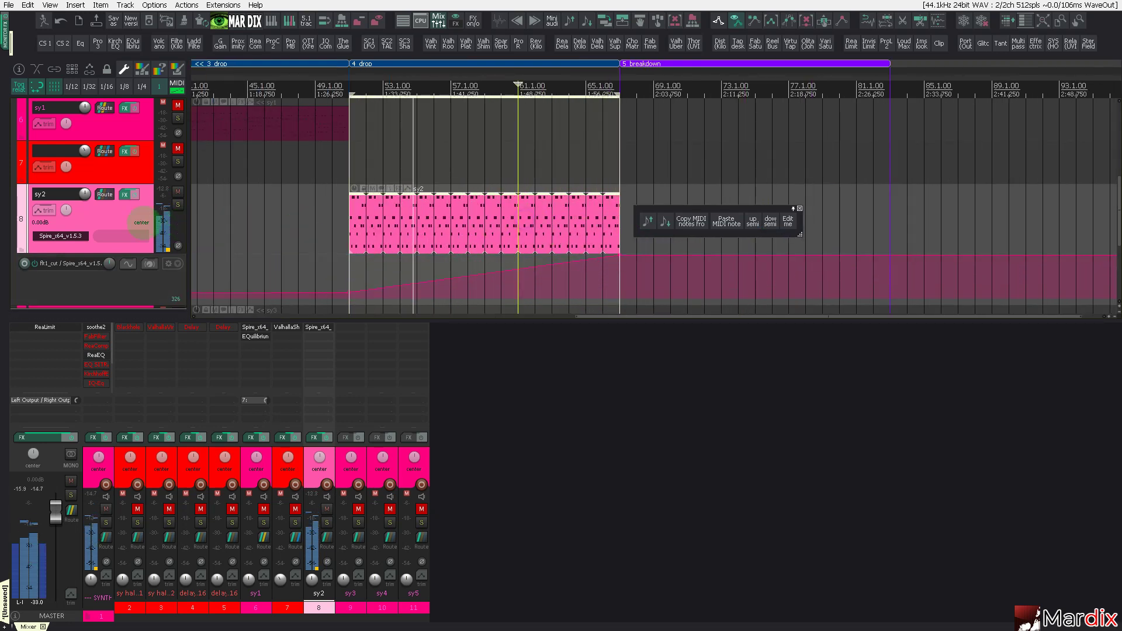
Add ReaLimit to sy2 and close the floating MIDI transpose toolbar.
{"action": "left_click", "coordinate": [851, 43]}
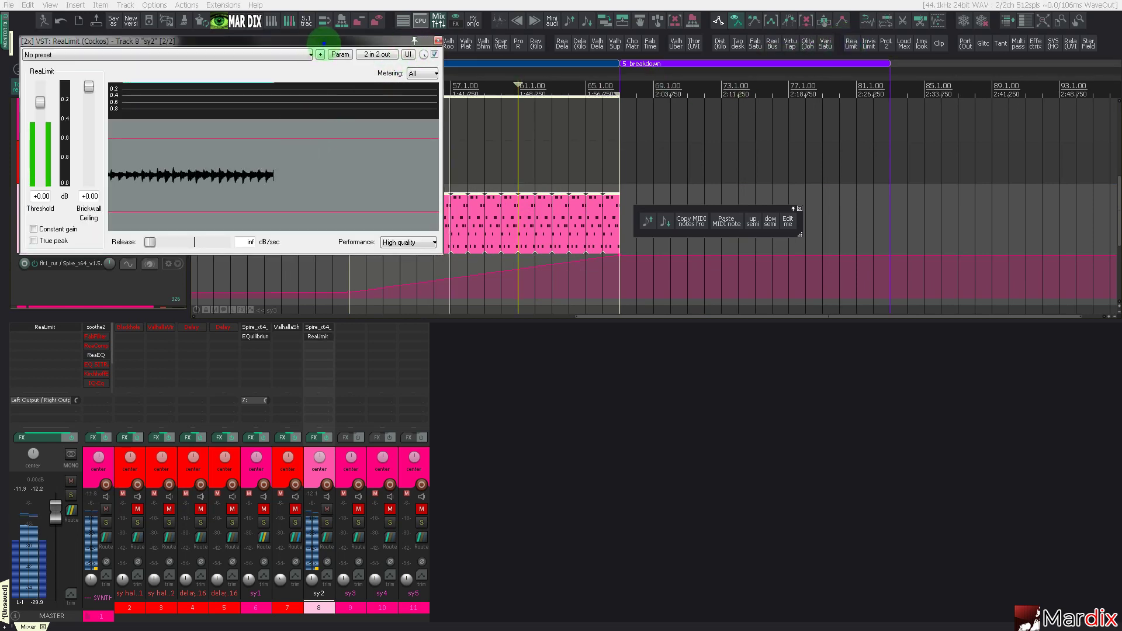
{"action": "left_click_drag", "start_coordinate": [314, 43], "coordinate": [794, 348]}
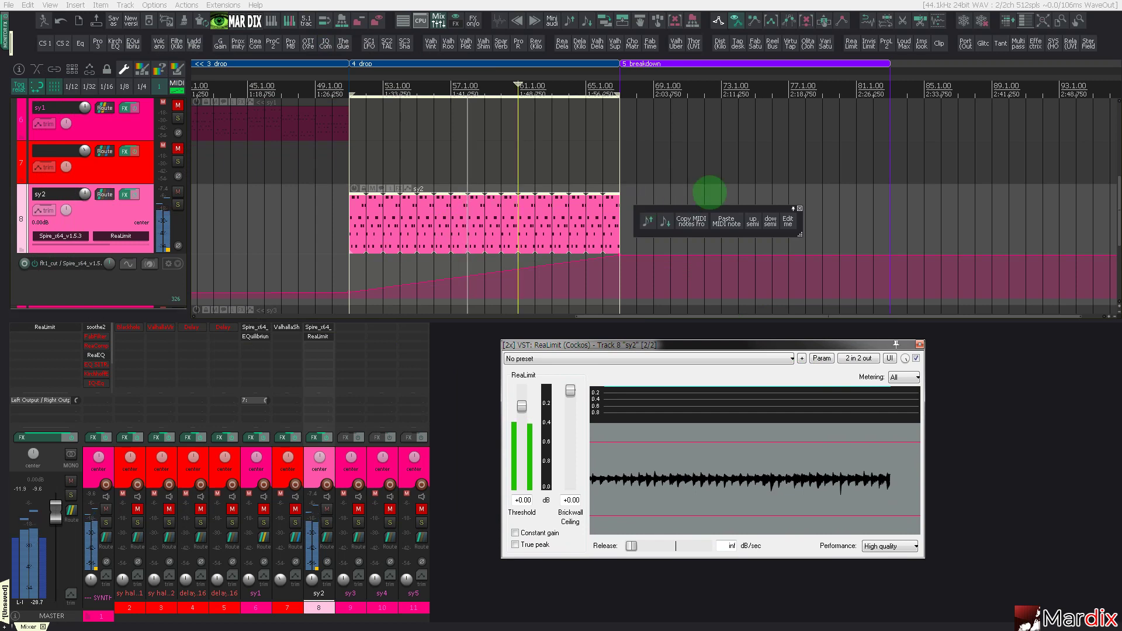
{"action": "left_click", "coordinate": [799, 208]}
{"action": "scroll", "coordinate": [473, 222], "scroll_direction": "down", "scroll_amount": 1}
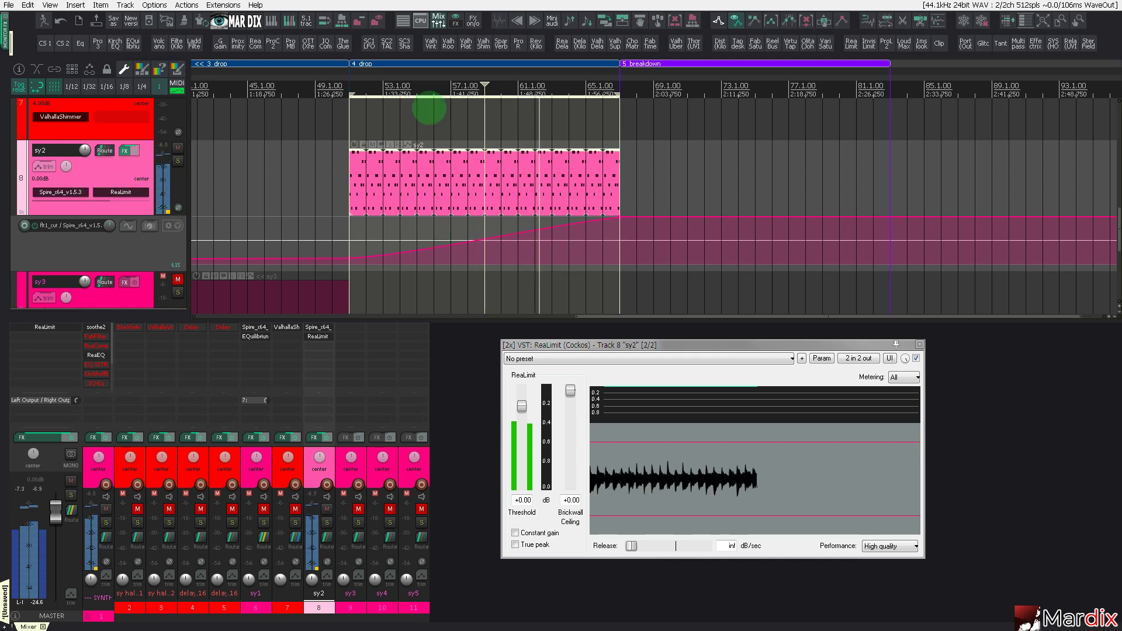
Add the ValhallaShimmer reverb to sy2 and place it before ReaLimit in the effects chain.
{"action": "left_click", "coordinate": [479, 52]}
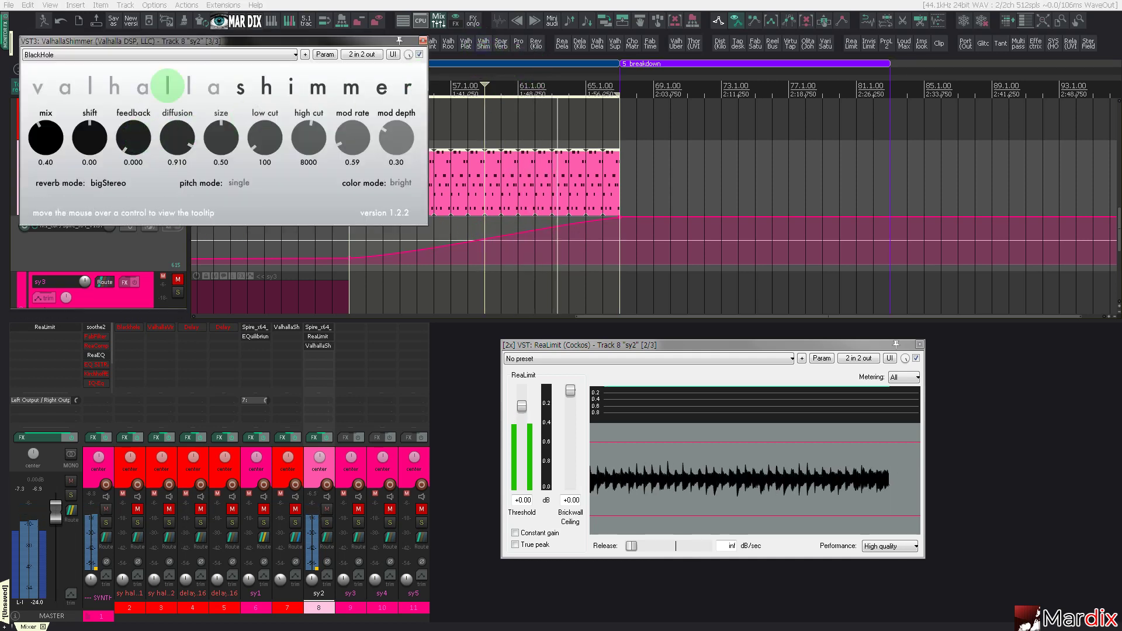
{"action": "left_click_drag", "start_coordinate": [183, 30], "coordinate": [520, 177]}
{"action": "left_click_drag", "start_coordinate": [319, 337], "coordinate": [323, 354]}
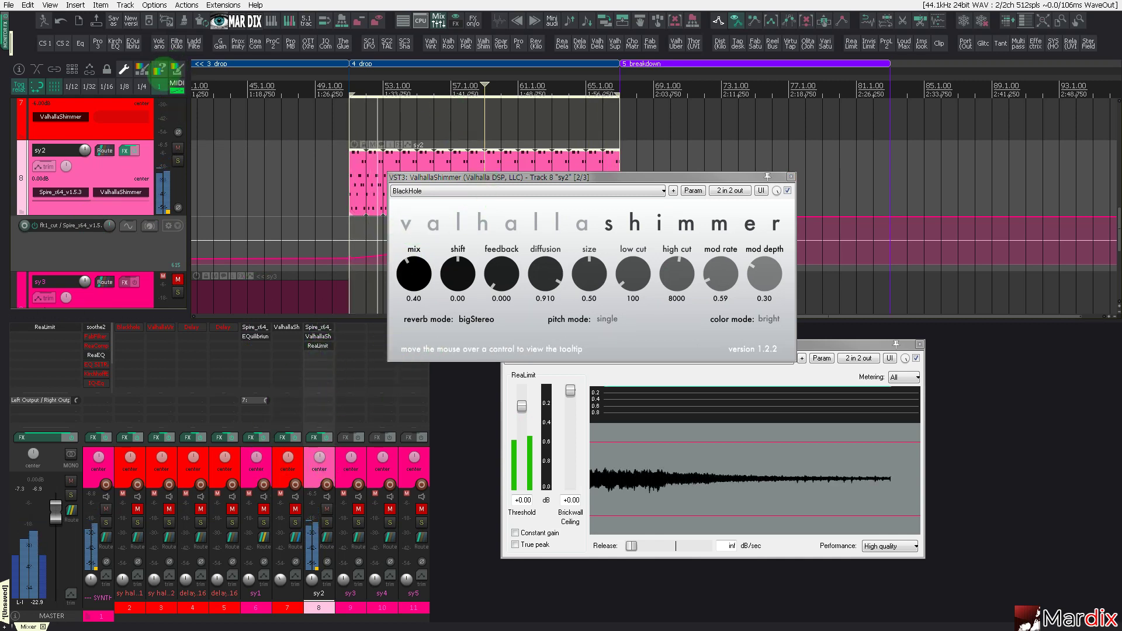
Add EQuilibrium directly after Spire on sy2 and set its high-pass filter to Butterworth at about 80 Hz.
{"action": "left_click", "coordinate": [133, 43]}
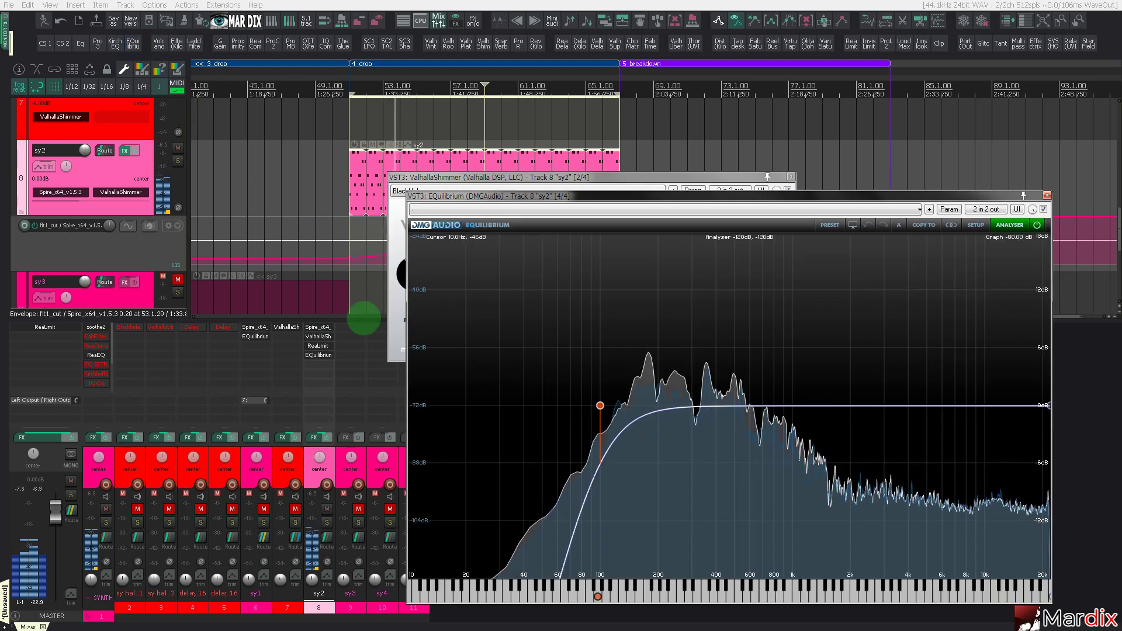
{"action": "left_click_drag", "start_coordinate": [318, 355], "coordinate": [318, 336]}
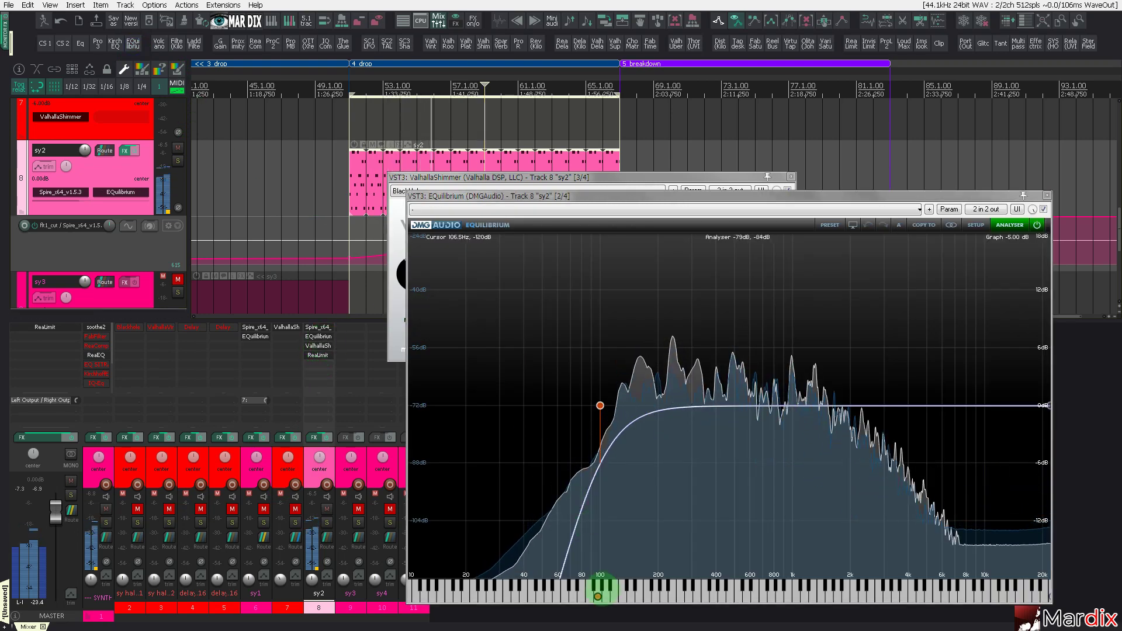
{"action": "mouse_move", "coordinate": [600, 405]}
{"action": "left_click", "coordinate": [597, 436]}
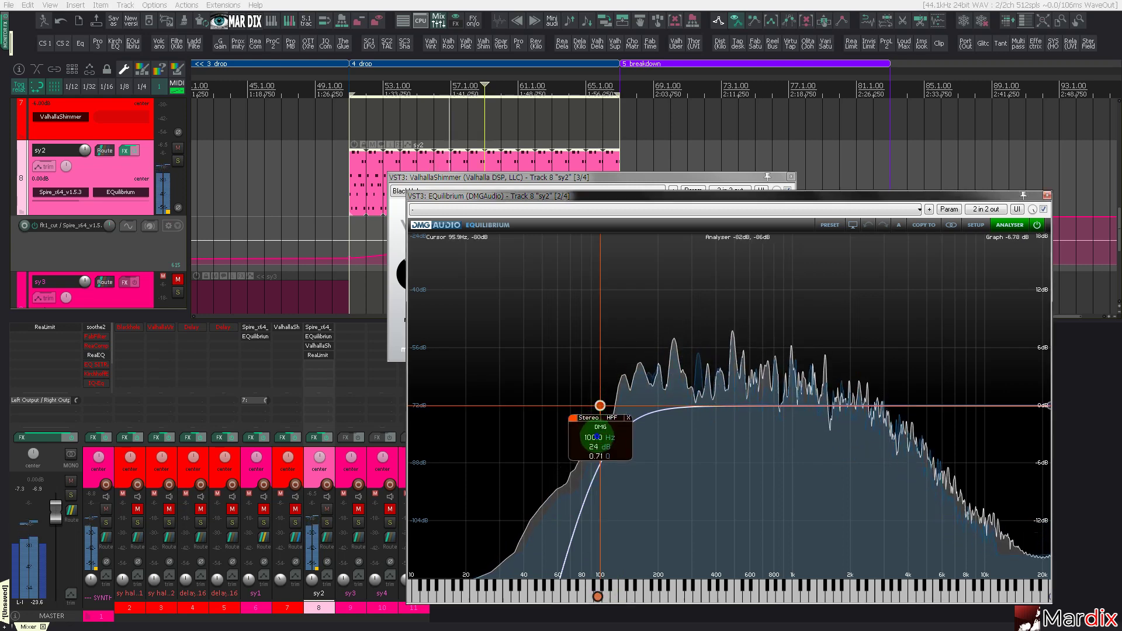
{"action": "mouse_move", "coordinate": [596, 437]}
{"action": "left_mouse_down"}
{"action": "mouse_move", "coordinate": [581, 421]}
{"action": "mouse_move", "coordinate": [579, 544]}
{"action": "mouse_move", "coordinate": [579, 427]}
{"action": "left_mouse_up"}
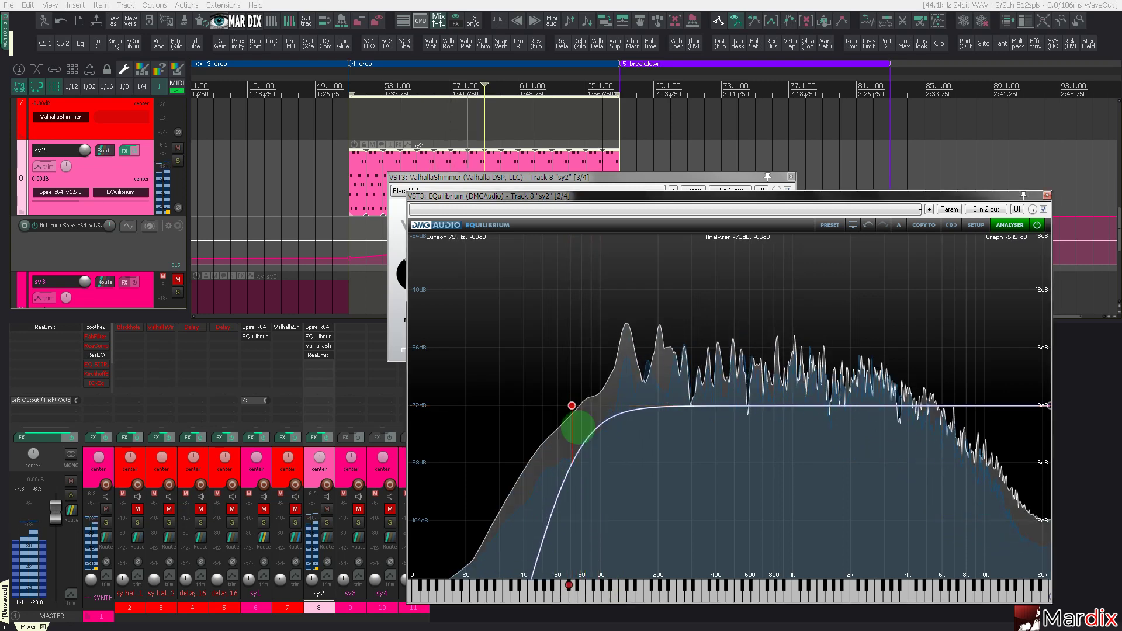
{"action": "left_click", "coordinate": [578, 429]}
{"action": "left_click", "coordinate": [576, 393]}
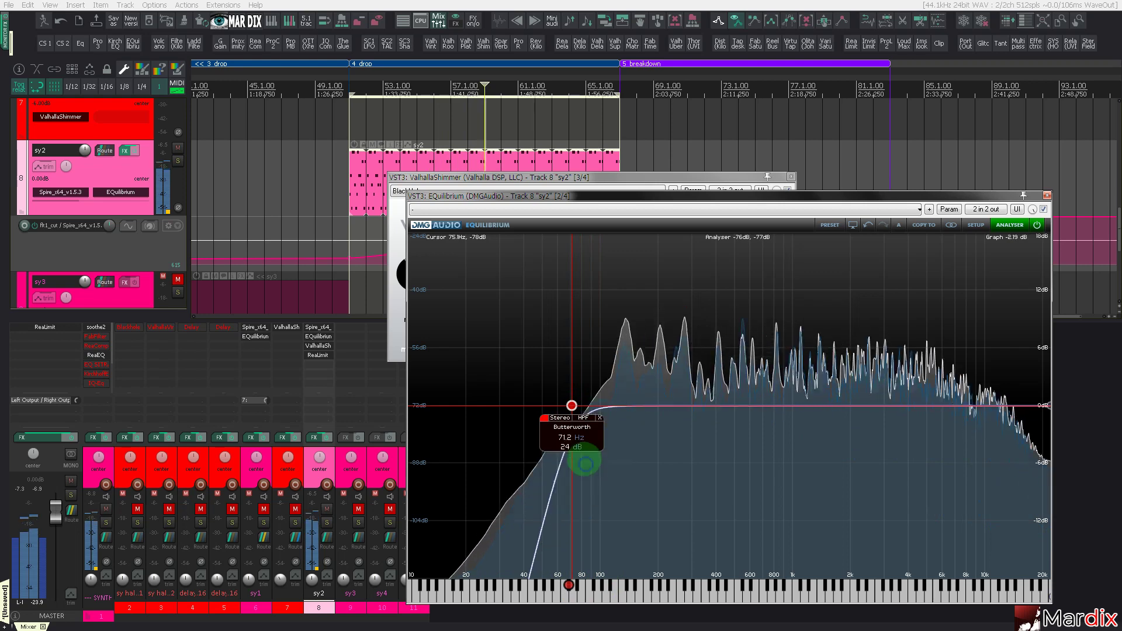
{"action": "left_click_drag", "start_coordinate": [575, 406], "coordinate": [580, 406]}
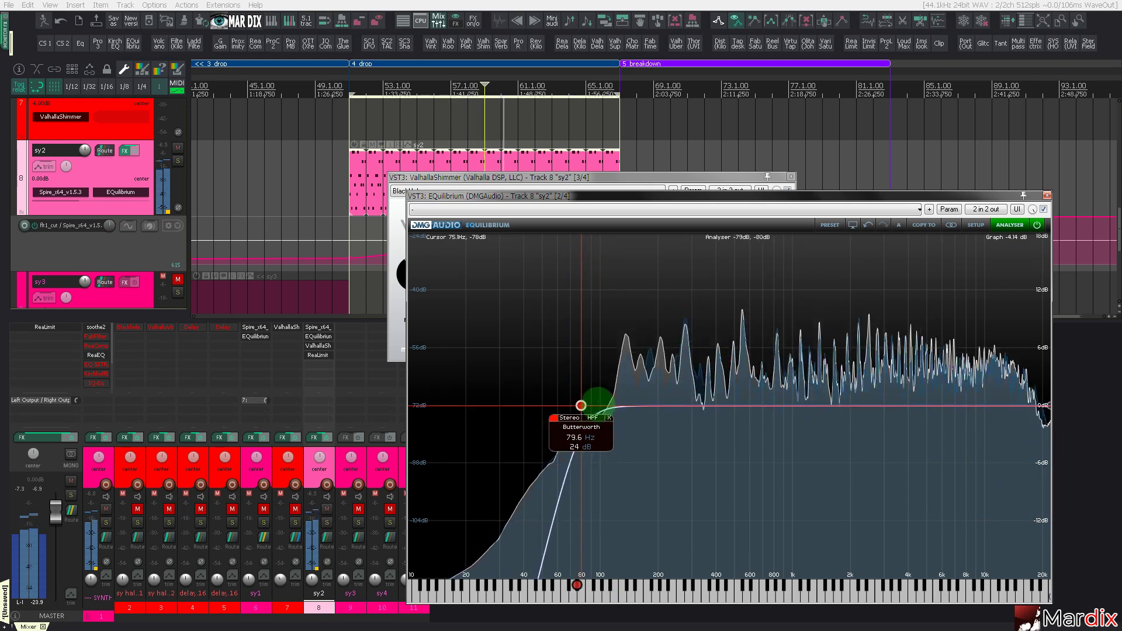
Add a 22000 Hz, 12 dB low-pass filter with a Q of 1.00 in sy2's EQuilibrium and close the open plugin windows.
{"action": "left_click", "coordinate": [1050, 405]}
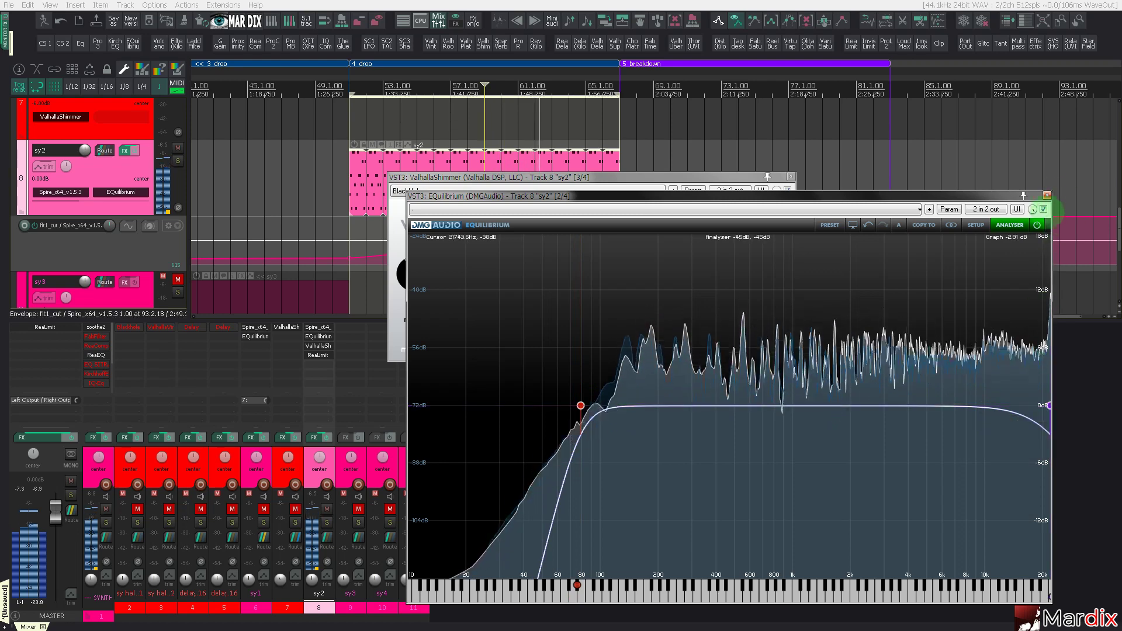
{"action": "mouse_move", "coordinate": [1050, 412]}
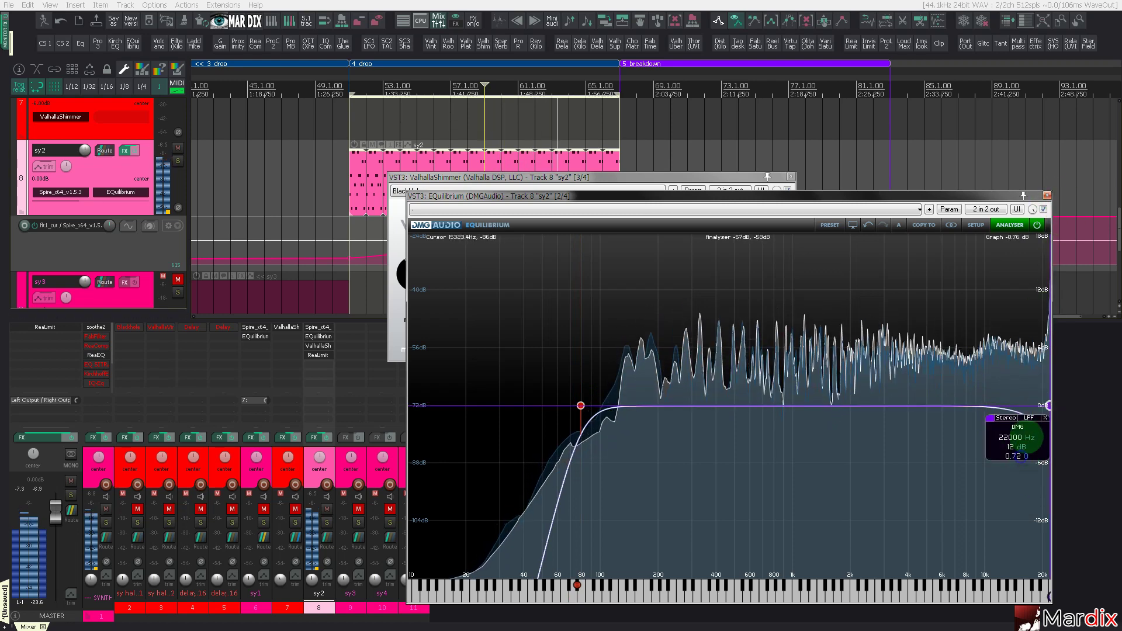
{"action": "left_click_drag", "start_coordinate": [1018, 455], "coordinate": [1017, 313]}
{"action": "scroll", "coordinate": [1048, 406], "scroll_direction": "up", "scroll_amount": 1}
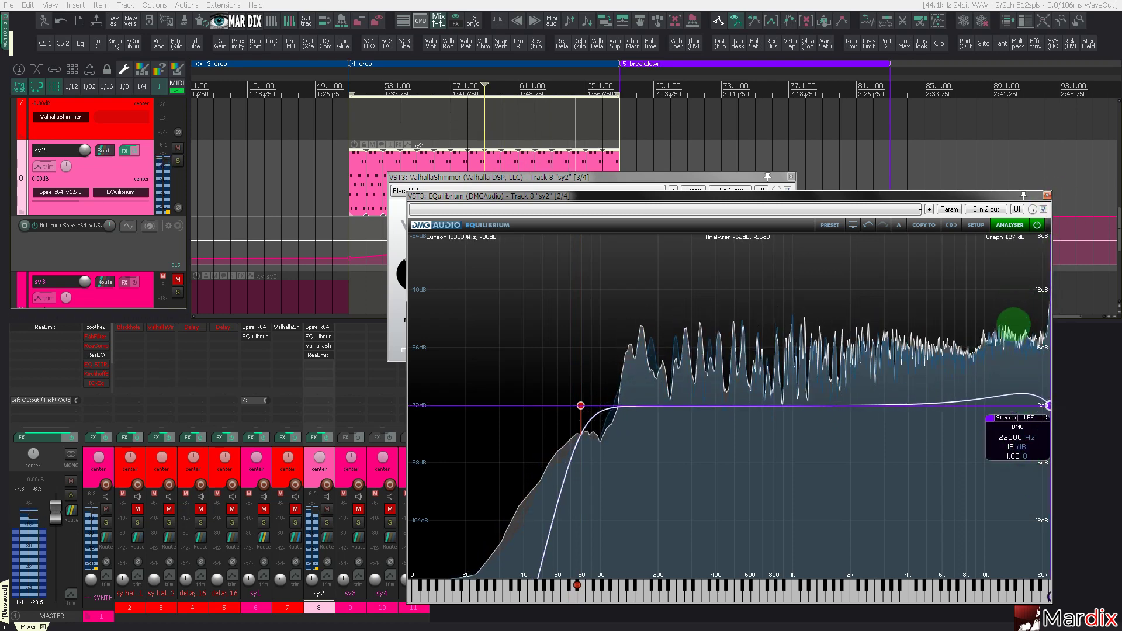
{"action": "left_click", "coordinate": [1047, 195]}
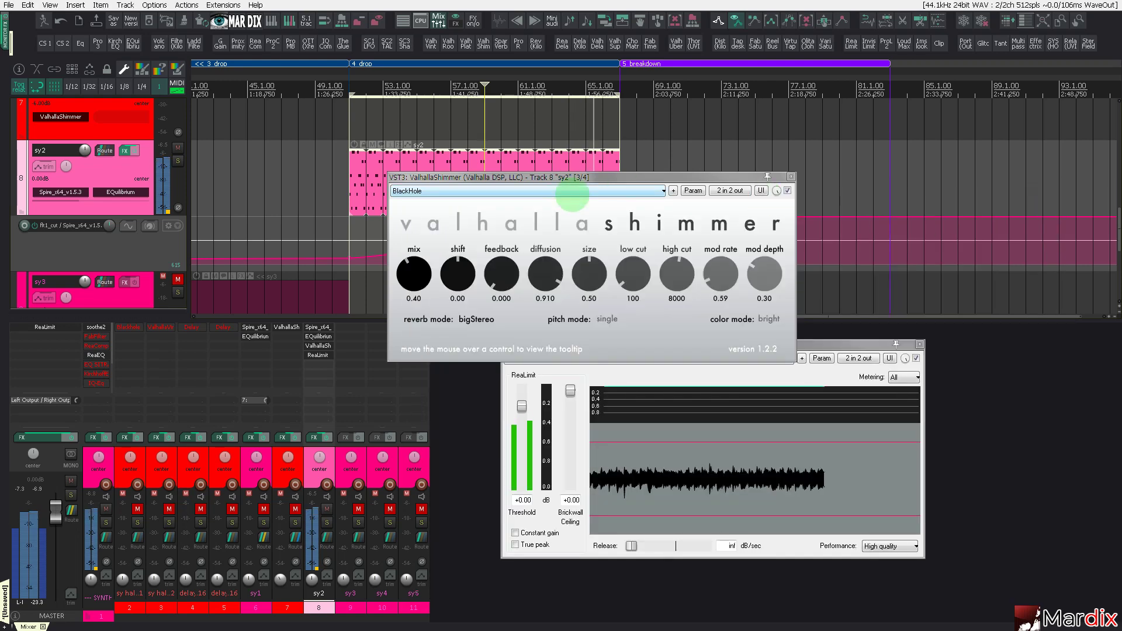
{"action": "left_click", "coordinate": [791, 176]}
{"action": "left_click", "coordinate": [920, 344]}
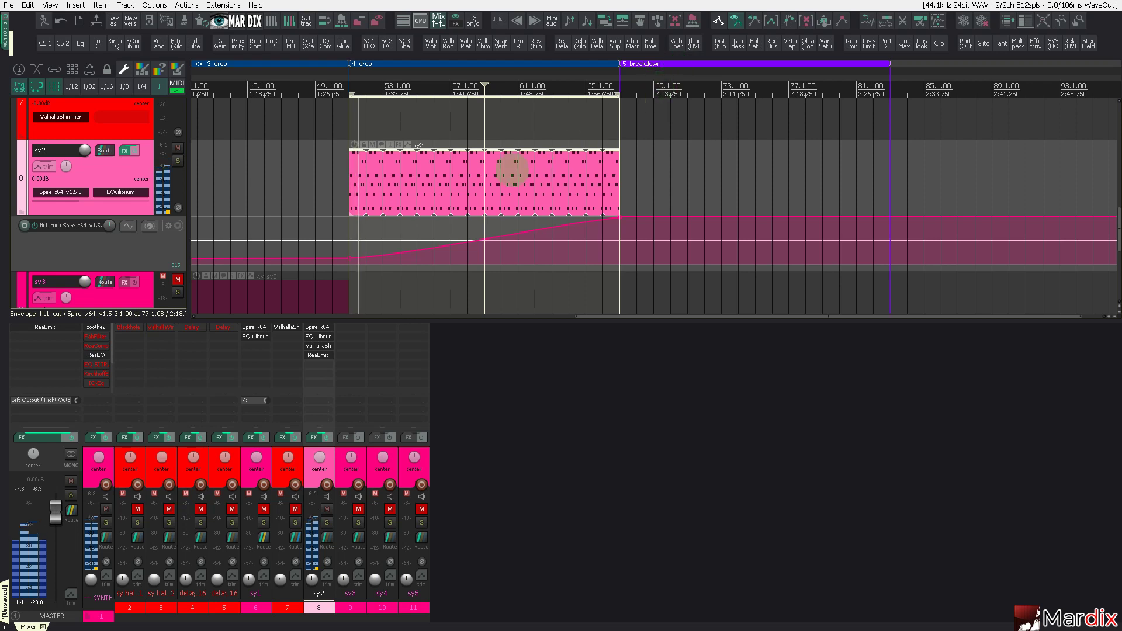
Copy the sy2 item into the 5 breakdown region and lower the filter 1 cutoff envelope from that region's start.
{"action": "scroll", "coordinate": [508, 171], "scroll_direction": "down", "scroll_amount": 10}
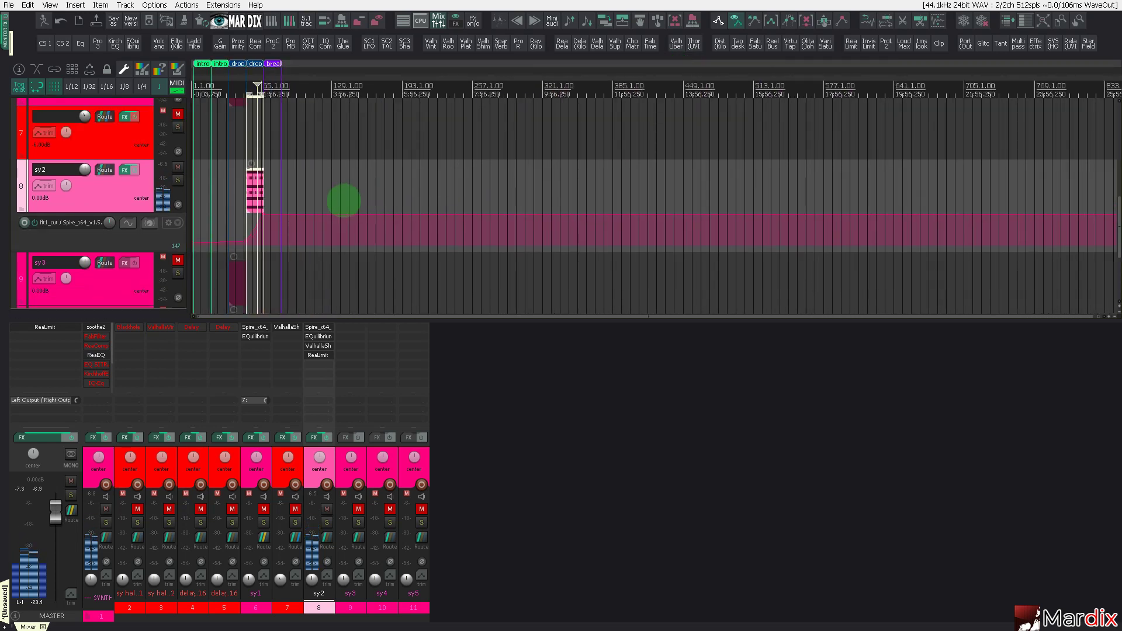
{"action": "scroll", "coordinate": [316, 196], "scroll_direction": "down", "scroll_amount": 2}
{"action": "scroll", "coordinate": [225, 186], "scroll_direction": "up", "scroll_amount": 3}
{"action": "scroll", "coordinate": [226, 186], "scroll_direction": "up", "scroll_amount": 7}
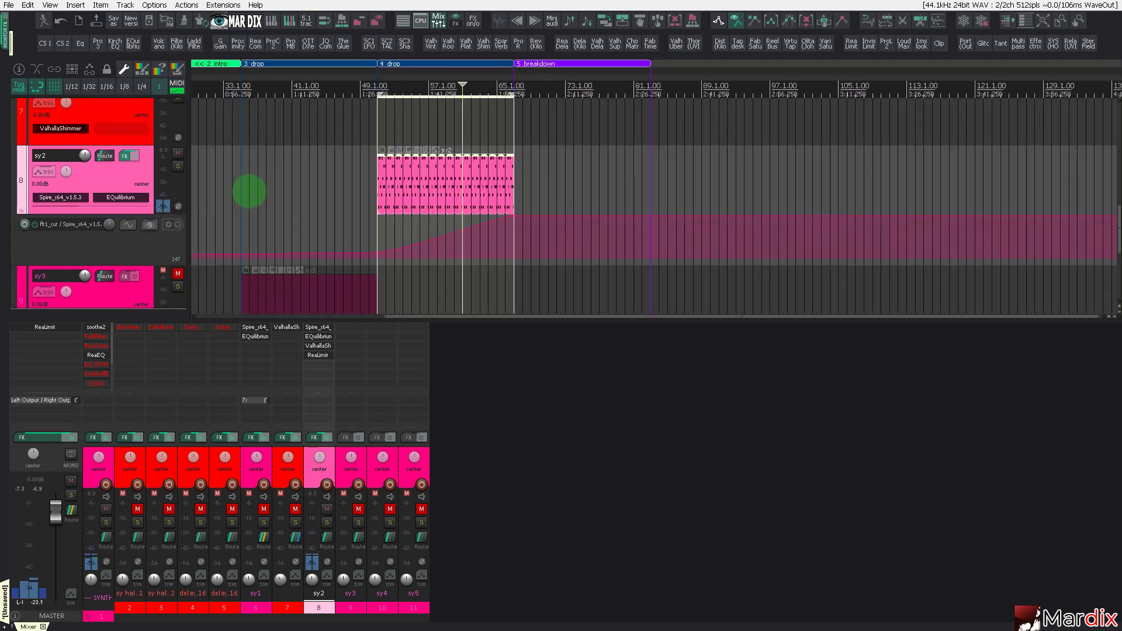
{"action": "scroll", "coordinate": [394, 176], "scroll_direction": "up", "scroll_amount": 2}
{"action": "left_click_drag", "start_coordinate": [401, 174], "coordinate": [598, 151]}
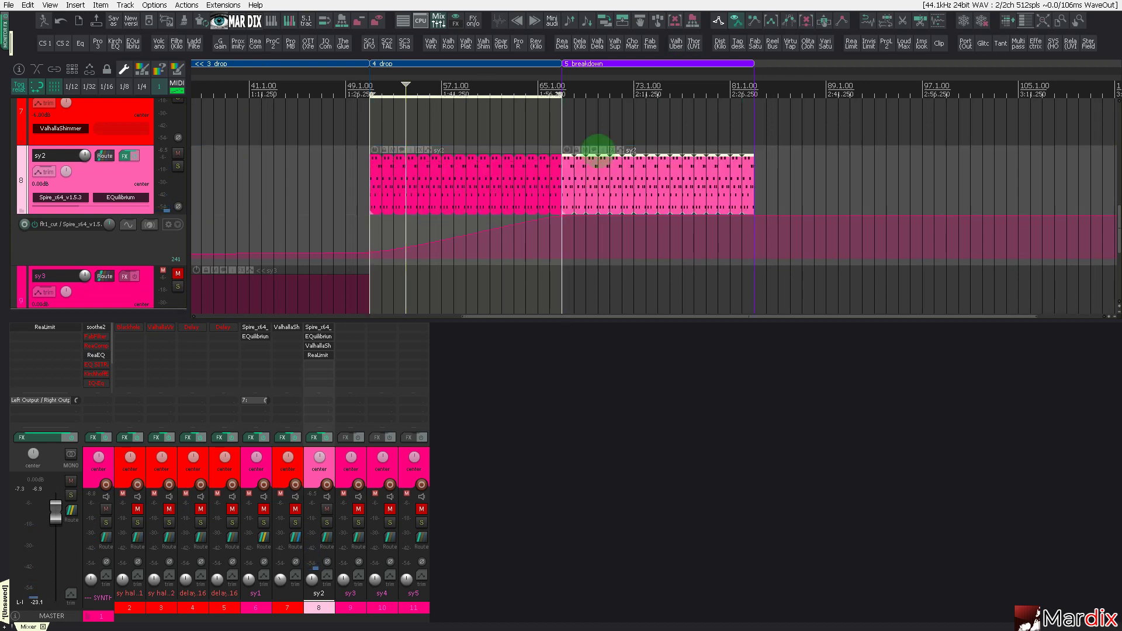
{"action": "left_click", "coordinate": [606, 64]}
{"action": "left_click_drag", "start_coordinate": [585, 218], "coordinate": [563, 252]}
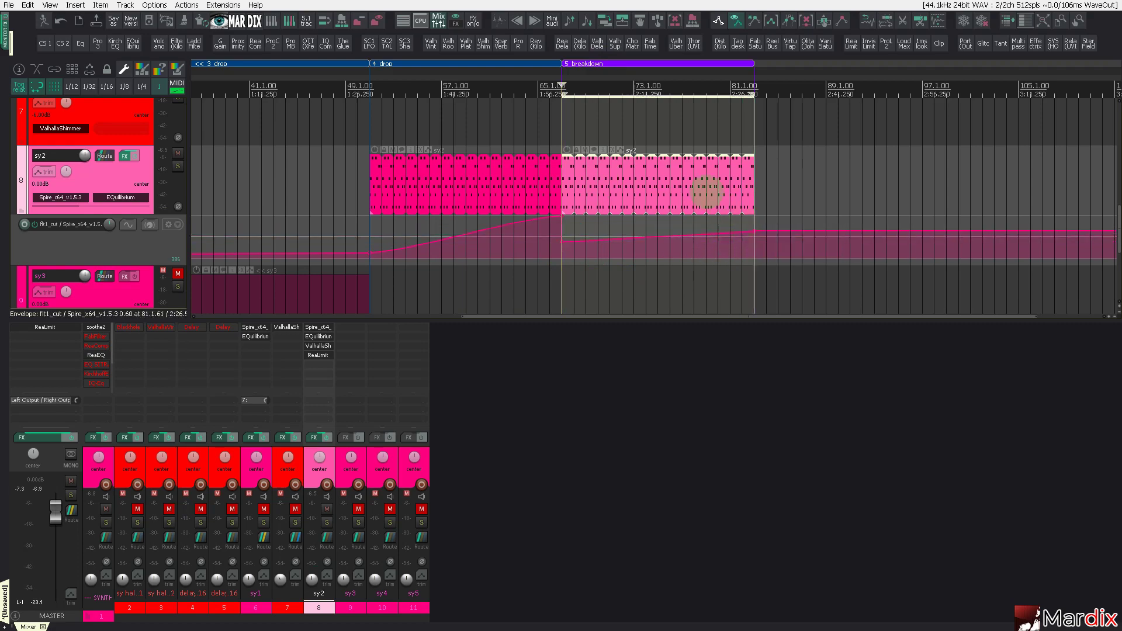
Open the copied breakdown item in the MIDI editor and delete every note except the E2 at the start of the bar.
{"action": "double_click", "coordinate": [702, 188]}
{"action": "scroll", "coordinate": [299, 219], "scroll_direction": "down", "scroll_amount": 1}
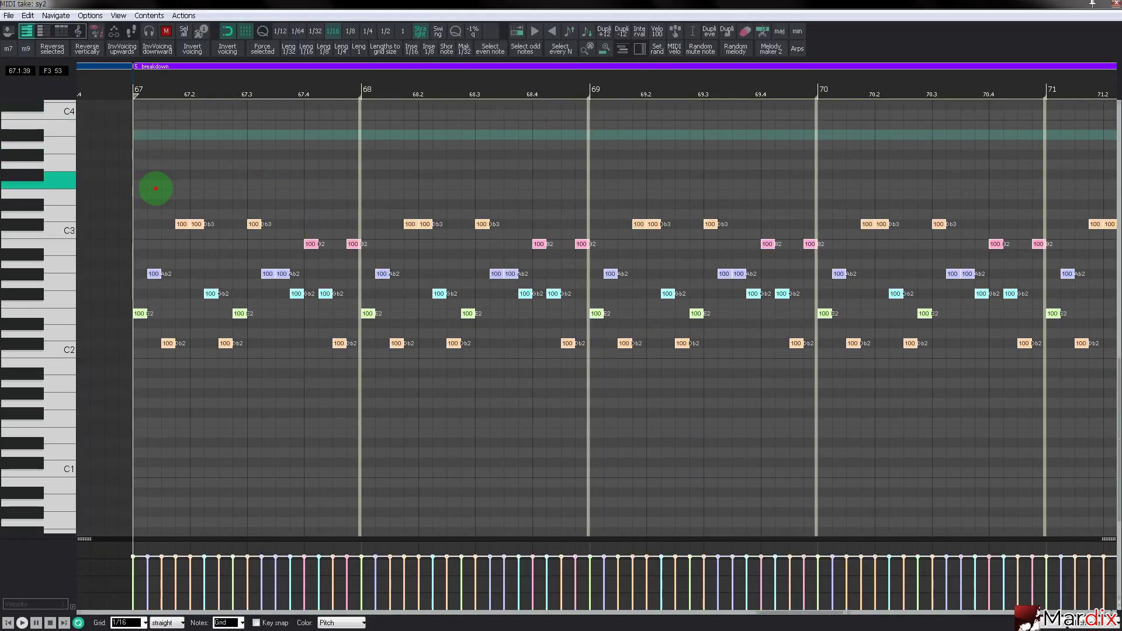
{"action": "left_click_drag", "start_coordinate": [155, 188], "coordinate": [348, 372]}
{"action": "key", "text": "Delete"}
{"action": "scroll", "coordinate": [108, 305], "scroll_direction": "up", "scroll_amount": 3}
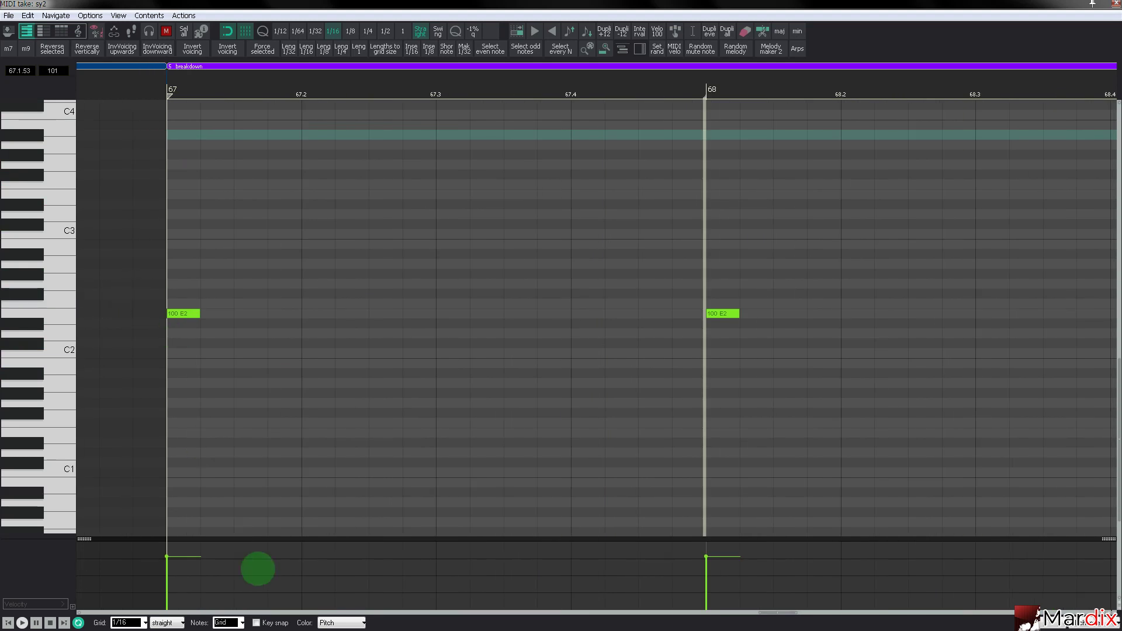
Enable key snap to A natural minor and move the remaining sixteenth note down to A1.
{"action": "left_click", "coordinate": [275, 623]}
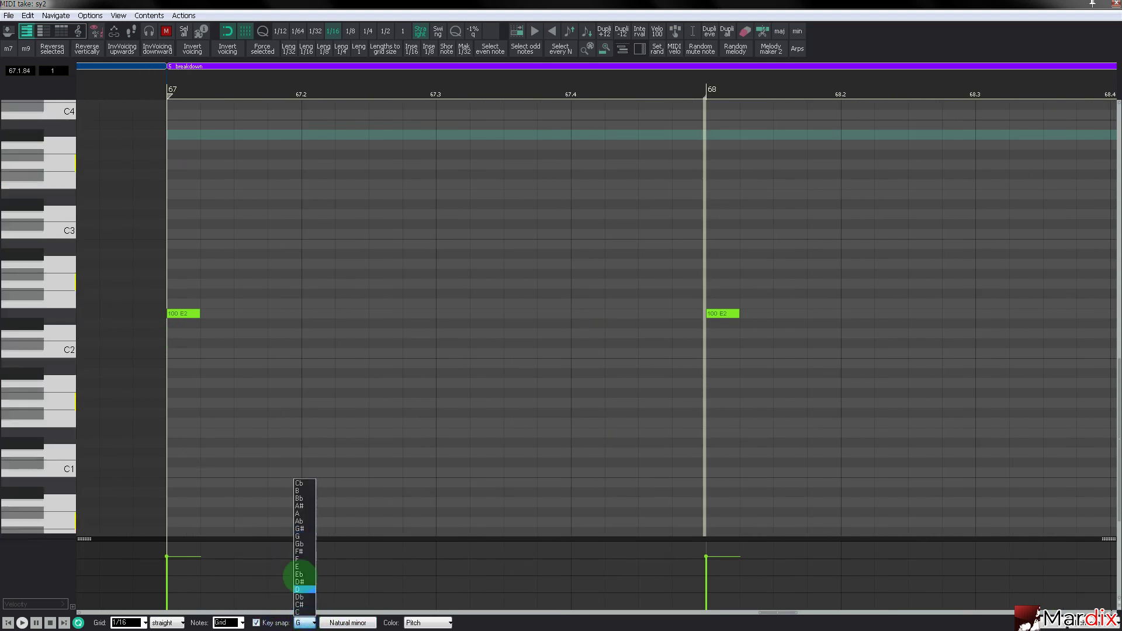
{"action": "left_click", "coordinate": [300, 514]}
{"action": "scroll", "coordinate": [144, 328], "scroll_direction": "up", "scroll_amount": 2}
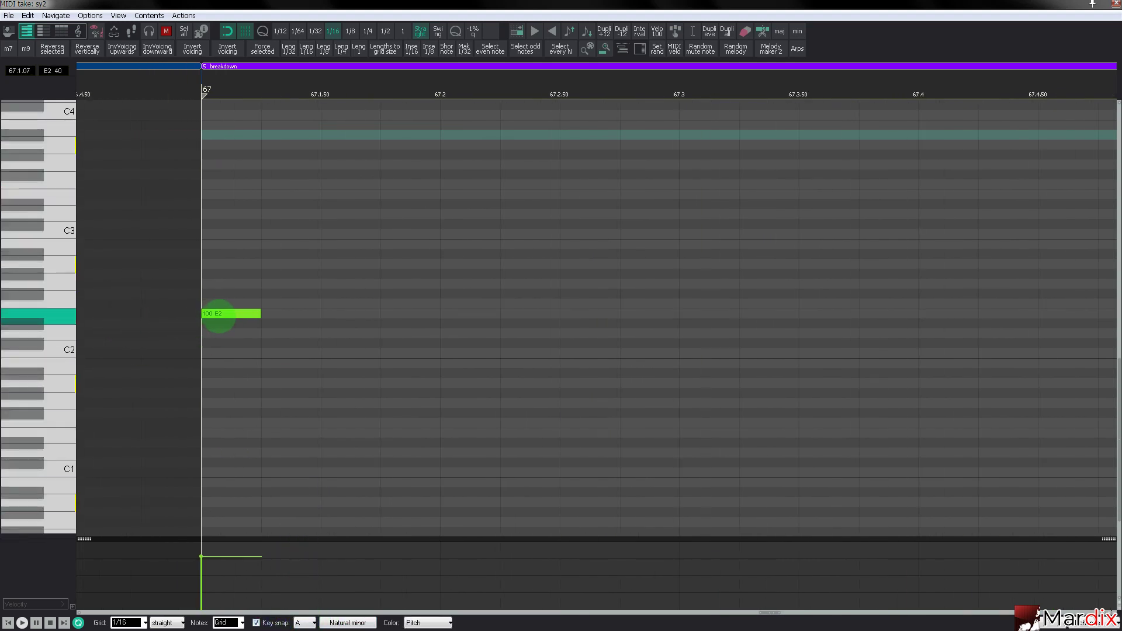
{"action": "left_click_drag", "start_coordinate": [218, 316], "coordinate": [226, 397]}
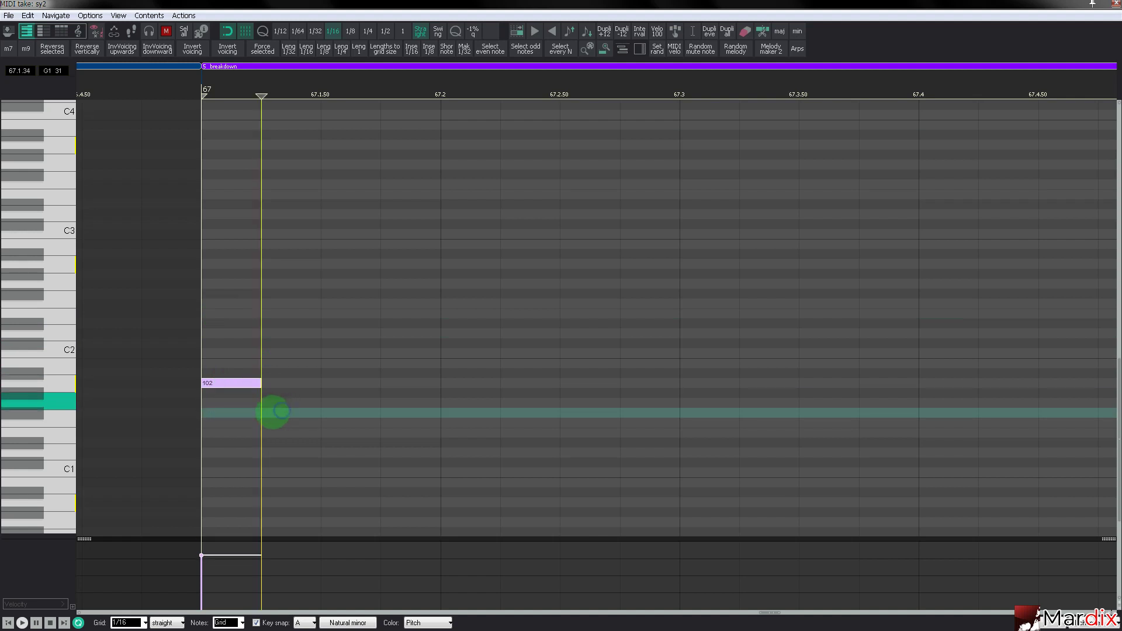
Add sixteenth notes E3 and F3 directly after the opening A1, and select all three notes.
{"action": "scroll", "coordinate": [273, 409], "scroll_direction": "down", "scroll_amount": 1}
{"action": "left_click", "coordinate": [282, 383]}
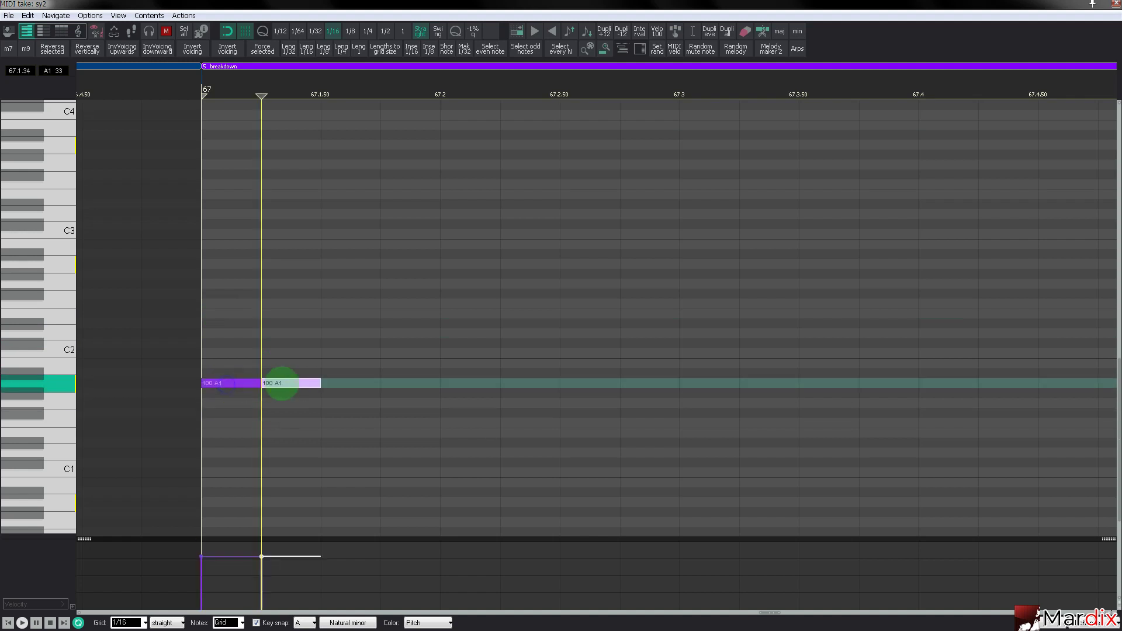
{"action": "left_click_drag", "start_coordinate": [280, 384], "coordinate": [278, 208]}
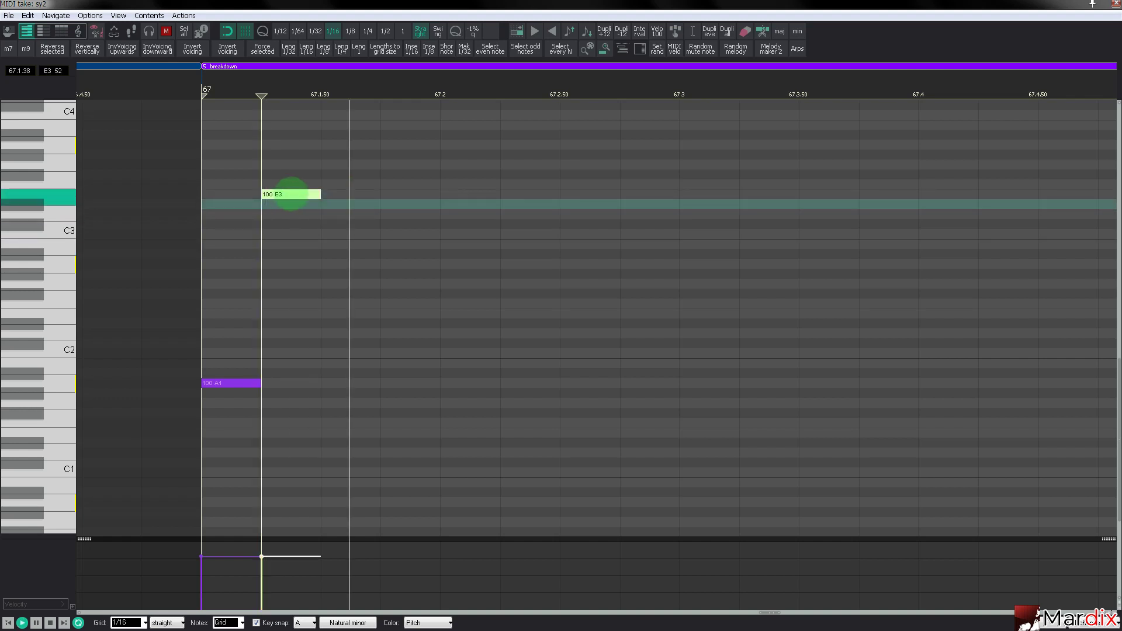
{"action": "left_click", "coordinate": [332, 184]}
{"action": "key", "text": "space"}
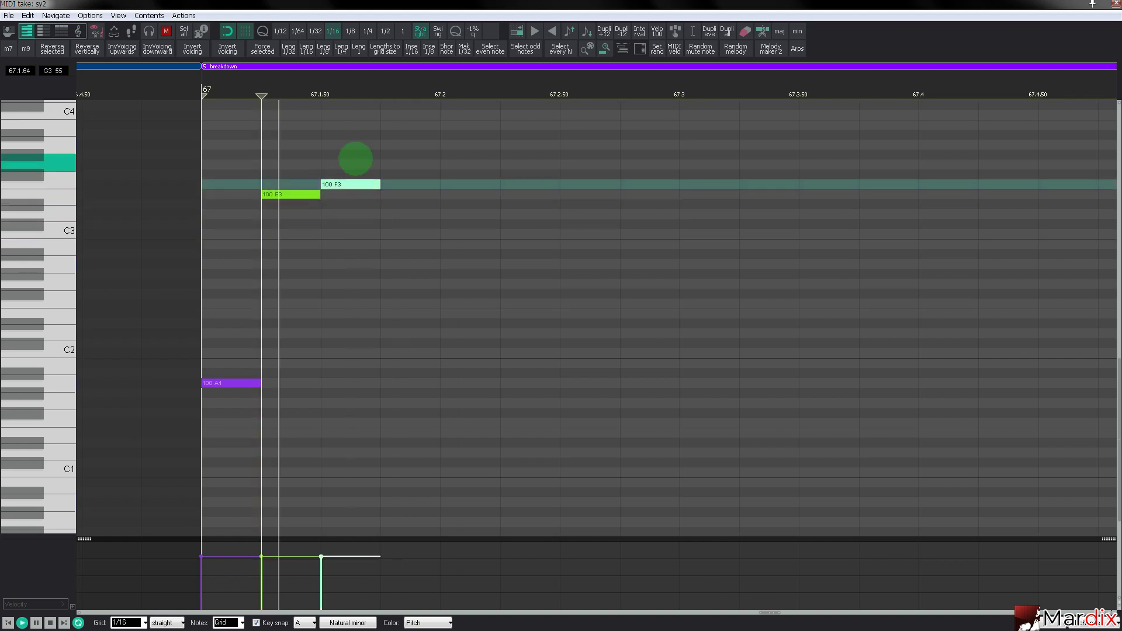
{"action": "left_click_drag", "start_coordinate": [370, 150], "coordinate": [217, 387]}
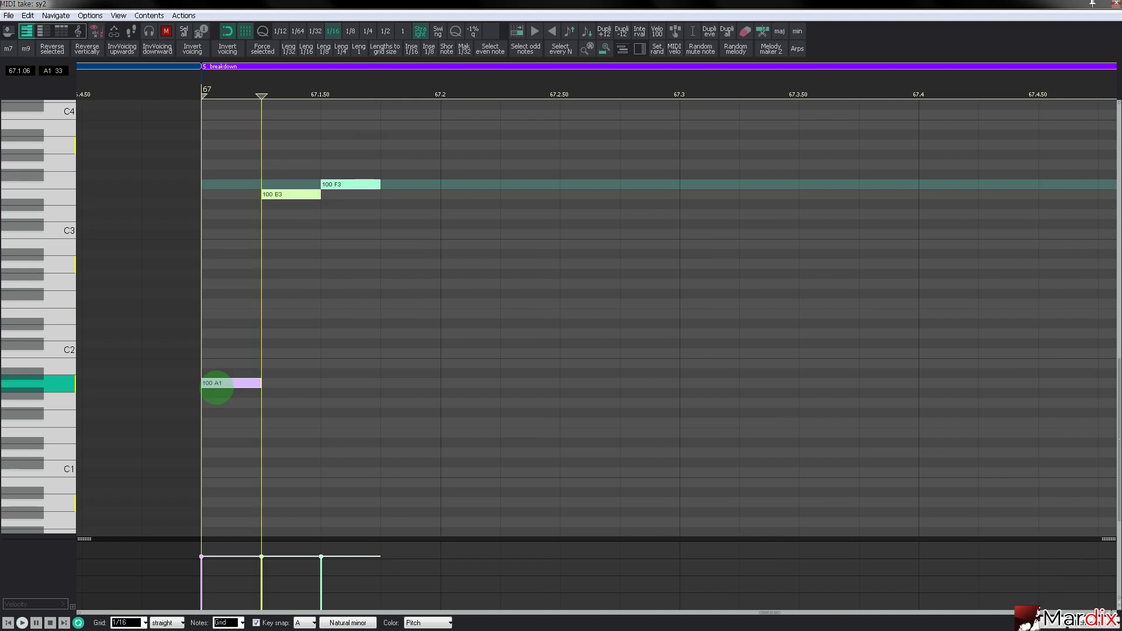
{"action": "scroll", "coordinate": [286, 350], "scroll_direction": "down", "scroll_amount": 3}
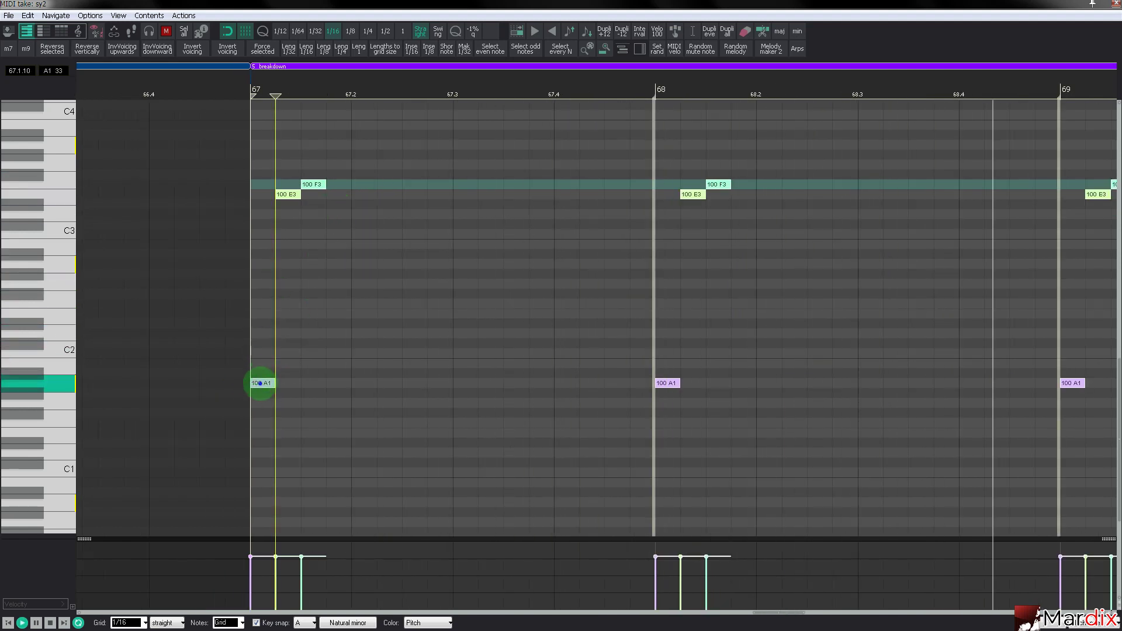
Repeat the A1, E3, F3 sixteenth-note group through the bar until it plays five times in a row.
{"action": "left_click_drag", "start_coordinate": [262, 383], "coordinate": [328, 383]}
{"action": "left_click_drag", "start_coordinate": [431, 162], "coordinate": [416, 390]}
{"action": "left_click", "coordinate": [464, 194]}
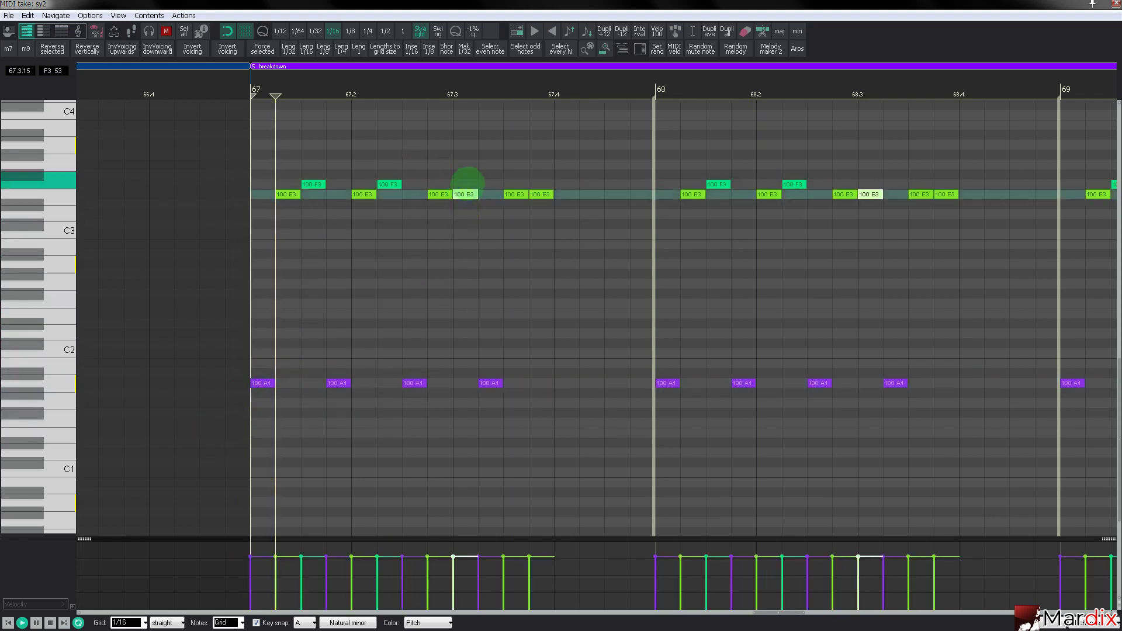
{"action": "left_click_drag", "start_coordinate": [469, 193], "coordinate": [467, 184]}
{"action": "left_click_drag", "start_coordinate": [543, 194], "coordinate": [565, 383]}
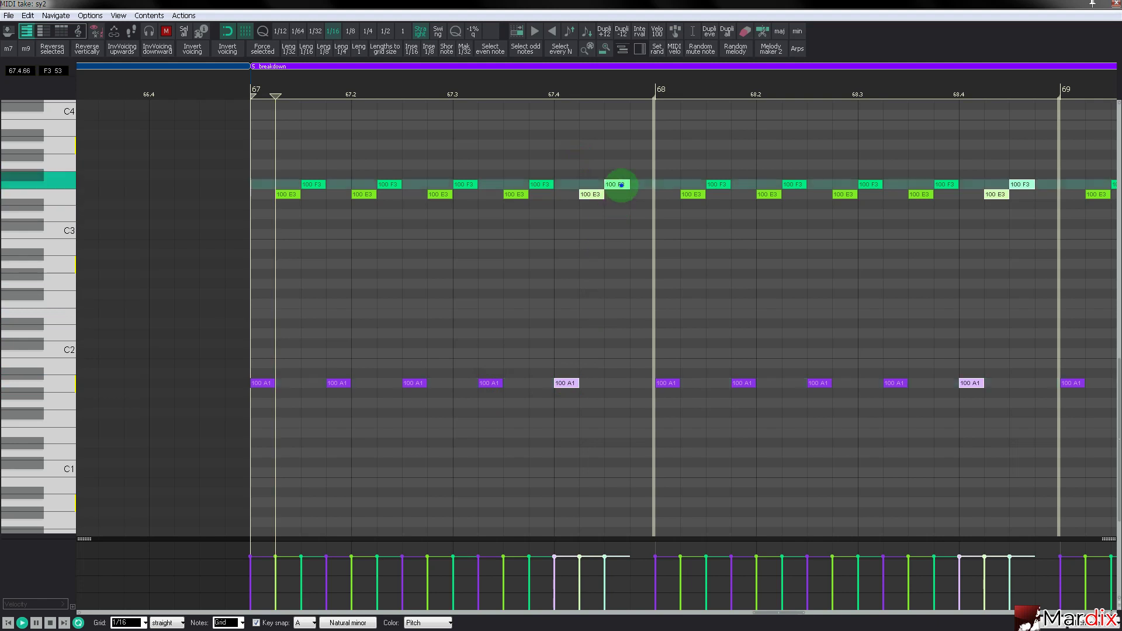
Add a final sixteenth note at the end of the bar, raise it to A3, and close the MIDI editor.
{"action": "left_click", "coordinate": [641, 165]}
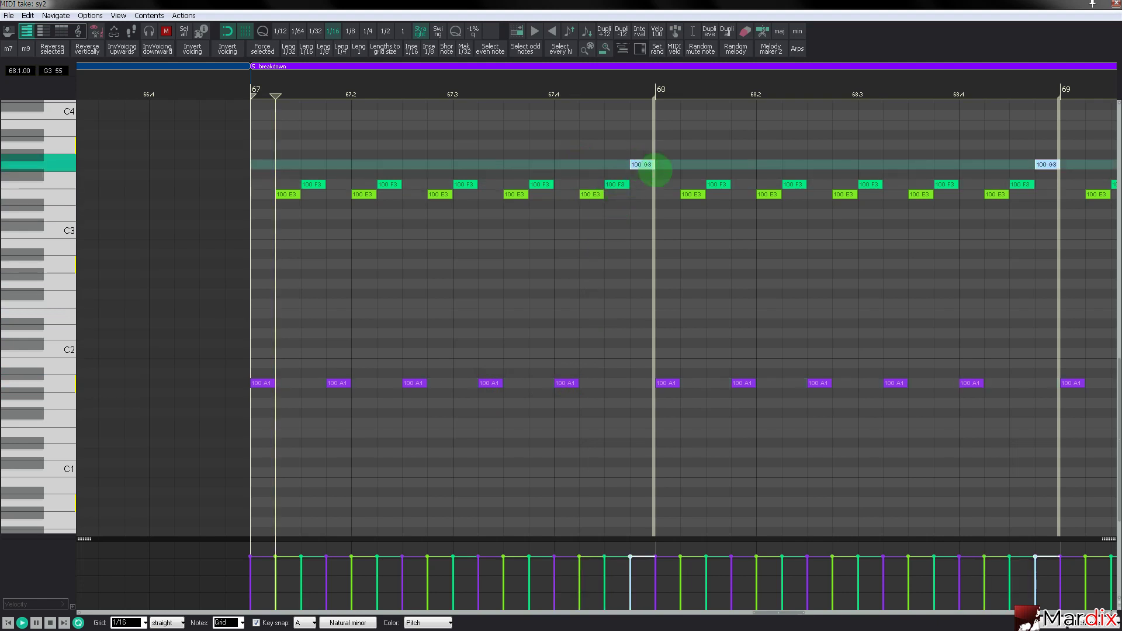
{"action": "left_click_drag", "start_coordinate": [642, 165], "coordinate": [643, 144]}
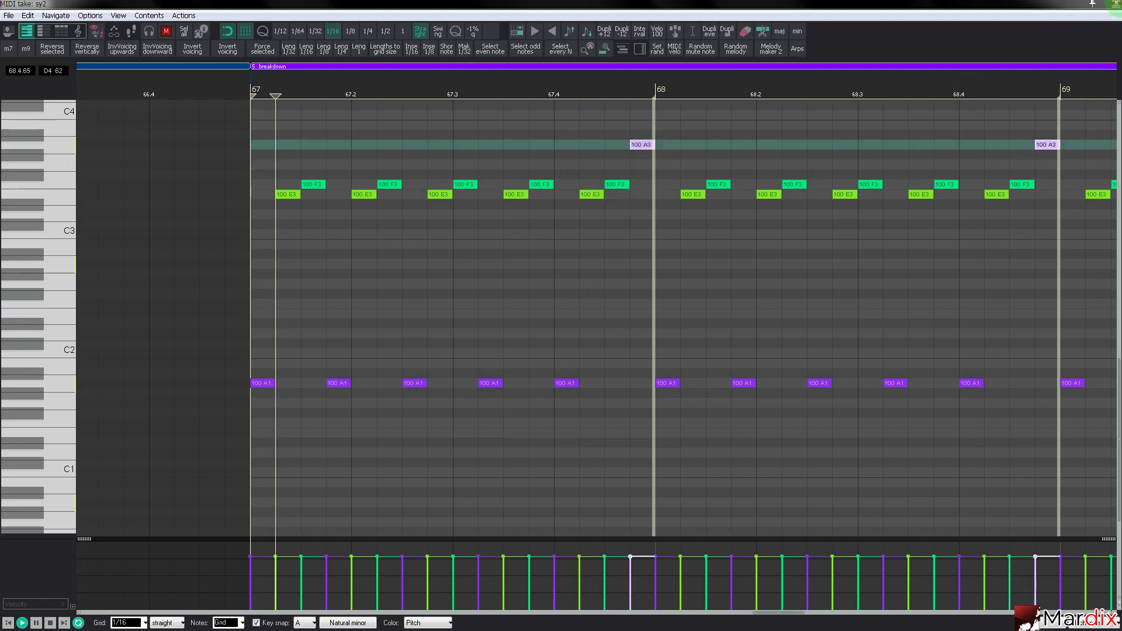
{"action": "left_click", "coordinate": [1115, 4]}
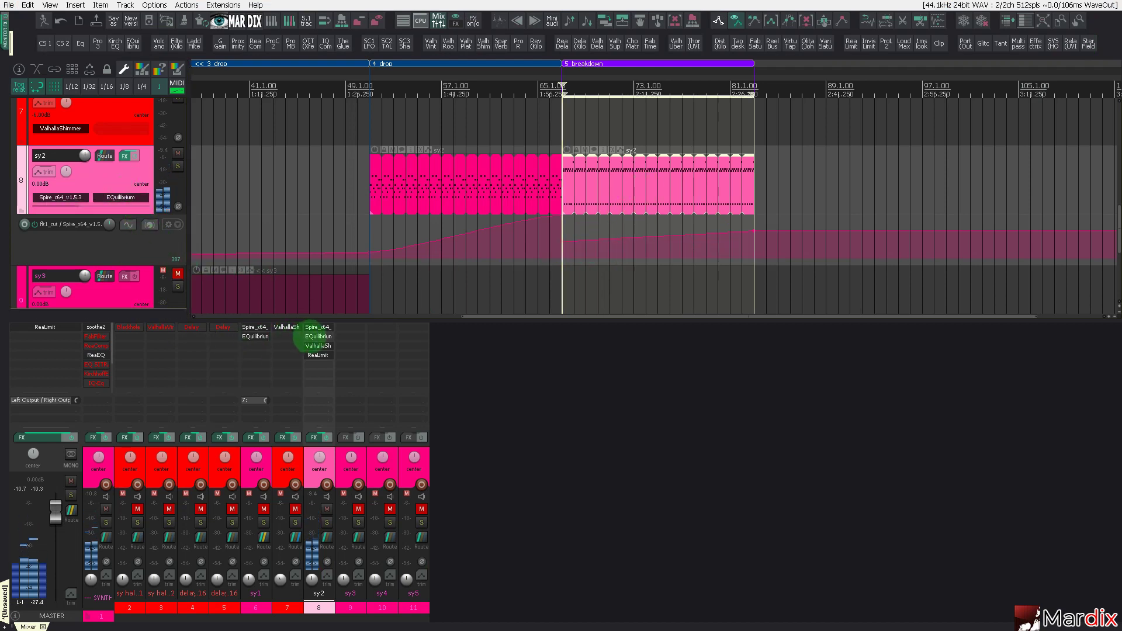
Set the mix of the ValhallaShimmer reverb on the sy2 track to 0.21.
{"action": "left_click", "coordinate": [316, 347]}
{"action": "left_click_drag", "start_coordinate": [413, 275], "coordinate": [414, 293]}
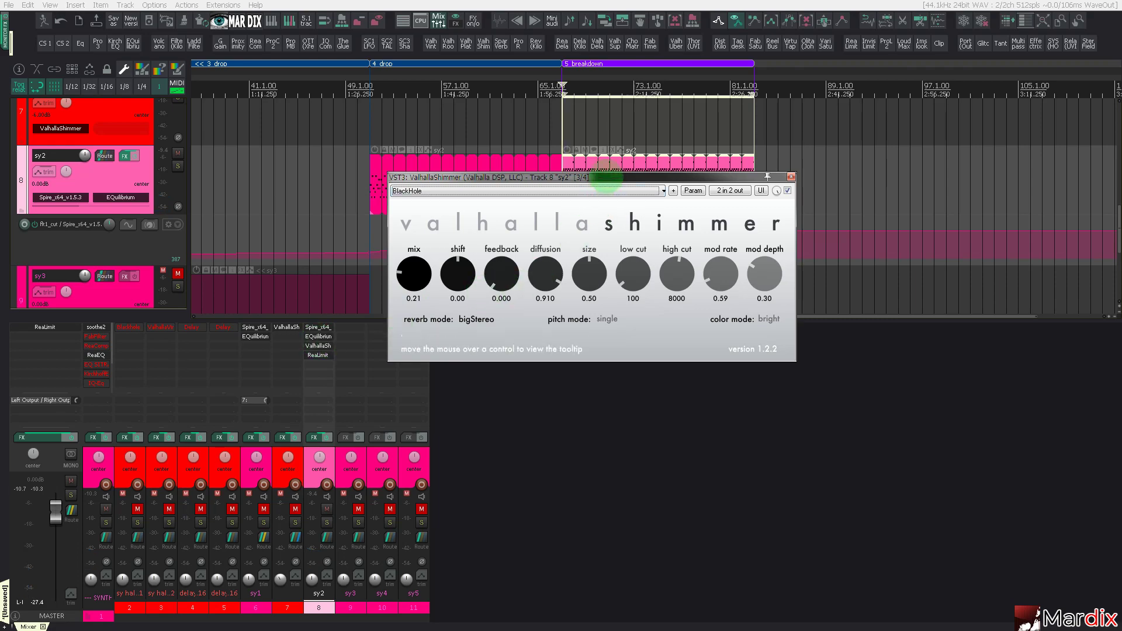
{"action": "key", "text": "Escape"}
Reopen the sy2 breakdown item in the MIDI editor and extend its repeating pattern to two bars.
{"action": "double_click", "coordinate": [604, 163]}
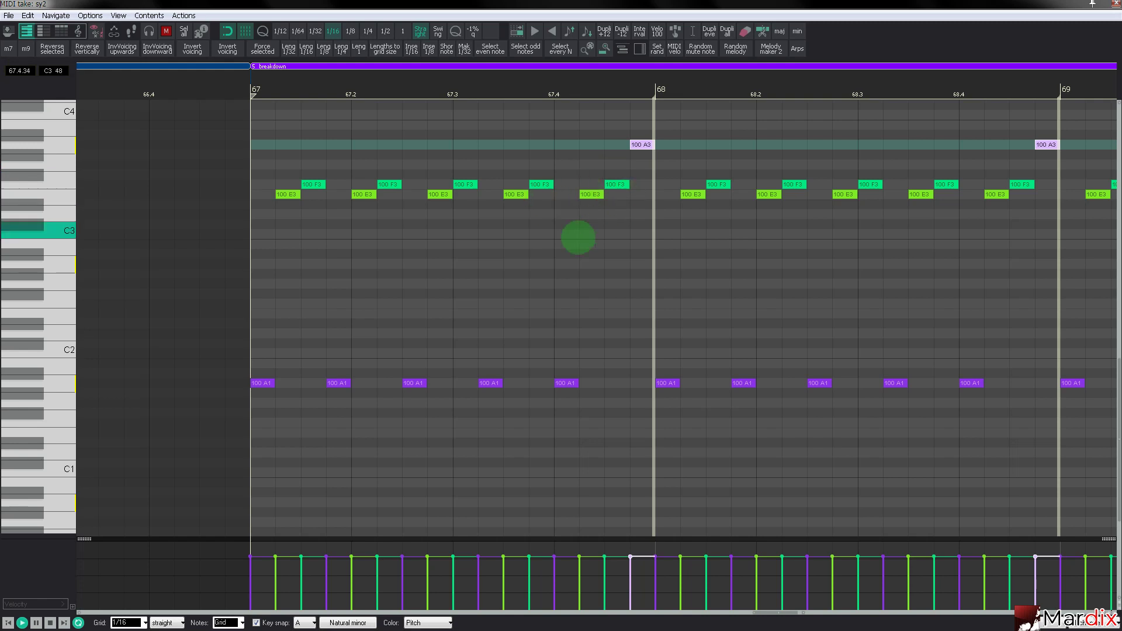
{"action": "scroll", "coordinate": [576, 238], "scroll_direction": "down", "scroll_amount": 5}
{"action": "left_click_drag", "start_coordinate": [443, 83], "coordinate": [369, 83]}
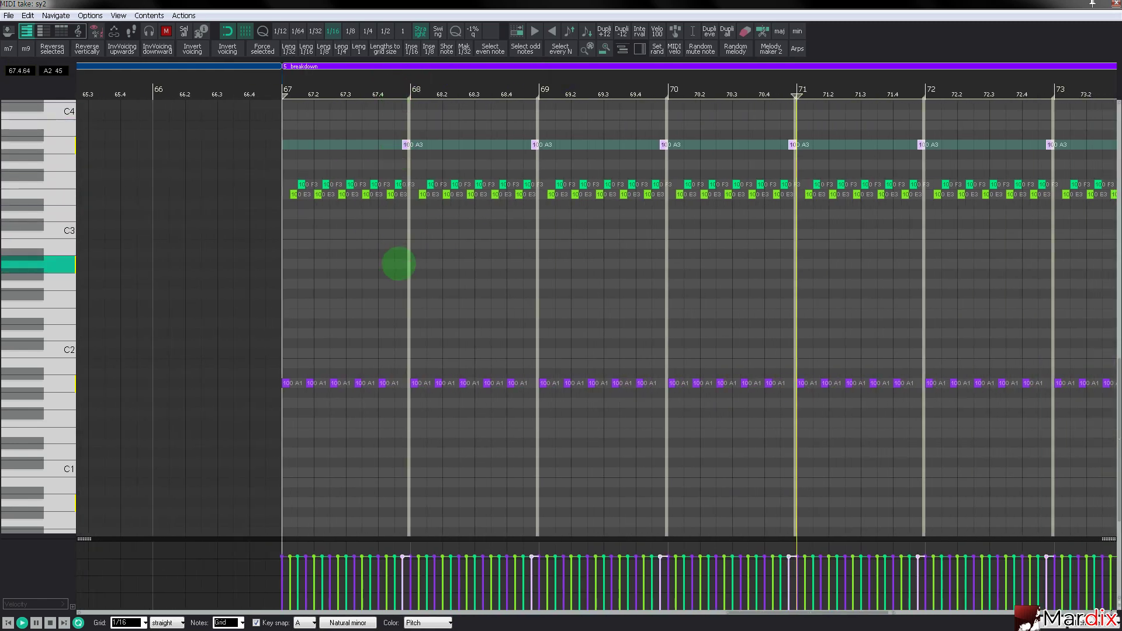
{"action": "scroll", "coordinate": [306, 83], "scroll_direction": "right", "scroll_amount": 3}
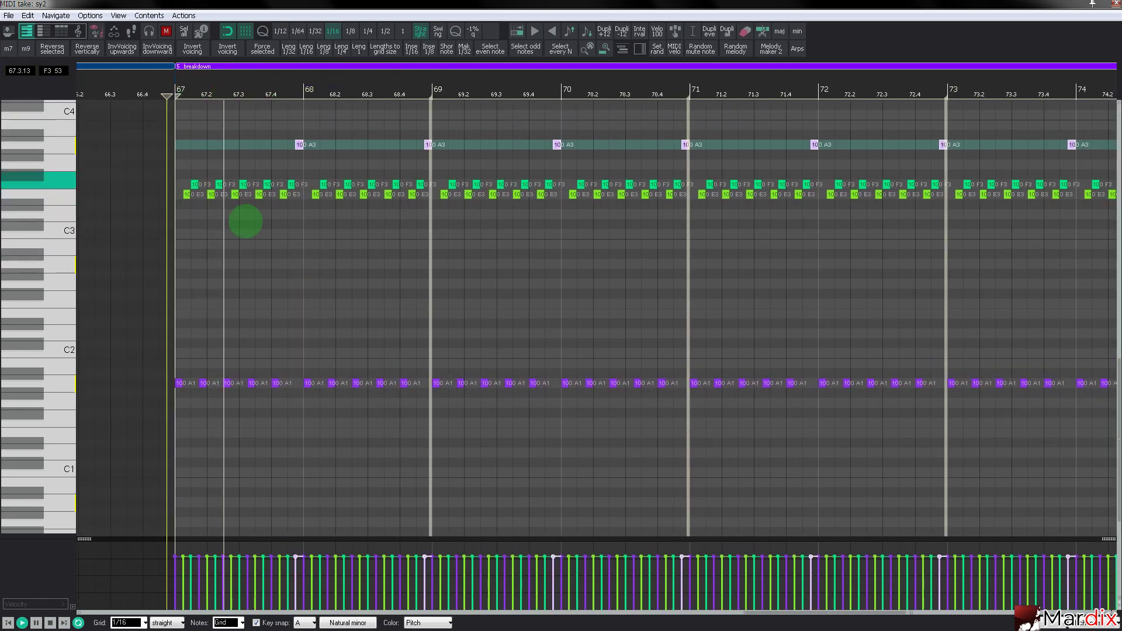
{"action": "scroll", "coordinate": [266, 287], "scroll_direction": "up", "scroll_amount": 1}
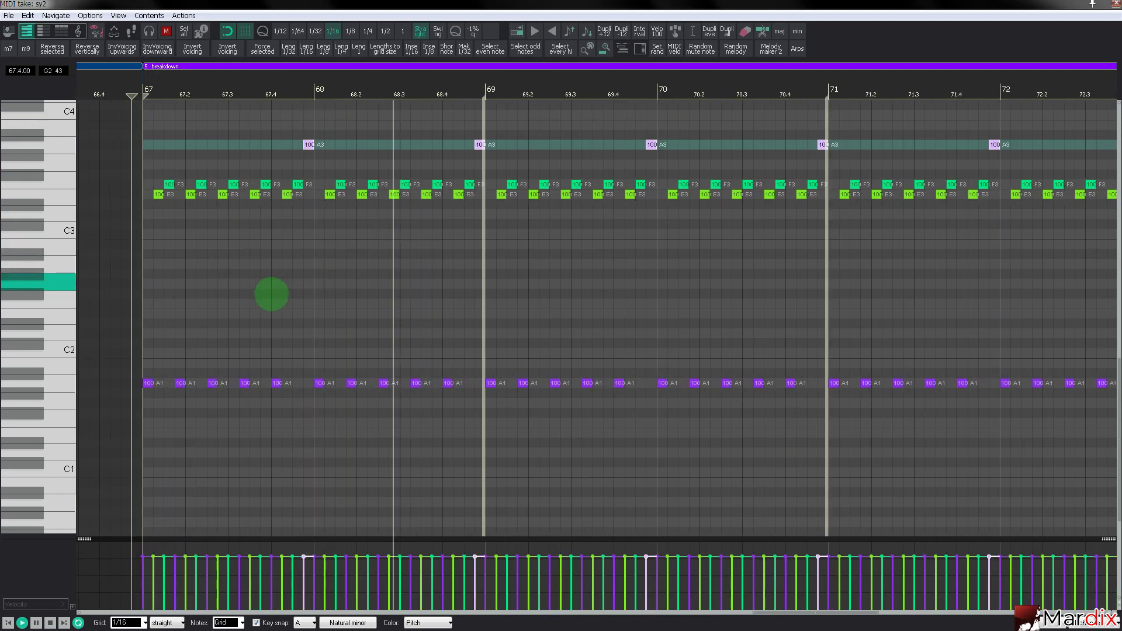
Extend the repeating pattern to four bars and lower the A1 bass notes in bars 69 and 70 to F1.
{"action": "left_click_drag", "start_coordinate": [489, 376], "coordinate": [803, 431]}
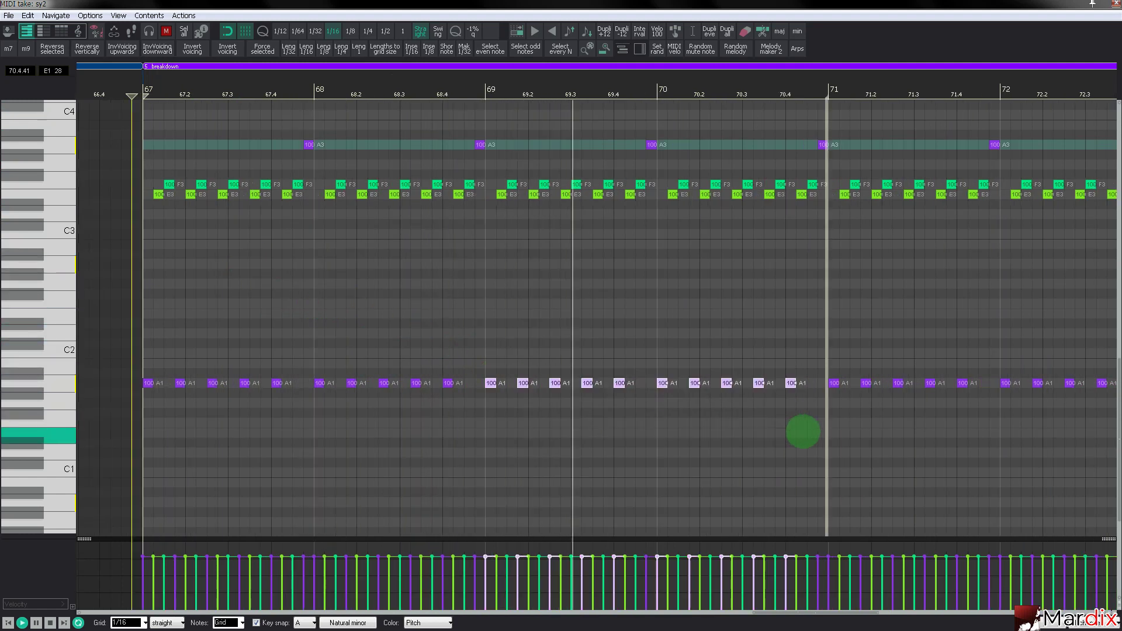
{"action": "key", "text": "Down"}
{"action": "key", "text": "Down"}
{"action": "key", "text": "Down"}
{"action": "key", "text": "Down"}
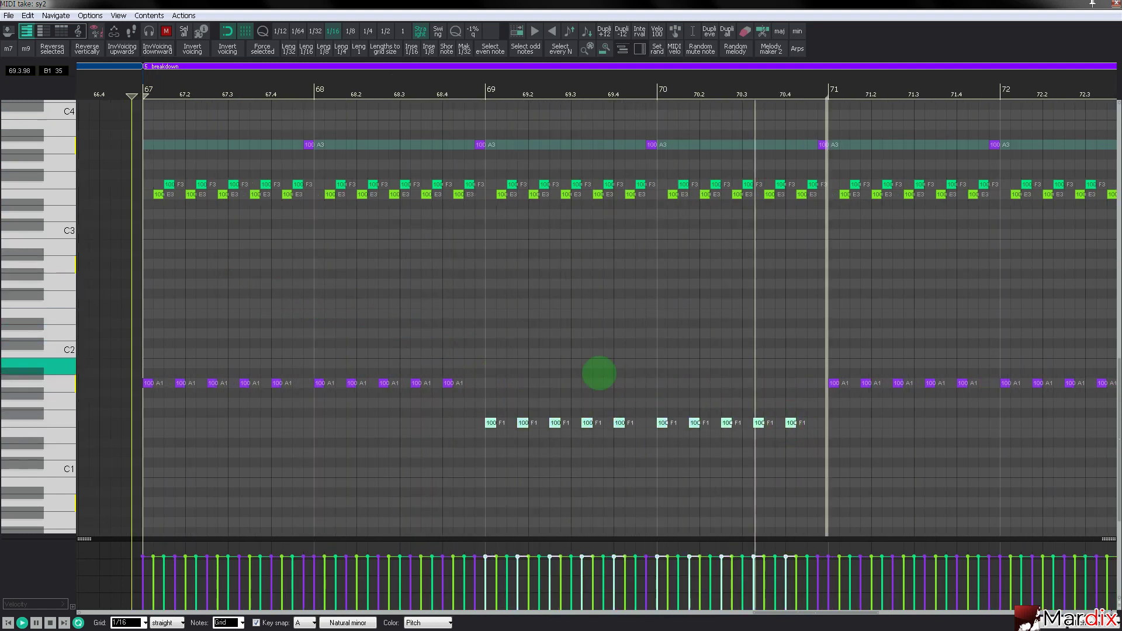
Lower the A1 bass notes in bars 67 and 68 to D1.
{"action": "left_click_drag", "start_coordinate": [477, 359], "coordinate": [120, 403]}
{"action": "key", "text": "Down"}
{"action": "key", "text": "Down"}
{"action": "key", "text": "Down"}
{"action": "key", "text": "Down"}
{"action": "key", "text": "Down"}
{"action": "key", "text": "Down"}
{"action": "key", "text": "Down"}
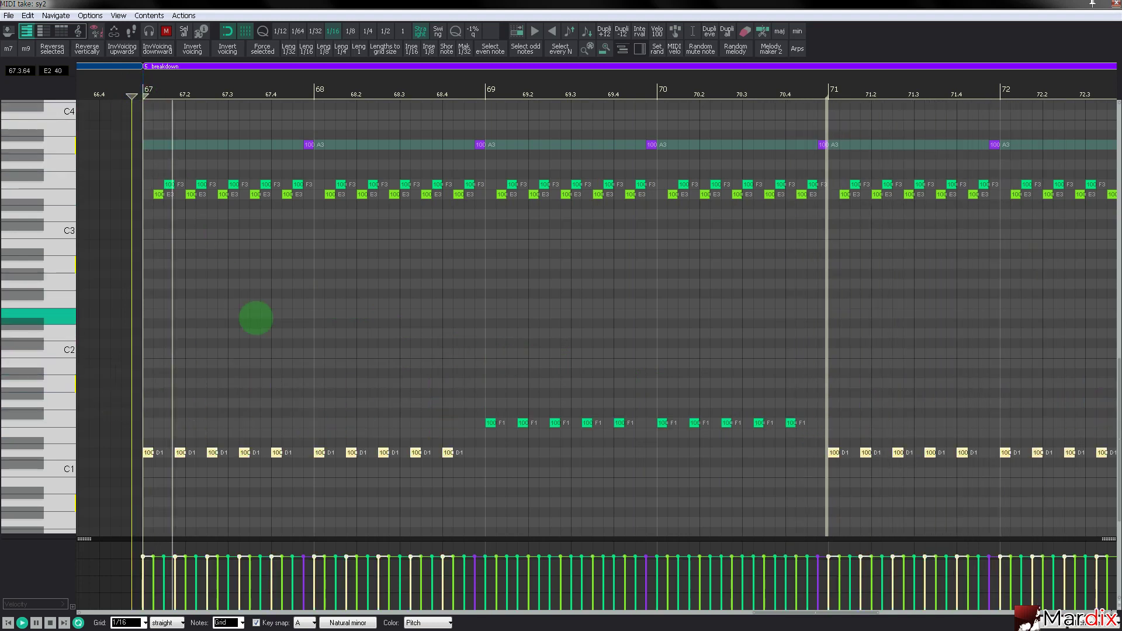
Extend the repeating pattern to eight bars and raise the bass notes in bars 71 to 74 to A1.
{"action": "left_click_drag", "start_coordinate": [429, 384], "coordinate": [804, 456]}
{"action": "scroll", "coordinate": [572, 368], "scroll_direction": "down", "scroll_amount": 3}
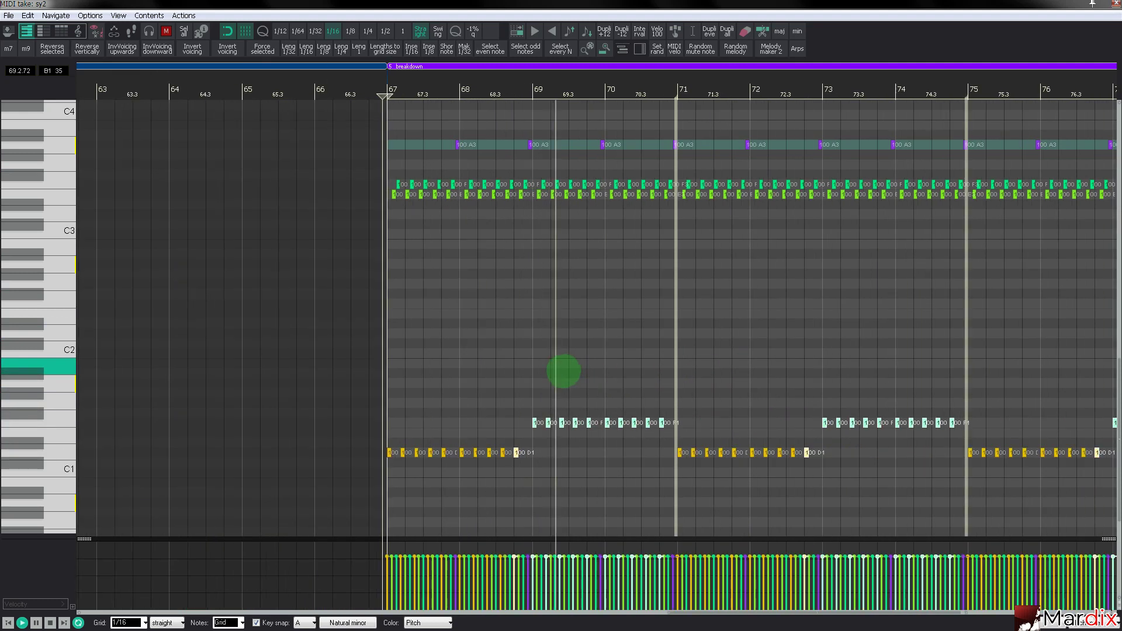
{"action": "scroll", "coordinate": [563, 366], "scroll_direction": "up", "scroll_amount": 1}
{"action": "left_click_drag", "start_coordinate": [576, 81], "coordinate": [425, 101]}
{"action": "left_click_drag", "start_coordinate": [555, 415], "coordinate": [917, 407]}
{"action": "key", "text": "Up"}
{"action": "key", "text": "Up"}
{"action": "key", "text": "Up"}
{"action": "key", "text": "Up"}
{"action": "key", "text": "Up"}
{"action": "key", "text": "Up"}
{"action": "key", "text": "Up"}
{"action": "key", "text": "Up"}
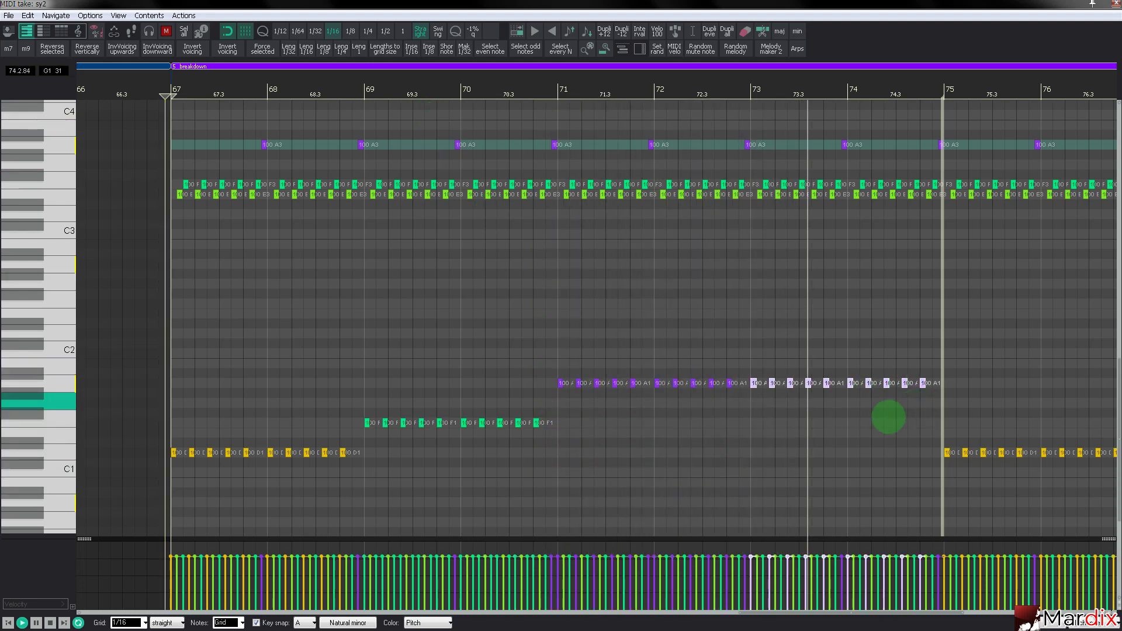
Lower the E3 notes in bars 69 and 70 to C3.
{"action": "scroll", "coordinate": [37, 221], "scroll_direction": "up", "scroll_amount": 2}
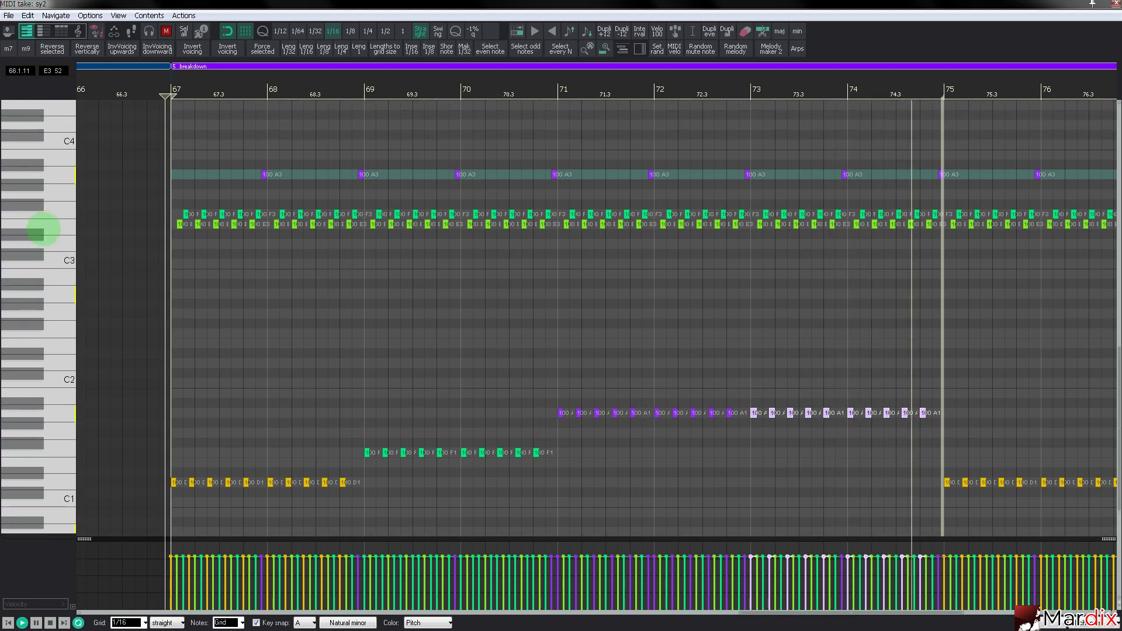
{"action": "left_click_drag", "start_coordinate": [384, 280], "coordinate": [537, 227]}
{"action": "key", "text": "Down"}
{"action": "key", "text": "Down"}
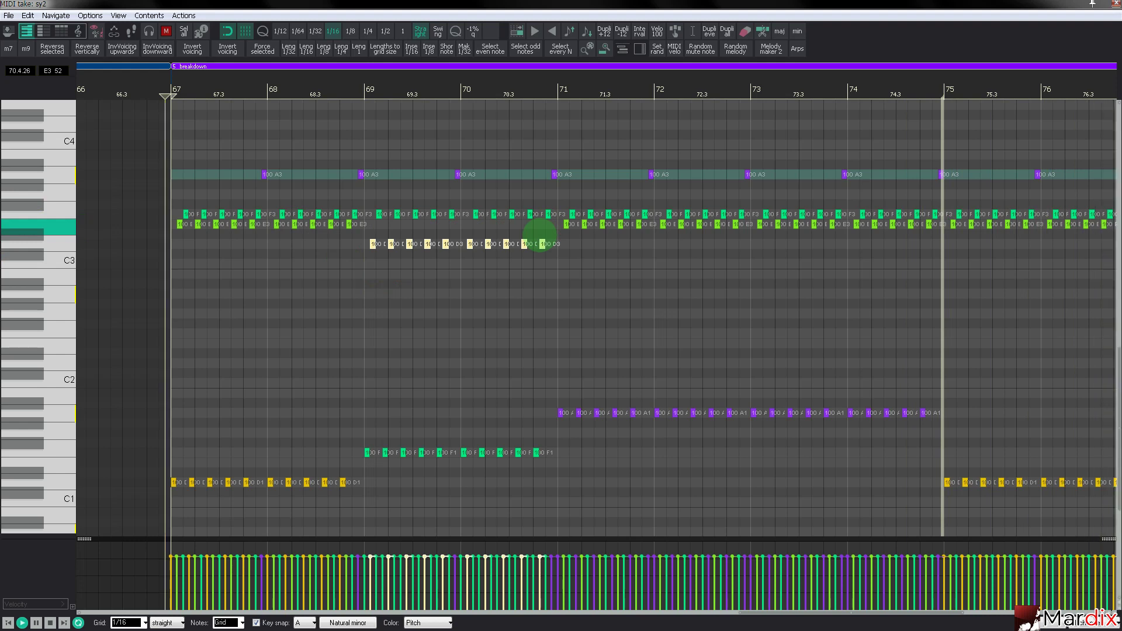
{"action": "key", "text": "Down"}
{"action": "key", "text": "Down"}
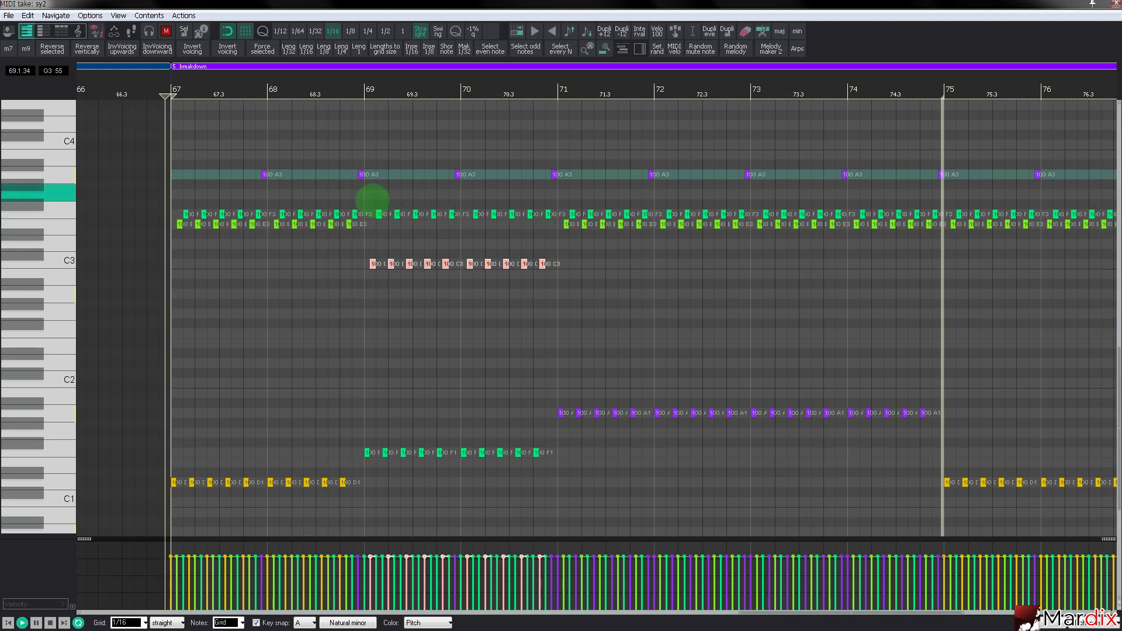
Lower the E3 notes in bars 71 and 72 to B2.
{"action": "left_click_drag", "start_coordinate": [373, 201], "coordinate": [487, 230]}
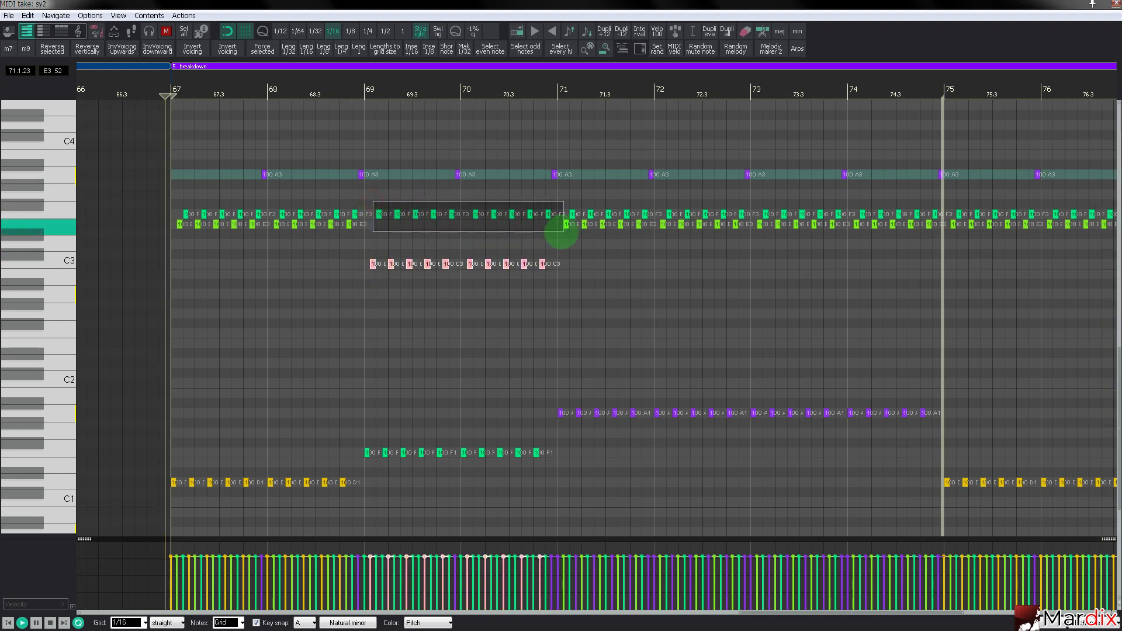
{"action": "left_click_drag", "start_coordinate": [561, 232], "coordinate": [563, 231]}
{"action": "left_click_drag", "start_coordinate": [659, 244], "coordinate": [737, 225]}
{"action": "key", "text": "Down"}
{"action": "key", "text": "Down"}
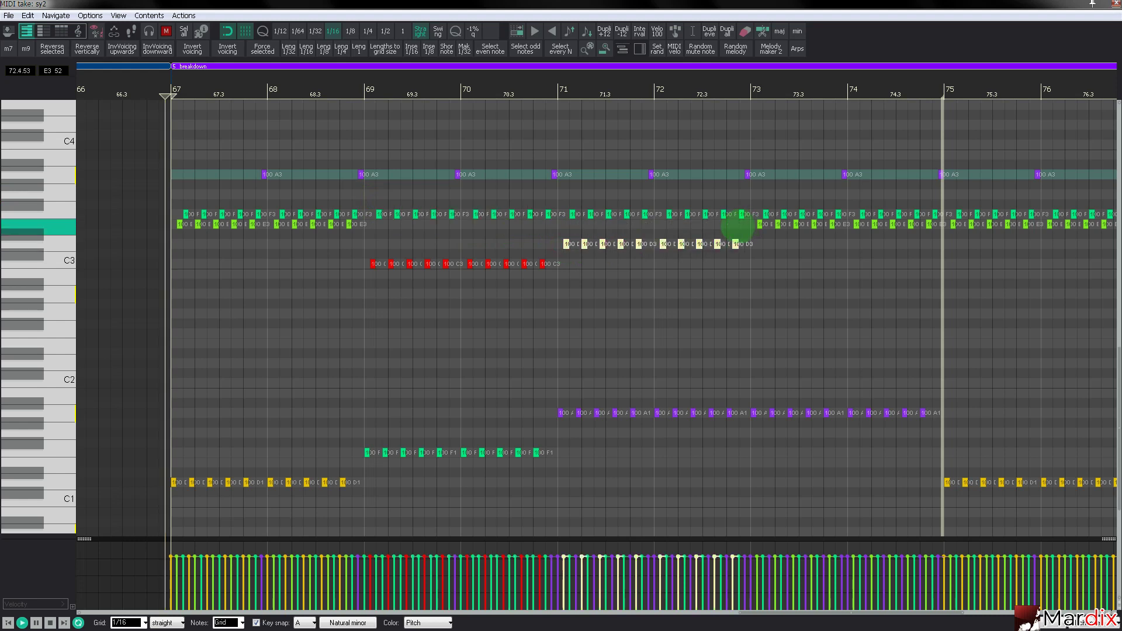
{"action": "key", "text": "Down"}
{"action": "key", "text": "Down"}
{"action": "key", "text": "Down"}
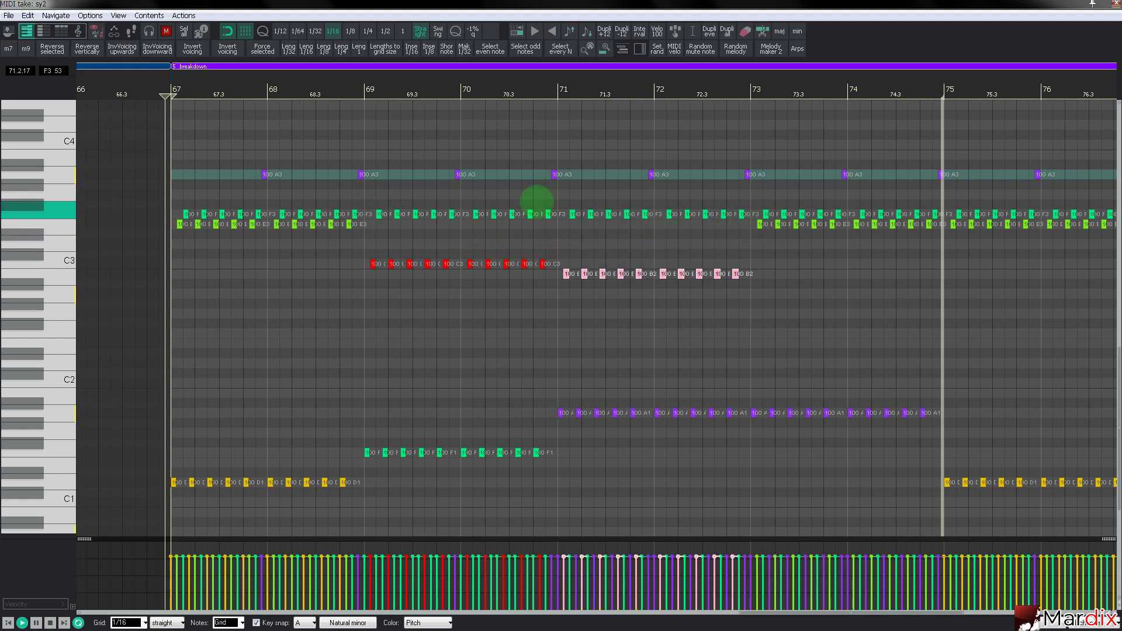
Play the melody from bar 68 and raise the F3 notes in bars 71 and 72 to G3.
{"action": "left_click", "coordinate": [279, 93]}
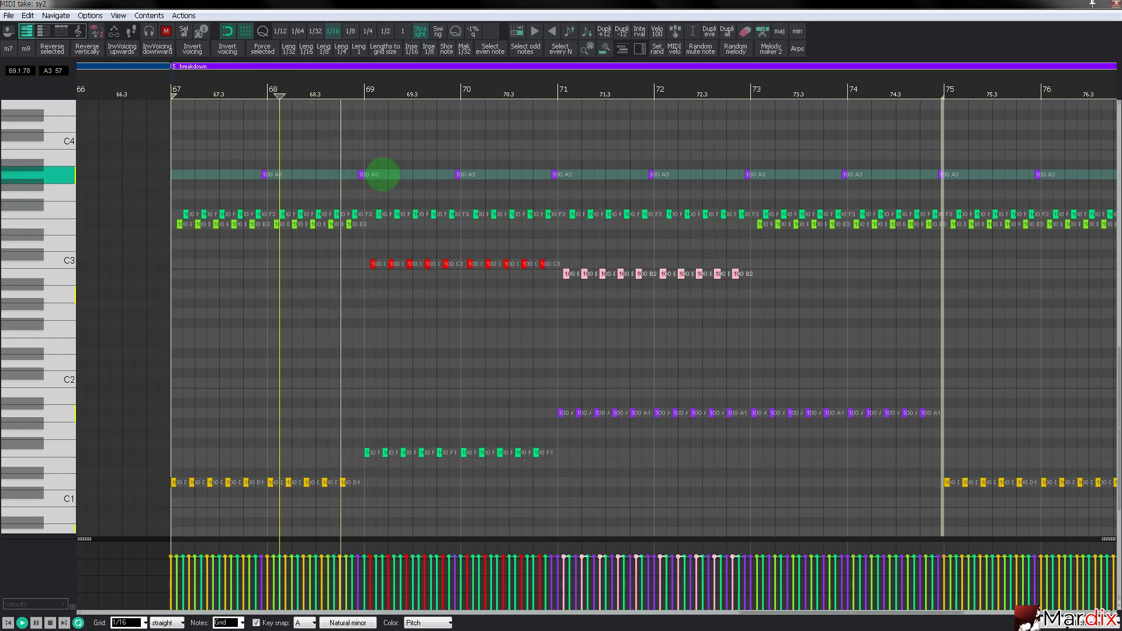
{"action": "right_click", "coordinate": [550, 301]}
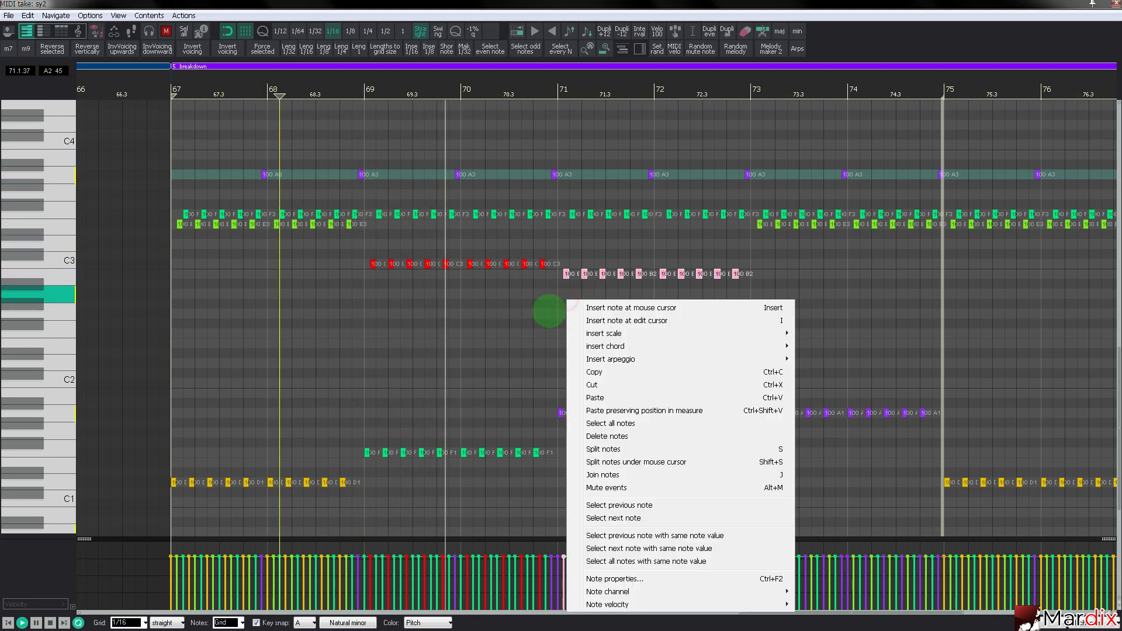
{"action": "left_click", "coordinate": [593, 292]}
{"action": "left_click_drag", "start_coordinate": [593, 291], "coordinate": [772, 254]}
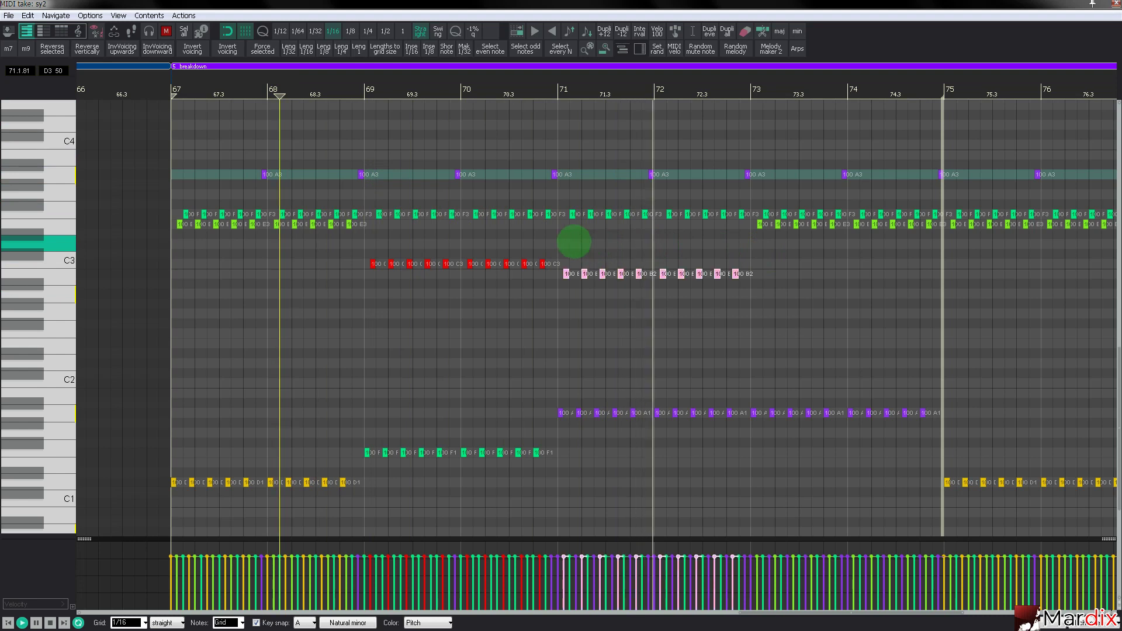
{"action": "left_click_drag", "start_coordinate": [564, 236], "coordinate": [746, 194]}
{"action": "key", "text": "Up"}
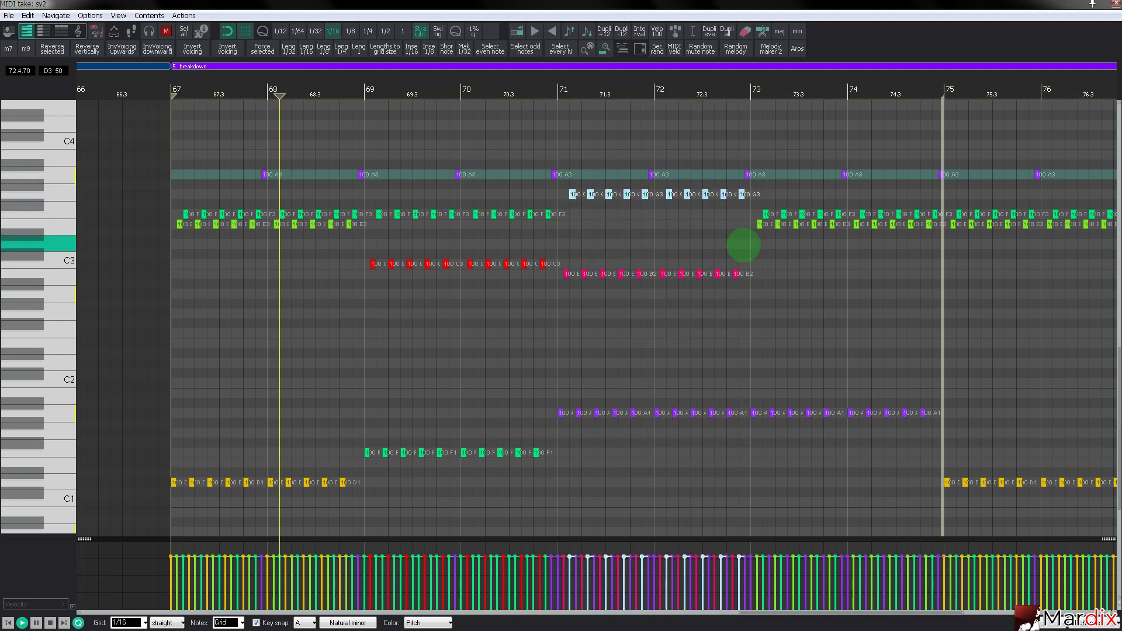
Try all D1, F1 and A1 bass notes one octave higher during playback, and move them back down an octave.
{"action": "left_click_drag", "start_coordinate": [748, 241], "coordinate": [932, 225]}
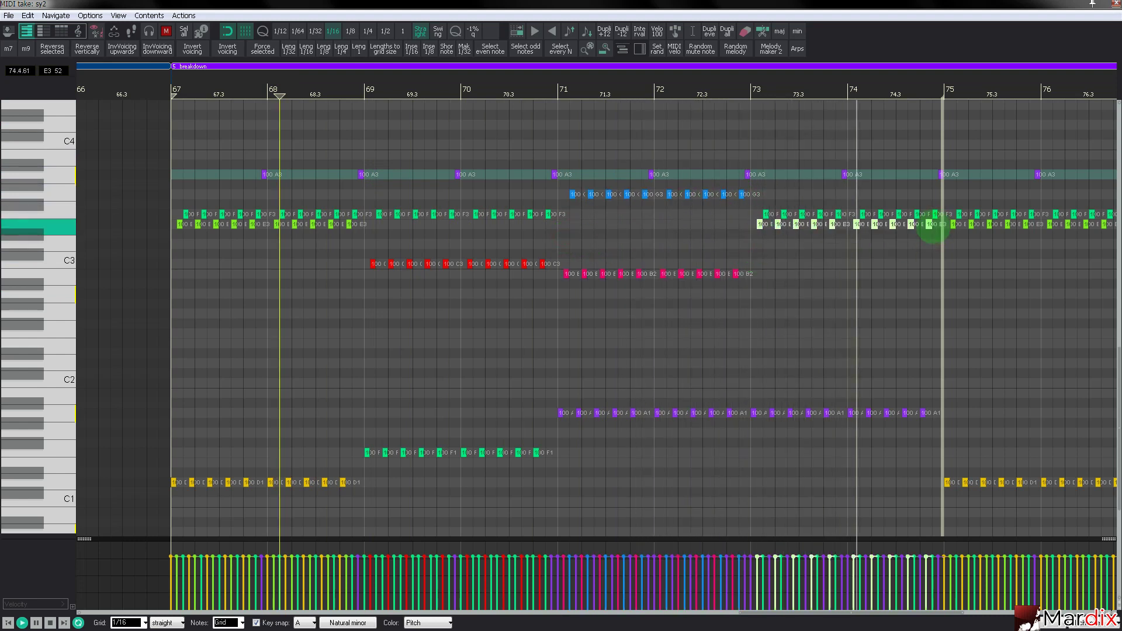
{"action": "scroll", "coordinate": [750, 188], "scroll_direction": "down", "scroll_amount": 4}
{"action": "left_click_drag", "start_coordinate": [676, 77], "coordinate": [429, 74]}
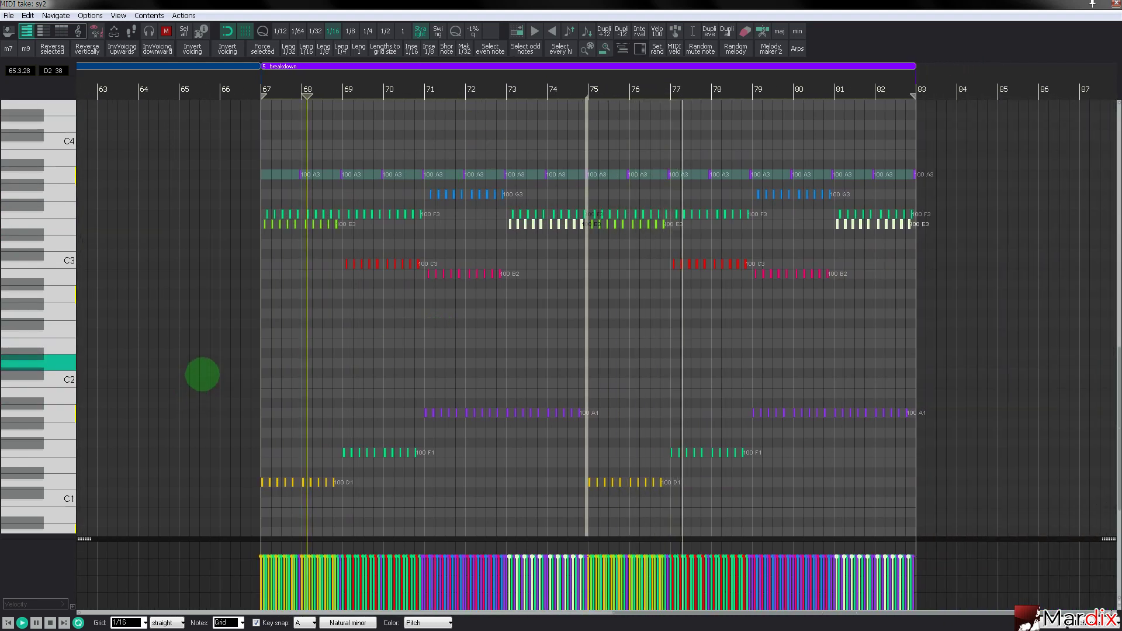
{"action": "left_click_drag", "start_coordinate": [205, 370], "coordinate": [582, 498]}
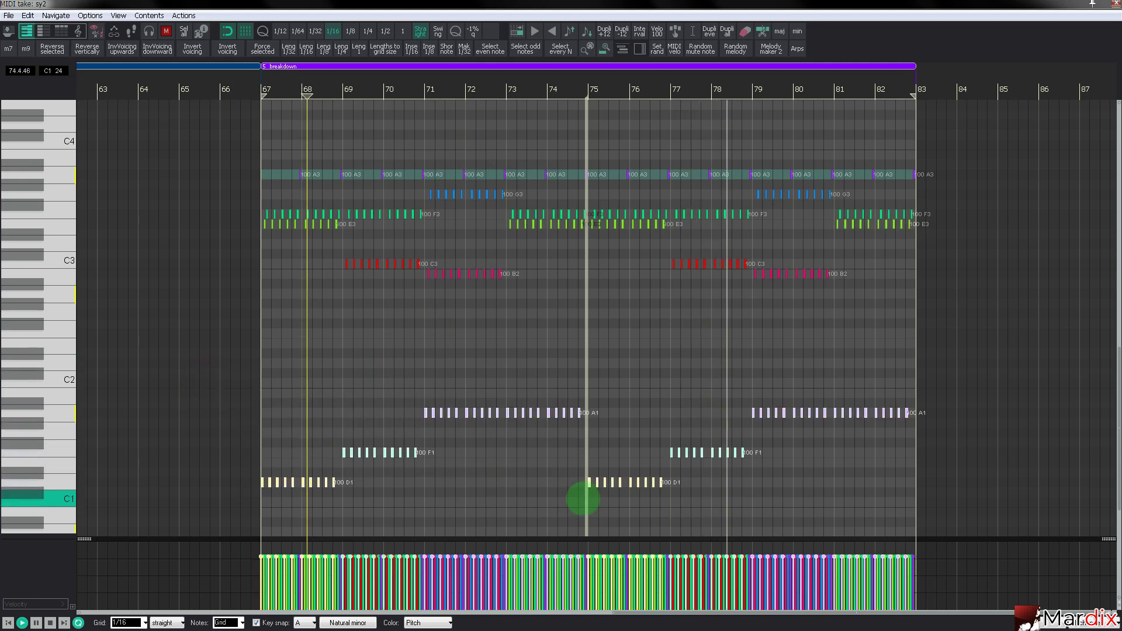
{"action": "key", "text": "ctrl+Up"}
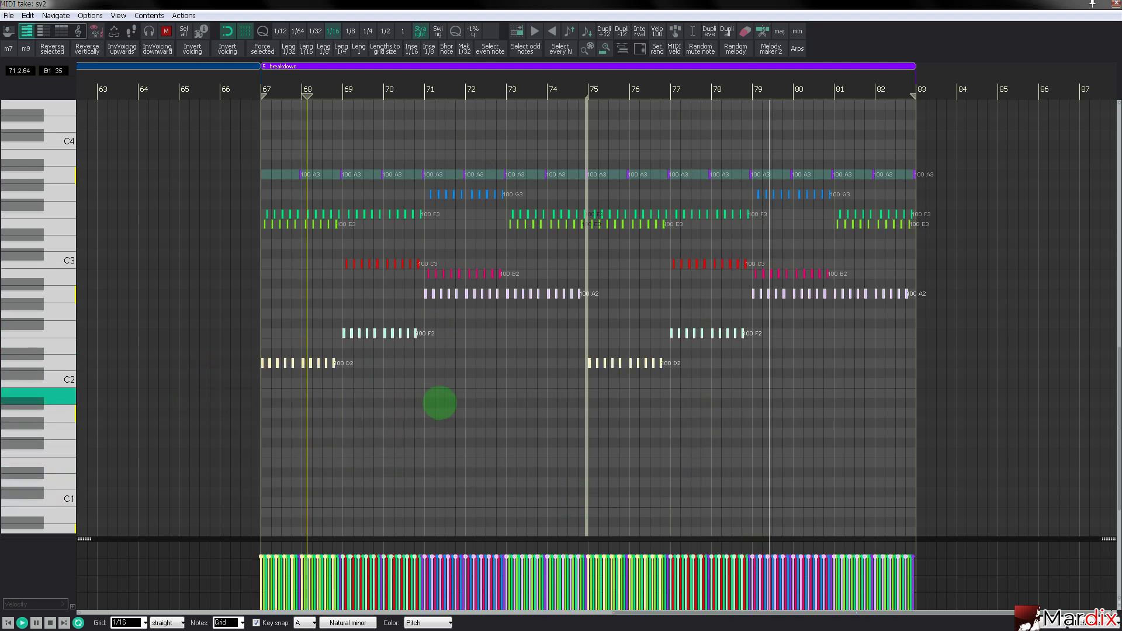
{"action": "left_click", "coordinate": [244, 86]}
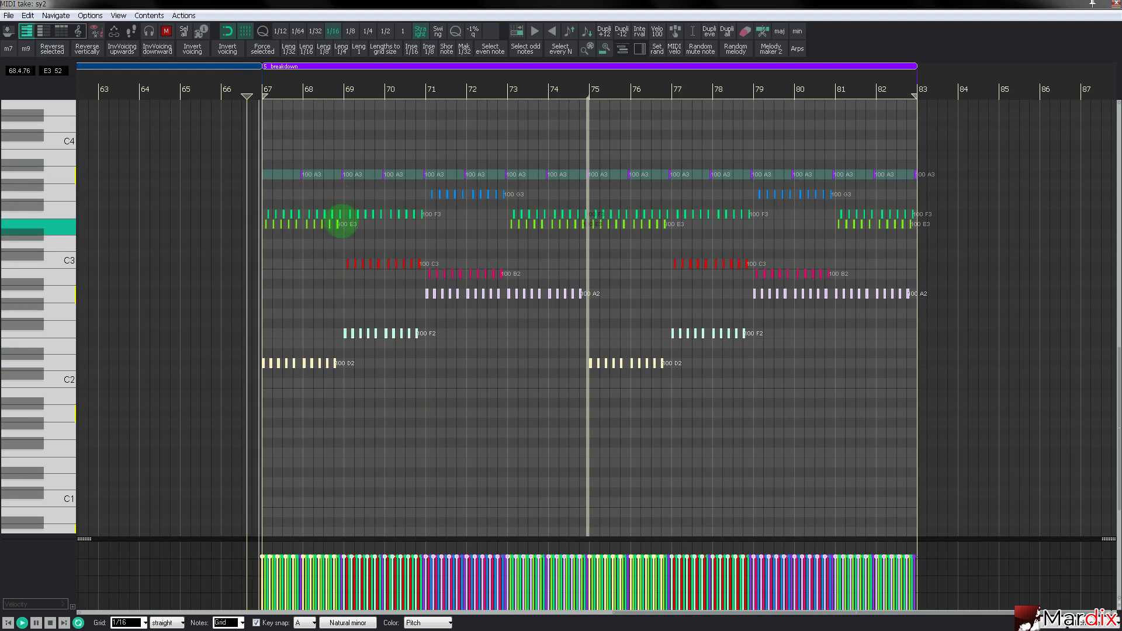
{"action": "scroll", "coordinate": [343, 272], "scroll_direction": "up", "scroll_amount": 3}
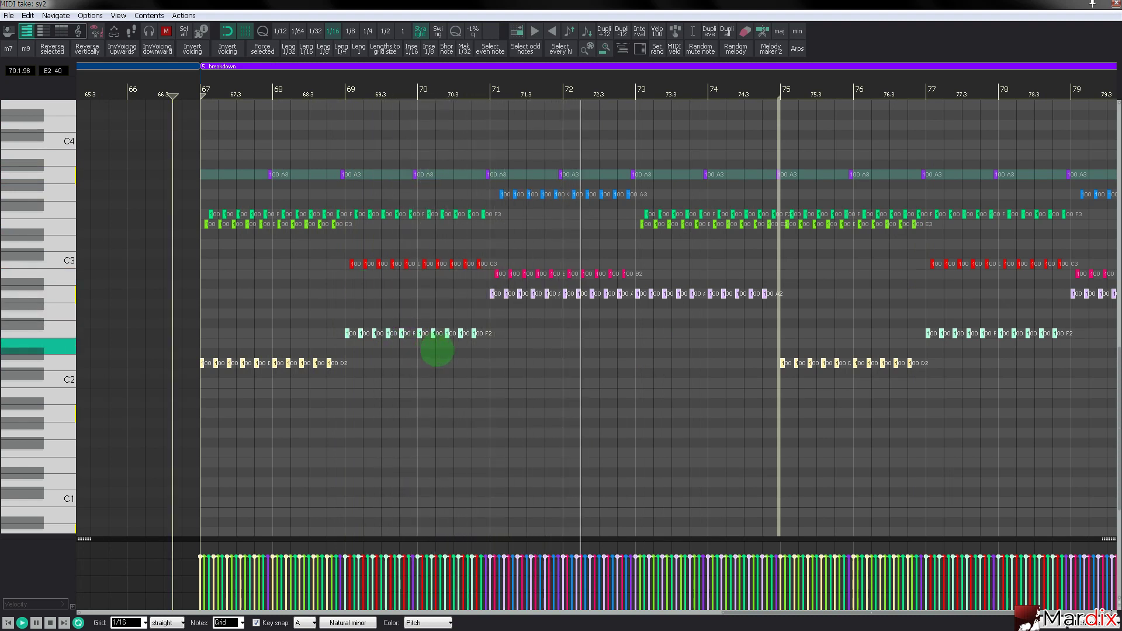
{"action": "key", "text": "shift+Down"}
{"action": "scroll", "coordinate": [484, 327], "scroll_direction": "down", "scroll_amount": 3}
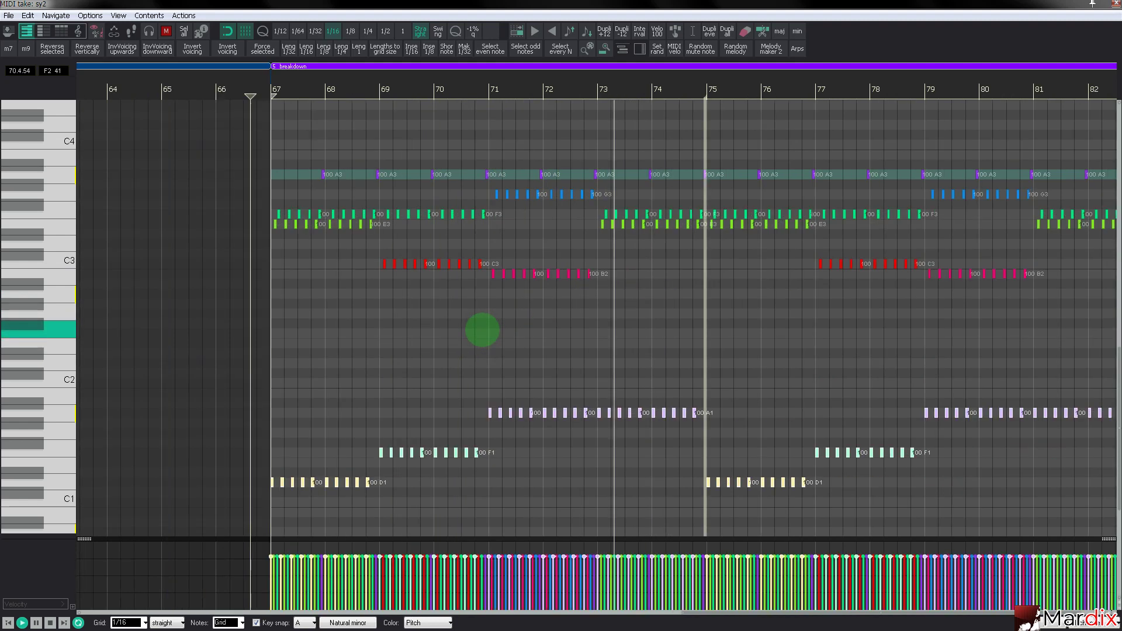
Raise the E3 notes in bars 75 and 76 first to G3 and, during playback, on up to A3.
{"action": "scroll", "coordinate": [667, 301], "scroll_direction": "up", "scroll_amount": 4}
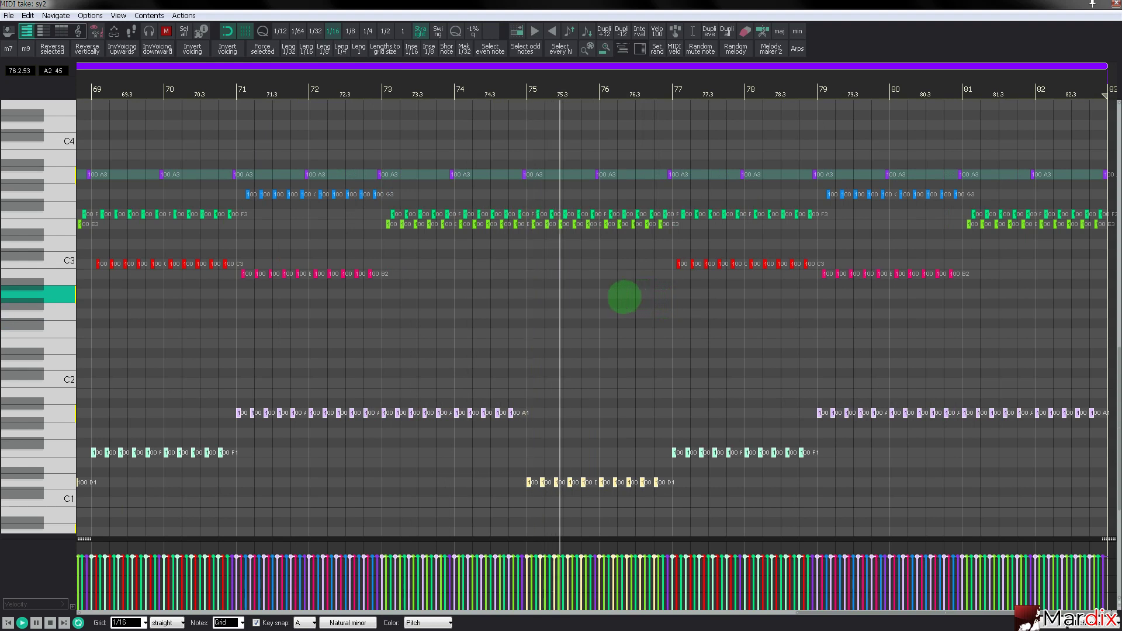
{"action": "scroll", "coordinate": [624, 295], "scroll_direction": "up", "scroll_amount": 1}
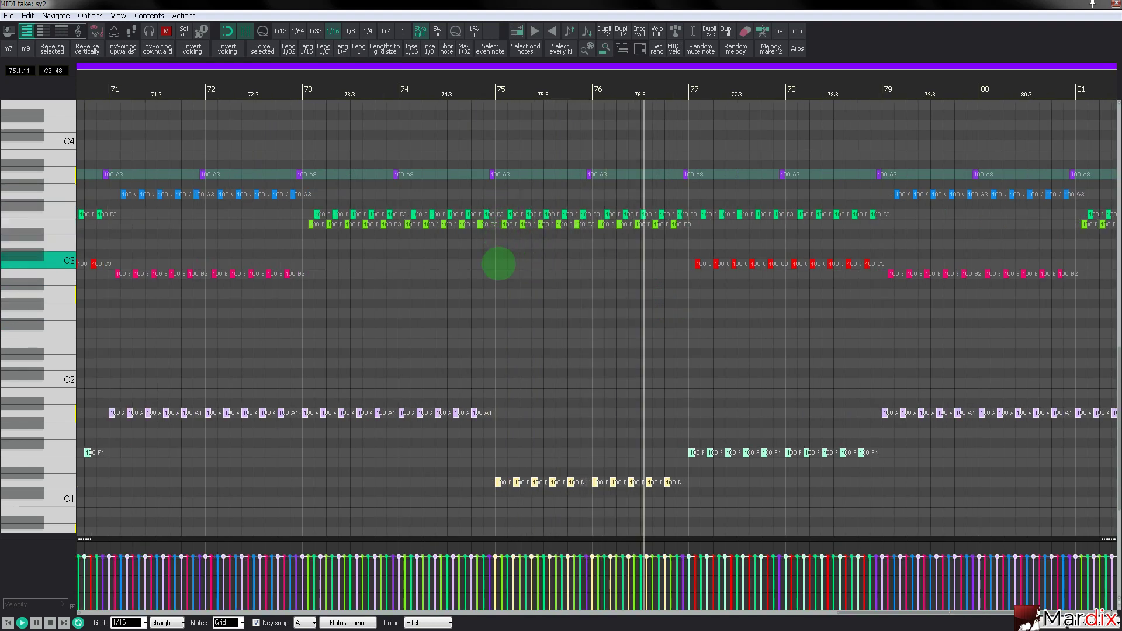
{"action": "left_click_drag", "start_coordinate": [499, 261], "coordinate": [678, 224]}
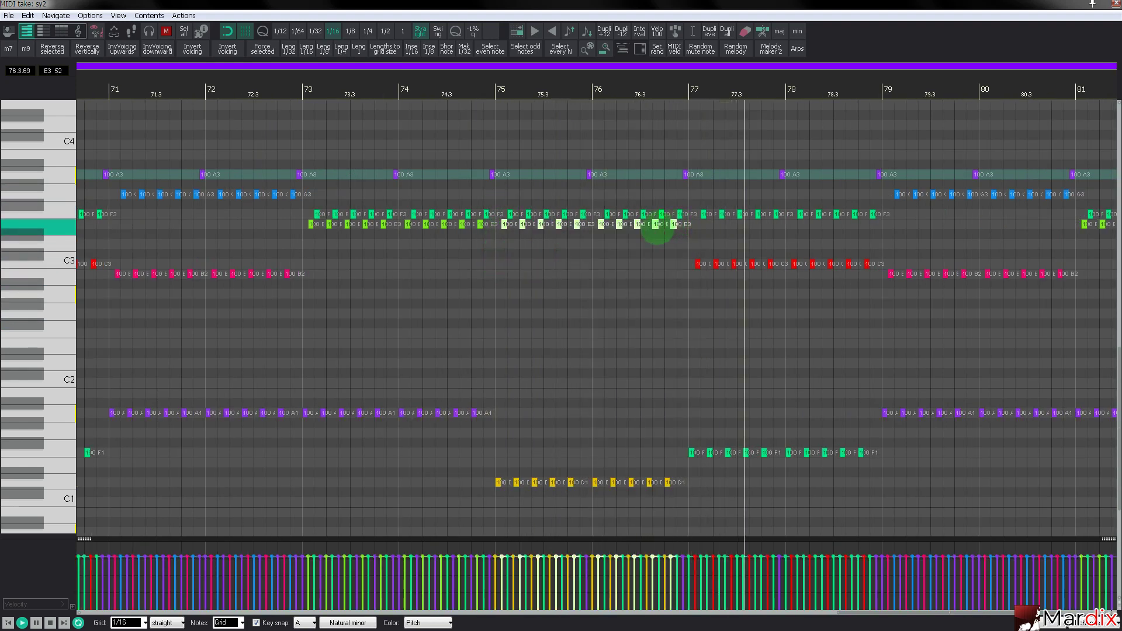
{"action": "key", "text": "Up"}
{"action": "key", "text": "Up"}
{"action": "left_click", "coordinate": [441, 95]}
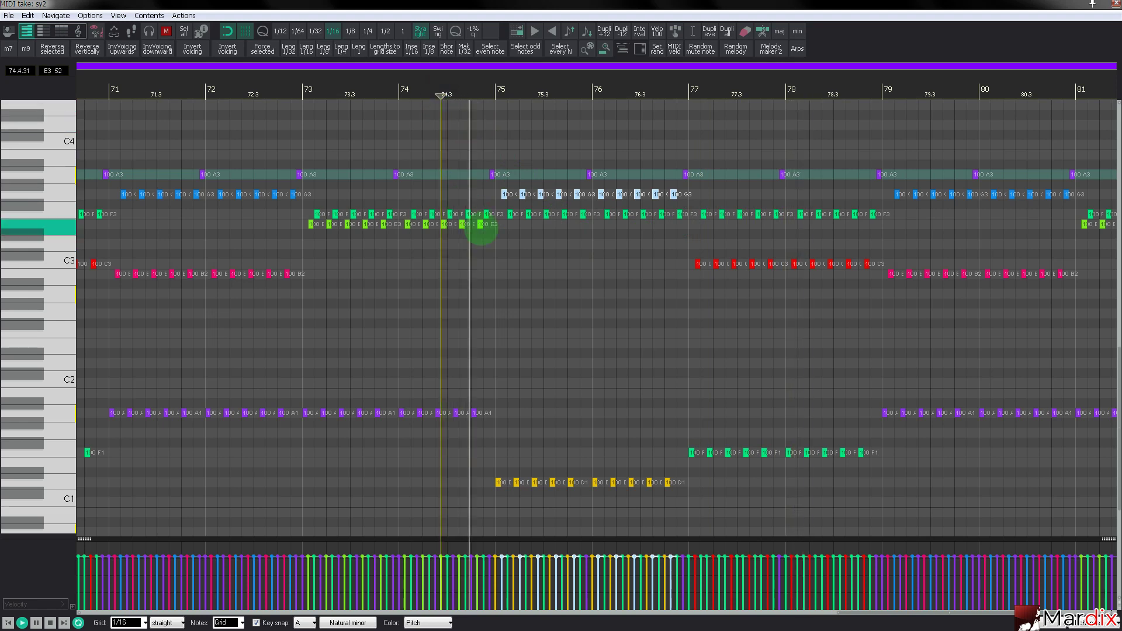
{"action": "key", "text": "Up"}
{"action": "key", "text": "Up"}
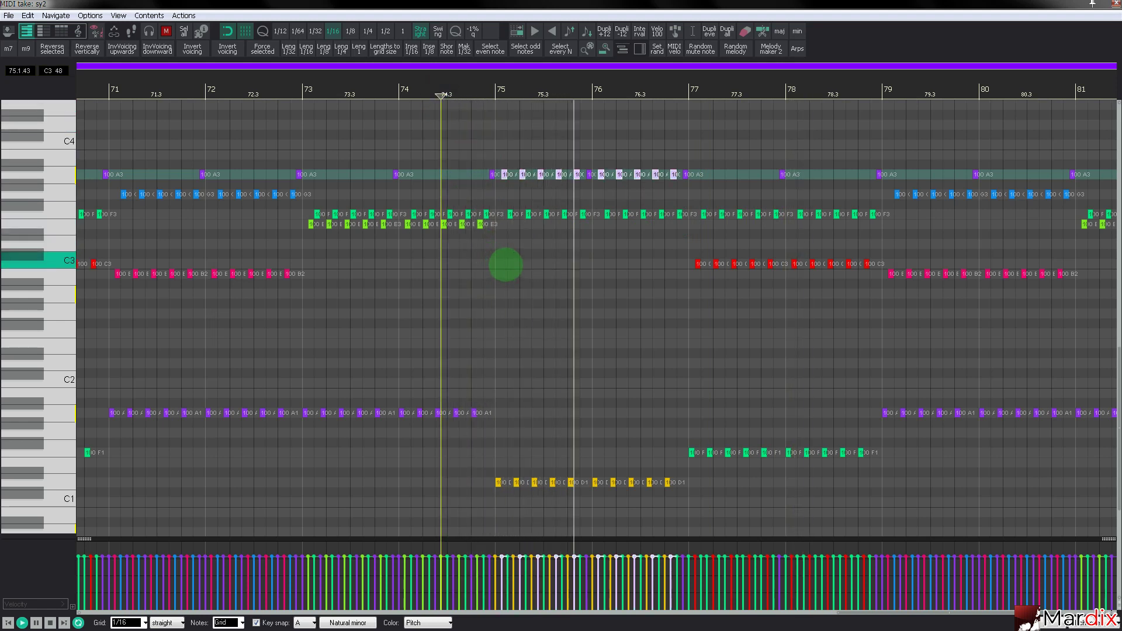
Lower the raised A3 notes in bar 76 to G3 and replay the passage from bar 73.
{"action": "left_click_drag", "start_coordinate": [598, 157], "coordinate": [675, 186]}
{"action": "key", "text": "Down"}
{"action": "left_click", "coordinate": [392, 95]}
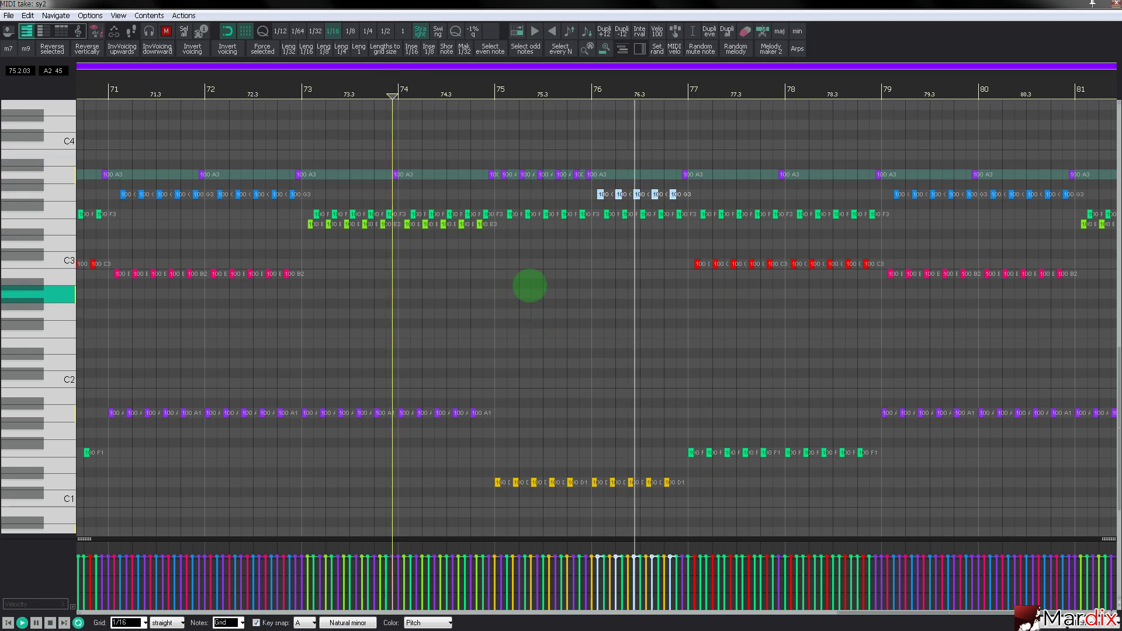
Raise the C3 notes in bar 78 to E3 and replay the passage from bar 74.
{"action": "left_click_drag", "start_coordinate": [685, 289], "coordinate": [784, 270]}
{"action": "key", "text": "Up"}
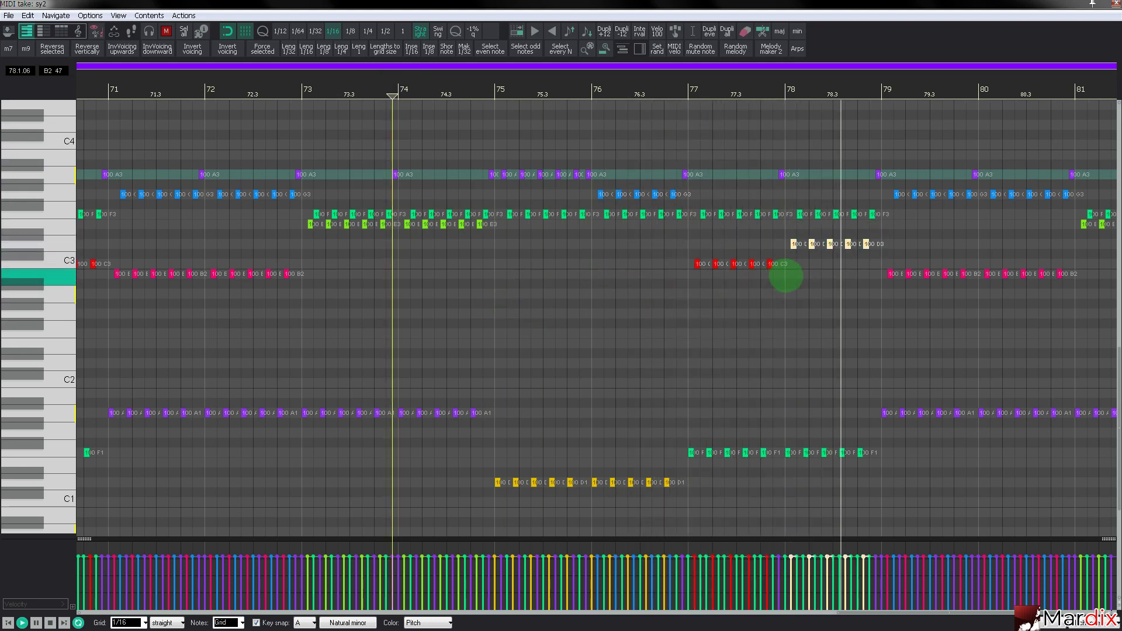
{"action": "key", "text": "Up"}
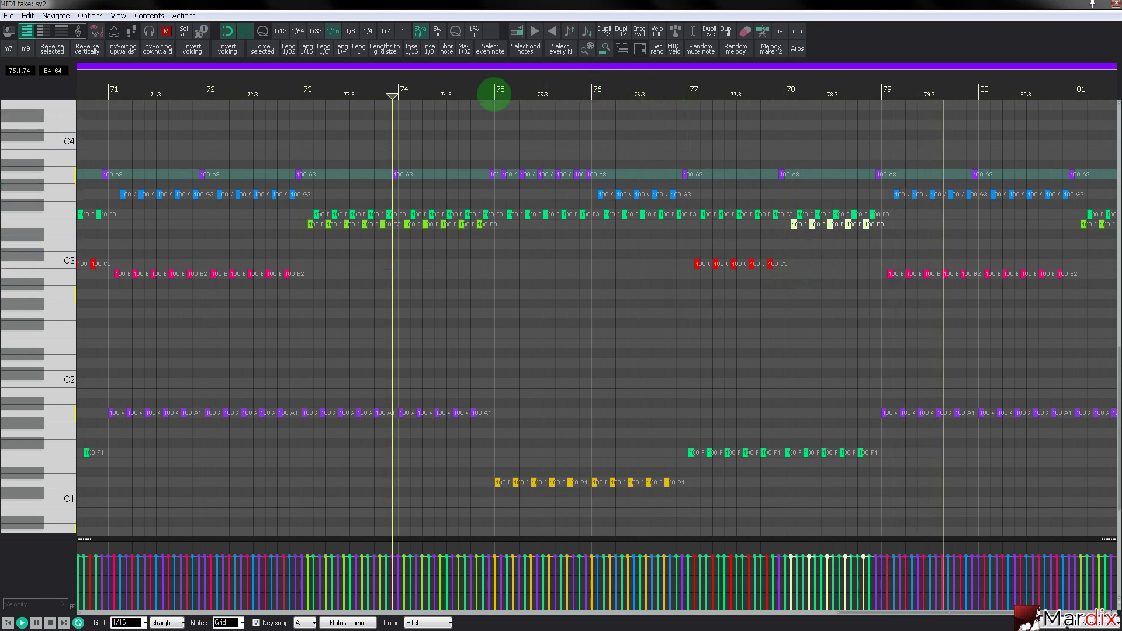
{"action": "left_click", "coordinate": [451, 97]}
Lower the B2 notes in bar 80 to A2 and replay the passage from bar 73.
{"action": "left_click_drag", "start_coordinate": [625, 80], "coordinate": [494, 82]}
{"action": "scroll", "coordinate": [493, 82], "scroll_direction": "right", "scroll_amount": 2}
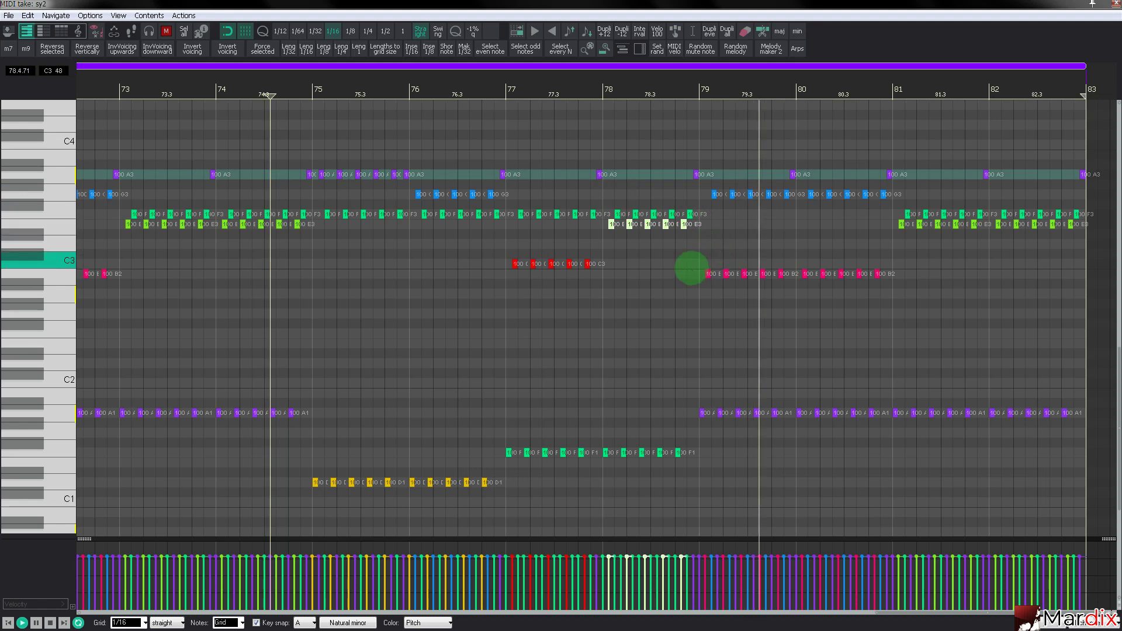
{"action": "left_click_drag", "start_coordinate": [692, 266], "coordinate": [802, 291]}
{"action": "key", "text": "Down"}
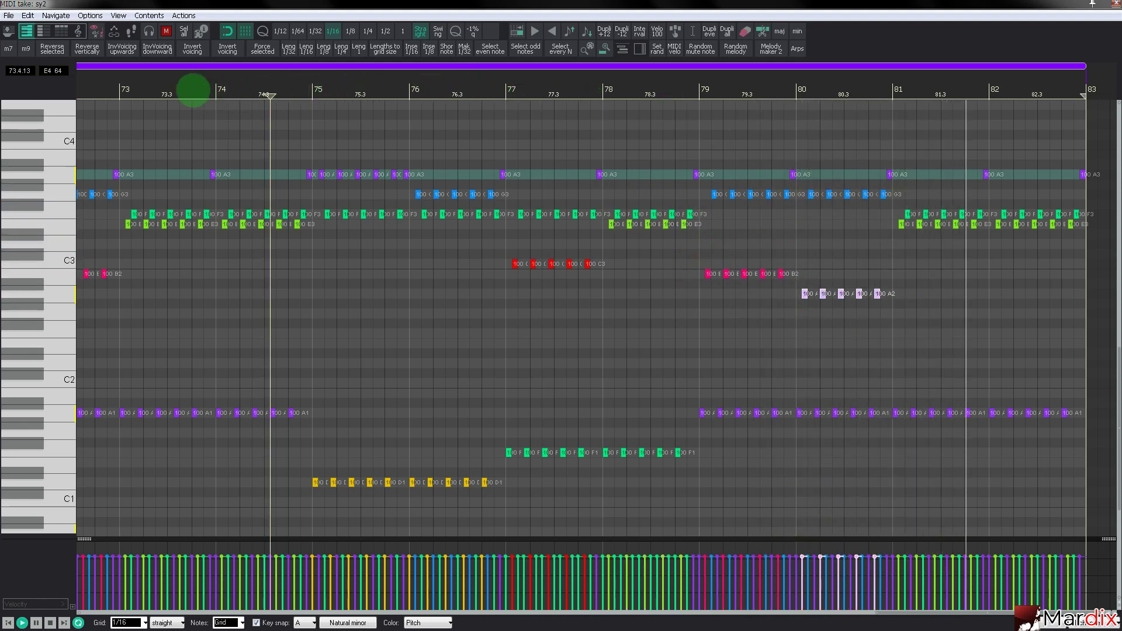
{"action": "left_click", "coordinate": [191, 94]}
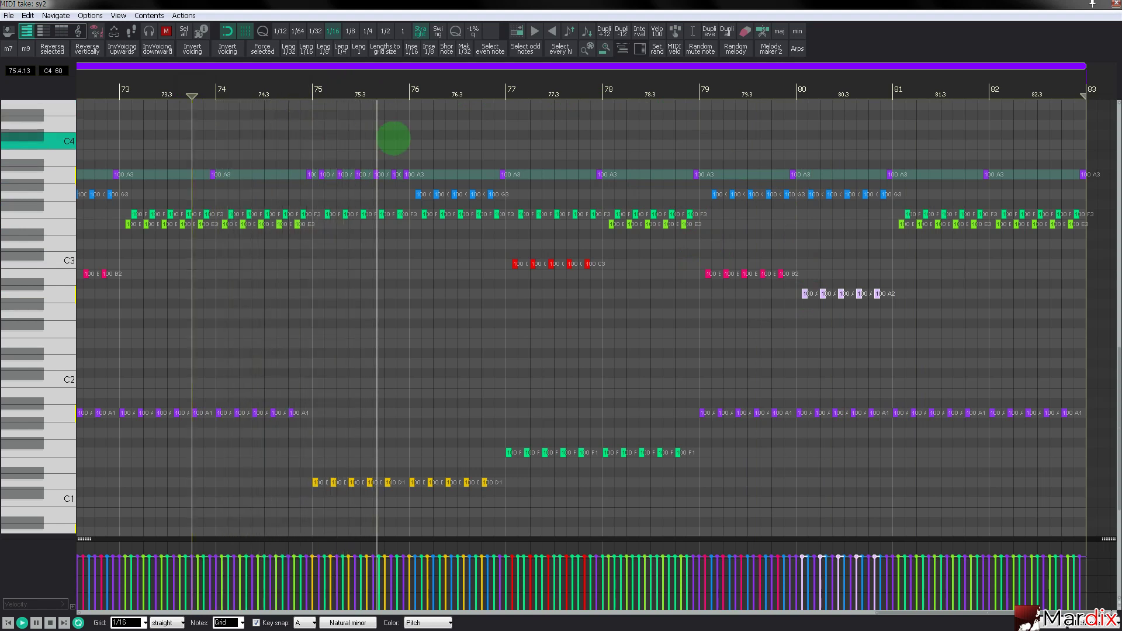
Lower the E3 notes in bar 78 to A2, replaying from bar 76 to compare D3, C3 and B2 on the way.
{"action": "left_click_drag", "start_coordinate": [498, 79], "coordinate": [448, 80]}
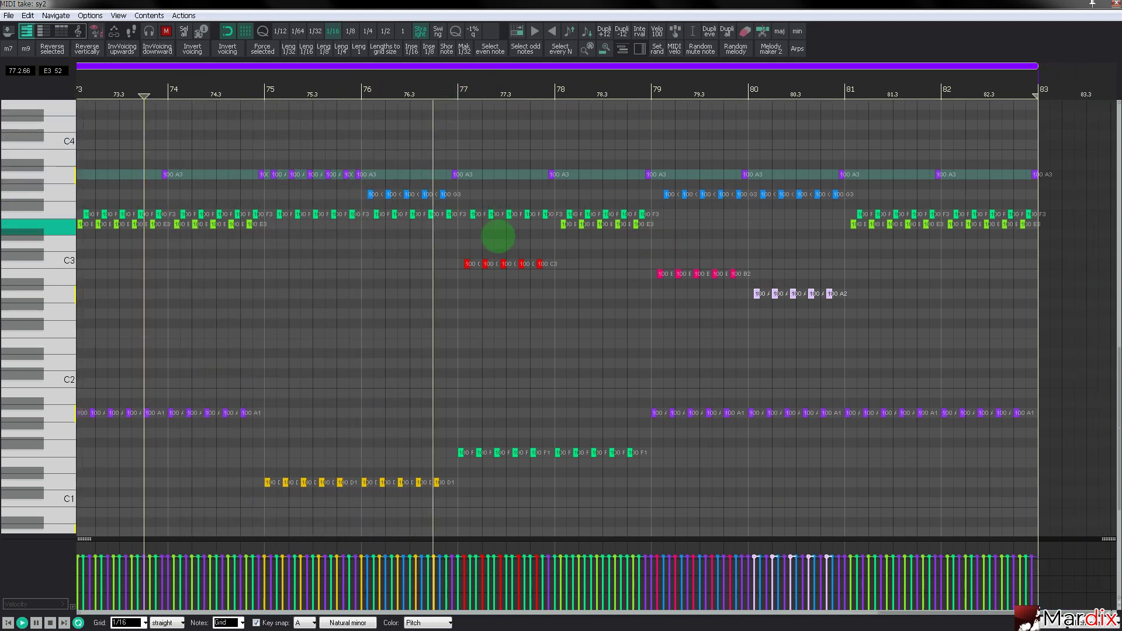
{"action": "left_click_drag", "start_coordinate": [556, 239], "coordinate": [640, 224]}
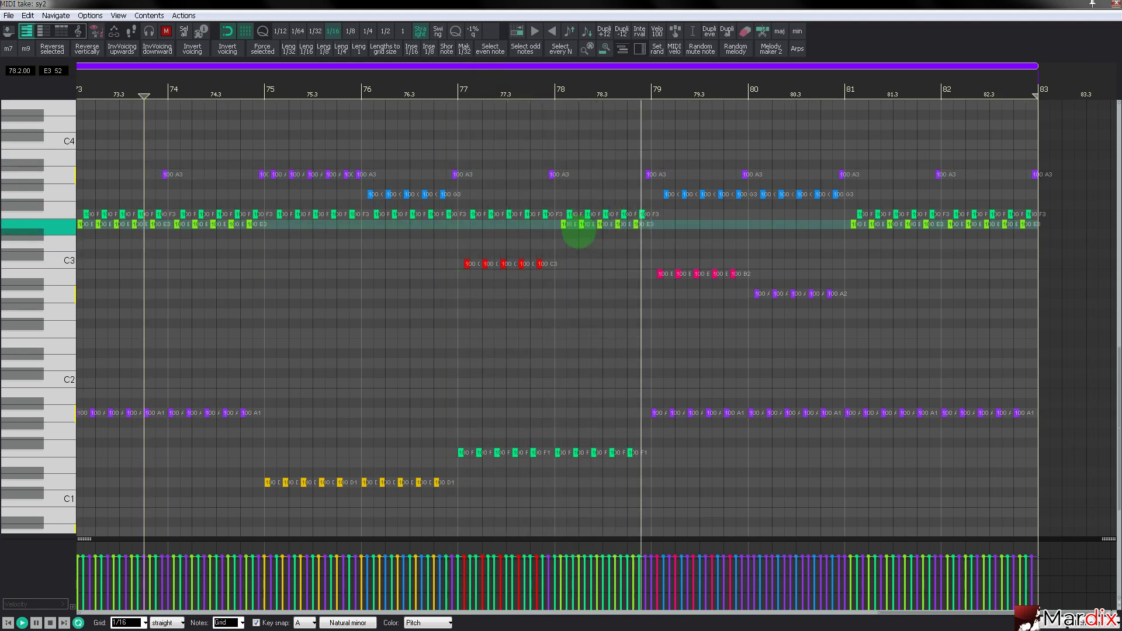
{"action": "left_click_drag", "start_coordinate": [541, 245], "coordinate": [657, 228]}
{"action": "key", "text": "Down"}
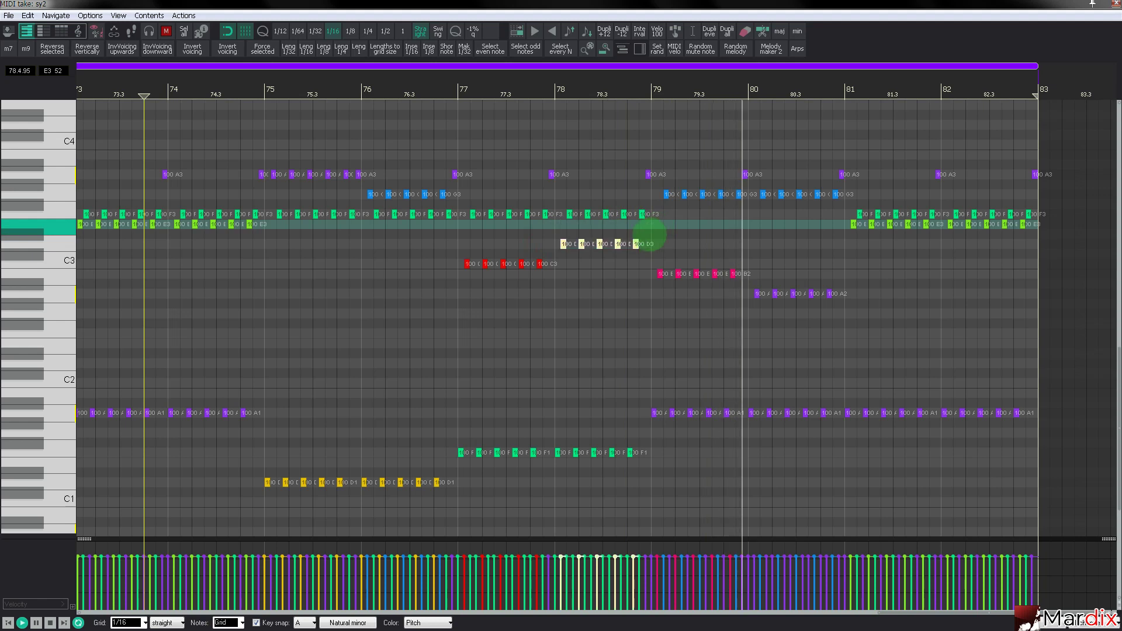
{"action": "left_click", "coordinate": [420, 97]}
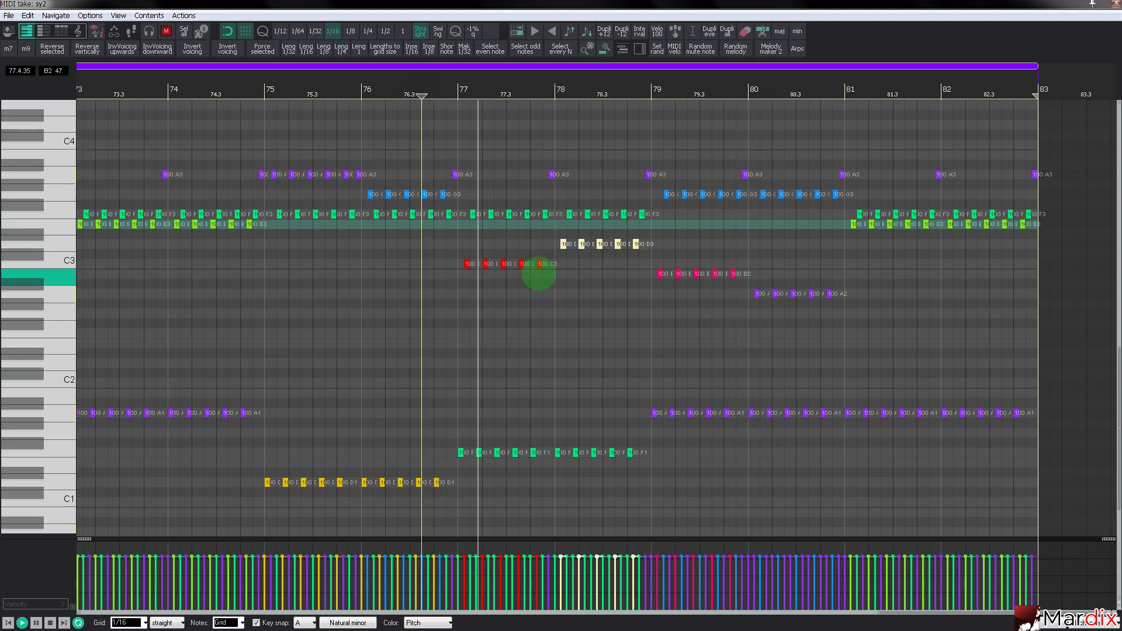
{"action": "key", "text": "Down"}
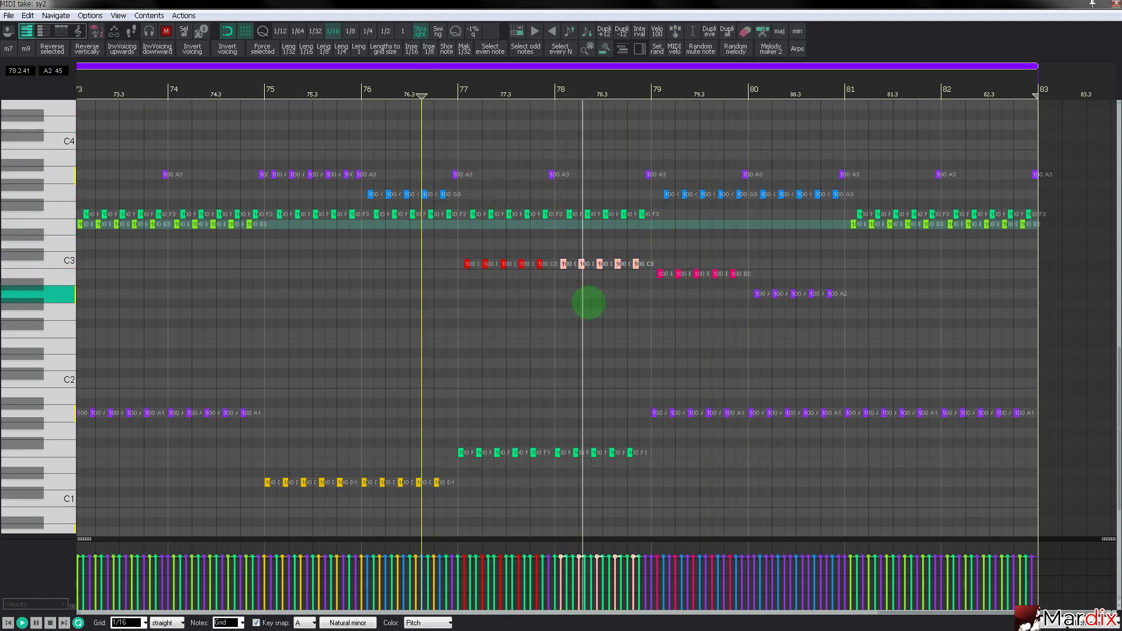
{"action": "key", "text": "Down"}
{"action": "left_click", "coordinate": [403, 93]}
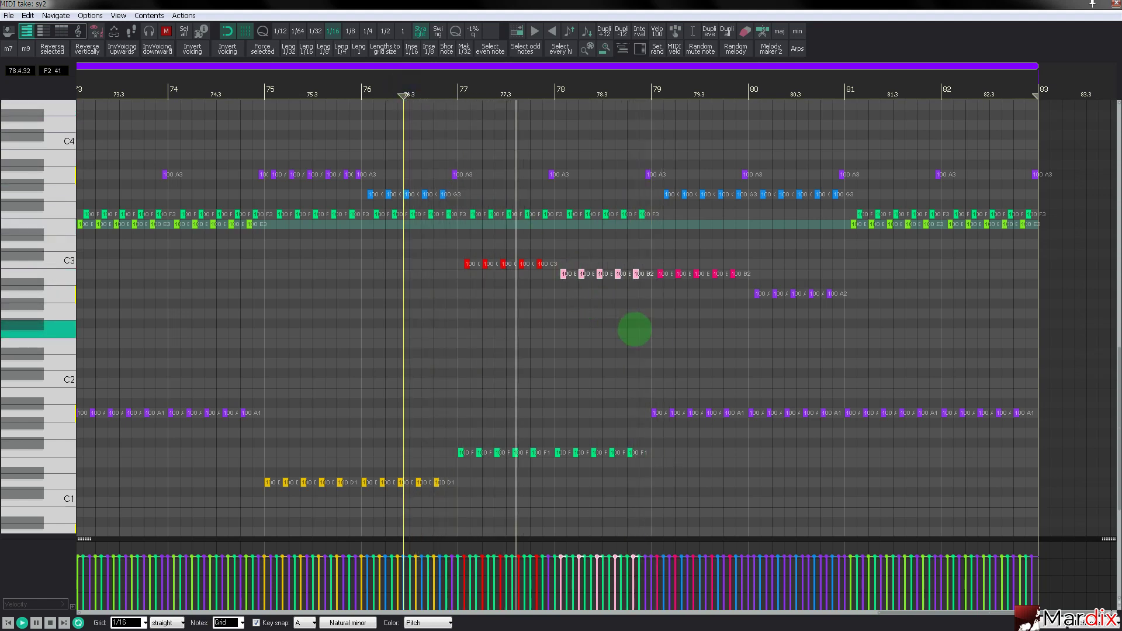
{"action": "key", "text": "Down"}
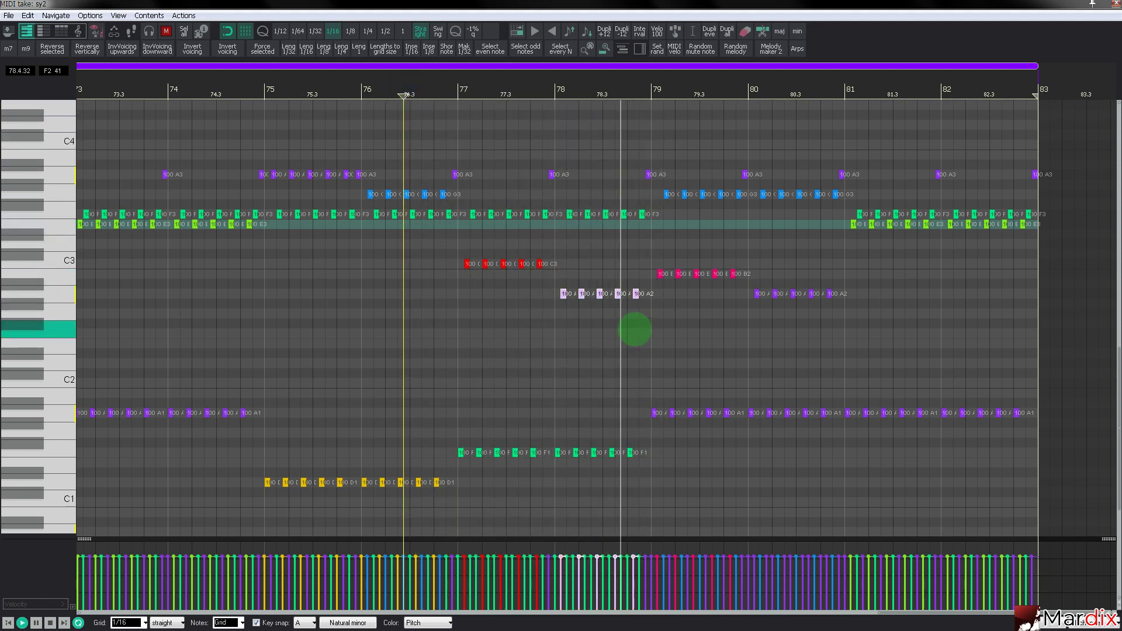
Lower the A2 notes in bar 80 to G2.
{"action": "left_click_drag", "start_coordinate": [651, 257], "coordinate": [760, 276]}
{"action": "left_click_drag", "start_coordinate": [859, 282], "coordinate": [746, 314]}
{"action": "key", "text": "Down"}
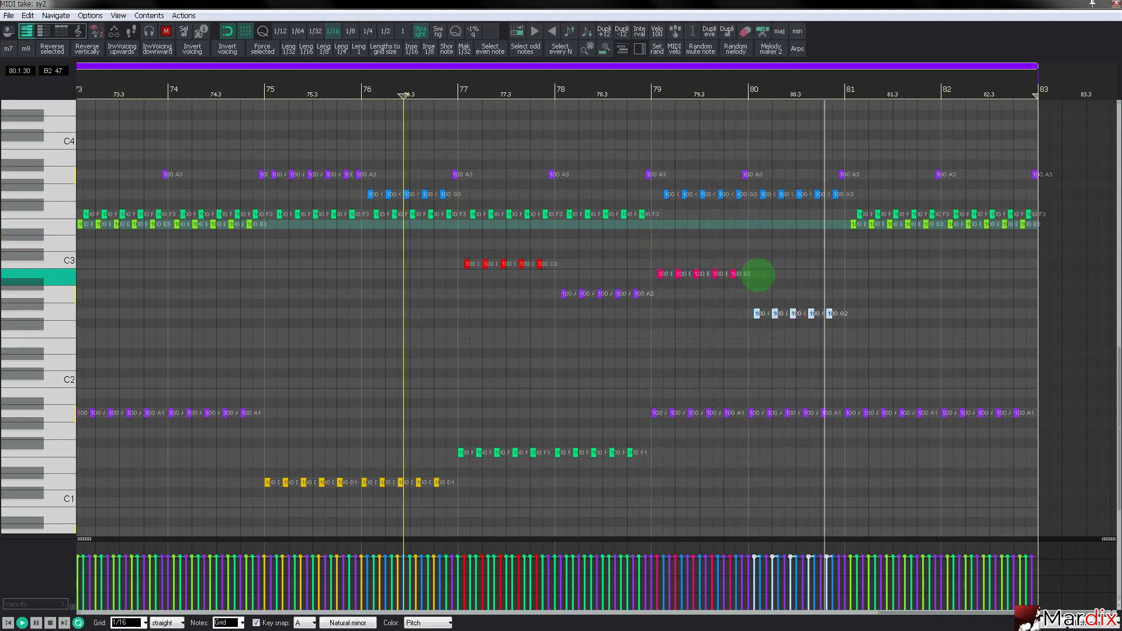
Lower the E3 notes in bar 81 to C3 and those in bar 82 to B2.
{"action": "left_click_drag", "start_coordinate": [840, 255], "coordinate": [1033, 221]}
{"action": "key", "text": "Down"}
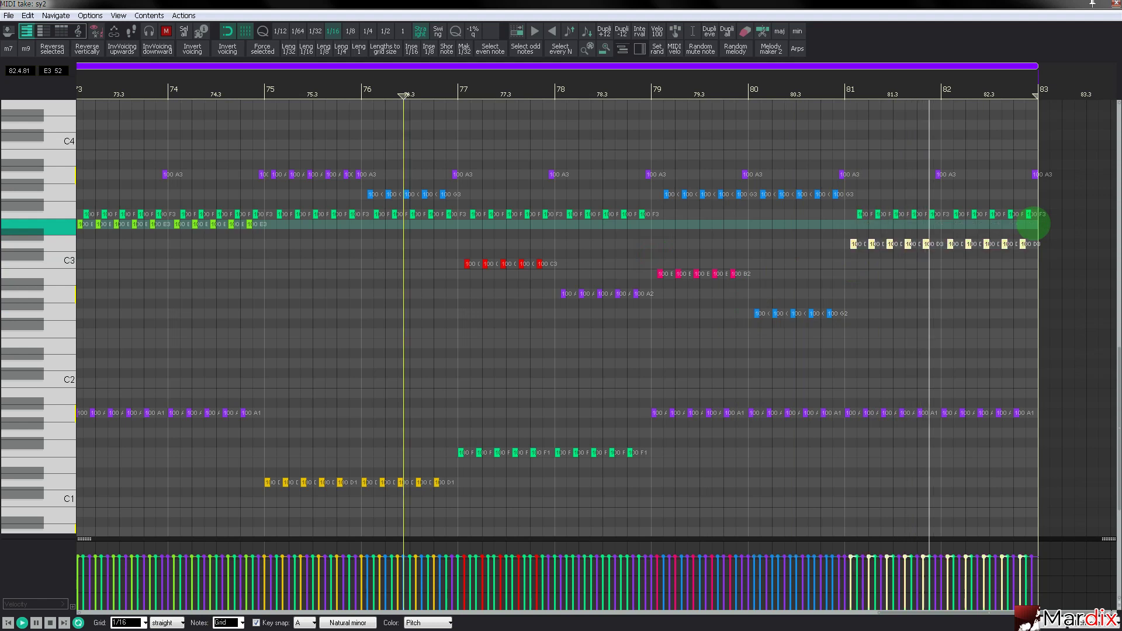
{"action": "key", "text": "Down"}
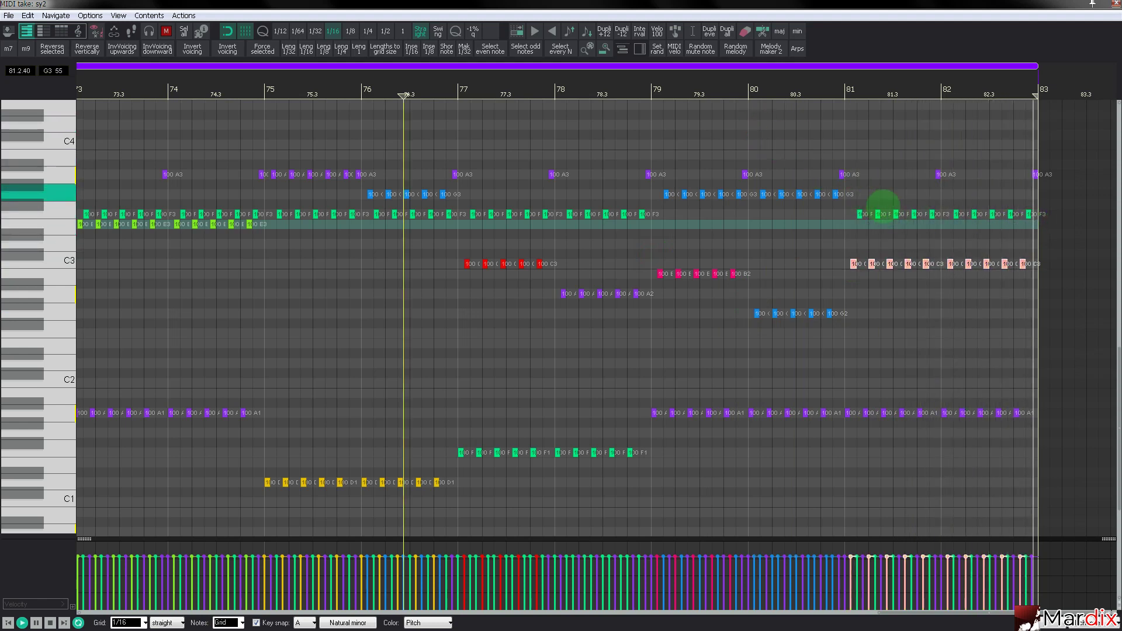
{"action": "left_click_drag", "start_coordinate": [1058, 245], "coordinate": [955, 271]}
{"action": "key", "text": "Down"}
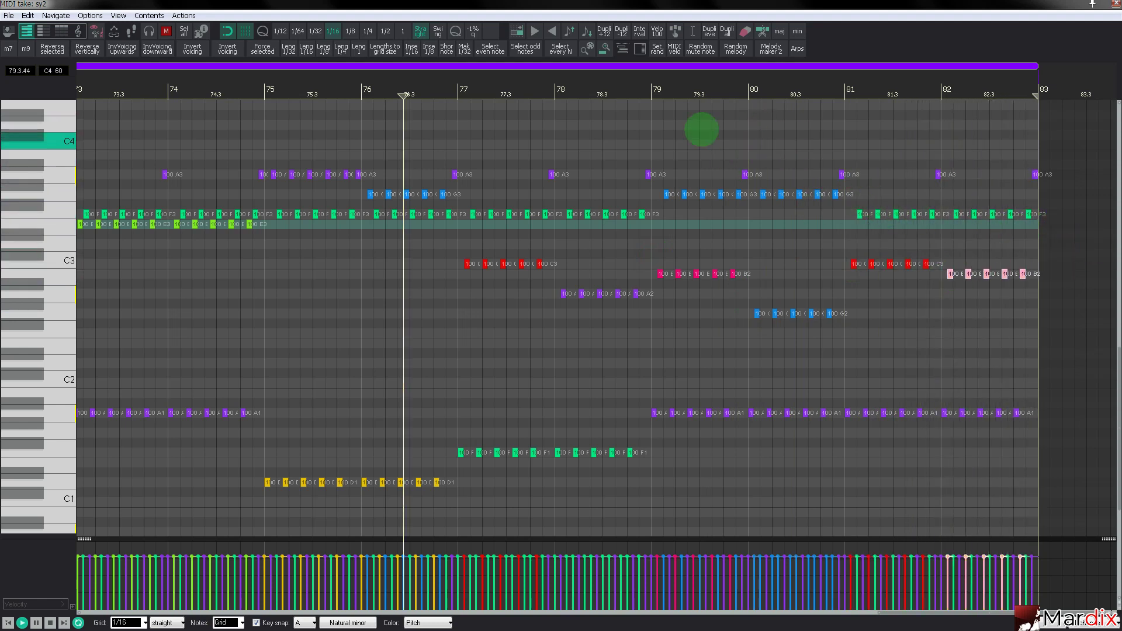
Listen through the whole breakdown melody from bar 67 and close the MIDI editor.
{"action": "scroll", "coordinate": [567, 134], "scroll_direction": "down", "scroll_amount": 3}
{"action": "left_click_drag", "start_coordinate": [556, 79], "coordinate": [702, 79]}
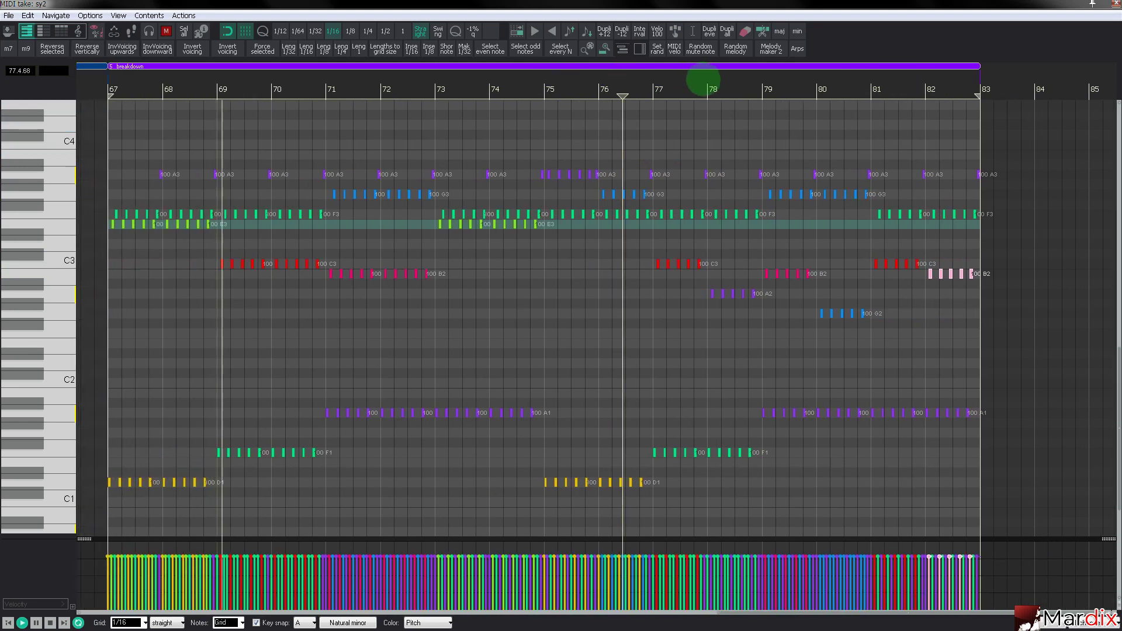
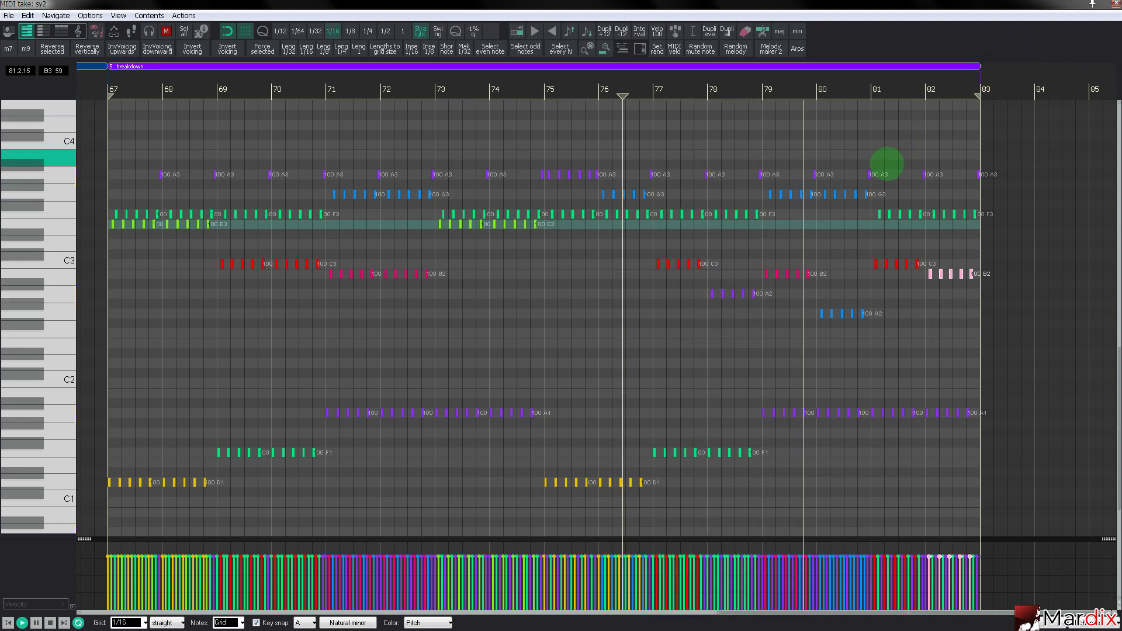
{"action": "scroll", "coordinate": [886, 162], "scroll_direction": "up", "scroll_amount": 4}
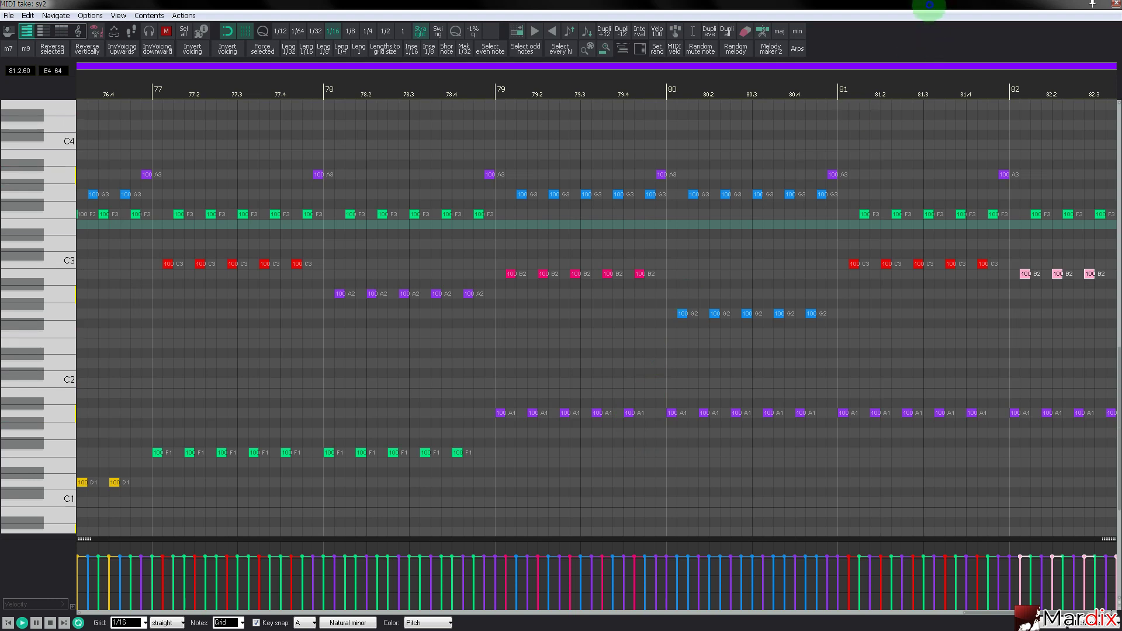
{"action": "left_click_drag", "start_coordinate": [930, 6], "coordinate": [755, 143]}
{"action": "left_click", "coordinate": [973, 134]}
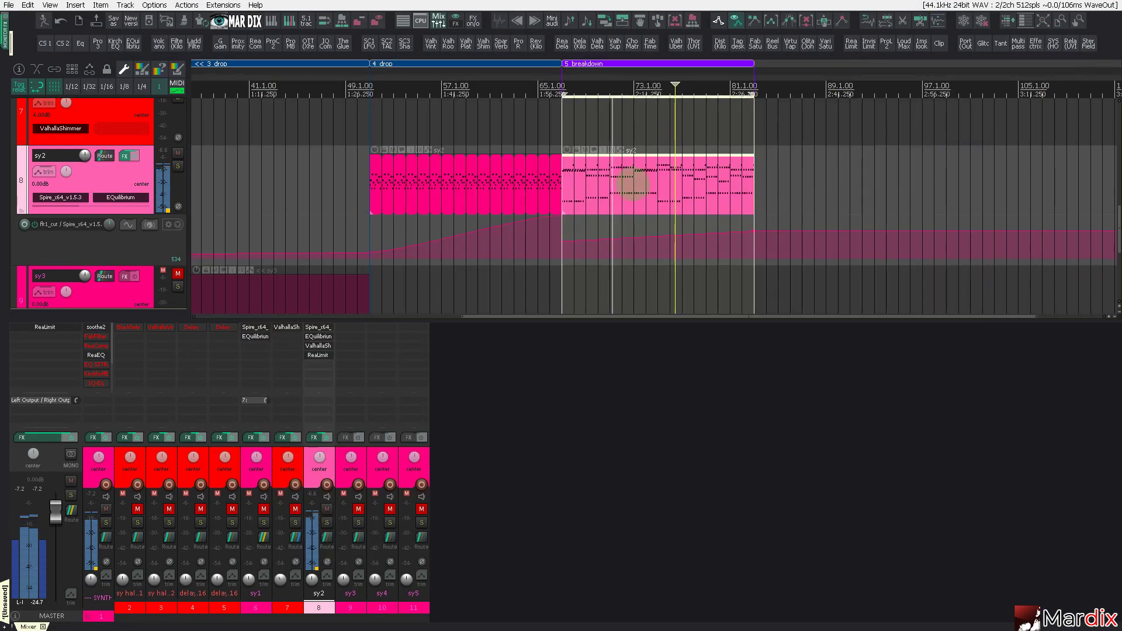
Delete the old items before the fourth drop on the sy3 and sy4 tracks.
{"action": "scroll", "coordinate": [639, 184], "scroll_direction": "up", "scroll_amount": 3}
{"action": "left_click_drag", "start_coordinate": [652, 73], "coordinate": [607, 75]}
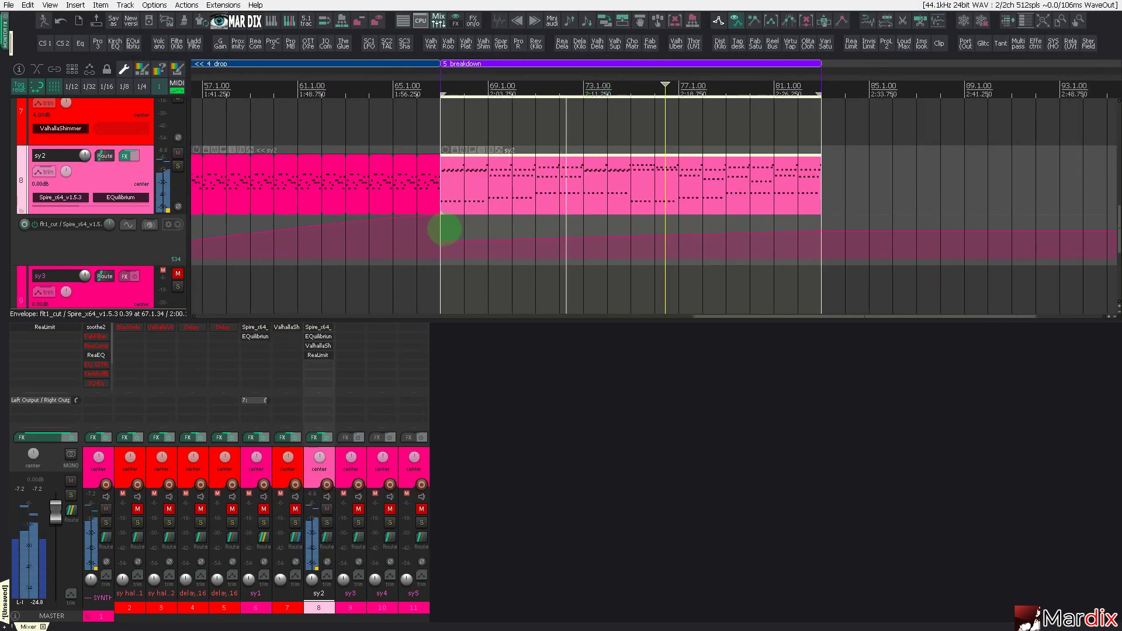
{"action": "scroll", "coordinate": [445, 225], "scroll_direction": "down", "scroll_amount": 4}
{"action": "scroll", "coordinate": [465, 202], "scroll_direction": "up", "scroll_amount": 2}
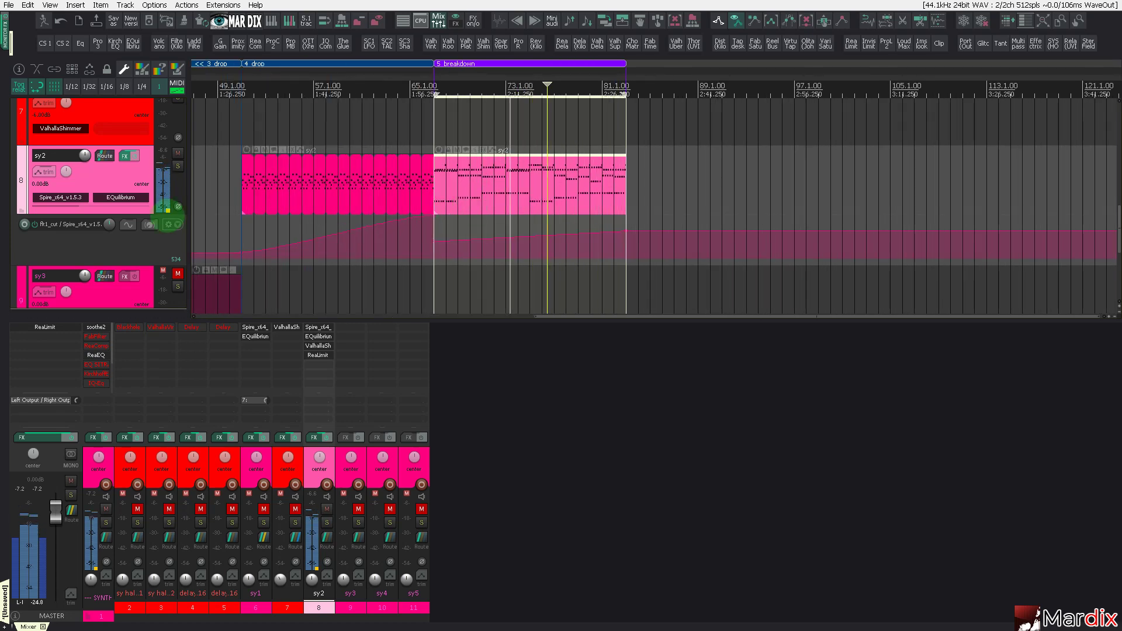
{"action": "scroll", "coordinate": [133, 239], "scroll_direction": "down", "scroll_amount": 1}
{"action": "left_click", "coordinate": [211, 226]}
{"action": "scroll", "coordinate": [211, 226], "scroll_direction": "down", "scroll_amount": 1}
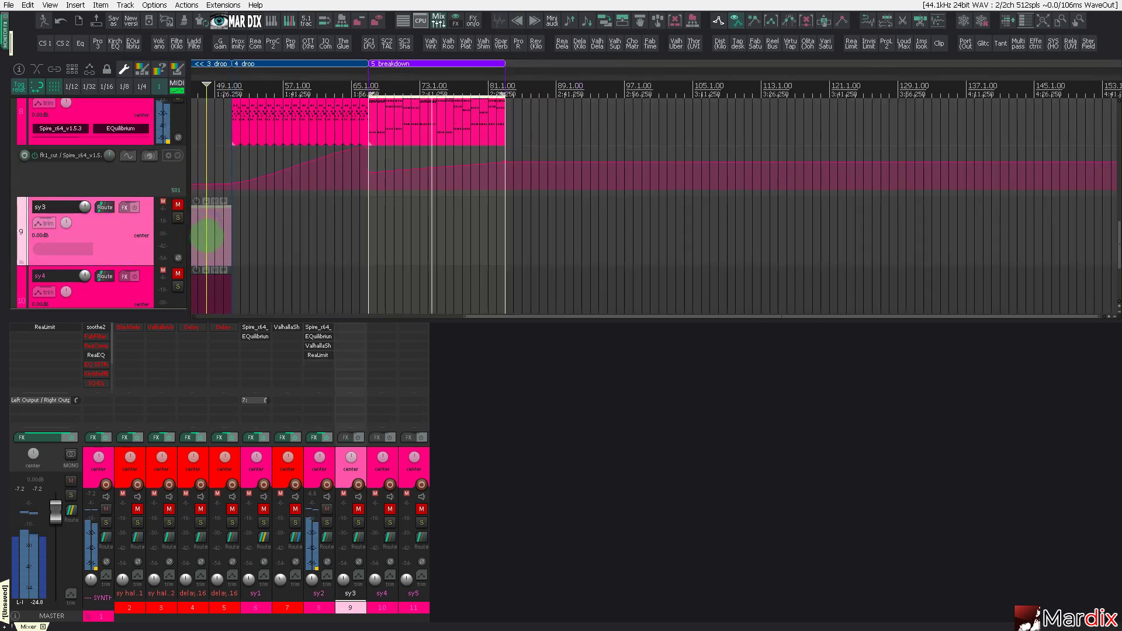
{"action": "left_click", "coordinate": [212, 287]}
Copy the breakdown item from sy2 onto the sy3 track at the same position and unmute sy3.
{"action": "scroll", "coordinate": [193, 234], "scroll_direction": "up", "scroll_amount": 2}
{"action": "scroll", "coordinate": [148, 224], "scroll_direction": "down", "scroll_amount": 1}
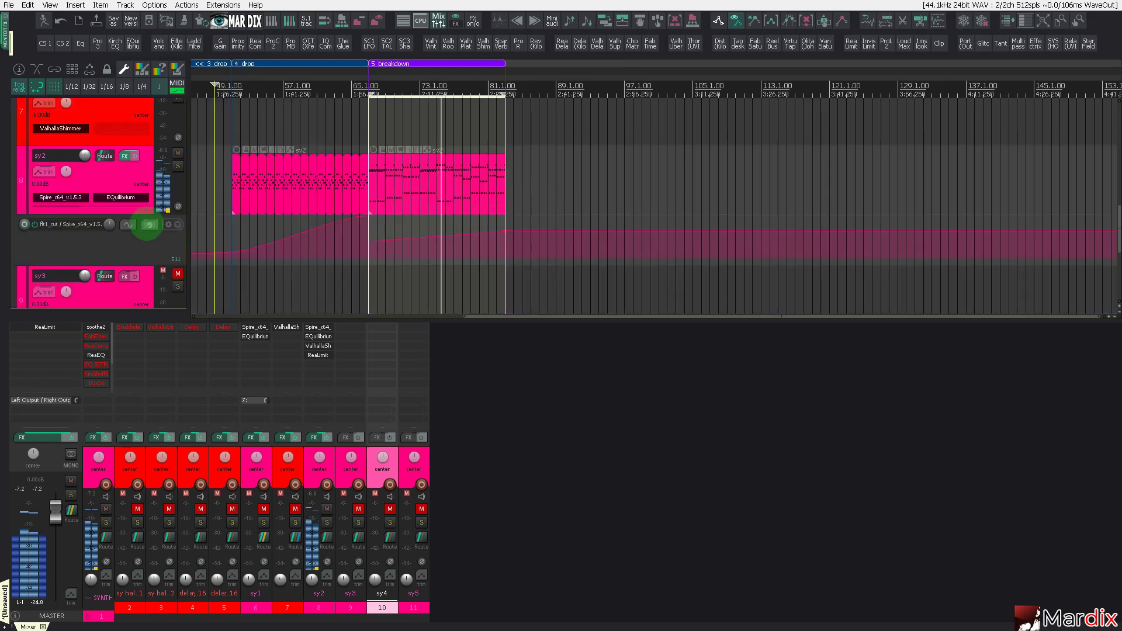
{"action": "left_click", "coordinate": [446, 172]}
{"action": "left_click_drag", "start_coordinate": [406, 187], "coordinate": [409, 280]}
{"action": "left_click", "coordinate": [178, 274]}
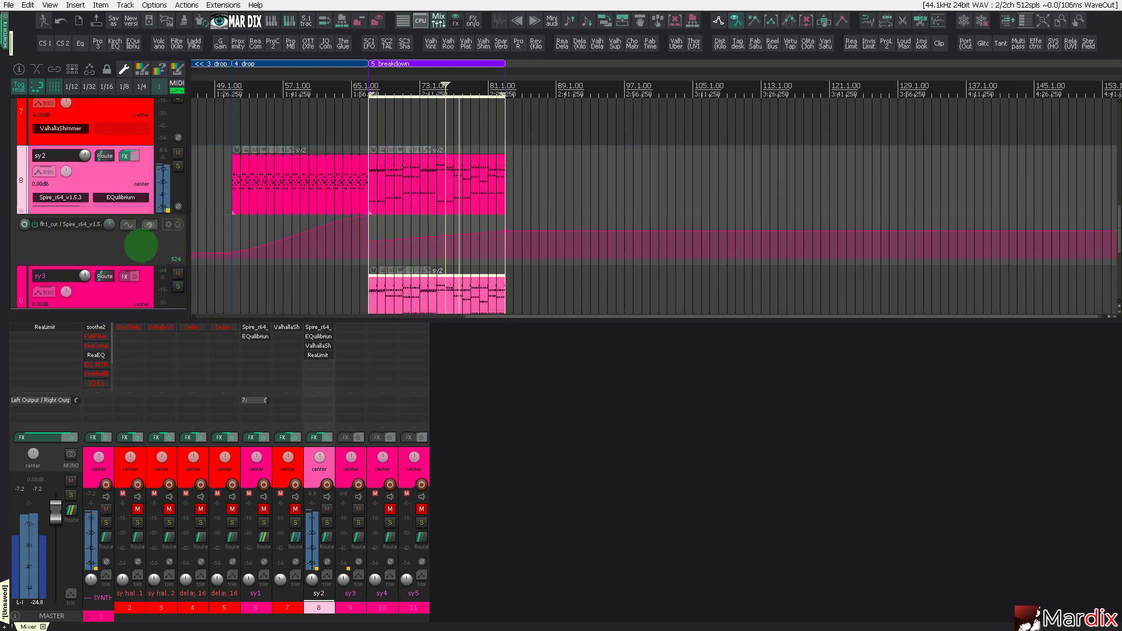
Hide the mixer and add the Spire synth to the sy3 track.
{"action": "left_click", "coordinate": [439, 19]}
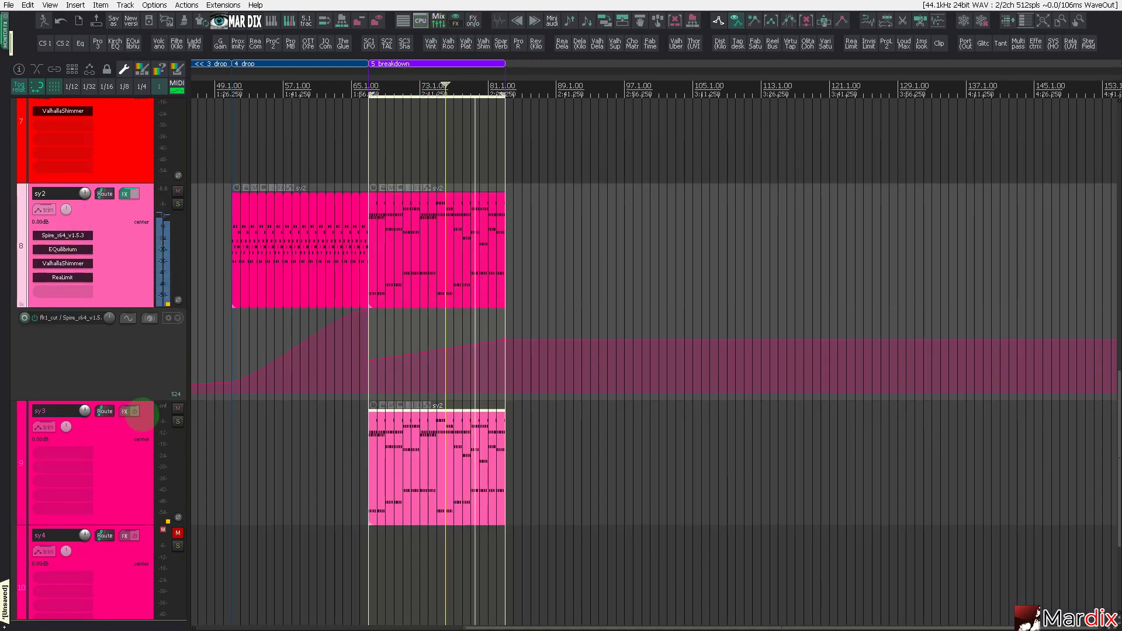
{"action": "left_click_drag", "start_coordinate": [142, 415], "coordinate": [140, 415]}
{"action": "left_click", "coordinate": [91, 452]}
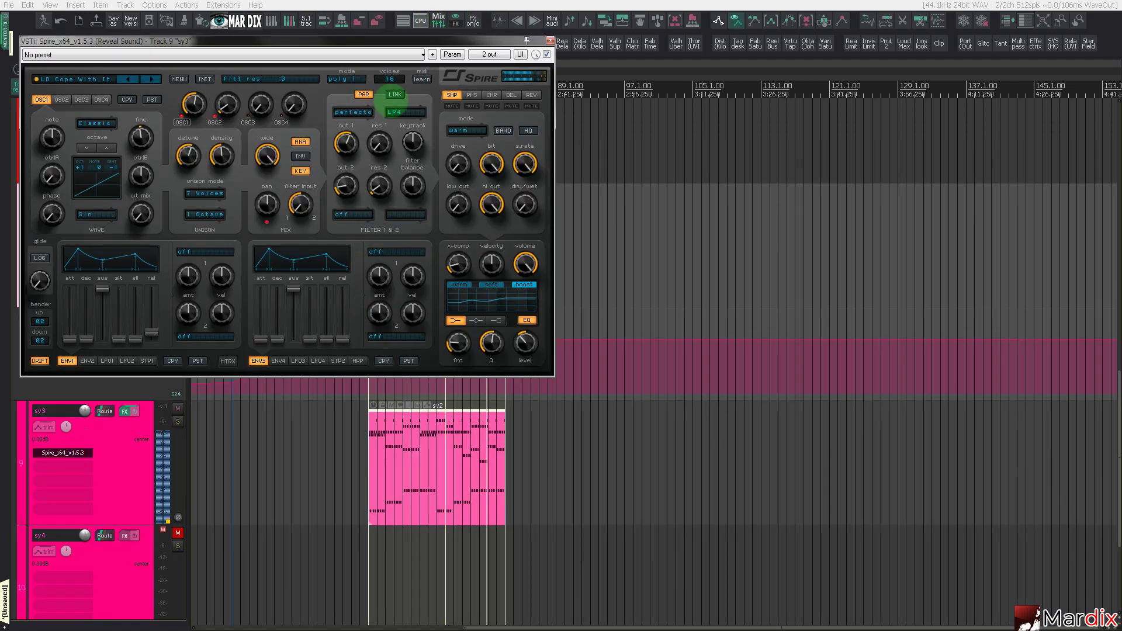
Load the SY_Vintage Piano preset from the Vandalism Shocking Trance bank into sy3's Spire.
{"action": "left_click_drag", "start_coordinate": [395, 42], "coordinate": [804, 162]}
{"action": "left_click", "coordinate": [523, 196]}
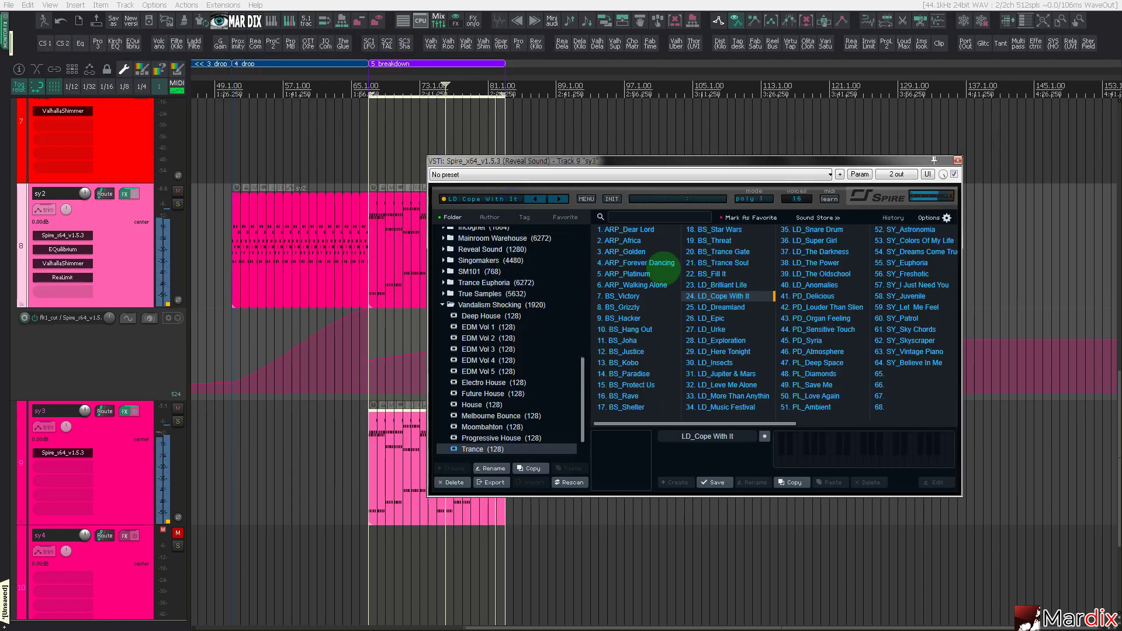
{"action": "left_click", "coordinate": [909, 364]}
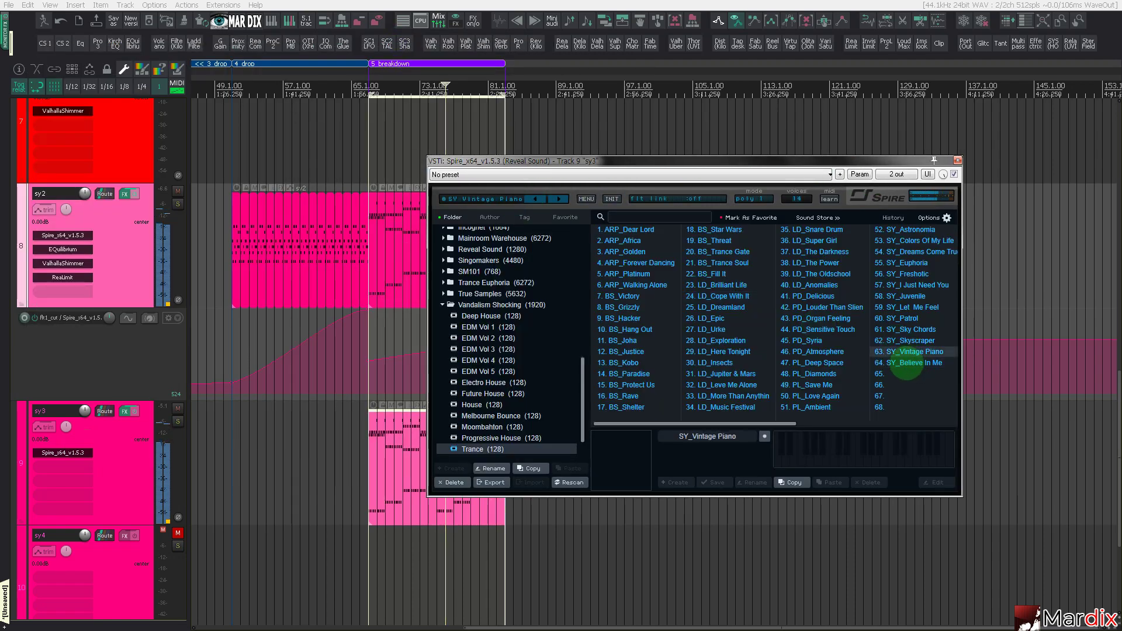
Try the SY_Skyscraper preset in sy3's Spire and look through the Vandalism Shocking and True Samples folders for other sounds.
{"action": "key", "text": "Up"}
{"action": "scroll", "coordinate": [506, 389], "scroll_direction": "down", "scroll_amount": 1}
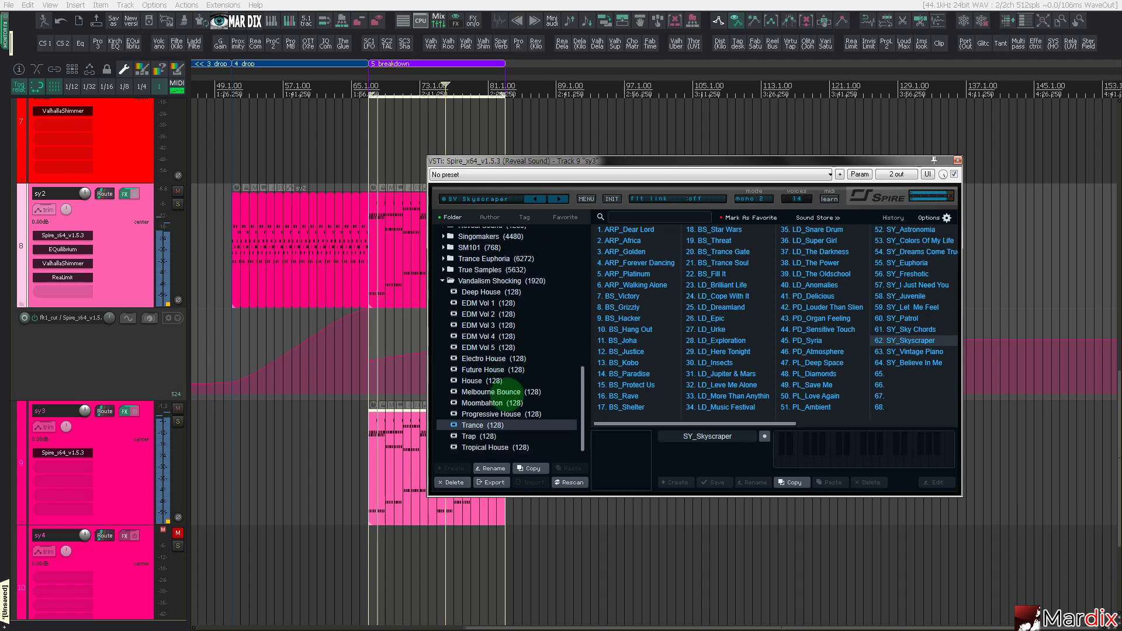
{"action": "scroll", "coordinate": [506, 389], "scroll_direction": "down", "scroll_amount": 1}
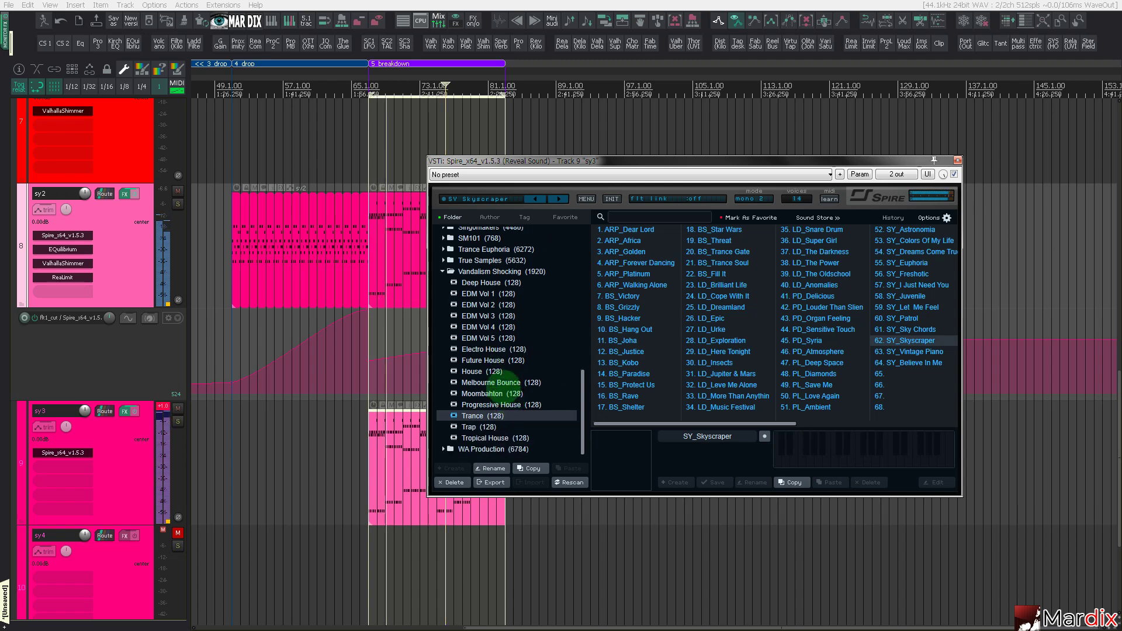
{"action": "scroll", "coordinate": [503, 381], "scroll_direction": "up", "scroll_amount": 3}
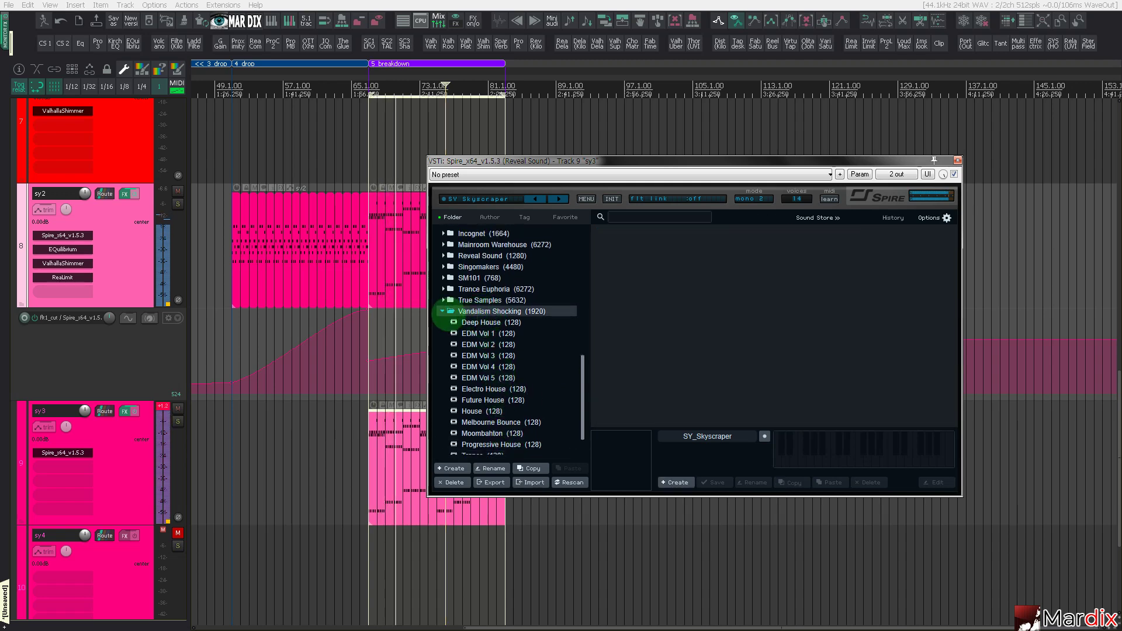
{"action": "left_click", "coordinate": [445, 300]}
{"action": "scroll", "coordinate": [510, 339], "scroll_direction": "down", "scroll_amount": 10}
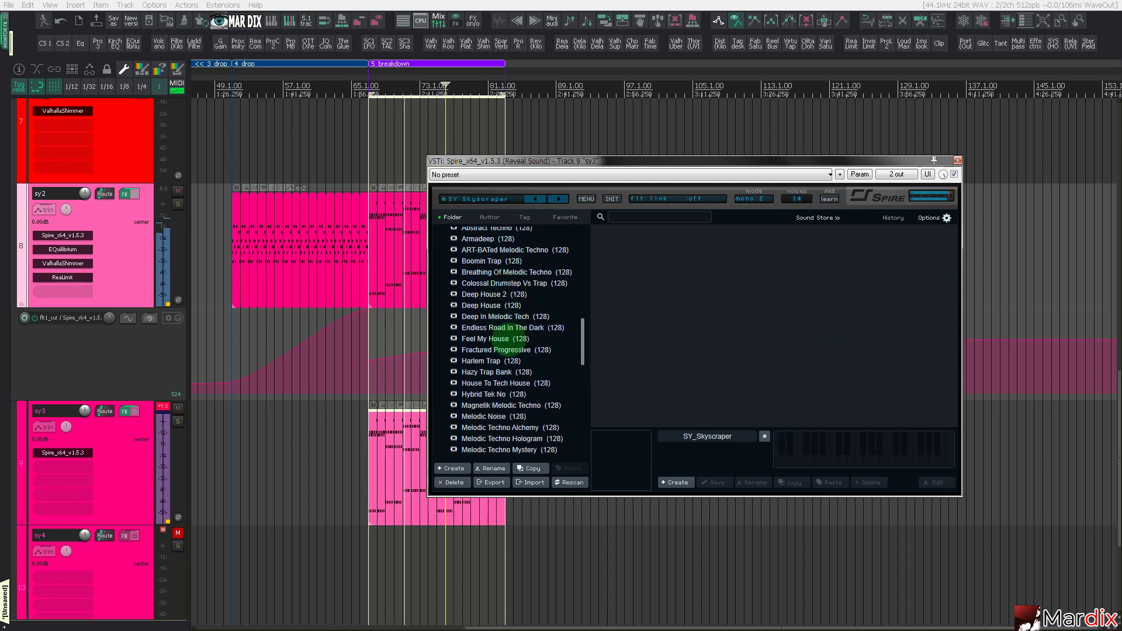
{"action": "scroll", "coordinate": [510, 341], "scroll_direction": "down", "scroll_amount": 5}
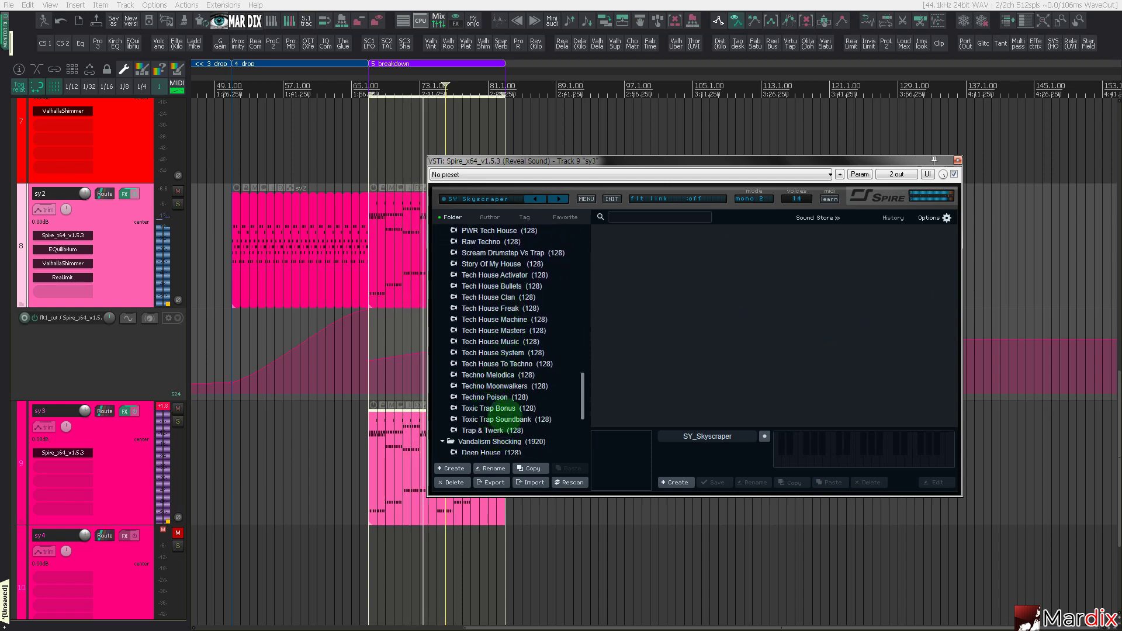
{"action": "scroll", "coordinate": [516, 384], "scroll_direction": "up", "scroll_amount": 5}
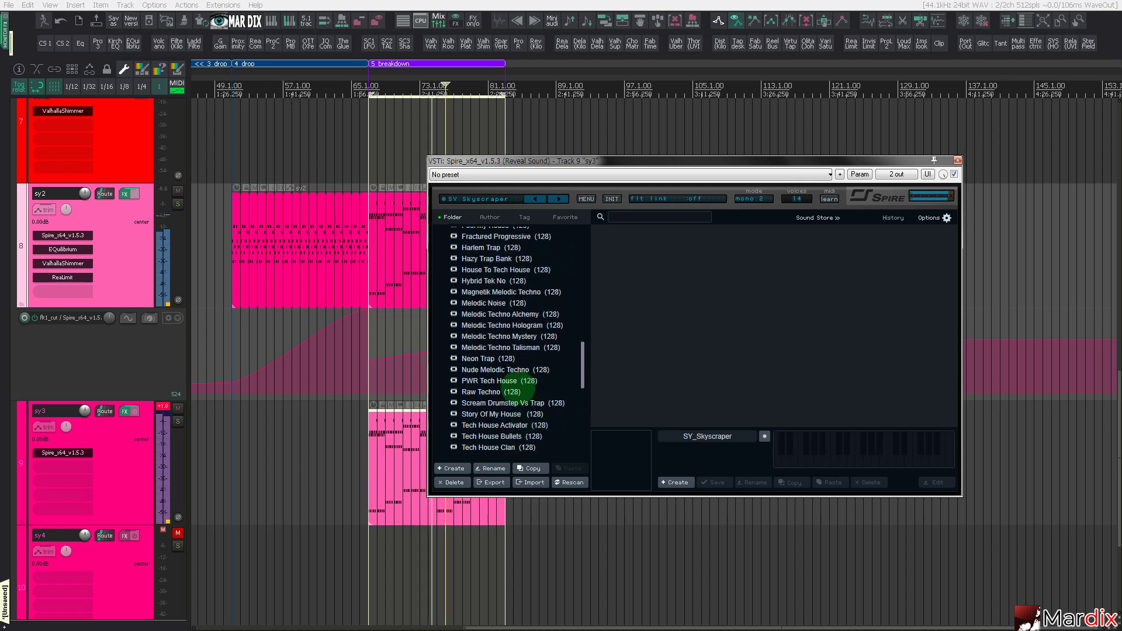
Audition presets from the Raw Techno bank, such as BA Portabass MW, LD Introduce and SY TellMeChord, plus TSST_PLUCK_01 from Scream Drumstep Vs Trap.
{"action": "left_click", "coordinate": [494, 392]}
{"action": "left_click", "coordinate": [634, 229]}
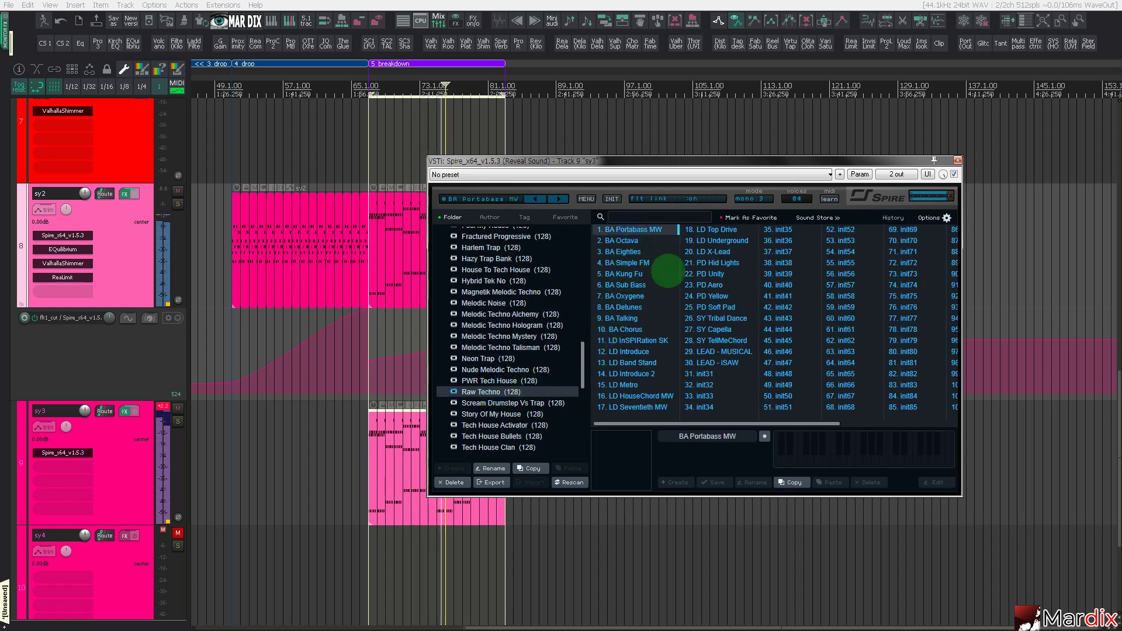
{"action": "left_click", "coordinate": [638, 341]}
{"action": "left_click", "coordinate": [653, 352]}
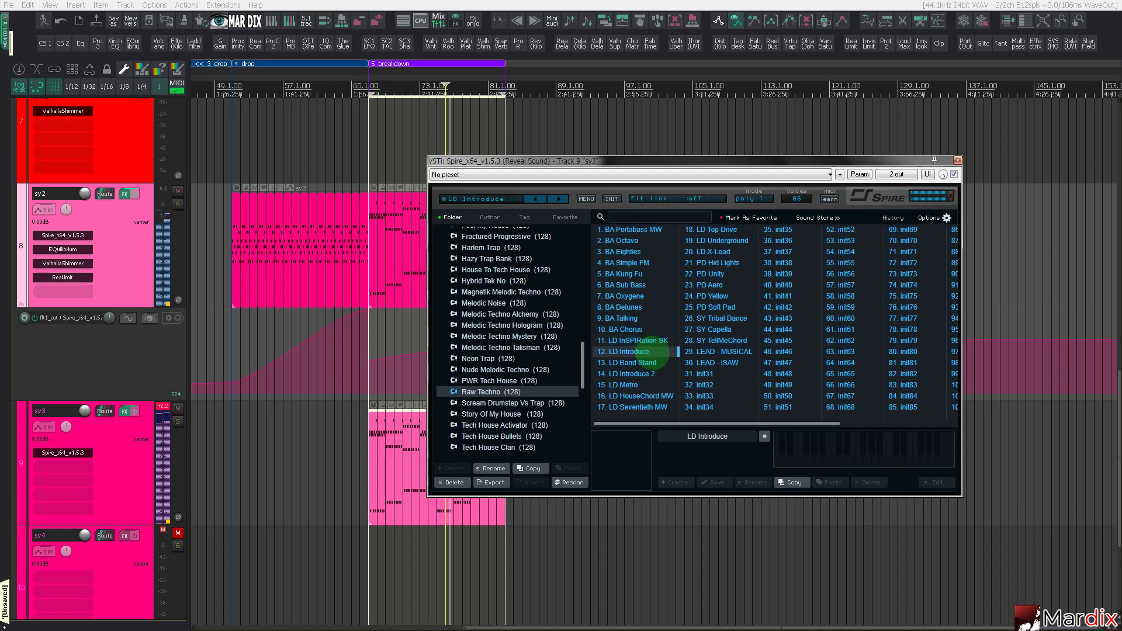
{"action": "left_click", "coordinate": [659, 362]}
{"action": "left_click", "coordinate": [718, 351]}
{"action": "left_click", "coordinate": [718, 341]}
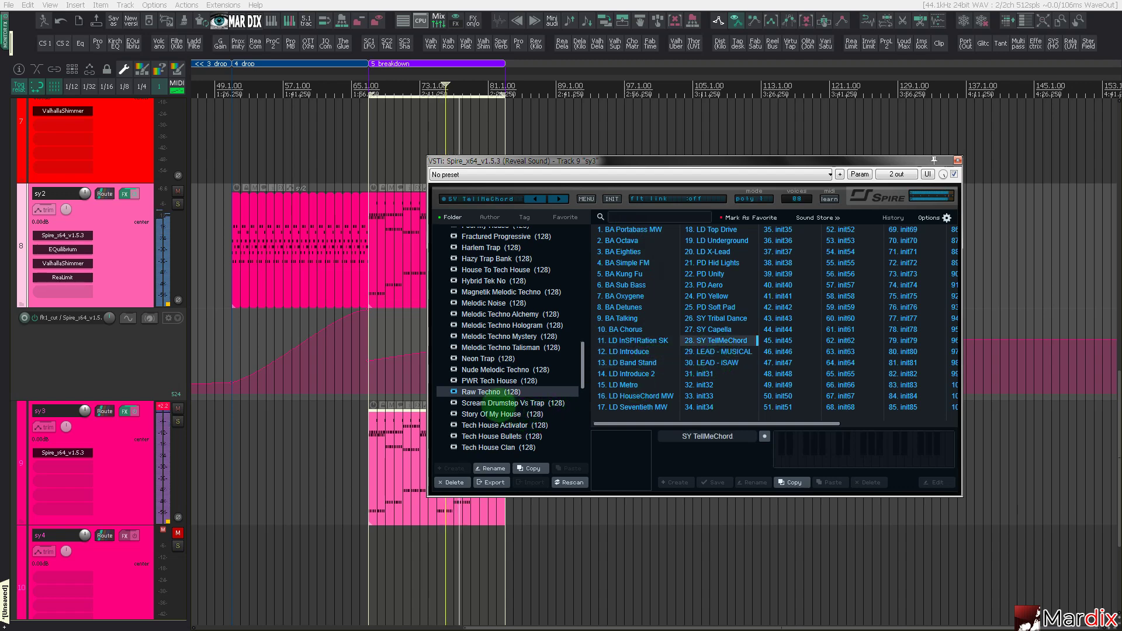
{"action": "left_click", "coordinate": [497, 404]}
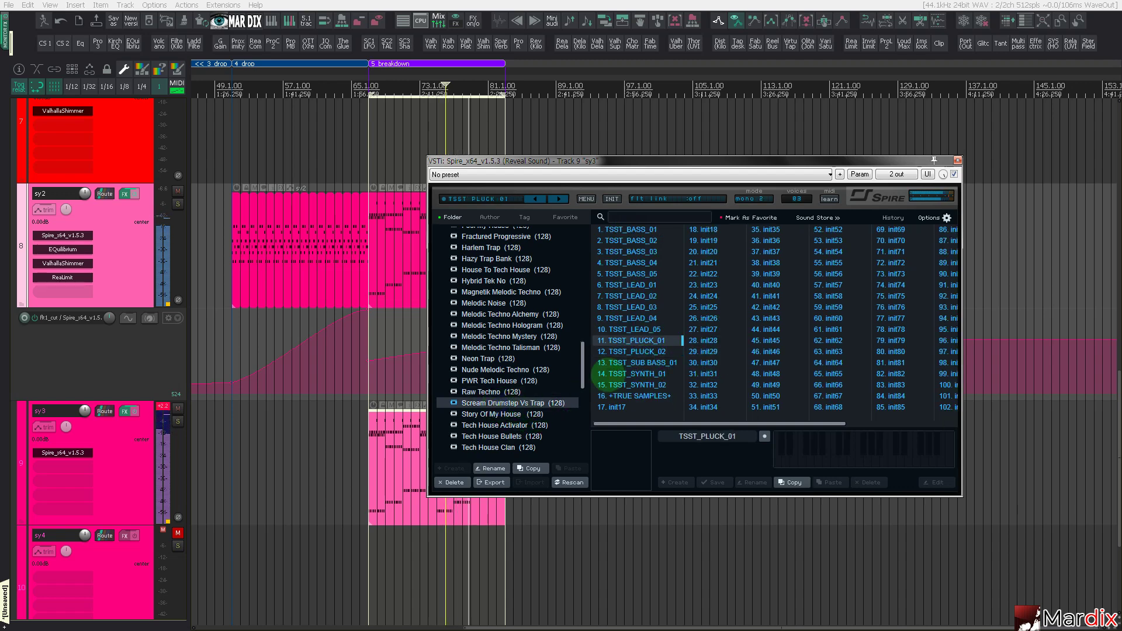
Open the Anthemic Trance Elements bank from the Trance Euphoria folder in Spire's preset browser.
{"action": "scroll", "coordinate": [512, 370], "scroll_direction": "up", "scroll_amount": 3}
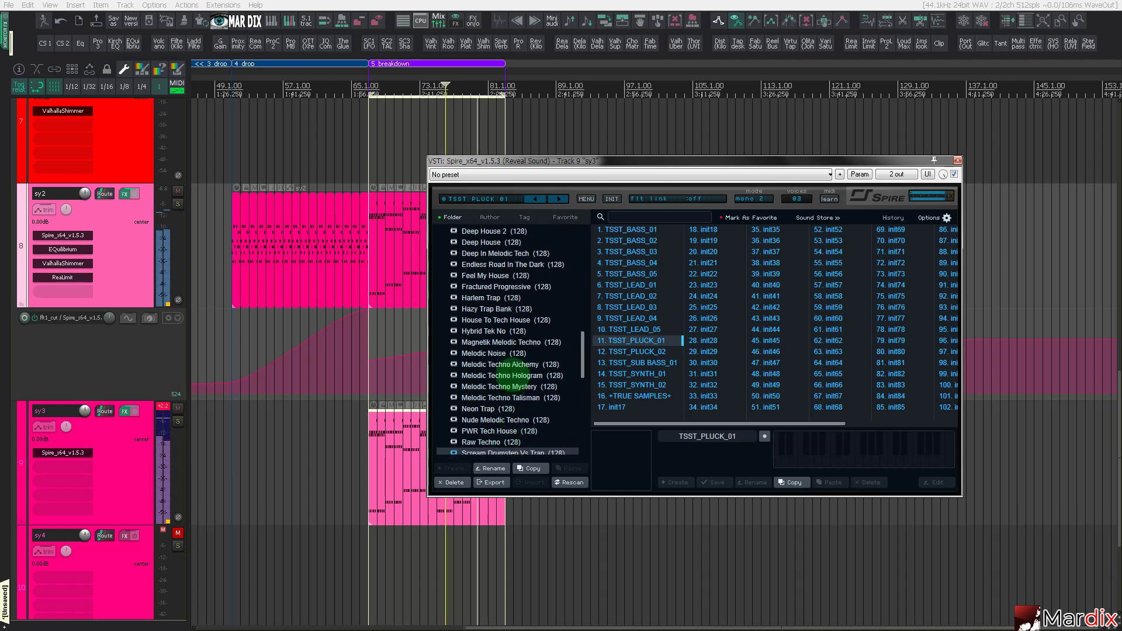
{"action": "scroll", "coordinate": [543, 392], "scroll_direction": "up", "scroll_amount": 2}
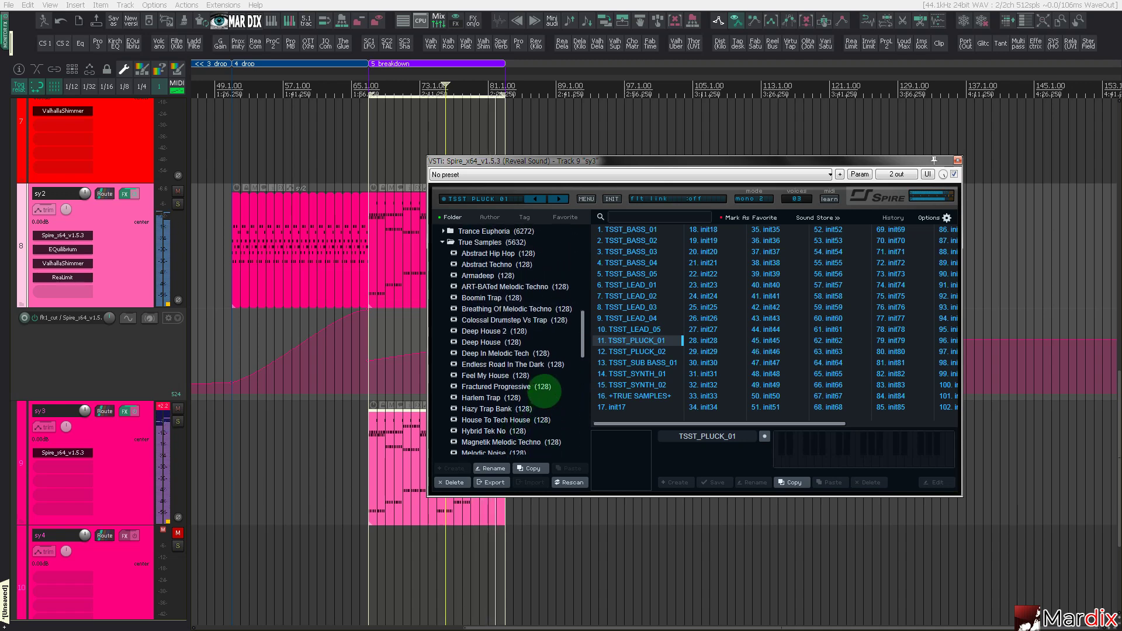
{"action": "scroll", "coordinate": [544, 393], "scroll_direction": "up", "scroll_amount": 4}
{"action": "left_click", "coordinate": [445, 373]}
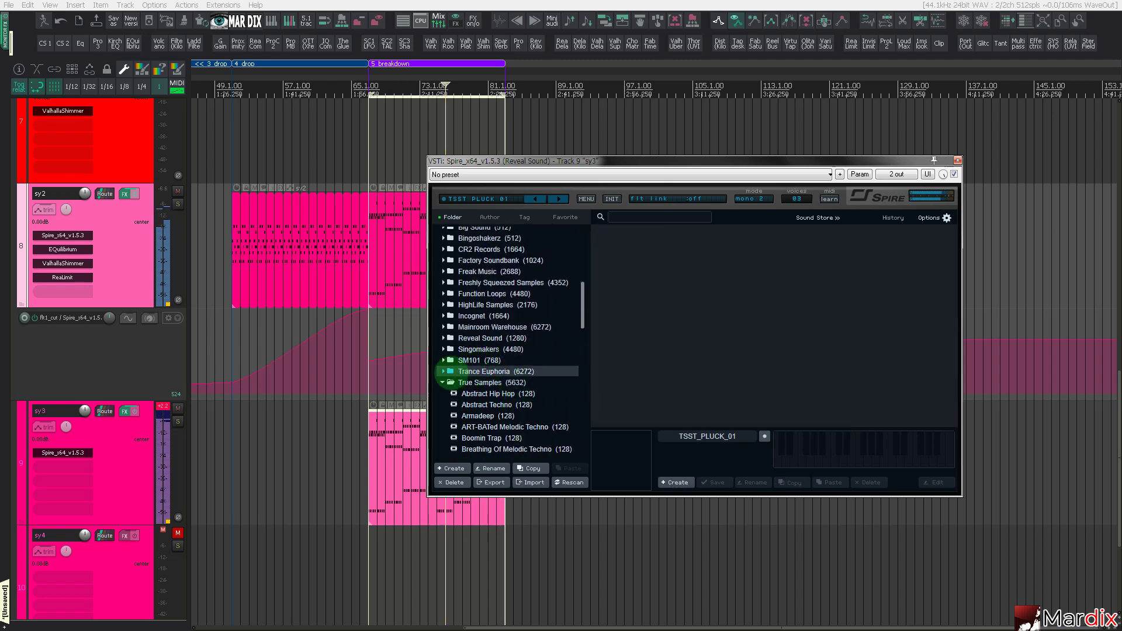
{"action": "scroll", "coordinate": [468, 363], "scroll_direction": "down", "scroll_amount": 3}
{"action": "left_click", "coordinate": [509, 328]}
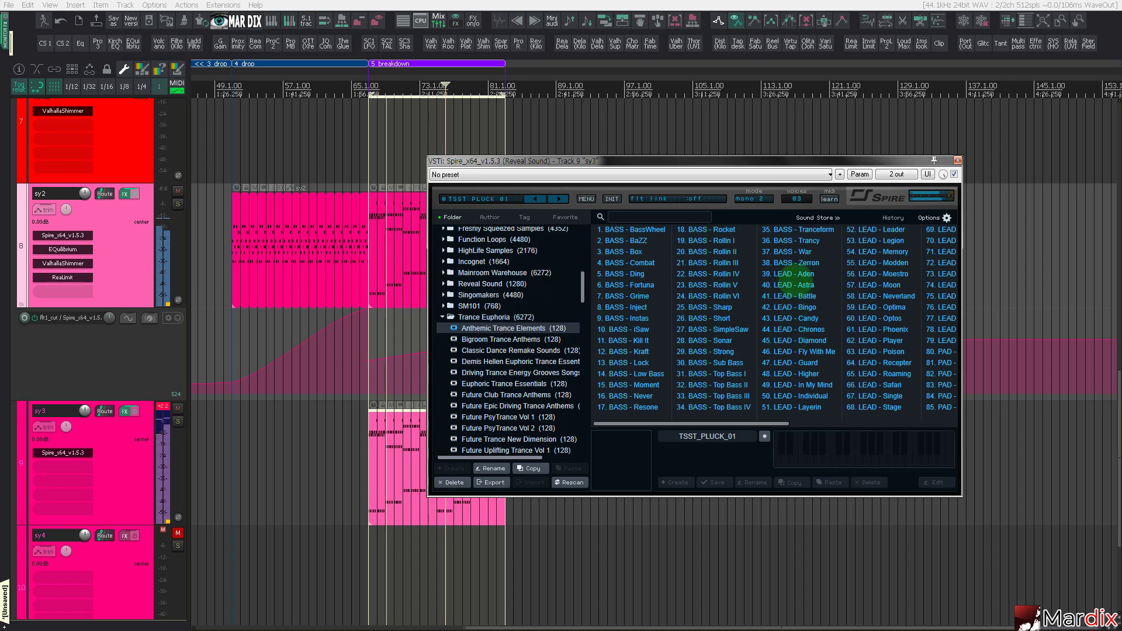
Audition the Astra, Battle, Bingo, Candy and Chronos lead presets on sy3.
{"action": "left_click", "coordinate": [795, 286]}
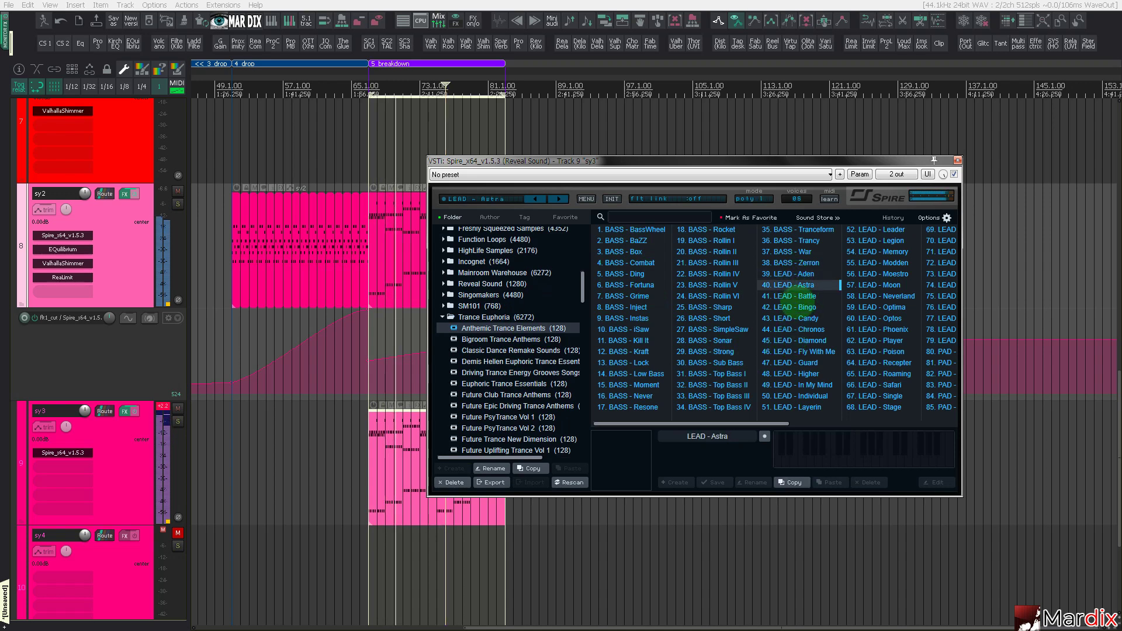
{"action": "left_click", "coordinate": [804, 297]}
{"action": "left_click", "coordinate": [809, 308]}
{"action": "left_click", "coordinate": [813, 319]}
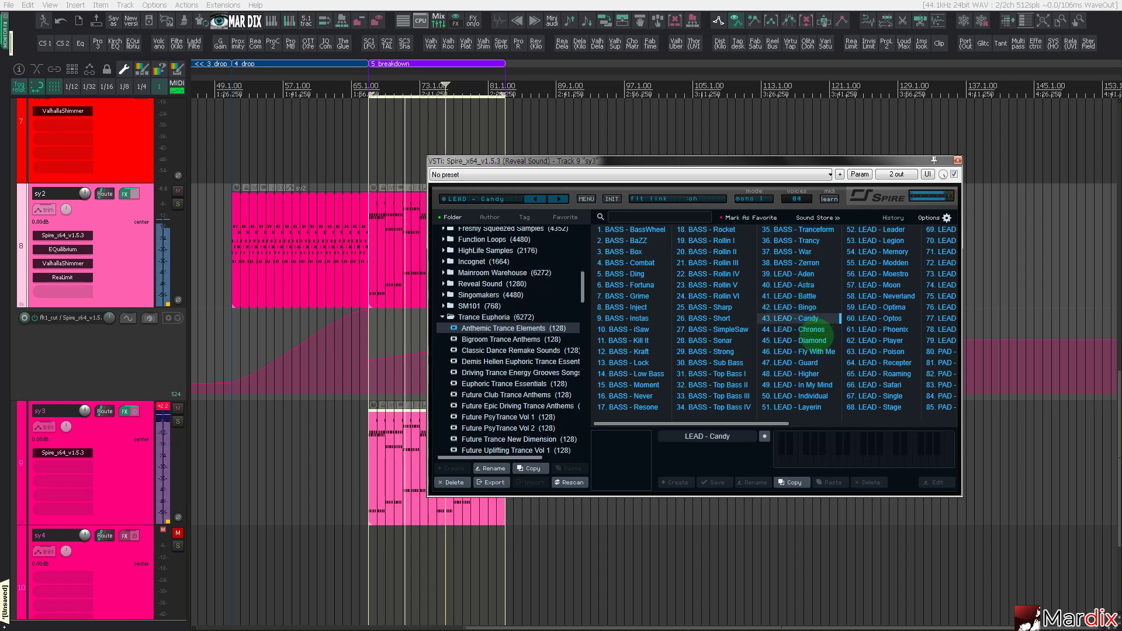
{"action": "left_click", "coordinate": [813, 330]}
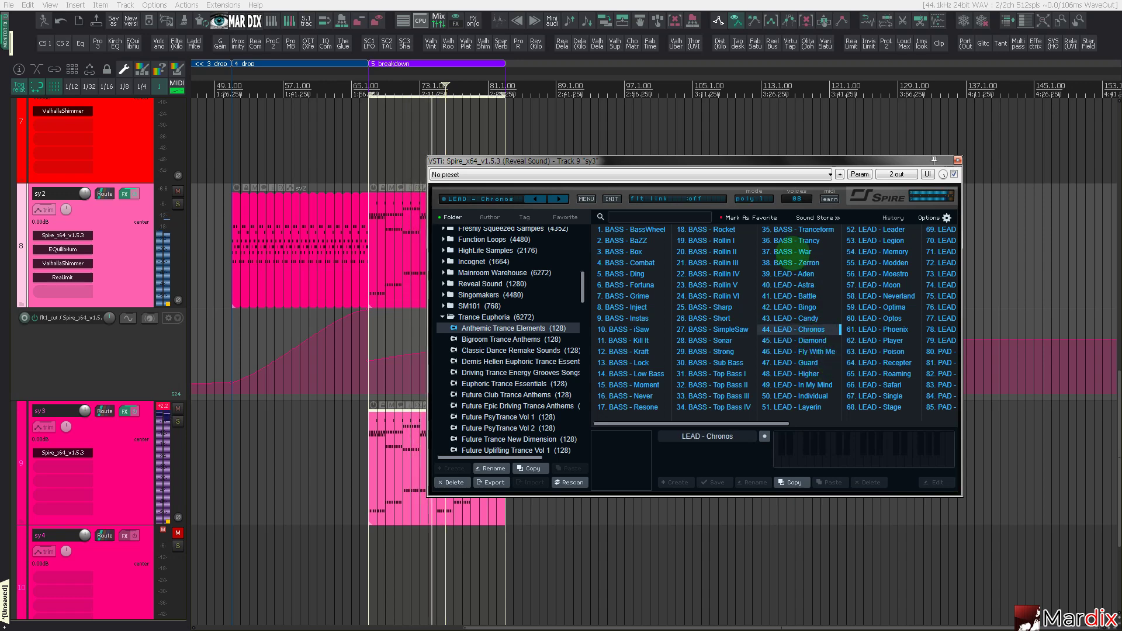
Uncover more of the breakdown and audition the lead presets from Diamond through In My Mind.
{"action": "left_click_drag", "start_coordinate": [782, 164], "coordinate": [849, 138]}
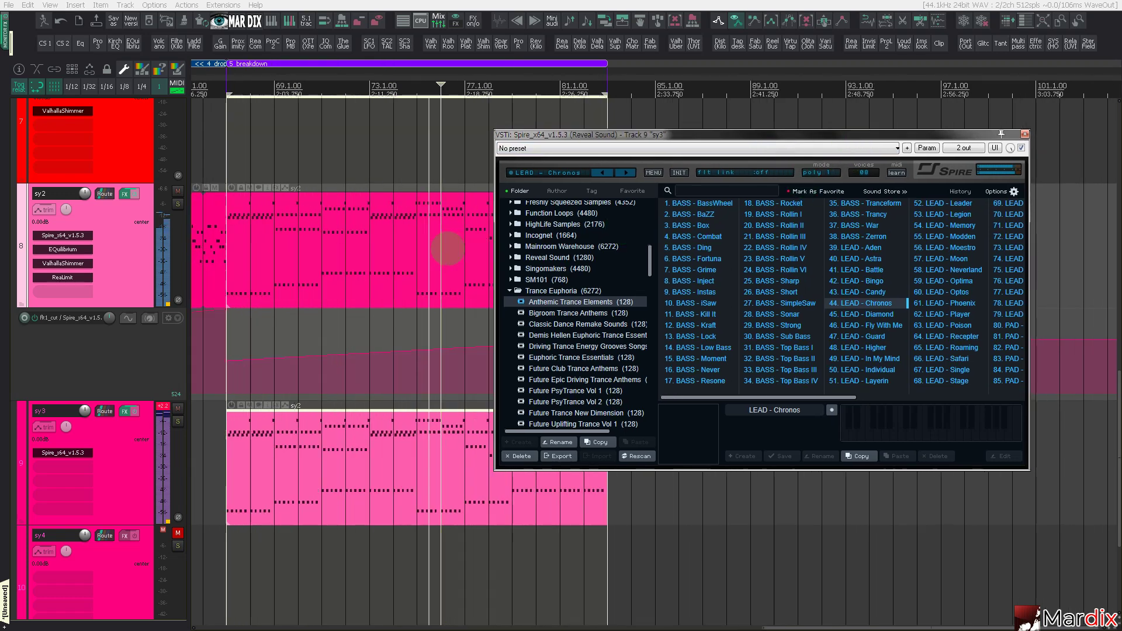
{"action": "key", "text": "="}
{"action": "left_click", "coordinate": [862, 314]}
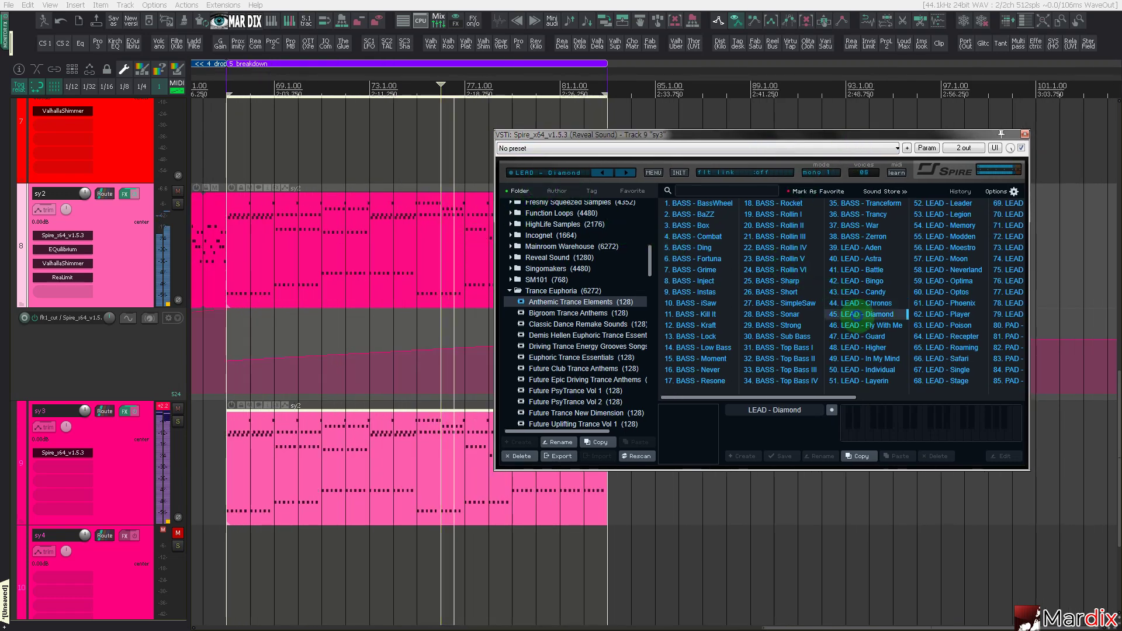
{"action": "left_click", "coordinate": [874, 326]}
{"action": "left_click", "coordinate": [876, 335]}
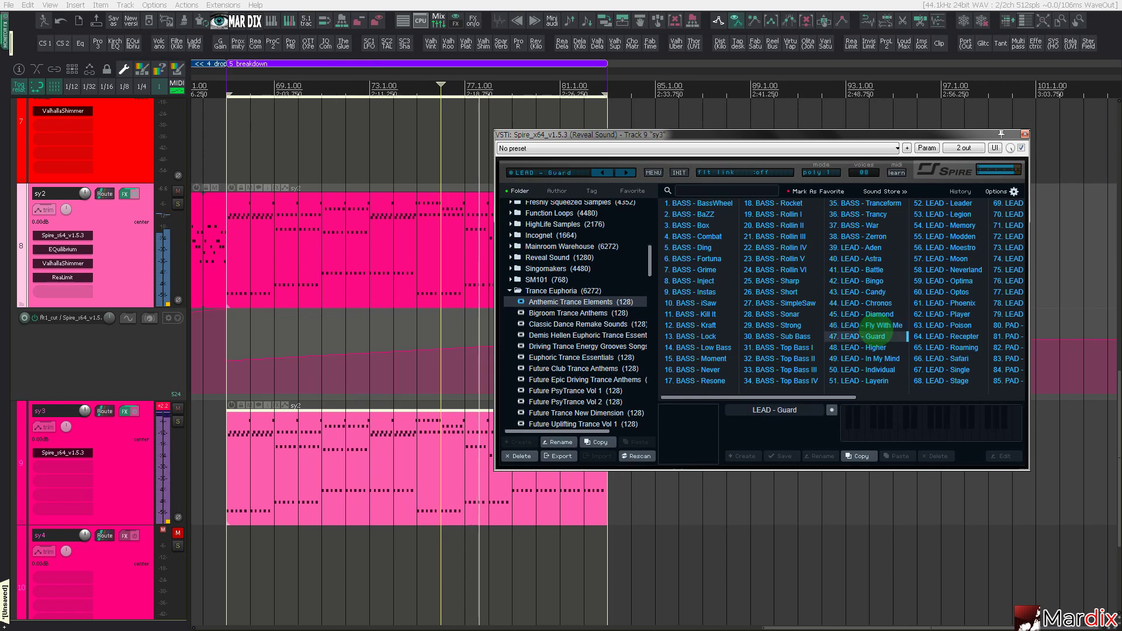
{"action": "key", "text": "Down"}
{"action": "key", "text": "Down"}
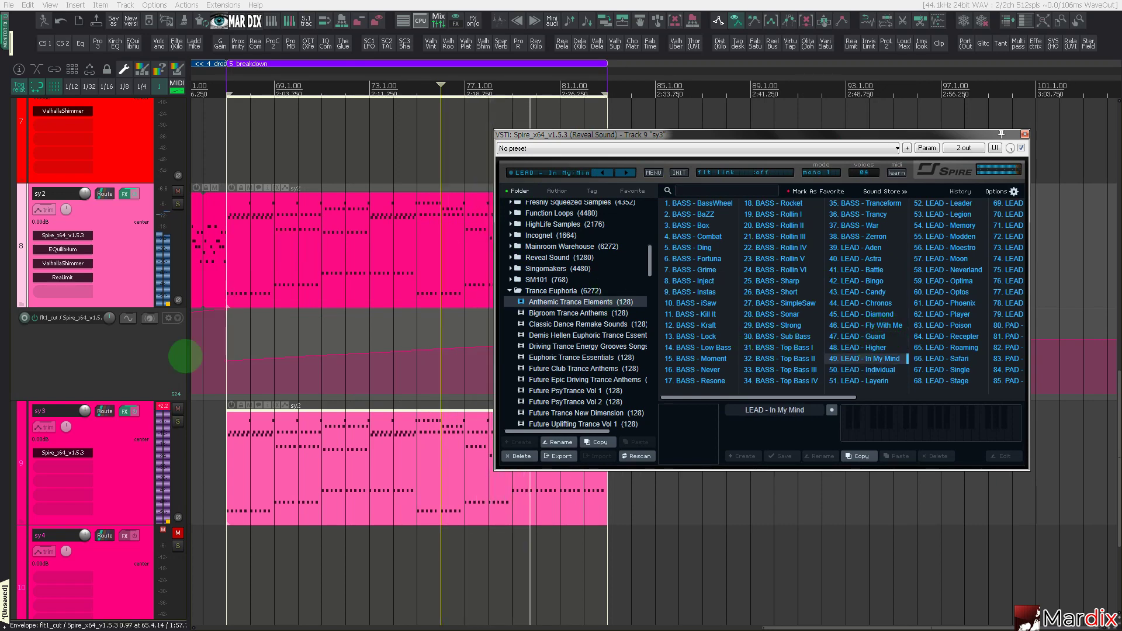
Select the sy3 track, try LEAD - Individual and load the LEAD - Layerin preset into its Spire.
{"action": "left_click", "coordinate": [142, 430]}
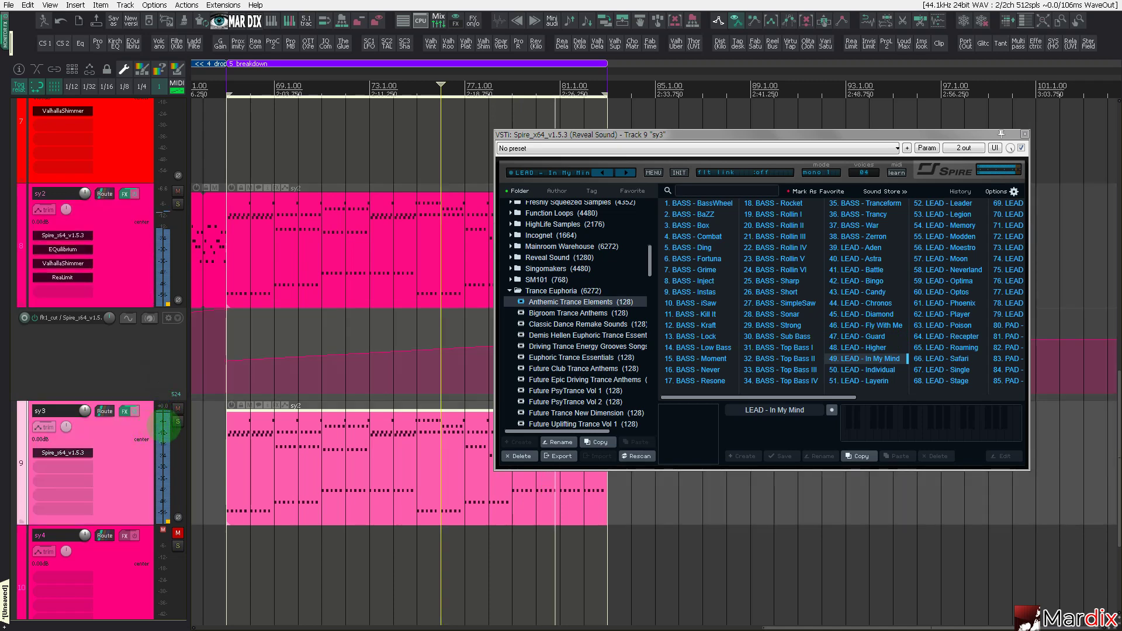
{"action": "left_click", "coordinate": [867, 370]}
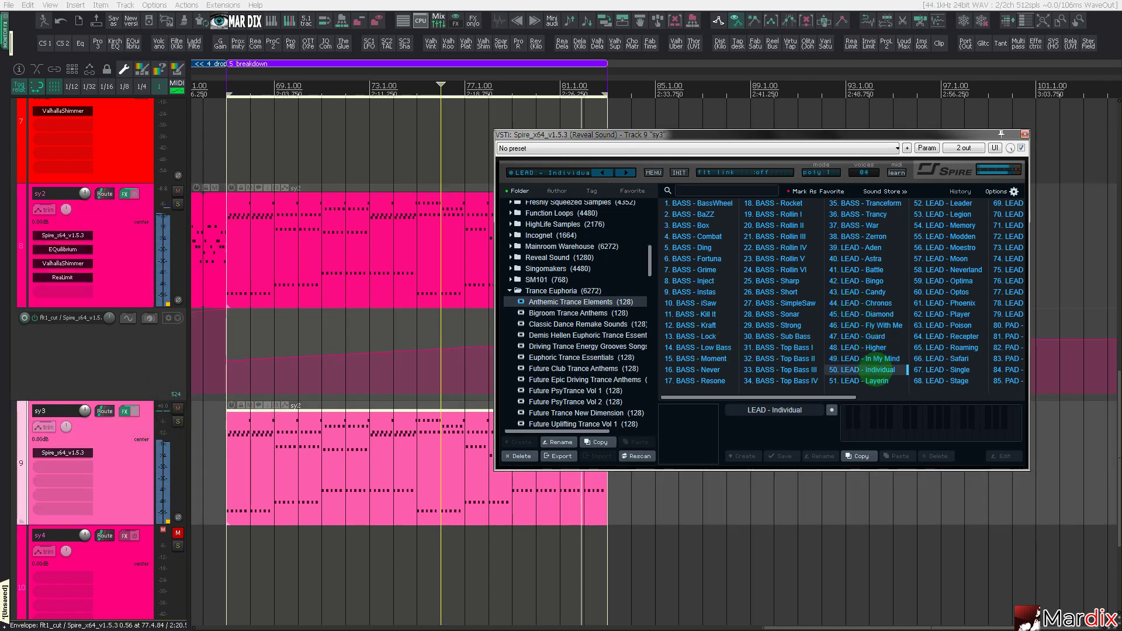
{"action": "left_click", "coordinate": [878, 381]}
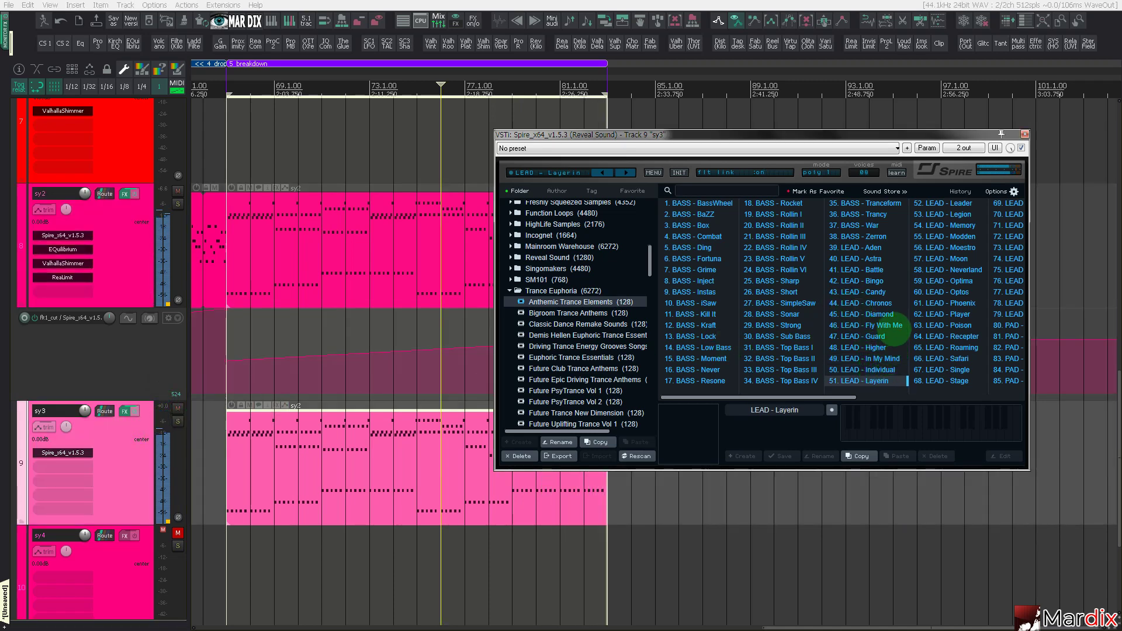
Adjust the filter 1 cutoff in sy3's Spire and add the Kilohearts Delay effect to the track.
{"action": "left_click", "coordinate": [522, 172]}
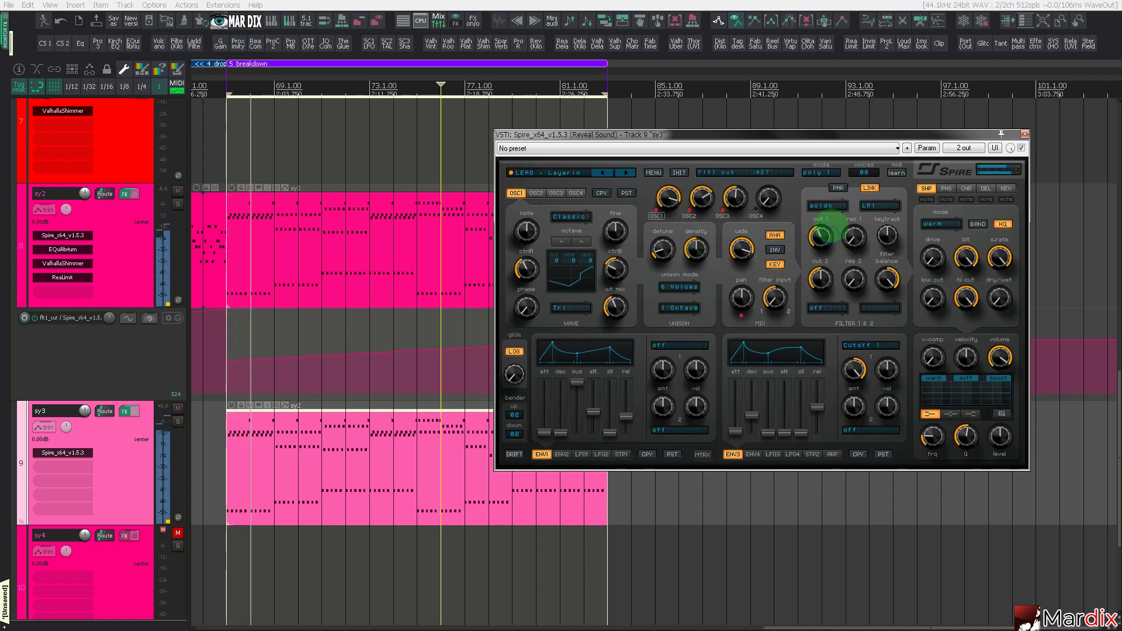
{"action": "mouse_move", "coordinate": [830, 233]}
{"action": "left_mouse_down"}
{"action": "mouse_move", "coordinate": [826, 175]}
{"action": "mouse_move", "coordinate": [821, 242]}
{"action": "left_mouse_up"}
{"action": "left_click", "coordinate": [135, 477]}
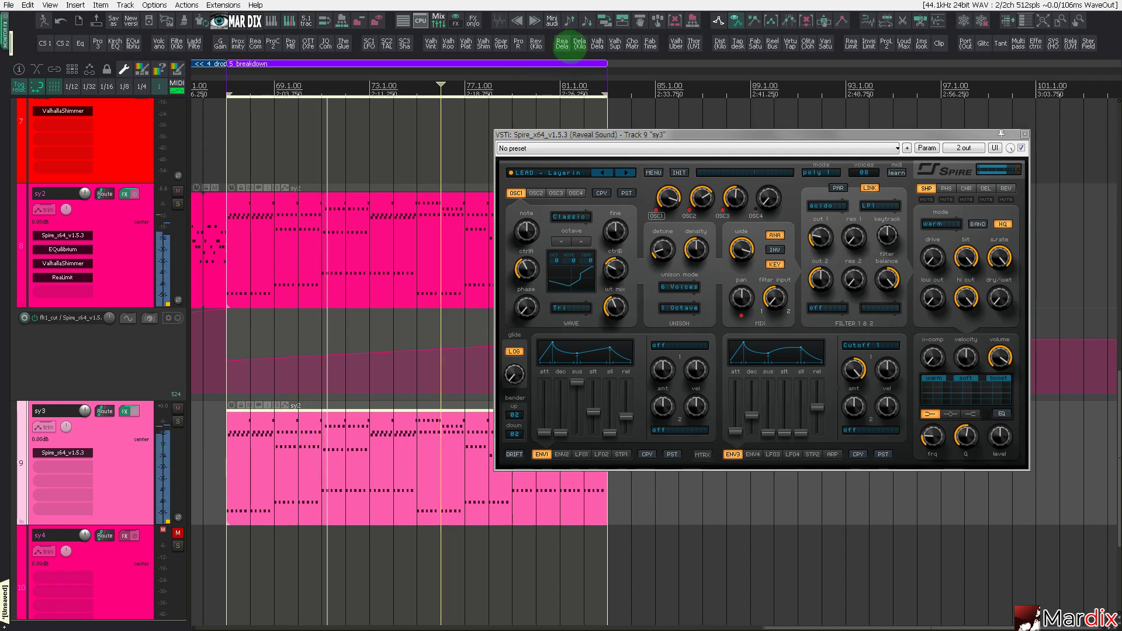
{"action": "left_click", "coordinate": [581, 44]}
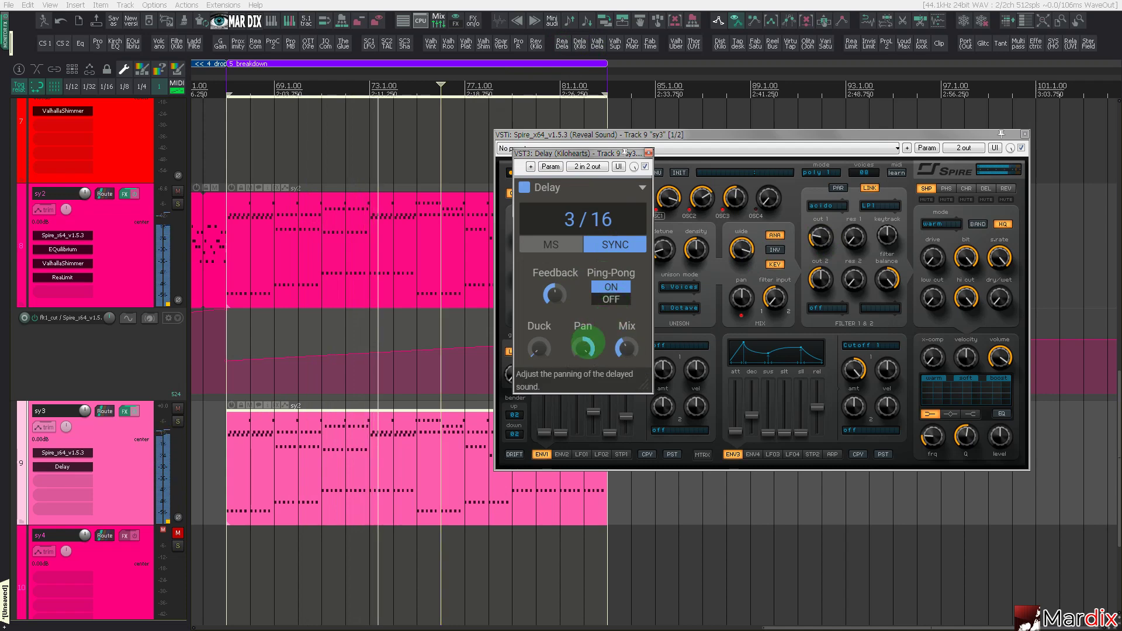
{"action": "left_click", "coordinate": [648, 153]}
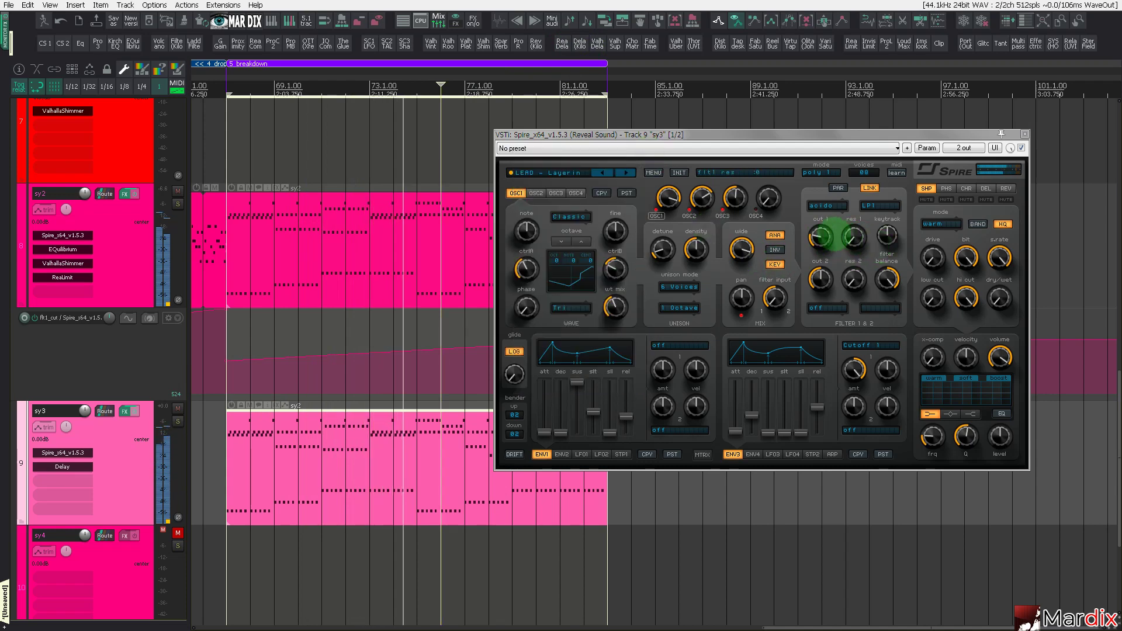
Set the filter 1 cutoff in sy3's Spire to 1000 and close the synth window.
{"action": "left_click_drag", "start_coordinate": [826, 237], "coordinate": [826, 175]}
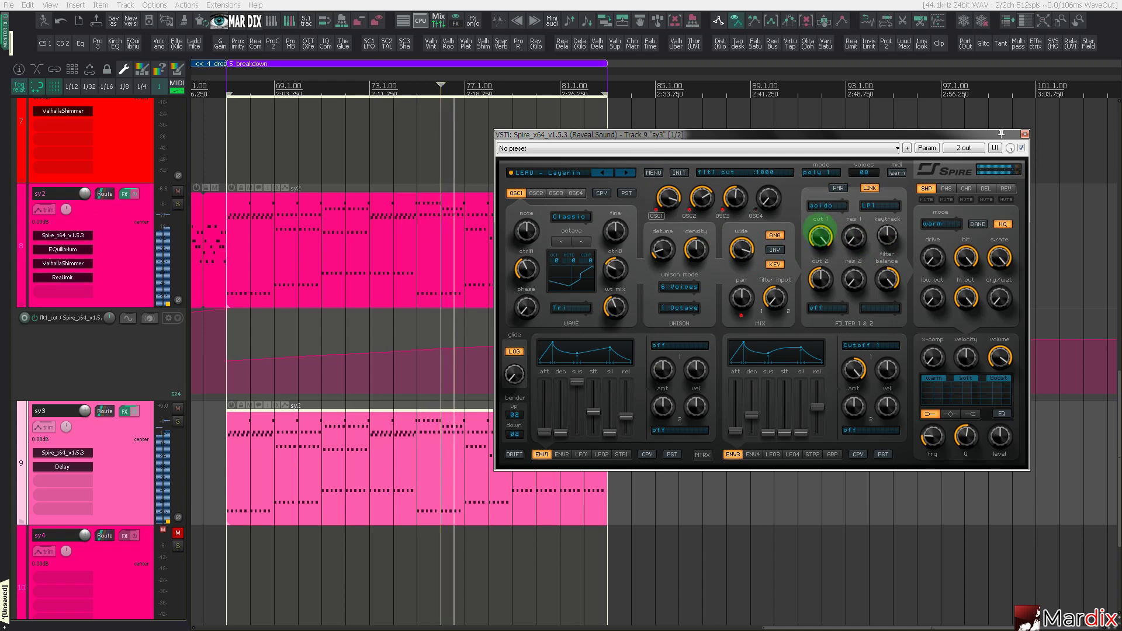
{"action": "left_click_drag", "start_coordinate": [842, 140], "coordinate": [794, 150]}
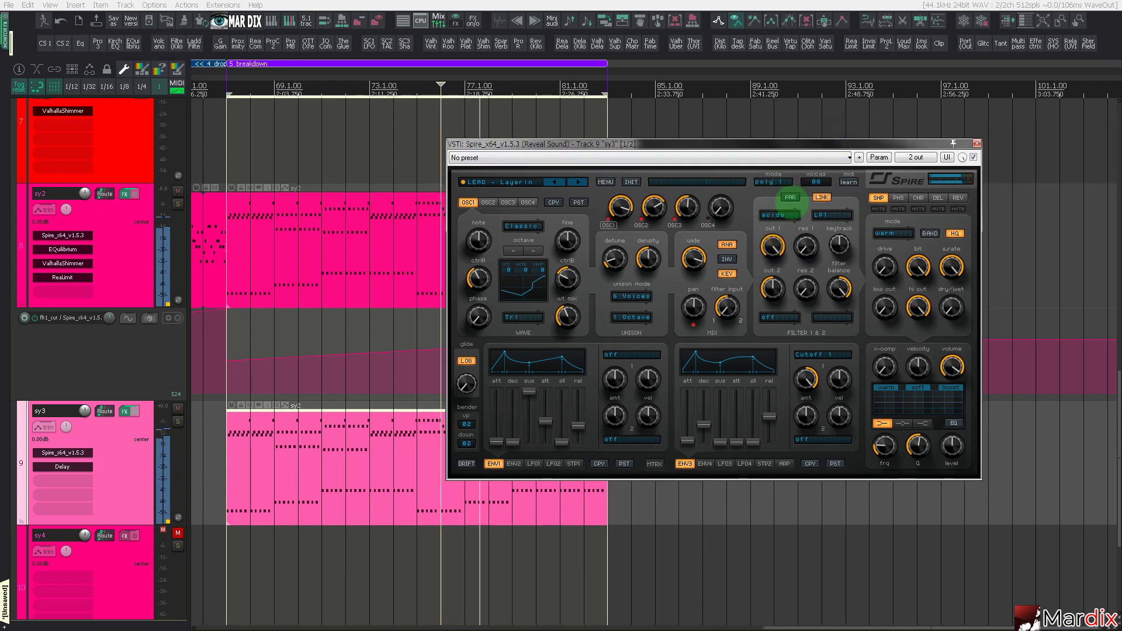
{"action": "left_click", "coordinate": [977, 143]}
{"action": "scroll", "coordinate": [458, 308], "scroll_direction": "down", "scroll_amount": 4}
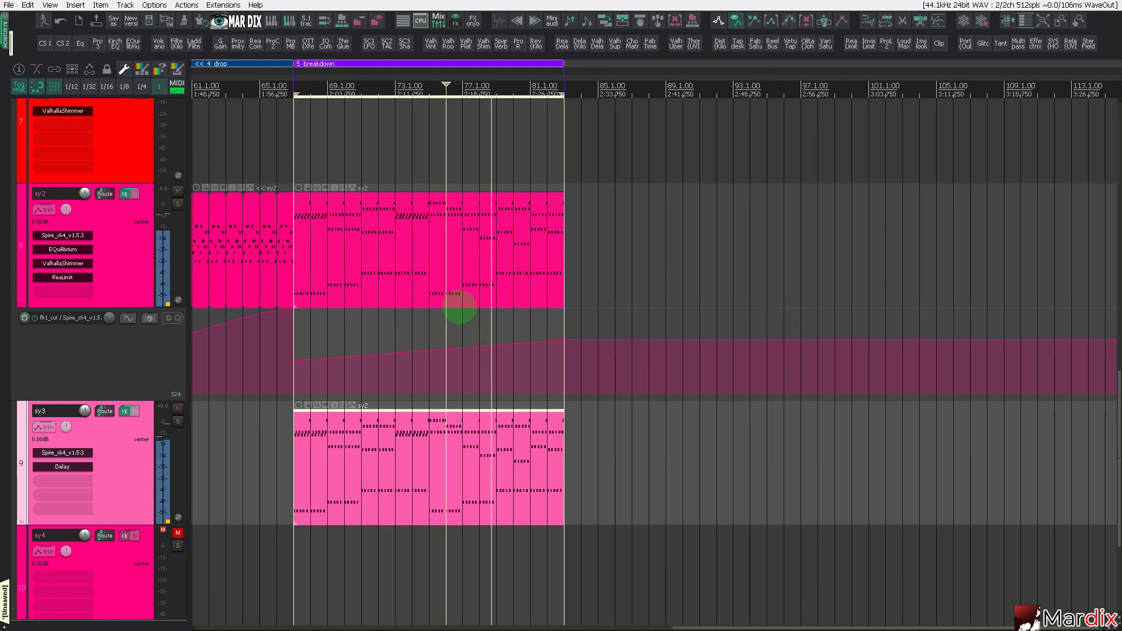
{"action": "scroll", "coordinate": [459, 307], "scroll_direction": "down", "scroll_amount": 2}
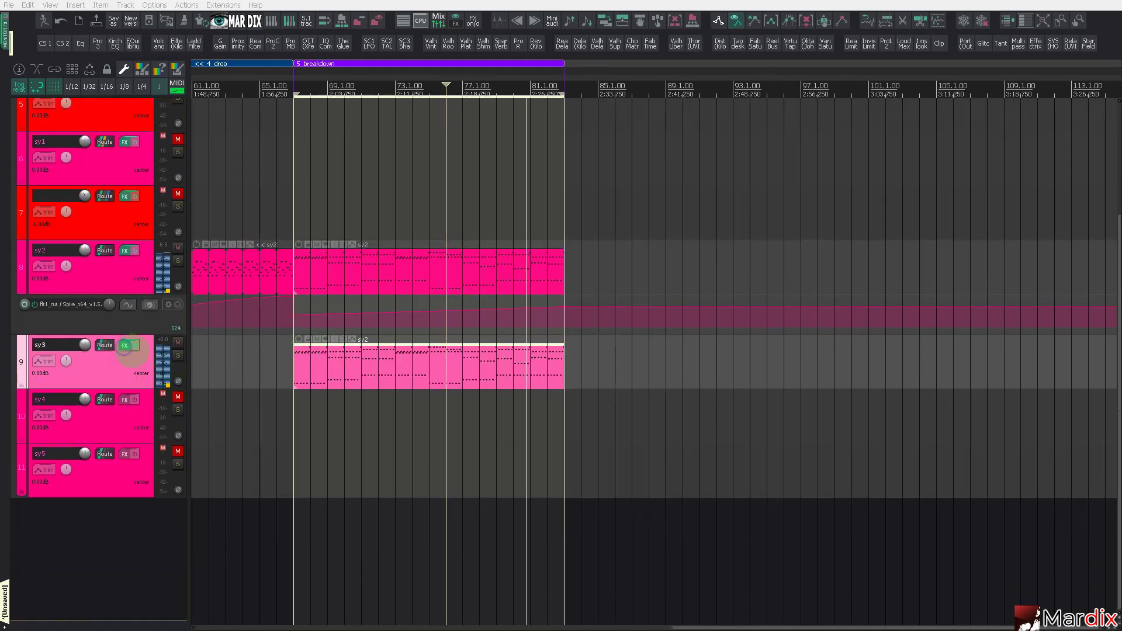
Open the effects on track sy3 and audition Spire's lead presets from LEAD - Memory to LEAD - Moon.
{"action": "left_click", "coordinate": [124, 345]}
{"action": "left_click", "coordinate": [515, 194]}
{"action": "left_click", "coordinate": [456, 195]}
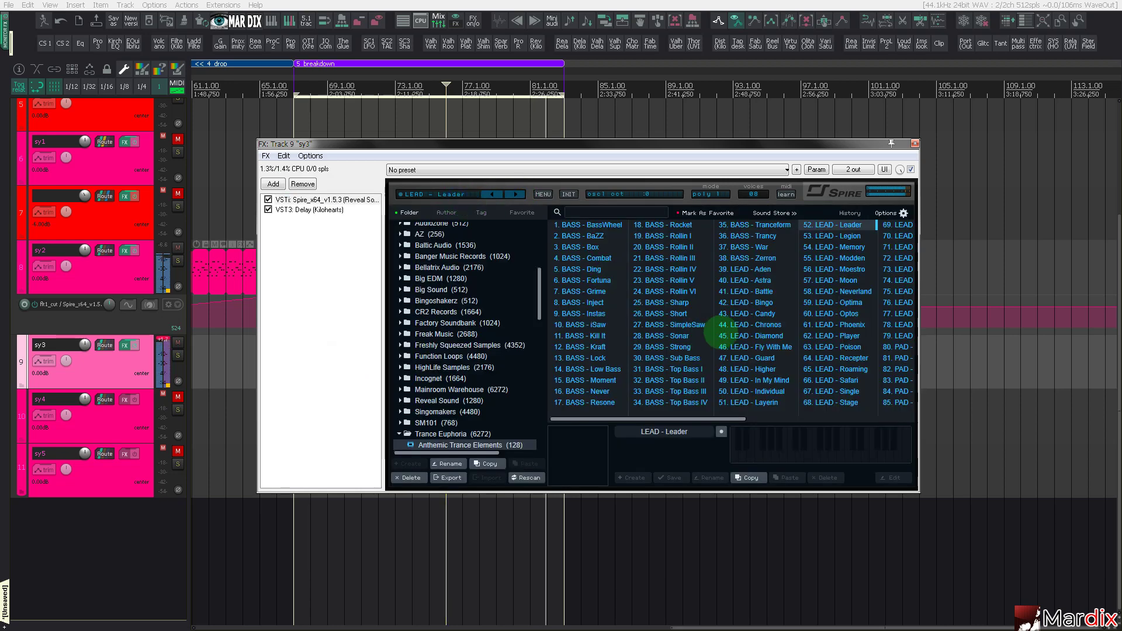
{"action": "left_click", "coordinate": [844, 247]}
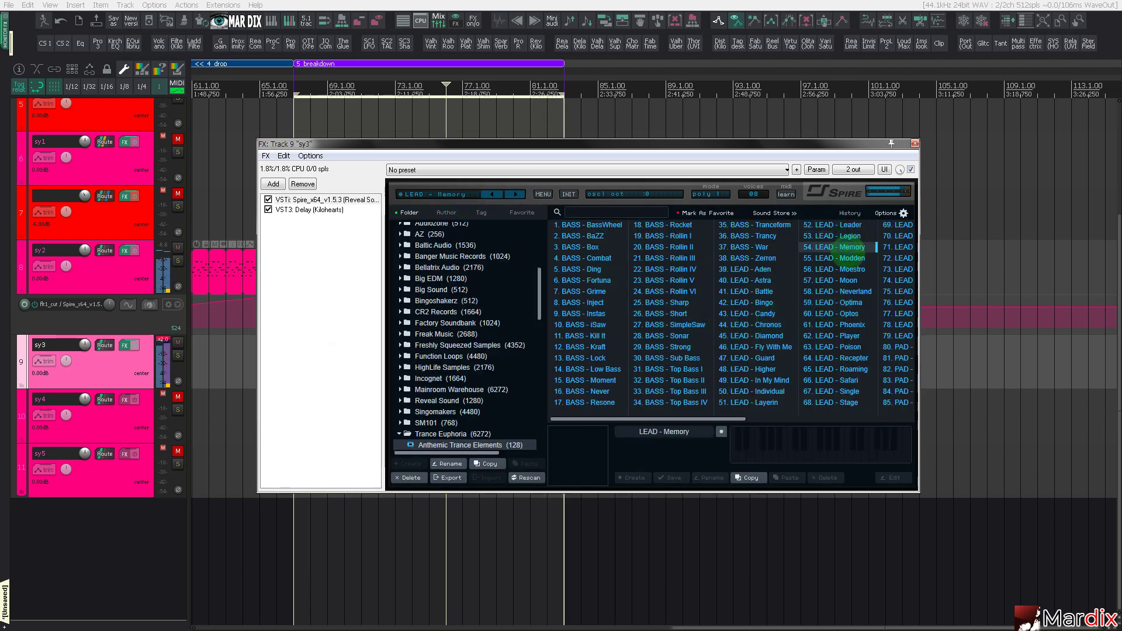
{"action": "left_click", "coordinate": [851, 259]}
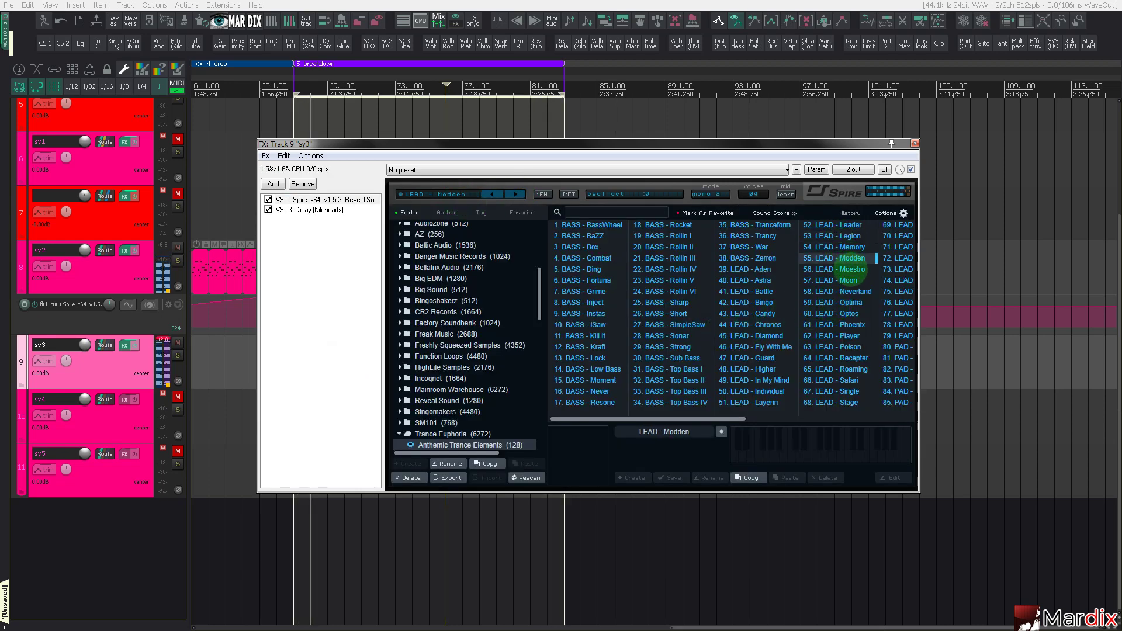
{"action": "left_click_drag", "start_coordinate": [795, 140], "coordinate": [842, 195]}
{"action": "left_click", "coordinate": [880, 326]}
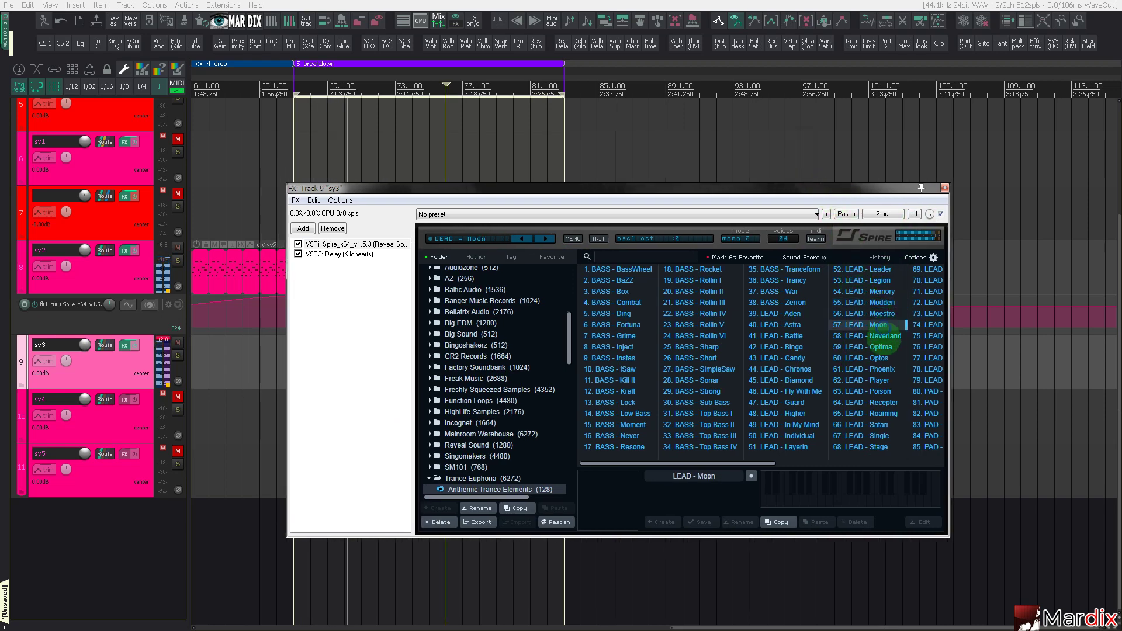
Adjust the mix of the Delay on track sy3, check the Spire preset LEAD - Moestro, and close the effects window.
{"action": "left_click", "coordinate": [339, 254]}
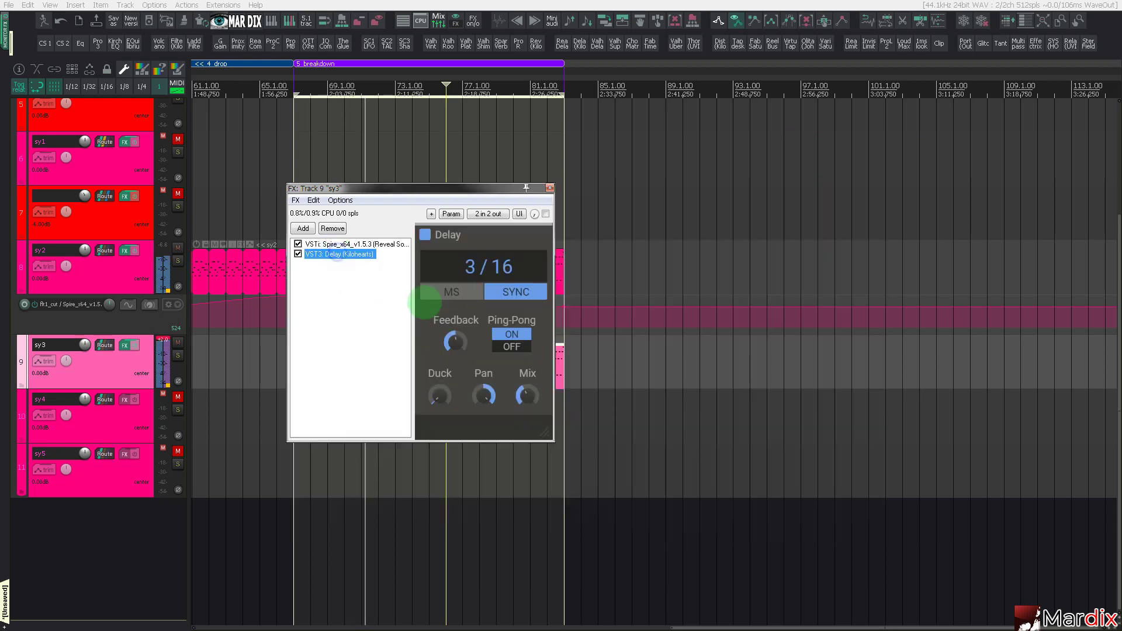
{"action": "left_click_drag", "start_coordinate": [525, 394], "coordinate": [525, 401]}
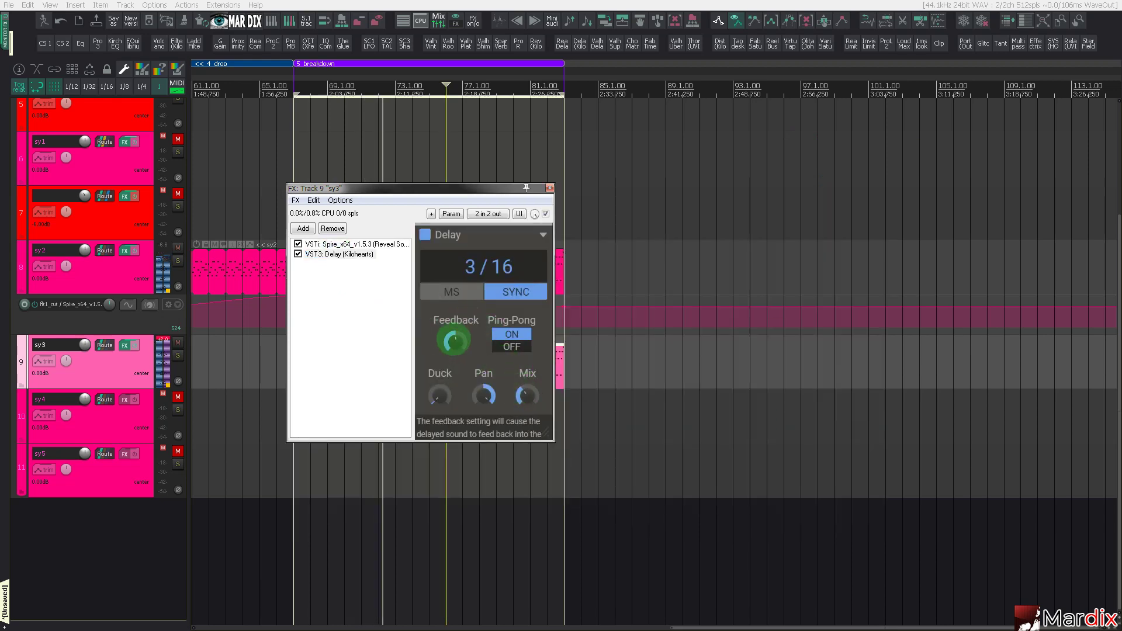
{"action": "left_click", "coordinate": [387, 245]}
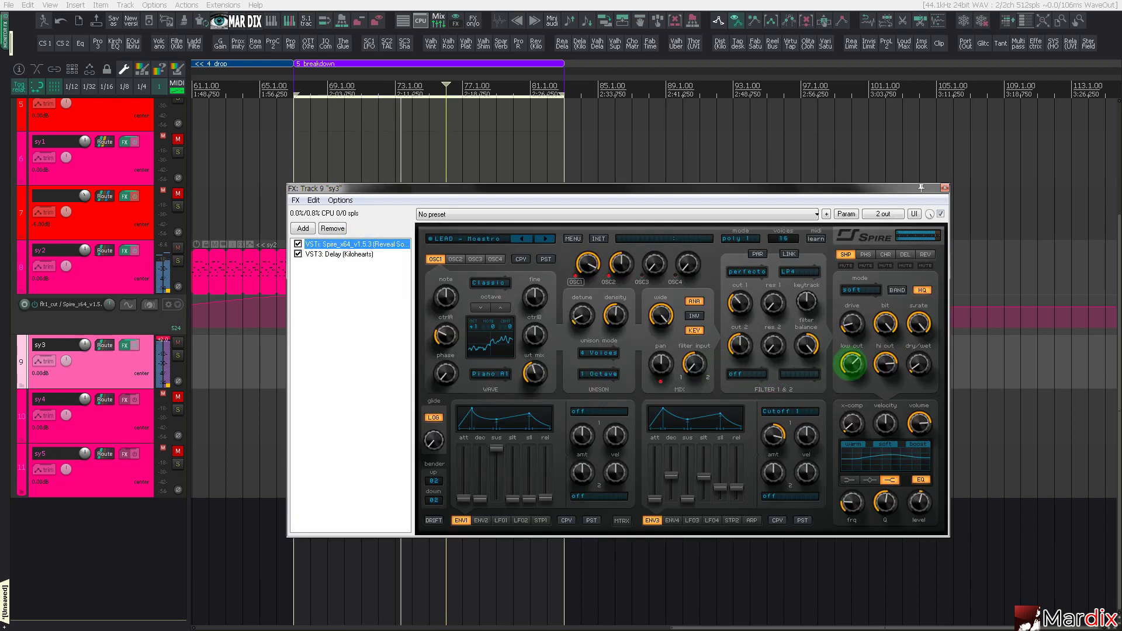
{"action": "left_click", "coordinate": [498, 238]}
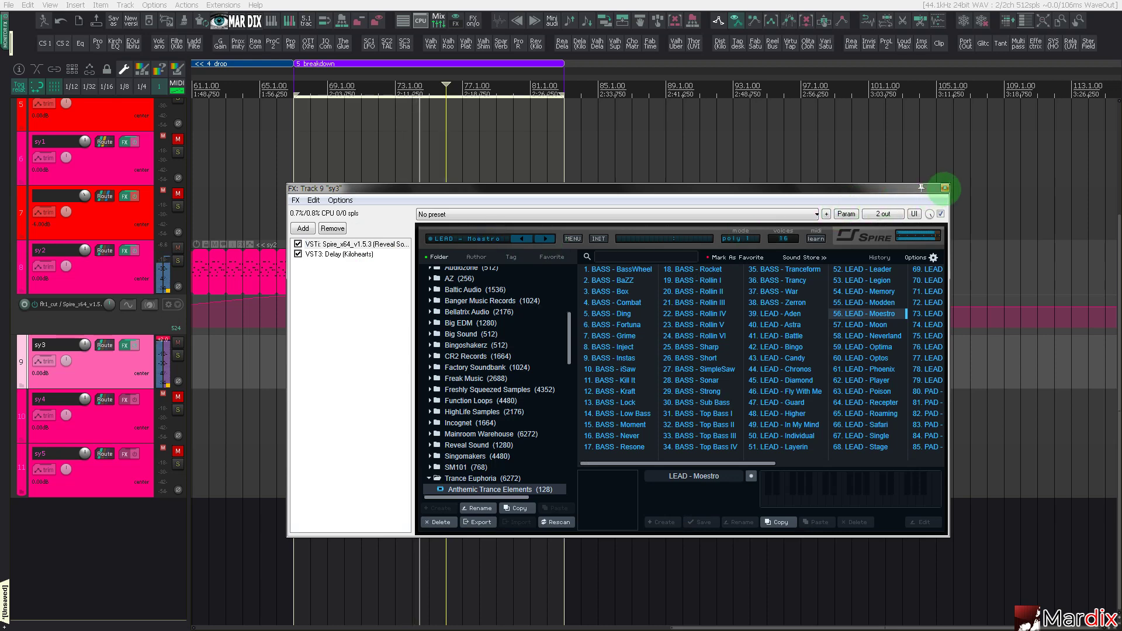
{"action": "left_click", "coordinate": [945, 188]}
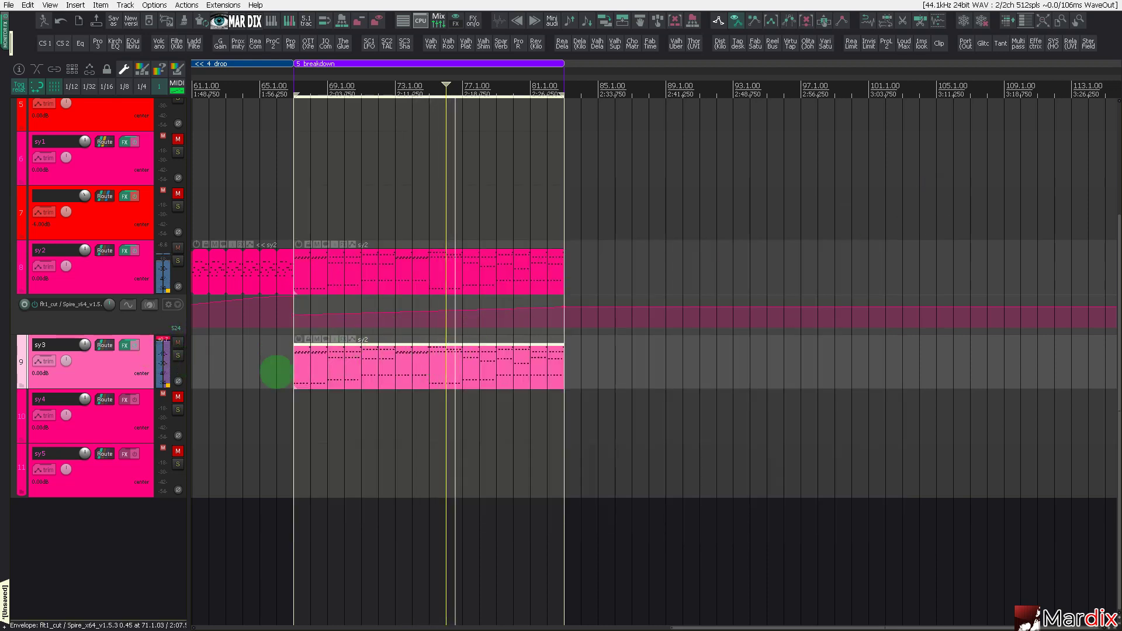
Move the sy5 clip to track sy4 at bar 83, directly after the breakdown, and fit the time selection to it.
{"action": "left_click", "coordinate": [360, 371]}
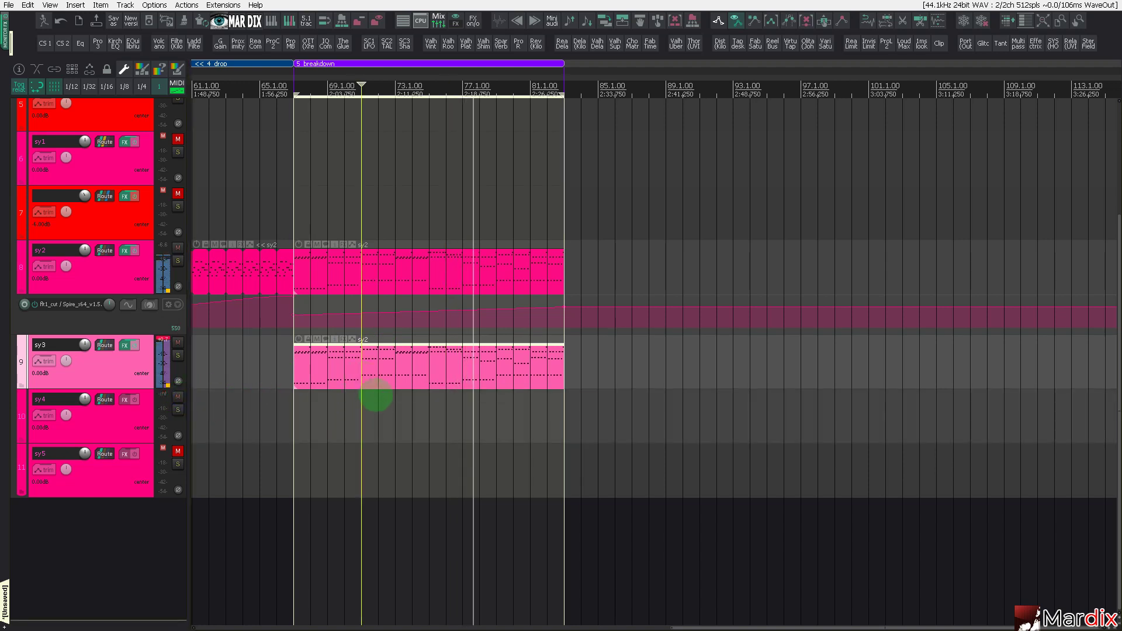
{"action": "scroll", "coordinate": [517, 371], "scroll_direction": "down", "scroll_amount": 2}
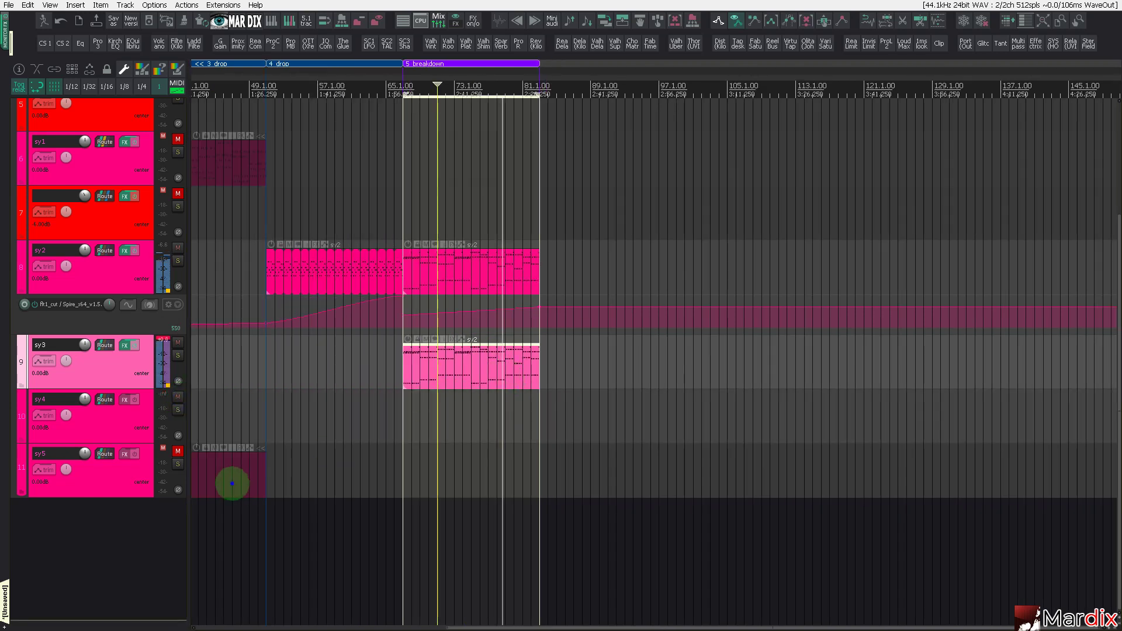
{"action": "left_click_drag", "start_coordinate": [232, 484], "coordinate": [643, 427]}
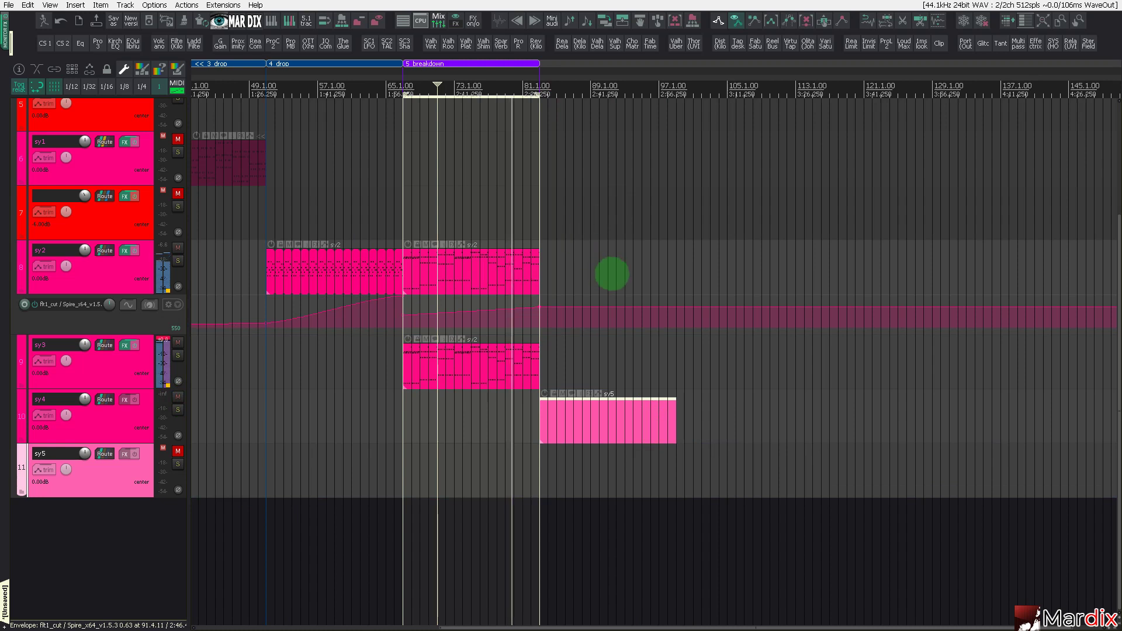
{"action": "scroll", "coordinate": [612, 274], "scroll_direction": "up", "scroll_amount": 2}
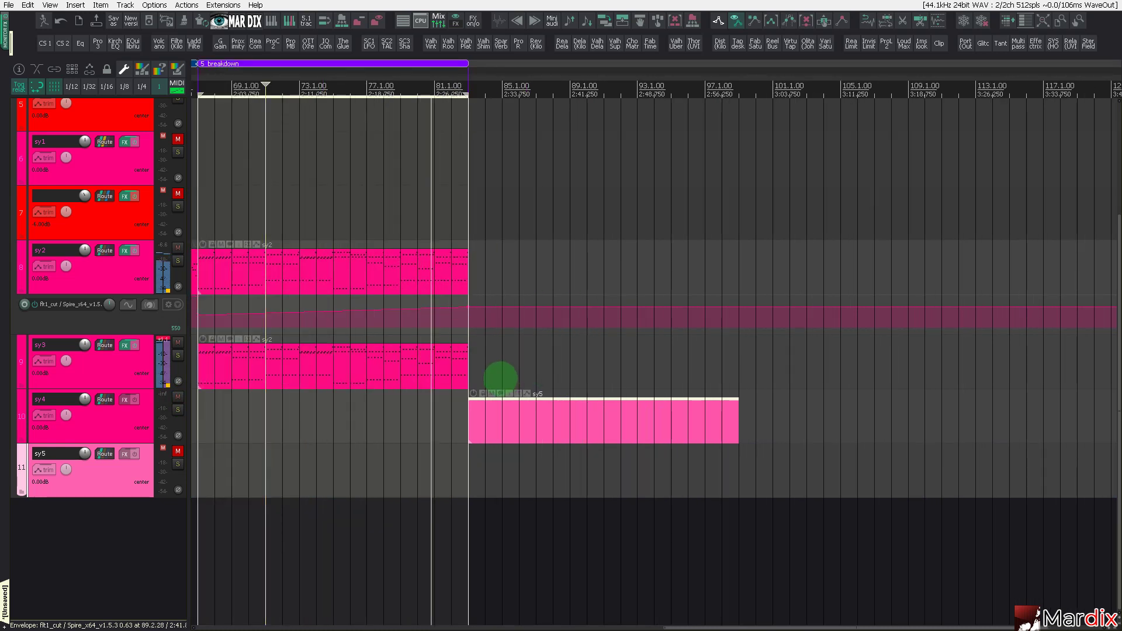
{"action": "key", "text": "ctrl+shift+Right"}
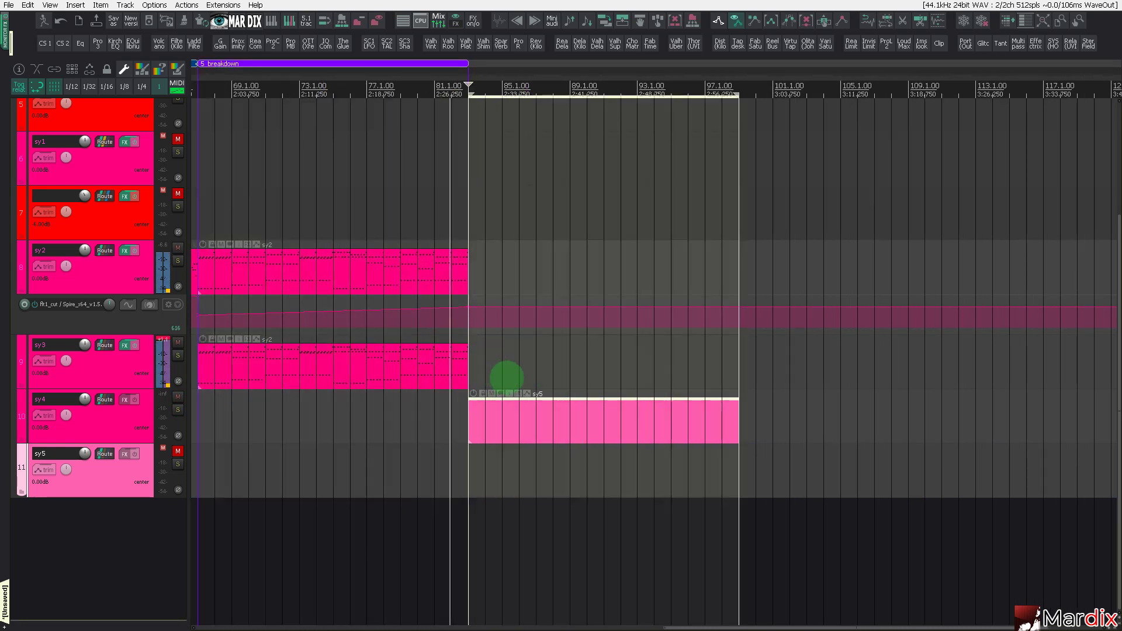
Insert the Spire synthesizer on track sy4.
{"action": "left_click", "coordinate": [142, 419]}
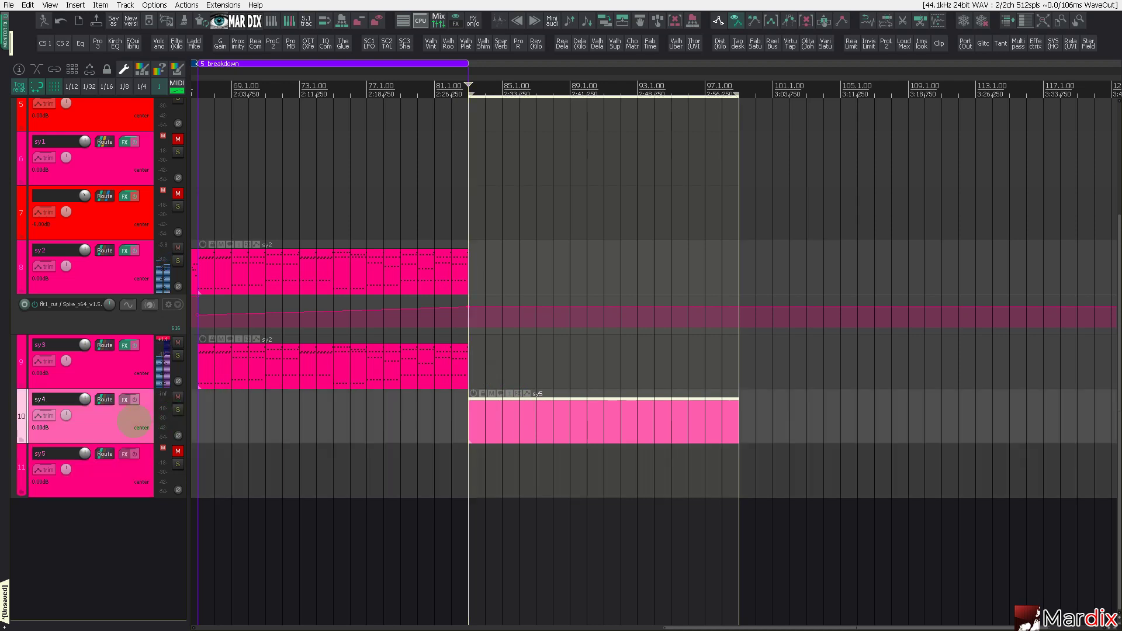
{"action": "key", "text": "t"}
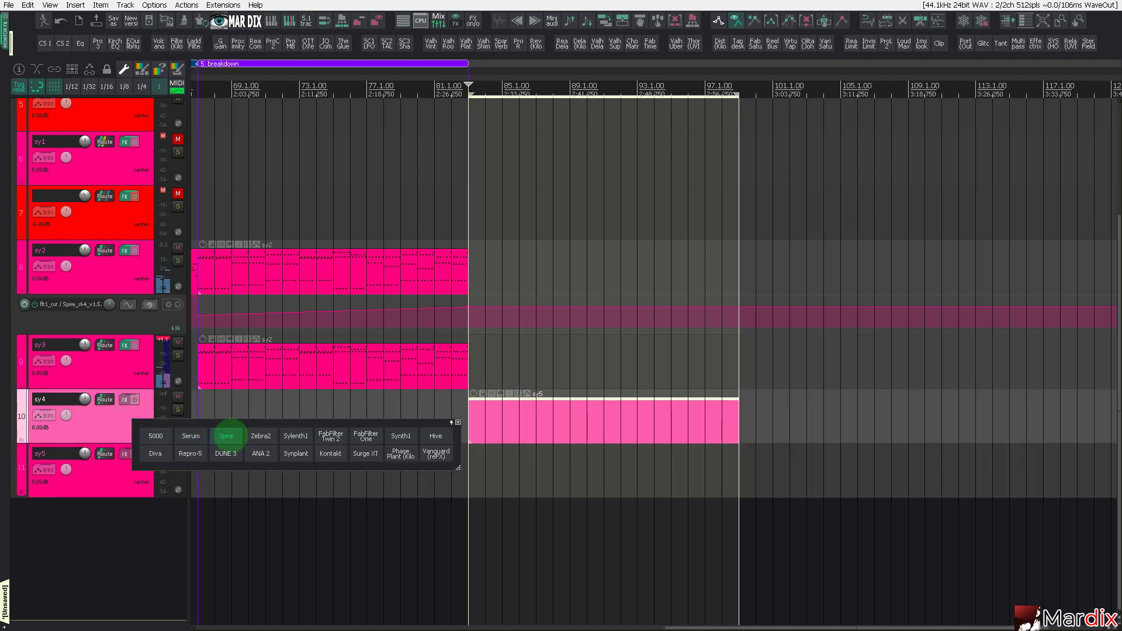
{"action": "left_click", "coordinate": [237, 435]}
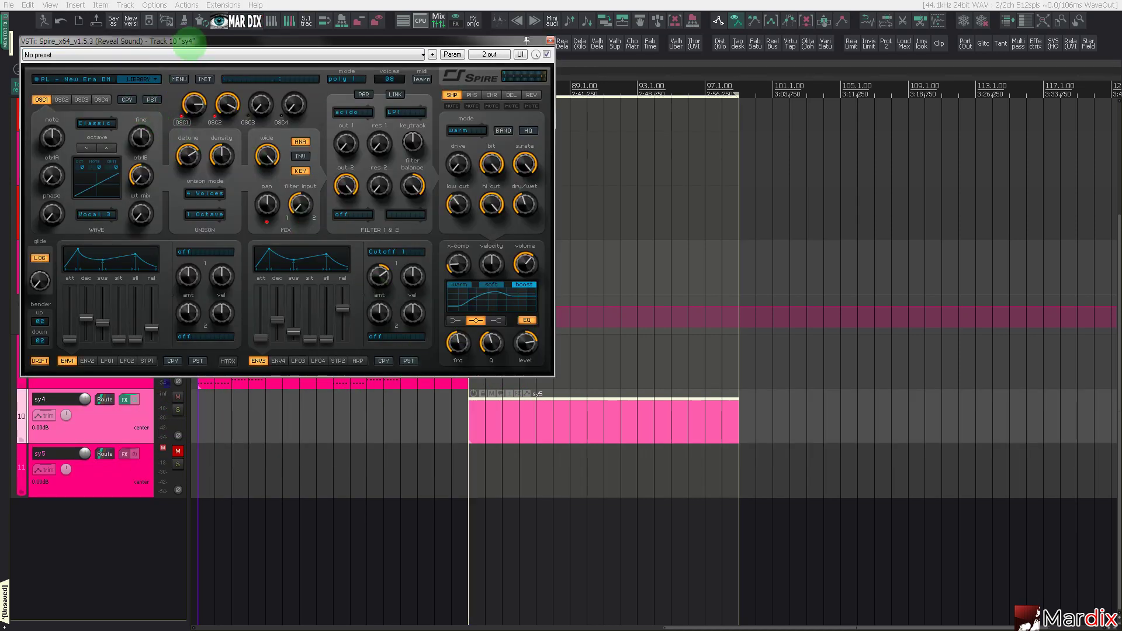
{"action": "left_click_drag", "start_coordinate": [187, 44], "coordinate": [535, 188]}
Load the Uplifting Trance Gateway 2 bank from the Trance Euphoria folder in Spire's preset library.
{"action": "left_click", "coordinate": [485, 224]}
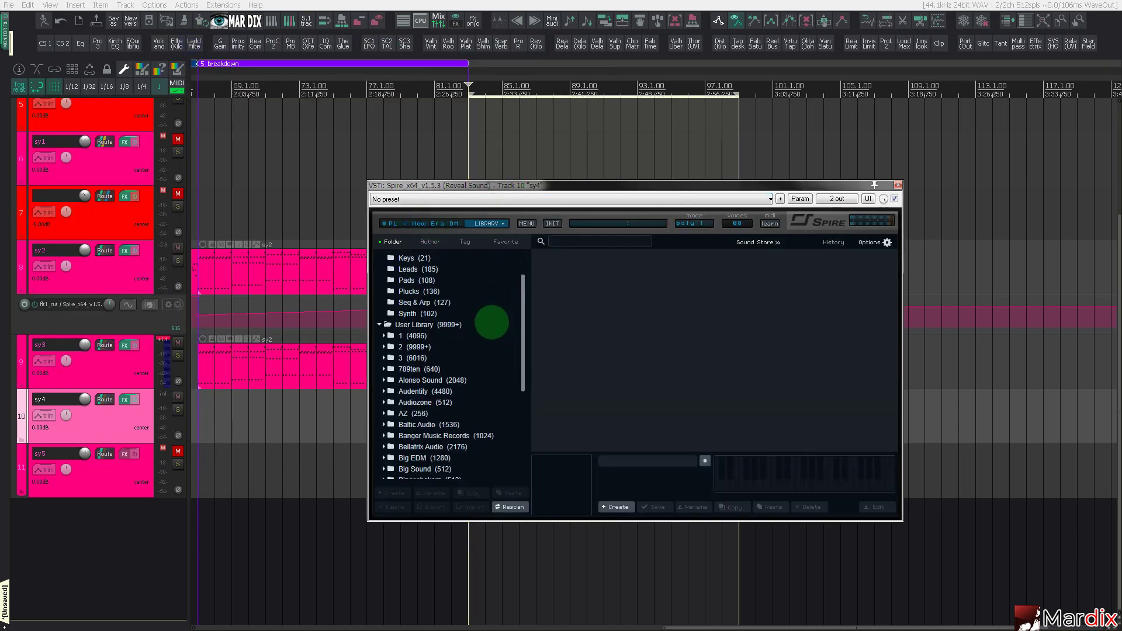
{"action": "scroll", "coordinate": [492, 322], "scroll_direction": "down", "scroll_amount": 5}
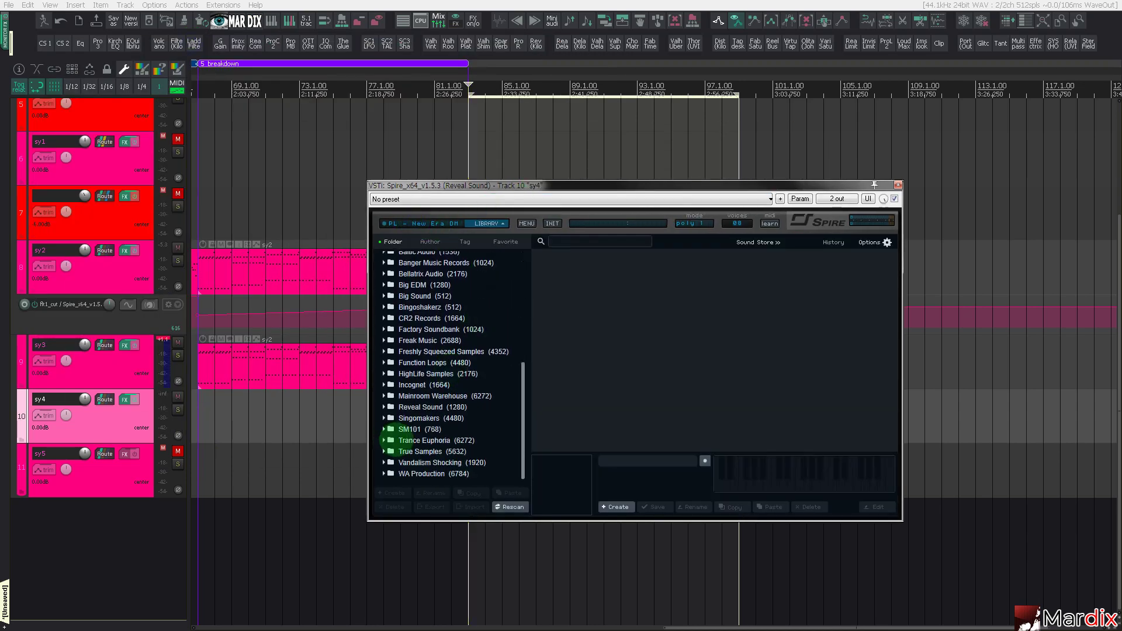
{"action": "left_click", "coordinate": [384, 440]}
{"action": "scroll", "coordinate": [433, 401], "scroll_direction": "down", "scroll_amount": 5}
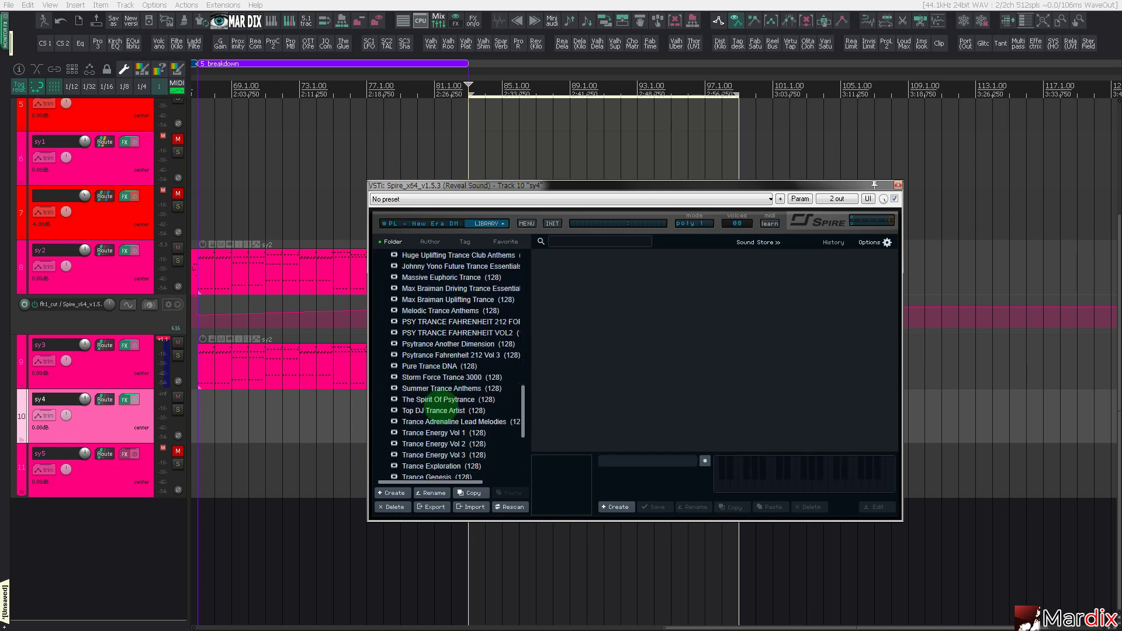
{"action": "scroll", "coordinate": [437, 409], "scroll_direction": "down", "scroll_amount": 5}
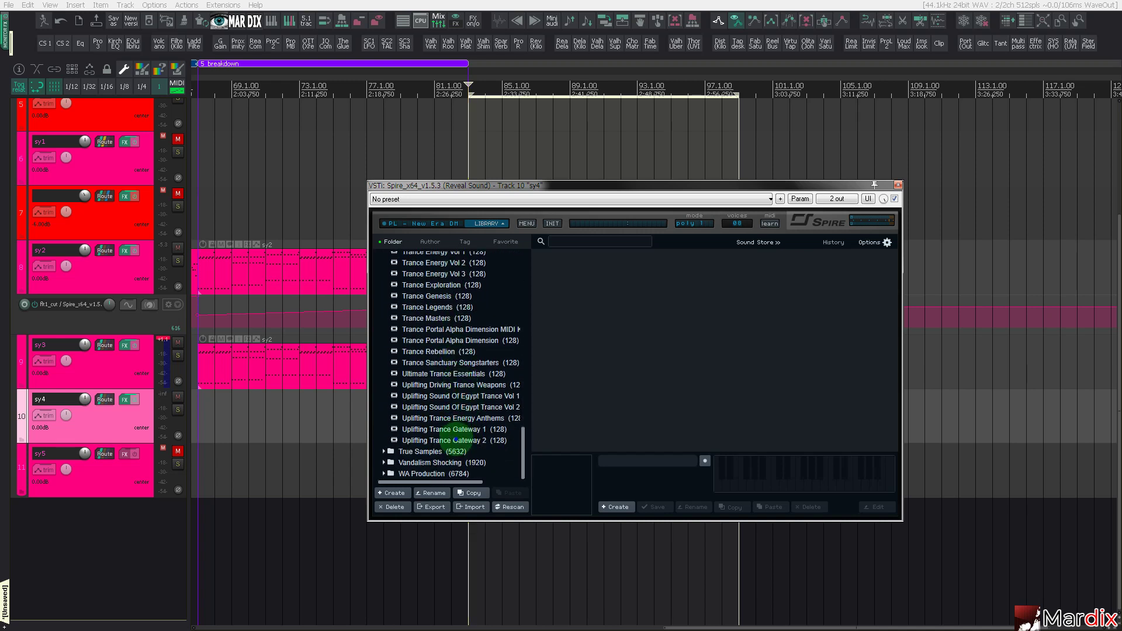
{"action": "left_click", "coordinate": [456, 441]}
Audition preset 43 NOISE SEQUENCE and the presets above it up to 40 MID BASS 3 with a test note.
{"action": "left_click", "coordinate": [699, 343]}
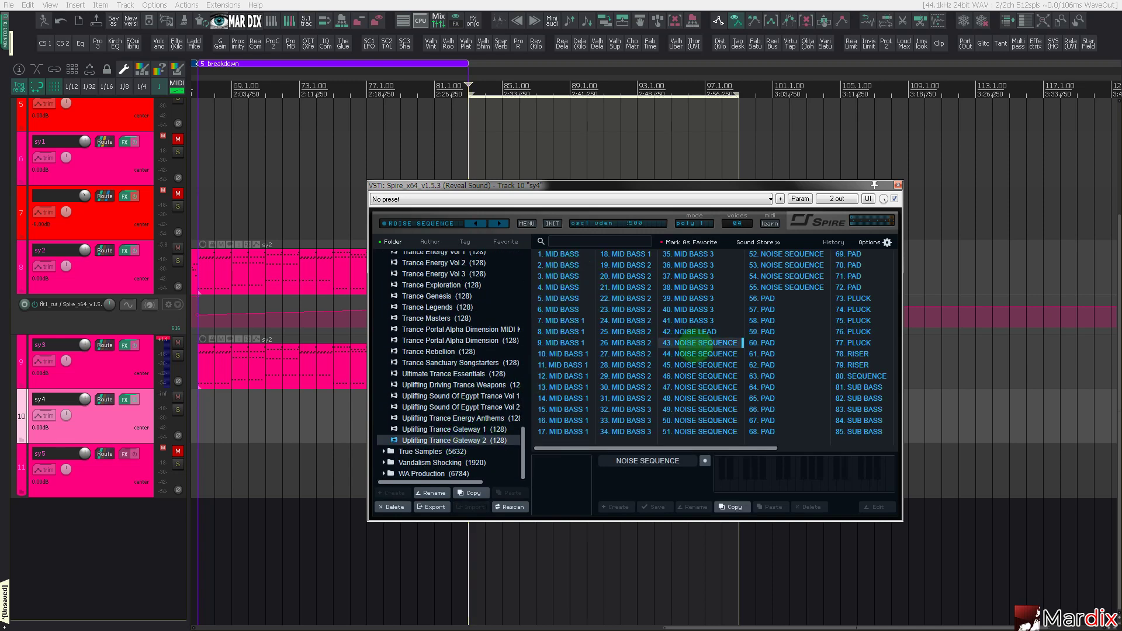
{"action": "left_click", "coordinate": [816, 487]}
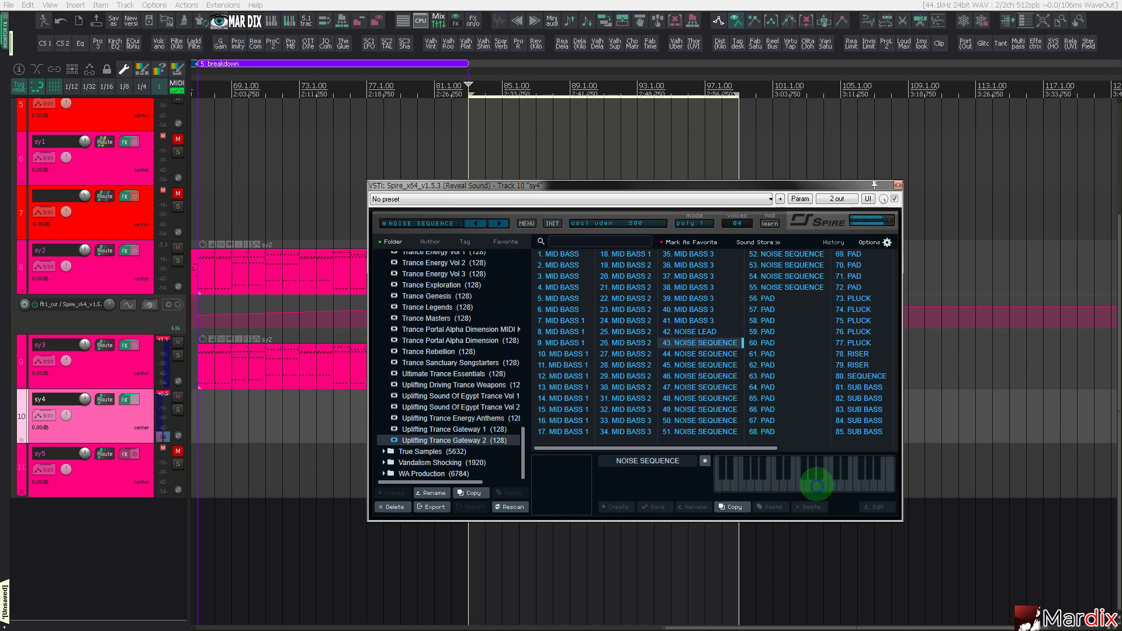
{"action": "key", "text": "Up"}
{"action": "key", "text": "Up"}
{"action": "key", "text": "Up"}
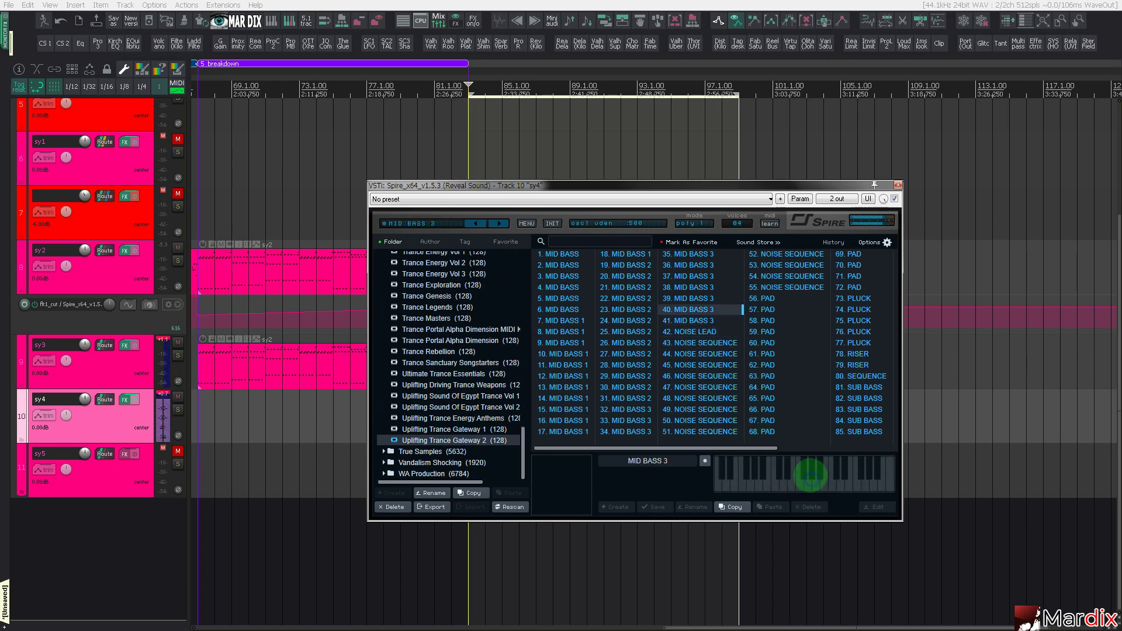
Compare the pluck presets 73 and 74, keep 73 PLUCK for track sy4, and close Spire.
{"action": "left_click", "coordinate": [855, 299]}
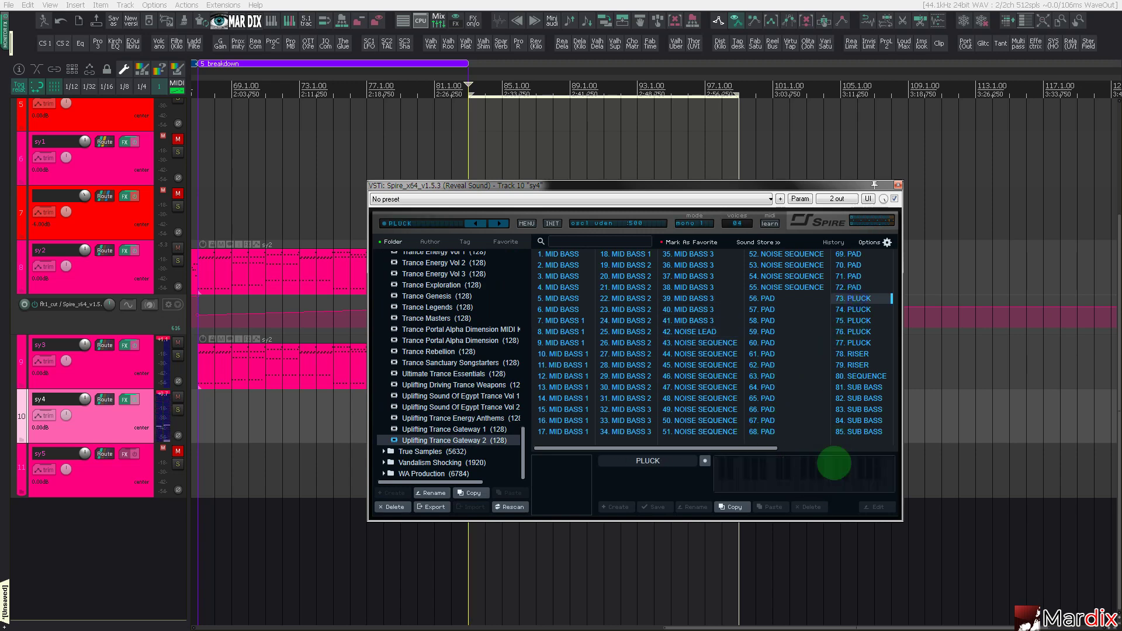
{"action": "left_click", "coordinate": [818, 486]}
{"action": "key", "text": "Down"}
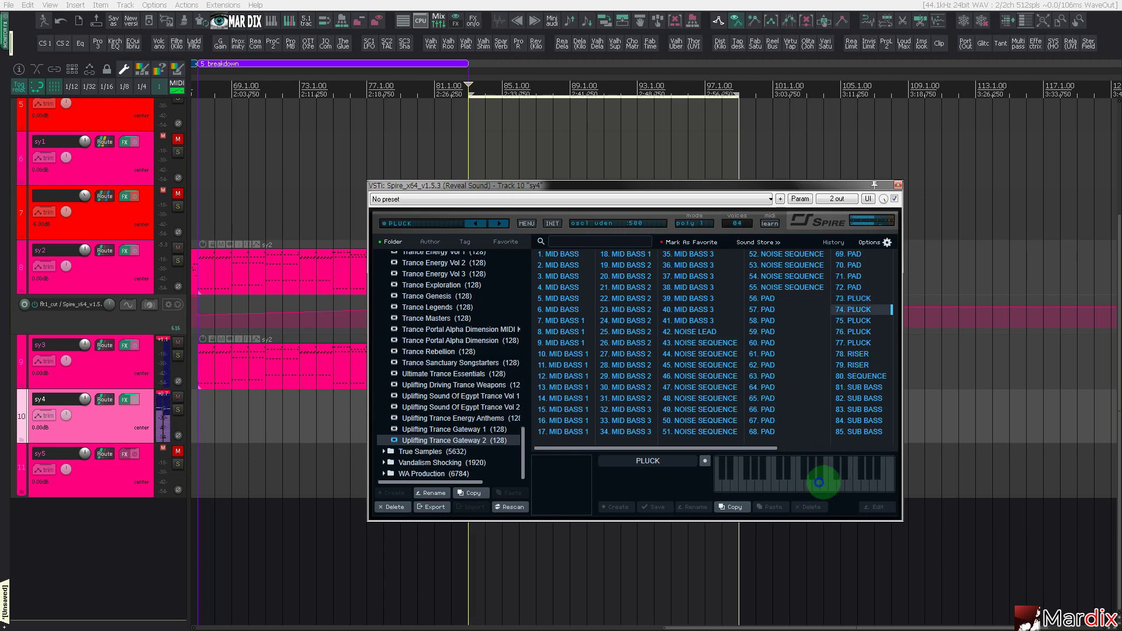
{"action": "left_click", "coordinate": [824, 483]}
{"action": "key", "text": "Up"}
{"action": "left_click", "coordinate": [898, 185]}
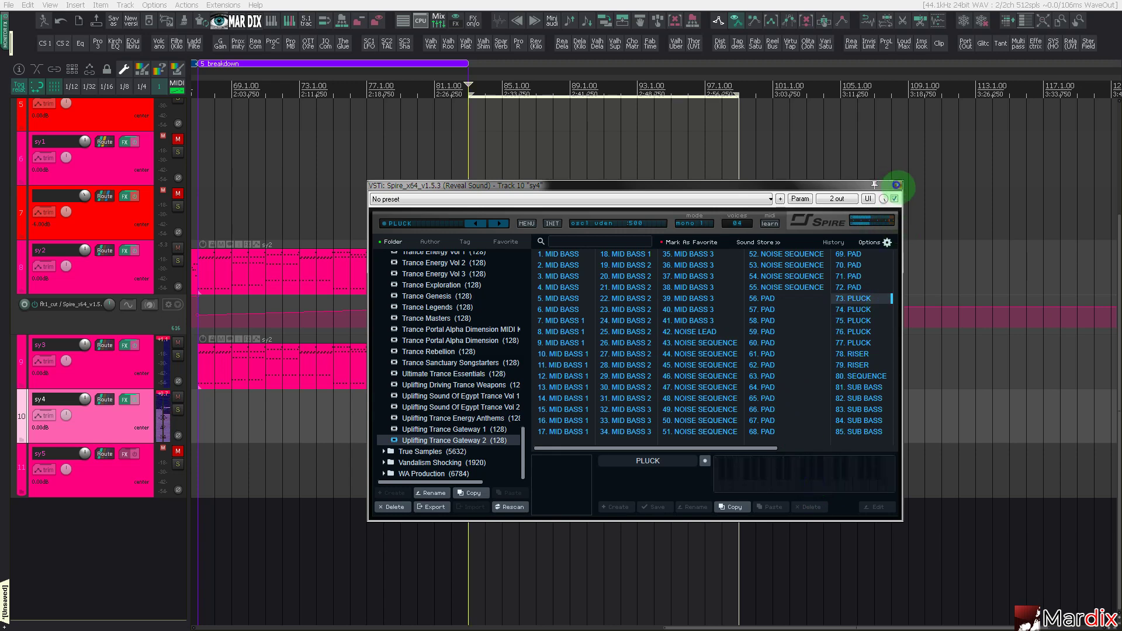
Open the sy5 clip on track sy4 in a maximized MIDI editor with the key snap root set to C.
{"action": "left_click", "coordinate": [485, 420]}
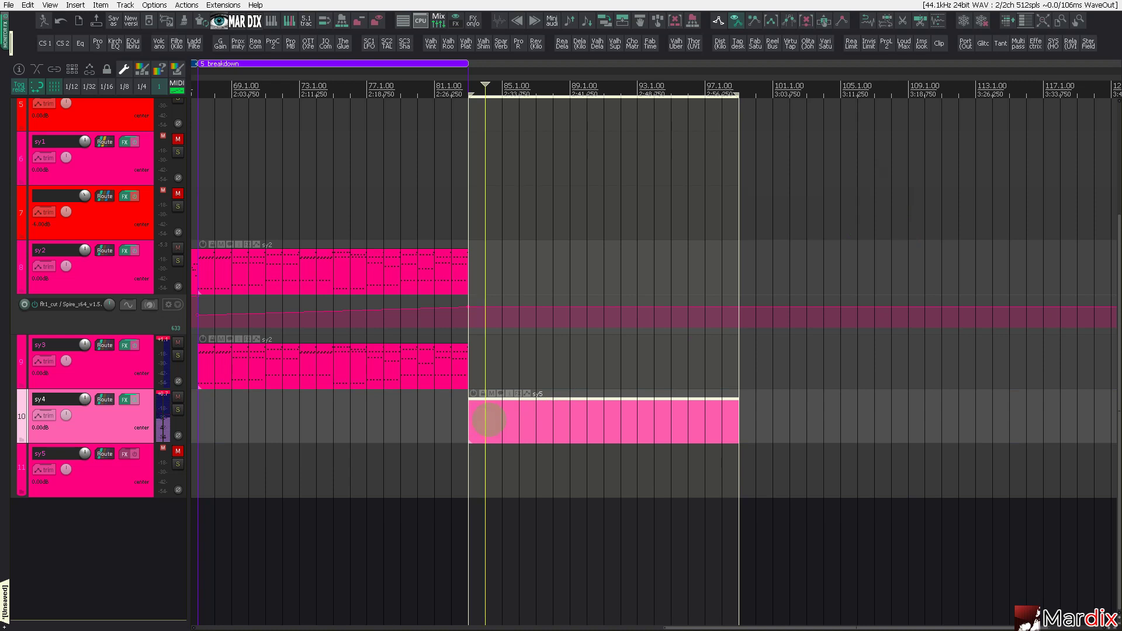
{"action": "double_click", "coordinate": [491, 420]}
{"action": "left_click", "coordinate": [498, 566]}
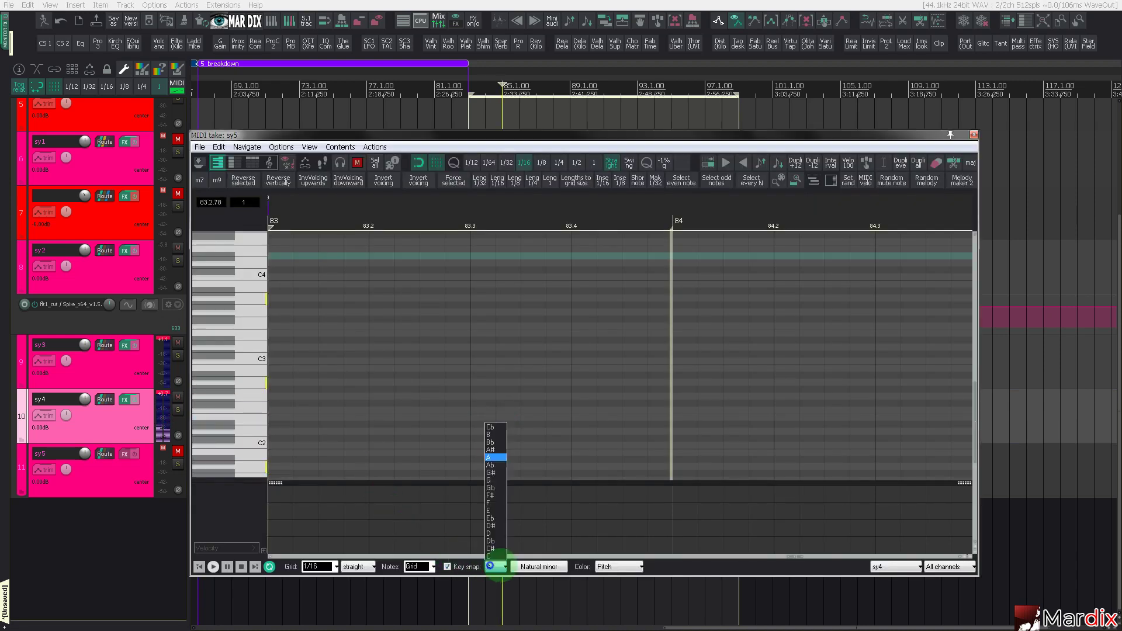
{"action": "left_click", "coordinate": [498, 556]}
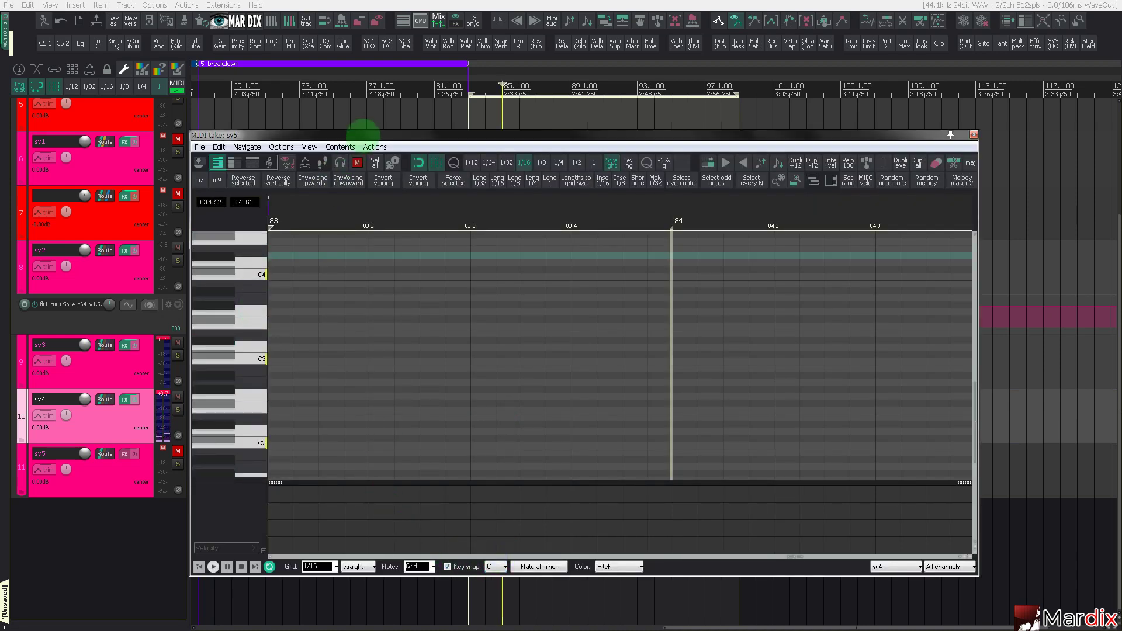
{"action": "double_click", "coordinate": [365, 136]}
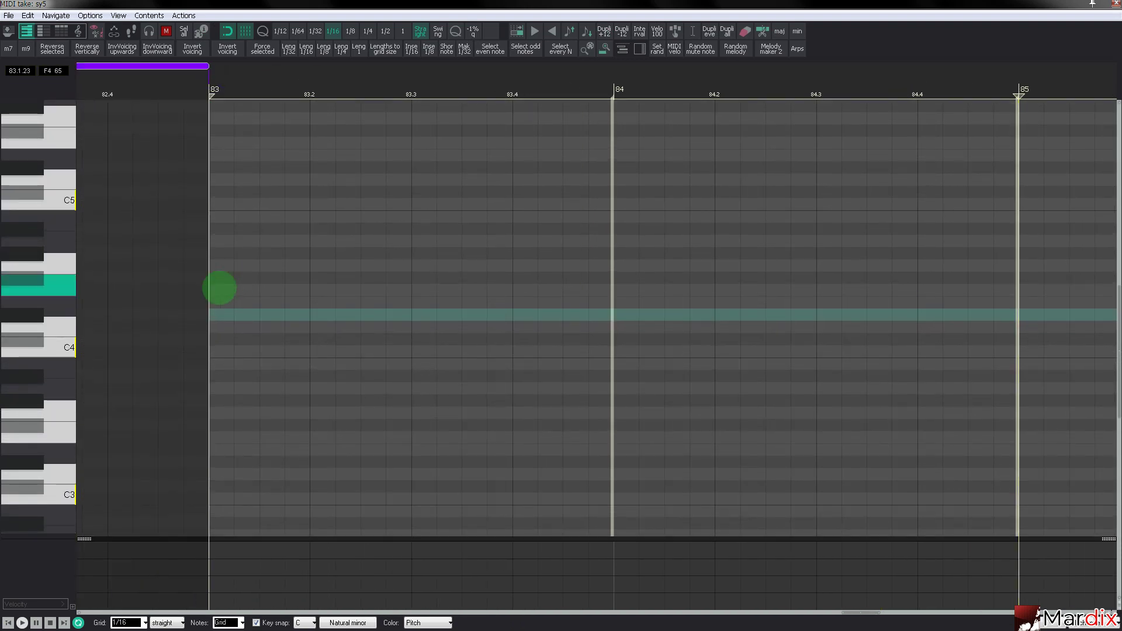
Enter sixteenth-note C2 hits at the start of bar 83 and on its fourth sixteenth.
{"action": "left_click", "coordinate": [53, 346]}
{"action": "scroll", "coordinate": [54, 376], "scroll_direction": "down", "scroll_amount": 2}
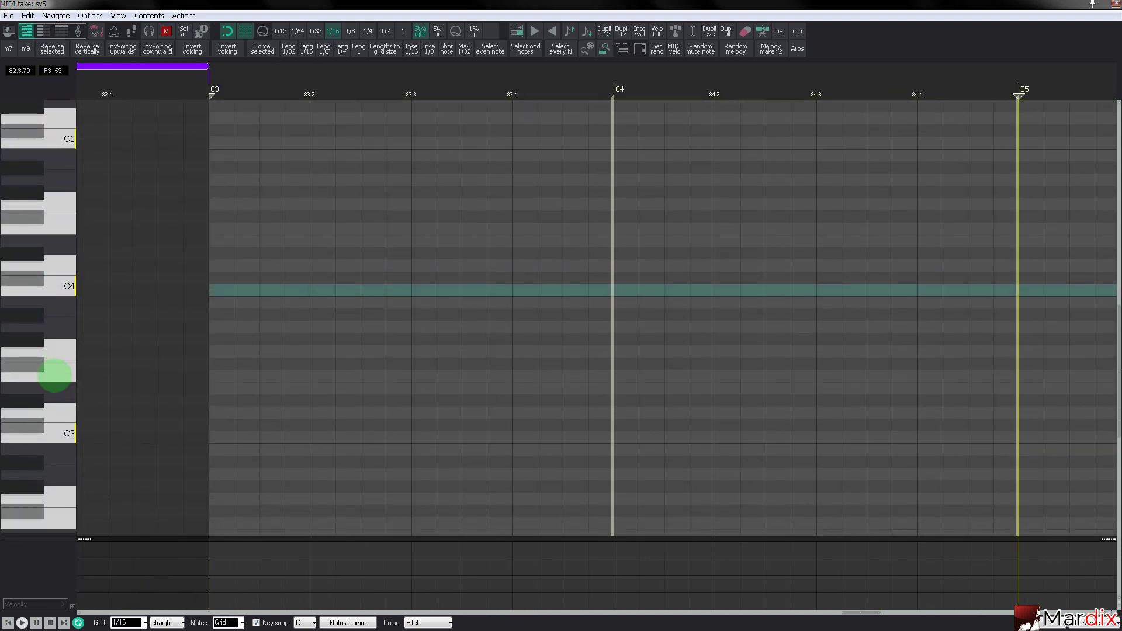
{"action": "scroll", "coordinate": [57, 432], "scroll_direction": "down", "scroll_amount": 3}
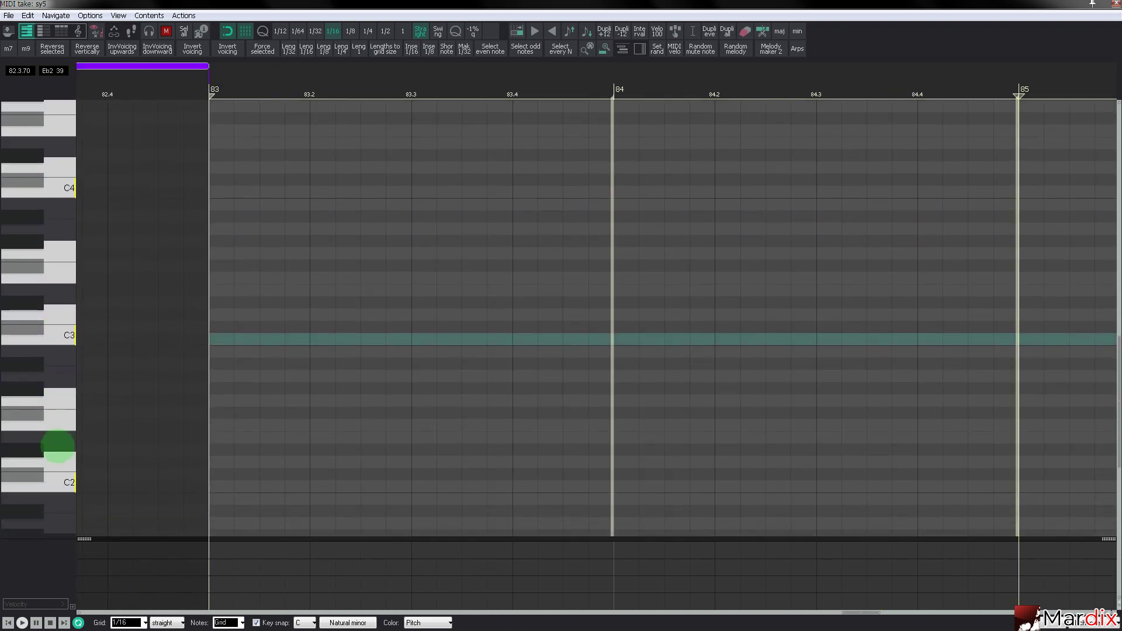
{"action": "left_click", "coordinate": [58, 480]}
{"action": "double_click", "coordinate": [224, 485]}
{"action": "left_click", "coordinate": [269, 488]}
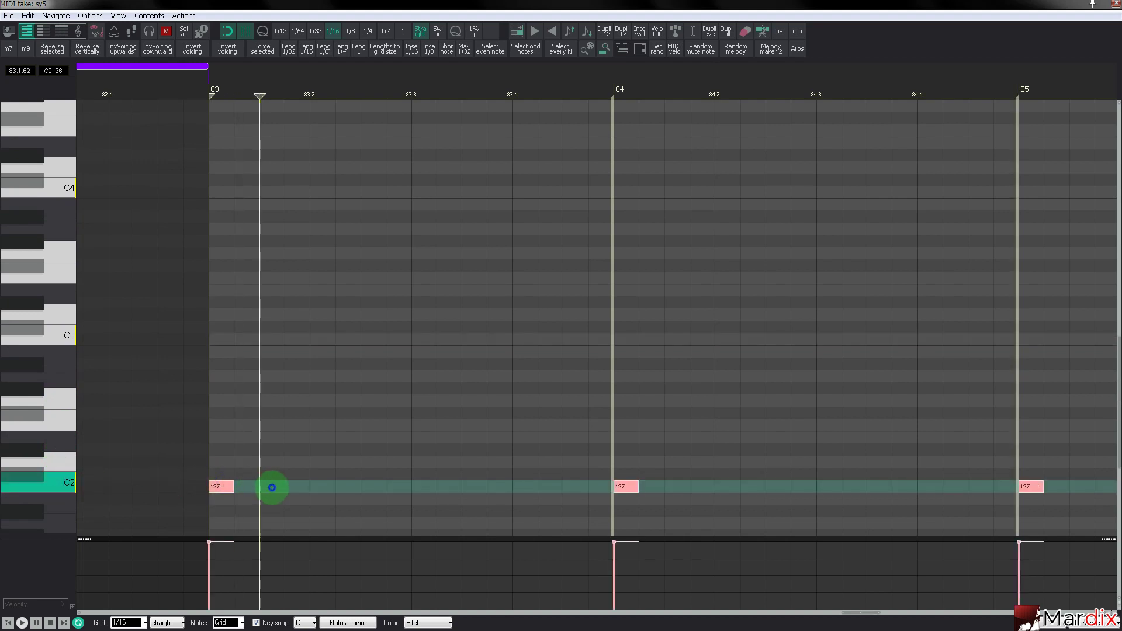
{"action": "left_click", "coordinate": [303, 487]}
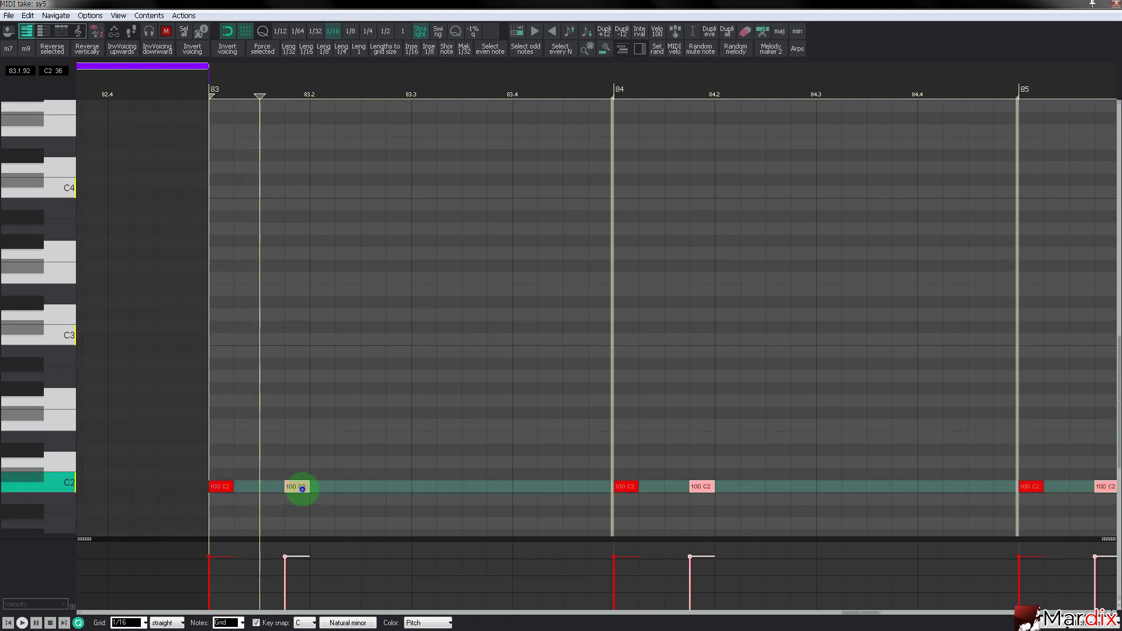
{"action": "left_click", "coordinate": [373, 487]}
{"action": "left_click", "coordinate": [447, 487]}
{"action": "left_click", "coordinate": [523, 488]}
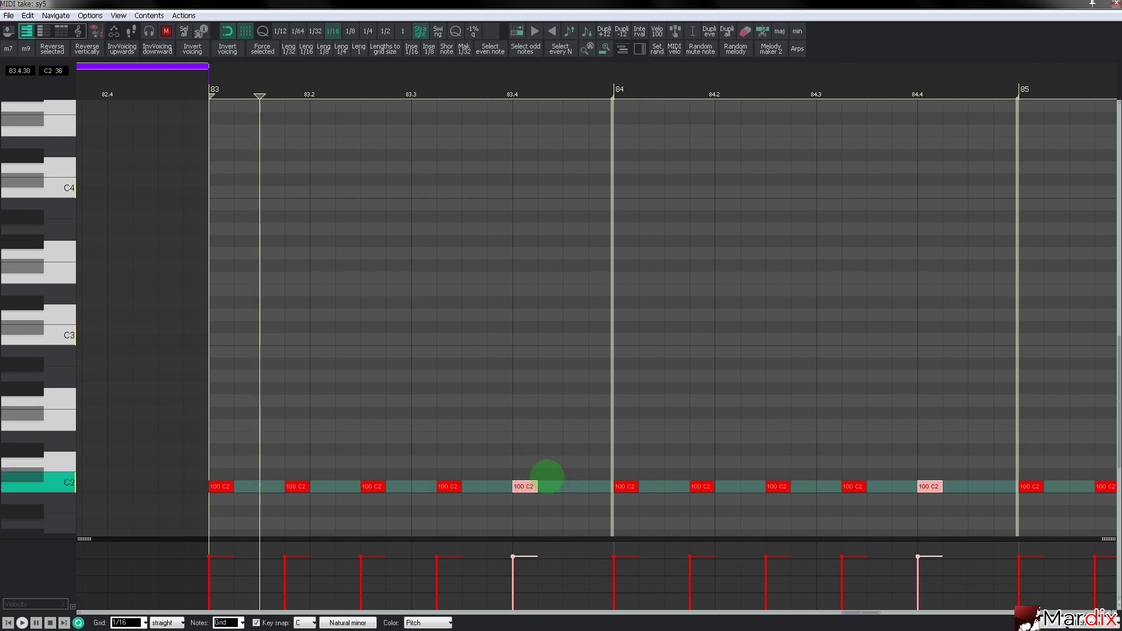
{"action": "mouse_move", "coordinate": [550, 477]}
{"action": "left_mouse_down"}
{"action": "mouse_move", "coordinate": [291, 507]}
{"action": "mouse_move", "coordinate": [334, 506]}
{"action": "mouse_move", "coordinate": [310, 494]}
{"action": "left_mouse_up"}
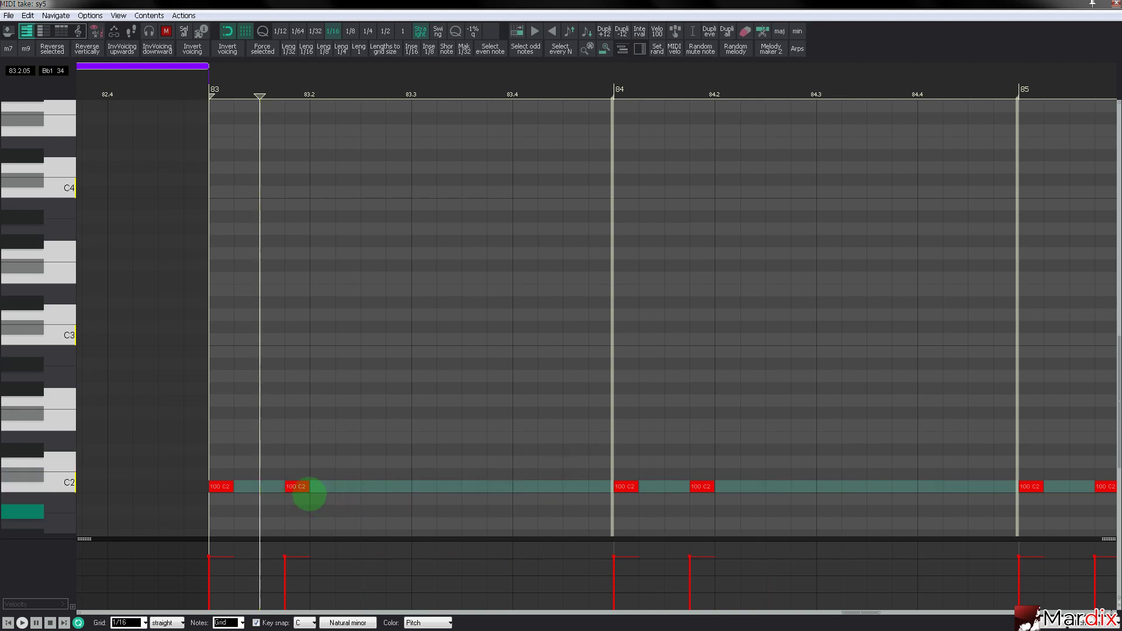
Shorten the looped clip to one beat and fill it with consecutive C2 sixteenth notes.
{"action": "left_click_drag", "start_coordinate": [613, 439], "coordinate": [297, 481]}
{"action": "left_click", "coordinate": [271, 489]}
{"action": "left_click", "coordinate": [245, 487]}
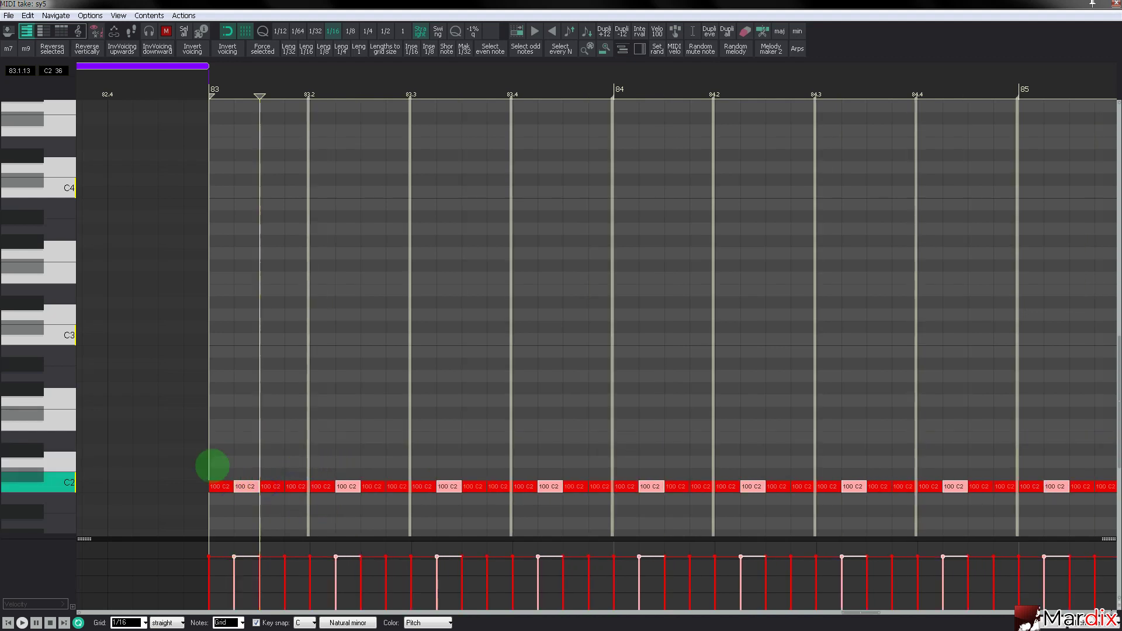
Copy the C2 sixteenth-note row up to Eb2, G2, Bb2 and D3, then select all the rows.
{"action": "left_click_drag", "start_coordinate": [212, 464], "coordinate": [295, 401]}
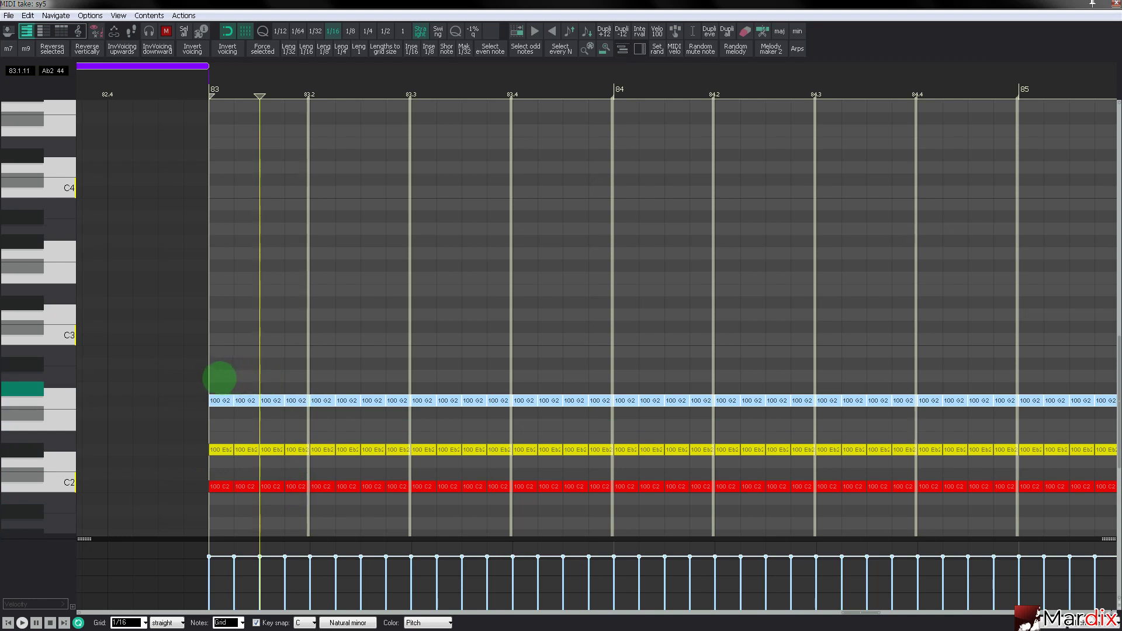
{"action": "left_click_drag", "start_coordinate": [217, 401], "coordinate": [297, 499]}
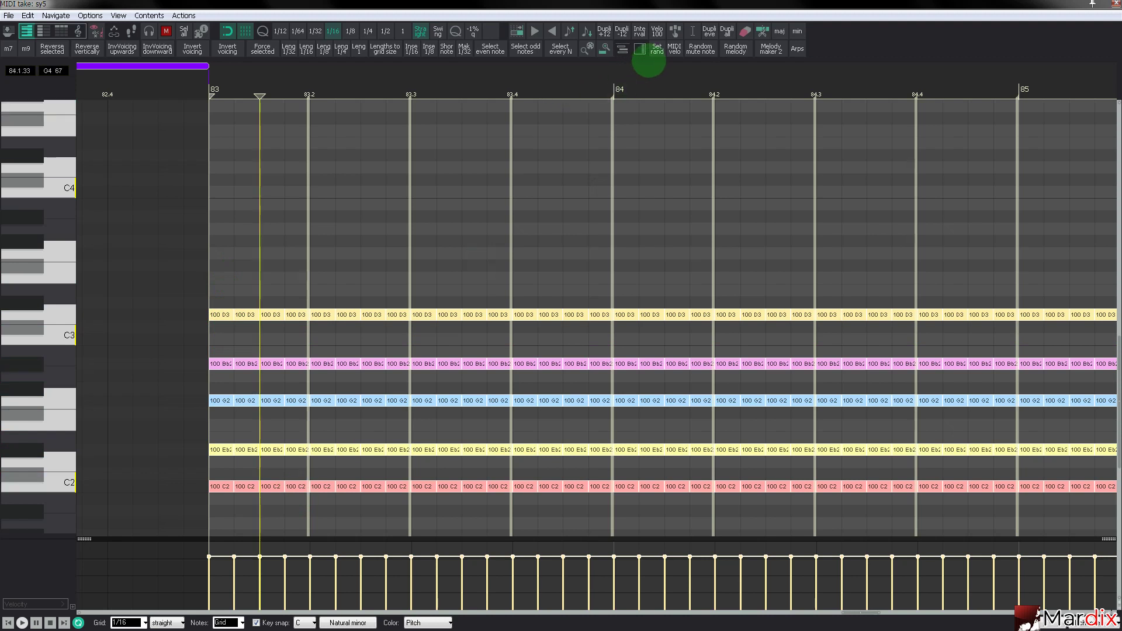
Play the loop and apply random note muting to all five rows several times.
{"action": "left_click", "coordinate": [705, 48]}
{"action": "key", "text": "space"}
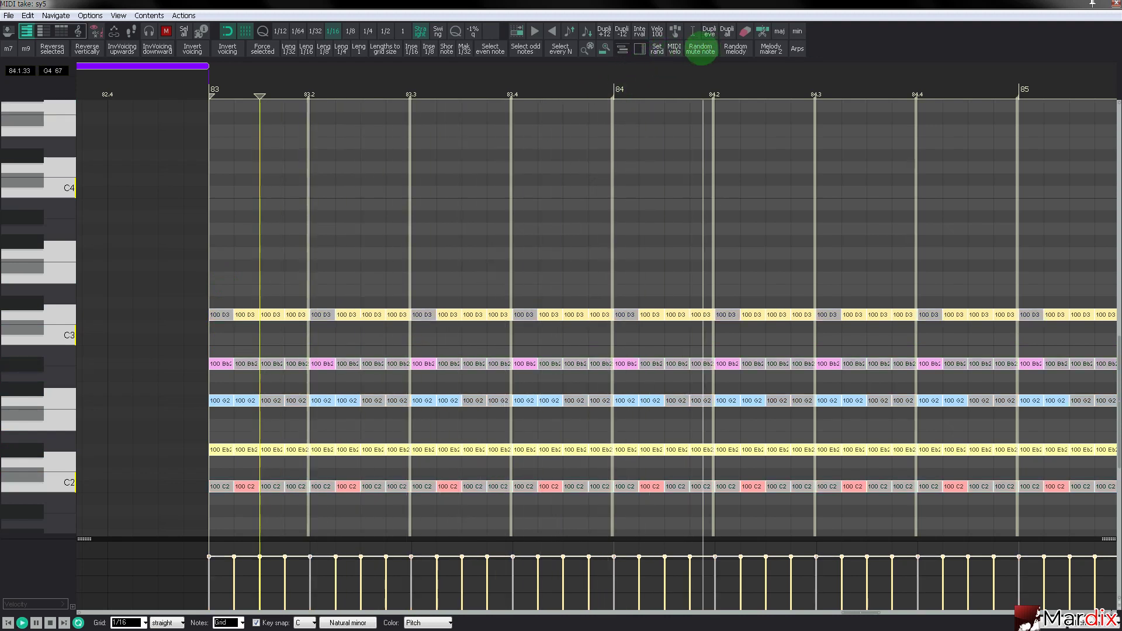
{"action": "left_click", "coordinate": [702, 51]}
{"action": "left_click", "coordinate": [702, 51]}
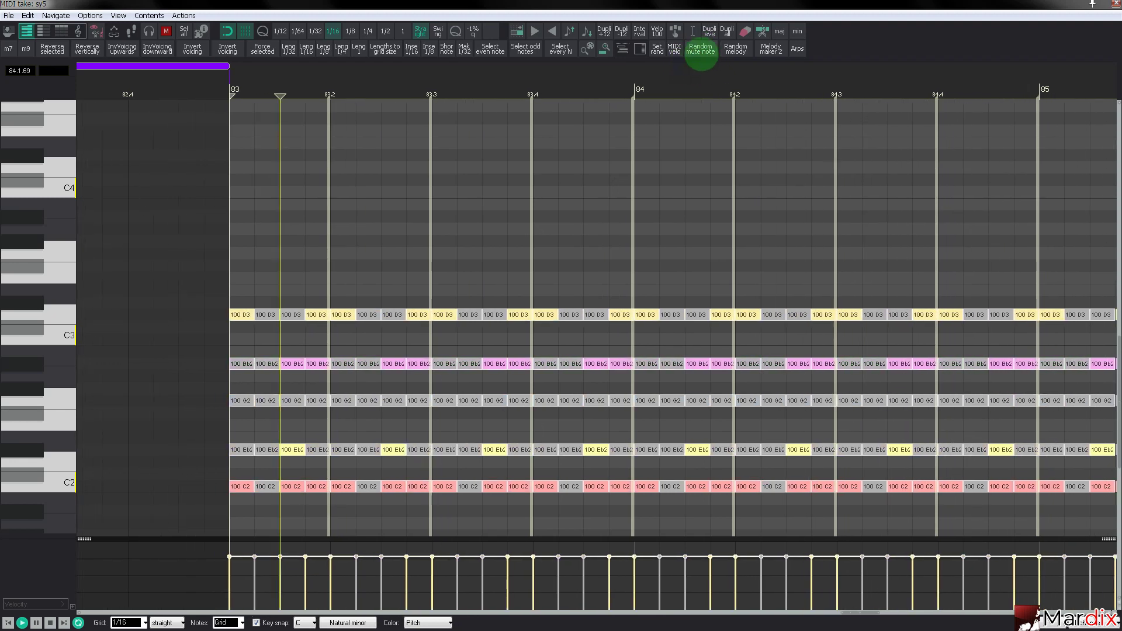
{"action": "left_click", "coordinate": [700, 51]}
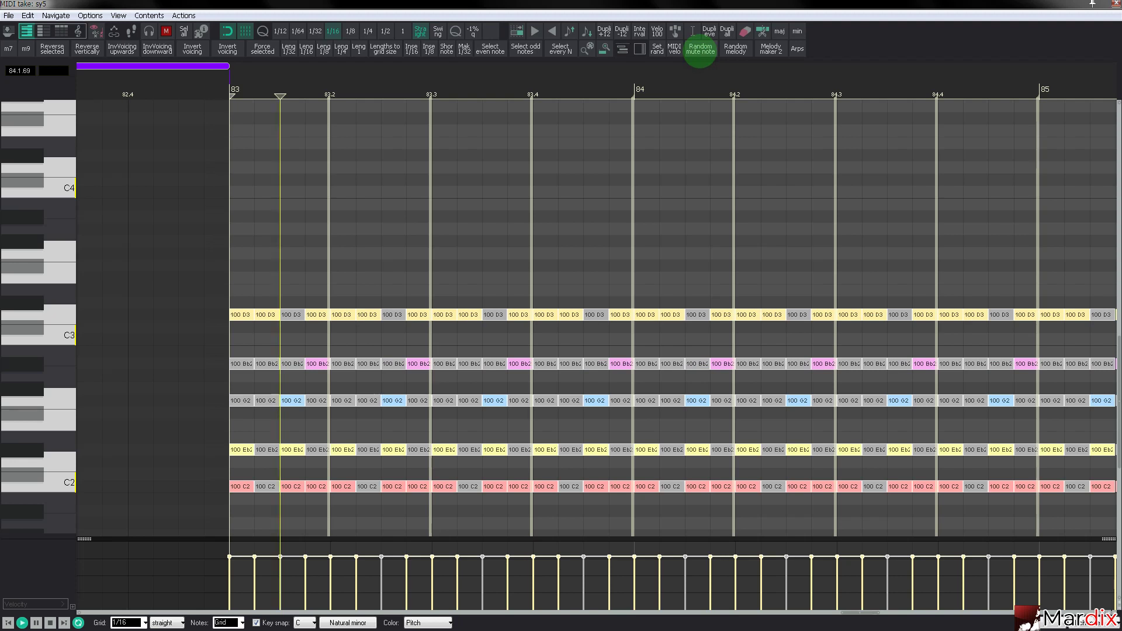
{"action": "left_click", "coordinate": [700, 51]}
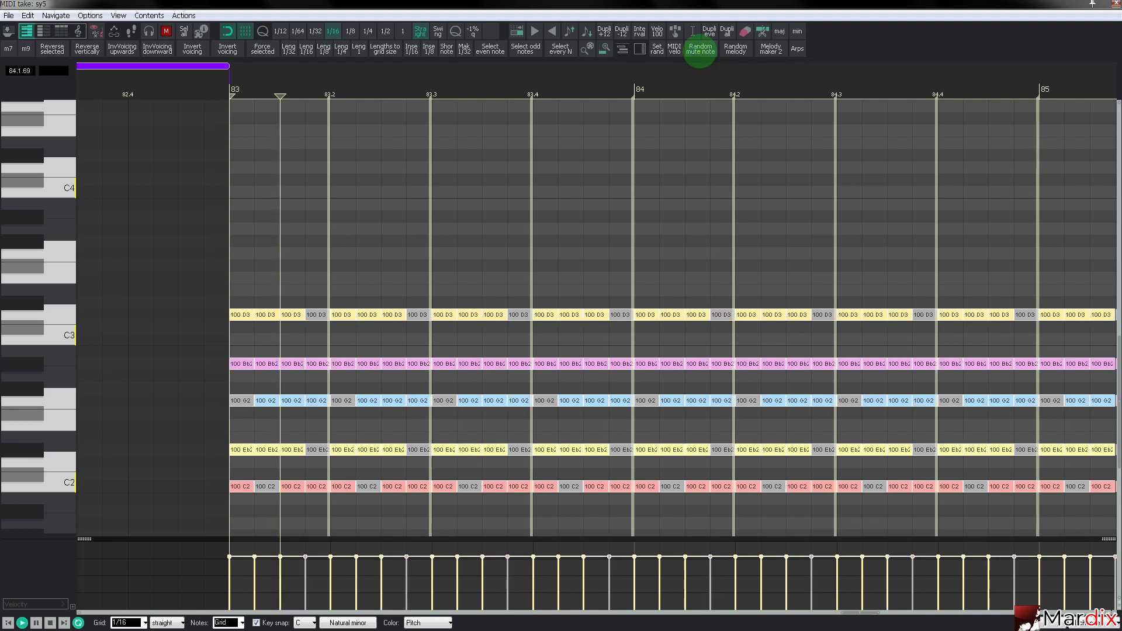
Raise all the notes one octave, and keep rerolling the random muting over a two-beat loop.
{"action": "key", "text": "ctrl+Up"}
{"action": "left_click", "coordinate": [701, 51]}
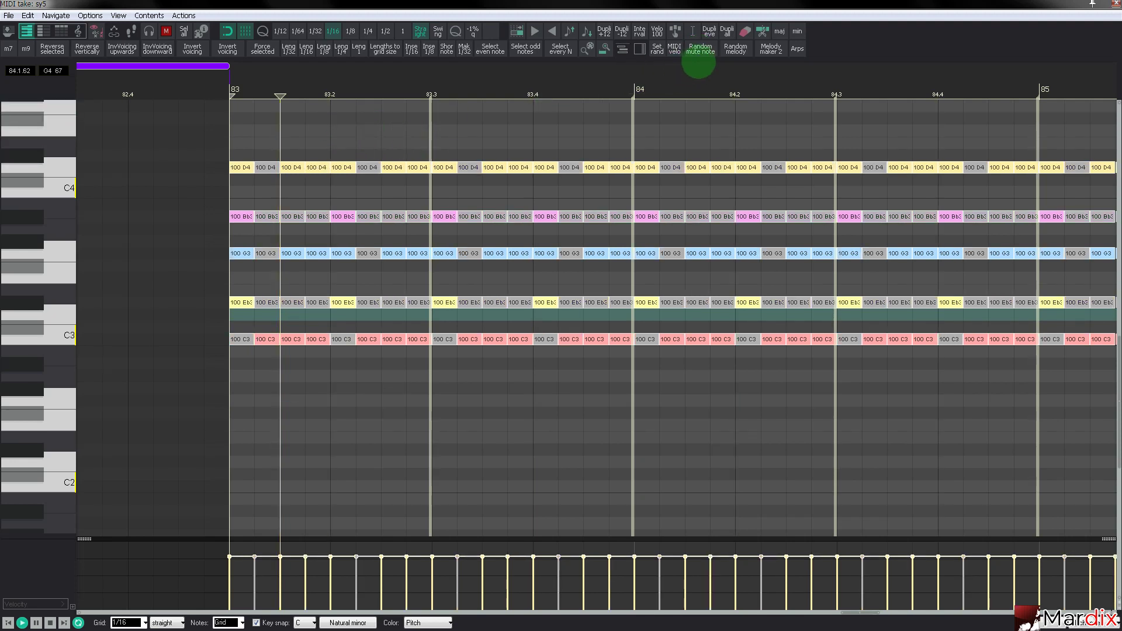
{"action": "left_click", "coordinate": [701, 51]}
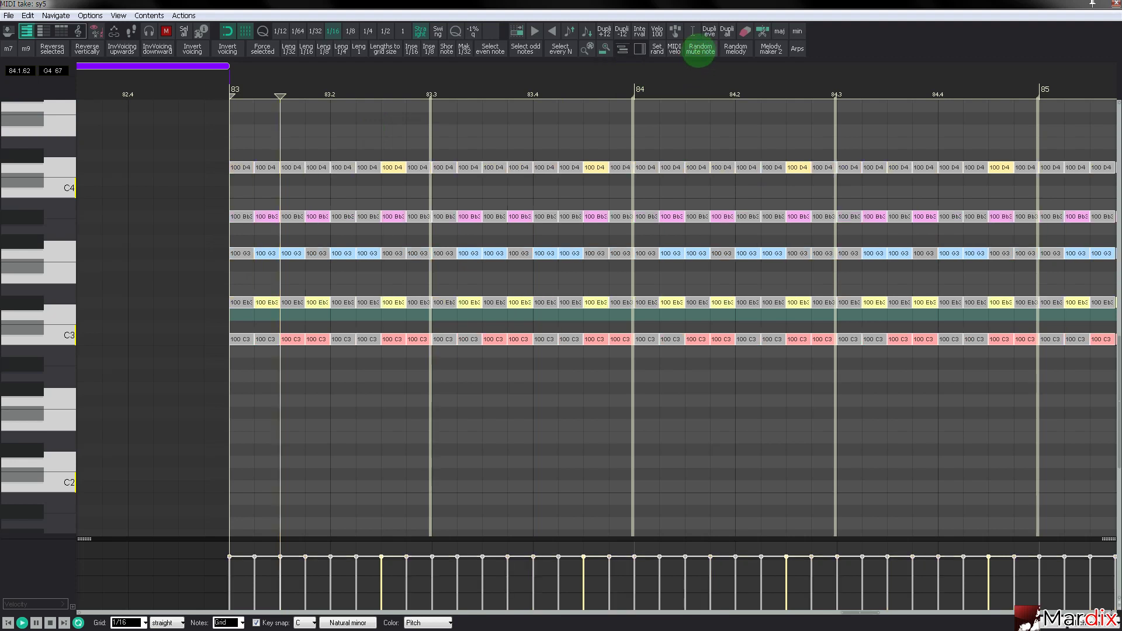
{"action": "left_click_drag", "start_coordinate": [316, 81], "coordinate": [377, 85]}
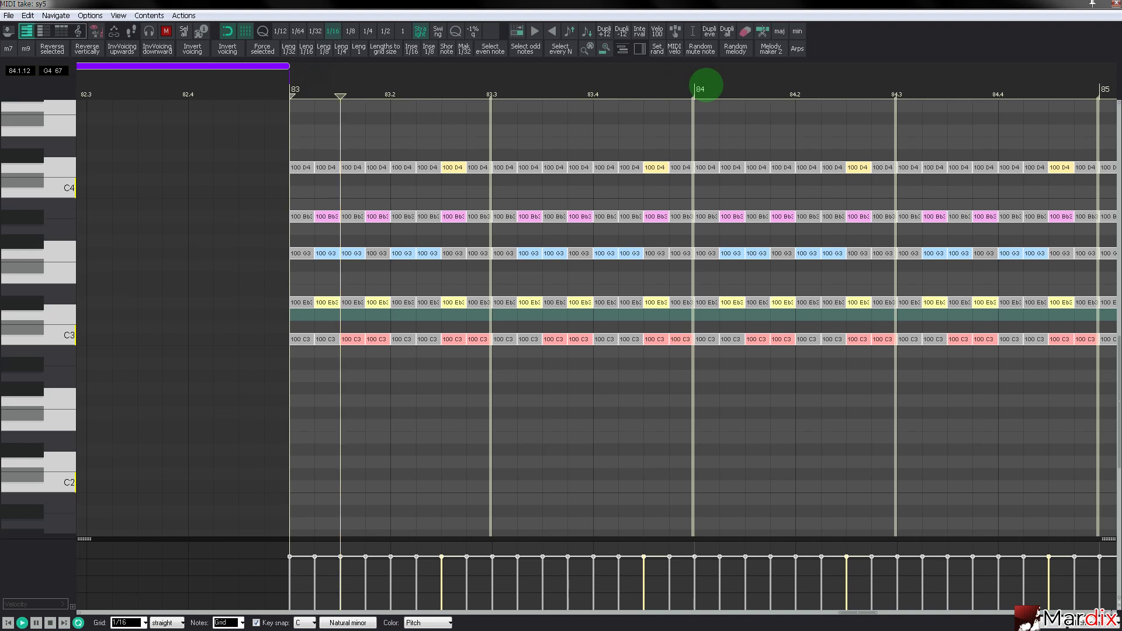
{"action": "left_click", "coordinate": [700, 51]}
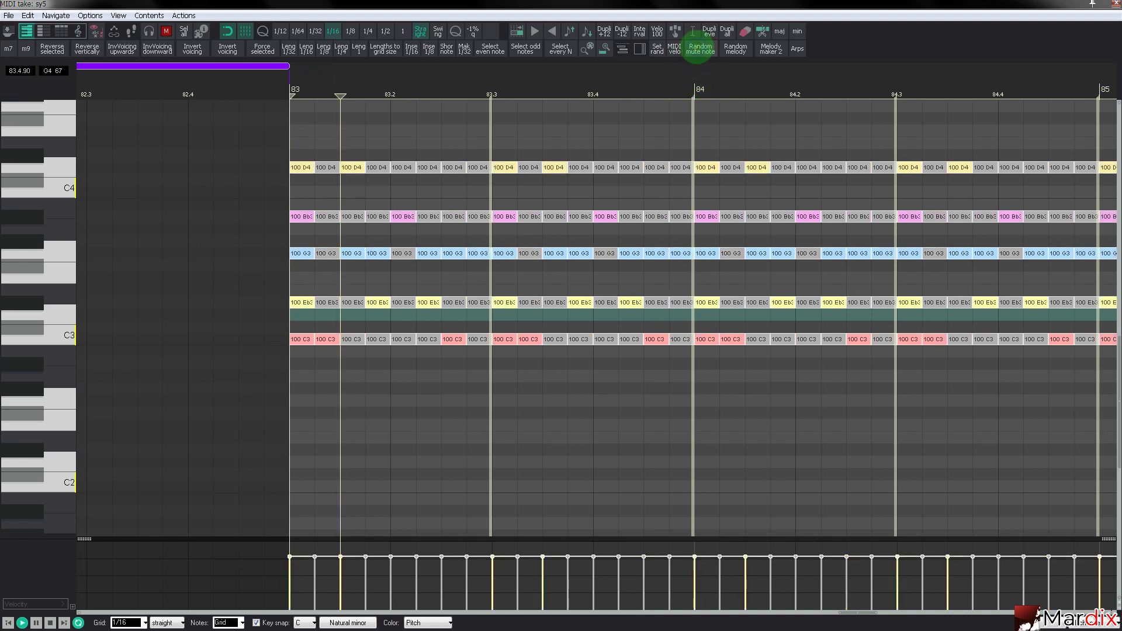
{"action": "left_click", "coordinate": [701, 53]}
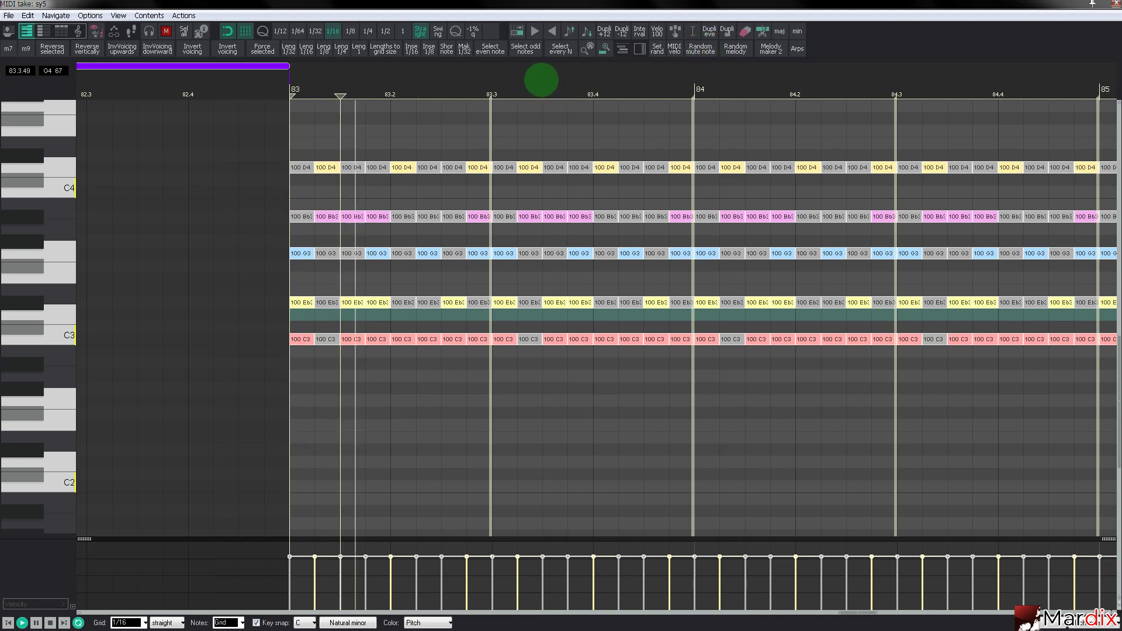
{"action": "scroll", "coordinate": [532, 75], "scroll_direction": "right", "scroll_amount": 2}
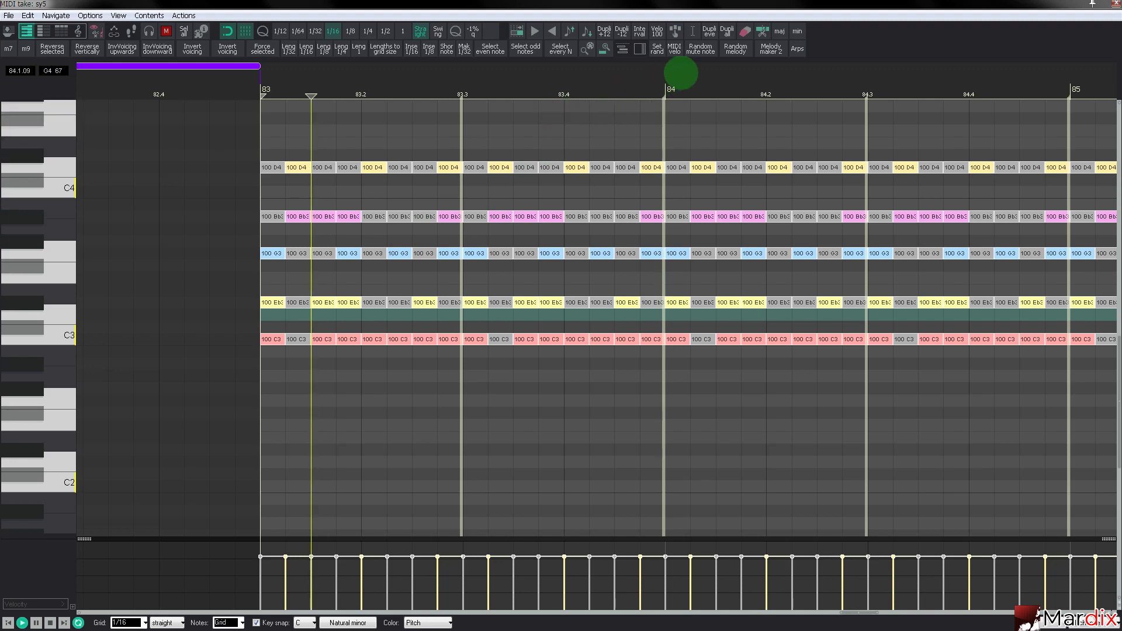
{"action": "left_click", "coordinate": [701, 50]}
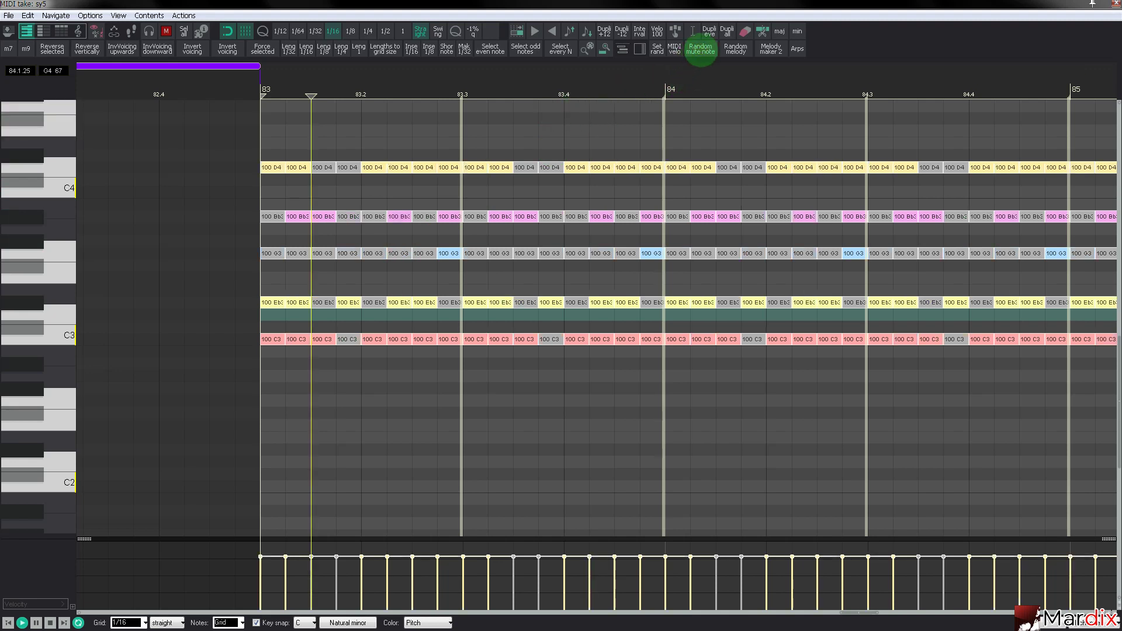
{"action": "left_click", "coordinate": [701, 51]}
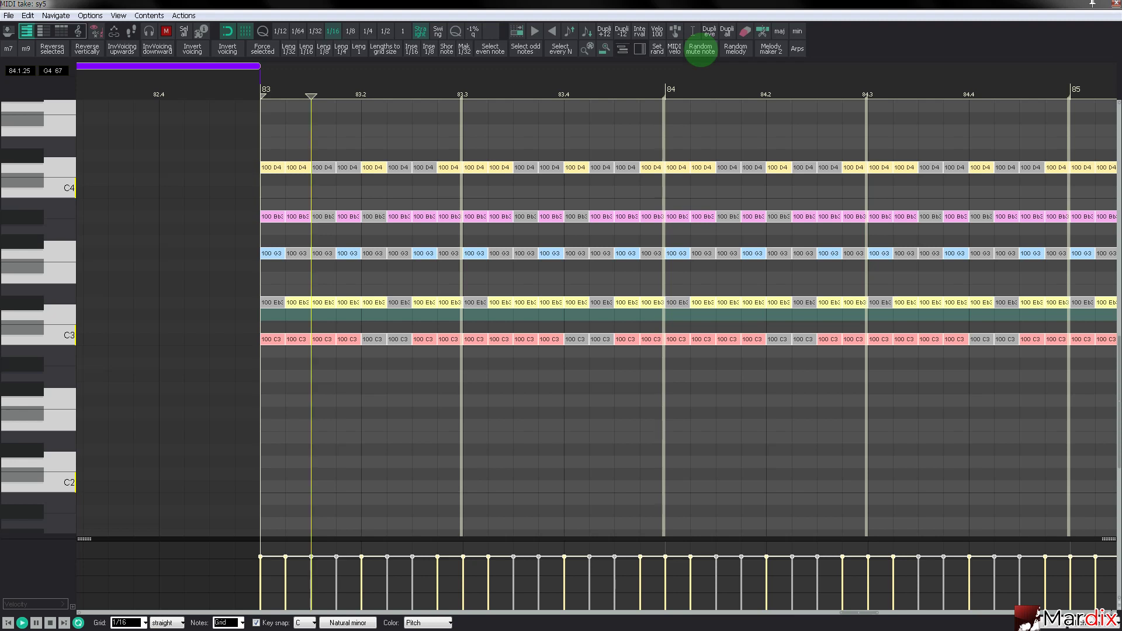
{"action": "left_click", "coordinate": [701, 50]}
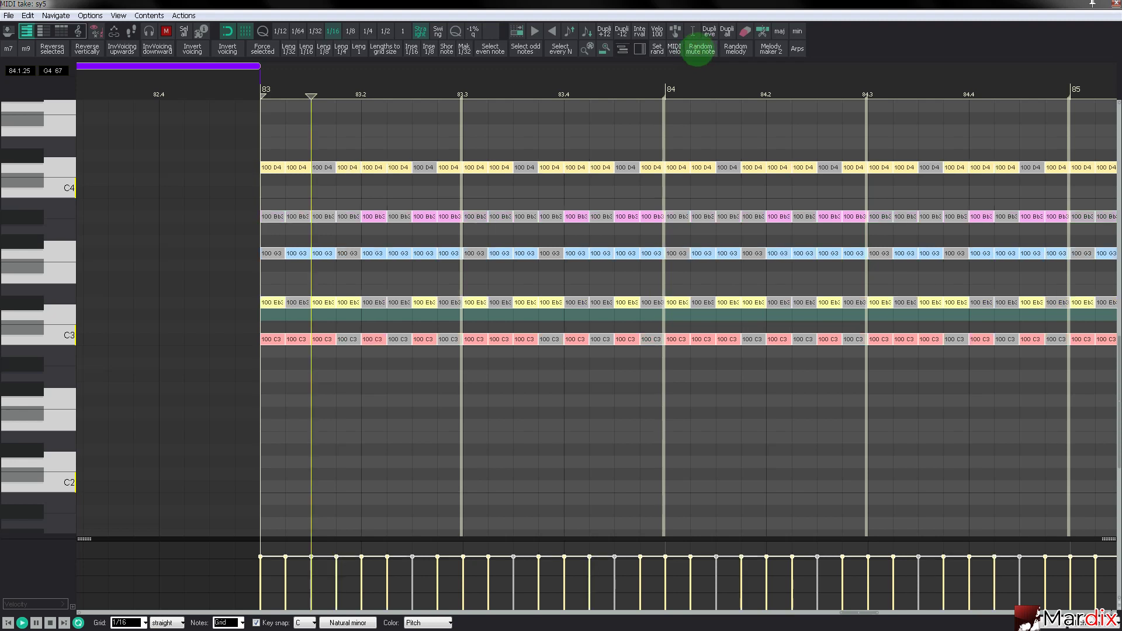
{"action": "left_click", "coordinate": [700, 51]}
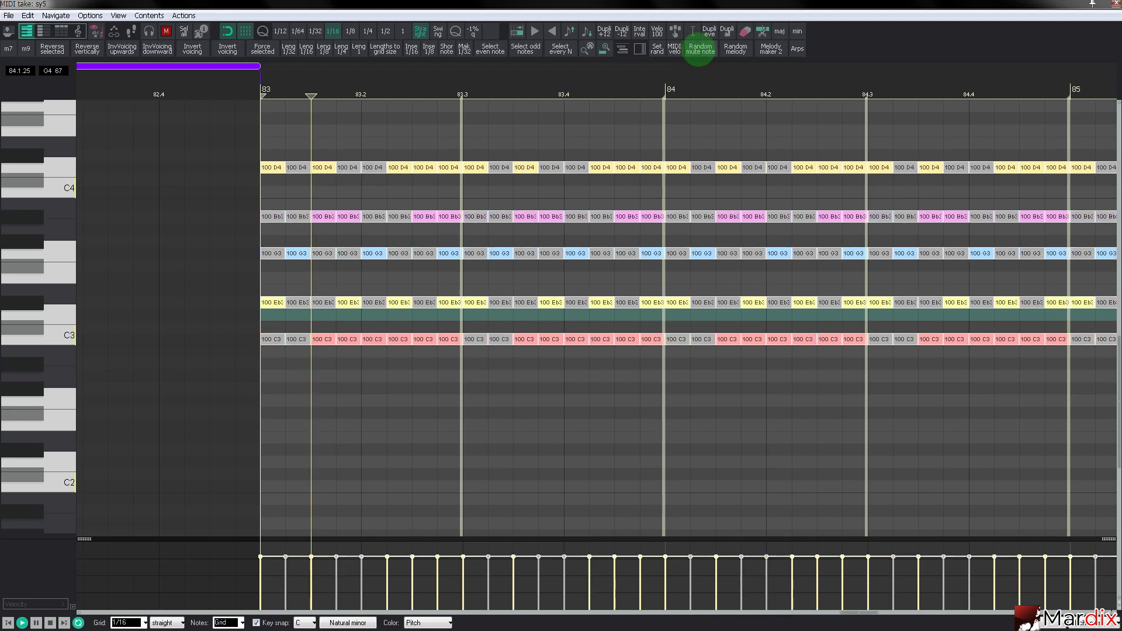
Delete the Eb3 row and reroll the random muting on the remaining C3, G3, Bb3 and D4 rows.
{"action": "left_click_drag", "start_coordinate": [271, 280], "coordinate": [444, 313]}
{"action": "key", "text": "Delete"}
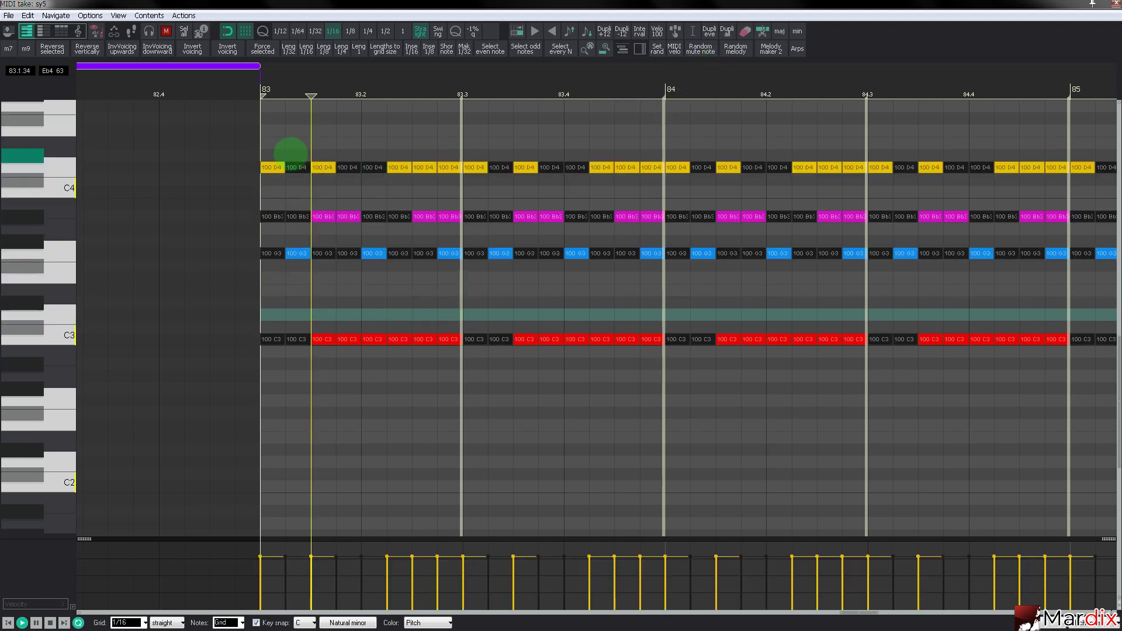
{"action": "left_click_drag", "start_coordinate": [268, 152], "coordinate": [440, 377]}
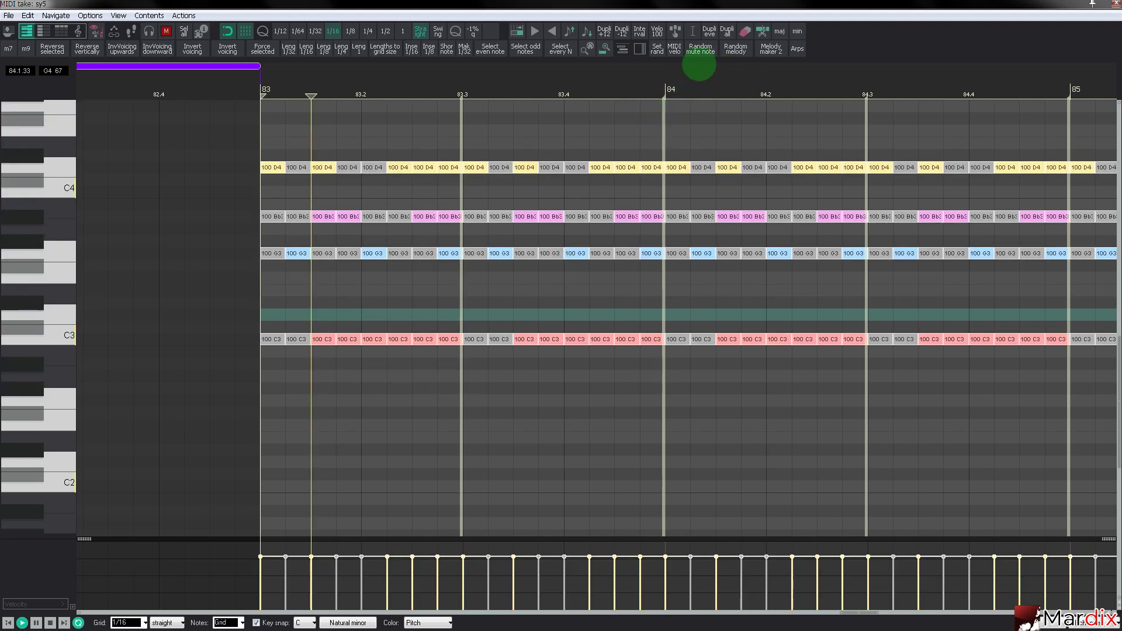
{"action": "left_click", "coordinate": [701, 50]}
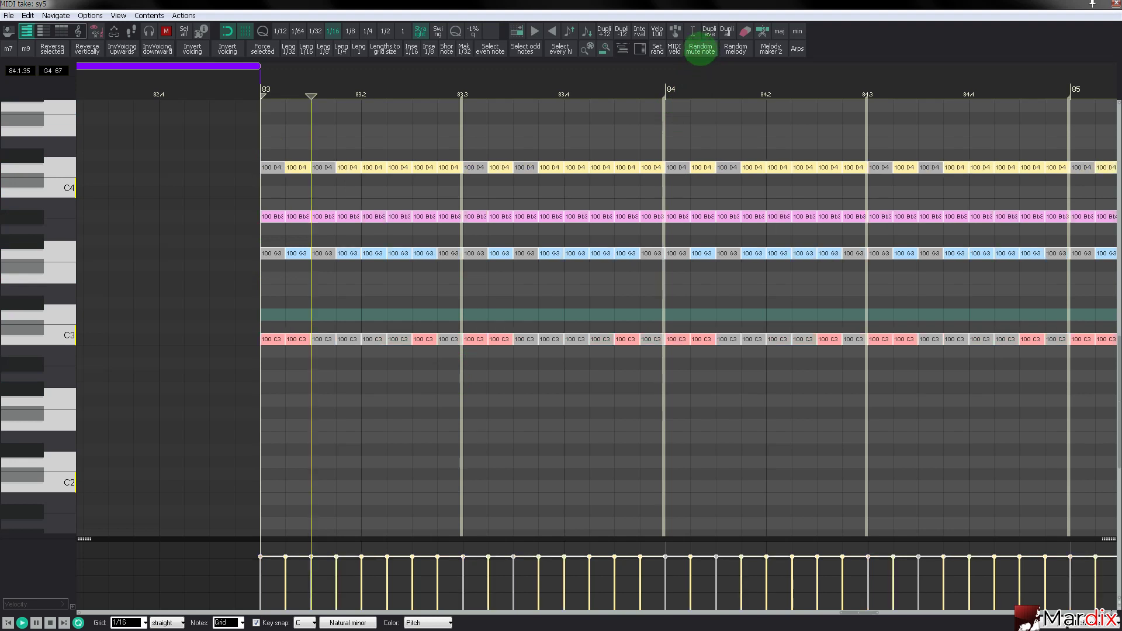
{"action": "left_click", "coordinate": [701, 50]}
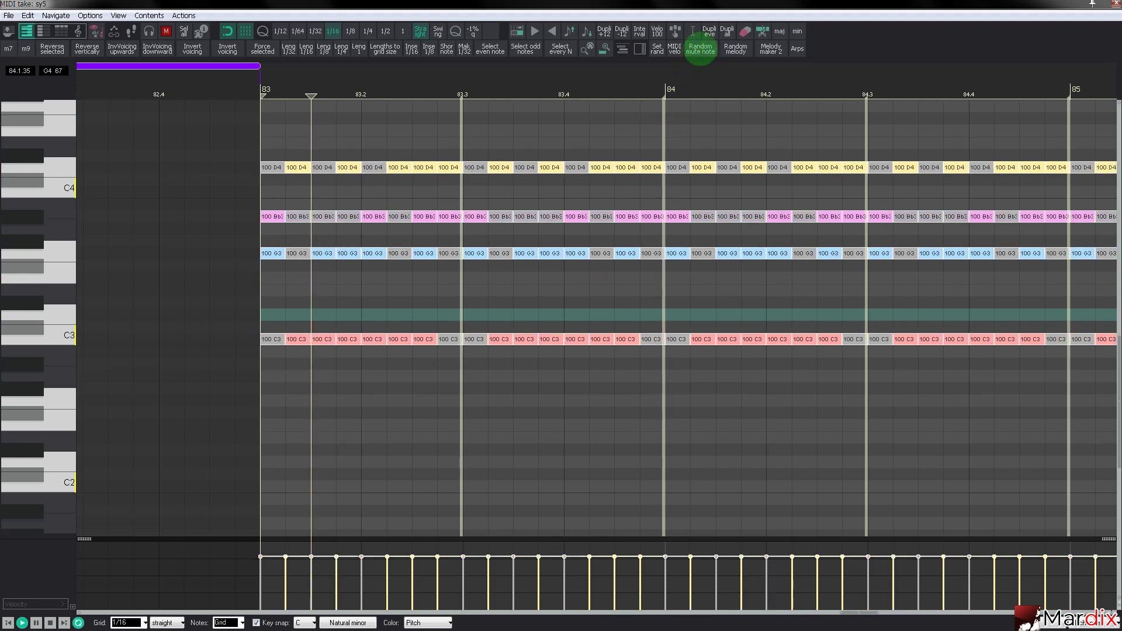
{"action": "left_click", "coordinate": [701, 50]}
{"action": "left_click", "coordinate": [701, 50]}
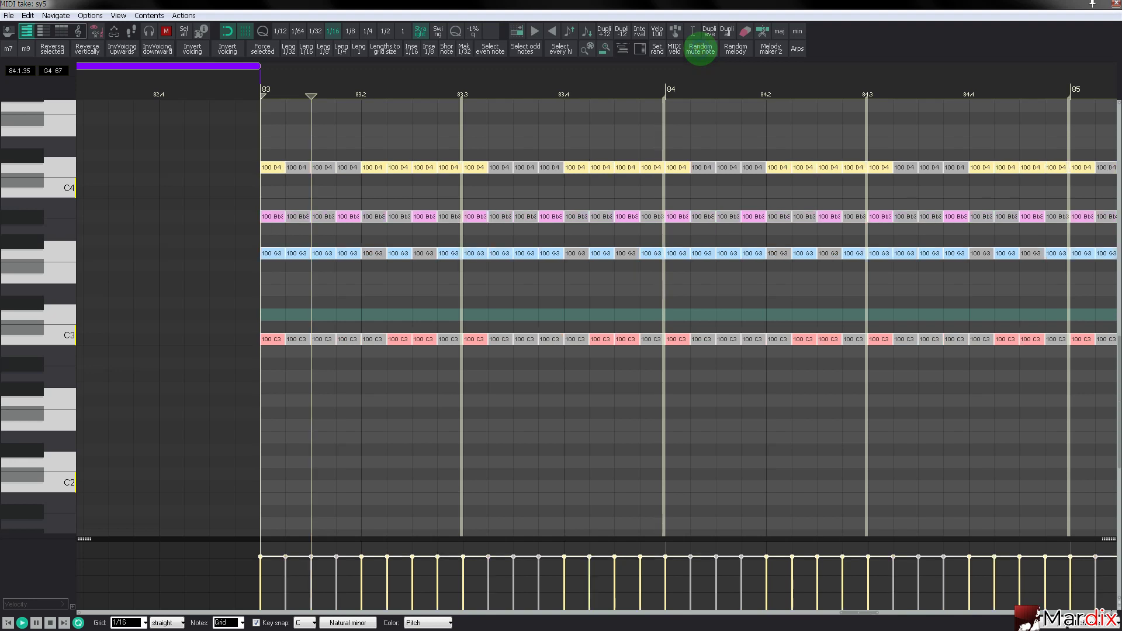
Open Spire on track sy4, load preset 77 PLUCK, and move its window clear of the note tools.
{"action": "key", "text": "f"}
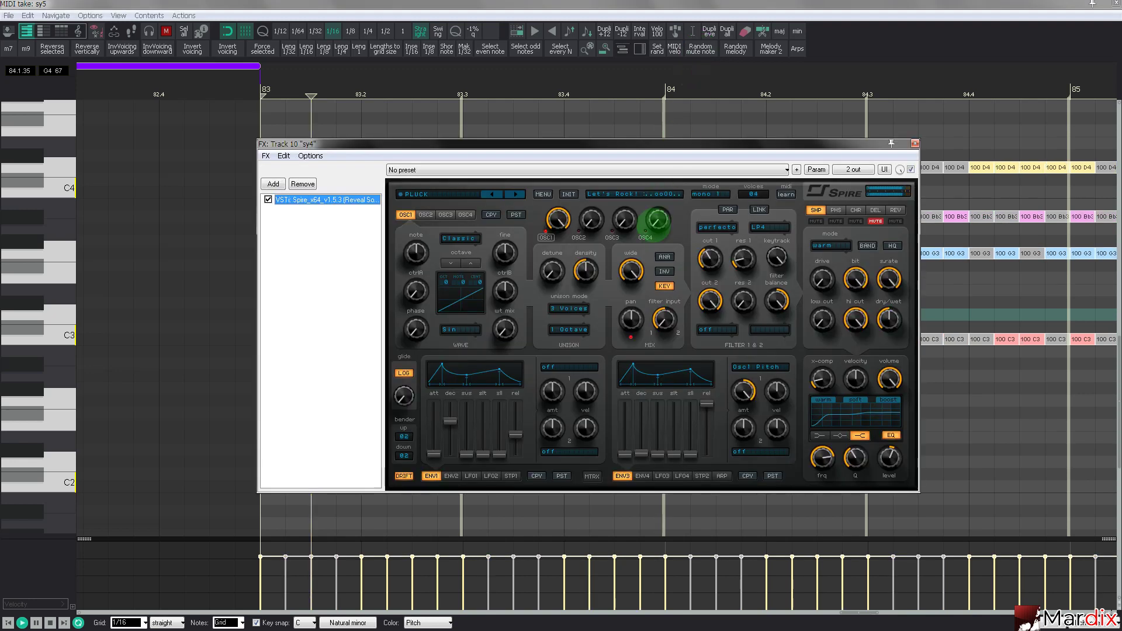
{"action": "left_click", "coordinate": [515, 194]}
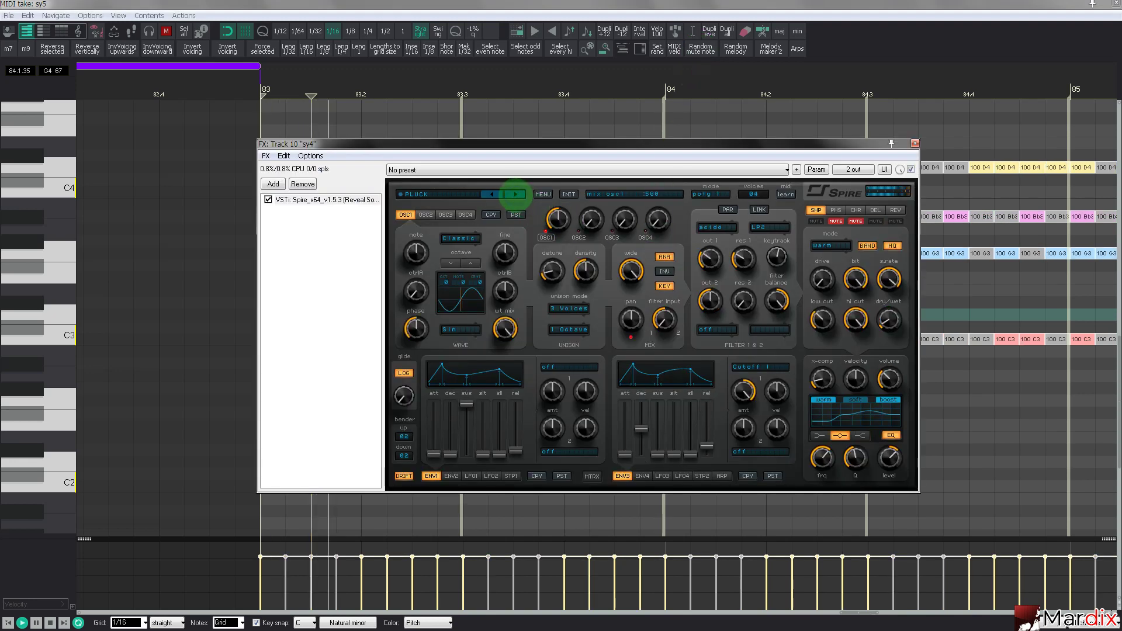
{"action": "left_click", "coordinate": [515, 195]}
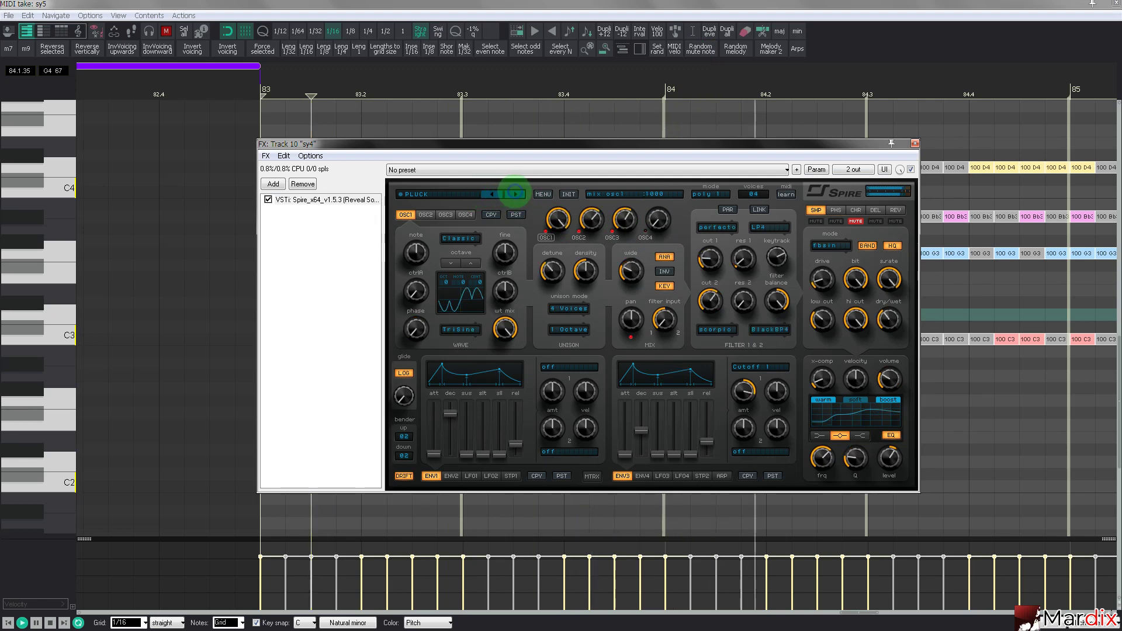
{"action": "left_click", "coordinate": [464, 193]}
{"action": "left_click", "coordinate": [875, 314]}
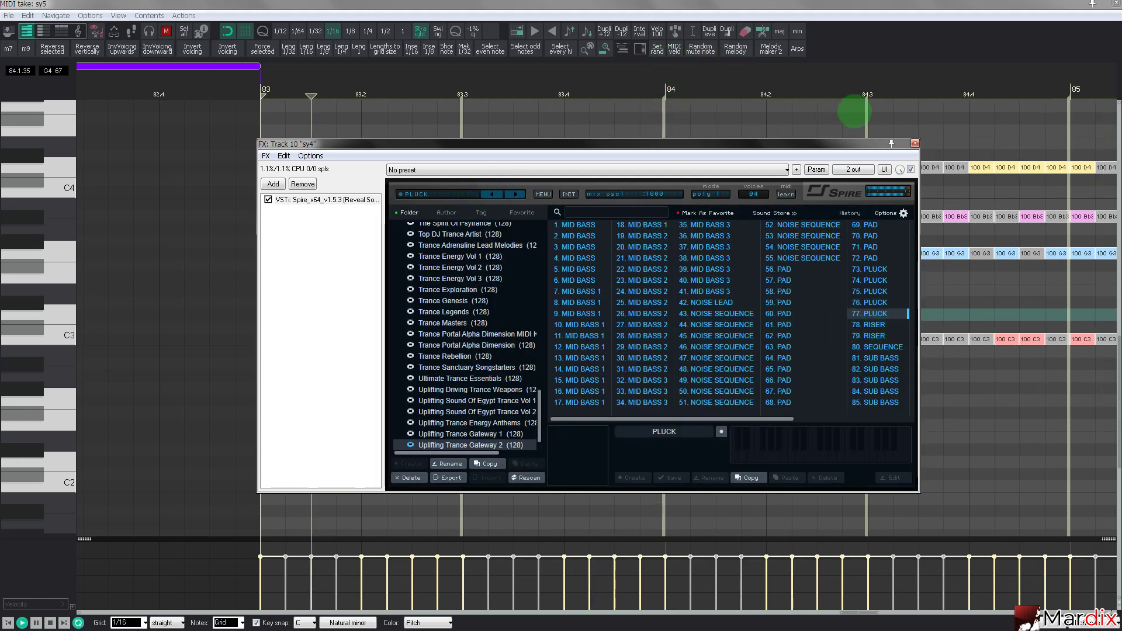
{"action": "left_click_drag", "start_coordinate": [845, 140], "coordinate": [781, 242]}
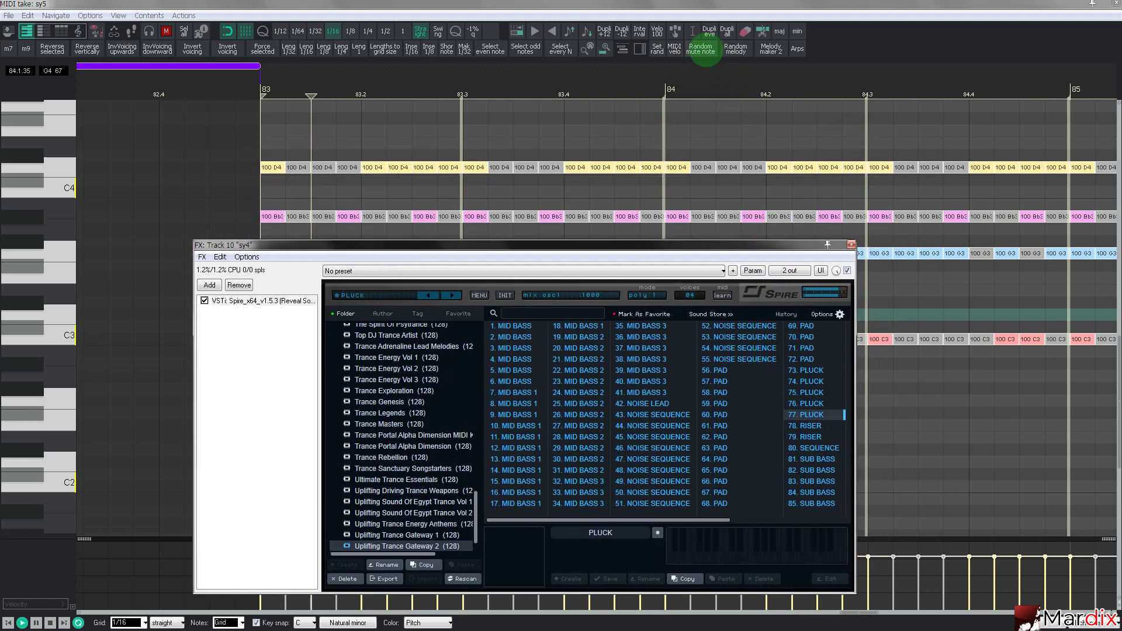
Reroll the random muting once more and move the Bb3 row up to C4.
{"action": "left_click", "coordinate": [699, 48]}
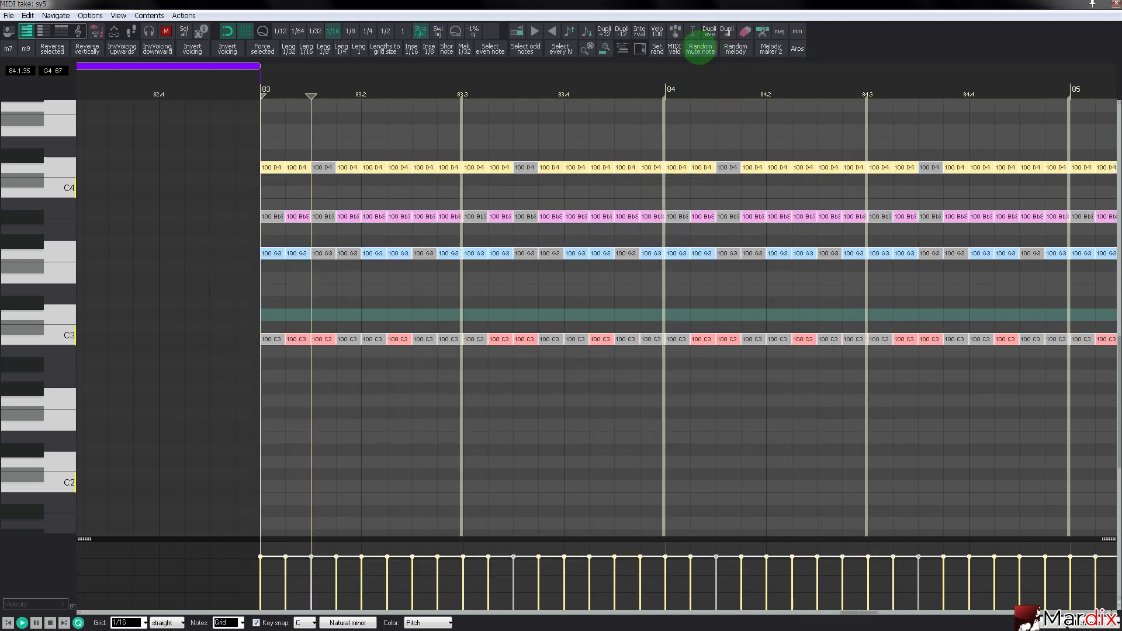
{"action": "left_click_drag", "start_coordinate": [271, 202], "coordinate": [448, 193]}
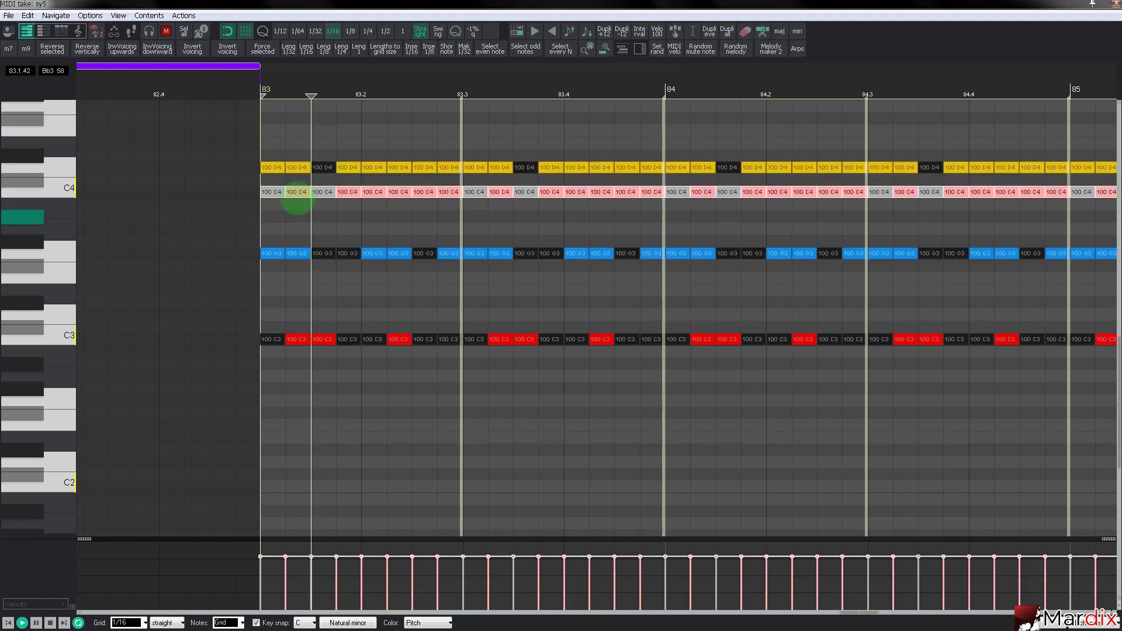
Raise the D4 row to Eb4, and try the C4 row at Eb3 before returning it to C4.
{"action": "left_click_drag", "start_coordinate": [296, 192], "coordinate": [301, 299]}
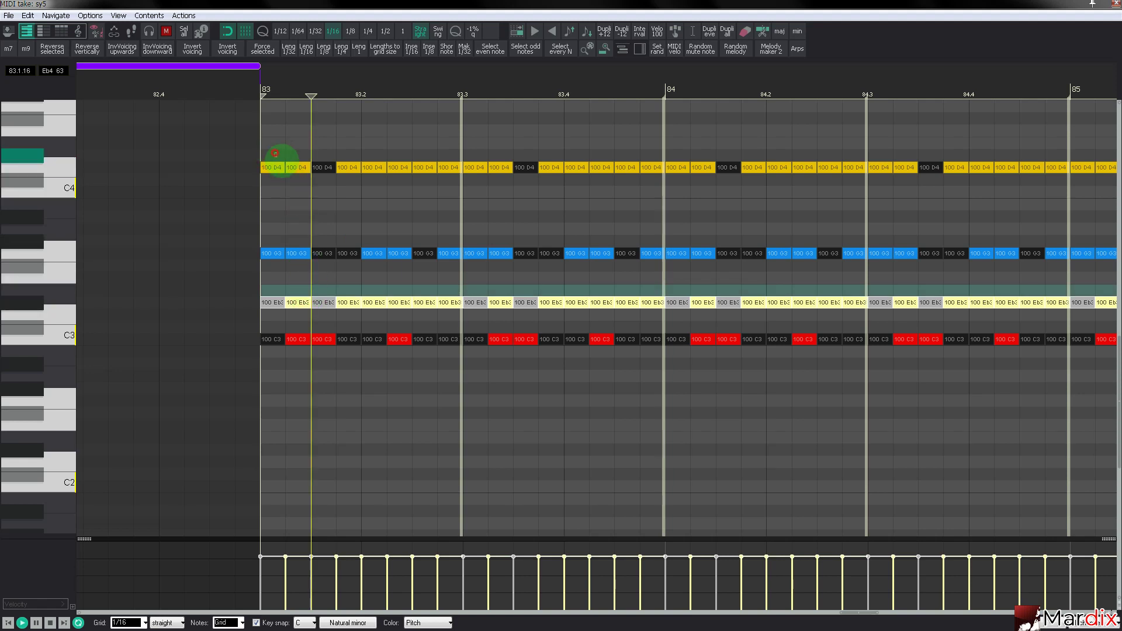
{"action": "left_click_drag", "start_coordinate": [451, 168], "coordinate": [450, 151]}
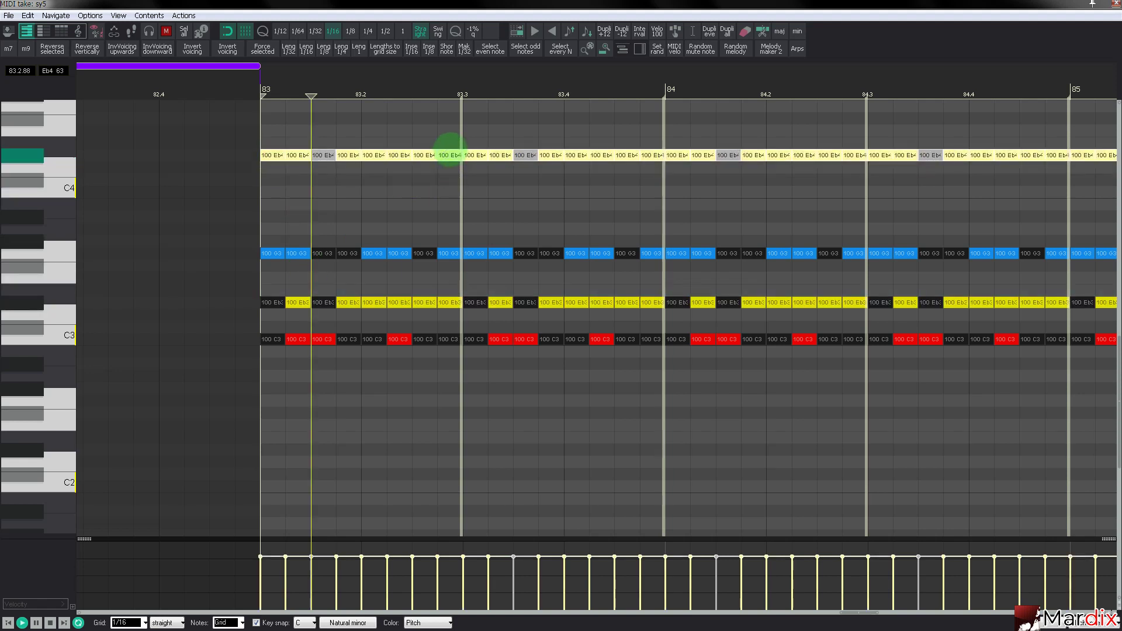
{"action": "left_click_drag", "start_coordinate": [328, 301], "coordinate": [441, 199]}
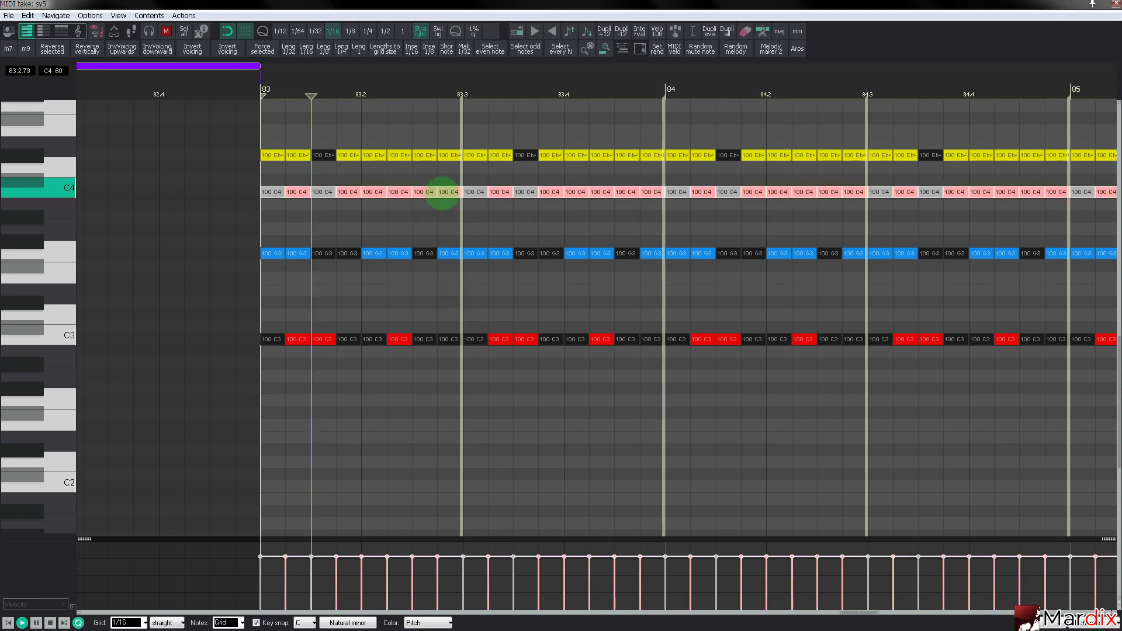
Select the Eb4, C4, G3 and C3 rows and keep rerolling their random muting.
{"action": "left_click_drag", "start_coordinate": [268, 132], "coordinate": [460, 374]}
{"action": "left_click", "coordinate": [507, 304]}
{"action": "left_click", "coordinate": [696, 54]}
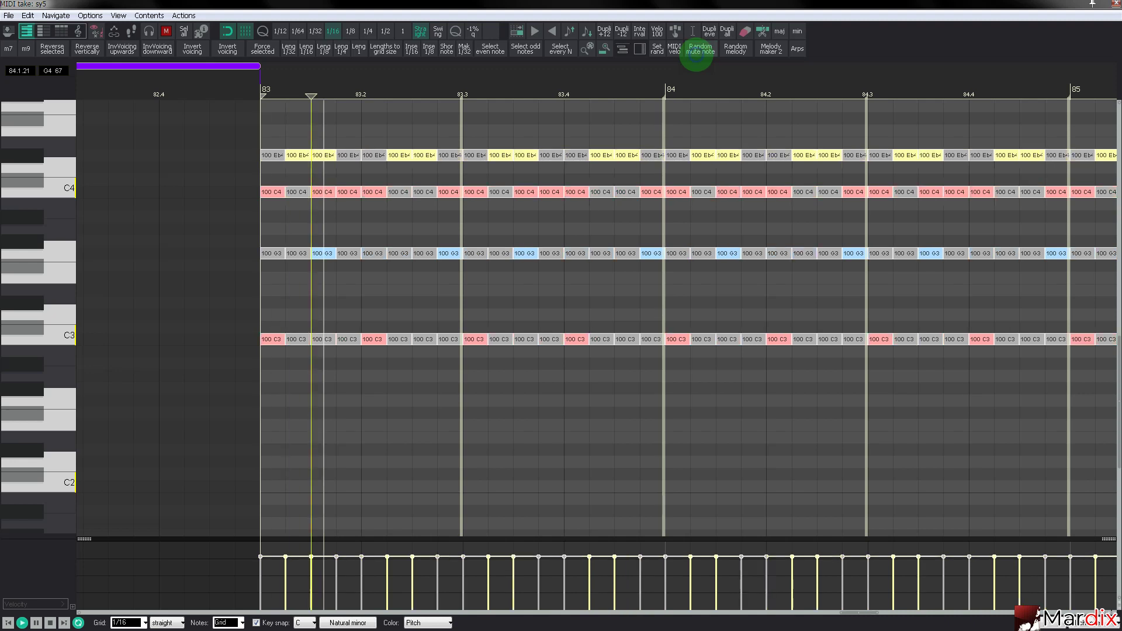
{"action": "left_click", "coordinate": [696, 54]}
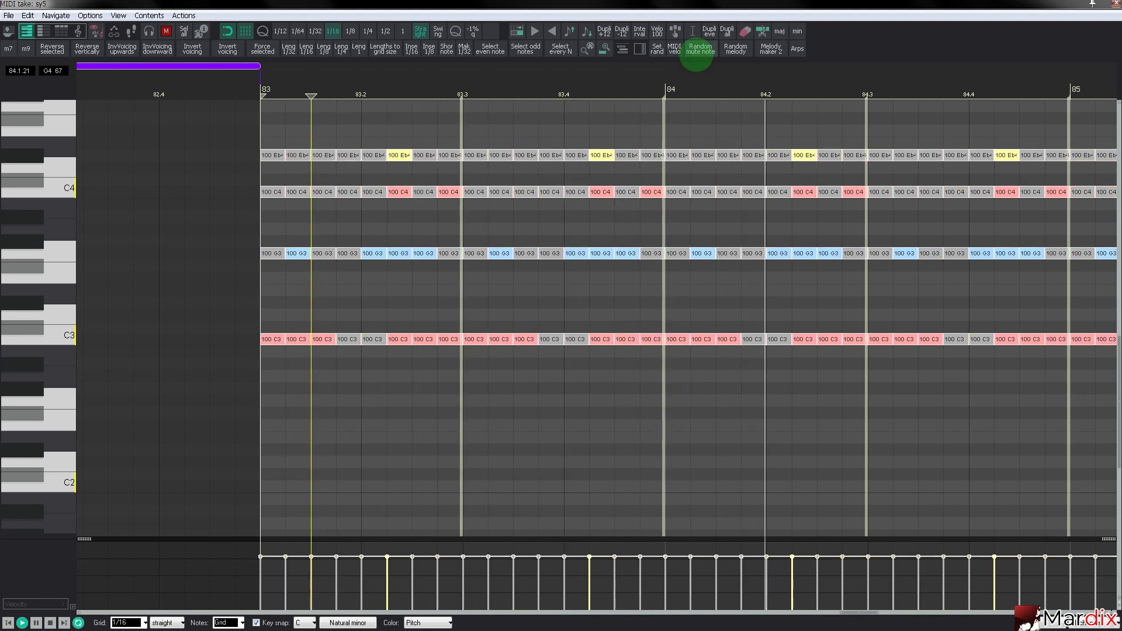
{"action": "left_click", "coordinate": [697, 53]}
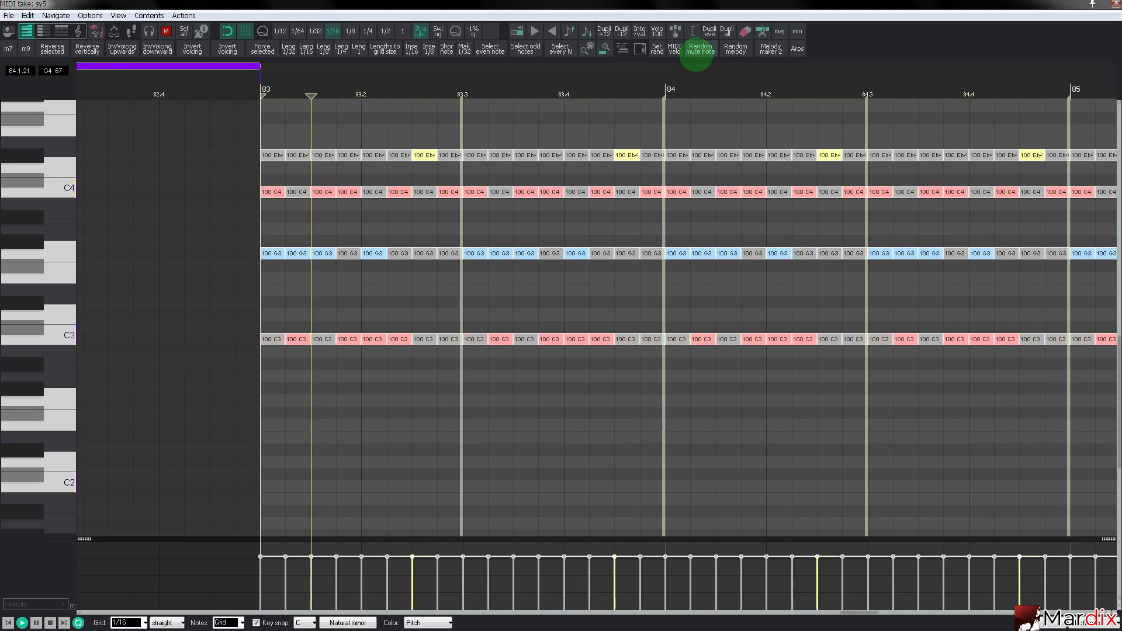
{"action": "left_click", "coordinate": [699, 53]}
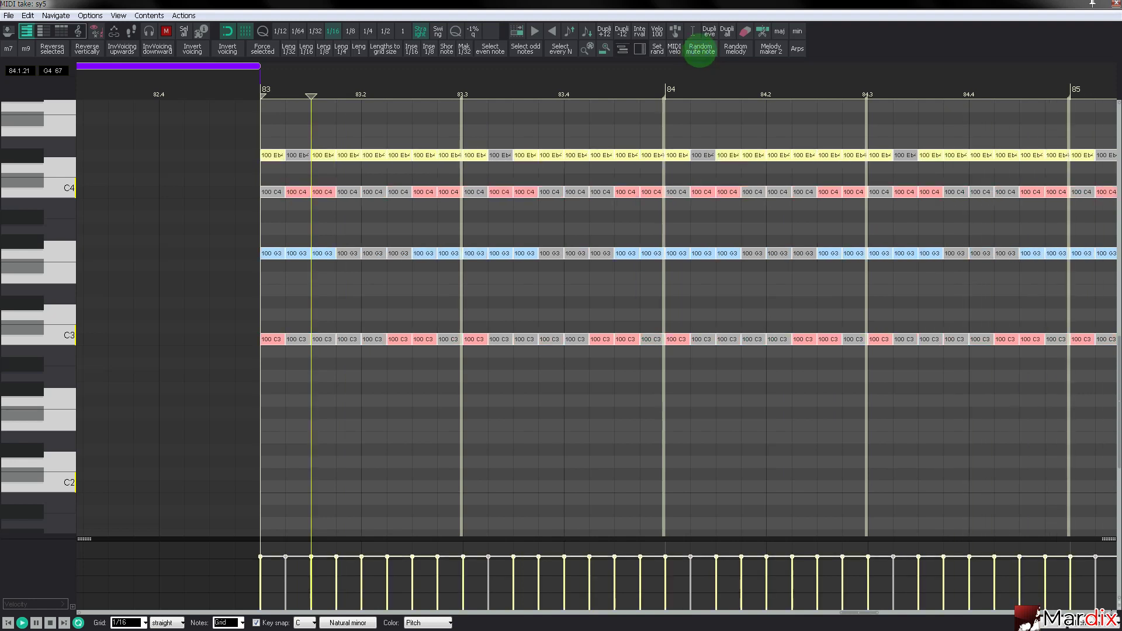
{"action": "left_click", "coordinate": [700, 53]}
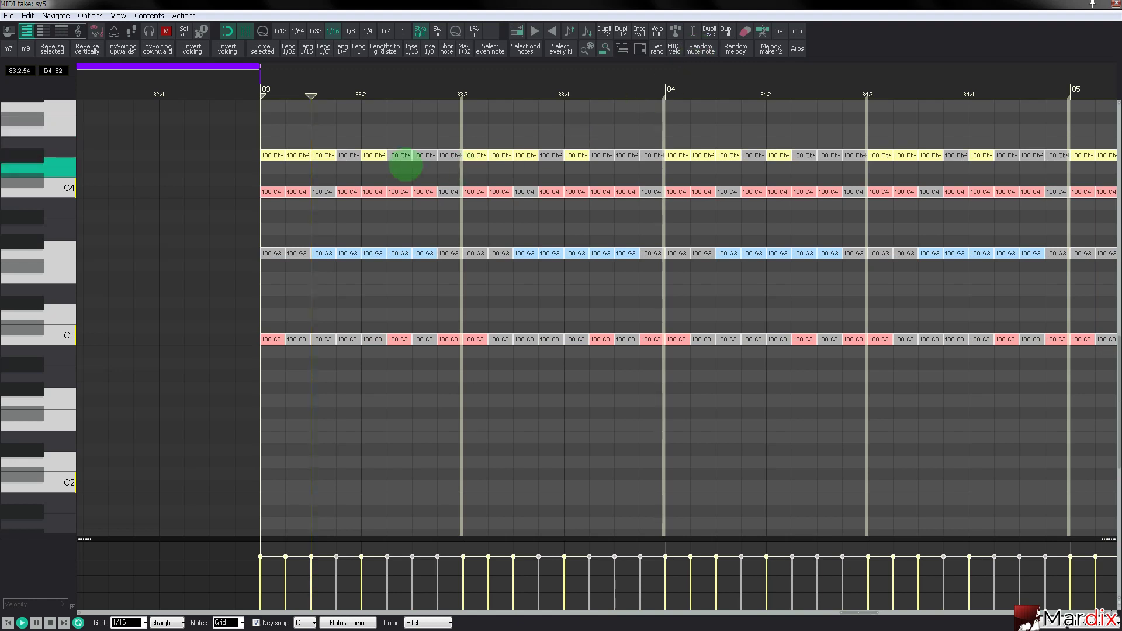
Select the Eb4 row and lower it to C2 as a bass row.
{"action": "left_click_drag", "start_coordinate": [265, 138], "coordinate": [446, 165]}
{"action": "key", "text": "shift+Down"}
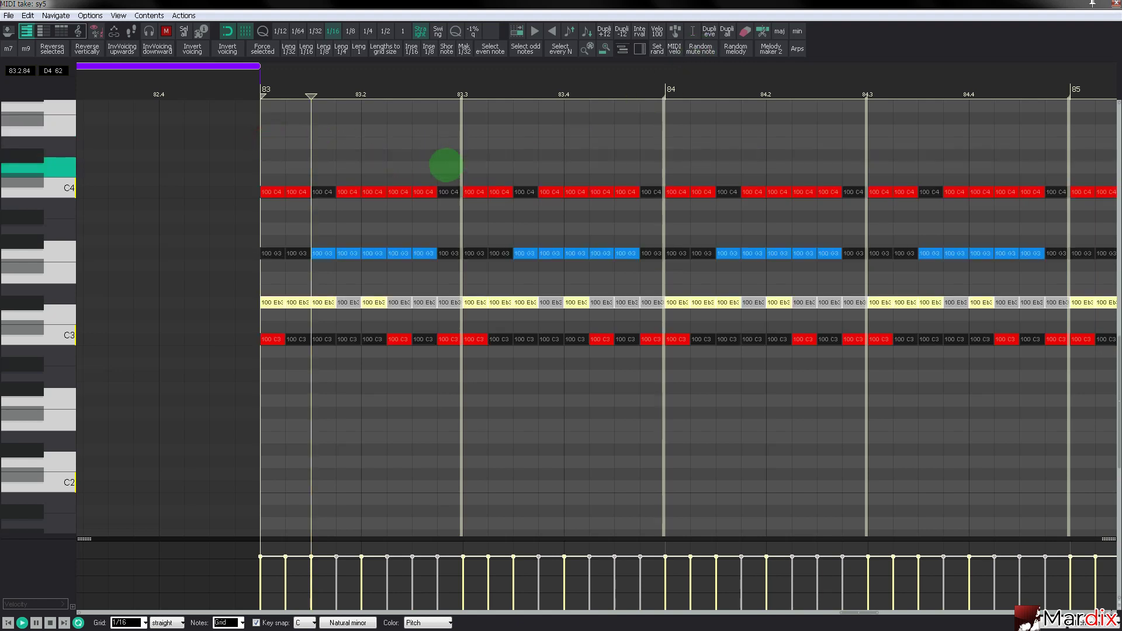
{"action": "key", "text": "ctrl+Down"}
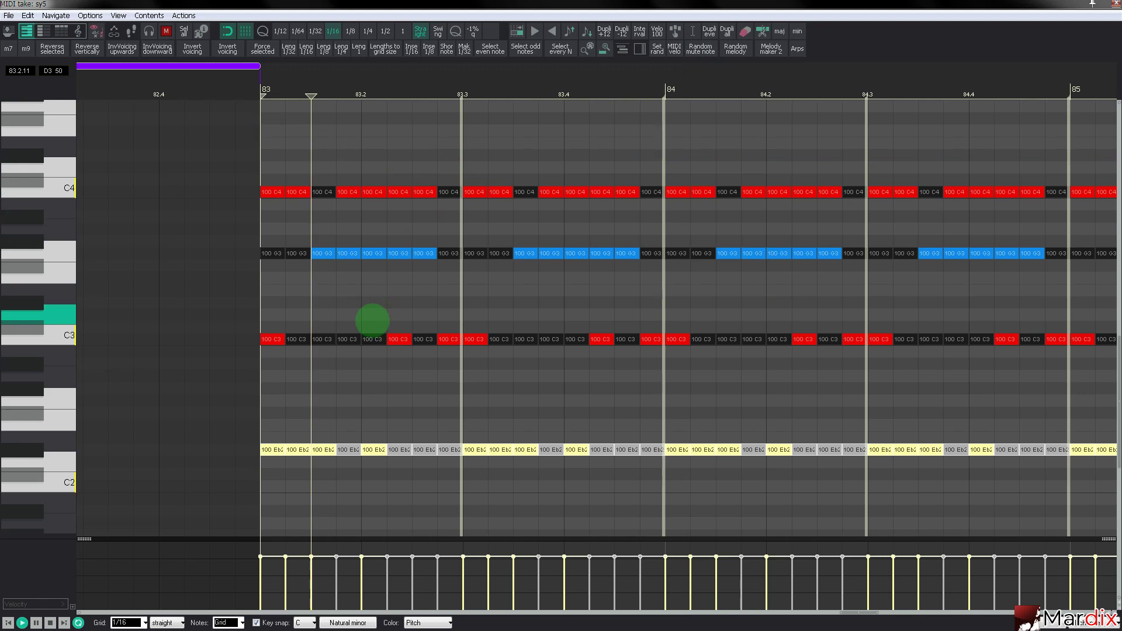
{"action": "left_click_drag", "start_coordinate": [271, 451], "coordinate": [270, 471]}
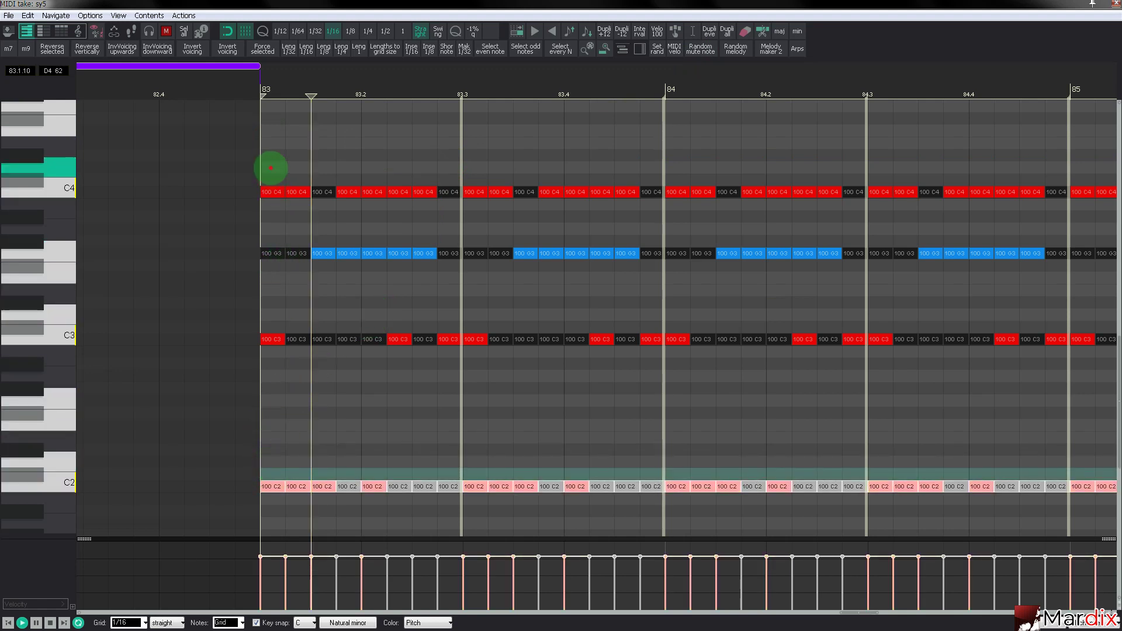
Reroll the random muting on the C4, G3 and C3 rows without the C2 row, and raise the C4 row to Eb4.
{"action": "left_click_drag", "start_coordinate": [270, 168], "coordinate": [441, 494]}
{"action": "left_click_drag", "start_coordinate": [274, 168], "coordinate": [440, 353]}
{"action": "left_click", "coordinate": [697, 51]}
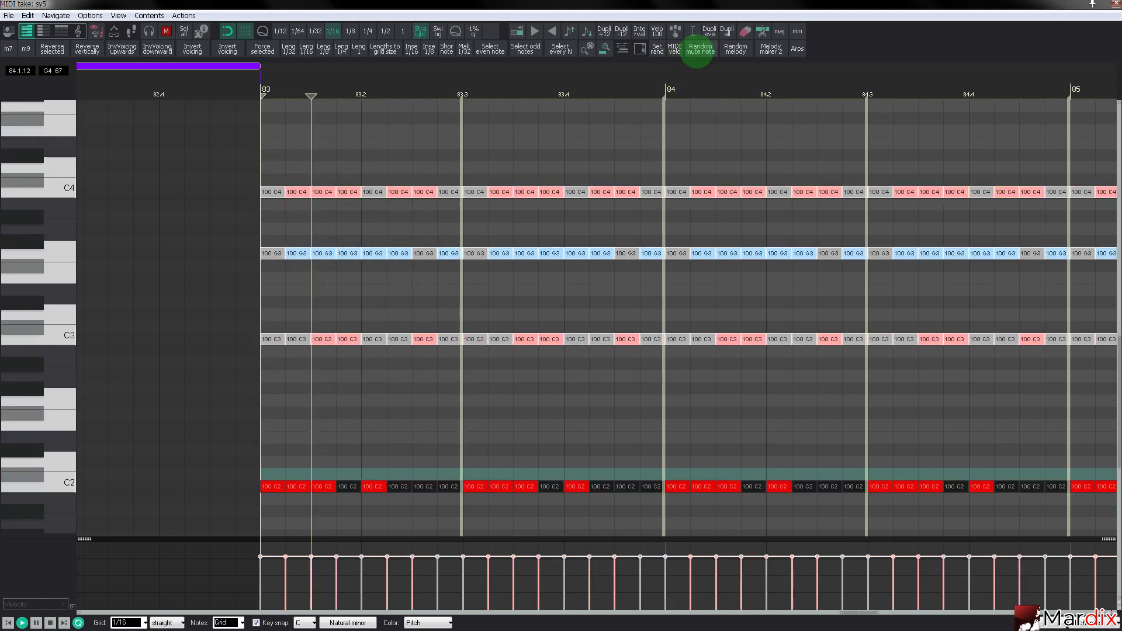
{"action": "left_click", "coordinate": [697, 51]}
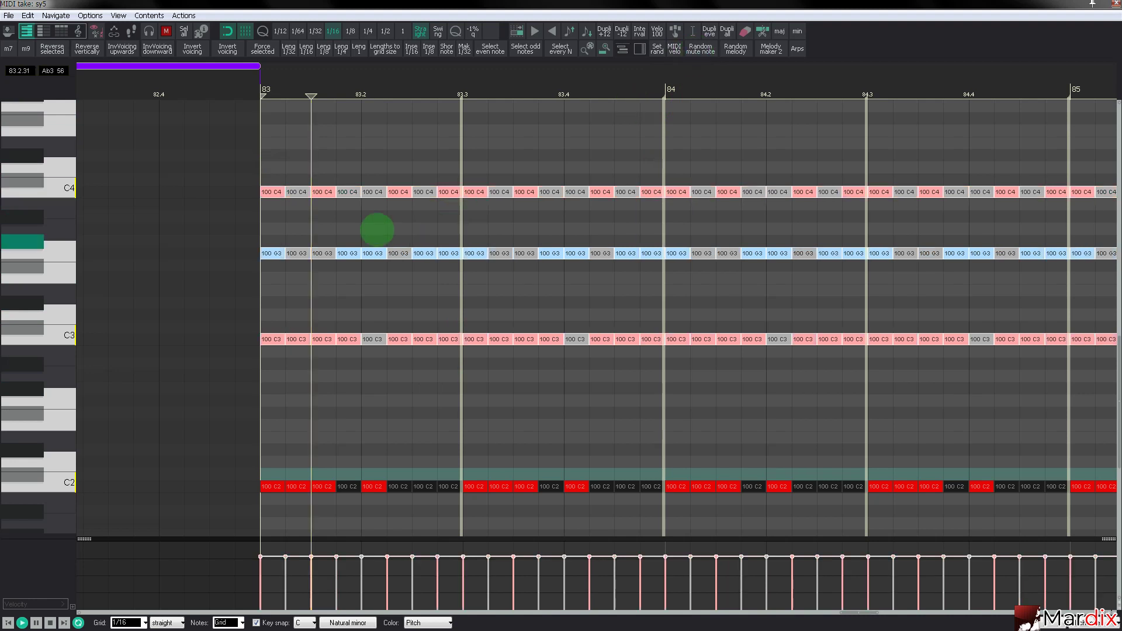
{"action": "left_click_drag", "start_coordinate": [270, 235], "coordinate": [441, 275]}
{"action": "left_click_drag", "start_coordinate": [273, 175], "coordinate": [453, 160]}
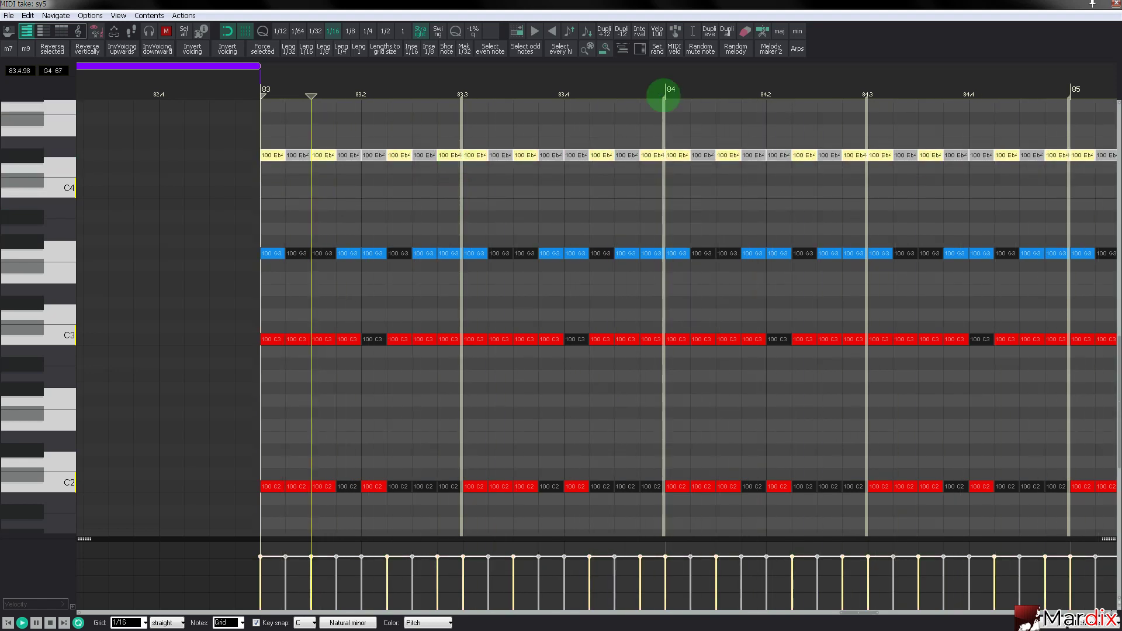
Reroll the random muting on the Eb4, G3 and C3 rows, leaving out the C2 row.
{"action": "left_click_drag", "start_coordinate": [272, 138], "coordinate": [441, 390]}
{"action": "left_click", "coordinate": [702, 51]}
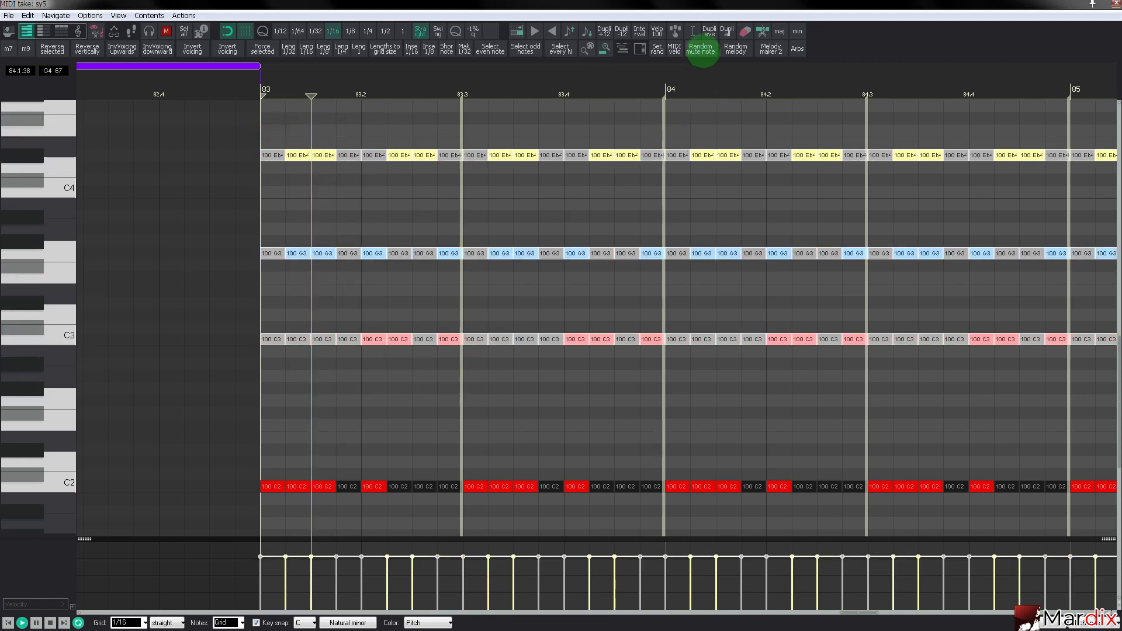
{"action": "left_click_drag", "start_coordinate": [601, 79], "coordinate": [518, 117]}
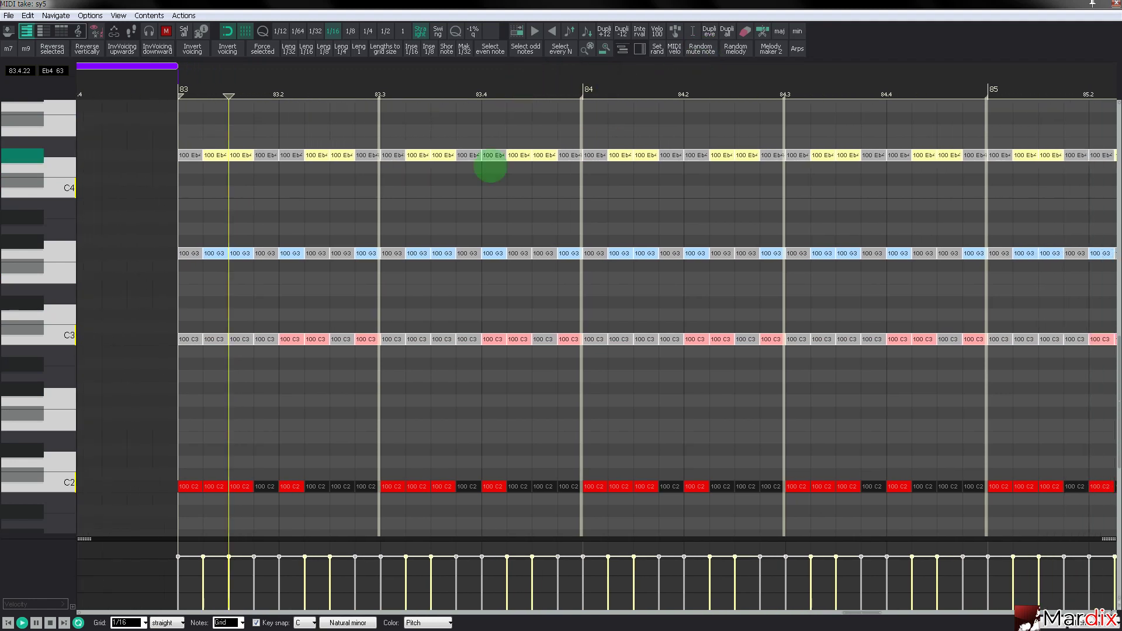
Select all muted notes in the pattern and delete them.
{"action": "scroll", "coordinate": [426, 263], "scroll_direction": "down", "scroll_amount": 4}
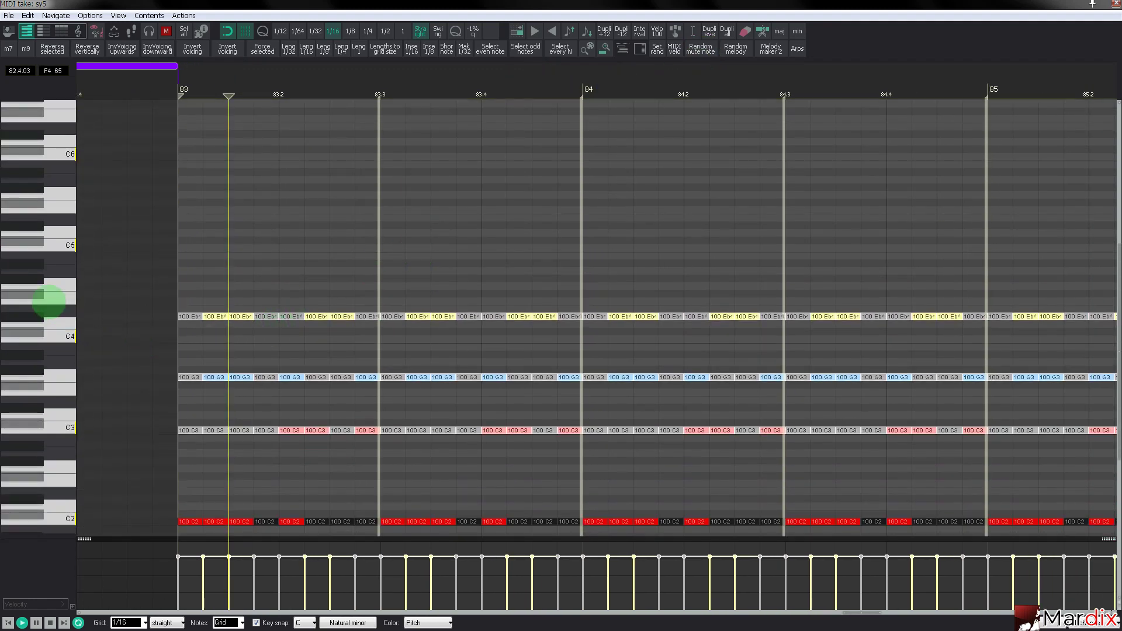
{"action": "scroll", "coordinate": [49, 301], "scroll_direction": "down", "scroll_amount": 3}
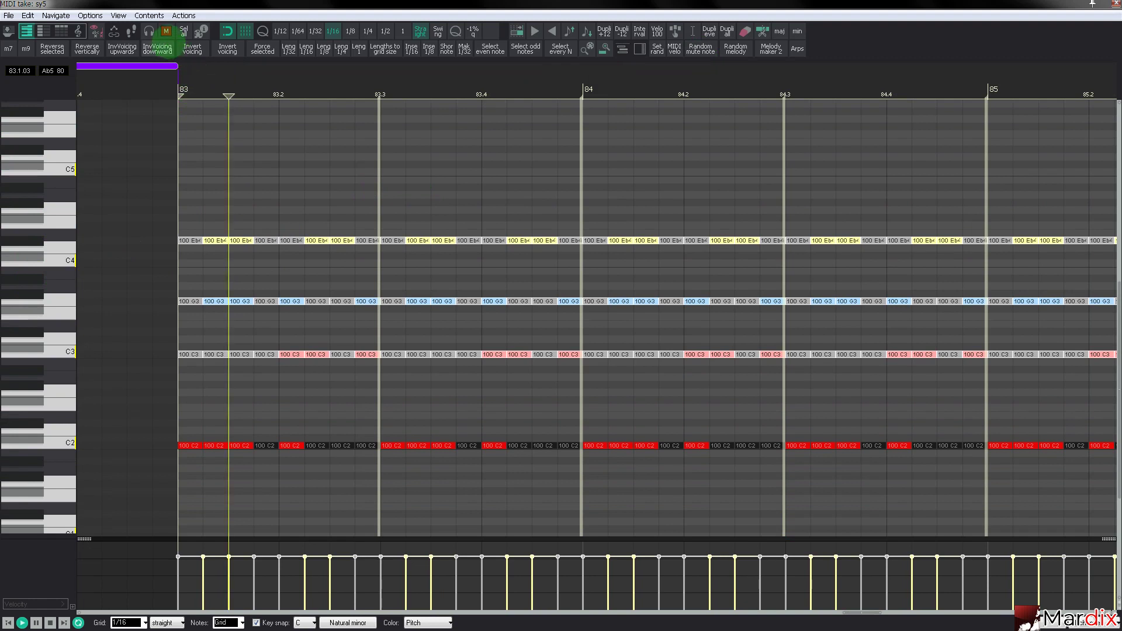
{"action": "left_click", "coordinate": [184, 31]}
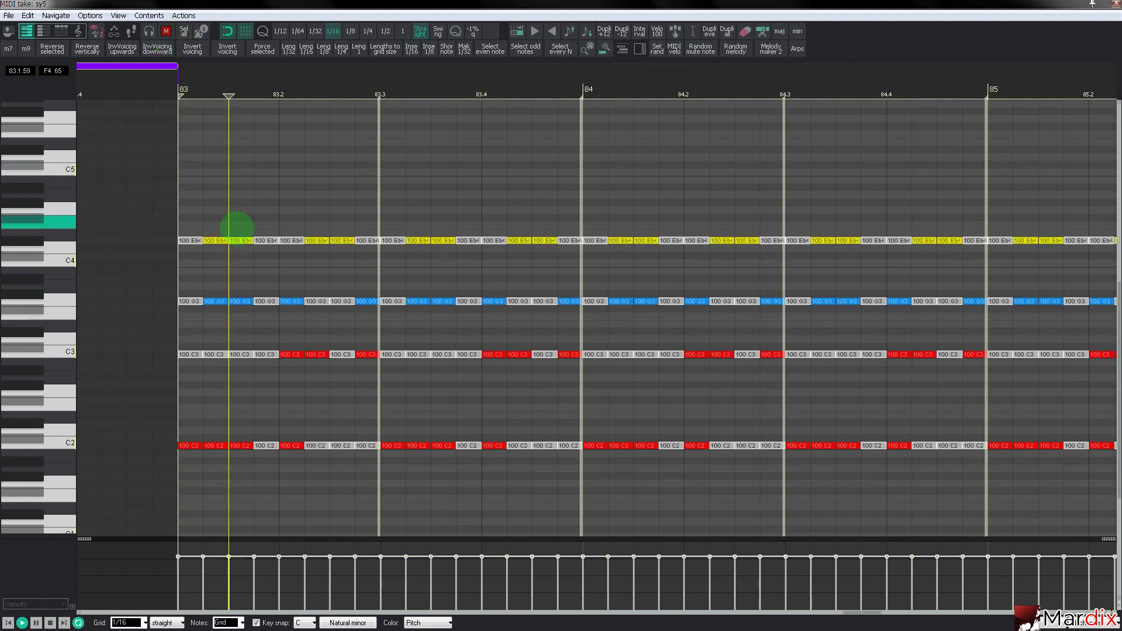
{"action": "key", "text": "Delete"}
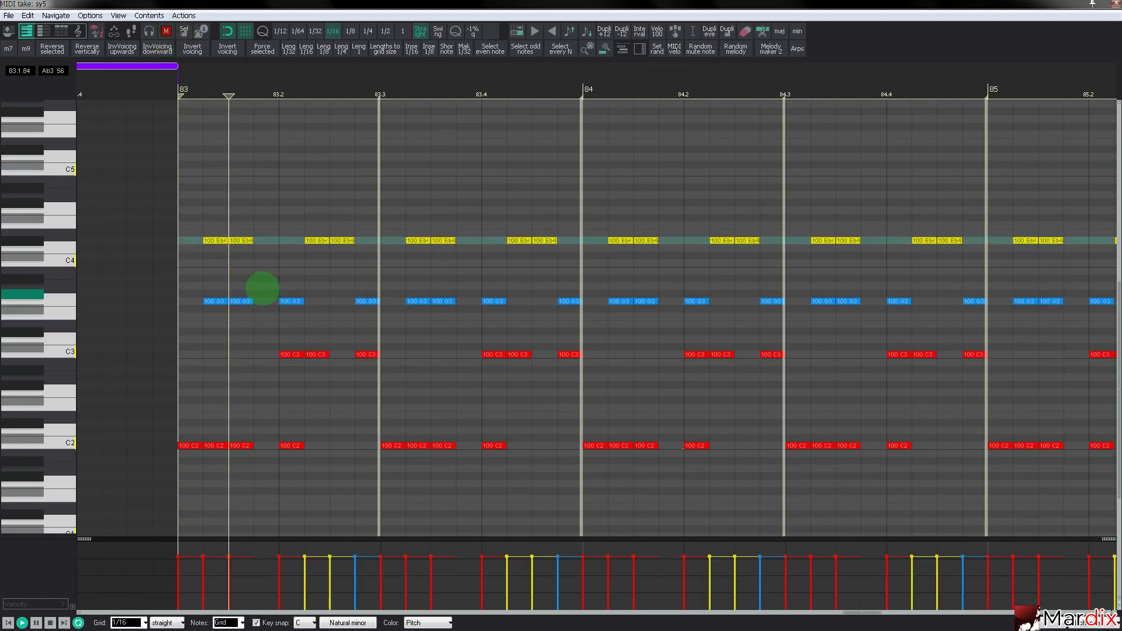
Lengthen the repeating pattern to four bars and play it from just before bar 83.
{"action": "scroll", "coordinate": [271, 296], "scroll_direction": "down", "scroll_amount": 3}
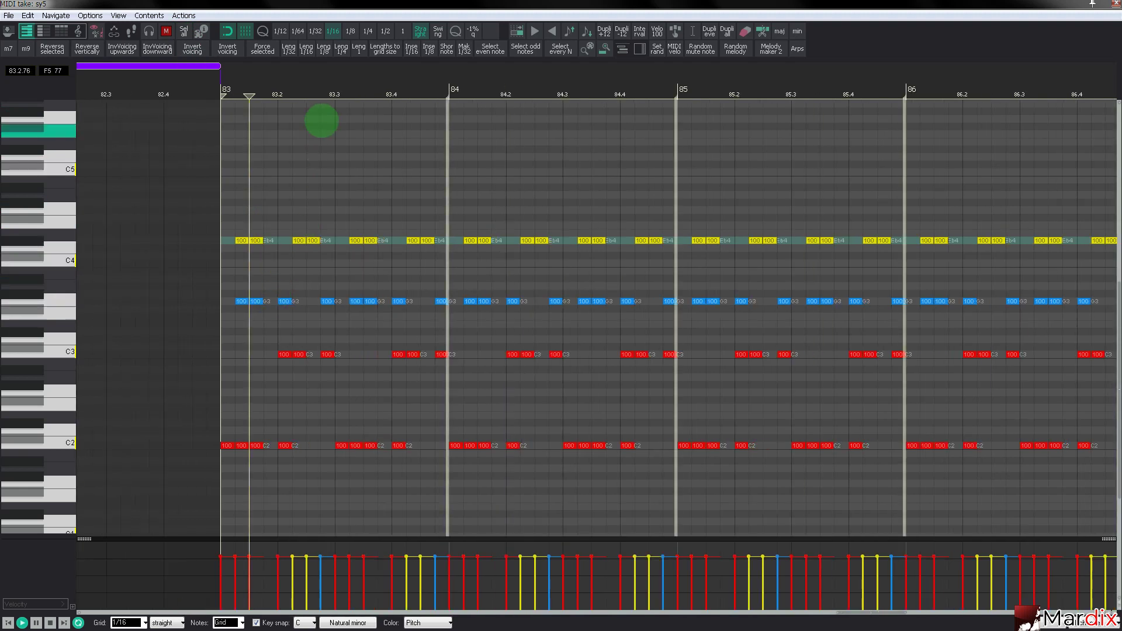
{"action": "left_click_drag", "start_coordinate": [335, 85], "coordinate": [305, 86]}
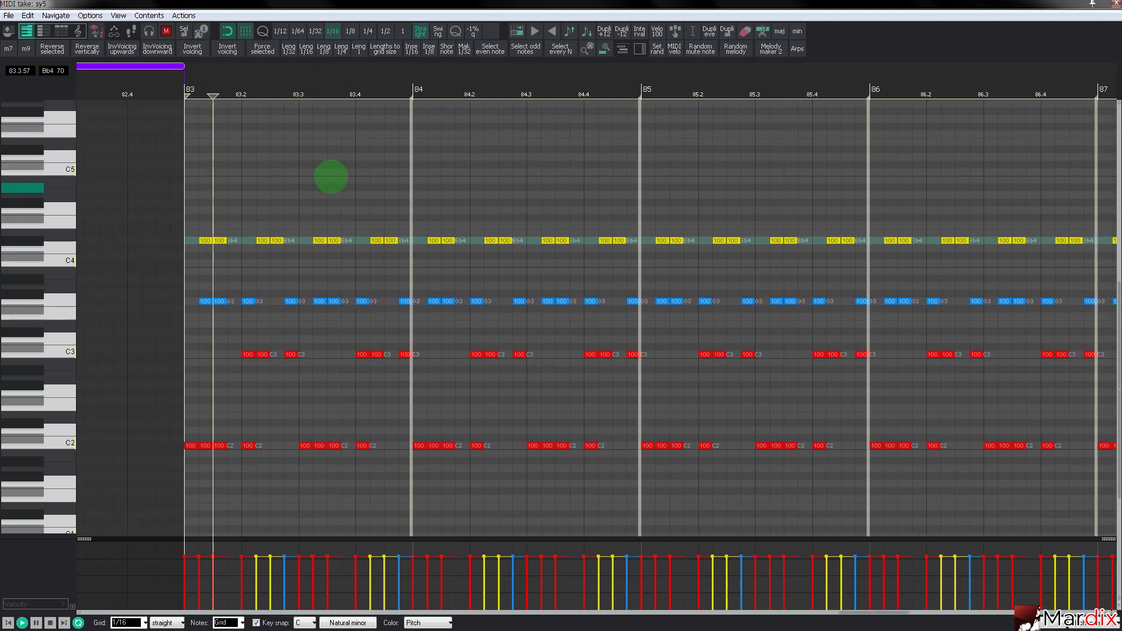
{"action": "scroll", "coordinate": [359, 206], "scroll_direction": "down", "scroll_amount": 2}
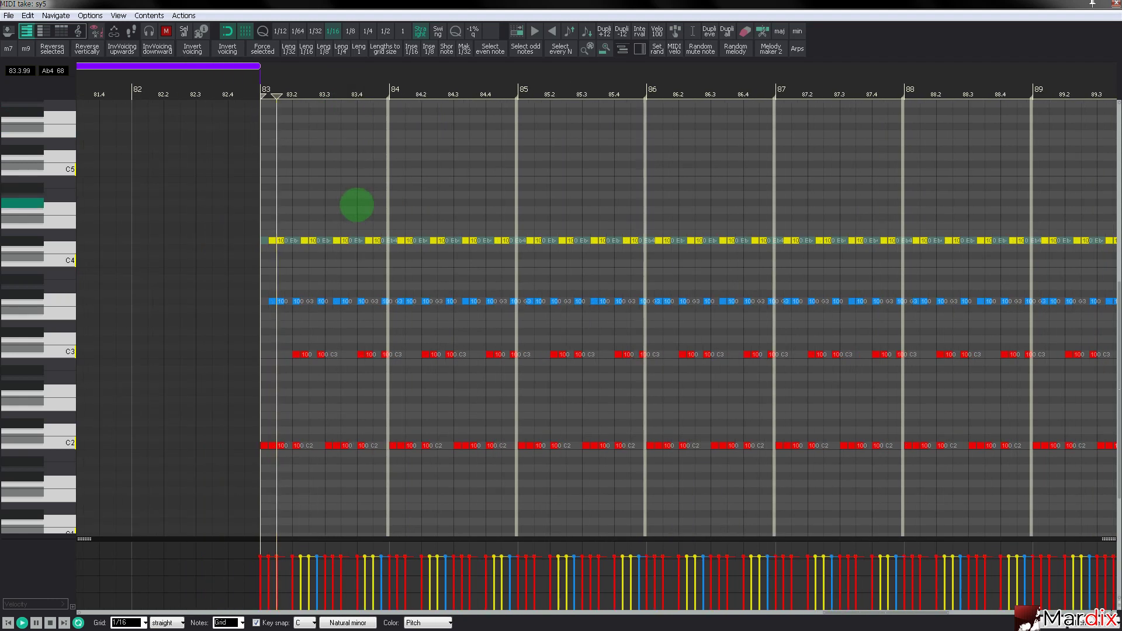
{"action": "scroll", "coordinate": [357, 205], "scroll_direction": "up", "scroll_amount": 1}
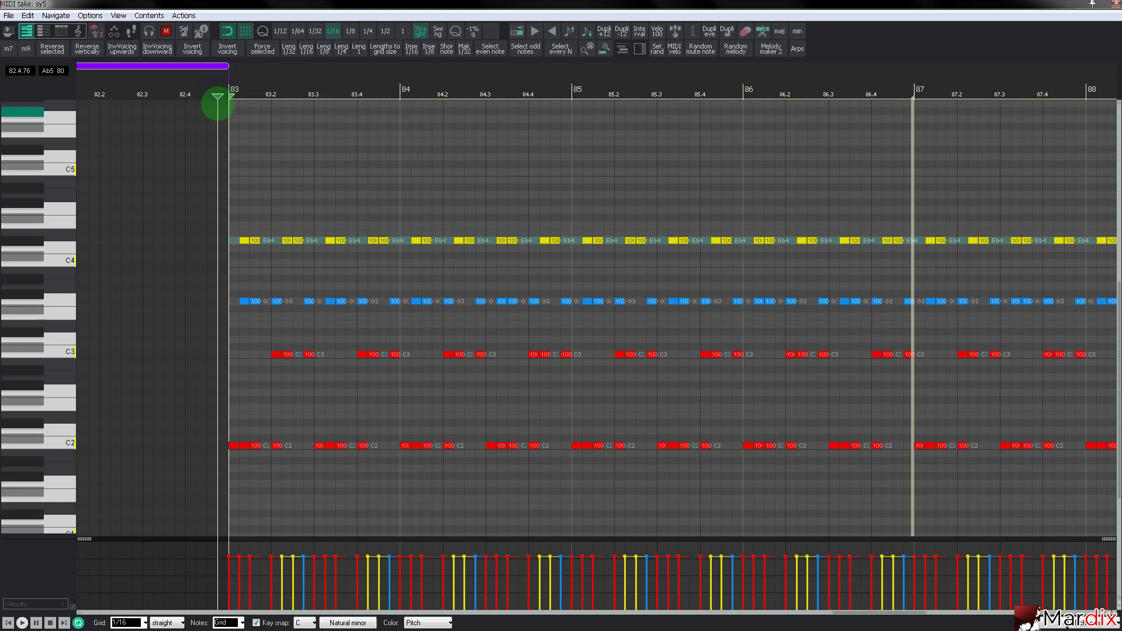
{"action": "key", "text": "space"}
{"action": "scroll", "coordinate": [275, 168], "scroll_direction": "down", "scroll_amount": 2}
{"action": "scroll", "coordinate": [317, 189], "scroll_direction": "up", "scroll_amount": 2}
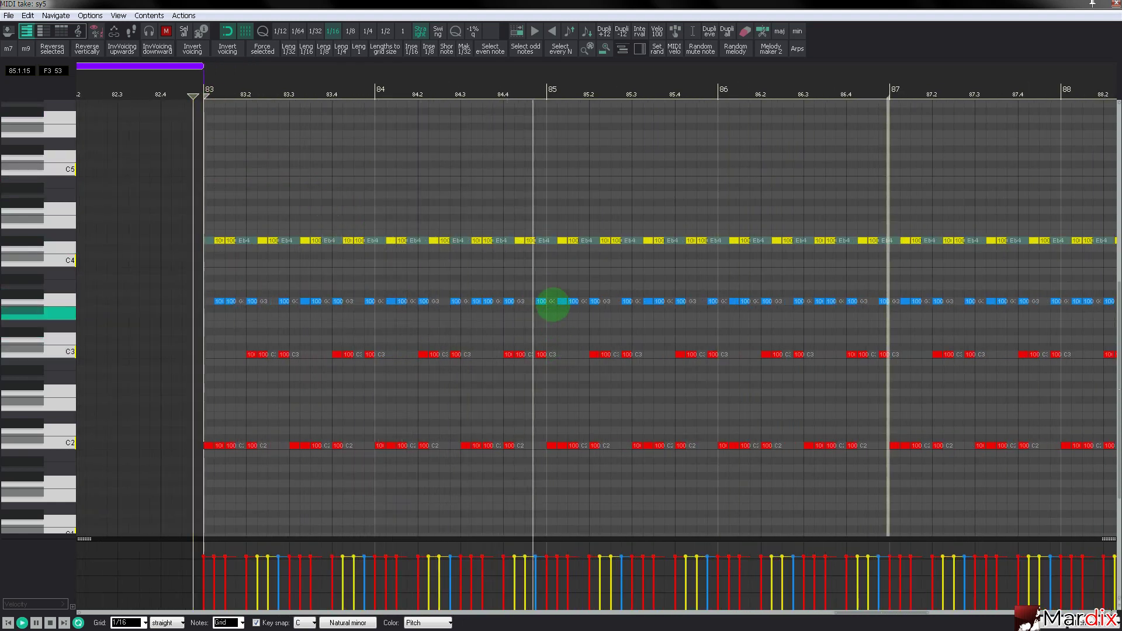
Transpose all notes in bars 85 and 86 down two steps of the C natural minor scale and play from bar 84.
{"action": "right_click", "coordinate": [552, 284]}
{"action": "left_click_drag", "start_coordinate": [552, 225], "coordinate": [887, 482]}
{"action": "key", "text": "Down"}
{"action": "key", "text": "Down"}
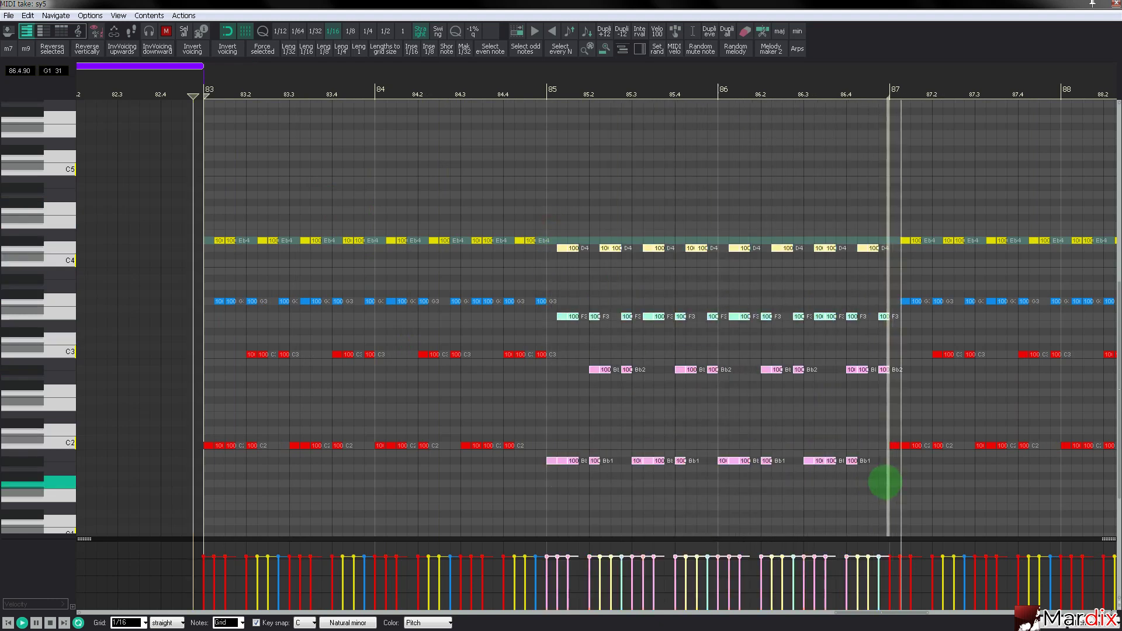
{"action": "left_click", "coordinate": [387, 95]}
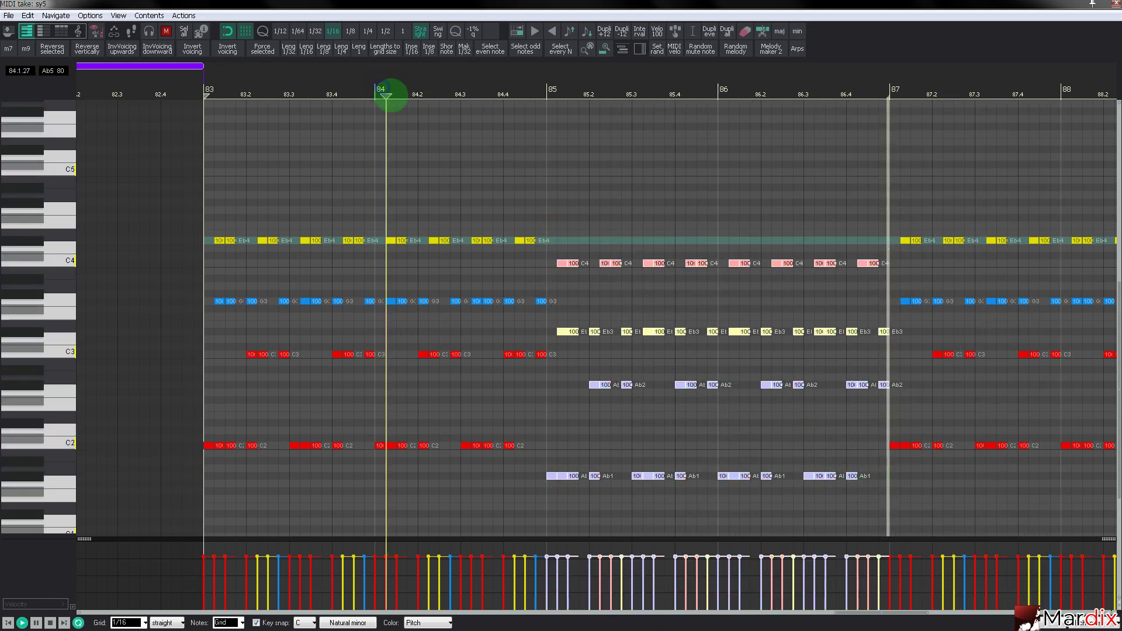
Lengthen the repeating pattern to eight bars, transpose bars 87 and 88 down one scale step, and play from just before bar 83.
{"action": "left_click_drag", "start_coordinate": [493, 81], "coordinate": [416, 79]}
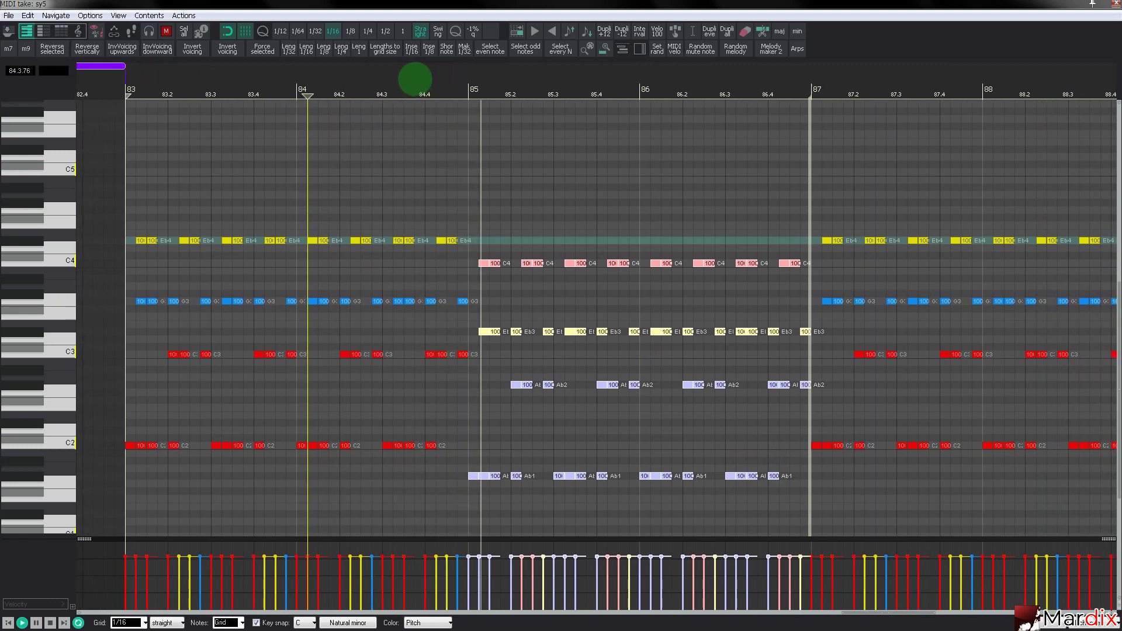
{"action": "scroll", "coordinate": [440, 158], "scroll_direction": "down", "scroll_amount": 3}
{"action": "left_click_drag", "start_coordinate": [461, 75], "coordinate": [376, 80]}
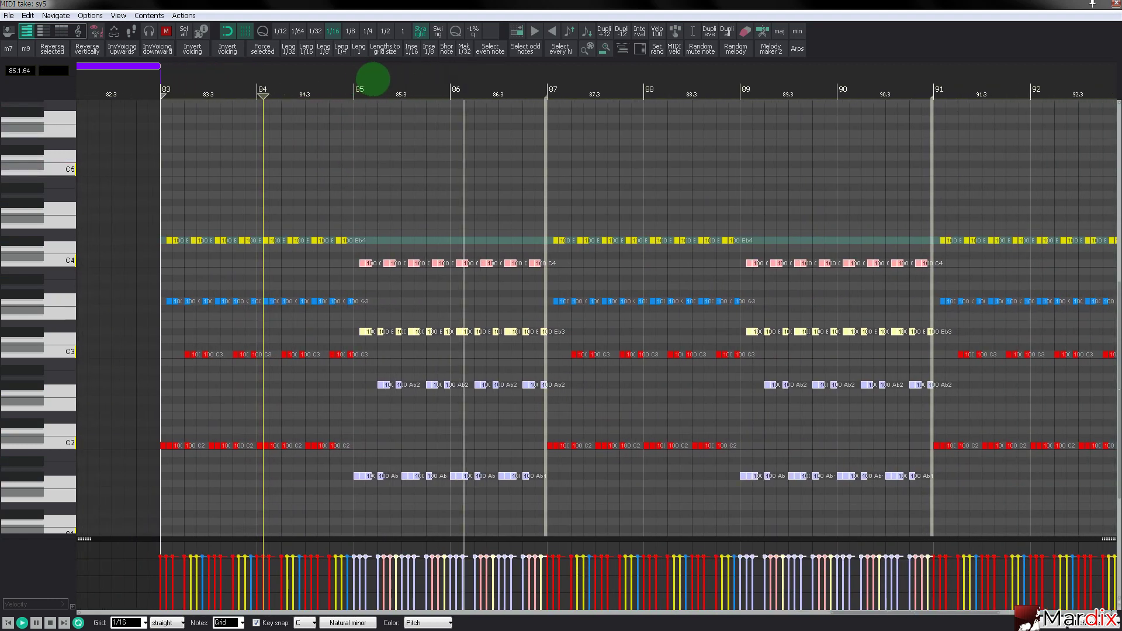
{"action": "left_click_drag", "start_coordinate": [549, 224], "coordinate": [734, 458]}
{"action": "key", "text": "Down"}
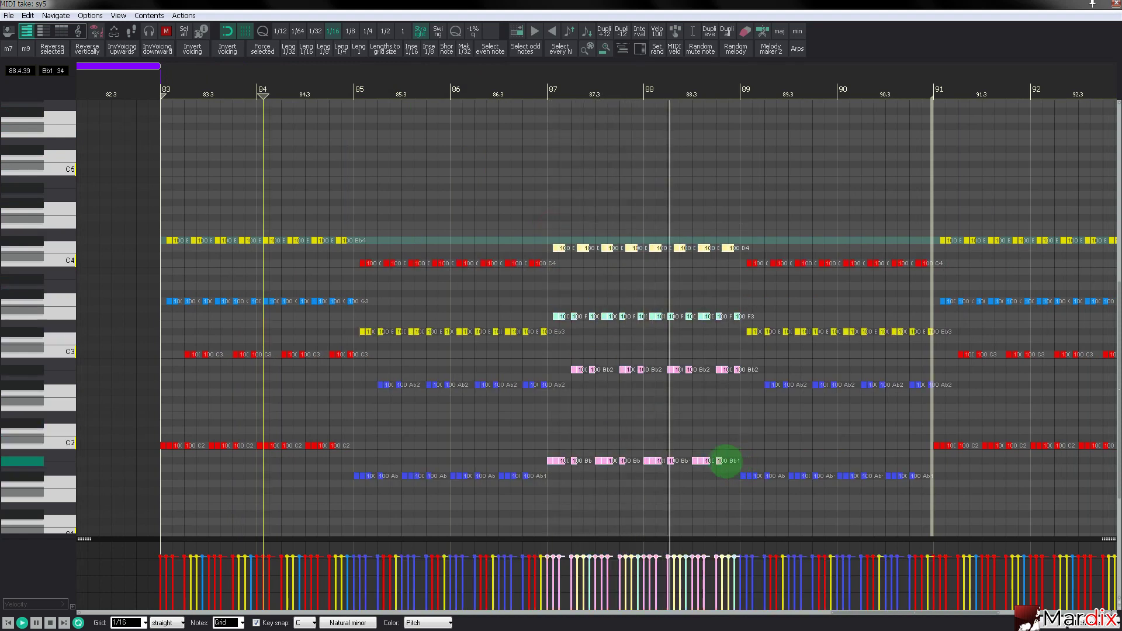
{"action": "key", "text": "Down"}
{"action": "key", "text": "Up"}
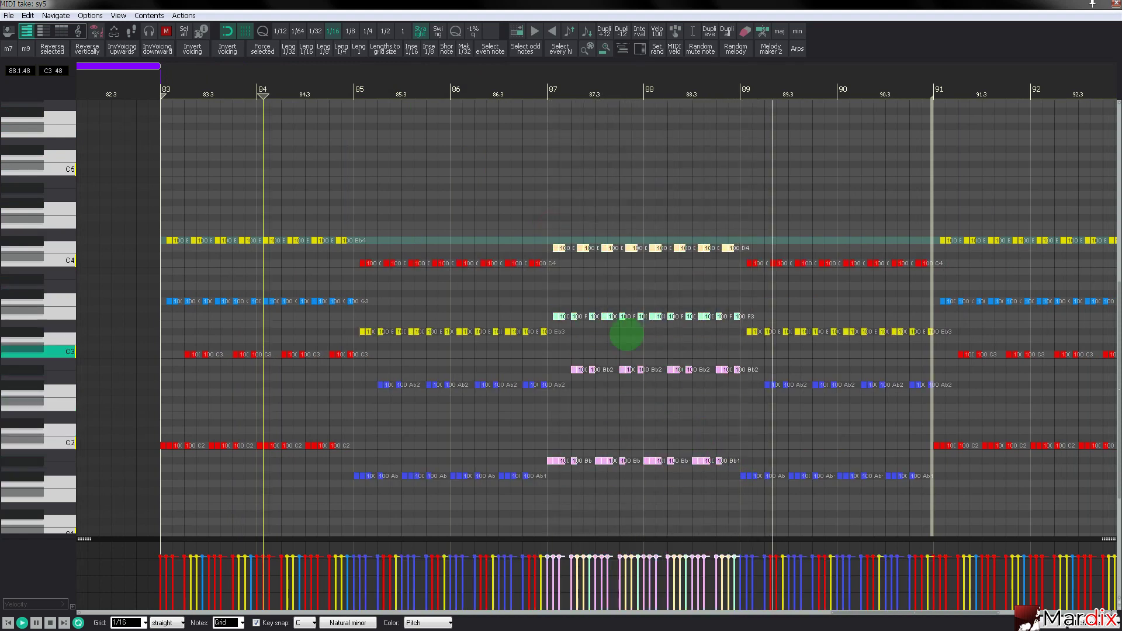
{"action": "left_click", "coordinate": [149, 85]}
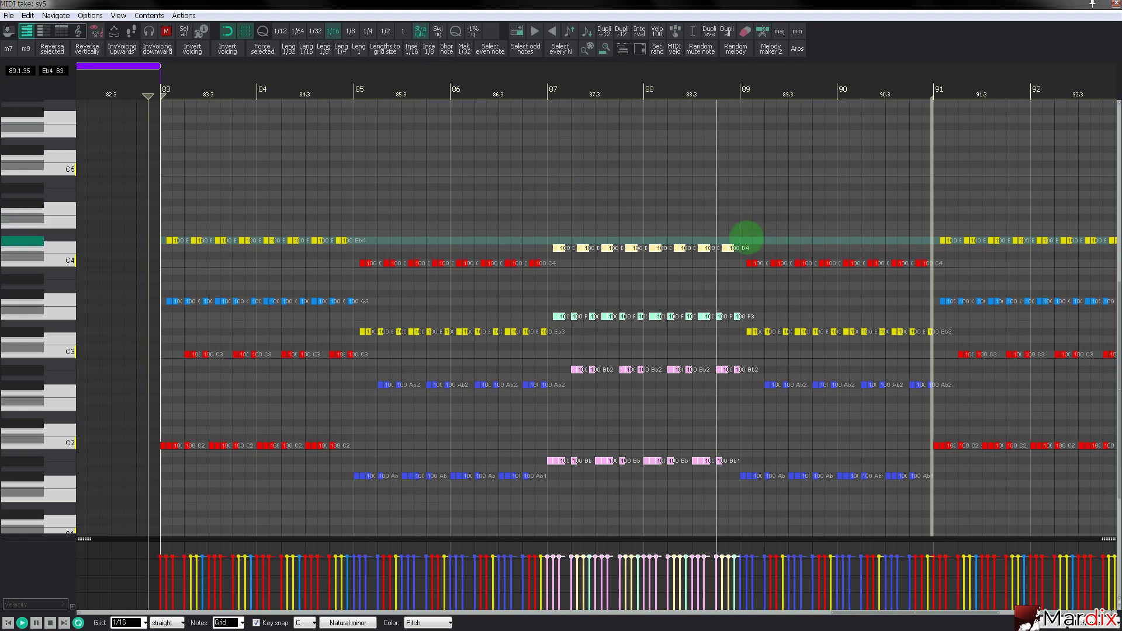
Transpose all notes in bars 89 and 90 down two scale steps.
{"action": "left_click_drag", "start_coordinate": [743, 245], "coordinate": [930, 491]}
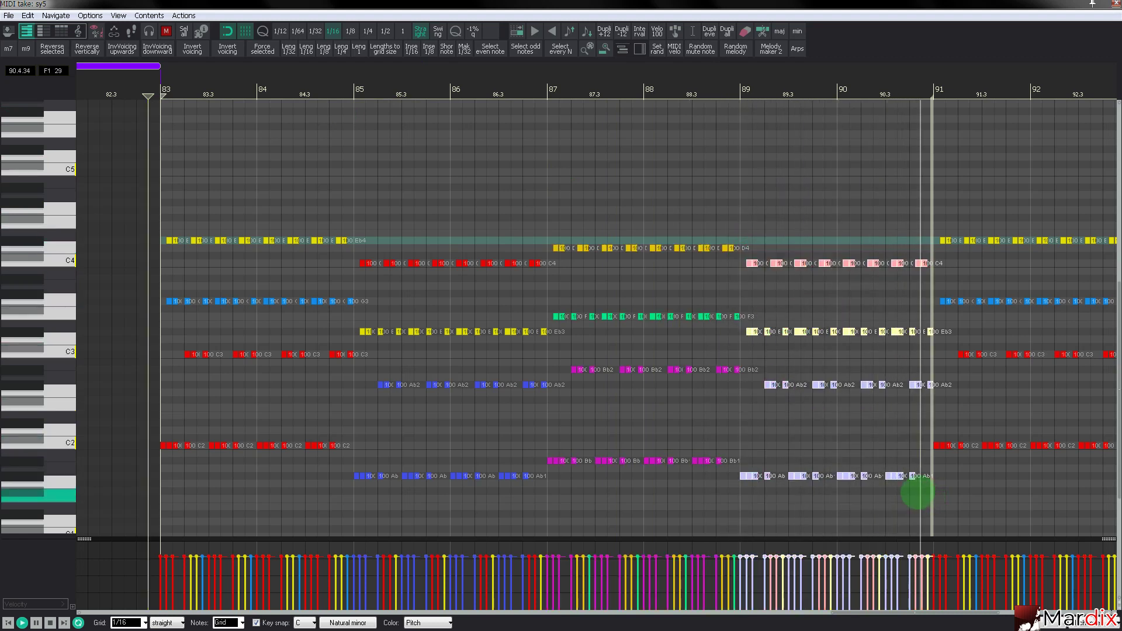
{"action": "key", "text": "Down"}
{"action": "key", "text": "Down"}
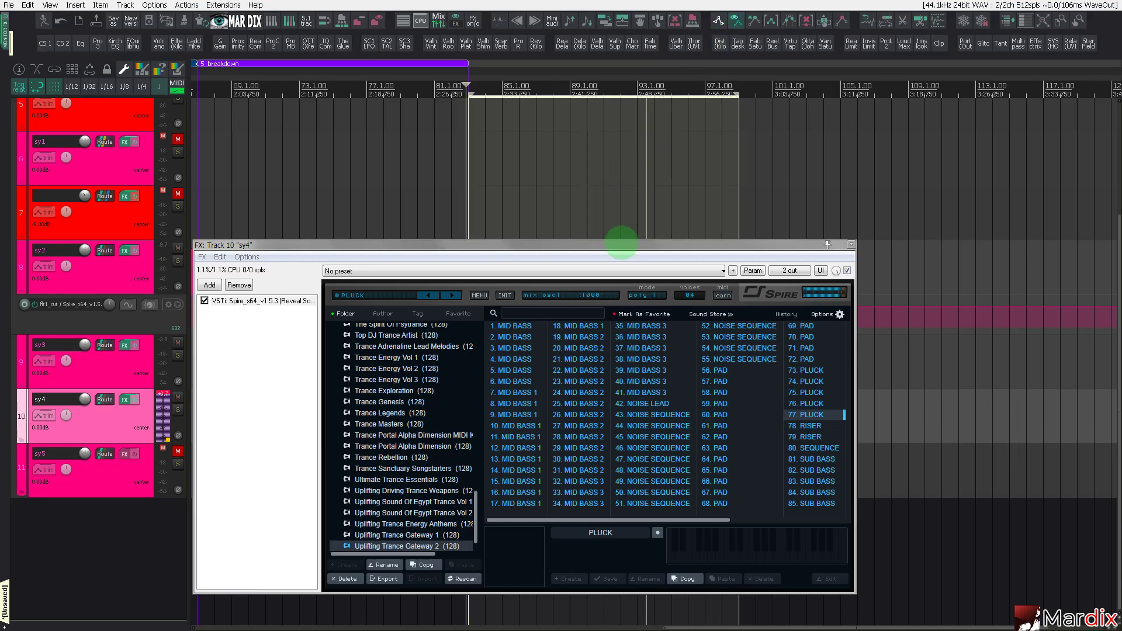
Close the Spire window and add an EQuilibrium EQ to track sy4 with its low cut at about 65 Hz.
{"action": "left_click_drag", "start_coordinate": [621, 242], "coordinate": [652, 167]}
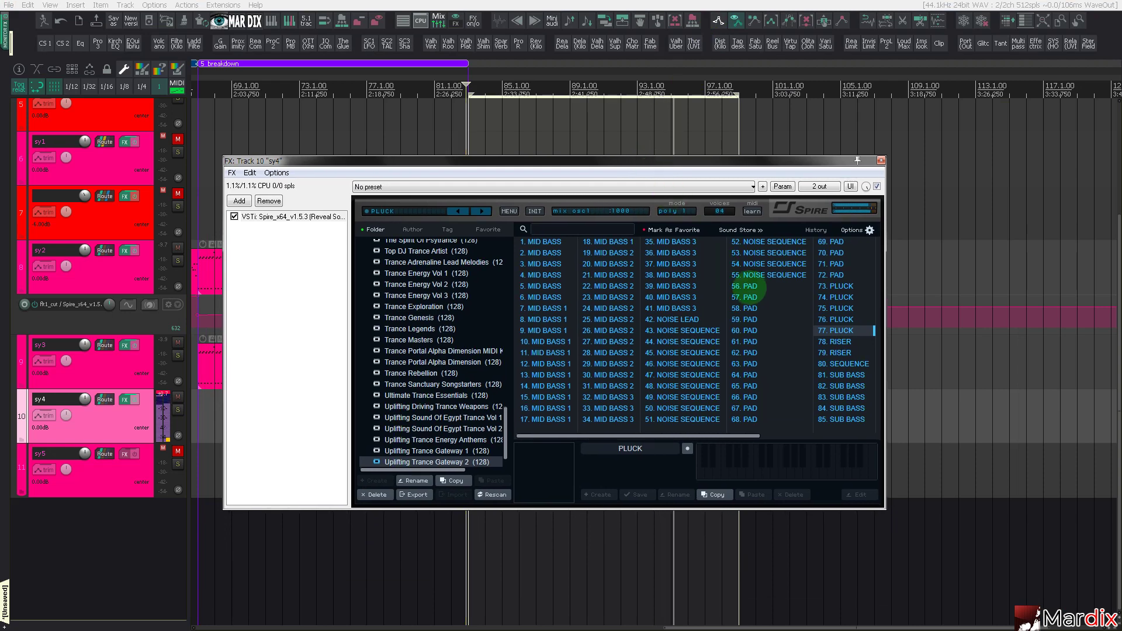
{"action": "left_click", "coordinate": [881, 160]}
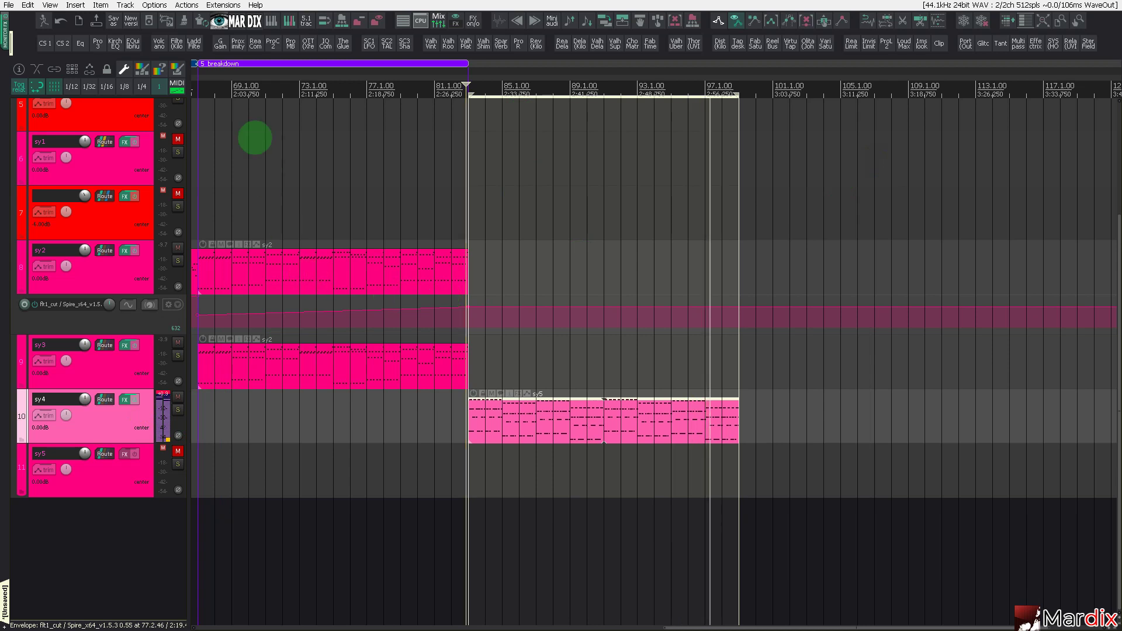
{"action": "left_click", "coordinate": [139, 47]}
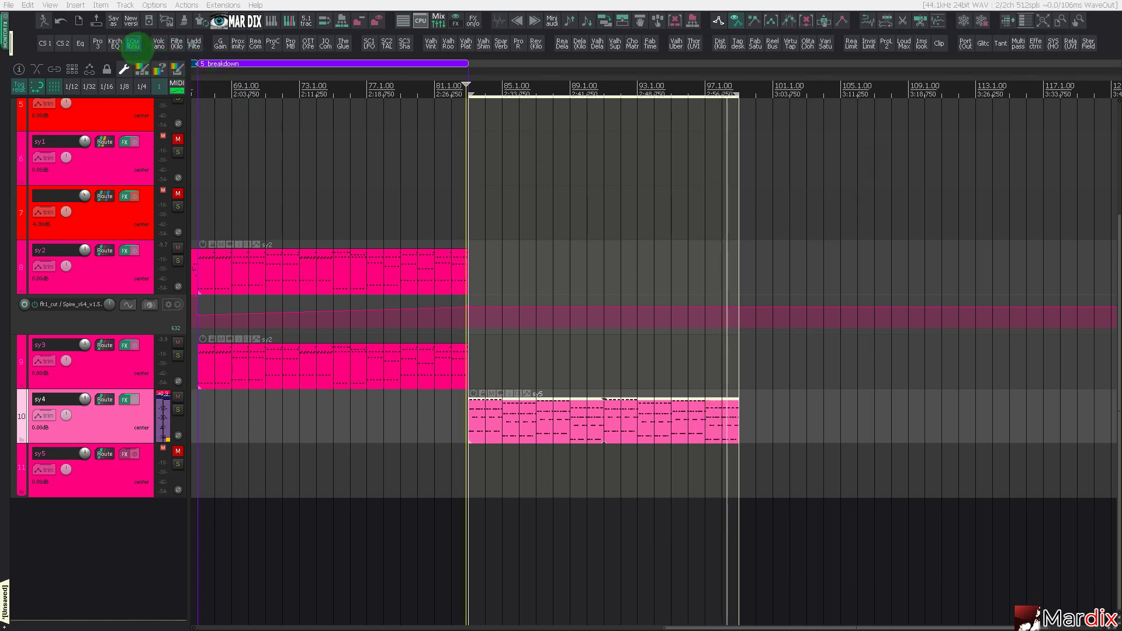
{"action": "left_click_drag", "start_coordinate": [265, 33], "coordinate": [426, 134]}
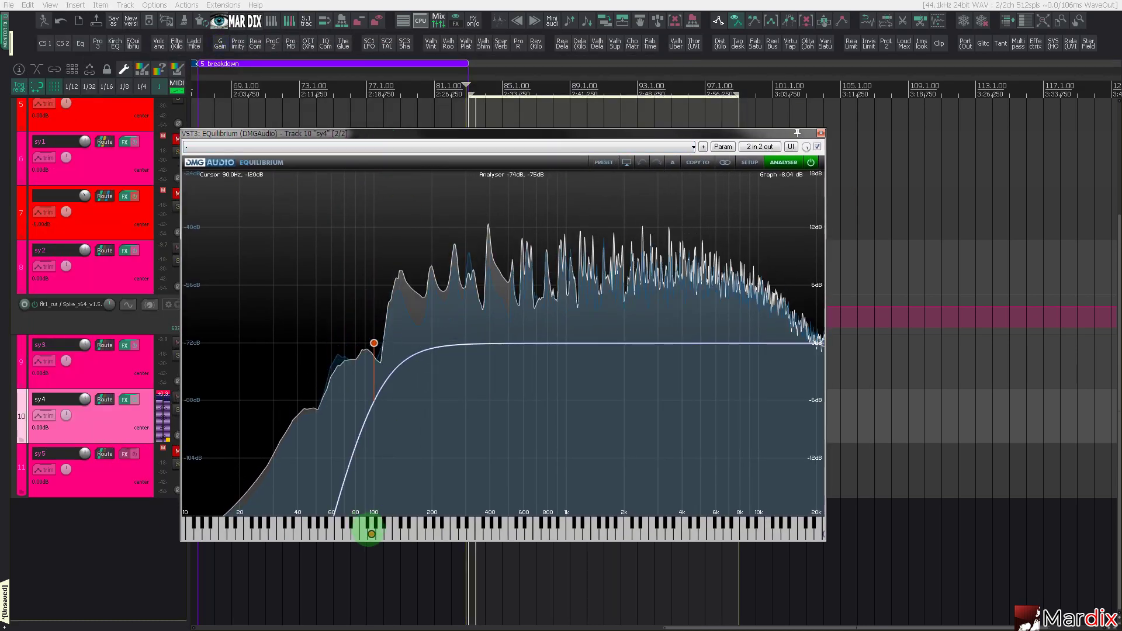
{"action": "left_click_drag", "start_coordinate": [365, 532], "coordinate": [339, 535]}
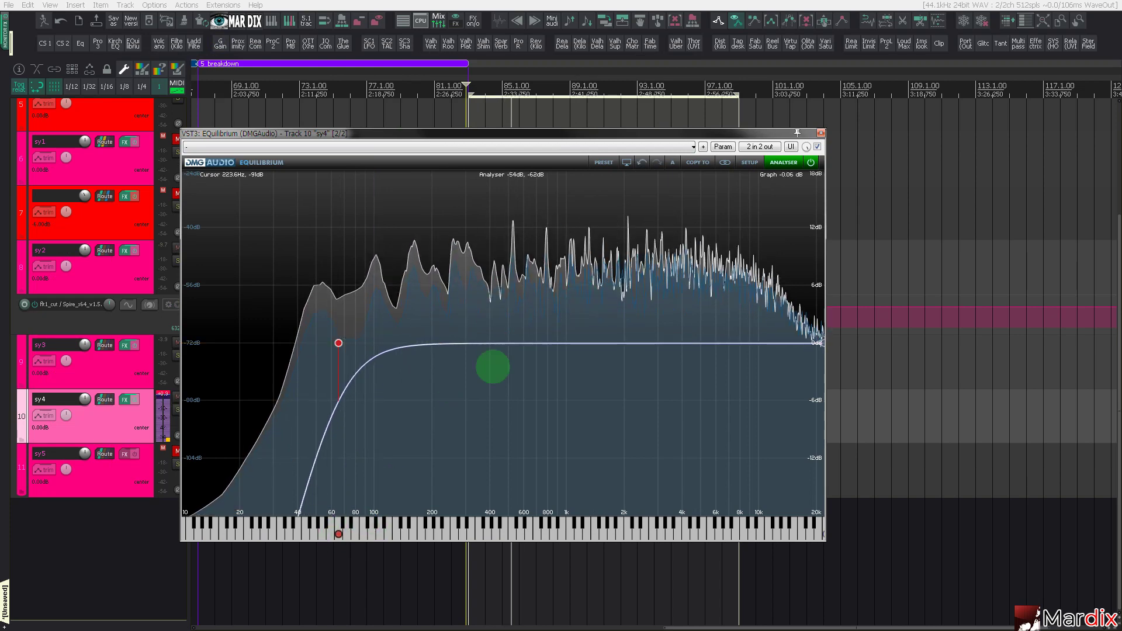
{"action": "left_click", "coordinate": [821, 133]}
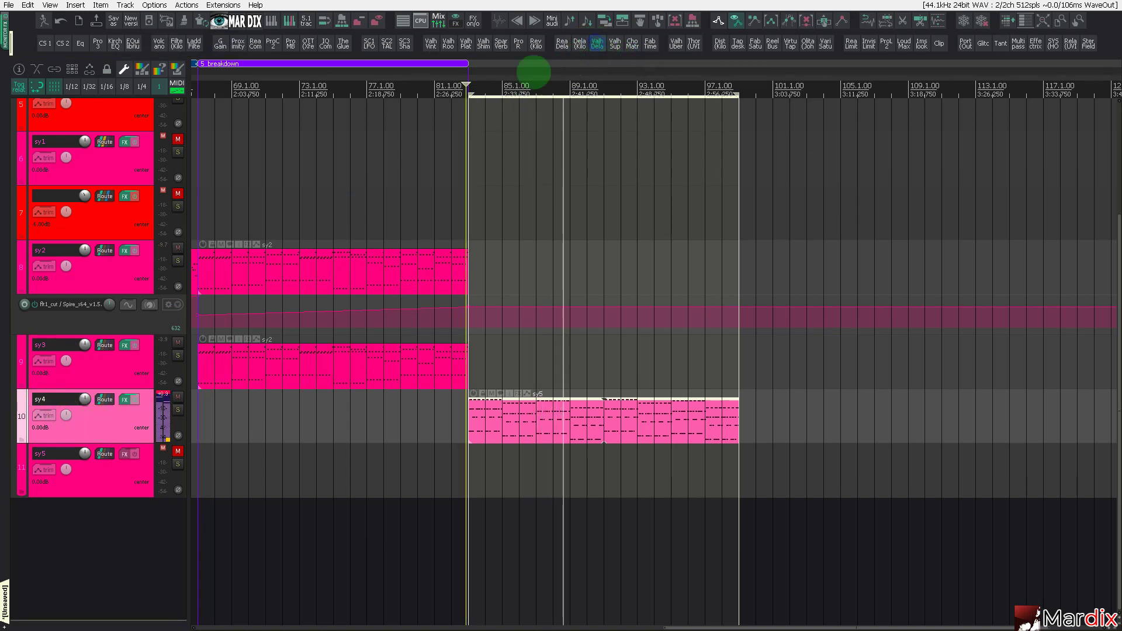
Add ValhallaDelay to track sy4 with 65.2 % feedback and a 28 % mix.
{"action": "left_click", "coordinate": [597, 43]}
{"action": "left_click_drag", "start_coordinate": [221, 37], "coordinate": [555, 158]}
{"action": "mouse_move", "coordinate": [550, 262]}
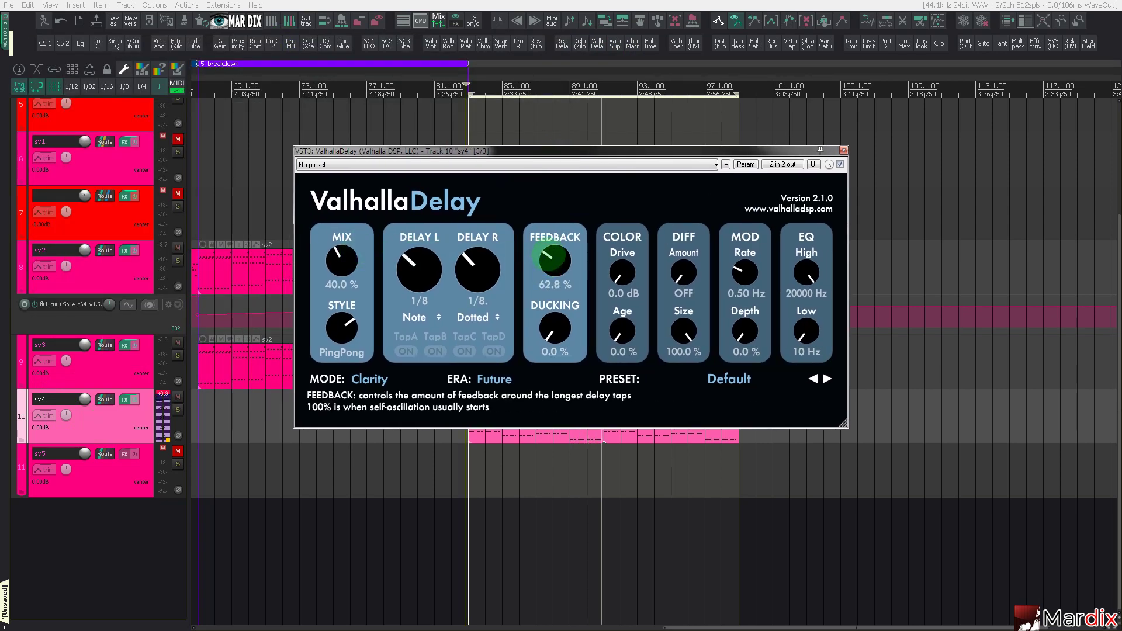
{"action": "left_click_drag", "start_coordinate": [550, 259], "coordinate": [550, 256]}
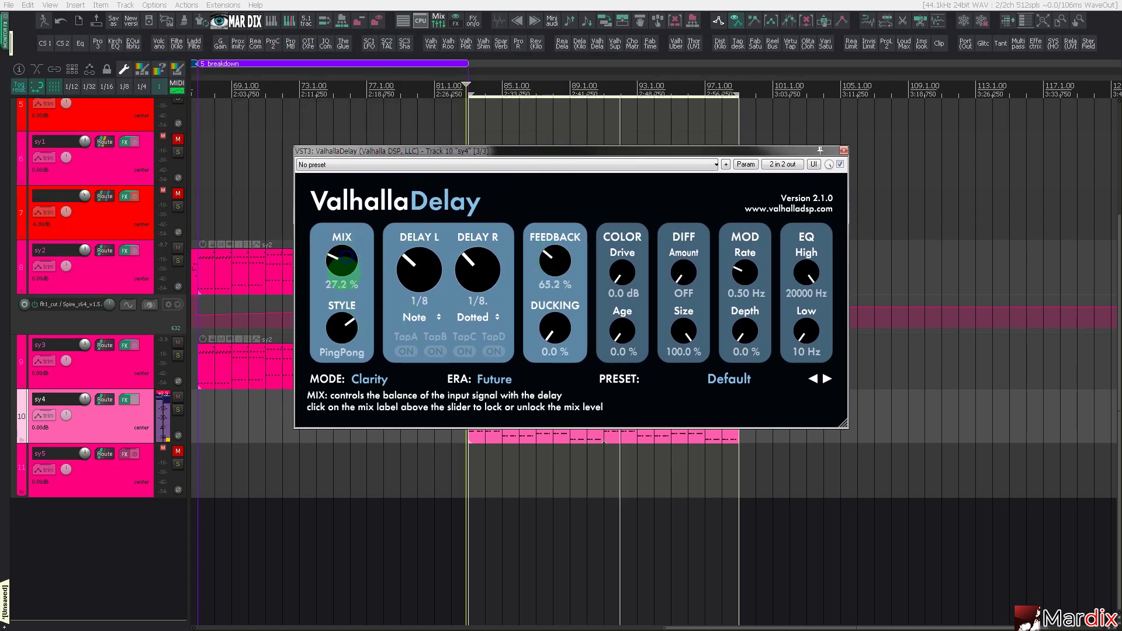
{"action": "left_click_drag", "start_coordinate": [333, 260], "coordinate": [333, 257]}
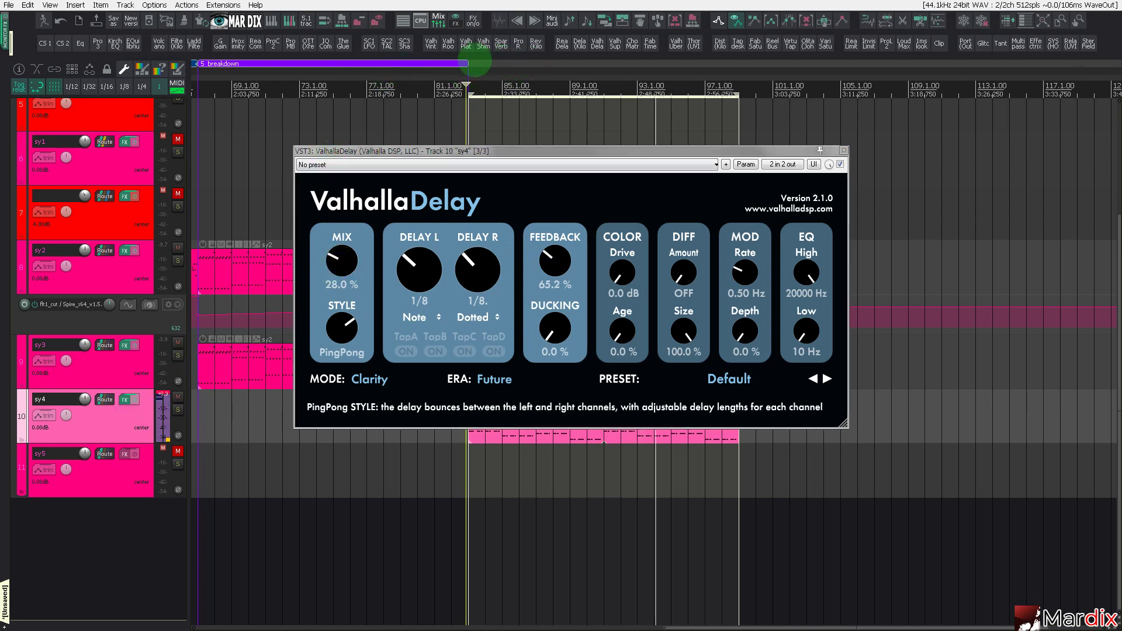
Add ValhallaVintageVerb to track sy4 with a 3.78 s decay, 0 ms predelay and a 12 % mix.
{"action": "left_click", "coordinate": [430, 44]}
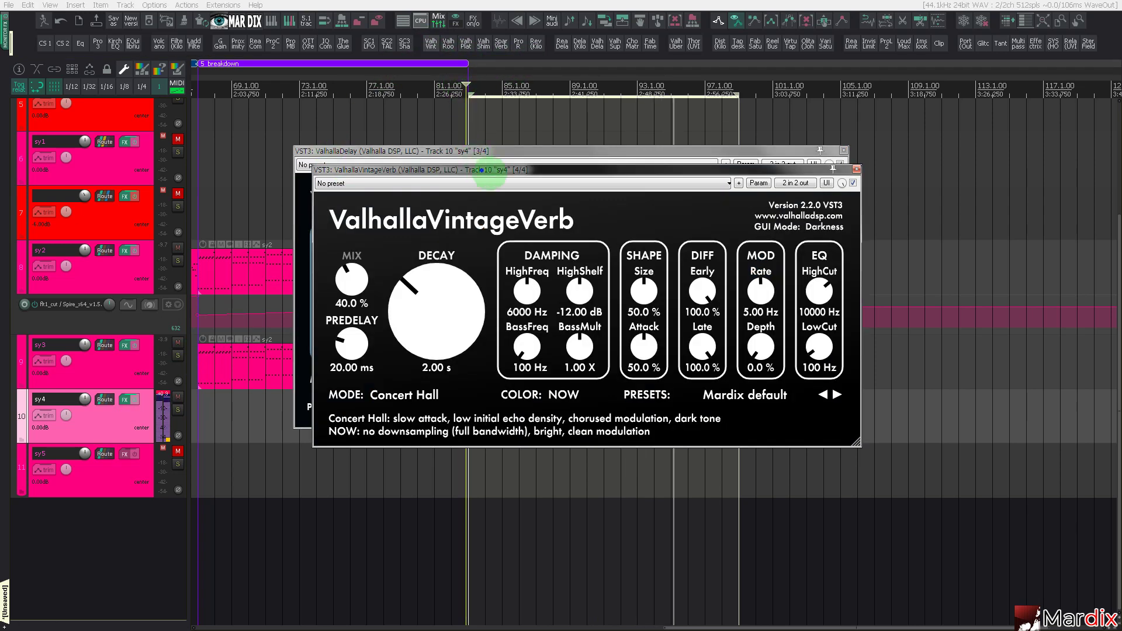
{"action": "left_click_drag", "start_coordinate": [481, 170], "coordinate": [561, 194]}
{"action": "left_click_drag", "start_coordinate": [425, 307], "coordinate": [424, 311]}
{"action": "left_click_drag", "start_coordinate": [486, 352], "coordinate": [431, 380]}
{"action": "left_click", "coordinate": [433, 314]}
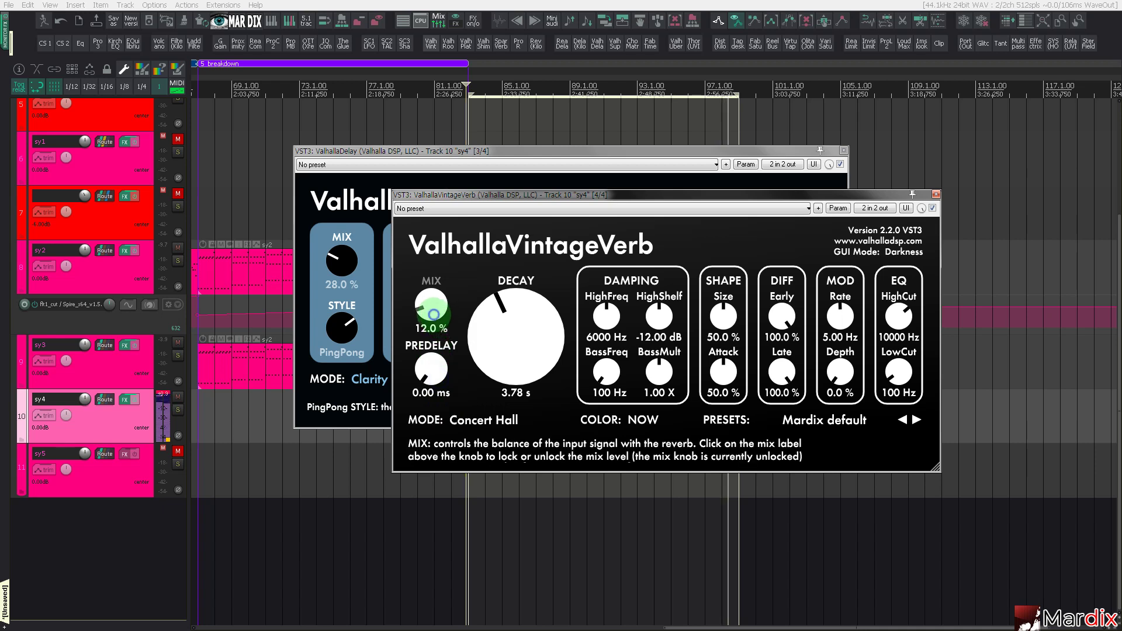
Fine-tune the reverb's mix and increase its size slightly, and close the reverb and delay windows.
{"action": "left_click_drag", "start_coordinate": [432, 314], "coordinate": [433, 312]}
{"action": "left_click_drag", "start_coordinate": [723, 316], "coordinate": [723, 304]}
{"action": "left_click_drag", "start_coordinate": [440, 312], "coordinate": [441, 308]}
{"action": "left_click_drag", "start_coordinate": [723, 316], "coordinate": [723, 309]}
{"action": "left_click", "coordinate": [938, 194]}
{"action": "left_click", "coordinate": [843, 150]}
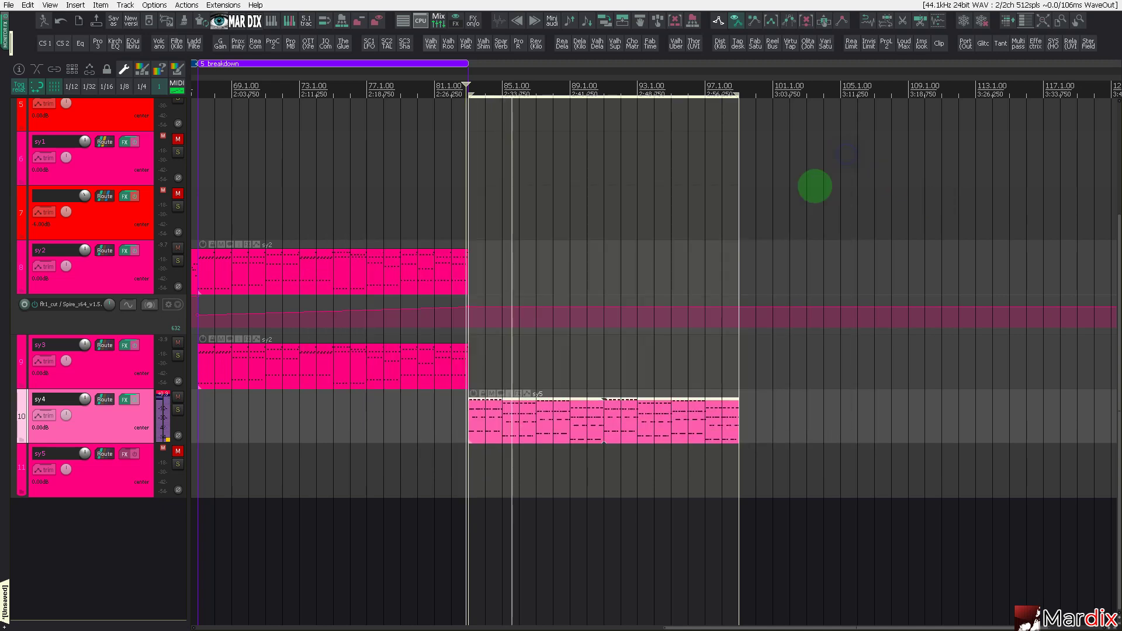
Automate Spire's filter 1 cutoff on track sy4 with a curved rise from bar 83 to bar 99.
{"action": "left_click", "coordinate": [124, 400]}
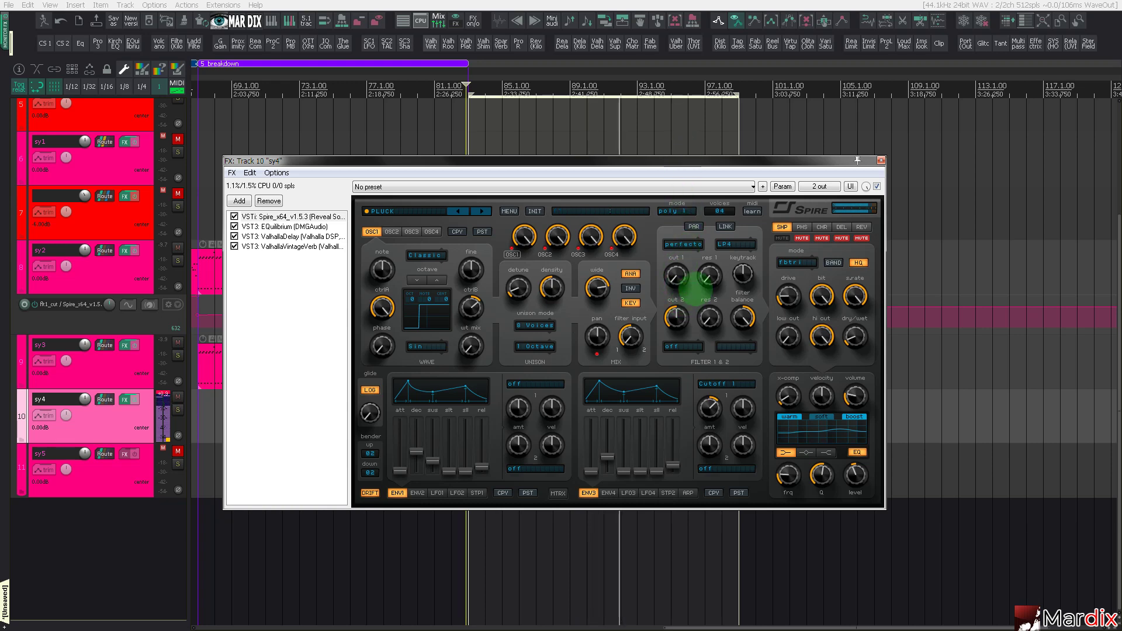
{"action": "left_click", "coordinate": [881, 160]}
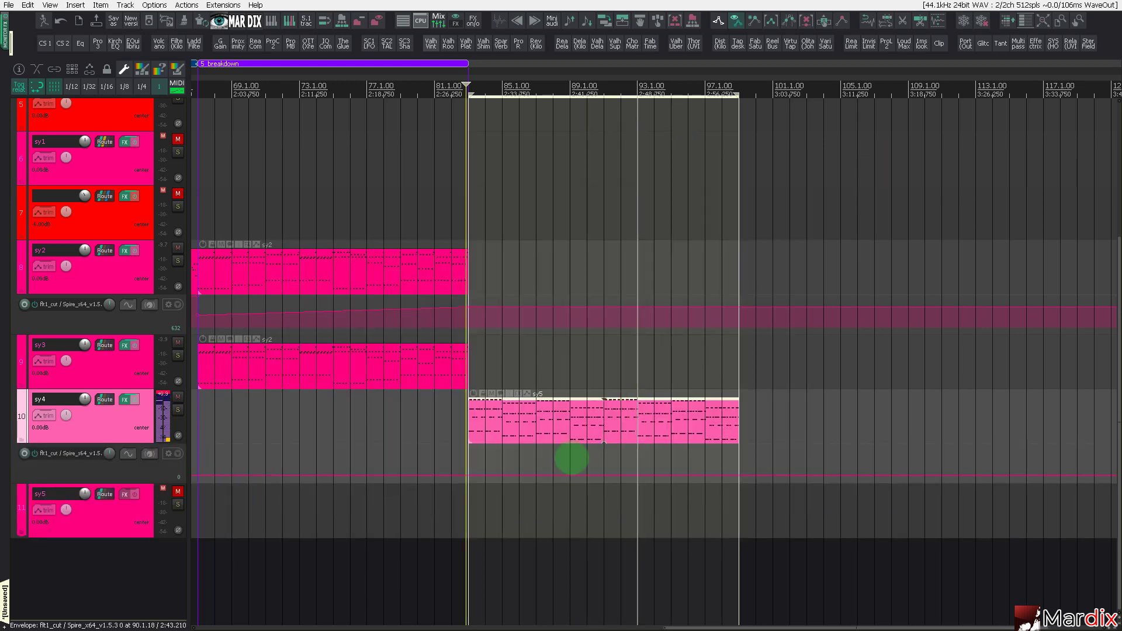
{"action": "left_click", "coordinate": [506, 477]}
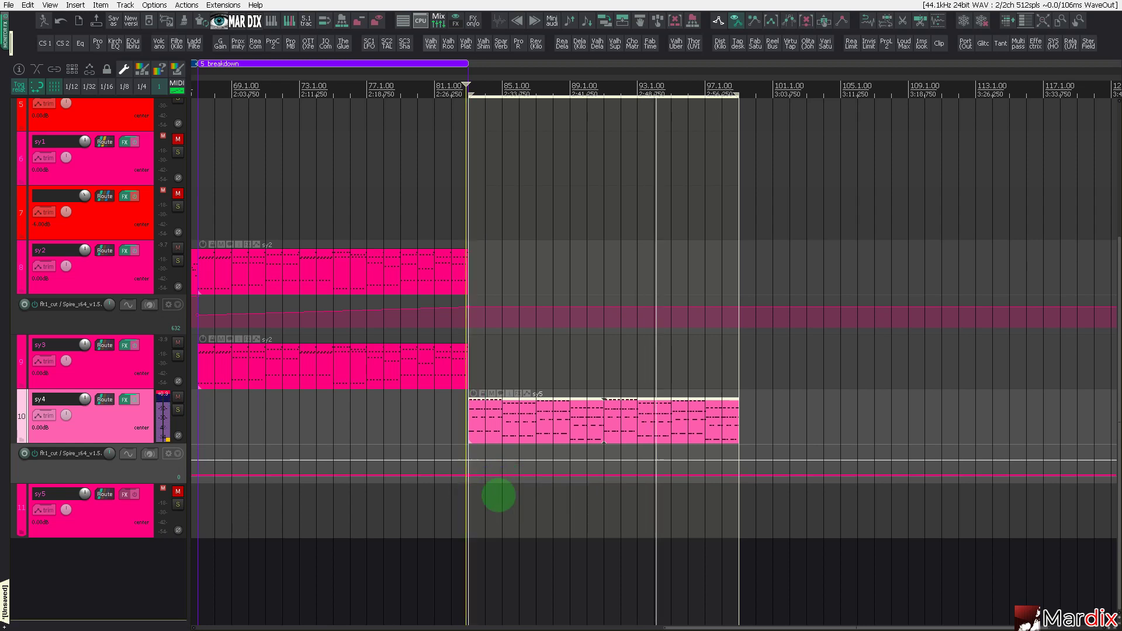
{"action": "left_click_drag", "start_coordinate": [729, 455], "coordinate": [746, 397]}
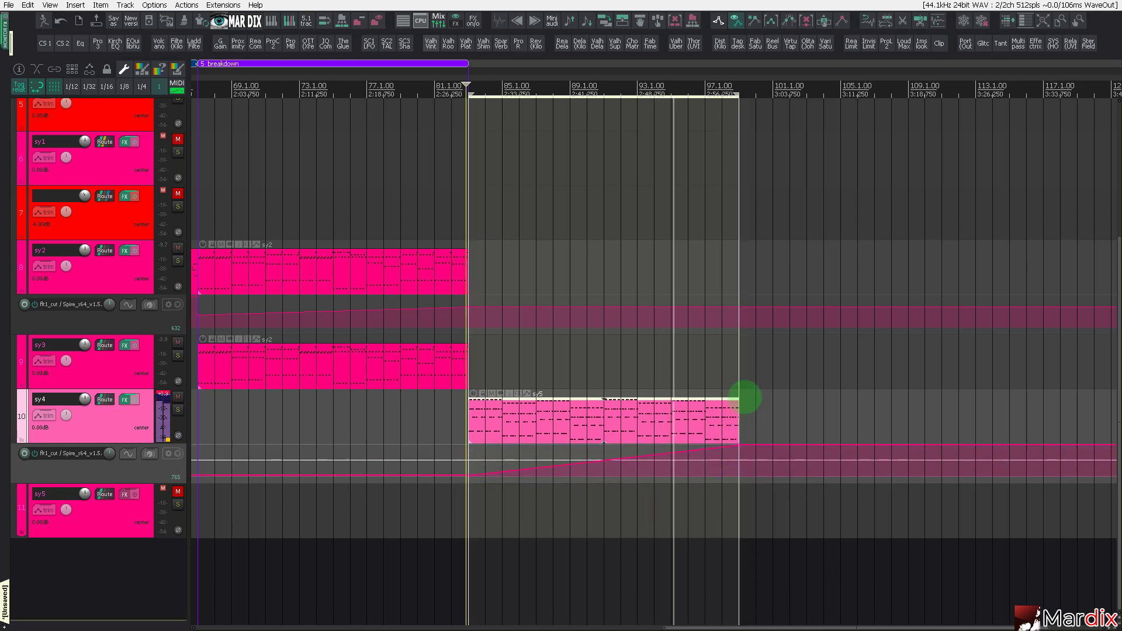
{"action": "left_click_drag", "start_coordinate": [705, 478], "coordinate": [633, 471]}
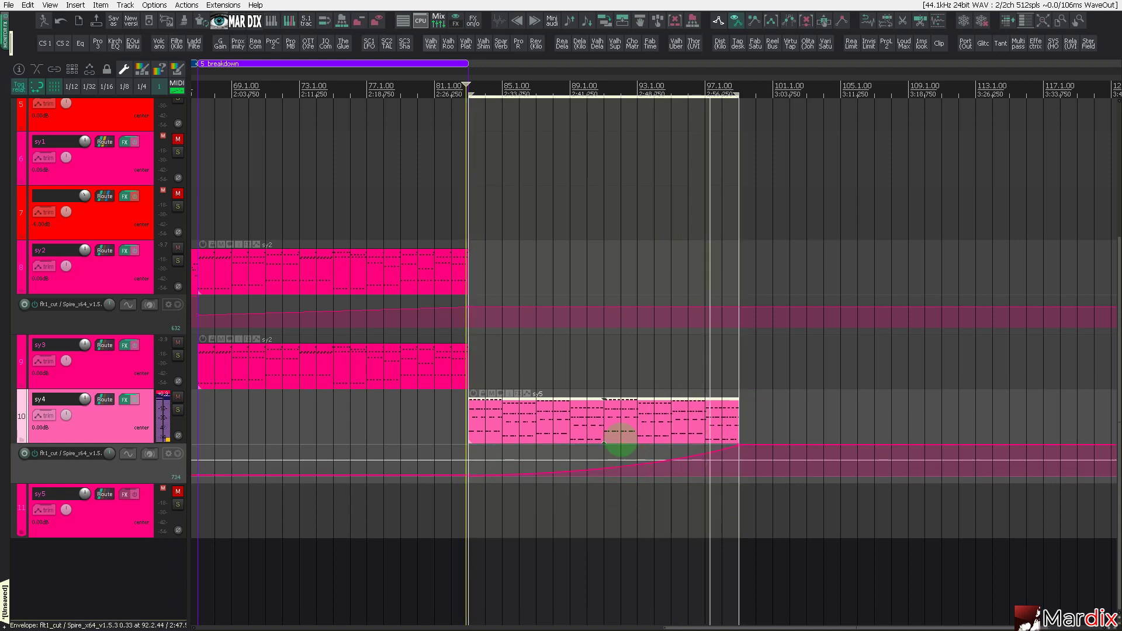
Listen to the looping sy4 pattern, placing the edit cursor at bar 91 and bar 85, and reset the track's peak meter.
{"action": "left_click", "coordinate": [621, 427]}
{"action": "left_click", "coordinate": [605, 429]}
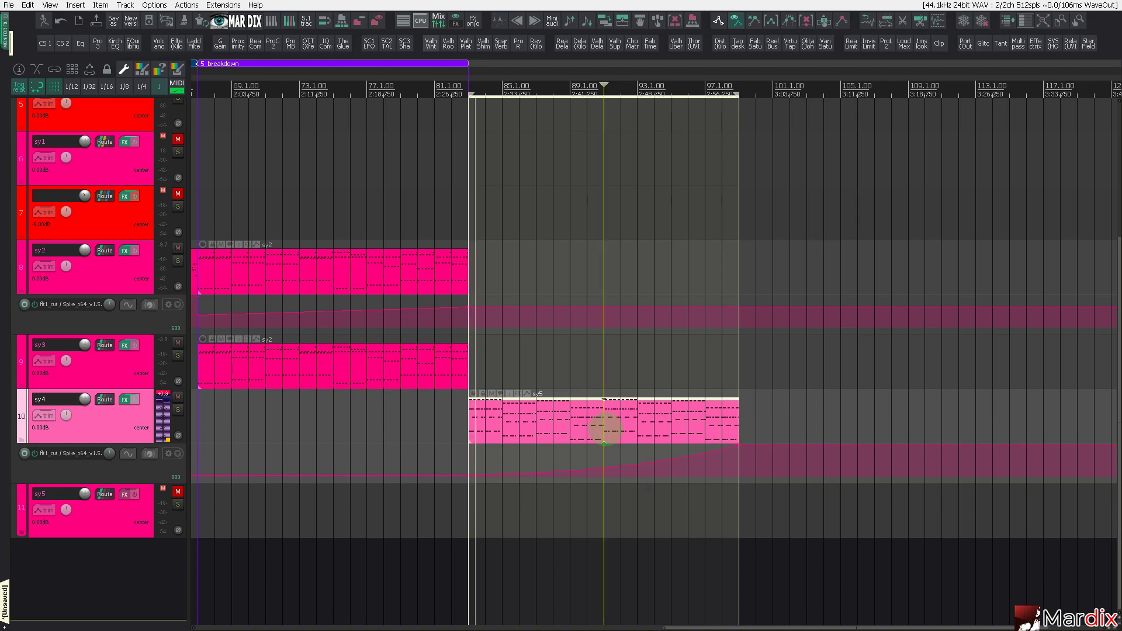
{"action": "left_click", "coordinate": [163, 394]}
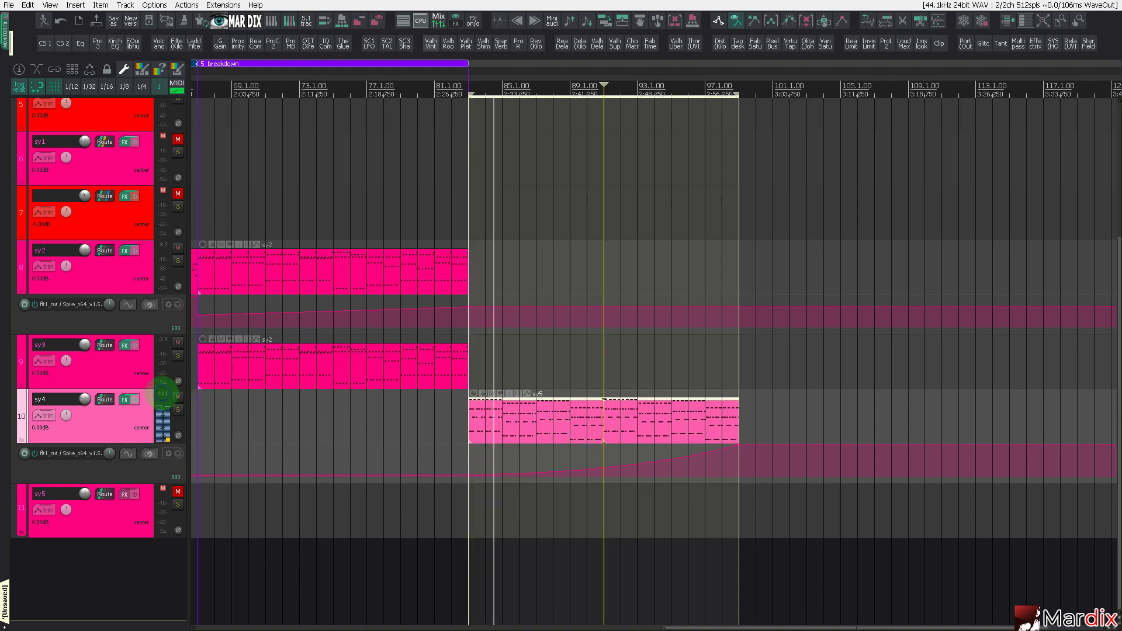
{"action": "left_click_drag", "start_coordinate": [485, 417], "coordinate": [485, 417]}
{"action": "left_click", "coordinate": [495, 419]}
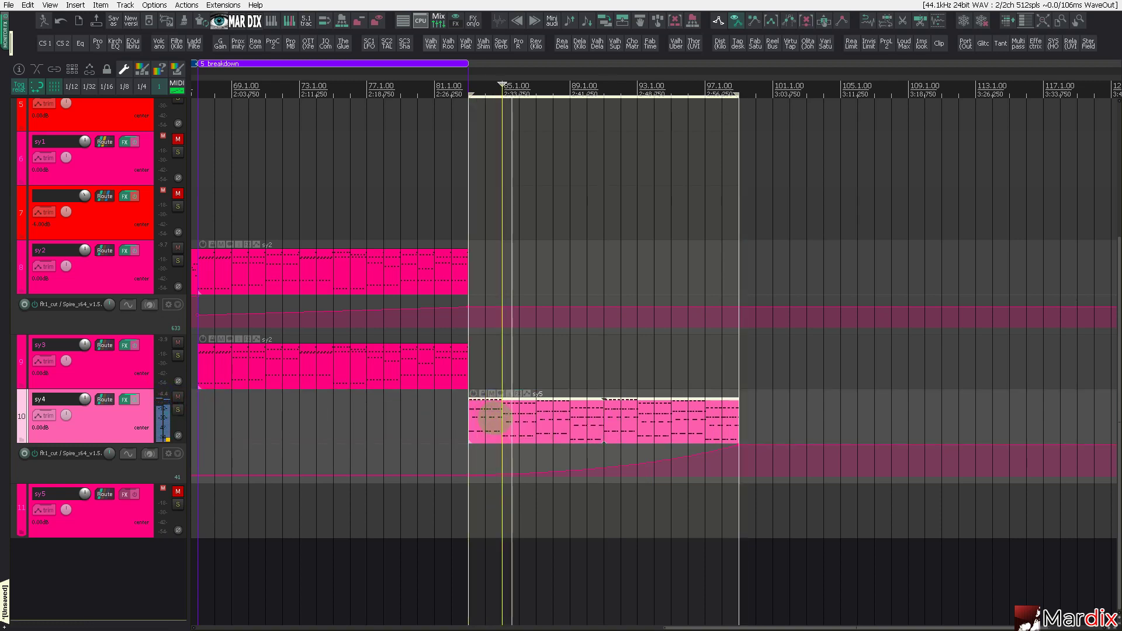
Examine the note layout of the sy4 item in the MIDI editor, from bar 83 across the whole pattern.
{"action": "double_click", "coordinate": [502, 417]}
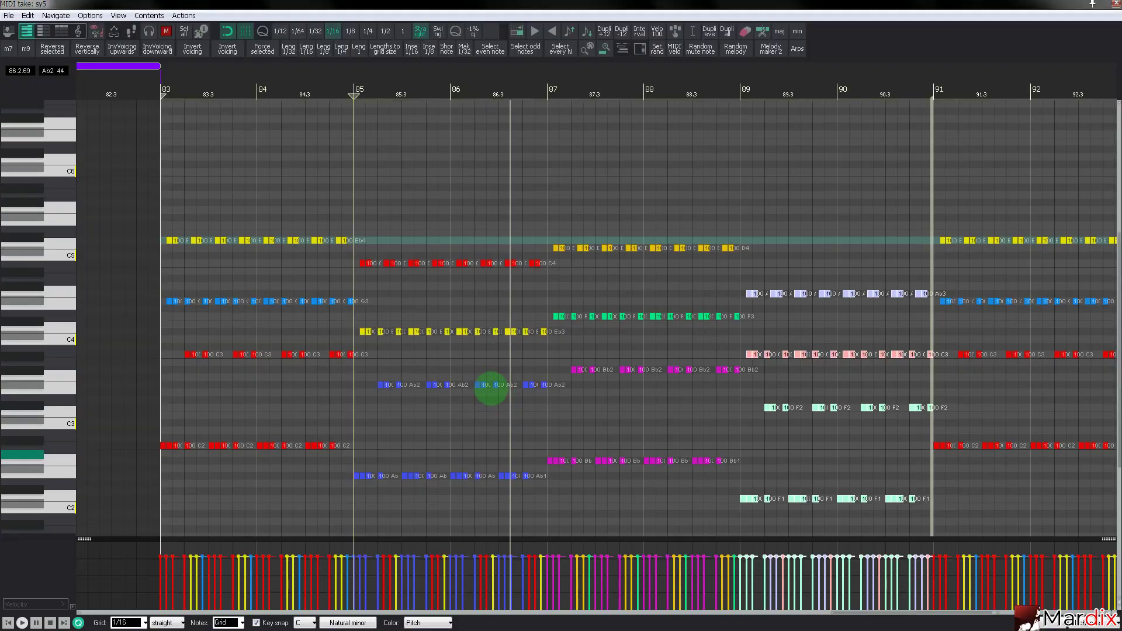
{"action": "scroll", "coordinate": [491, 384], "scroll_direction": "down", "scroll_amount": 10}
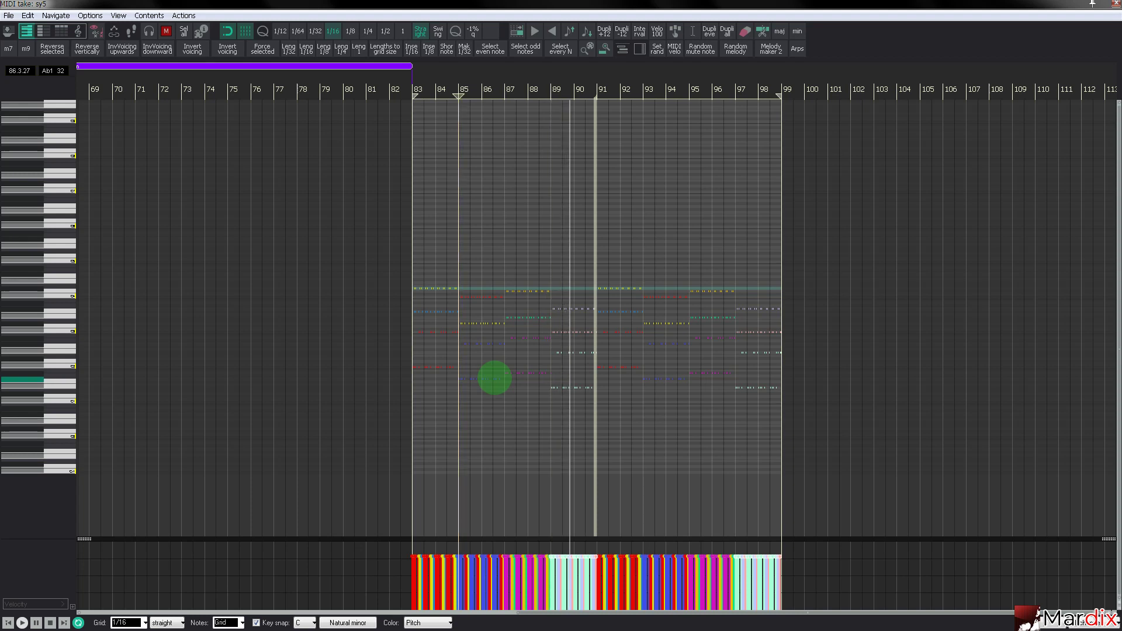
{"action": "scroll", "coordinate": [456, 315], "scroll_direction": "down", "scroll_amount": 4}
{"action": "scroll", "coordinate": [456, 316], "scroll_direction": "down", "scroll_amount": 2}
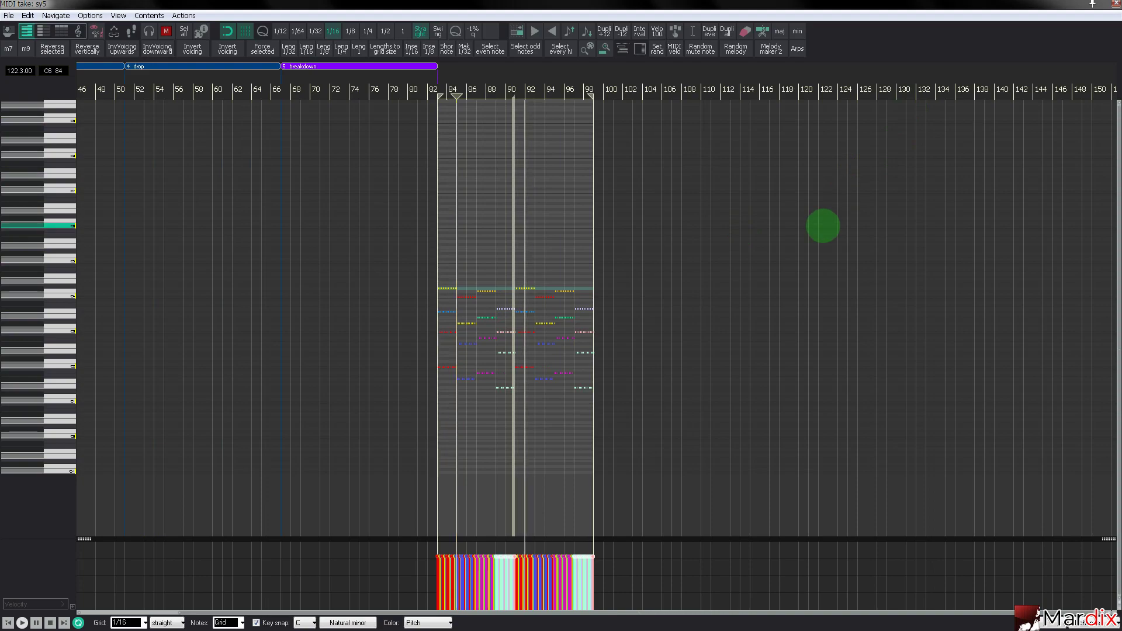
{"action": "key", "text": "Escape"}
{"action": "double_click", "coordinate": [524, 417]}
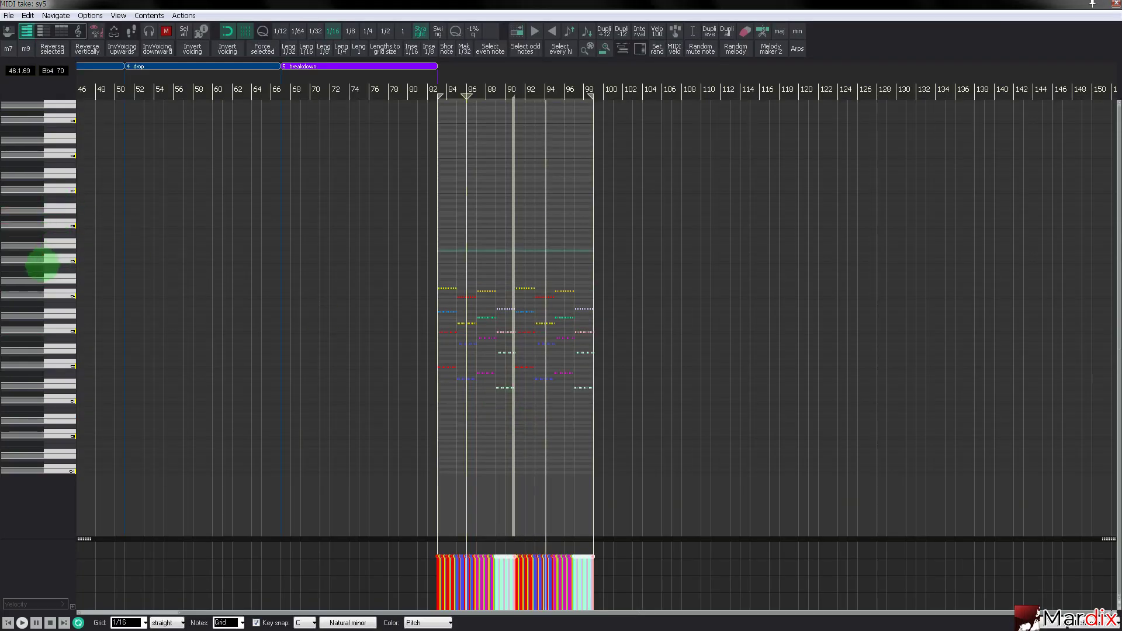
{"action": "scroll", "coordinate": [459, 253], "scroll_direction": "up", "scroll_amount": 5}
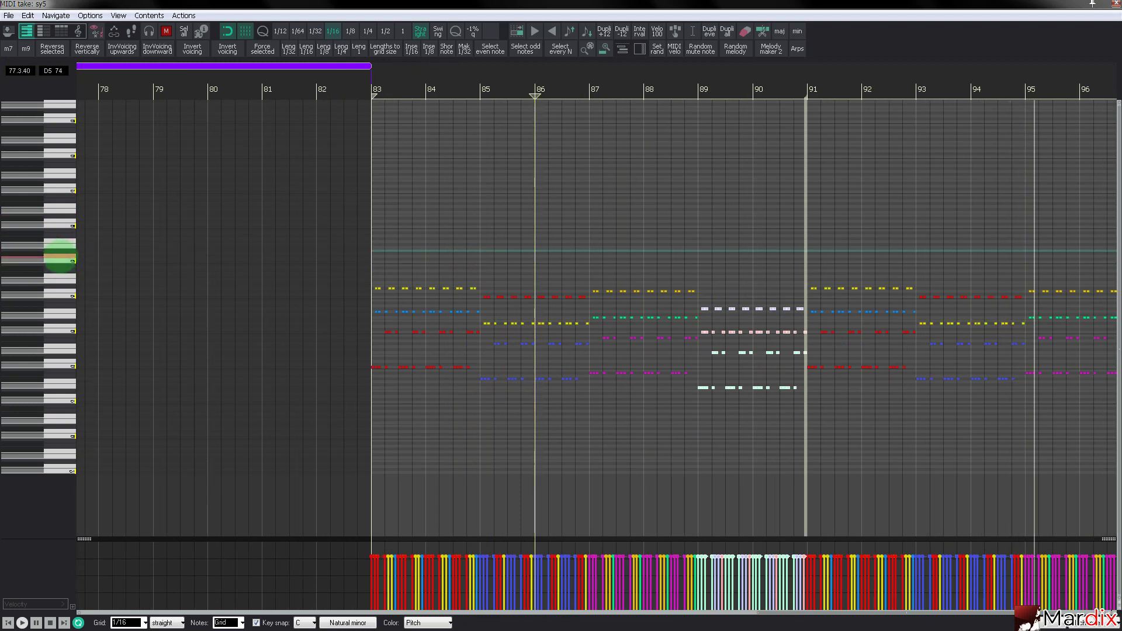
{"action": "scroll", "coordinate": [55, 300], "scroll_direction": "up", "scroll_amount": 8}
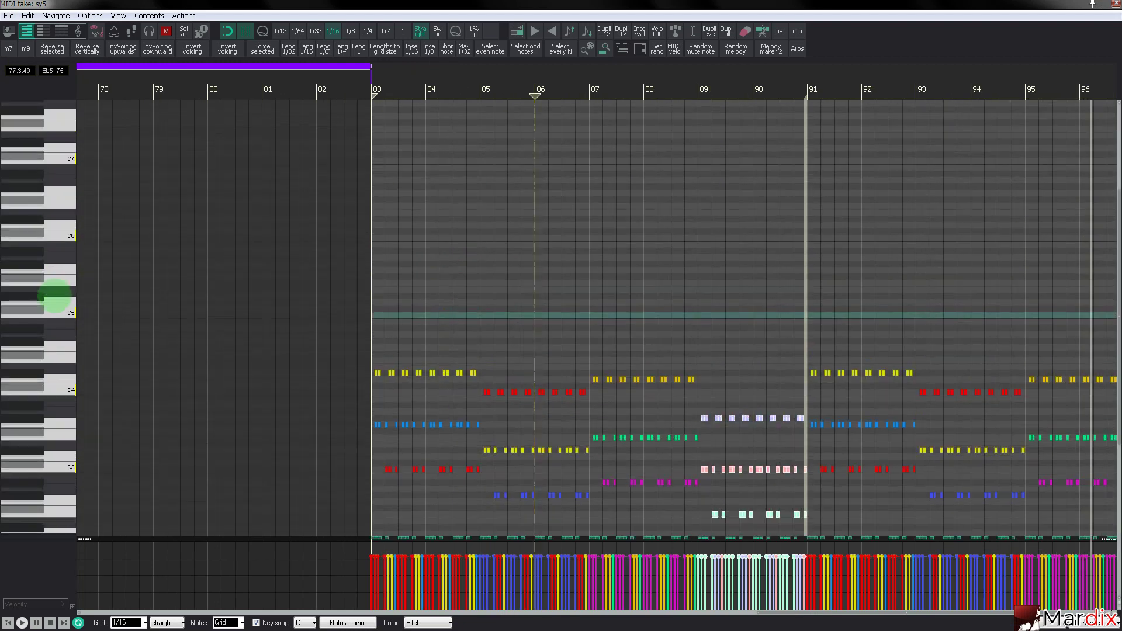
Audition notes between C5 and C6 on the editor's keyboard over the looping pattern and close the MIDI editor.
{"action": "left_click", "coordinate": [62, 324]}
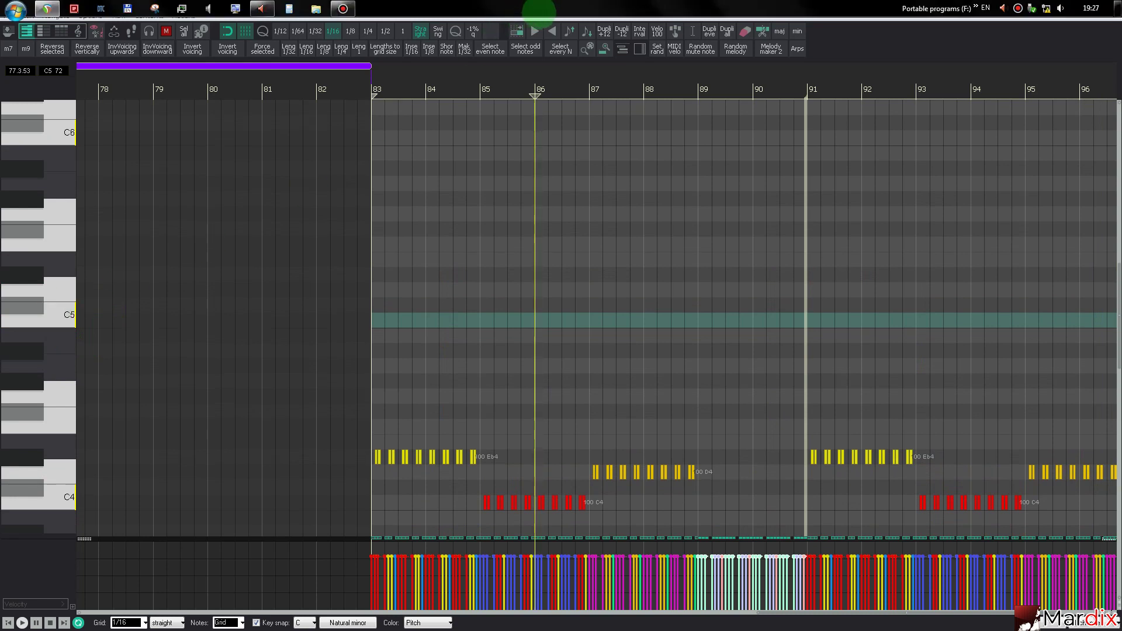
{"action": "key", "text": "space"}
{"action": "left_click_drag", "start_coordinate": [614, 5], "coordinate": [564, 122]}
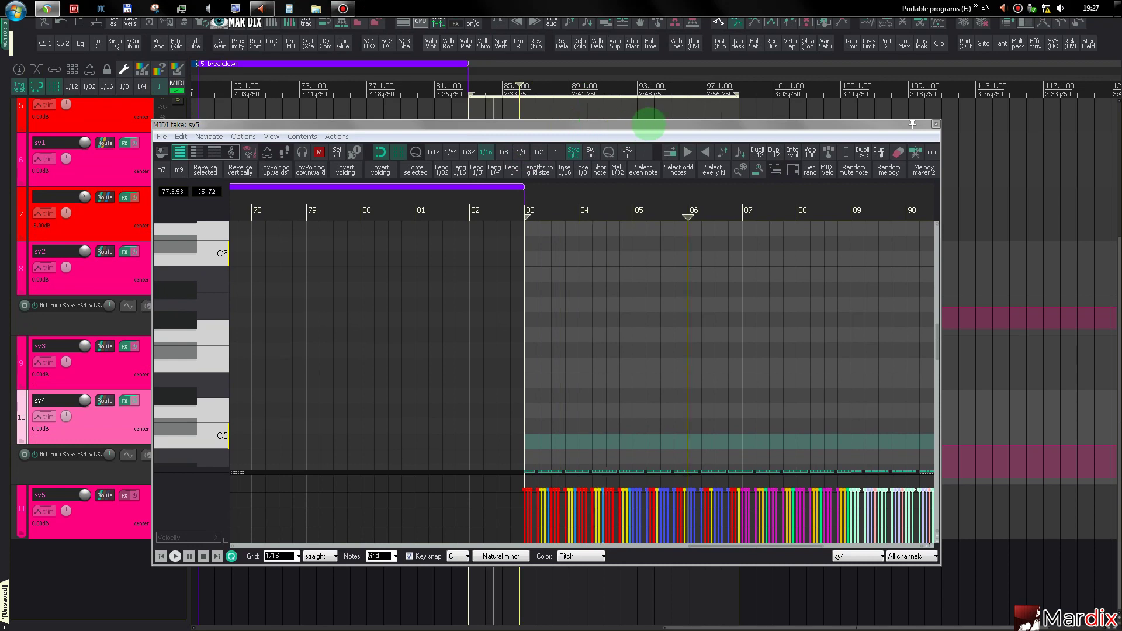
{"action": "double_click", "coordinate": [646, 124]}
{"action": "left_click_drag", "start_coordinate": [41, 320], "coordinate": [53, 219]}
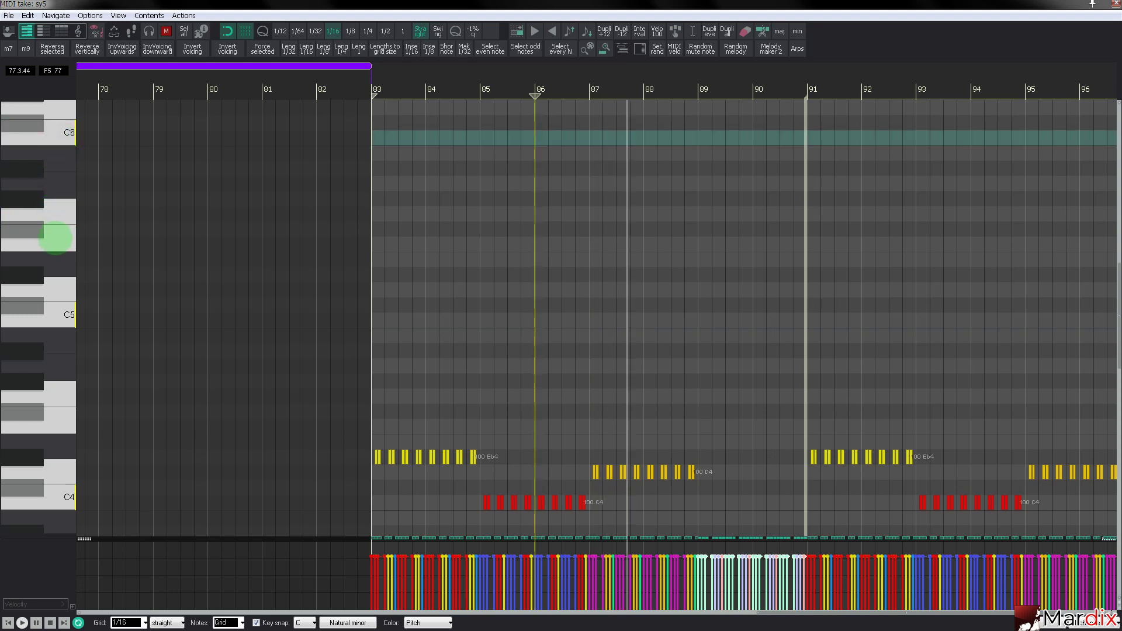
{"action": "left_click", "coordinate": [53, 213]}
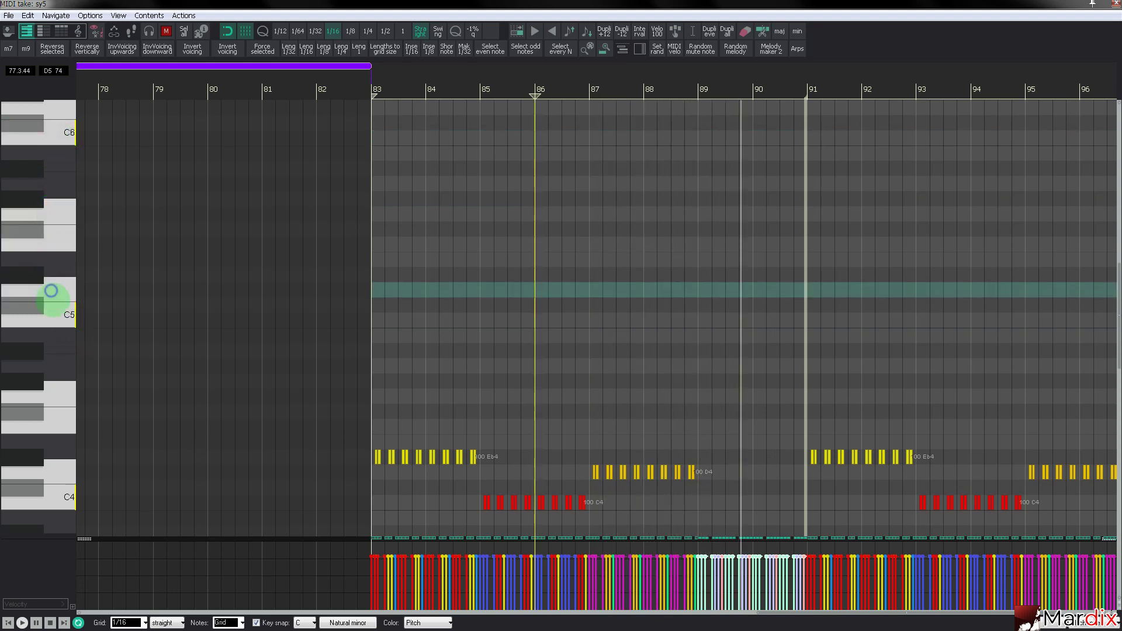
{"action": "left_click", "coordinate": [51, 309]}
{"action": "left_click_drag", "start_coordinate": [61, 215], "coordinate": [542, 68]}
{"action": "key", "text": "Escape"}
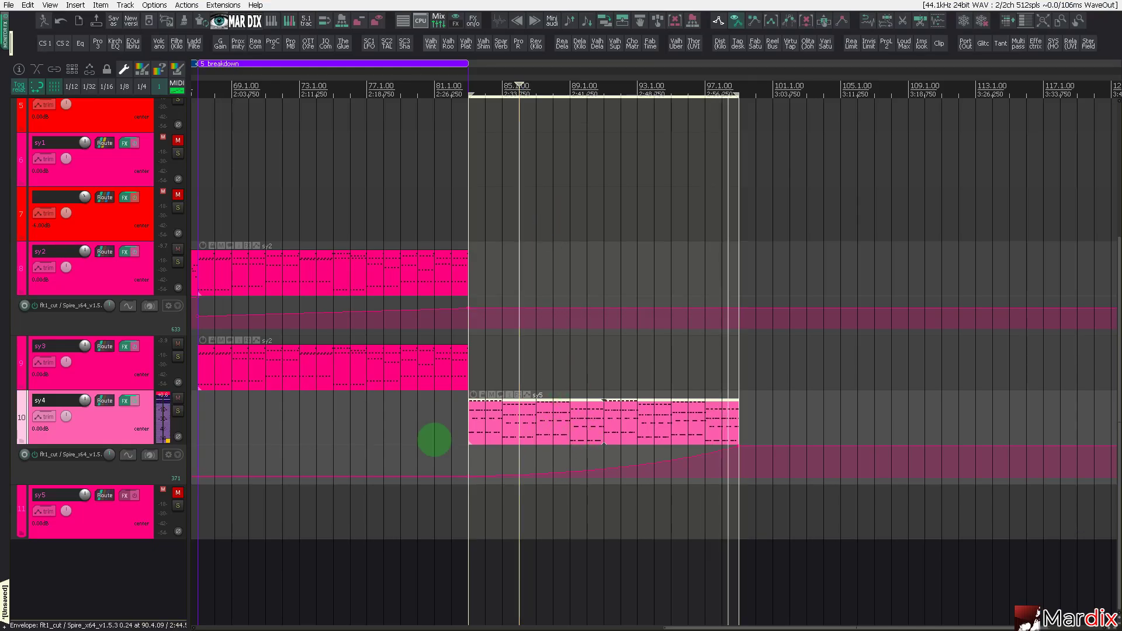
Mute tracks sy2, sy3 and sy4 and copy the sy4 MIDI item onto track sy5 at bar 99.
{"action": "scroll", "coordinate": [489, 326], "scroll_direction": "down", "scroll_amount": 4}
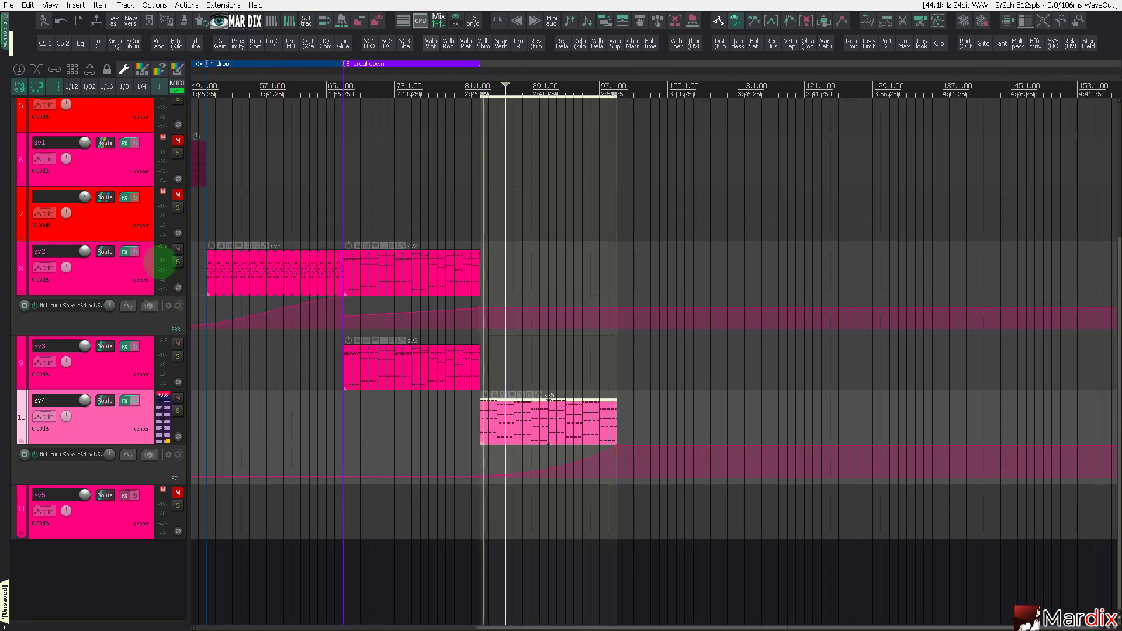
{"action": "left_click_drag", "start_coordinate": [178, 249], "coordinate": [178, 398]}
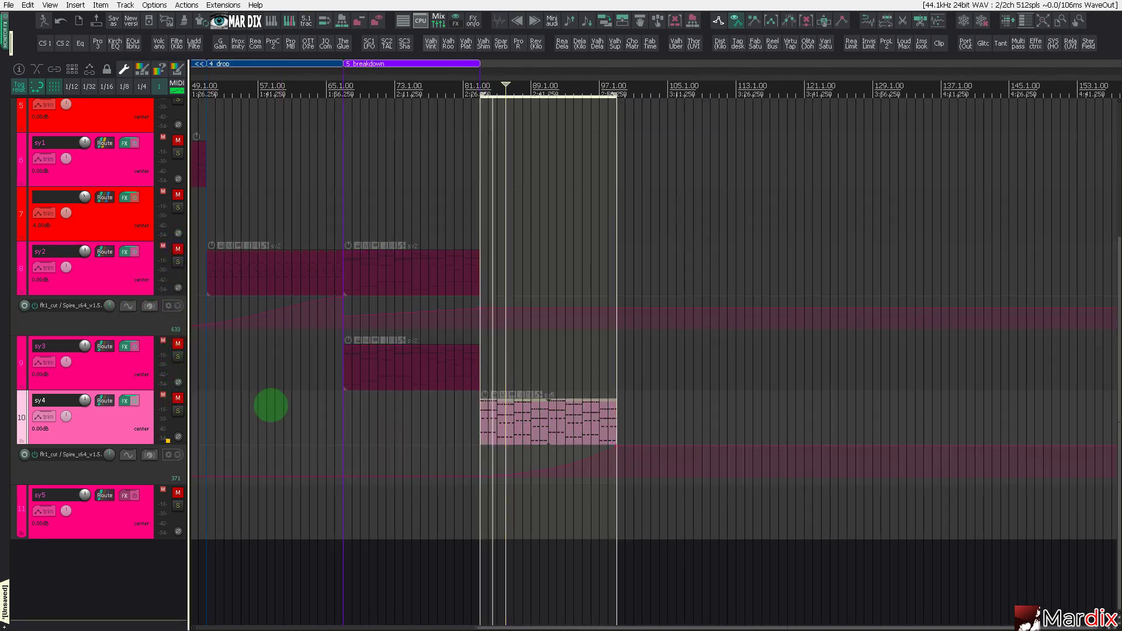
{"action": "scroll", "coordinate": [573, 409], "scroll_direction": "up", "scroll_amount": 3}
{"action": "left_click_drag", "start_coordinate": [522, 414], "coordinate": [714, 521]}
Open the sy5 item in the MIDI editor and delete the notes in bars 105 and 106 of the copied pattern.
{"action": "double_click", "coordinate": [714, 521]}
{"action": "scroll", "coordinate": [446, 415], "scroll_direction": "down", "scroll_amount": 3}
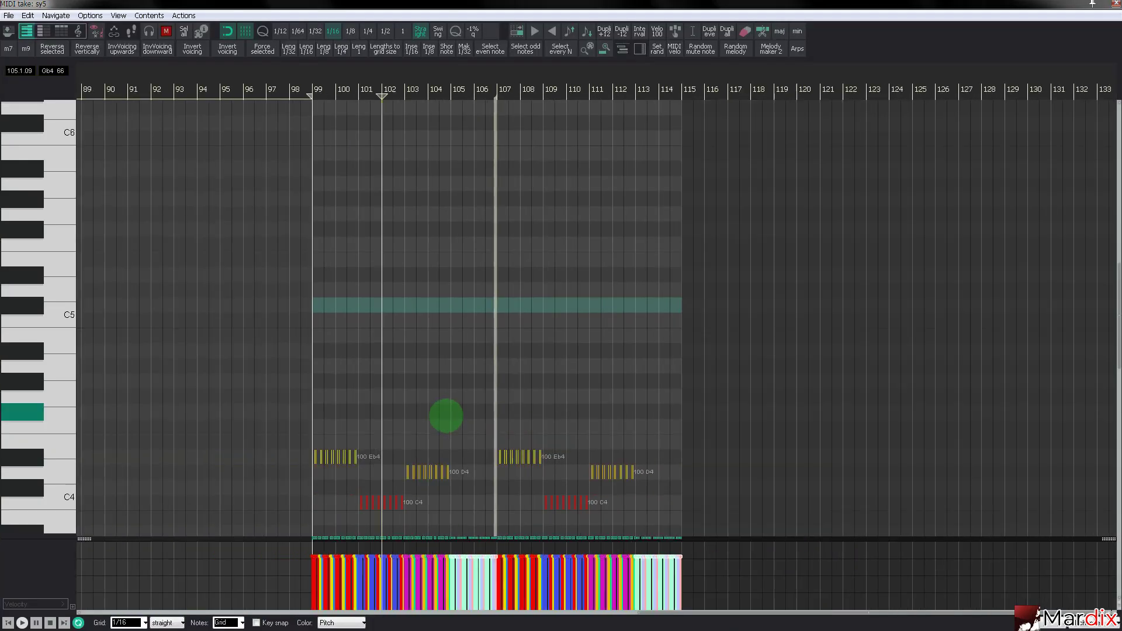
{"action": "scroll", "coordinate": [404, 404], "scroll_direction": "down", "scroll_amount": 7}
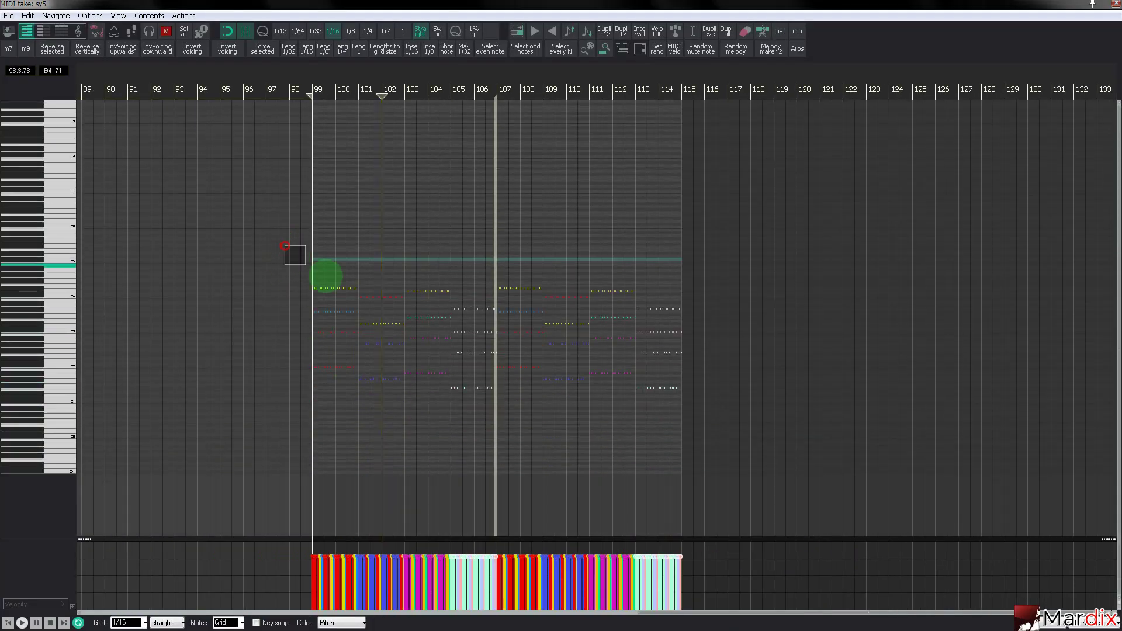
{"action": "left_click_drag", "start_coordinate": [326, 276], "coordinate": [495, 421]}
{"action": "key", "text": "Delete"}
{"action": "scroll", "coordinate": [476, 396], "scroll_direction": "up", "scroll_amount": 3}
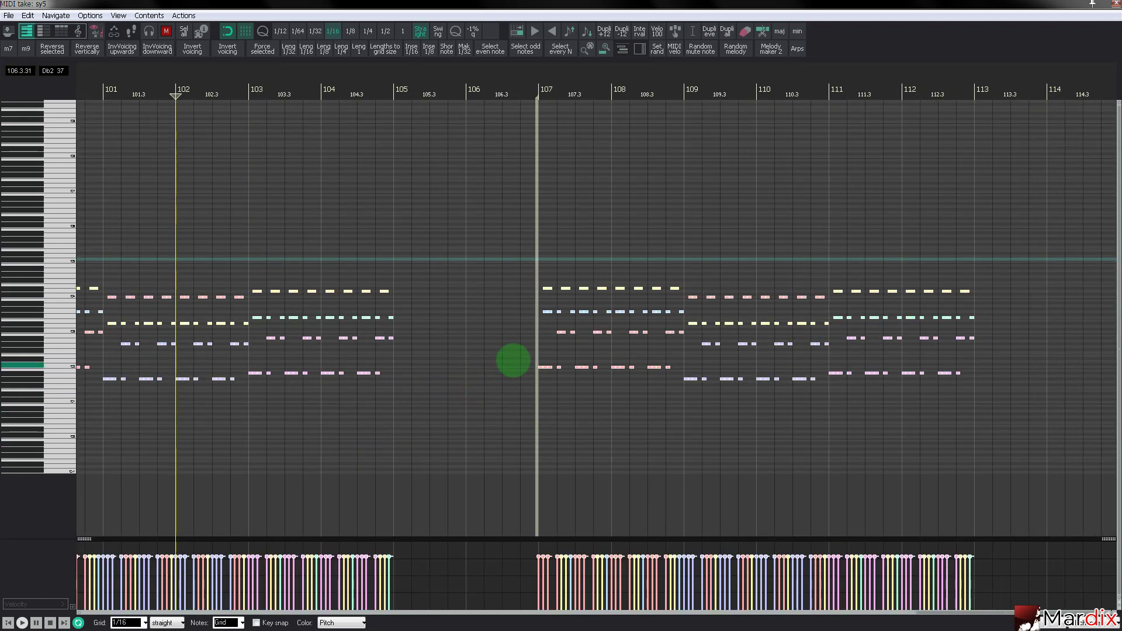
Shorten the sy5 item's looped source to one bar using a grid of 1, and delete all its remaining notes.
{"action": "scroll", "coordinate": [313, 165], "scroll_direction": "down", "scroll_amount": 2}
{"action": "left_click_drag", "start_coordinate": [373, 66], "coordinate": [418, 58]}
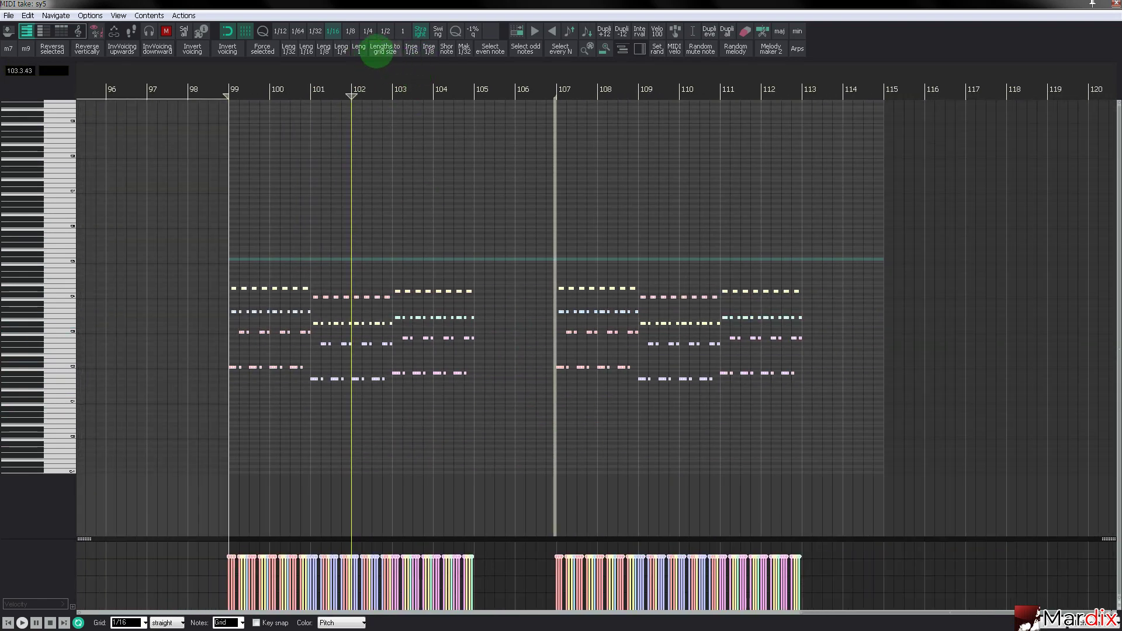
{"action": "left_click", "coordinate": [400, 31]}
{"action": "left_click_drag", "start_coordinate": [555, 134], "coordinate": [273, 157]}
{"action": "scroll", "coordinate": [218, 263], "scroll_direction": "up", "scroll_amount": 4}
{"action": "left_click_drag", "start_coordinate": [230, 262], "coordinate": [373, 395]}
{"action": "key", "text": "Delete"}
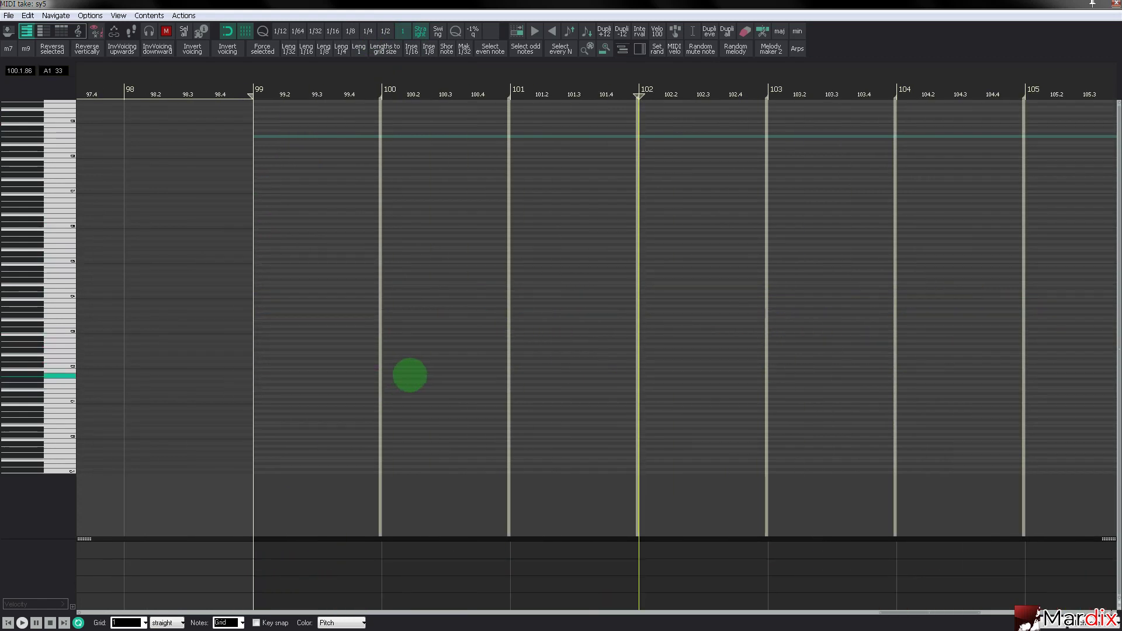
{"action": "key", "text": "Escape"}
Unmute track sy5 and set the loop range to its item, from bar 99 to bar 115.
{"action": "left_click", "coordinate": [175, 492]}
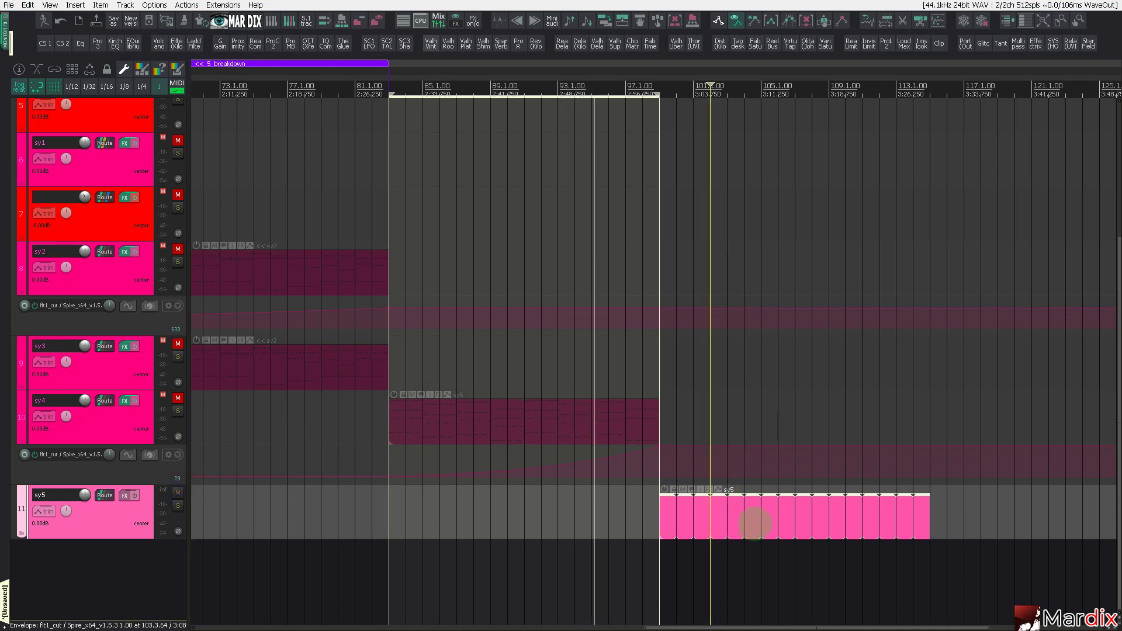
{"action": "left_click", "coordinate": [757, 523]}
{"action": "left_click", "coordinate": [761, 522]}
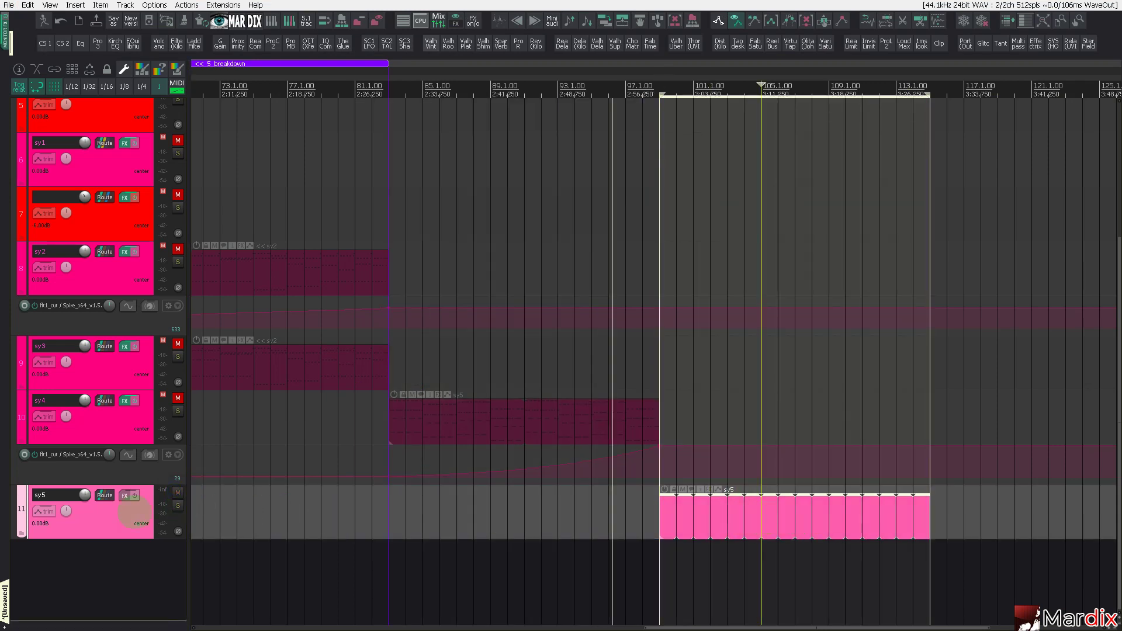
Open the Spire synth on track sy5 and load the Reveal Sound bank Trance Essentials Vol 1 from its library.
{"action": "double_click", "coordinate": [132, 513]}
{"action": "left_click", "coordinate": [216, 531]}
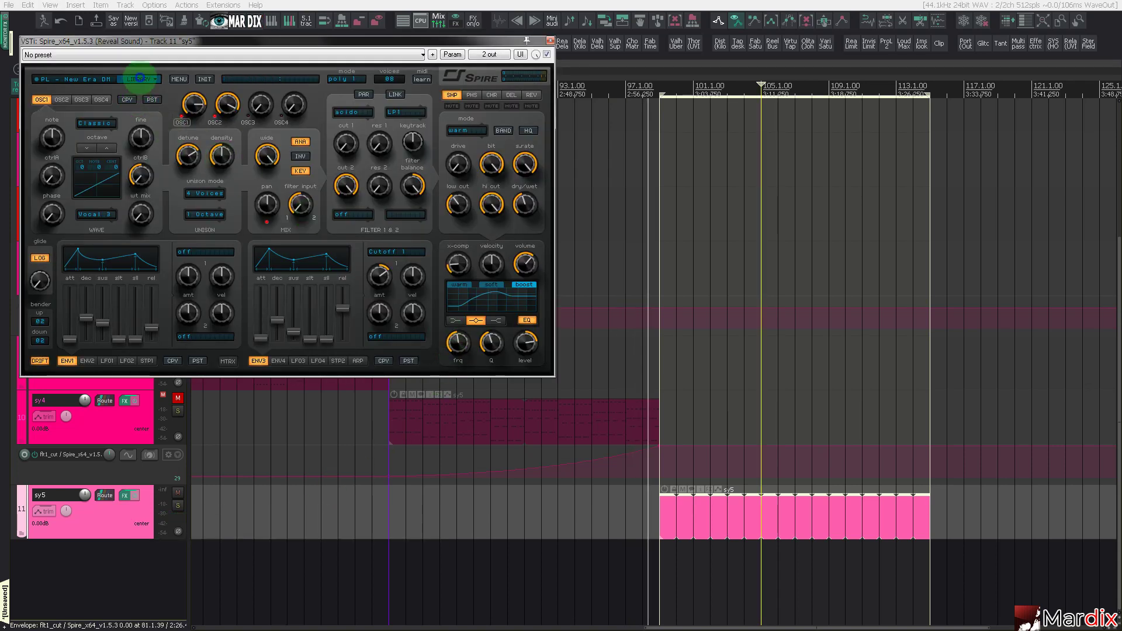
{"action": "left_click", "coordinate": [139, 78]}
{"action": "scroll", "coordinate": [125, 228], "scroll_direction": "down", "scroll_amount": 8}
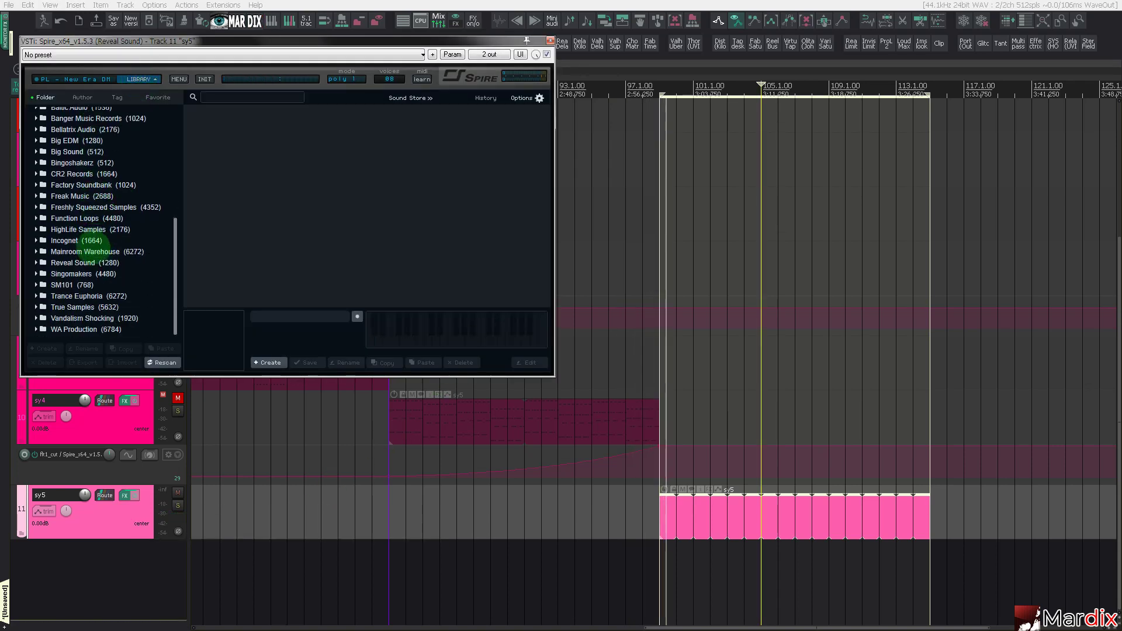
{"action": "left_click", "coordinate": [79, 273]}
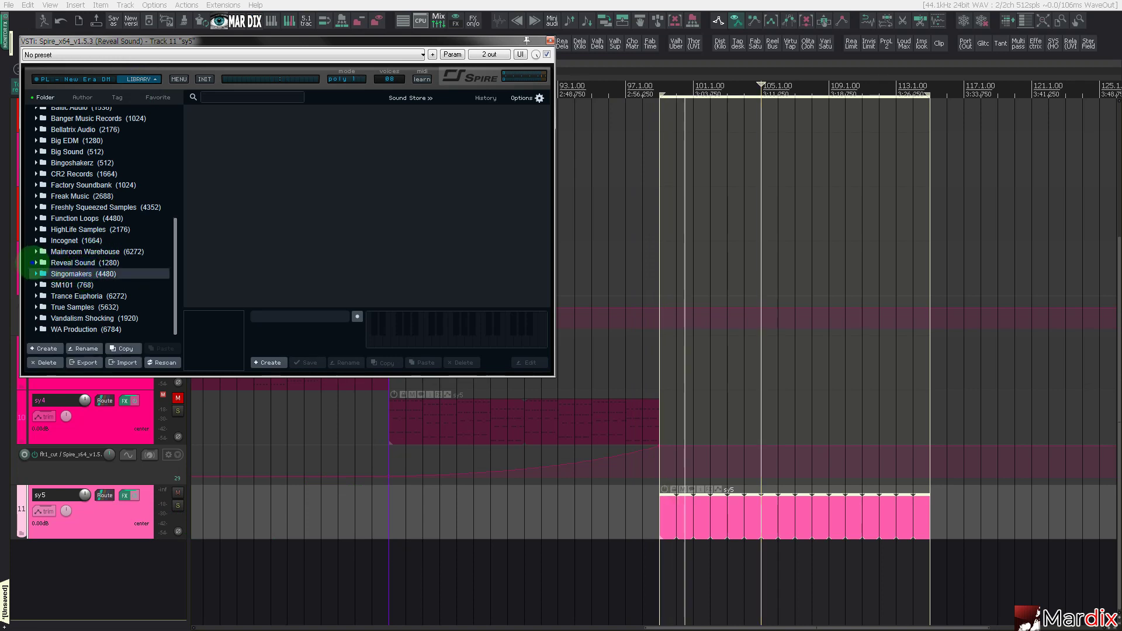
{"action": "left_click", "coordinate": [34, 263]}
{"action": "left_click", "coordinate": [94, 253]}
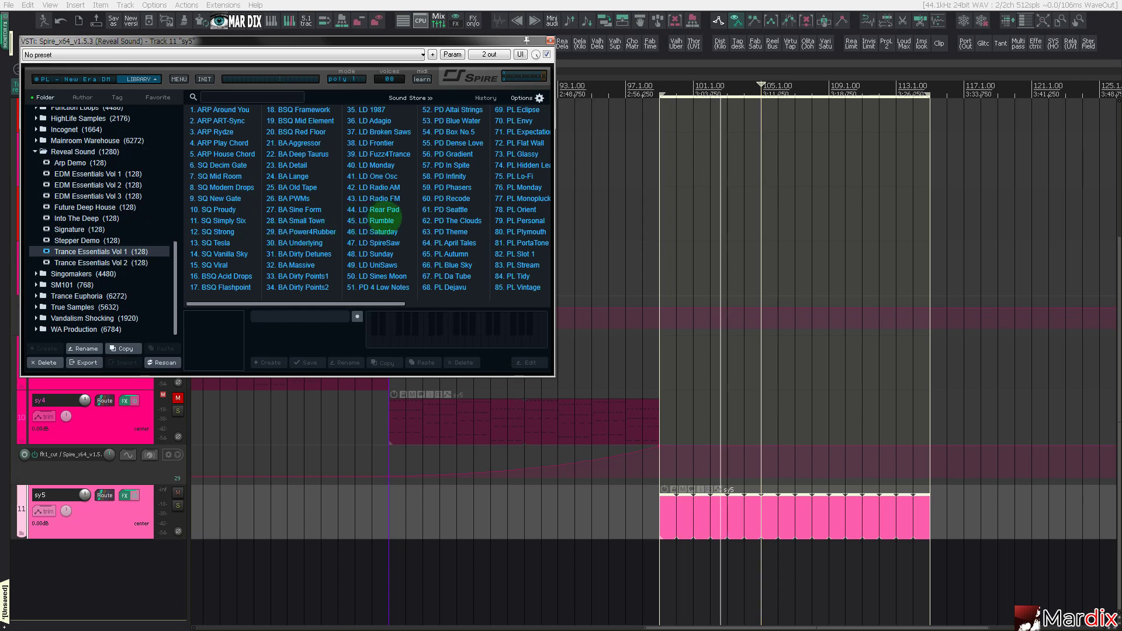
Audition the lead presets from LD 1987 to LD Saturday on the Spire keyboard.
{"action": "left_click", "coordinate": [377, 109]}
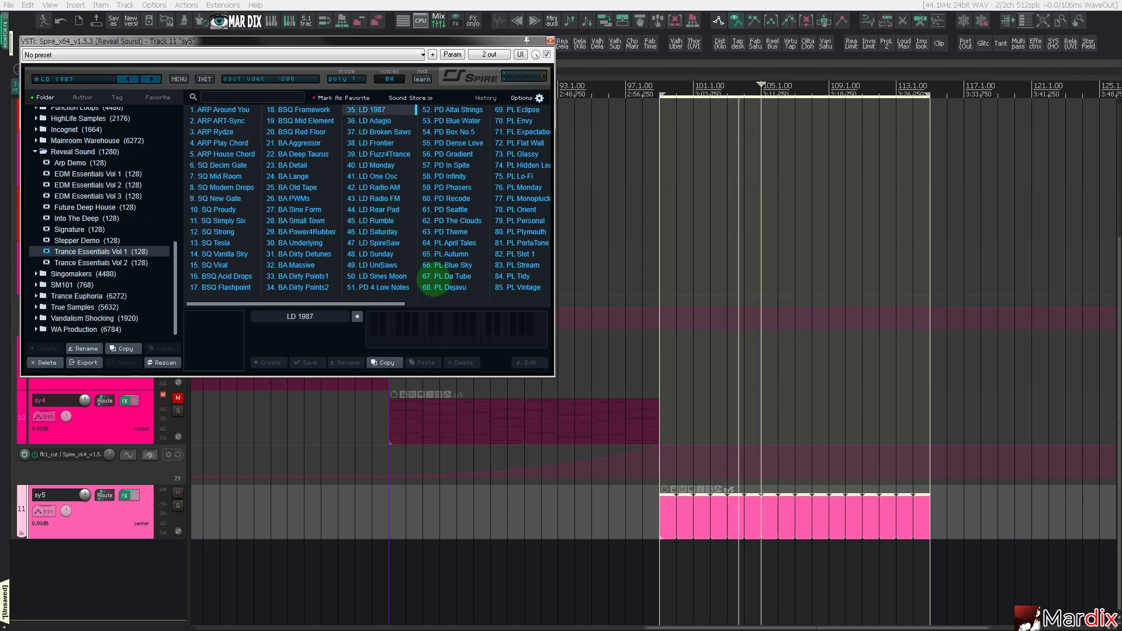
{"action": "left_click", "coordinate": [467, 338]}
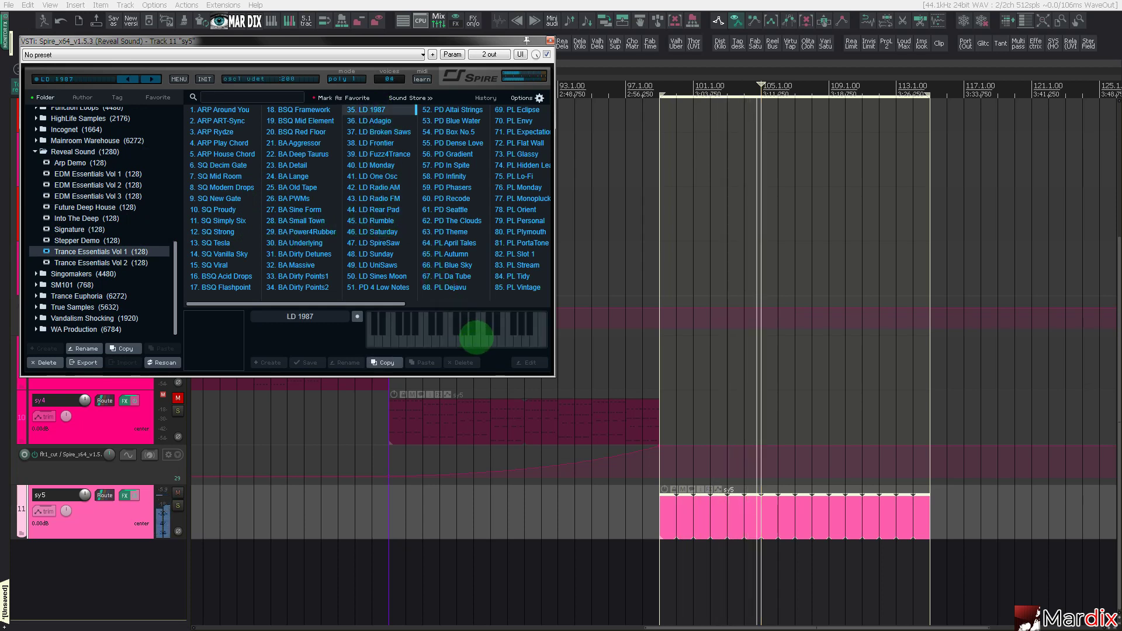
{"action": "key", "text": "Down"}
{"action": "key", "text": "Down"}
{"action": "key", "text": "Down"}
{"action": "key", "text": "Down"}
{"action": "key", "text": "Down"}
{"action": "key", "text": "Down"}
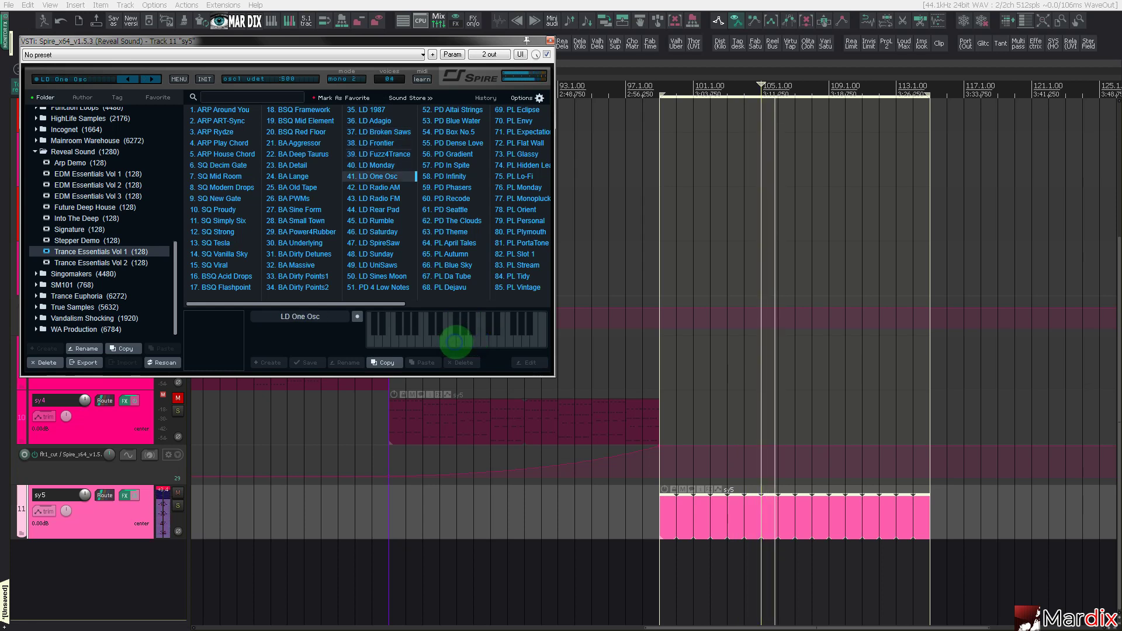
{"action": "key", "text": "Down"}
{"action": "key", "text": "Down"}
{"action": "key", "text": "Down"}
{"action": "key", "text": "Down"}
{"action": "key", "text": "Down"}
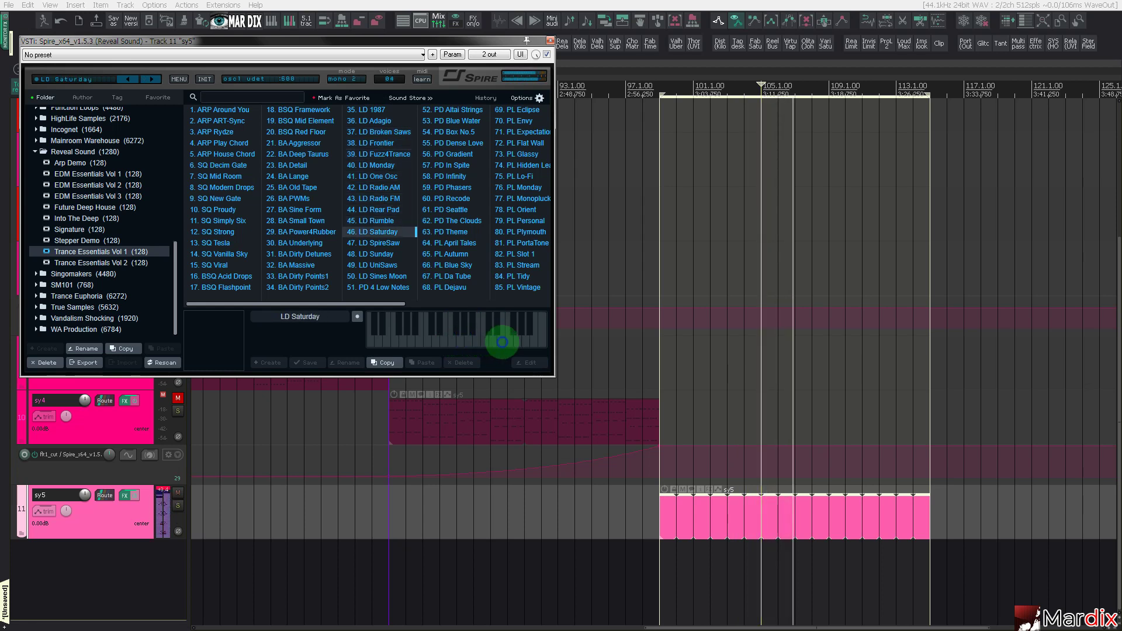
Audition the pluck presets starting at PL April Tales, load PL Blue Sky and close the Spire window.
{"action": "left_click", "coordinate": [454, 243]}
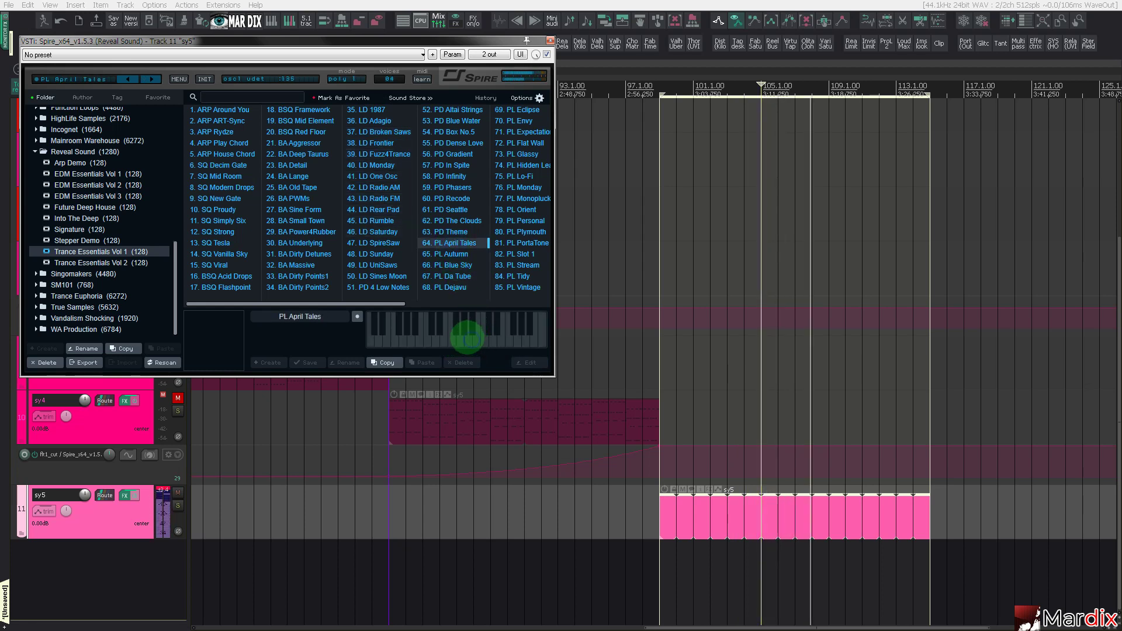
{"action": "key", "text": "Down"}
{"action": "key", "text": "Down"}
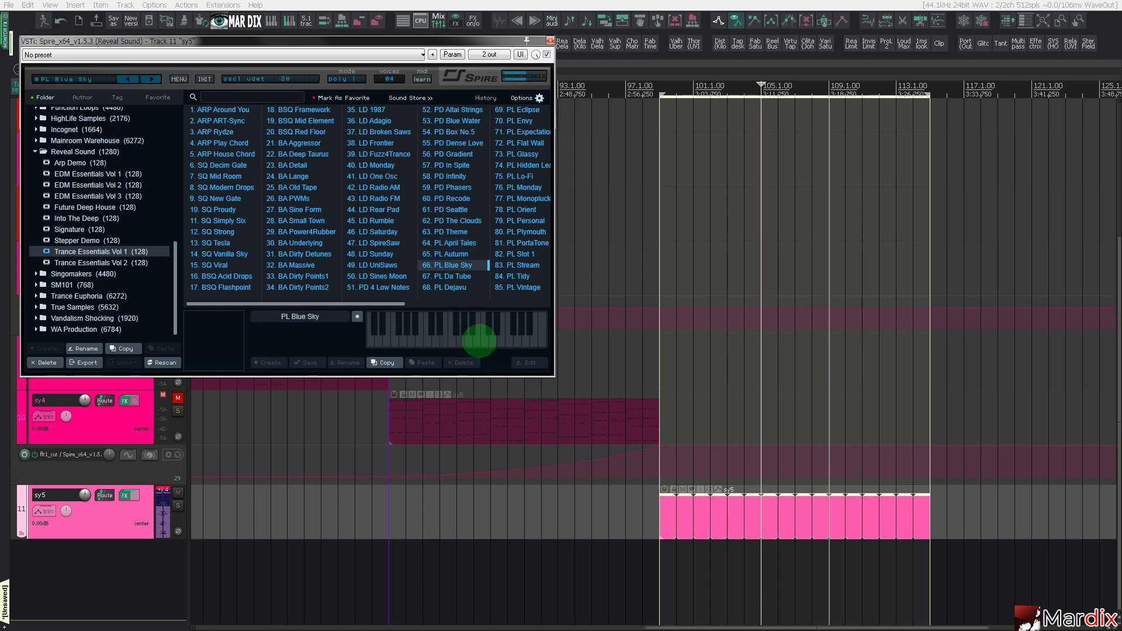
{"action": "left_click", "coordinate": [550, 40]}
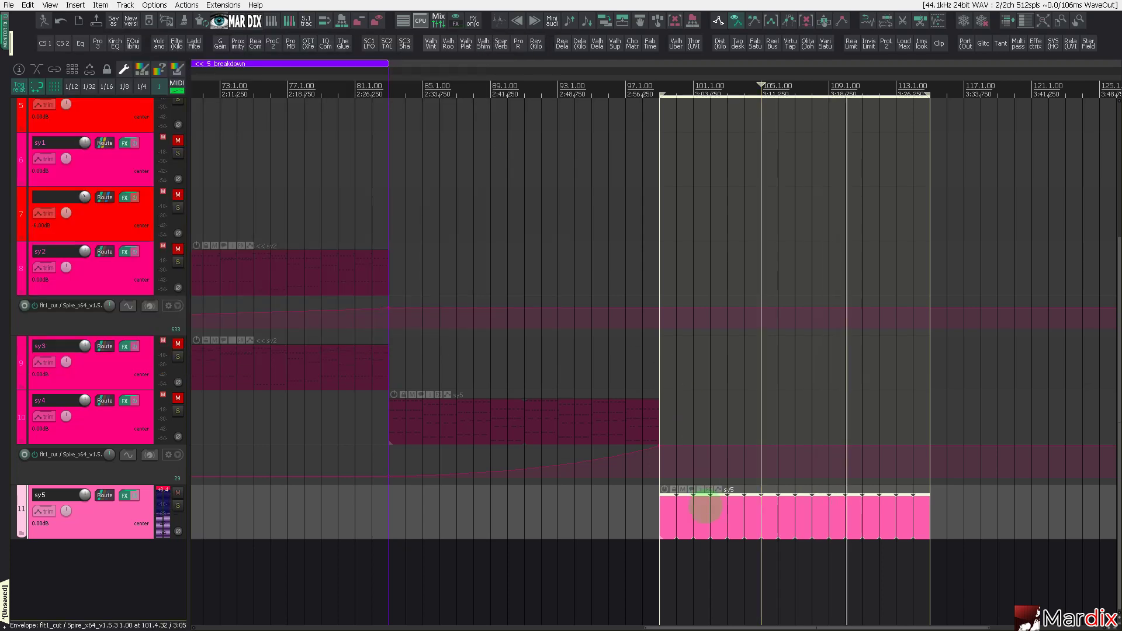
Set up the MIDI editor for the sy5 item with key snap to F# natural minor and a 1/16 grid.
{"action": "double_click", "coordinate": [704, 505]}
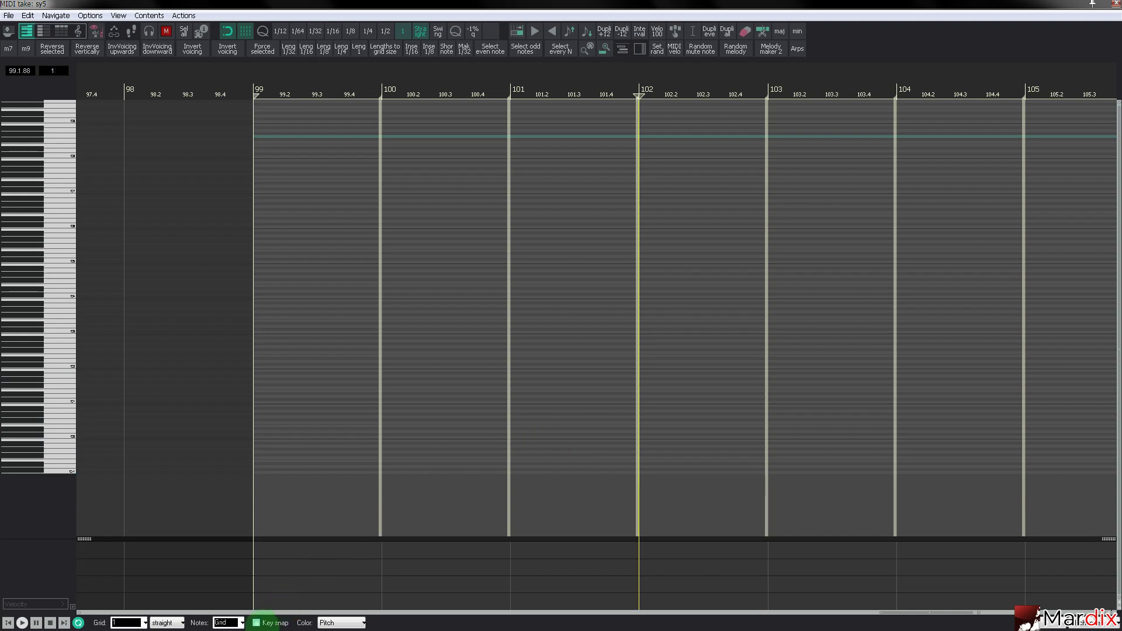
{"action": "left_click", "coordinate": [256, 623]}
{"action": "left_click", "coordinate": [281, 623]}
{"action": "left_click", "coordinate": [304, 623]}
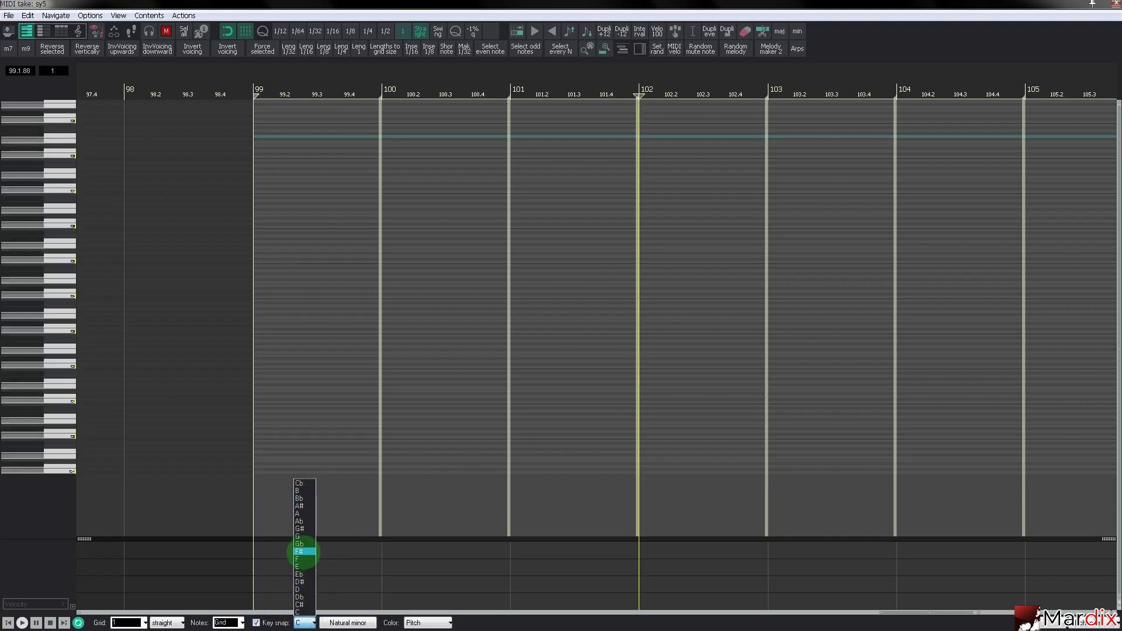
{"action": "left_click", "coordinate": [303, 551]}
{"action": "scroll", "coordinate": [266, 298], "scroll_direction": "up", "scroll_amount": 5}
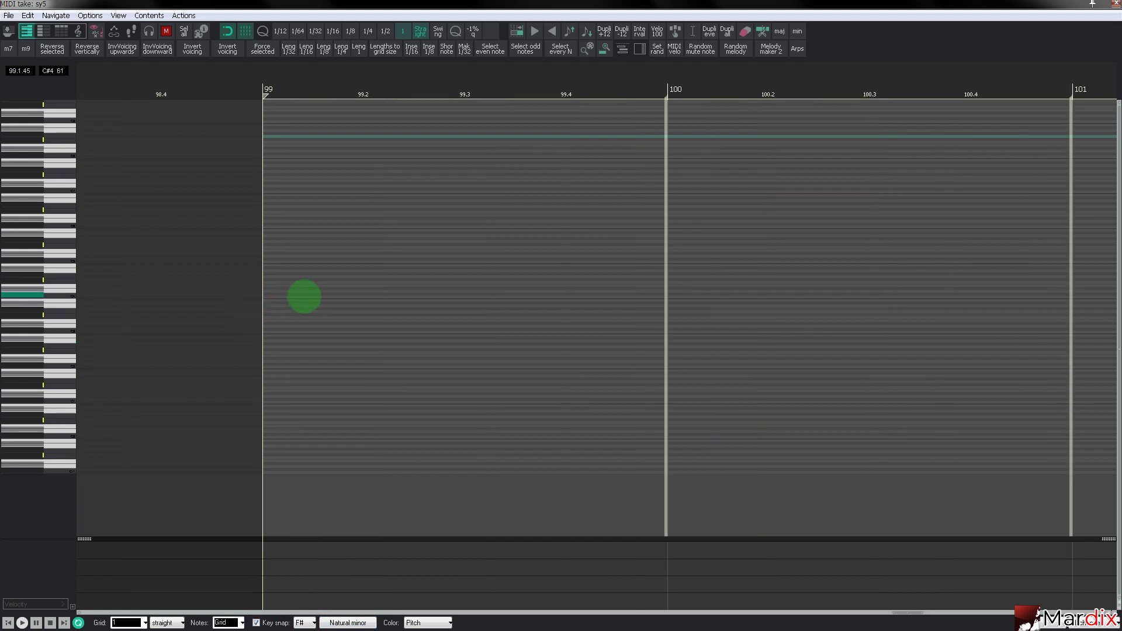
{"action": "scroll", "coordinate": [261, 291], "scroll_direction": "up", "scroll_amount": 5, "text": "ctrl"}
{"action": "scroll", "coordinate": [261, 291], "scroll_direction": "up", "scroll_amount": 3, "text": "ctrl"}
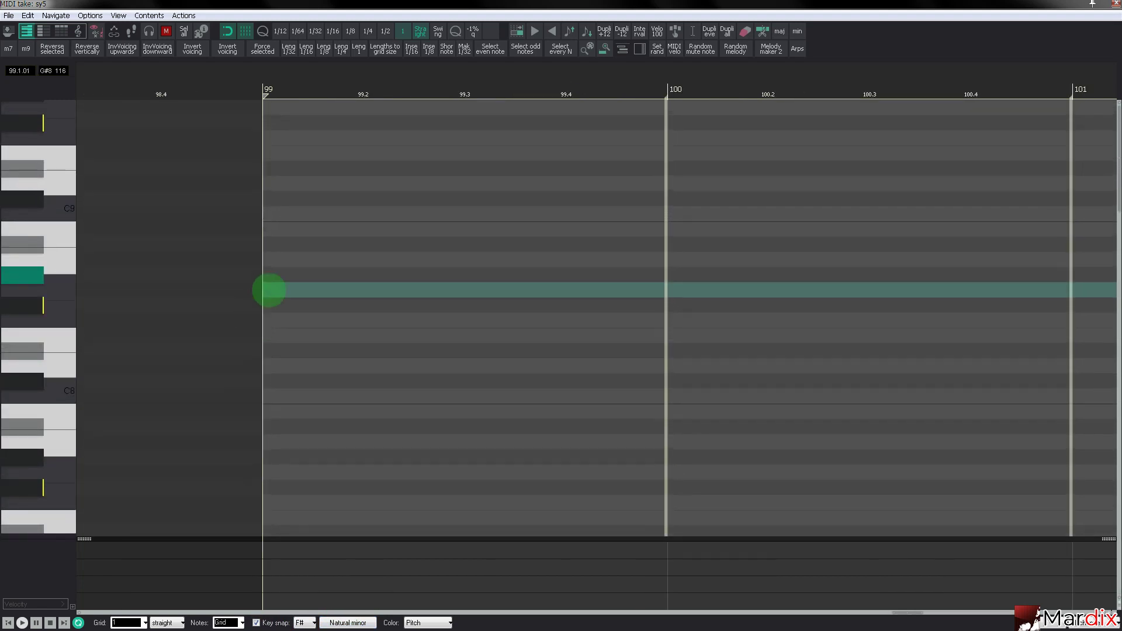
{"action": "left_click", "coordinate": [334, 31]}
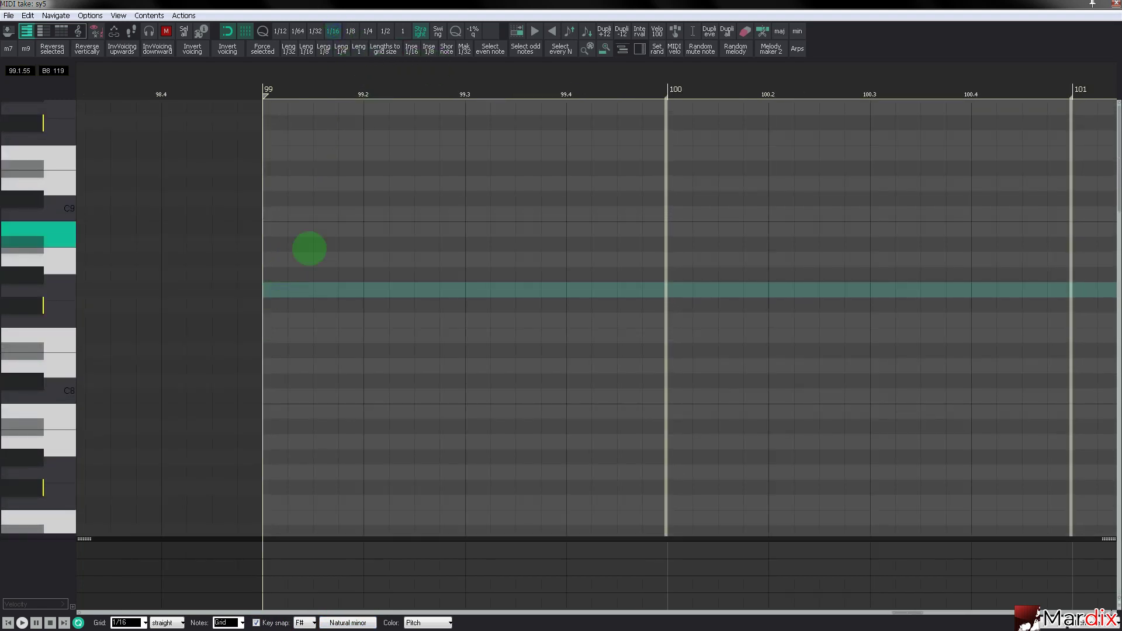
Locate F#4 on the editor's keyboard and add a 1/16 F#4 note at the start of bar 99 with velocity 100.
{"action": "scroll", "coordinate": [43, 313], "scroll_direction": "up", "scroll_amount": 1}
{"action": "scroll", "coordinate": [39, 331], "scroll_direction": "down", "scroll_amount": 5}
{"action": "scroll", "coordinate": [40, 331], "scroll_direction": "down", "scroll_amount": 5}
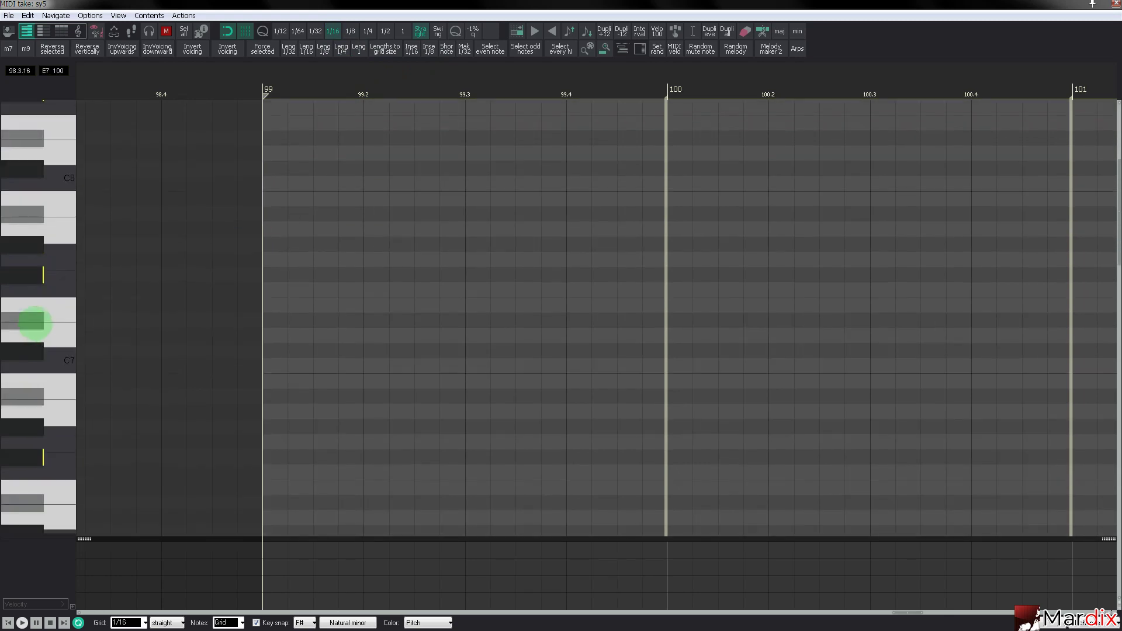
{"action": "left_click", "coordinate": [32, 258]}
{"action": "scroll", "coordinate": [31, 421], "scroll_direction": "up", "scroll_amount": 3}
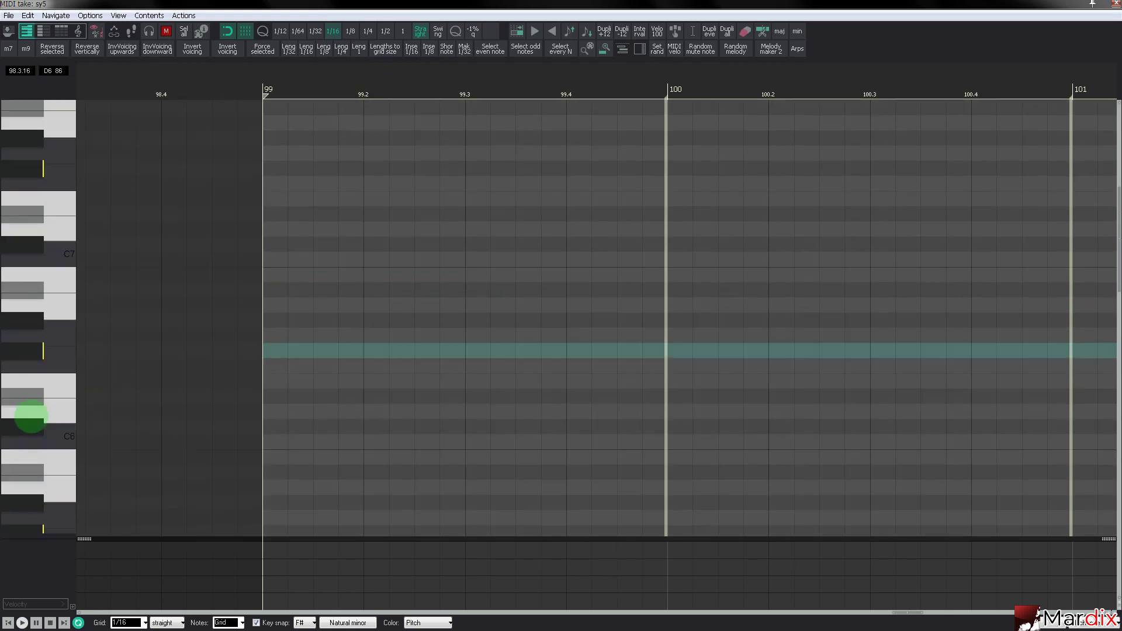
{"action": "scroll", "coordinate": [30, 381], "scroll_direction": "down", "scroll_amount": 17}
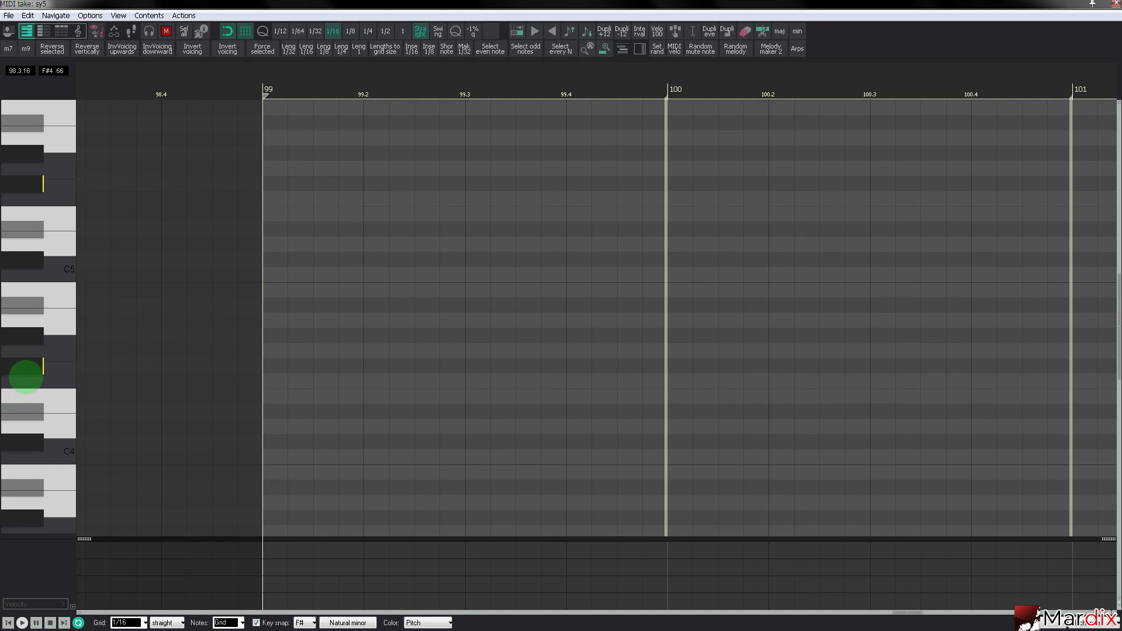
{"action": "left_click", "coordinate": [31, 362]}
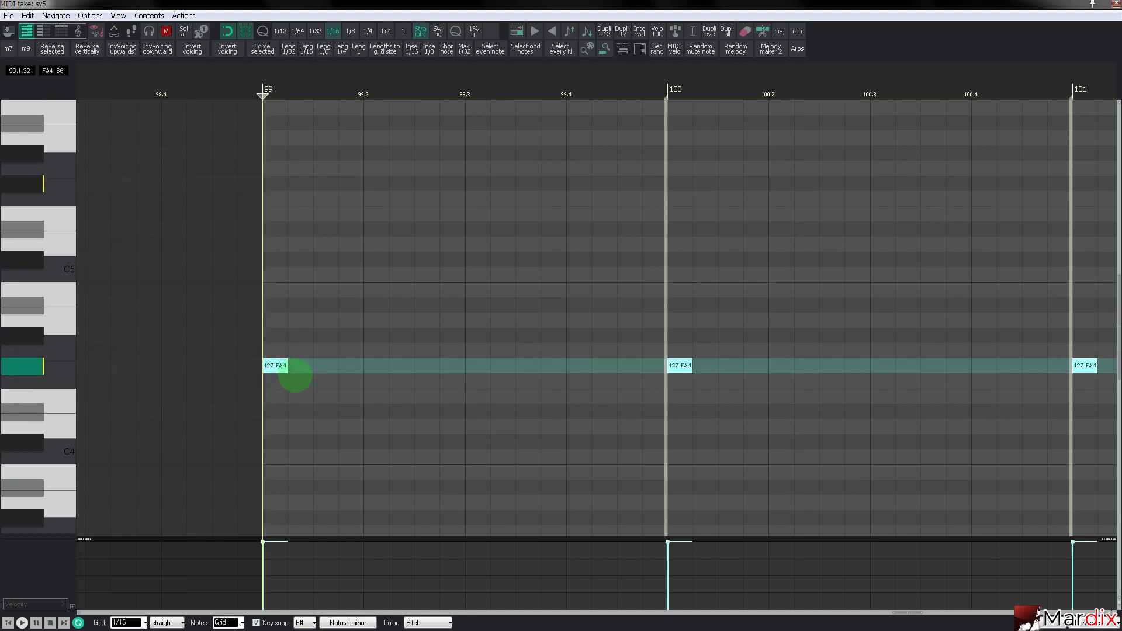
{"action": "left_click", "coordinate": [300, 376]}
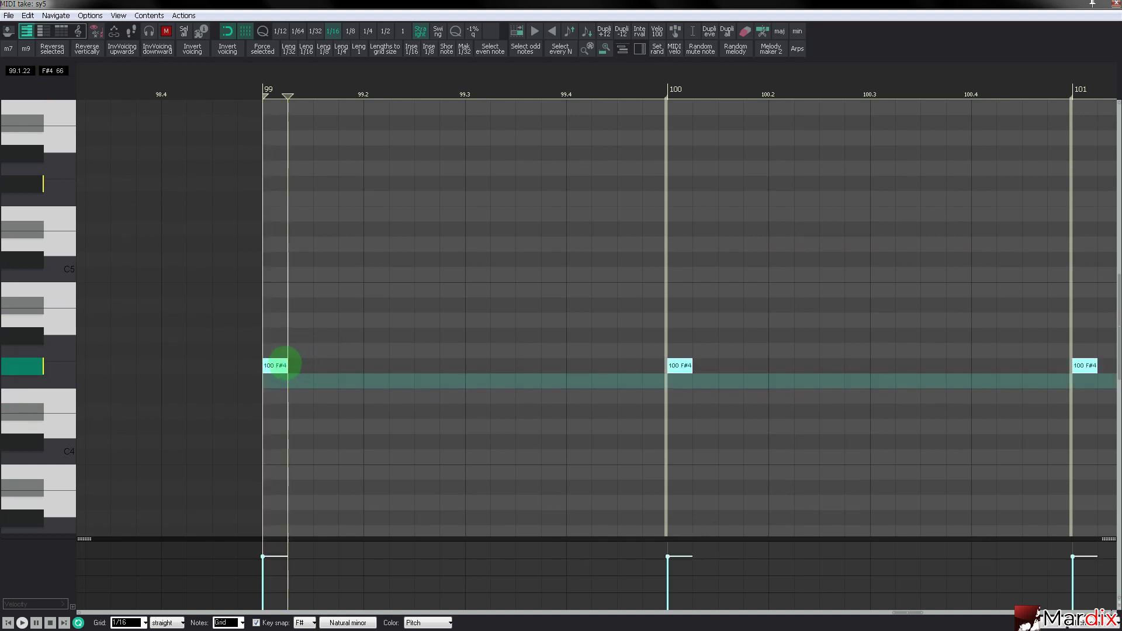
Add C#5 and D5 on the third and fourth sixteenths of bar 99, and repeat the F#4, C#5, D5 figure from beat 2.
{"action": "left_click_drag", "start_coordinate": [275, 365], "coordinate": [351, 244]}
{"action": "left_click", "coordinate": [238, 82]}
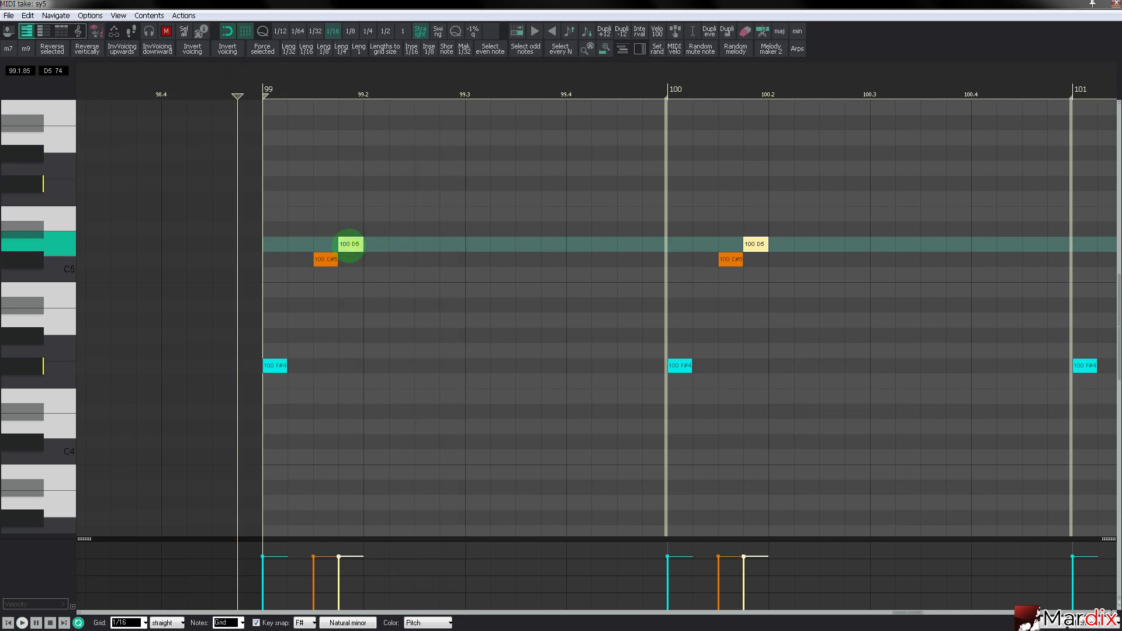
{"action": "left_click_drag", "start_coordinate": [349, 244], "coordinate": [375, 368]}
{"action": "key", "text": "space"}
{"action": "key", "text": "Delete"}
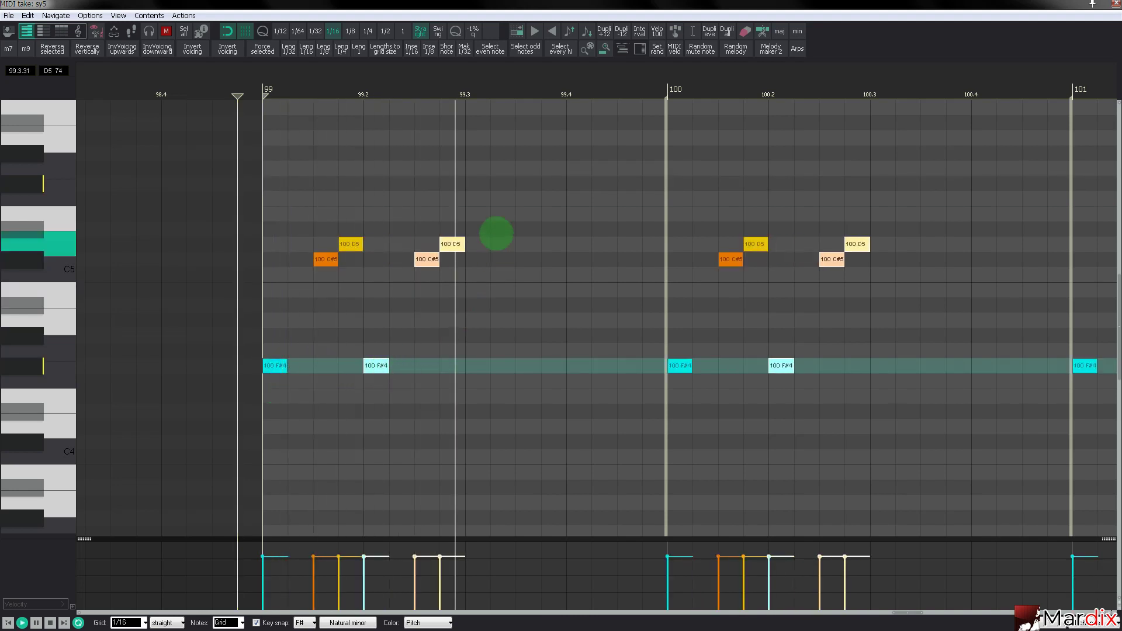
Move the second F#4 one sixteenth later and the second C#5–D5 pair to beat 3 of bar 99 while listening to the loop.
{"action": "key", "text": "space"}
{"action": "left_click_drag", "start_coordinate": [492, 223], "coordinate": [394, 370]}
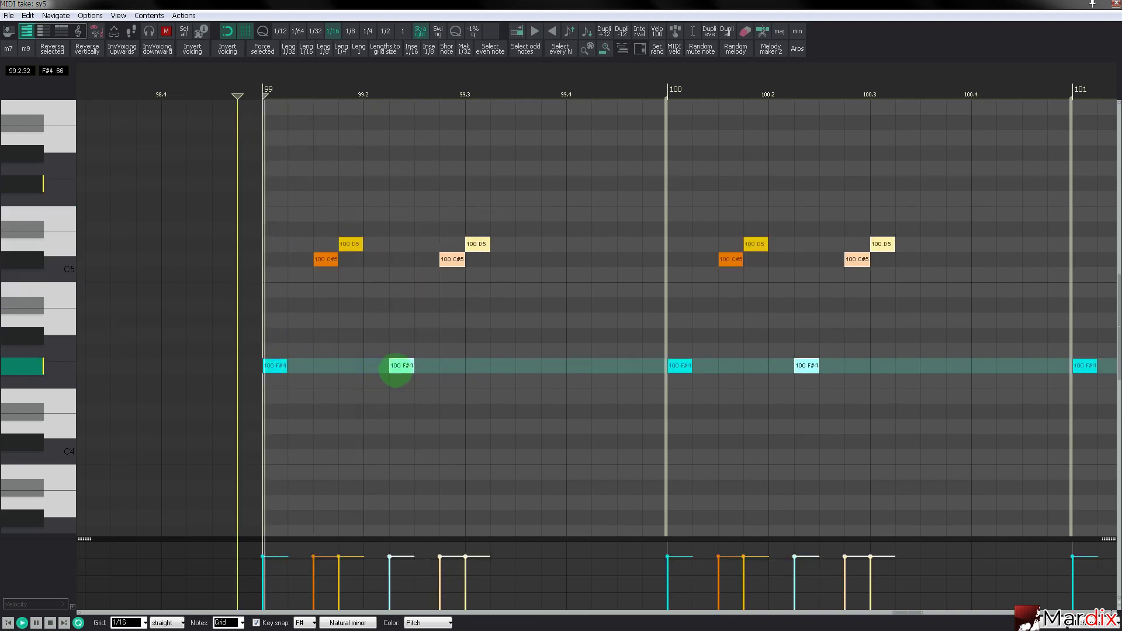
{"action": "key", "text": "space"}
{"action": "key", "text": "space"}
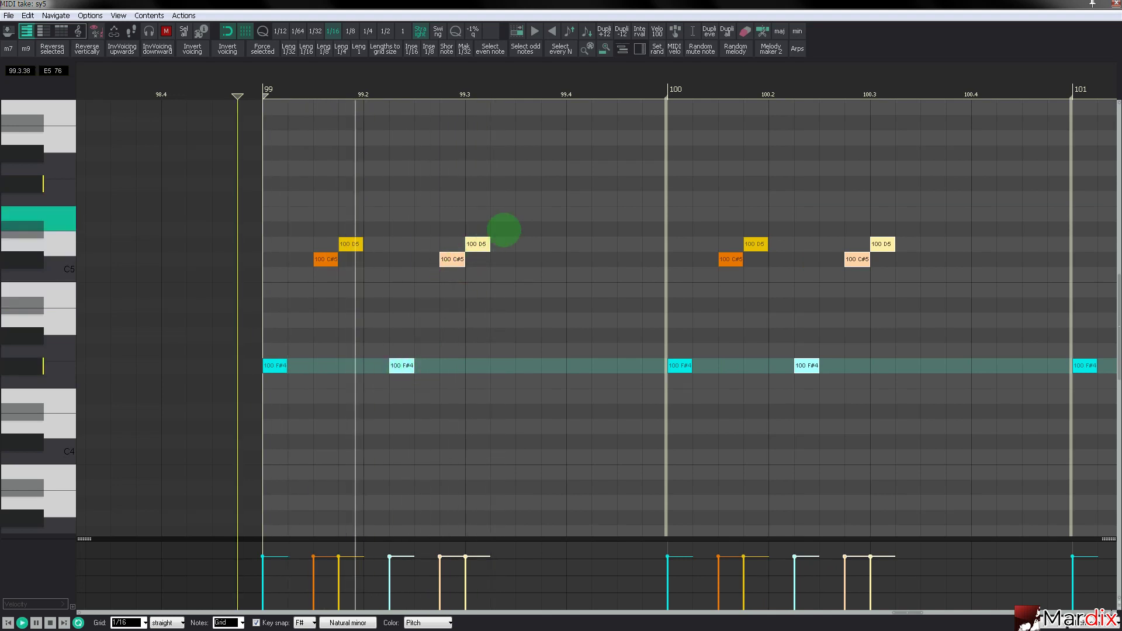
{"action": "left_click_drag", "start_coordinate": [503, 229], "coordinate": [473, 265]}
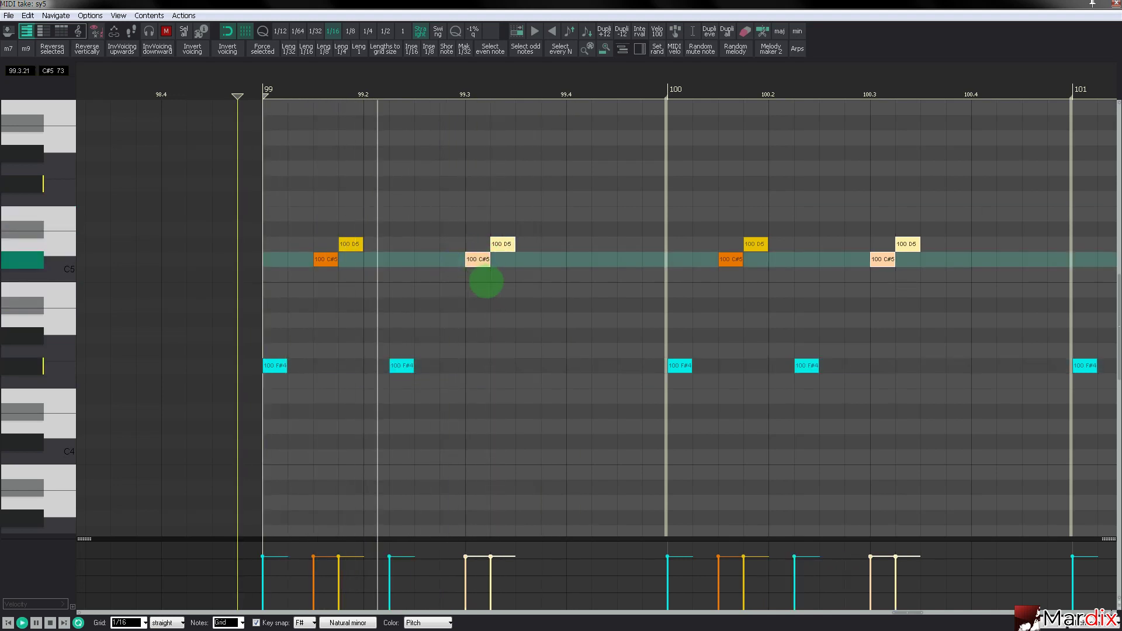
{"action": "left_click", "coordinate": [503, 247]}
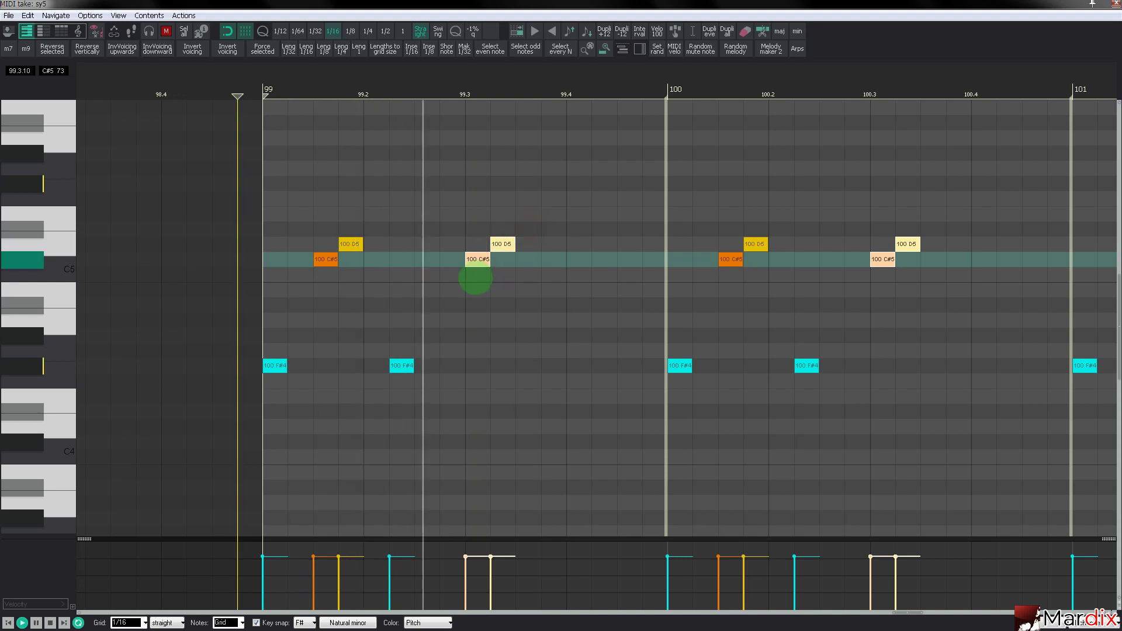
Delete the C#5–D5 pair at beat 3 and copy the remaining F#4, C#5, D5, F#4 figure to beat 3 of bar 99.
{"action": "key", "text": "Delete"}
{"action": "left_click_drag", "start_coordinate": [501, 211], "coordinate": [268, 409]}
{"action": "left_click_drag", "start_coordinate": [276, 365], "coordinate": [477, 365]}
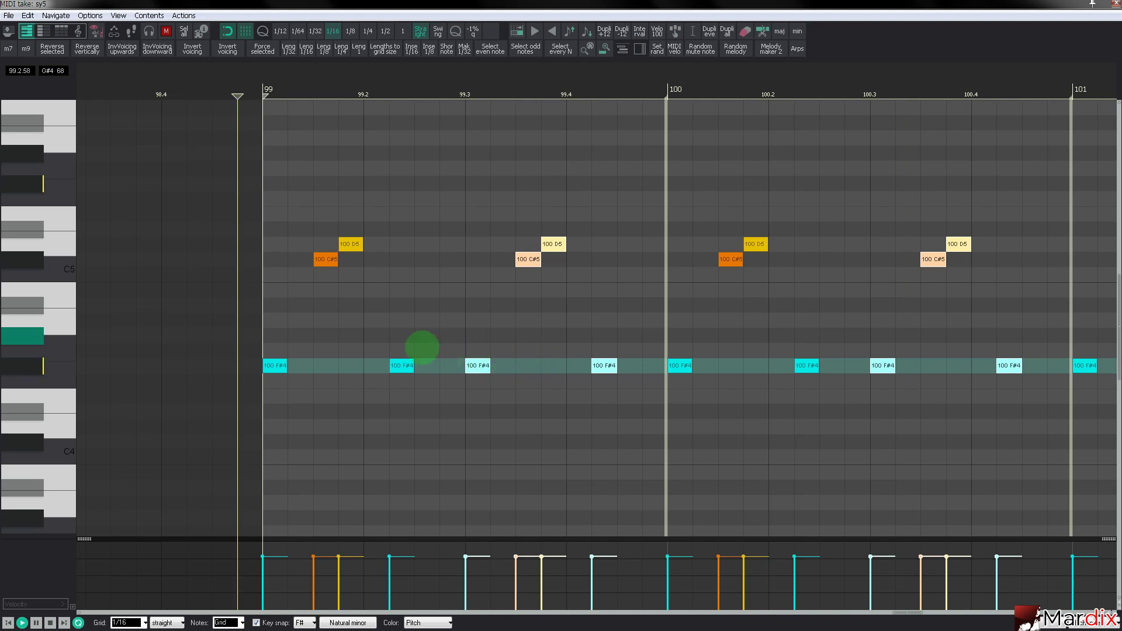
Transpose all notes of the bar 99 pattern down one octave.
{"action": "left_click_drag", "start_coordinate": [276, 222], "coordinate": [604, 402]}
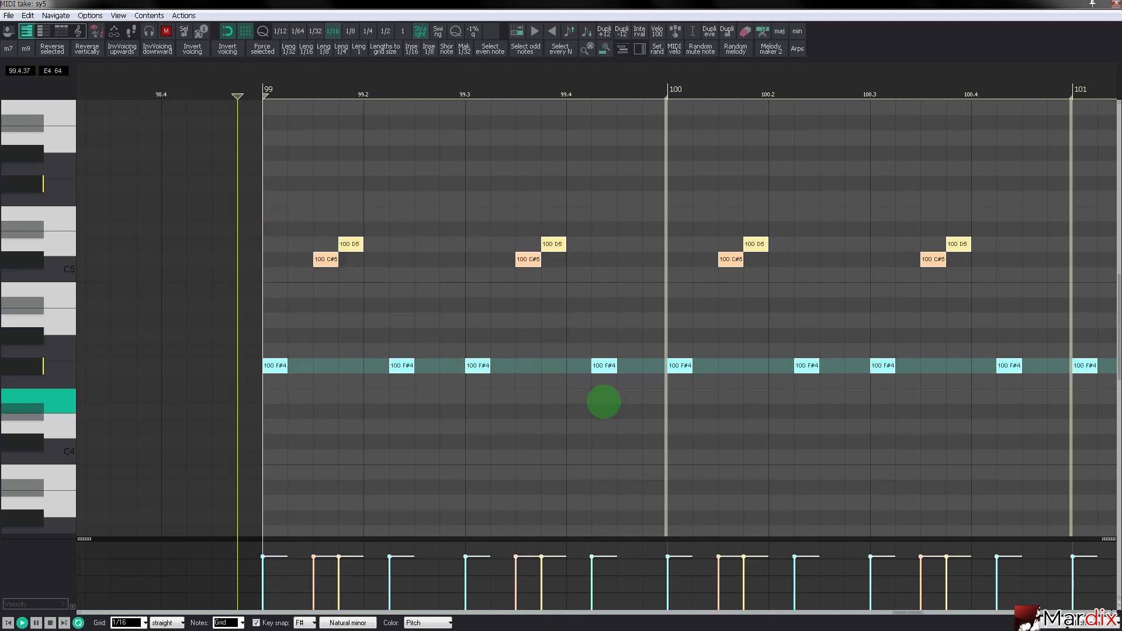
{"action": "key", "text": "ctrl+Down"}
{"action": "scroll", "coordinate": [45, 371], "scroll_direction": "down", "scroll_amount": 5}
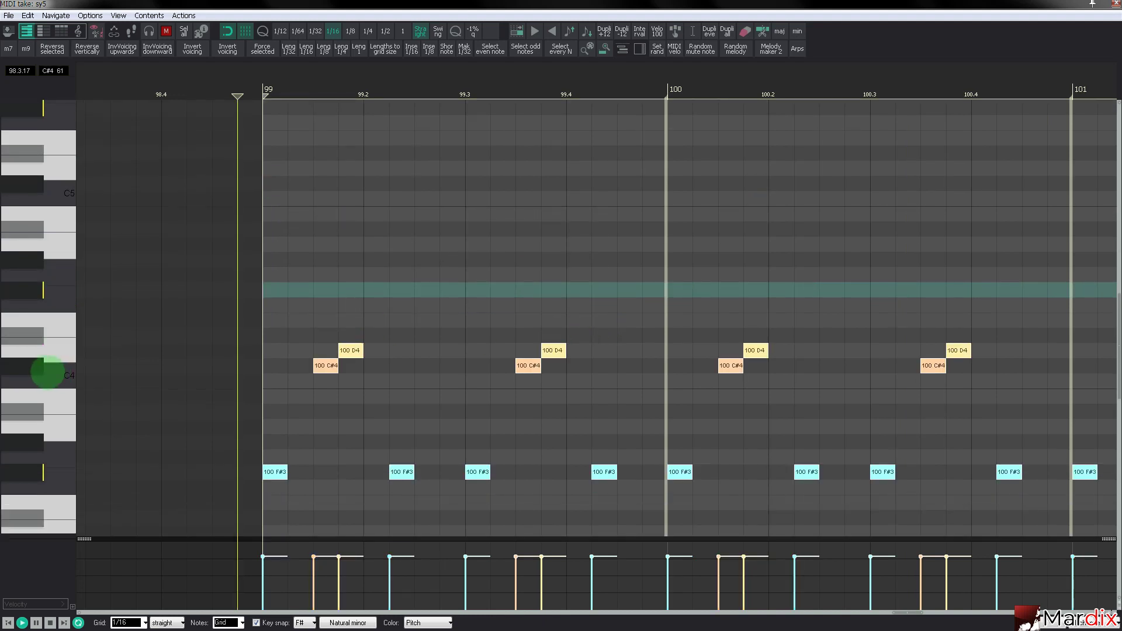
Try a variation with the second and fourth F#3 raised to A3 and extra A3, B3 and G#3 sixteenths in beats 2 and 4.
{"action": "mouse_move", "coordinate": [389, 365]}
{"action": "left_mouse_down"}
{"action": "mouse_move", "coordinate": [401, 368]}
{"action": "mouse_move", "coordinate": [401, 350]}
{"action": "left_mouse_up"}
{"action": "left_click", "coordinate": [605, 365]}
{"action": "left_click_drag", "start_coordinate": [605, 365], "coordinate": [605, 320]}
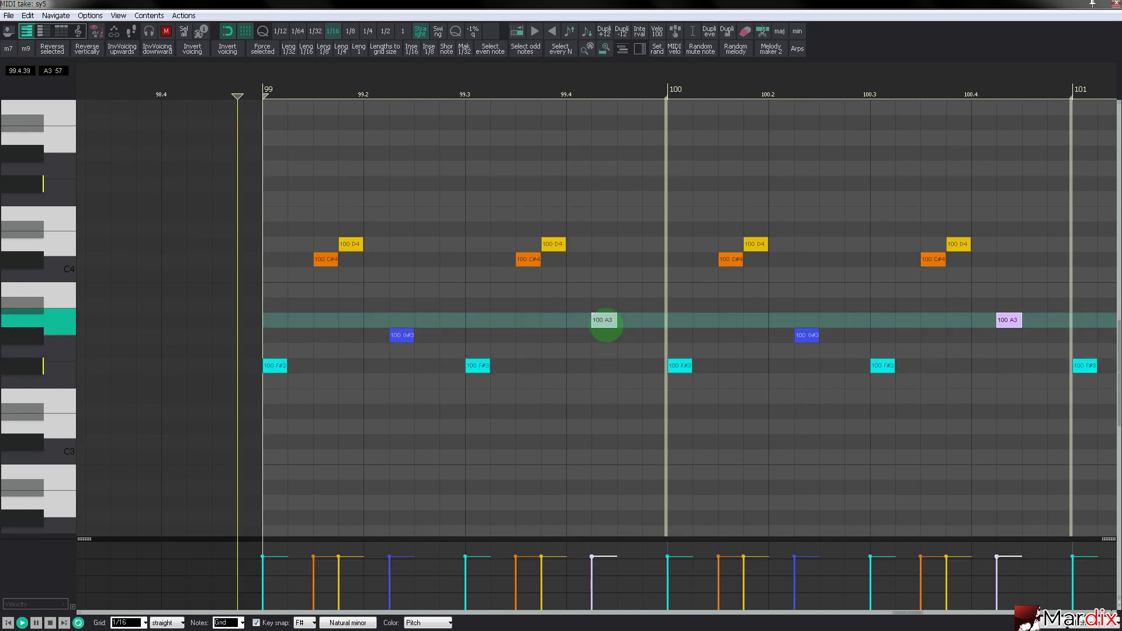
{"action": "left_click_drag", "start_coordinate": [401, 336], "coordinate": [451, 325]}
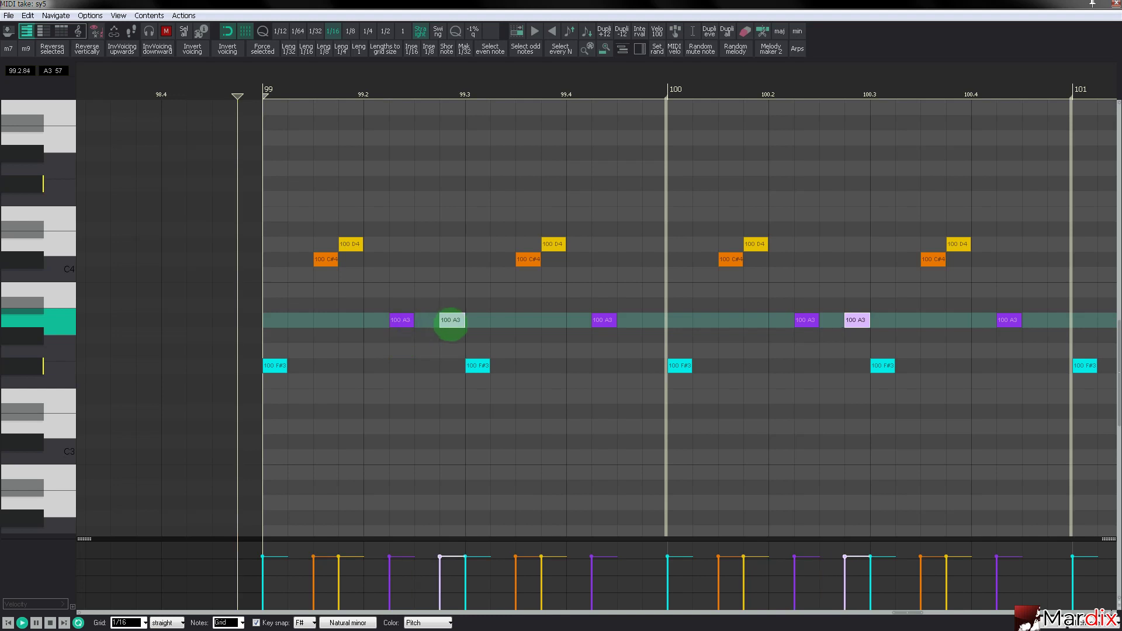
{"action": "left_click_drag", "start_coordinate": [596, 316], "coordinate": [436, 300]}
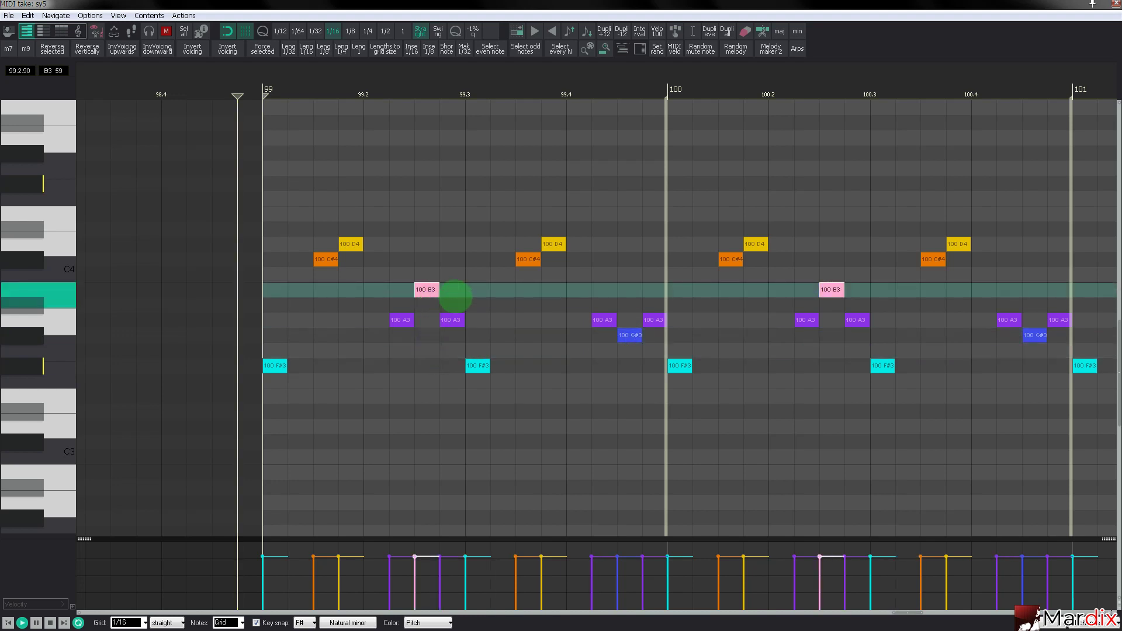
Delete every note from beat 2 onward in bar 99, leaving the F#3, C#4, D4 figure on beat 1.
{"action": "left_click", "coordinate": [237, 94]}
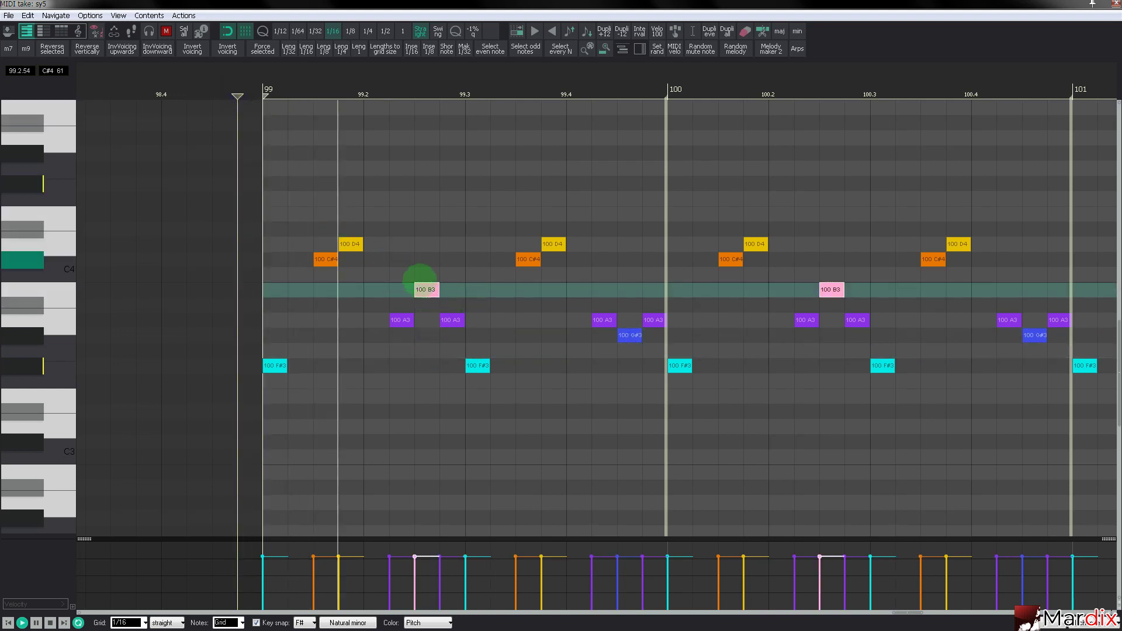
{"action": "double_click", "coordinate": [426, 289]}
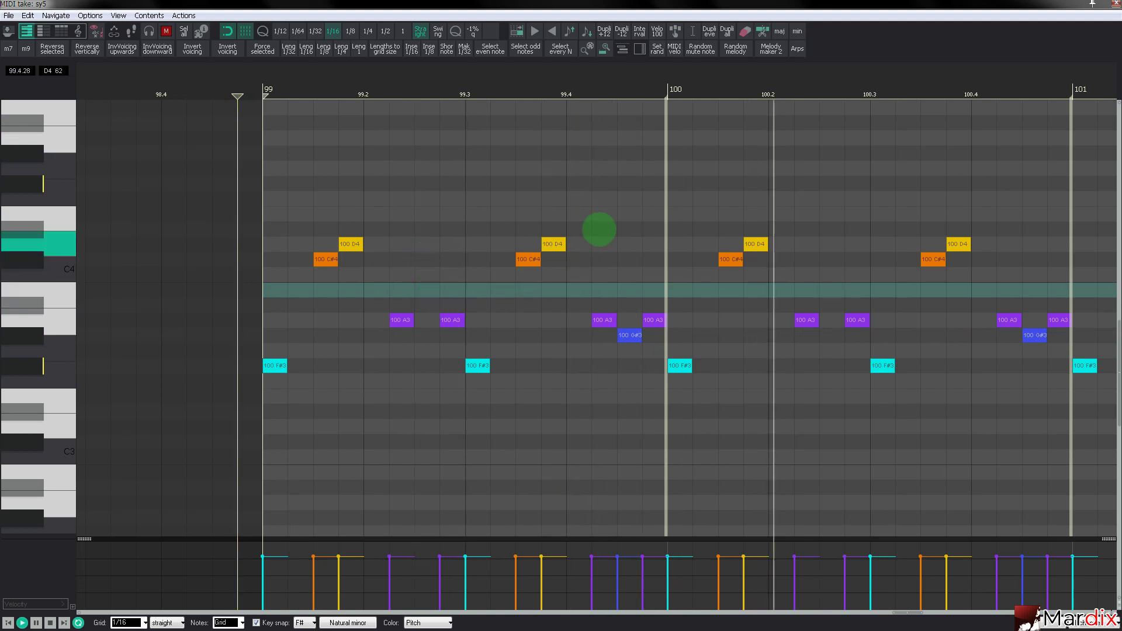
{"action": "left_click_drag", "start_coordinate": [405, 223], "coordinate": [658, 388]}
{"action": "key", "text": "Delete"}
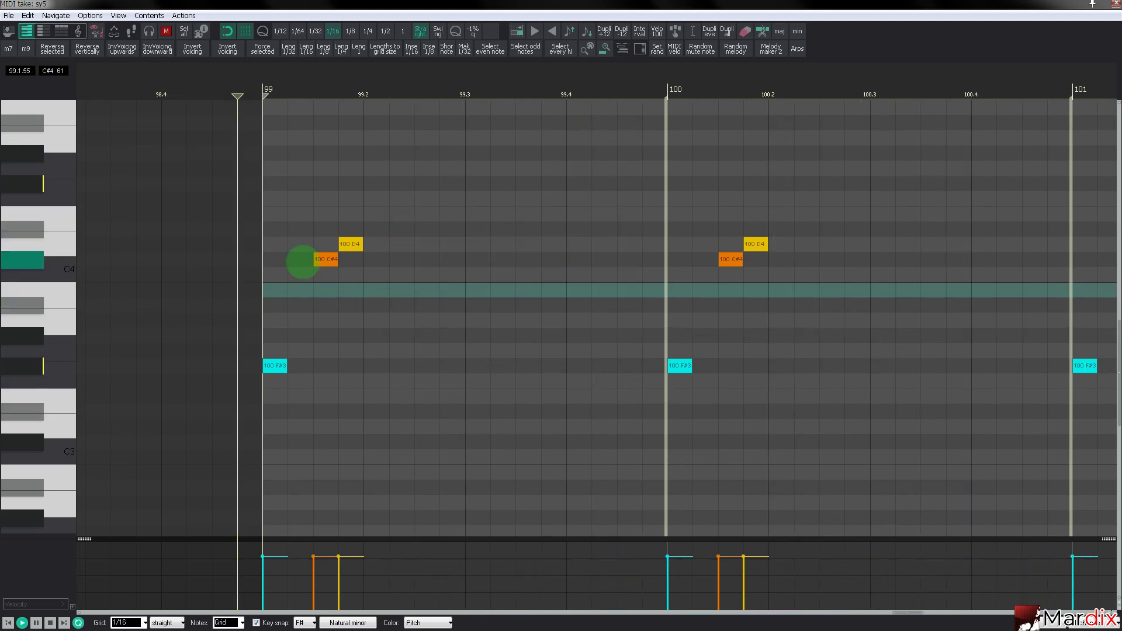
Rearrange the remaining figure as D4, C#4, F#3 on the first three consecutive sixteenths of bar 99.
{"action": "left_click_drag", "start_coordinate": [349, 244], "coordinate": [274, 244]}
{"action": "left_click_drag", "start_coordinate": [275, 366], "coordinate": [351, 366]}
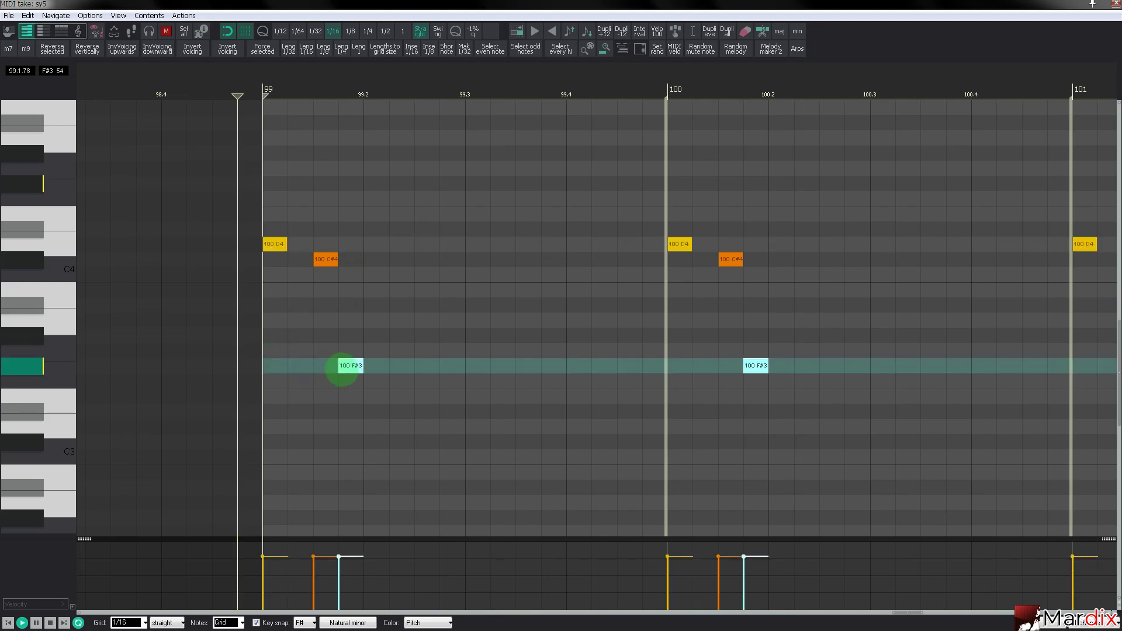
{"action": "left_click", "coordinate": [319, 259]}
{"action": "left_click_drag", "start_coordinate": [326, 259], "coordinate": [310, 259]}
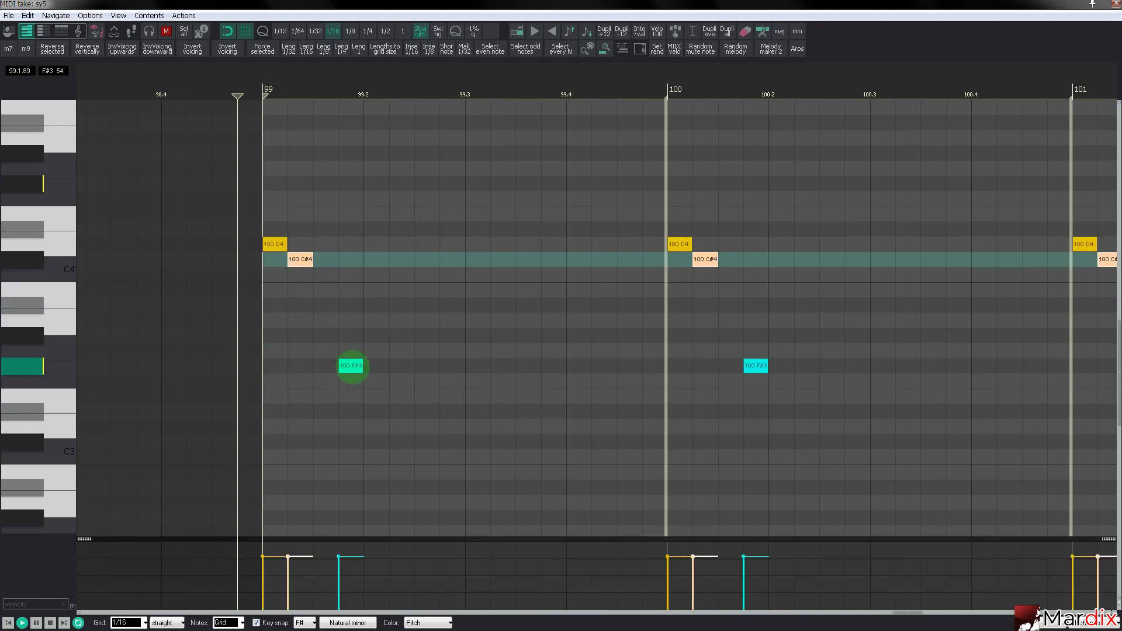
{"action": "left_click_drag", "start_coordinate": [351, 365], "coordinate": [325, 366]}
Duplicate the D4, C#4, F#3 figure four times across bar 99 and copy a C#4 to the last sixteenth.
{"action": "left_click_drag", "start_coordinate": [374, 191], "coordinate": [266, 397]}
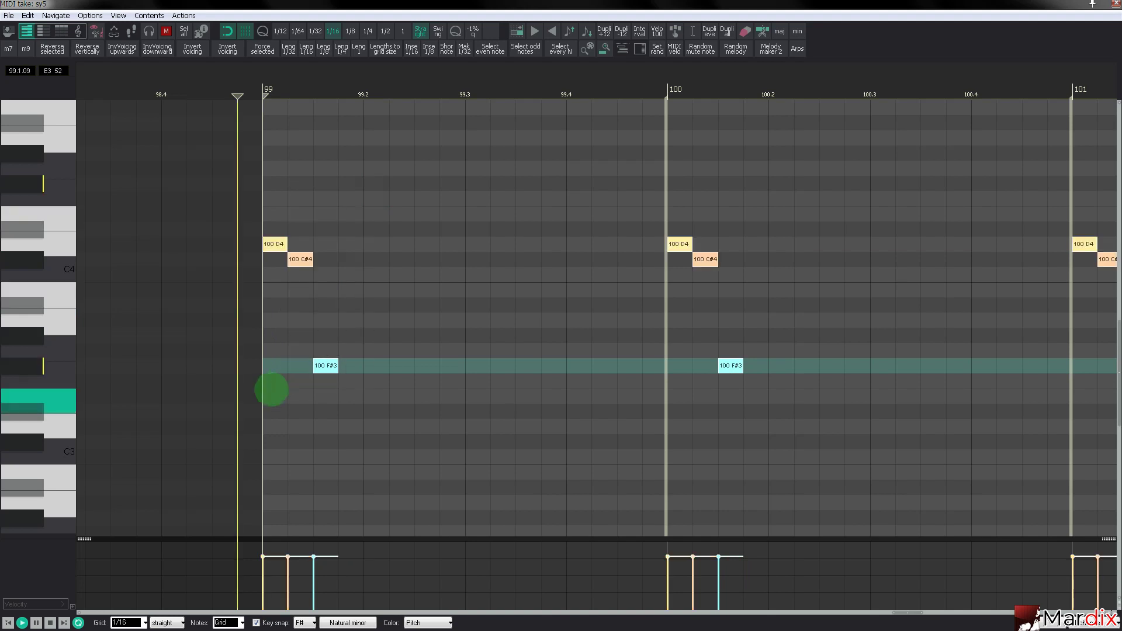
{"action": "key", "text": "ctrl+d"}
{"action": "key", "text": "ctrl+d"}
{"action": "key", "text": "ctrl+d"}
{"action": "key", "text": "ctrl+d"}
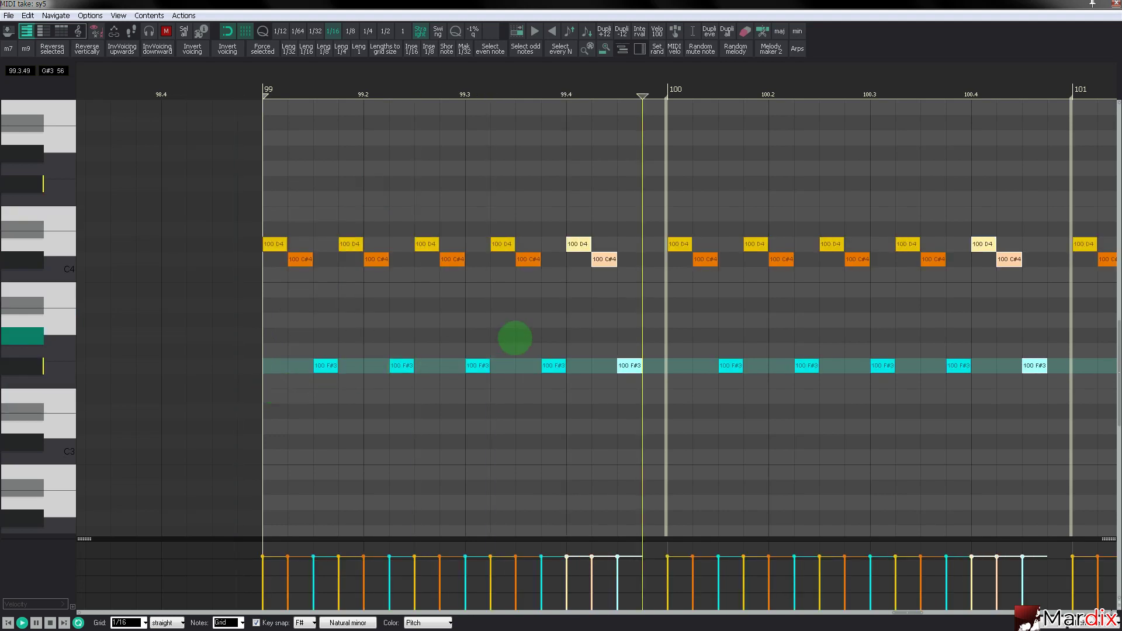
{"action": "left_click_drag", "start_coordinate": [601, 259], "coordinate": [623, 261]}
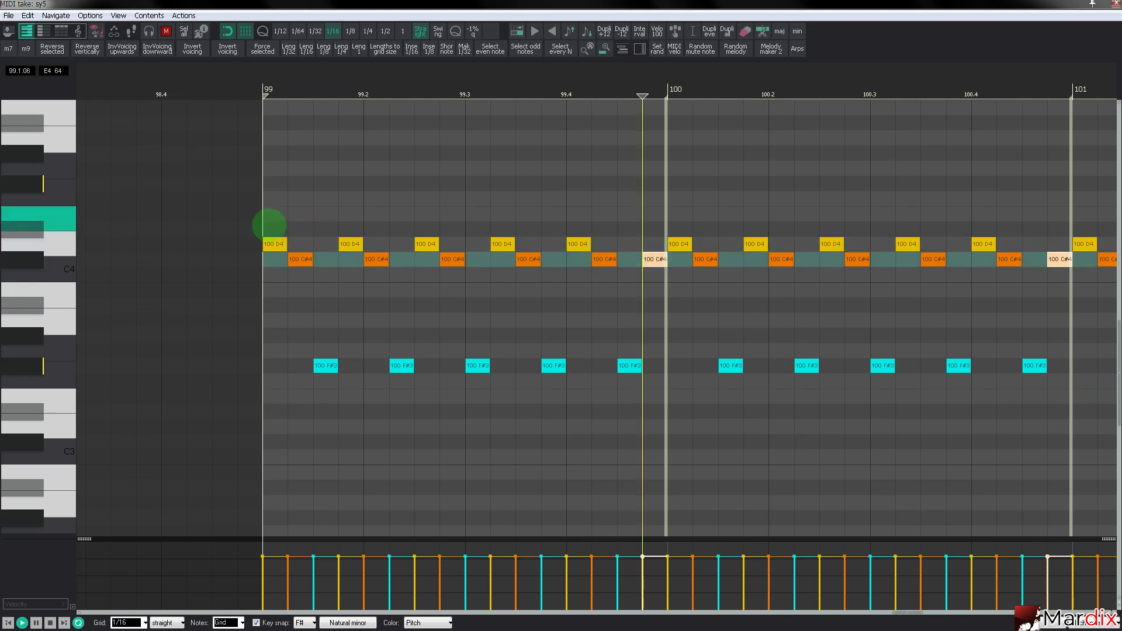
Audition the D4 and C#4 notes at G#4 and F#4, and settle them at A3 and G#3.
{"action": "left_click_drag", "start_coordinate": [271, 225], "coordinate": [636, 295]}
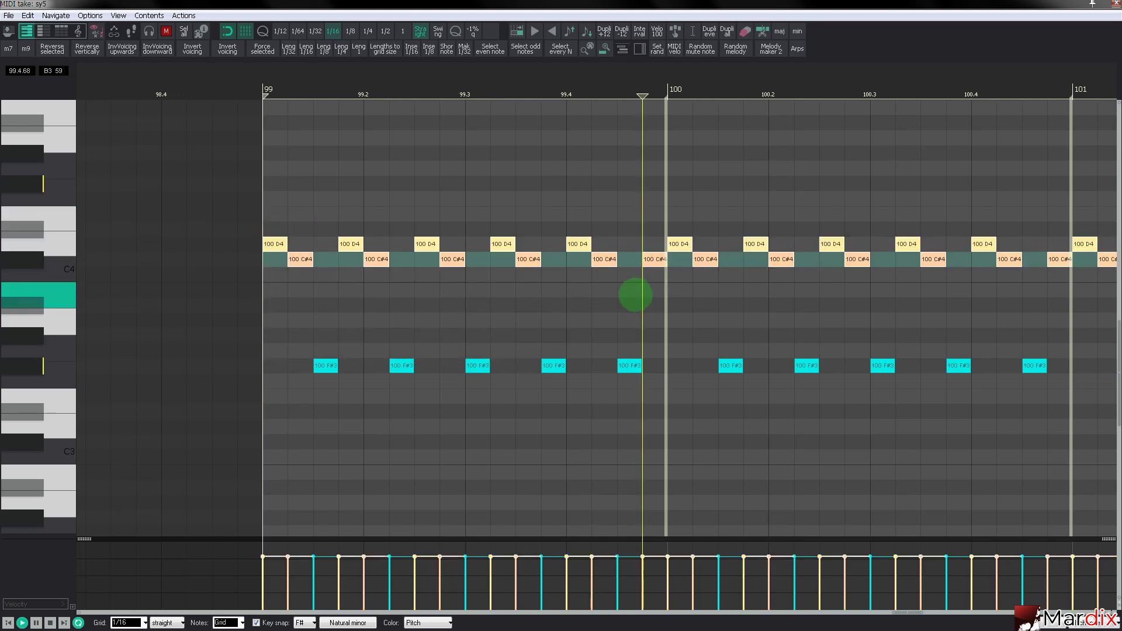
{"action": "key", "text": "Up"}
{"action": "key", "text": "Up"}
{"action": "key", "text": "Up"}
{"action": "key", "text": "Up"}
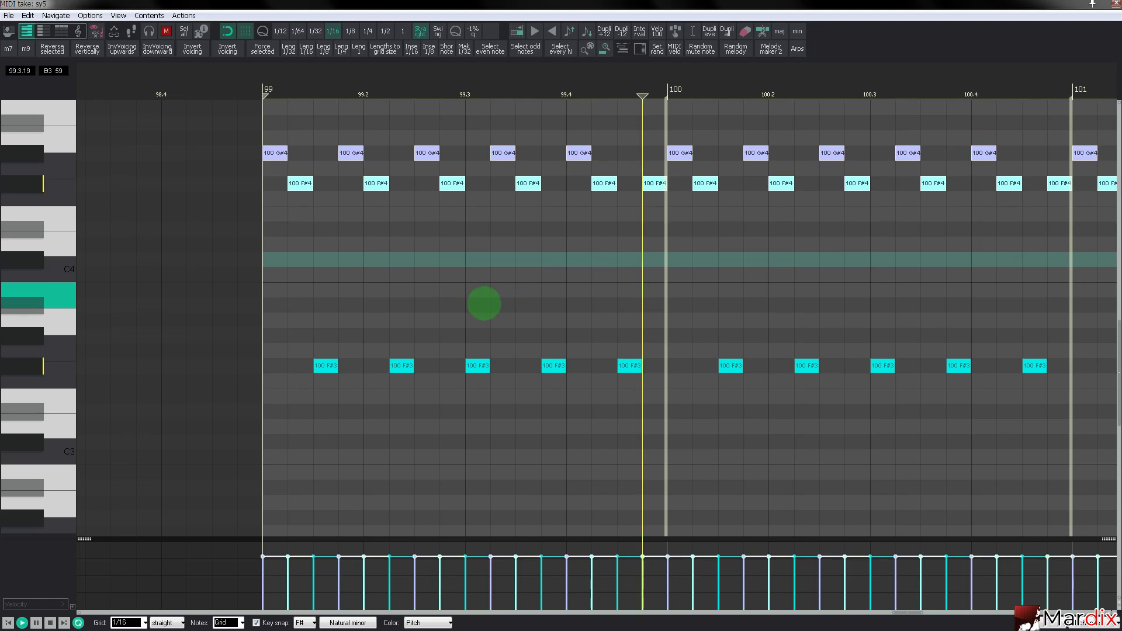
{"action": "key", "text": "Down"}
{"action": "key", "text": "Down"}
{"action": "key", "text": "Down"}
{"action": "key", "text": "Down"}
{"action": "key", "text": "Down"}
{"action": "key", "text": "Down"}
{"action": "key", "text": "Down"}
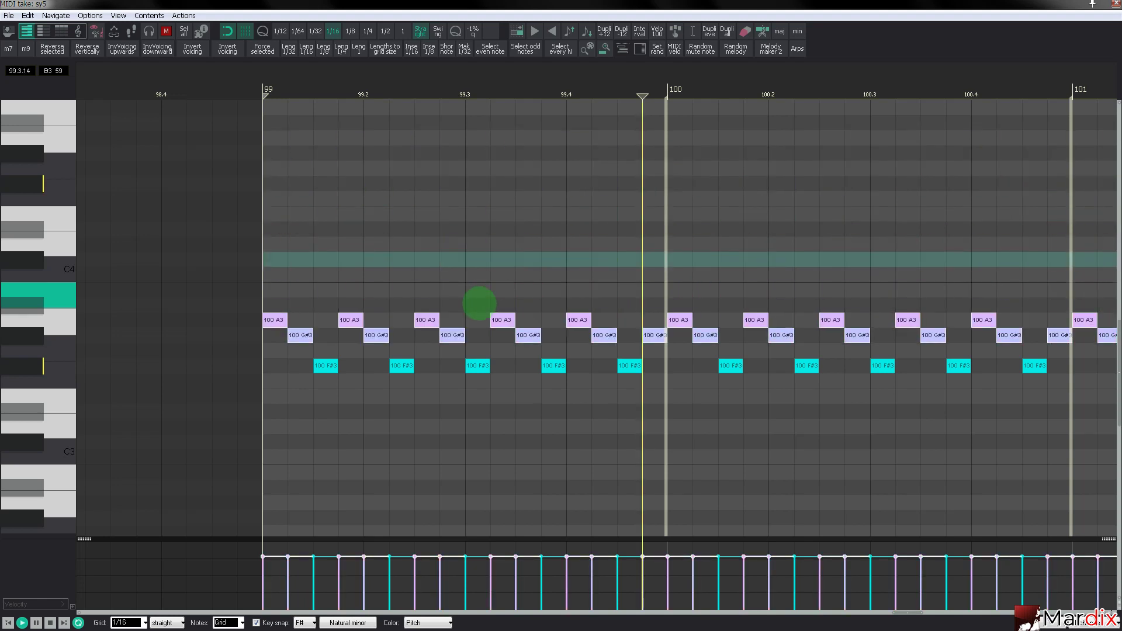
Audition the F#3 notes at E3, D3 and B2, and settle them an octave lower at F#2.
{"action": "left_click_drag", "start_coordinate": [324, 409], "coordinate": [634, 366]}
{"action": "key", "text": "Down"}
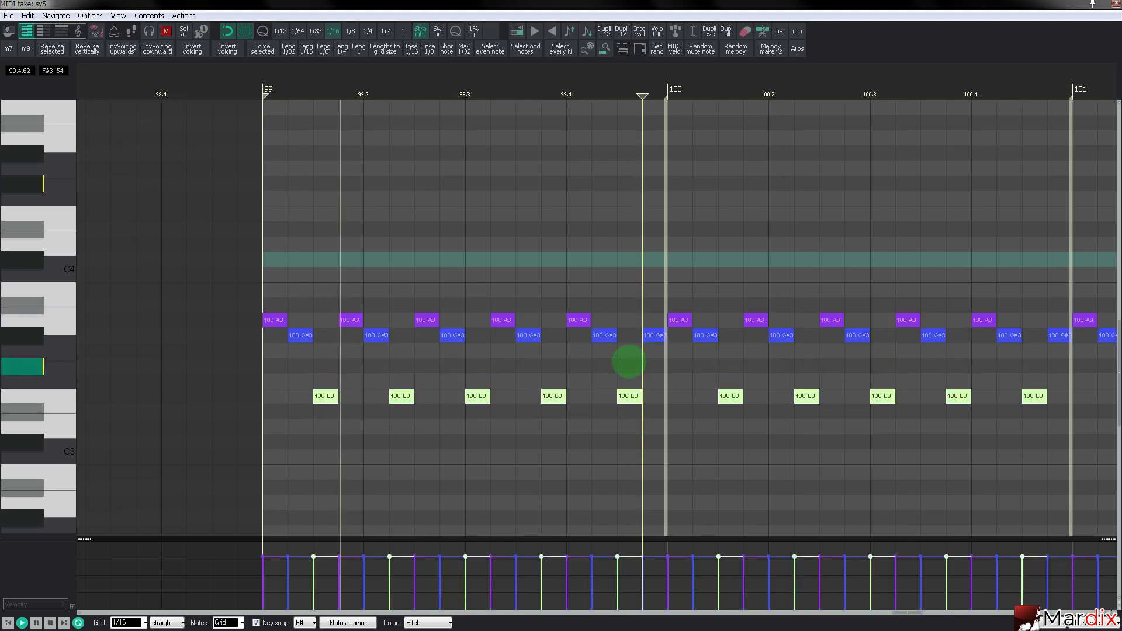
{"action": "key", "text": "Down"}
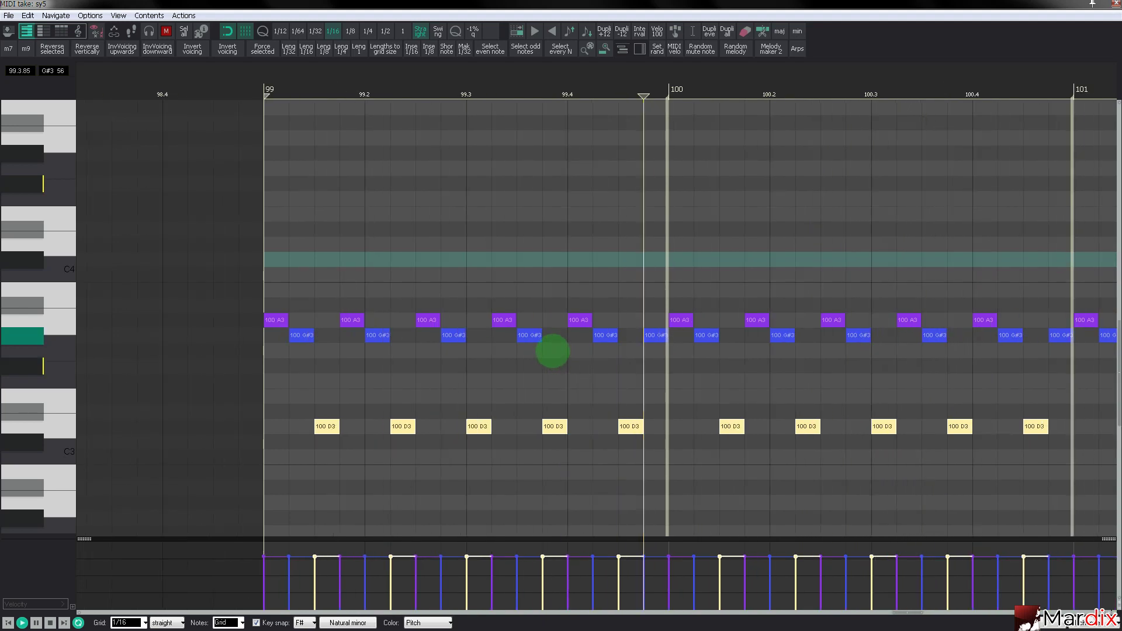
{"action": "key", "text": "Down"}
{"action": "key", "text": "Down"}
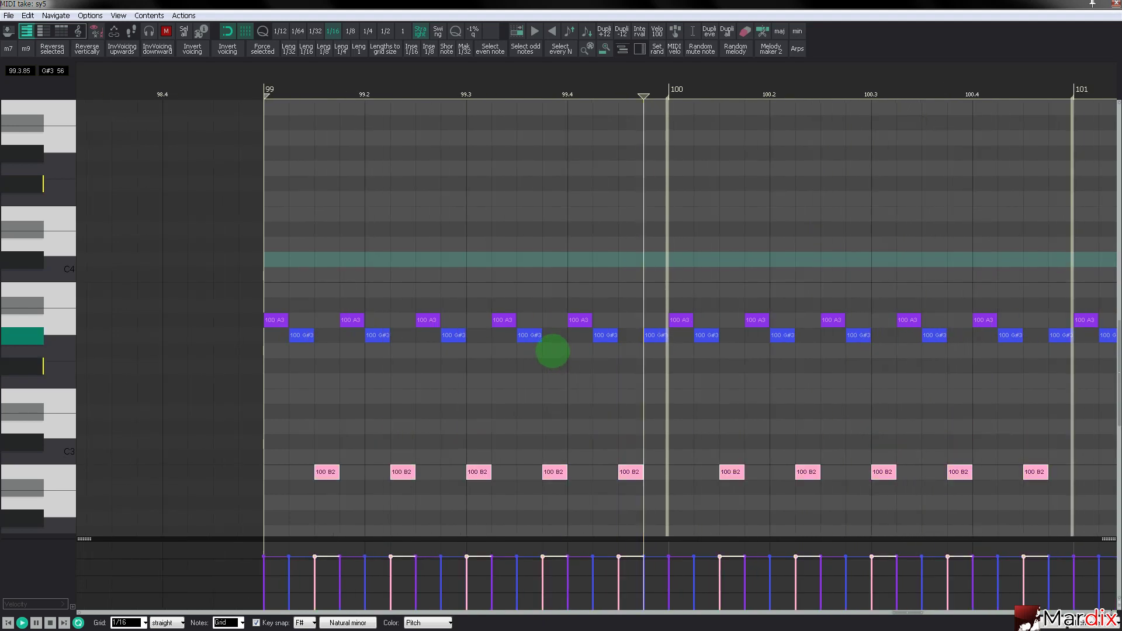
{"action": "key", "text": "Up"}
{"action": "key", "text": "Up"}
{"action": "key", "text": "Up"}
{"action": "key", "text": "Up"}
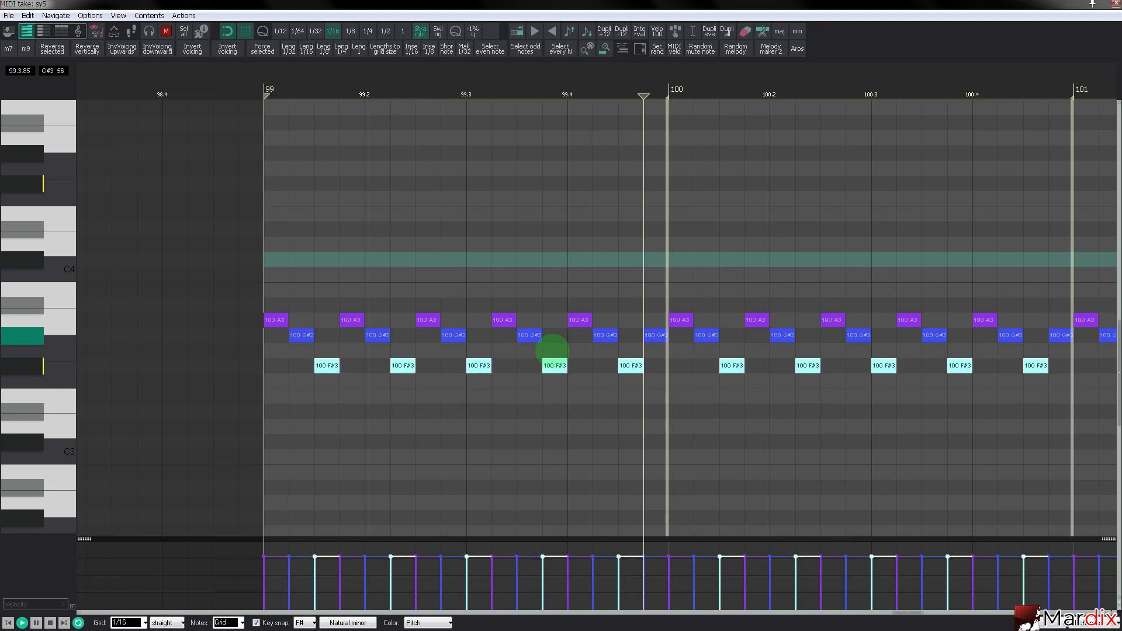
{"action": "scroll", "coordinate": [517, 369], "scroll_direction": "down", "scroll_amount": 2}
{"action": "left_click_drag", "start_coordinate": [506, 90], "coordinate": [429, 111]}
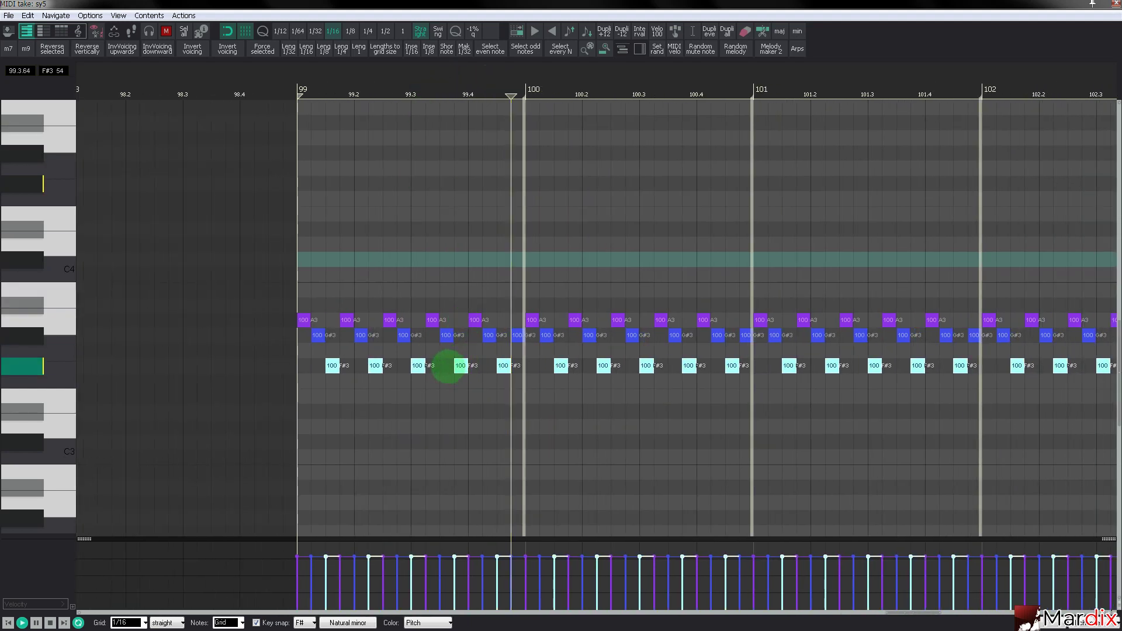
{"action": "key", "text": "ctrl+Down"}
{"action": "scroll", "coordinate": [43, 339], "scroll_direction": "down", "scroll_amount": 3}
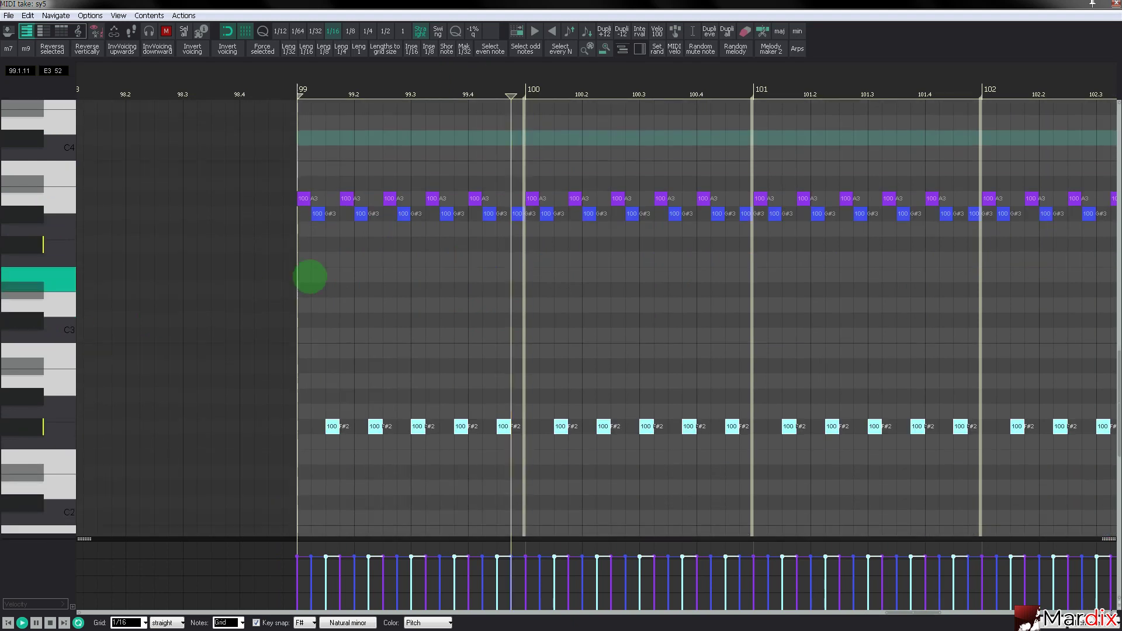
Lower the A3 on the fourth sixteenth and the A3 at beat 4 of bar 99 to F#3.
{"action": "scroll", "coordinate": [327, 394], "scroll_direction": "up", "scroll_amount": 2}
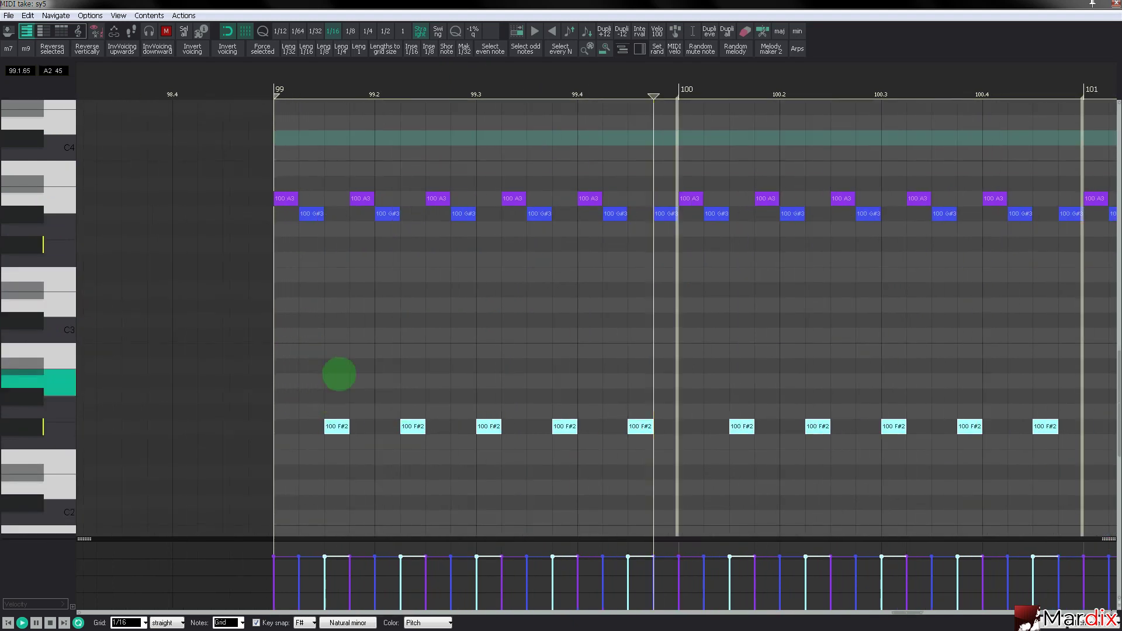
{"action": "left_click_drag", "start_coordinate": [361, 199], "coordinate": [364, 251]}
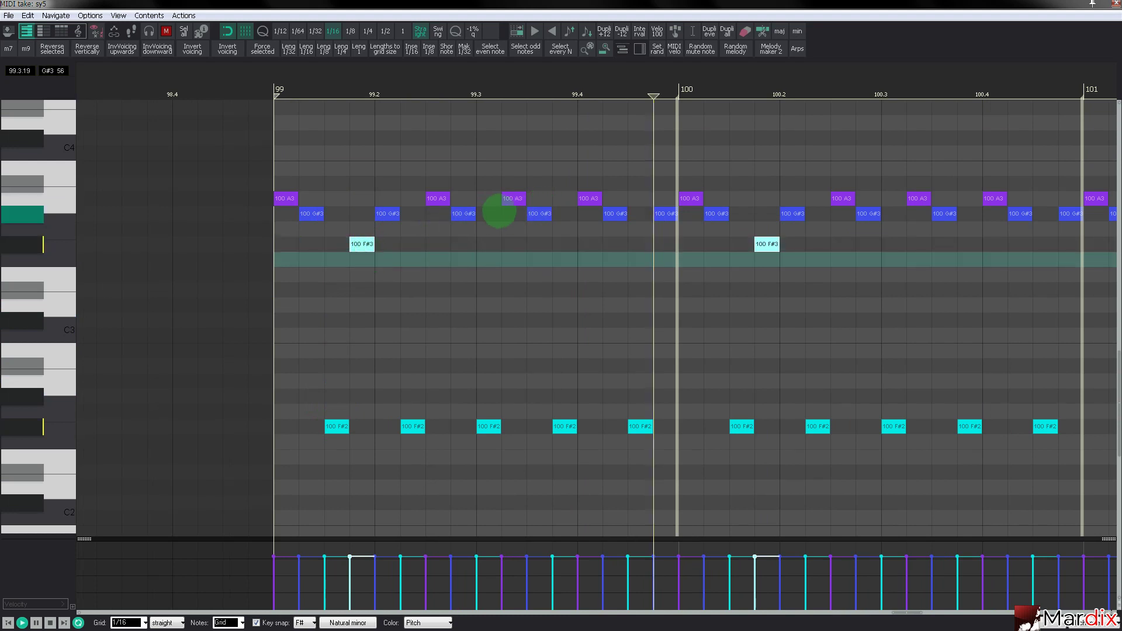
{"action": "left_click_drag", "start_coordinate": [587, 200], "coordinate": [590, 246]}
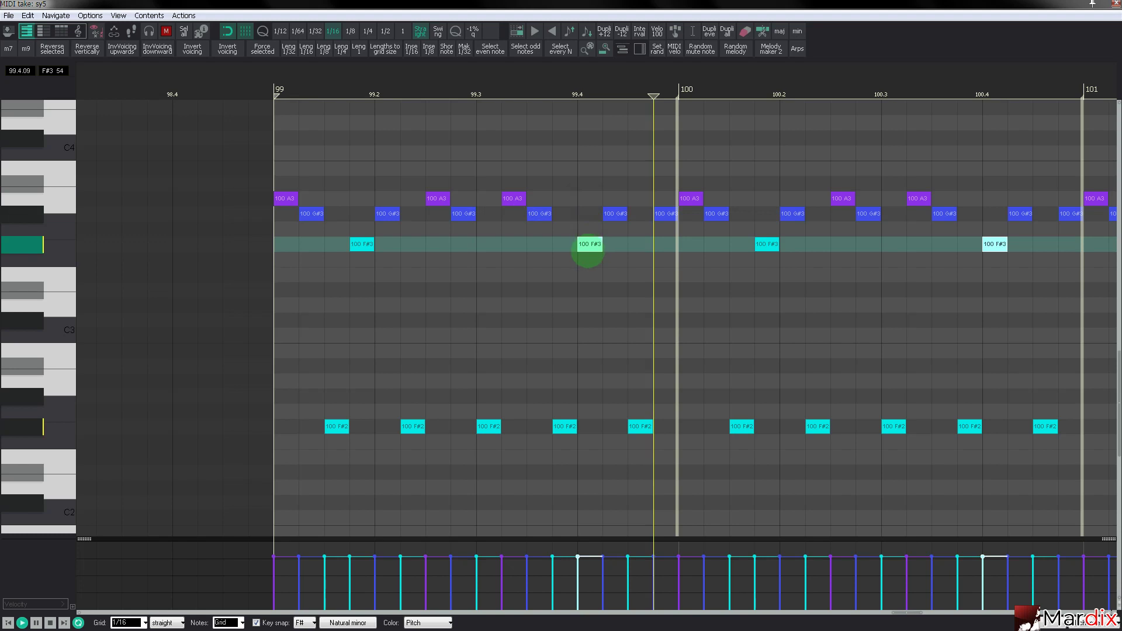
Raise the G#3 on the last sixteenth of bar 99 to C#4, auditioning it at B3 on the way.
{"action": "scroll", "coordinate": [579, 252], "scroll_direction": "down", "scroll_amount": 2}
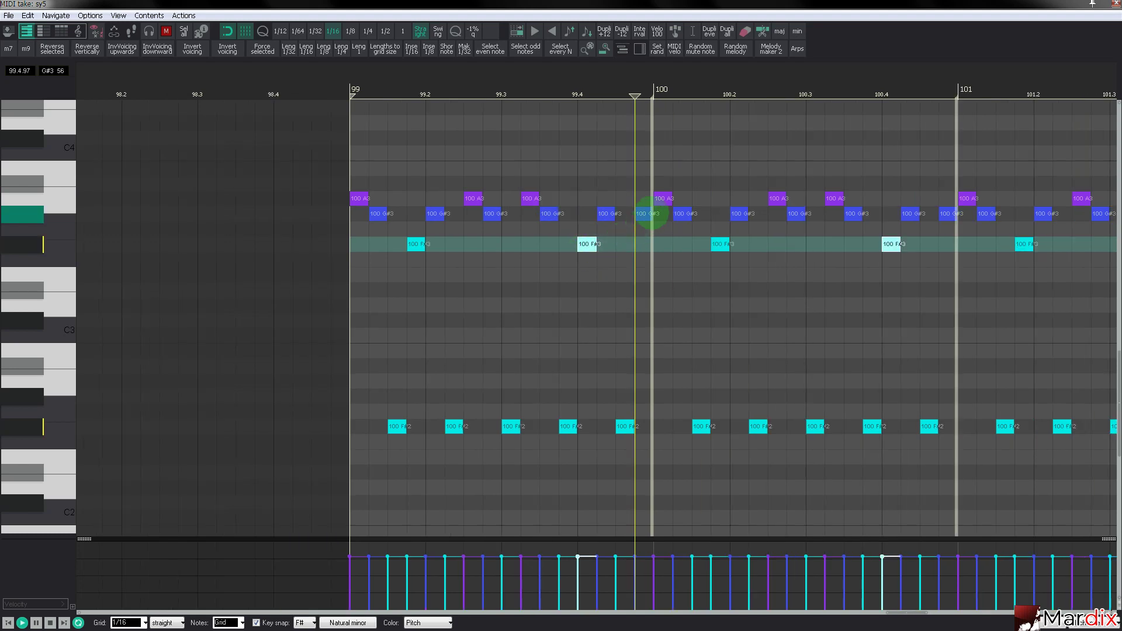
{"action": "left_click", "coordinate": [643, 213]}
{"action": "left_click", "coordinate": [644, 197]}
{"action": "scroll", "coordinate": [643, 205], "scroll_direction": "up", "scroll_amount": 4}
{"action": "left_click_drag", "start_coordinate": [644, 203], "coordinate": [647, 185]}
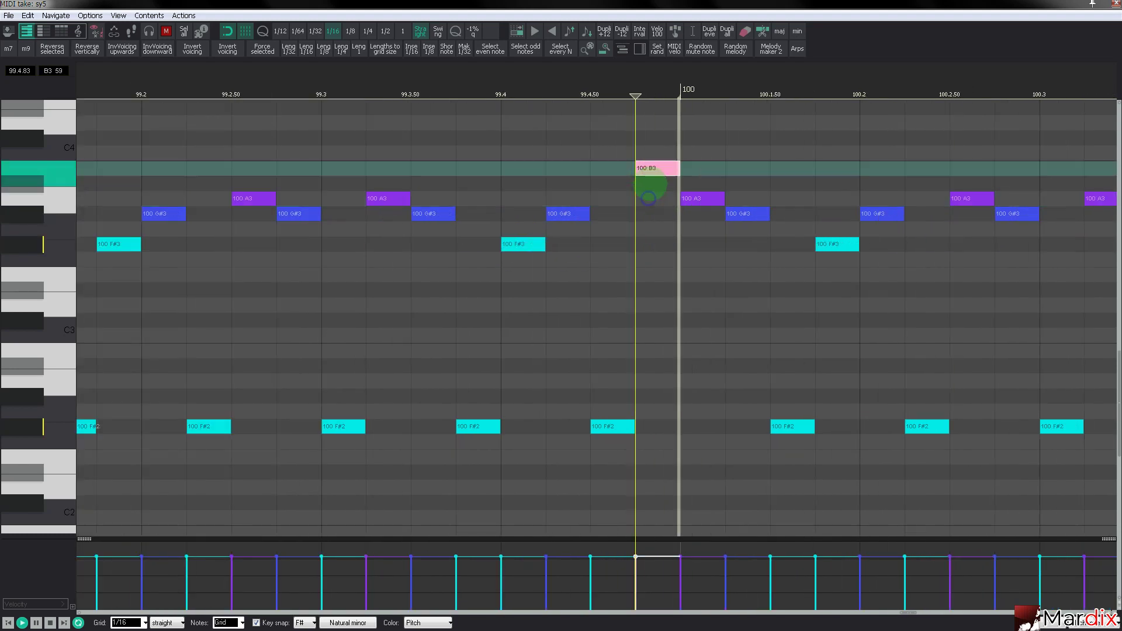
{"action": "scroll", "coordinate": [631, 198], "scroll_direction": "down", "scroll_amount": 2}
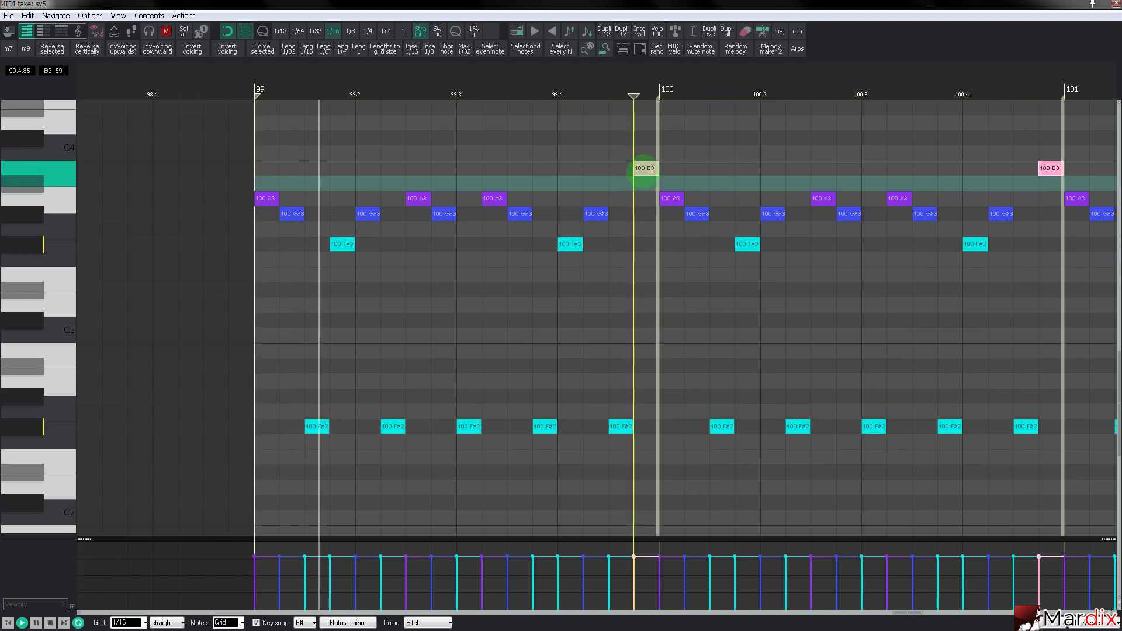
{"action": "left_click_drag", "start_coordinate": [646, 170], "coordinate": [648, 153]}
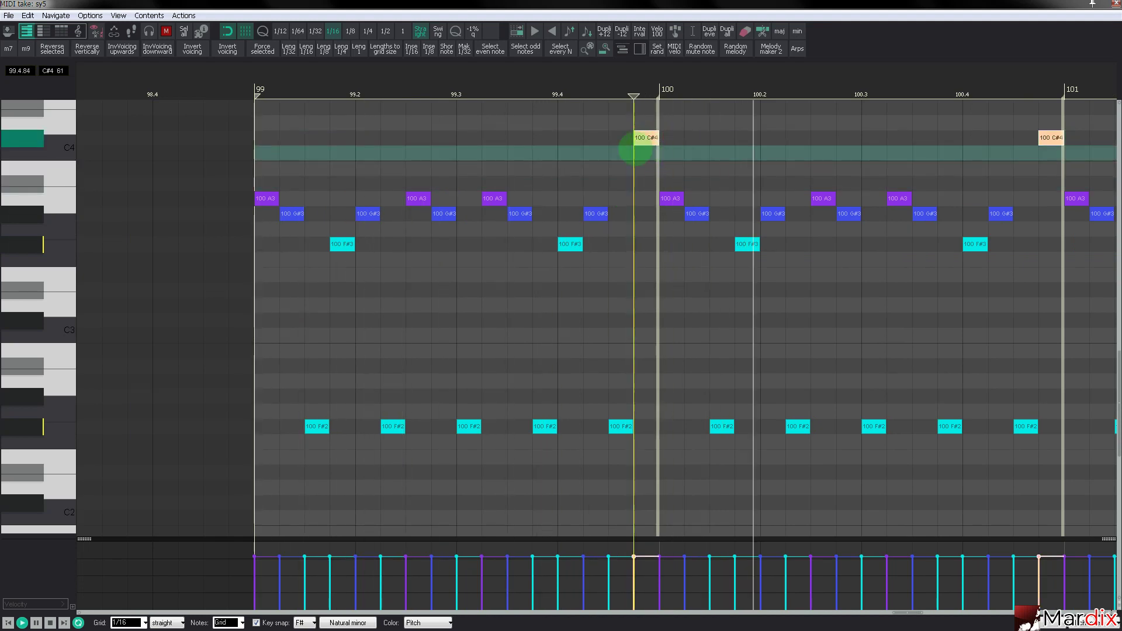
Change the Spire preset on track sy5 to PL Eclipse from Trance Essentials Vol 1, and return to the arrangement.
{"action": "scroll", "coordinate": [608, 153], "scroll_direction": "down", "scroll_amount": 1}
{"action": "left_click_drag", "start_coordinate": [542, 88], "coordinate": [403, 81]}
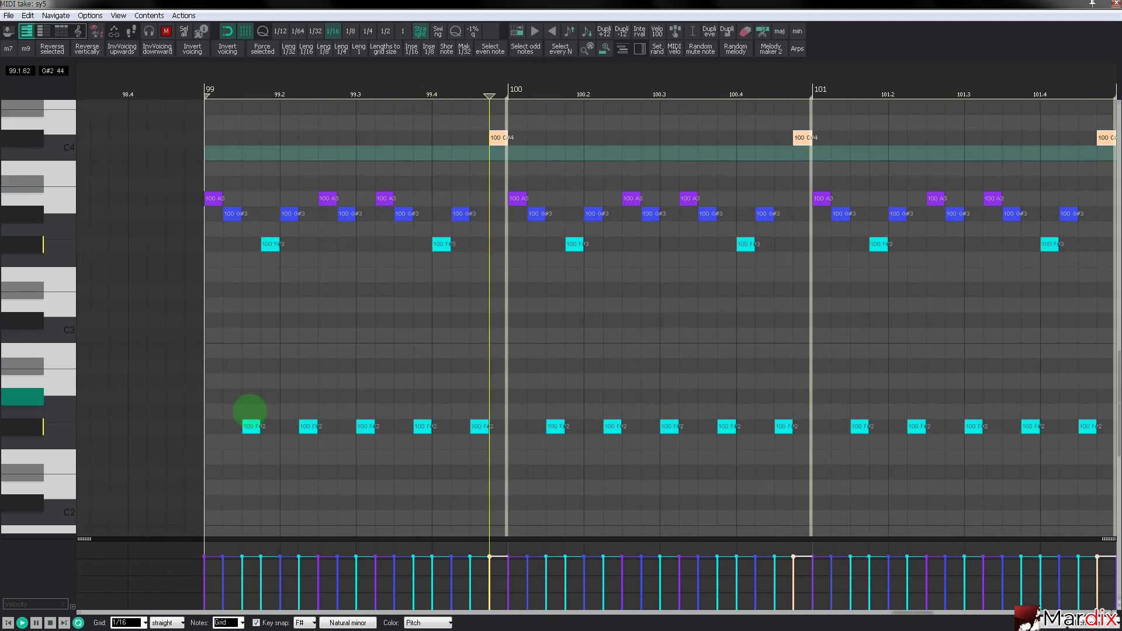
{"action": "key", "text": "f"}
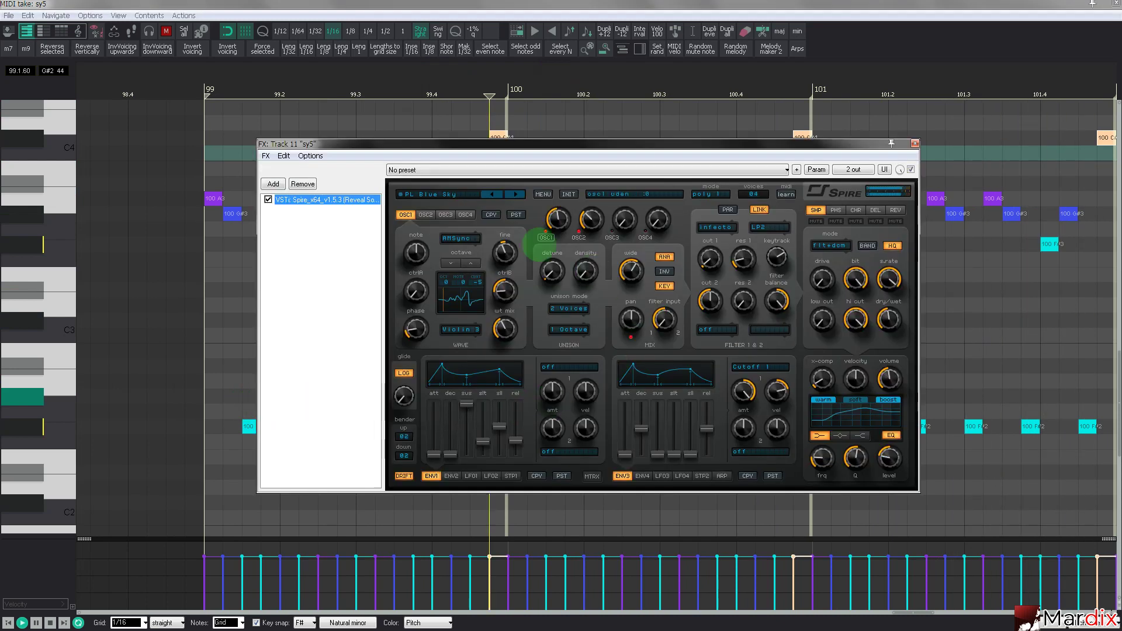
{"action": "left_click", "coordinate": [470, 190]}
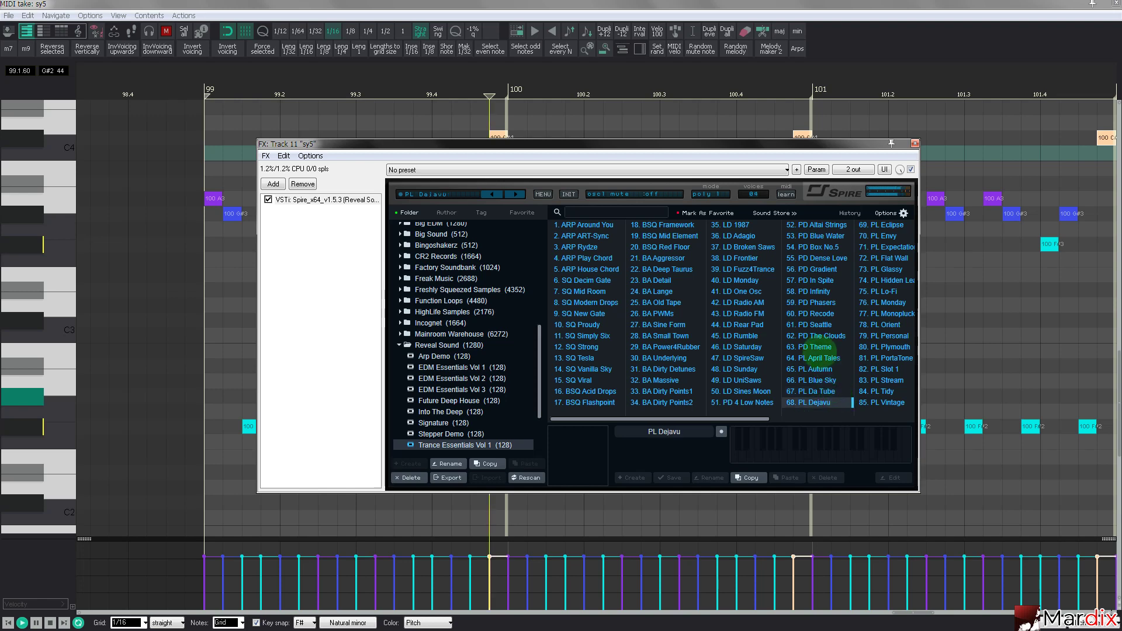
{"action": "key", "text": "Down"}
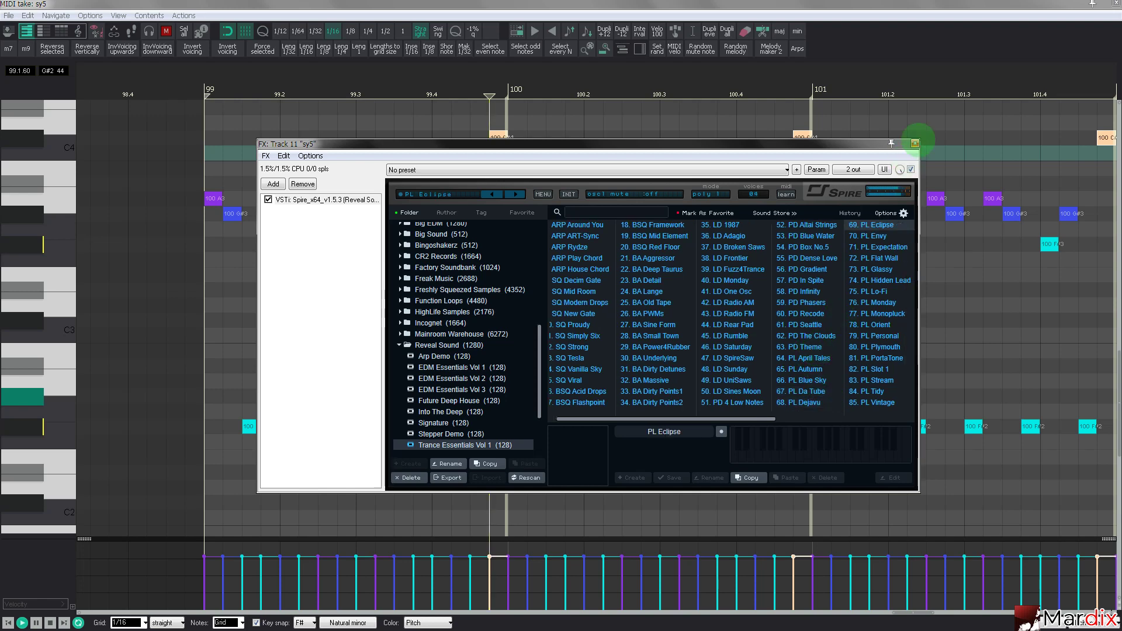
{"action": "left_click", "coordinate": [915, 143]}
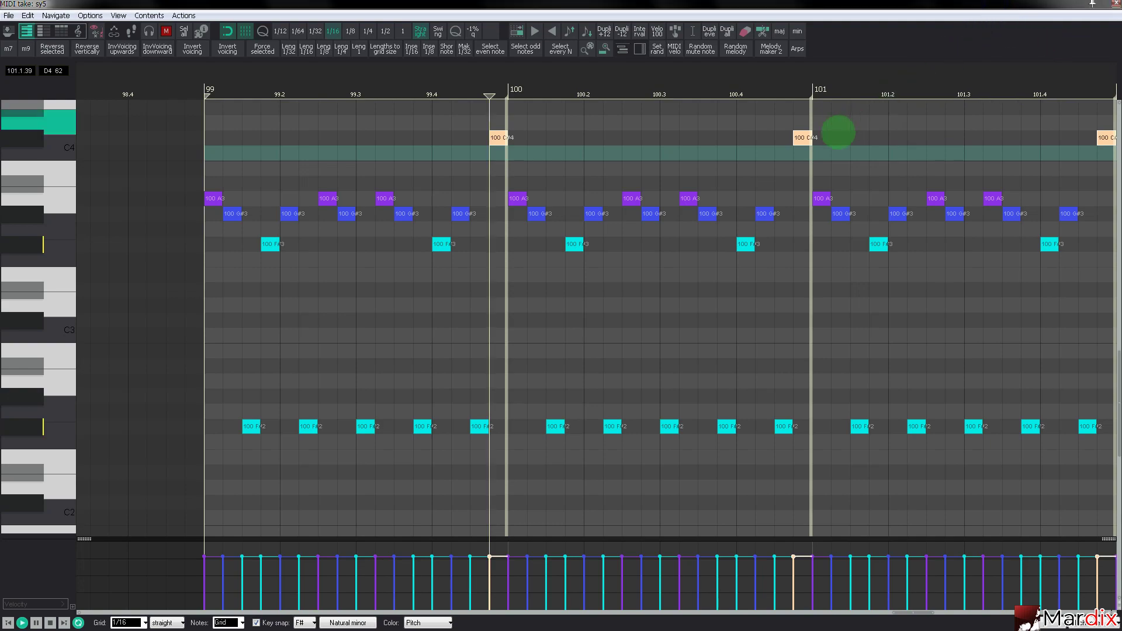
{"action": "key", "text": "Escape"}
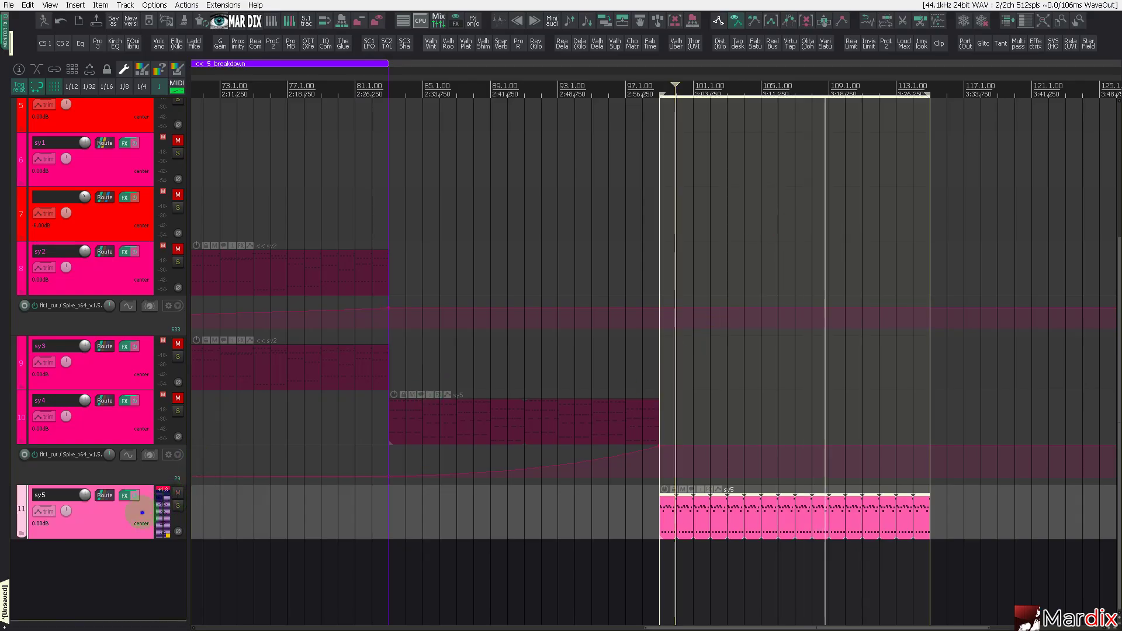
Add the EQuilibrium equalizer to track sy5 and move its low-cut point slightly below 100 Hz.
{"action": "left_click", "coordinate": [138, 42]}
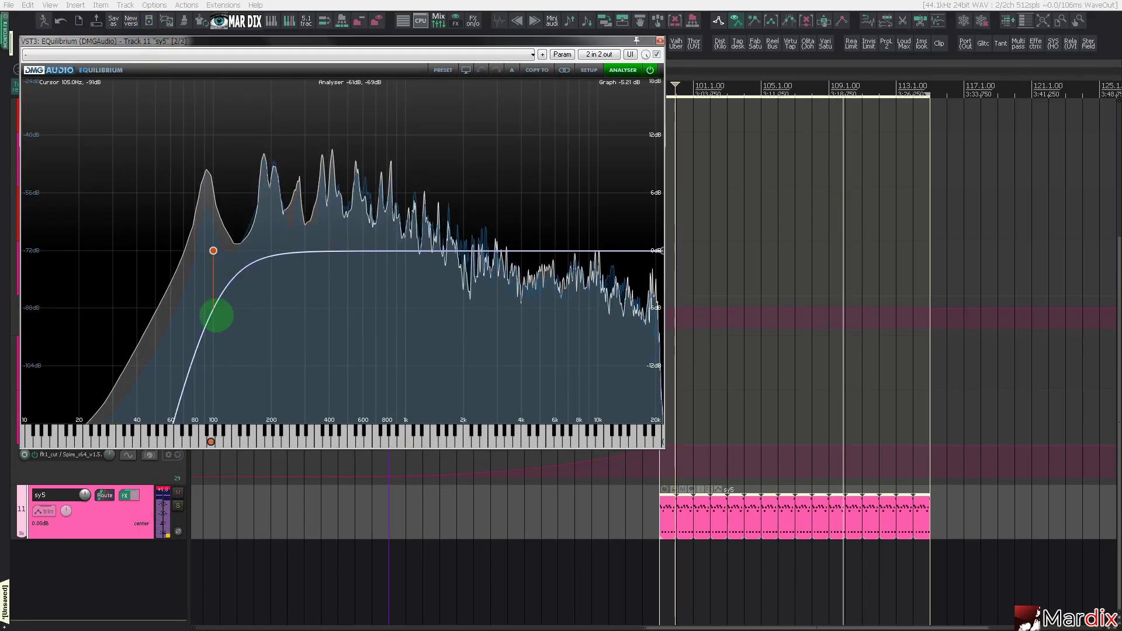
{"action": "mouse_move", "coordinate": [211, 441]}
{"action": "left_mouse_down"}
{"action": "mouse_move", "coordinate": [177, 438]}
{"action": "mouse_move", "coordinate": [211, 433]}
{"action": "mouse_move", "coordinate": [200, 436]}
{"action": "left_mouse_up"}
{"action": "left_click", "coordinate": [375, 471]}
Open the sy5 MIDI item, play the pluck from bar 99, and lower the F#3 and F#2 notes of bars 101–102 to E3 and E2.
{"action": "double_click", "coordinate": [710, 519]}
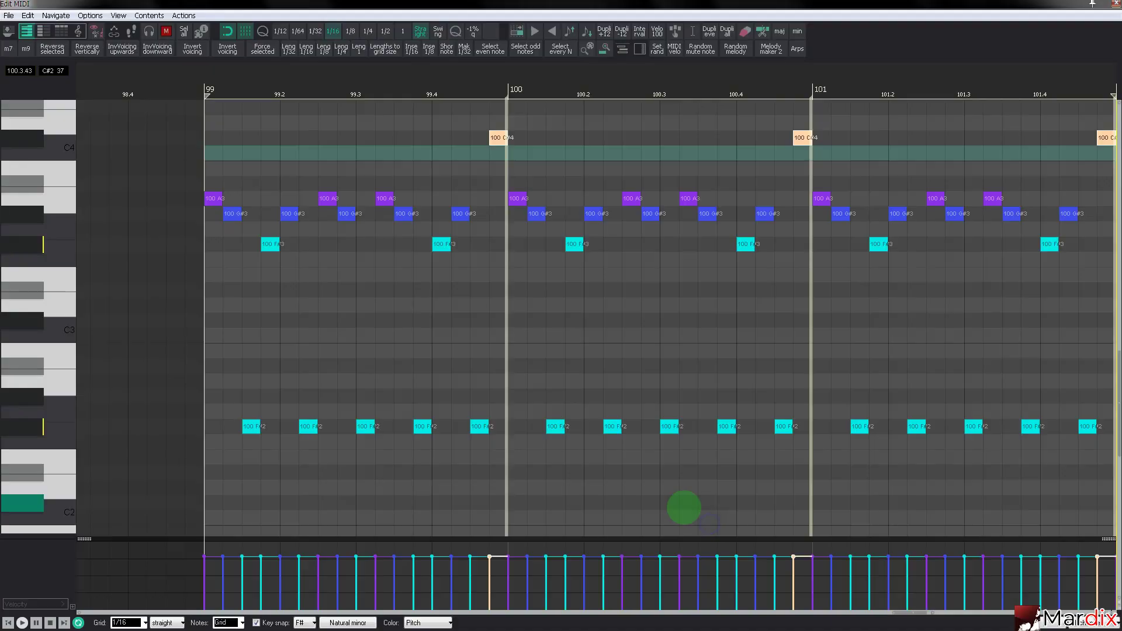
{"action": "left_click_drag", "start_coordinate": [522, 73], "coordinate": [326, 130]}
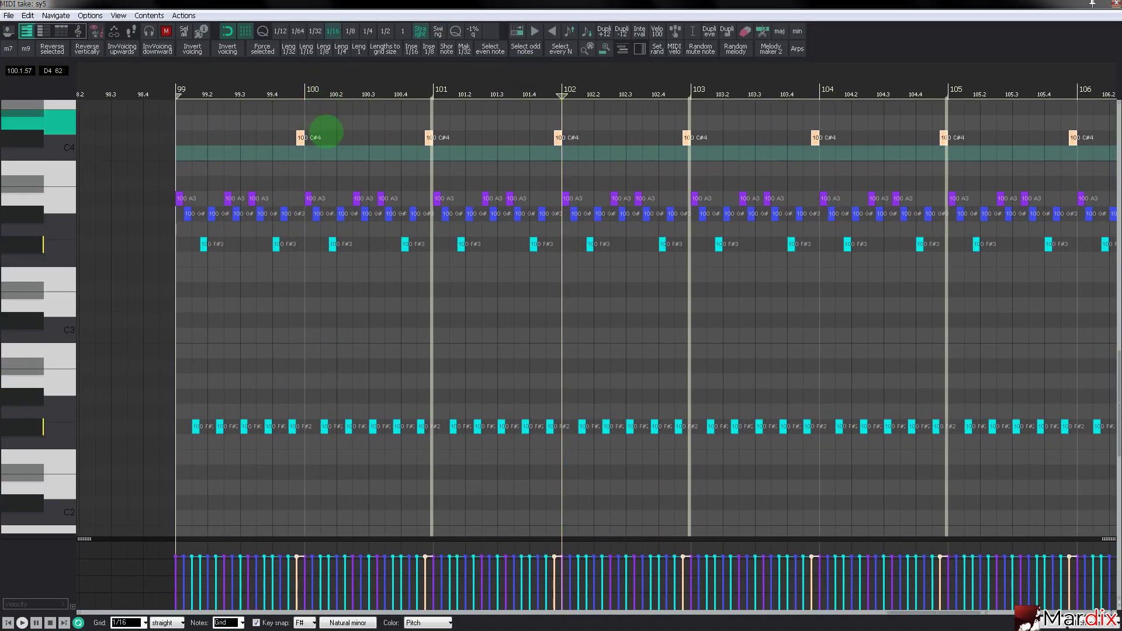
{"action": "left_click", "coordinate": [169, 90]}
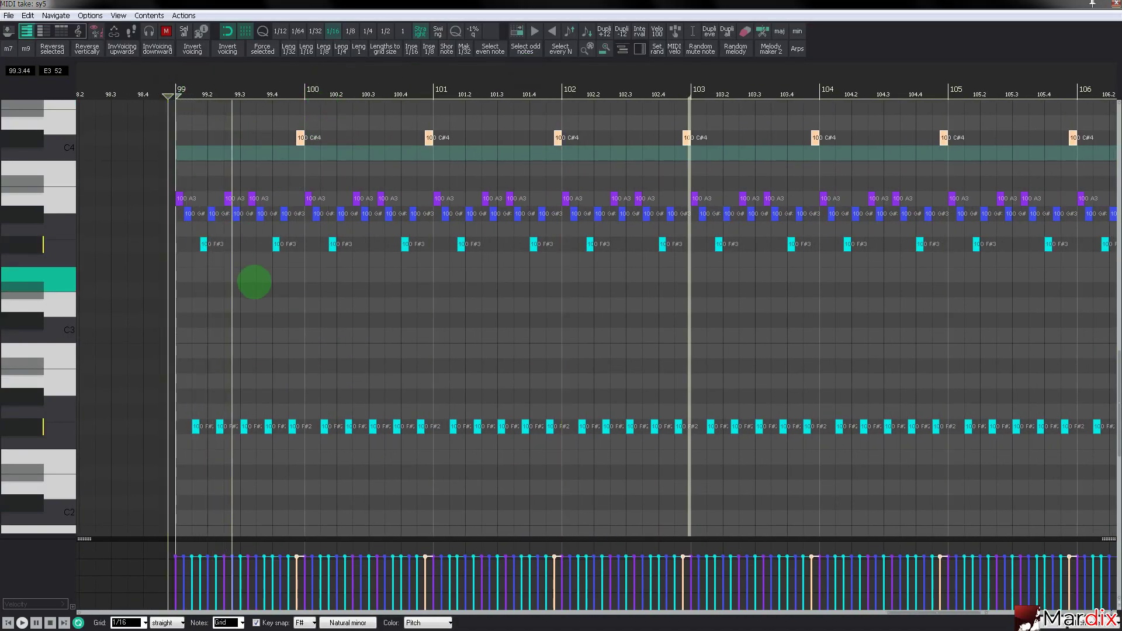
{"action": "scroll", "coordinate": [273, 300], "scroll_direction": "down", "scroll_amount": 2}
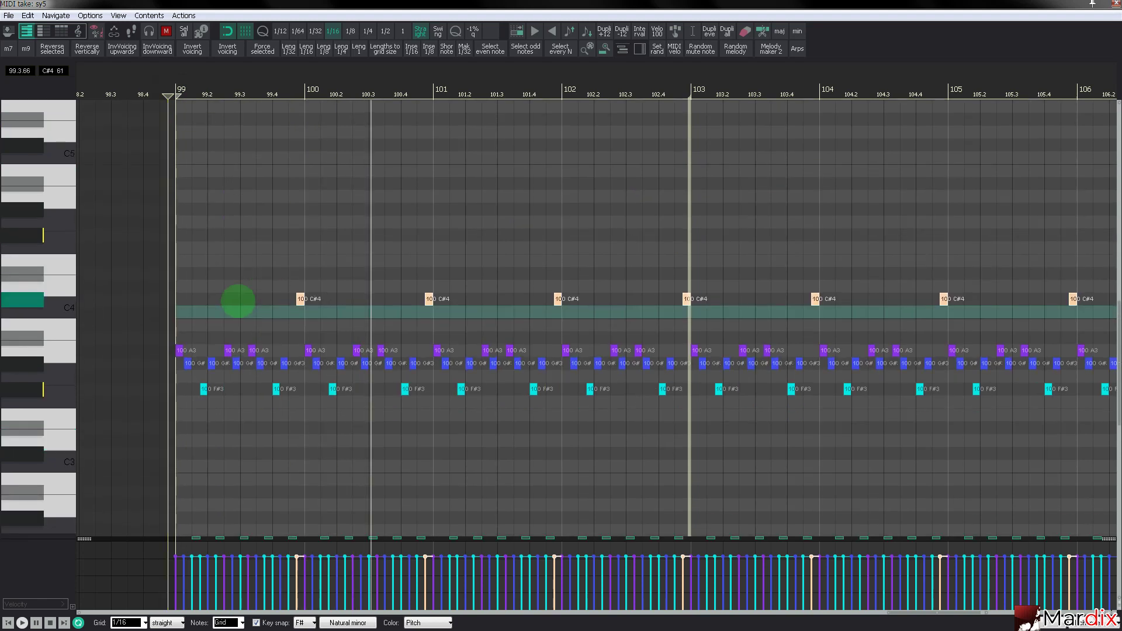
{"action": "scroll", "coordinate": [58, 304], "scroll_direction": "down", "scroll_amount": 2}
{"action": "scroll", "coordinate": [58, 303], "scroll_direction": "down", "scroll_amount": 2}
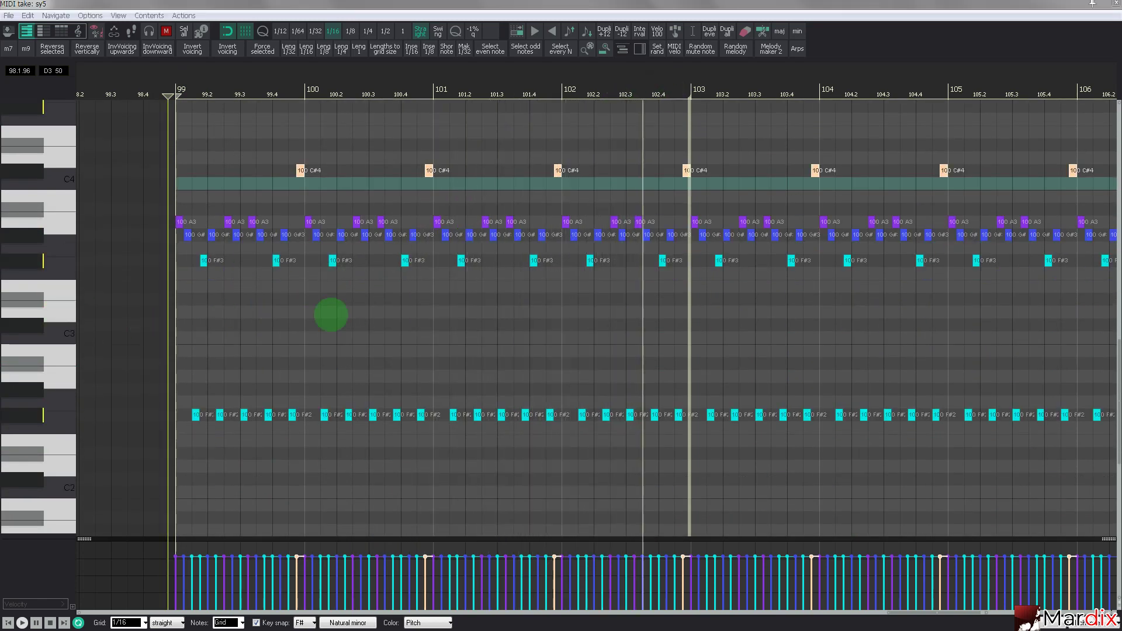
{"action": "left_click", "coordinate": [173, 92]}
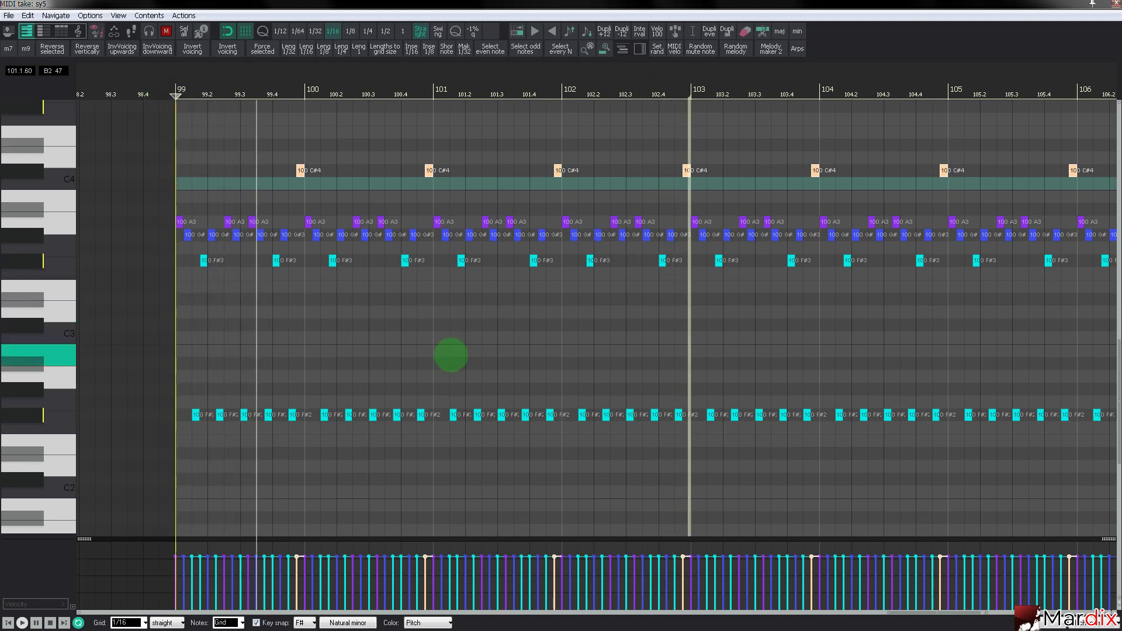
{"action": "left_click_drag", "start_coordinate": [433, 448], "coordinate": [684, 257]}
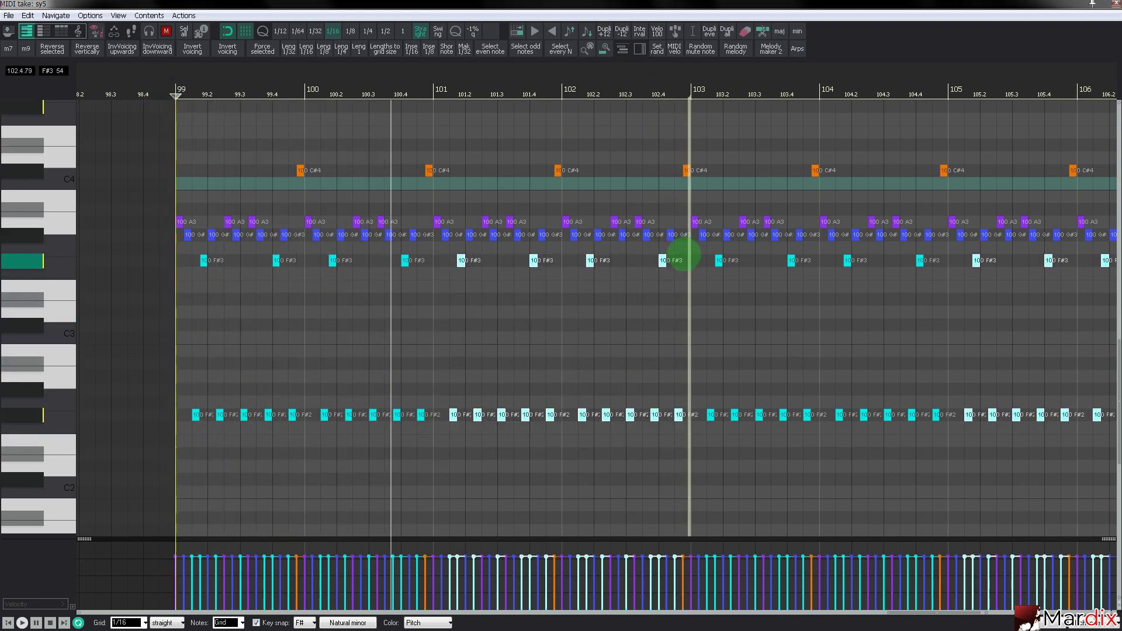
{"action": "key", "text": "Down"}
Lower the F# notes of bars 103–104 to D3 and D2, and the E notes of bars 105–106 to C#3 and C#2.
{"action": "left_click_drag", "start_coordinate": [565, 74], "coordinate": [485, 205]}
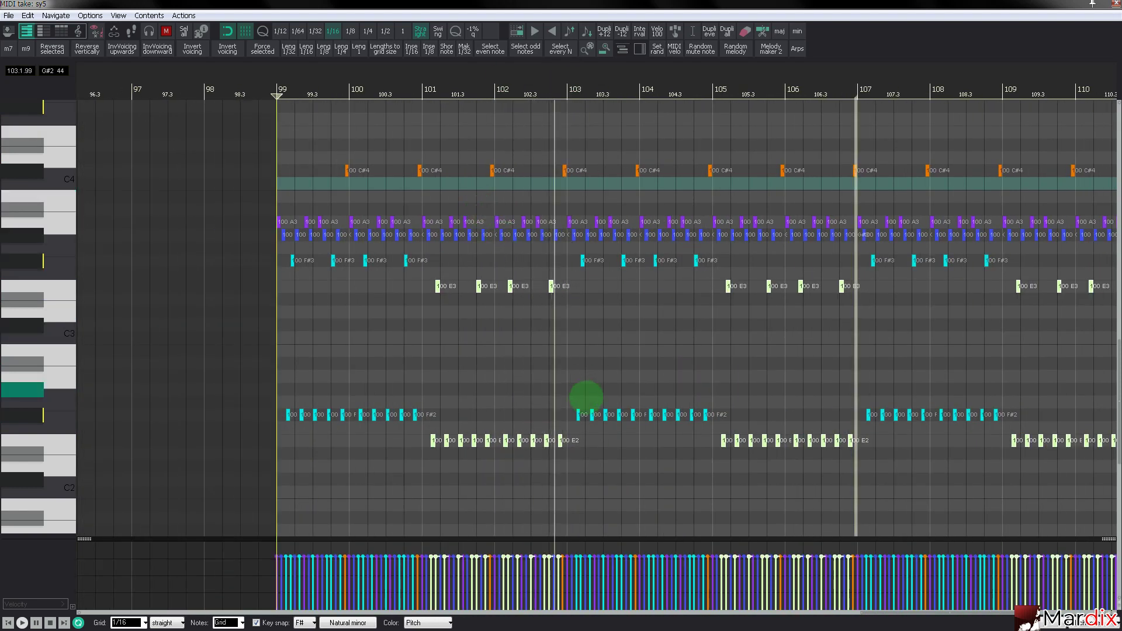
{"action": "left_click_drag", "start_coordinate": [576, 432], "coordinate": [848, 249]}
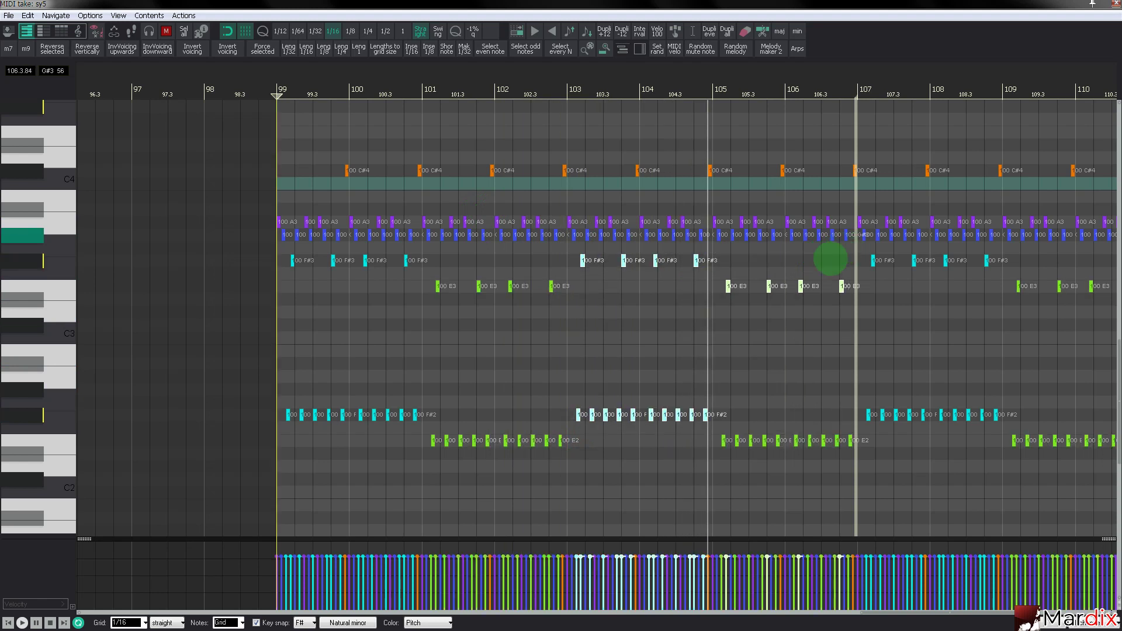
{"action": "left_click_drag", "start_coordinate": [710, 450], "coordinate": [851, 426]}
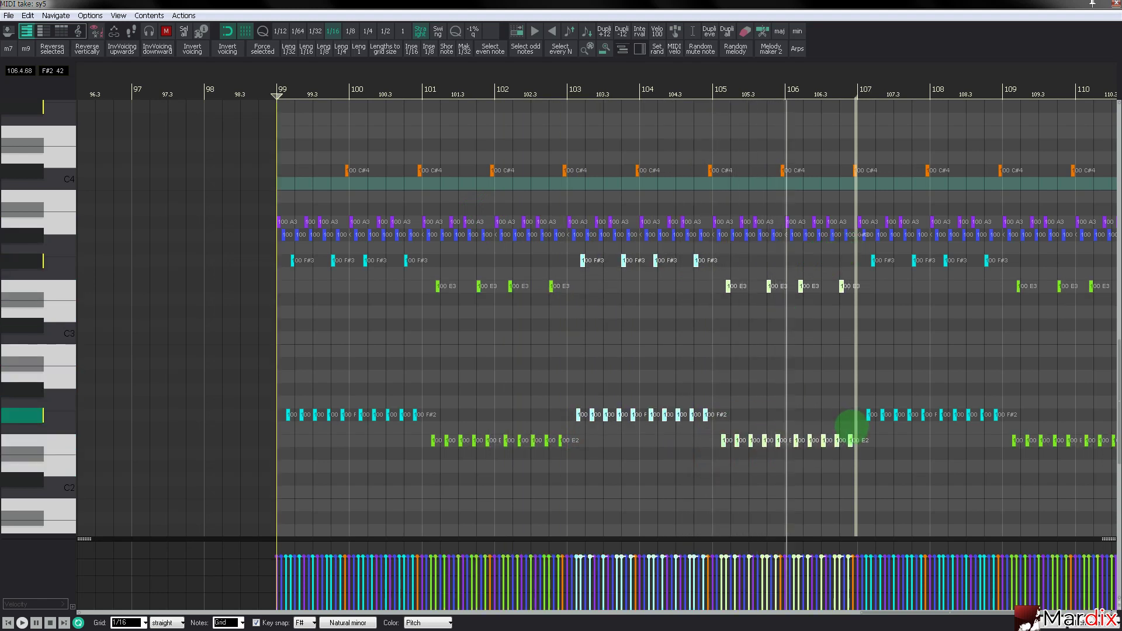
{"action": "key", "text": "Down"}
{"action": "key", "text": "Down"}
{"action": "key", "text": "Down"}
{"action": "key", "text": "Down"}
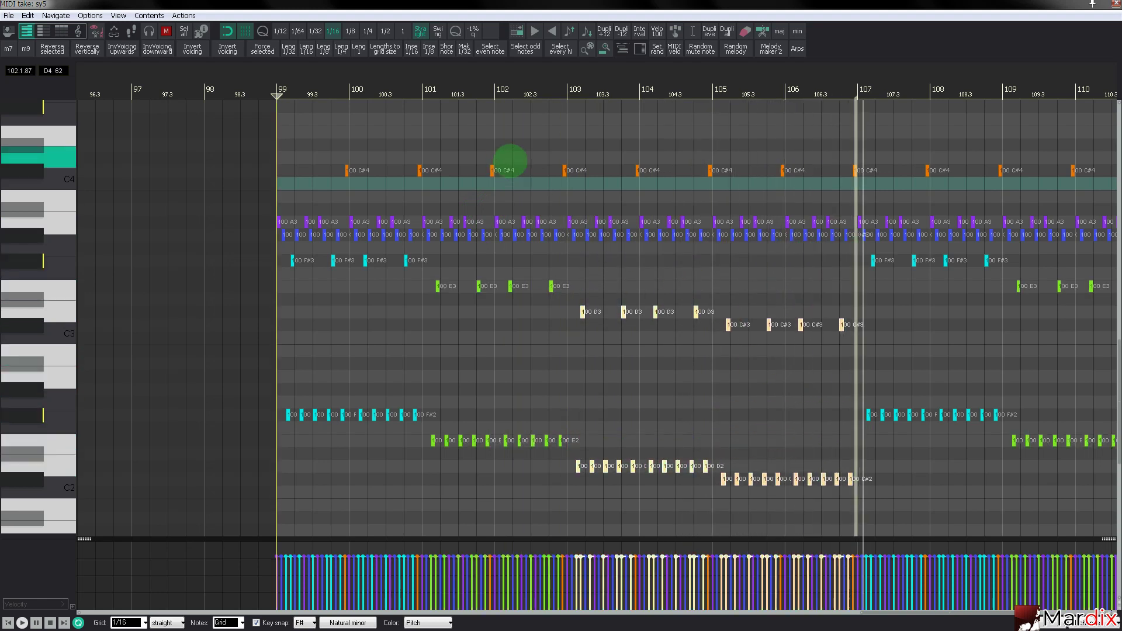
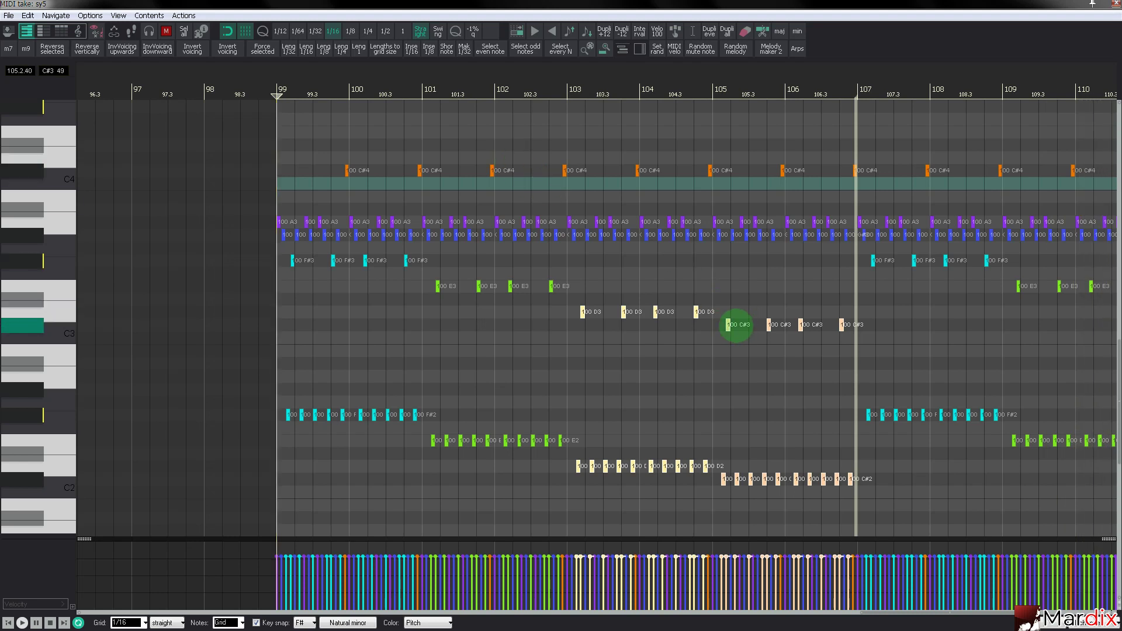
Audition the C# notes of bars 105–106 at B, F#, G# and D, and settle them at E3 and E2.
{"action": "left_click_drag", "start_coordinate": [718, 311], "coordinate": [852, 500]}
{"action": "key", "text": "Down"}
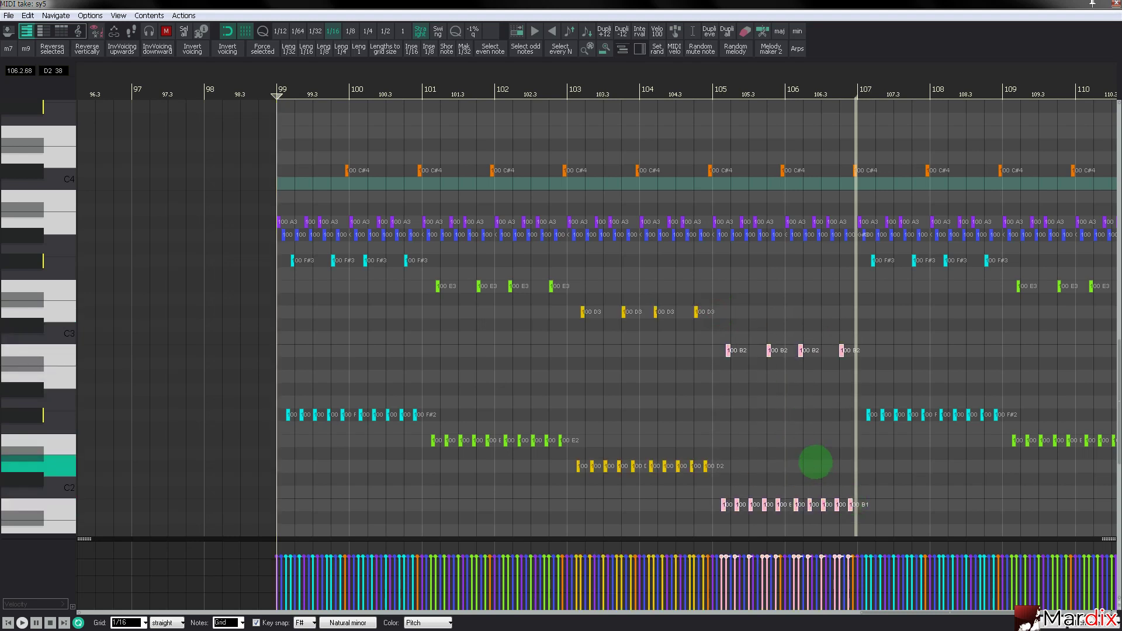
{"action": "key", "text": "Up"}
{"action": "key", "text": "Up"}
{"action": "key", "text": "Up"}
{"action": "key", "text": "space"}
{"action": "key", "text": "Up"}
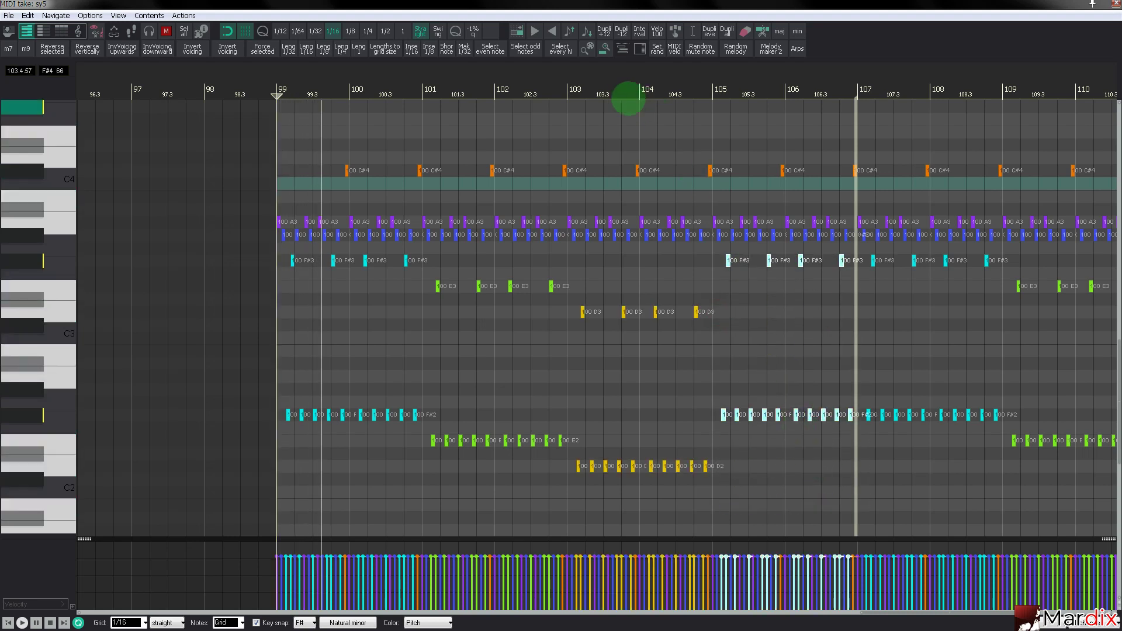
{"action": "key", "text": "Up"}
{"action": "left_click", "coordinate": [621, 93]}
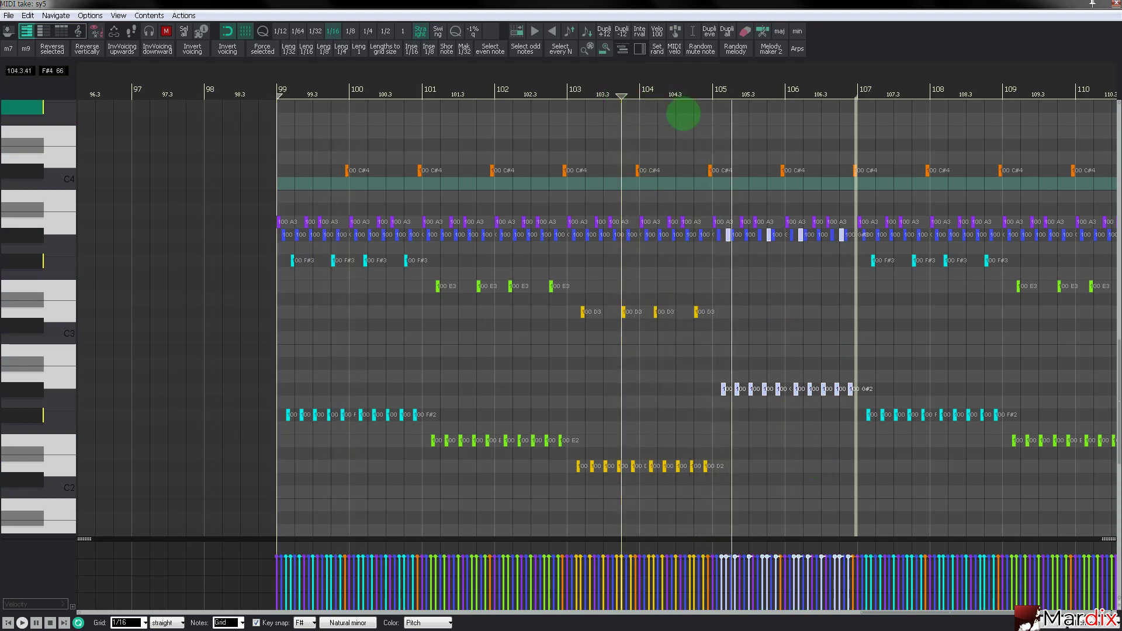
{"action": "key", "text": "Up"}
{"action": "key", "text": "Down"}
{"action": "key", "text": "Down"}
{"action": "key", "text": "Down"}
{"action": "key", "text": "Down"}
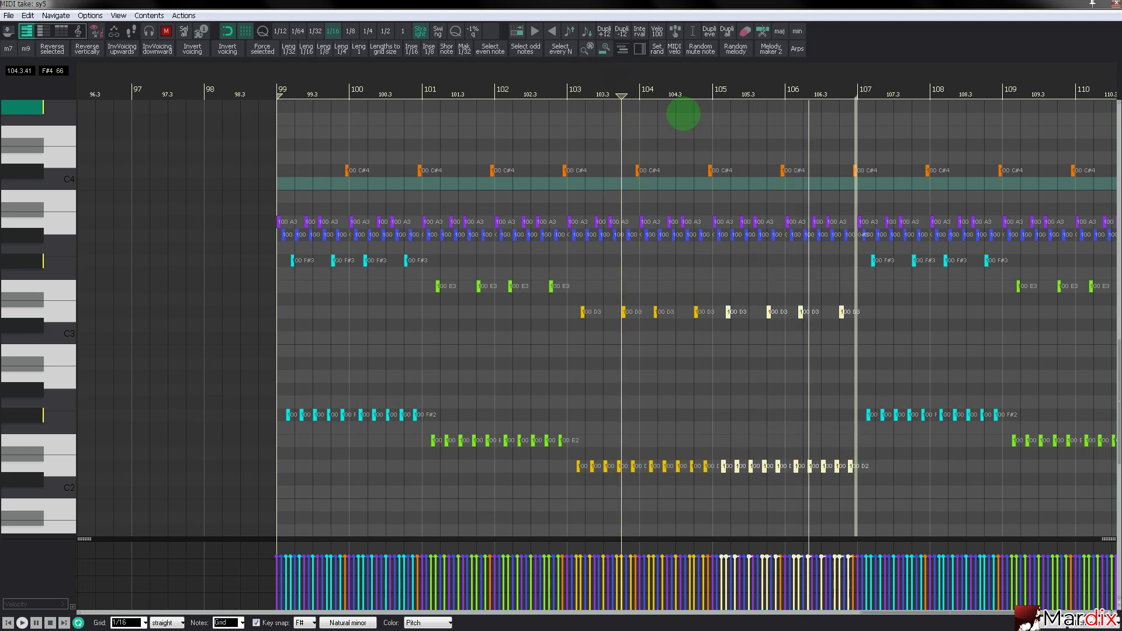
{"action": "key", "text": "Up"}
Play from before bar 99, try the G#3 notes of bars 101–102 at F#3 and D3, and return them to G#3.
{"action": "scroll", "coordinate": [643, 117], "scroll_direction": "down", "scroll_amount": 3}
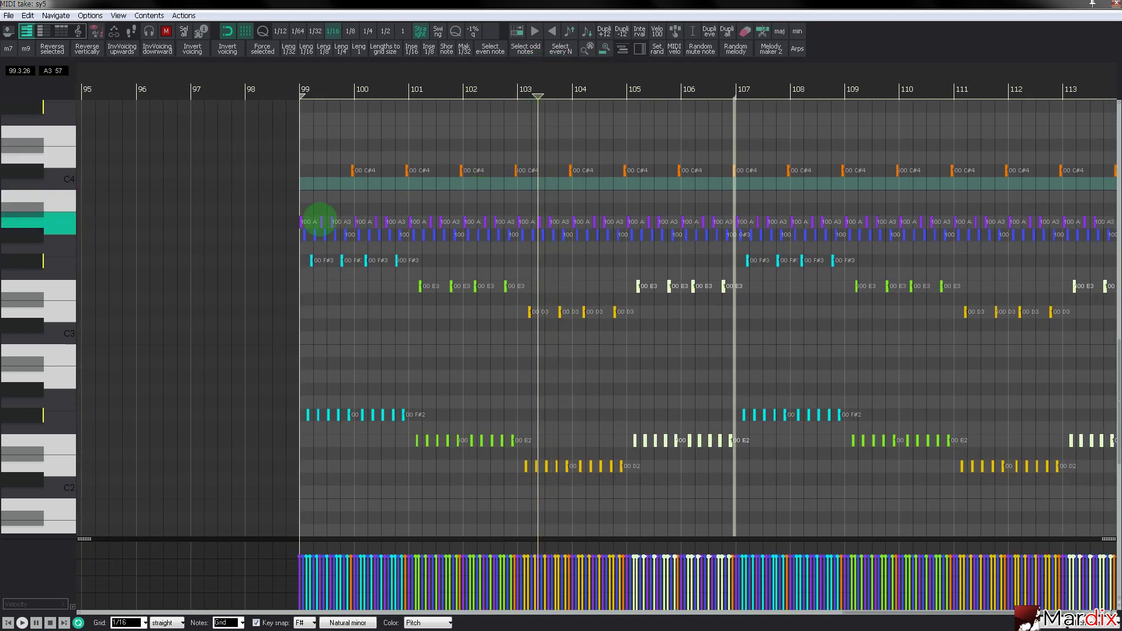
{"action": "scroll", "coordinate": [301, 164], "scroll_direction": "up", "scroll_amount": 3}
{"action": "left_click", "coordinate": [281, 85]}
{"action": "scroll", "coordinate": [345, 152], "scroll_direction": "up", "scroll_amount": 3}
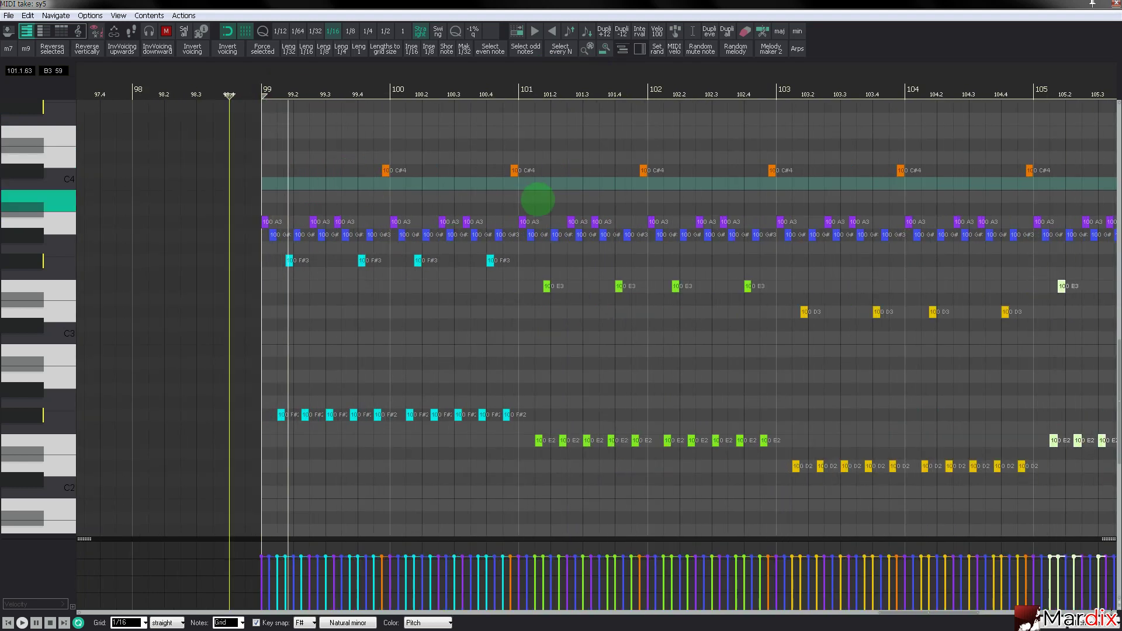
{"action": "left_click_drag", "start_coordinate": [525, 255], "coordinate": [763, 235]}
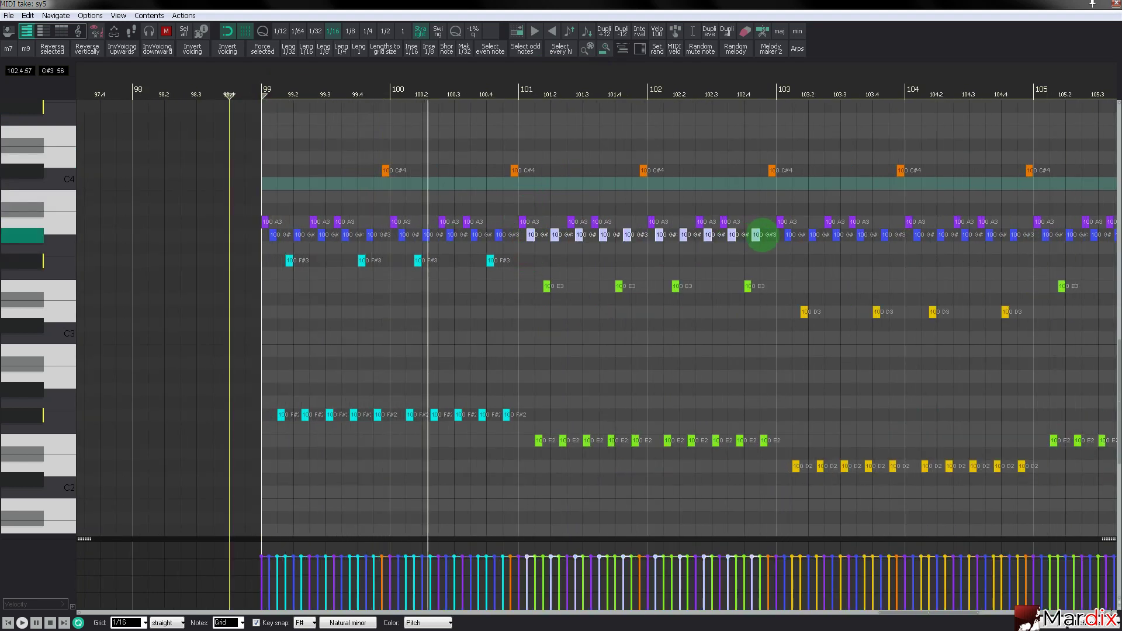
{"action": "key", "text": "Down"}
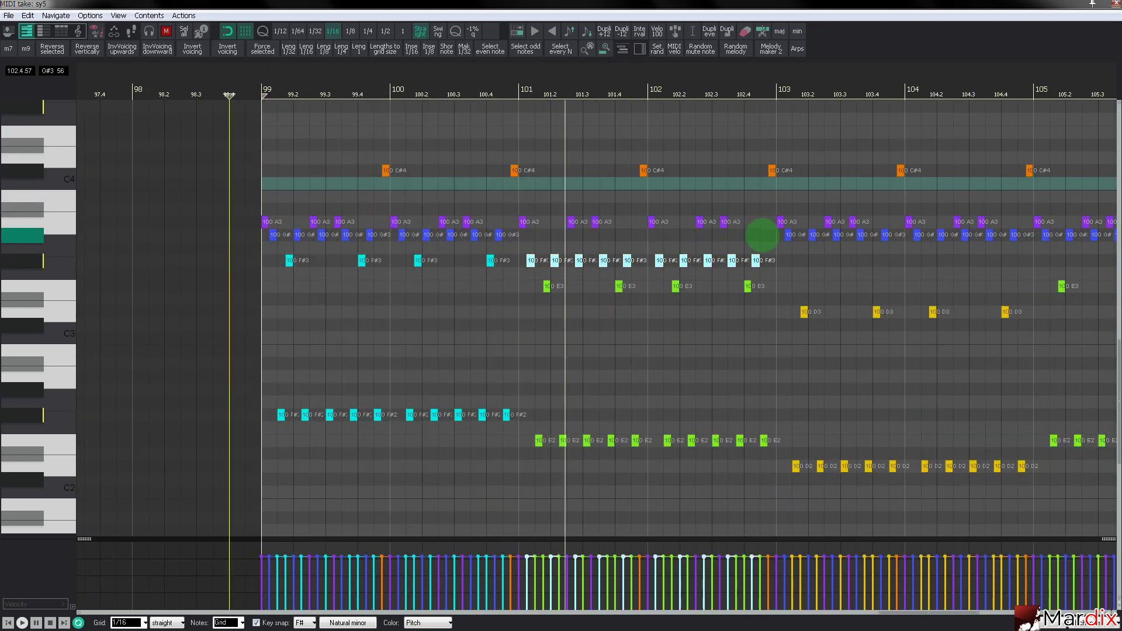
{"action": "key", "text": "Down"}
{"action": "key", "text": "Down"}
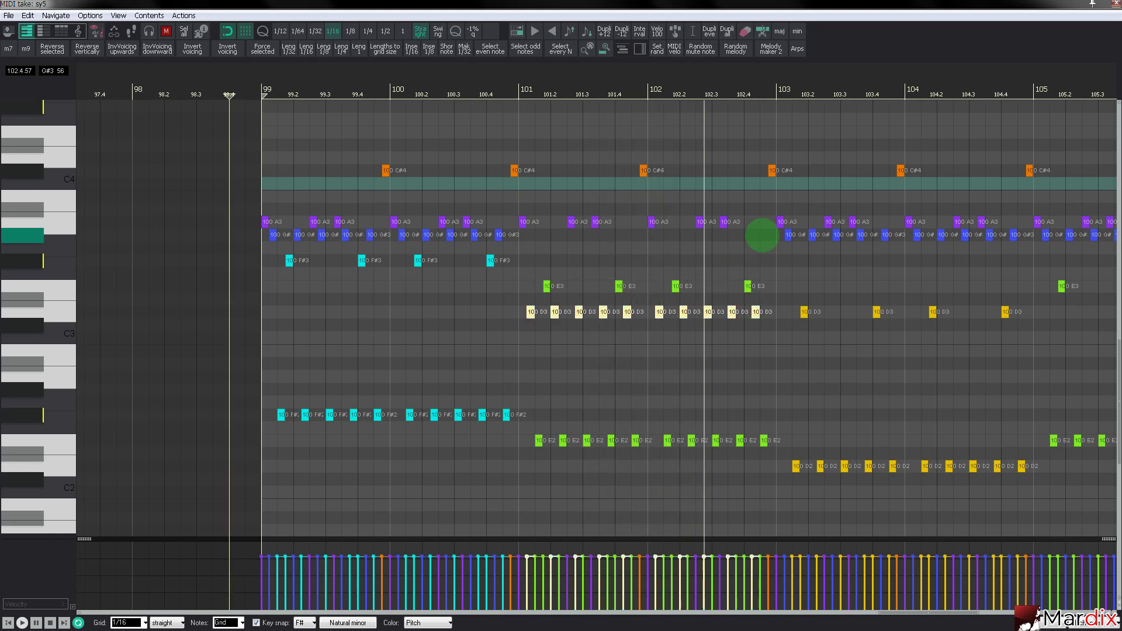
{"action": "key", "text": "Up"}
{"action": "key", "text": "Up"}
{"action": "key", "text": "Up"}
Lower the G#3 notes of bars 103–104 to F#3.
{"action": "left_click_drag", "start_coordinate": [781, 259], "coordinate": [1021, 234]}
{"action": "key", "text": "Down"}
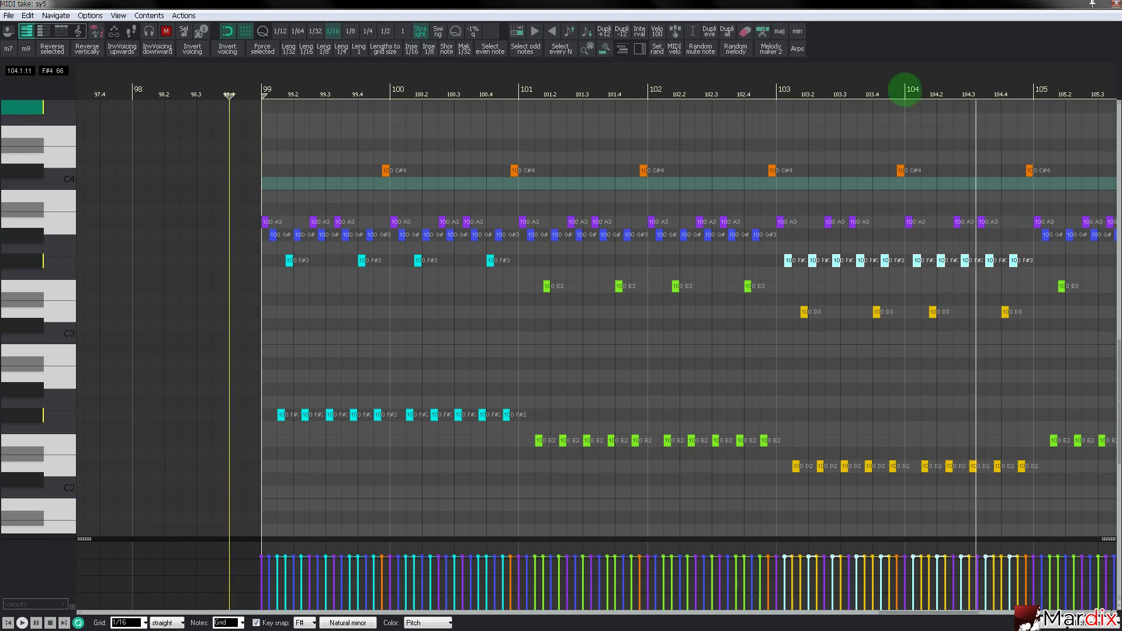
{"action": "scroll", "coordinate": [632, 157], "scroll_direction": "down", "scroll_amount": 2}
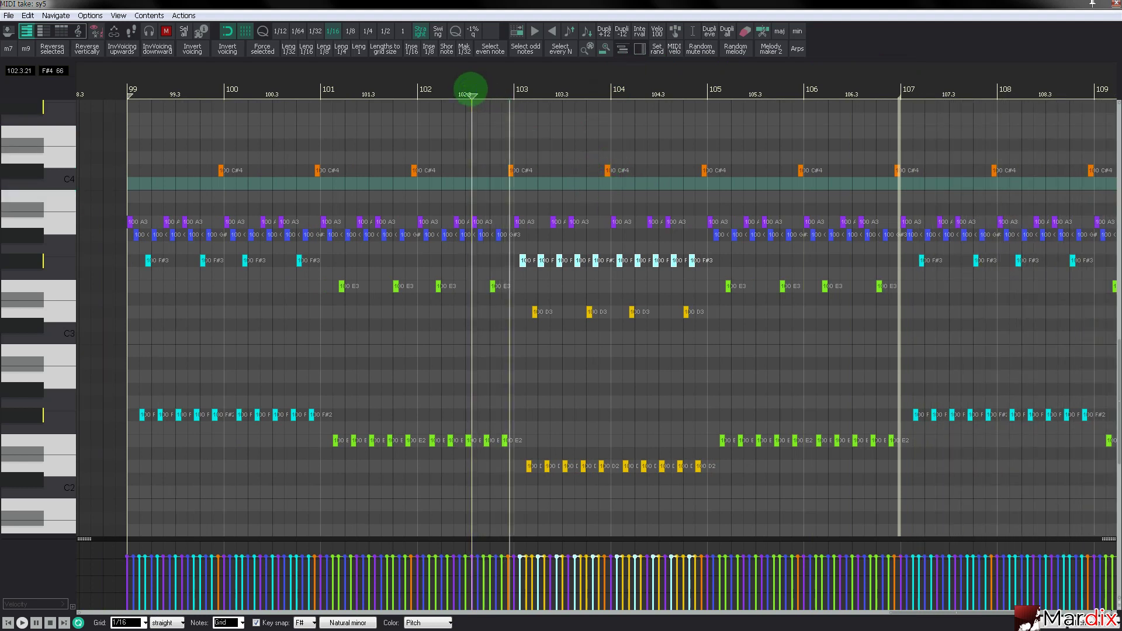
Raise the C#4 on the last sixteenth of bar 102 to E4, auditioning it at D4 on the way.
{"action": "left_click_drag", "start_coordinate": [512, 170], "coordinate": [513, 157]}
{"action": "left_click", "coordinate": [419, 89]}
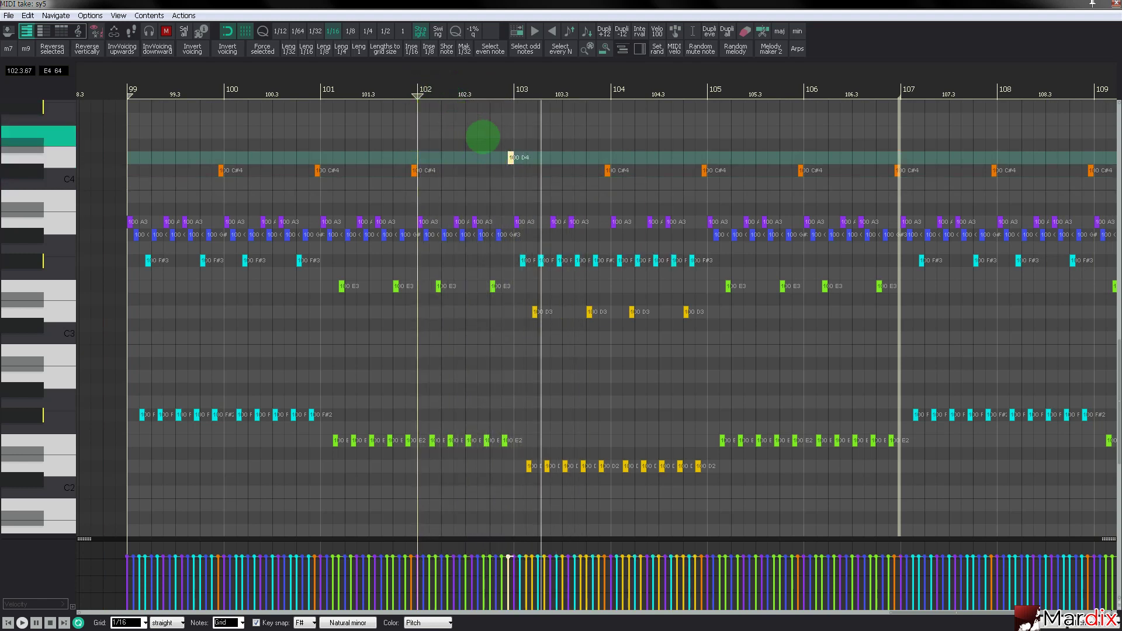
{"action": "left_click_drag", "start_coordinate": [512, 157], "coordinate": [512, 132]}
{"action": "left_click", "coordinate": [442, 93]}
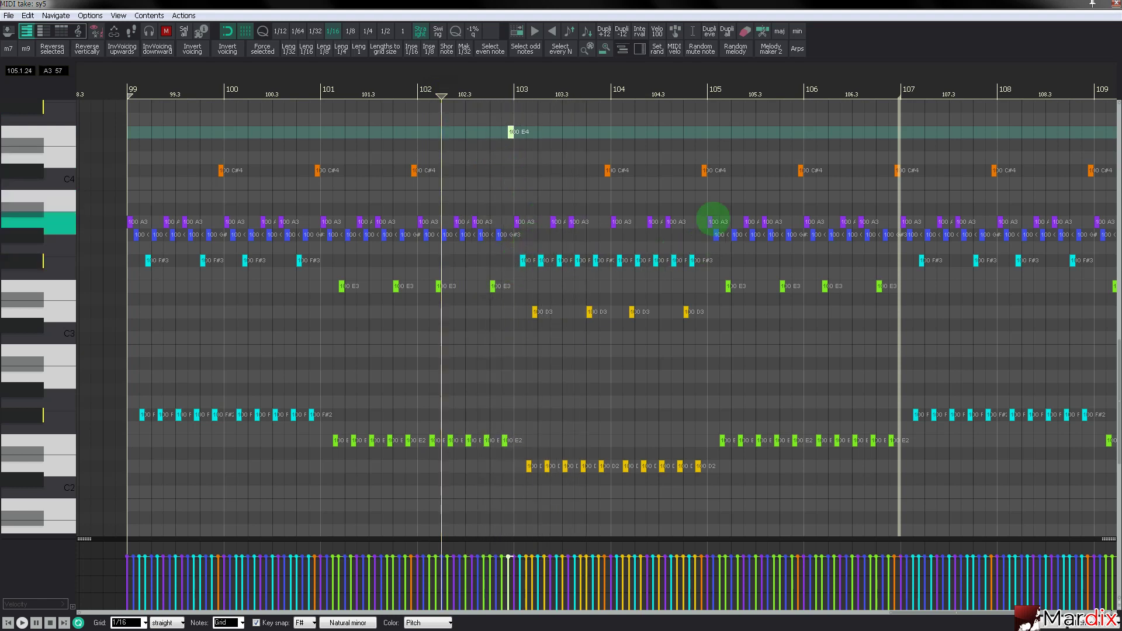
Raise the C#4 on the last sixteenth of bar 104 to F#4.
{"action": "left_click_drag", "start_coordinate": [695, 155], "coordinate": [724, 187]}
{"action": "key", "text": "Up"}
{"action": "key", "text": "Up"}
{"action": "key", "text": "Up"}
{"action": "key", "text": "Up"}
{"action": "key", "text": "Up"}
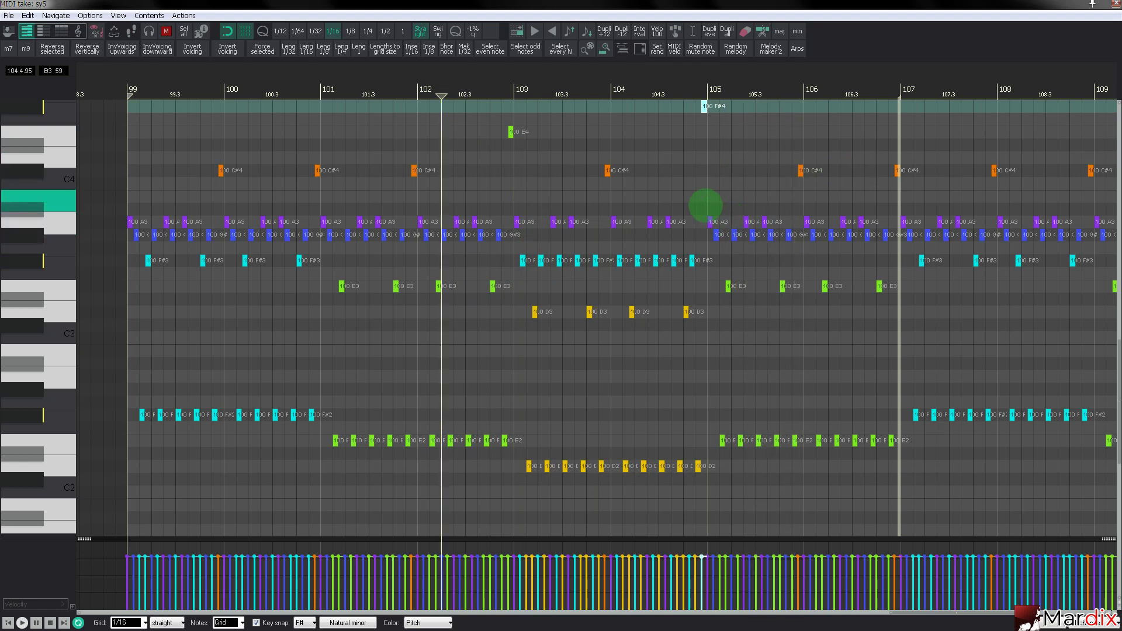
Raise the A3 notes of bars 105–106 to B3 and the G#3 notes of the same bars to A3.
{"action": "left_click_drag", "start_coordinate": [706, 205], "coordinate": [882, 220]}
{"action": "key", "text": "Up"}
{"action": "key", "text": "Up"}
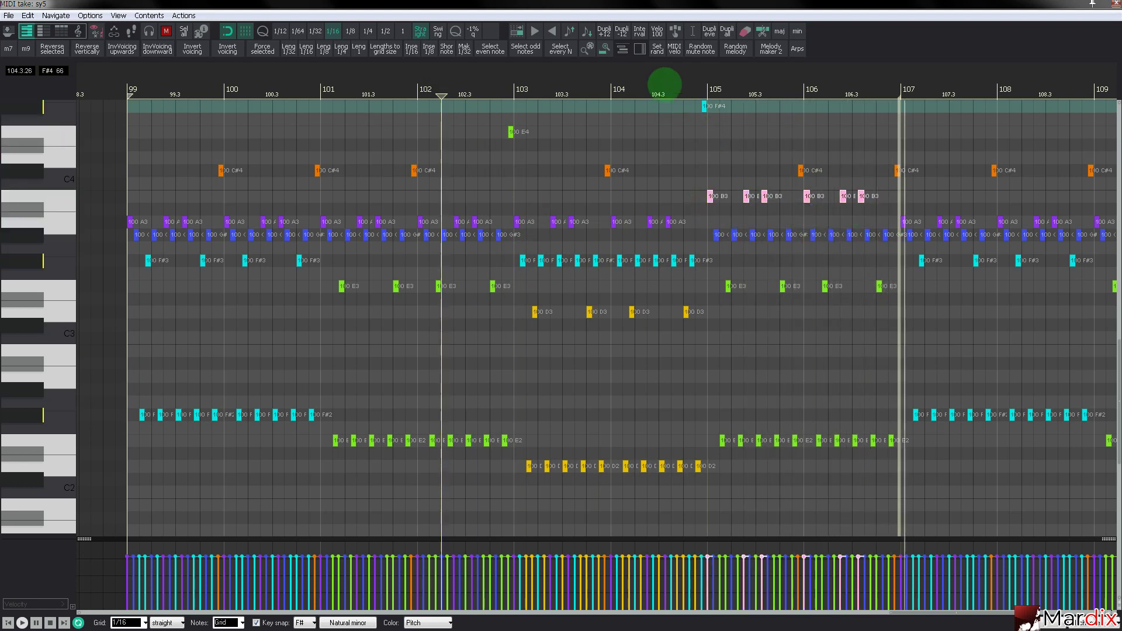
{"action": "left_click", "coordinate": [665, 85]}
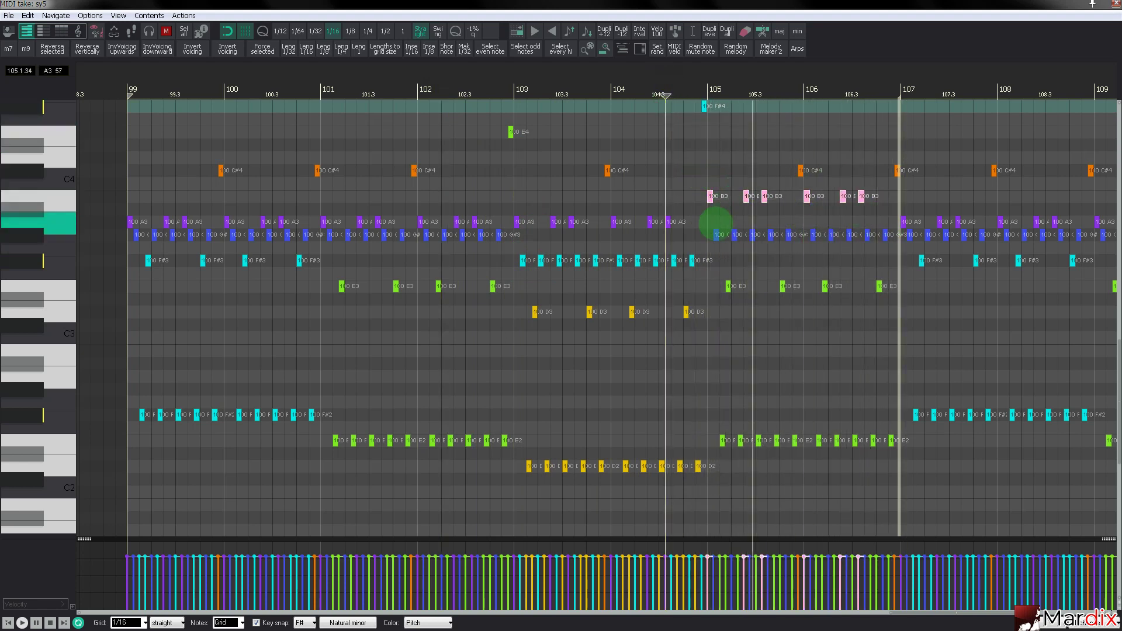
{"action": "left_click_drag", "start_coordinate": [711, 226], "coordinate": [884, 250]}
{"action": "key", "text": "Up"}
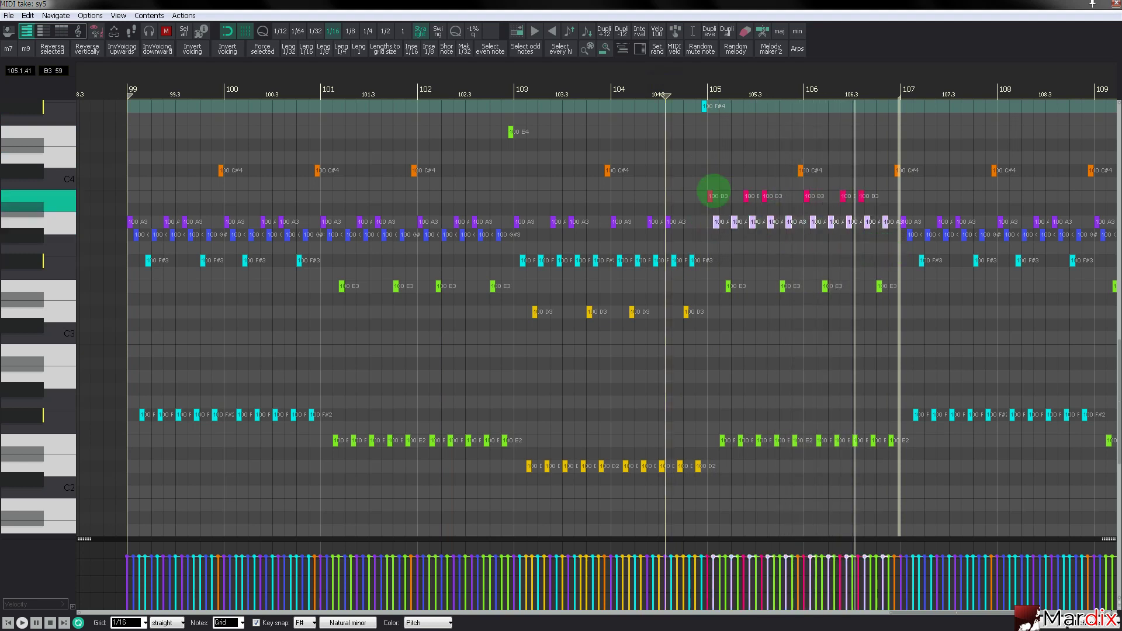
Try the B3 notes of bars 105–106 at C#4 and D4, and return them to B3.
{"action": "left_click_drag", "start_coordinate": [698, 186], "coordinate": [865, 201]}
{"action": "key", "text": "Up"}
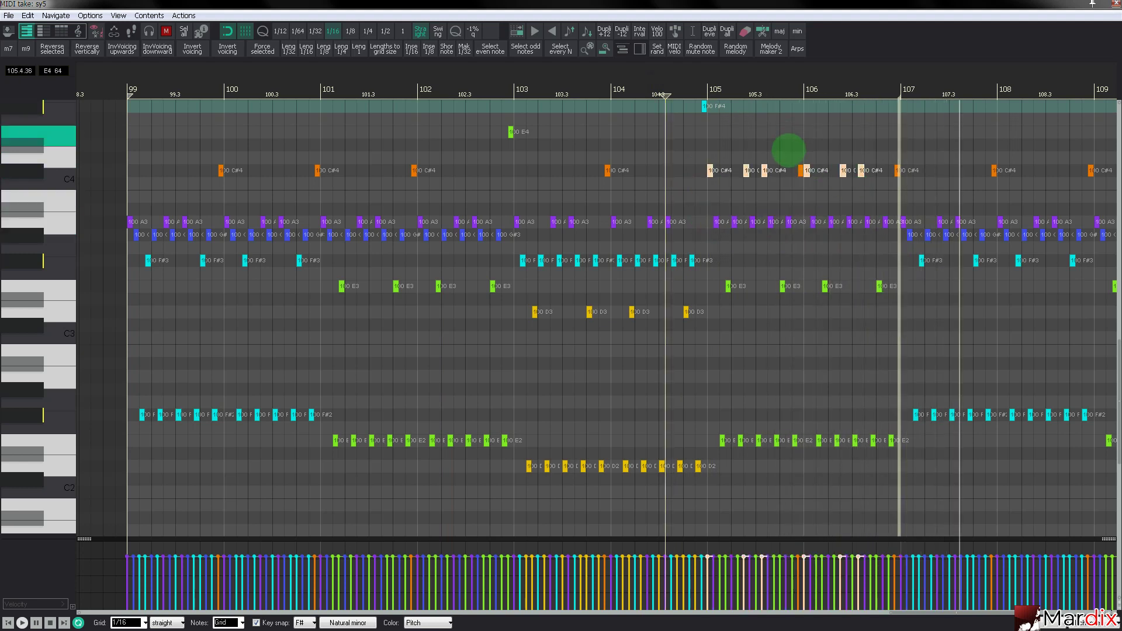
{"action": "key", "text": "Up"}
{"action": "left_click", "coordinate": [684, 96]}
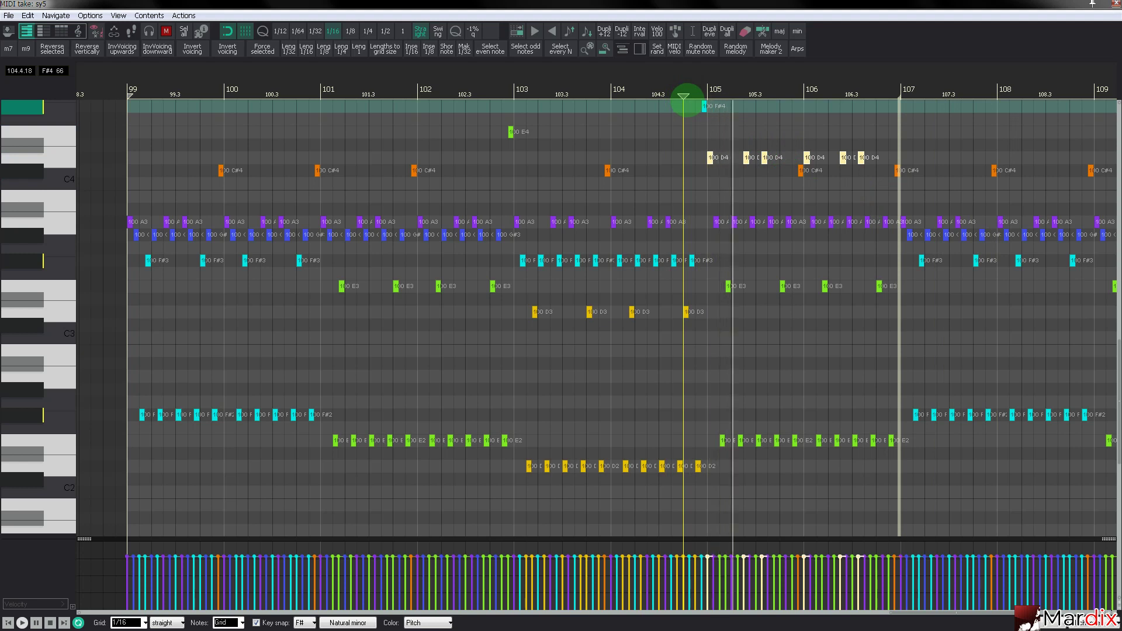
{"action": "key", "text": "Down"}
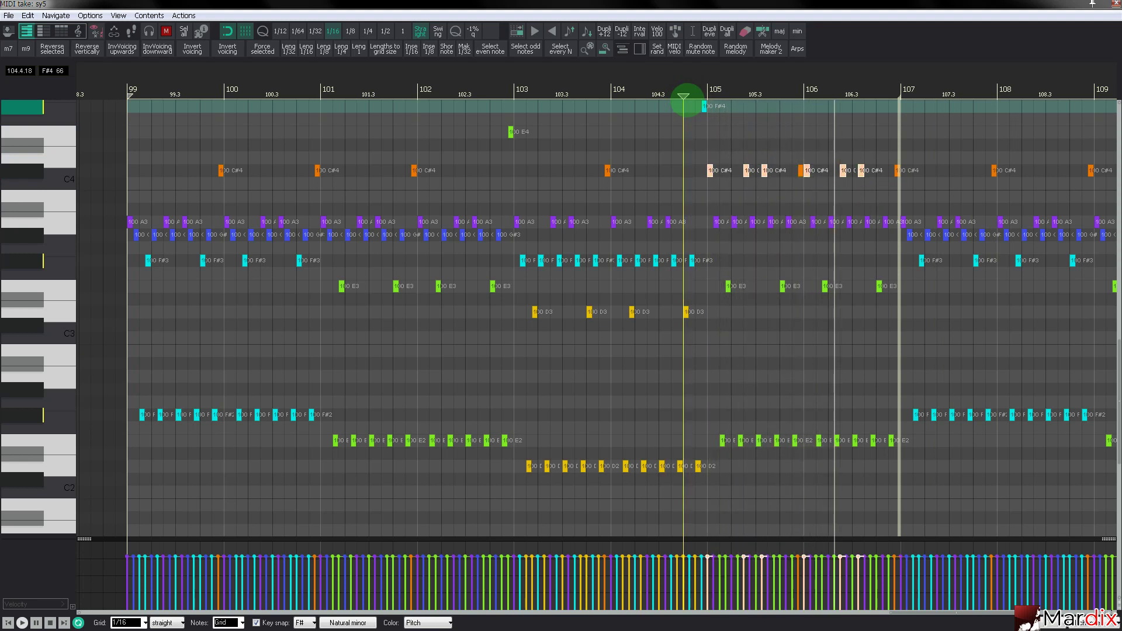
{"action": "key", "text": "Down"}
Play from late in bar 104 and raise the C#4 on the last sixteenths of bars 105 and 106 to D4.
{"action": "left_click", "coordinate": [672, 95]}
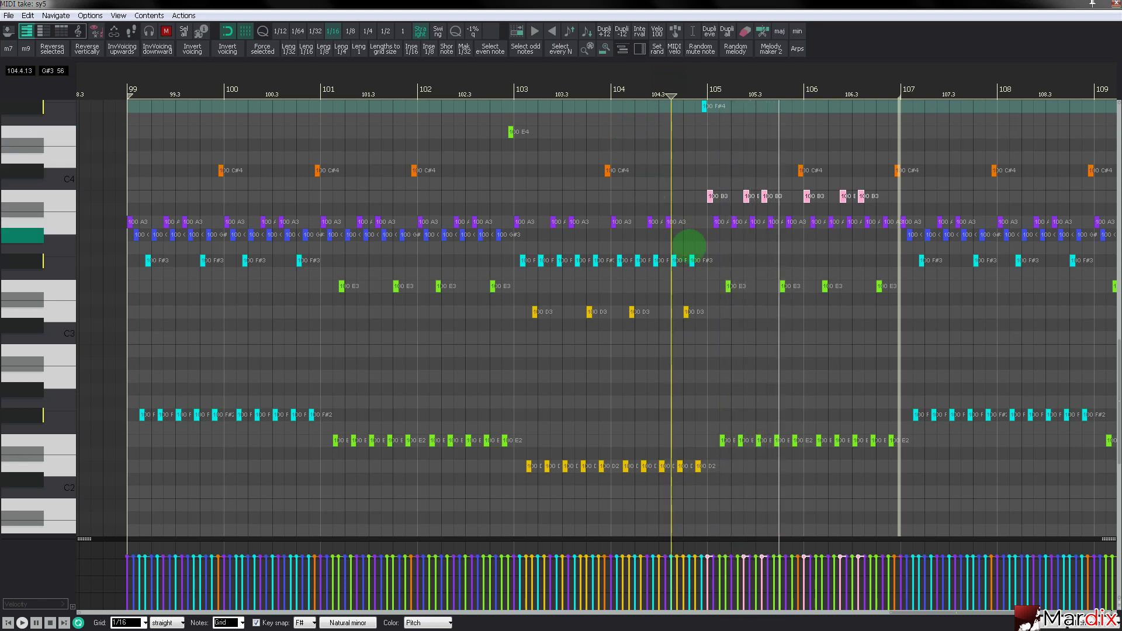
{"action": "left_click_drag", "start_coordinate": [771, 153], "coordinate": [910, 179]}
{"action": "key", "text": "Up"}
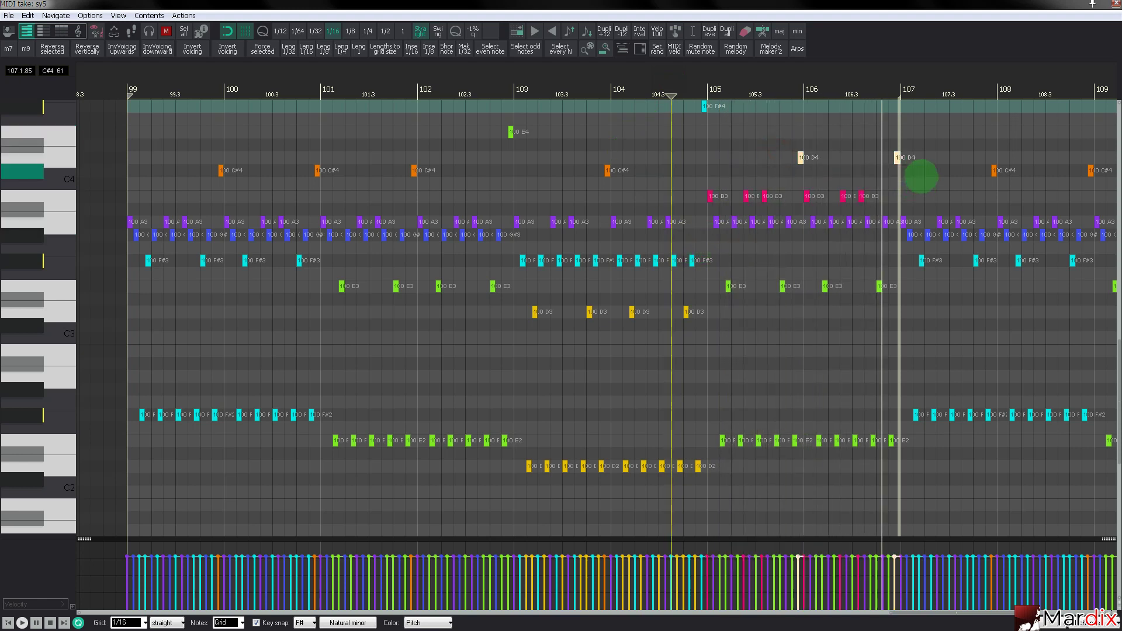
Raise the D4 on the last sixteenths of bars 105 and 106 to E4.
{"action": "key", "text": "Up"}
{"action": "key", "text": "Up"}
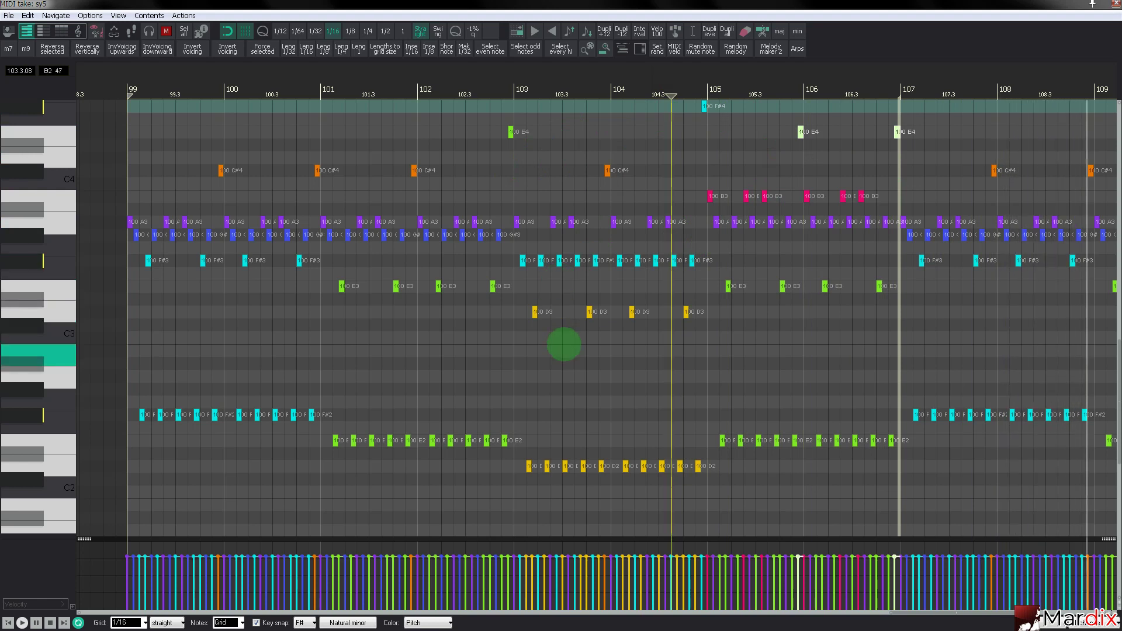
Load the PL Monday preset in sy5's Spire synth and try out its filter 1 cutoff.
{"action": "key", "text": "f"}
{"action": "left_click", "coordinate": [464, 196]}
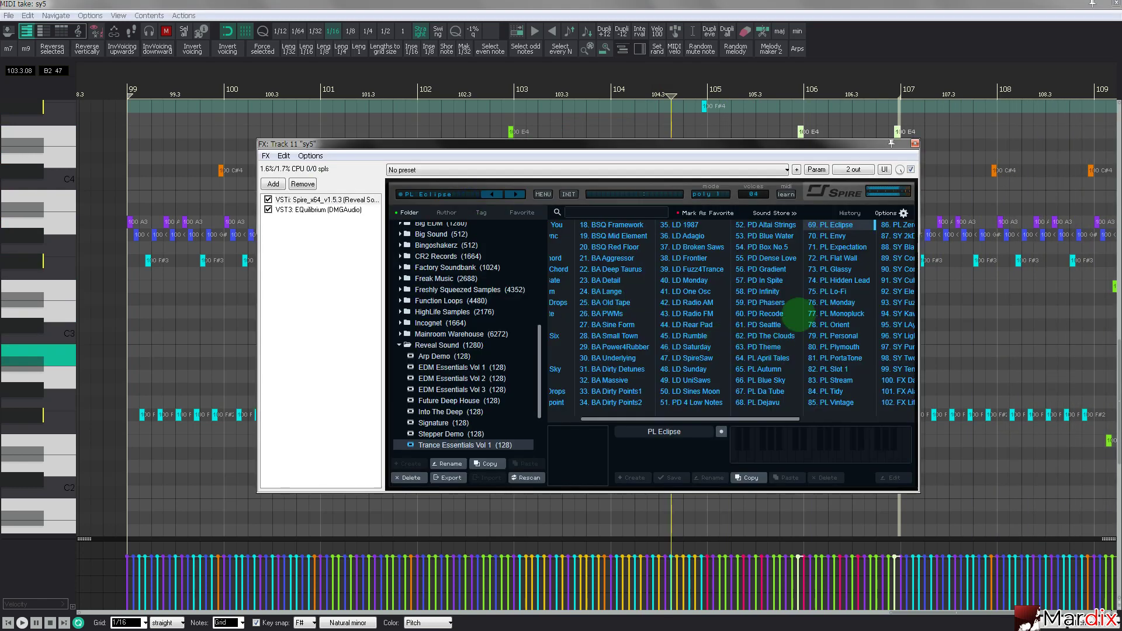
{"action": "scroll", "coordinate": [799, 314], "scroll_direction": "down", "scroll_amount": 3}
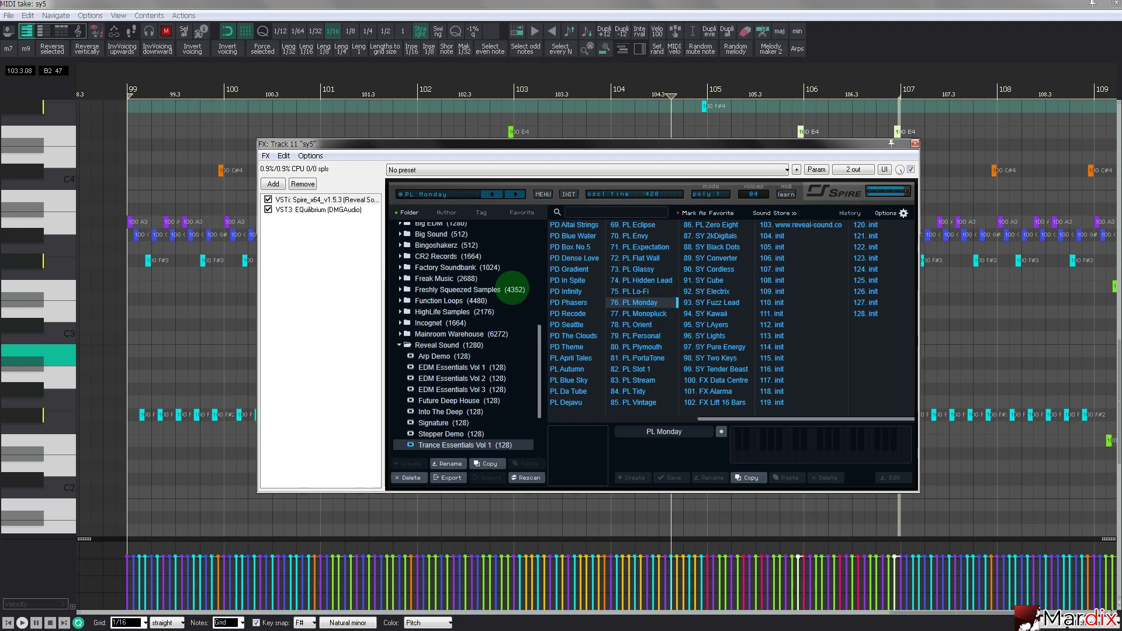
{"action": "left_click", "coordinate": [436, 197]}
{"action": "left_click_drag", "start_coordinate": [705, 268], "coordinate": [715, 256]}
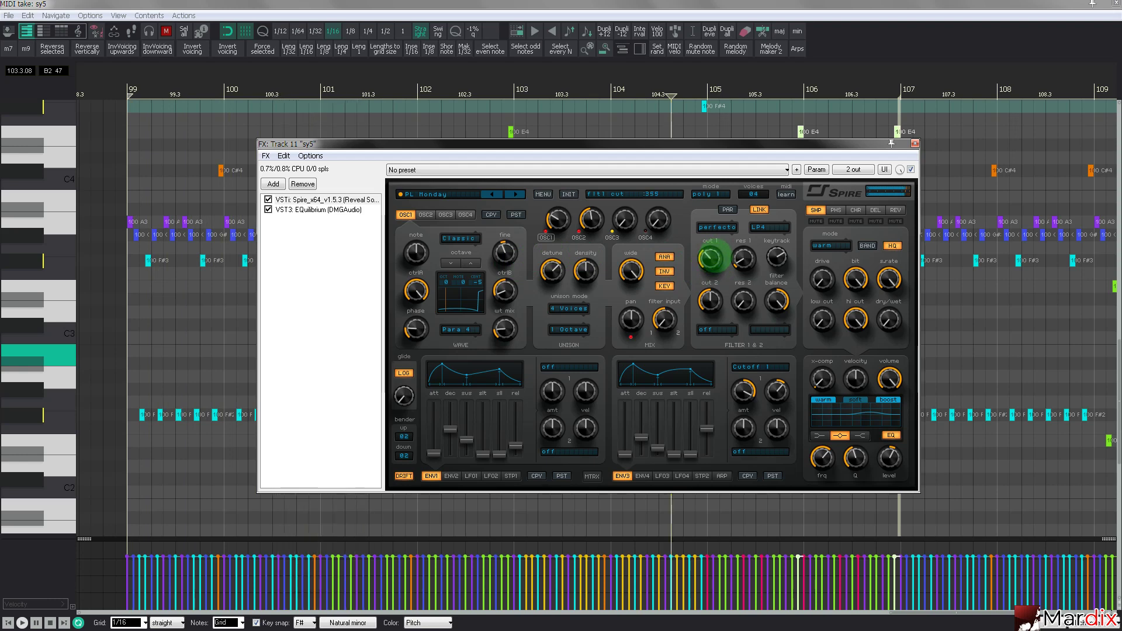
{"action": "left_click", "coordinate": [915, 143]}
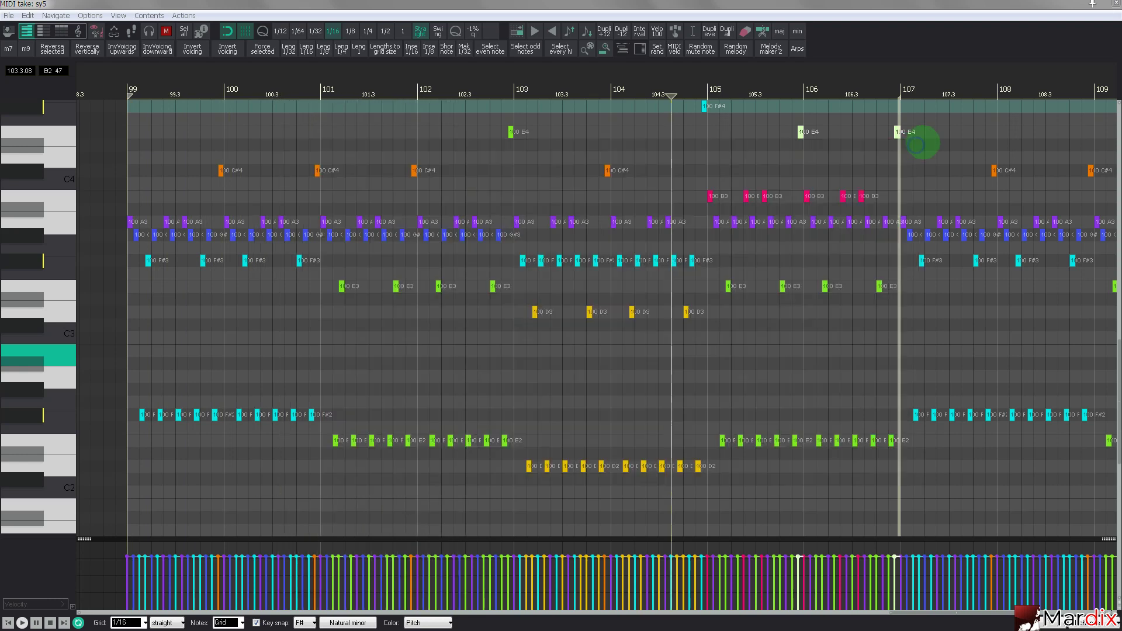
Return to the arrangement and add a Kilohearts Delay to the sy5 effects chain.
{"action": "key", "text": "Escape"}
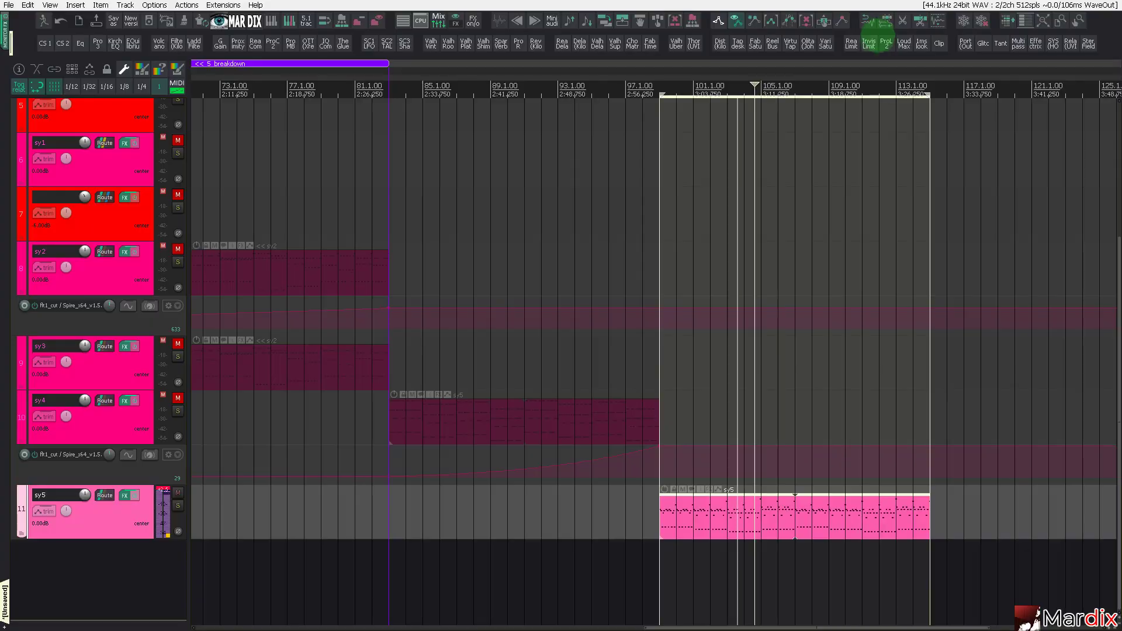
{"action": "left_click", "coordinate": [134, 515]}
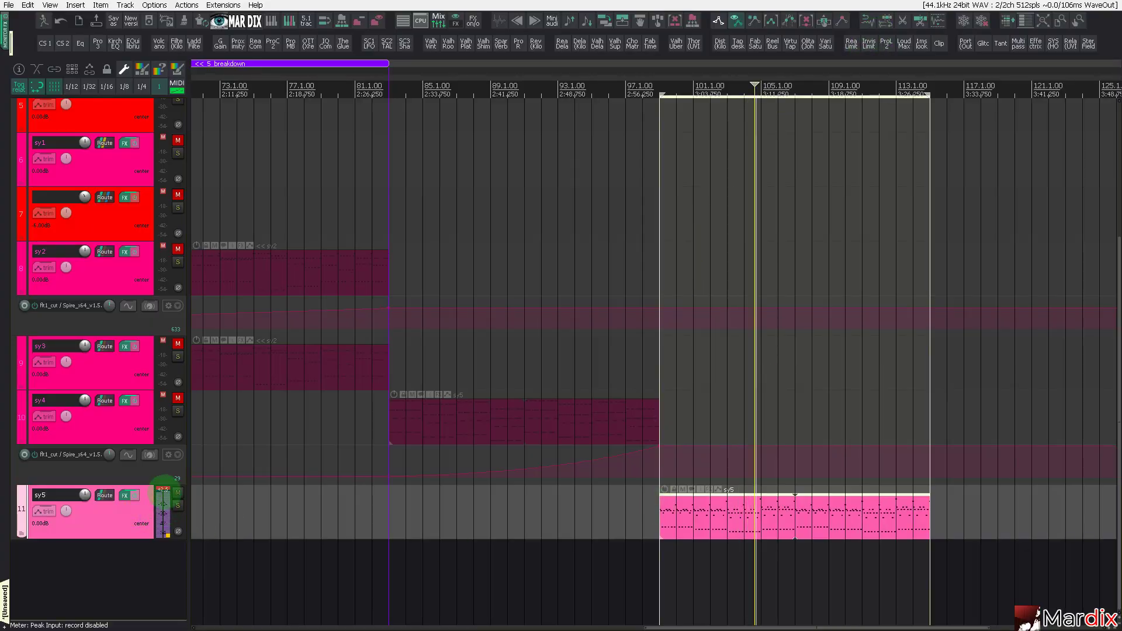
{"action": "left_click", "coordinate": [124, 496]}
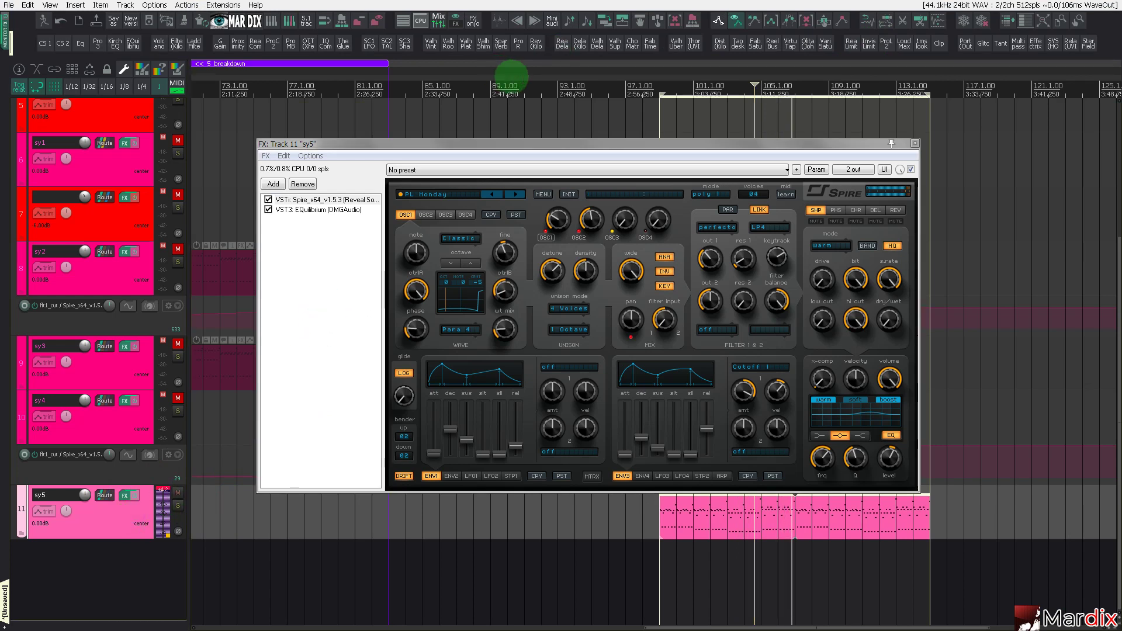
{"action": "left_click", "coordinate": [580, 44]}
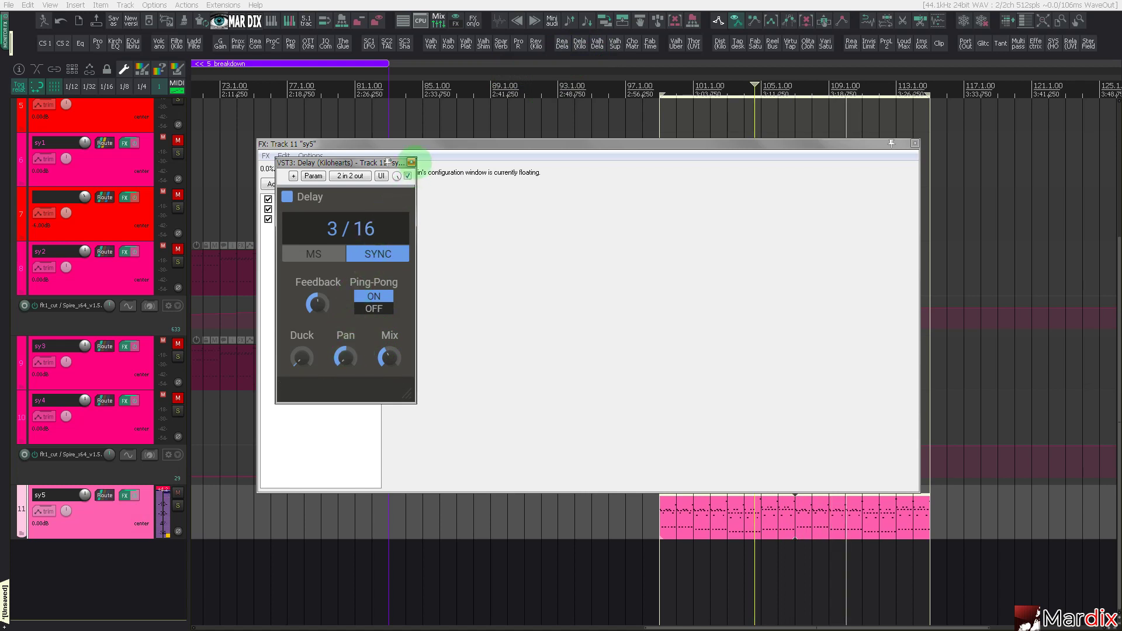
{"action": "left_click", "coordinate": [412, 162]}
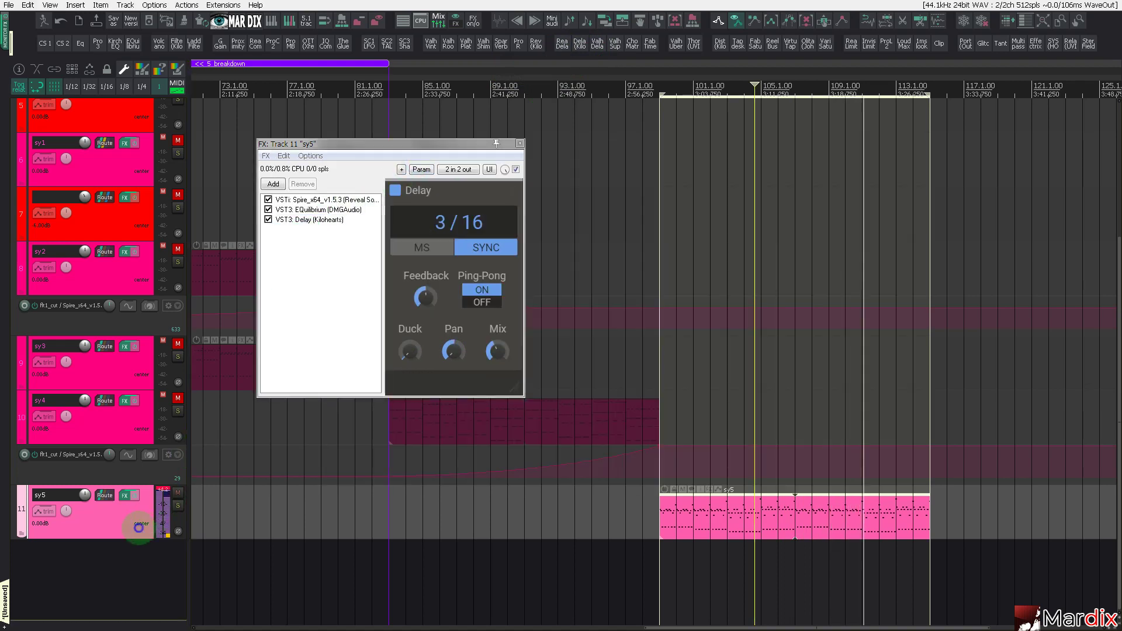
Add ValhallaShimmer to sy5 with mix 0.13, shift -6.34, feedback 0.076 and size 0.65.
{"action": "left_click", "coordinate": [483, 43]}
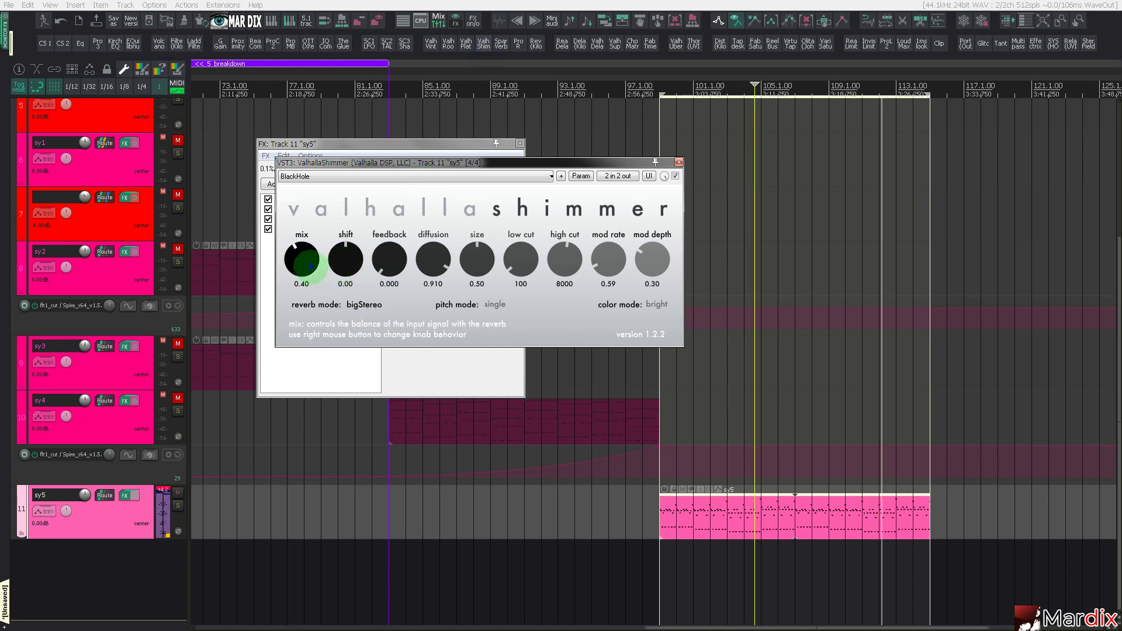
{"action": "left_click_drag", "start_coordinate": [311, 267], "coordinate": [313, 266]}
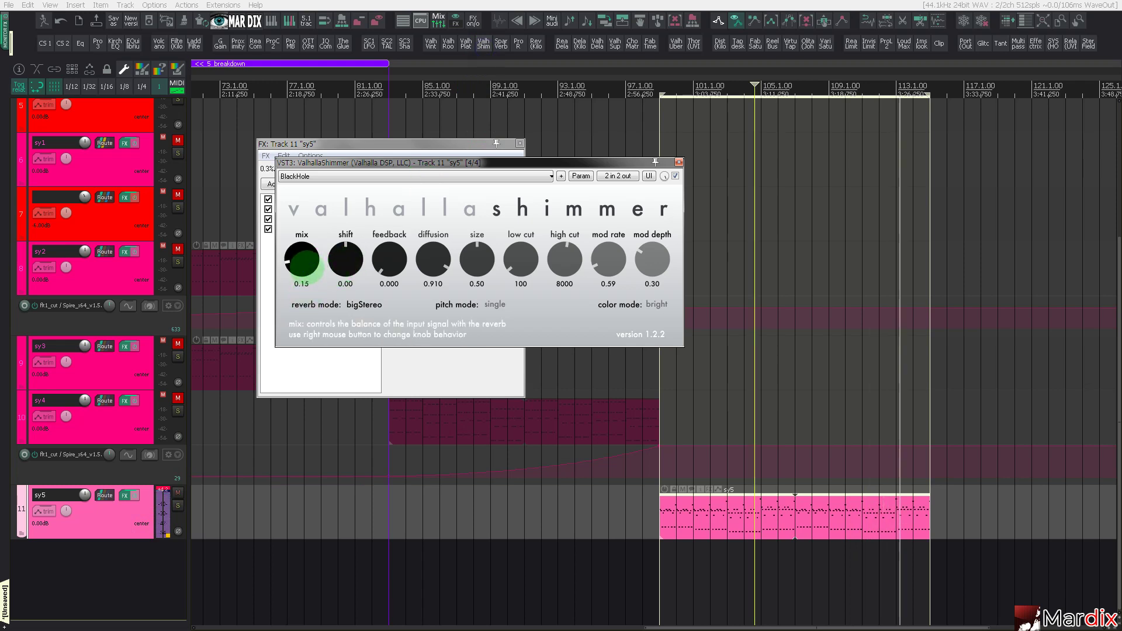
{"action": "left_click_drag", "start_coordinate": [344, 258], "coordinate": [389, 269]}
{"action": "left_click_drag", "start_coordinate": [474, 269], "coordinate": [478, 255]}
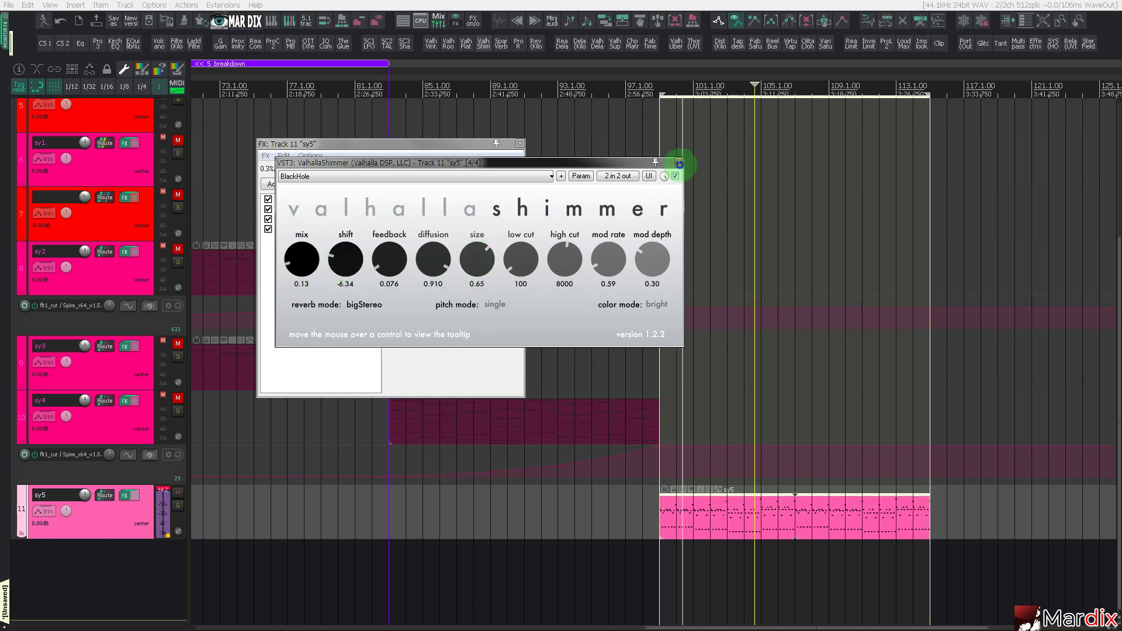
{"action": "left_click", "coordinate": [678, 163]}
Set the sy5 Delay's mix to 20 % and its synced time to 5/16.
{"action": "left_click", "coordinate": [328, 199]}
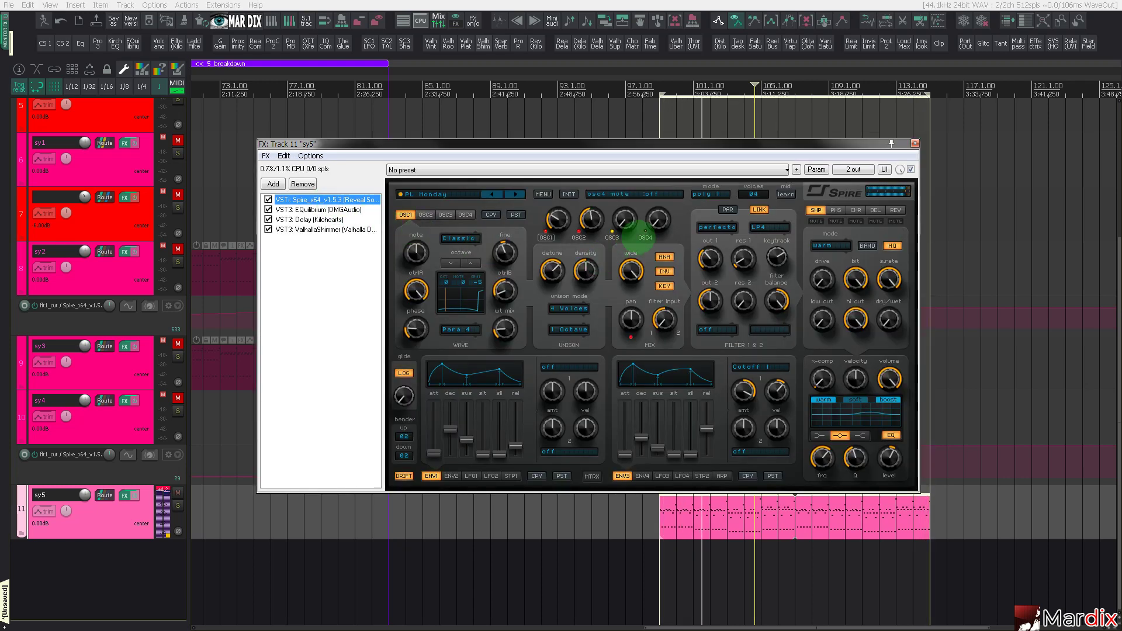
{"action": "left_click", "coordinate": [327, 219]}
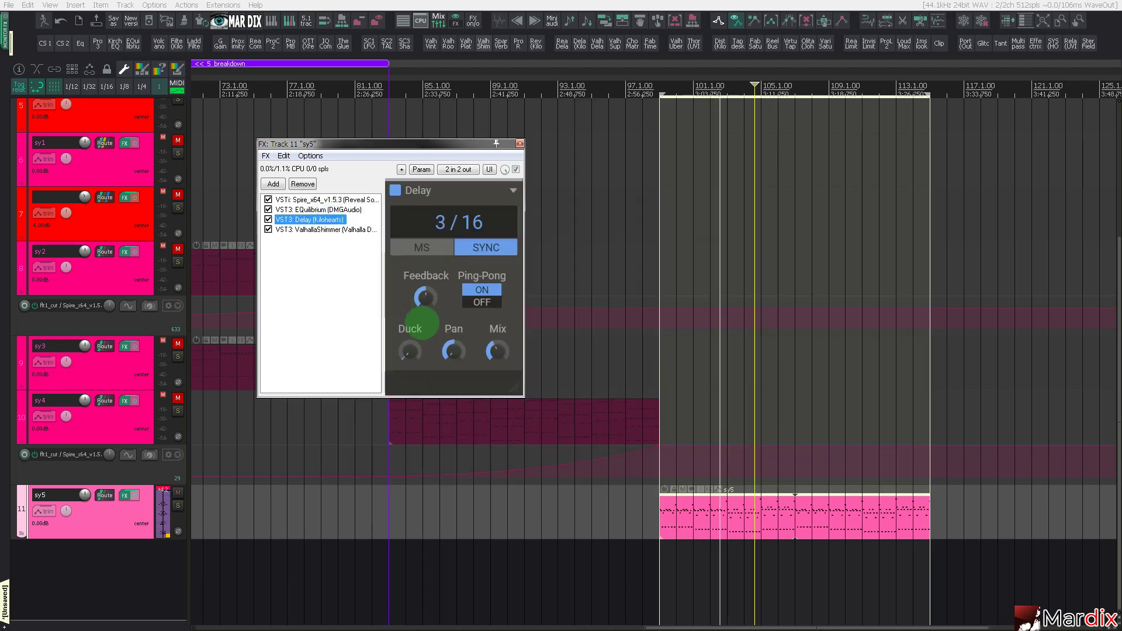
{"action": "mouse_move", "coordinate": [497, 351]}
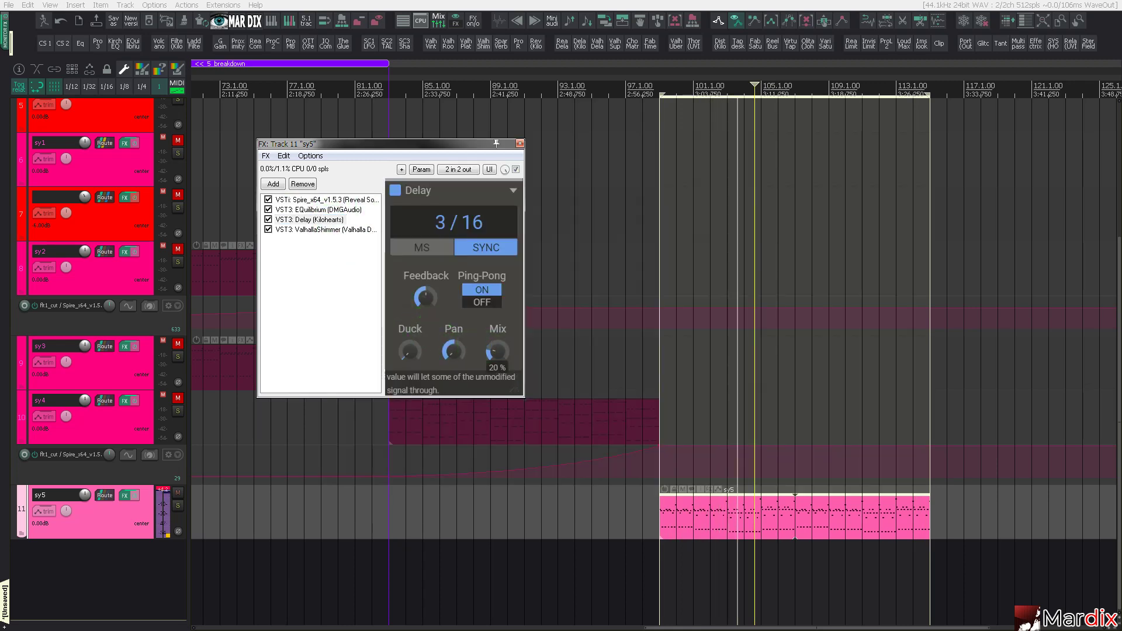
{"action": "left_click_drag", "start_coordinate": [439, 229], "coordinate": [439, 211]}
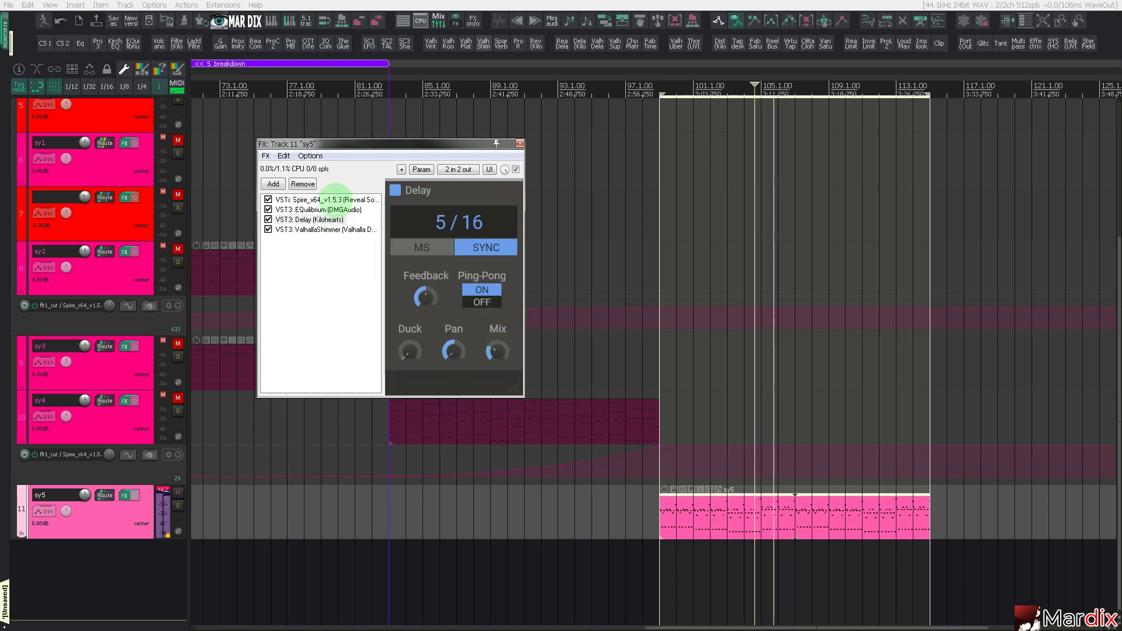
Open Spire's filter 1 cutoff on sy5 up to 1000 and close the effects window.
{"action": "left_click", "coordinate": [374, 199]}
{"action": "left_click_drag", "start_coordinate": [709, 265], "coordinate": [713, 208]}
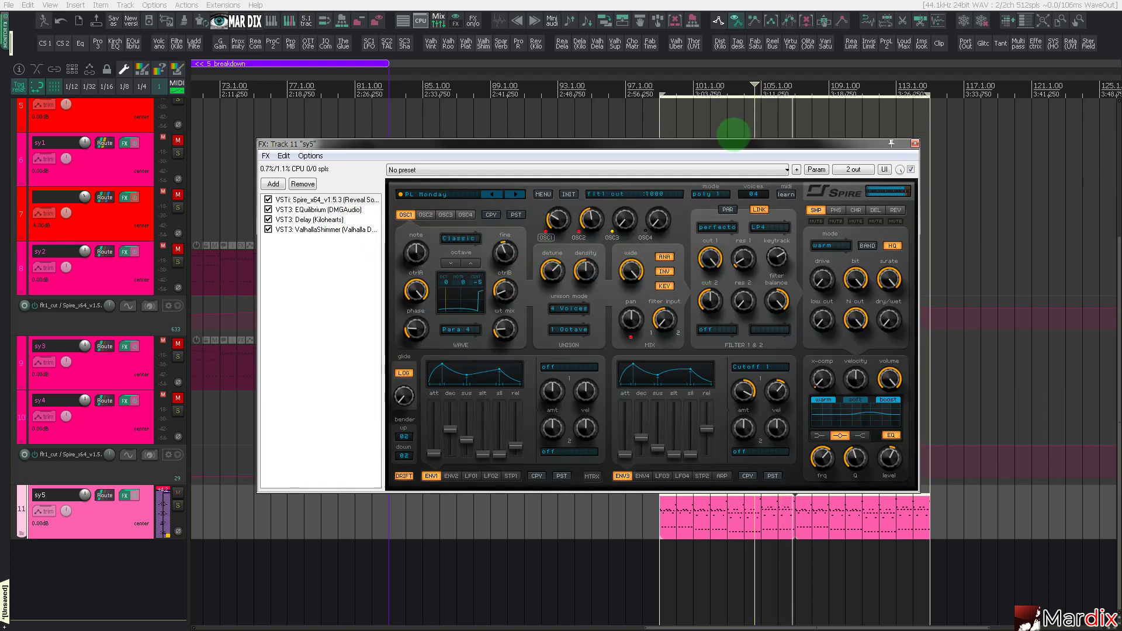
{"action": "left_click_drag", "start_coordinate": [736, 146], "coordinate": [741, 163]}
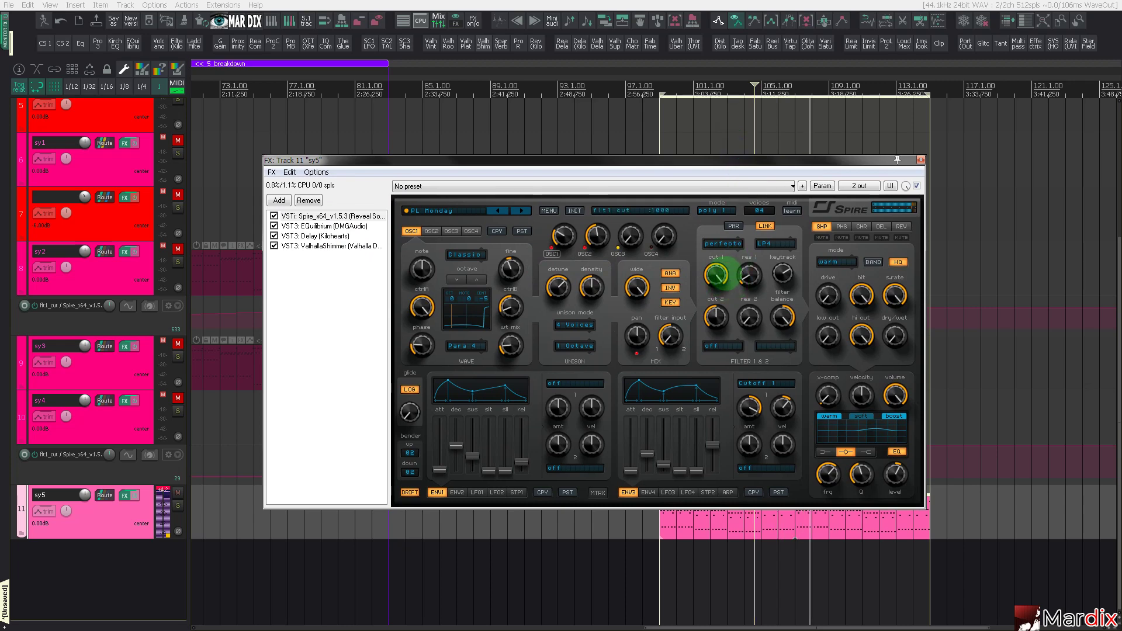
{"action": "left_click", "coordinate": [920, 159]}
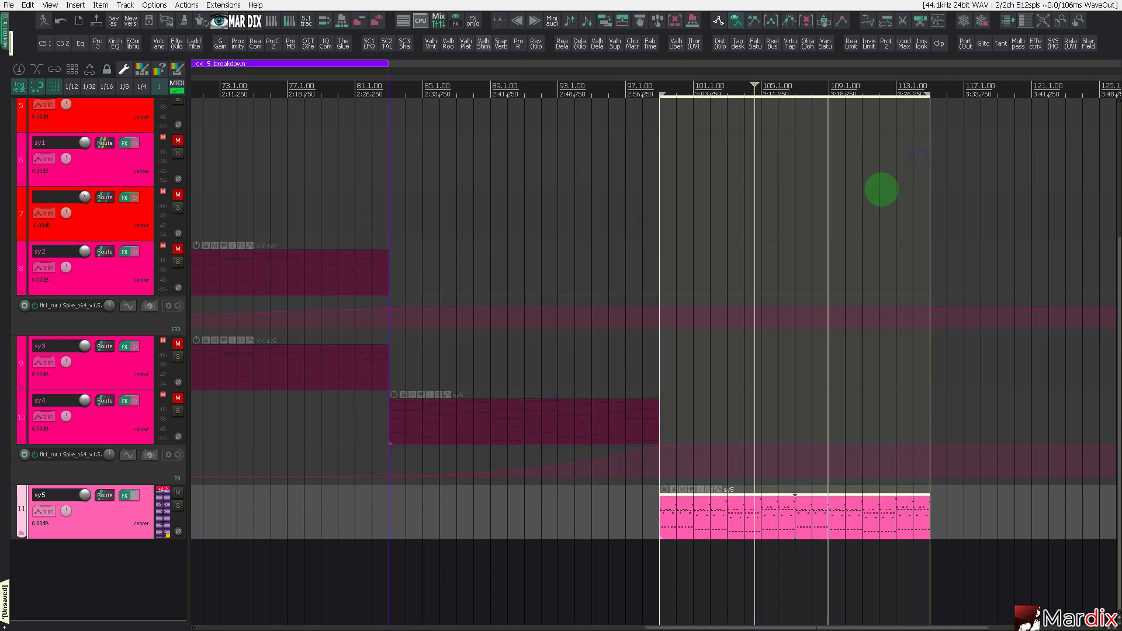
Listen to the sy5 part with its effects chain open and place the edit cursor at bar 99.
{"action": "scroll", "coordinate": [829, 126], "scroll_direction": "up", "scroll_amount": 1}
{"action": "left_click_drag", "start_coordinate": [769, 76], "coordinate": [563, 123]}
{"action": "scroll", "coordinate": [554, 145], "scroll_direction": "down", "scroll_amount": 2}
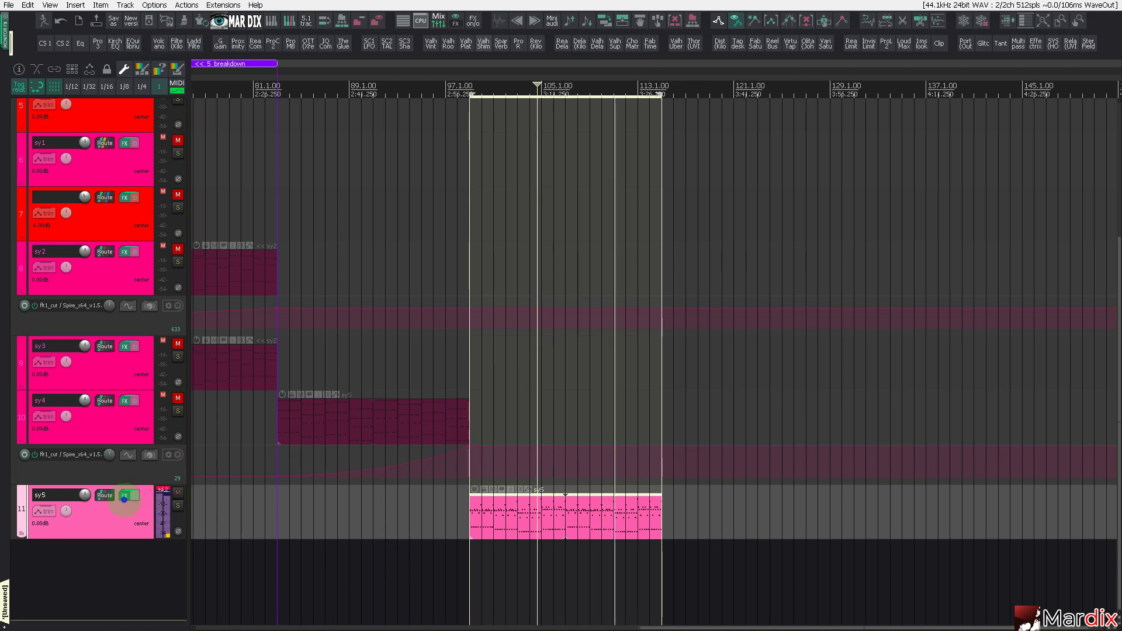
{"action": "left_click", "coordinate": [125, 496]}
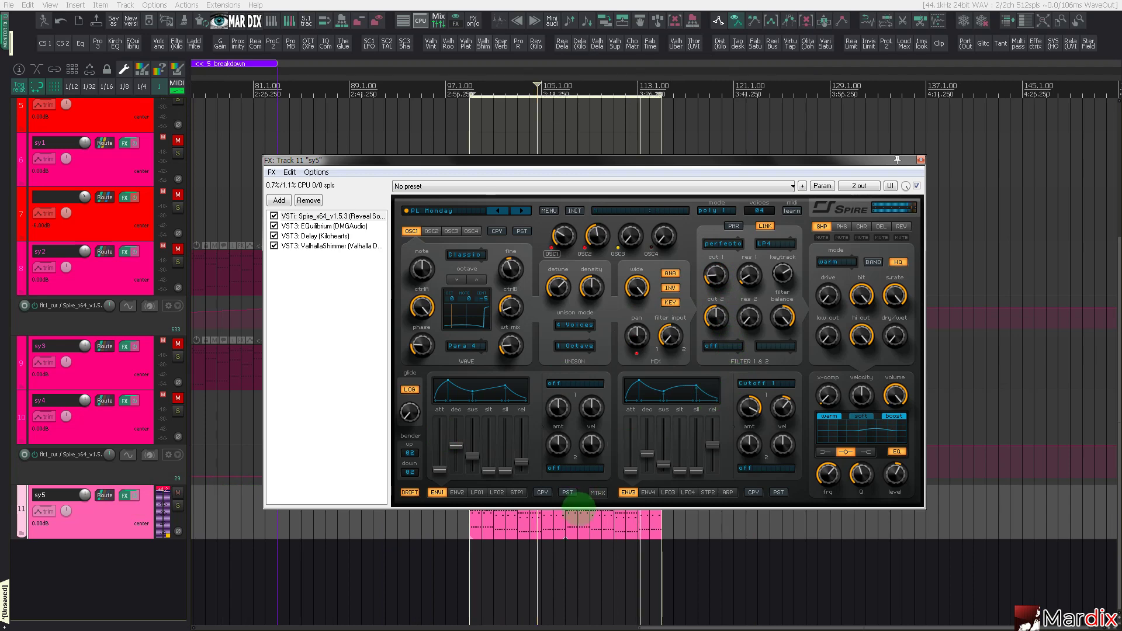
{"action": "left_click", "coordinate": [578, 512]}
{"action": "left_click", "coordinate": [921, 167]}
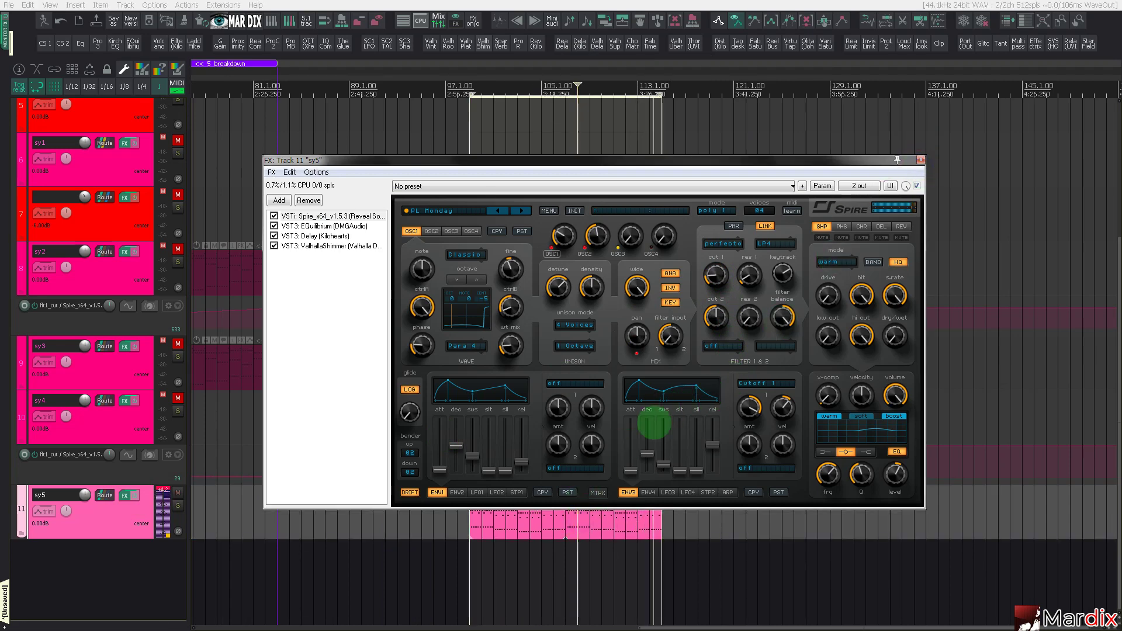
{"action": "left_click", "coordinate": [626, 520]}
{"action": "left_click", "coordinate": [221, 22]}
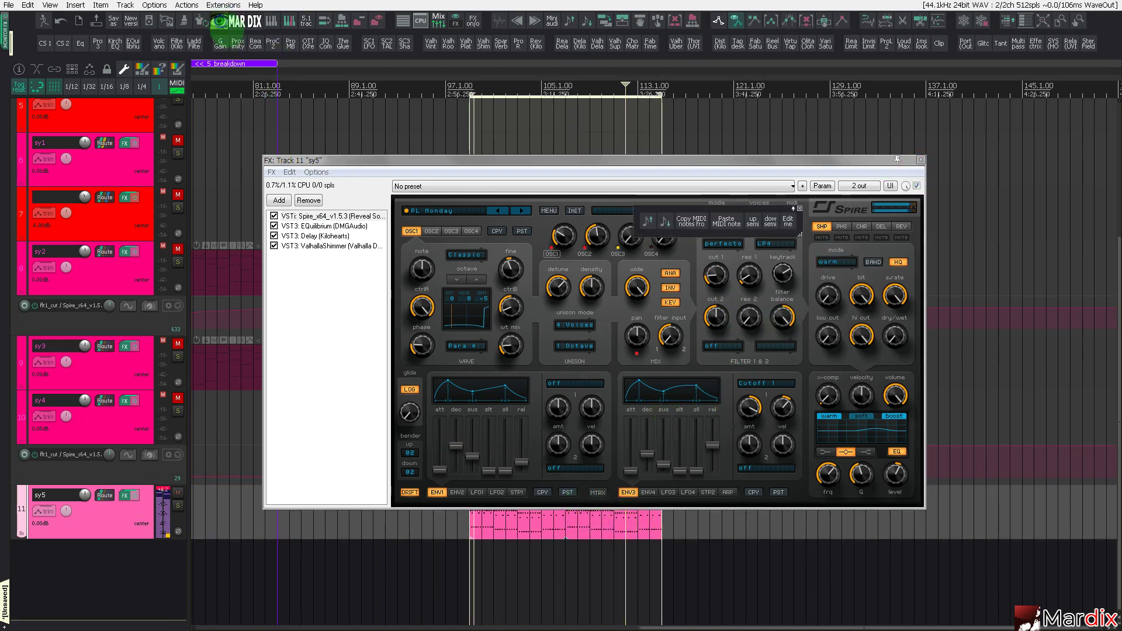
{"action": "left_click", "coordinate": [487, 111]}
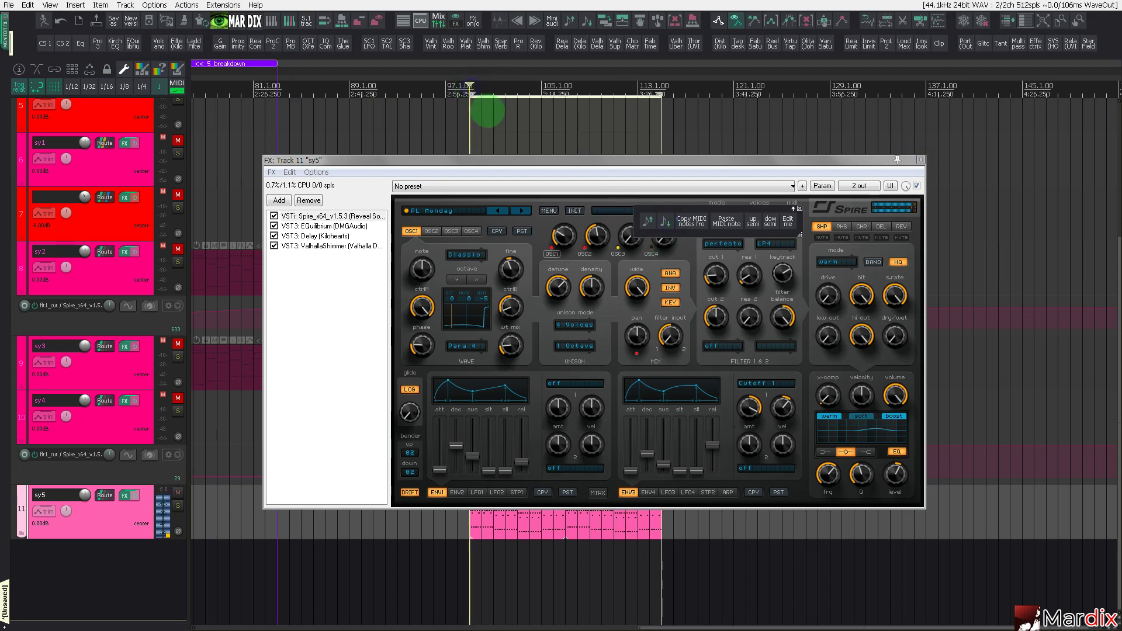
Audition the PL Monopluck preset in sy5's Spire and close the effects window.
{"action": "left_click_drag", "start_coordinate": [537, 161], "coordinate": [572, 135]}
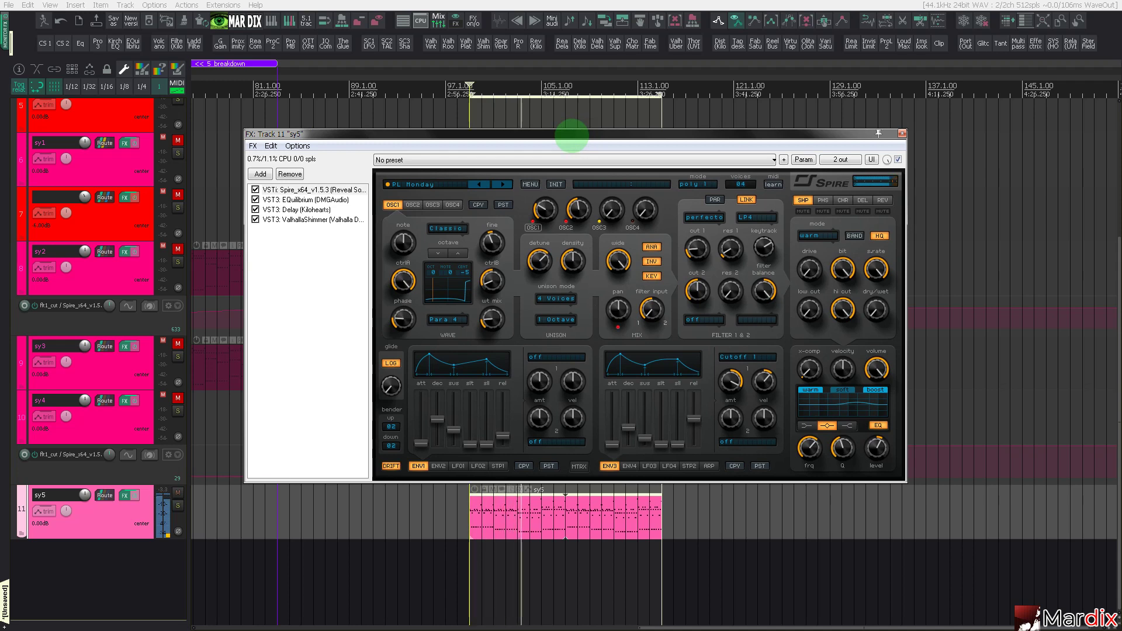
{"action": "left_click_drag", "start_coordinate": [574, 135], "coordinate": [571, 137]}
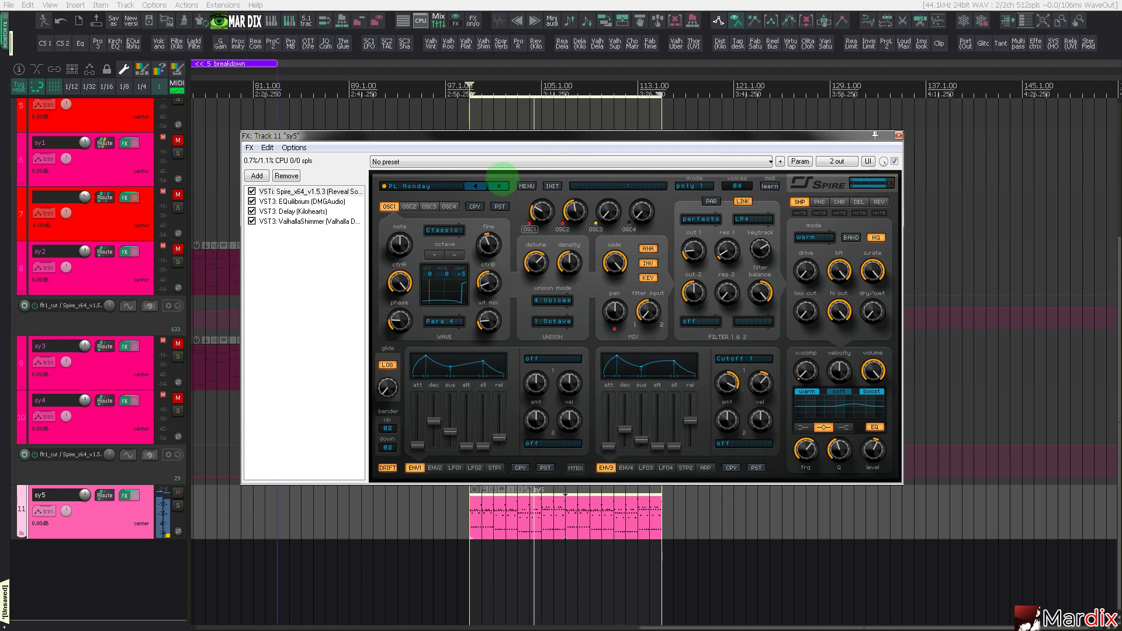
{"action": "left_click", "coordinate": [497, 186]}
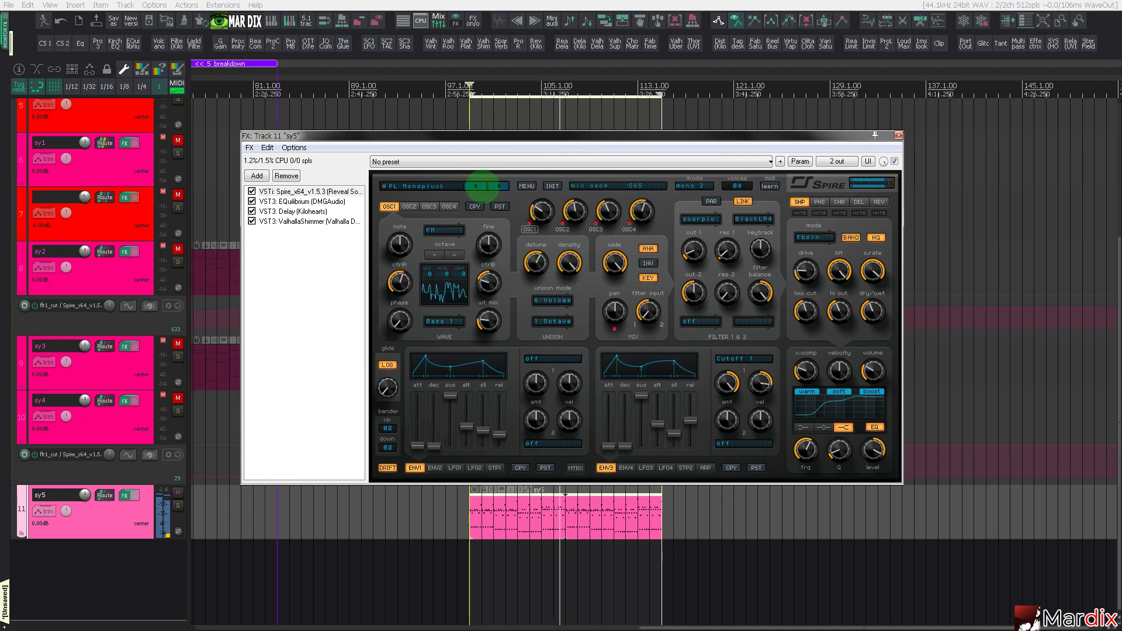
{"action": "left_click", "coordinate": [898, 135]}
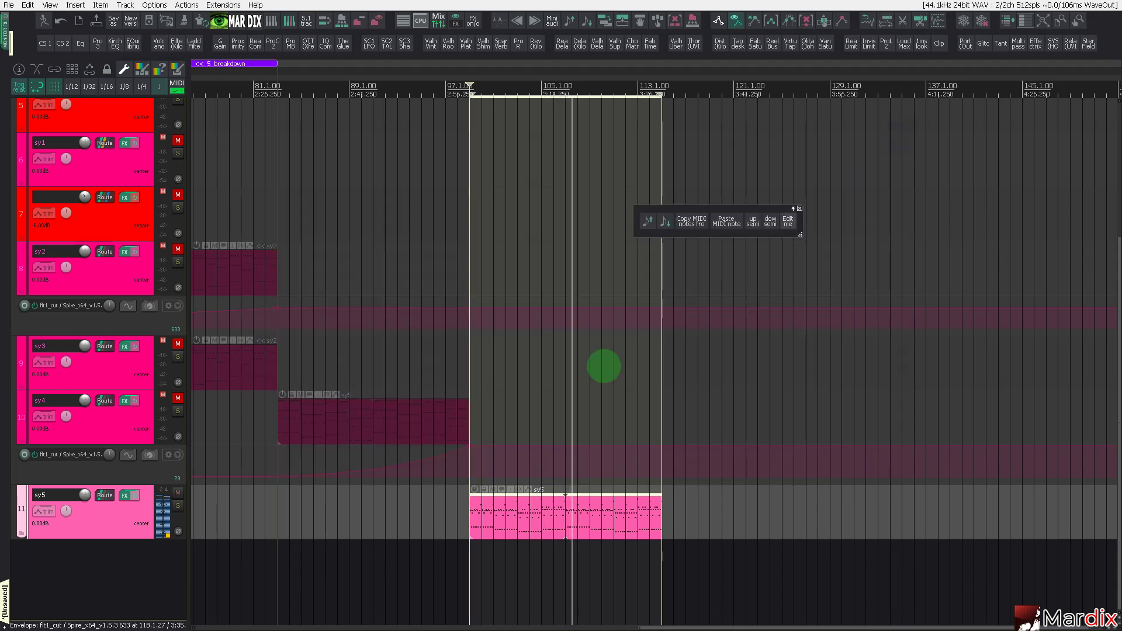
Add a new track below sy5 and insert an empty MIDI item on it from bar 99 to bar 115.
{"action": "double_click", "coordinate": [146, 591]}
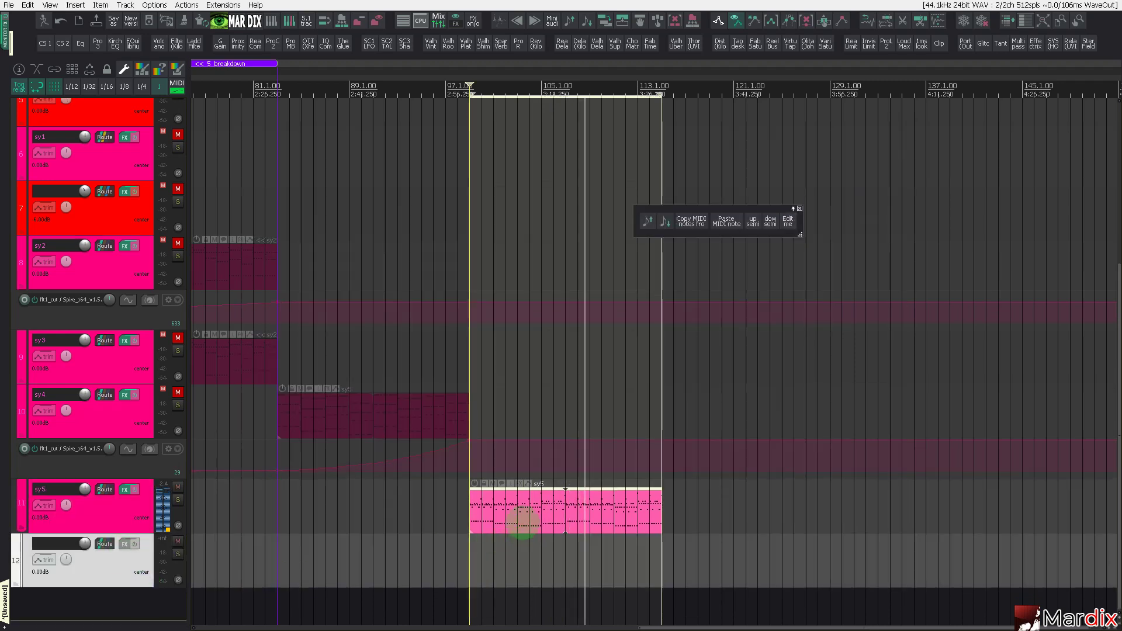
{"action": "left_click", "coordinate": [519, 521]}
{"action": "scroll", "coordinate": [505, 542], "scroll_direction": "up", "scroll_amount": 3}
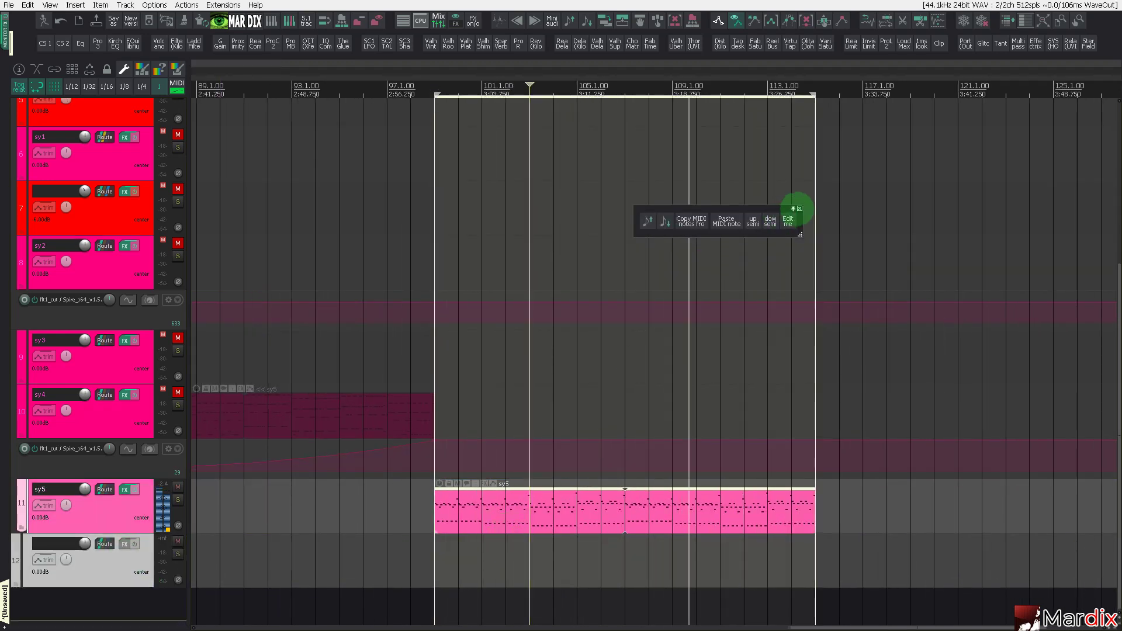
{"action": "left_click", "coordinate": [799, 209]}
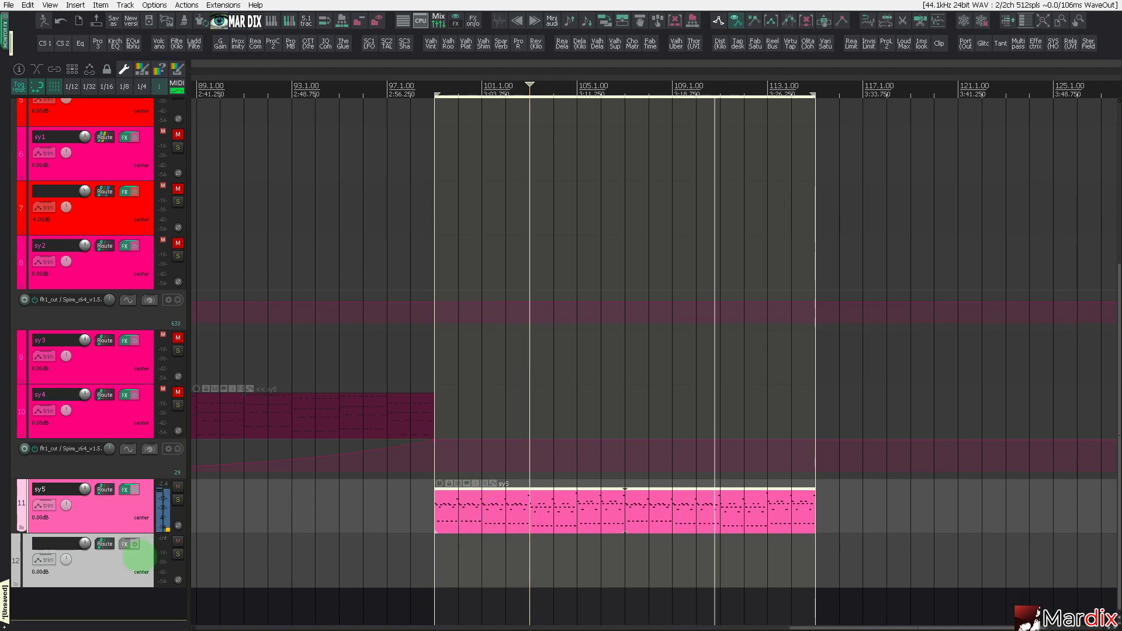
{"action": "left_click", "coordinate": [138, 556]}
{"action": "left_click", "coordinate": [177, 87]}
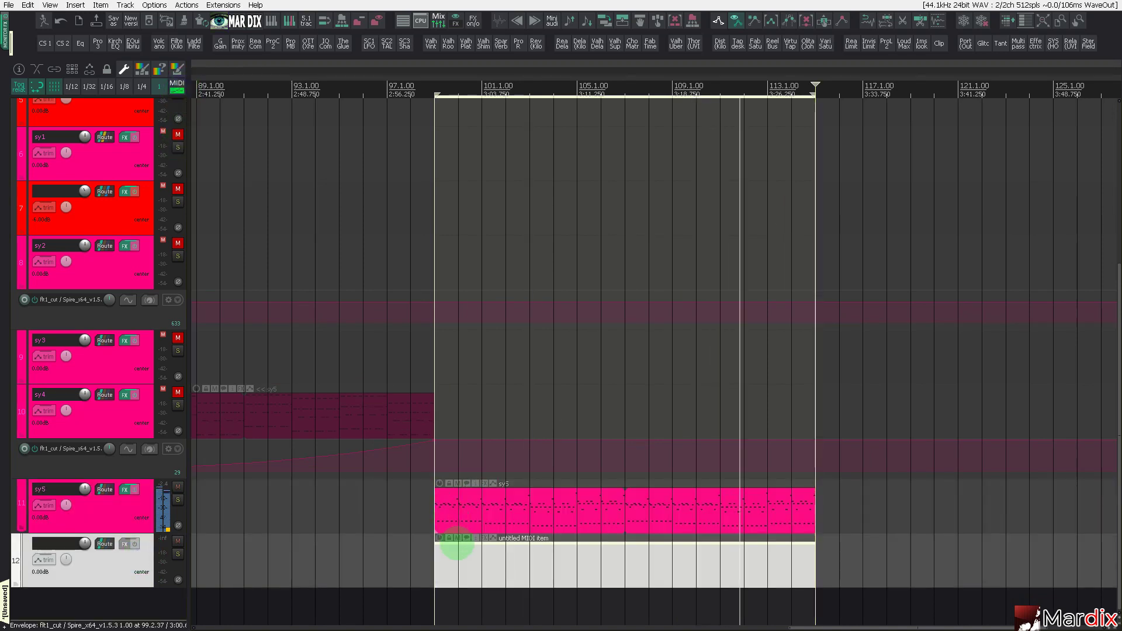
Open track 12's empty MIDI item for editing and set its key snap root to F with the natural minor scale.
{"action": "left_click", "coordinate": [465, 564]}
{"action": "double_click", "coordinate": [465, 564]}
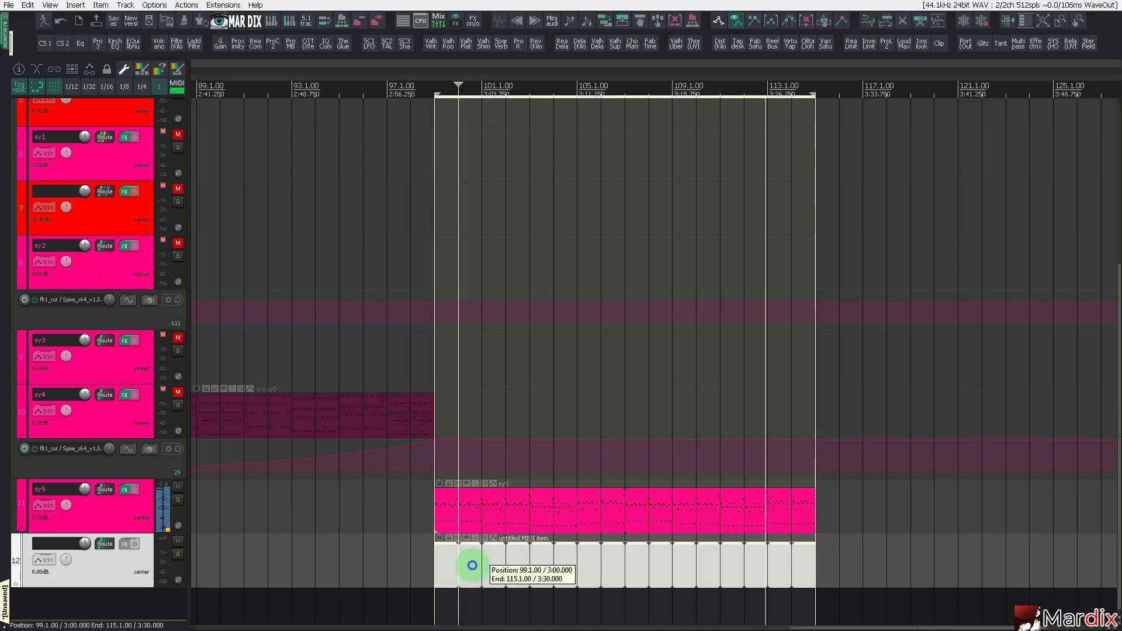
{"action": "left_click", "coordinate": [310, 622]}
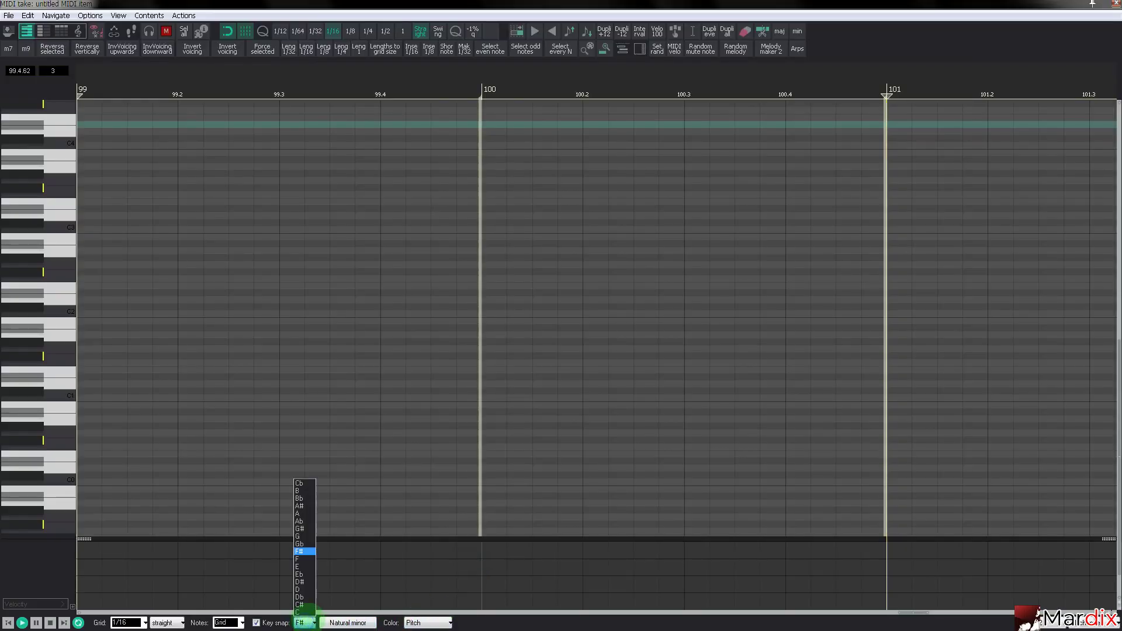
{"action": "left_click", "coordinate": [303, 560]}
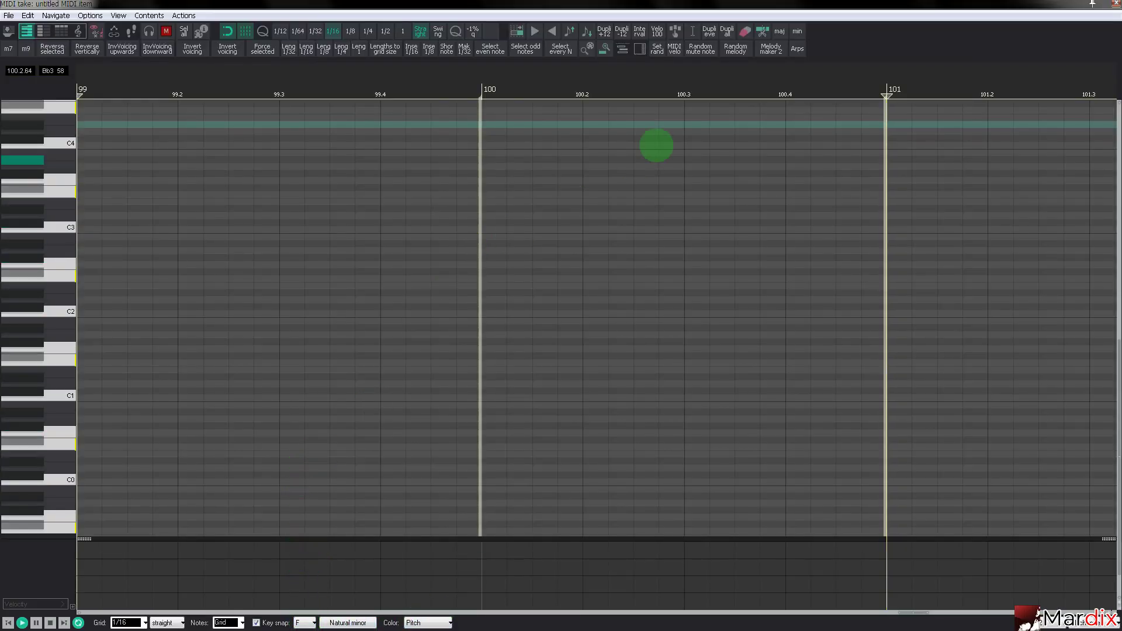
{"action": "left_click_drag", "start_coordinate": [527, 5], "coordinate": [711, 141]}
Copy sy5's effects chain onto track 12 and bring up the copied Spire synth.
{"action": "left_click", "coordinate": [124, 507]}
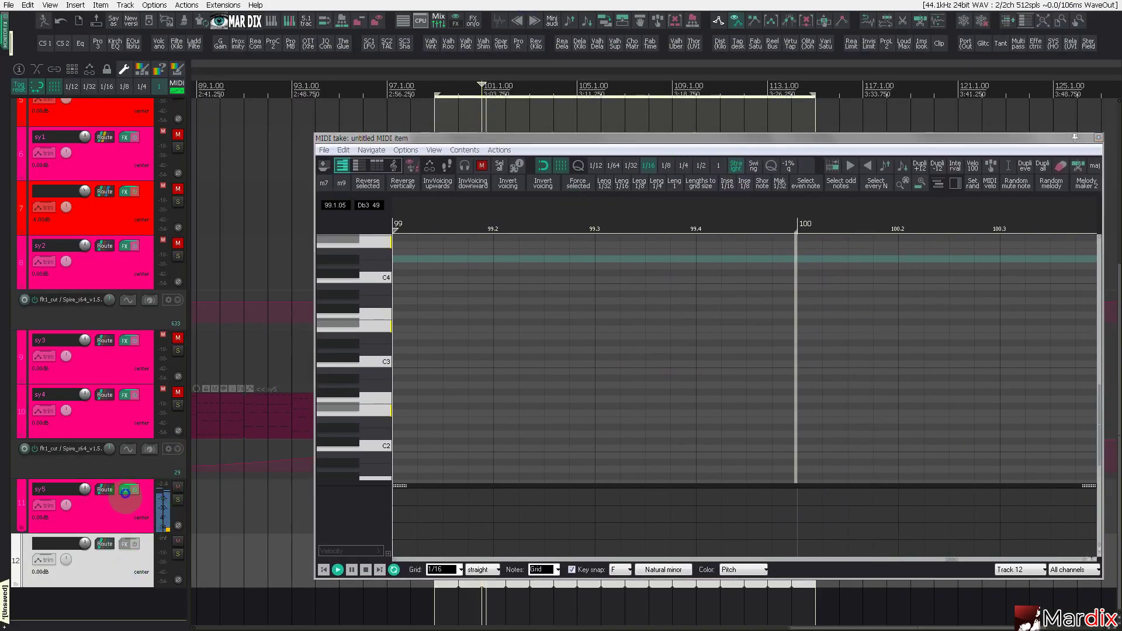
{"action": "left_click", "coordinate": [124, 544]}
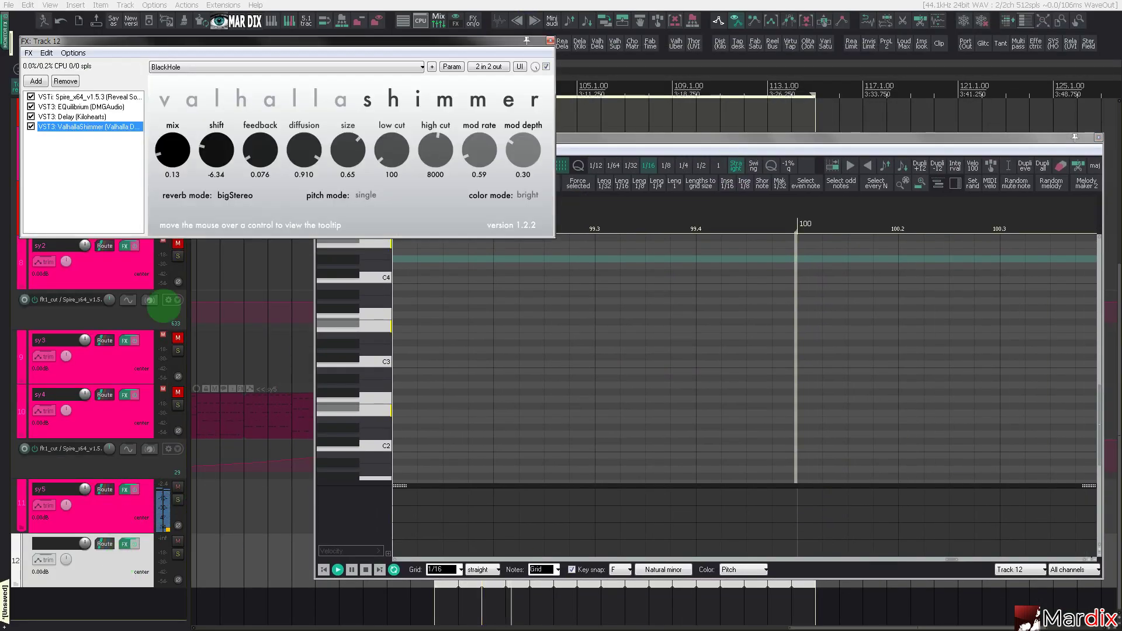
{"action": "left_click", "coordinate": [130, 97]}
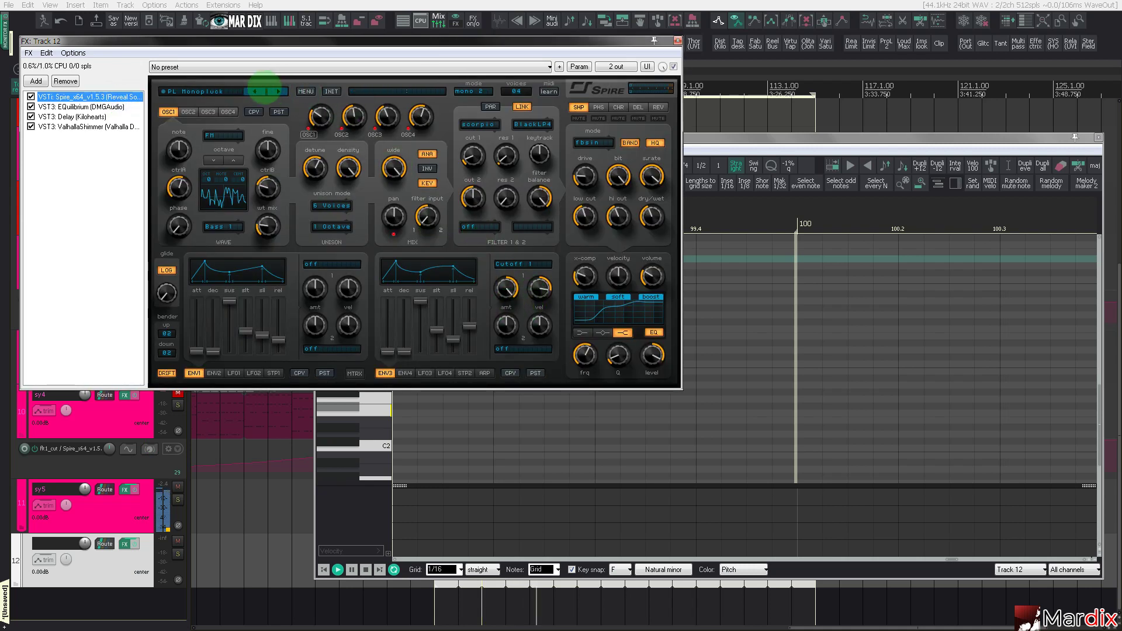
Audition PL Orient and PL Personal in track 12's Spire, load the PL Plymouth preset and close the effects window.
{"action": "left_click", "coordinate": [264, 90]}
{"action": "left_click", "coordinate": [608, 222]}
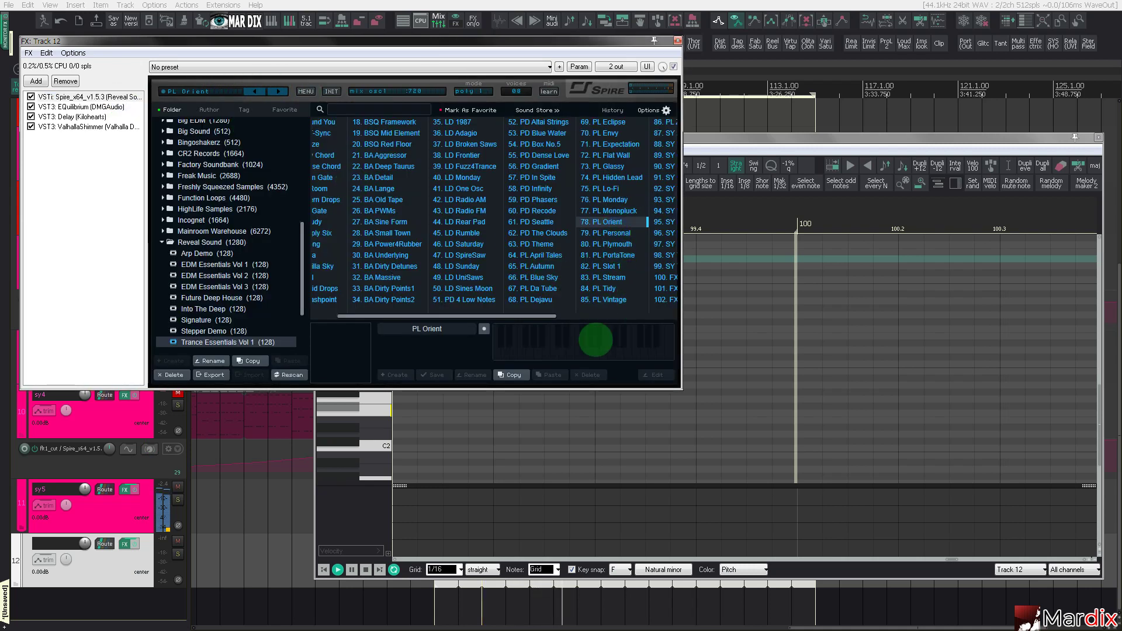
{"action": "key", "text": "Down"}
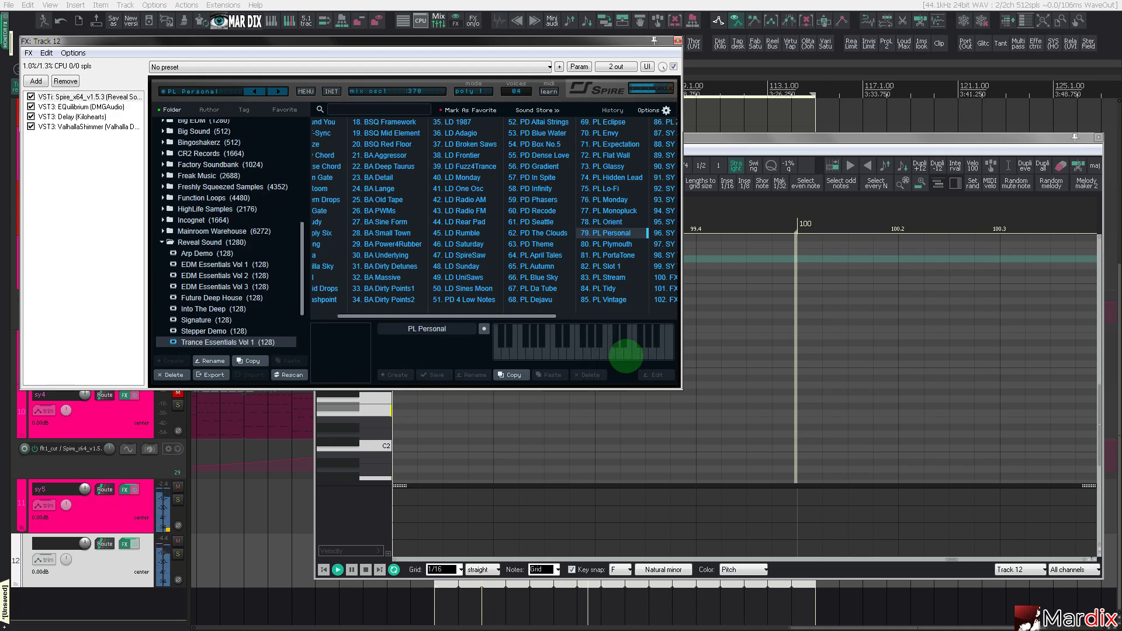
{"action": "key", "text": "Down"}
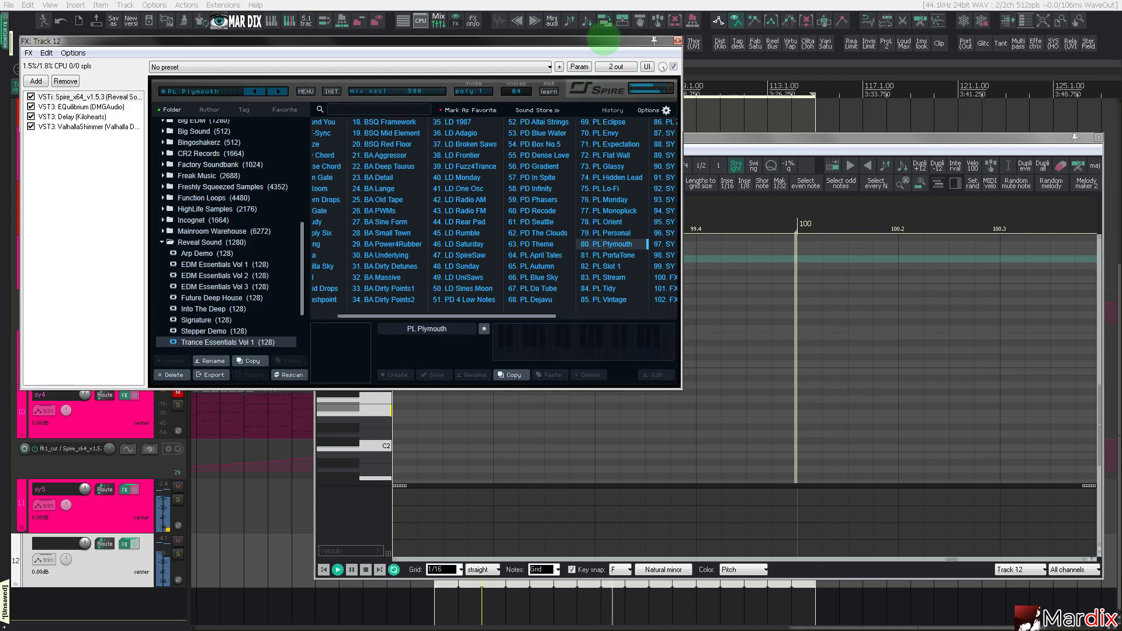
{"action": "left_click_drag", "start_coordinate": [655, 37], "coordinate": [654, 117]}
{"action": "left_click", "coordinate": [678, 121]}
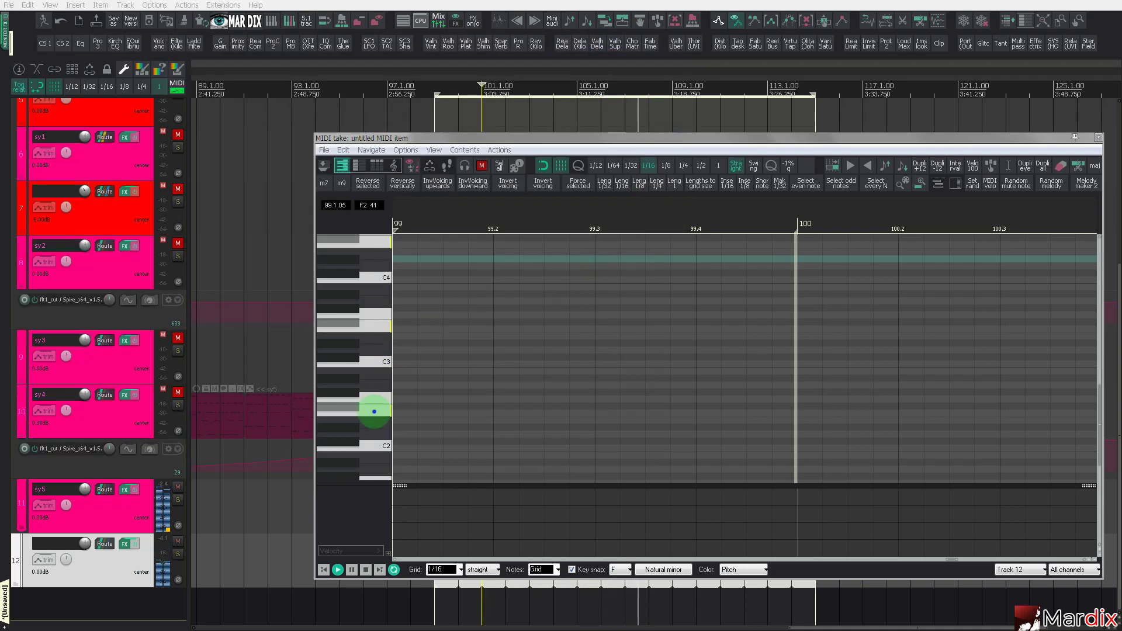
Enter sixteenth notes in bar 99: F4 on the first and third sixteenths and Bb4 on the fourth.
{"action": "left_click", "coordinate": [375, 410]}
{"action": "left_click", "coordinate": [374, 330]}
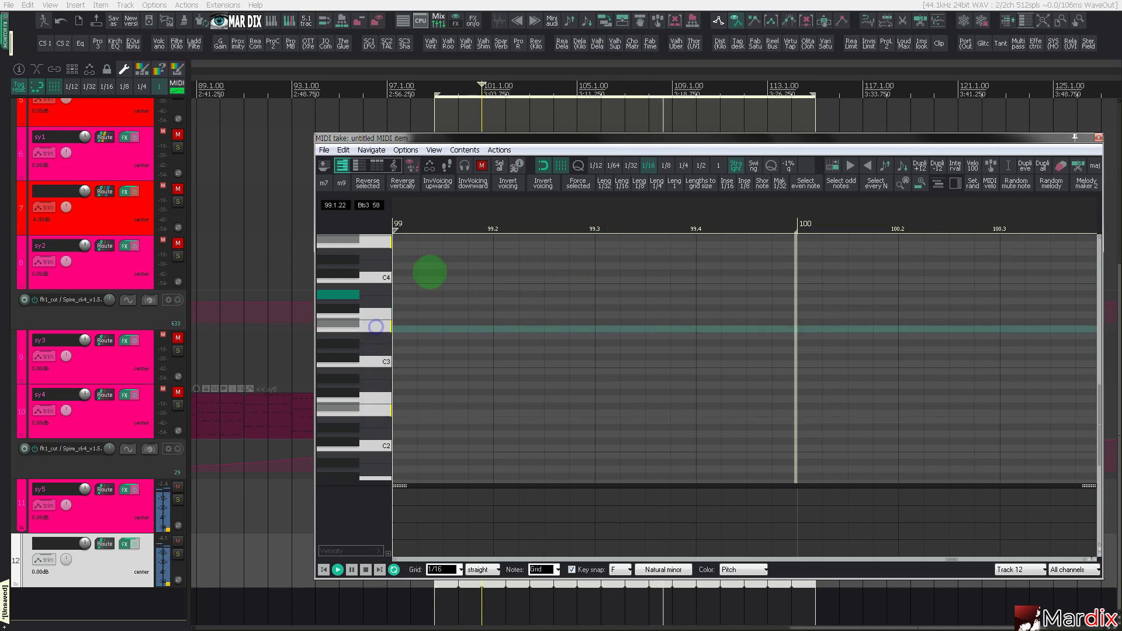
{"action": "left_click_drag", "start_coordinate": [449, 216], "coordinate": [466, 210]}
{"action": "scroll", "coordinate": [441, 302], "scroll_direction": "up", "scroll_amount": 1}
{"action": "scroll", "coordinate": [441, 302], "scroll_direction": "up", "scroll_amount": 1}
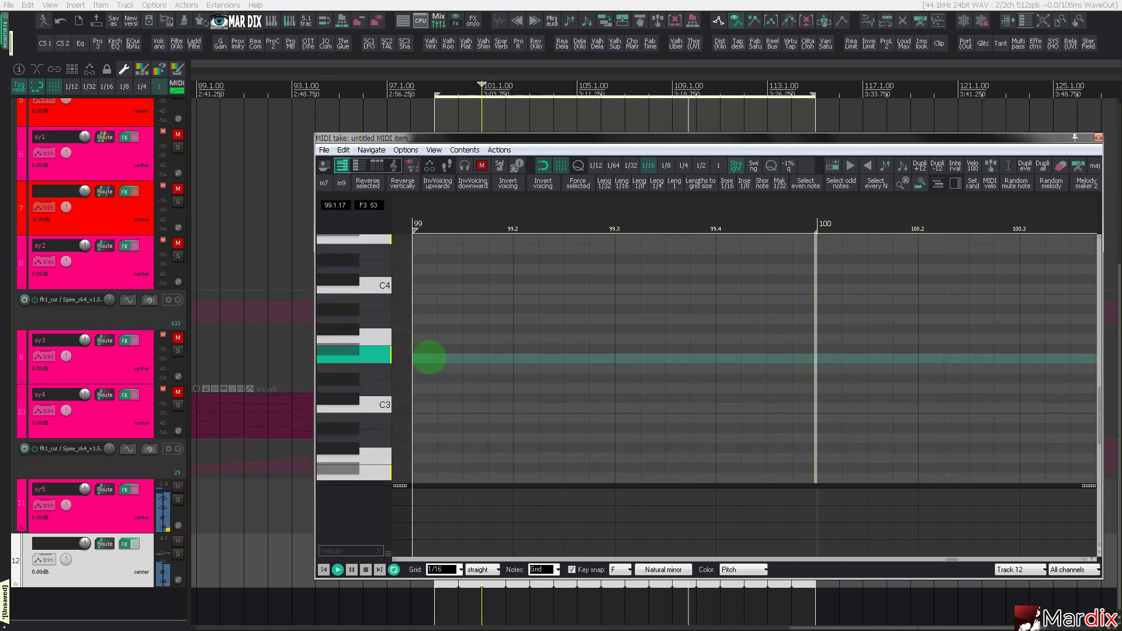
{"action": "double_click", "coordinate": [430, 359]}
{"action": "left_click", "coordinate": [451, 369]}
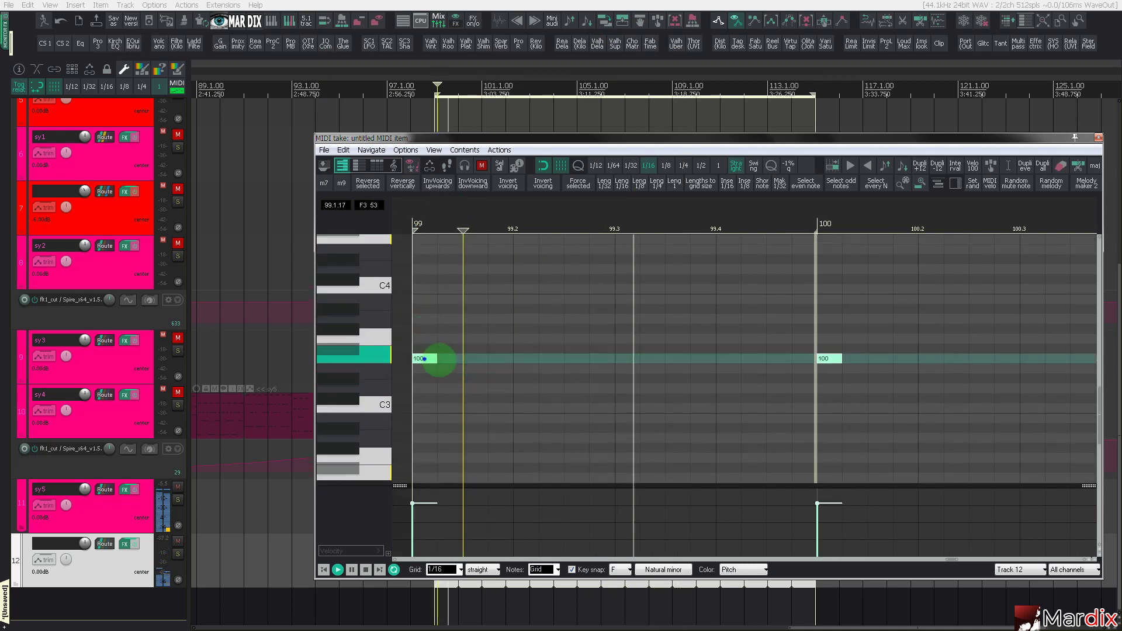
{"action": "left_click_drag", "start_coordinate": [430, 359], "coordinate": [421, 386]}
{"action": "key", "text": "shift+Up"}
{"action": "scroll", "coordinate": [359, 359], "scroll_direction": "up", "scroll_amount": 3}
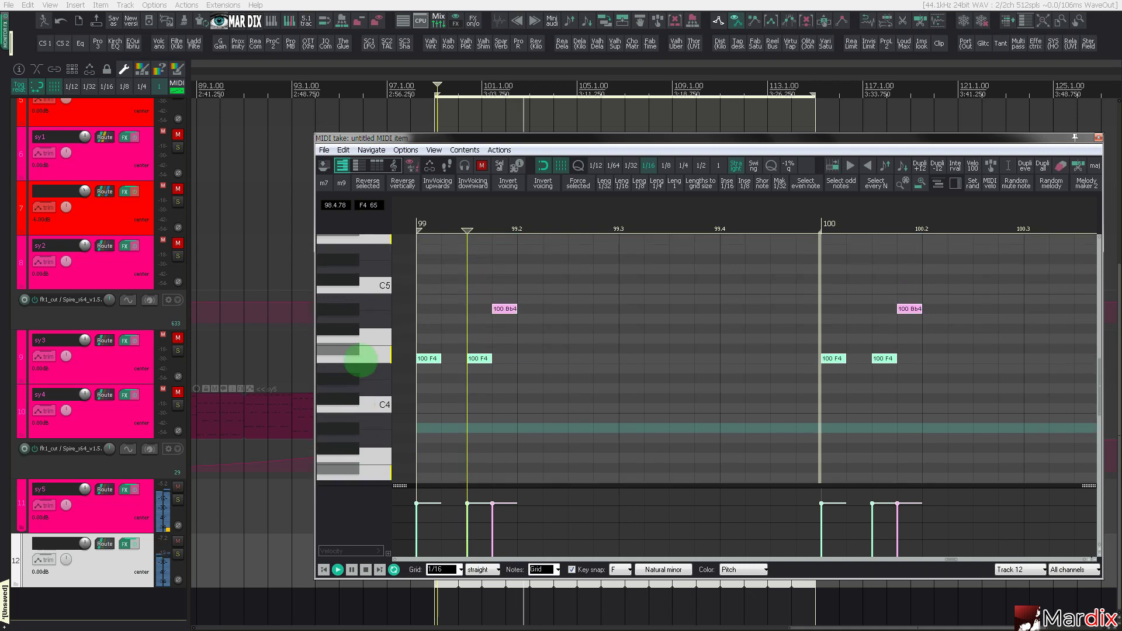
Add Bb4 on the second and fourth sixteenths of beat 2 and C5 on beat 3, returning the edit cursor to bar 99.
{"action": "left_click_drag", "start_coordinate": [555, 358], "coordinate": [566, 310]}
{"action": "scroll", "coordinate": [363, 362], "scroll_direction": "up", "scroll_amount": 3}
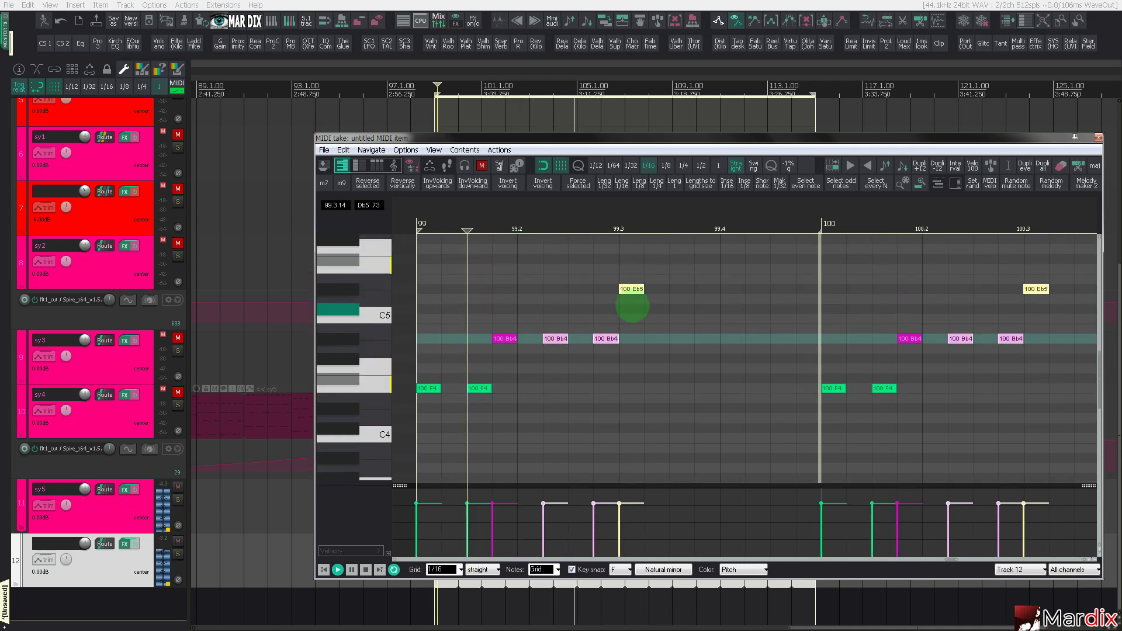
{"action": "left_click_drag", "start_coordinate": [633, 290], "coordinate": [429, 402]}
{"action": "left_click", "coordinate": [641, 338]}
{"action": "left_click", "coordinate": [630, 317]}
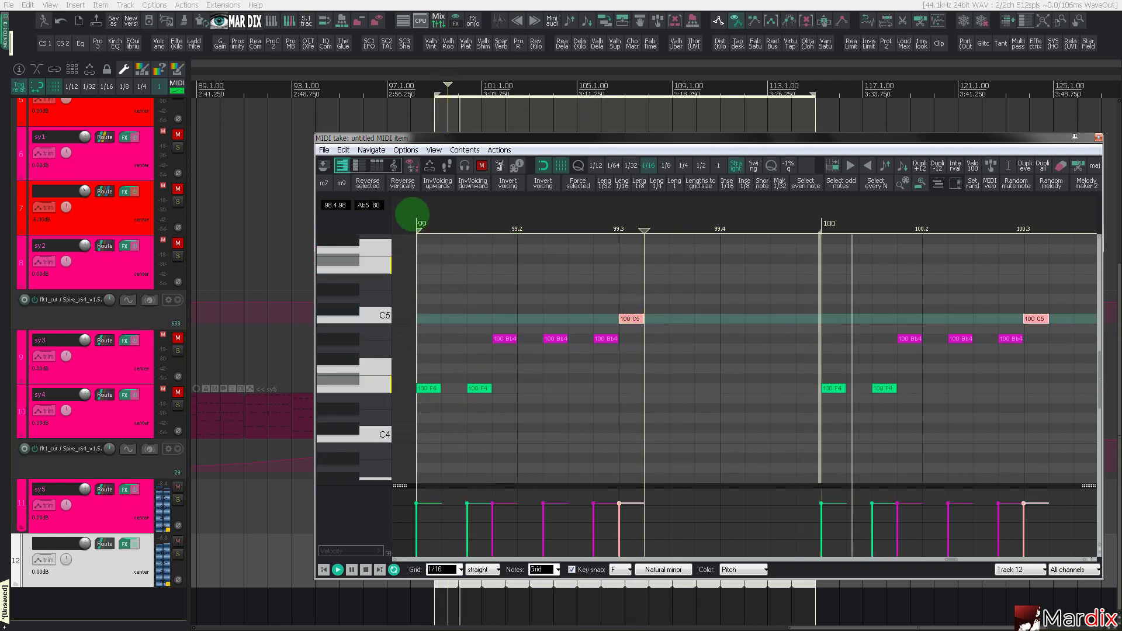
{"action": "left_click", "coordinate": [414, 217]}
Add a Bb4 note on the third sixteenth of beat 3 and an Eb5 note on beat 4.
{"action": "left_click_drag", "start_coordinate": [635, 321], "coordinate": [636, 318]}
{"action": "left_click", "coordinate": [682, 339]}
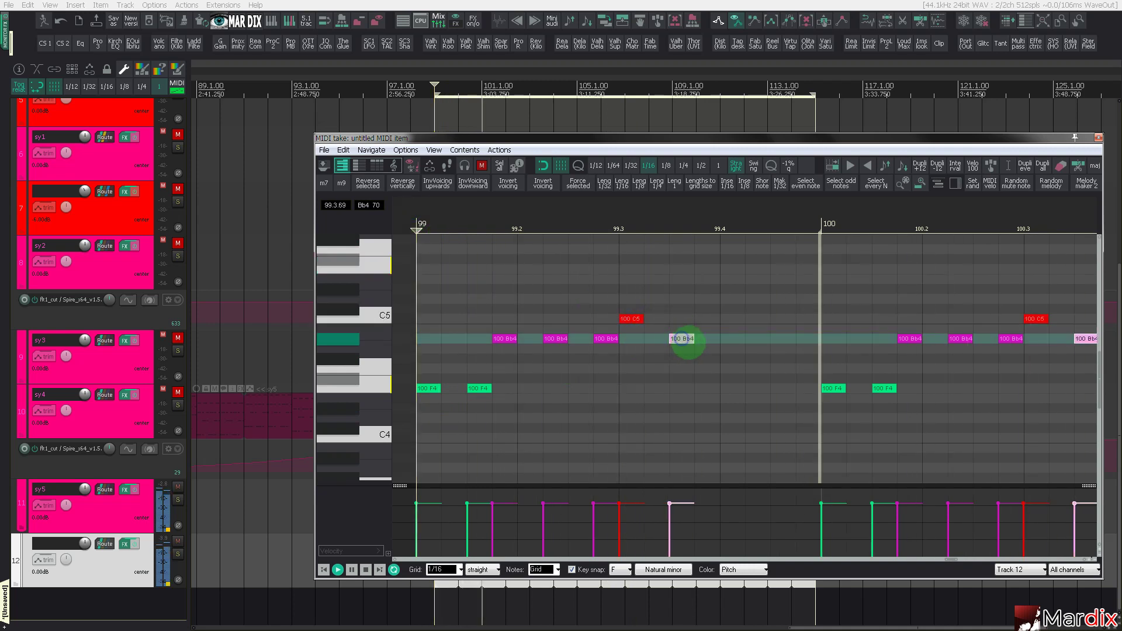
{"action": "left_click_drag", "start_coordinate": [743, 339], "coordinate": [736, 294]}
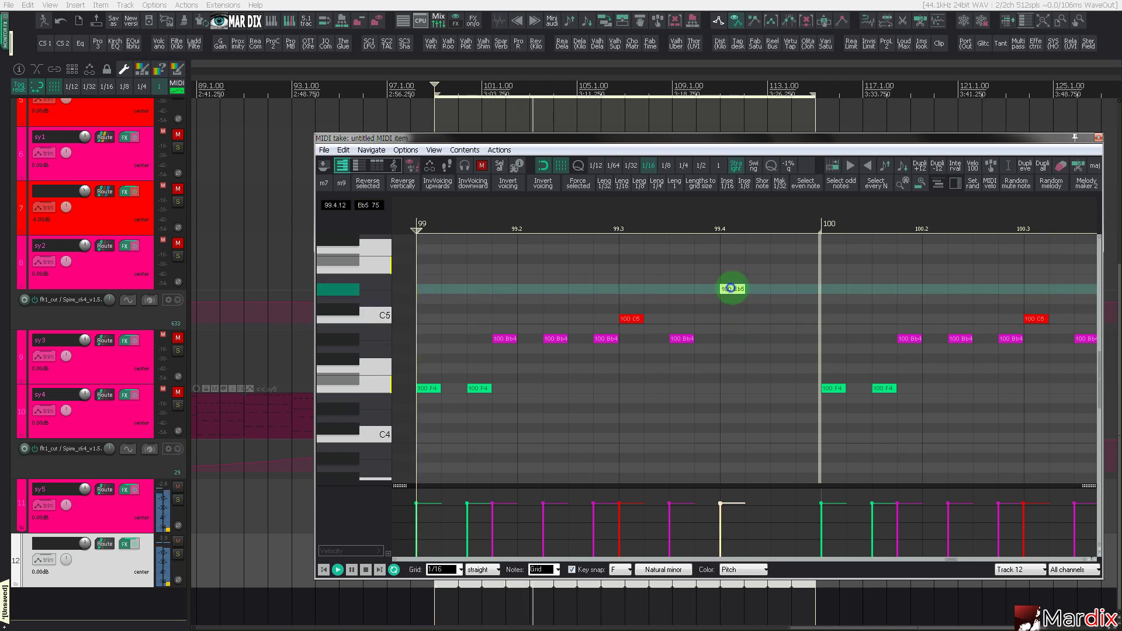
Finish the one-bar riff with G4 and Ab4 on the last two sixteenths of beat 4 and close the MIDI editor.
{"action": "left_click", "coordinate": [784, 289]}
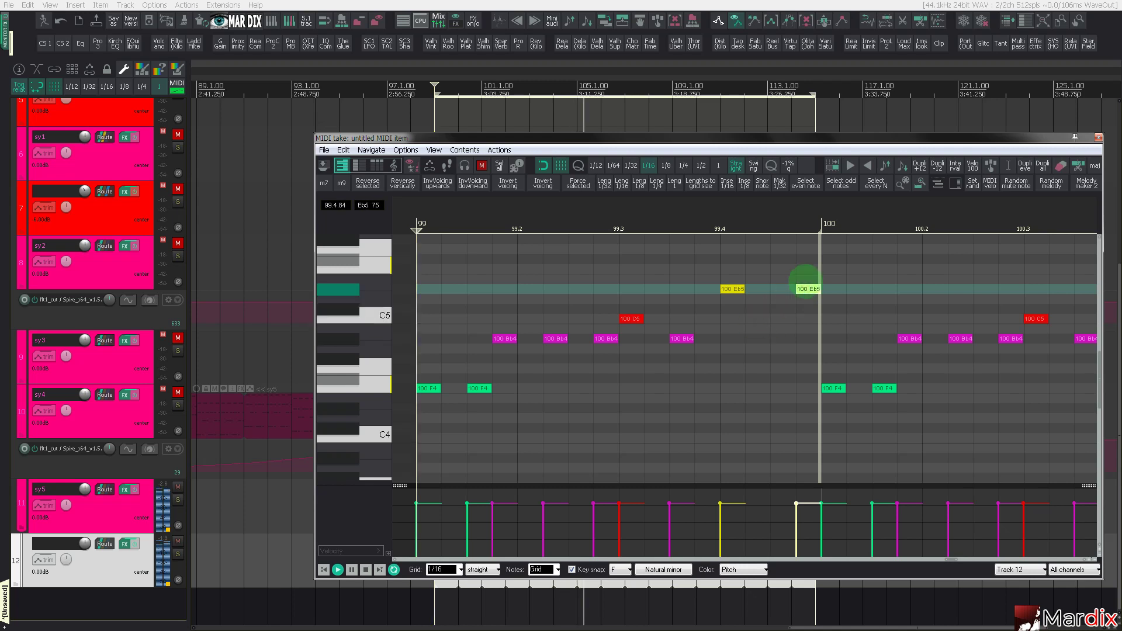
{"action": "left_click", "coordinate": [781, 269]}
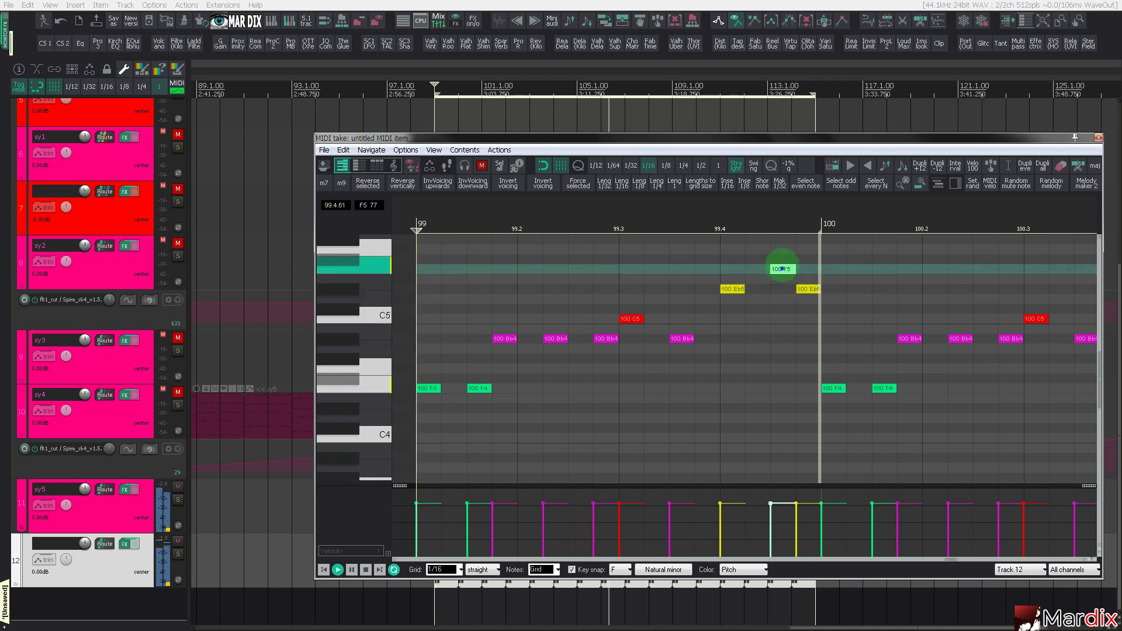
{"action": "left_click_drag", "start_coordinate": [782, 269], "coordinate": [784, 254]}
{"action": "scroll", "coordinate": [780, 273], "scroll_direction": "up", "scroll_amount": 2}
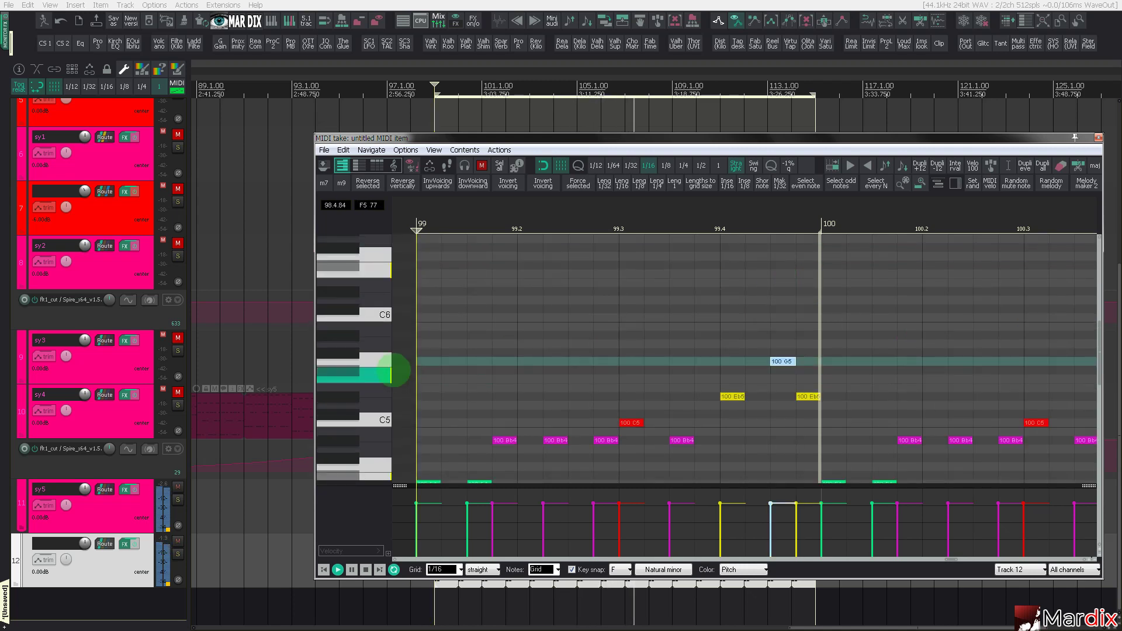
{"action": "scroll", "coordinate": [393, 370], "scroll_direction": "down", "scroll_amount": 2}
{"action": "left_click_drag", "start_coordinate": [805, 326], "coordinate": [799, 302]}
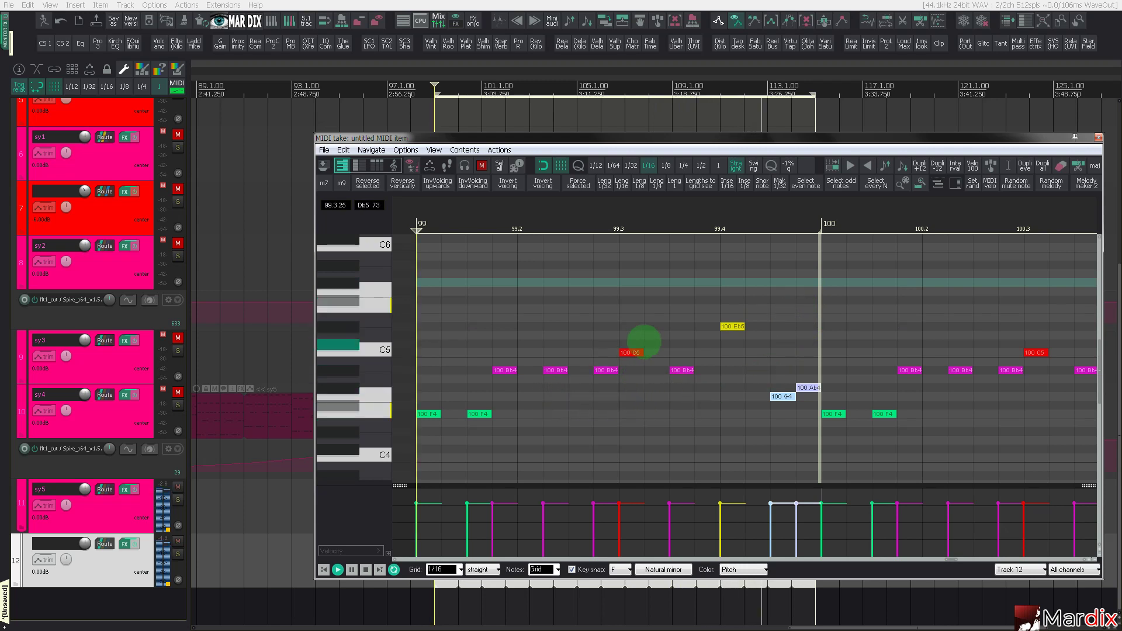
{"action": "left_click_drag", "start_coordinate": [979, 138], "coordinate": [952, 134]}
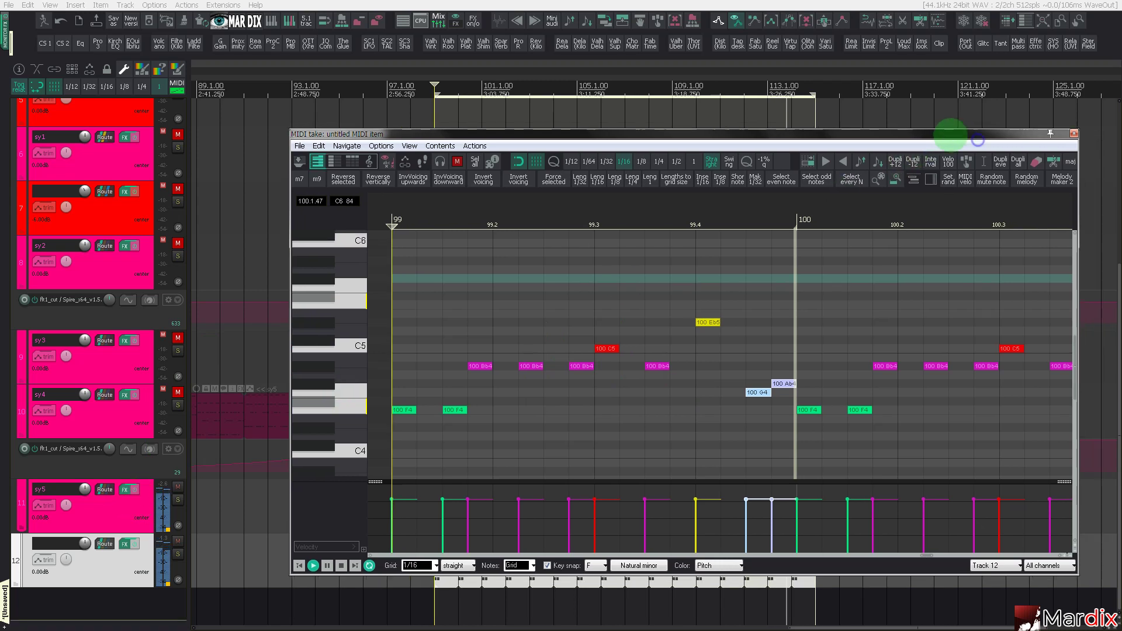
{"action": "left_click", "coordinate": [1071, 133]}
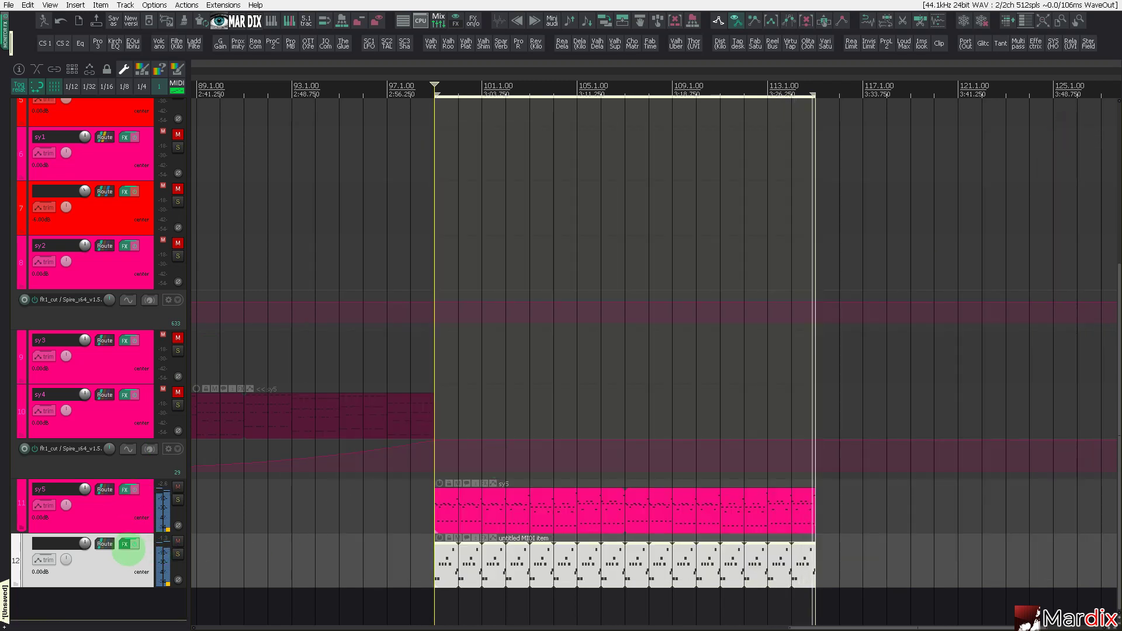
Bypass the Delay on track 12 and set the ValhallaShimmer mix to 0.19.
{"action": "left_click", "coordinate": [124, 544]}
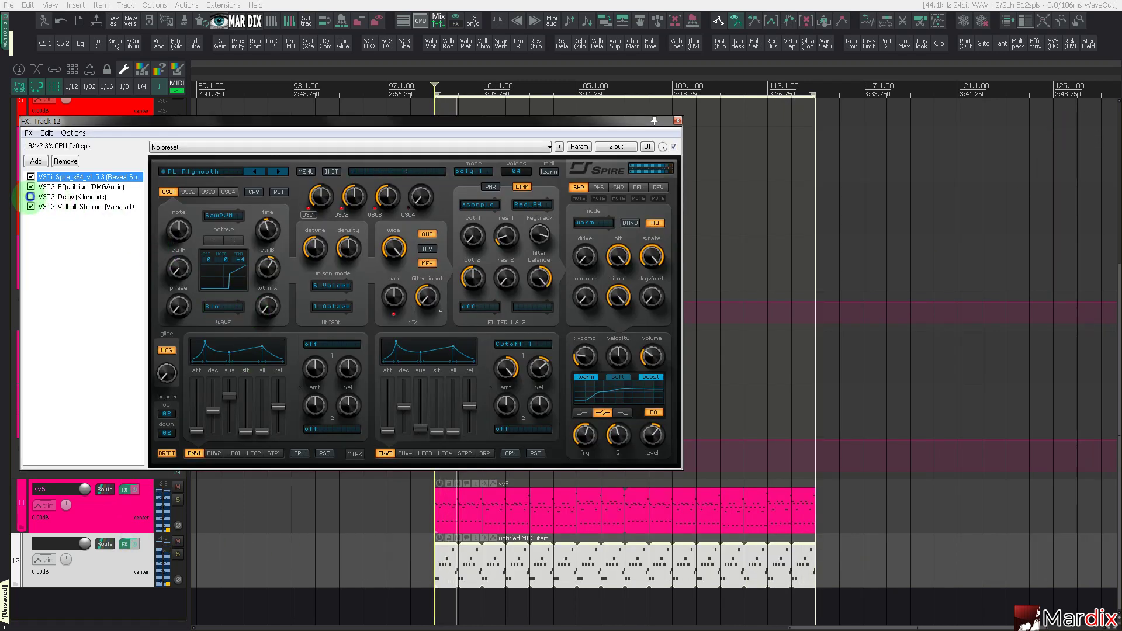
{"action": "left_click", "coordinate": [88, 206]}
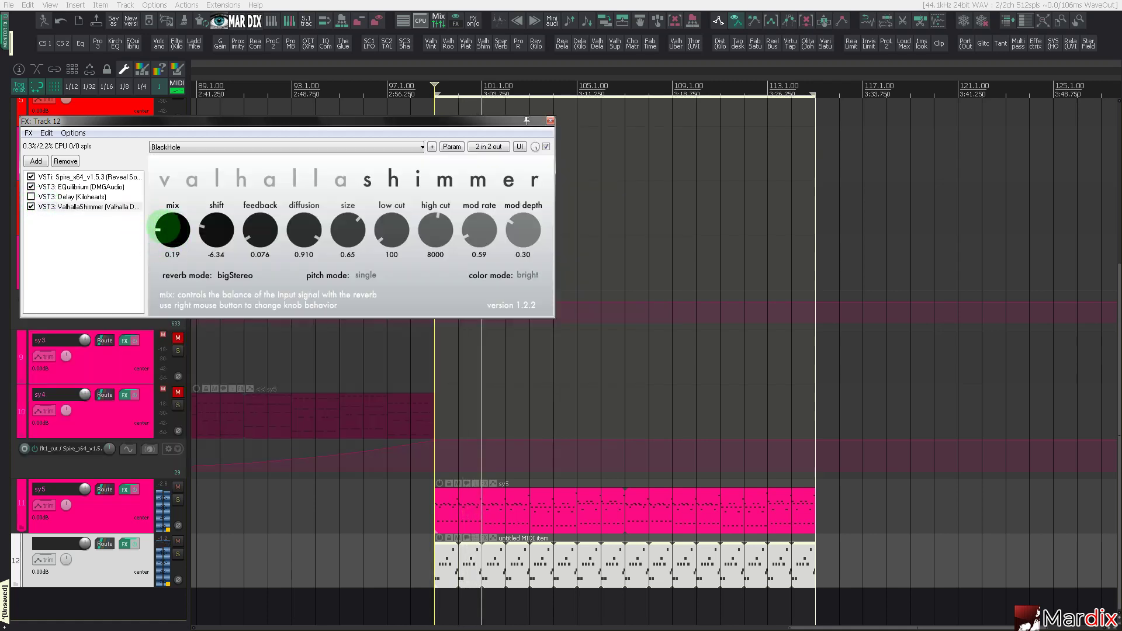
Lower the filter 1 cutoff in track 12's Spire while the part plays.
{"action": "left_click", "coordinate": [108, 177]}
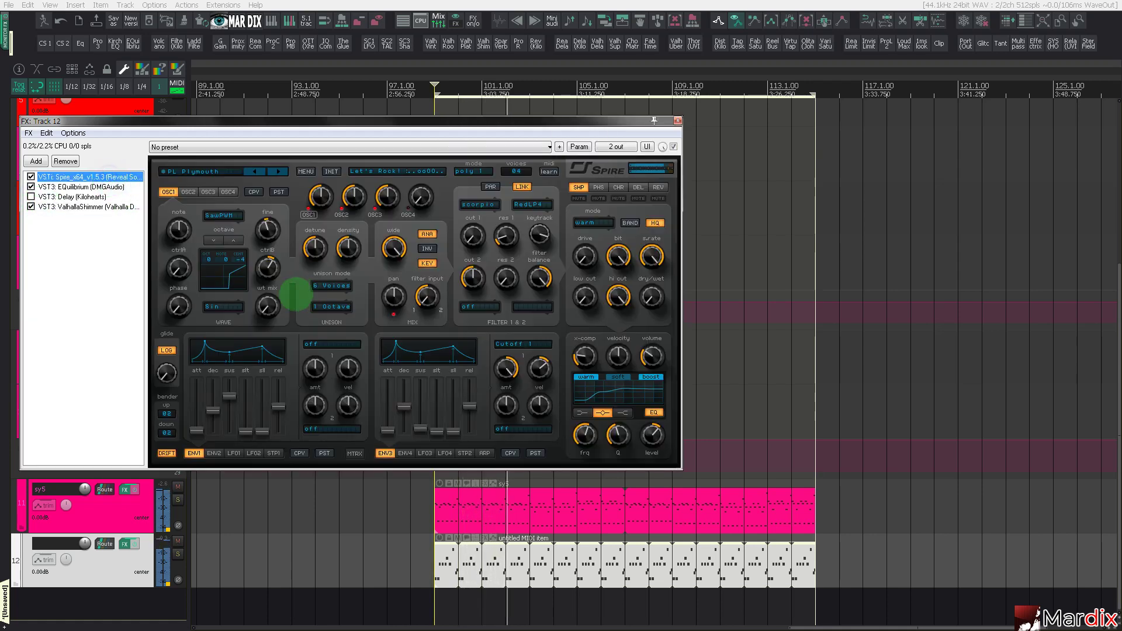
{"action": "left_click", "coordinate": [473, 235]}
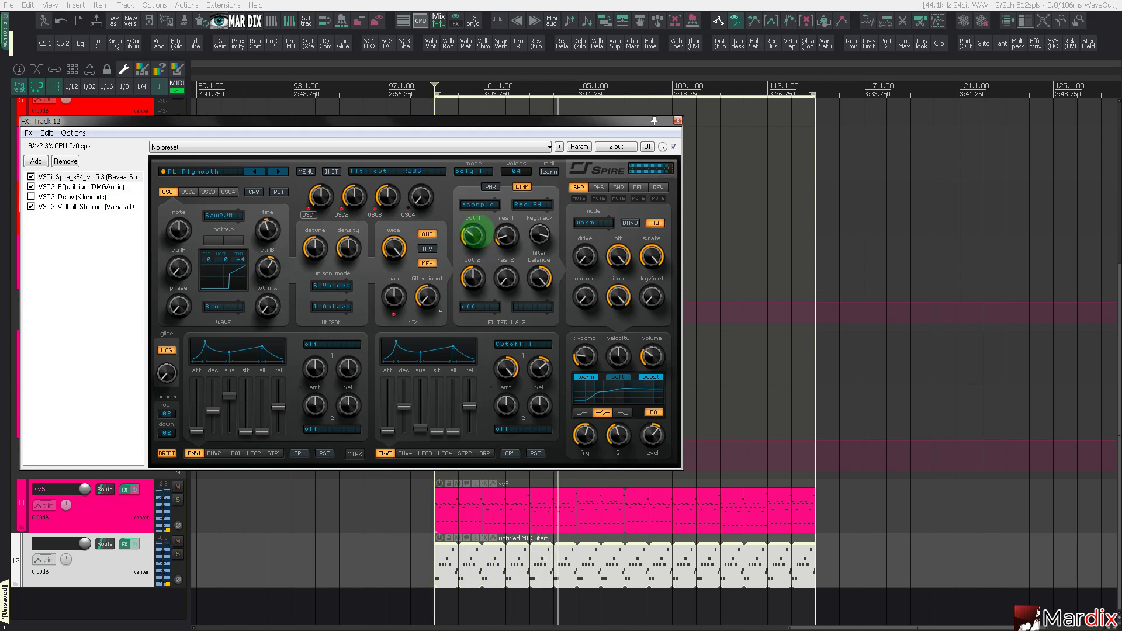
{"action": "left_click_drag", "start_coordinate": [473, 221], "coordinate": [493, 339]}
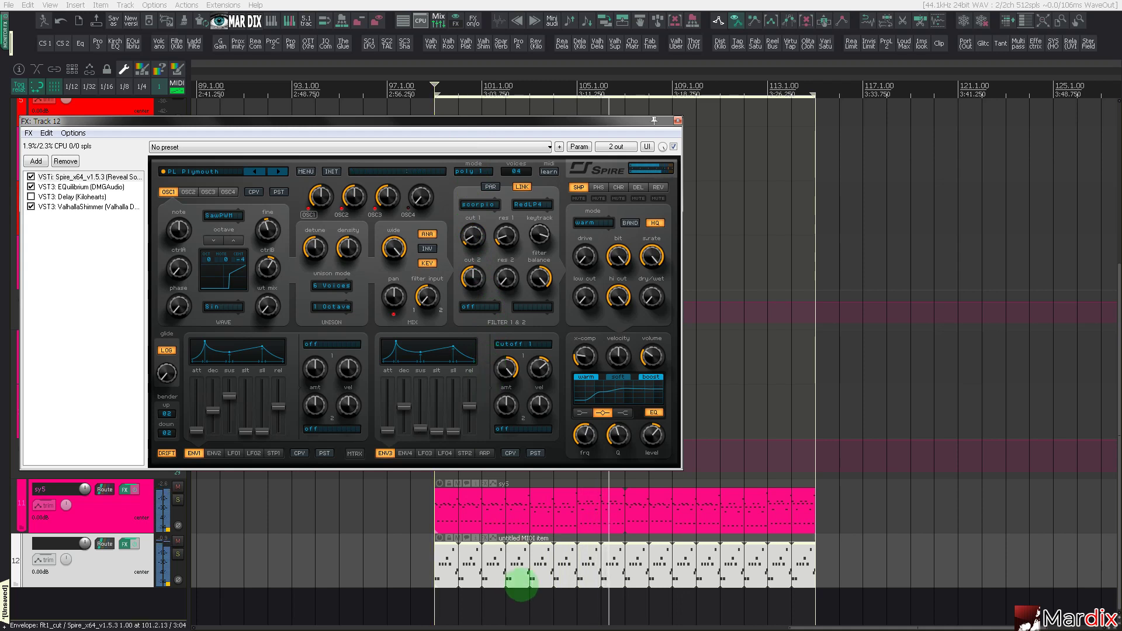
{"action": "left_click", "coordinate": [526, 568]}
{"action": "left_click", "coordinate": [474, 236]}
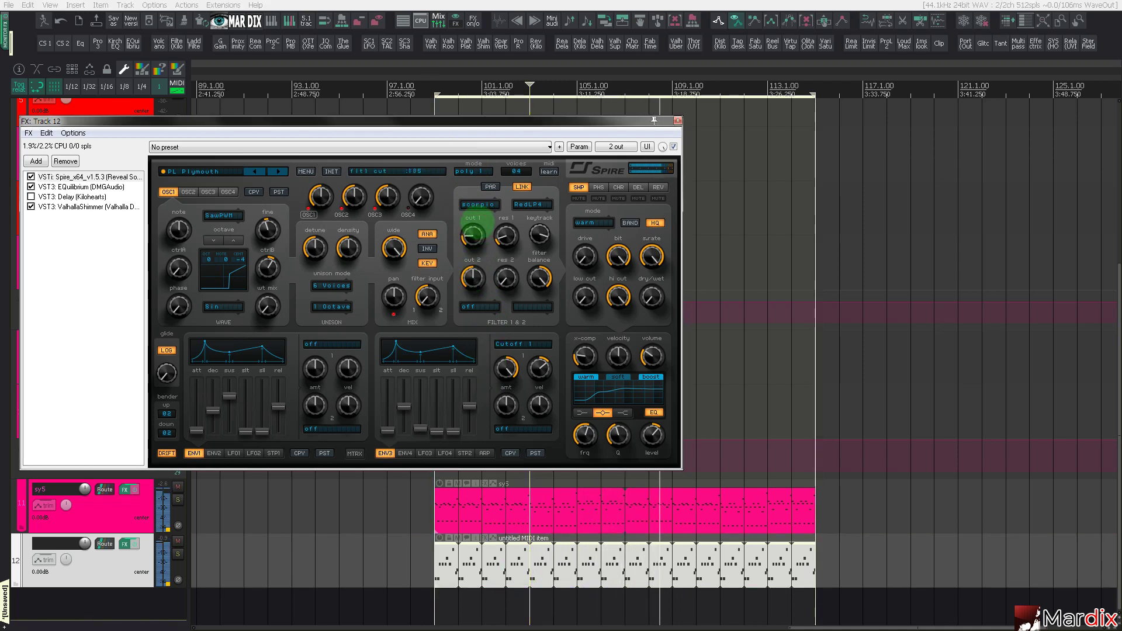
Briefly solo sy5 and audition the PL Slot 1 and PL Stream presets in its Spire.
{"action": "left_click", "coordinate": [178, 500]}
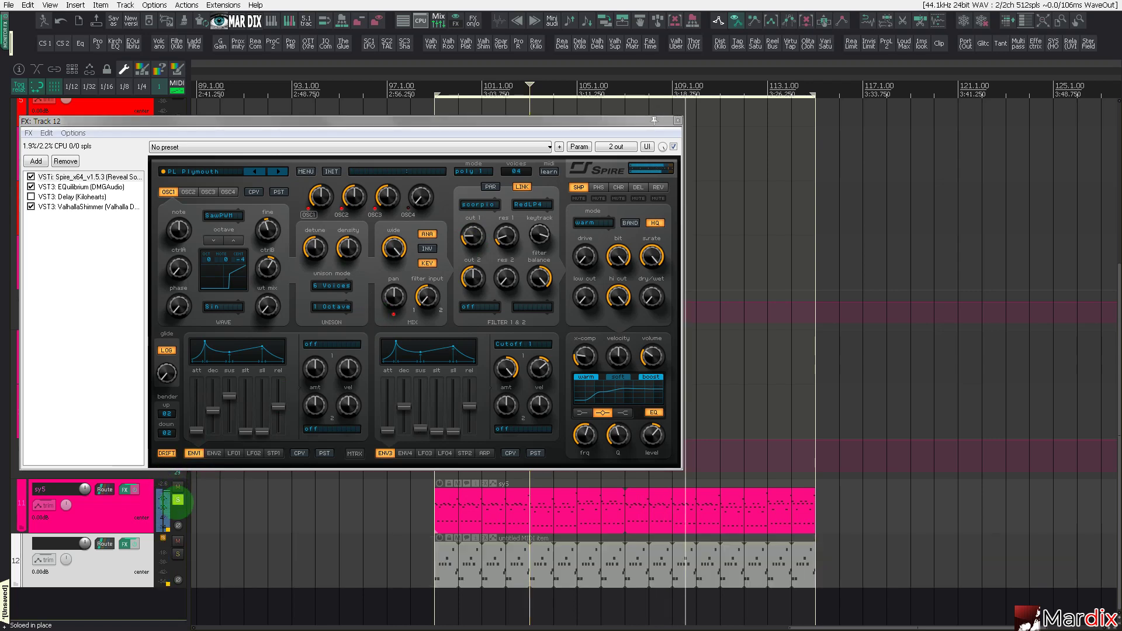
{"action": "left_click", "coordinate": [178, 500]}
{"action": "left_click", "coordinate": [124, 490]}
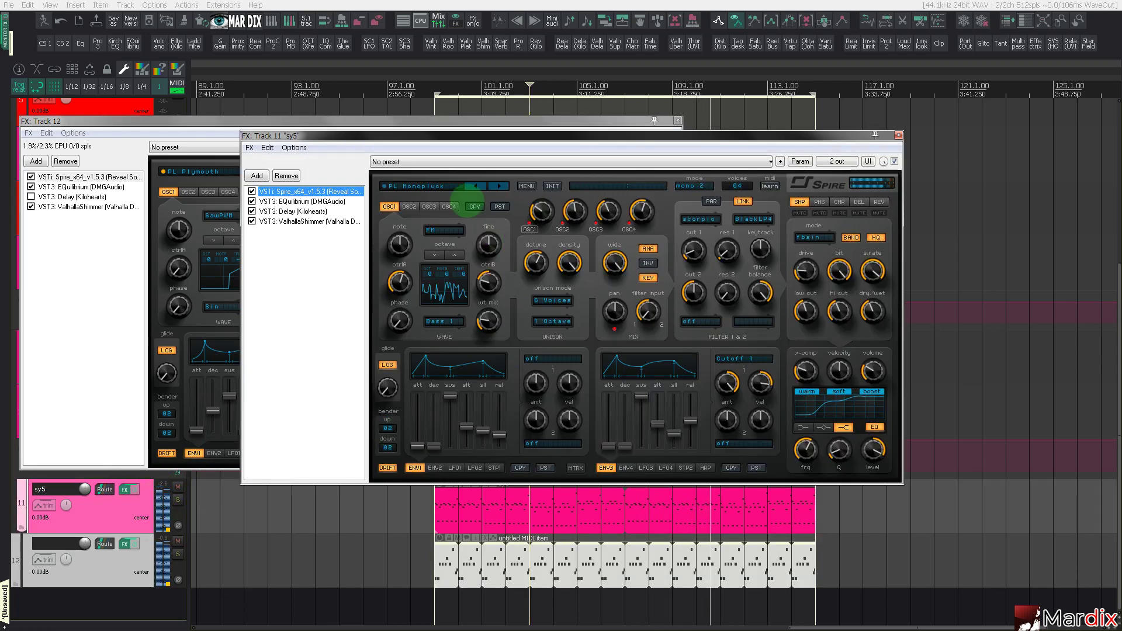
{"action": "left_click", "coordinate": [449, 186]}
{"action": "left_click", "coordinate": [829, 359]}
{"action": "left_click", "coordinate": [841, 375]}
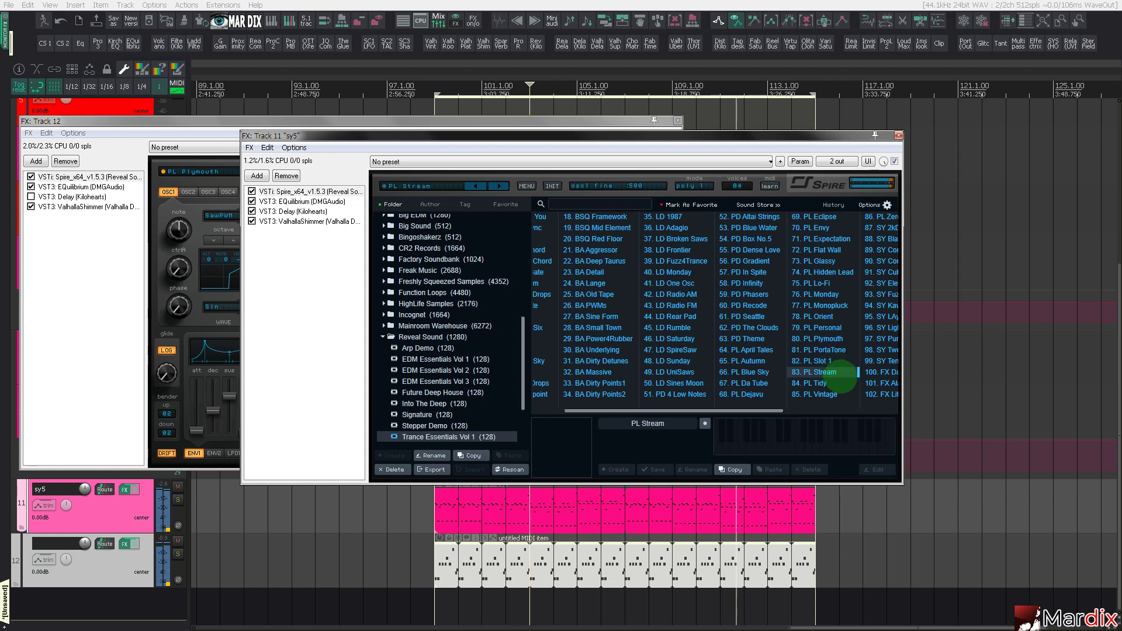
{"action": "key", "text": "Up"}
Audition the PL Flat Wall and PL Eclipse presets from Trance Essentials Vol 1 in sy5's Spire.
{"action": "left_click_drag", "start_coordinate": [728, 135], "coordinate": [718, 224]}
{"action": "left_click", "coordinate": [820, 320]}
{"action": "left_click", "coordinate": [818, 331]}
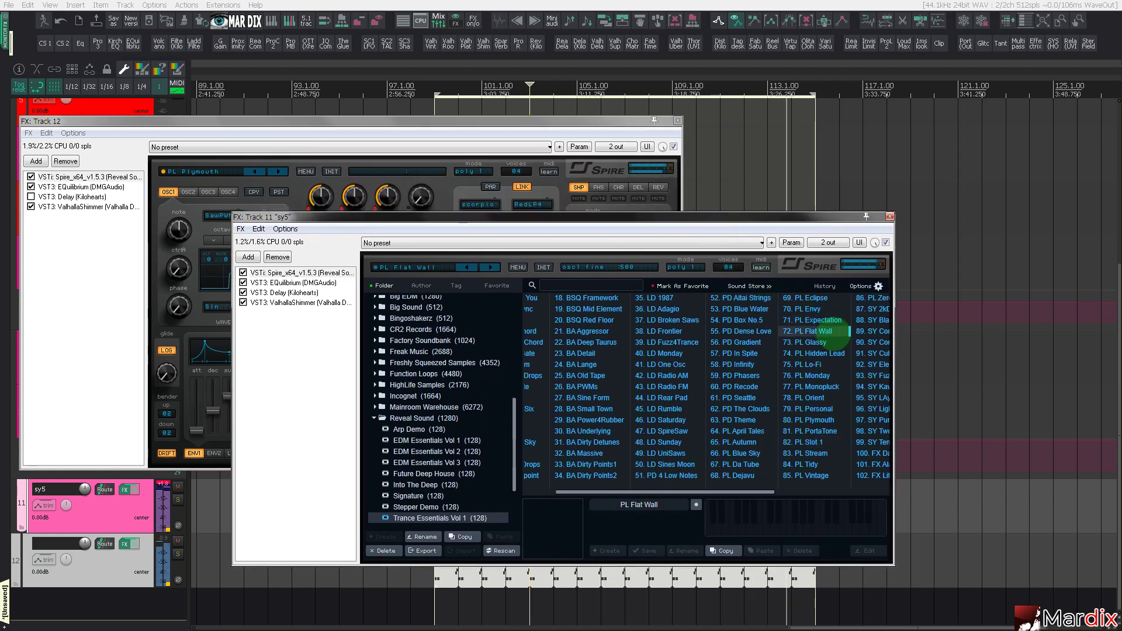
{"action": "left_click", "coordinate": [818, 298]}
{"action": "scroll", "coordinate": [433, 468], "scroll_direction": "down", "scroll_amount": 3}
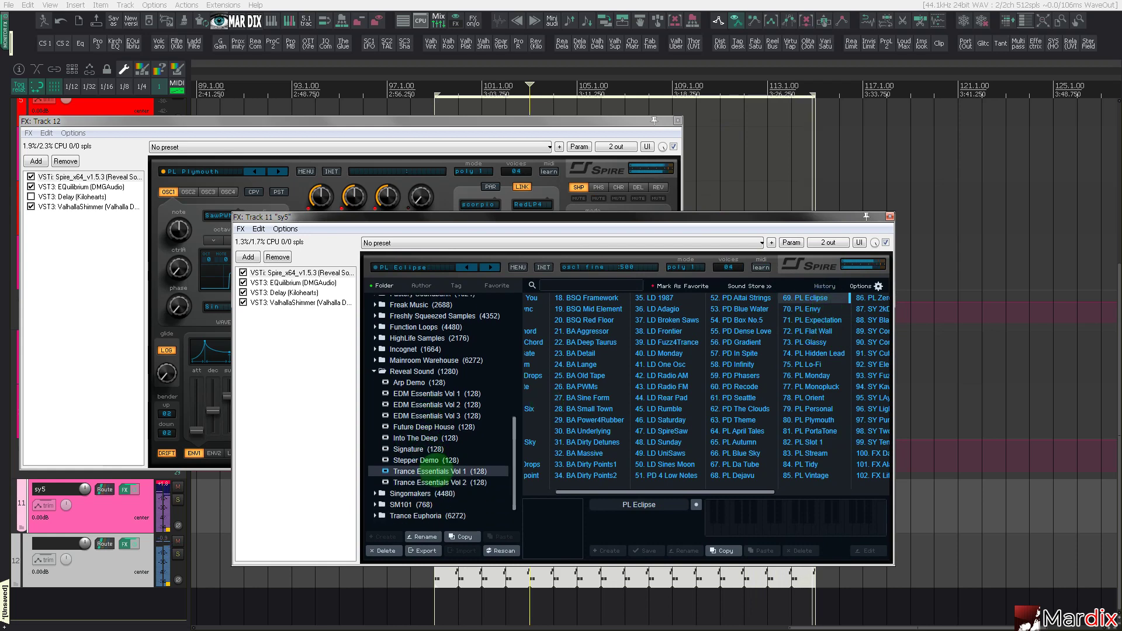
Switch sy5's Spire to the Trance Essentials Vol 2 bank and audition SQ TB-Pulse and SQ White Acid.
{"action": "left_click", "coordinate": [475, 451]}
{"action": "left_click", "coordinate": [603, 386]}
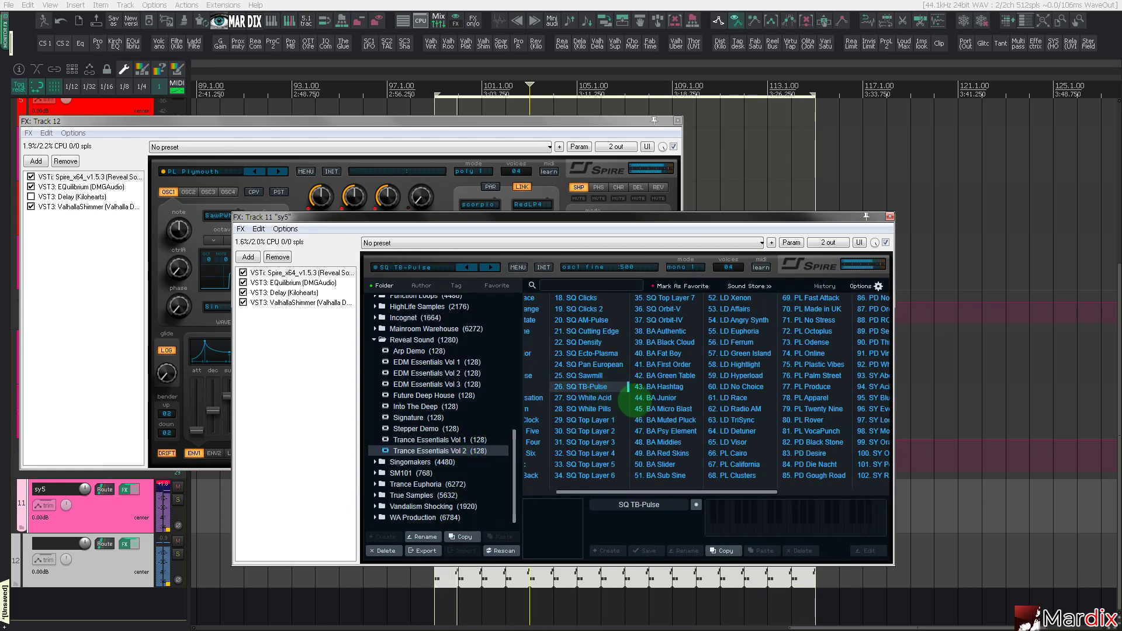
{"action": "key", "text": "Down"}
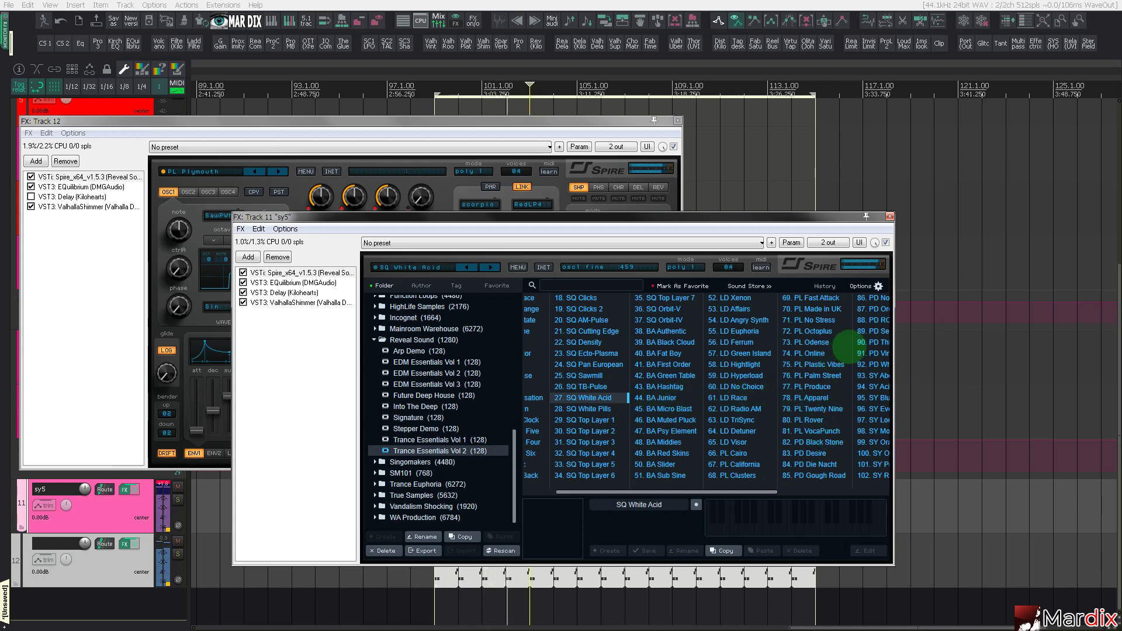
Audition the pluck presets from PL California onward, settle on PL Online for sy5 and close its FX window.
{"action": "left_click", "coordinate": [734, 453]}
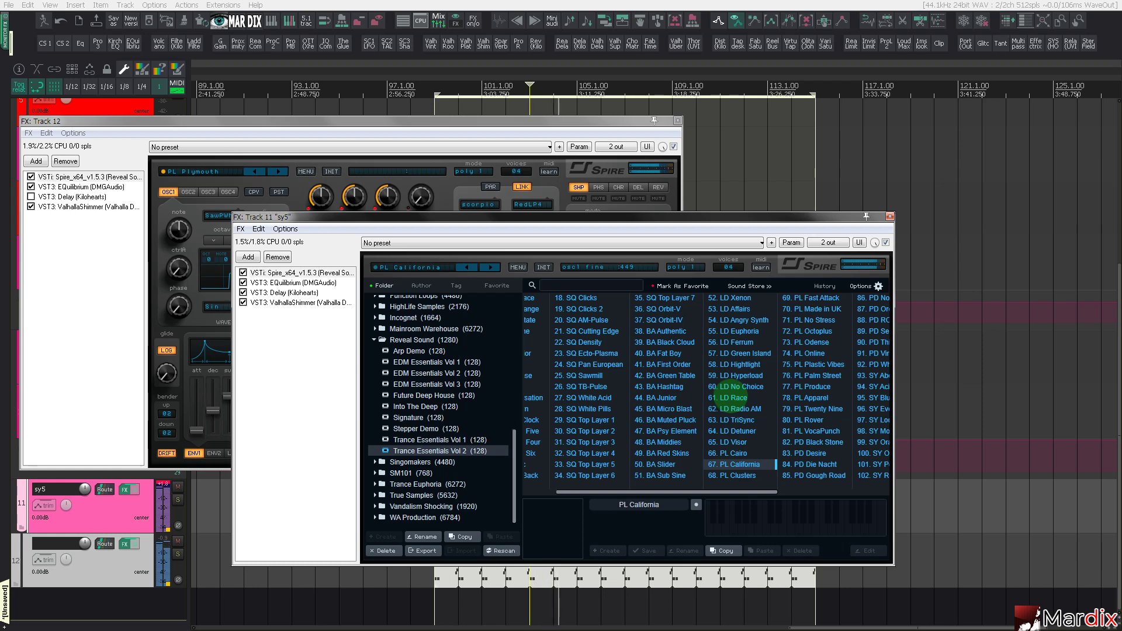
{"action": "key", "text": "Down"}
{"action": "key", "text": "Down"}
{"action": "key", "text": "Down"}
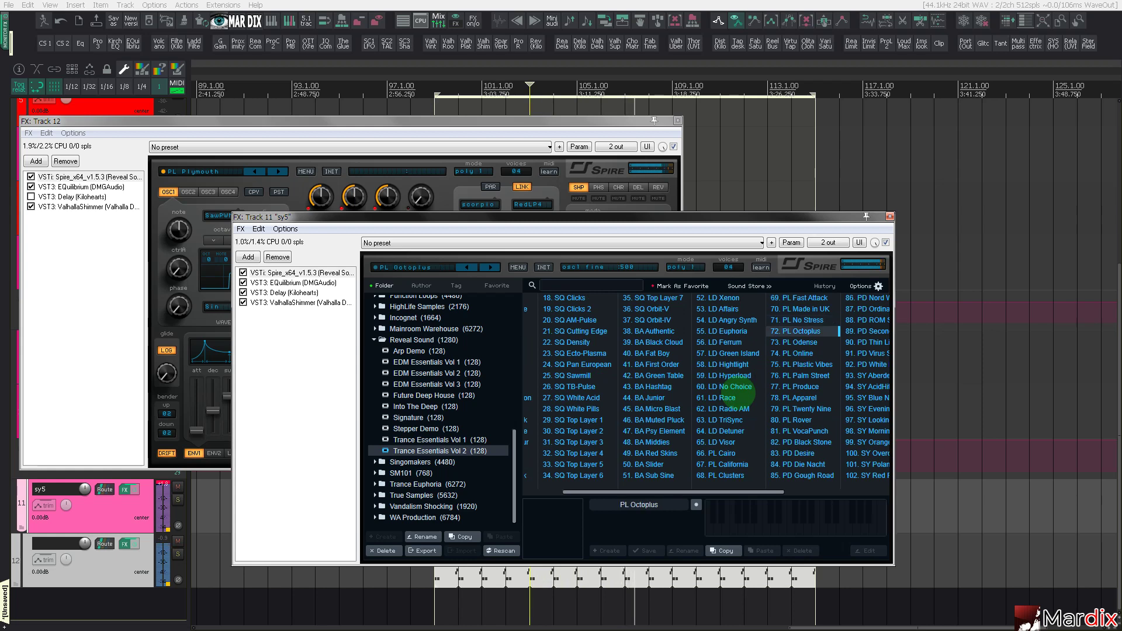
{"action": "key", "text": "Down"}
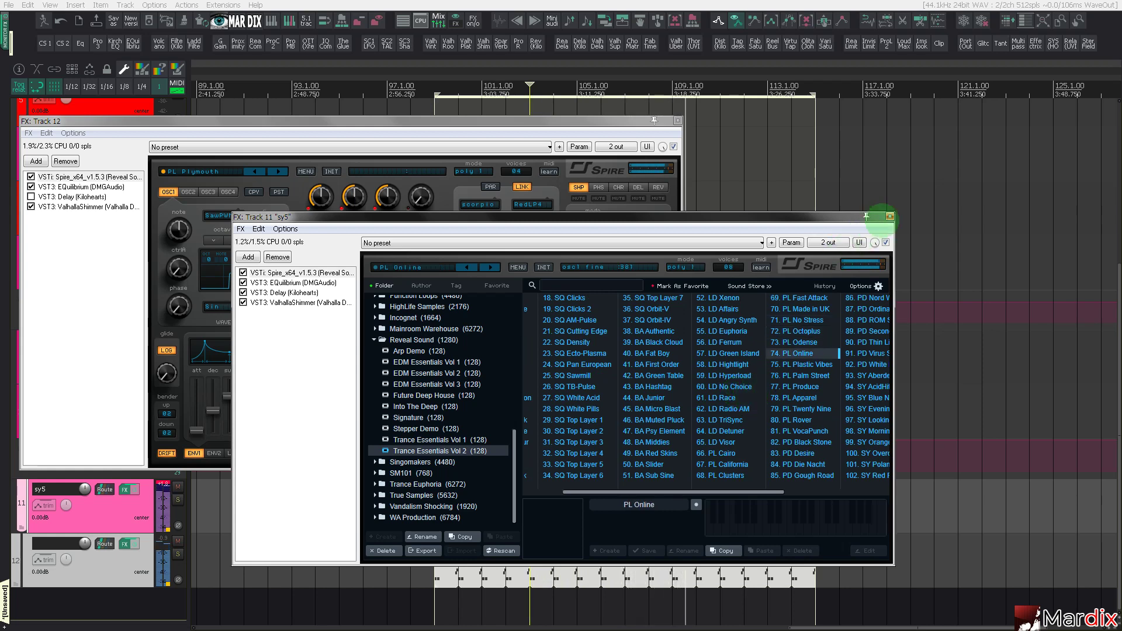
{"action": "left_click", "coordinate": [890, 216]}
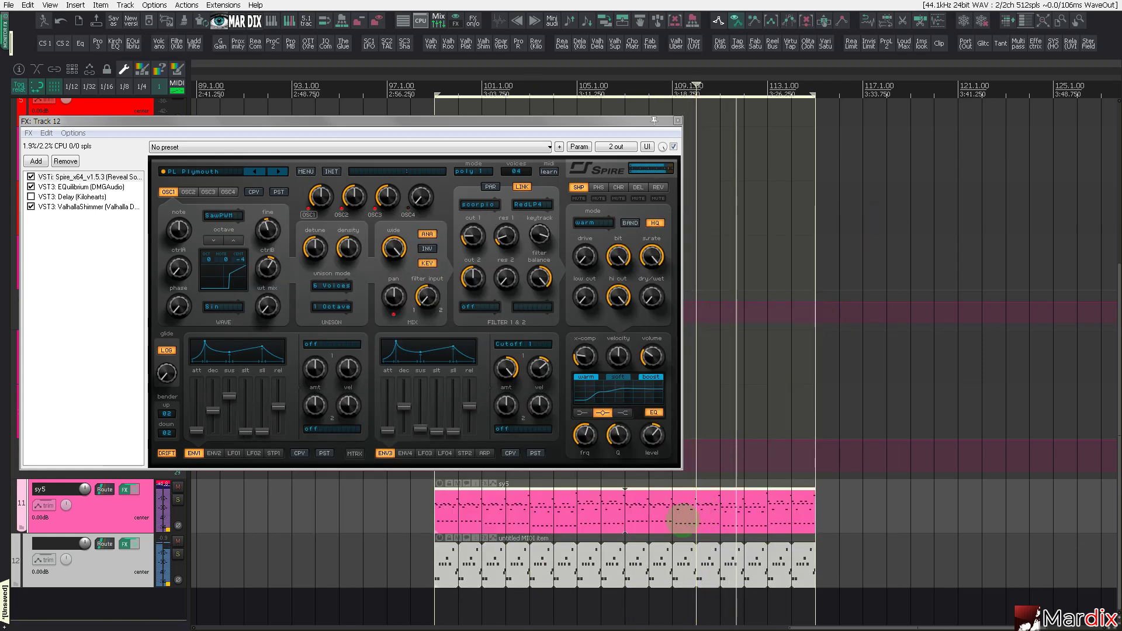
Open the preset browser of track 12's Spire and load SQ White Acid from the Trance Essentials Vol 2 bank.
{"action": "left_click", "coordinate": [674, 559]}
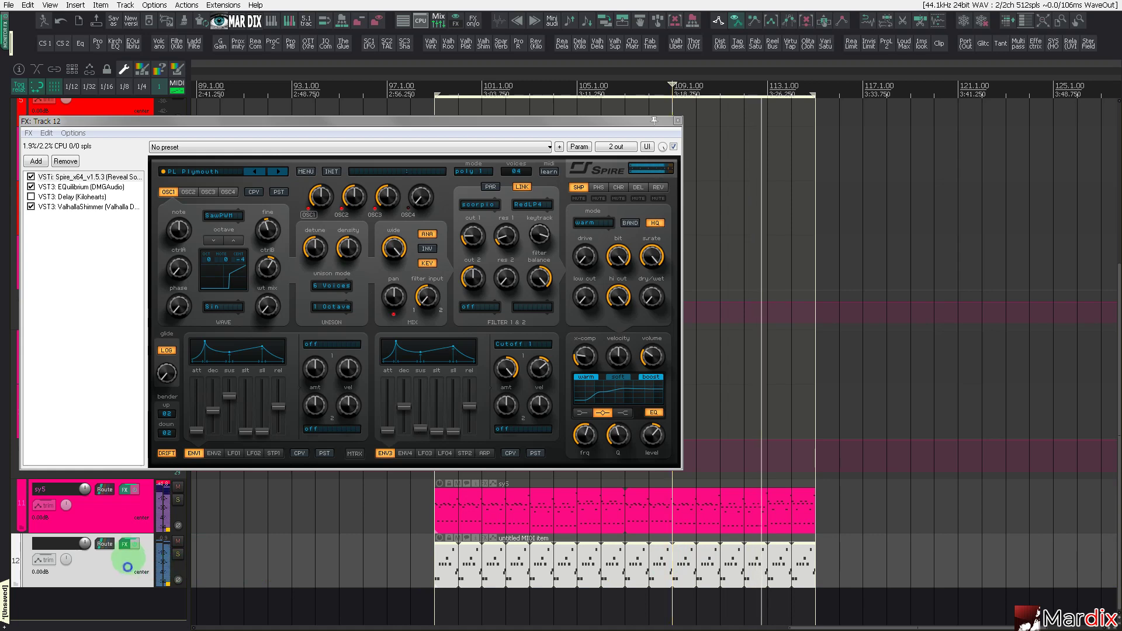
{"action": "left_click", "coordinate": [124, 544]}
{"action": "left_click", "coordinate": [124, 544]}
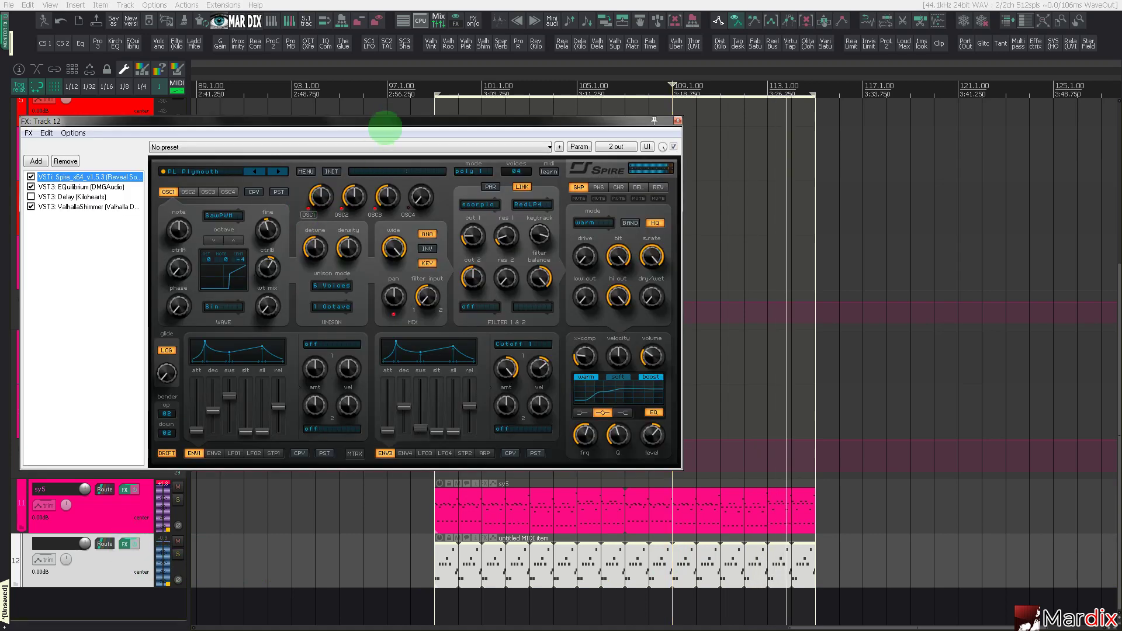
{"action": "left_click_drag", "start_coordinate": [388, 125], "coordinate": [577, 170]}
{"action": "left_click", "coordinate": [419, 215]}
{"action": "scroll", "coordinate": [424, 374], "scroll_direction": "down", "scroll_amount": 3}
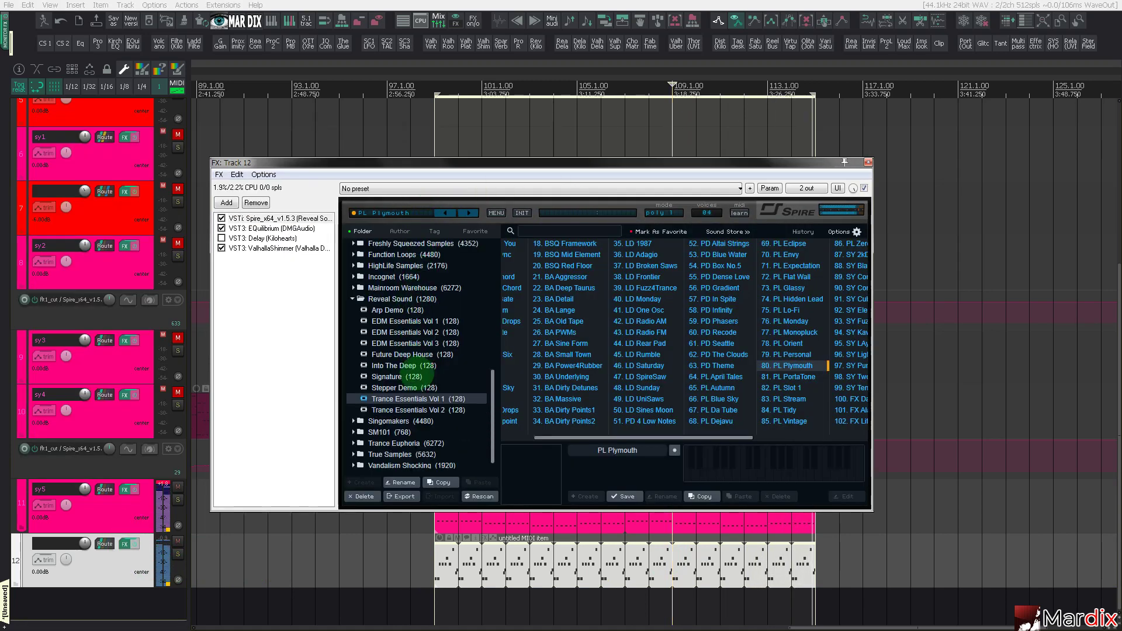
{"action": "left_click", "coordinate": [410, 397]}
{"action": "left_click", "coordinate": [566, 345]}
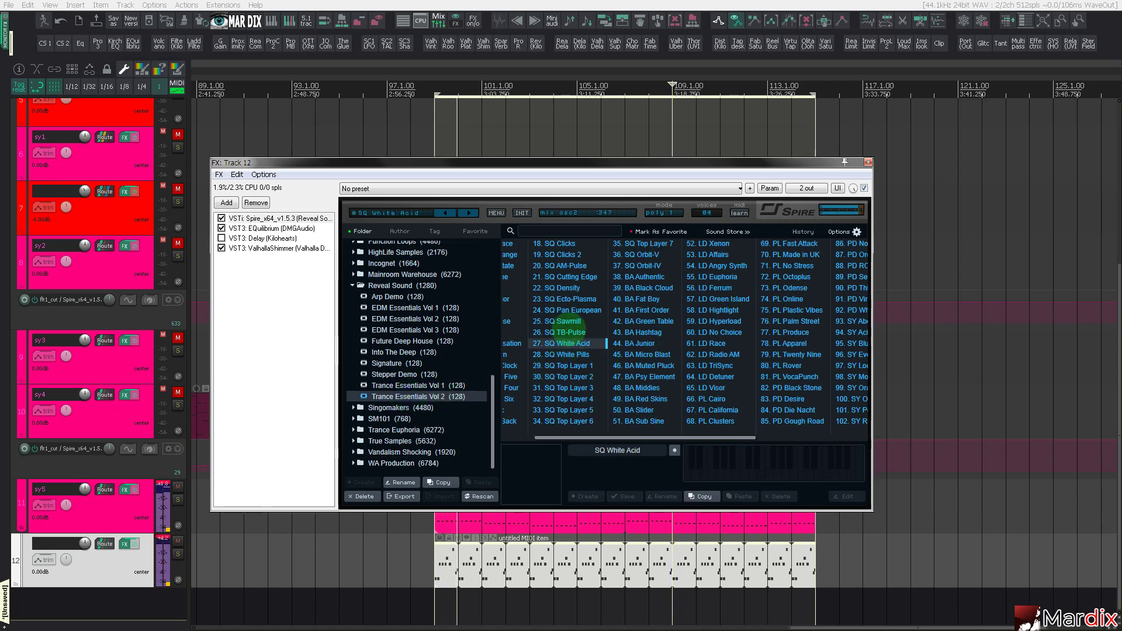
Audition other SQ presets such as AM-Pulse, Clicks and Twenty Six on track 12, choose SQ White Pills and leave the preset browser.
{"action": "left_click", "coordinate": [564, 277]}
{"action": "key", "text": "Up"}
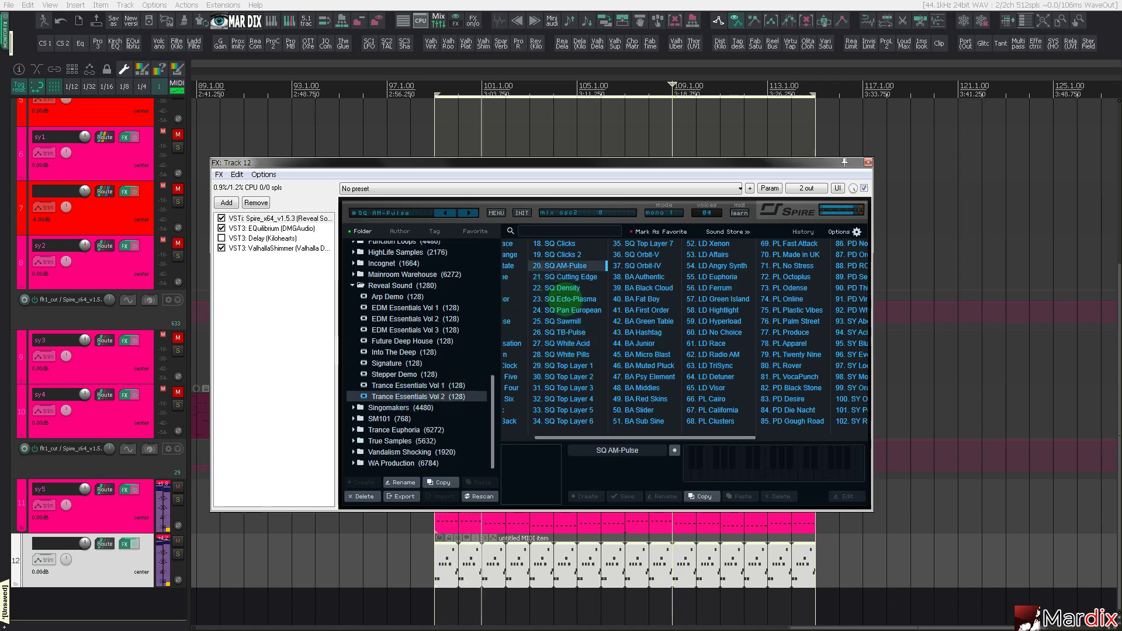
{"action": "key", "text": "Up"}
{"action": "key", "text": "Up"}
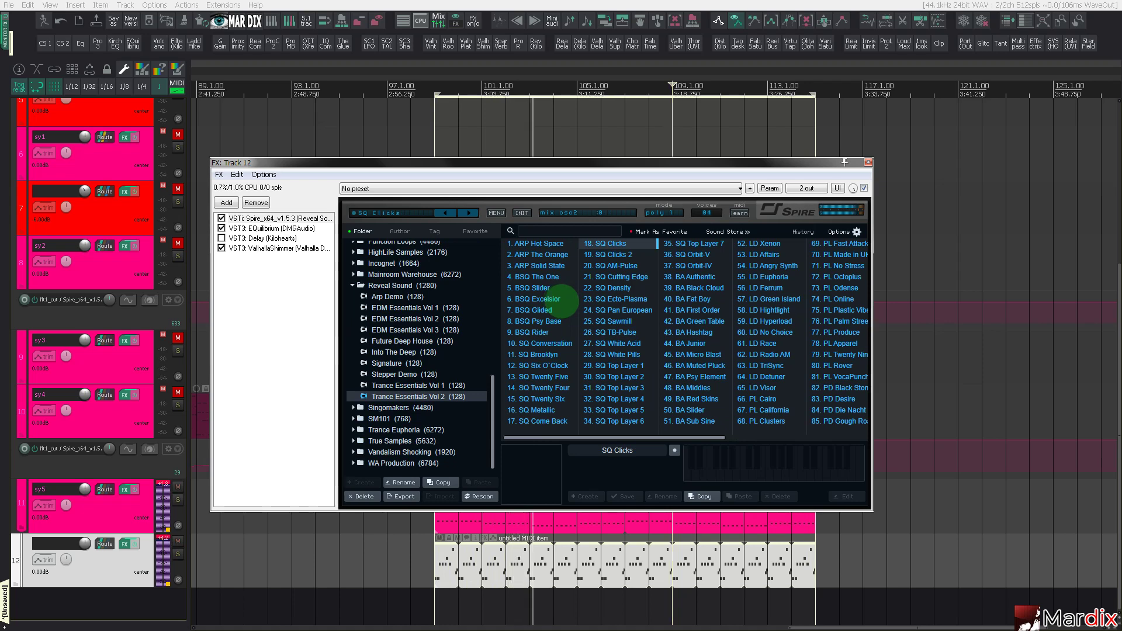
{"action": "key", "text": "Up"}
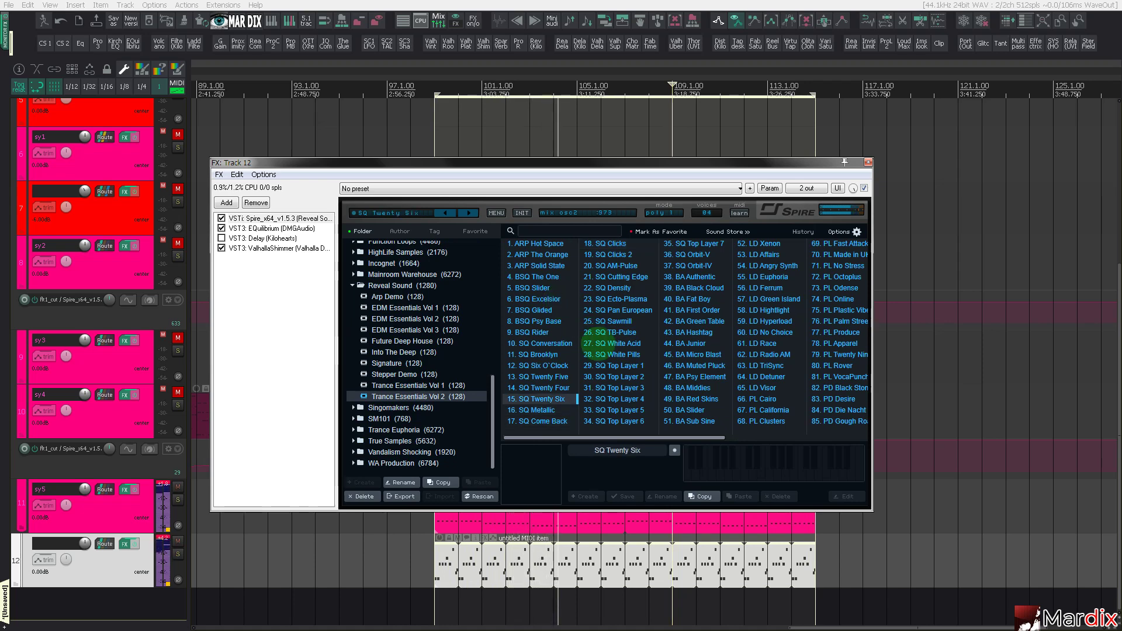
{"action": "left_click", "coordinate": [611, 366]}
{"action": "key", "text": "Up"}
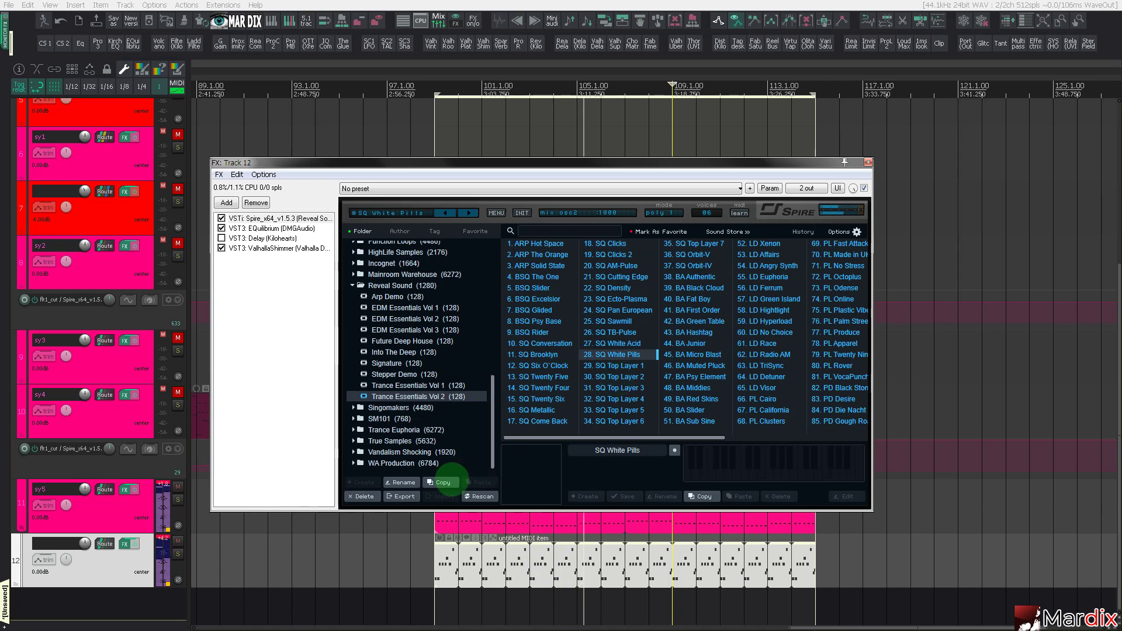
{"action": "left_click", "coordinate": [401, 214]}
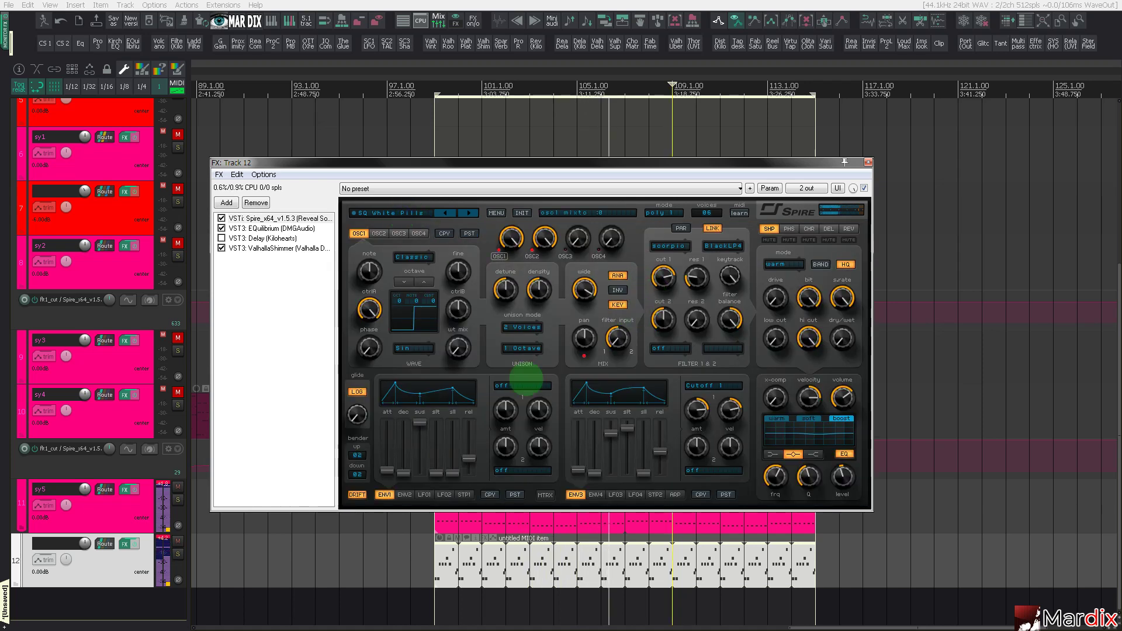
Add MCompressor (MeldaProduction) from the Comp folder to the end of track 12's FX chain.
{"action": "left_click", "coordinate": [138, 562]}
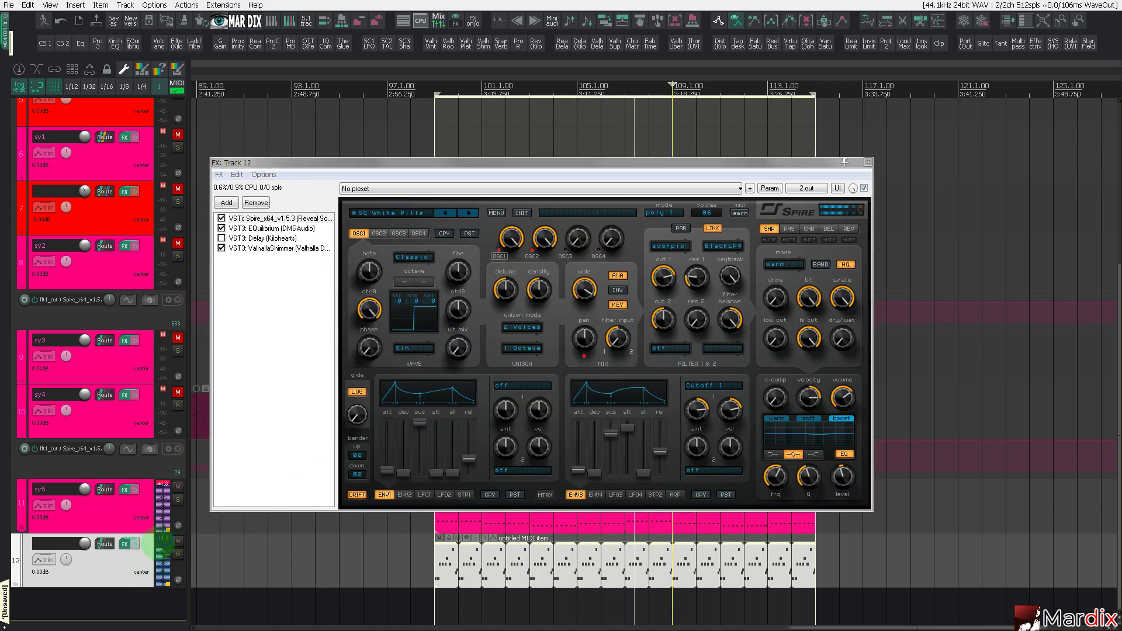
{"action": "double_click", "coordinate": [311, 318]}
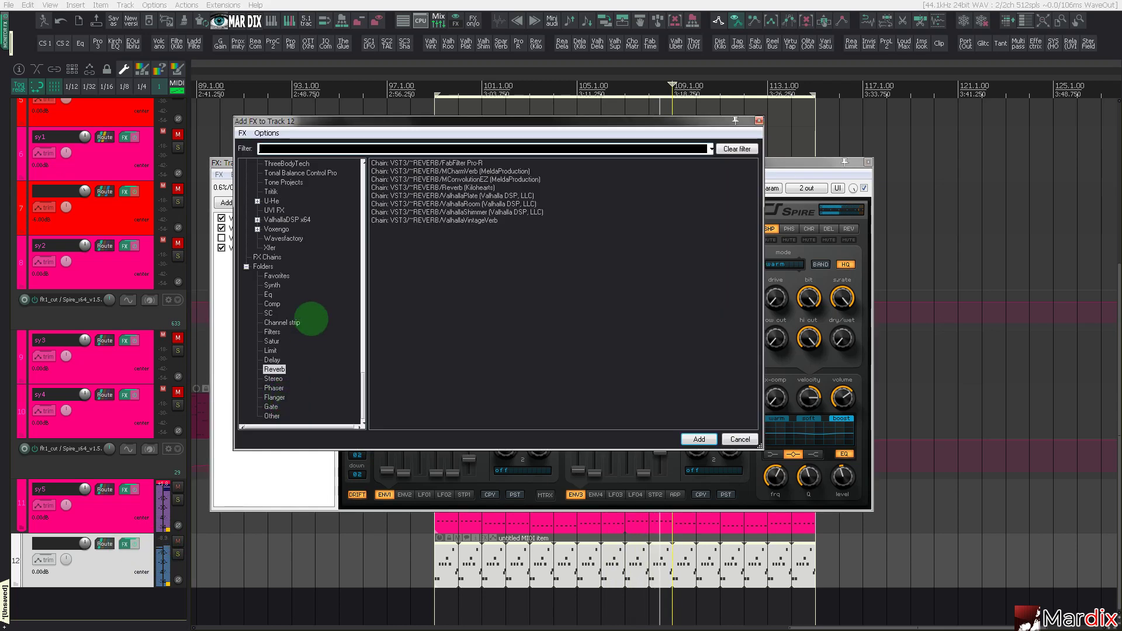
{"action": "left_click", "coordinate": [274, 305]}
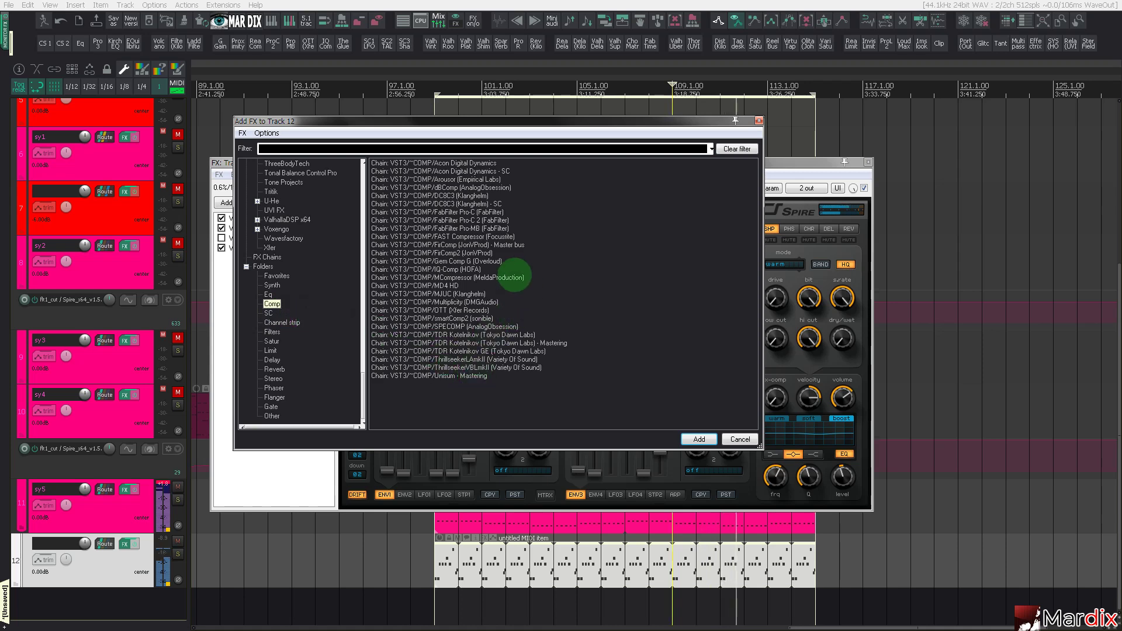
{"action": "double_click", "coordinate": [515, 277]}
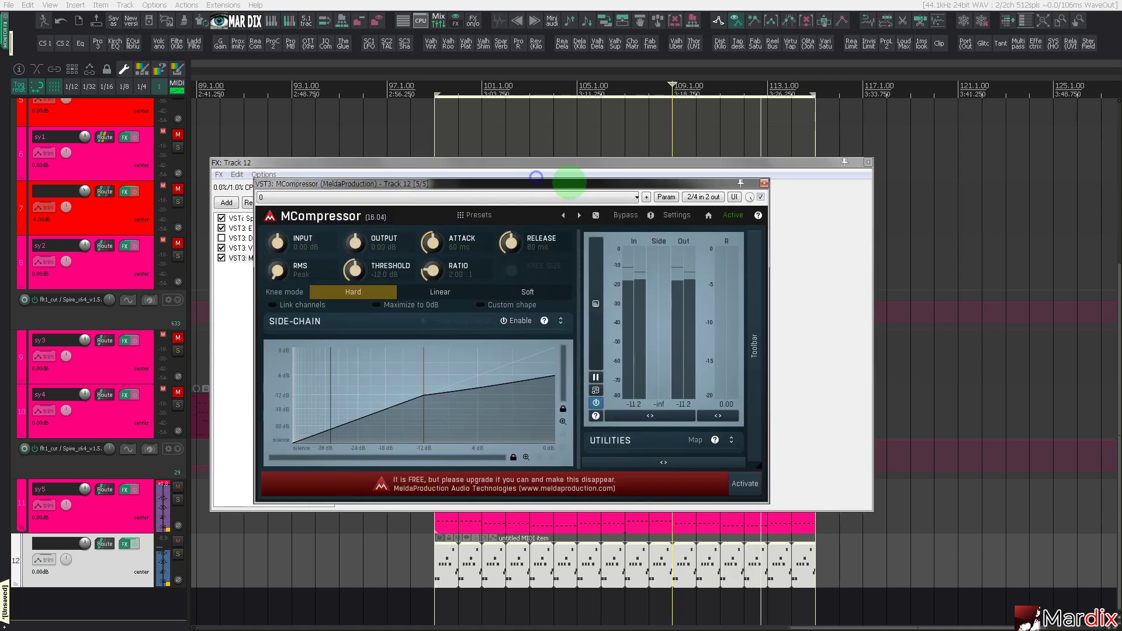
Set MCompressor's attack to the synced 1/128 value (15 ms) and its release to 29 ms.
{"action": "left_click", "coordinate": [488, 384]}
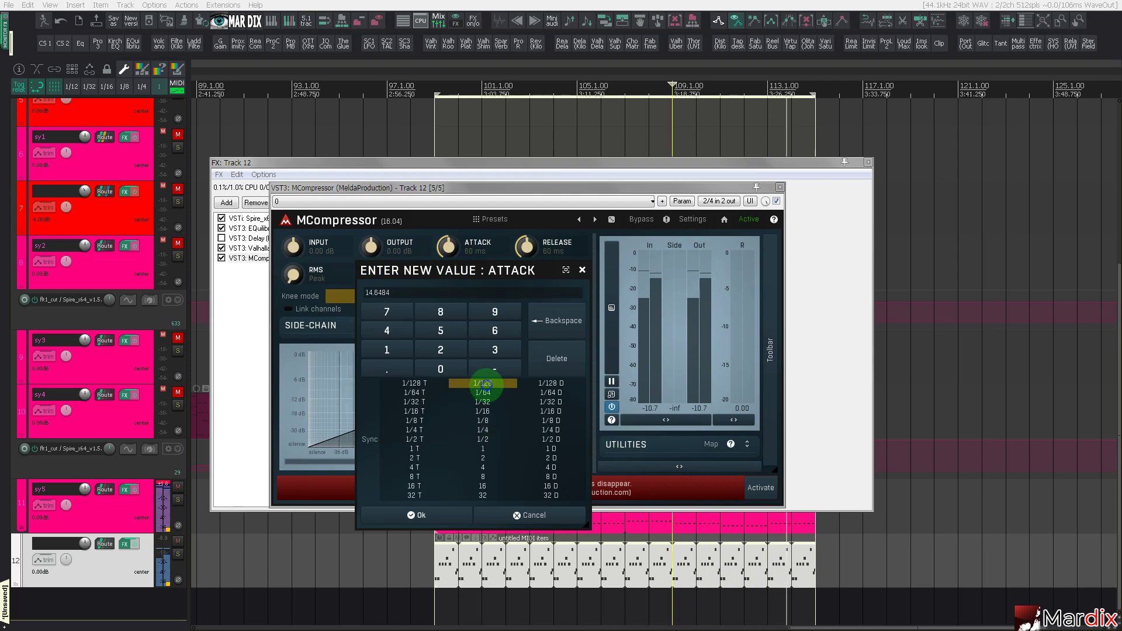
{"action": "key", "text": "Return"}
{"action": "double_click", "coordinate": [547, 257]}
{"action": "left_click", "coordinate": [558, 393]}
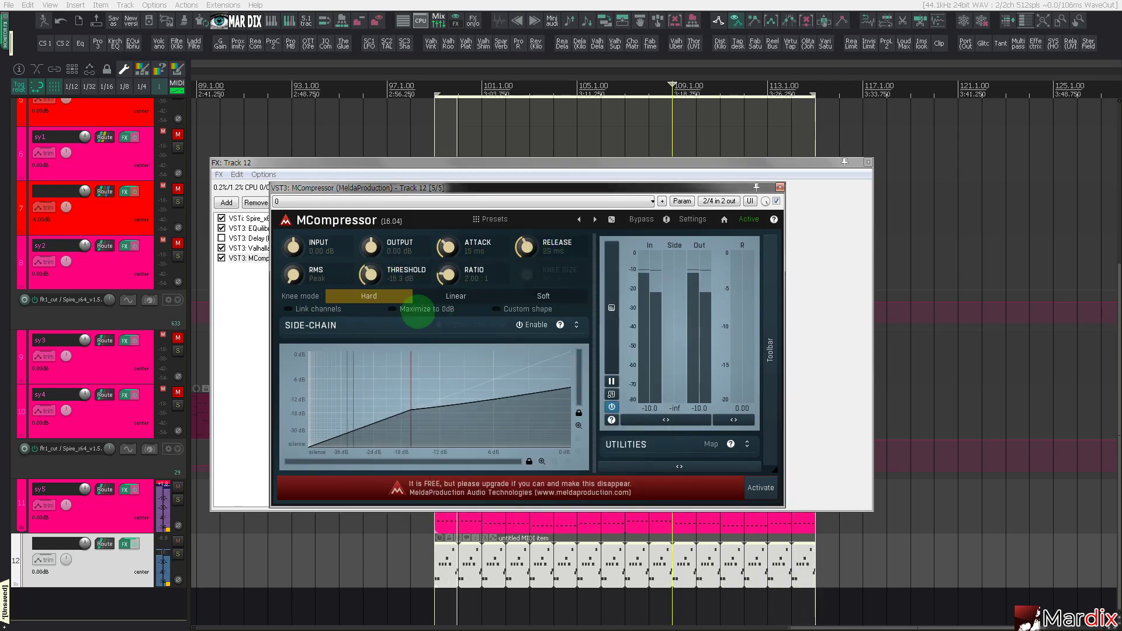
Configure MCompressor with Maximize to 0dB, M+S mode, a soft knee, -21.0 dB threshold and 2.44:1 ratio, and close its floating window.
{"action": "left_click", "coordinate": [418, 311]}
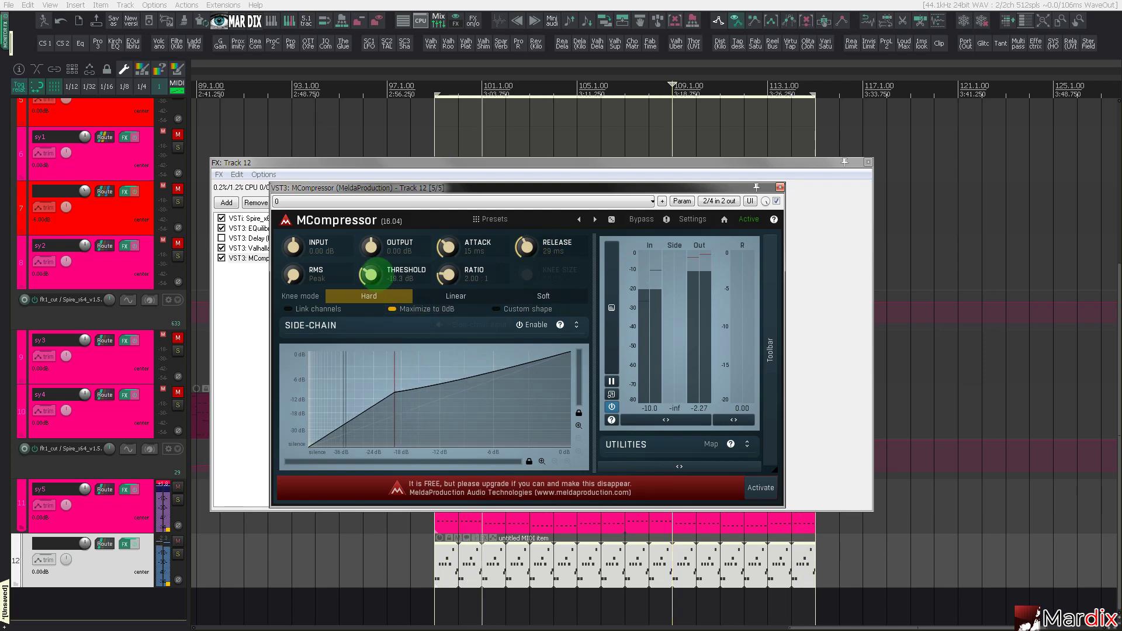
{"action": "left_click", "coordinate": [766, 289]}
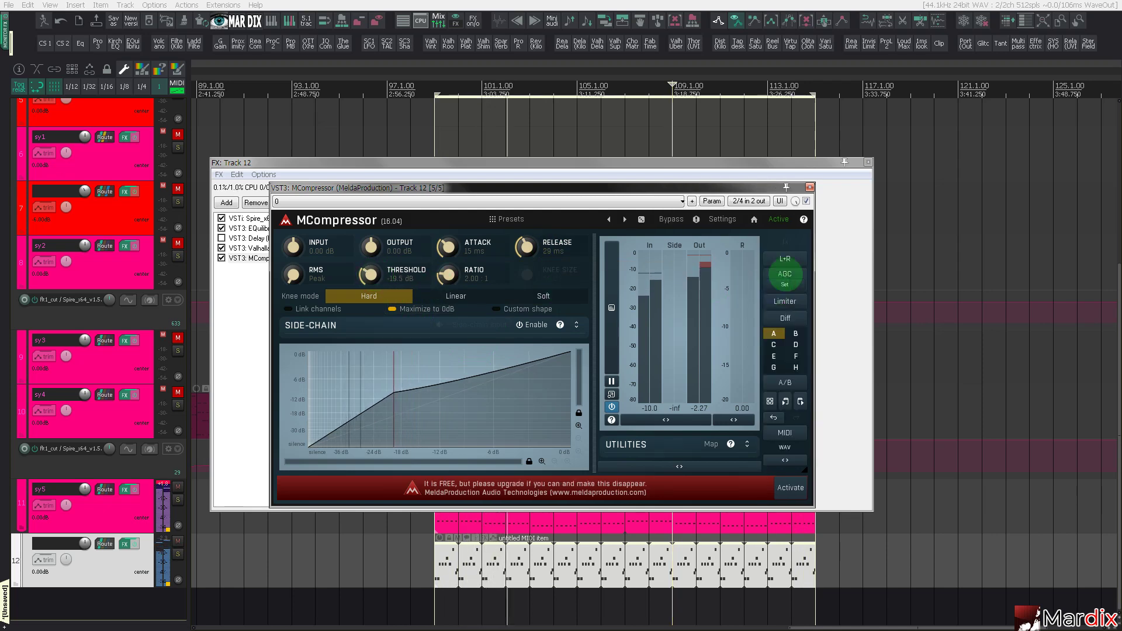
{"action": "left_click", "coordinate": [785, 258]}
{"action": "left_click", "coordinate": [875, 375]}
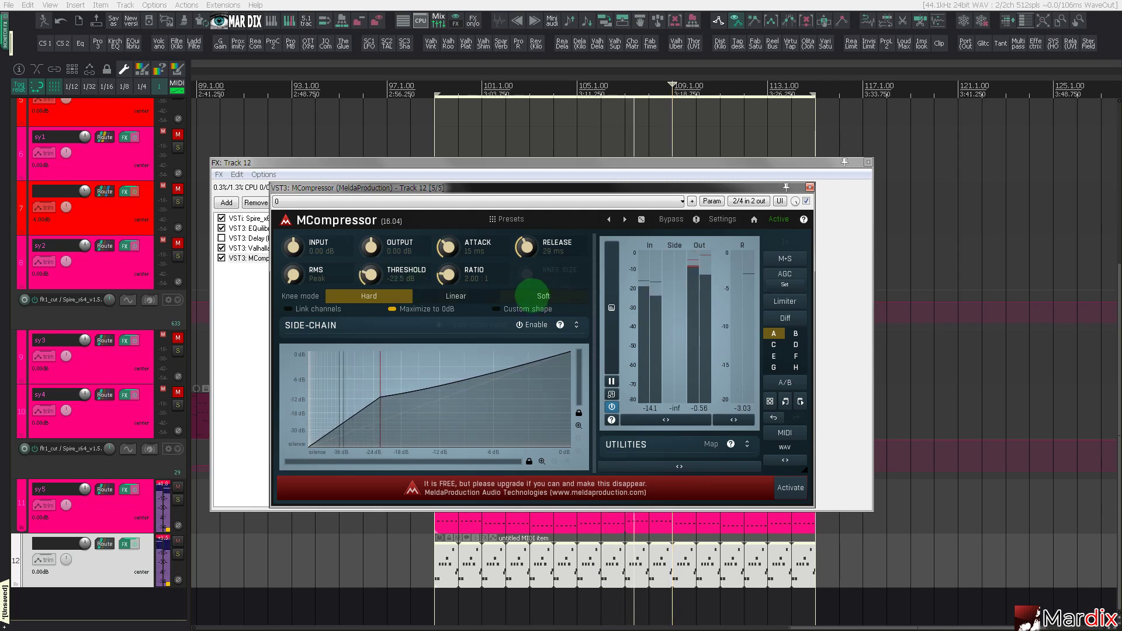
{"action": "left_click", "coordinate": [524, 295]}
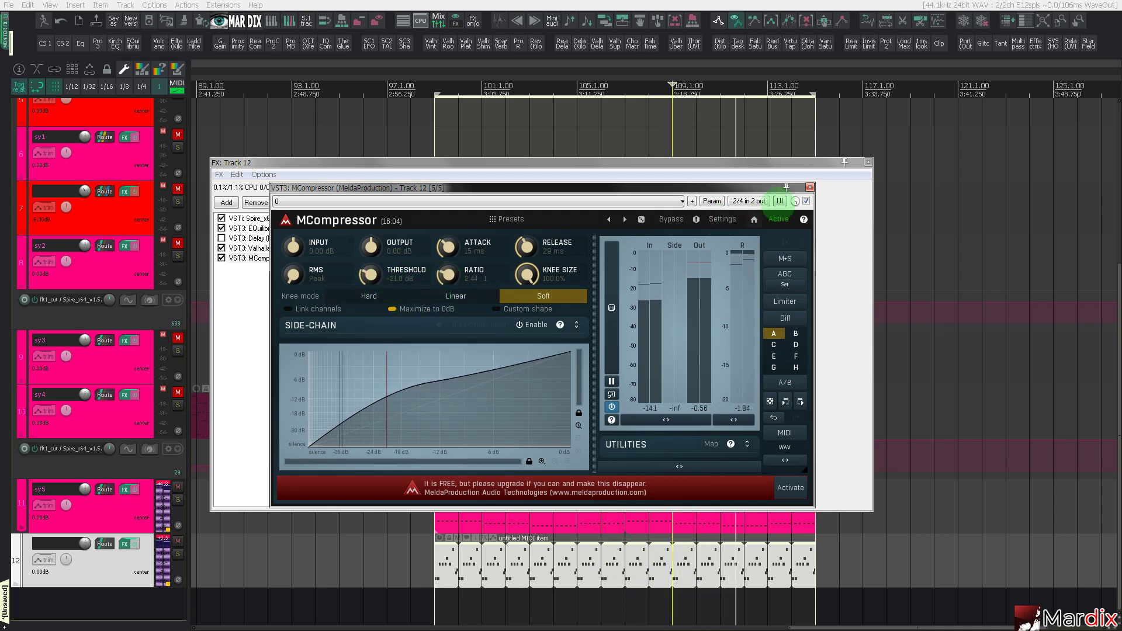
{"action": "left_click", "coordinate": [807, 187]}
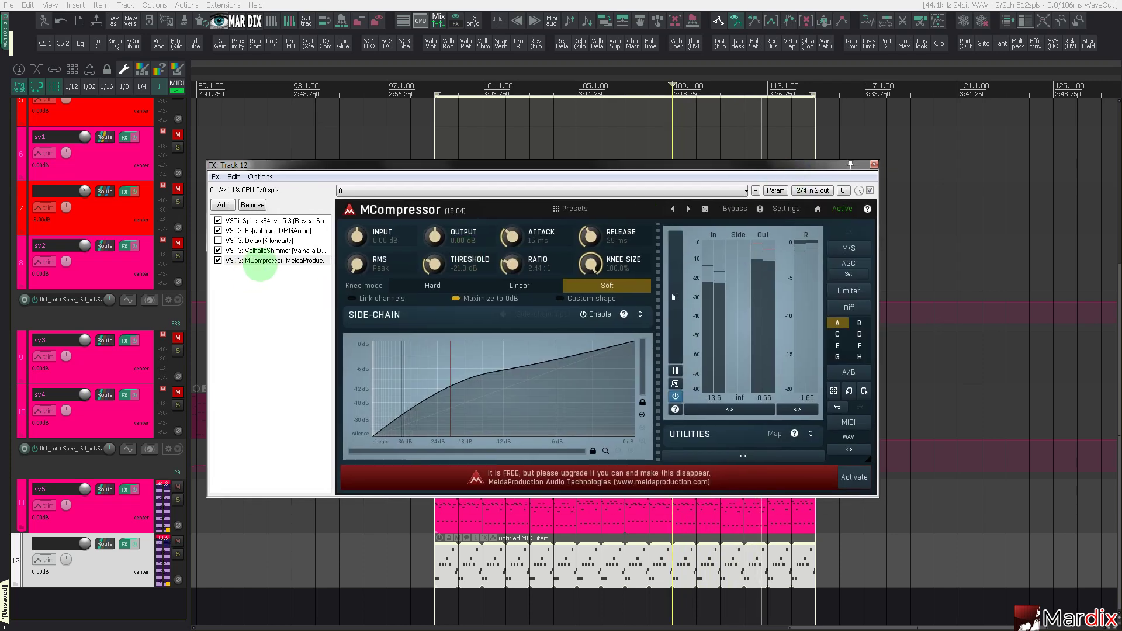
Show the flt1_cut envelope of track 12's Spire, close the FX chain and start editing the envelope near the riff's beginning.
{"action": "left_click", "coordinate": [275, 230]}
{"action": "left_click", "coordinate": [273, 220]}
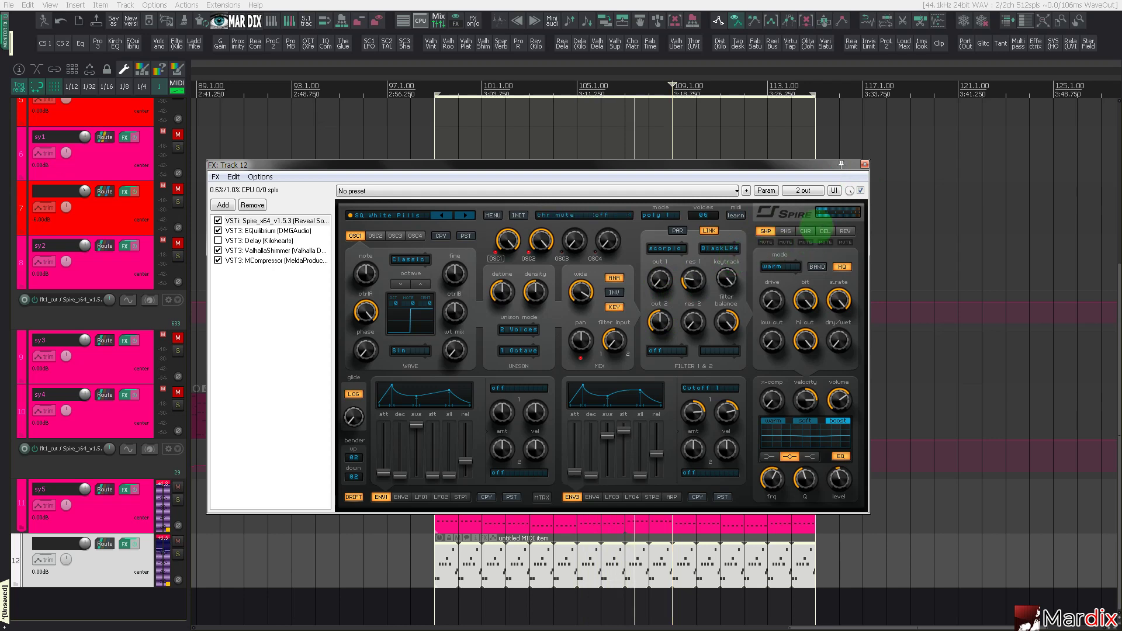
{"action": "left_click", "coordinate": [864, 165]}
{"action": "scroll", "coordinate": [134, 388], "scroll_direction": "down", "scroll_amount": 1}
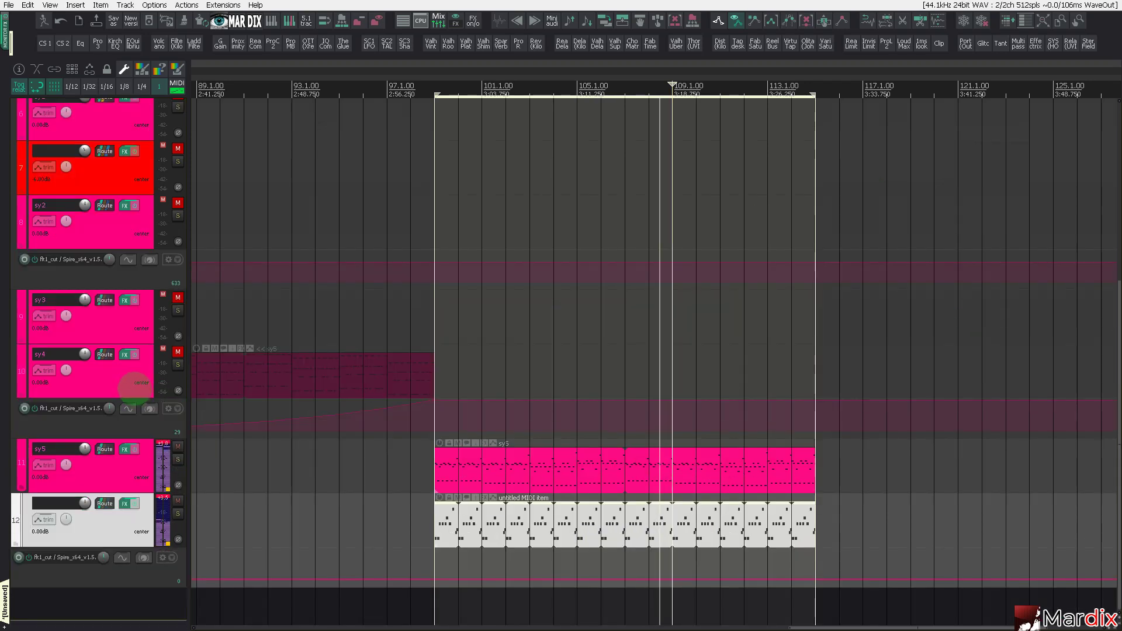
{"action": "left_click", "coordinate": [449, 584]}
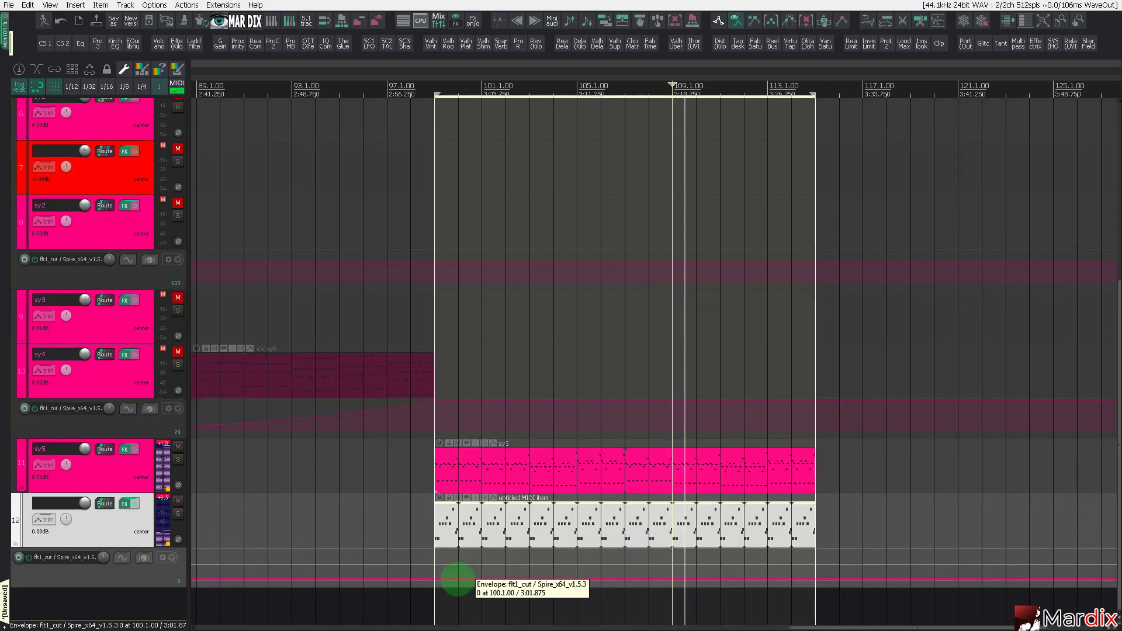
Automate track 12's flt1_cut envelope to ramp from its minimum at bar 99 to its maximum at bar 115.
{"action": "left_click_drag", "start_coordinate": [458, 580], "coordinate": [444, 600]}
{"action": "scroll", "coordinate": [613, 550], "scroll_direction": "up", "scroll_amount": 2}
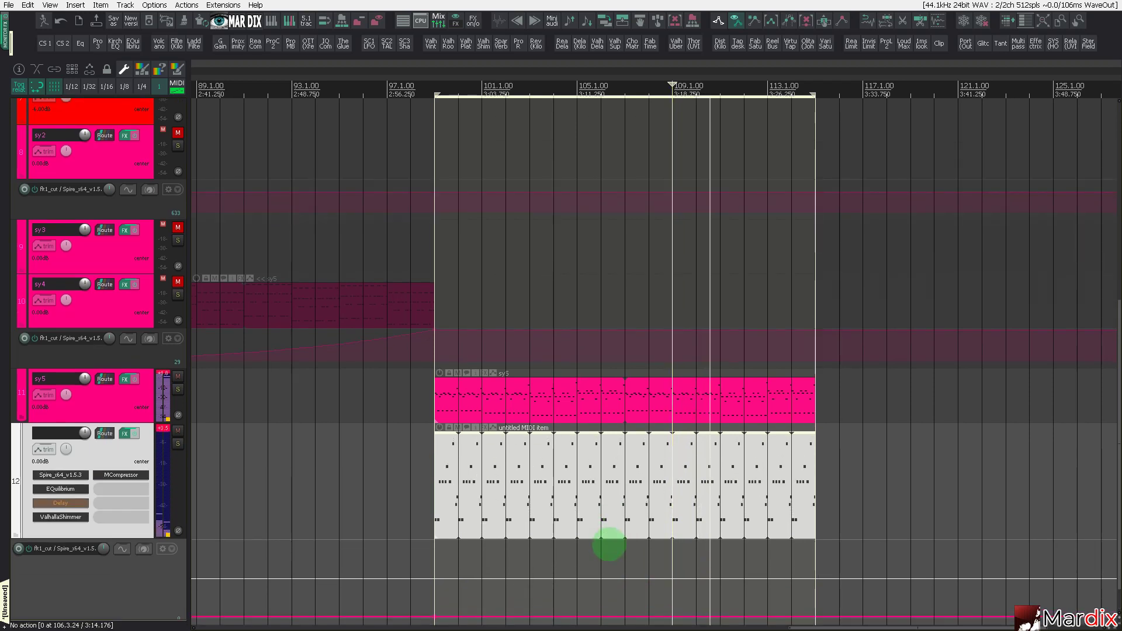
{"action": "scroll", "coordinate": [451, 585], "scroll_direction": "down", "scroll_amount": 1}
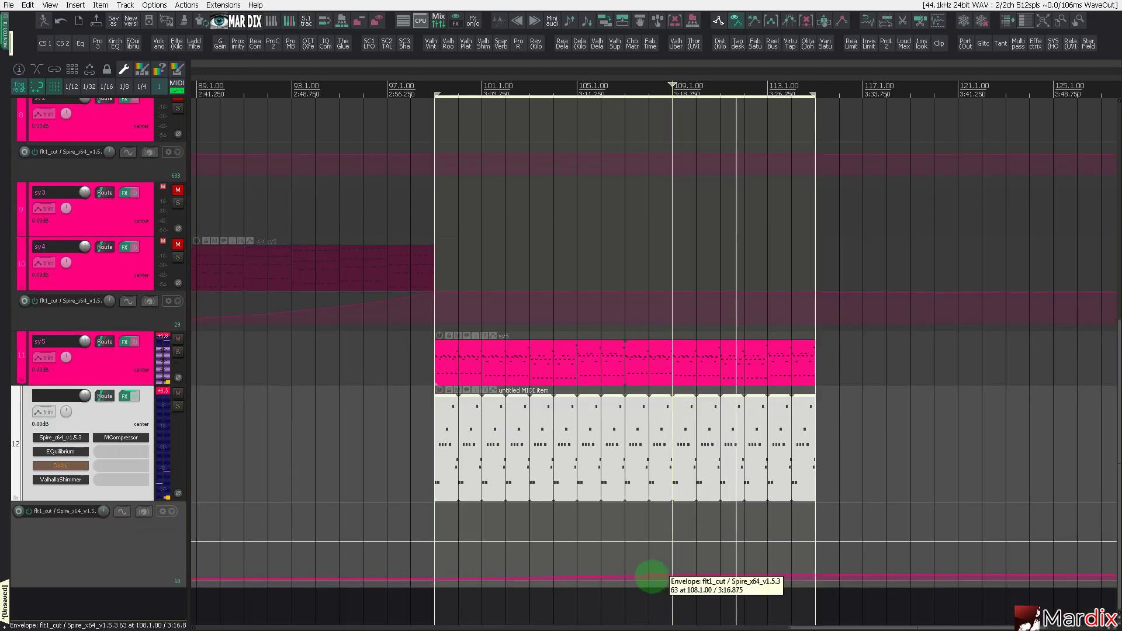
{"action": "left_click_drag", "start_coordinate": [652, 576], "coordinate": [817, 482]}
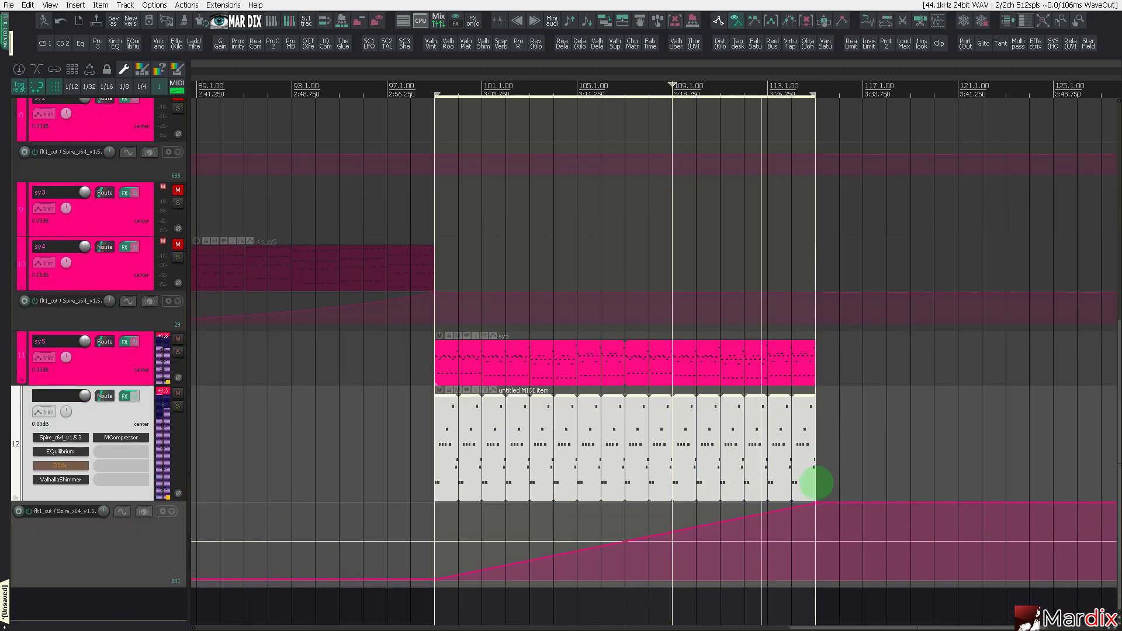
{"action": "scroll", "coordinate": [574, 462], "scroll_direction": "up", "scroll_amount": 2}
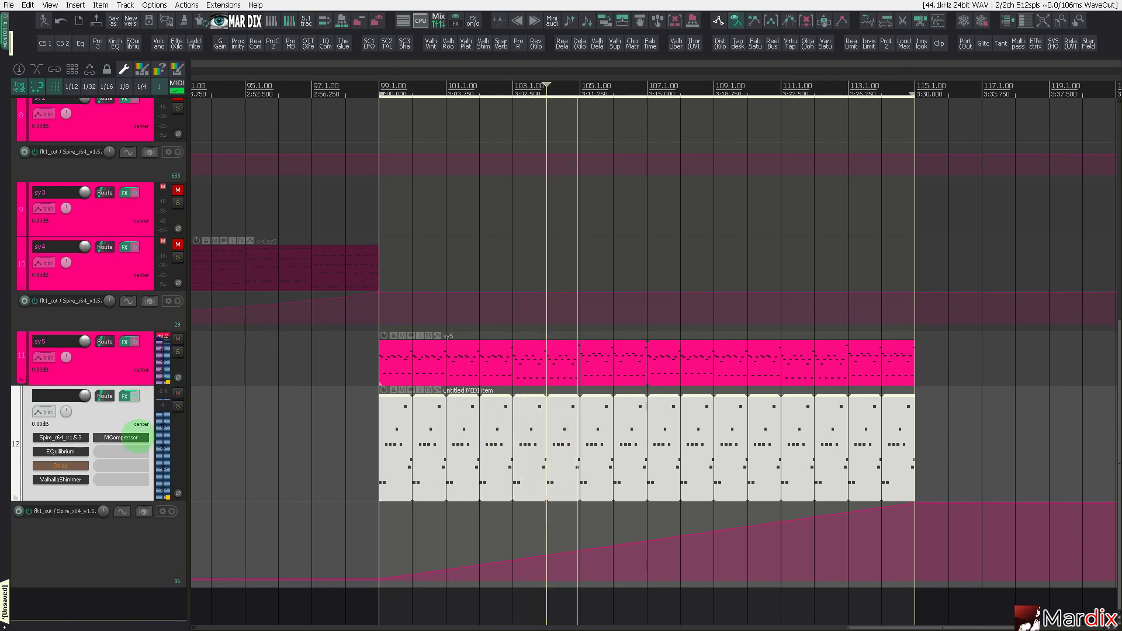
Add the MeldaProduction MStereoExpander effect to track 12 and close its window.
{"action": "double_click", "coordinate": [121, 452]}
{"action": "scroll", "coordinate": [324, 274], "scroll_direction": "up", "scroll_amount": 15}
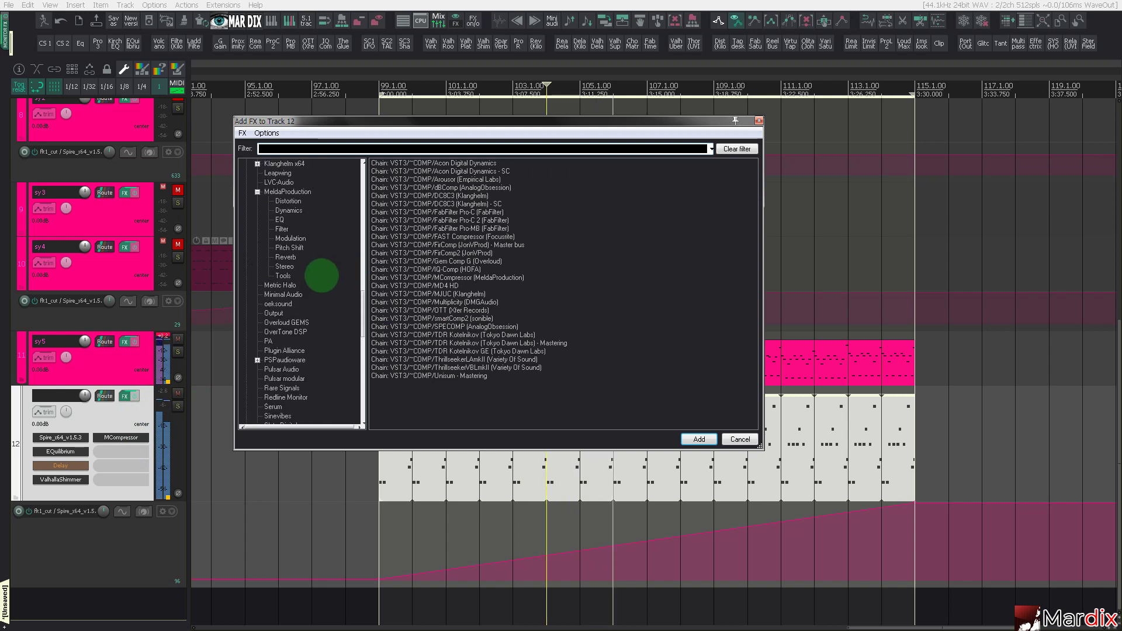
{"action": "left_click", "coordinate": [285, 379]}
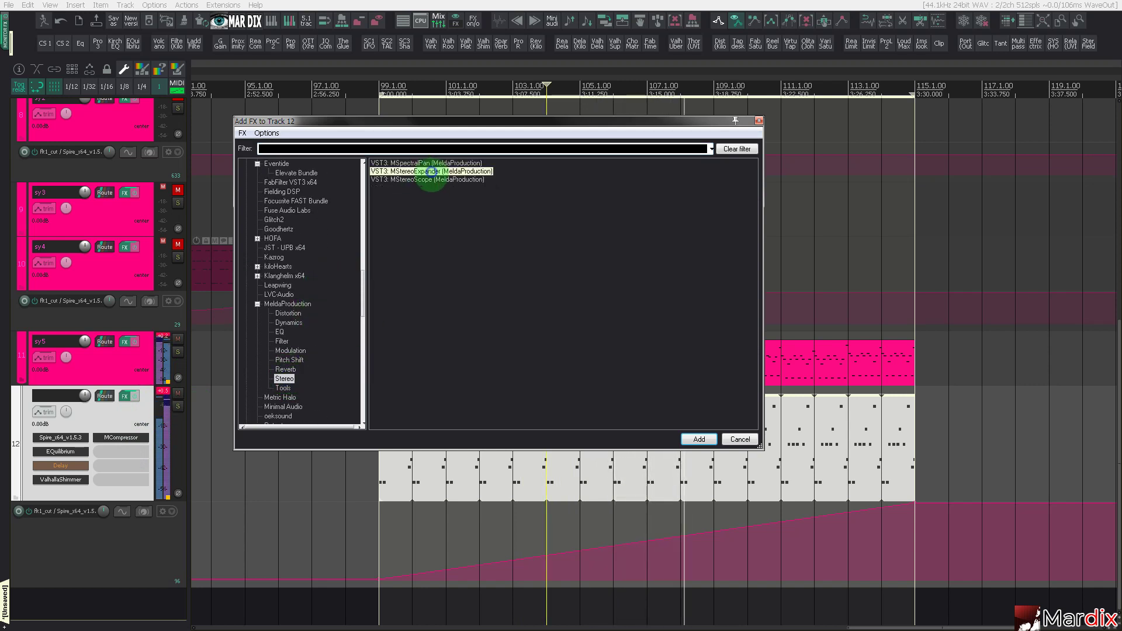
{"action": "double_click", "coordinate": [431, 172]}
{"action": "left_click_drag", "start_coordinate": [268, 74], "coordinate": [558, 193]}
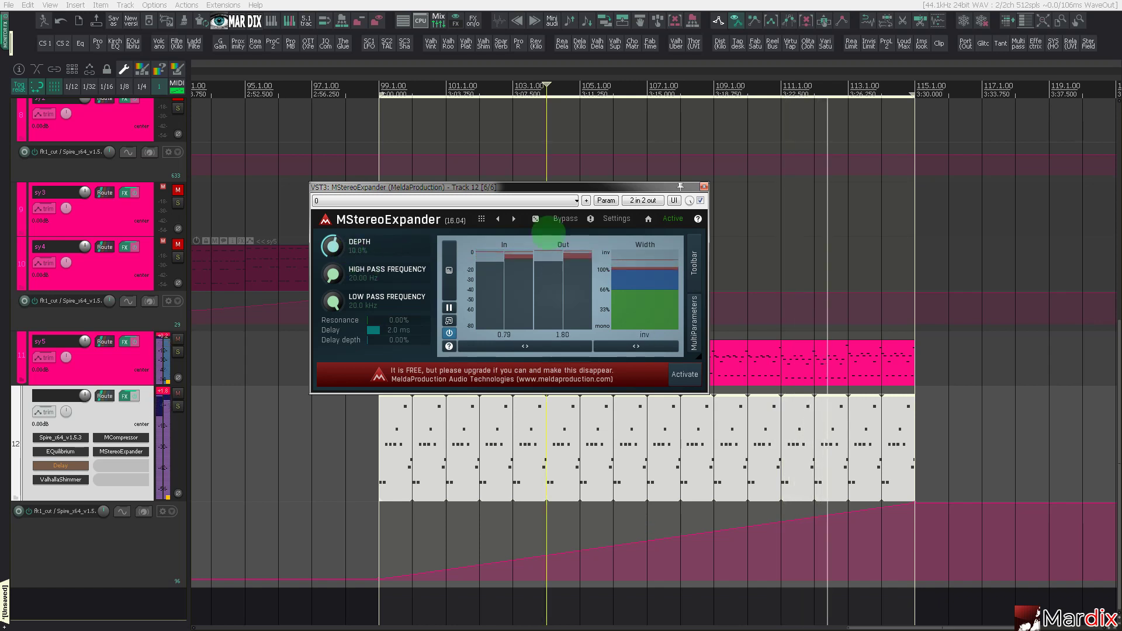
{"action": "left_click", "coordinate": [703, 187]}
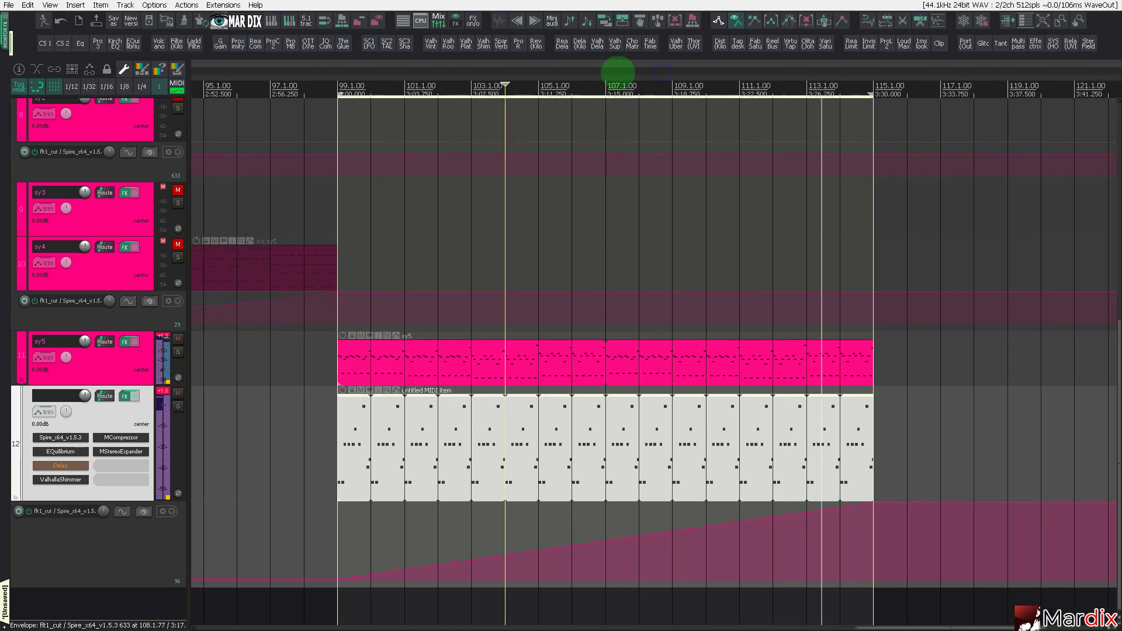
Open track 12's bar 114 clip in the MIDI editor, enable key snap in F natural minor and close the editor.
{"action": "scroll", "coordinate": [607, 244], "scroll_direction": "up", "scroll_amount": 2}
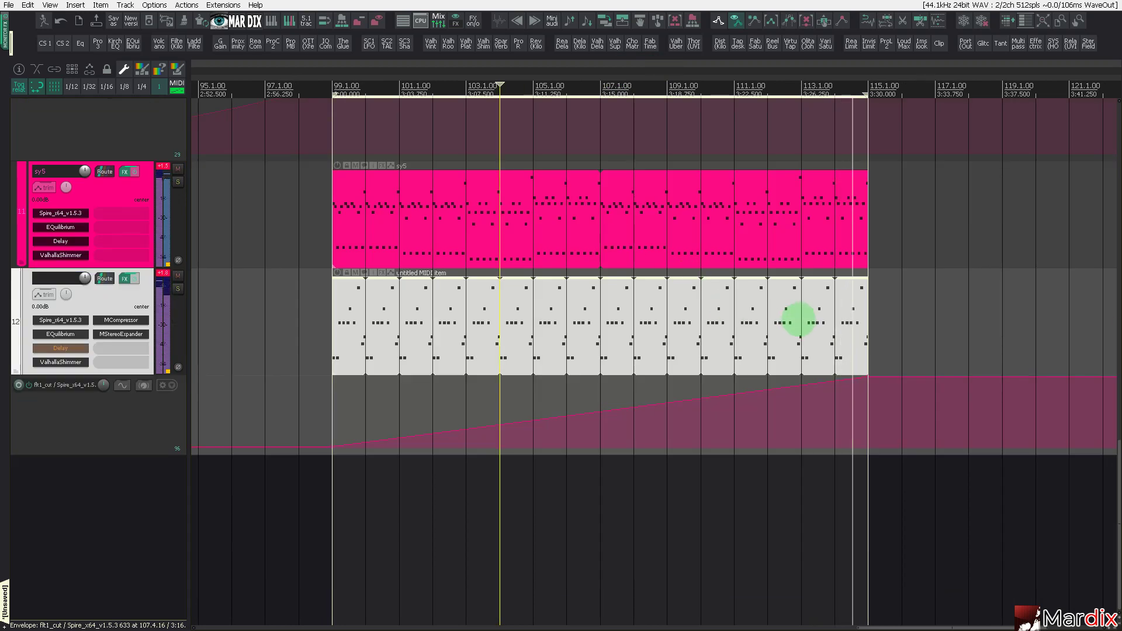
{"action": "left_click", "coordinate": [834, 314]}
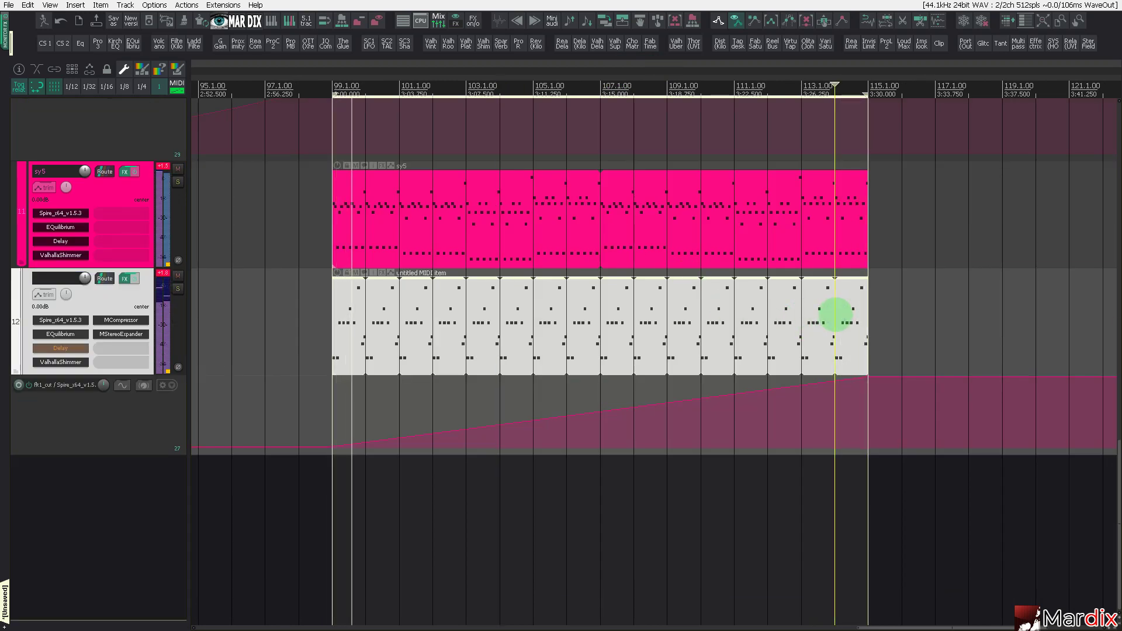
{"action": "double_click", "coordinate": [848, 311]}
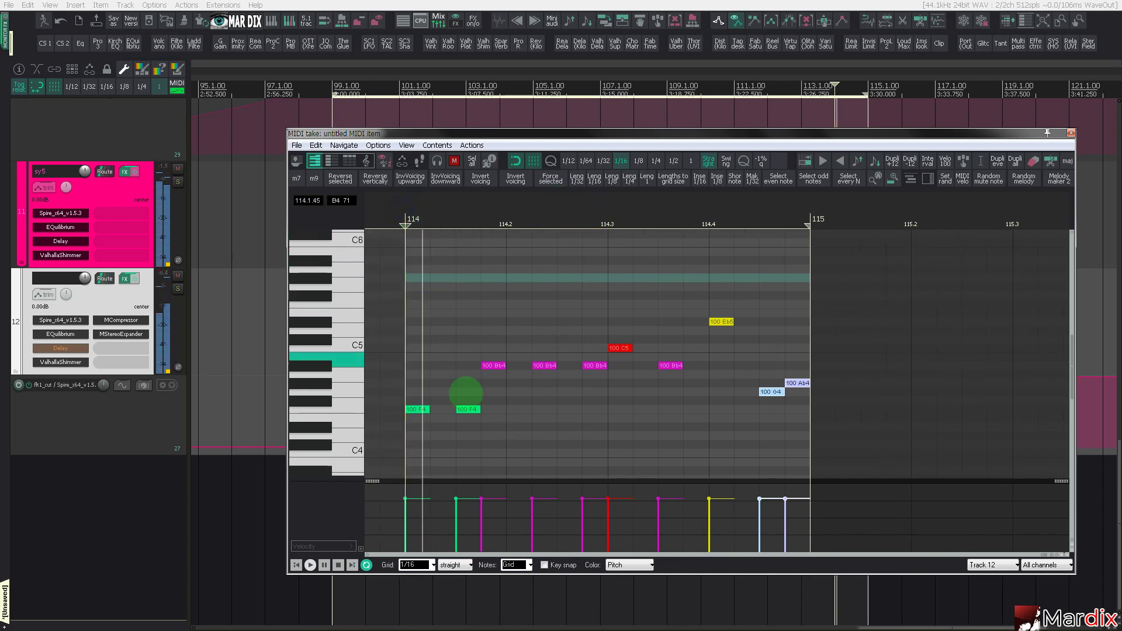
{"action": "left_click", "coordinate": [544, 565]}
{"action": "scroll", "coordinate": [586, 222], "scroll_direction": "down", "scroll_amount": 2}
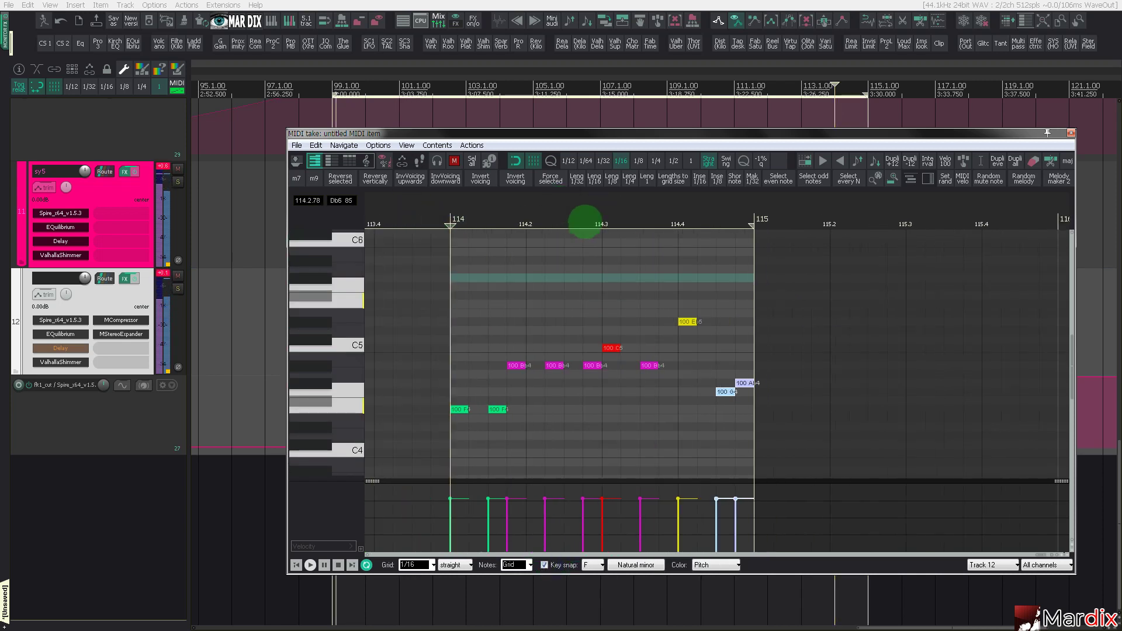
{"action": "left_click", "coordinate": [1071, 133]}
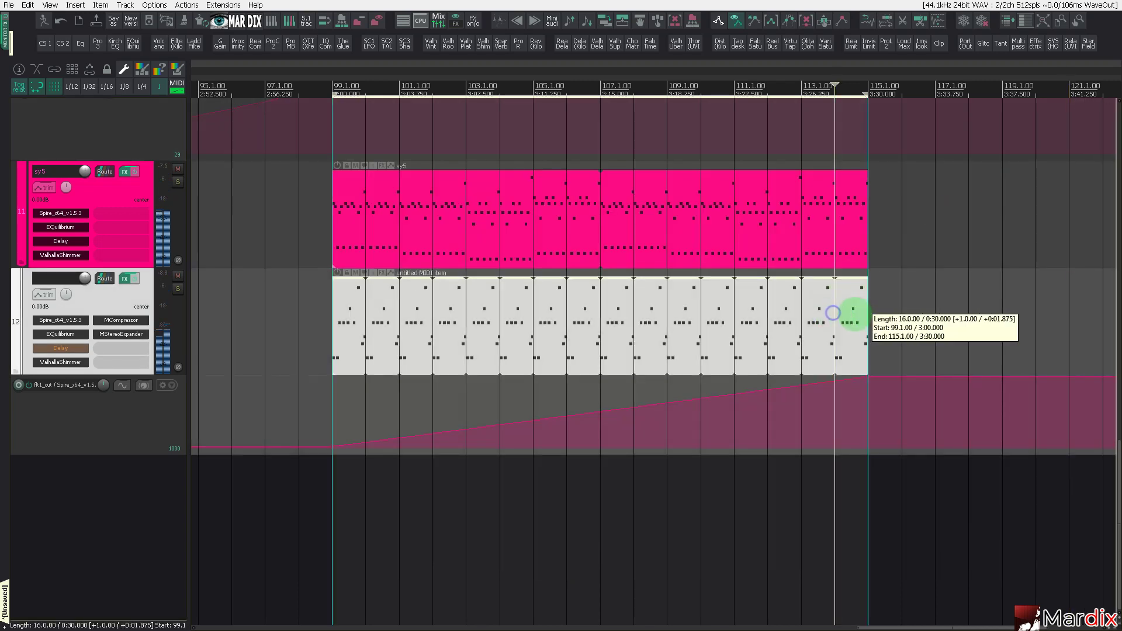
Glue track 12's clips from bar 99 to 115 into one item and open it in the MIDI editor, playing from bar 99.
{"action": "double_click", "coordinate": [790, 311]}
{"action": "scroll", "coordinate": [715, 283], "scroll_direction": "down", "scroll_amount": 1}
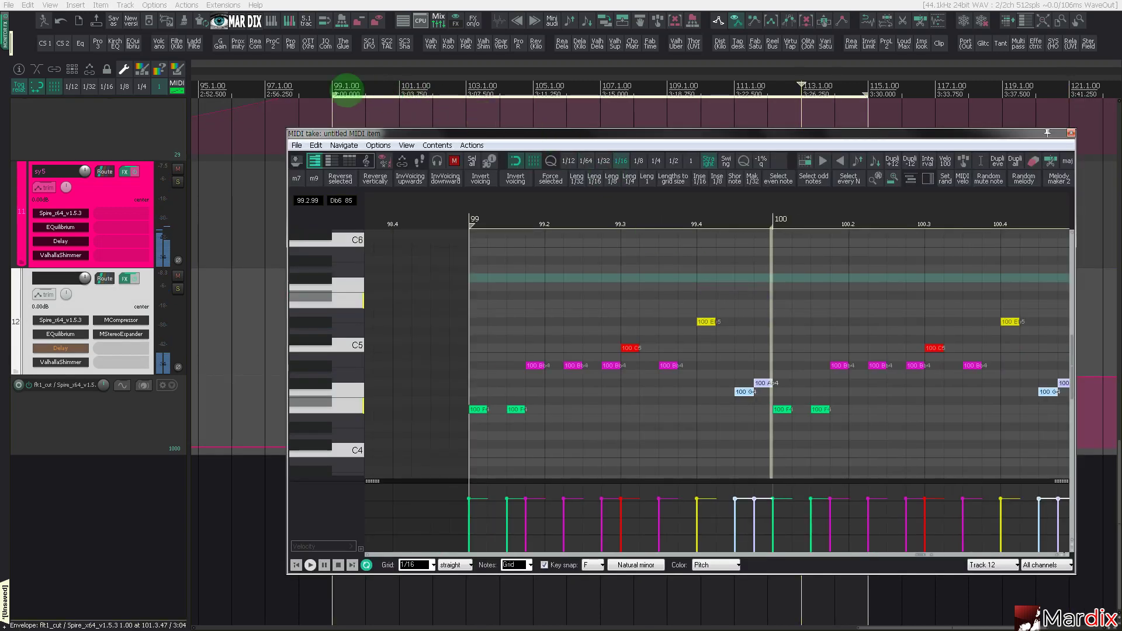
{"action": "left_click", "coordinate": [346, 90]}
{"action": "key", "text": "space"}
{"action": "left_click_drag", "start_coordinate": [440, 133], "coordinate": [350, 130]}
{"action": "scroll", "coordinate": [465, 280], "scroll_direction": "down", "scroll_amount": 4}
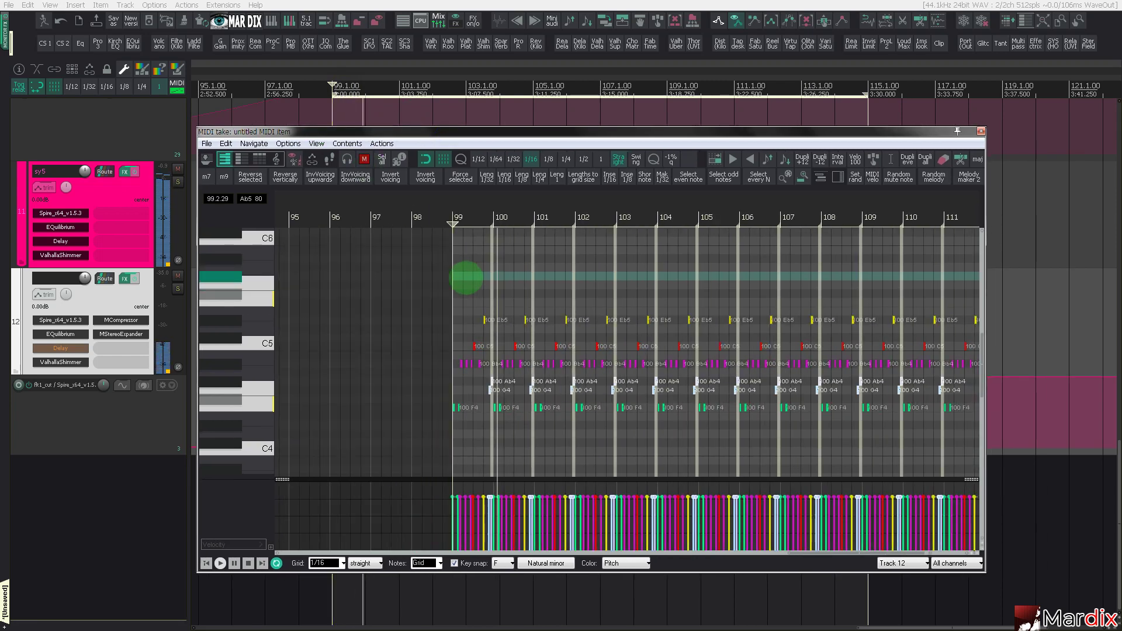
{"action": "scroll", "coordinate": [466, 278], "scroll_direction": "down", "scroll_amount": 2}
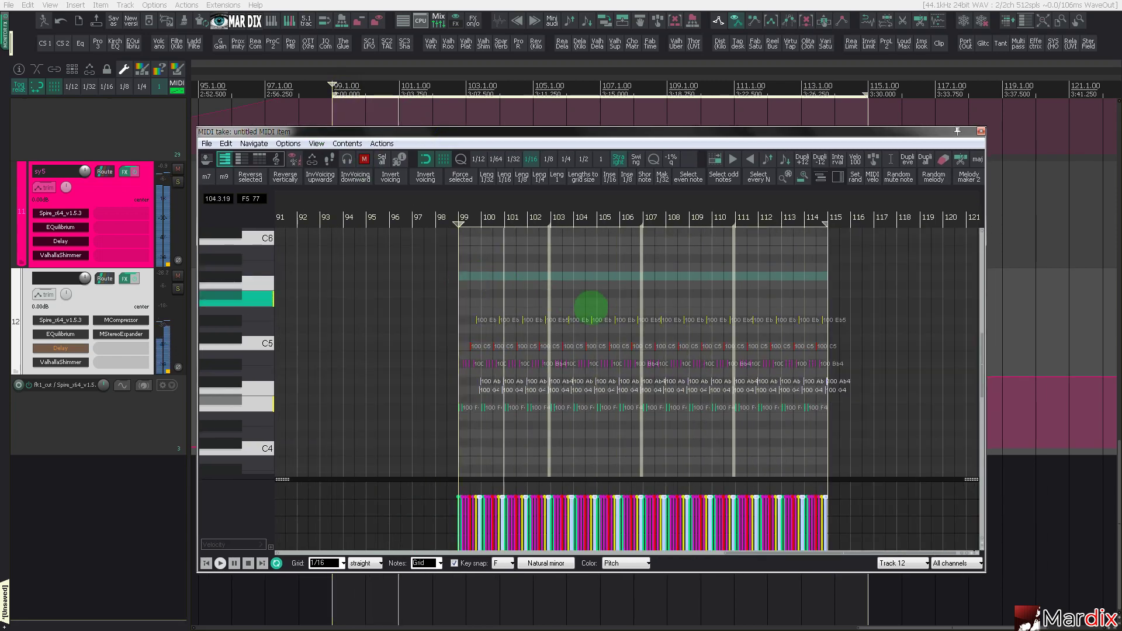
{"action": "scroll", "coordinate": [830, 329], "scroll_direction": "up", "scroll_amount": 7}
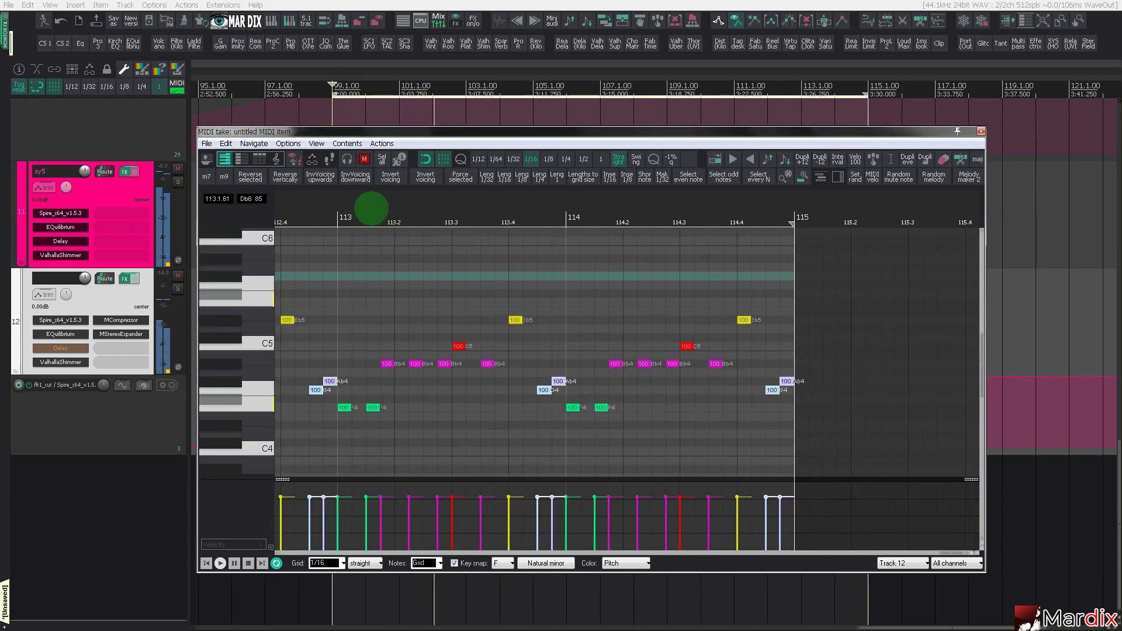
Raise the bar 114 notes from the second Bb4 through Eb5 by one scale step while playing the ending.
{"action": "left_click", "coordinate": [371, 207]}
{"action": "scroll", "coordinate": [668, 331], "scroll_direction": "up", "scroll_amount": 2}
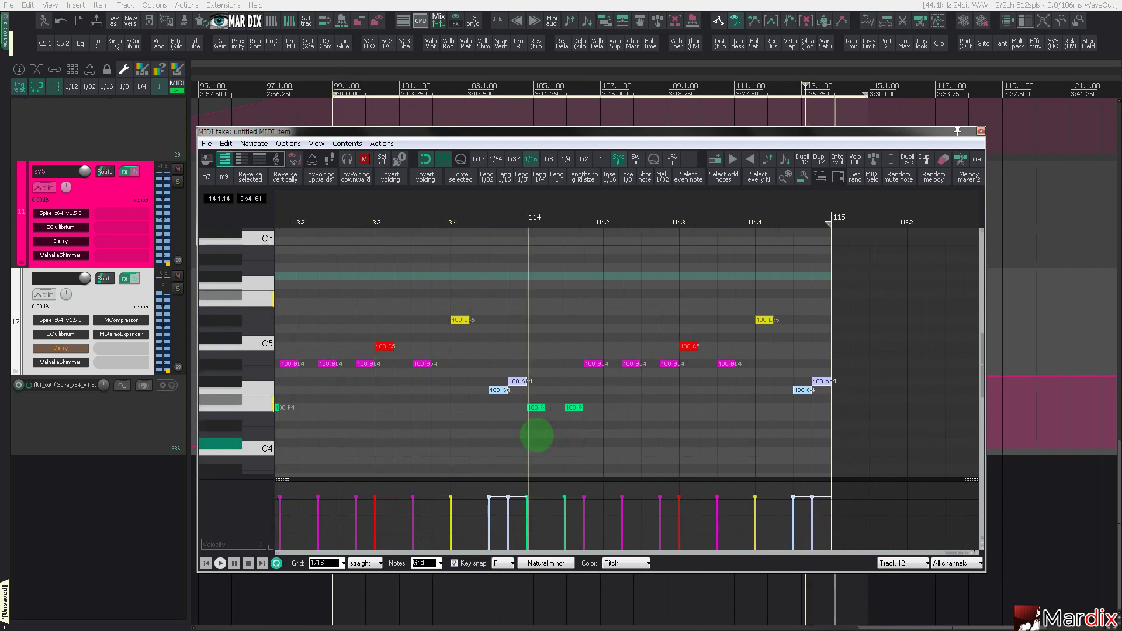
{"action": "left_click_drag", "start_coordinate": [622, 390], "coordinate": [793, 281]}
{"action": "key", "text": "Up"}
{"action": "key", "text": "Up"}
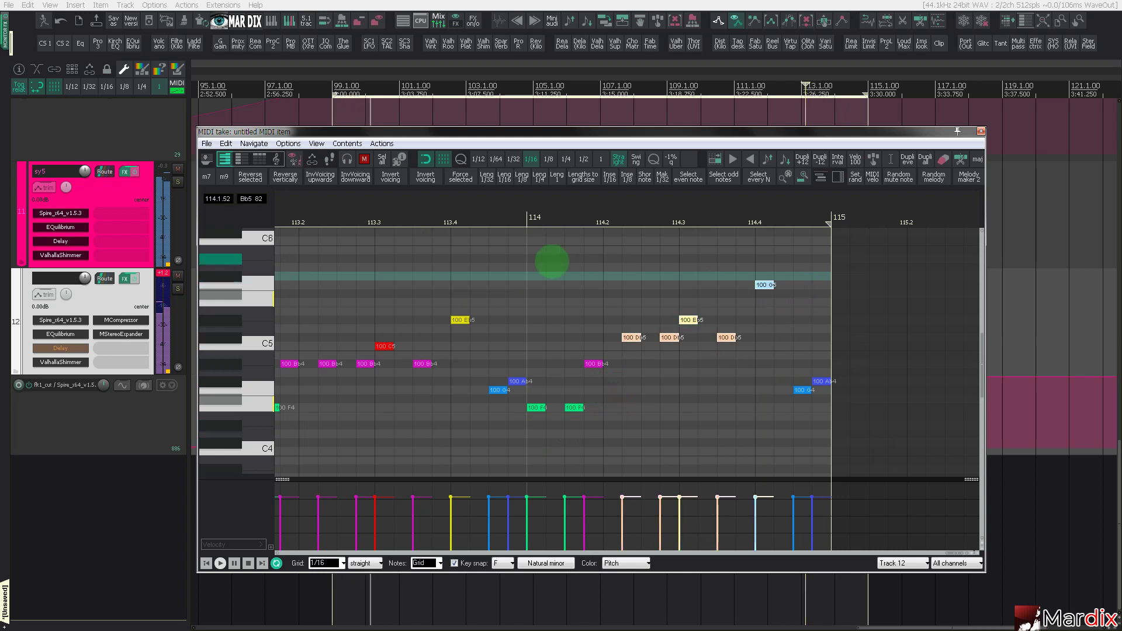
{"action": "key", "text": "Down"}
{"action": "left_click_drag", "start_coordinate": [471, 224], "coordinate": [488, 224]}
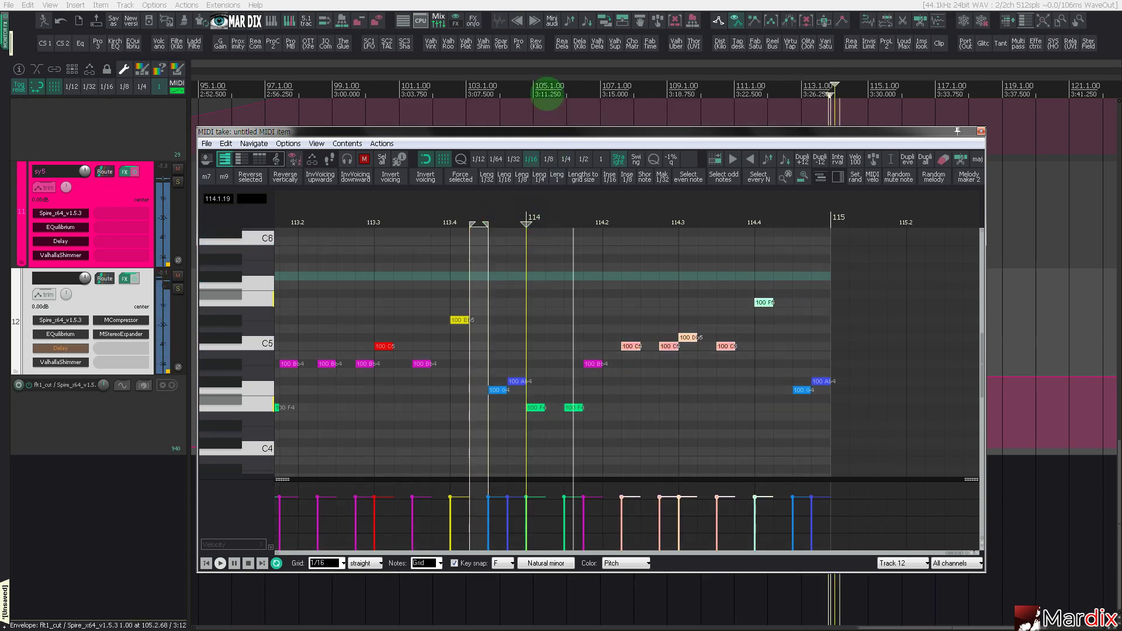
Shorten and close the MIDI editor, then set the time selection to track 12's item, bars 99 to 115.
{"action": "left_click_drag", "start_coordinate": [546, 127], "coordinate": [651, 165]}
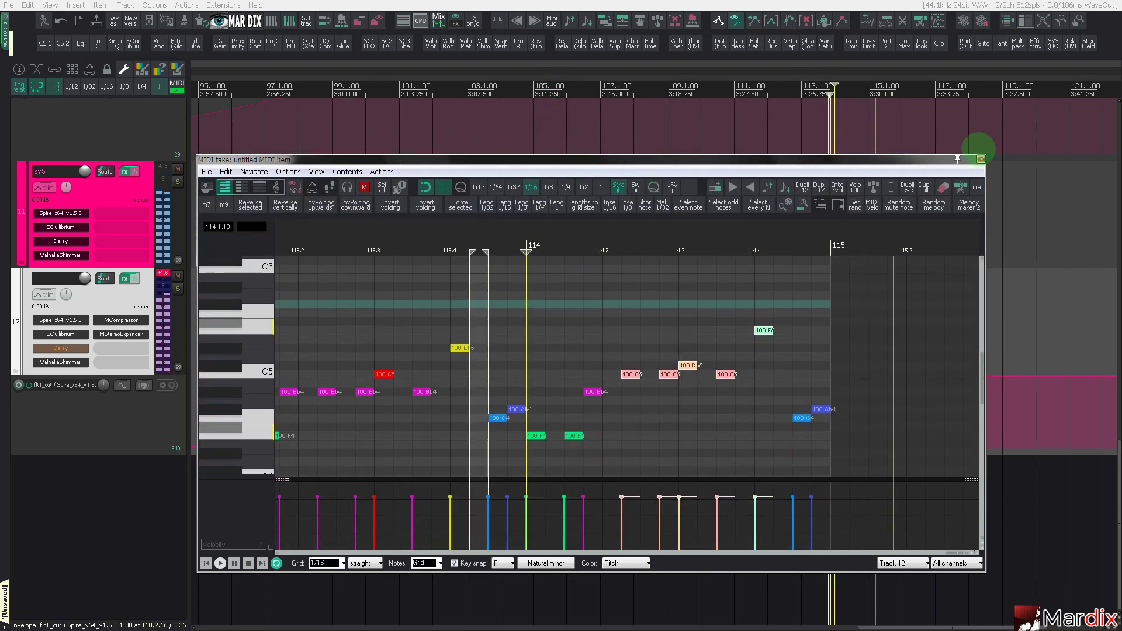
{"action": "left_click", "coordinate": [981, 159]}
{"action": "left_click", "coordinate": [660, 295]}
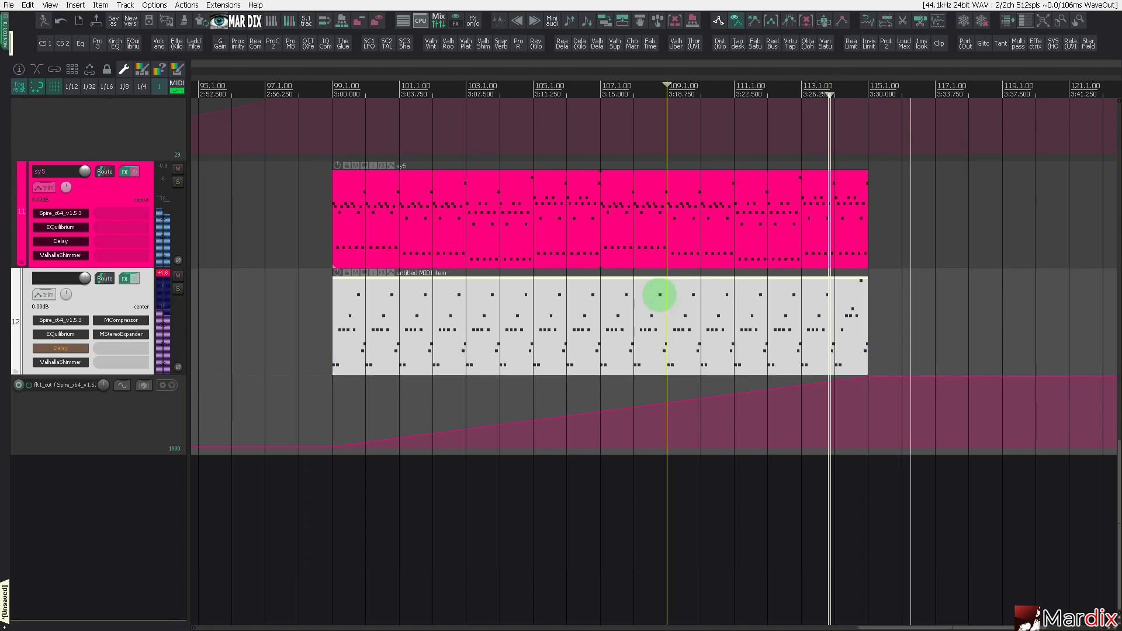
{"action": "key", "text": "shift+t"}
{"action": "key", "text": "space"}
{"action": "key", "text": "space"}
Reopen track 12's item and raise the selected bar 114 notes two scale steps, auditioning from 113.4.
{"action": "double_click", "coordinate": [718, 296]}
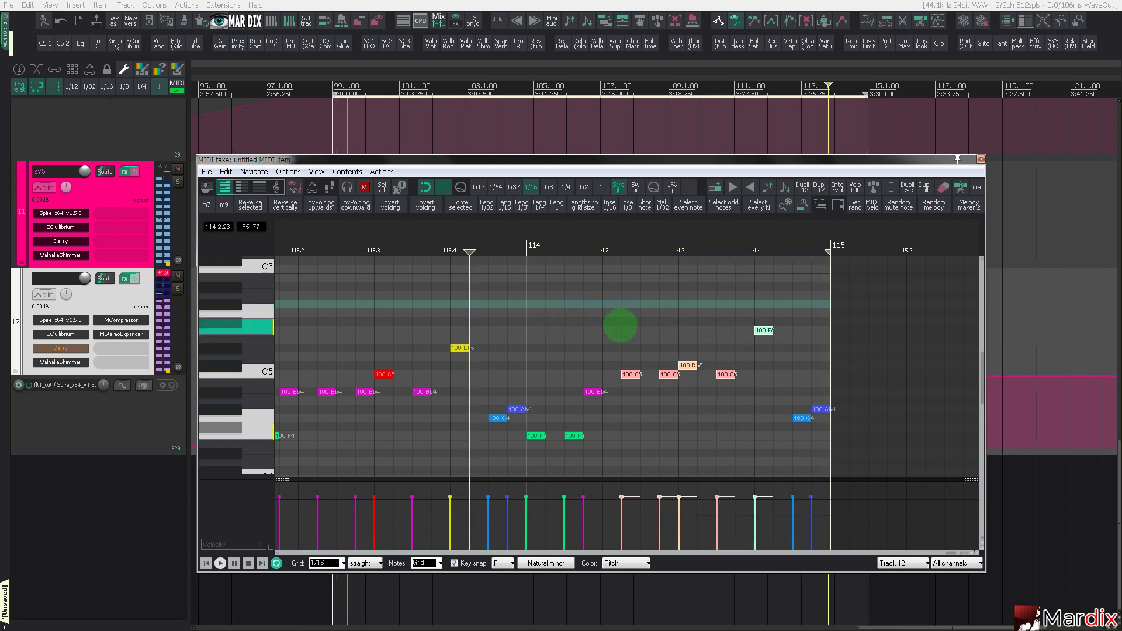
{"action": "key", "text": "Up"}
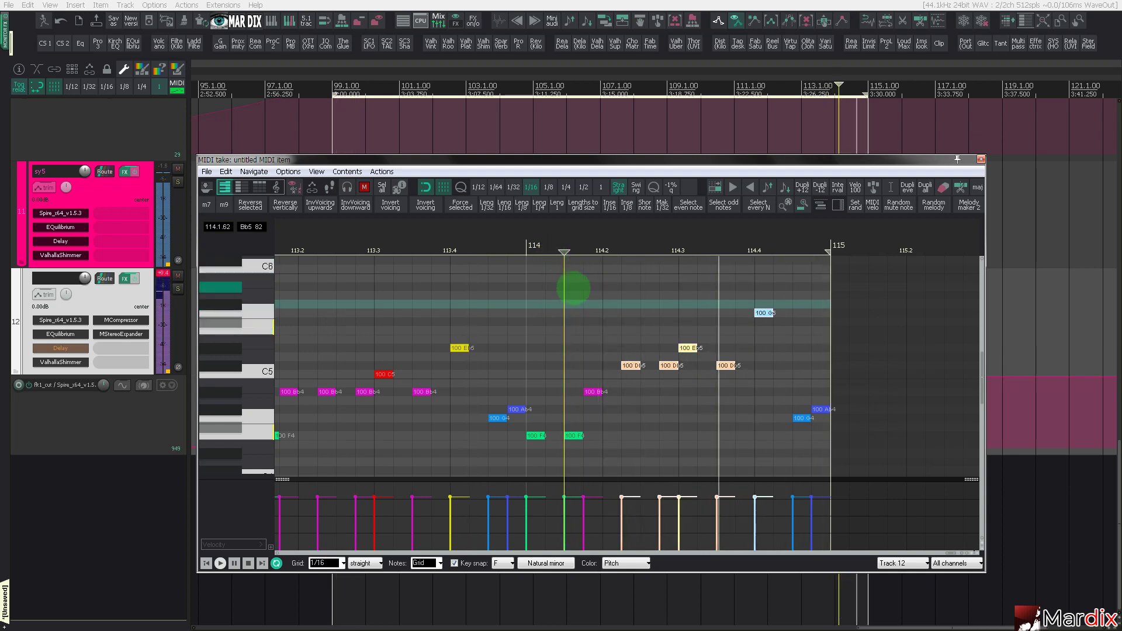
{"action": "left_click", "coordinate": [449, 250]}
{"action": "key", "text": "Up"}
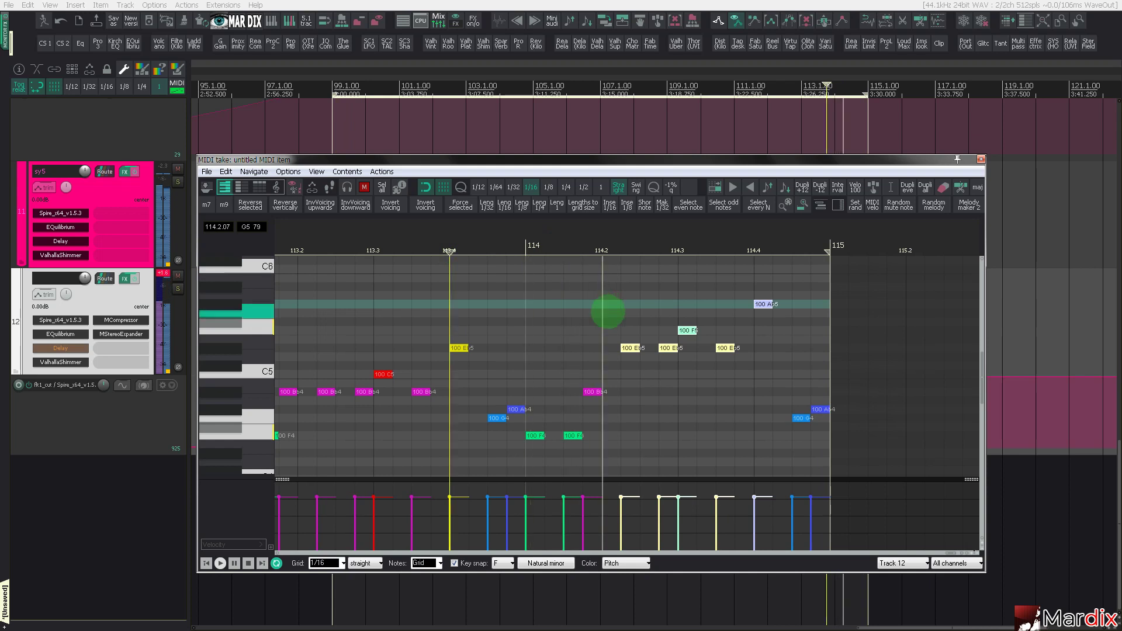
Raise bar 114's last two notes by one scale step, audition from 114.2 and close the MIDI editor.
{"action": "left_click_drag", "start_coordinate": [776, 372], "coordinate": [819, 427]}
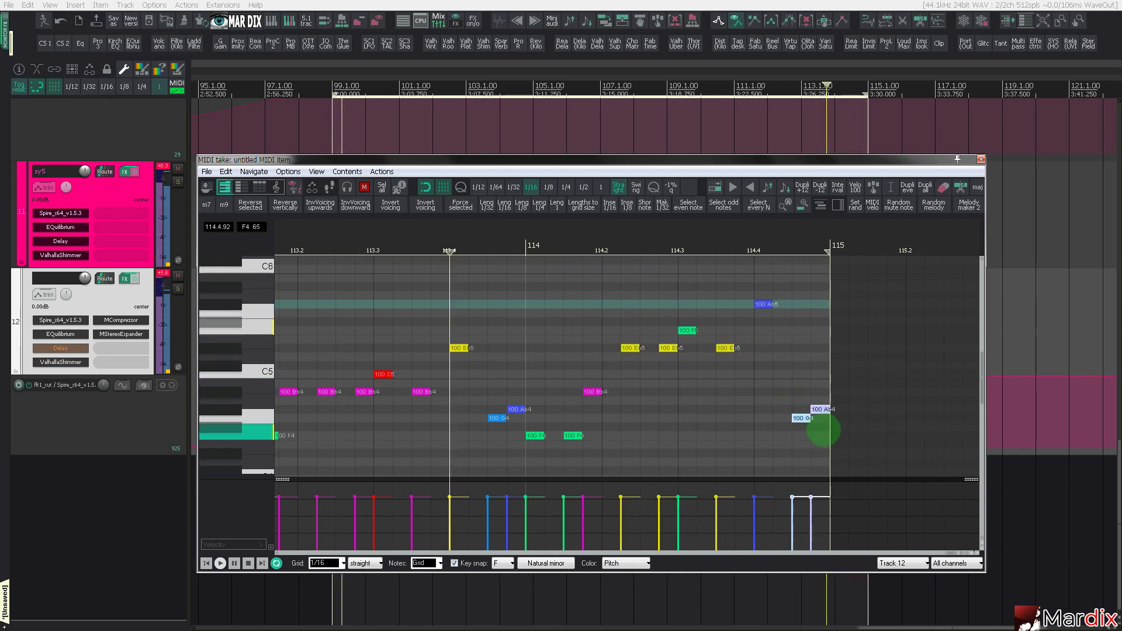
{"action": "key", "text": "Up"}
{"action": "left_click", "coordinate": [602, 251]}
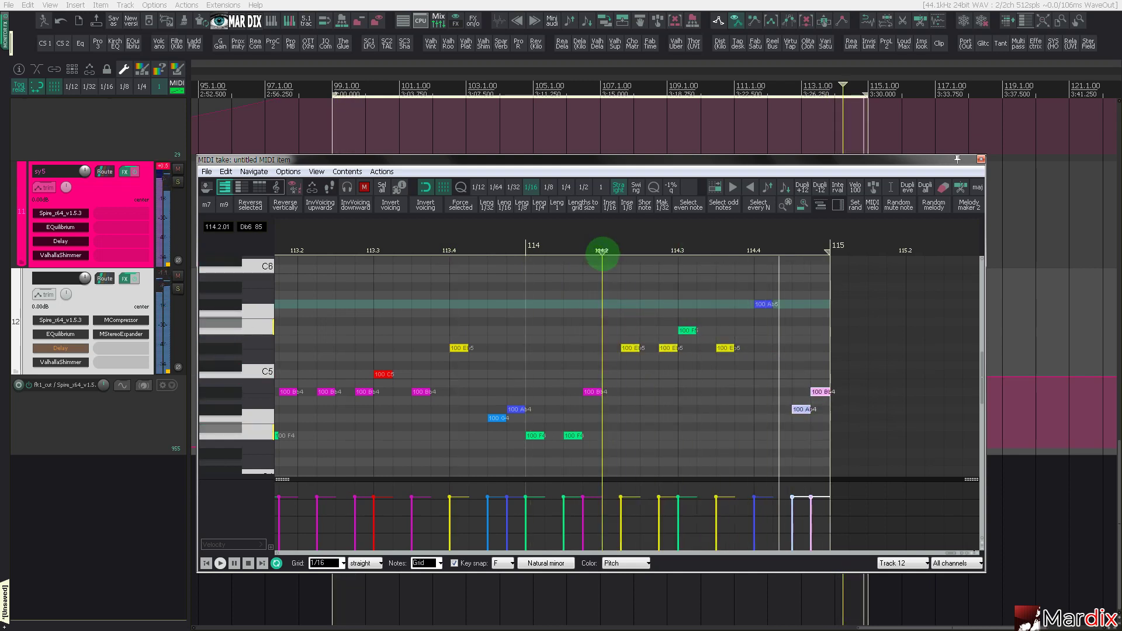
{"action": "left_click", "coordinate": [981, 159]}
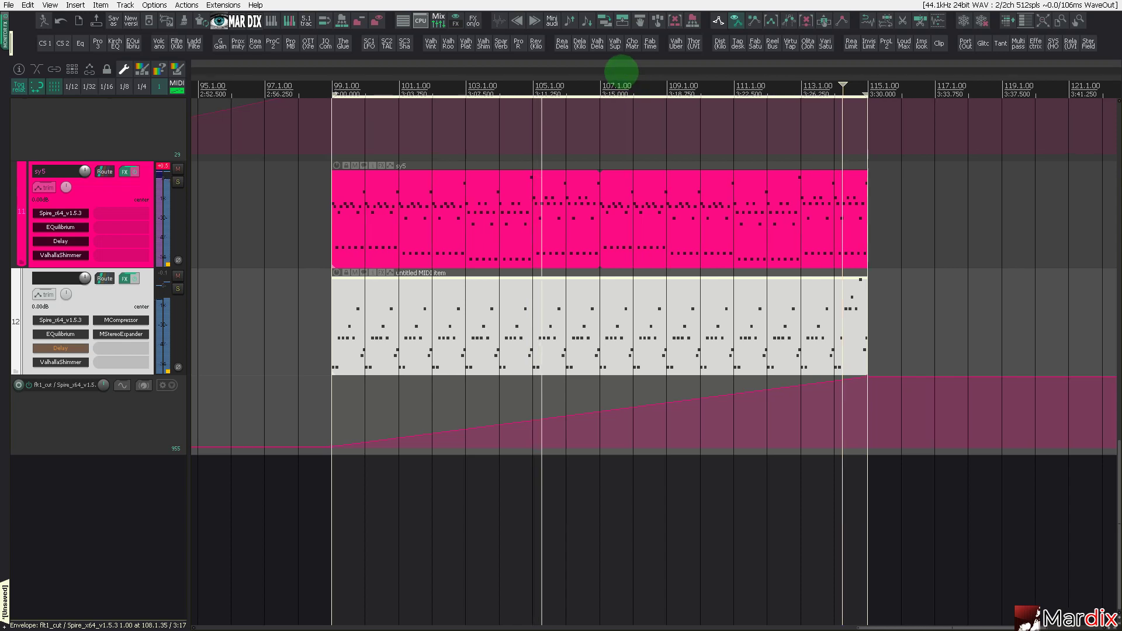
{"action": "scroll", "coordinate": [611, 185], "scroll_direction": "down", "scroll_amount": 2}
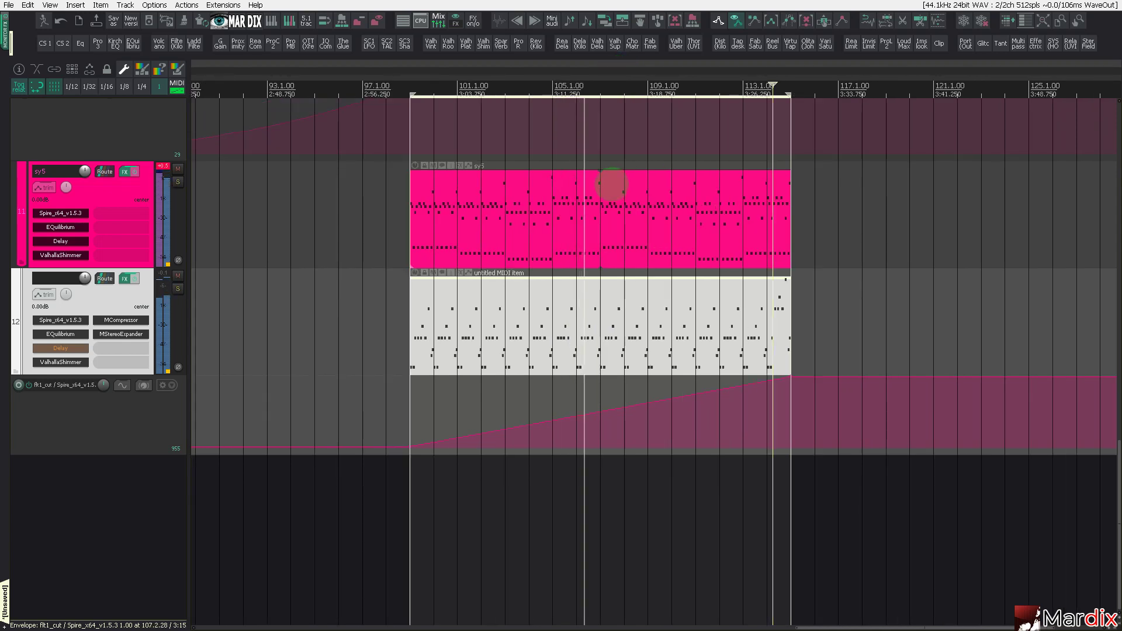
{"action": "key", "text": "F11"}
{"action": "key", "text": "F11"}
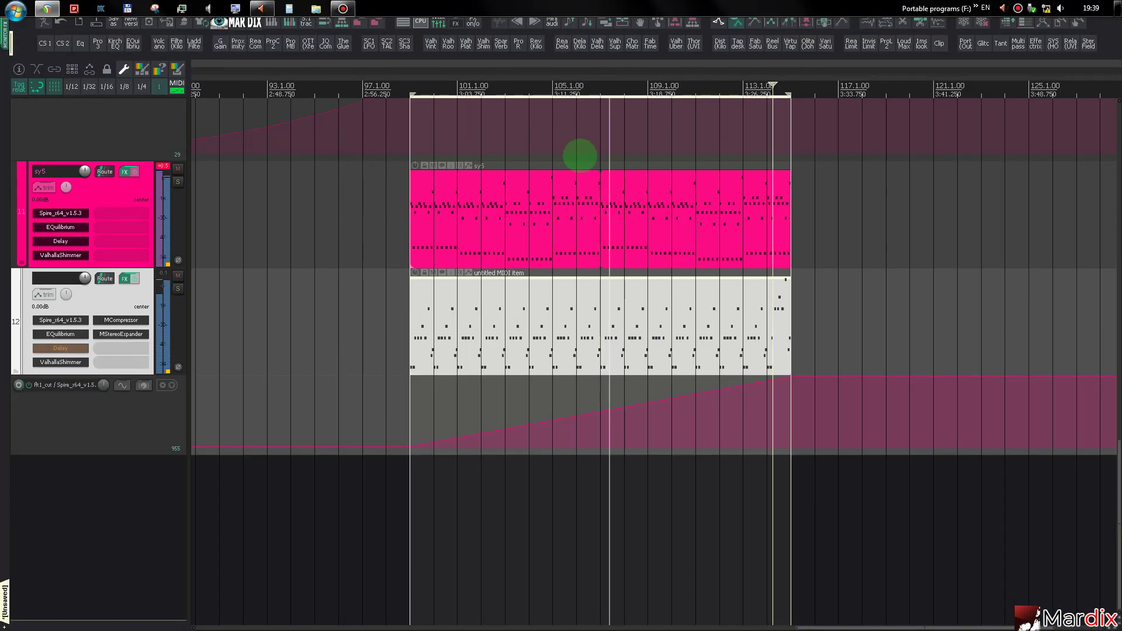
{"action": "scroll", "coordinate": [466, 147], "scroll_direction": "down", "scroll_amount": 3}
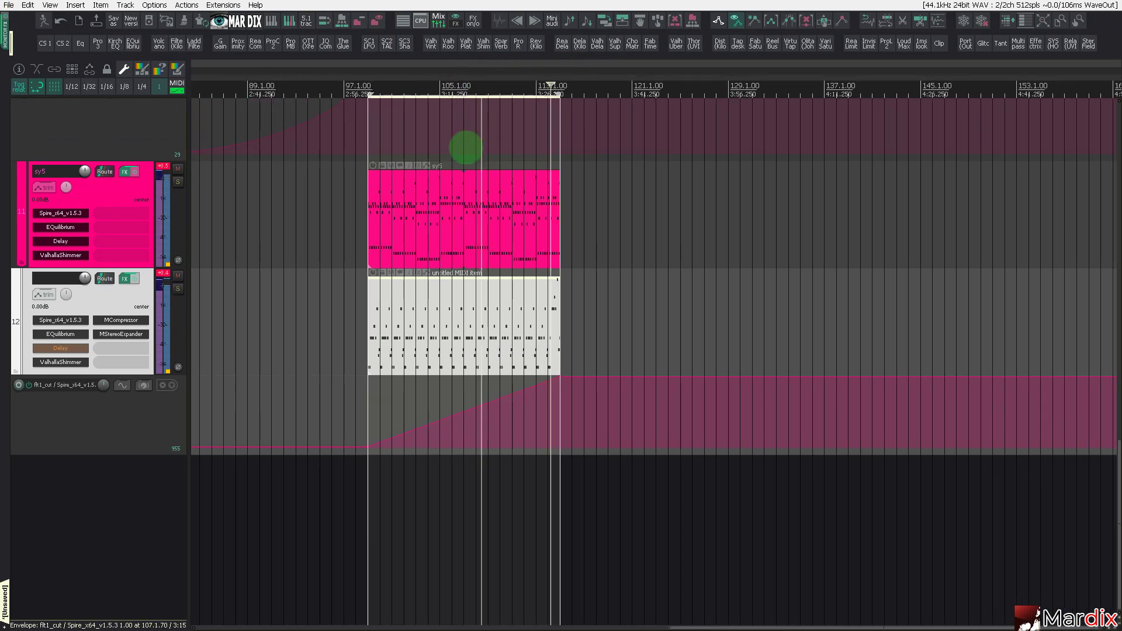
{"action": "scroll", "coordinate": [467, 152], "scroll_direction": "up", "scroll_amount": 2}
{"action": "left_click_drag", "start_coordinate": [483, 75], "coordinate": [446, 70]}
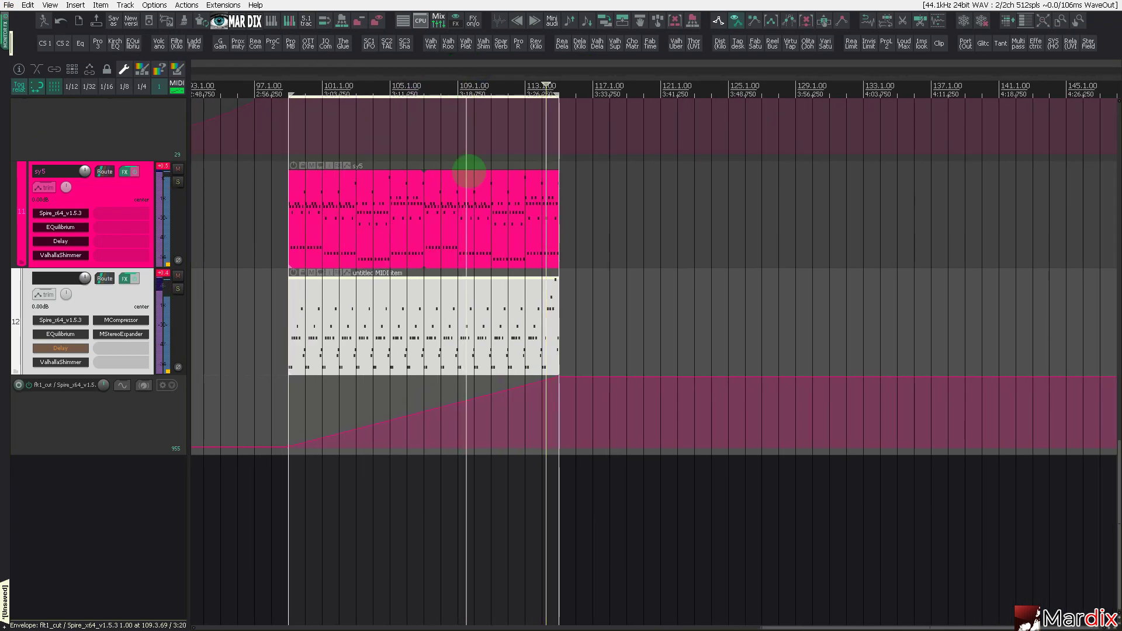
{"action": "scroll", "coordinate": [474, 193], "scroll_direction": "down", "scroll_amount": 3}
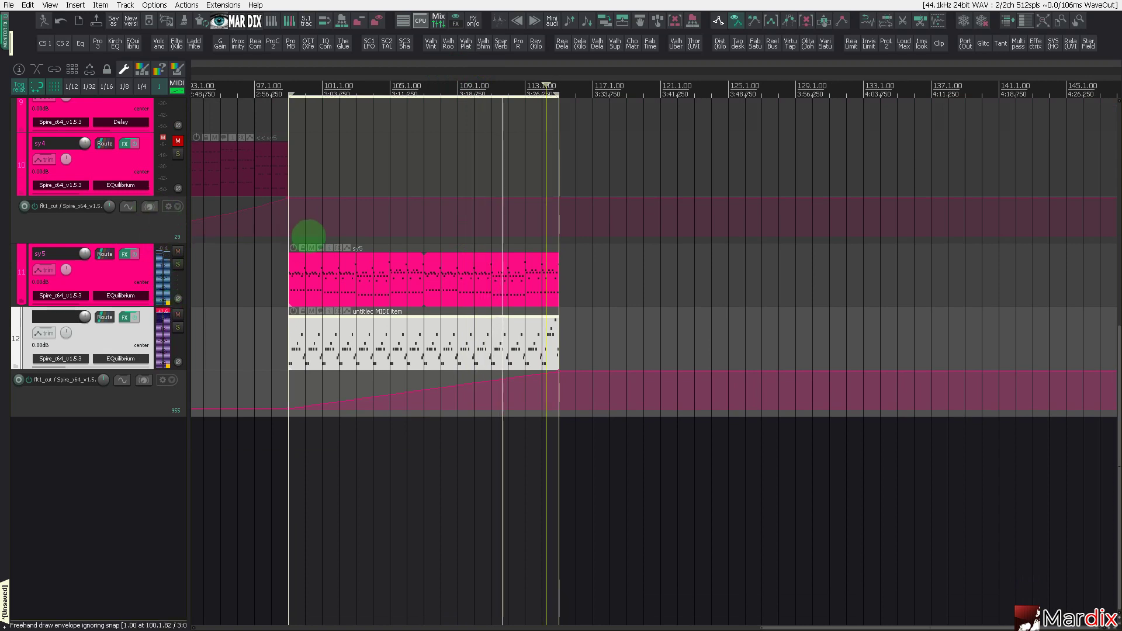
Add a new empty track below track 12 and enlarge the track heights.
{"action": "left_click", "coordinate": [181, 278]}
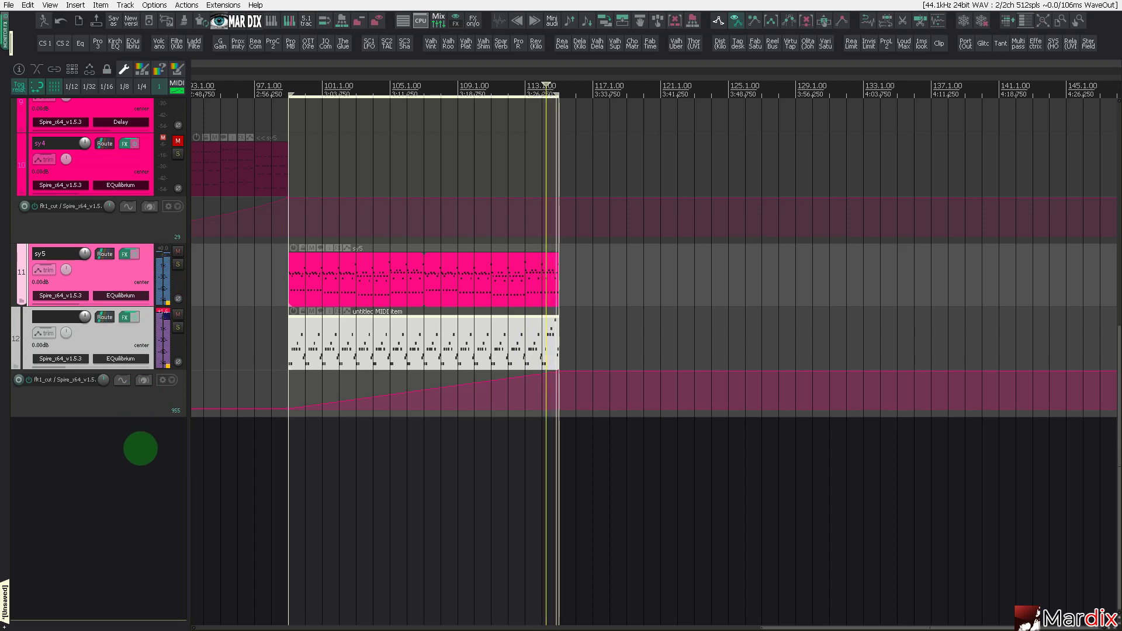
{"action": "double_click", "coordinate": [140, 449]}
{"action": "scroll", "coordinate": [140, 447], "scroll_direction": "up", "scroll_amount": 1}
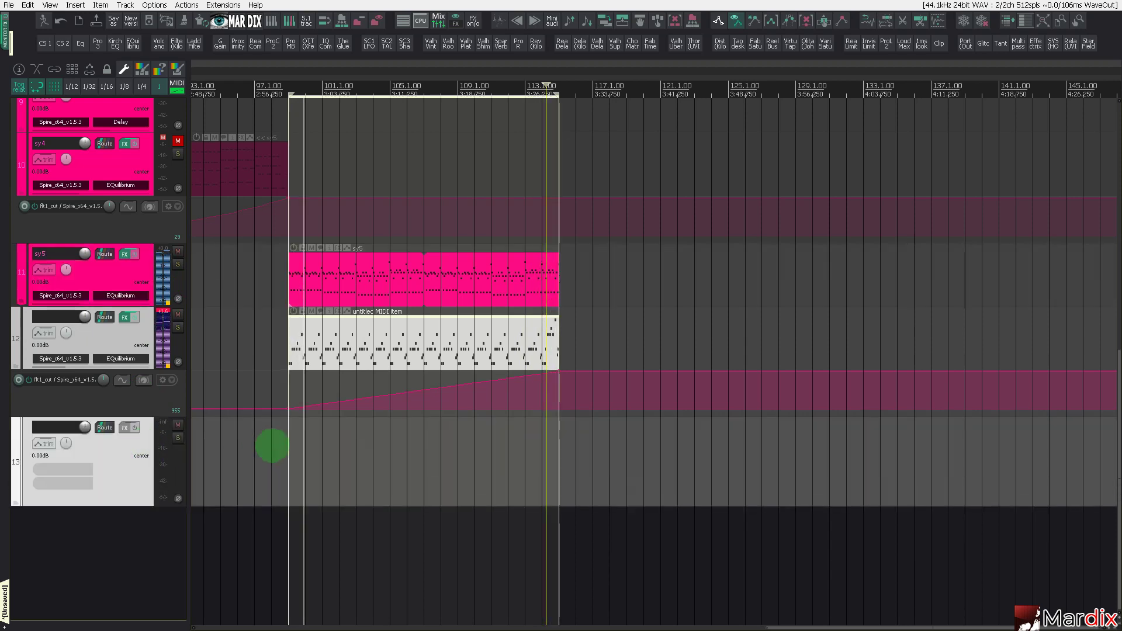
Insert Spire on track 13 and load the SQ Six O'Clock preset from Trance Essentials Vol 2.
{"action": "scroll", "coordinate": [272, 446], "scroll_direction": "up", "scroll_amount": 3}
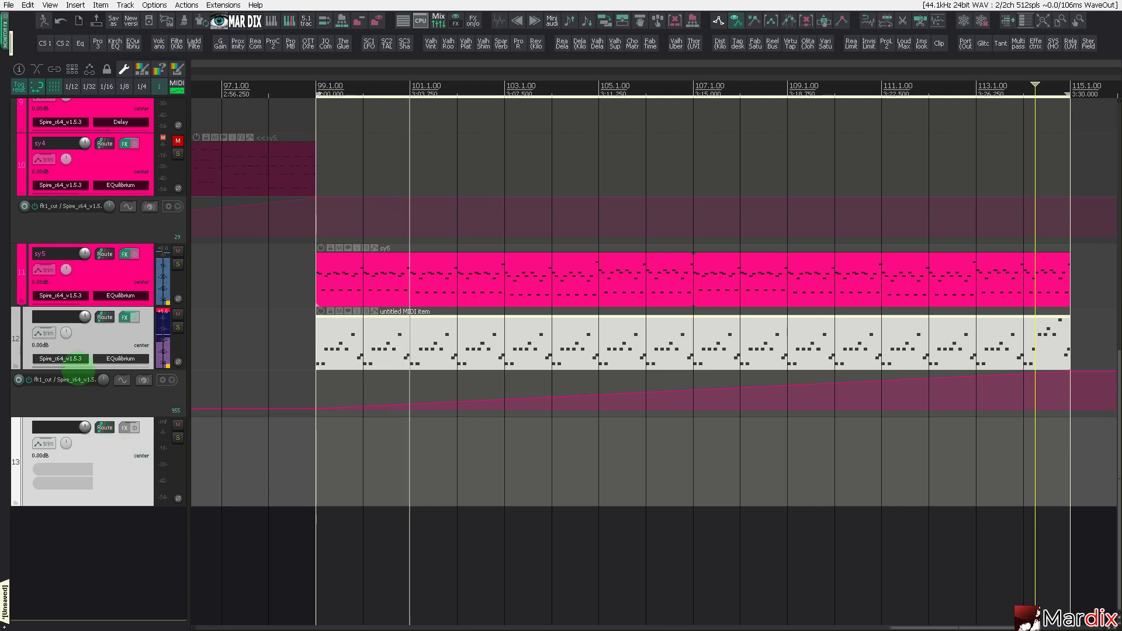
{"action": "left_click_drag", "start_coordinate": [123, 465], "coordinate": [123, 466]}
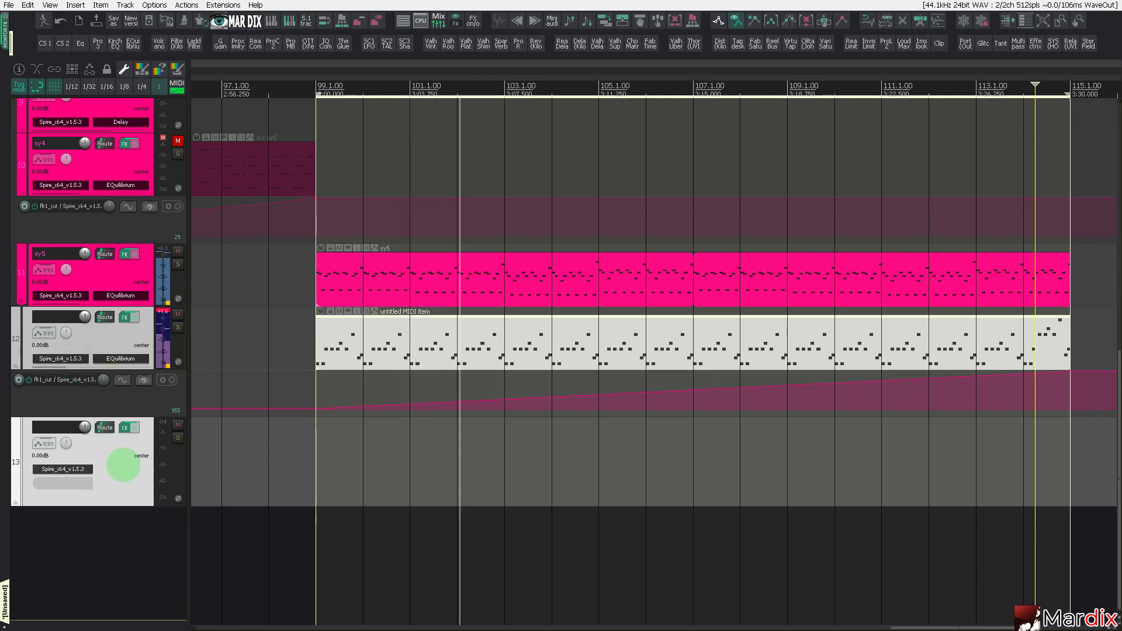
{"action": "left_click", "coordinate": [88, 468]}
{"action": "left_click_drag", "start_coordinate": [316, 41], "coordinate": [514, 183]}
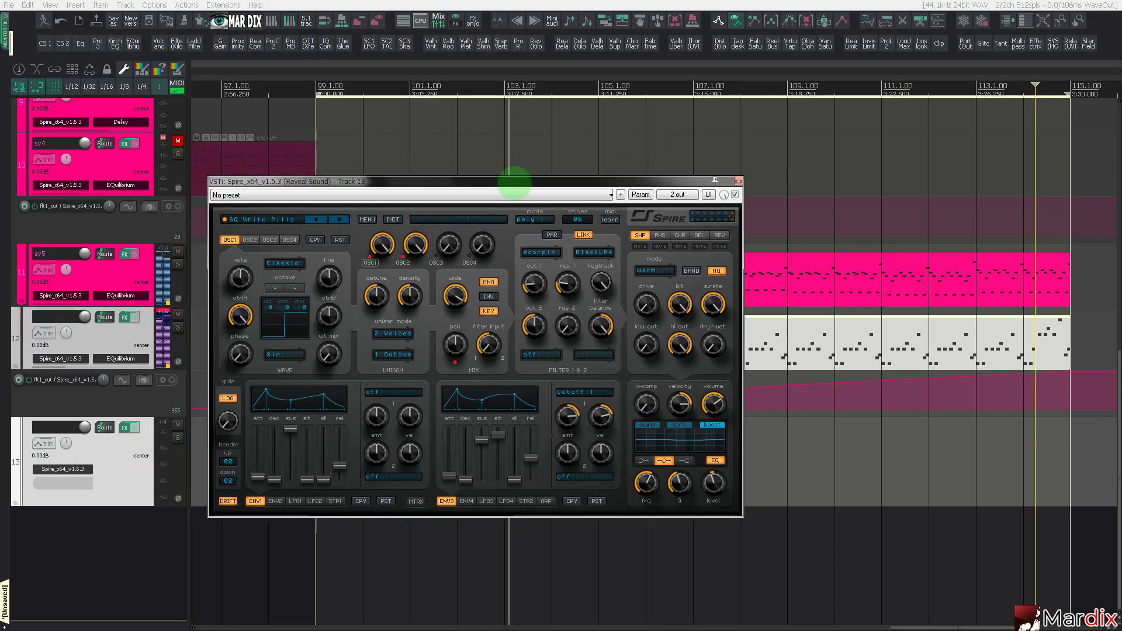
{"action": "left_click", "coordinate": [257, 222]}
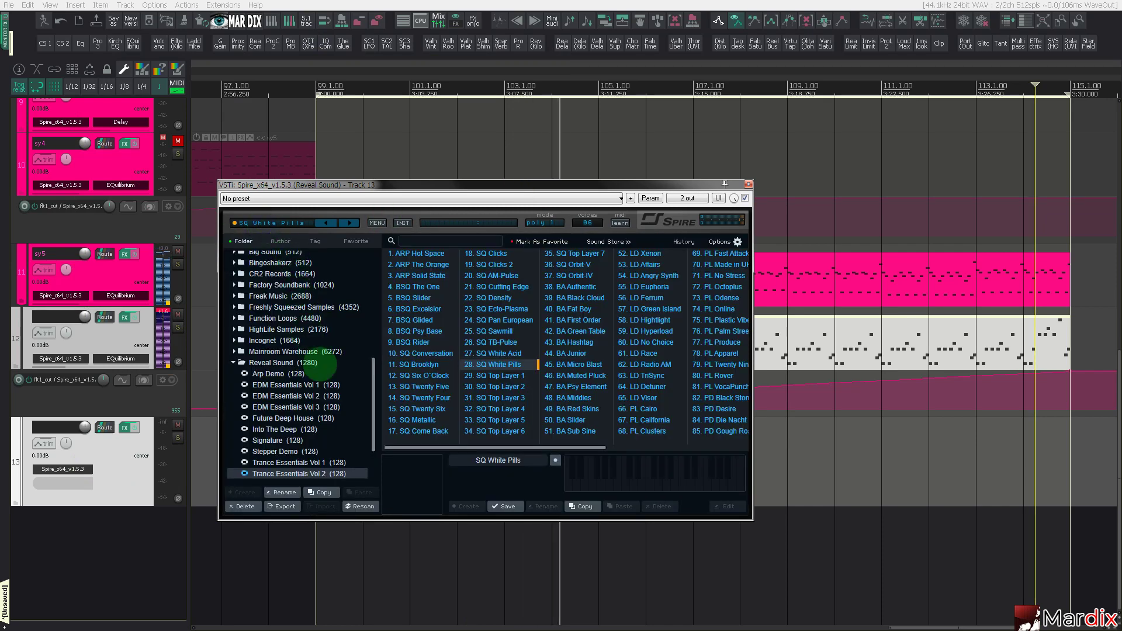
{"action": "left_click", "coordinate": [482, 376]}
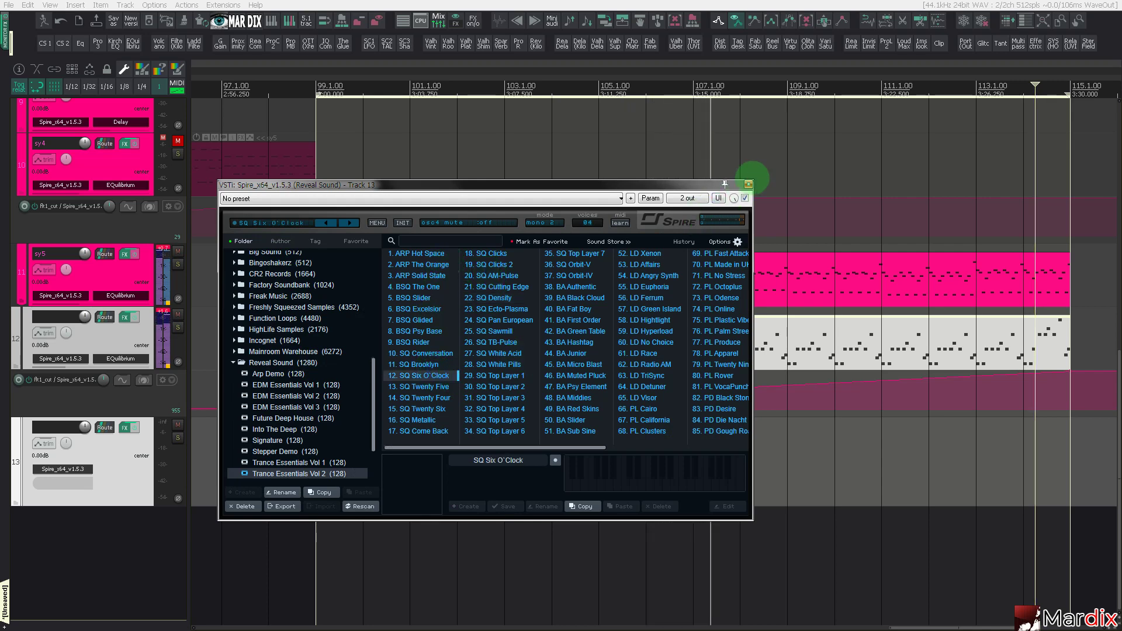
{"action": "left_click", "coordinate": [748, 184]}
Create a MIDI item on track 13 from bar 99 to 115 that loops every bar, and open it for editing.
{"action": "left_click", "coordinate": [646, 260]}
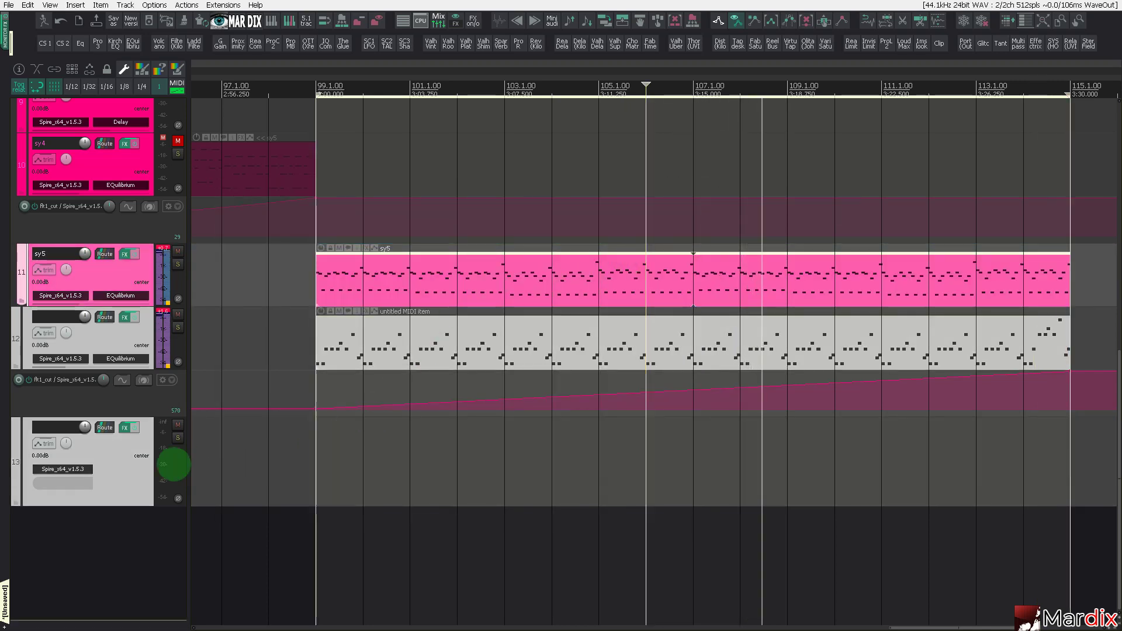
{"action": "left_click", "coordinate": [177, 88]}
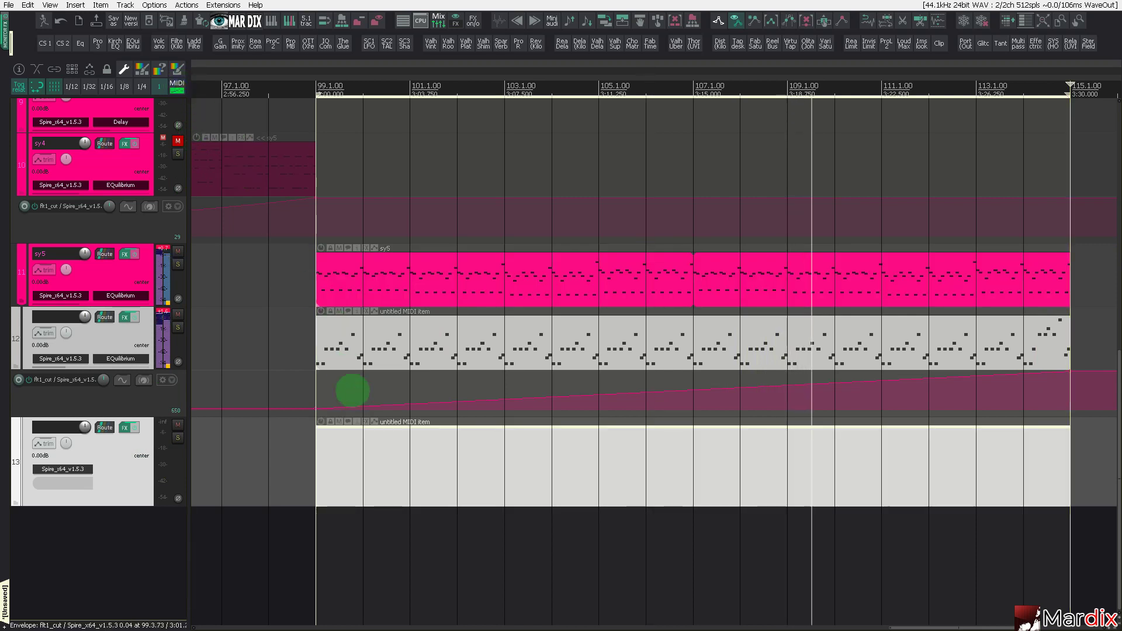
{"action": "left_click", "coordinate": [364, 442]}
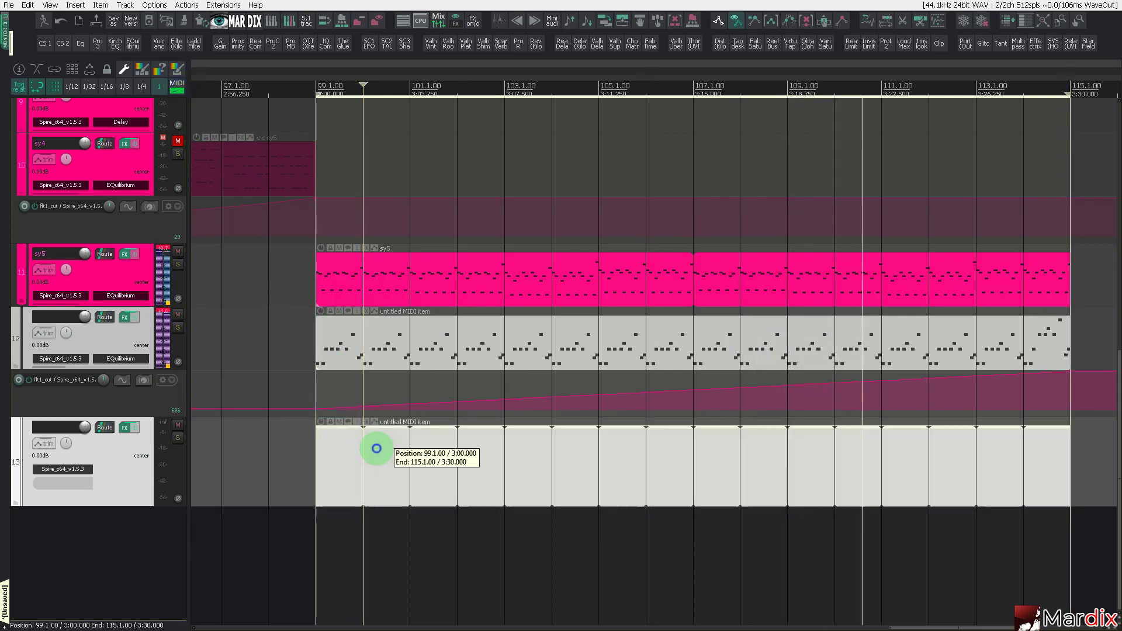
{"action": "double_click", "coordinate": [364, 442]}
Draw quarter-note F3 notes at velocity 100 on beats 1 and 3 of the looped bar.
{"action": "left_click", "coordinate": [265, 349]}
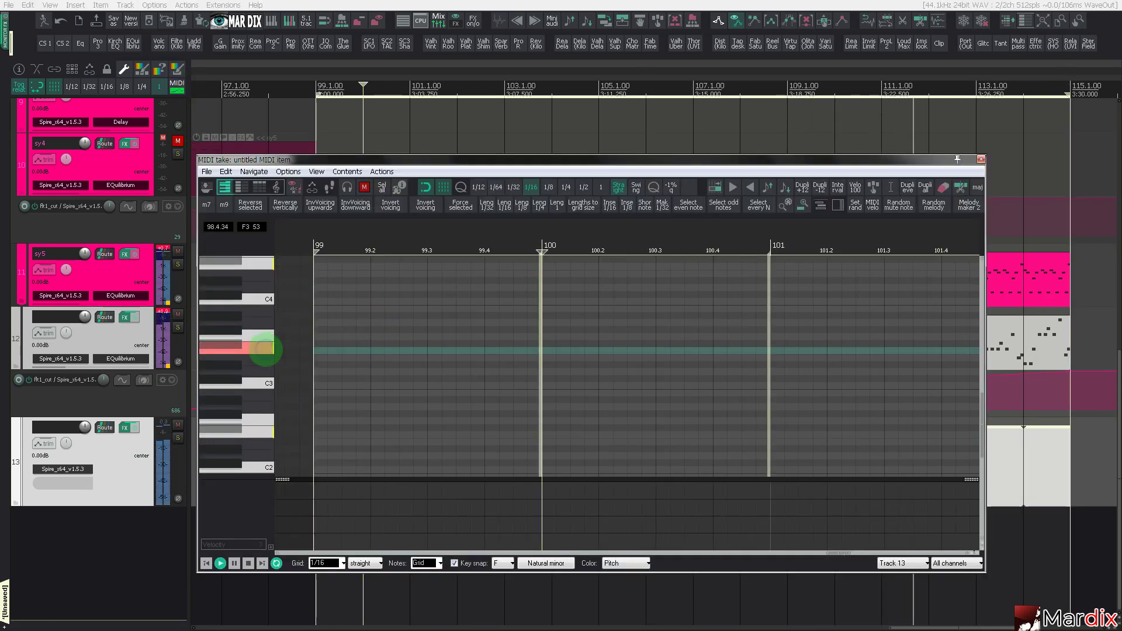
{"action": "left_click", "coordinate": [318, 350]}
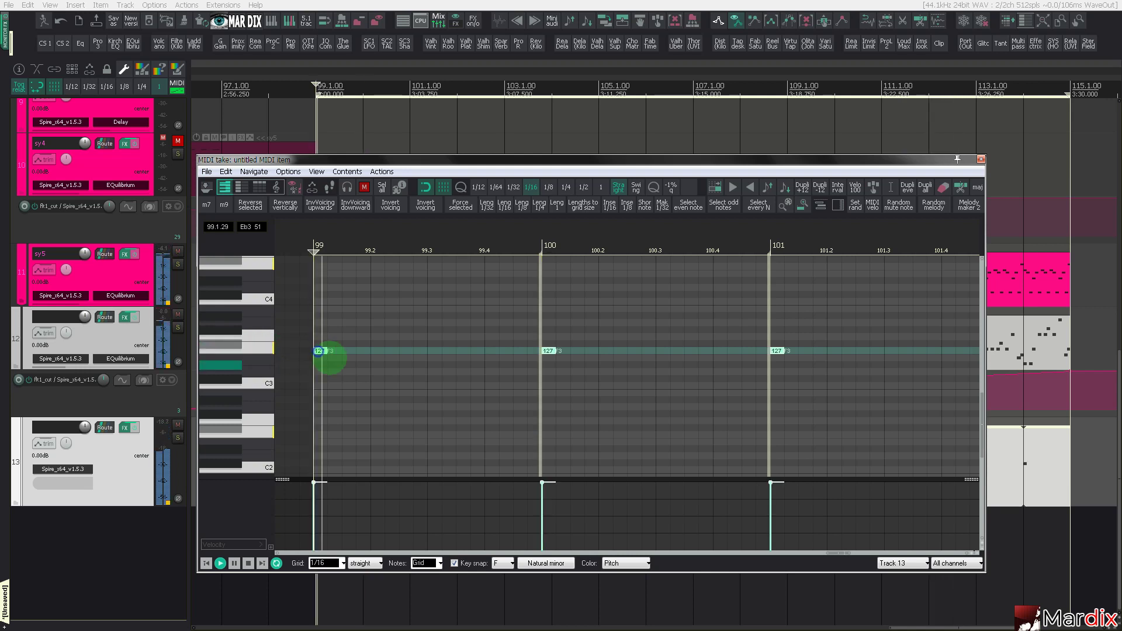
{"action": "left_click_drag", "start_coordinate": [324, 351], "coordinate": [358, 351]}
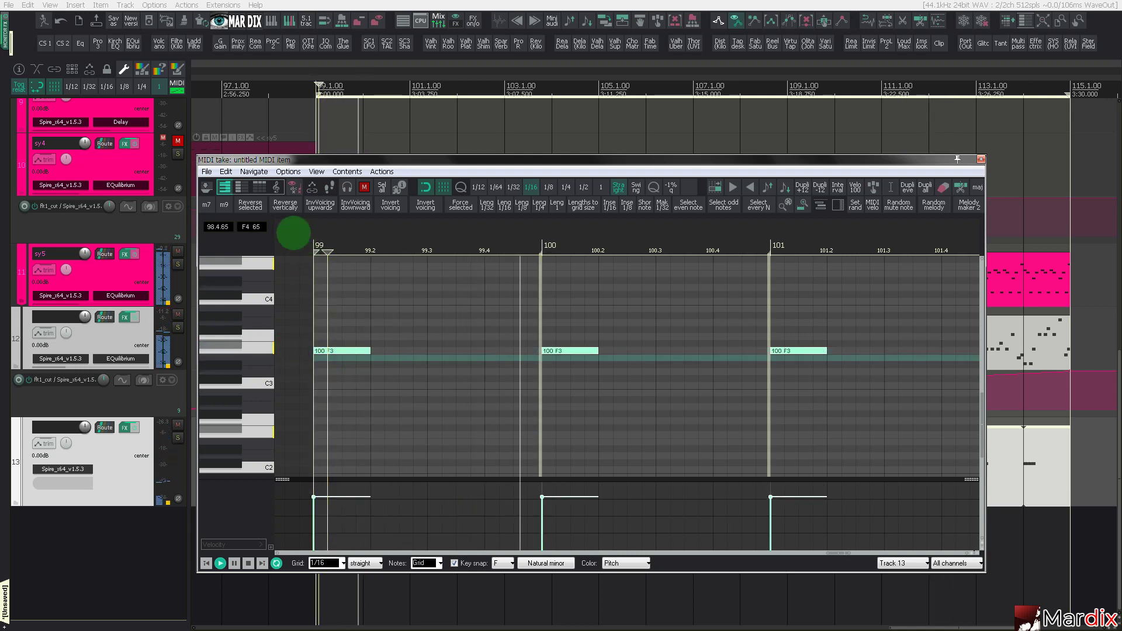
{"action": "left_click", "coordinate": [297, 245]}
{"action": "left_click", "coordinate": [462, 351]}
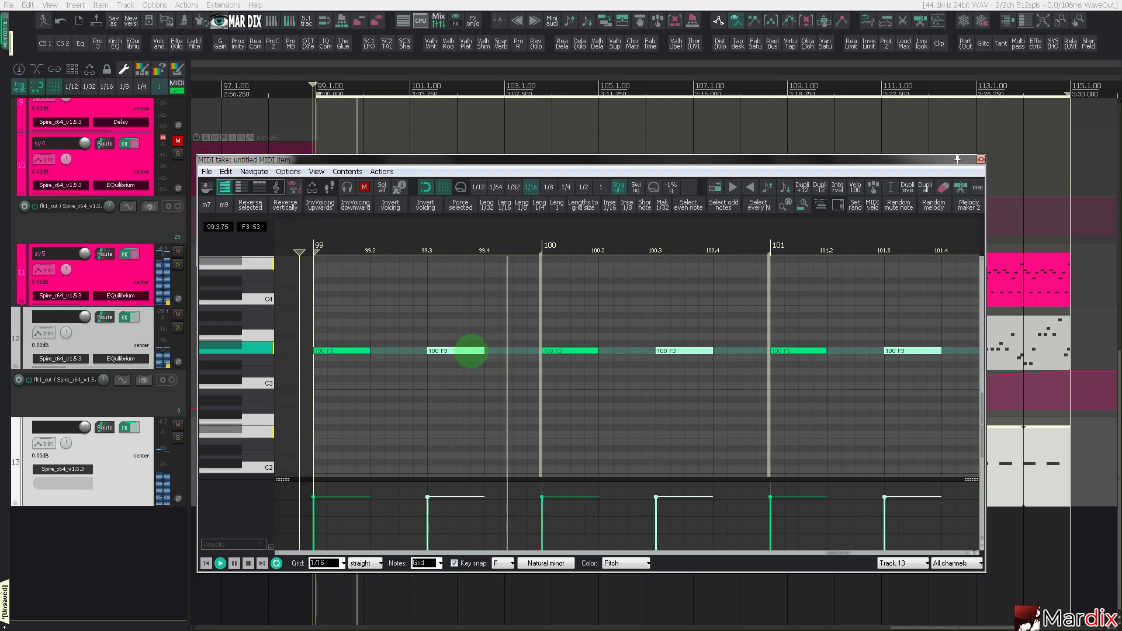
Try the repeating F3 notes at G3 and Bb3 while listening, and return them to F3.
{"action": "scroll", "coordinate": [450, 346], "scroll_direction": "down", "scroll_amount": 2}
{"action": "scroll", "coordinate": [442, 341], "scroll_direction": "down", "scroll_amount": 2}
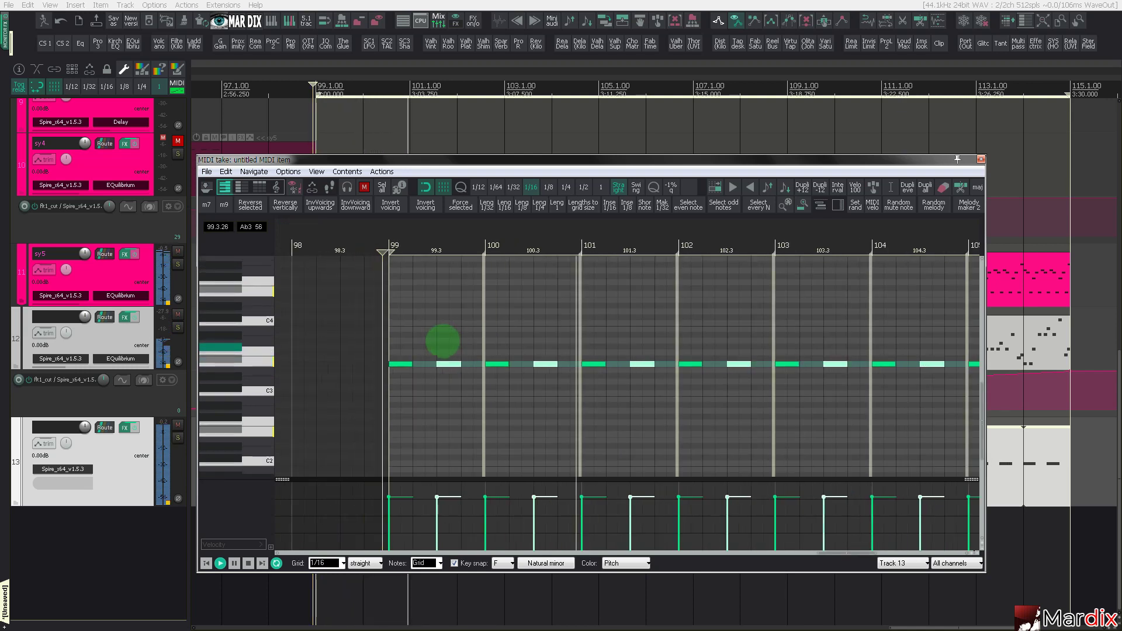
{"action": "left_click_drag", "start_coordinate": [384, 337], "coordinate": [488, 388]}
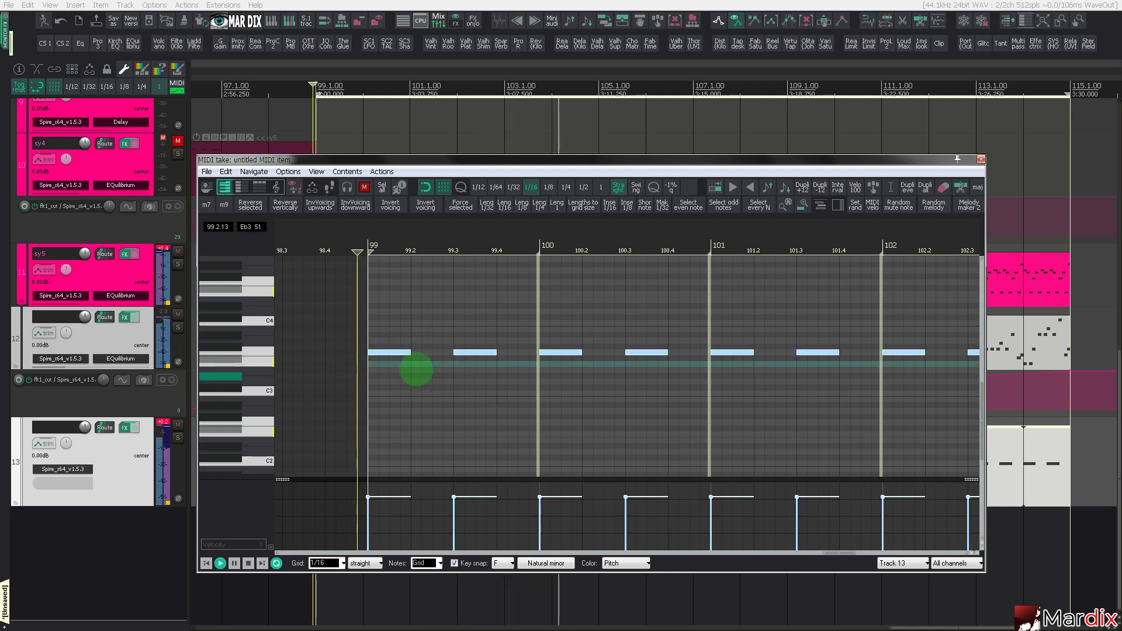
{"action": "key", "text": "Up"}
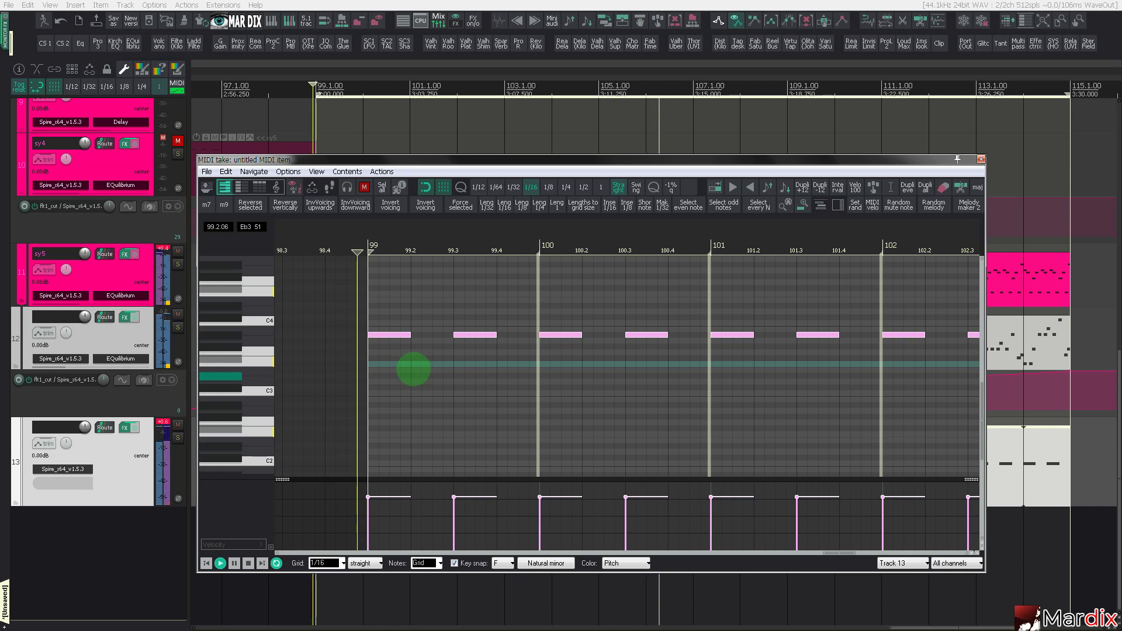
{"action": "key", "text": "Down"}
{"action": "key", "text": "Down"}
{"action": "key", "text": "Down"}
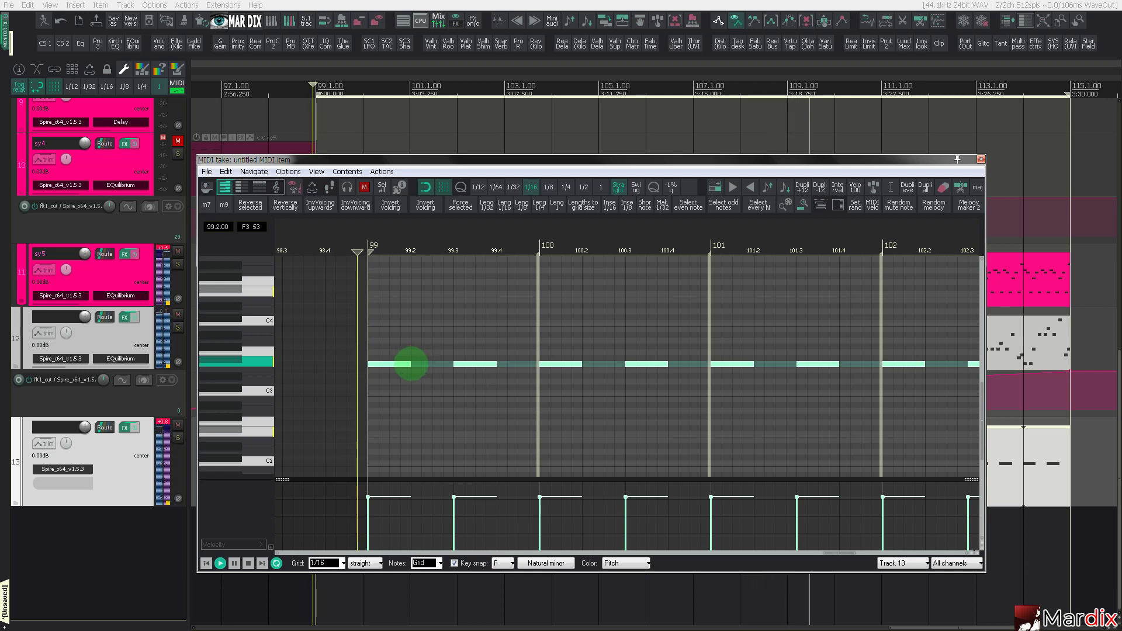
Turn the looped bars into individually editable notes across bars 99 to 115 and replay from just before bar 99.
{"action": "scroll", "coordinate": [411, 364], "scroll_direction": "down", "scroll_amount": 8}
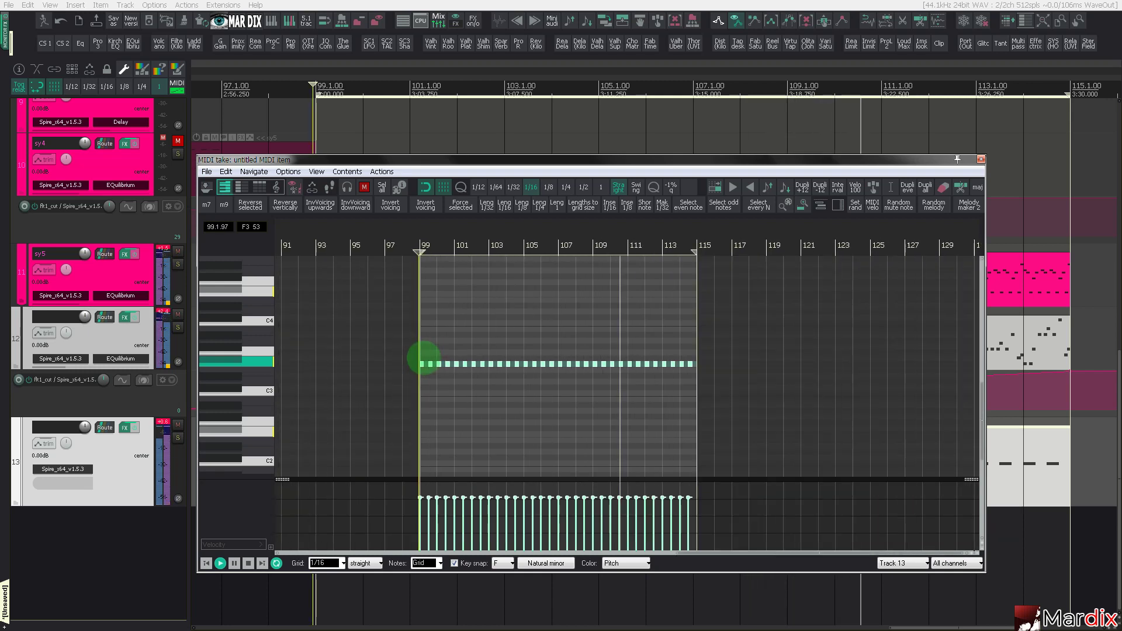
{"action": "scroll", "coordinate": [425, 359], "scroll_direction": "up", "scroll_amount": 3}
{"action": "left_click", "coordinate": [400, 256]}
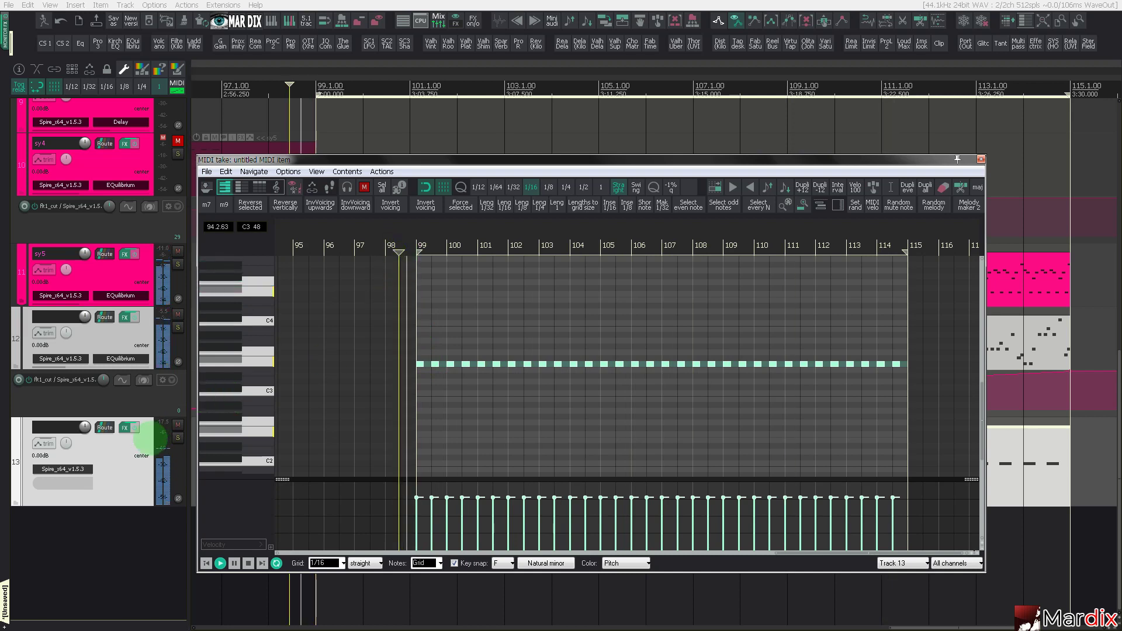
Change track 13's Spire preset to SQ Twenty Four and close the synth window.
{"action": "left_click", "coordinate": [80, 467]}
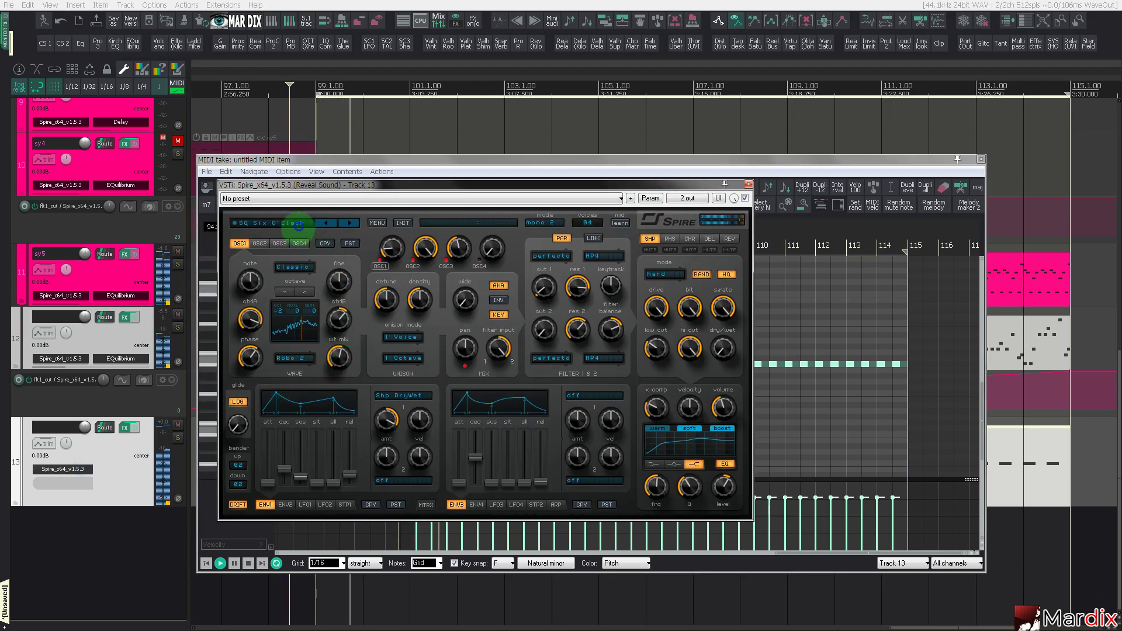
{"action": "left_click", "coordinate": [298, 224]}
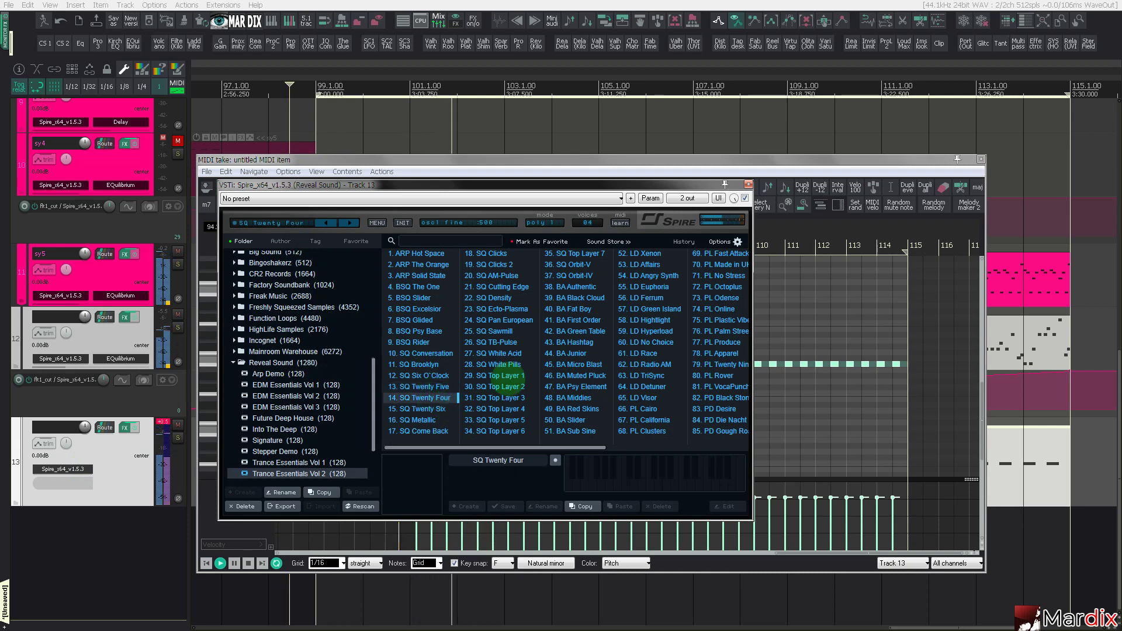
{"action": "left_click", "coordinate": [748, 184]}
Raise the F3 notes in bars 101 and 102 to G3 and those in bars 103 and 104 to Ab3.
{"action": "scroll", "coordinate": [504, 355], "scroll_direction": "up", "scroll_amount": 2}
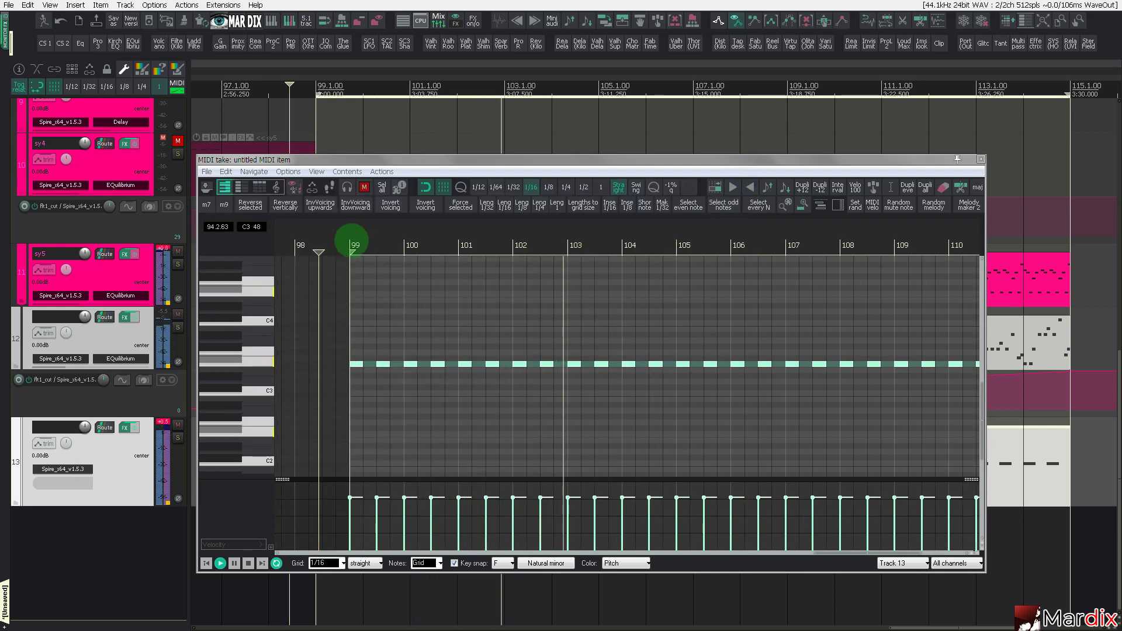
{"action": "left_click", "coordinate": [335, 239]}
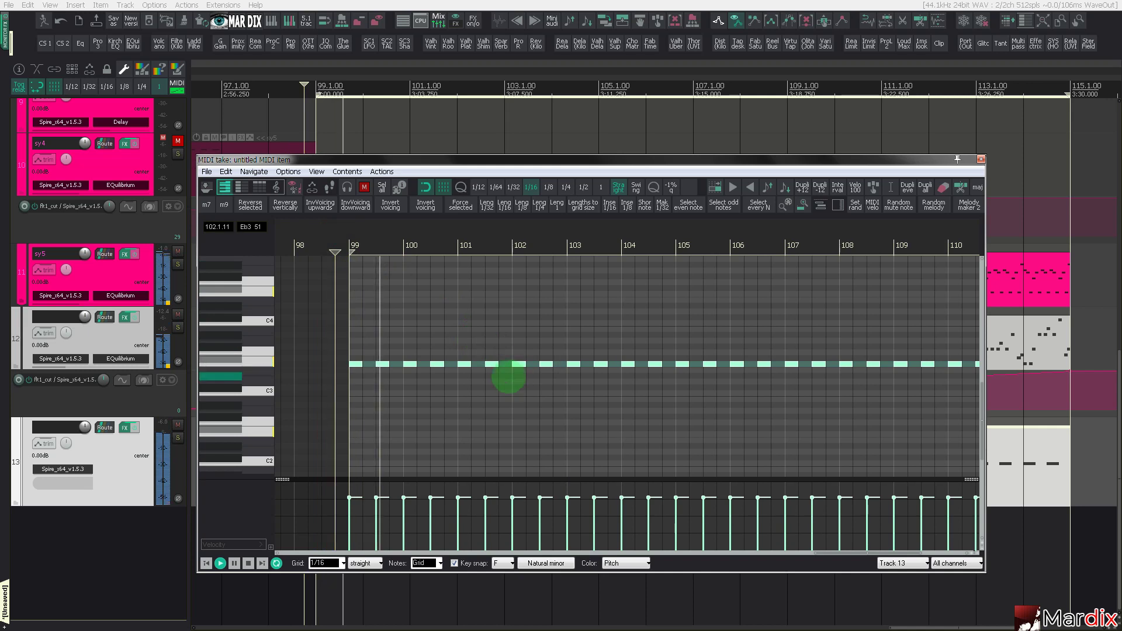
{"action": "left_click_drag", "start_coordinate": [458, 351], "coordinate": [655, 380]}
{"action": "key", "text": "Up"}
{"action": "key", "text": "Up"}
{"action": "key", "text": "Up"}
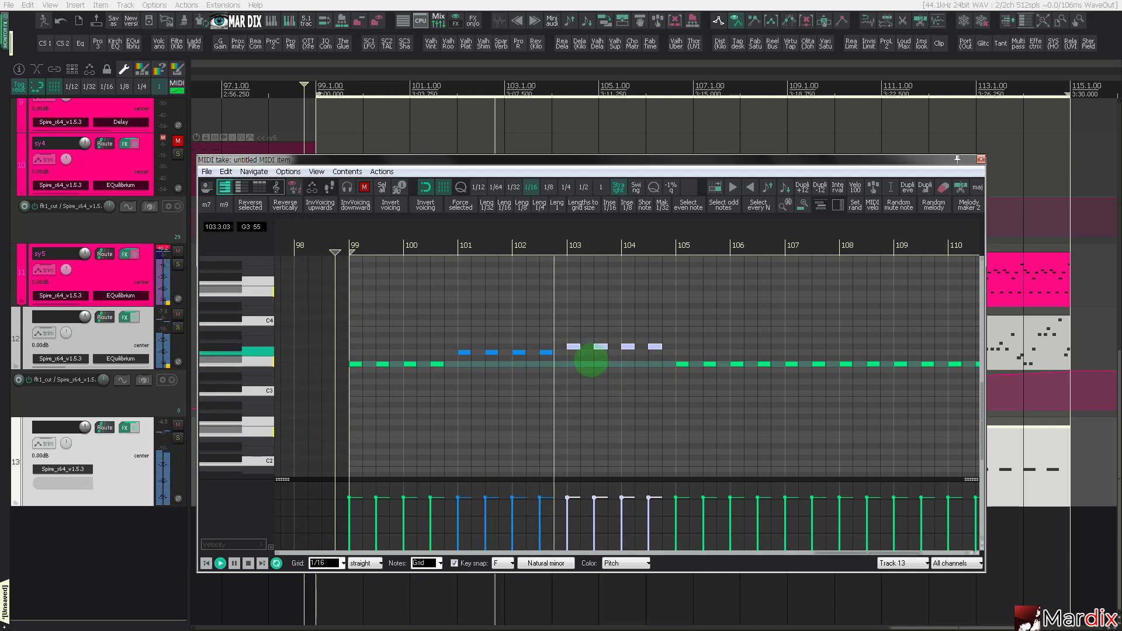
Raise the six F3 notes in bars 105 to 107 three scale steps to Bb3.
{"action": "left_click_drag", "start_coordinate": [672, 346], "coordinate": [823, 391]}
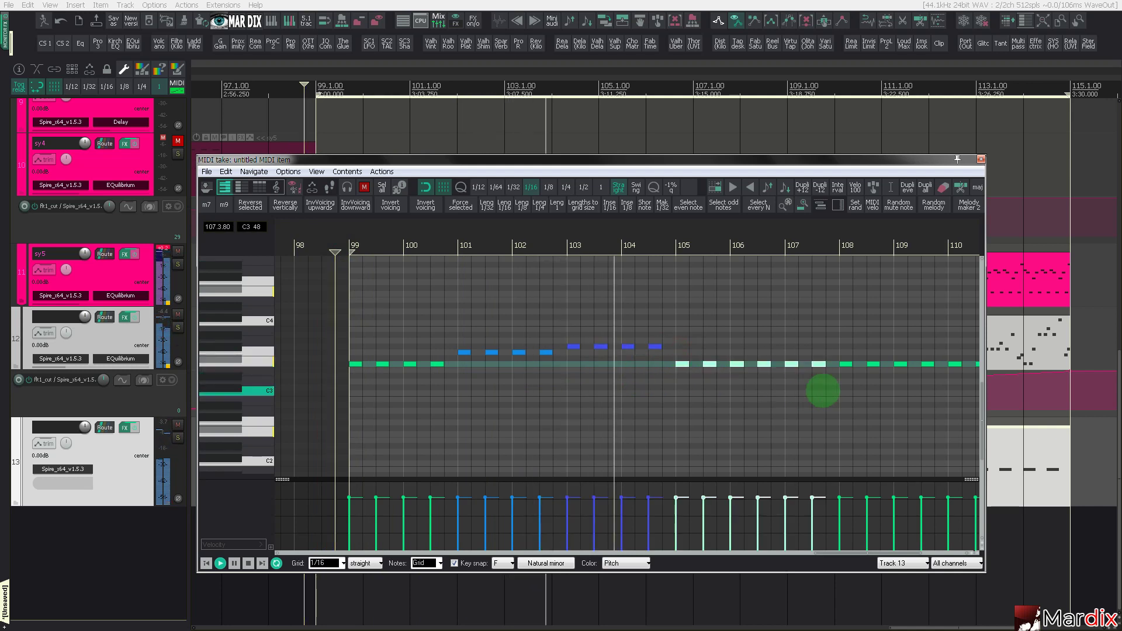
{"action": "key", "text": "Up"}
{"action": "key", "text": "Up"}
{"action": "key", "text": "Up"}
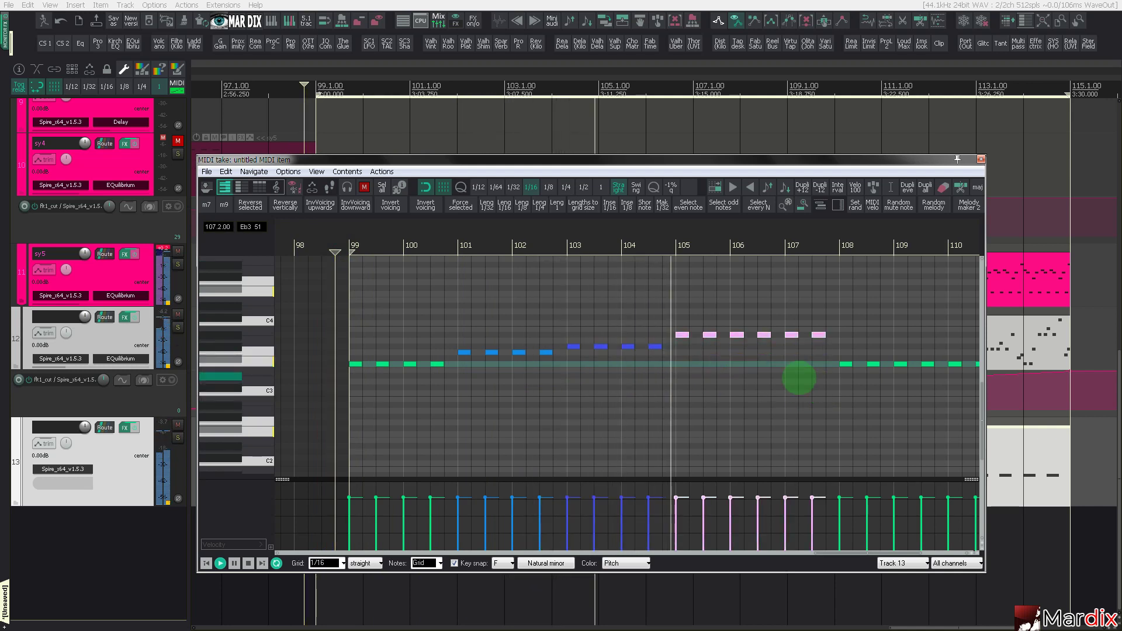
Replay from just before bar 99 and lower bar 107's two notes to F3.
{"action": "scroll", "coordinate": [693, 238], "scroll_direction": "down", "scroll_amount": 5}
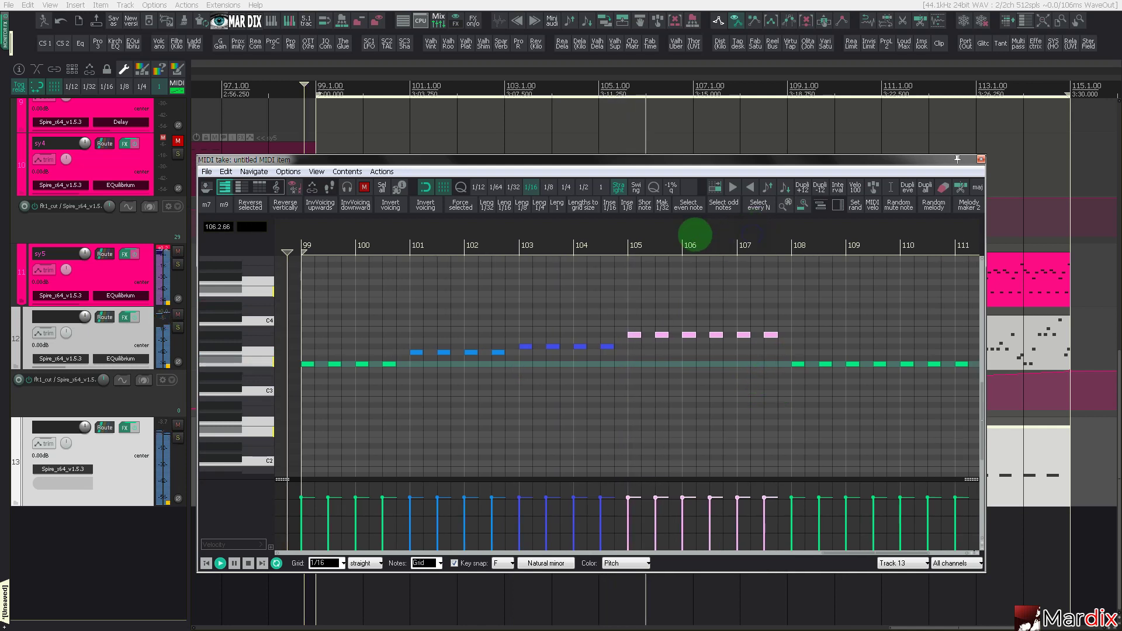
{"action": "scroll", "coordinate": [709, 363], "scroll_direction": "up", "scroll_amount": 2}
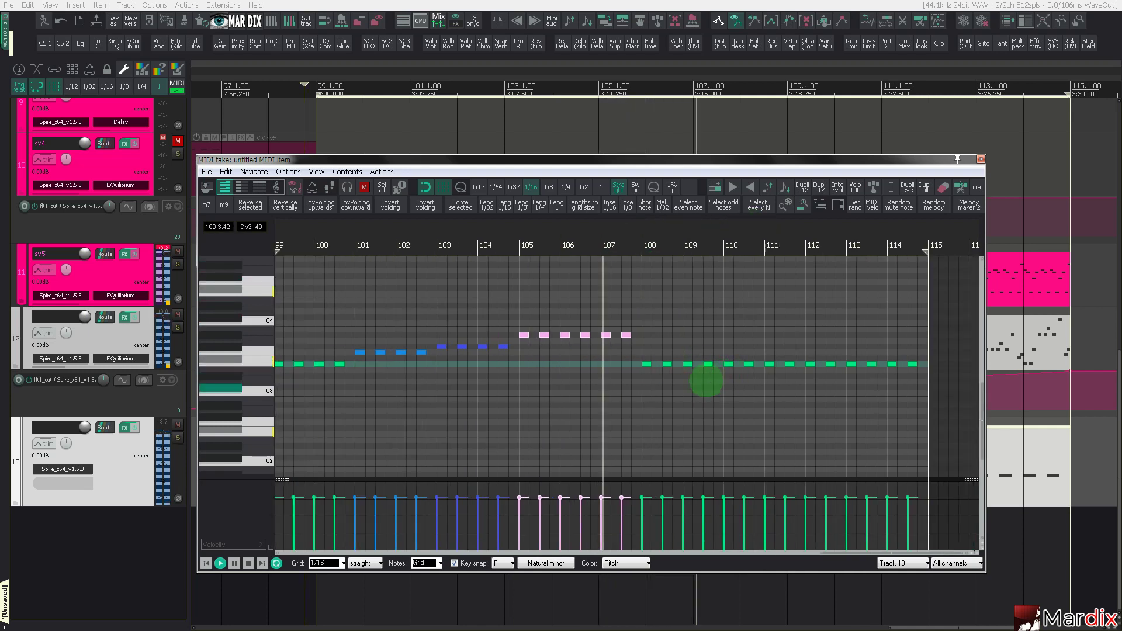
{"action": "scroll", "coordinate": [644, 325], "scroll_direction": "down", "scroll_amount": 3}
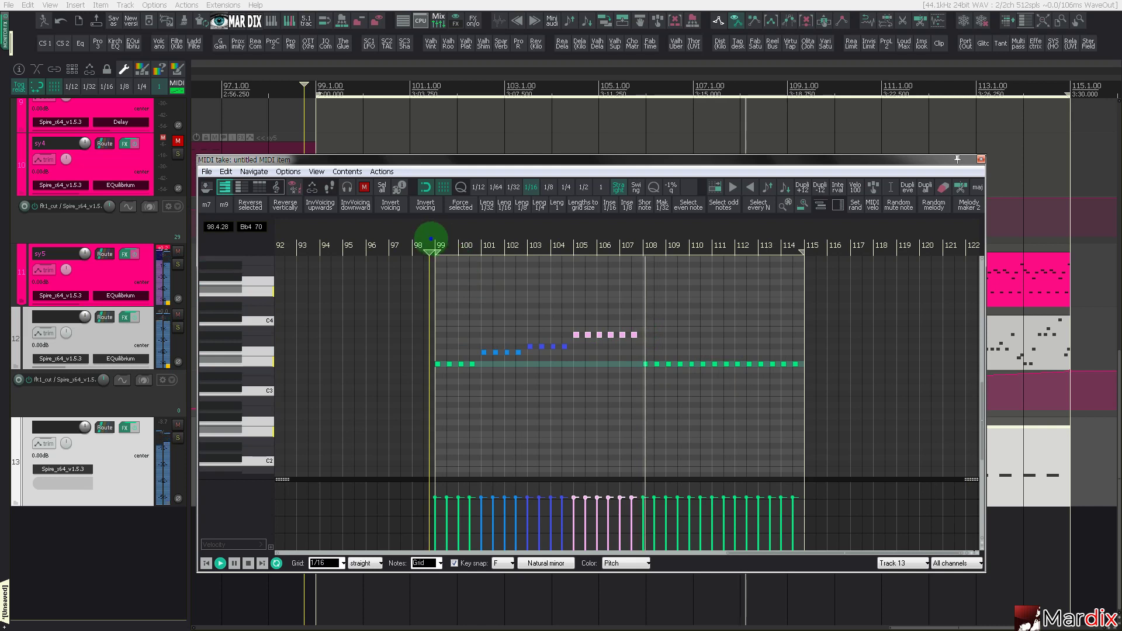
{"action": "scroll", "coordinate": [484, 285], "scroll_direction": "up", "scroll_amount": 4}
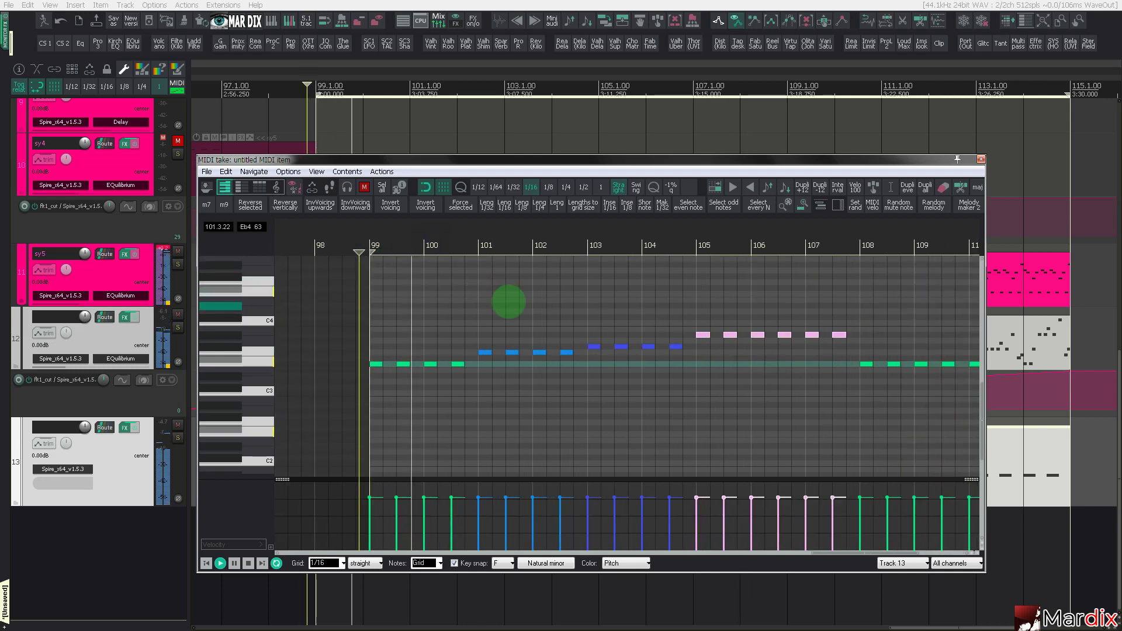
{"action": "left_click_drag", "start_coordinate": [852, 317], "coordinate": [809, 347]}
{"action": "key", "text": "Down"}
{"action": "key", "text": "Down"}
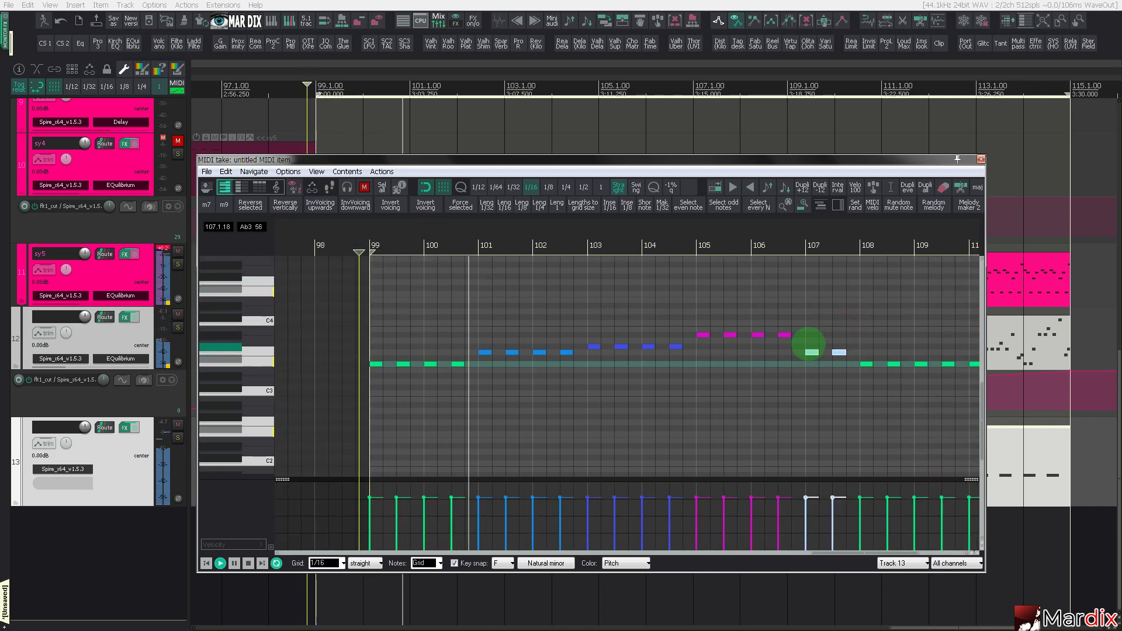
Raise the F3 notes in bars 107 and 108, and those in bars 109 and 110, to C4.
{"action": "scroll", "coordinate": [760, 309], "scroll_direction": "down", "scroll_amount": 3}
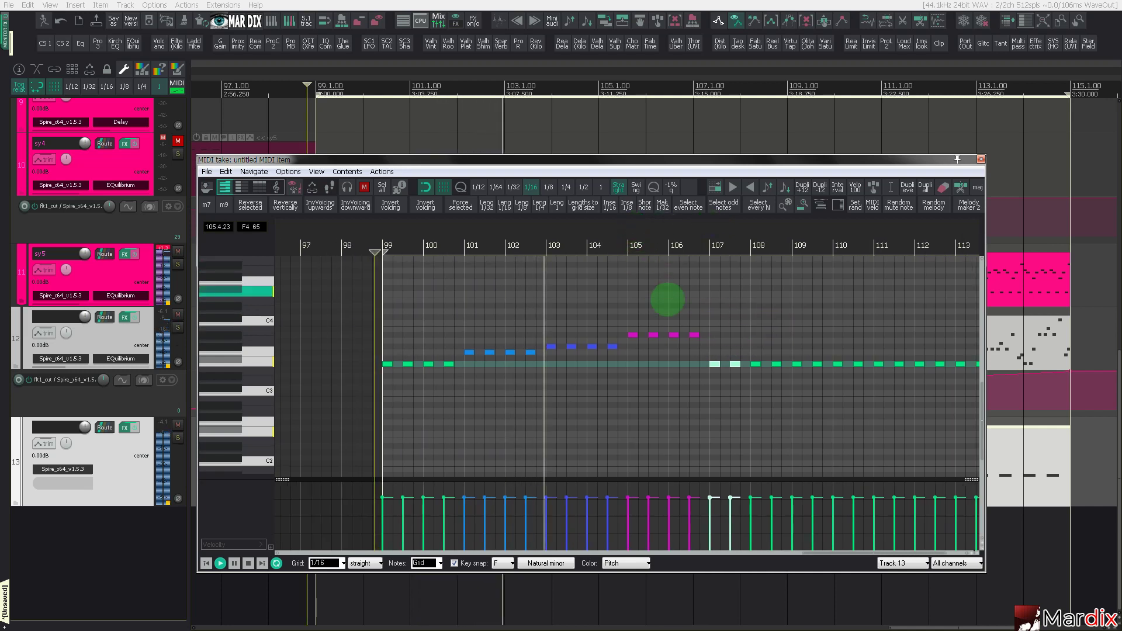
{"action": "scroll", "coordinate": [639, 234], "scroll_direction": "down", "scroll_amount": 4}
{"action": "scroll", "coordinate": [629, 275], "scroll_direction": "up", "scroll_amount": 2}
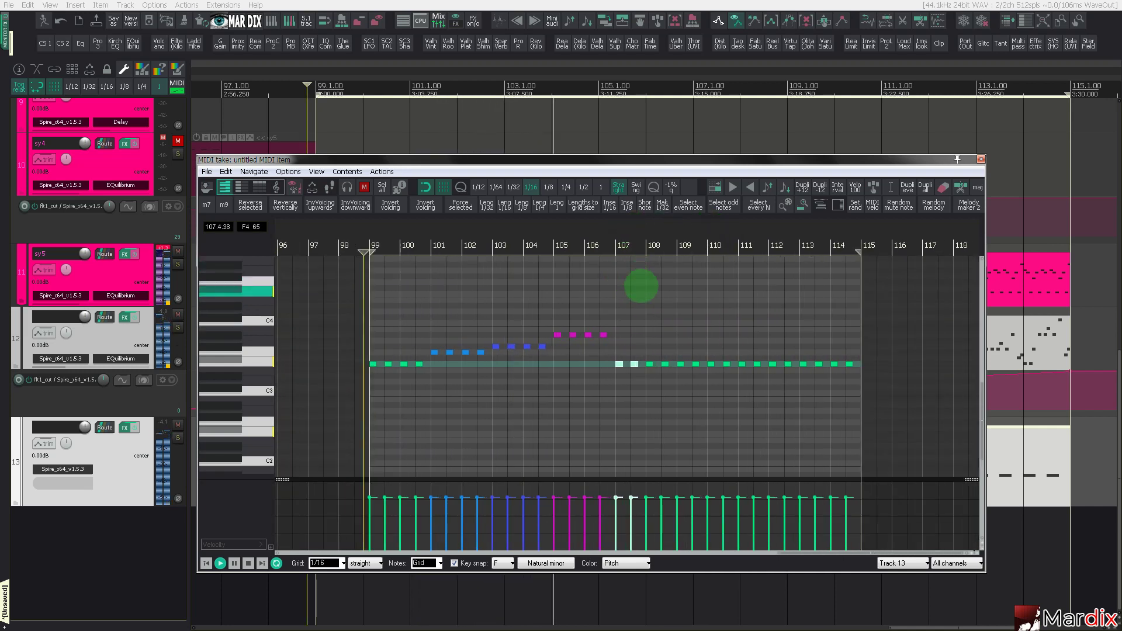
{"action": "scroll", "coordinate": [646, 319], "scroll_direction": "up", "scroll_amount": 3}
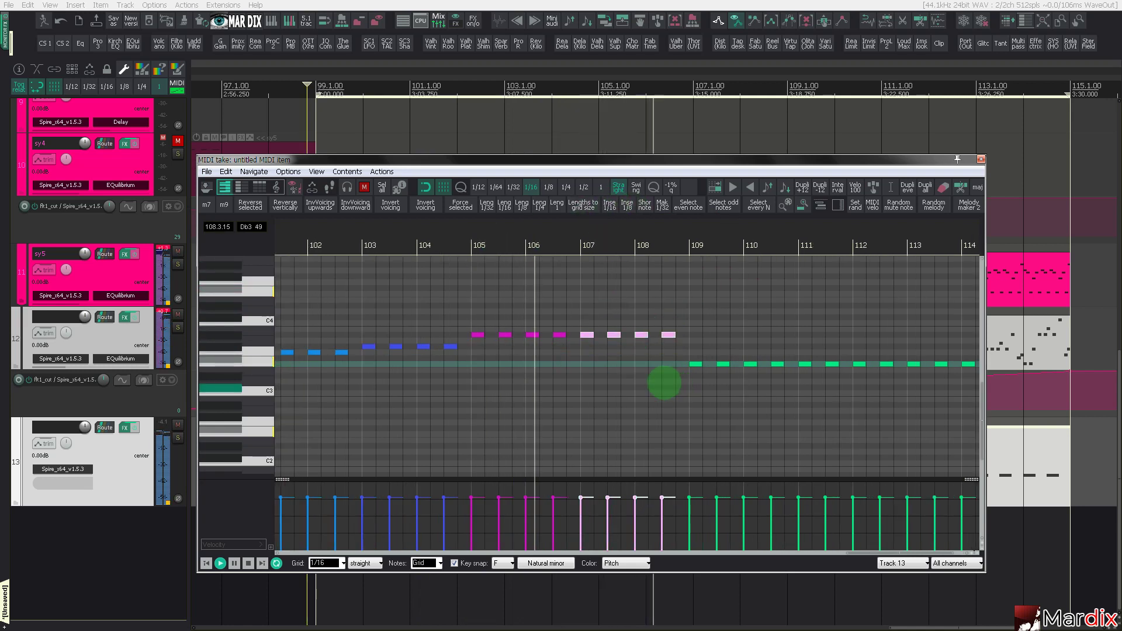
{"action": "key", "text": "Up"}
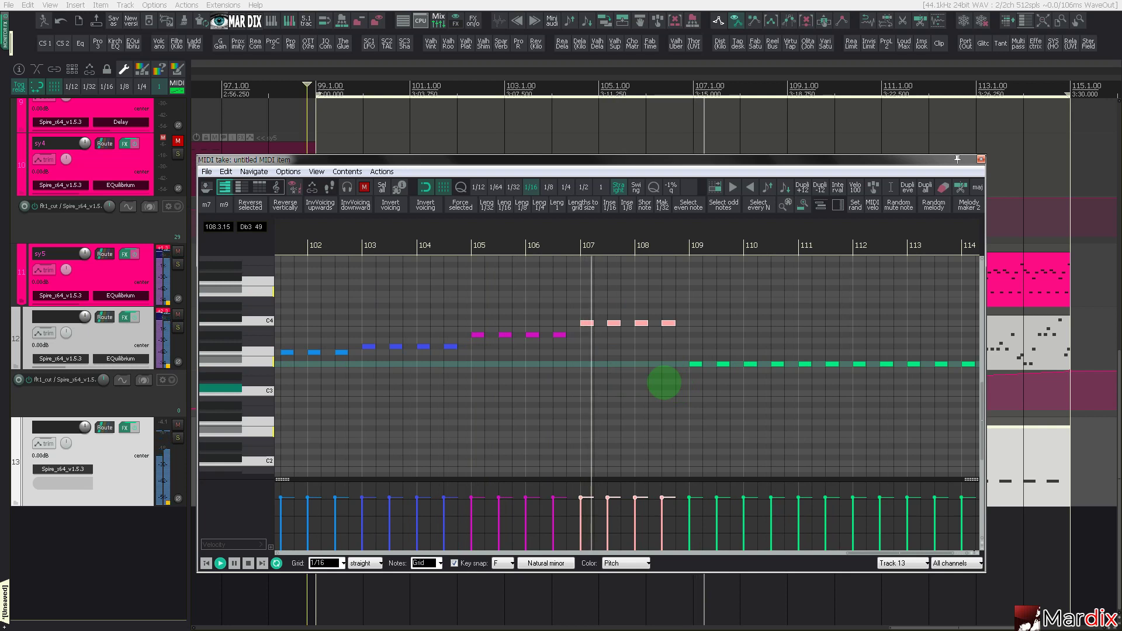
{"action": "left_click_drag", "start_coordinate": [670, 383], "coordinate": [781, 349]}
{"action": "key", "text": "Up"}
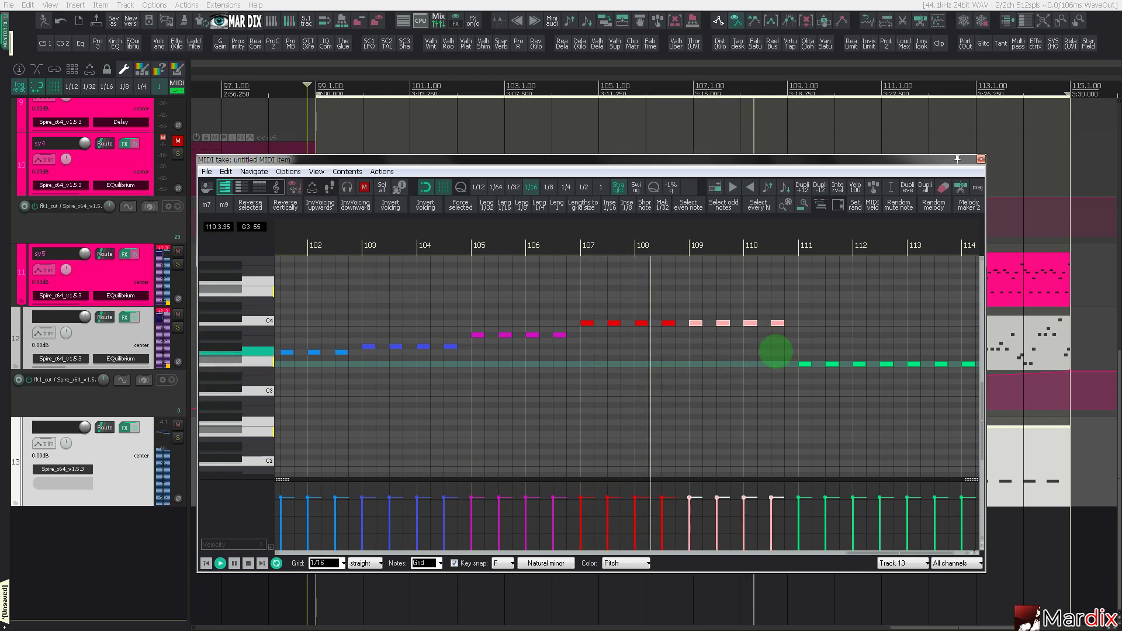
Raise the notes in bars 109 and 110 to Eb4 and those in bars 111 and 112 to F4.
{"action": "key", "text": "Up"}
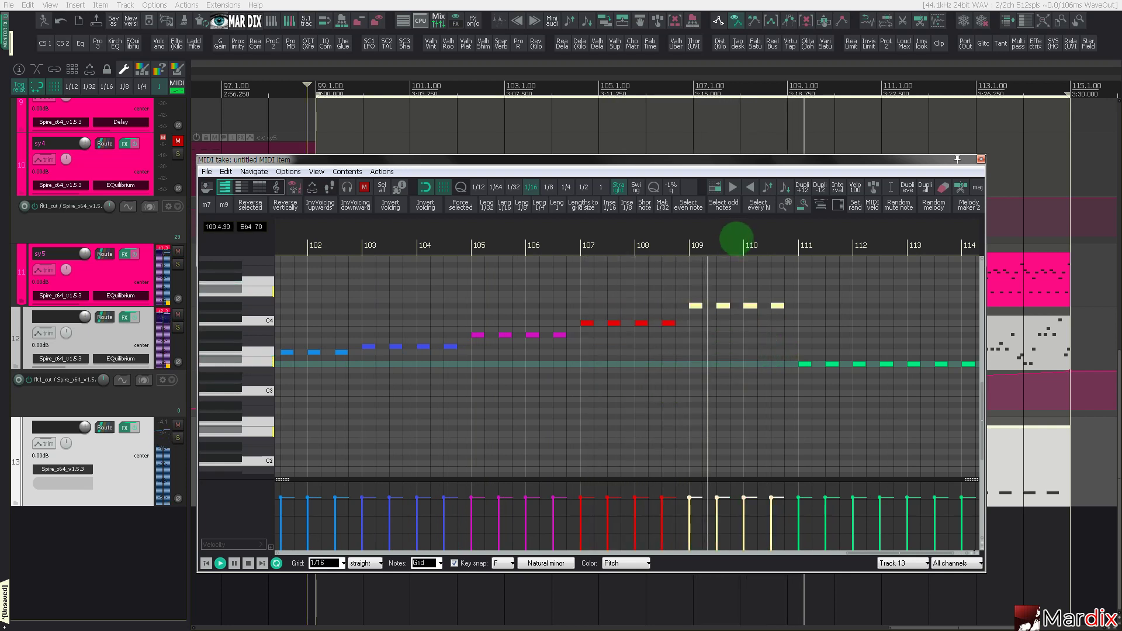
{"action": "left_click_drag", "start_coordinate": [576, 391], "coordinate": [794, 400]}
{"action": "key", "text": "Up"}
{"action": "key", "text": "Up"}
{"action": "key", "text": "Up"}
{"action": "key", "text": "Up"}
{"action": "key", "text": "Up"}
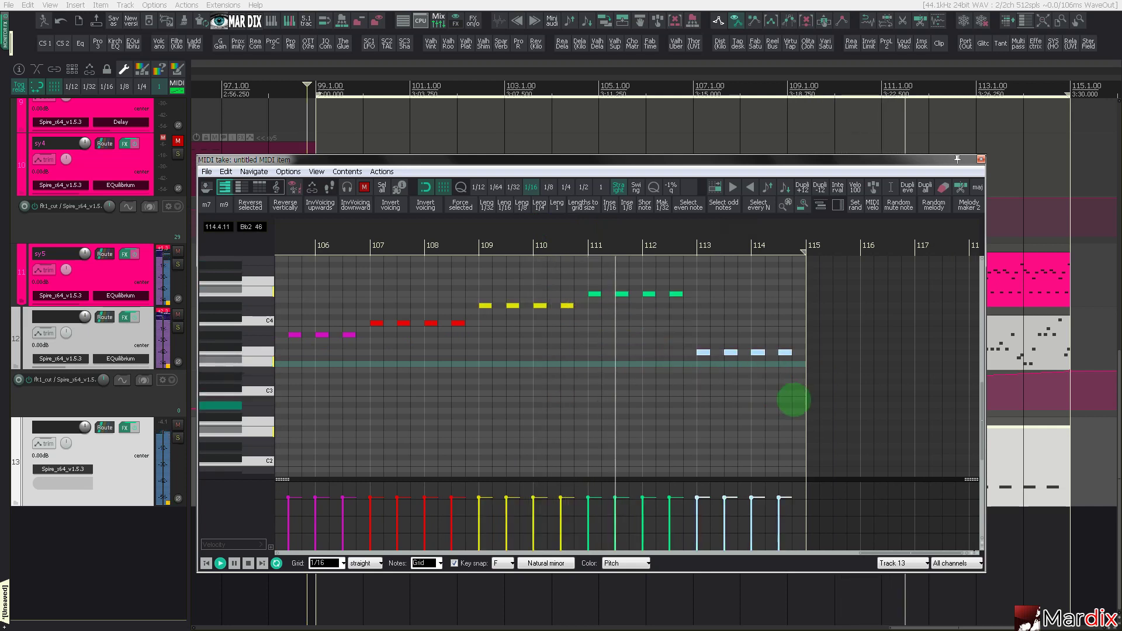
Raise the four notes in bars 113 and 114 to G4 and close the MIDI editor.
{"action": "key", "text": "Up"}
{"action": "key", "text": "Up"}
{"action": "key", "text": "Up"}
{"action": "key", "text": "Up"}
{"action": "key", "text": "Up"}
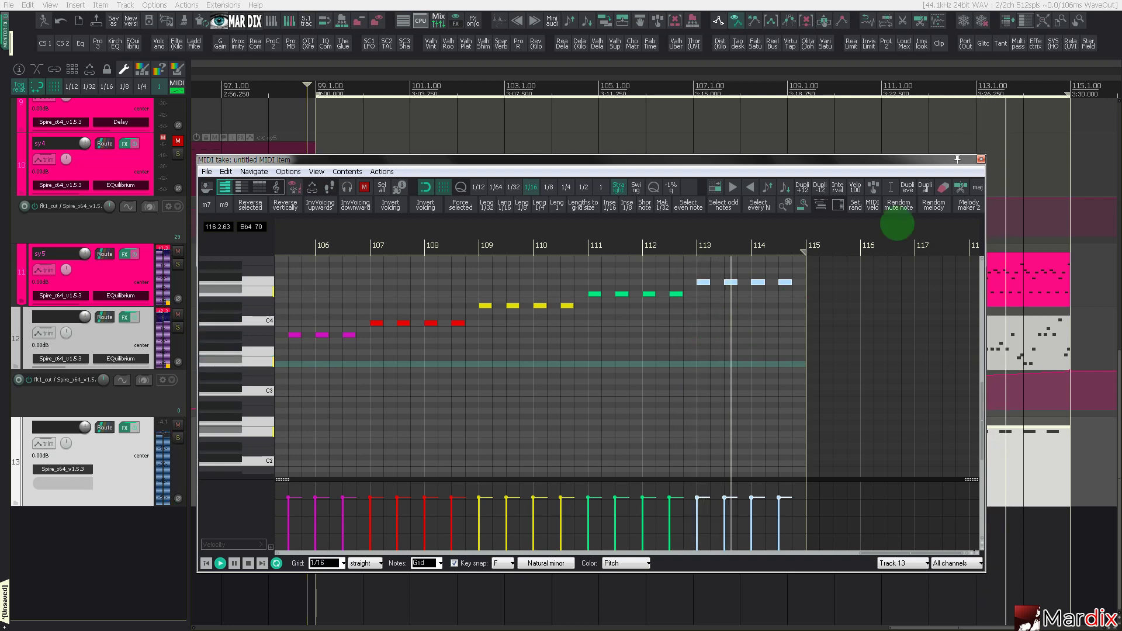
{"action": "scroll", "coordinate": [729, 351], "scroll_direction": "down", "scroll_amount": 5}
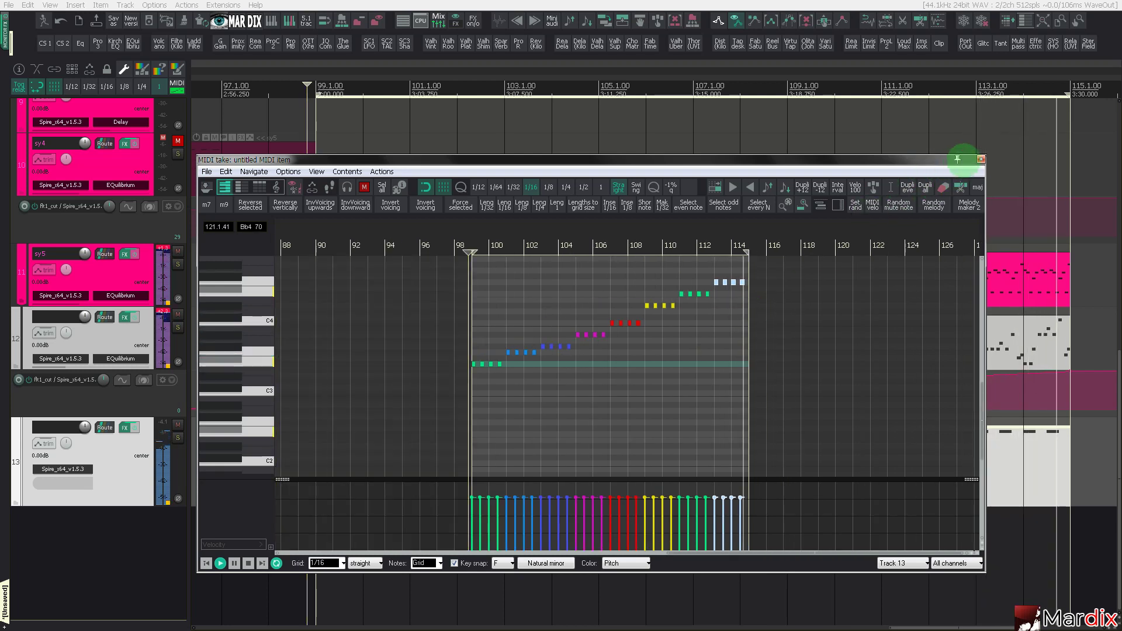
{"action": "left_click", "coordinate": [979, 158]}
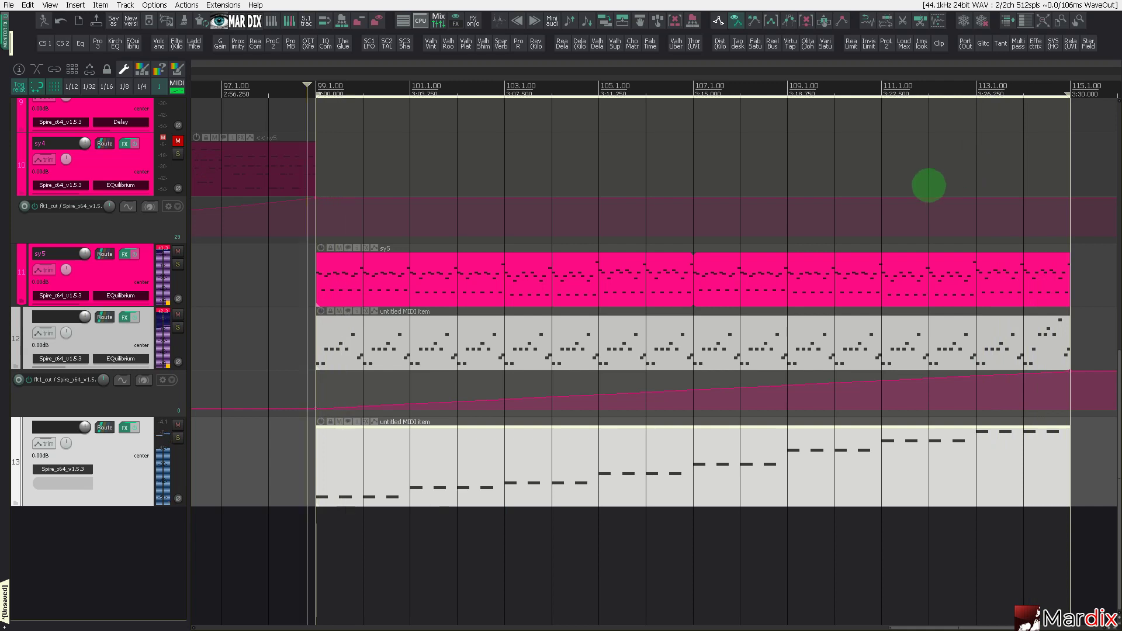
Save the project as arps, return to full screen and restart playback from just before bar 99.
{"action": "key", "text": "F11"}
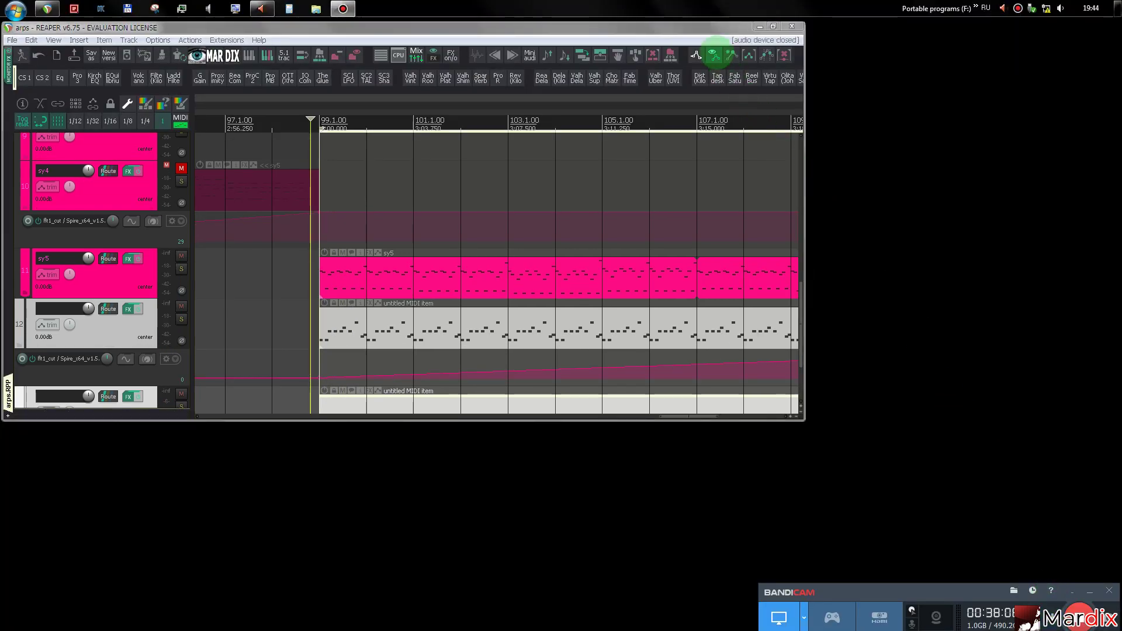
{"action": "left_click", "coordinate": [706, 27]}
{"action": "key", "text": "F11"}
{"action": "key", "text": "space"}
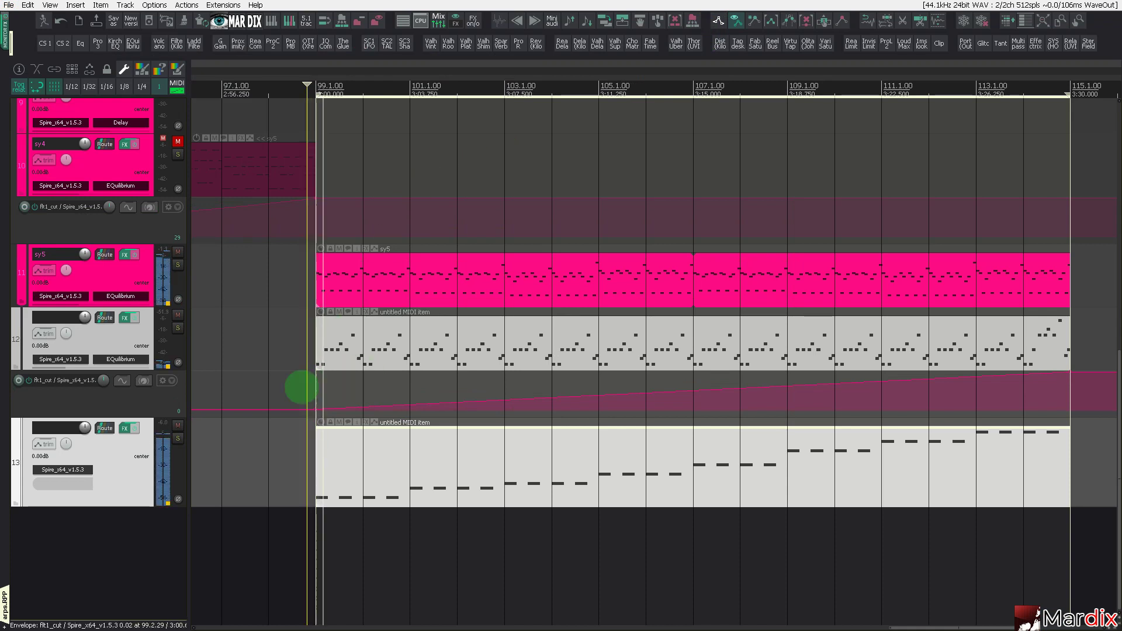
Add track 14 below track 13 and insert a Spire instrument on it.
{"action": "scroll", "coordinate": [383, 371], "scroll_direction": "down", "scroll_amount": 2}
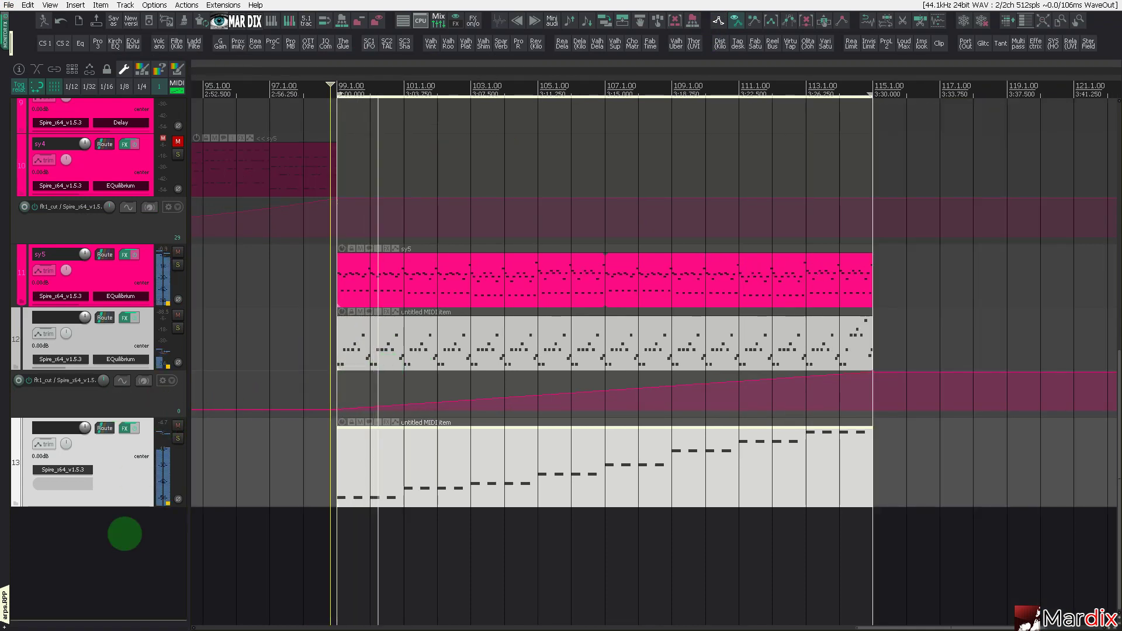
{"action": "double_click", "coordinate": [123, 534]}
{"action": "scroll", "coordinate": [118, 543], "scroll_direction": "down", "scroll_amount": 1}
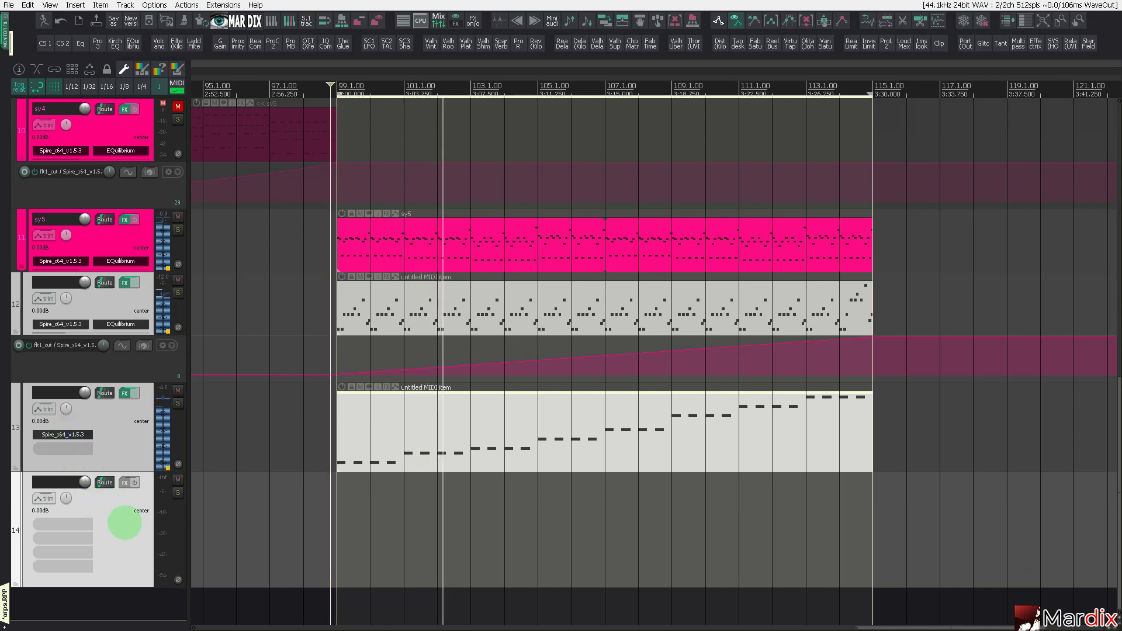
{"action": "left_click", "coordinate": [89, 522]}
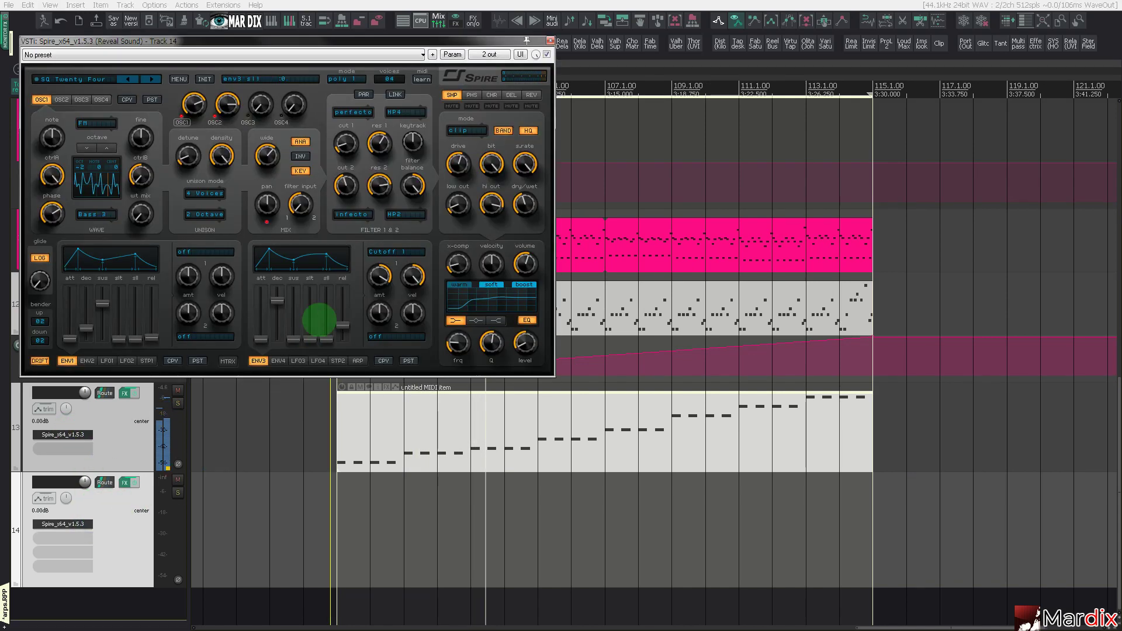
Load the PD White Day preset from the Trance Essentials Vol 2 bank on track 14 and close the synth window.
{"action": "left_click", "coordinate": [81, 80]}
{"action": "scroll", "coordinate": [229, 215], "scroll_direction": "down", "scroll_amount": 5}
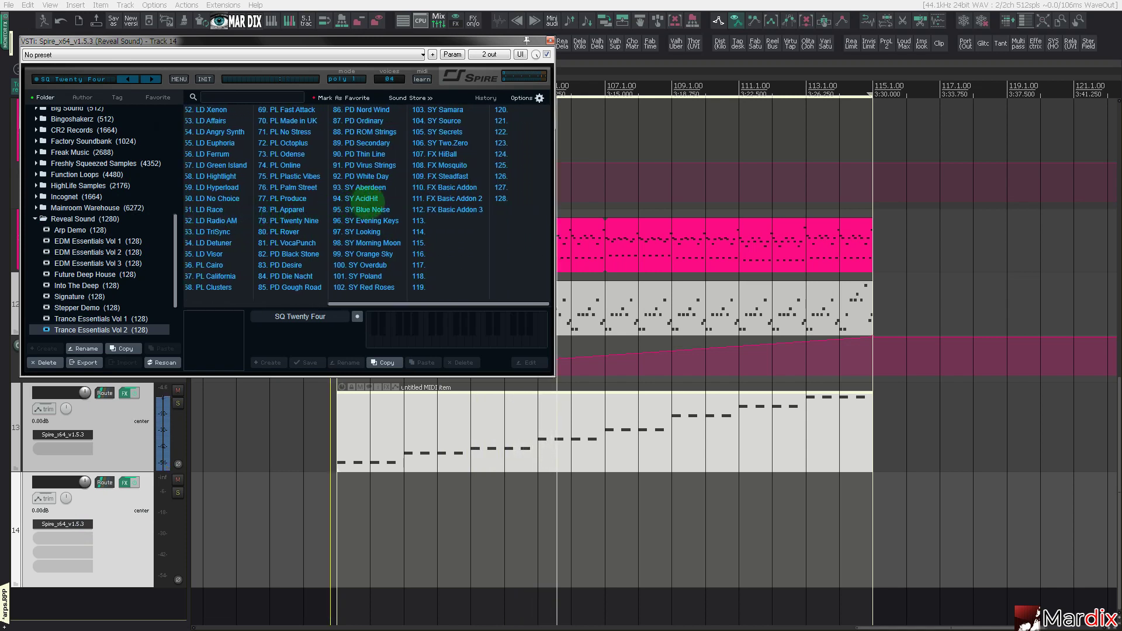
{"action": "left_click", "coordinate": [362, 176]}
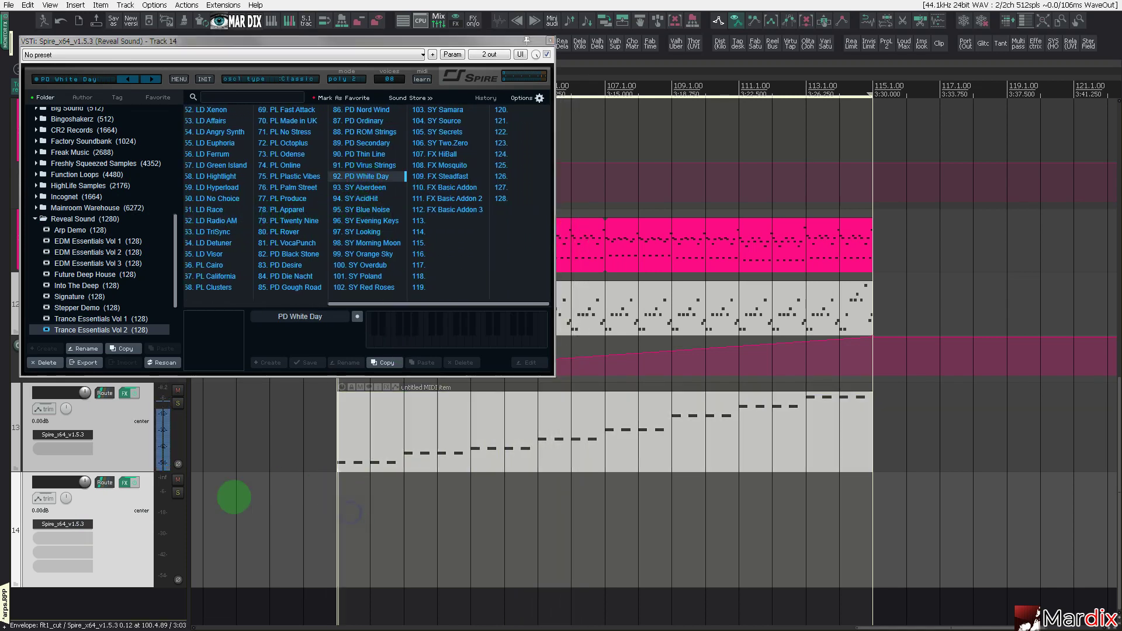
{"action": "left_click_drag", "start_coordinate": [486, 37], "coordinate": [533, 96]}
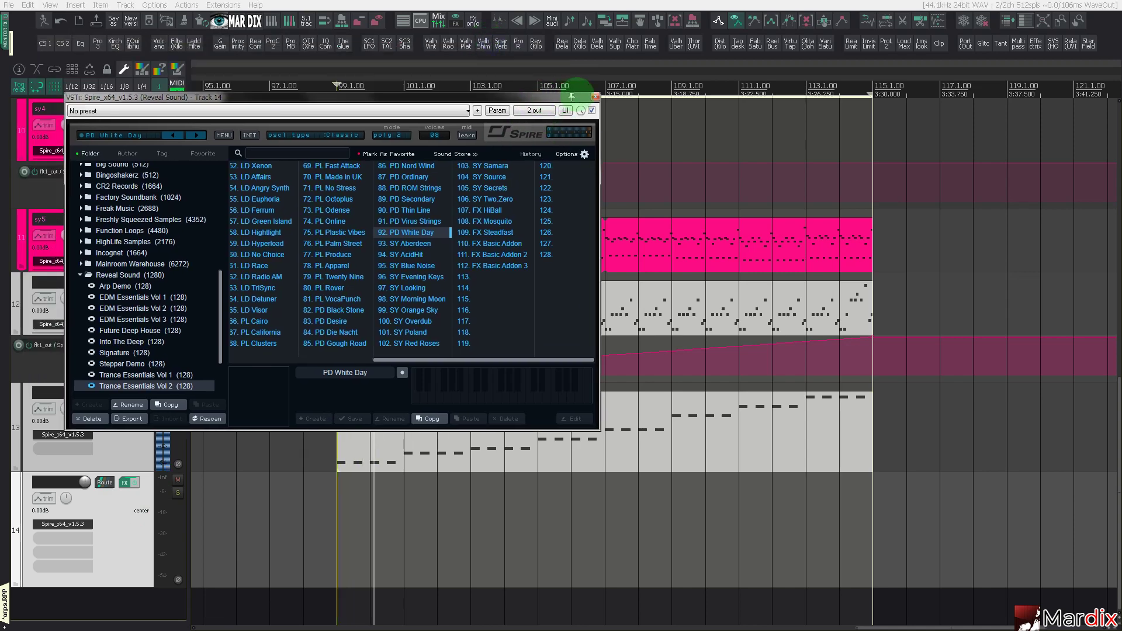
{"action": "left_click", "coordinate": [595, 99]}
Copy the sy5 MIDI item at bar 99 down to track 14 and open the copy for note editing.
{"action": "left_click", "coordinate": [436, 239]}
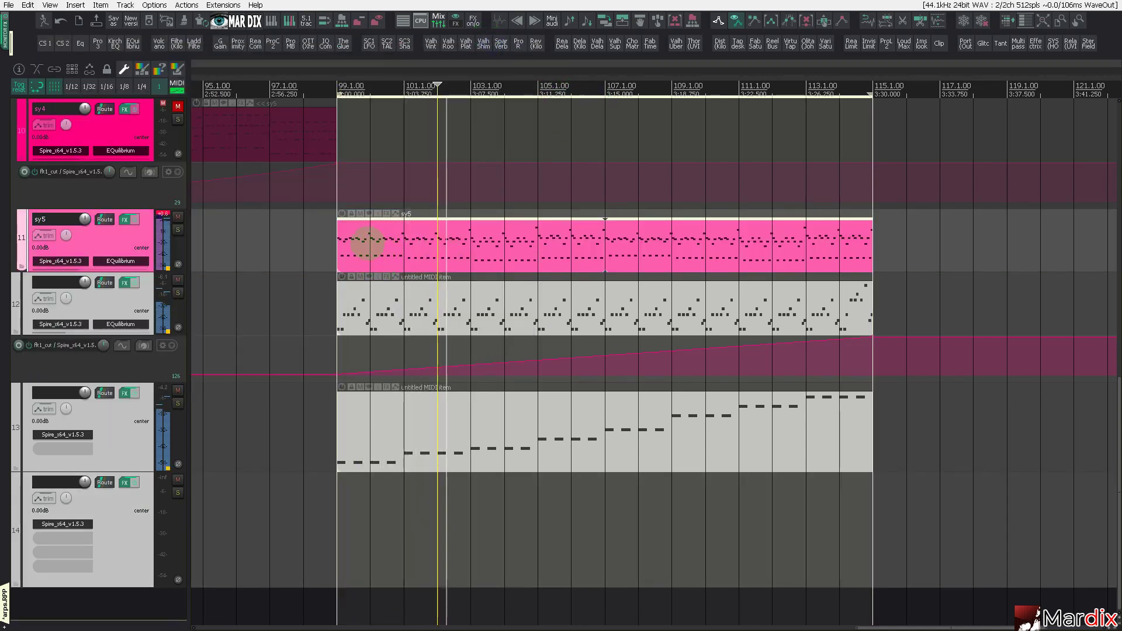
{"action": "left_click_drag", "start_coordinate": [359, 241], "coordinate": [383, 527]}
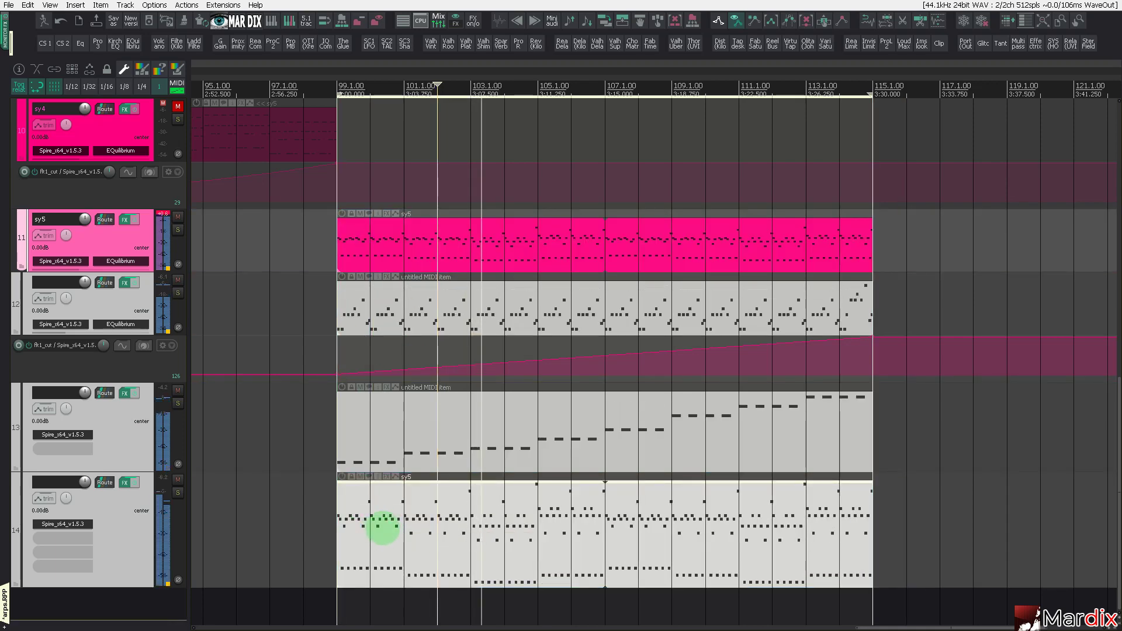
{"action": "double_click", "coordinate": [383, 527]}
{"action": "scroll", "coordinate": [176, 256], "scroll_direction": "up", "scroll_amount": 6}
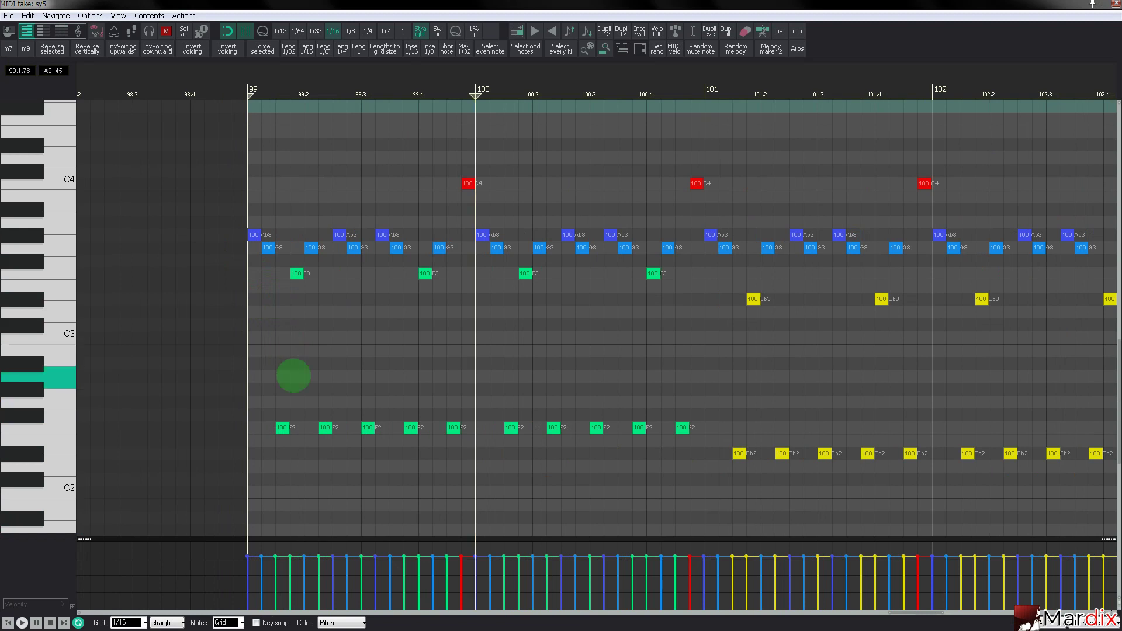
Replace the short F2 and F3 notes in bars 99 and 100 with one sustained two-bar note for each pitch.
{"action": "left_click", "coordinate": [263, 430]}
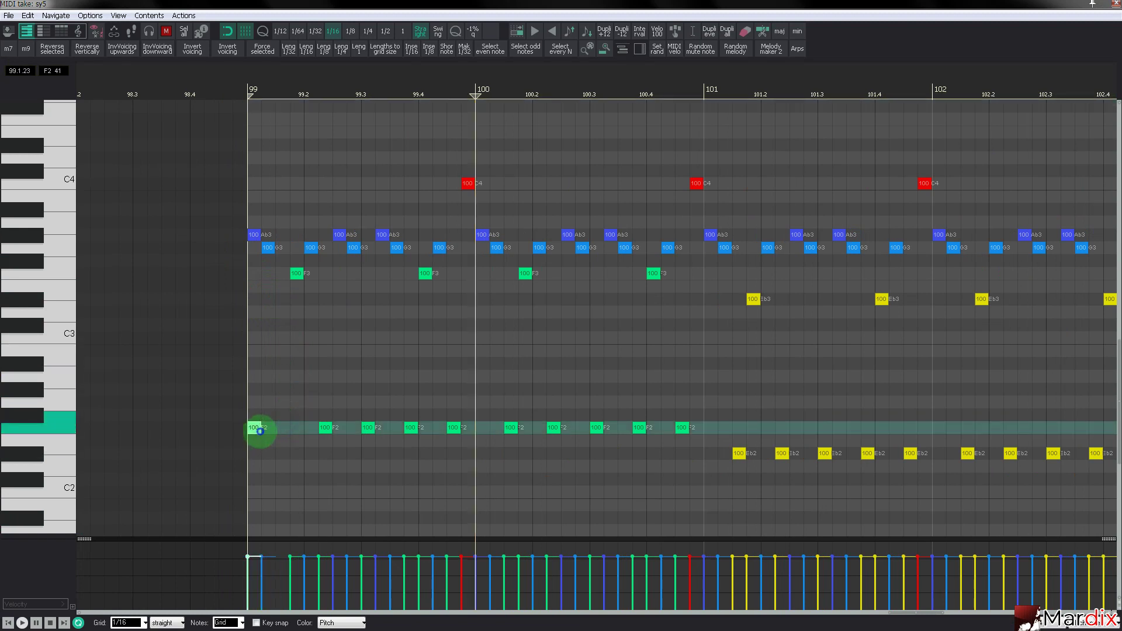
{"action": "left_click_drag", "start_coordinate": [321, 408], "coordinate": [680, 466]}
{"action": "key", "text": "Delete"}
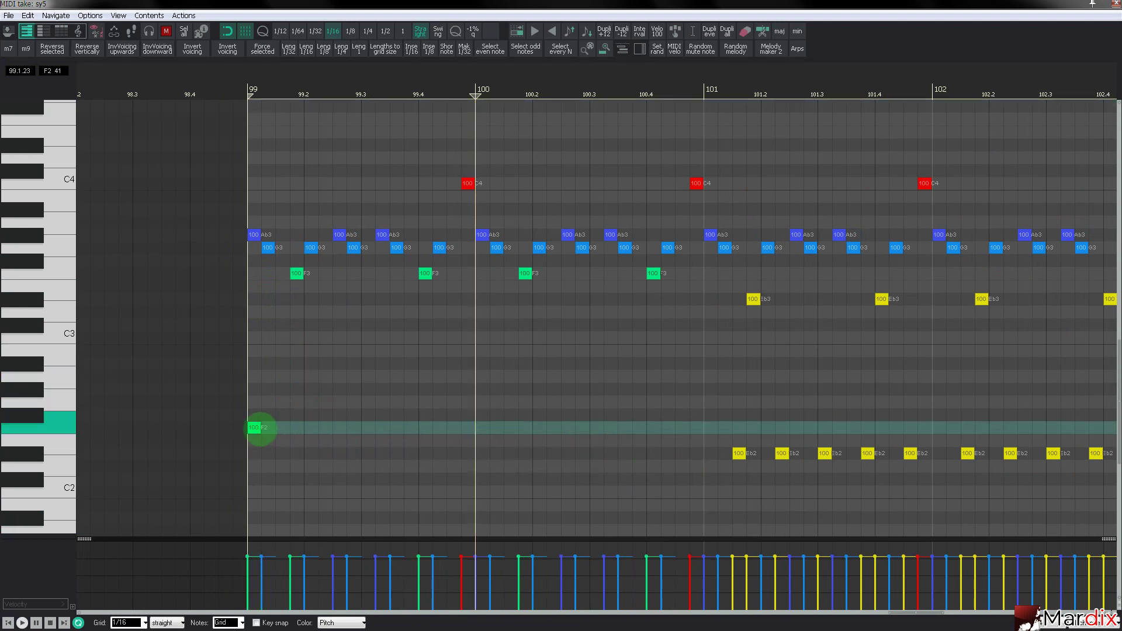
{"action": "left_click_drag", "start_coordinate": [335, 430], "coordinate": [687, 431]}
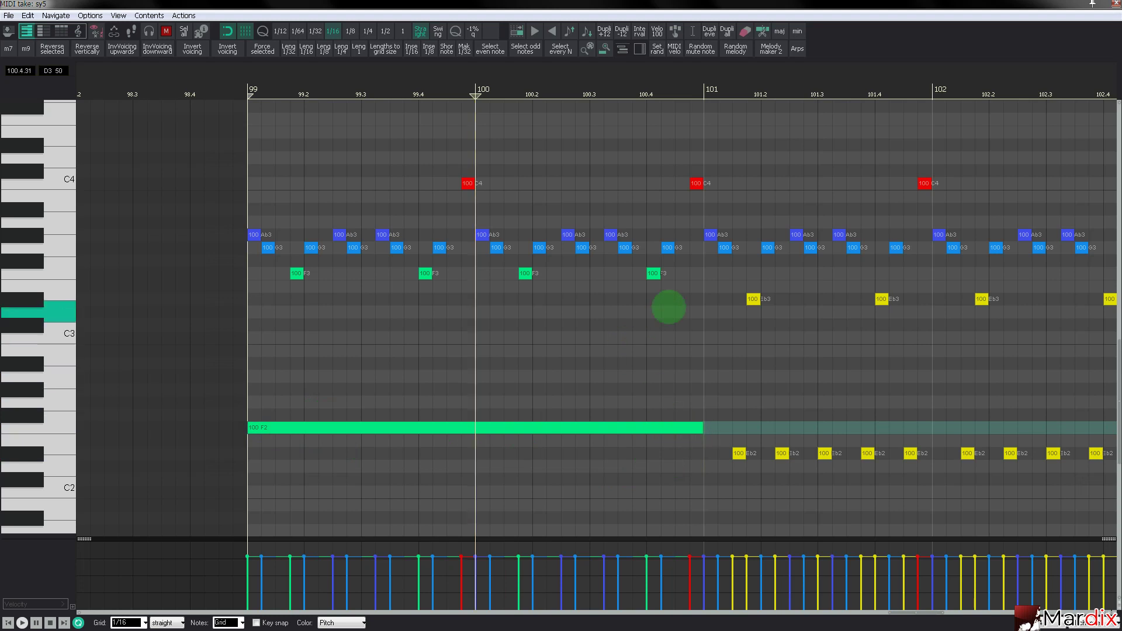
{"action": "left_click_drag", "start_coordinate": [672, 268], "coordinate": [328, 319]}
{"action": "key", "text": "Delete"}
{"action": "left_click_drag", "start_coordinate": [295, 273], "coordinate": [557, 286]}
Replace the short Ab3, G3 and C4 notes in bars 99 and 100 with one sustained two-bar note per pitch.
{"action": "left_click_drag", "start_coordinate": [698, 290], "coordinate": [433, 240]}
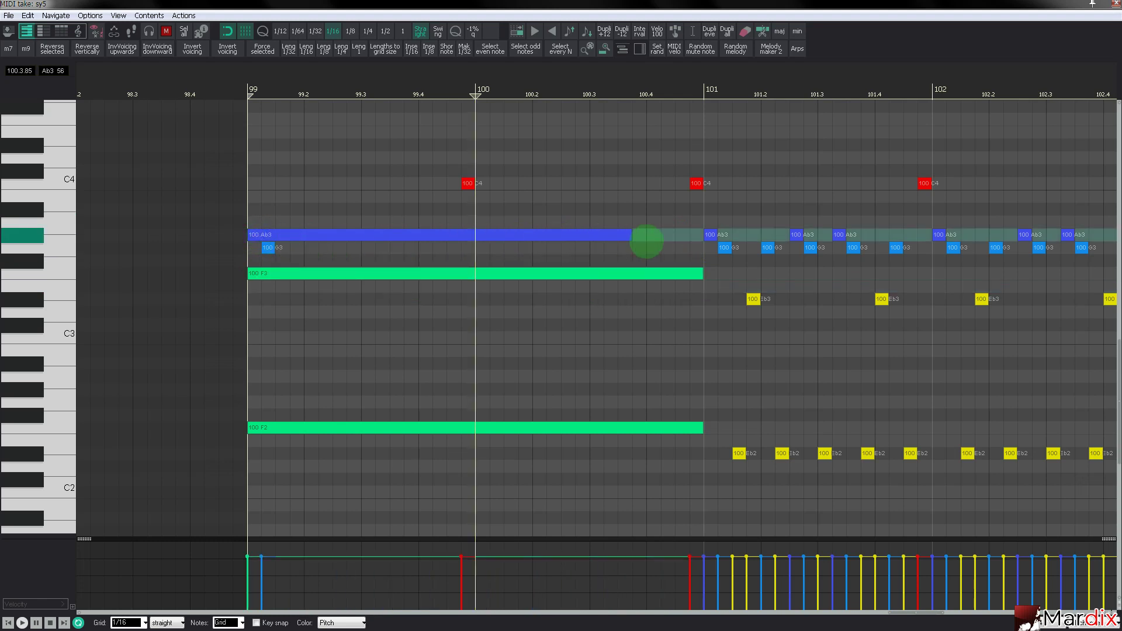
{"action": "left_click_drag", "start_coordinate": [646, 239], "coordinate": [696, 240]}
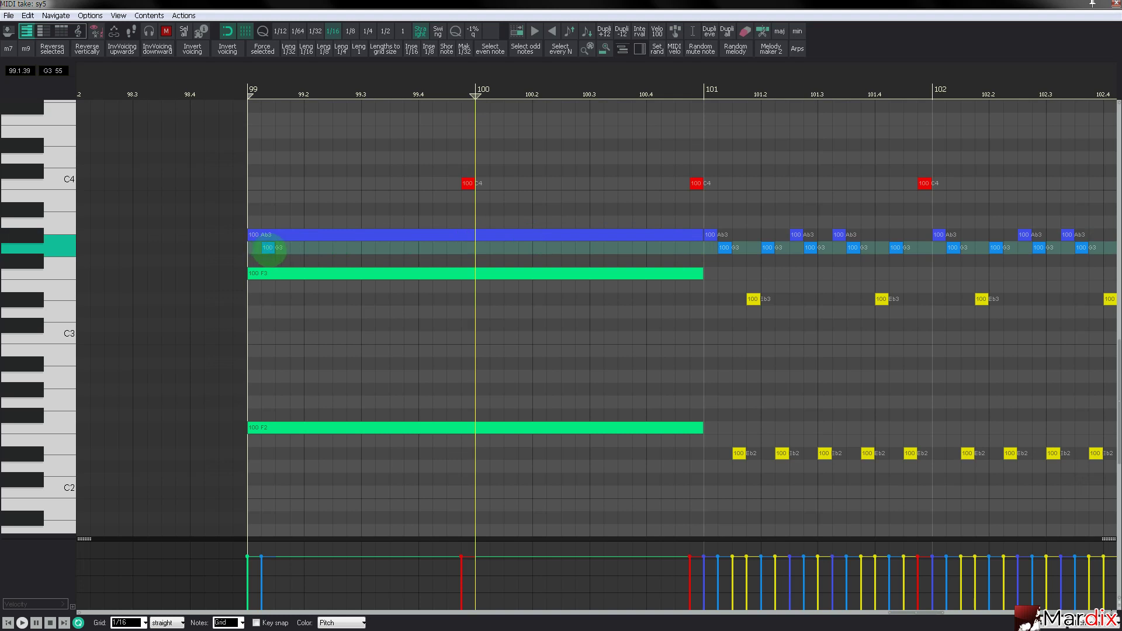
{"action": "left_click_drag", "start_coordinate": [259, 249], "coordinate": [690, 270]}
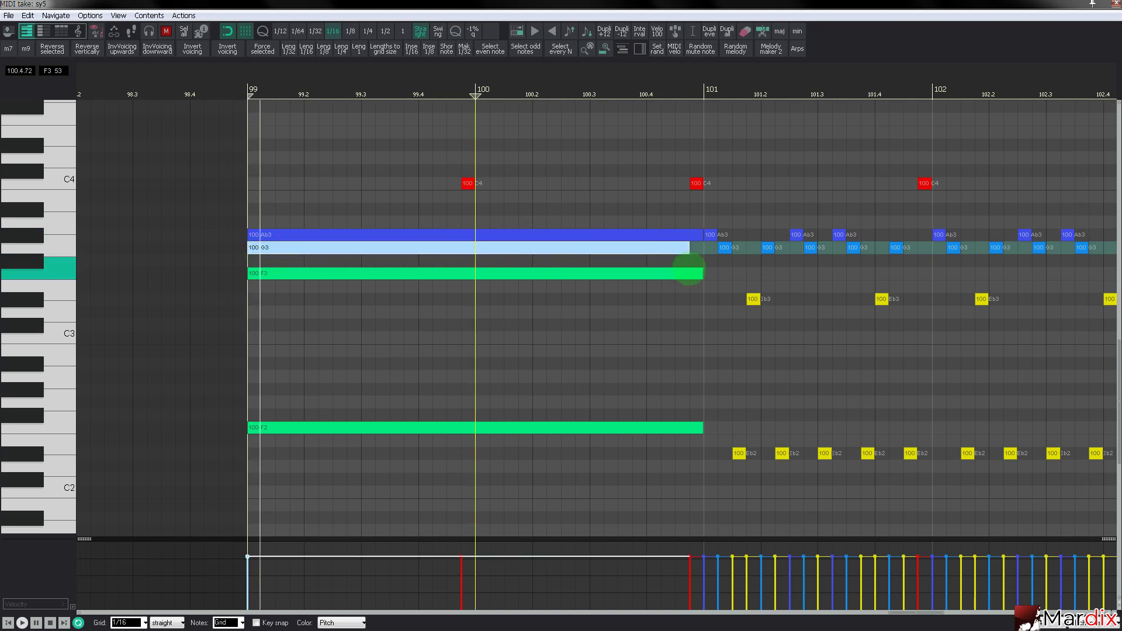
{"action": "left_click_drag", "start_coordinate": [469, 183], "coordinate": [702, 186]}
{"action": "left_click", "coordinate": [694, 184]}
Move the first Eb3 note to the start of bar 101 and delete the other Eb3 notes in bars 101 and 102.
{"action": "scroll", "coordinate": [626, 205], "scroll_direction": "down", "scroll_amount": 2}
{"action": "left_click_drag", "start_coordinate": [632, 81], "coordinate": [438, 94]}
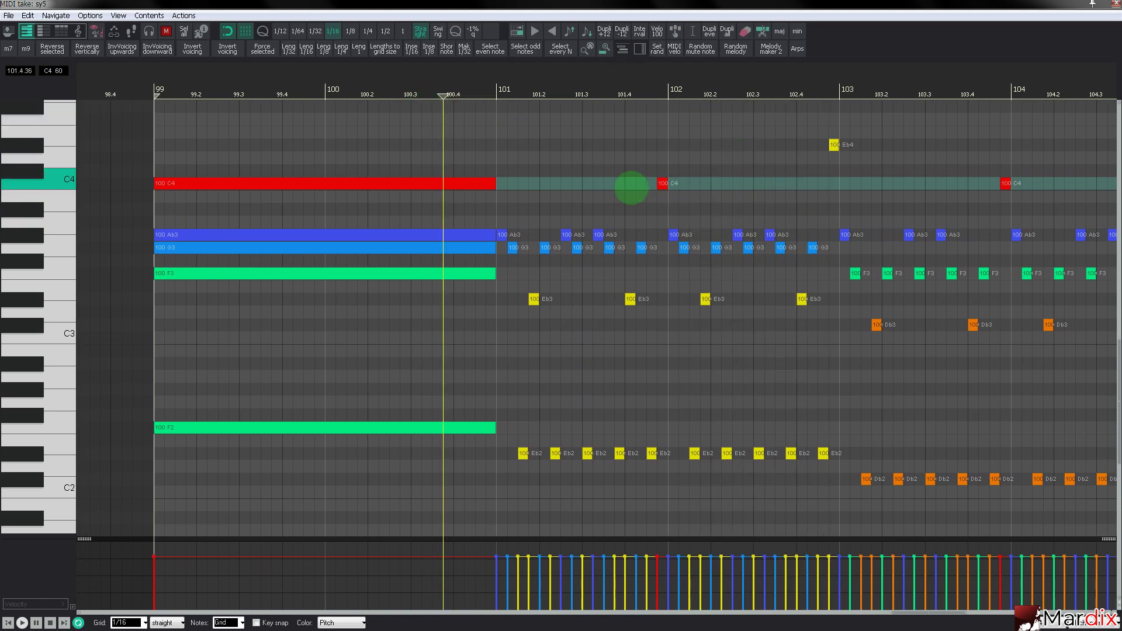
{"action": "left_click", "coordinate": [523, 298]}
{"action": "left_click_drag", "start_coordinate": [514, 301], "coordinate": [504, 310]}
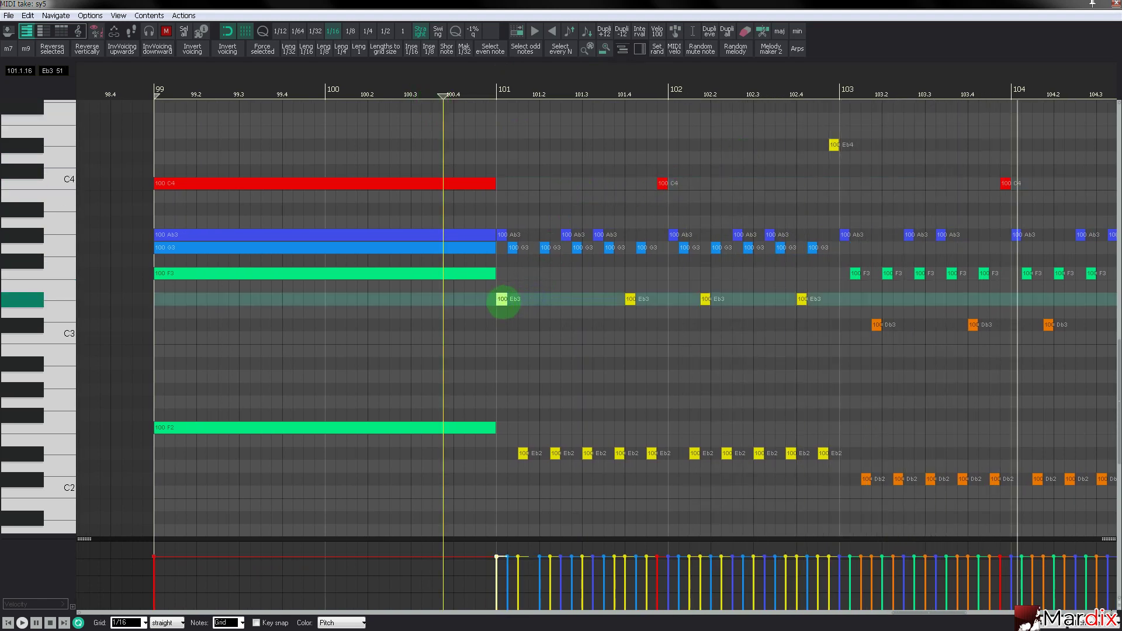
{"action": "left_click_drag", "start_coordinate": [572, 280], "coordinate": [833, 350]}
{"action": "key", "text": "Delete"}
Keep a single Eb2 note at the start of bar 101 and lengthen it and the Eb3 note to bar 103.
{"action": "mouse_move", "coordinate": [834, 422]}
{"action": "left_mouse_down"}
{"action": "mouse_move", "coordinate": [653, 477]}
{"action": "mouse_move", "coordinate": [539, 473]}
{"action": "mouse_move", "coordinate": [497, 453]}
{"action": "left_mouse_up"}
{"action": "key", "text": "Delete"}
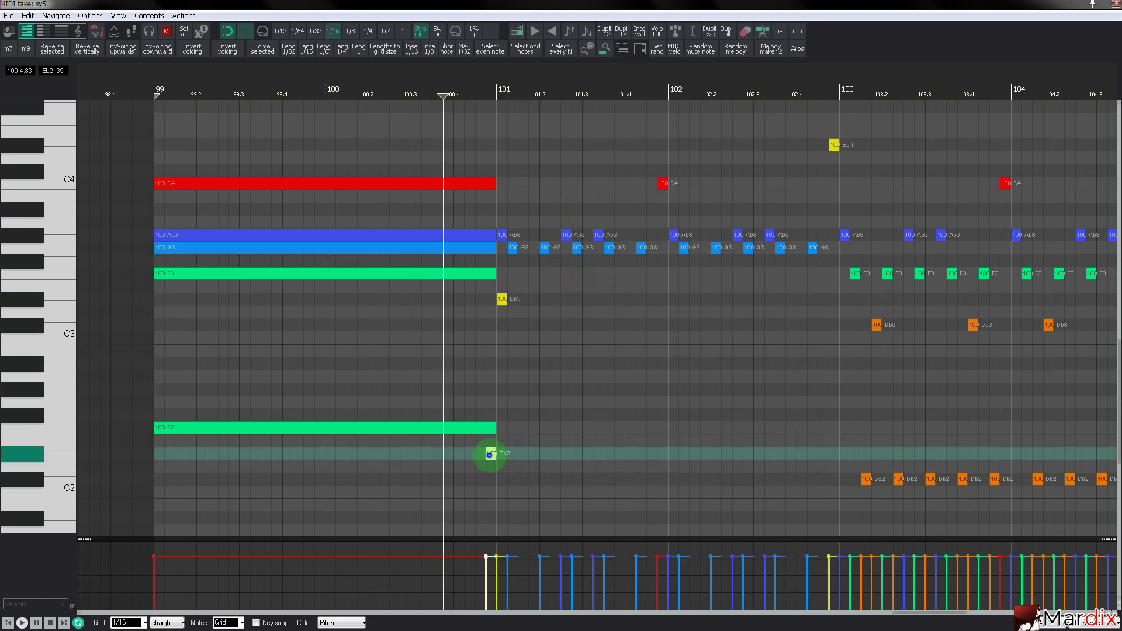
{"action": "left_click_drag", "start_coordinate": [533, 285], "coordinate": [499, 456]}
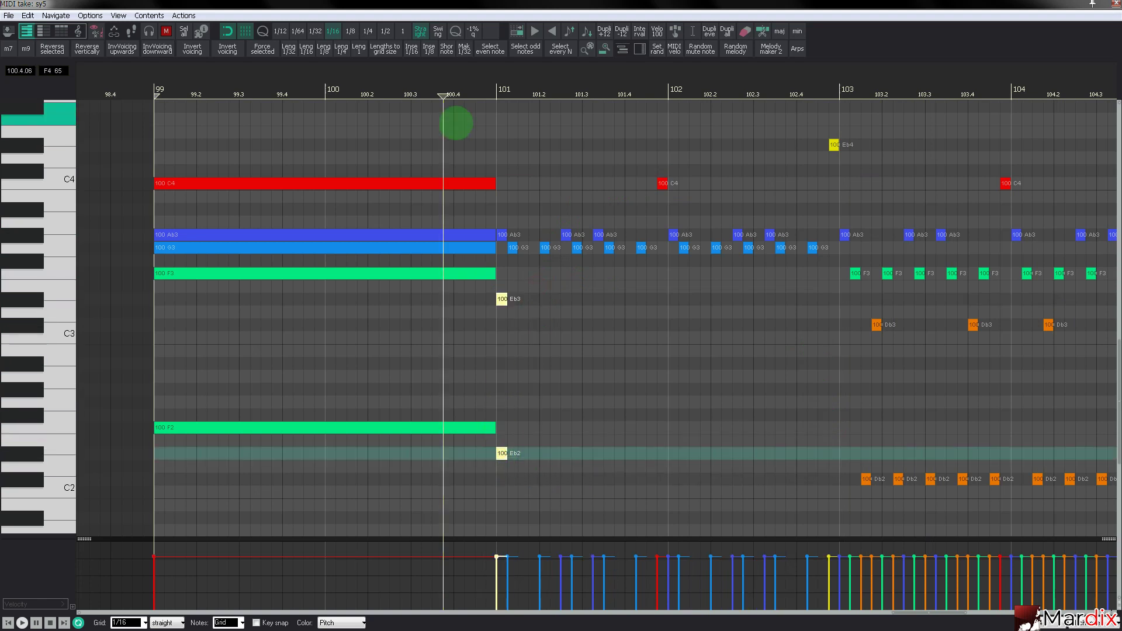
{"action": "left_click", "coordinate": [536, 31]}
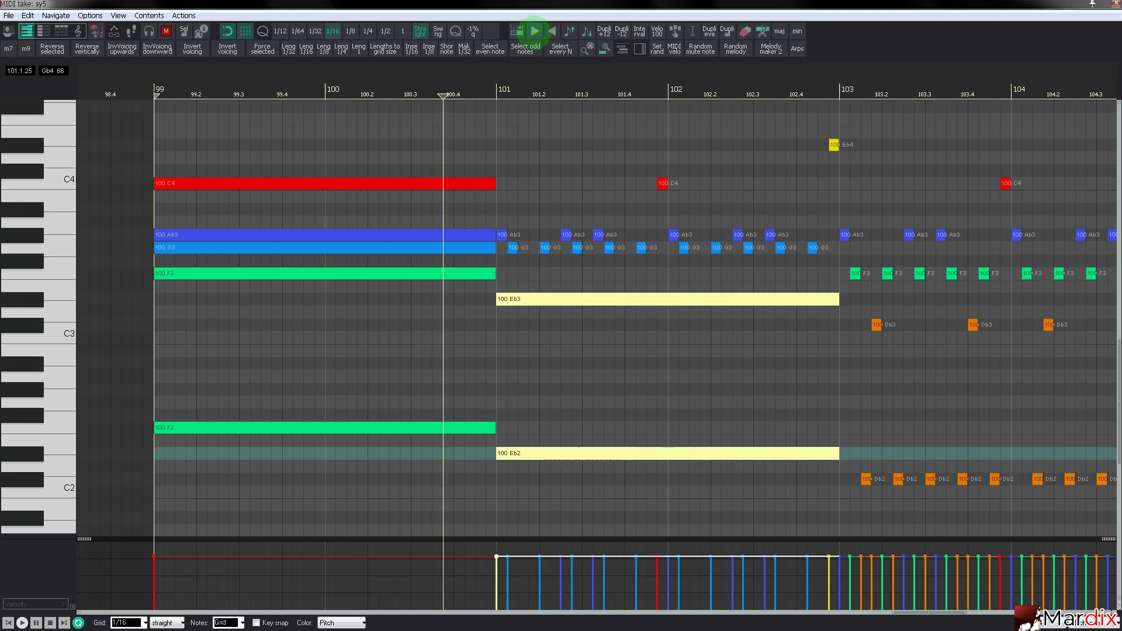
Replace the short C4, Ab3 and G3 notes in bars 101 and 102 with duplicates of the sustained ones from bars 99 and 100.
{"action": "left_click_drag", "start_coordinate": [508, 220], "coordinate": [824, 257]}
{"action": "key", "text": "Delete"}
{"action": "left_click_drag", "start_coordinate": [682, 172], "coordinate": [499, 243]}
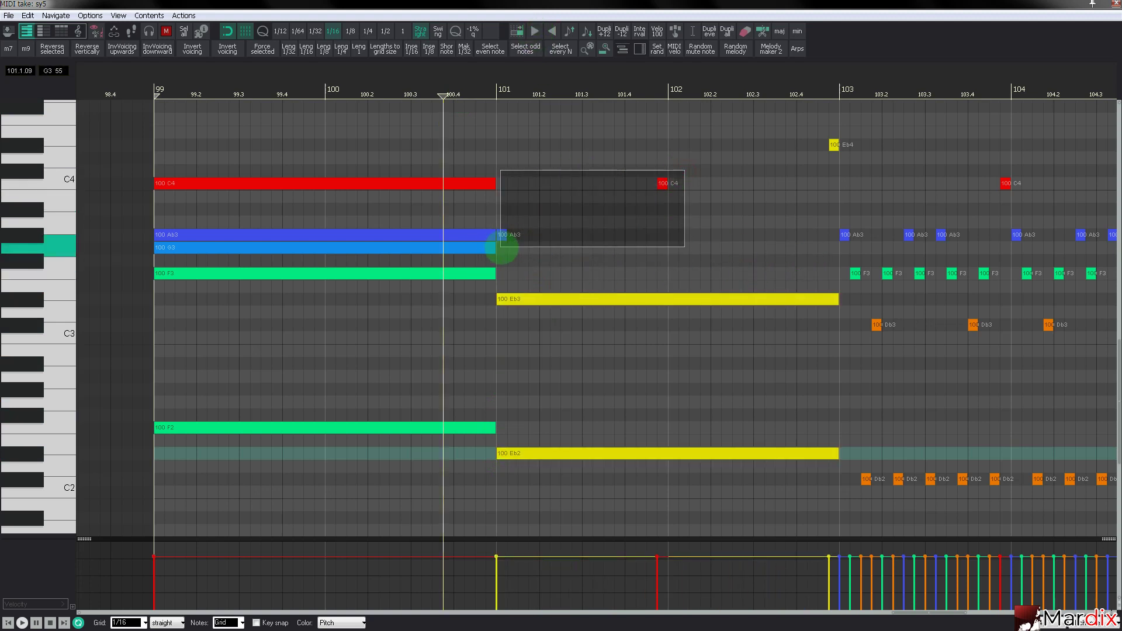
{"action": "key", "text": "Delete"}
{"action": "left_click_drag", "start_coordinate": [522, 159], "coordinate": [437, 255]}
{"action": "key", "text": "ctrl+d"}
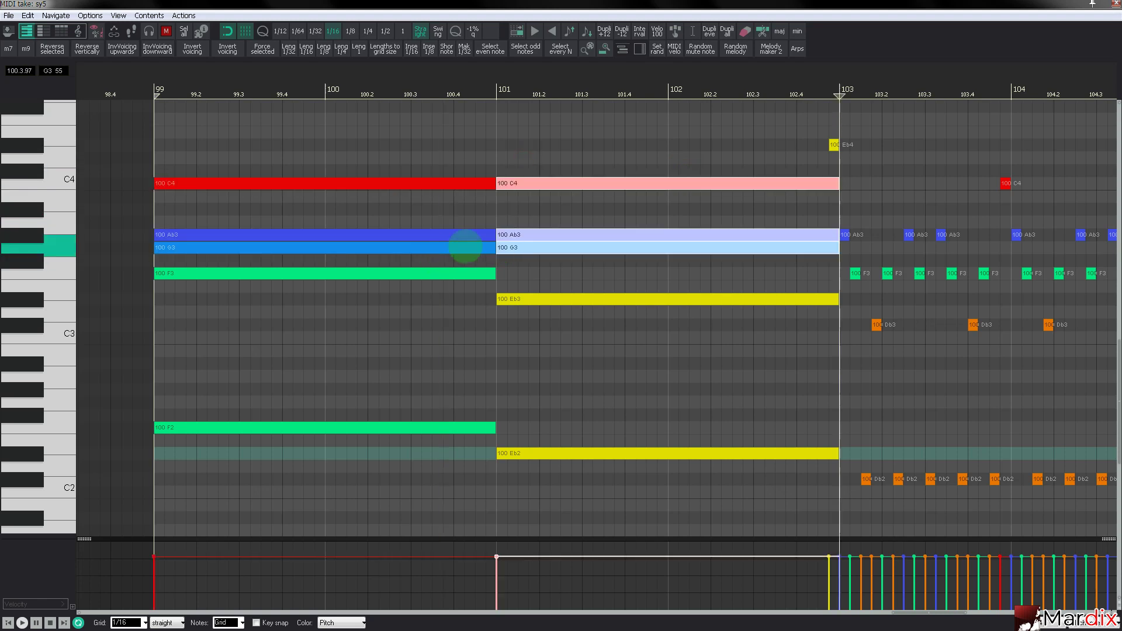
Move the Eb4 note from the end of bar 102 to the start of bar 101 and lengthen it to bar 103.
{"action": "scroll", "coordinate": [483, 234], "scroll_direction": "down", "scroll_amount": 1}
{"action": "left_click_drag", "start_coordinate": [805, 77], "coordinate": [637, 77]}
{"action": "left_click", "coordinate": [580, 144]}
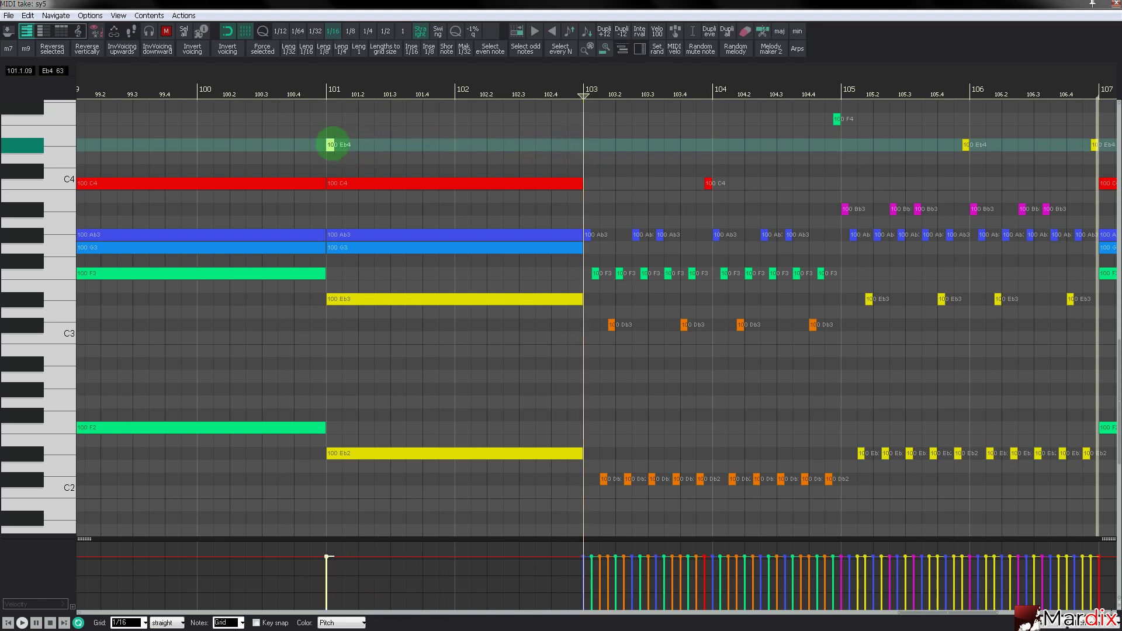
{"action": "left_click", "coordinate": [534, 30]}
{"action": "left_click", "coordinate": [534, 30]}
{"action": "left_click", "coordinate": [533, 31]}
{"action": "left_click", "coordinate": [534, 30]}
{"action": "left_click", "coordinate": [534, 31]}
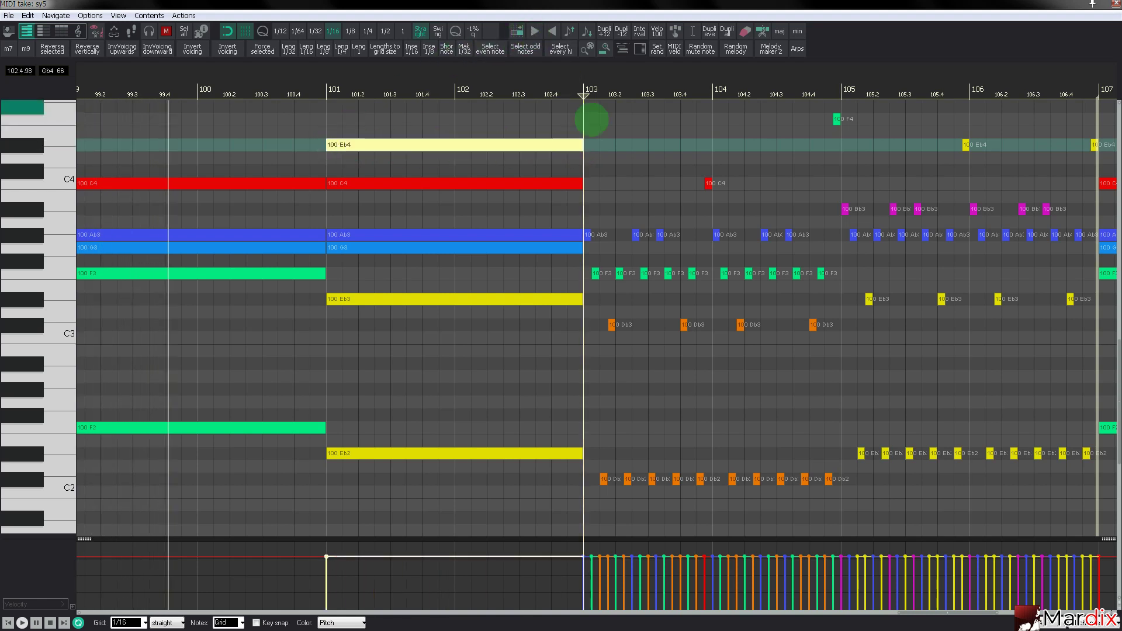
Delete the short C4 and repeated Ab3 notes in bars 103 and 104, then duplicate the sustained C4 into those bars.
{"action": "left_click_drag", "start_coordinate": [620, 224], "coordinate": [791, 247]}
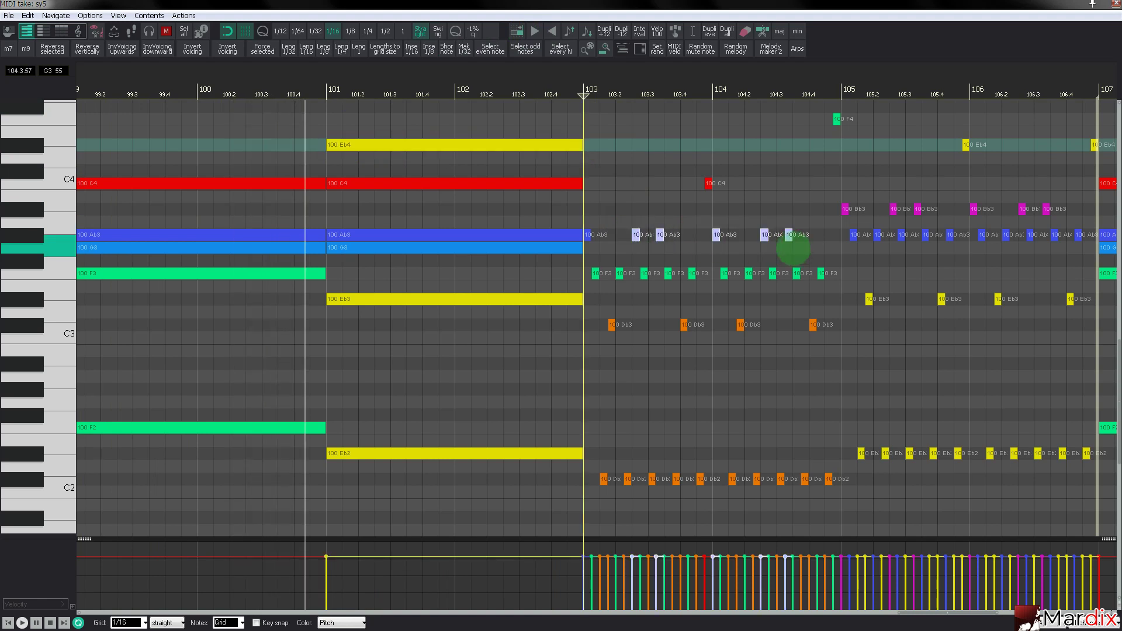
{"action": "key", "text": "Delete"}
{"action": "left_click", "coordinate": [522, 183]}
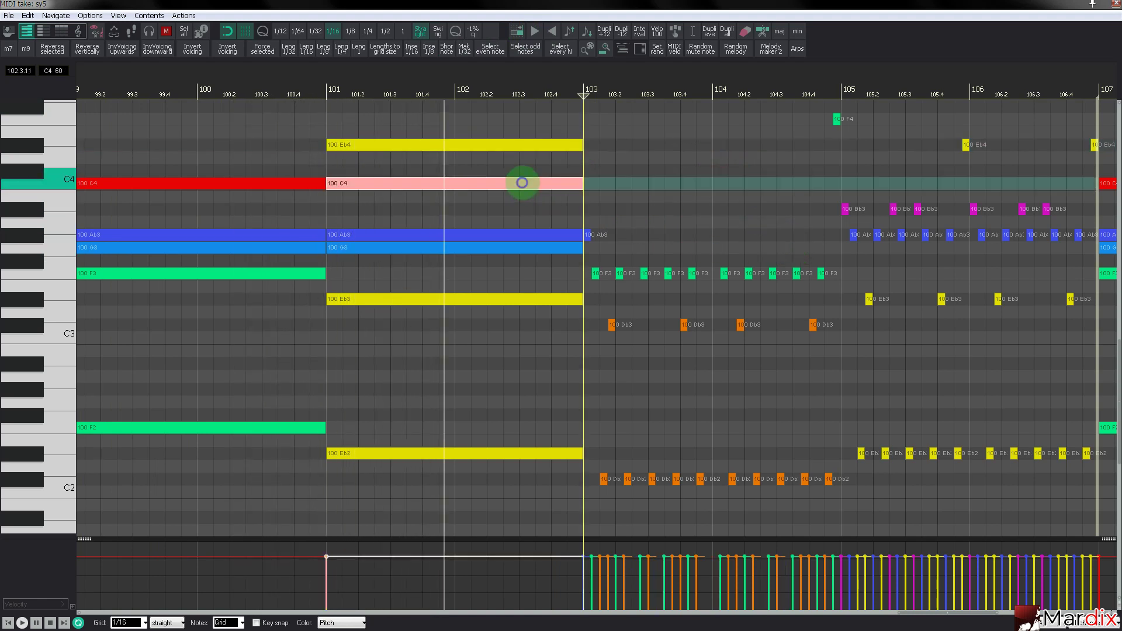
{"action": "key", "text": "ctrl+d"}
Replace the short Ab3 note at the start of bar 103 with a duplicate of the sustained Ab3 from bars 101 and 102.
{"action": "left_click", "coordinate": [574, 232]}
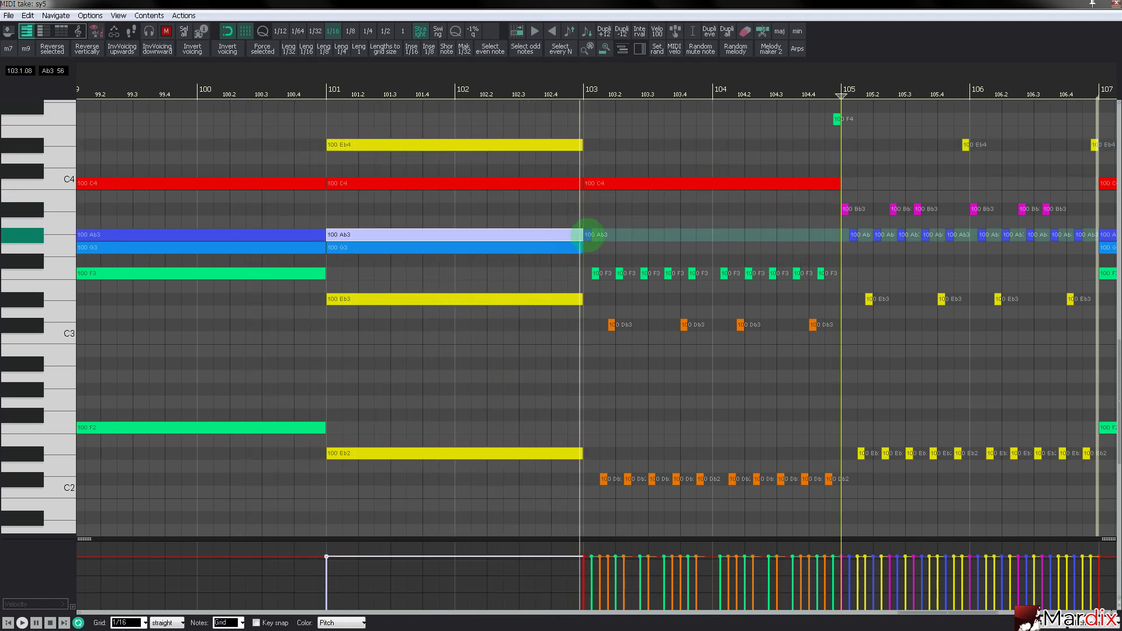
{"action": "left_click", "coordinate": [588, 235]}
{"action": "key", "text": "Delete"}
{"action": "left_click", "coordinate": [562, 233]}
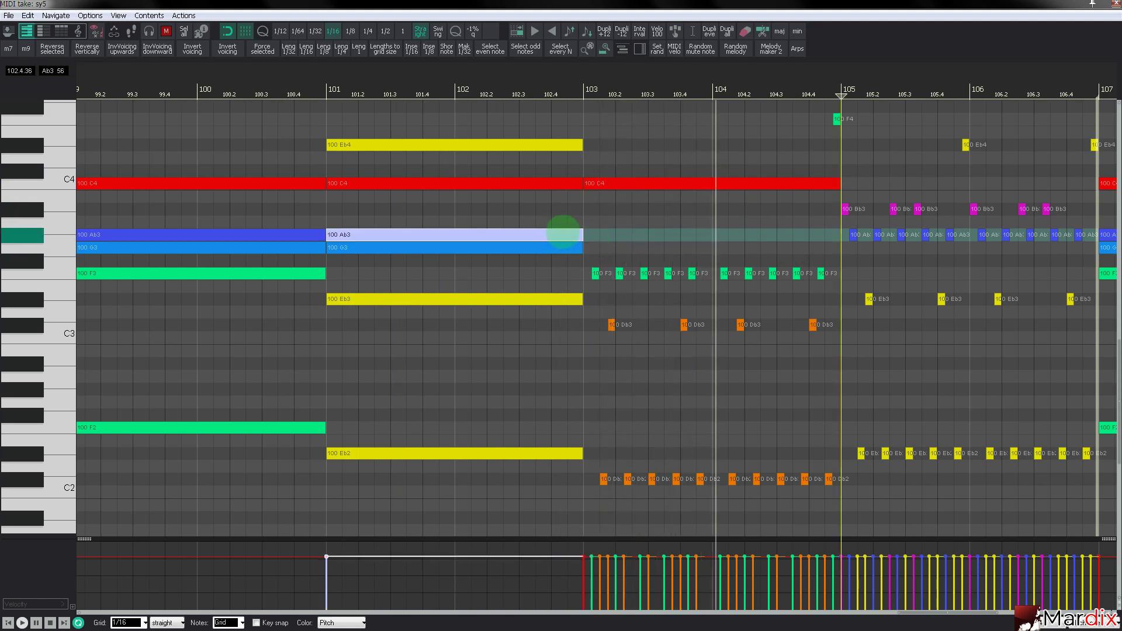
{"action": "key", "text": "ctrl+d"}
Replace the short F3 notes in bars 103 and 104 with a copy of the sustained F3 from bars 99 and 100.
{"action": "left_click_drag", "start_coordinate": [585, 261], "coordinate": [827, 294]}
{"action": "key", "text": "Delete"}
{"action": "left_click", "coordinate": [306, 271]}
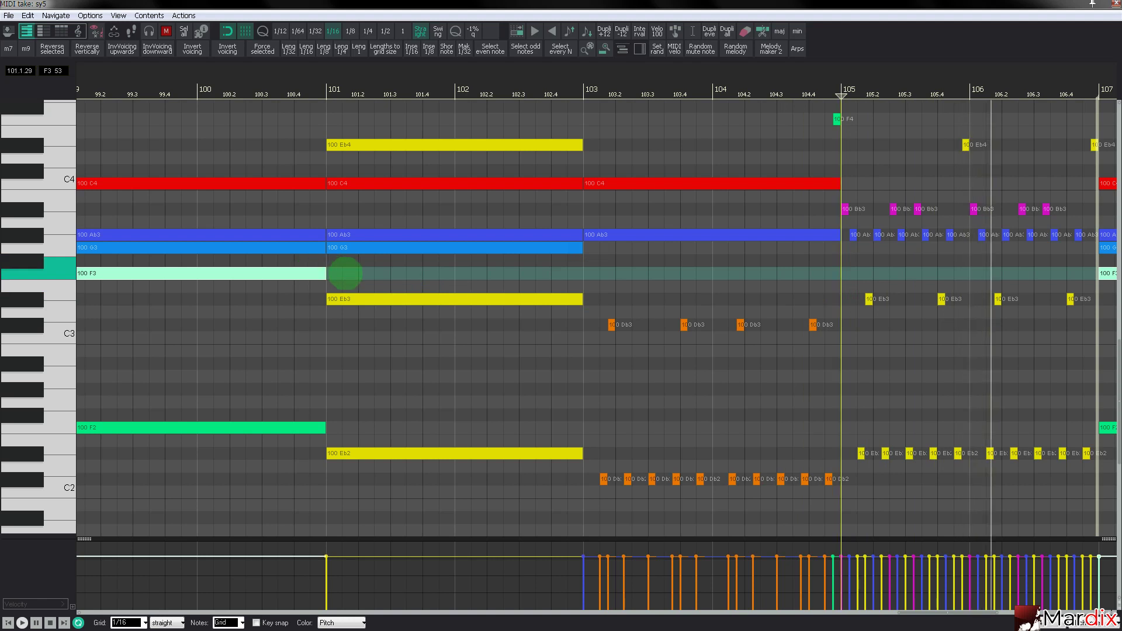
{"action": "key", "text": "ctrl+d"}
{"action": "left_click_drag", "start_coordinate": [363, 274], "coordinate": [836, 368]}
Delete the short Db3 notes in bars 103 and 104 and copy the sustained F3 there down to Db3.
{"action": "right_click", "coordinate": [595, 301]}
{"action": "key", "text": "Escape"}
{"action": "key", "text": "Delete"}
{"action": "left_click", "coordinate": [753, 274]}
{"action": "left_click_drag", "start_coordinate": [730, 274], "coordinate": [701, 328], "text": "ctrl"}
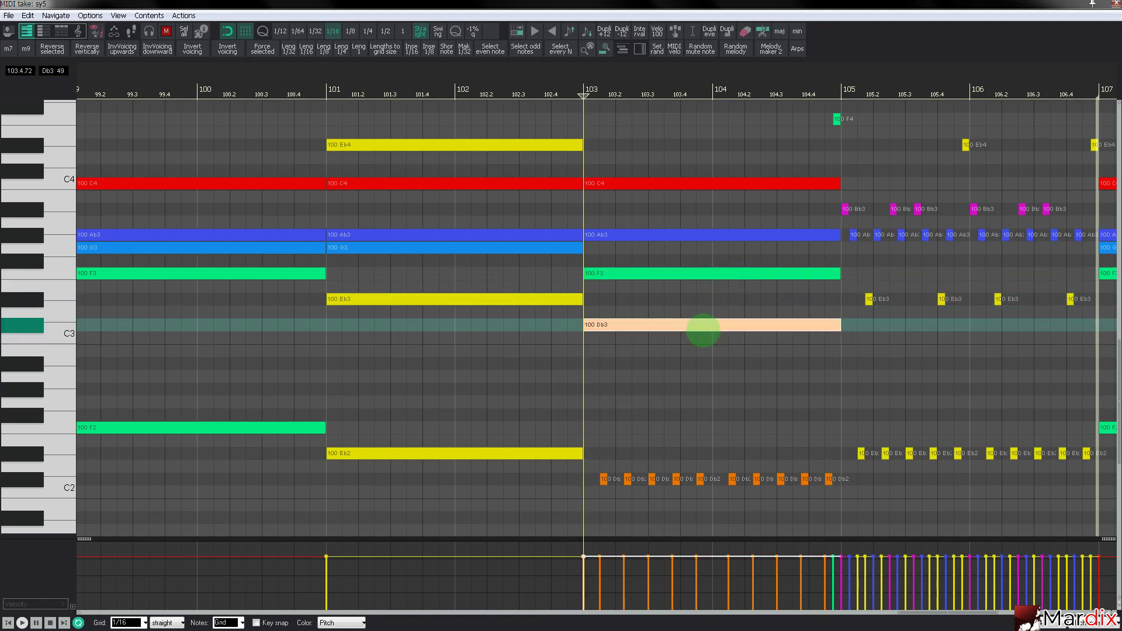
Delete the short Db2 notes in bars 103 and 104 and copy the sustained Db3 down to Db2.
{"action": "left_click_drag", "start_coordinate": [588, 458], "coordinate": [853, 523]}
{"action": "key", "text": "Delete"}
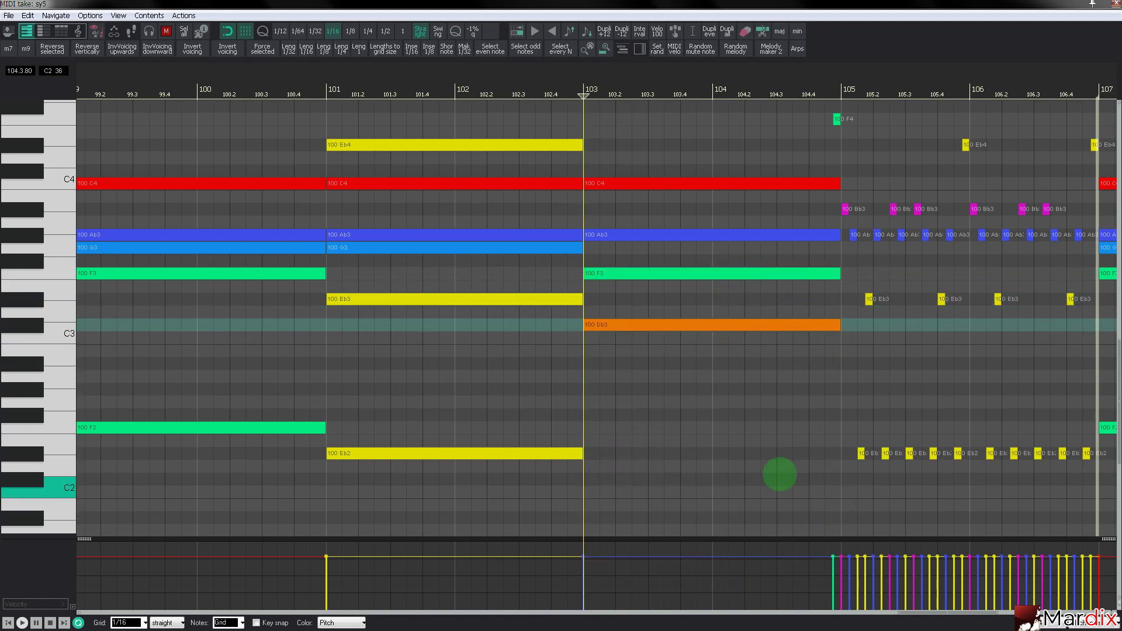
{"action": "left_click", "coordinate": [594, 324]}
{"action": "left_click_drag", "start_coordinate": [593, 324], "coordinate": [604, 477]}
Delete the short F4 note at the end of bar 104 and duplicate the sustained F3 of bars 103 and 104 an octave up.
{"action": "scroll", "coordinate": [613, 448], "scroll_direction": "down", "scroll_amount": 3}
{"action": "scroll", "coordinate": [613, 448], "scroll_direction": "down", "scroll_amount": 1}
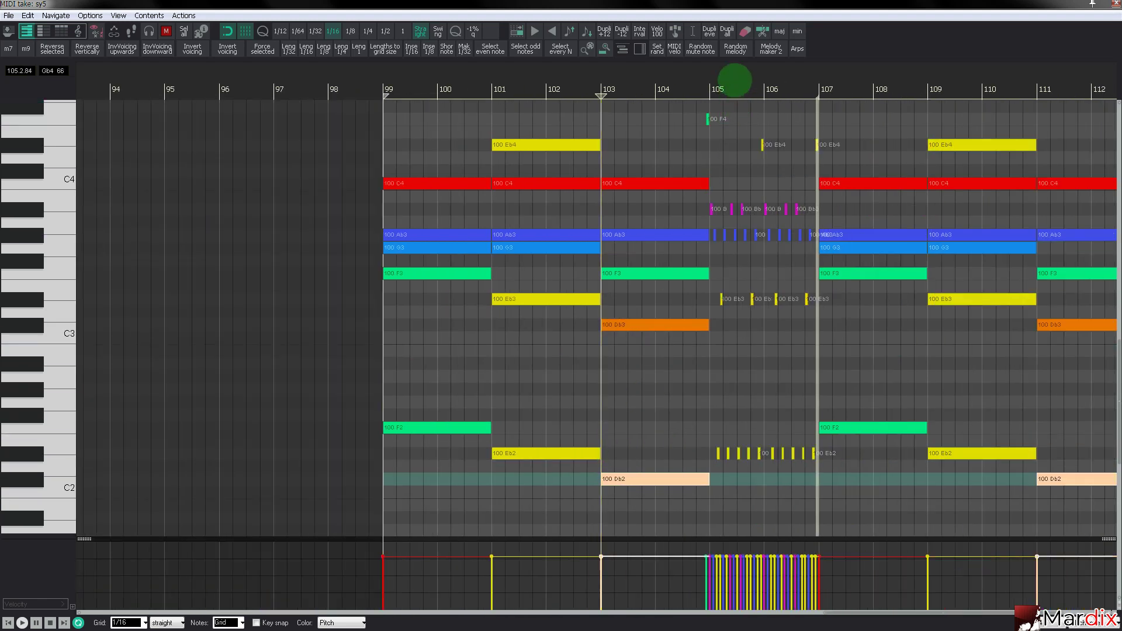
{"action": "left_click_drag", "start_coordinate": [737, 80], "coordinate": [634, 105]}
{"action": "scroll", "coordinate": [612, 179], "scroll_direction": "up", "scroll_amount": 1}
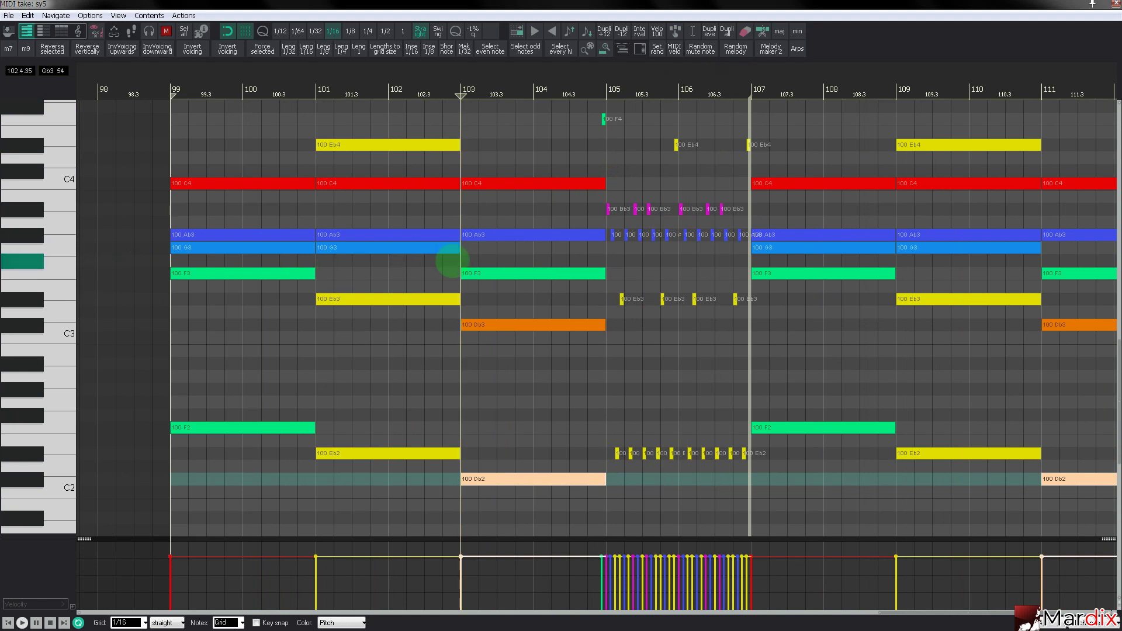
{"action": "left_click", "coordinate": [468, 273]}
{"action": "left_click_drag", "start_coordinate": [583, 114], "coordinate": [612, 131]}
{"action": "key", "text": "Delete"}
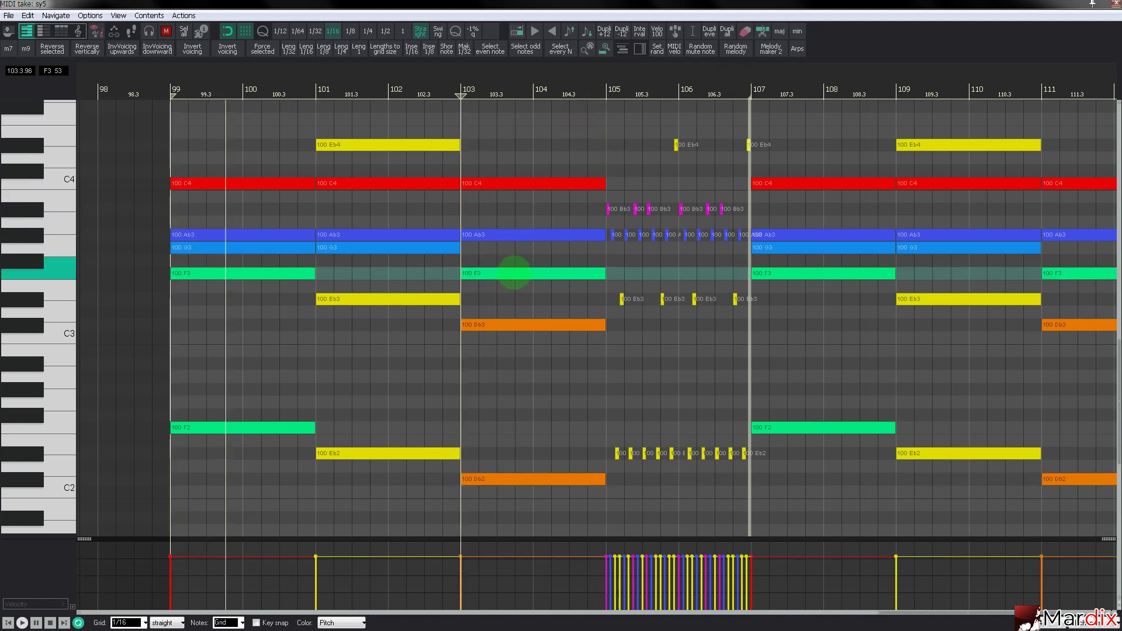
{"action": "left_click", "coordinate": [504, 275]}
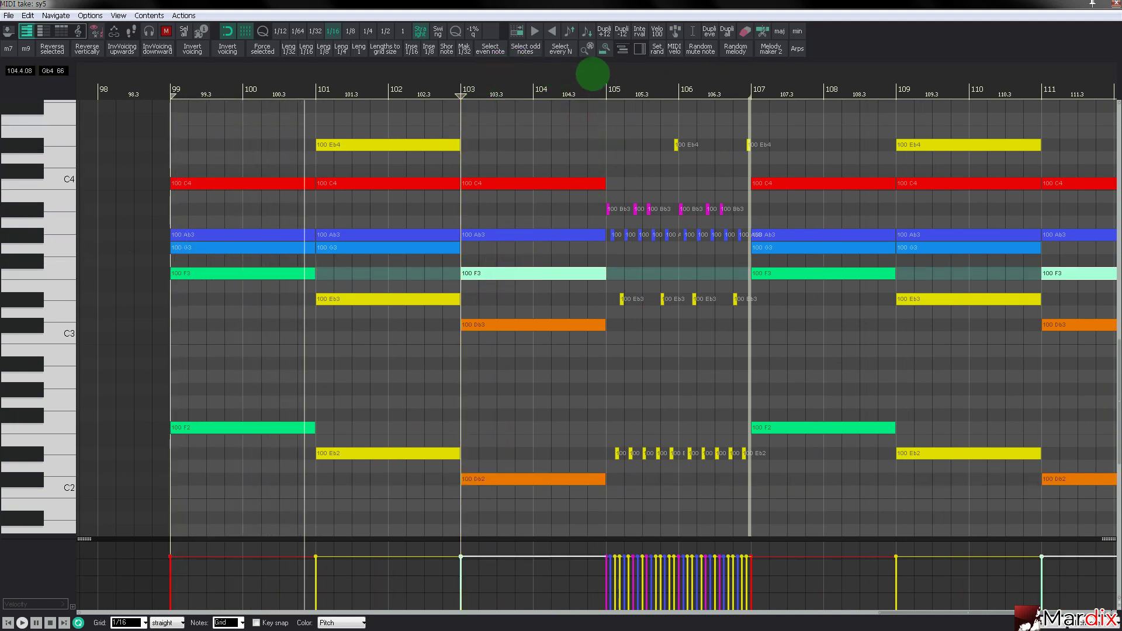
{"action": "left_click", "coordinate": [605, 31]}
{"action": "scroll", "coordinate": [526, 205], "scroll_direction": "up", "scroll_amount": 3}
{"action": "scroll", "coordinate": [532, 217], "scroll_direction": "down", "scroll_amount": 1}
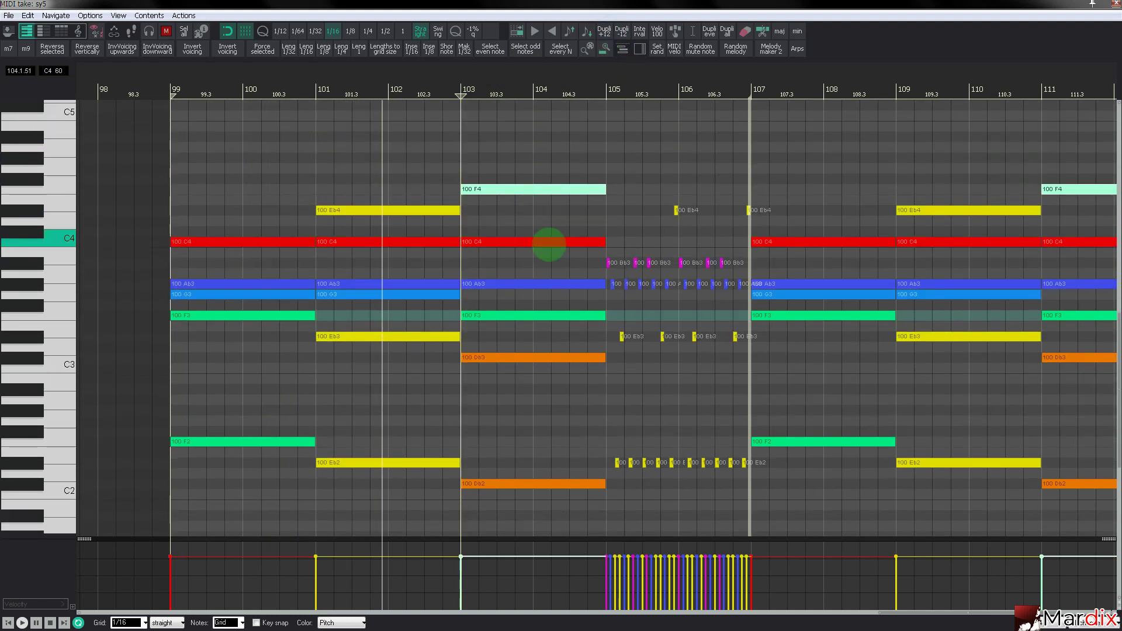
Replace the short Ab3 notes in bars 105 and 106 with a duplicate of the sustained Ab3 from bars 103 and 104.
{"action": "scroll", "coordinate": [634, 275], "scroll_direction": "up", "scroll_amount": 3}
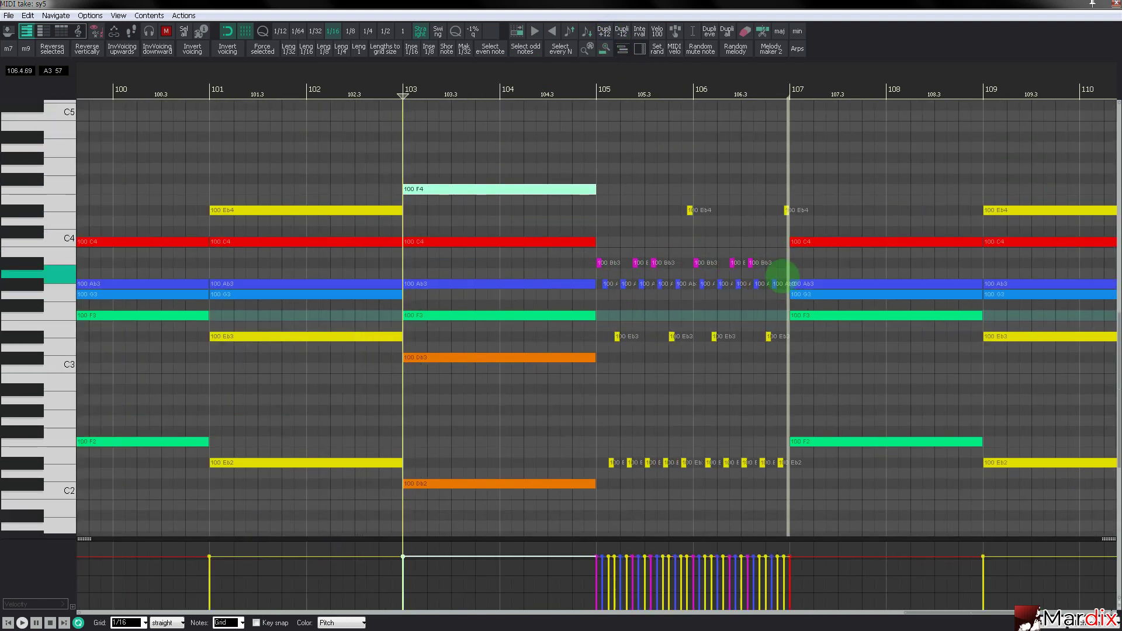
{"action": "left_click_drag", "start_coordinate": [783, 276], "coordinate": [765, 363]}
{"action": "key", "text": "Delete"}
{"action": "left_click", "coordinate": [582, 283]}
{"action": "key", "text": "ctrl+d"}
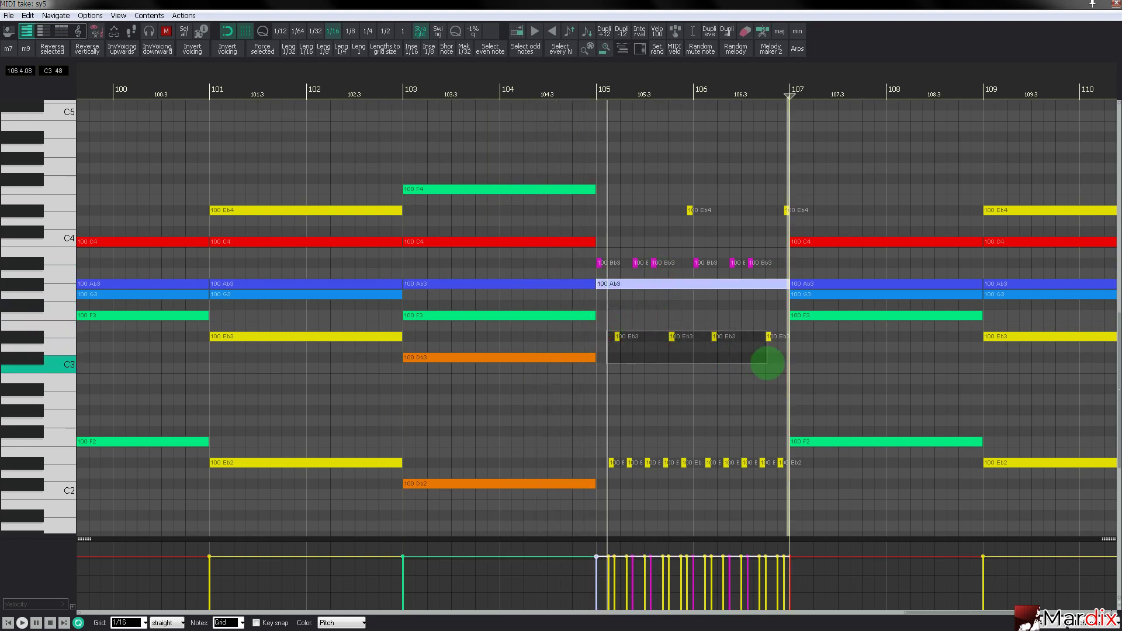
Delete the short Eb3 notes in bars 105 and 106 and place a duplicate of the sustained Eb3 from bar 101 there.
{"action": "key", "text": "Delete"}
{"action": "left_click", "coordinate": [361, 333]}
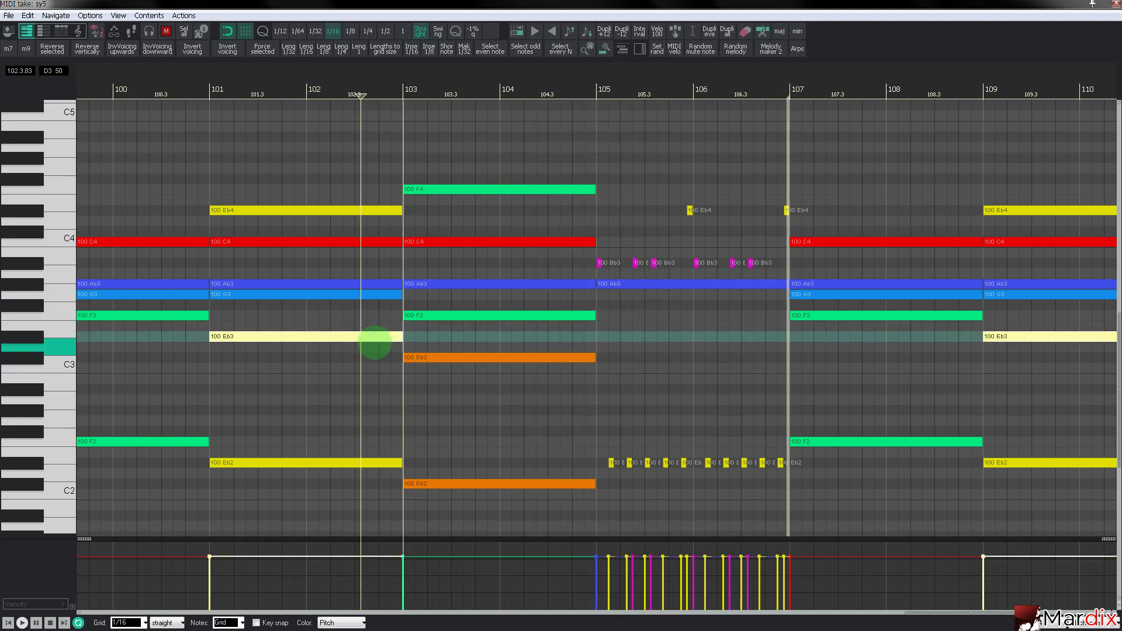
{"action": "key", "text": "ctrl+d"}
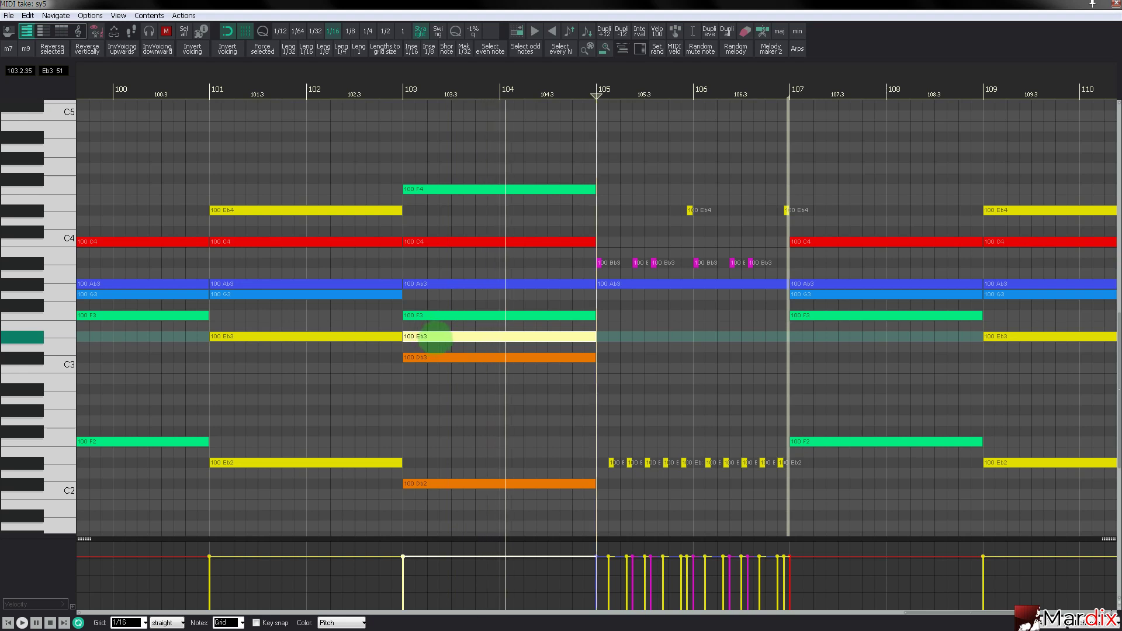
{"action": "left_click_drag", "start_coordinate": [424, 336], "coordinate": [638, 339]}
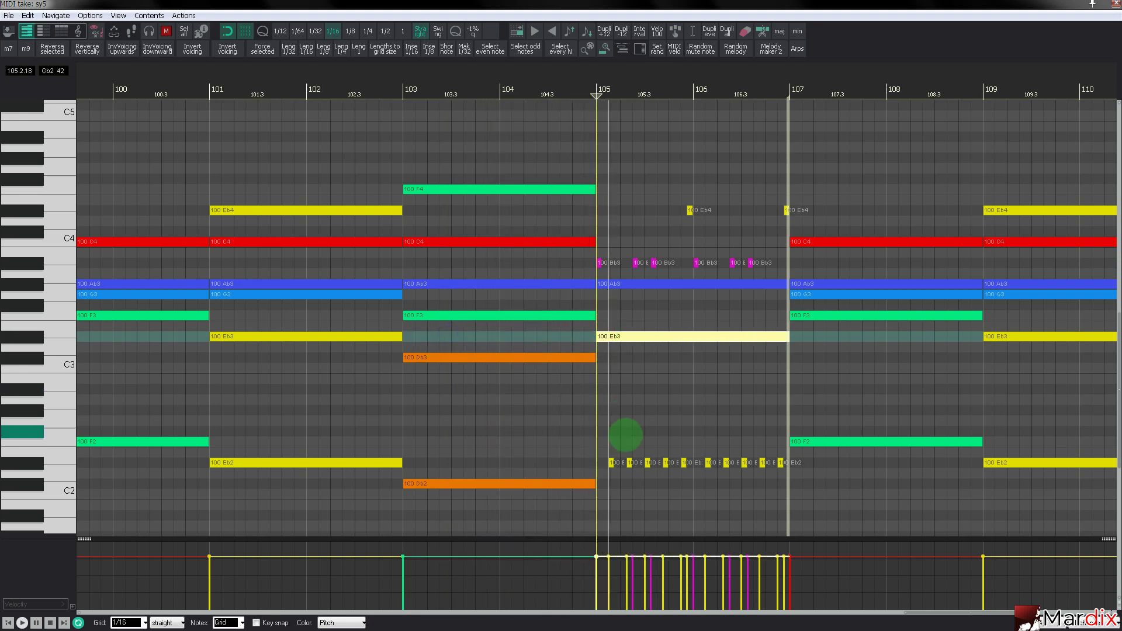
Delete the short Eb2 notes in bars 105 and 106 and copy the sustained Eb3 down to Eb2.
{"action": "left_click_drag", "start_coordinate": [605, 442], "coordinate": [787, 483]}
{"action": "key", "text": "Delete"}
{"action": "left_click_drag", "start_coordinate": [631, 337], "coordinate": [627, 467]}
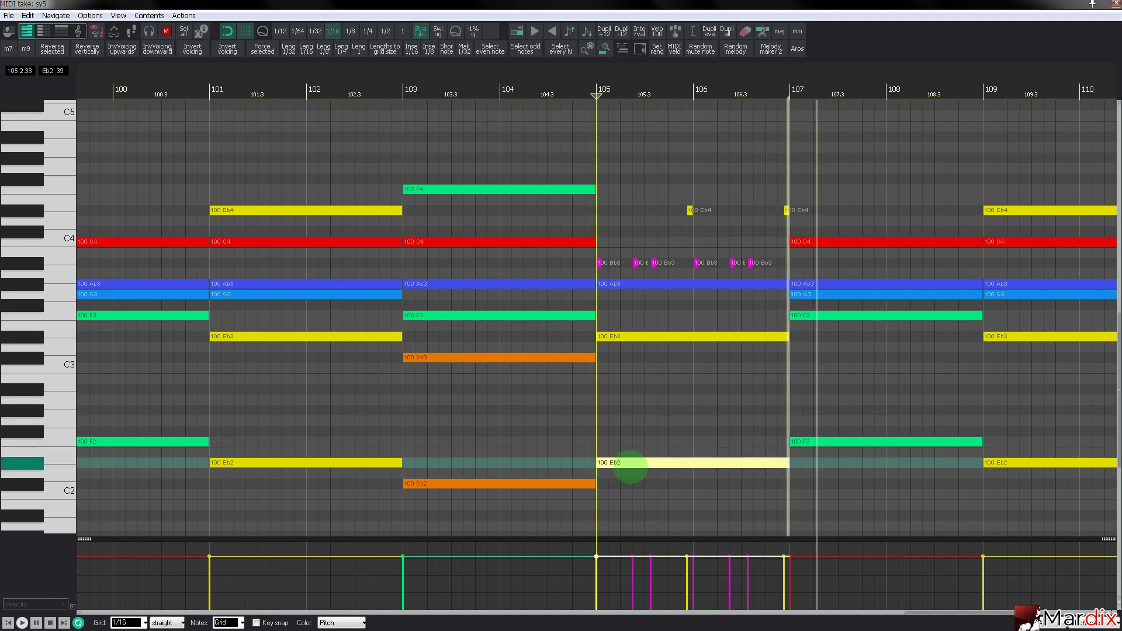
Delete the short Bb3 notes in bars 105 and 106 and copy the sustained Ab3 up to Bb3.
{"action": "left_click_drag", "start_coordinate": [585, 261], "coordinate": [758, 269]}
{"action": "key", "text": "Delete"}
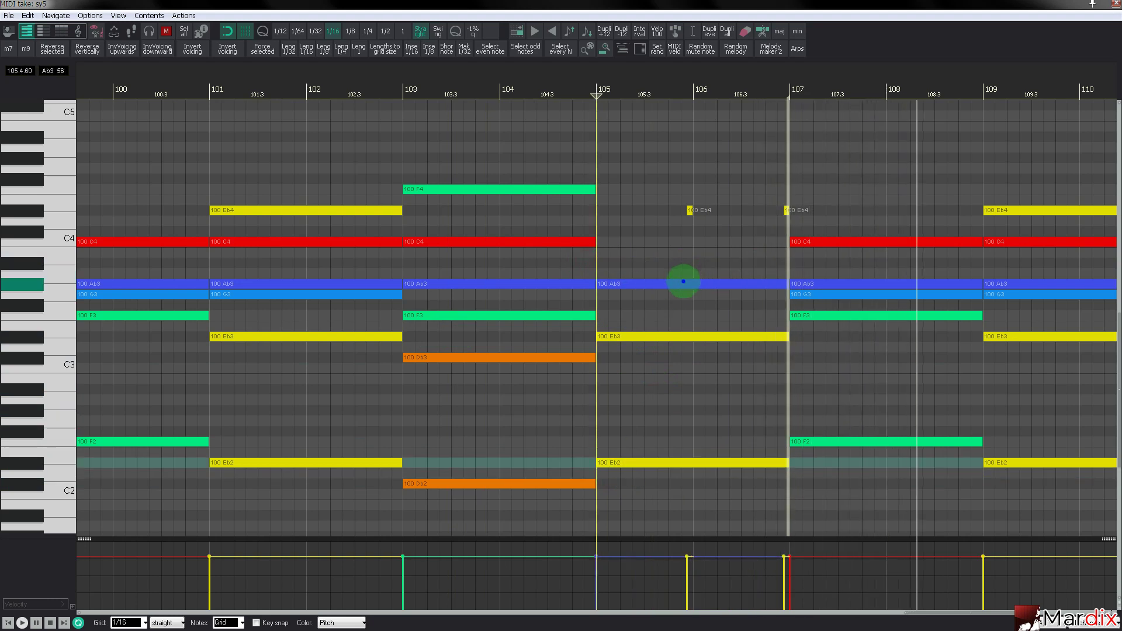
{"action": "left_click_drag", "start_coordinate": [671, 283], "coordinate": [679, 255]}
Delete the short Eb4 notes in bars 105 and 106, copy the sustained Bb3 up to Eb4 and close the MIDI editor.
{"action": "left_click_drag", "start_coordinate": [675, 201], "coordinate": [789, 220]}
{"action": "key", "text": "Delete"}
{"action": "left_click_drag", "start_coordinate": [657, 261], "coordinate": [663, 212]}
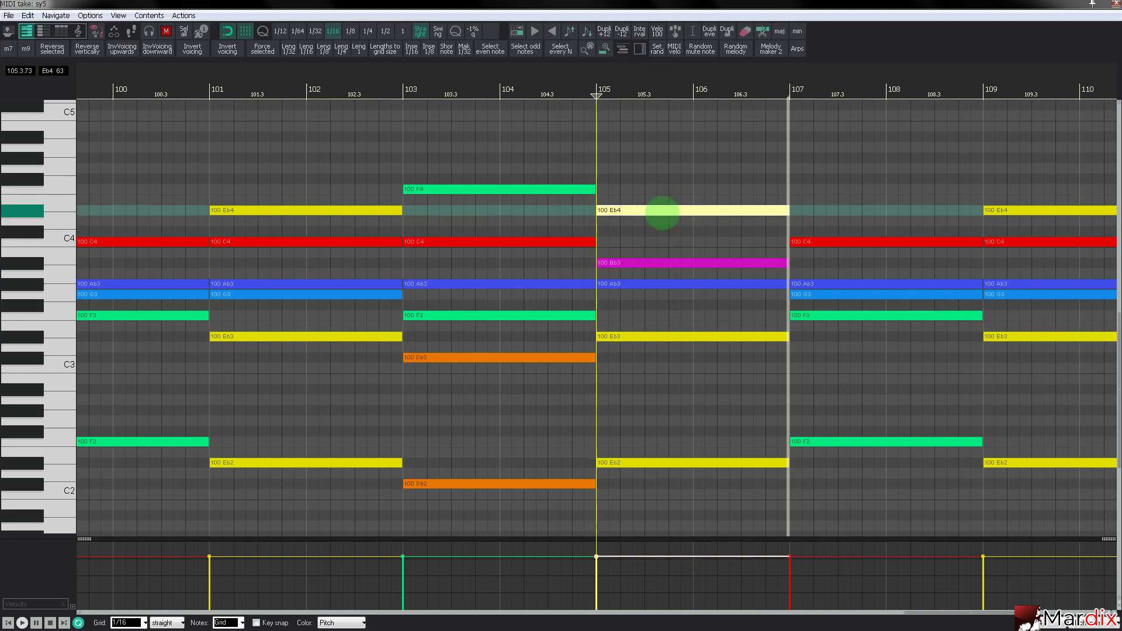
{"action": "scroll", "coordinate": [663, 212], "scroll_direction": "down", "scroll_amount": 2}
{"action": "scroll", "coordinate": [663, 213], "scroll_direction": "down", "scroll_amount": 3}
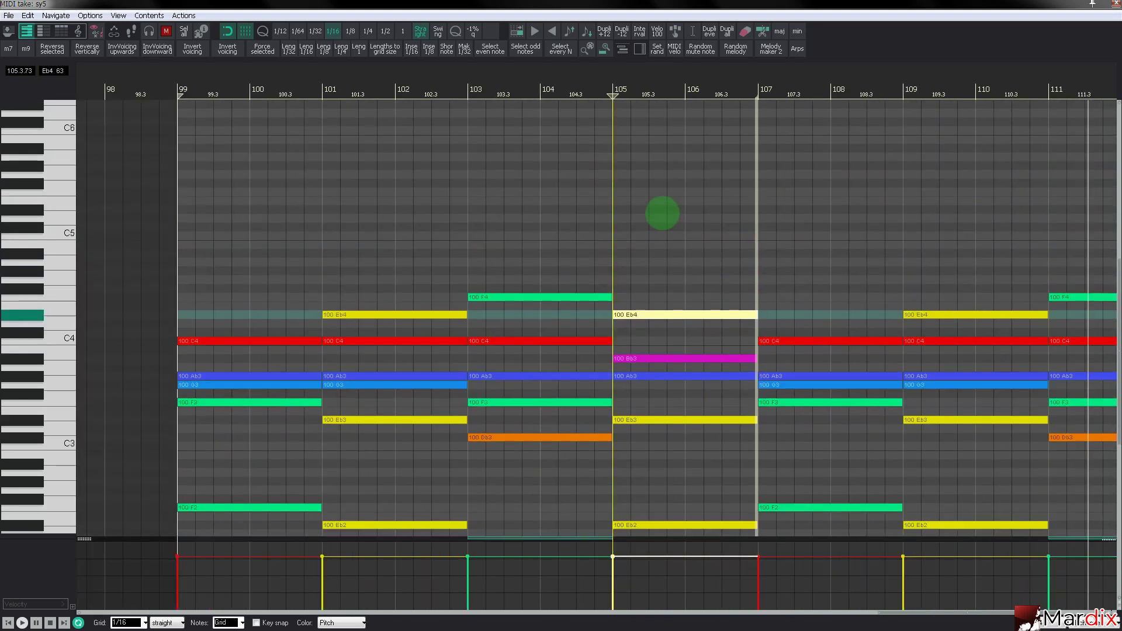
{"action": "key", "text": "Escape"}
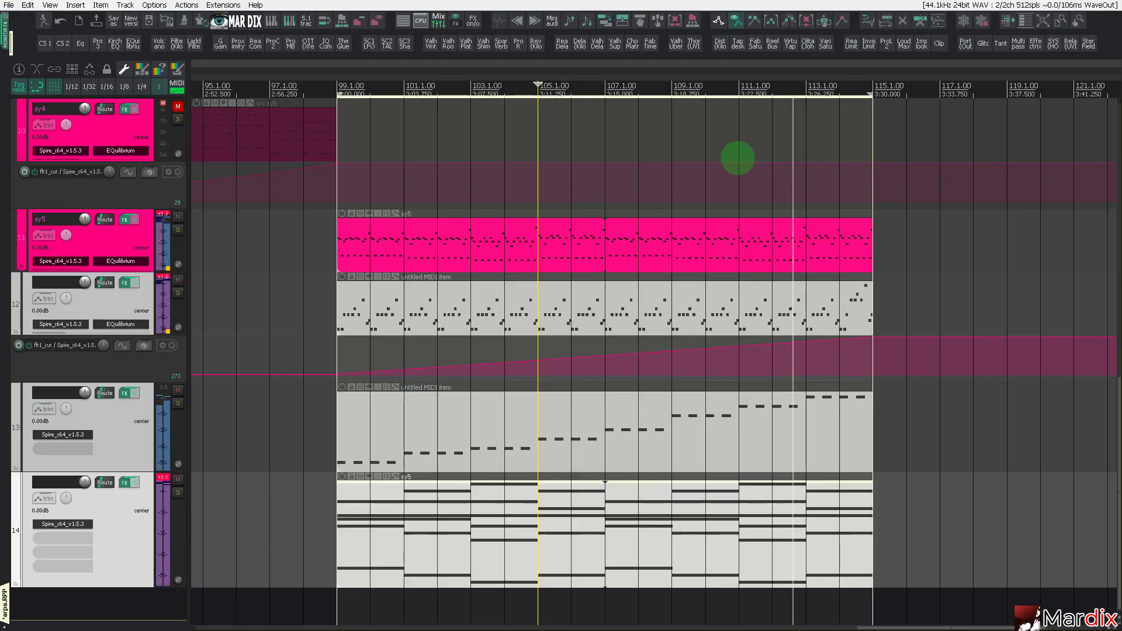
Solo track 14 briefly to hear the pad alone and return to the full mix.
{"action": "scroll", "coordinate": [381, 334], "scroll_direction": "up", "scroll_amount": 3}
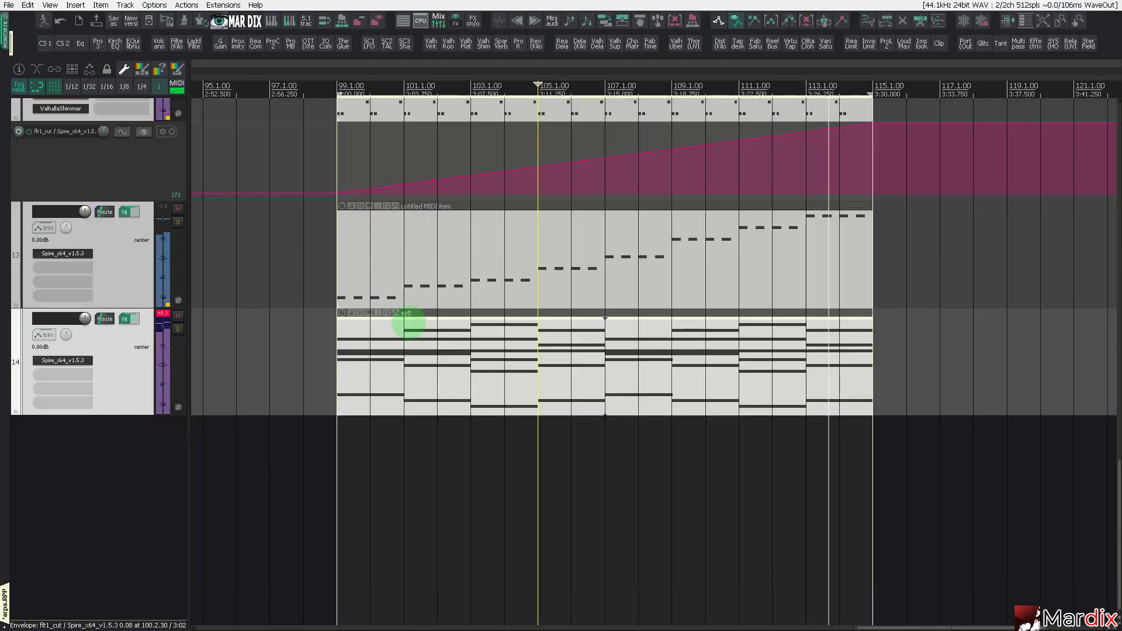
{"action": "scroll", "coordinate": [106, 345], "scroll_direction": "up", "scroll_amount": 5}
{"action": "scroll", "coordinate": [120, 394], "scroll_direction": "down", "scroll_amount": 3}
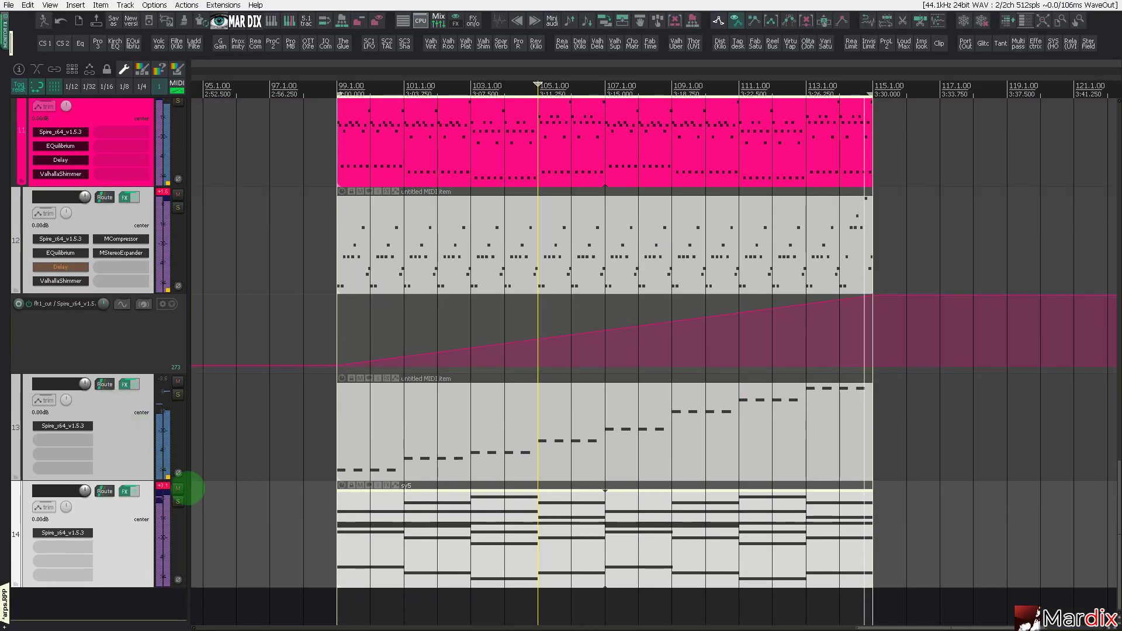
{"action": "left_click", "coordinate": [178, 502]}
{"action": "left_click", "coordinate": [178, 501]}
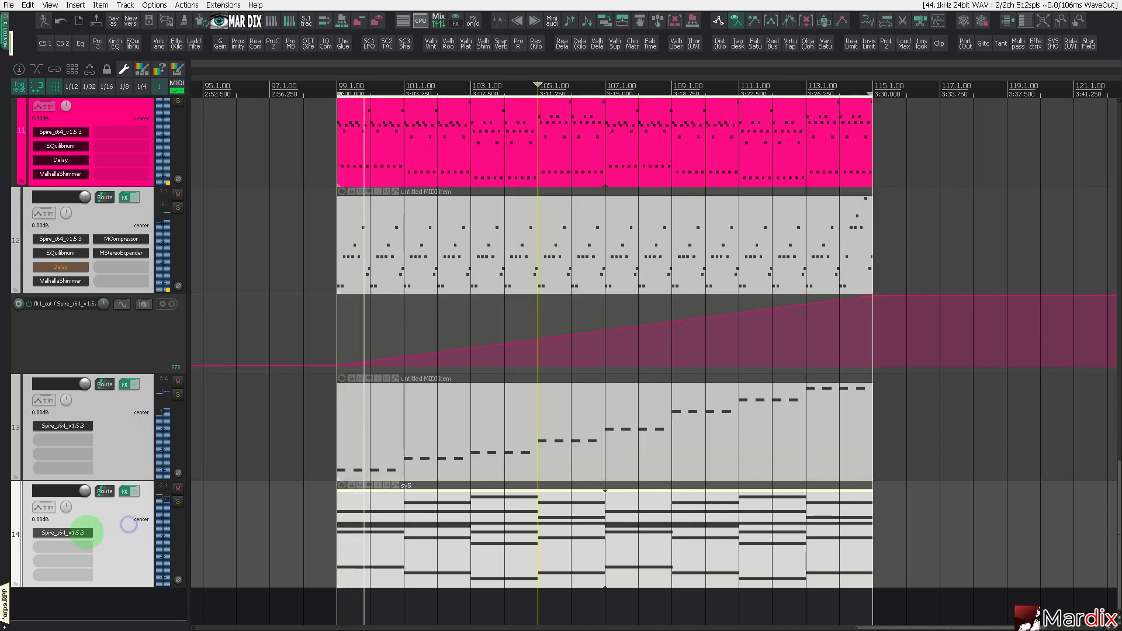
Load the PD Virus Strings preset from Trance Essentials Vol 2 in track 14's Spire synth.
{"action": "left_click", "coordinate": [67, 532]}
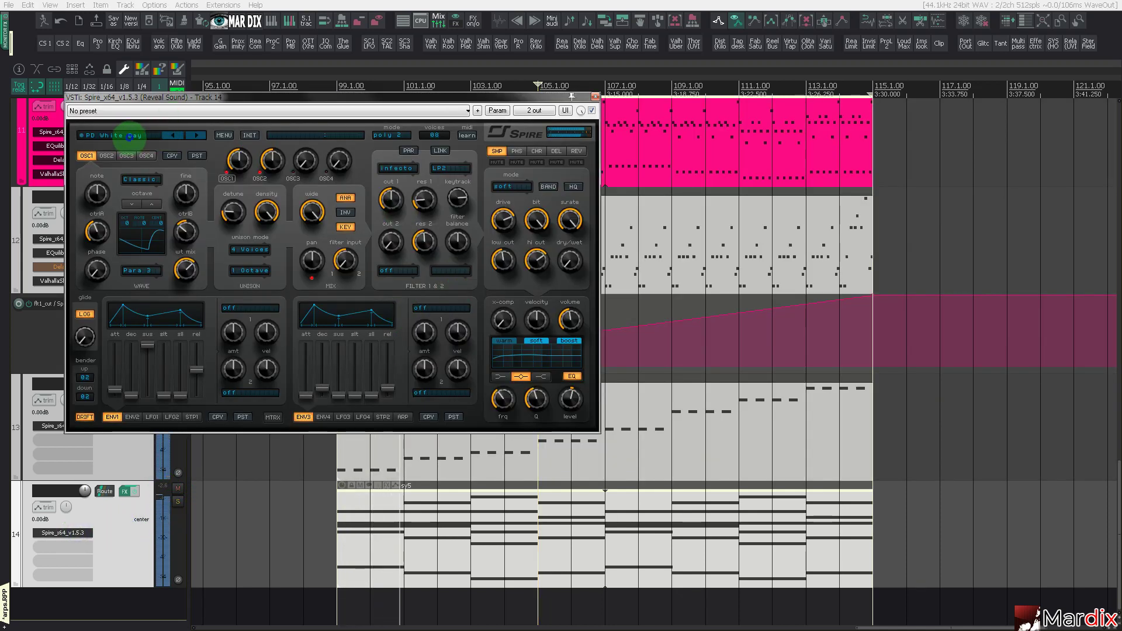
{"action": "left_click", "coordinate": [129, 135]}
{"action": "left_click", "coordinate": [410, 221]}
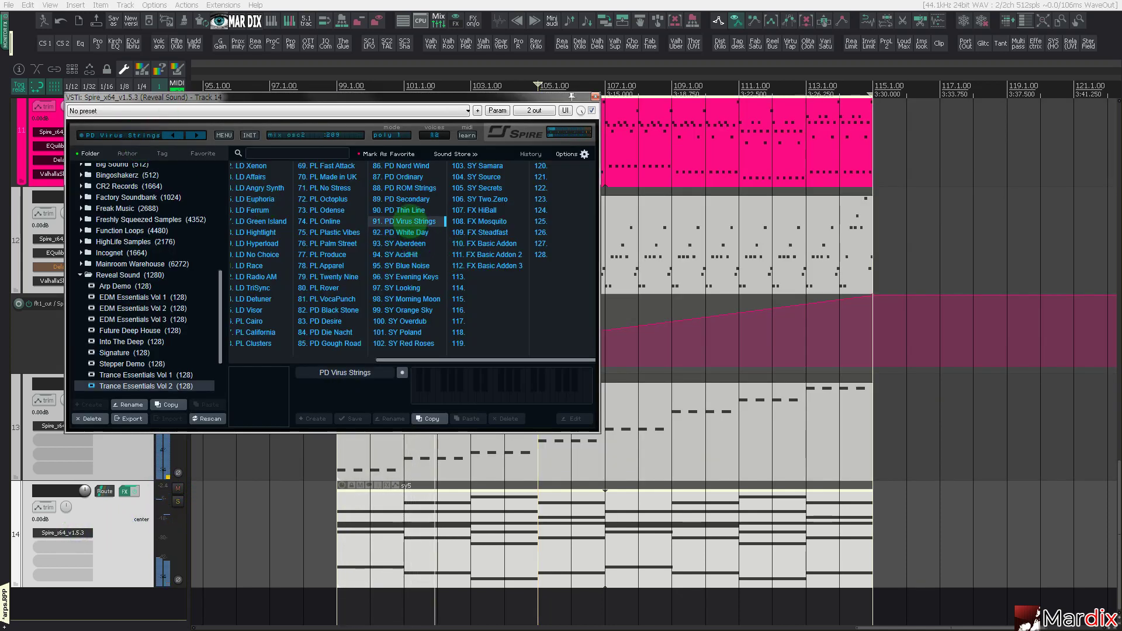
{"action": "left_click_drag", "start_coordinate": [431, 98], "coordinate": [630, 200]}
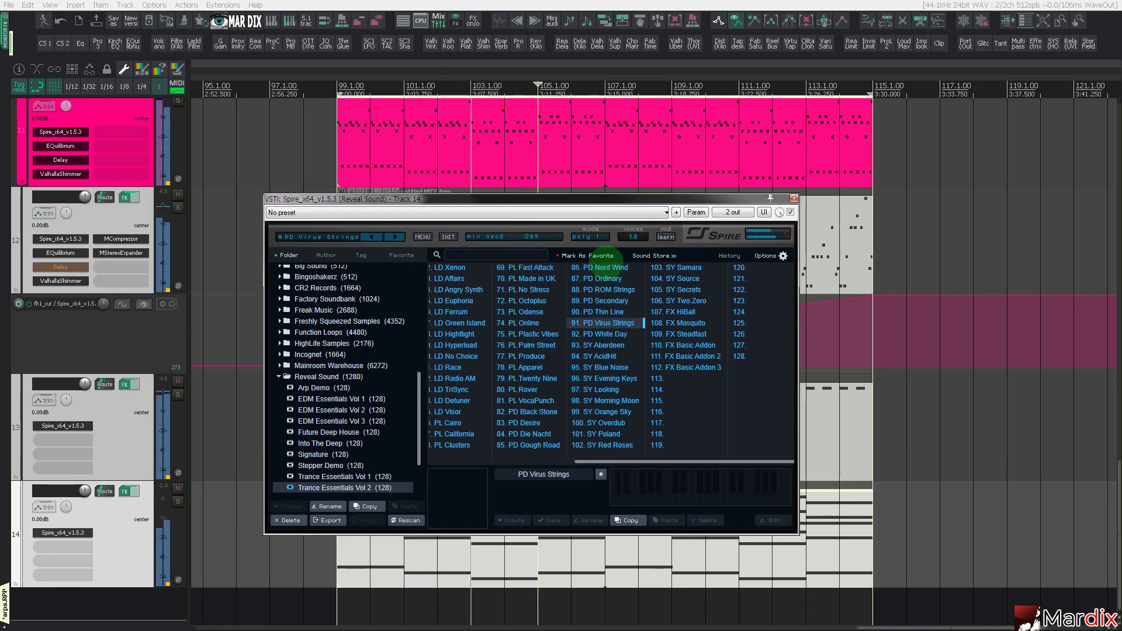
{"action": "left_click", "coordinate": [589, 544]}
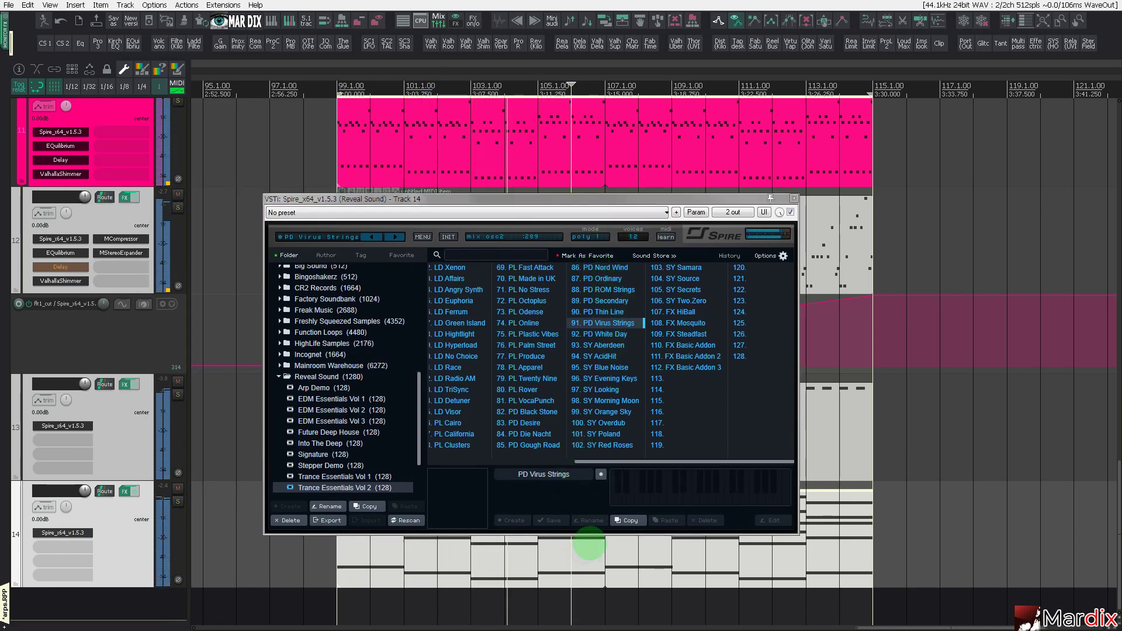
Add the MStereoExpander effect after Spire on track 14.
{"action": "left_click", "coordinate": [86, 547]}
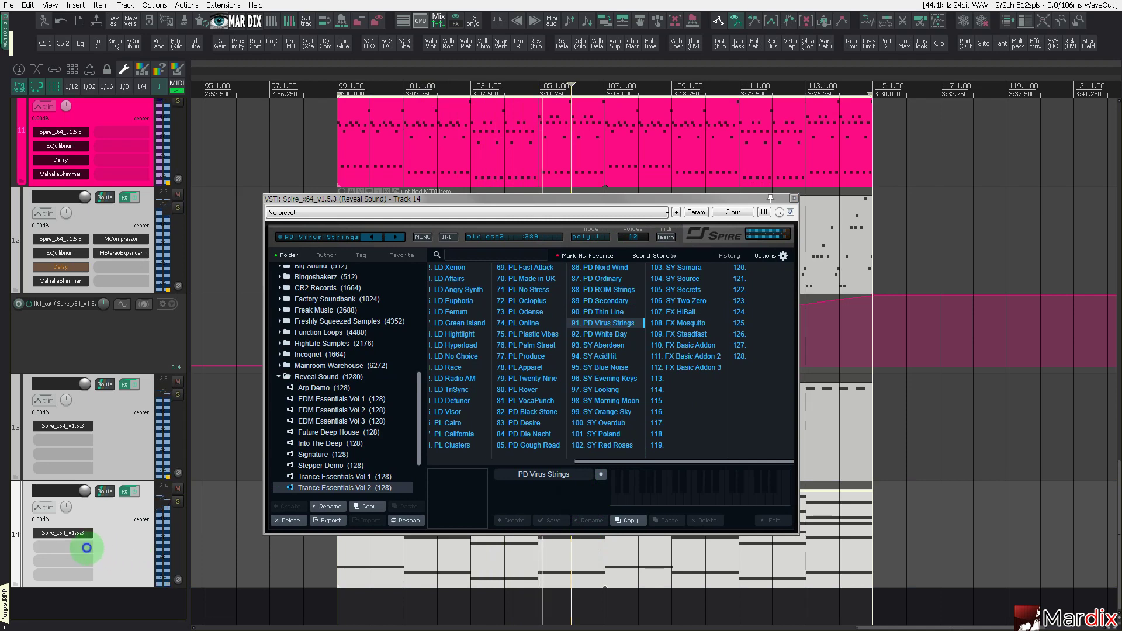
{"action": "double_click", "coordinate": [417, 172]}
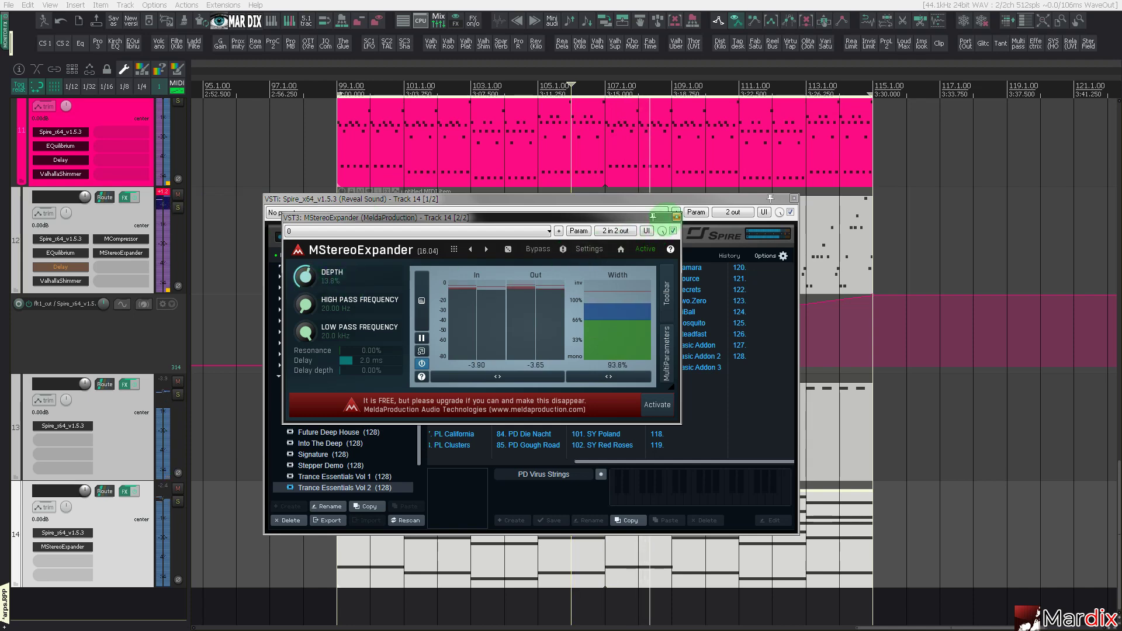
{"action": "left_click", "coordinate": [677, 217]}
{"action": "left_click", "coordinate": [693, 213]}
{"action": "left_click", "coordinate": [700, 200]}
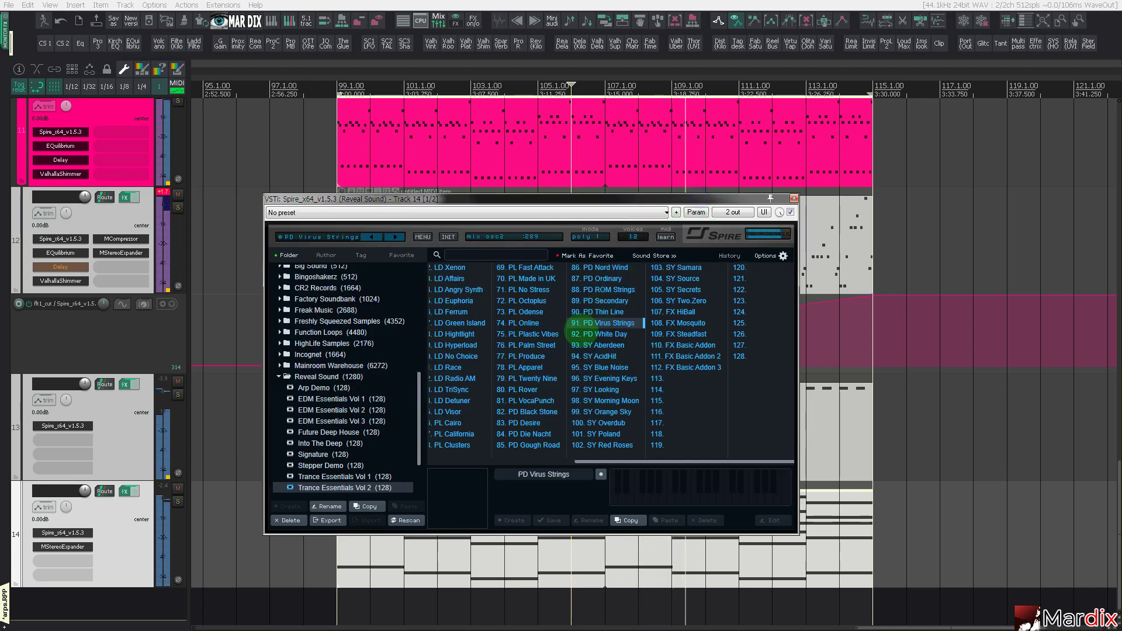
Switch track 14's Spire preset to PD Thin Line and close the Spire and MStereoExpander windows.
{"action": "left_click", "coordinate": [608, 311]}
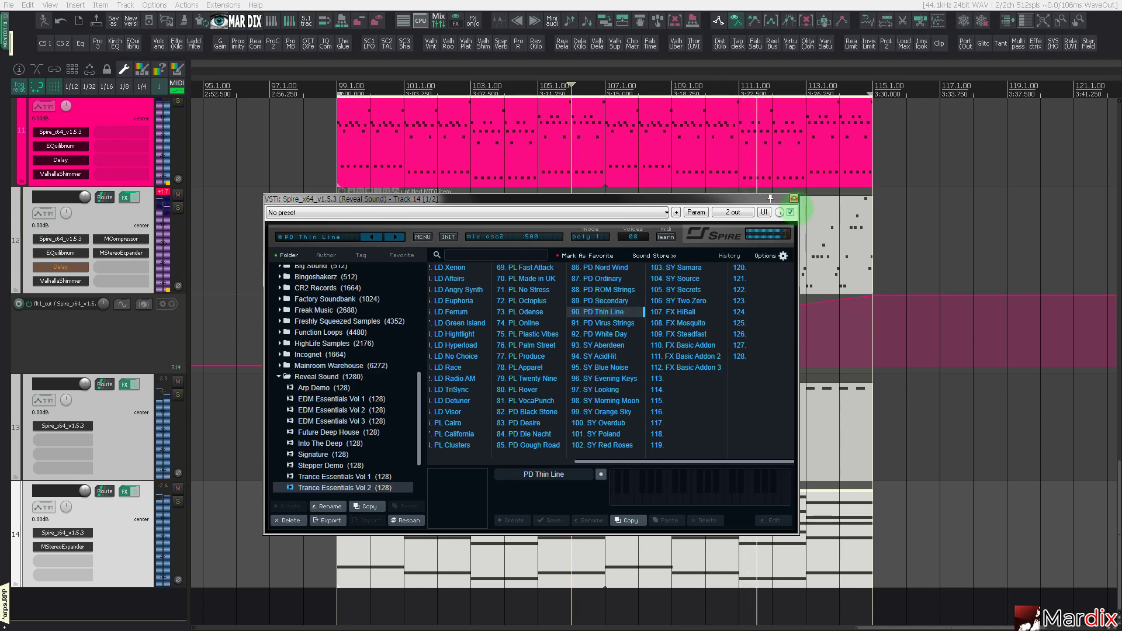
{"action": "left_click", "coordinate": [794, 199]}
{"action": "scroll", "coordinate": [696, 293], "scroll_direction": "down", "scroll_amount": 1}
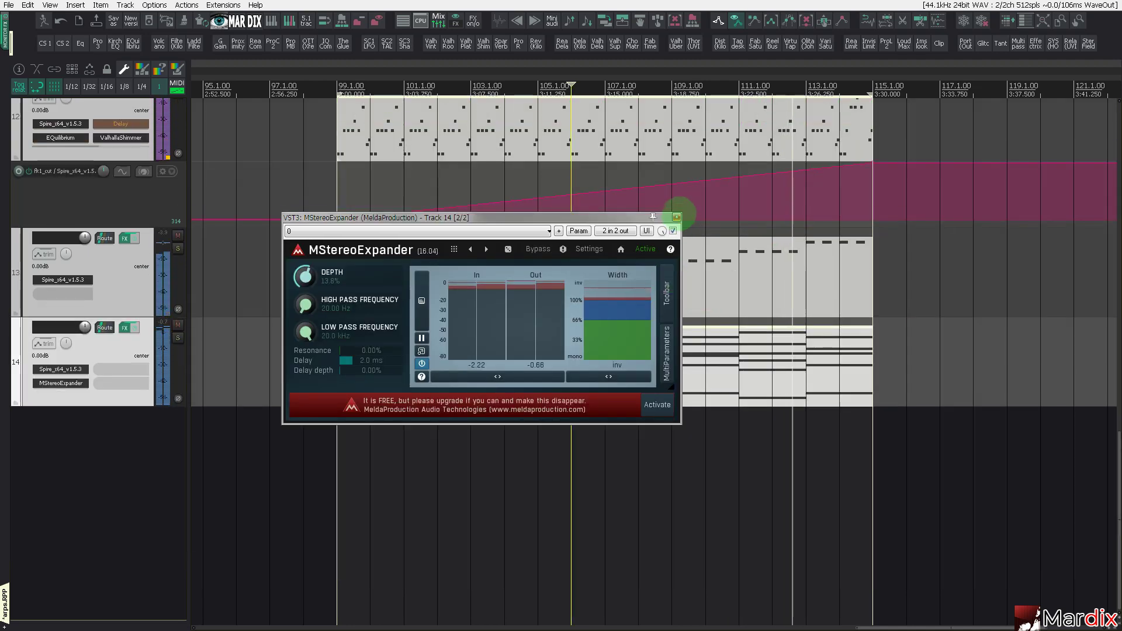
{"action": "left_click", "coordinate": [678, 214]}
{"action": "scroll", "coordinate": [100, 401], "scroll_direction": "up", "scroll_amount": 3}
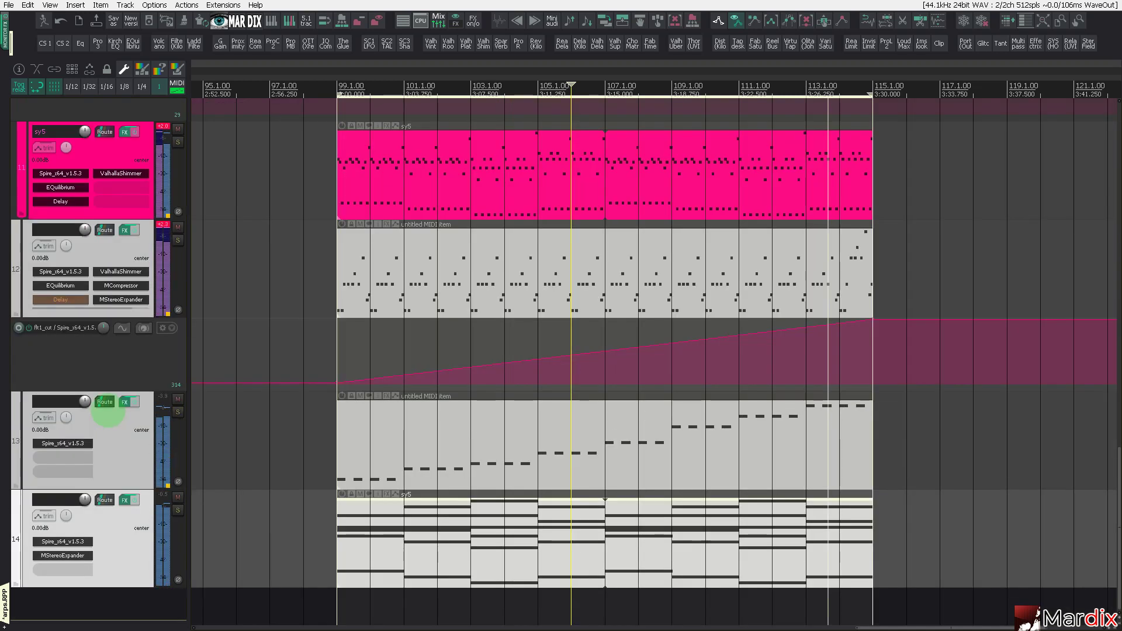
Place the edit cursor at the start of bar 100 on the track 14 pad item.
{"action": "left_click", "coordinate": [400, 537]}
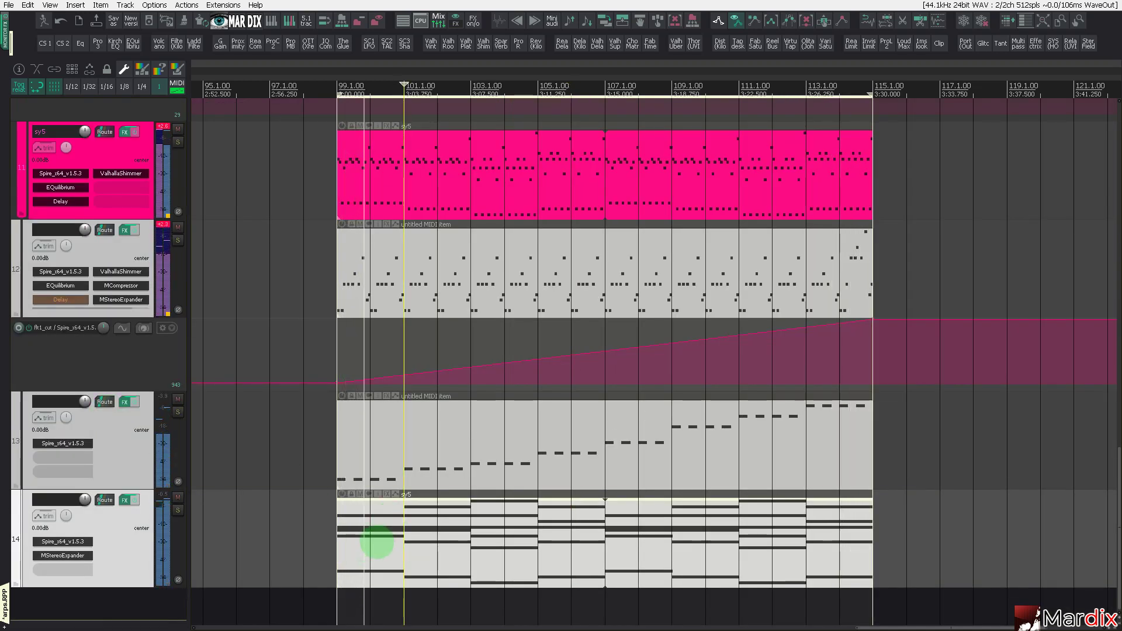
{"action": "left_click", "coordinate": [375, 541]}
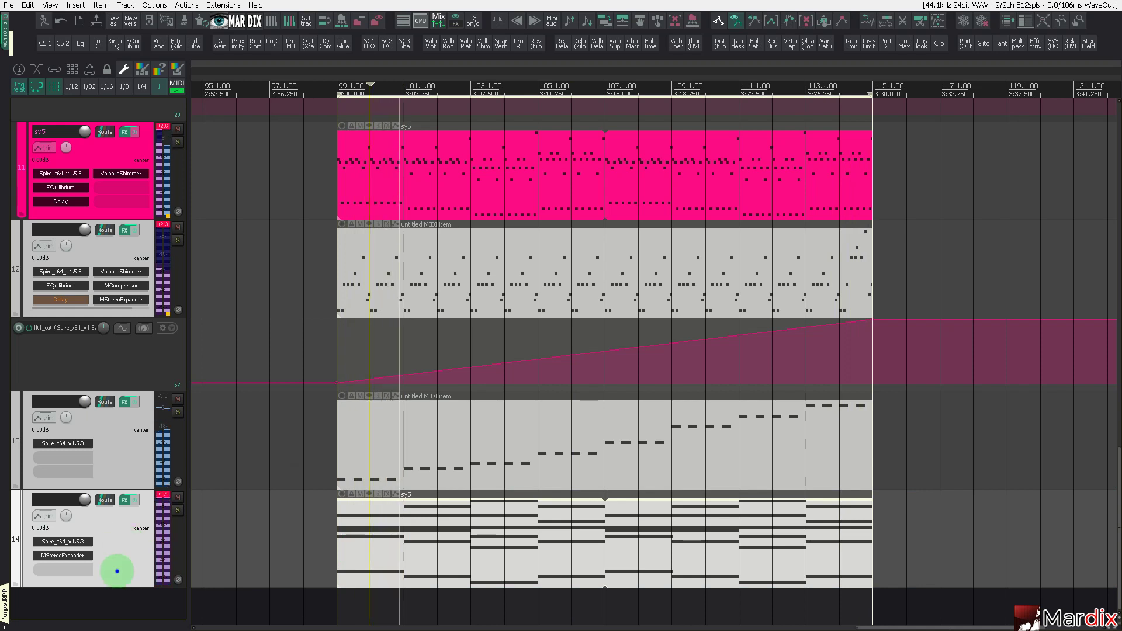
Duplicate track 14 with its sustained chord pad and place the edit cursor at bar 101 on the copy.
{"action": "right_click", "coordinate": [118, 560]}
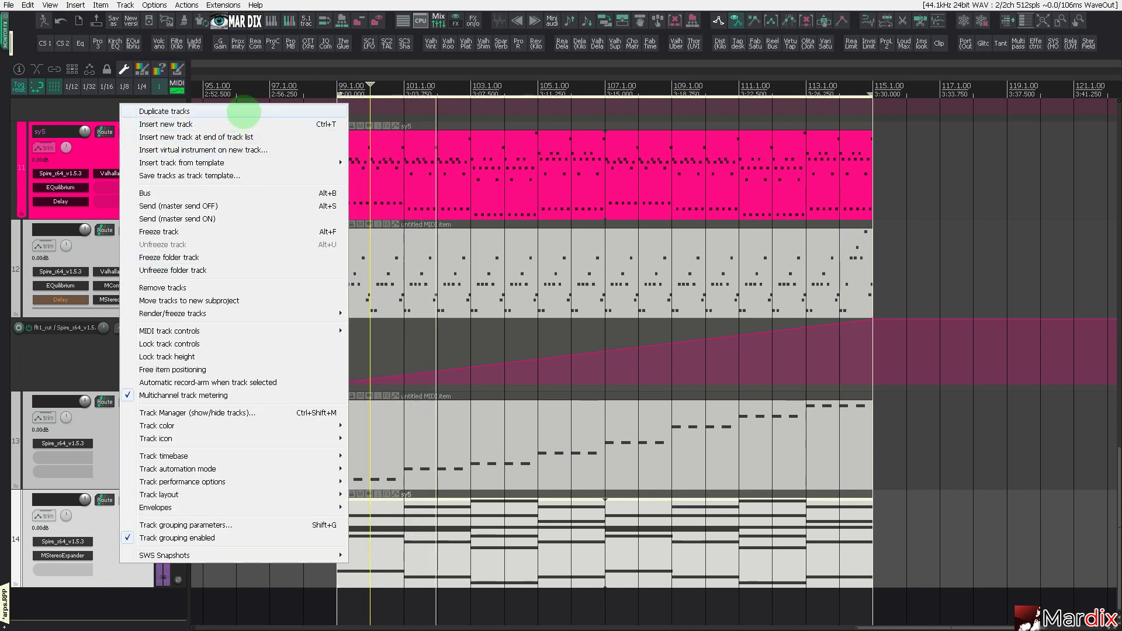
{"action": "left_click", "coordinate": [113, 376]}
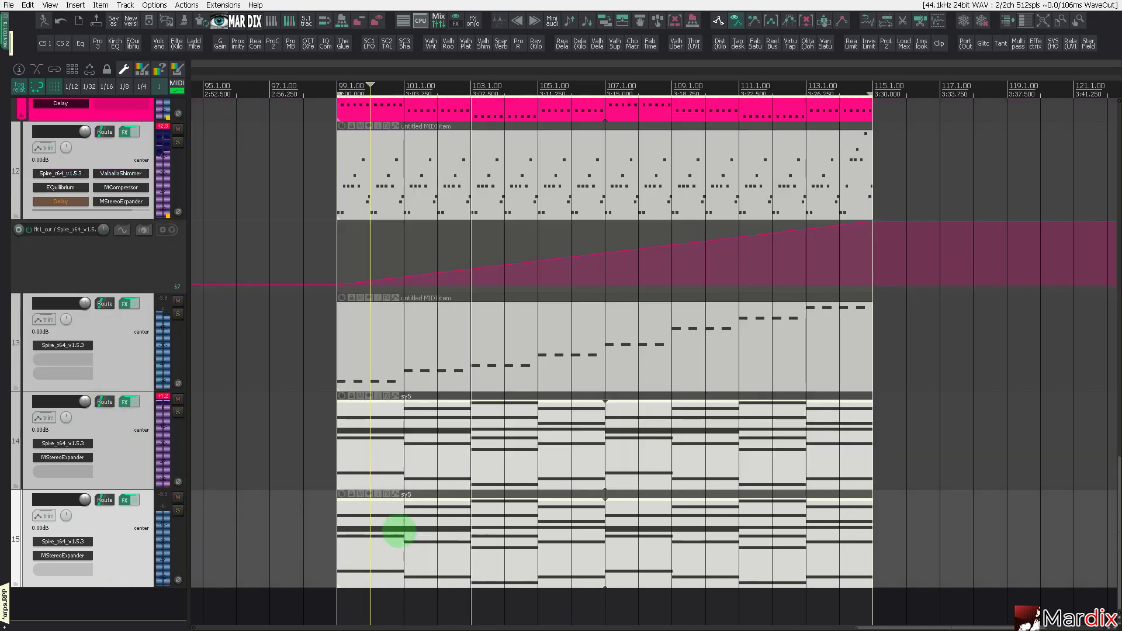
{"action": "left_click", "coordinate": [399, 530]}
Load the PD Virus Strings preset from Trance Essentials Vol 2 in track 15's Spire synth and close its window.
{"action": "left_click", "coordinate": [83, 539]}
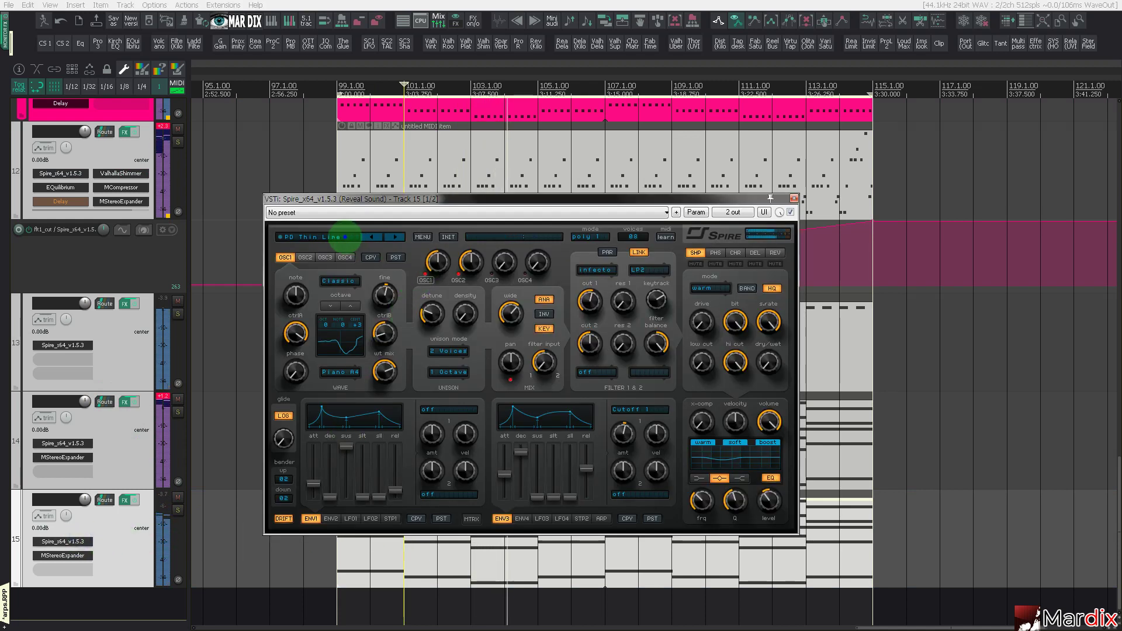
{"action": "left_click", "coordinate": [338, 233]}
{"action": "left_click", "coordinate": [635, 323]}
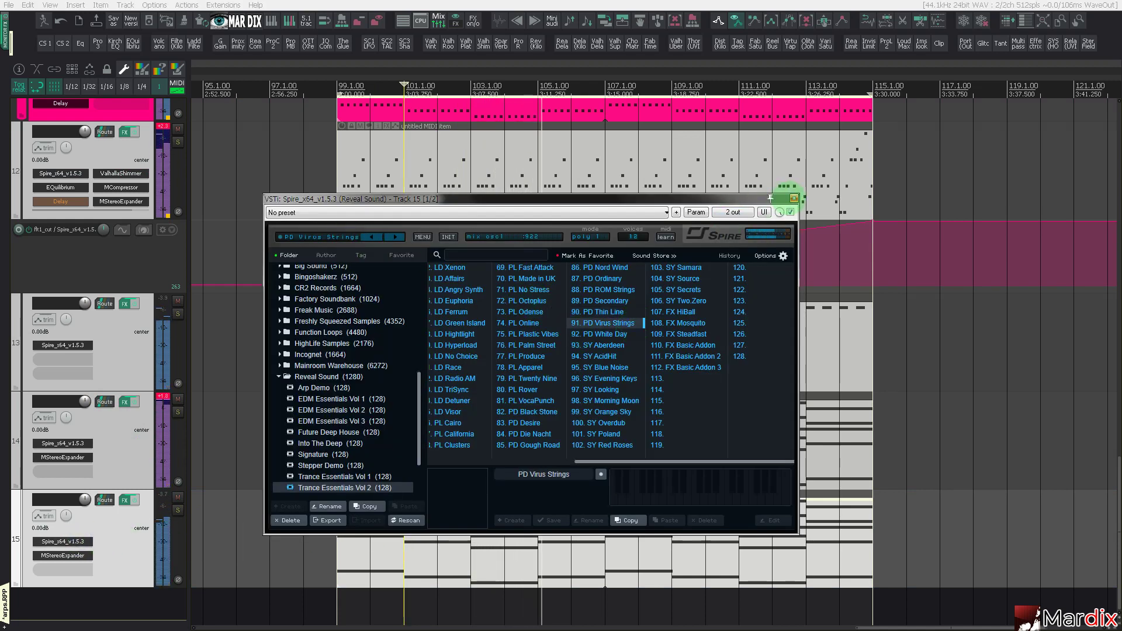
{"action": "left_click", "coordinate": [794, 199]}
Audition the duplicated pad by soloing track 15, setting the edit cursor to bar 100 and turning the solo off again.
{"action": "scroll", "coordinate": [519, 429], "scroll_direction": "down", "scroll_amount": 2}
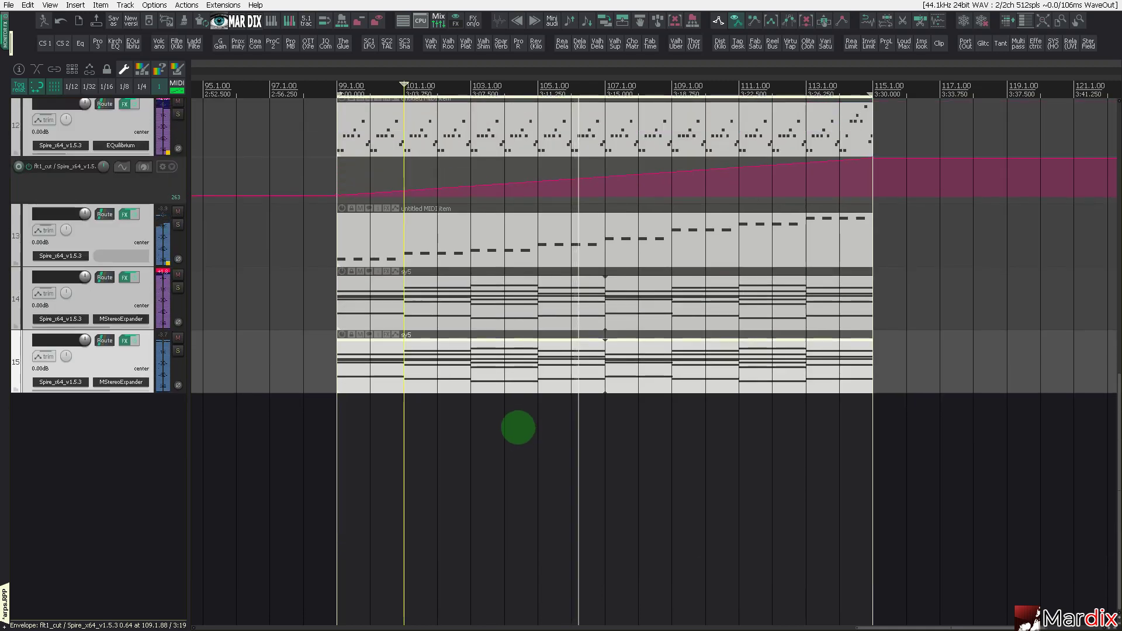
{"action": "left_click", "coordinate": [516, 395]}
{"action": "scroll", "coordinate": [514, 397], "scroll_direction": "up", "scroll_amount": 2}
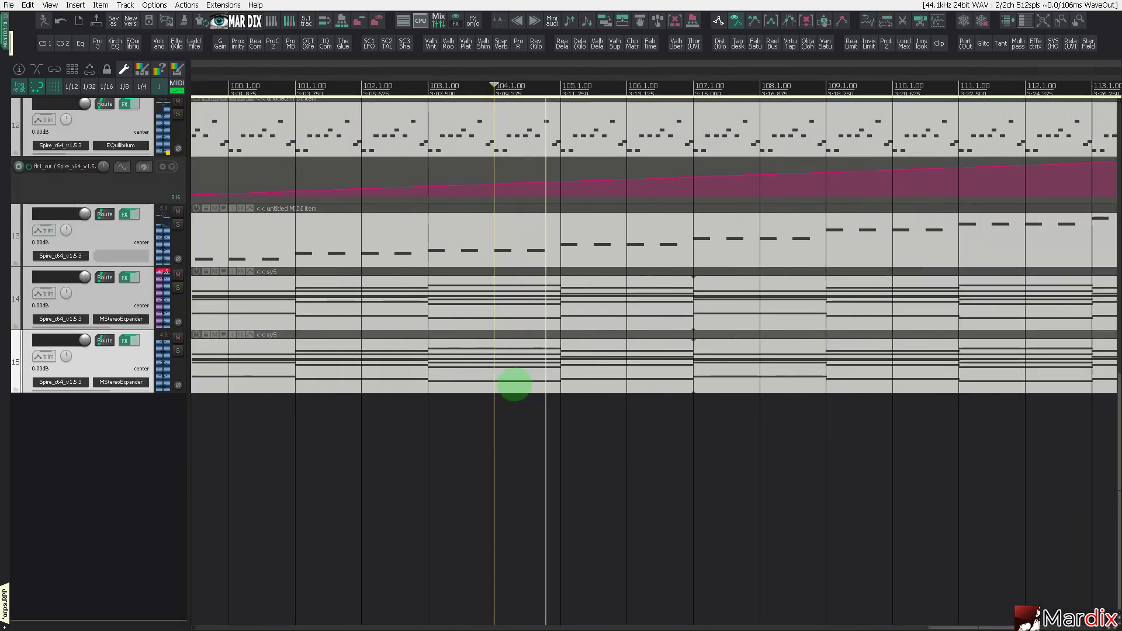
{"action": "scroll", "coordinate": [517, 397], "scroll_direction": "down", "scroll_amount": 2}
{"action": "left_click", "coordinate": [594, 345]}
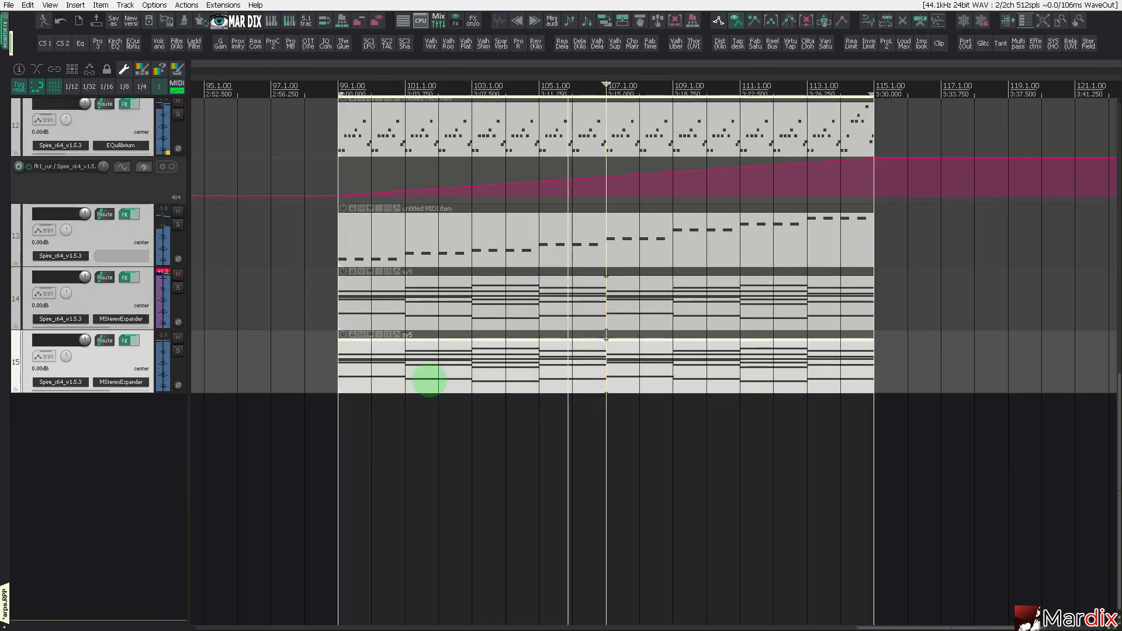
{"action": "left_click", "coordinate": [177, 351]}
{"action": "left_click", "coordinate": [371, 374]}
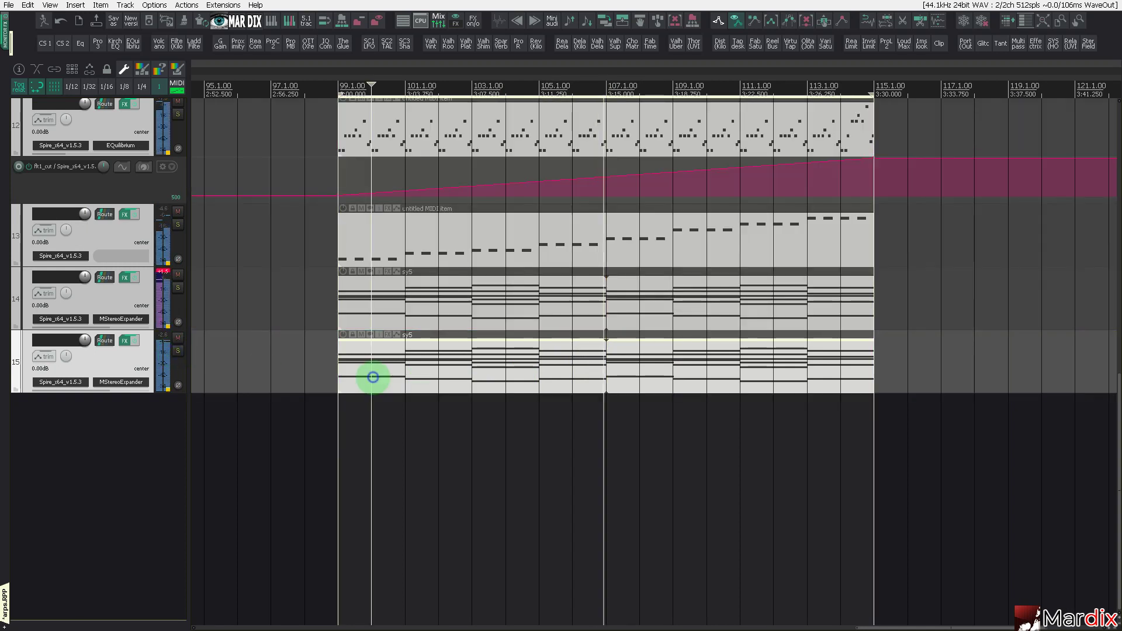
{"action": "left_click", "coordinate": [178, 351]}
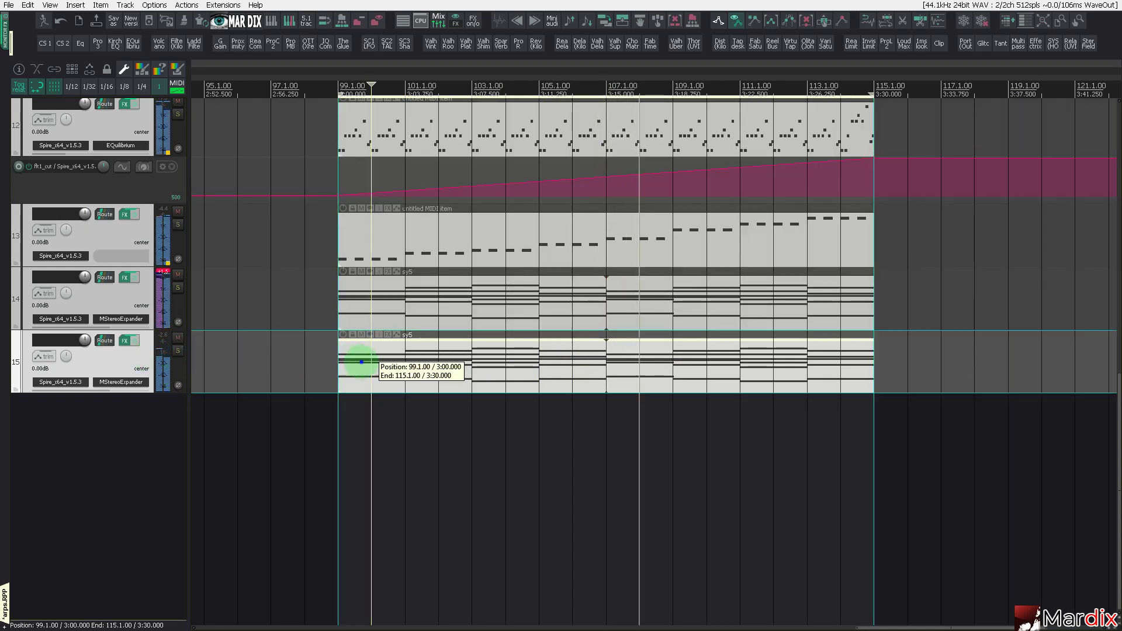
Compare the mix with track 15 soloed and unsoloed, leaving the edit cursor at bar 100.
{"action": "scroll", "coordinate": [369, 364], "scroll_direction": "down", "scroll_amount": 1}
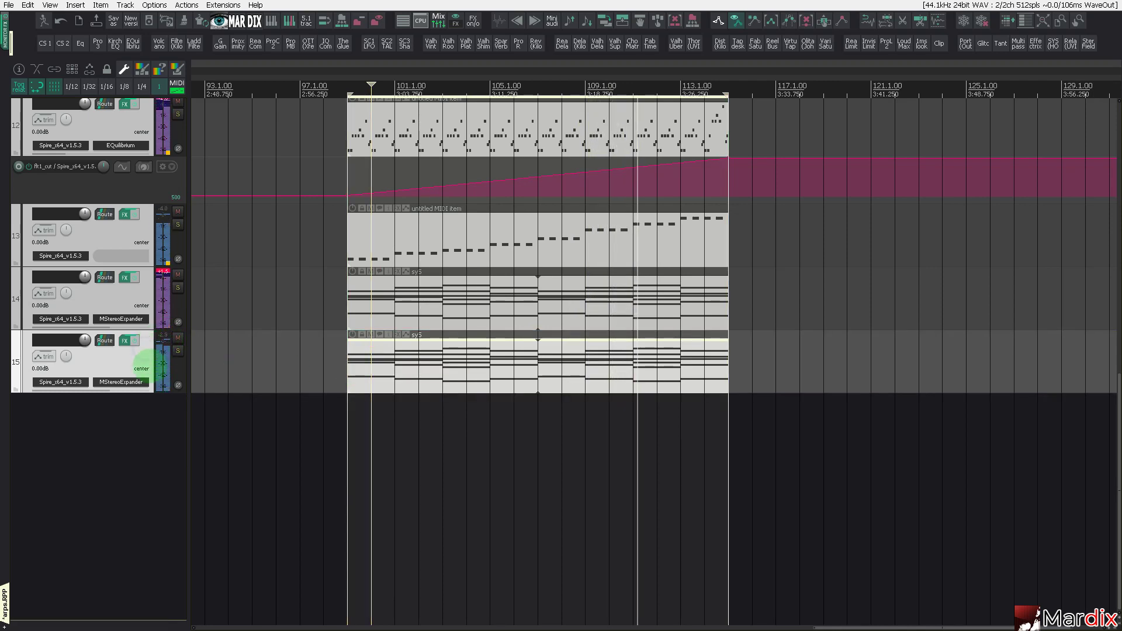
{"action": "scroll", "coordinate": [150, 366], "scroll_direction": "up", "scroll_amount": 3}
{"action": "scroll", "coordinate": [149, 373], "scroll_direction": "down", "scroll_amount": 3}
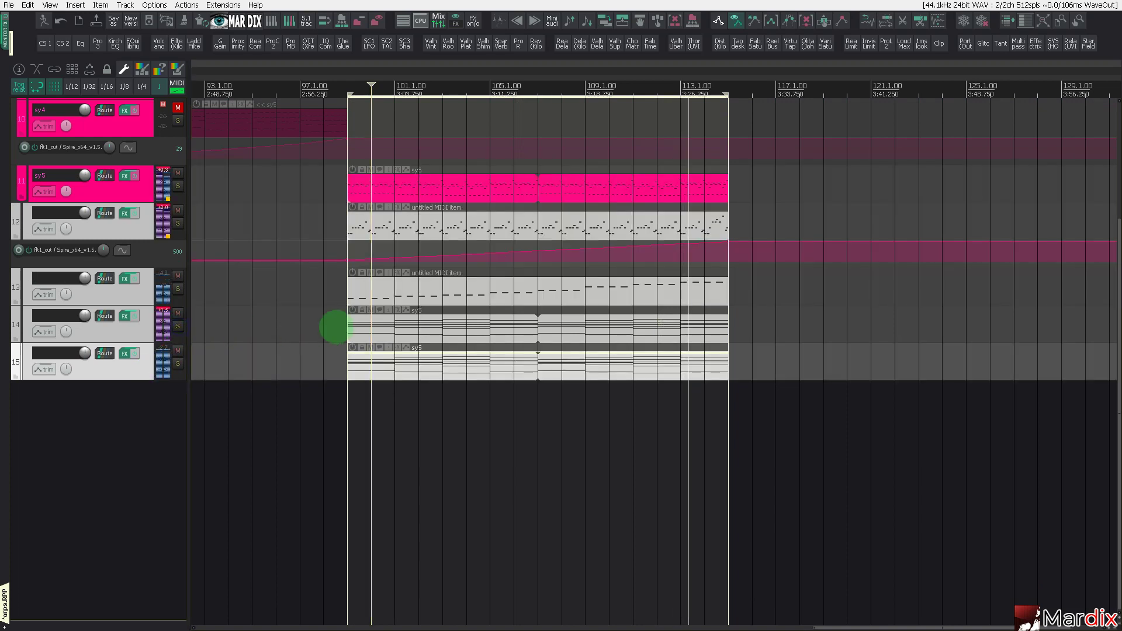
{"action": "left_click", "coordinate": [396, 367]}
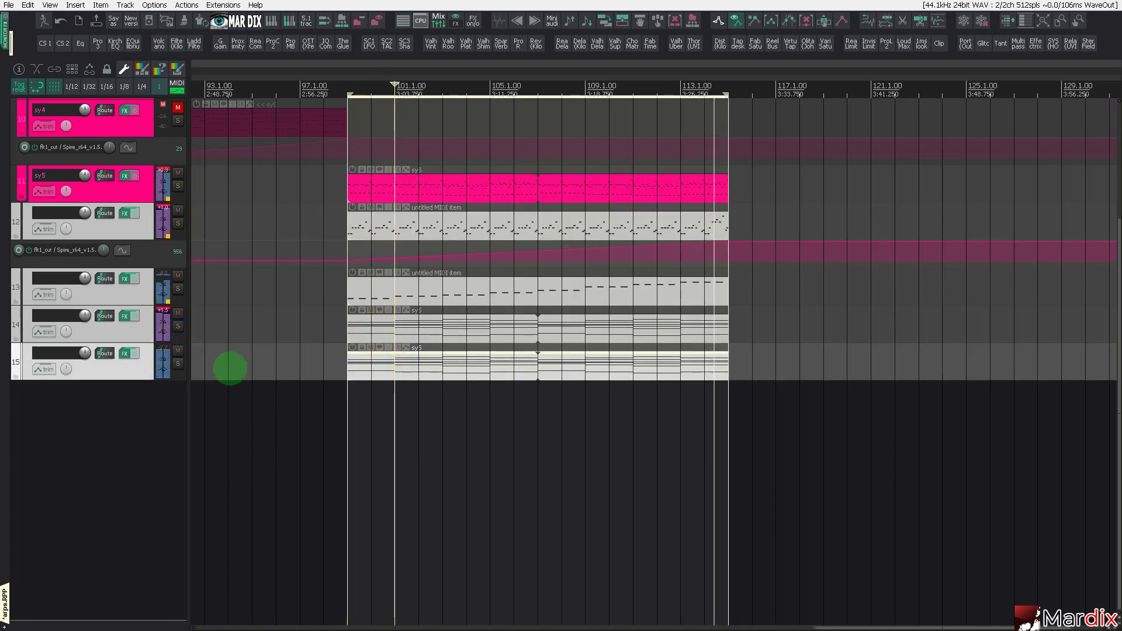
{"action": "left_click", "coordinate": [177, 363]}
{"action": "left_click", "coordinate": [178, 364]}
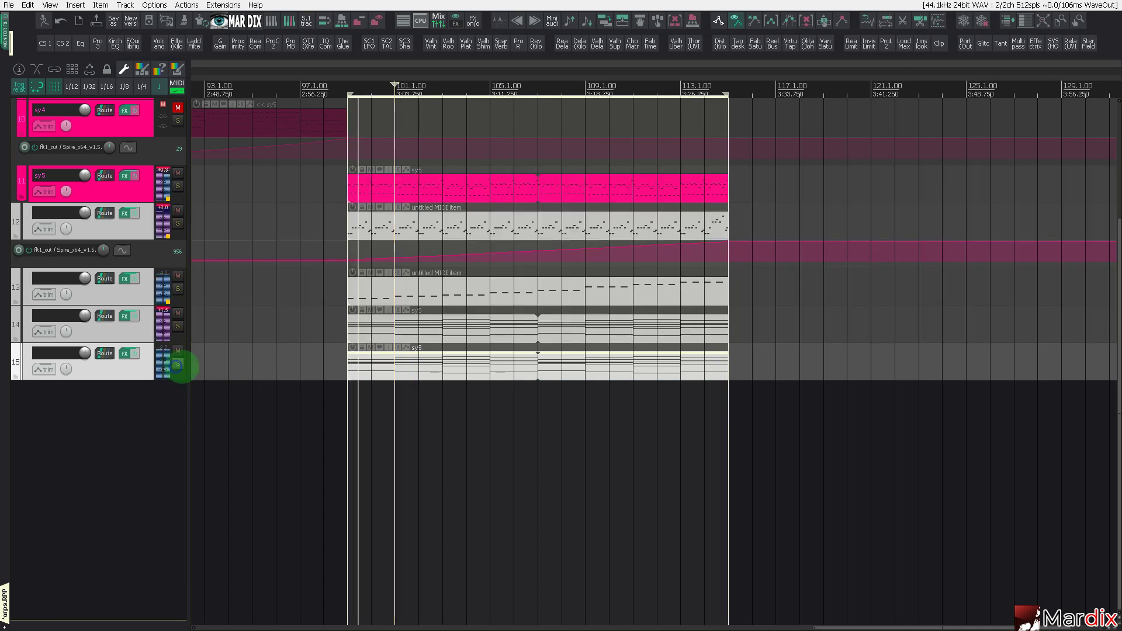
{"action": "left_click", "coordinate": [380, 376]}
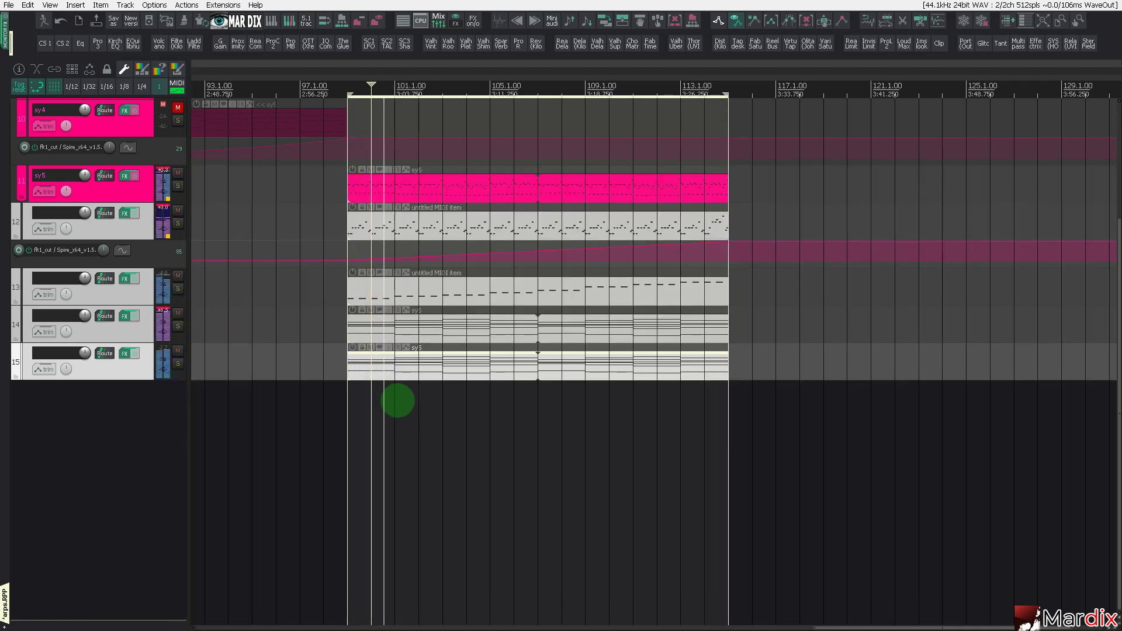
Try a short loop over bars 99 to 101, and set the time selection back to bars 99 to 115.
{"action": "left_click_drag", "start_coordinate": [398, 401], "coordinate": [355, 403]}
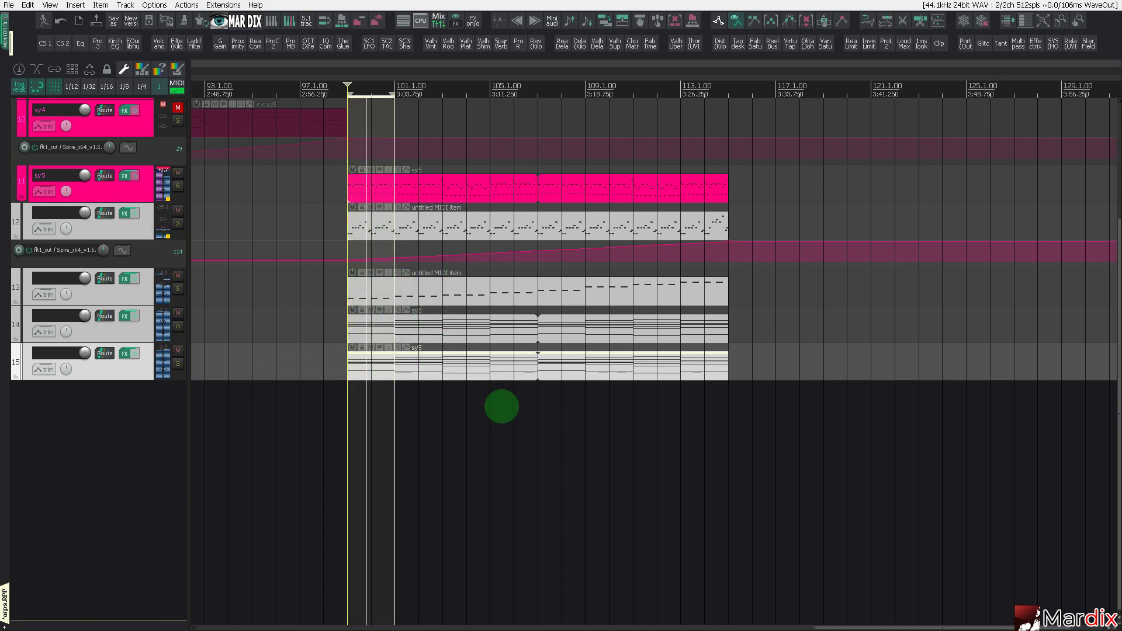
{"action": "left_click_drag", "start_coordinate": [743, 414], "coordinate": [361, 409]}
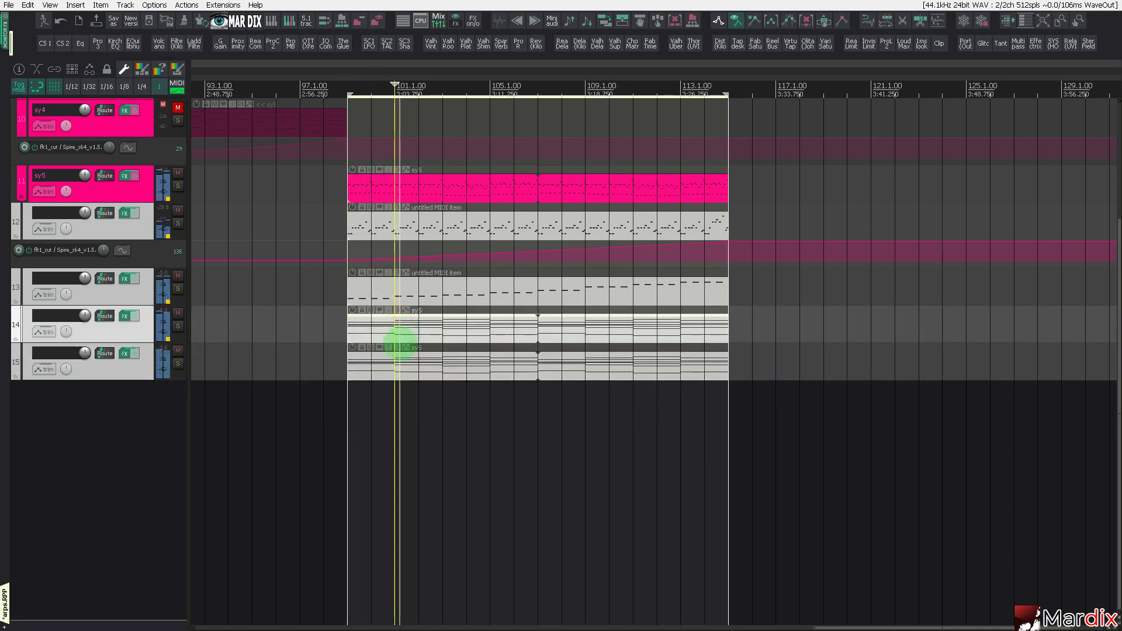
Reset track 14's peak meter, lower its volume to about -2.73 dB and set track 15's volume to about -0.61 dB.
{"action": "scroll", "coordinate": [383, 368], "scroll_direction": "down", "scroll_amount": 2}
{"action": "left_click_drag", "start_coordinate": [478, 83], "coordinate": [397, 77]}
{"action": "scroll", "coordinate": [117, 263], "scroll_direction": "up", "scroll_amount": 5}
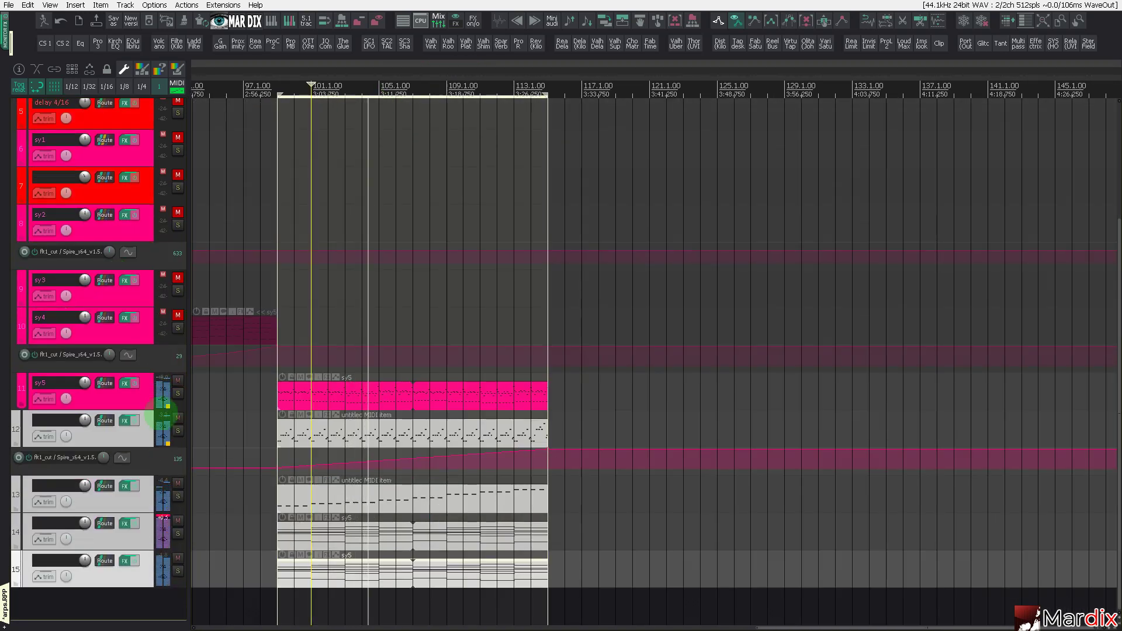
{"action": "left_click", "coordinate": [130, 539]}
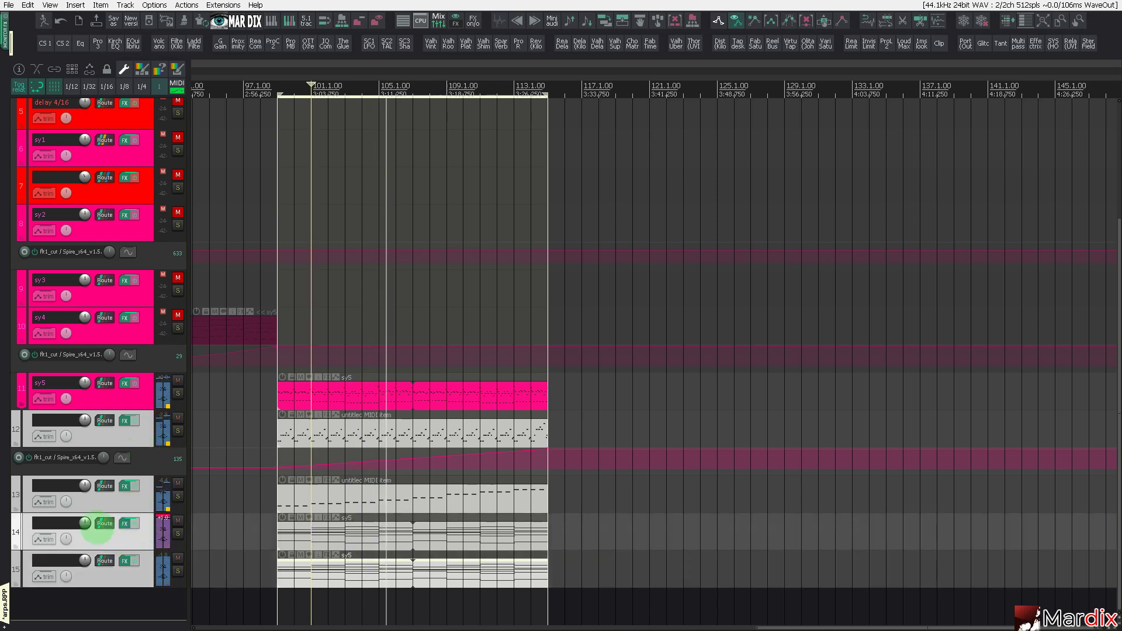
{"action": "left_click", "coordinate": [166, 520]}
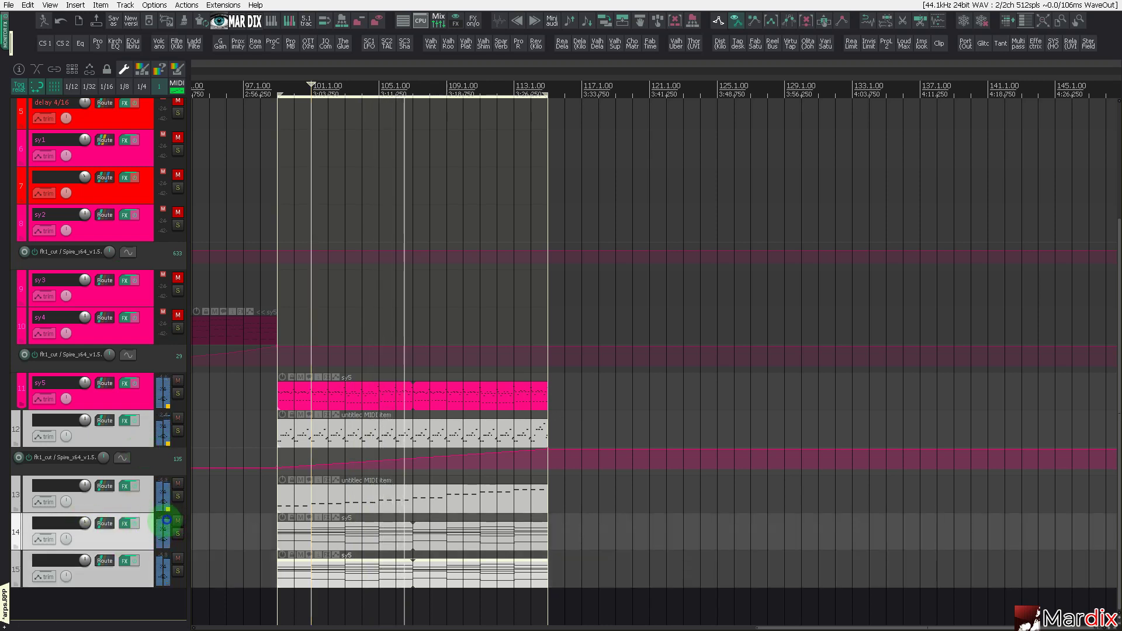
{"action": "left_click_drag", "start_coordinate": [85, 524], "coordinate": [85, 529]}
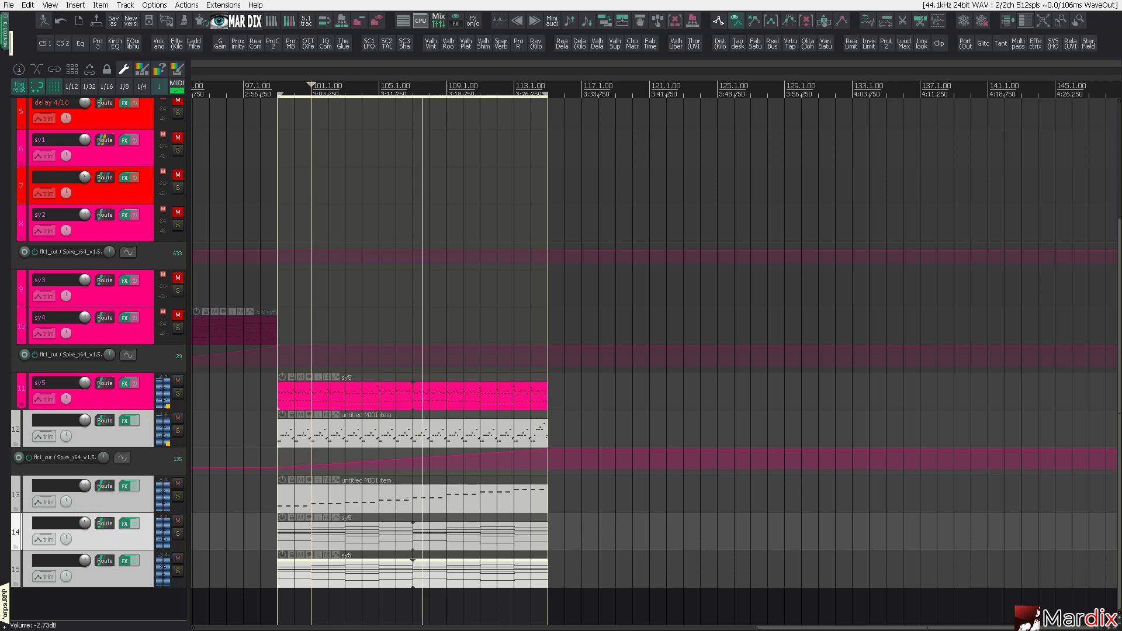
{"action": "left_click", "coordinate": [86, 561]}
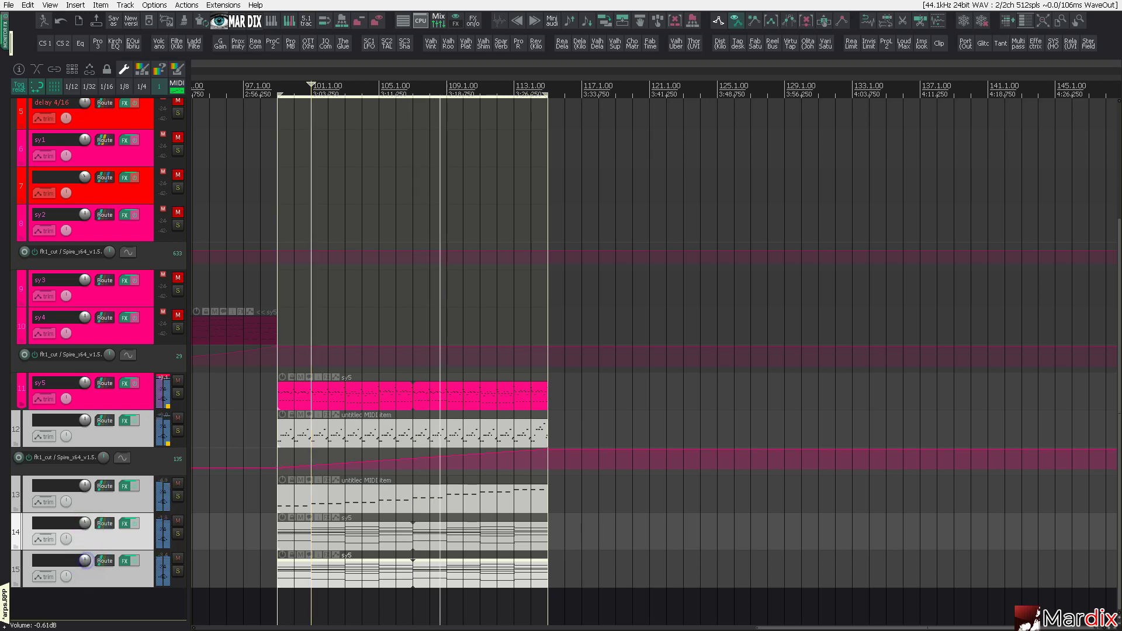
Duplicate track 13 with its rising stepped-note Spire part.
{"action": "scroll", "coordinate": [304, 445], "scroll_direction": "up", "scroll_amount": 1}
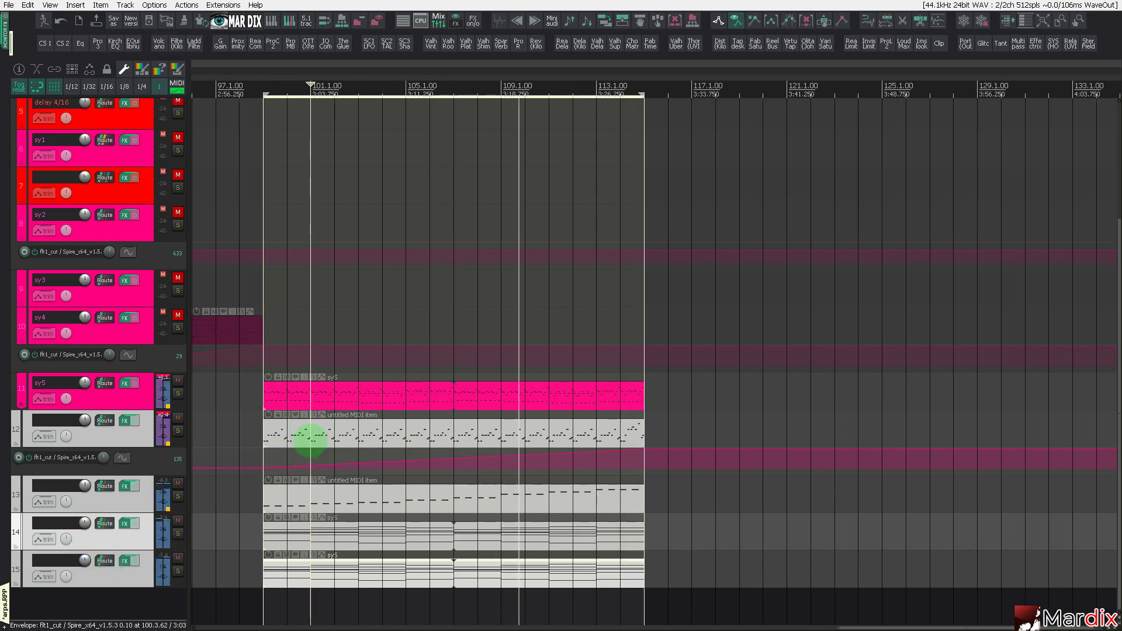
{"action": "left_click", "coordinate": [180, 421]}
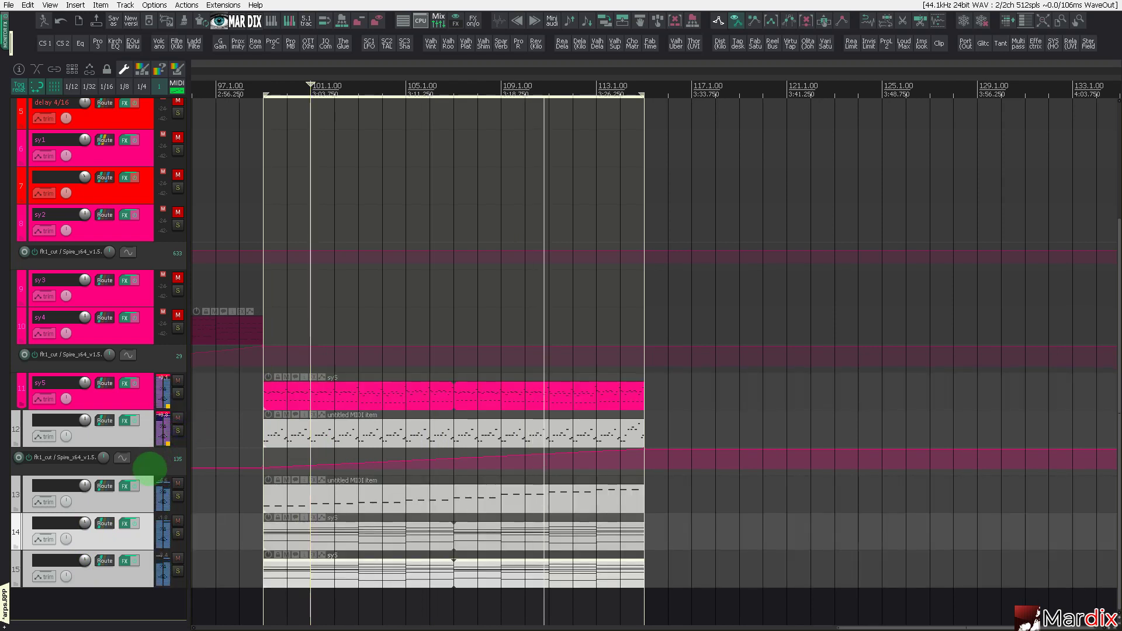
{"action": "left_click", "coordinate": [148, 492]}
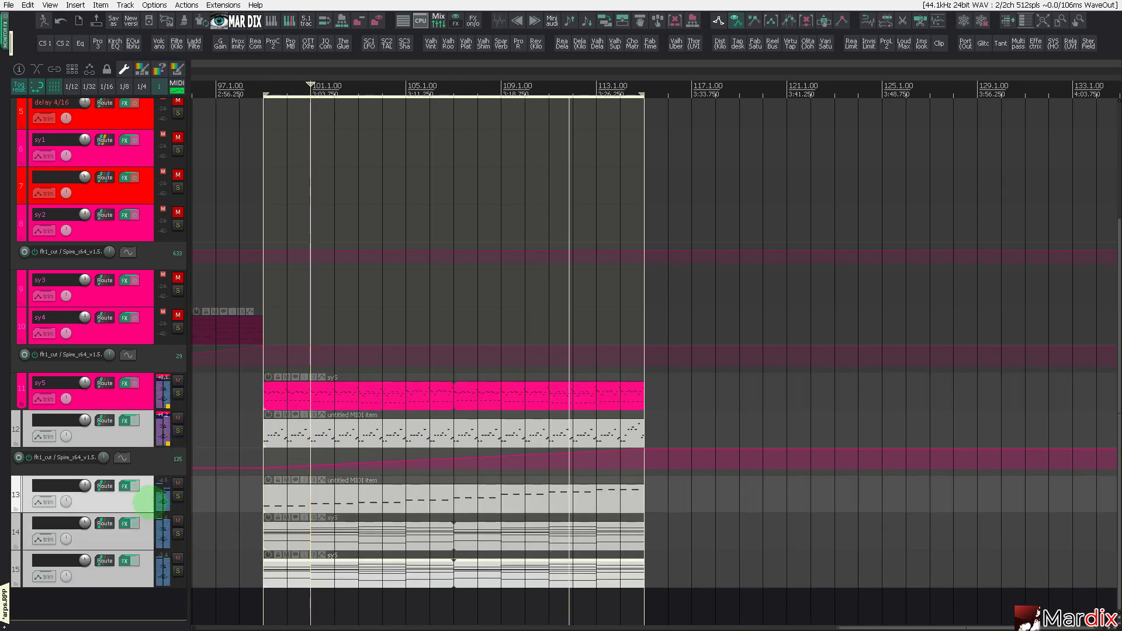
{"action": "right_click", "coordinate": [147, 501]}
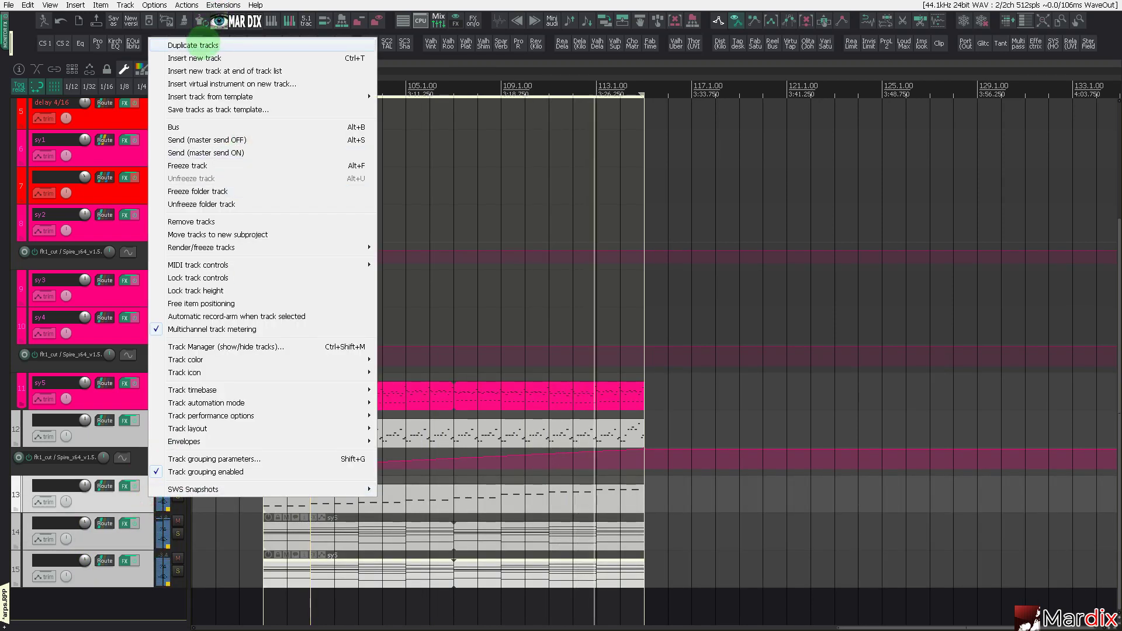
{"action": "left_click", "coordinate": [193, 45]}
{"action": "scroll", "coordinate": [292, 497], "scroll_direction": "down", "scroll_amount": 1}
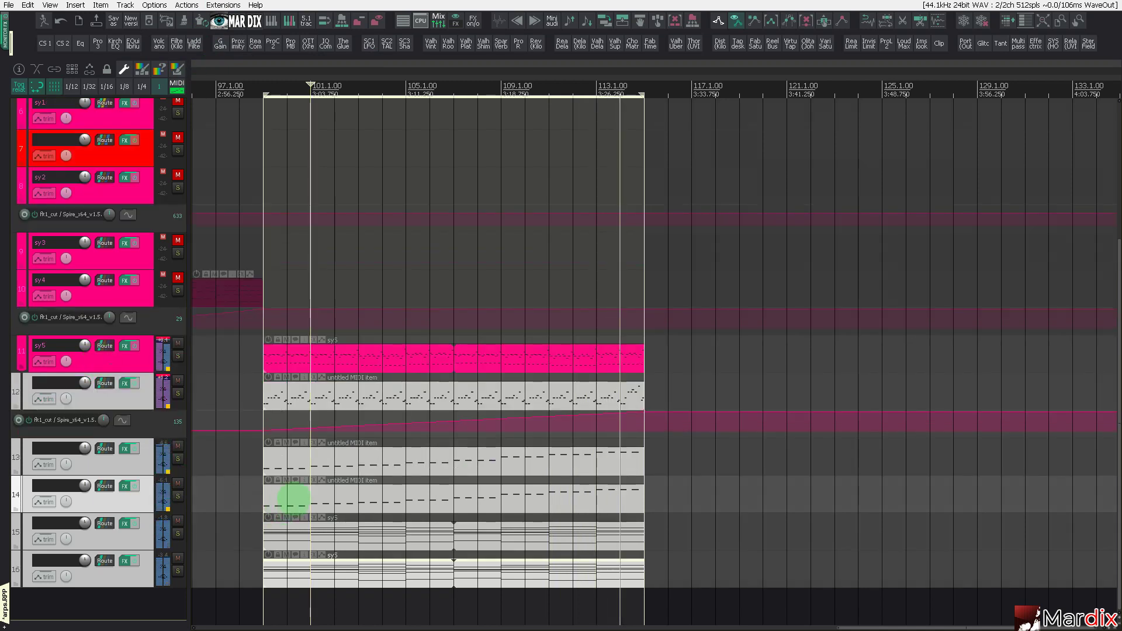
Shift all notes in the duplicated track 14 MIDI item one beat later and close the MIDI editor.
{"action": "double_click", "coordinate": [292, 498]}
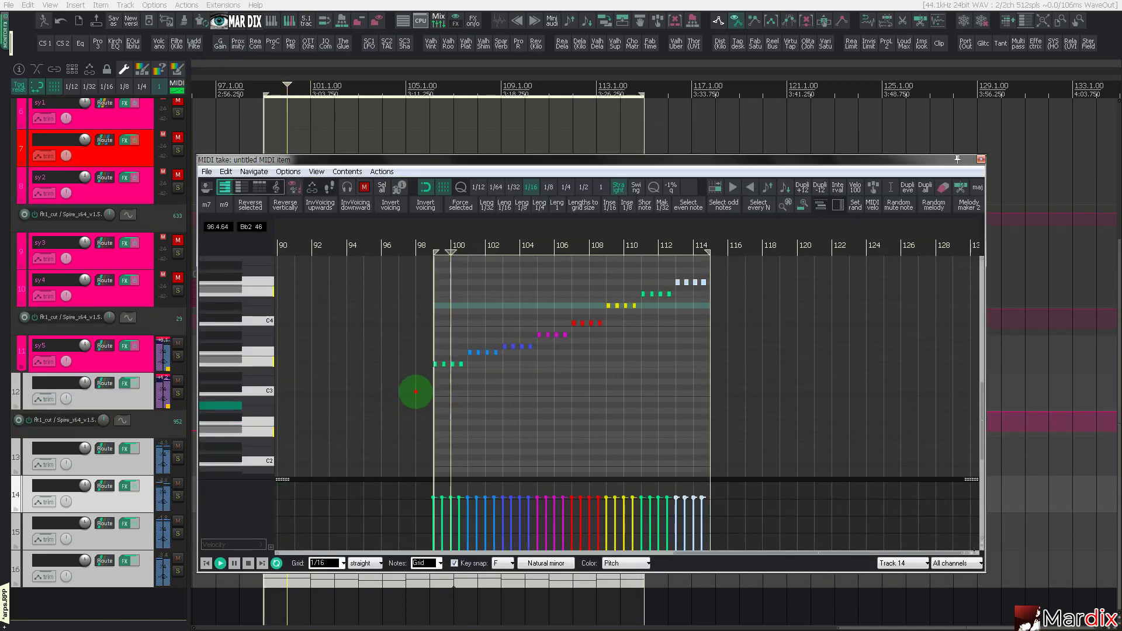
{"action": "scroll", "coordinate": [409, 359], "scroll_direction": "up", "scroll_amount": 5}
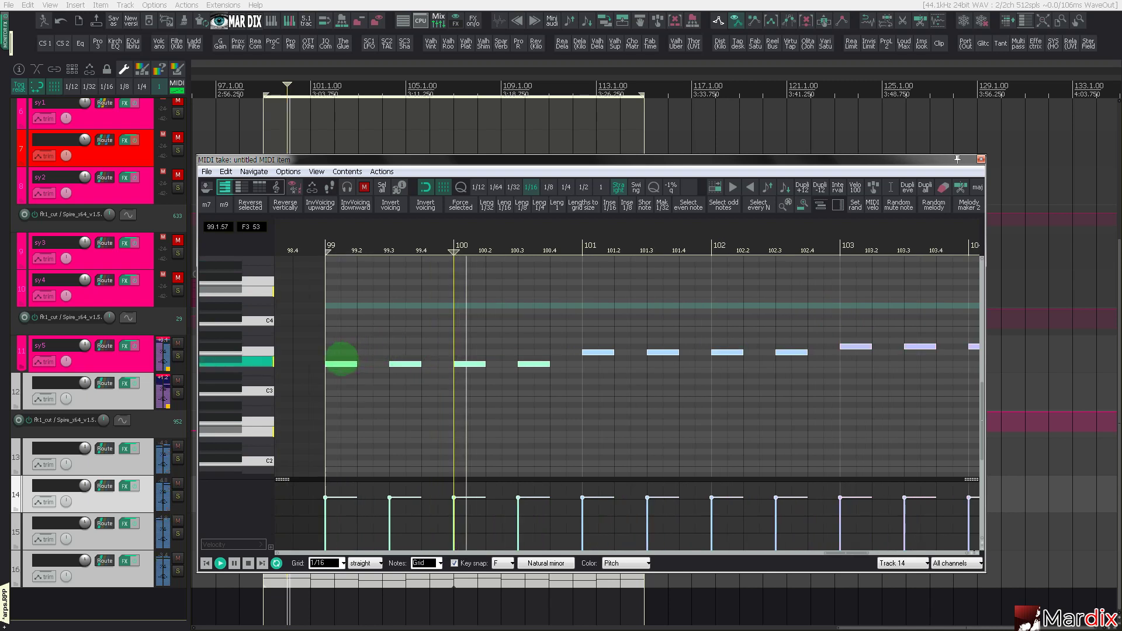
{"action": "key", "text": "Right"}
{"action": "key", "text": "Right"}
{"action": "key", "text": "Right"}
{"action": "key", "text": "Right"}
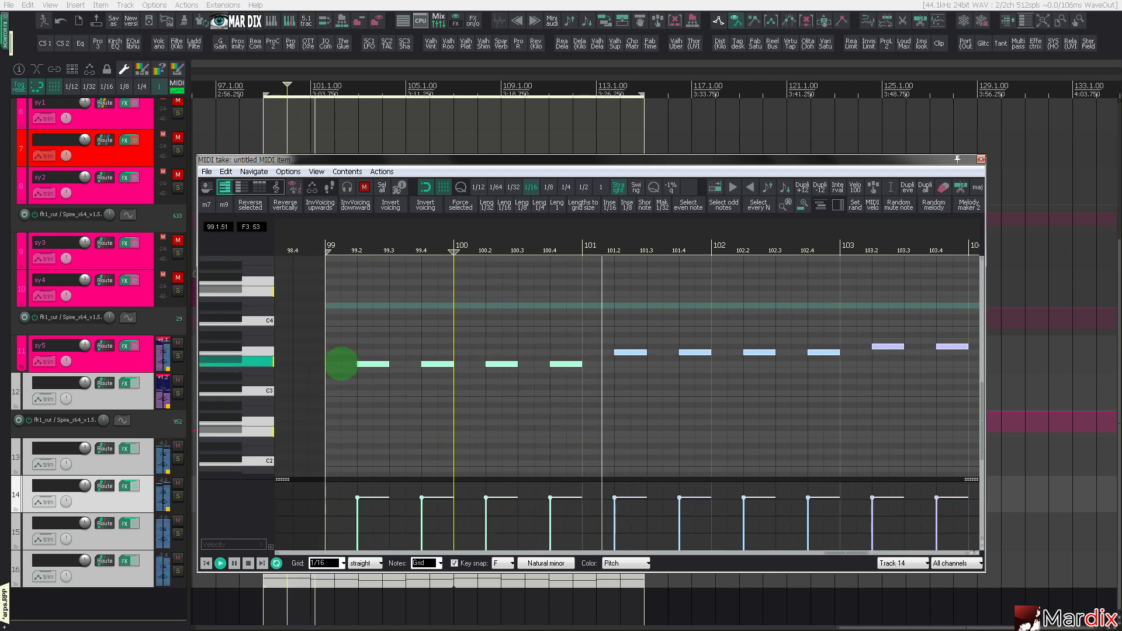
{"action": "left_click", "coordinate": [981, 159]}
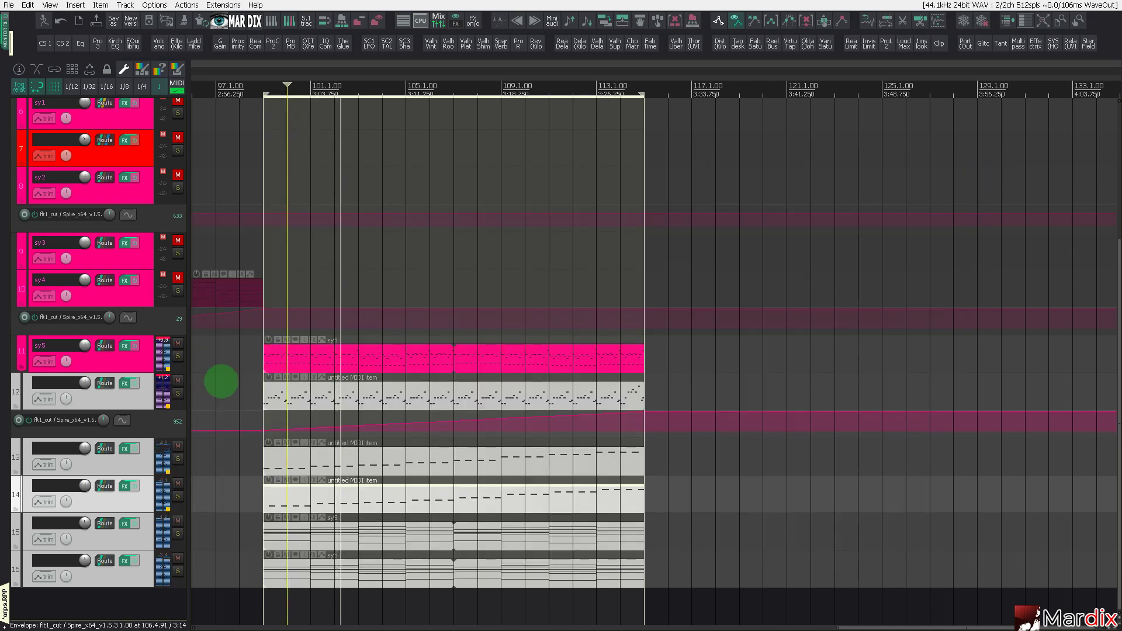
Step through the first Trance Essentials Vol 2 presets in track 14's Spire synth and load BSQ The One.
{"action": "left_click", "coordinate": [130, 487]}
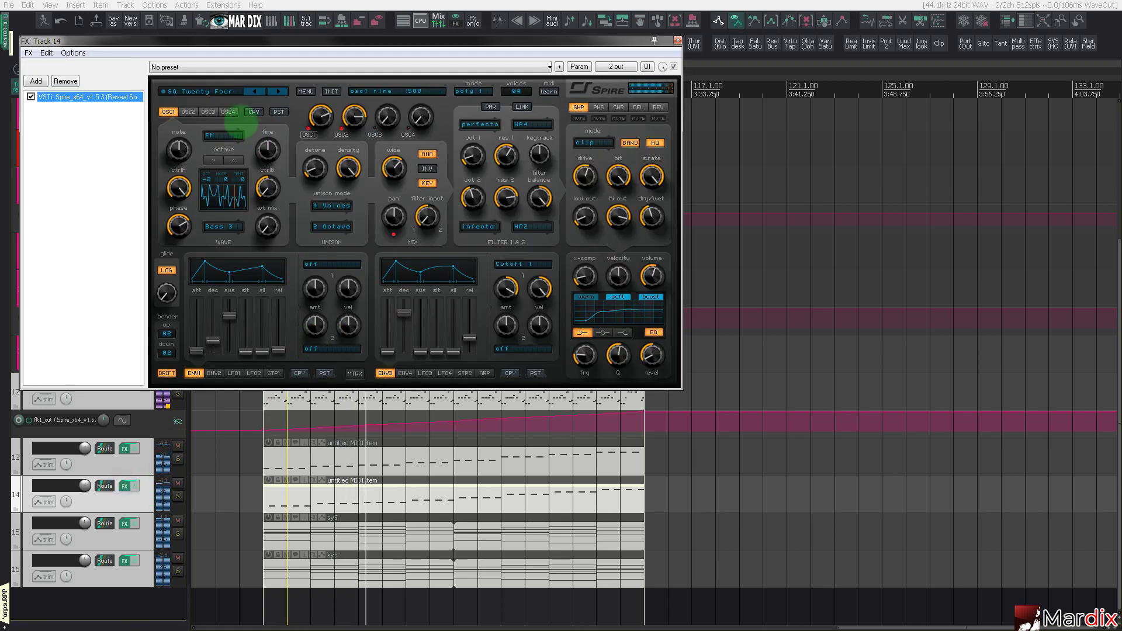
{"action": "left_click", "coordinate": [218, 94]}
{"action": "left_click", "coordinate": [345, 121]}
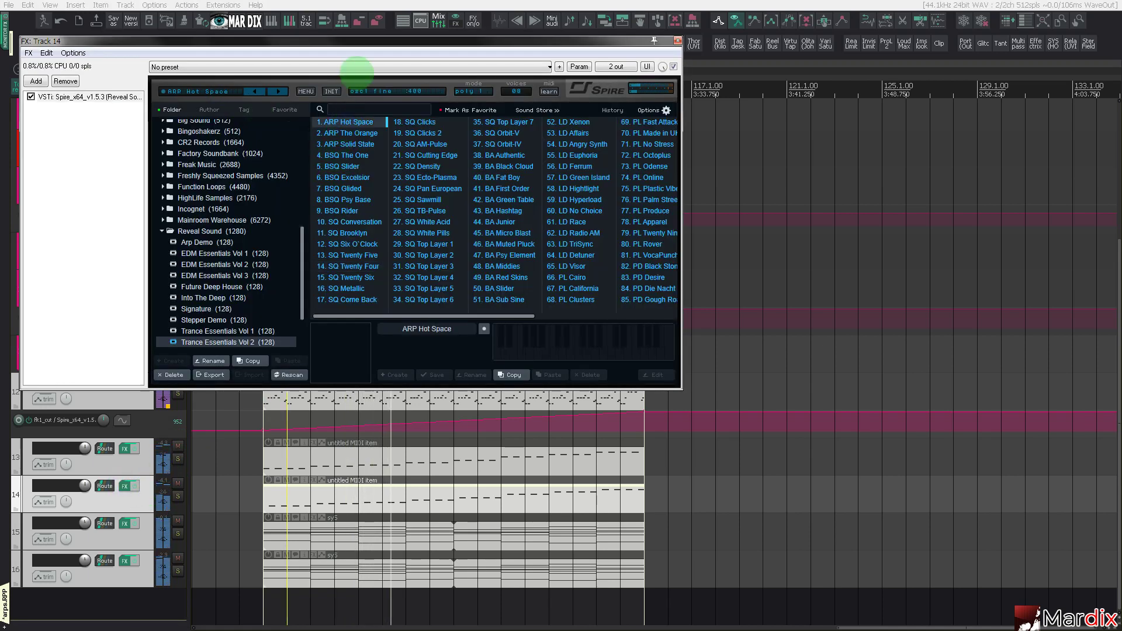
{"action": "left_click_drag", "start_coordinate": [361, 45], "coordinate": [530, 163]}
{"action": "left_click", "coordinate": [525, 252]}
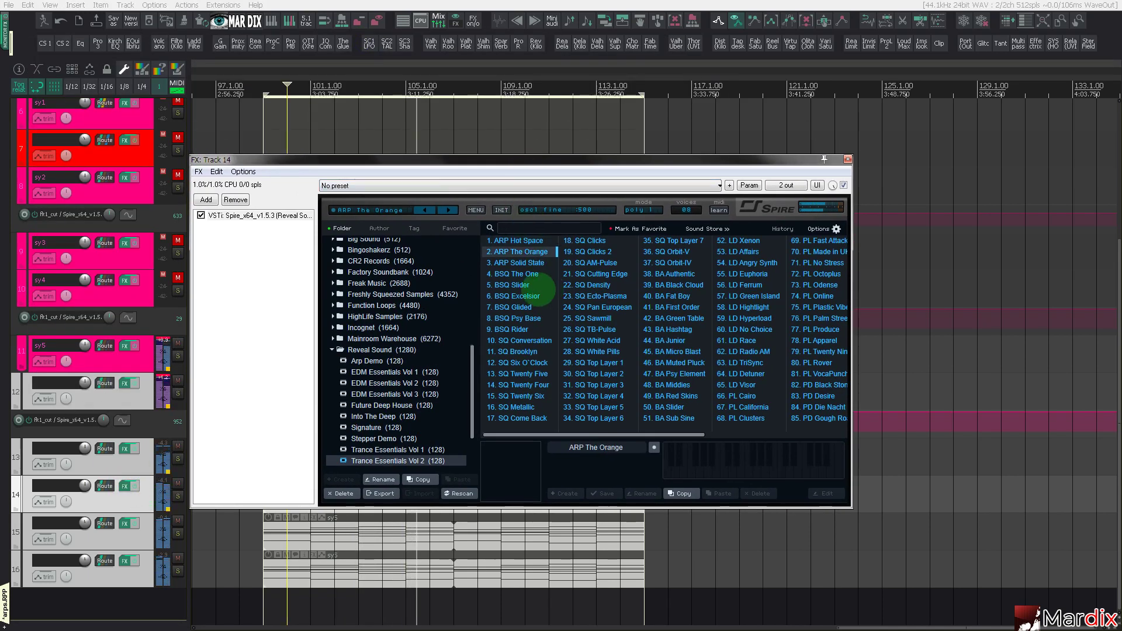
{"action": "key", "text": "Down"}
{"action": "key", "text": "Down"}
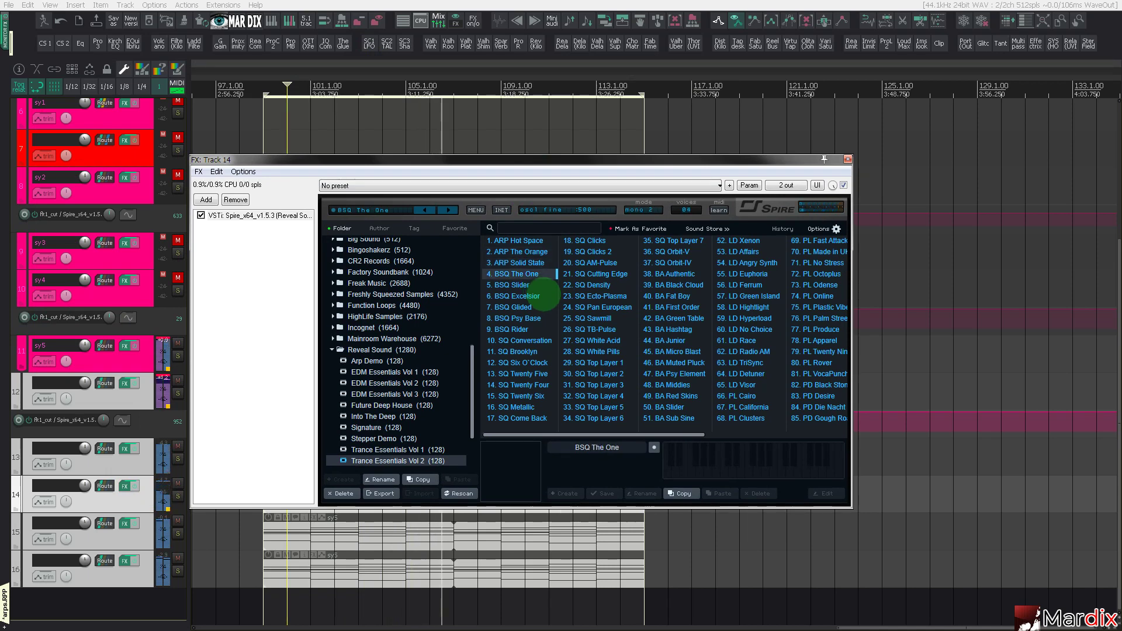
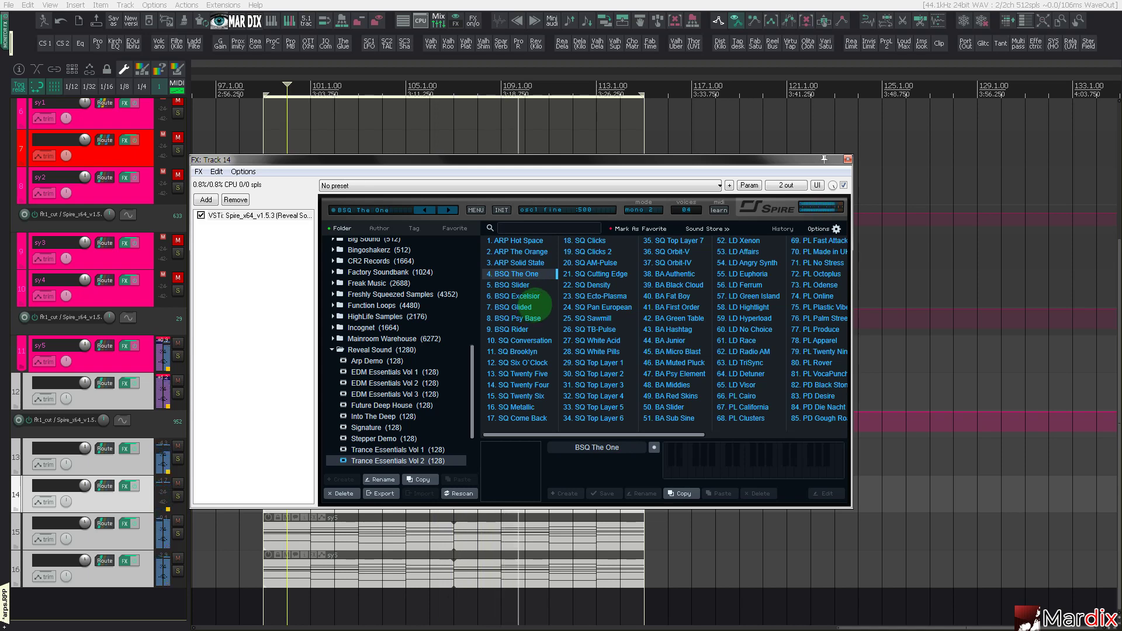
Try the BSQ Slider and BSQ Excelsior presets on track 14's Spire and close the effect window.
{"action": "key", "text": "Down"}
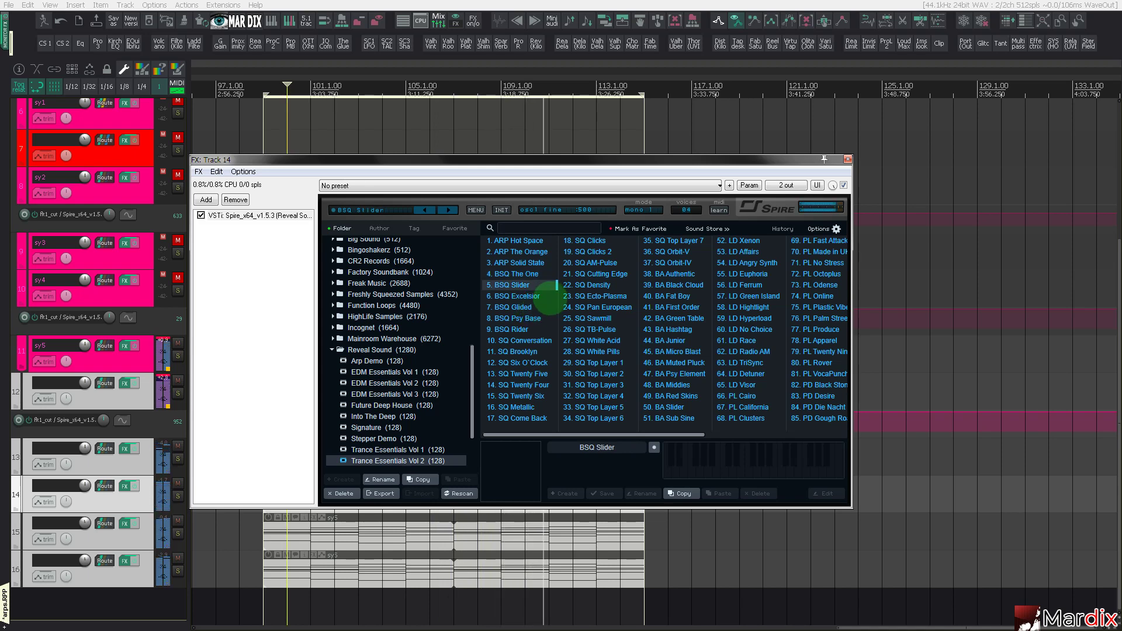
{"action": "key", "text": "Down"}
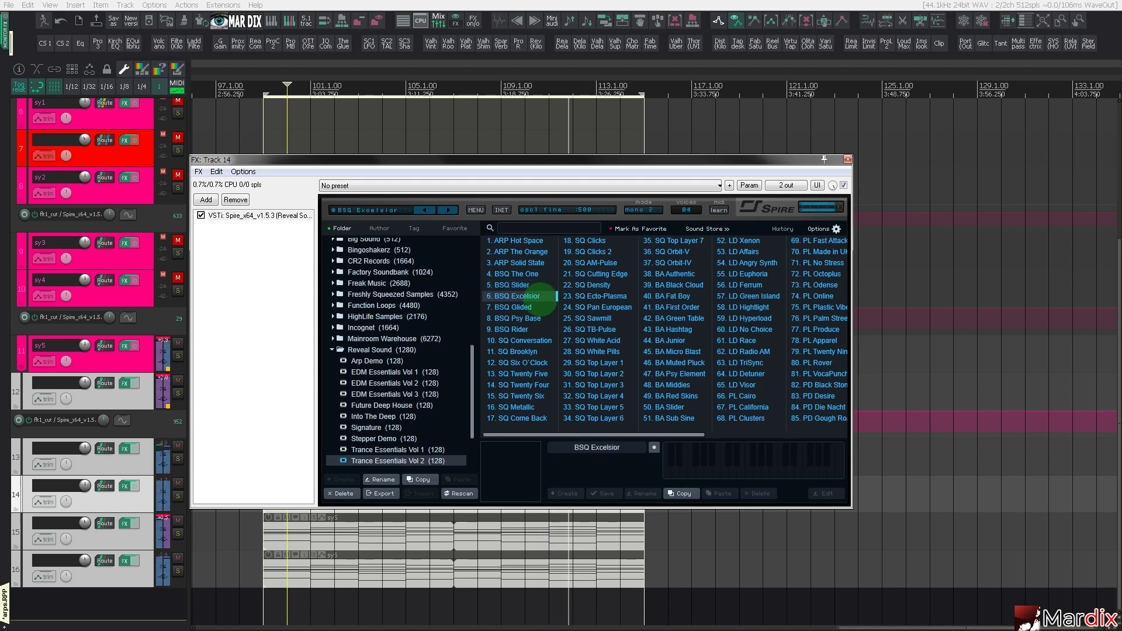
{"action": "left_click", "coordinate": [848, 159]}
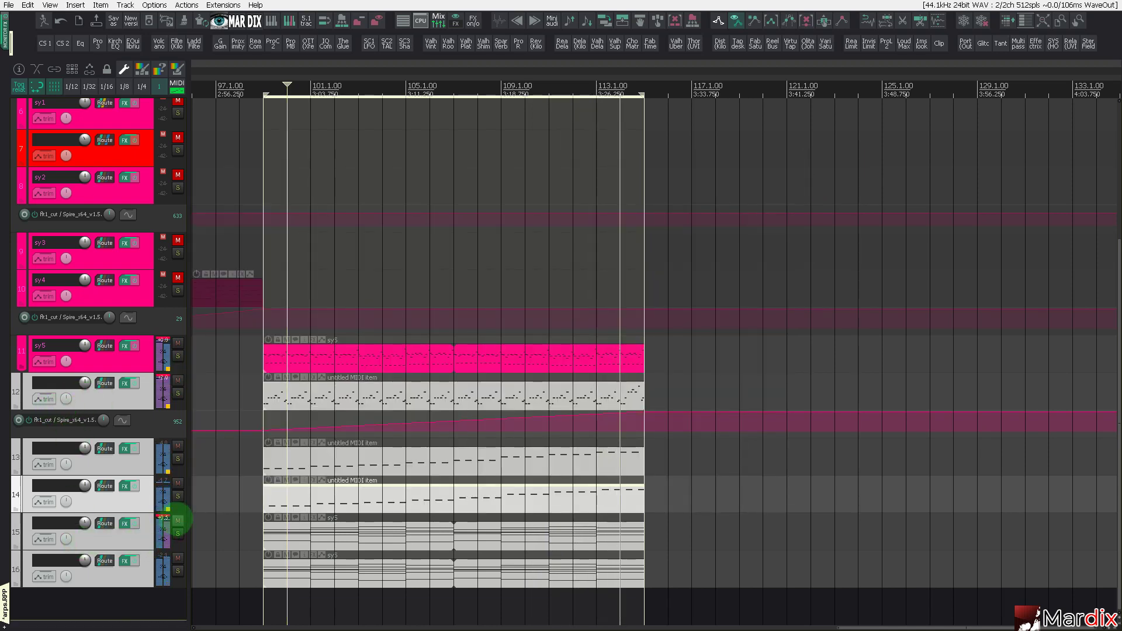
Mute the chord tracks 15 and 16 and add a new empty track 17 below them.
{"action": "left_click_drag", "start_coordinate": [178, 520], "coordinate": [177, 558]}
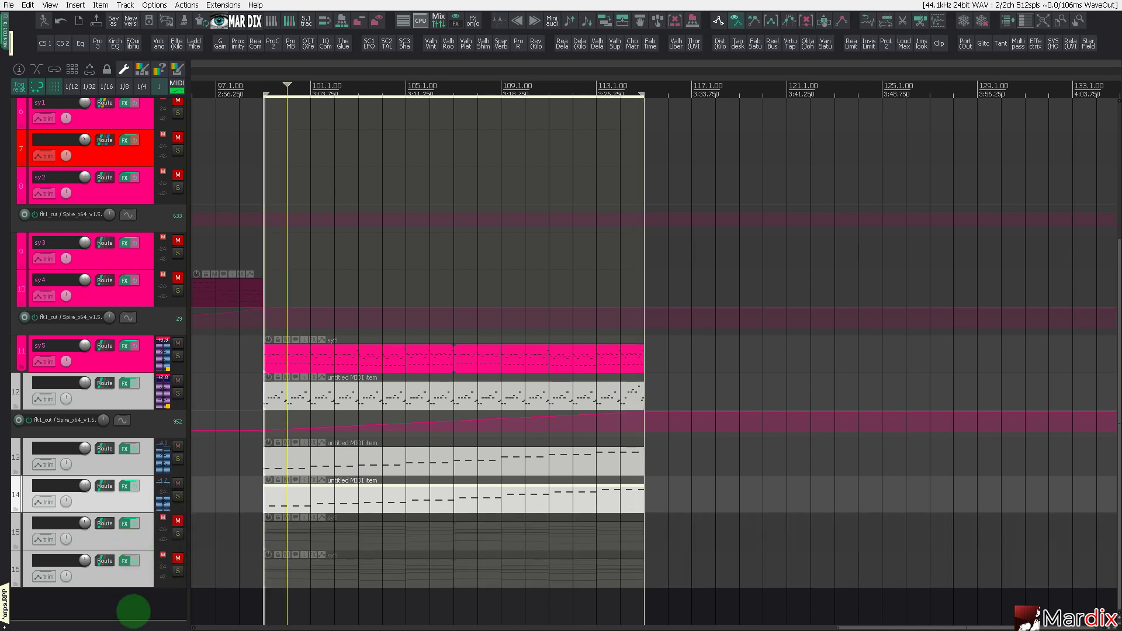
{"action": "double_click", "coordinate": [138, 608]}
{"action": "key", "text": "space"}
{"action": "scroll", "coordinate": [240, 583], "scroll_direction": "up", "scroll_amount": 5}
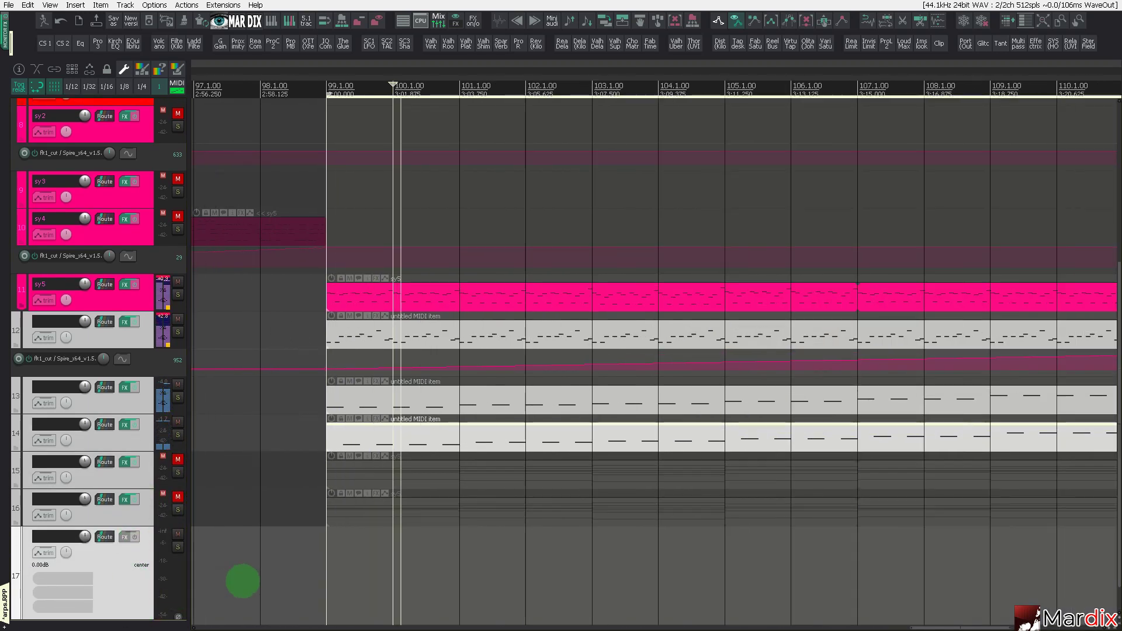
Open the Media Explorer and browse the Freshly Squeezed Samples trance drum hits to the DPFTE Trance Kick Drums folder.
{"action": "key", "text": "ctrl+alt+x"}
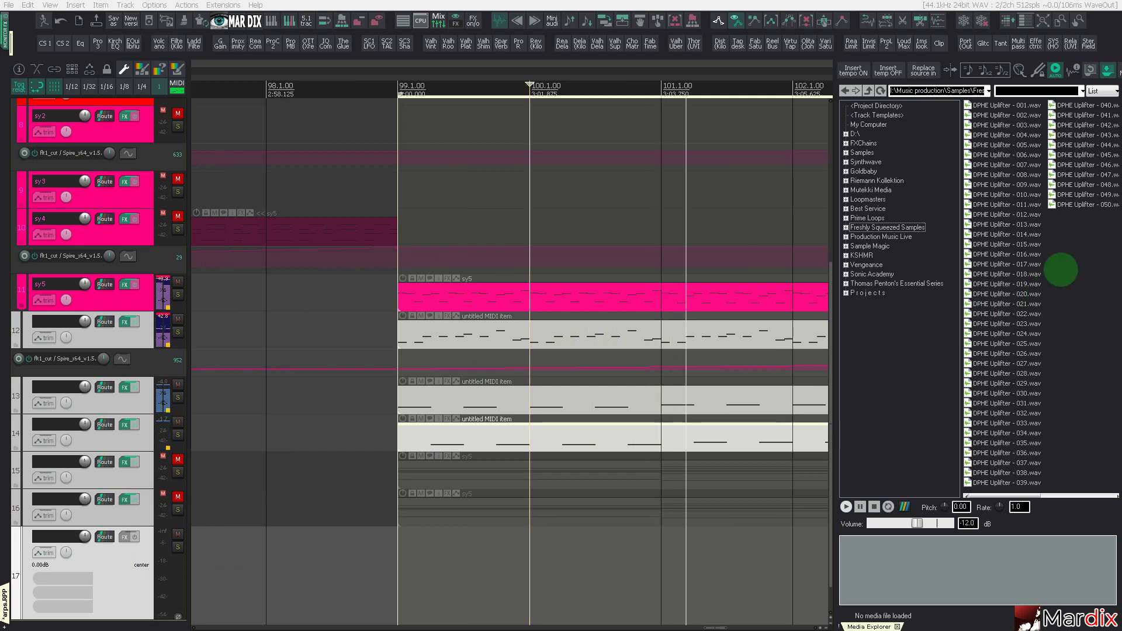
{"action": "left_click", "coordinate": [883, 190]}
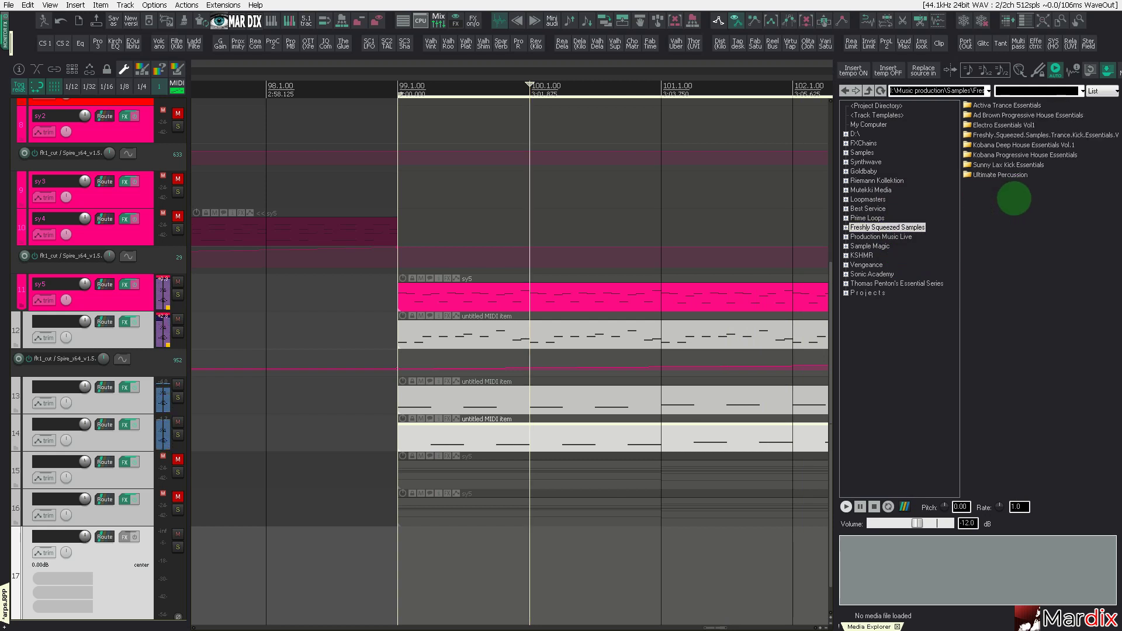
{"action": "double_click", "coordinate": [1006, 136]}
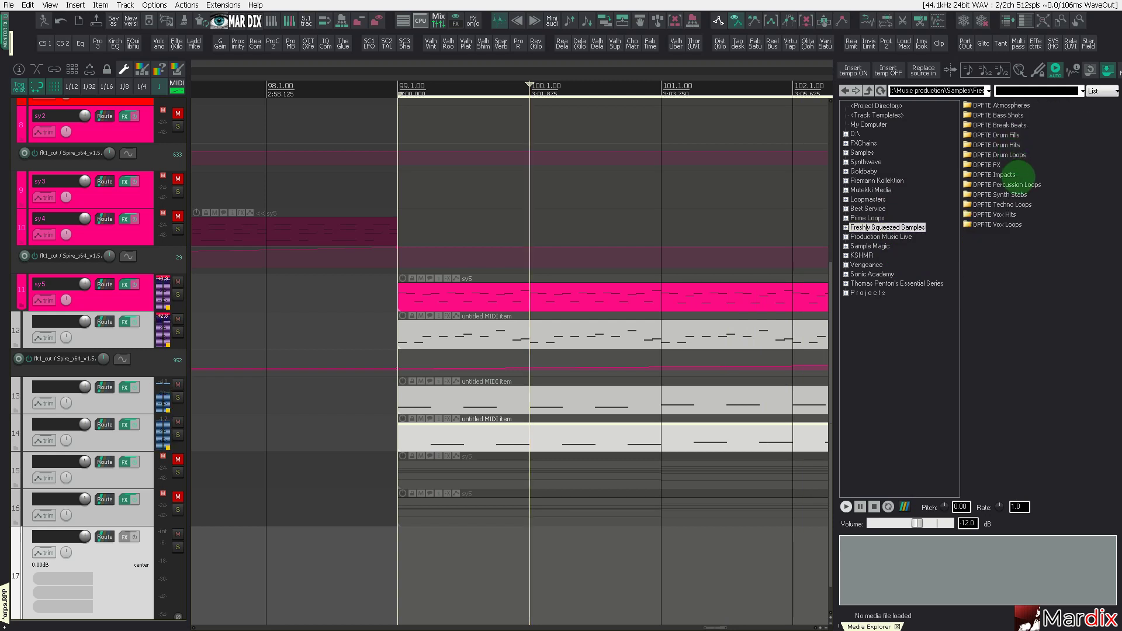
{"action": "double_click", "coordinate": [1023, 146]}
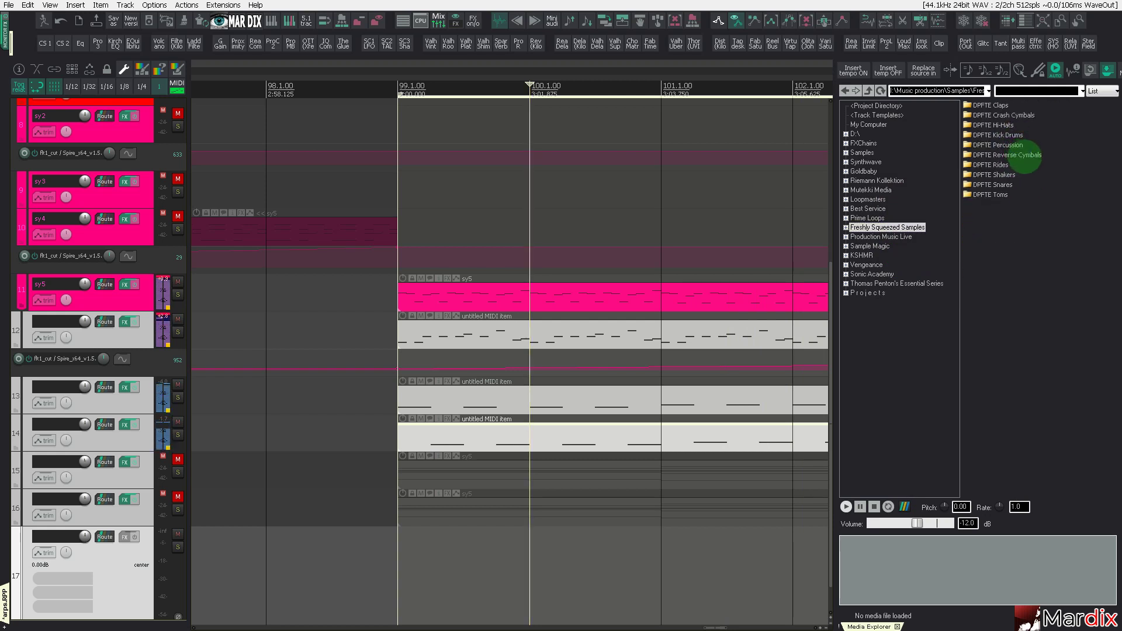
{"action": "key", "text": "Return"}
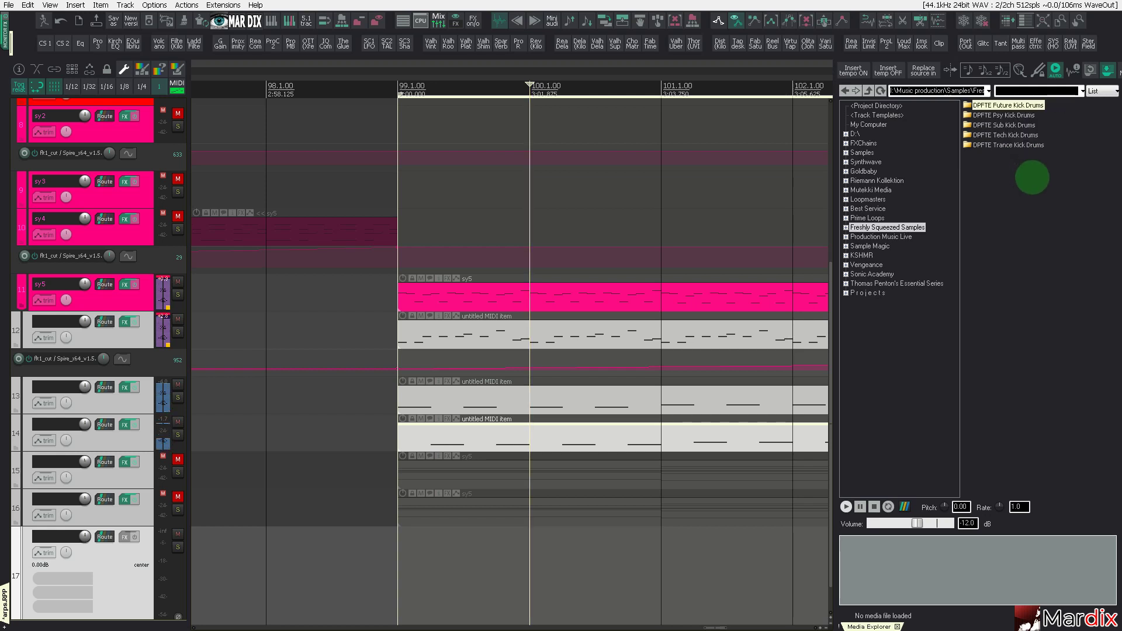
{"action": "key", "text": "Return"}
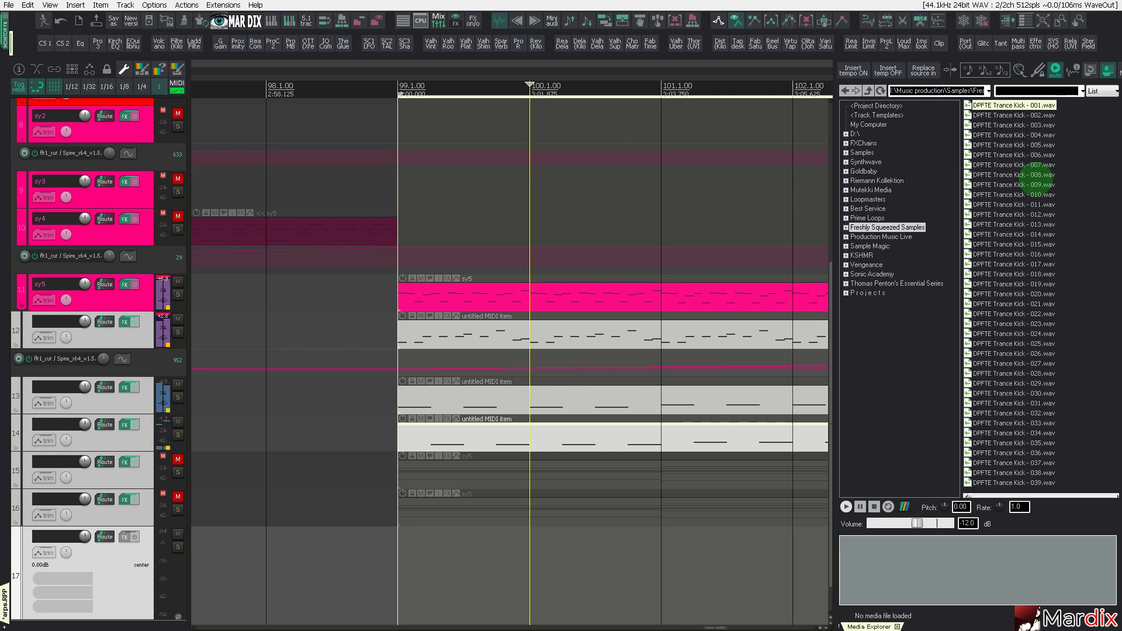
Audition the first trance kicks and place DPFTE Trance Kick - 002.wav on track 17 at bar 99.
{"action": "key", "text": "Down"}
{"action": "key", "text": "Down"}
{"action": "key", "text": "Up"}
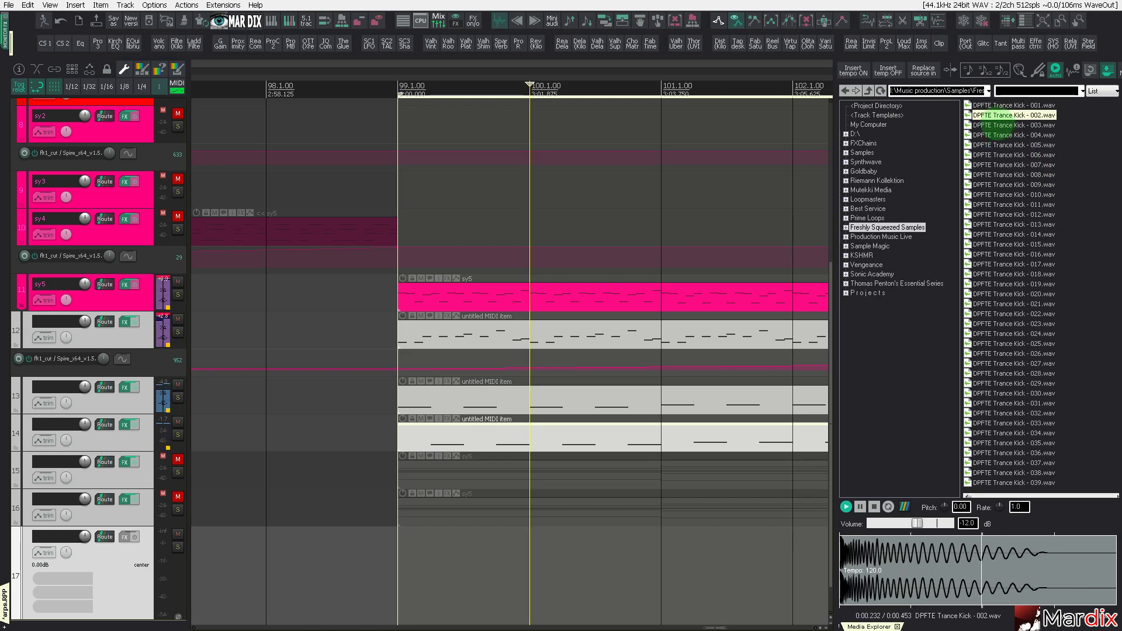
{"action": "left_click_drag", "start_coordinate": [995, 115], "coordinate": [382, 560]}
{"action": "scroll", "coordinate": [141, 506], "scroll_direction": "down", "scroll_amount": 1}
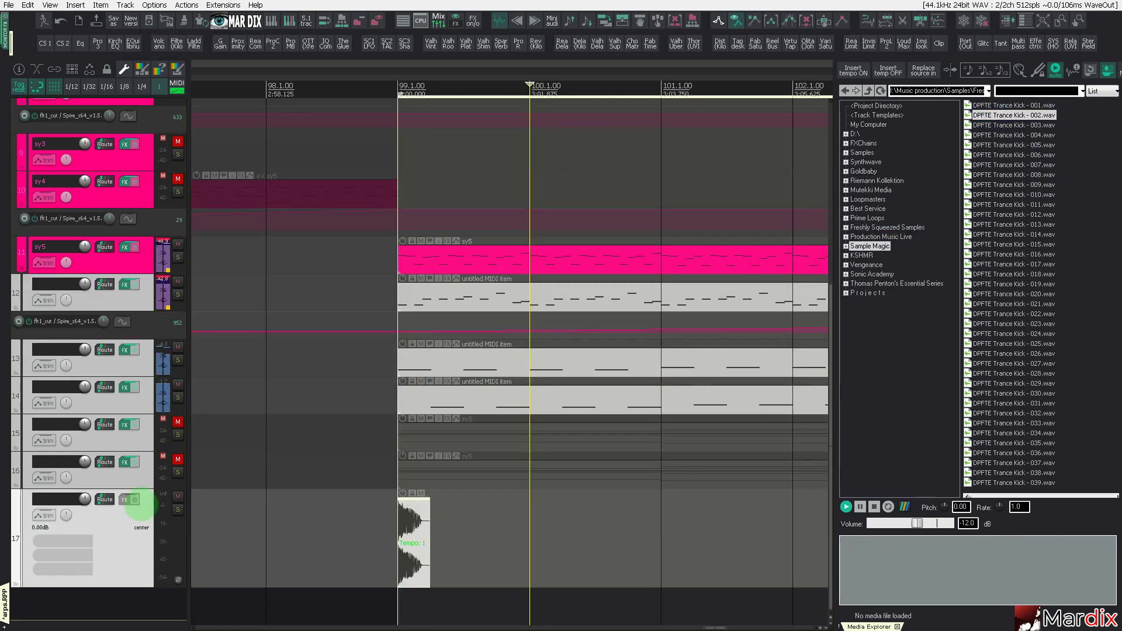
Set the grid to 1/16, then give the kick a fade-out and copy it to beat 2 of bar 99.
{"action": "left_click", "coordinate": [105, 87]}
{"action": "scroll", "coordinate": [434, 471], "scroll_direction": "up", "scroll_amount": 4}
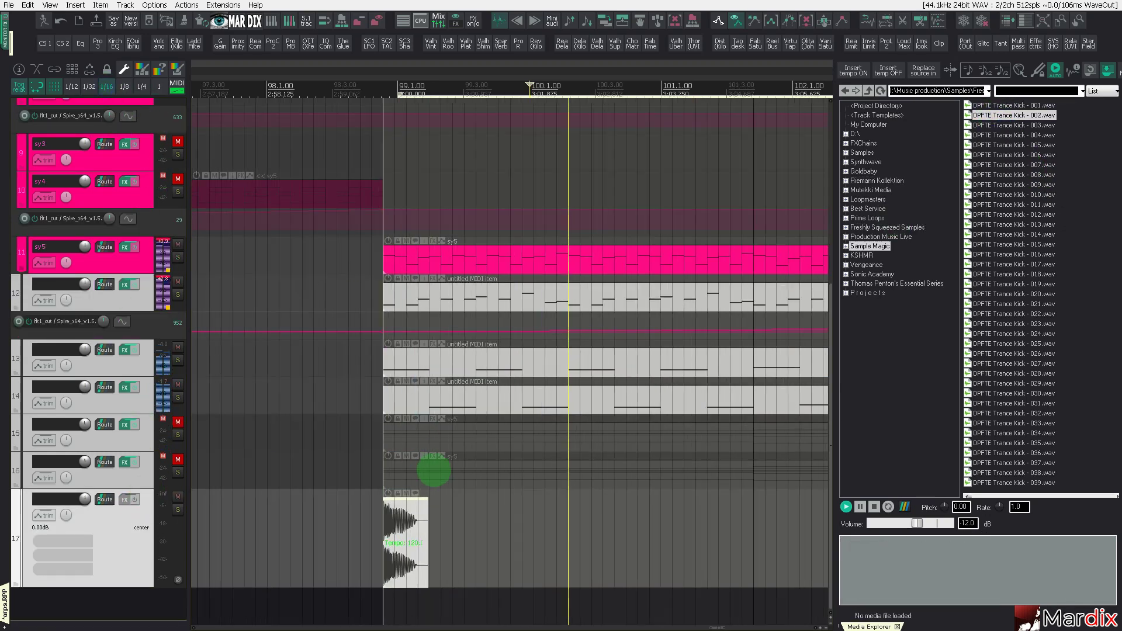
{"action": "left_click", "coordinate": [362, 519]}
{"action": "left_click_drag", "start_coordinate": [419, 534], "coordinate": [489, 523]}
{"action": "left_click", "coordinate": [348, 519]}
{"action": "left_click", "coordinate": [237, 542]}
{"action": "key", "text": "space"}
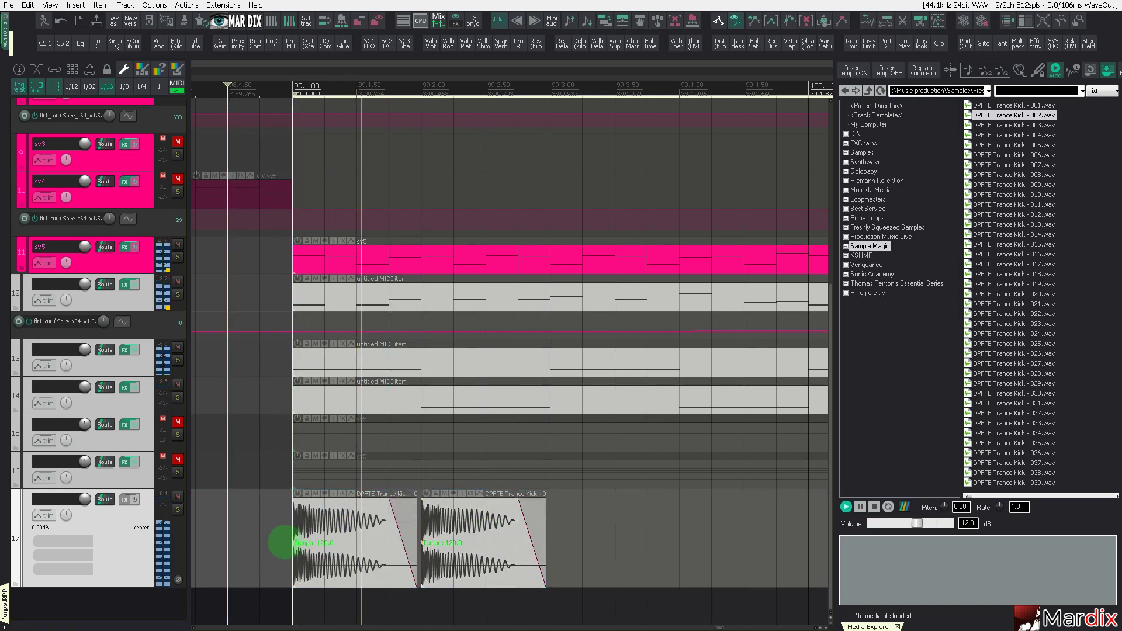
Raise the project tempo through the BPM value in the project settings.
{"action": "left_click_drag", "start_coordinate": [250, 536], "coordinate": [468, 545]}
{"action": "scroll", "coordinate": [468, 543], "scroll_direction": "down", "scroll_amount": 3}
{"action": "scroll", "coordinate": [467, 536], "scroll_direction": "up", "scroll_amount": 4}
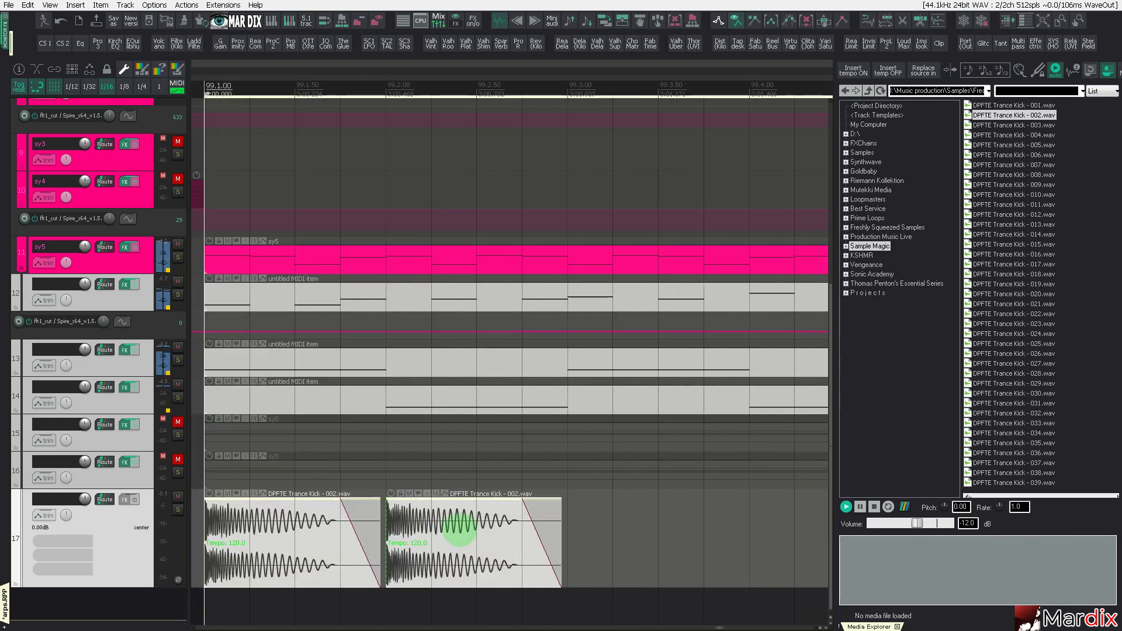
{"action": "scroll", "coordinate": [355, 530], "scroll_direction": "down", "scroll_amount": 1}
{"action": "scroll", "coordinate": [355, 529], "scroll_direction": "down", "scroll_amount": 3}
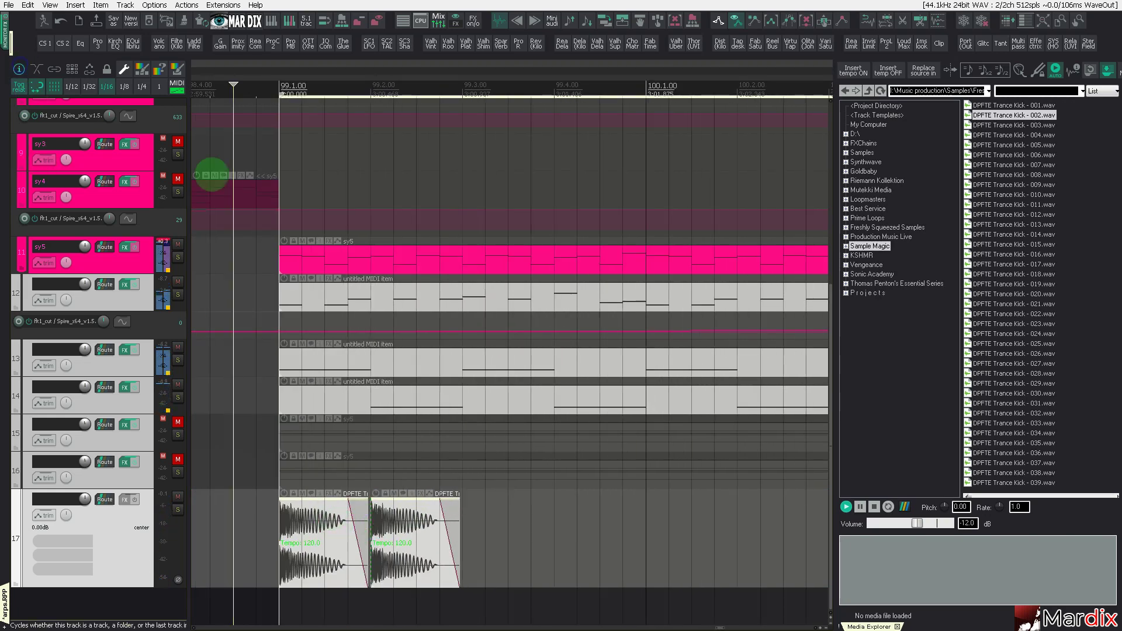
{"action": "key", "text": "alt+Return"}
{"action": "left_click_drag", "start_coordinate": [258, 196], "coordinate": [224, 202]}
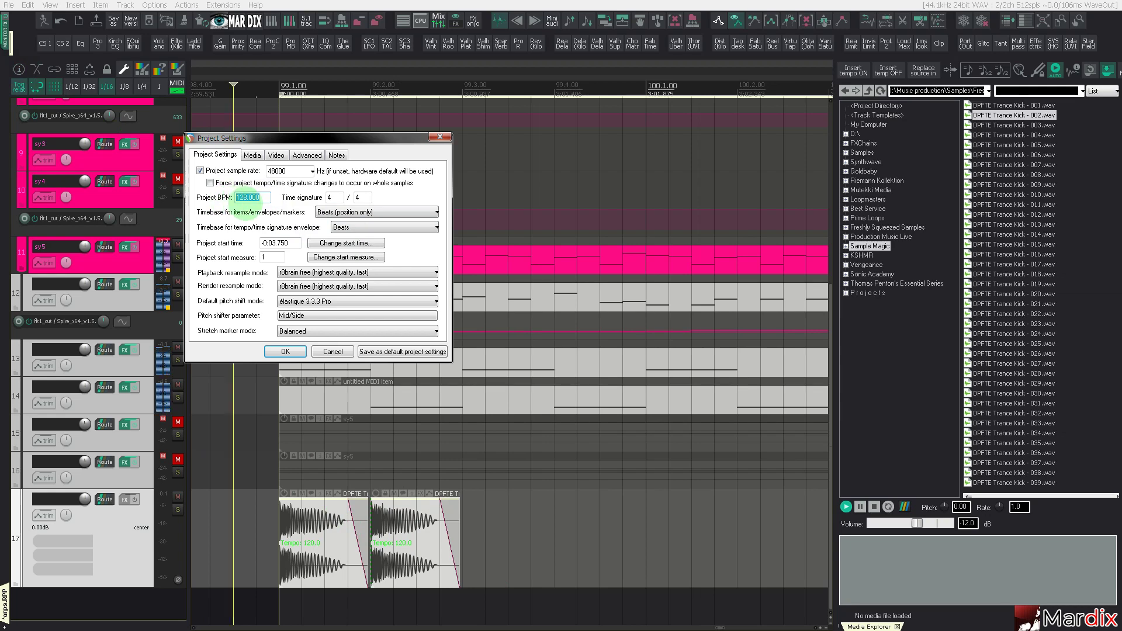
{"action": "left_click", "coordinate": [272, 350]}
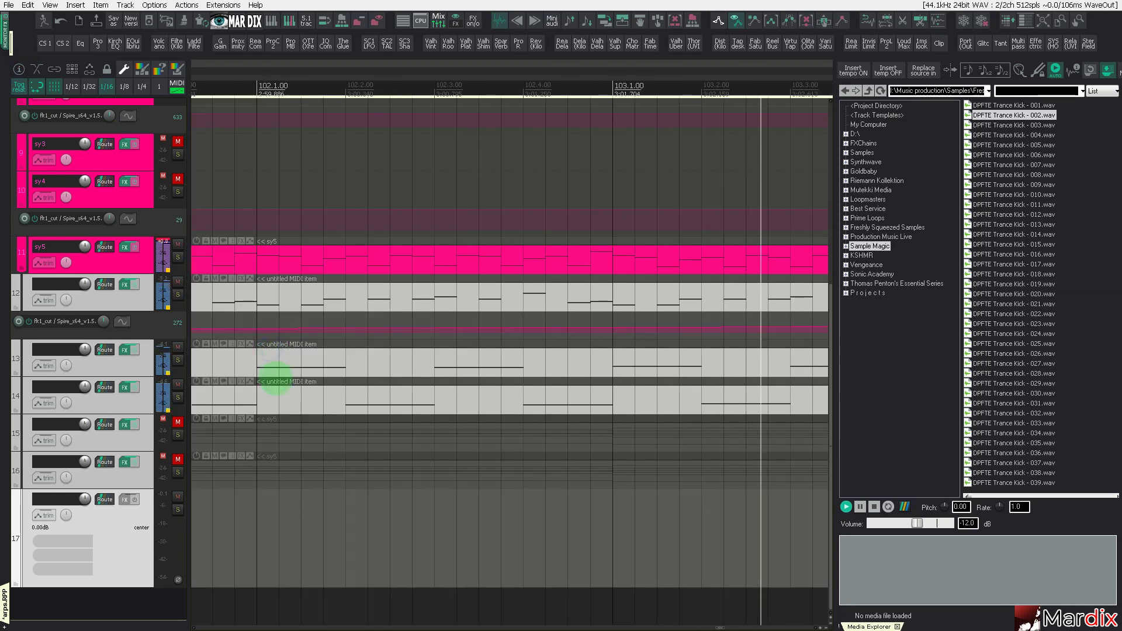
{"action": "scroll", "coordinate": [313, 334], "scroll_direction": "down", "scroll_amount": 10}
{"action": "scroll", "coordinate": [226, 463], "scroll_direction": "up", "scroll_amount": 5}
{"action": "scroll", "coordinate": [415, 496], "scroll_direction": "up", "scroll_amount": 5}
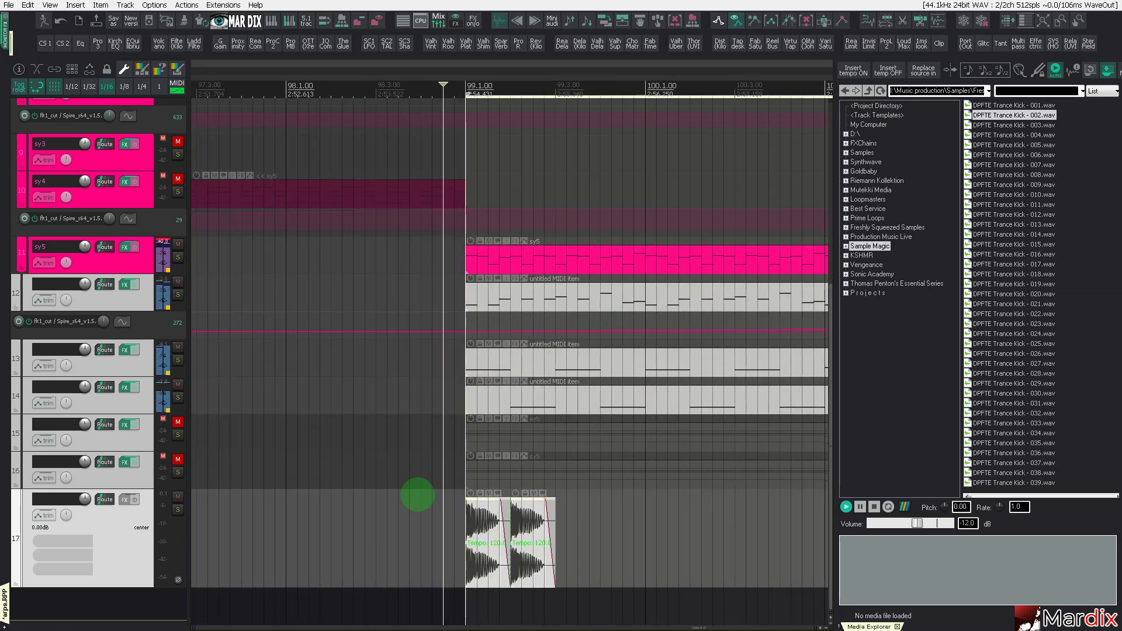
Remove the second kick and trim the first one to three sixteenths long.
{"action": "left_click_drag", "start_coordinate": [500, 519], "coordinate": [432, 525]}
{"action": "scroll", "coordinate": [432, 525], "scroll_direction": "up", "scroll_amount": 2}
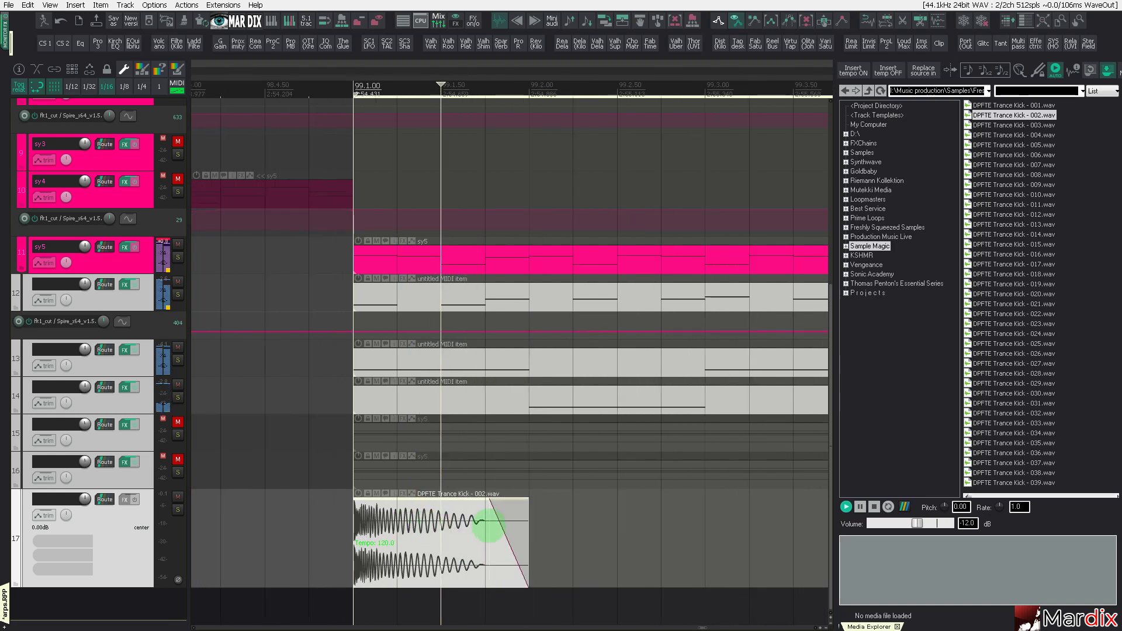
{"action": "left_click_drag", "start_coordinate": [527, 528], "coordinate": [484, 529]}
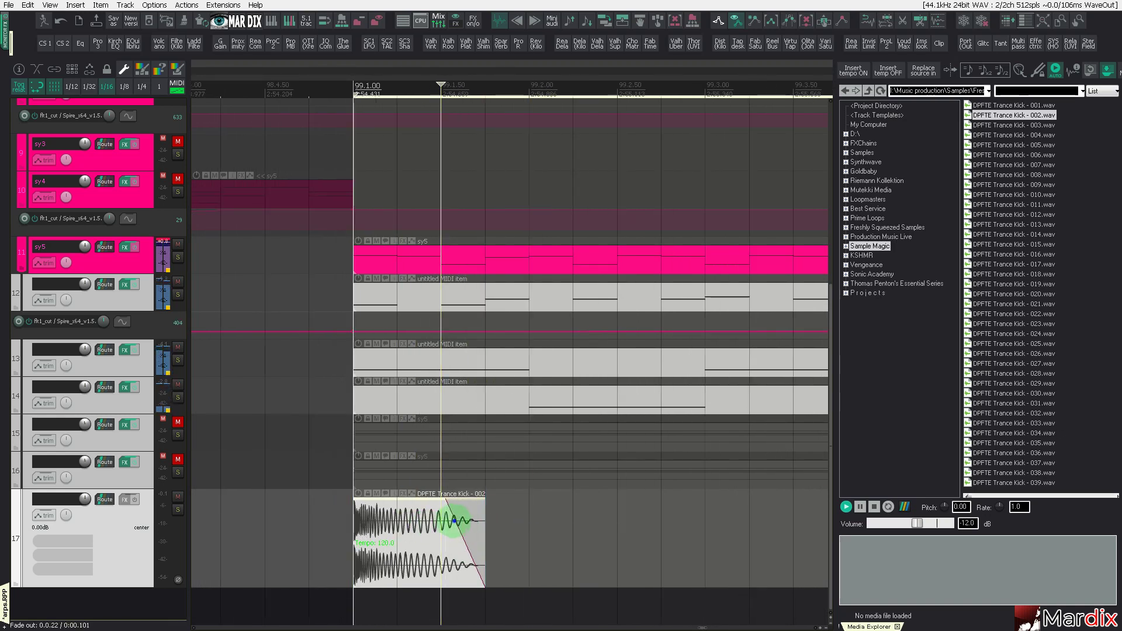
Copy the trimmed kick onto beats 2, 3 and 4 of bar 99.
{"action": "left_click_drag", "start_coordinate": [454, 521], "coordinate": [565, 526]}
{"action": "left_click_drag", "start_coordinate": [682, 528], "coordinate": [419, 537]}
{"action": "left_click_drag", "start_coordinate": [396, 534], "coordinate": [743, 529]}
Duplicate the four-kick bar repeatedly from bar 99 up to bar 114 and set track 17's volume to -2.00 dB.
{"action": "scroll", "coordinate": [686, 526], "scroll_direction": "down", "scroll_amount": 1}
{"action": "scroll", "coordinate": [684, 525], "scroll_direction": "down", "scroll_amount": 2}
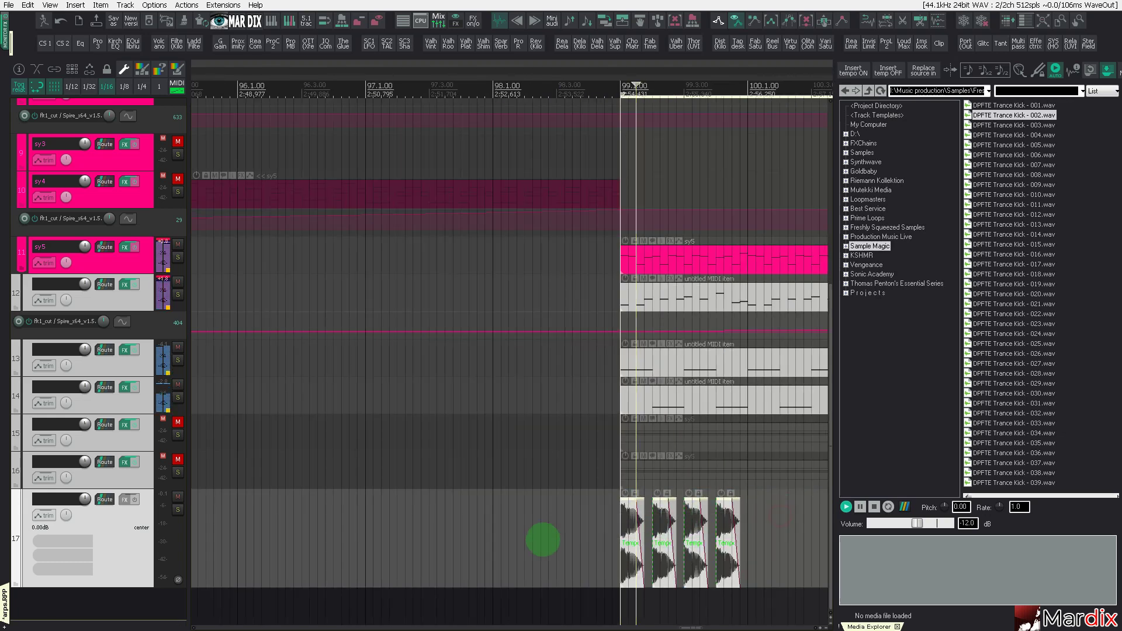
{"action": "scroll", "coordinate": [561, 534], "scroll_direction": "down", "scroll_amount": 3}
{"action": "key", "text": "ctrl+d"}
{"action": "key", "text": "ctrl+d"}
{"action": "key", "text": "ctrl+d"}
{"action": "key", "text": "ctrl+d"}
{"action": "key", "text": "ctrl+d"}
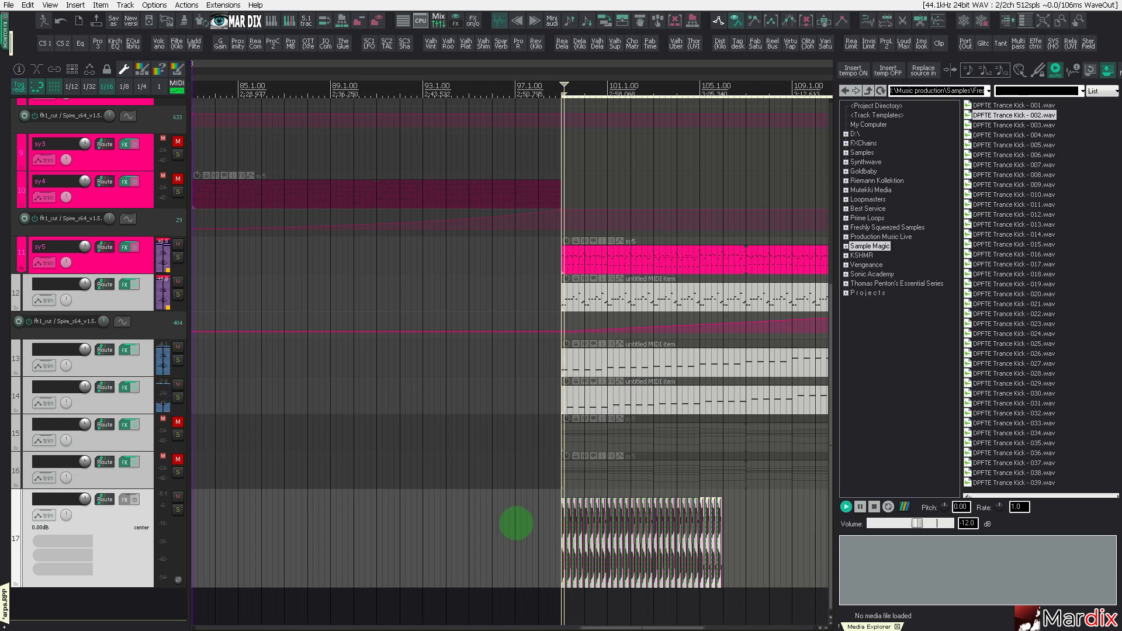
{"action": "scroll", "coordinate": [512, 523], "scroll_direction": "down", "scroll_amount": 4}
{"action": "key", "text": "ctrl+d"}
{"action": "key", "text": "ctrl+d"}
{"action": "key", "text": "ctrl+d"}
{"action": "key", "text": "ctrl+d"}
{"action": "scroll", "coordinate": [601, 526], "scroll_direction": "up", "scroll_amount": 3}
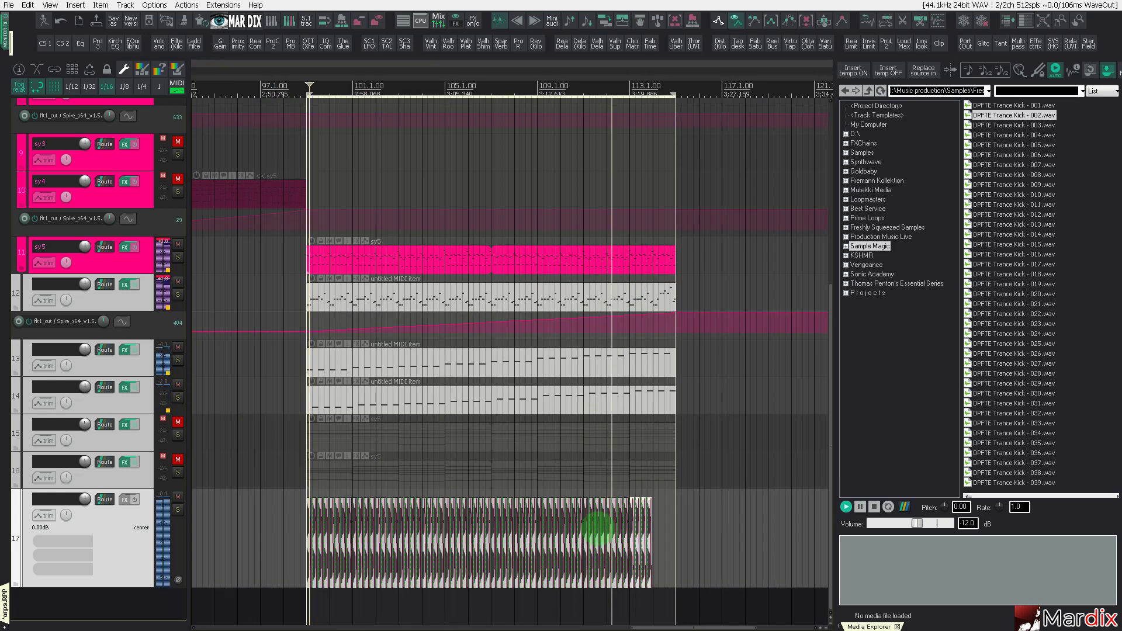
{"action": "scroll", "coordinate": [598, 530], "scroll_direction": "down", "scroll_amount": 2}
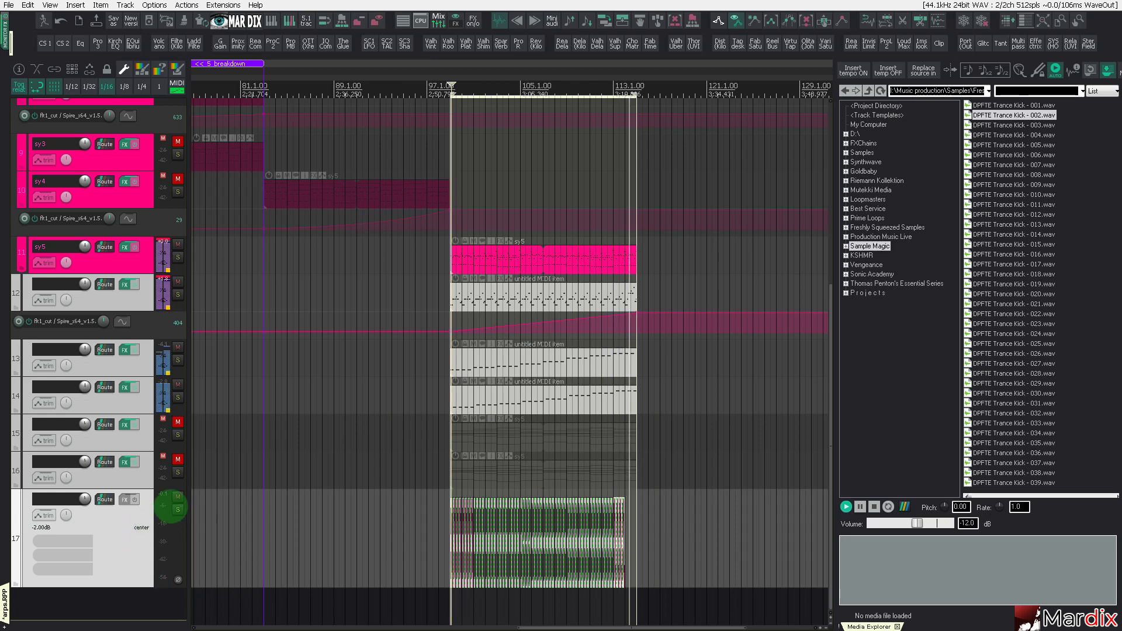
{"action": "scroll", "coordinate": [544, 435], "scroll_direction": "up", "scroll_amount": 2}
Play track 14's part from bar 105, solo the track to hear it alone, then turn the solo off.
{"action": "left_click", "coordinate": [519, 403]}
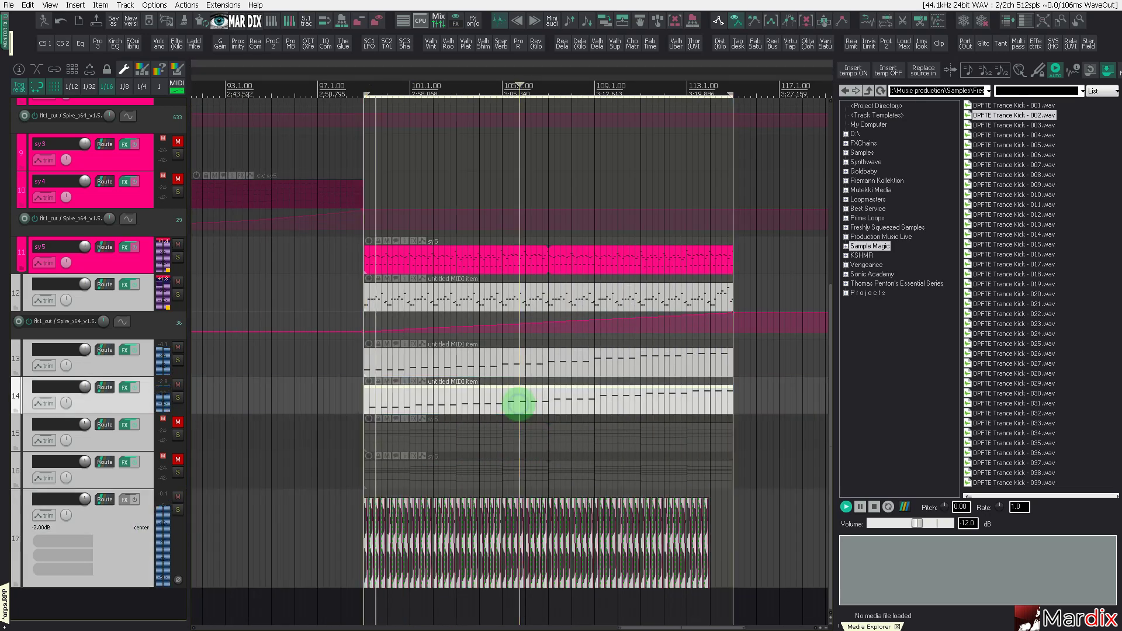
{"action": "left_click", "coordinate": [178, 398]}
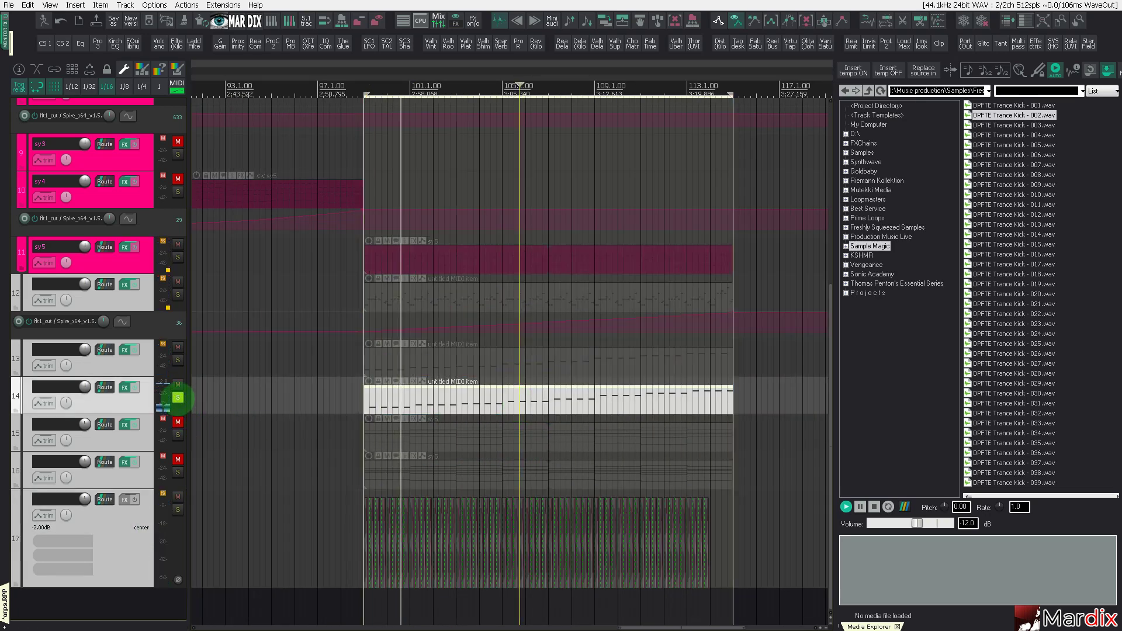
{"action": "left_click", "coordinate": [178, 397]}
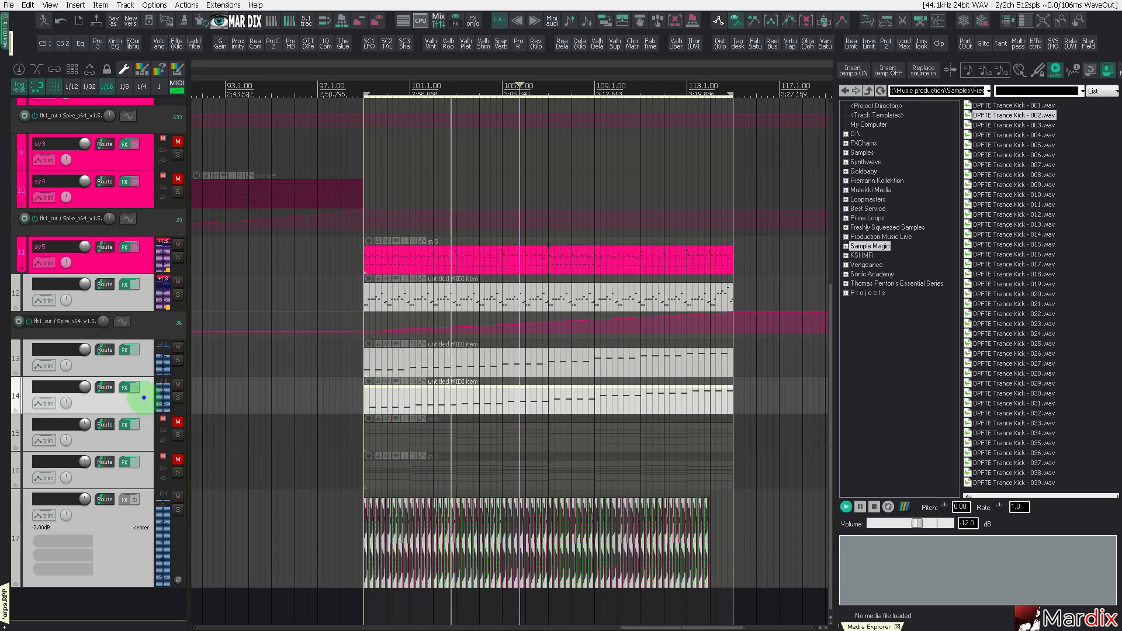
Load the BSQ Glided preset in track 14's Spire synth and close the effect window.
{"action": "left_click", "coordinate": [125, 388]}
{"action": "left_click", "coordinate": [370, 211]}
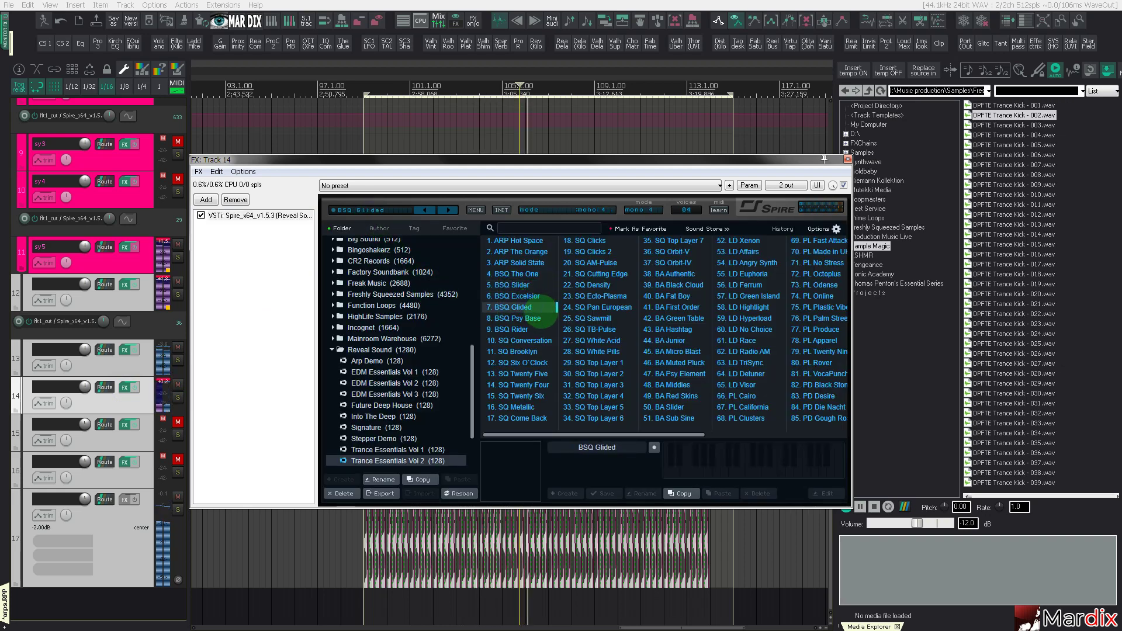
{"action": "left_click", "coordinate": [537, 306]}
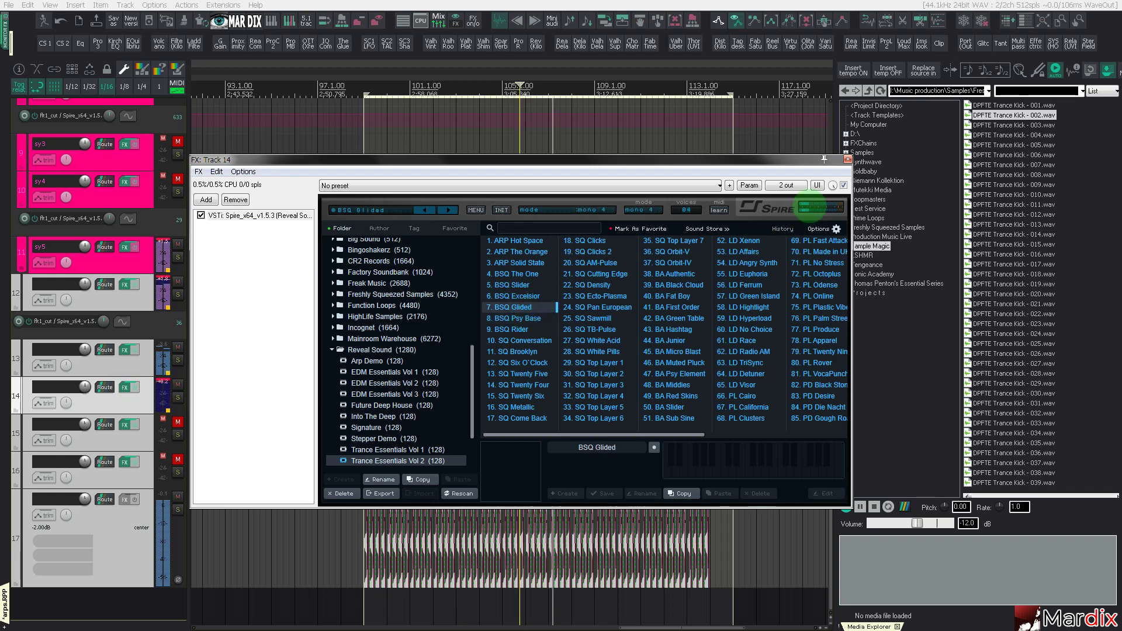
{"action": "left_click", "coordinate": [848, 159]}
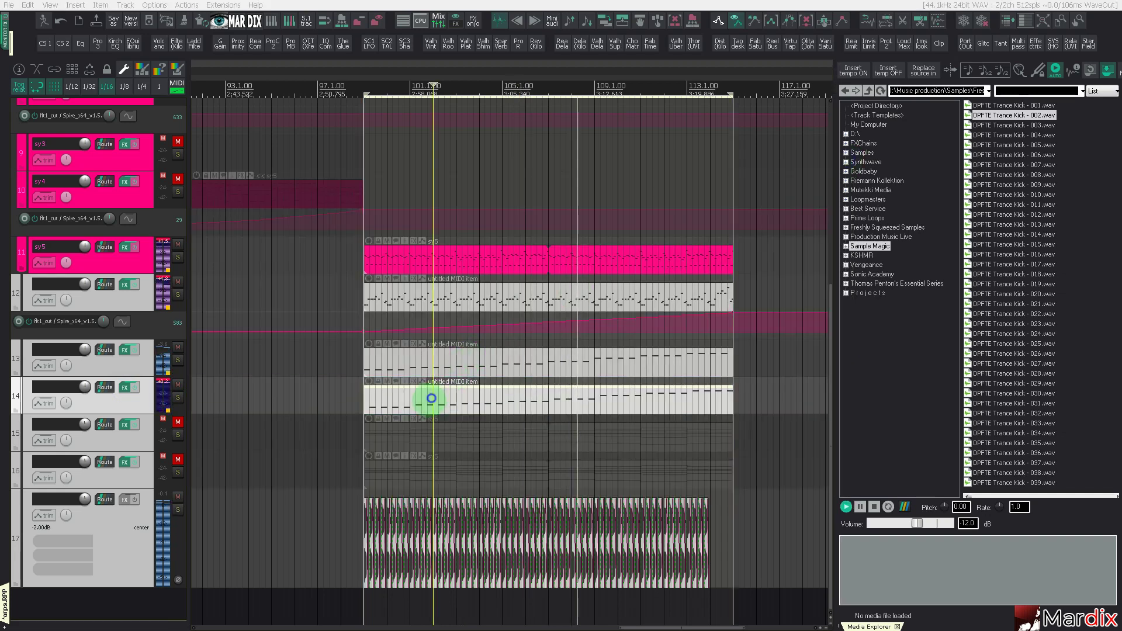
{"action": "double_click", "coordinate": [431, 395]}
{"action": "scroll", "coordinate": [416, 389], "scroll_direction": "down", "scroll_amount": 6}
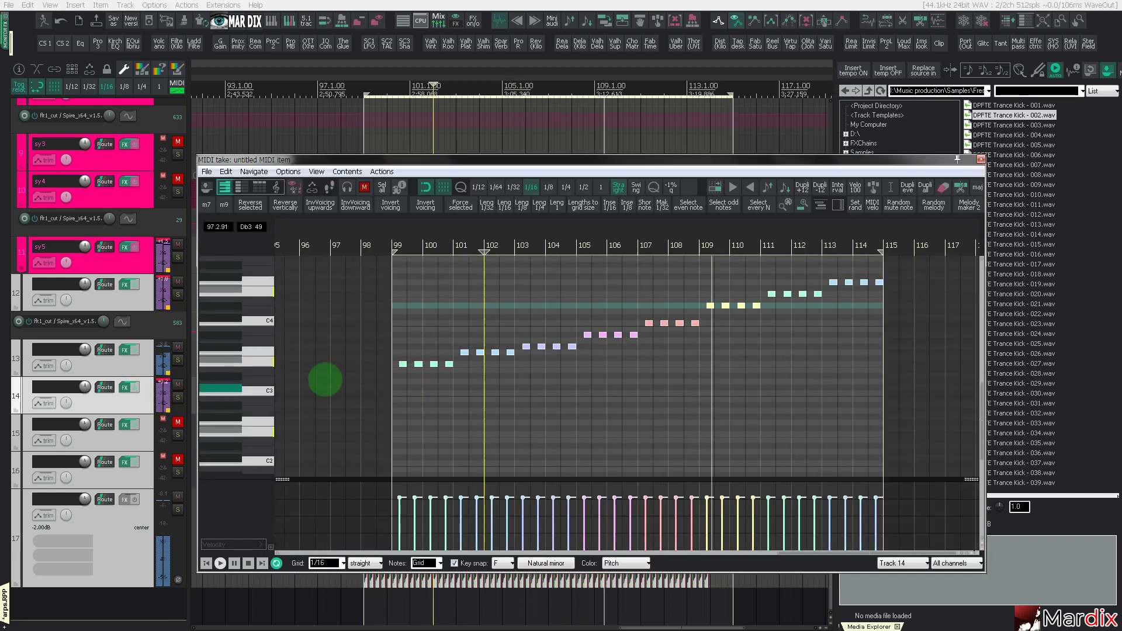
{"action": "scroll", "coordinate": [236, 385], "scroll_direction": "up", "scroll_amount": 1}
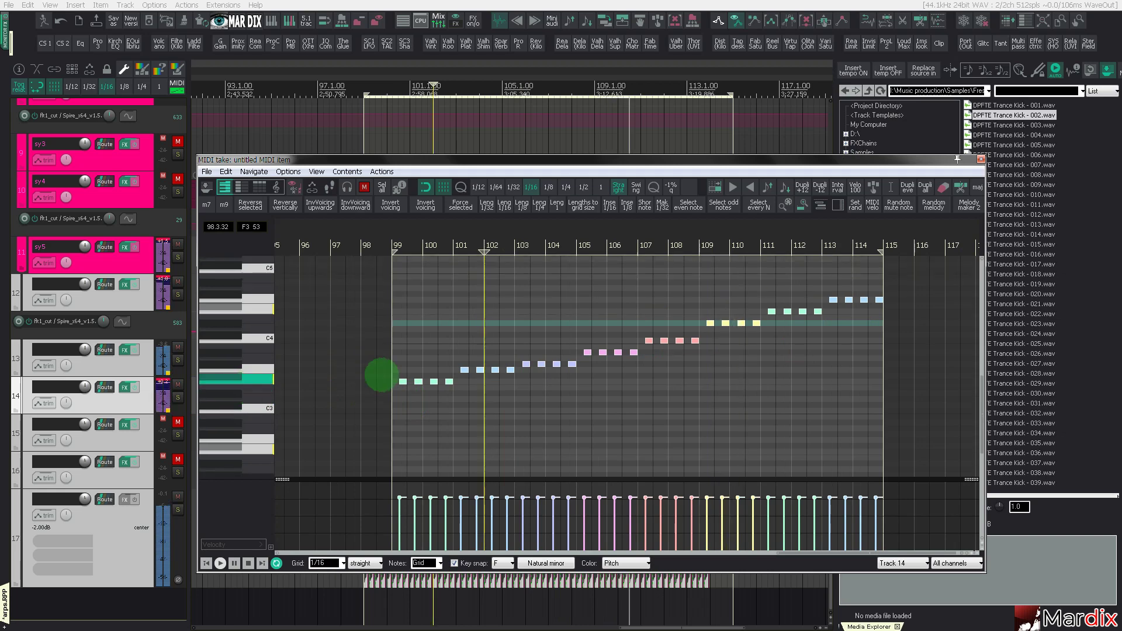
{"action": "scroll", "coordinate": [402, 384], "scroll_direction": "up", "scroll_amount": 4}
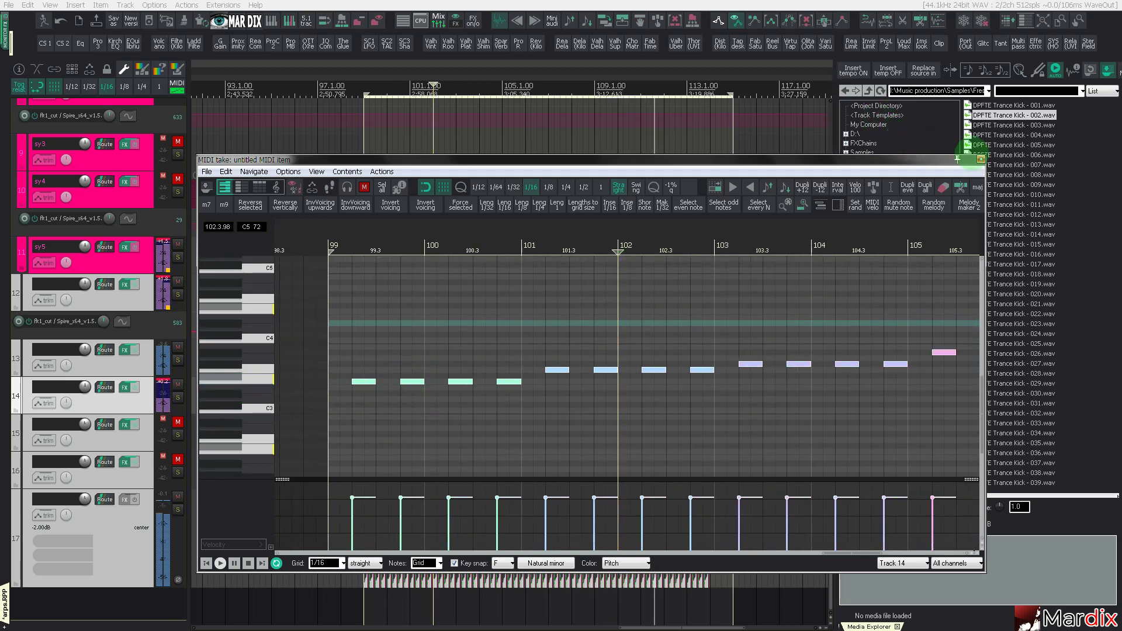
{"action": "left_click", "coordinate": [980, 158]}
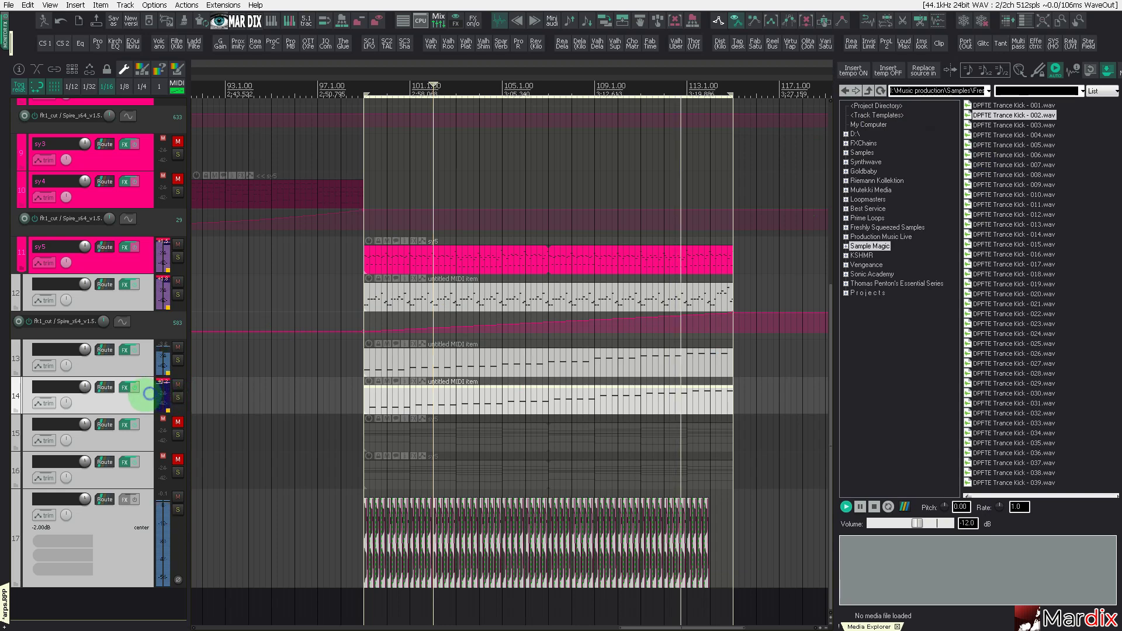
Duplicate track 14 together with its stepped MIDI part and Spire synth.
{"action": "right_click", "coordinate": [149, 393]}
{"action": "left_click", "coordinate": [178, 257]}
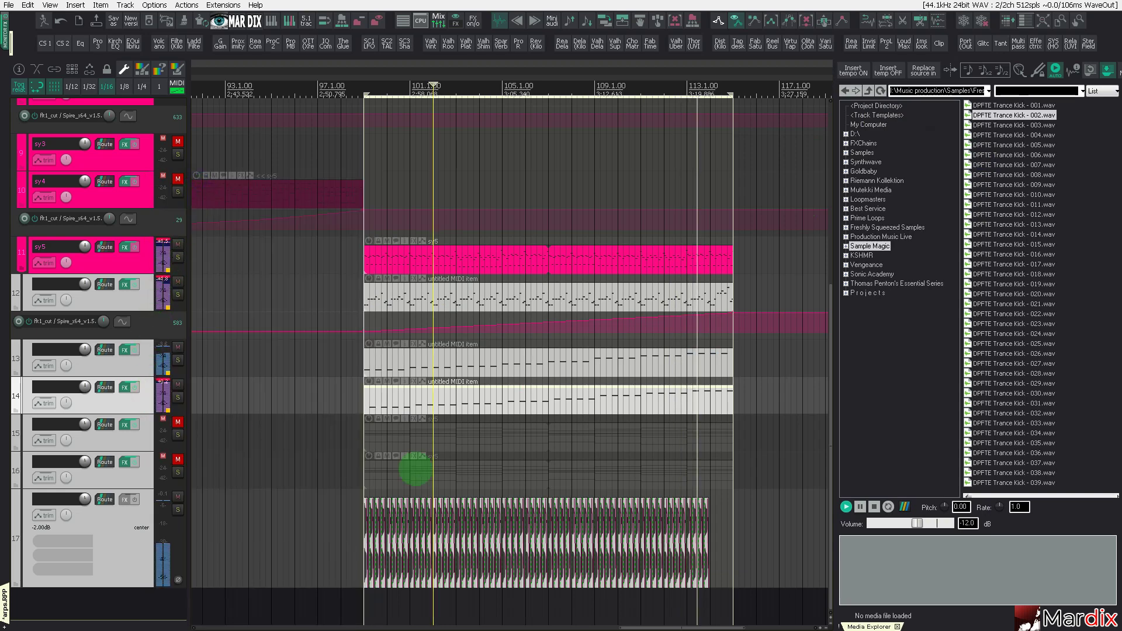
{"action": "scroll", "coordinate": [385, 438], "scroll_direction": "up", "scroll_amount": 2}
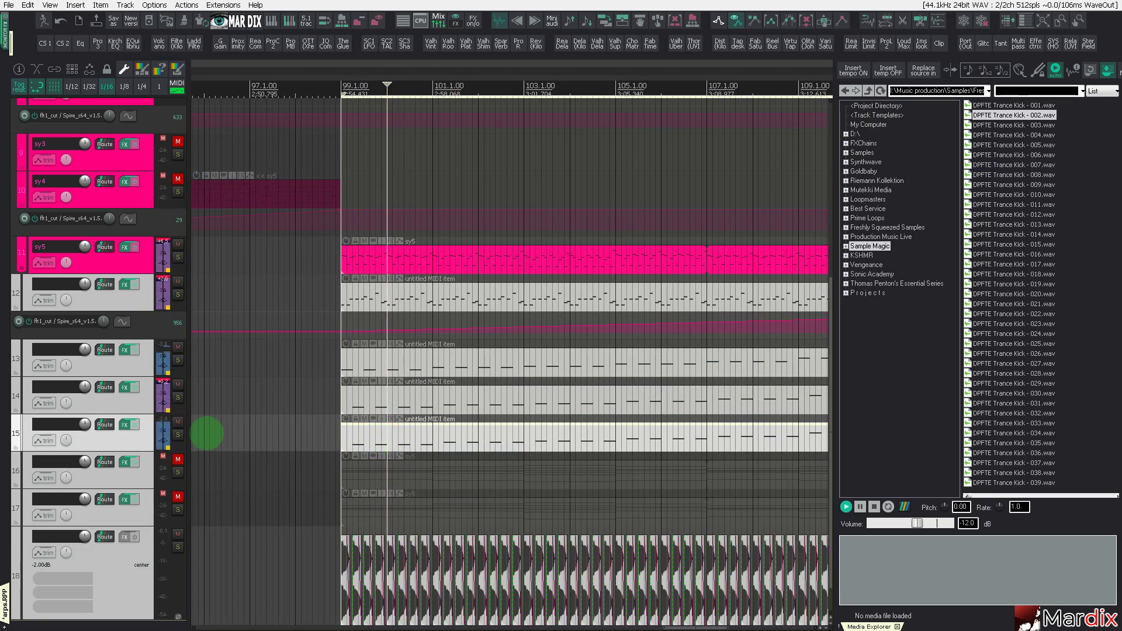
Audition Trance Essentials Vol 2 bass presets in track 15's Spire synth, load BA Junior, and mute track 14.
{"action": "left_click", "coordinate": [125, 426]}
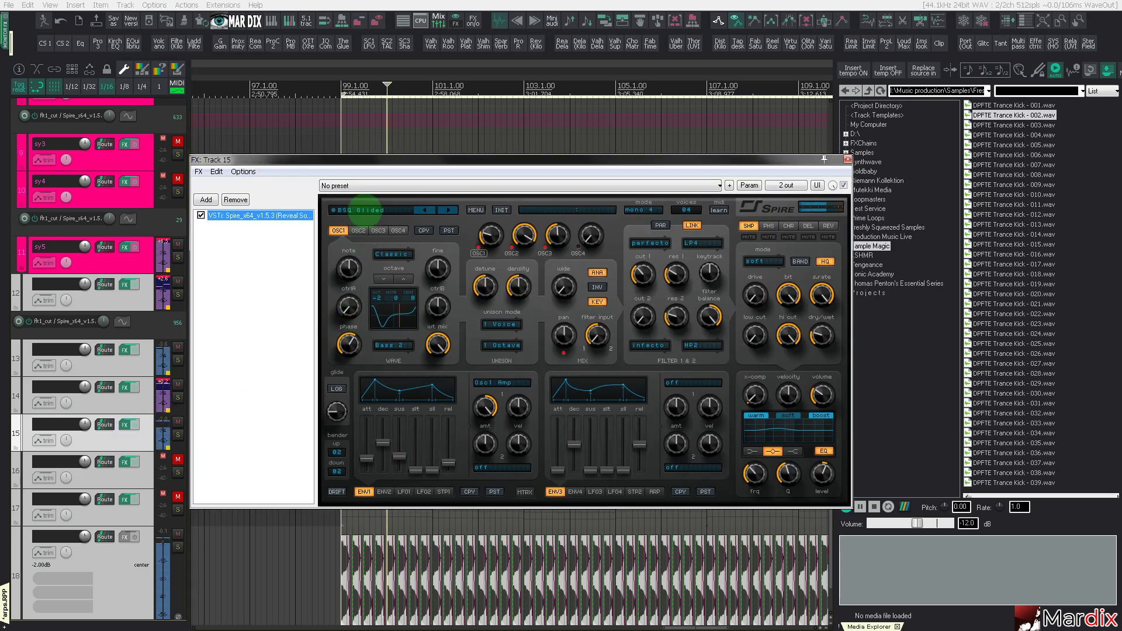
{"action": "left_click", "coordinate": [361, 210]}
{"action": "left_click", "coordinate": [529, 318]}
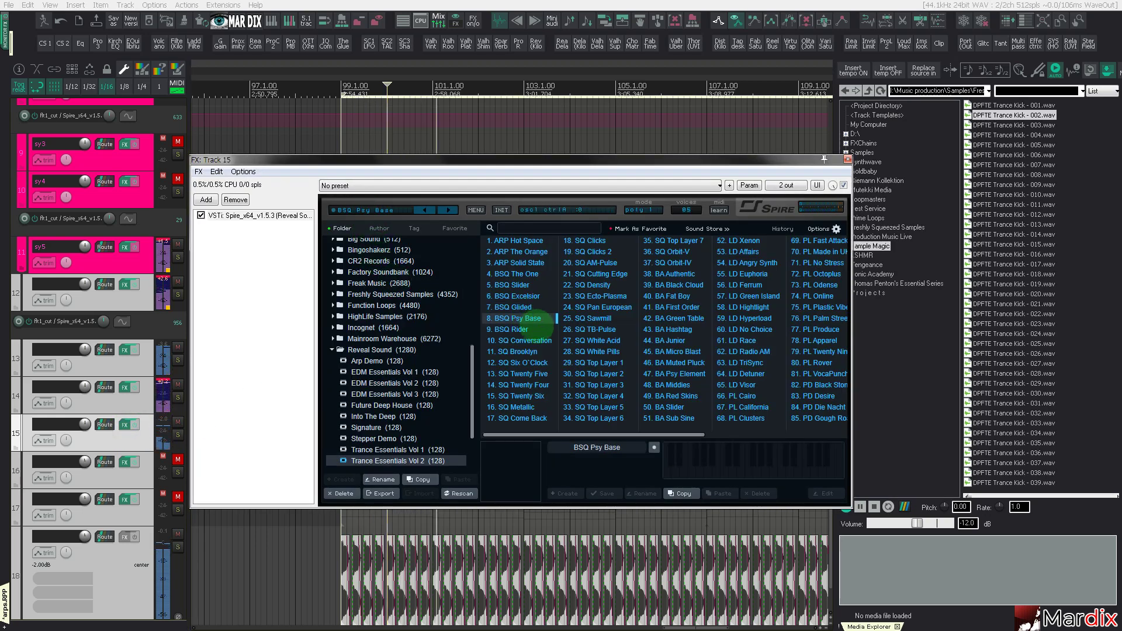
{"action": "left_click", "coordinate": [537, 329]}
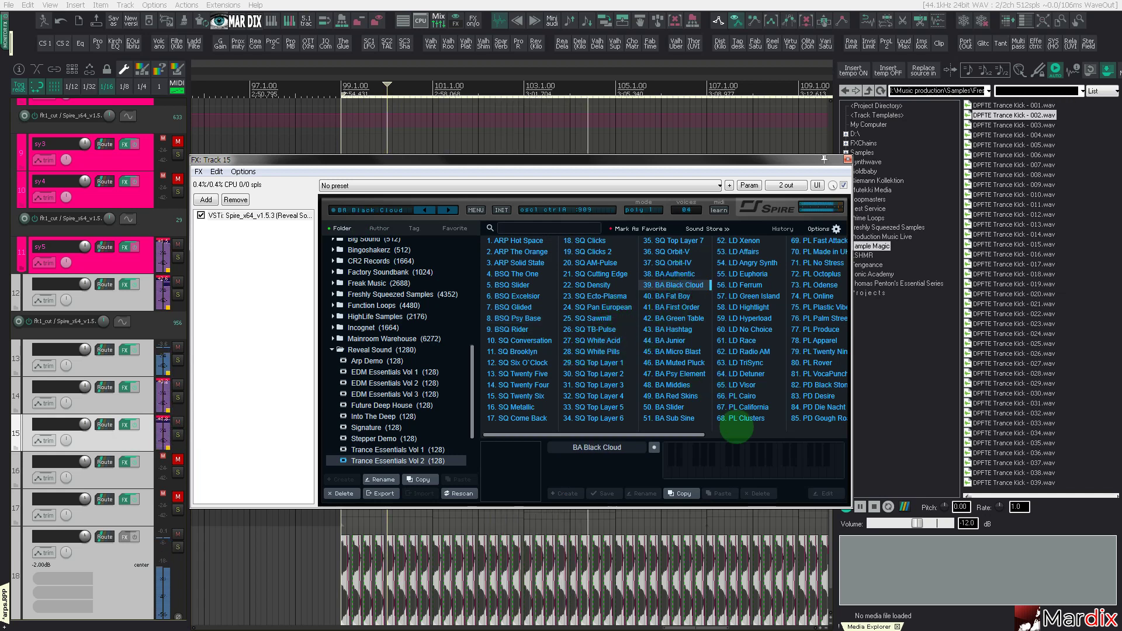
{"action": "key", "text": "Down"}
{"action": "left_click", "coordinate": [758, 468]}
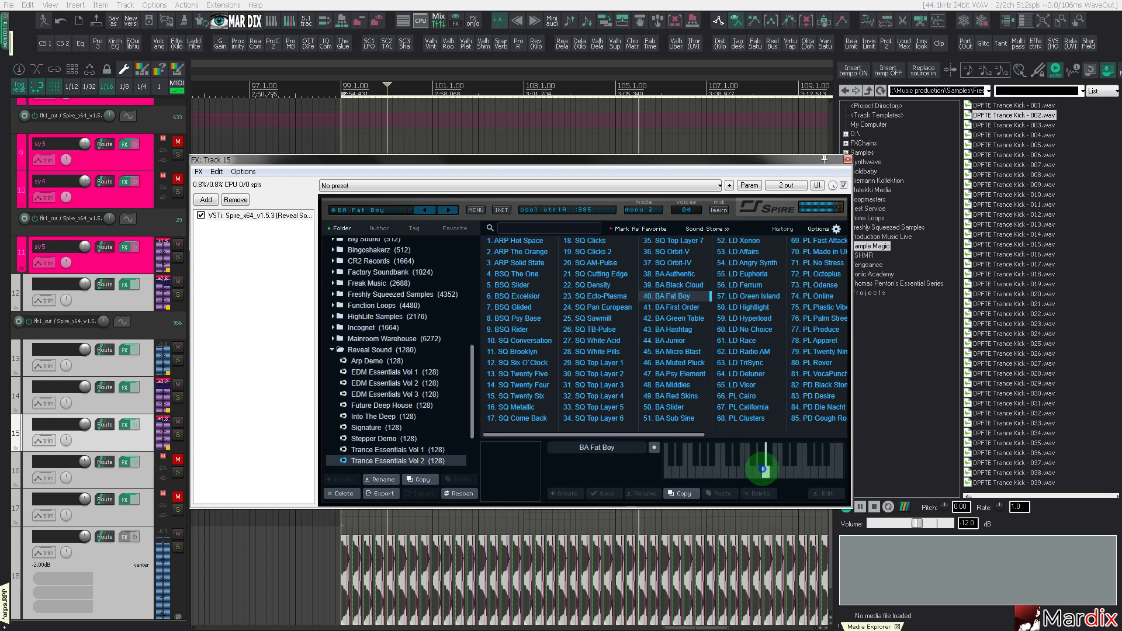
{"action": "key", "text": "Down"}
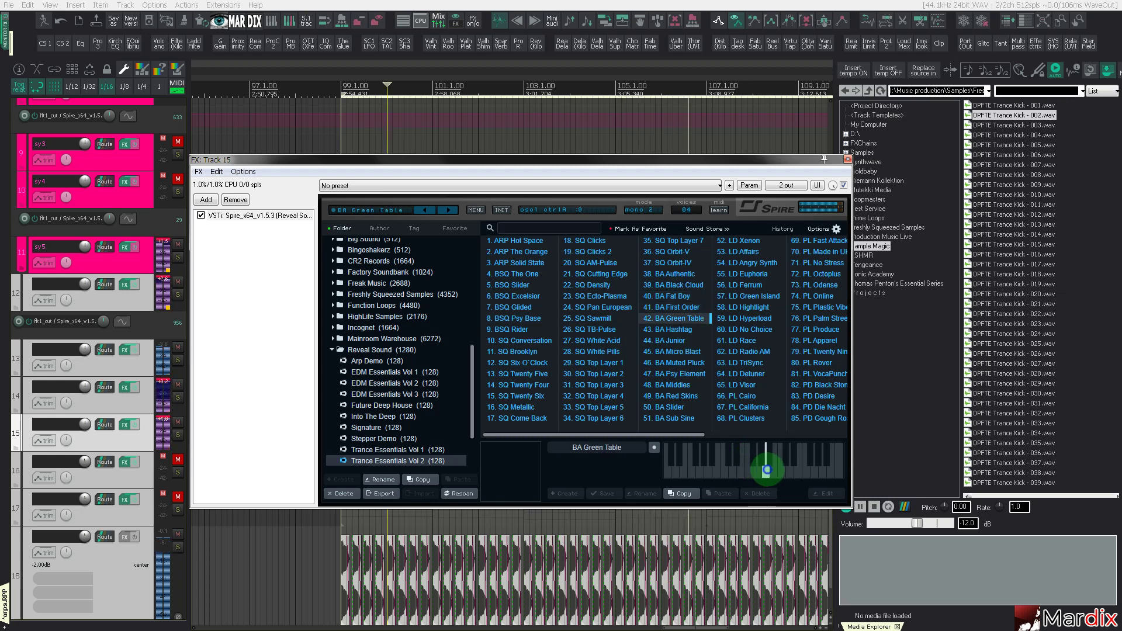
{"action": "key", "text": "Down"}
{"action": "key", "text": "Down"}
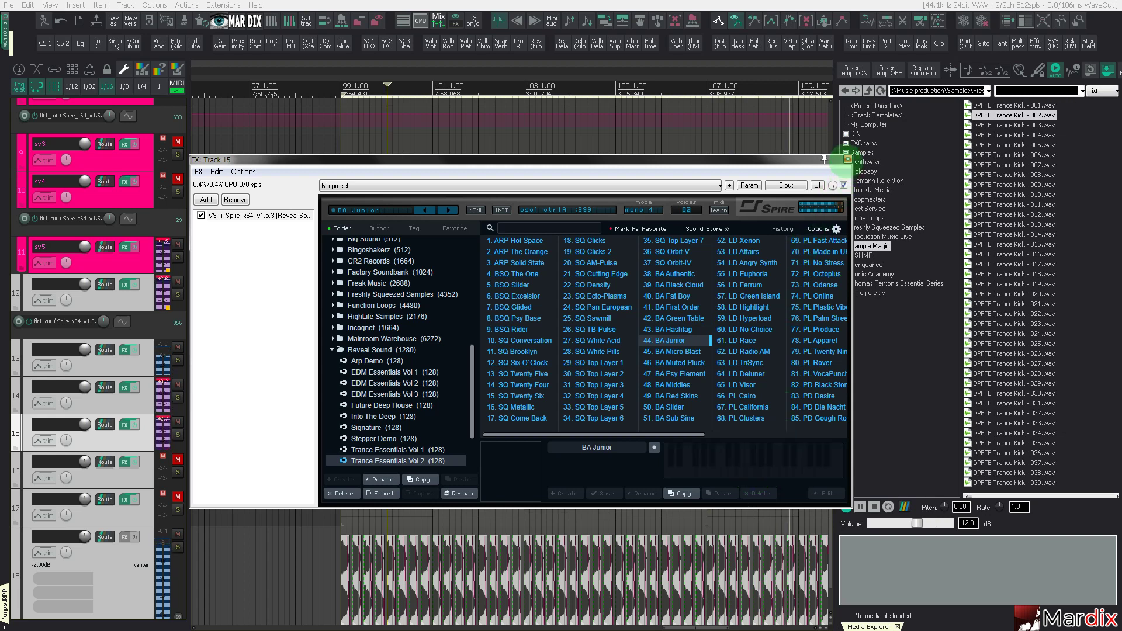
{"action": "left_click", "coordinate": [847, 159]}
{"action": "left_click", "coordinate": [178, 384]}
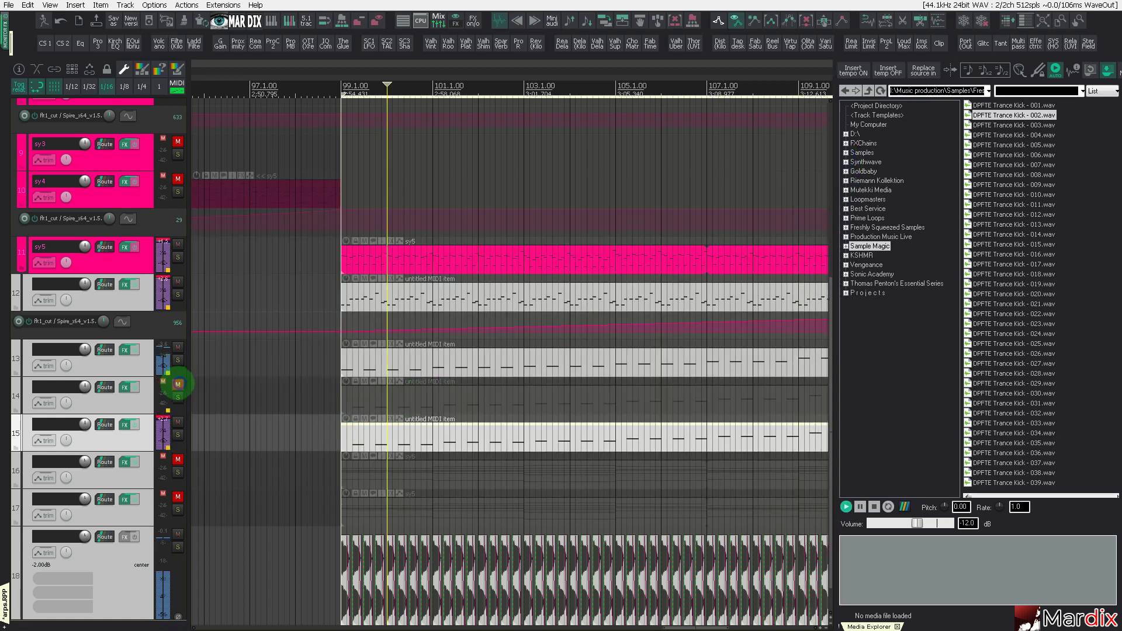
Open track 15's MIDI item for editing and move its first F3 note to the start of bar 99.
{"action": "double_click", "coordinate": [366, 444]}
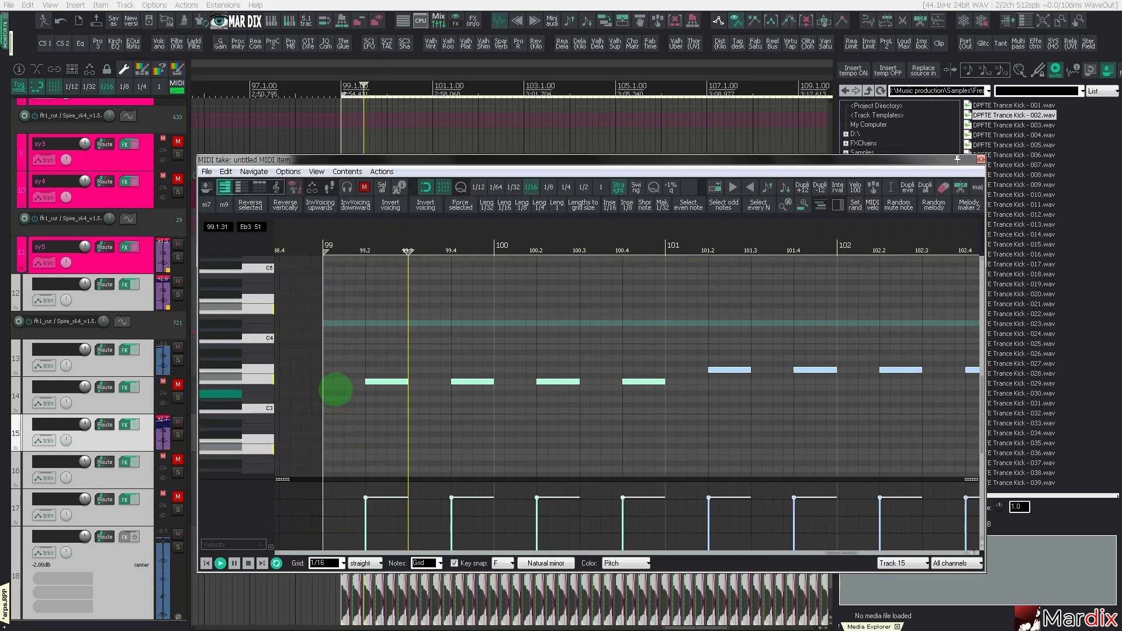
{"action": "scroll", "coordinate": [332, 392], "scroll_direction": "up", "scroll_amount": 2}
{"action": "scroll", "coordinate": [257, 394], "scroll_direction": "down", "scroll_amount": 3}
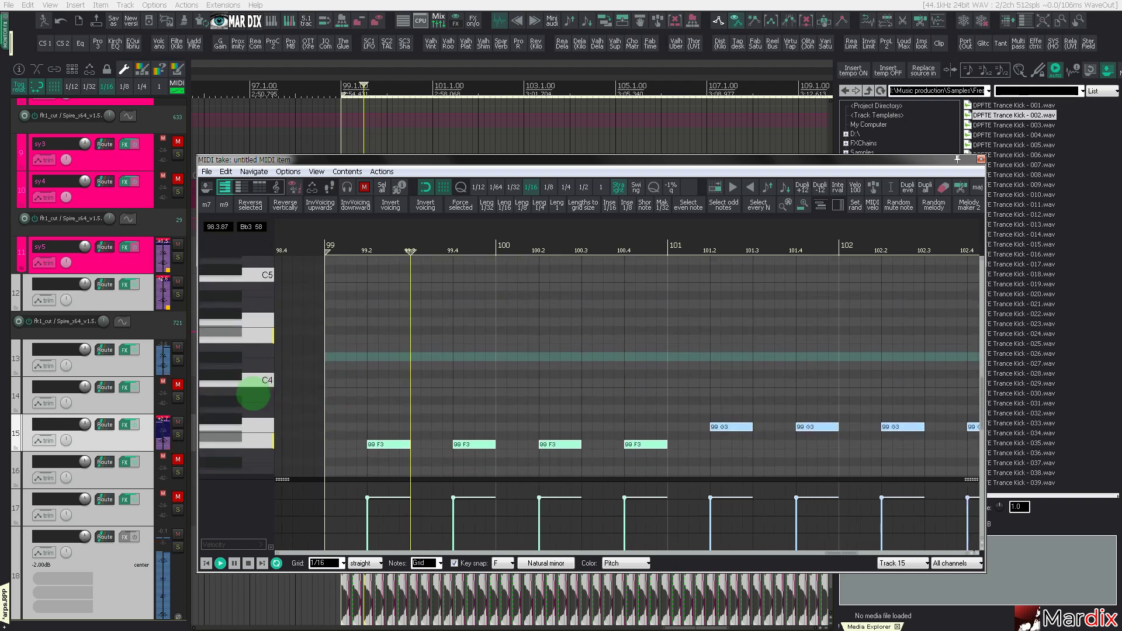
{"action": "left_click", "coordinate": [377, 419]}
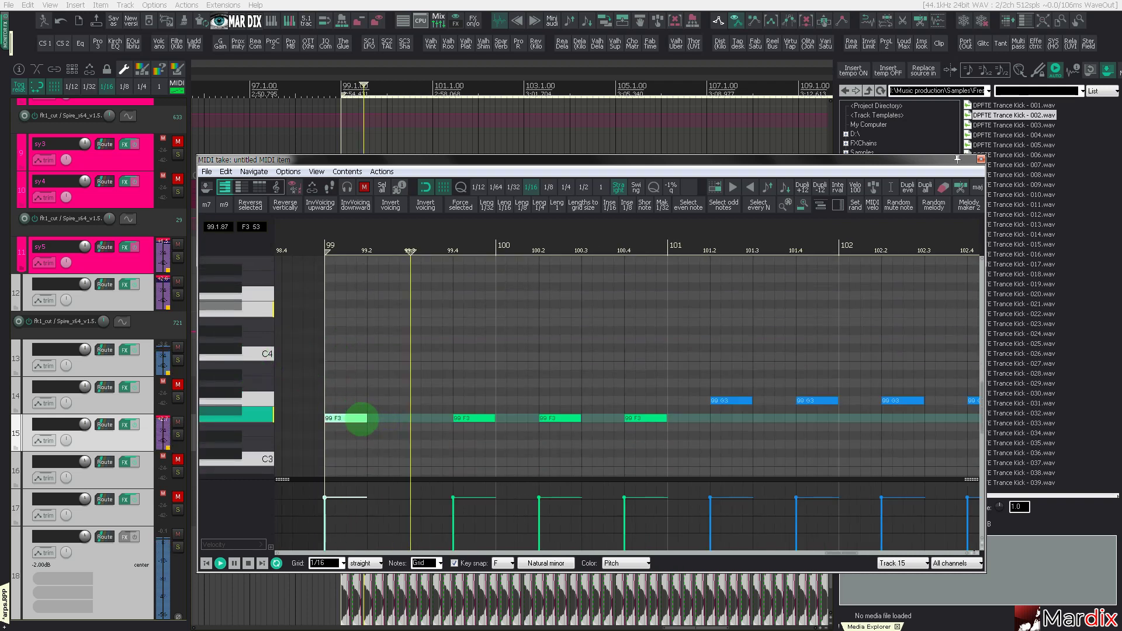
Turn every note of track 15's part into a group of four sixteenth notes with the third note an octave higher.
{"action": "left_click", "coordinate": [378, 373]}
{"action": "key", "text": "ctrl+a"}
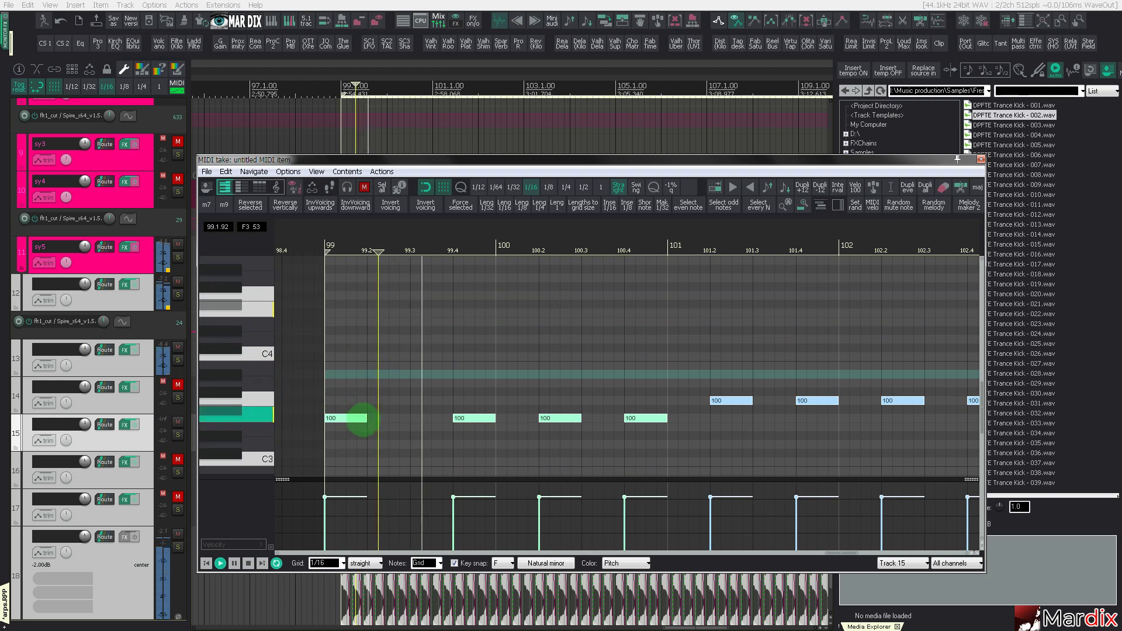
{"action": "mouse_move", "coordinate": [364, 419]}
{"action": "left_mouse_down"}
{"action": "mouse_move", "coordinate": [337, 425]}
{"action": "mouse_move", "coordinate": [351, 426]}
{"action": "left_mouse_up"}
{"action": "key", "text": "ctrl+d"}
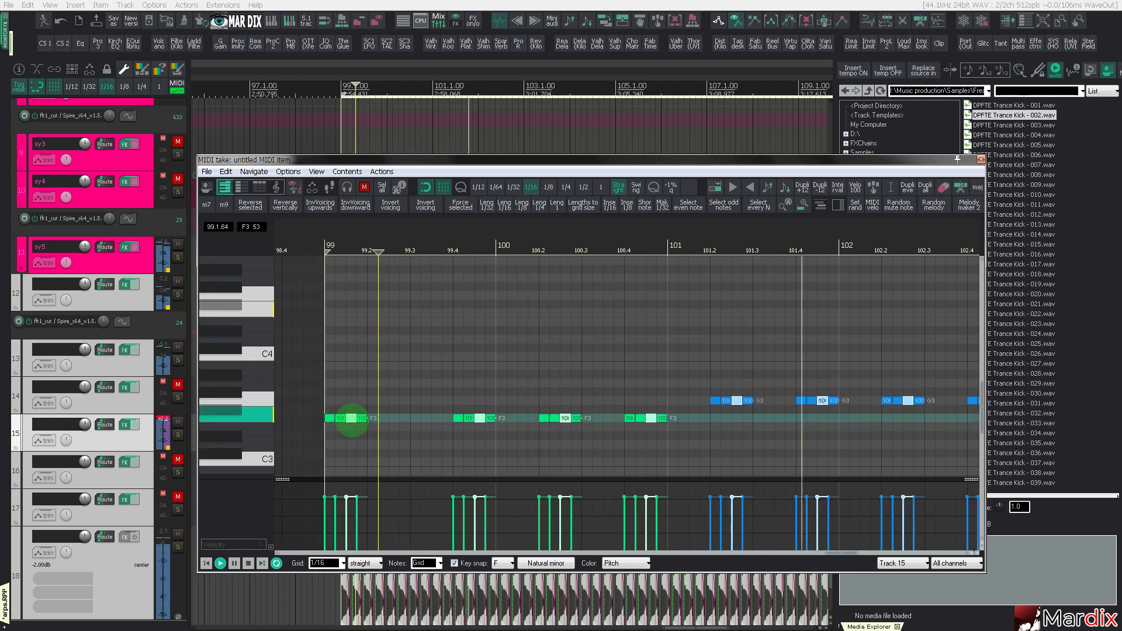
{"action": "key", "text": "alt+Up"}
{"action": "left_click_drag", "start_coordinate": [403, 310], "coordinate": [318, 436]}
{"action": "scroll", "coordinate": [383, 410], "scroll_direction": "down", "scroll_amount": 6}
{"action": "scroll", "coordinate": [383, 408], "scroll_direction": "up", "scroll_amount": 5}
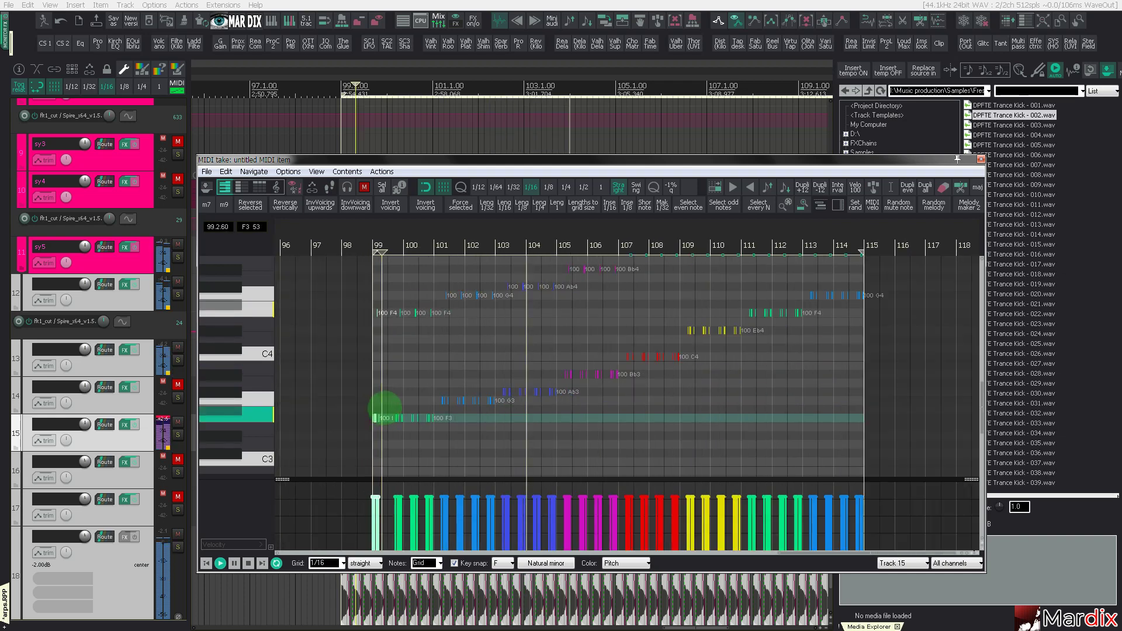
{"action": "scroll", "coordinate": [365, 391], "scroll_direction": "up", "scroll_amount": 1}
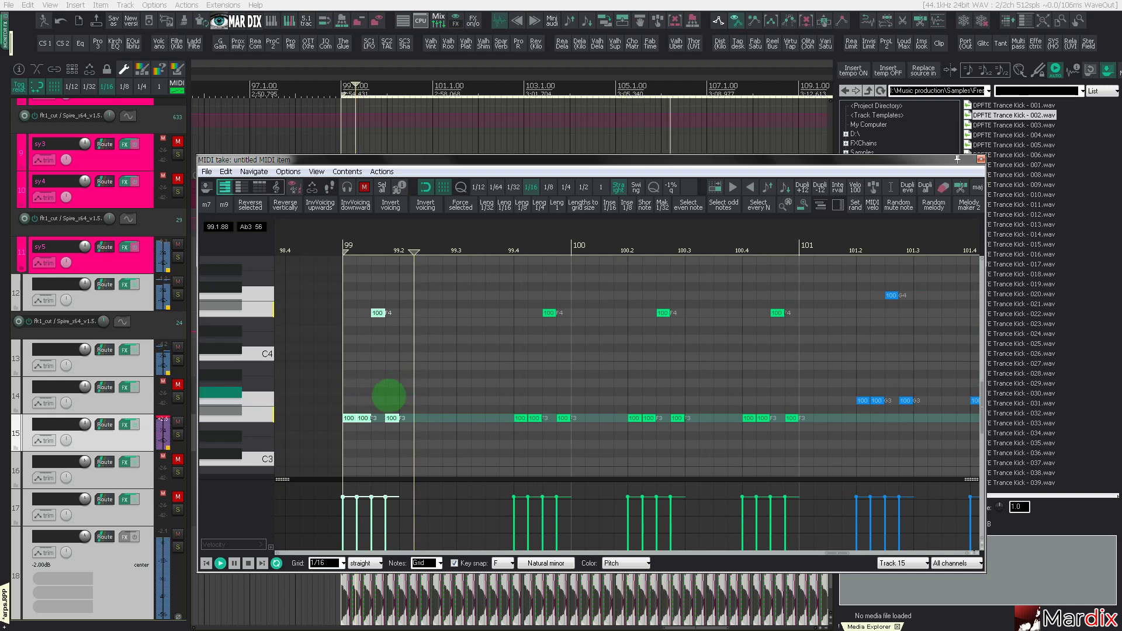
{"action": "left_click_drag", "start_coordinate": [349, 418], "coordinate": [406, 418]}
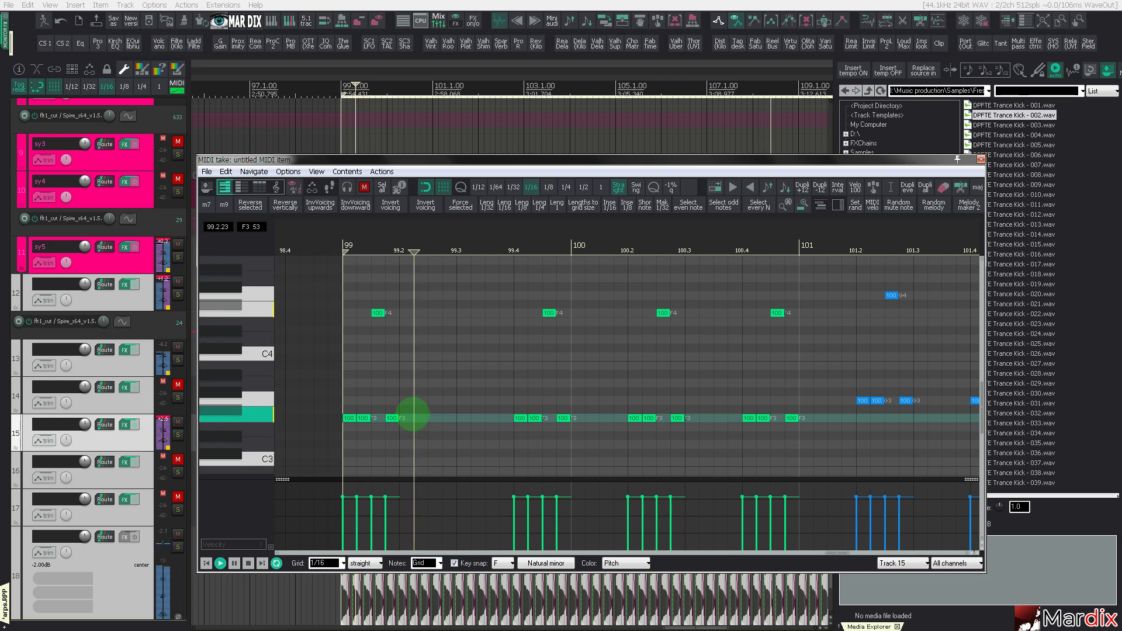
{"action": "left_click", "coordinate": [414, 415]}
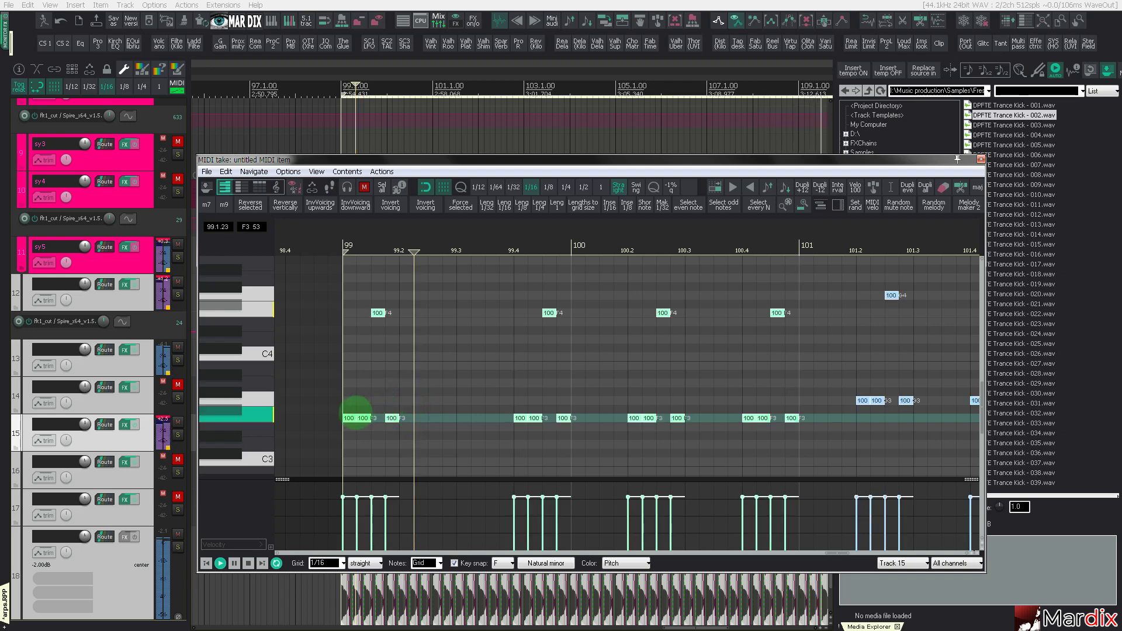
{"action": "scroll", "coordinate": [422, 426], "scroll_direction": "down", "scroll_amount": 10}
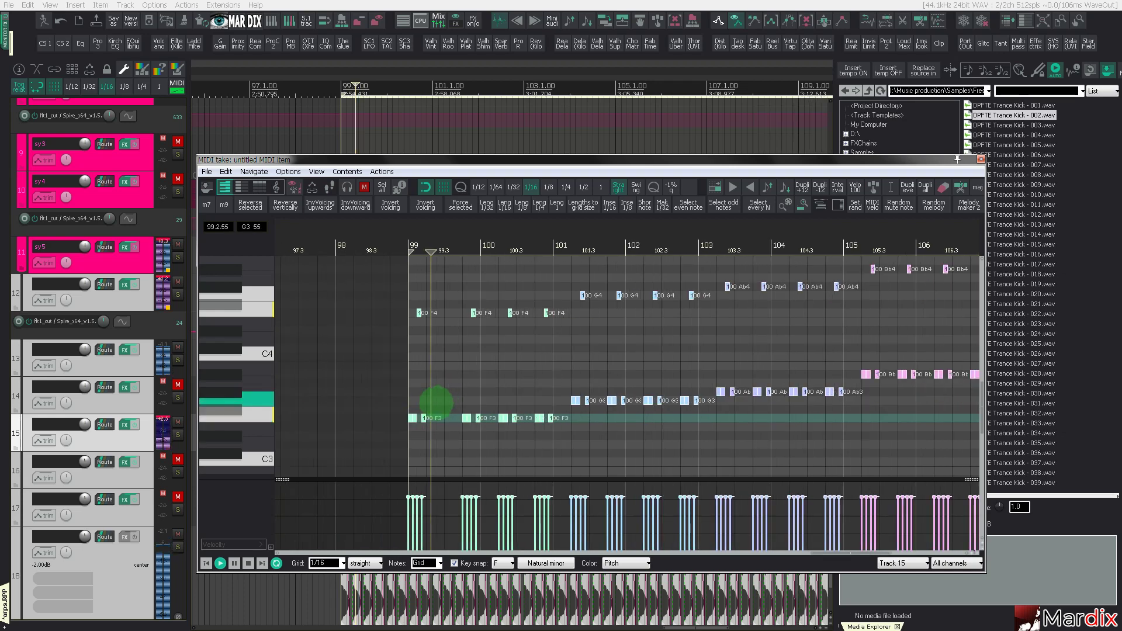
{"action": "scroll", "coordinate": [273, 397], "scroll_direction": "down", "scroll_amount": 5}
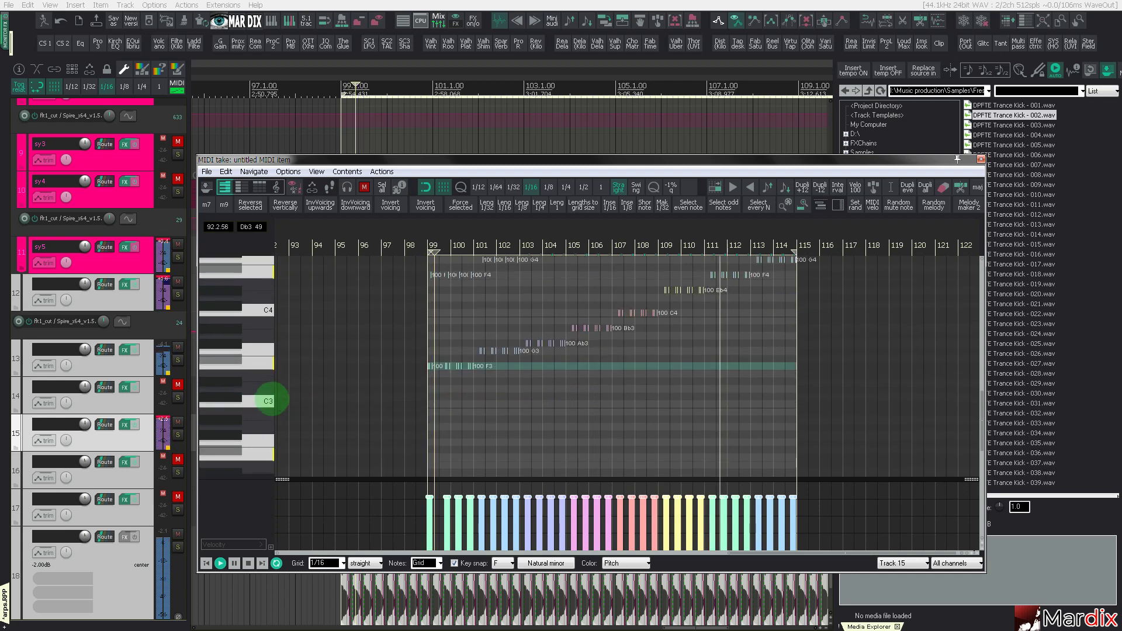
{"action": "scroll", "coordinate": [273, 398], "scroll_direction": "up", "scroll_amount": 3}
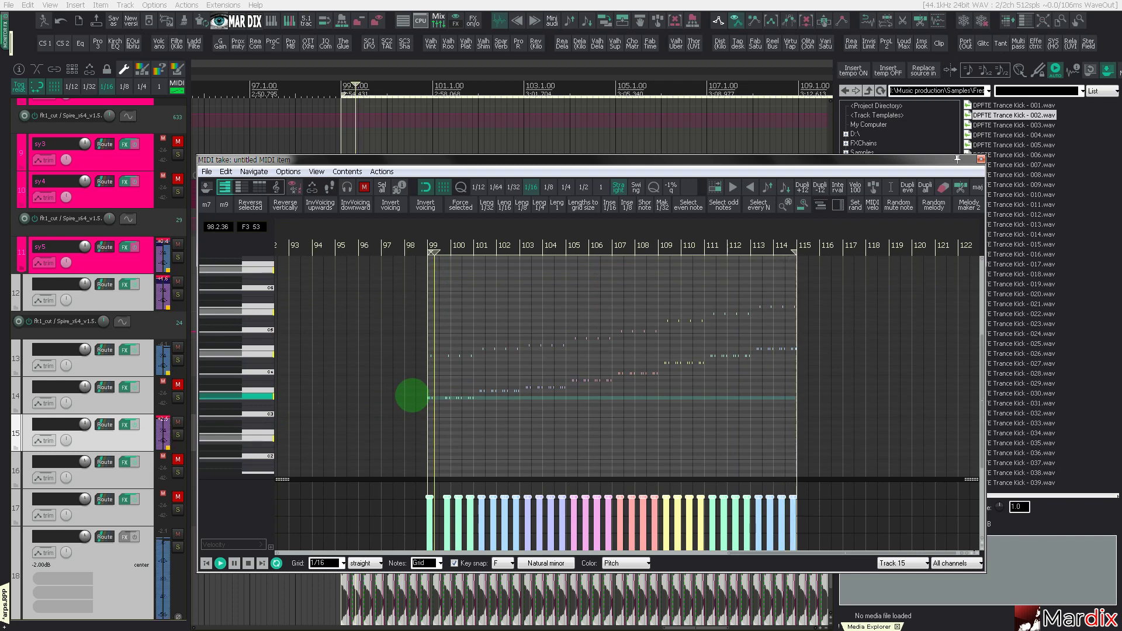
{"action": "scroll", "coordinate": [421, 402], "scroll_direction": "up", "scroll_amount": 9}
{"action": "left_click_drag", "start_coordinate": [533, 342], "coordinate": [393, 415]}
{"action": "scroll", "coordinate": [421, 412], "scroll_direction": "up", "scroll_amount": 5}
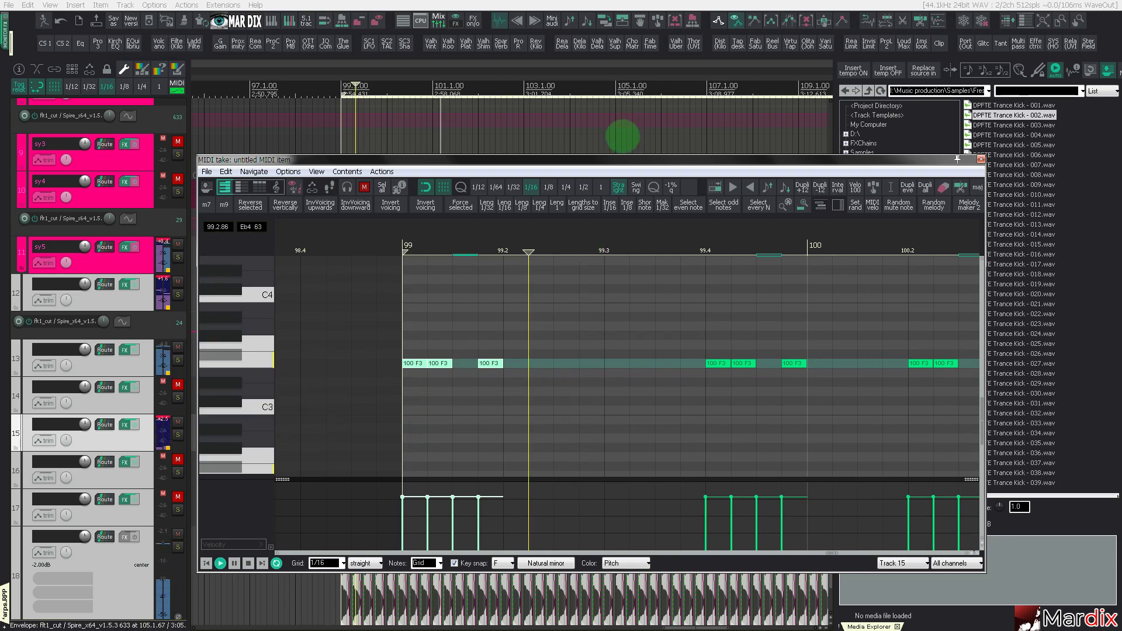
Maximize the MIDI editor and delete the F note groups after the first one in bars 99 and 100.
{"action": "double_click", "coordinate": [621, 162]}
{"action": "scroll", "coordinate": [54, 351], "scroll_direction": "up", "scroll_amount": 4}
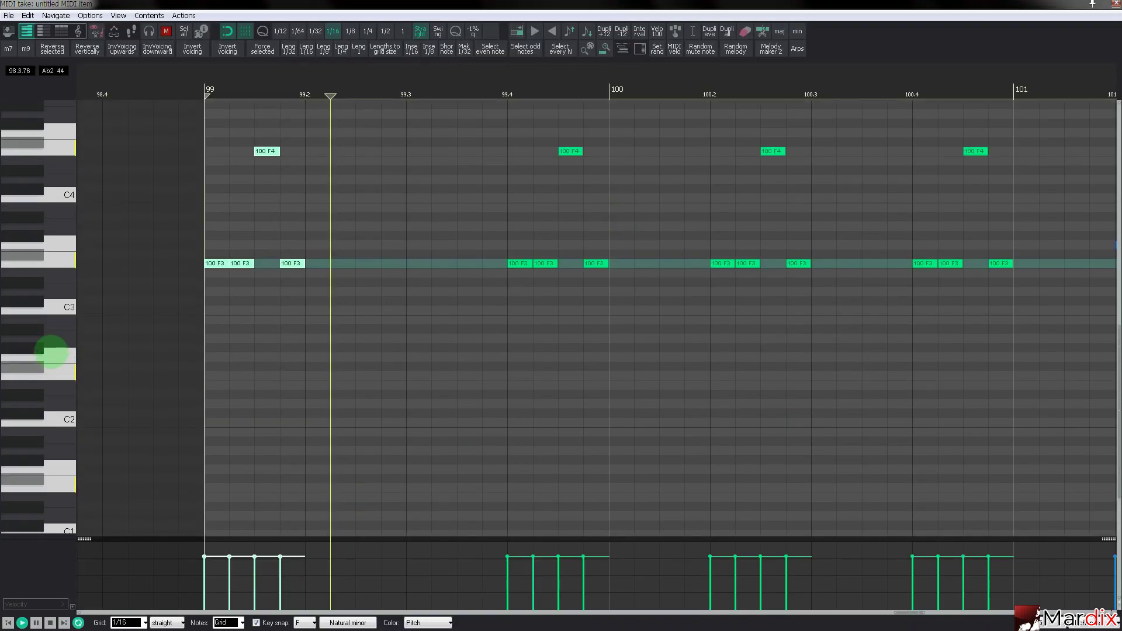
{"action": "scroll", "coordinate": [388, 212], "scroll_direction": "down", "scroll_amount": 5}
{"action": "left_click_drag", "start_coordinate": [400, 188], "coordinate": [530, 328]}
{"action": "key", "text": "Delete"}
Duplicate the first four-note F group onto beats 2, 3 and 4 of bar 99.
{"action": "scroll", "coordinate": [402, 266], "scroll_direction": "up", "scroll_amount": 4}
{"action": "left_click_drag", "start_coordinate": [383, 193], "coordinate": [252, 358]}
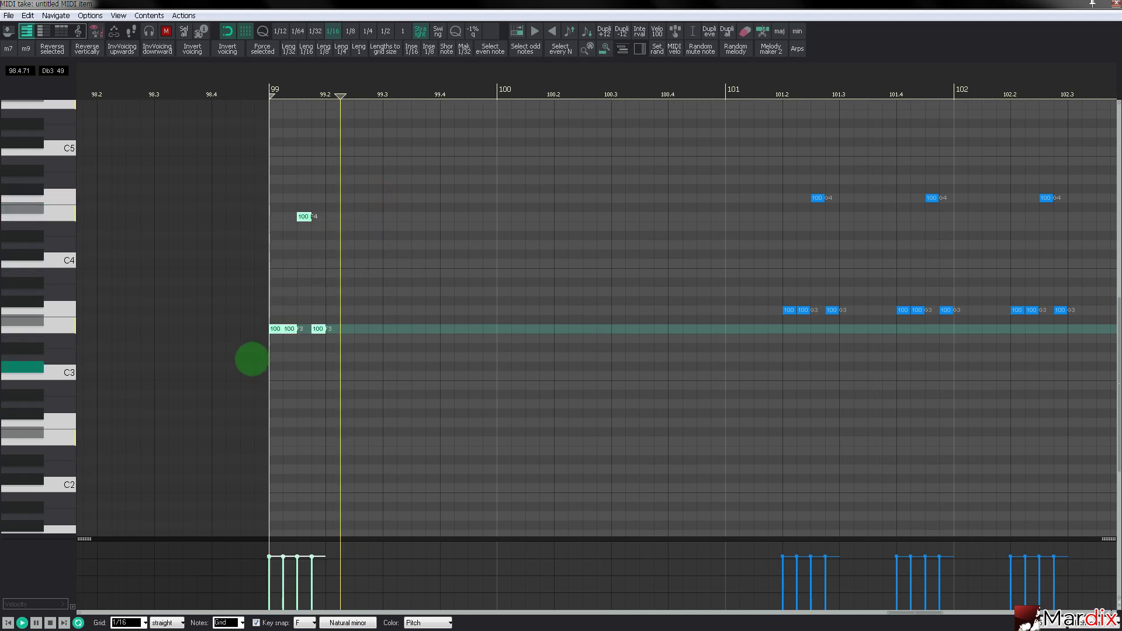
{"action": "key", "text": "ctrl+d"}
{"action": "key", "text": "ctrl+d"}
{"action": "key", "text": "ctrl+d"}
Play bar 99's pattern and shift the second F4 note a sixteenth later, with an F3 note filling its old place.
{"action": "left_click", "coordinate": [241, 87]}
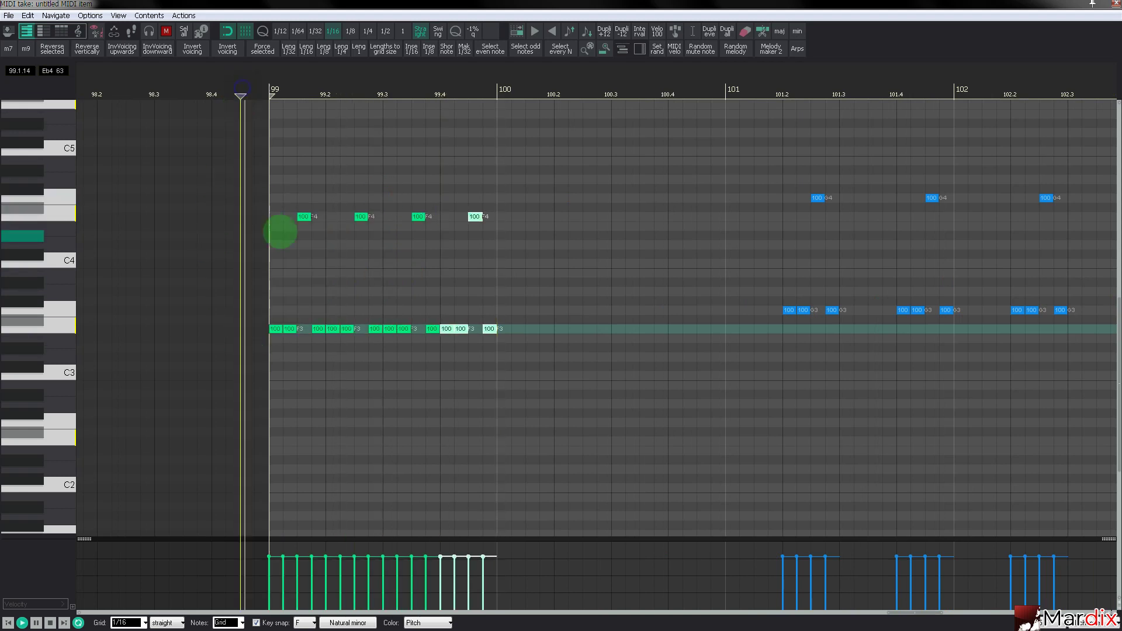
{"action": "key", "text": "space"}
{"action": "scroll", "coordinate": [383, 310], "scroll_direction": "up", "scroll_amount": 3}
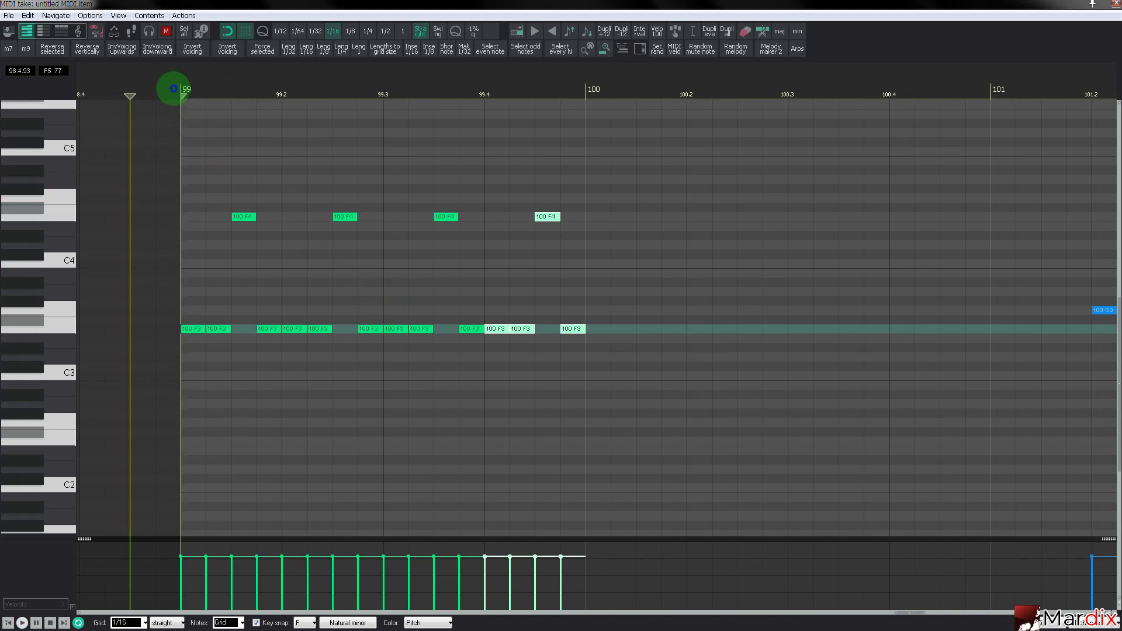
{"action": "left_click", "coordinate": [176, 92]}
{"action": "left_click_drag", "start_coordinate": [343, 218], "coordinate": [378, 219]}
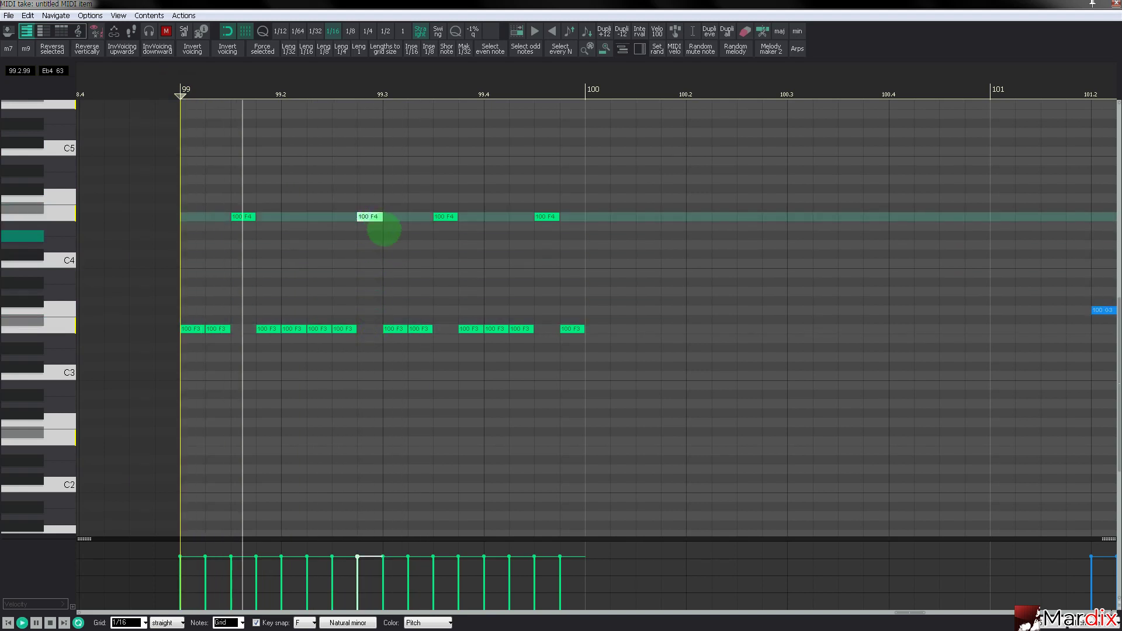
Duplicate bar 99's whole F3 and F4 pattern onto bar 100.
{"action": "left_click_drag", "start_coordinate": [632, 184], "coordinate": [173, 369]}
{"action": "key", "text": "ctrl+d"}
{"action": "scroll", "coordinate": [210, 343], "scroll_direction": "down", "scroll_amount": 3}
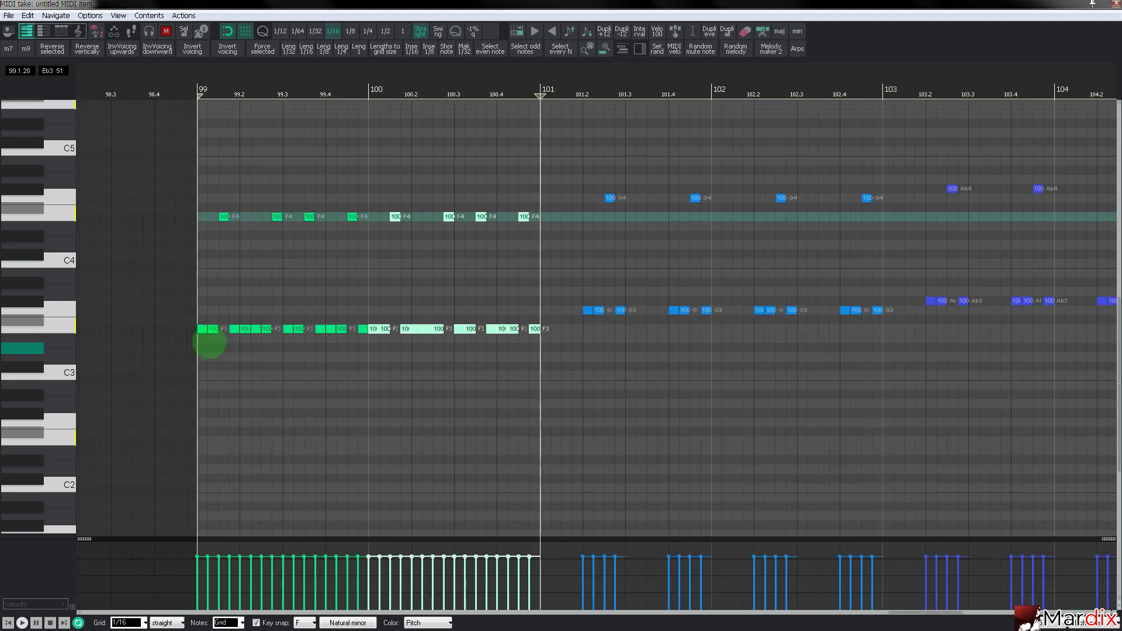
{"action": "scroll", "coordinate": [257, 208], "scroll_direction": "down", "scroll_amount": 3}
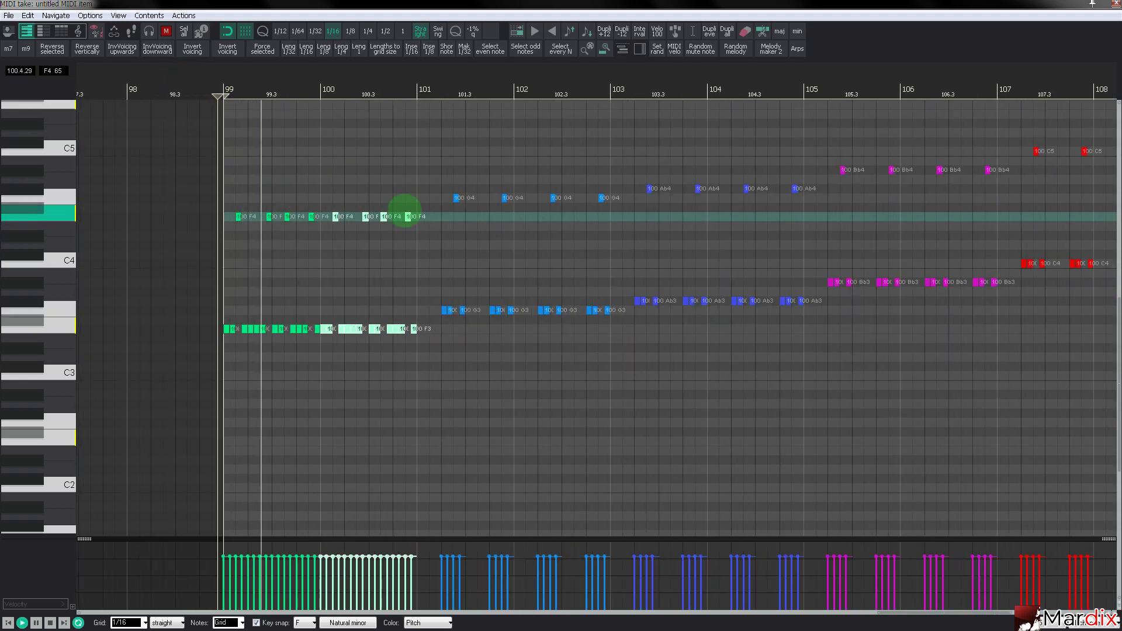
Replace the G note groups in bars 101 and 102 with a copy of bars 99 to 100 transposed down to Eb3 and Eb4.
{"action": "left_click_drag", "start_coordinate": [426, 175], "coordinate": [604, 338]}
{"action": "key", "text": "Delete"}
{"action": "left_click_drag", "start_coordinate": [514, 211], "coordinate": [138, 376]}
{"action": "key", "text": "ctrl+d"}
{"action": "key", "text": "Down"}
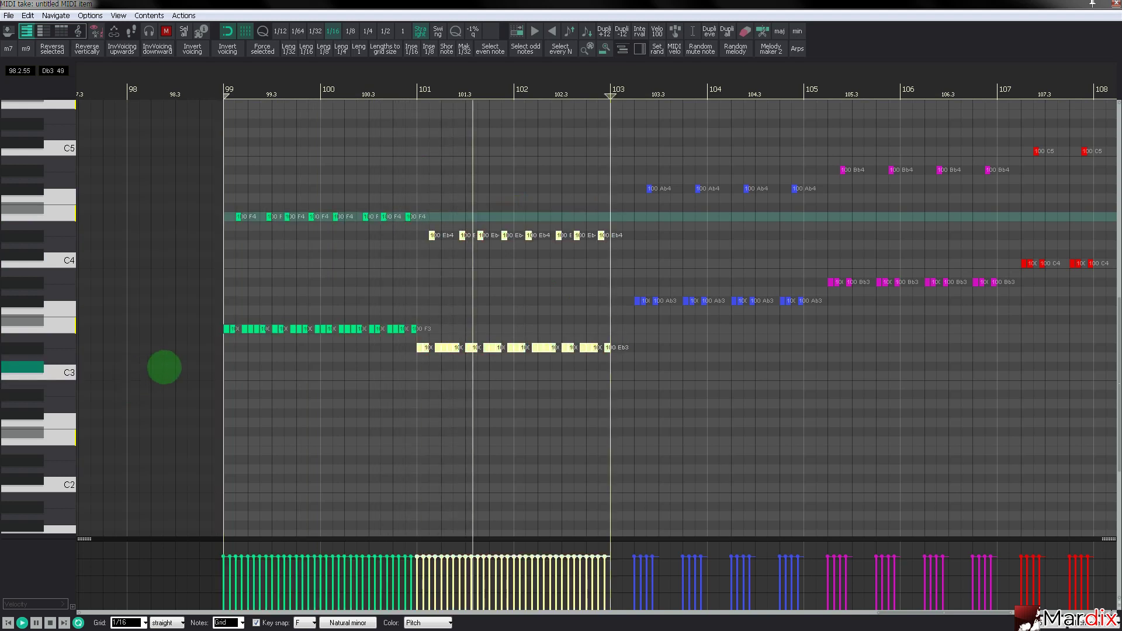
{"action": "scroll", "coordinate": [222, 353], "scroll_direction": "down", "scroll_amount": 2}
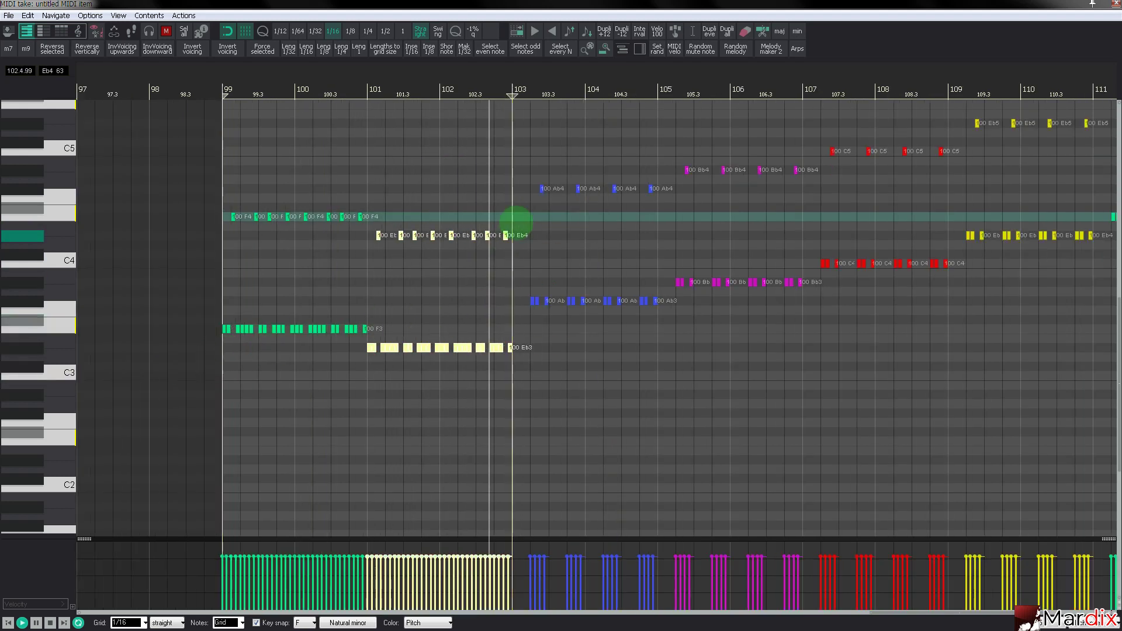
Delete all the leftover old notes from bar 103 to the end of the item at bar 115.
{"action": "left_click_drag", "start_coordinate": [527, 171], "coordinate": [855, 117]}
{"action": "key", "text": "Delete"}
{"action": "scroll", "coordinate": [643, 301], "scroll_direction": "down", "scroll_amount": 5}
{"action": "key", "text": "Delete"}
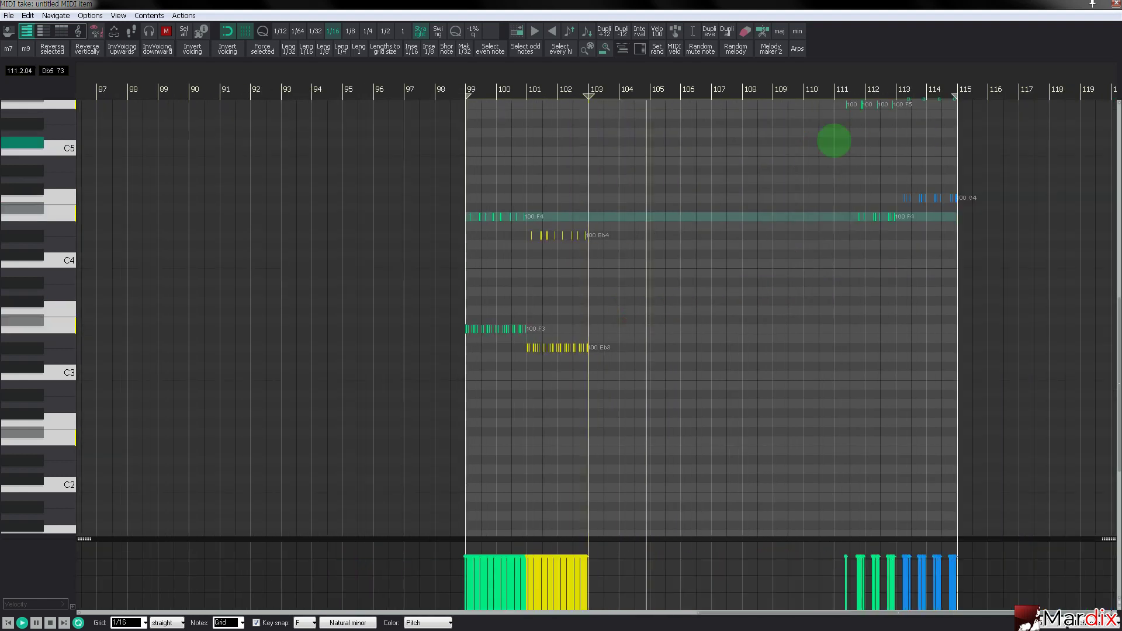
{"action": "left_click_drag", "start_coordinate": [792, 264], "coordinate": [953, 137]}
{"action": "key", "text": "Delete"}
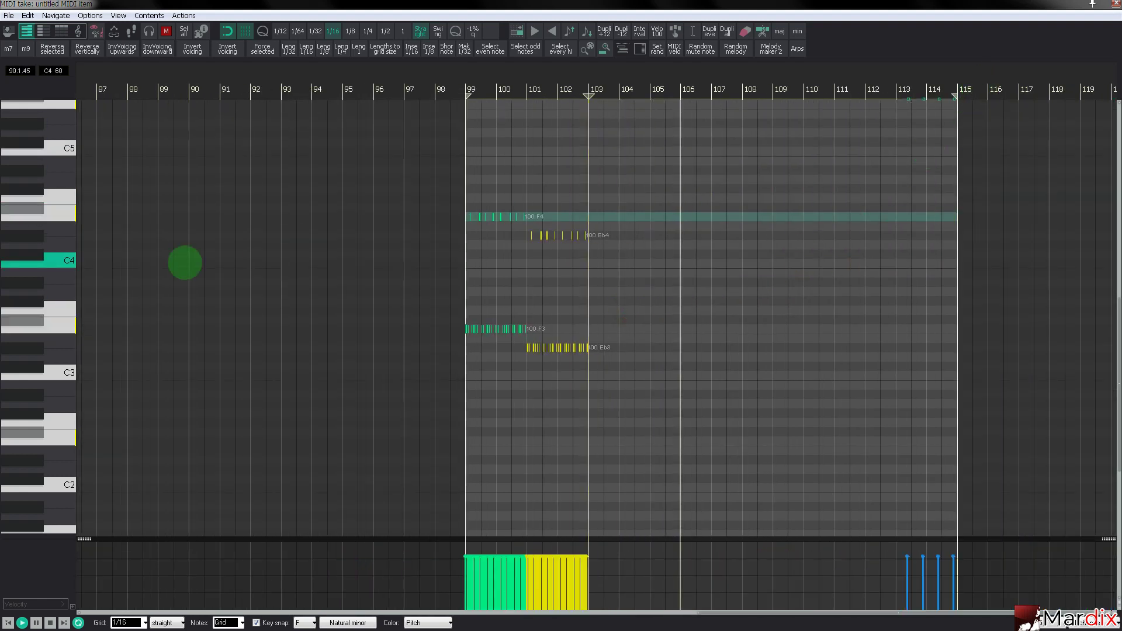
{"action": "scroll", "coordinate": [40, 284], "scroll_direction": "up", "scroll_amount": 3}
{"action": "left_click_drag", "start_coordinate": [759, 253], "coordinate": [980, 140]}
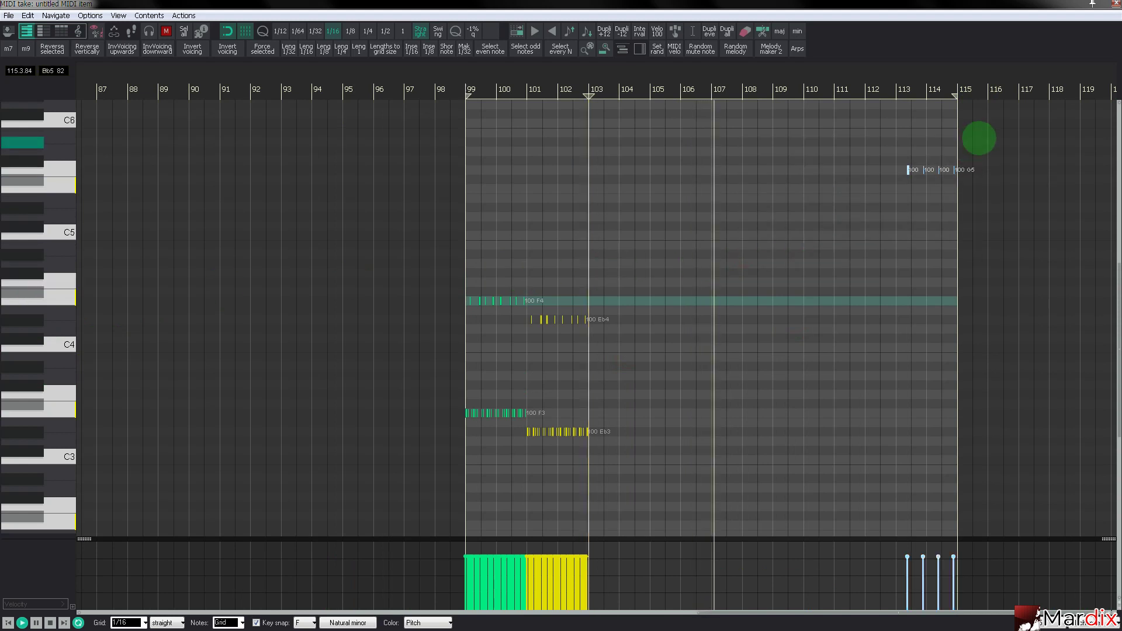
{"action": "key", "text": "Delete"}
{"action": "scroll", "coordinate": [799, 233], "scroll_direction": "up", "scroll_amount": 3}
{"action": "scroll", "coordinate": [724, 213], "scroll_direction": "down", "scroll_amount": 3}
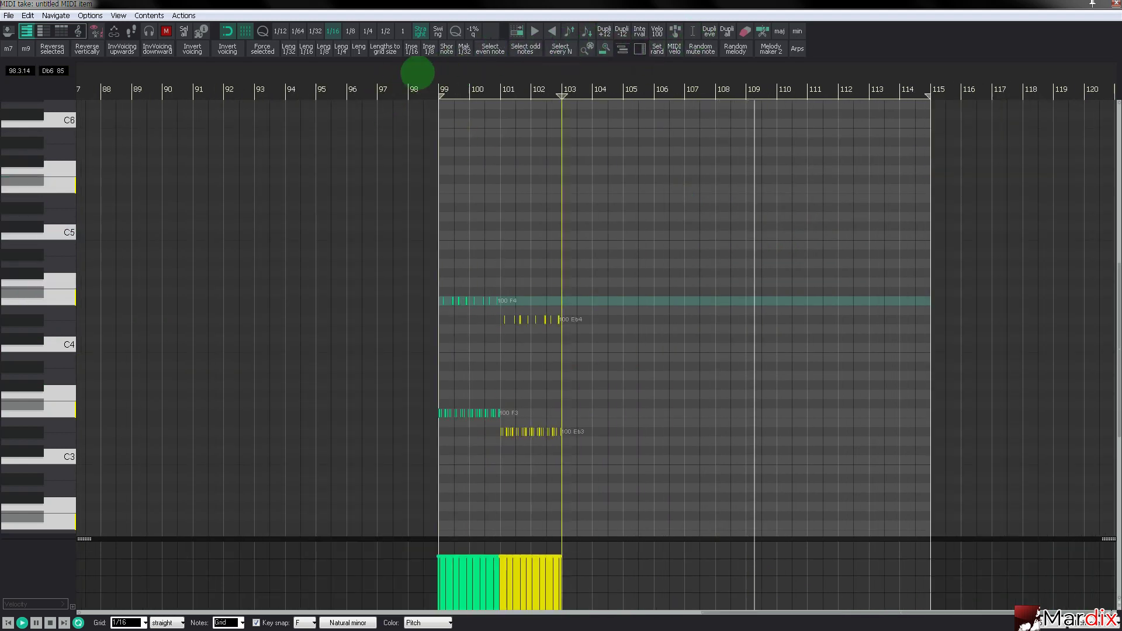
Set the grid to one bar and pull the item's loop end back to bar 107 so the pattern repeats from there.
{"action": "left_click", "coordinate": [402, 31]}
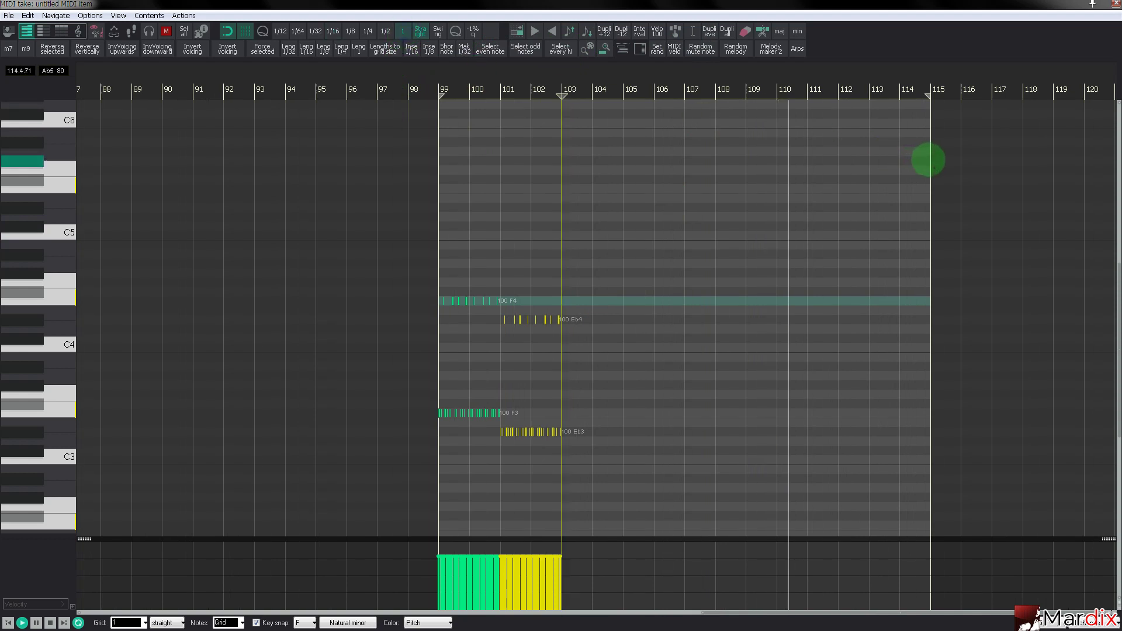
{"action": "left_click_drag", "start_coordinate": [928, 160], "coordinate": [668, 173]}
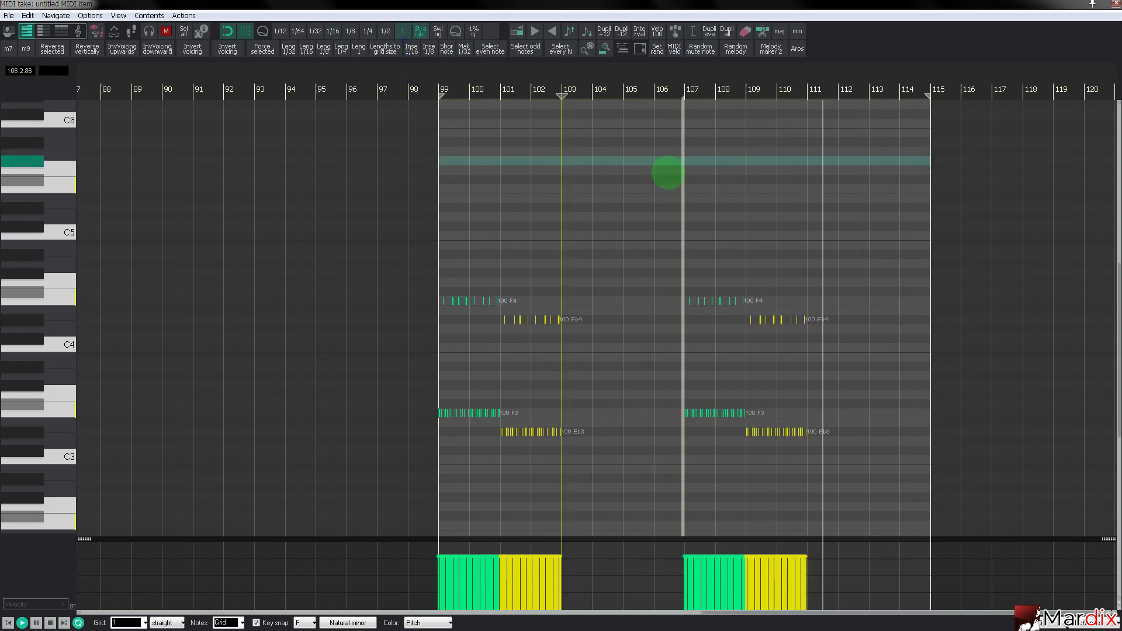
{"action": "scroll", "coordinate": [643, 199], "scroll_direction": "up", "scroll_amount": 6}
{"action": "left_click", "coordinate": [253, 112]}
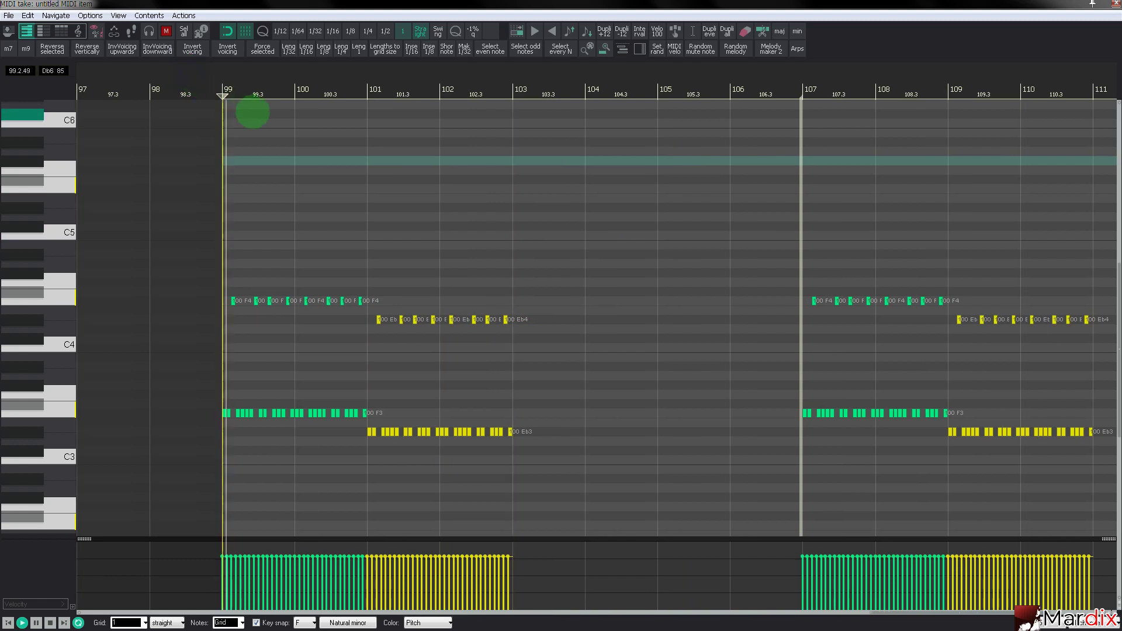
Duplicate the Eb pattern of bars 101 and 102 onto bars 103 and 104, transposed down to Db3 and Db4.
{"action": "scroll", "coordinate": [378, 236], "scroll_direction": "up", "scroll_amount": 3}
{"action": "left_click_drag", "start_coordinate": [643, 281], "coordinate": [361, 443]}
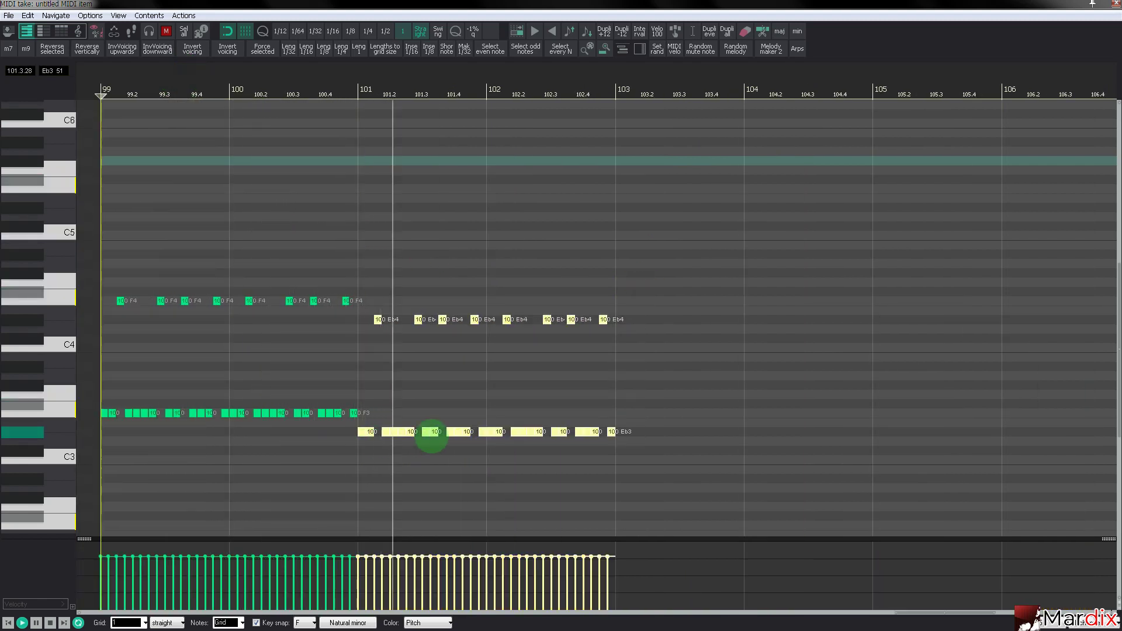
{"action": "key", "text": "ctrl+d"}
{"action": "key", "text": "Down"}
{"action": "key", "text": "Down"}
{"action": "key", "text": "Down"}
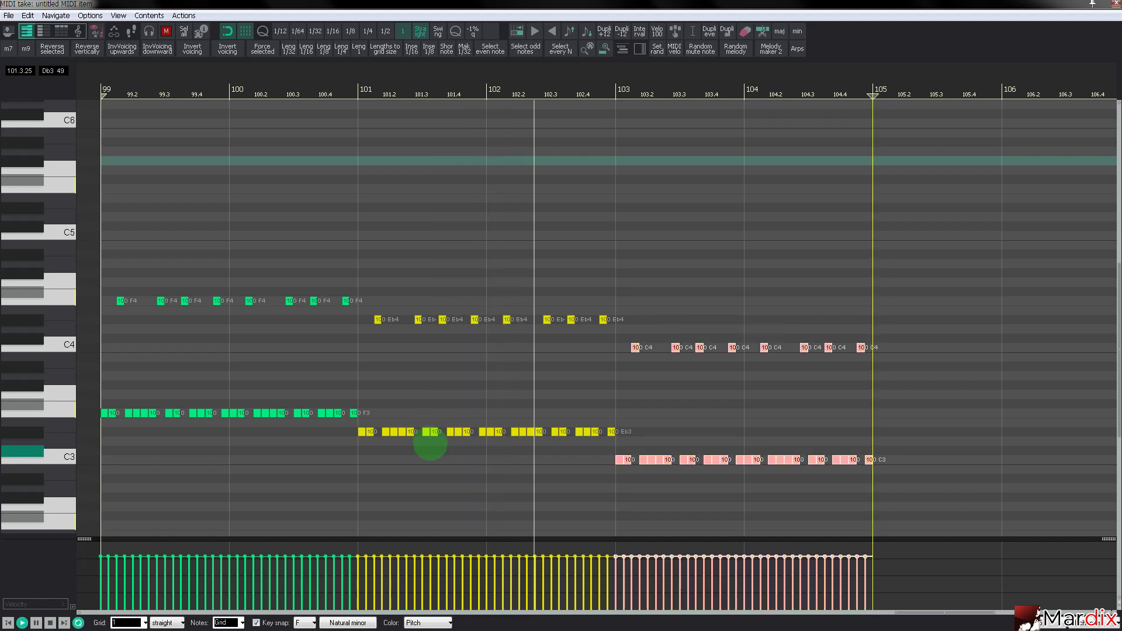
{"action": "scroll", "coordinate": [578, 364], "scroll_direction": "down", "scroll_amount": 3}
{"action": "scroll", "coordinate": [572, 364], "scroll_direction": "up", "scroll_amount": 1}
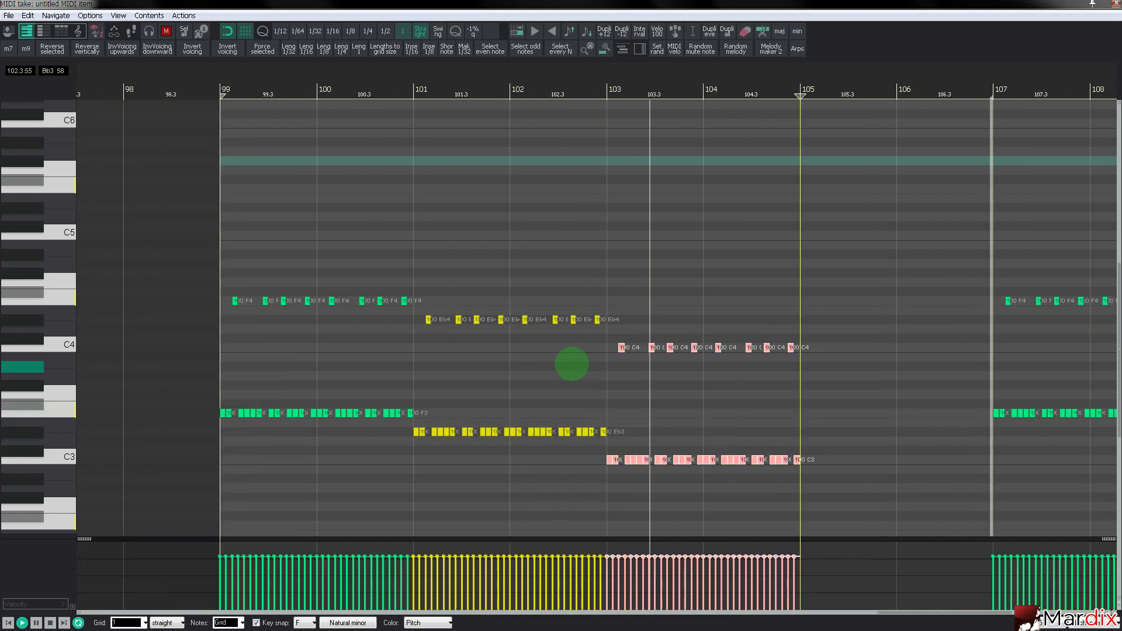
{"action": "key", "text": "Down"}
{"action": "key", "text": "Down"}
{"action": "key", "text": "Up"}
{"action": "key", "text": "Up"}
{"action": "key", "text": "Up"}
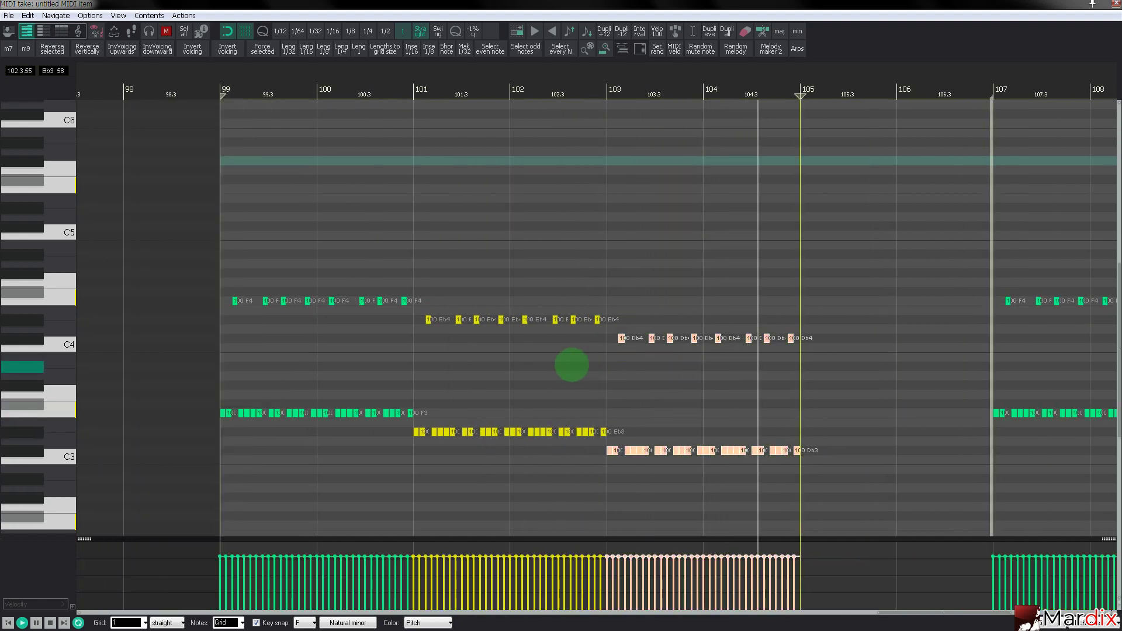
Duplicate the Db pattern onto bars 105 and 106, raise the copy to Eb3 and Eb4, and close the MIDI editor.
{"action": "scroll", "coordinate": [572, 365], "scroll_direction": "down", "scroll_amount": 1}
{"action": "key", "text": "ctrl+d"}
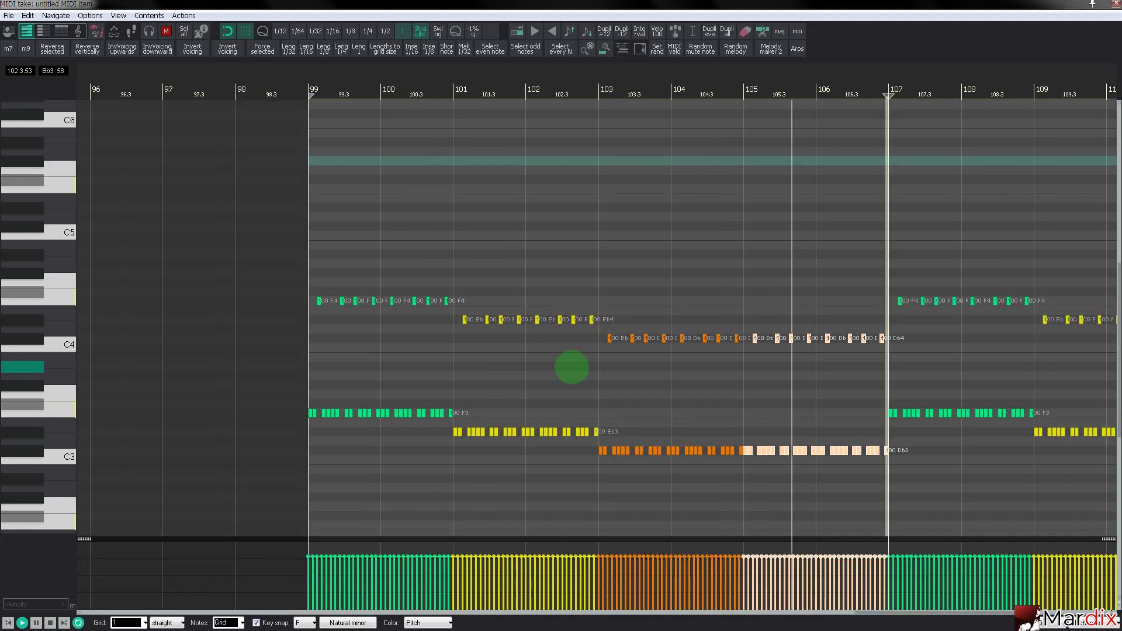
{"action": "key", "text": "Up"}
{"action": "key", "text": "Up"}
{"action": "scroll", "coordinate": [566, 370], "scroll_direction": "down", "scroll_amount": 1}
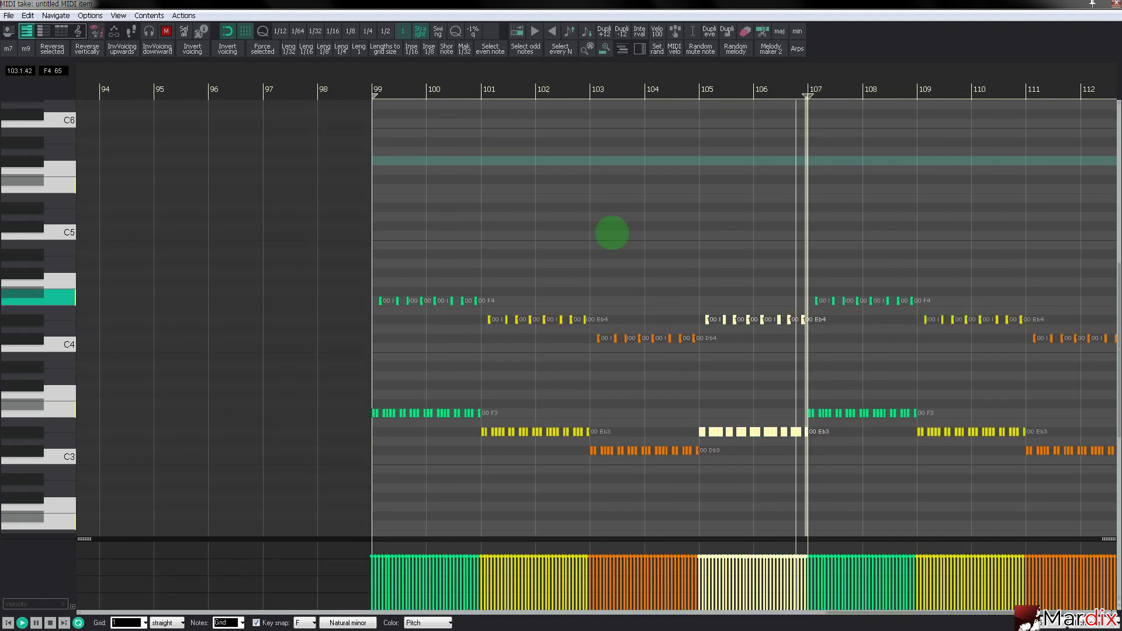
{"action": "left_click_drag", "start_coordinate": [615, 85], "coordinate": [558, 87]}
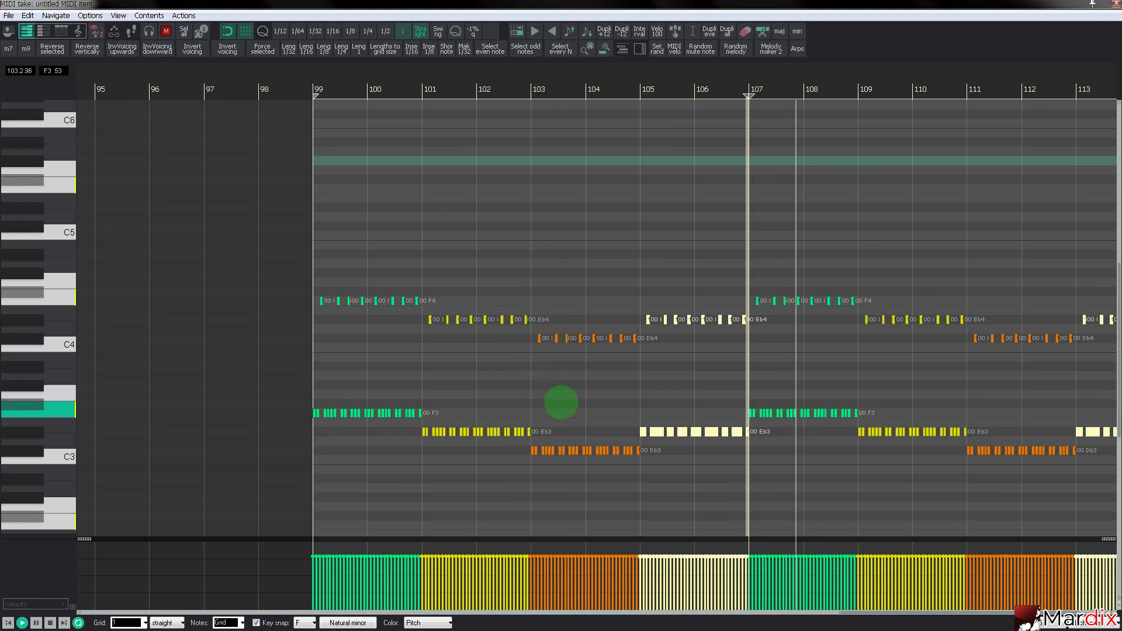
{"action": "scroll", "coordinate": [561, 401], "scroll_direction": "up", "scroll_amount": 1}
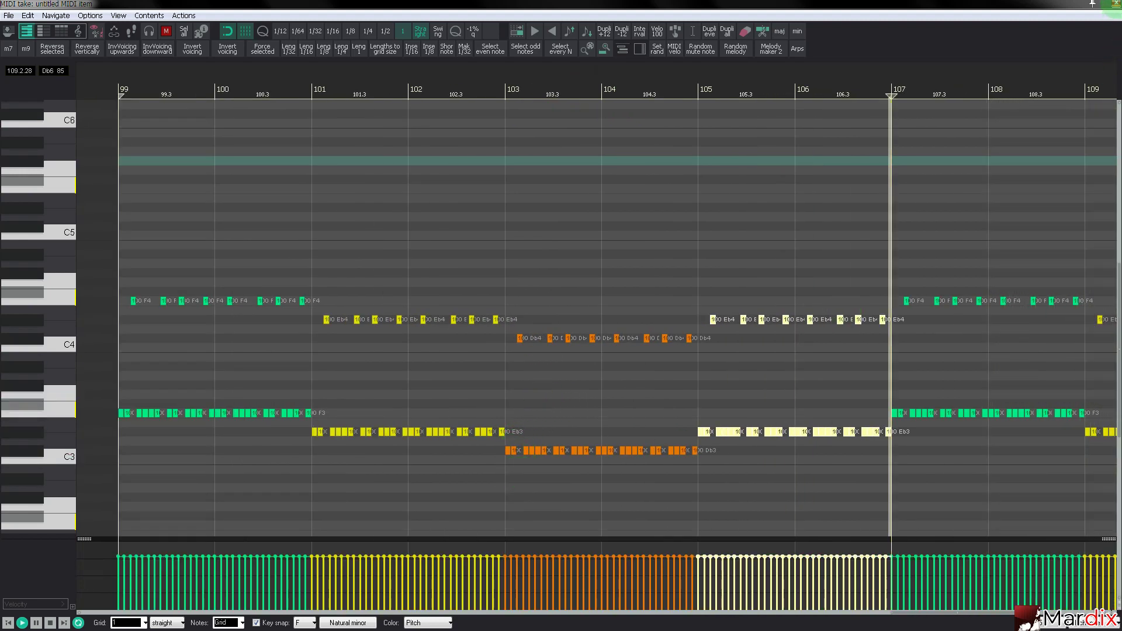
{"action": "left_click", "coordinate": [1116, 5]}
Play from just before bar 99 and add LFOTool to track 15 with its default quarter-note ducking curve.
{"action": "scroll", "coordinate": [436, 341], "scroll_direction": "down", "scroll_amount": 2}
{"action": "scroll", "coordinate": [165, 466], "scroll_direction": "down", "scroll_amount": 1}
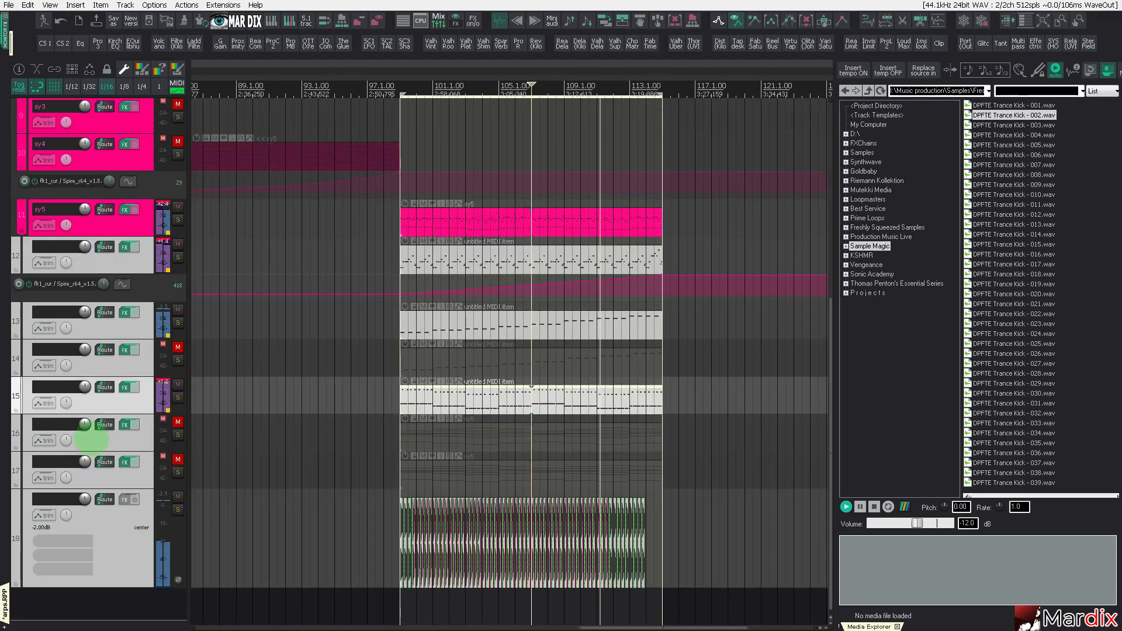
{"action": "left_click", "coordinate": [118, 537]}
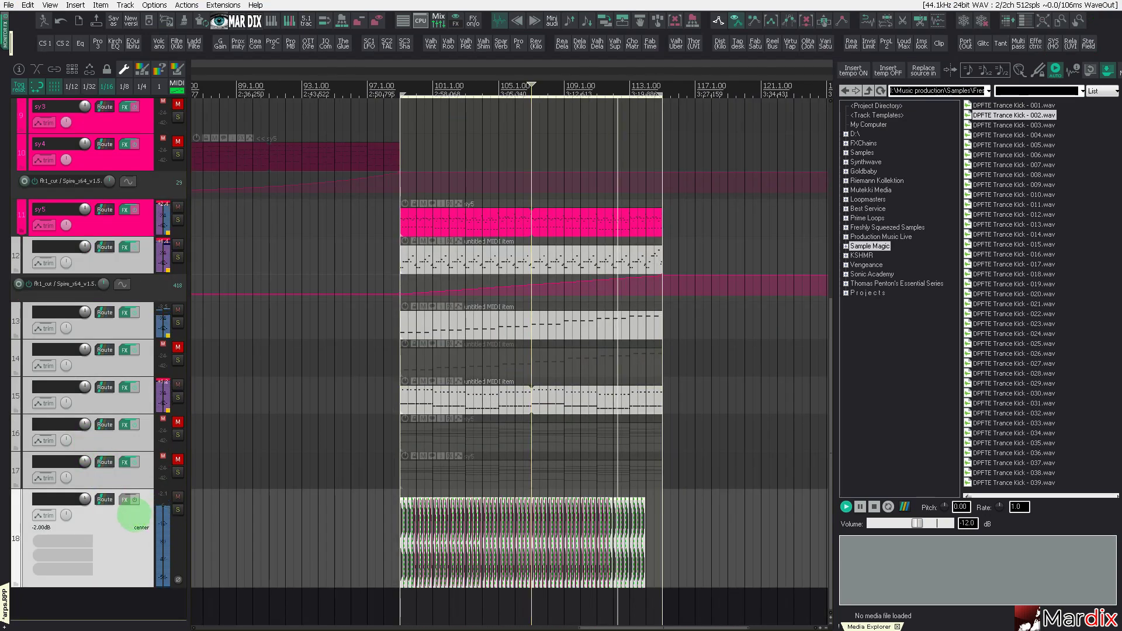
{"action": "left_click", "coordinate": [132, 403]}
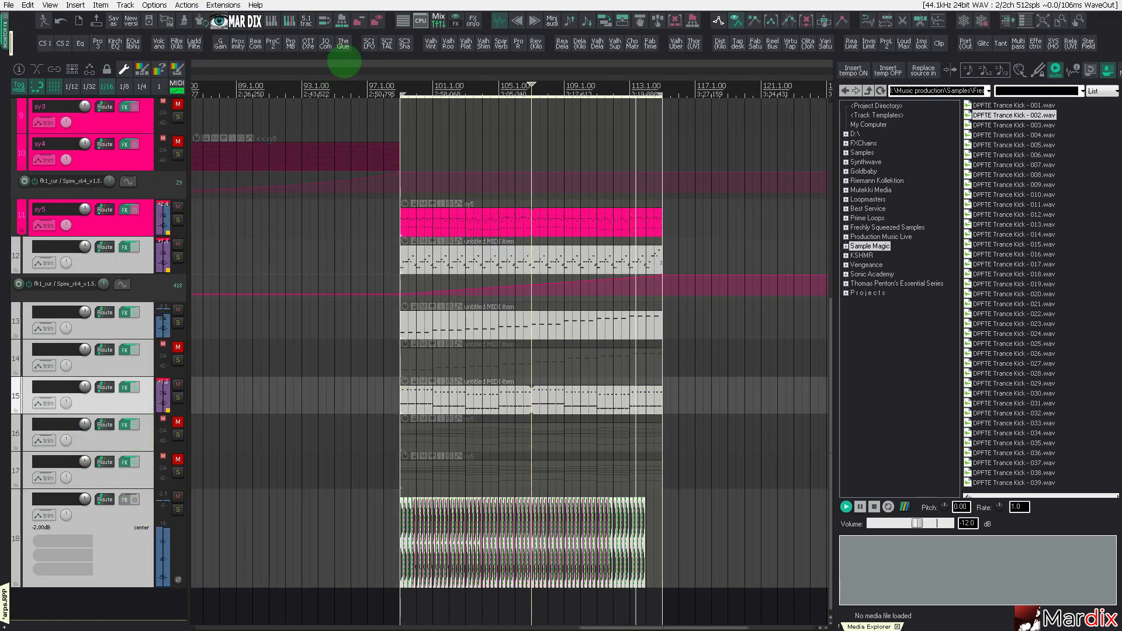
{"action": "left_click", "coordinate": [383, 394]}
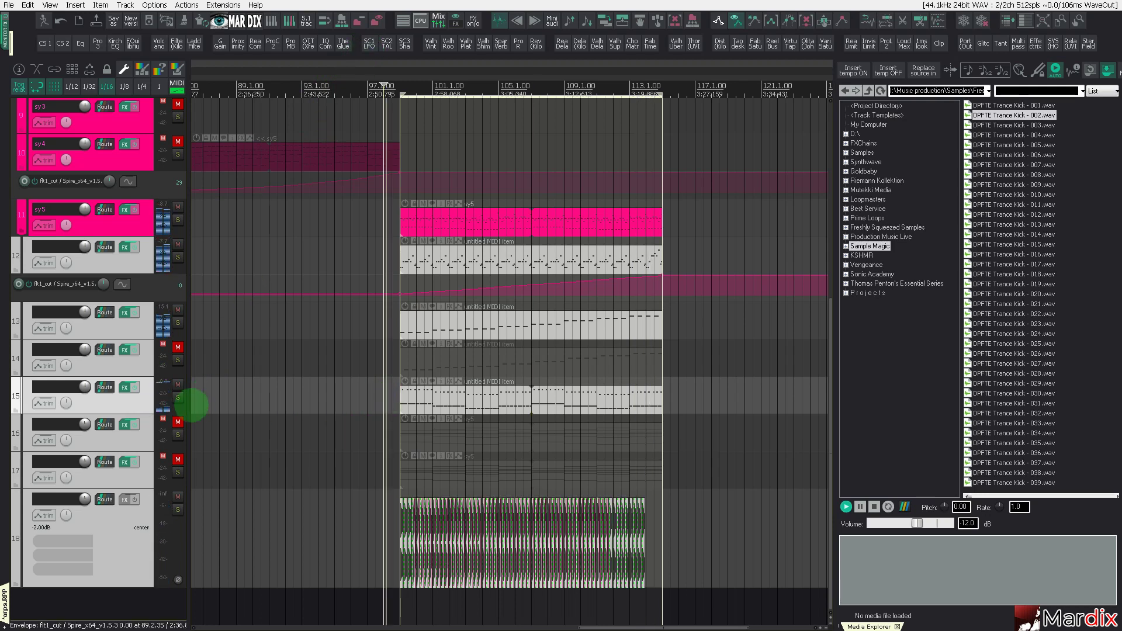
{"action": "left_click", "coordinate": [369, 44]}
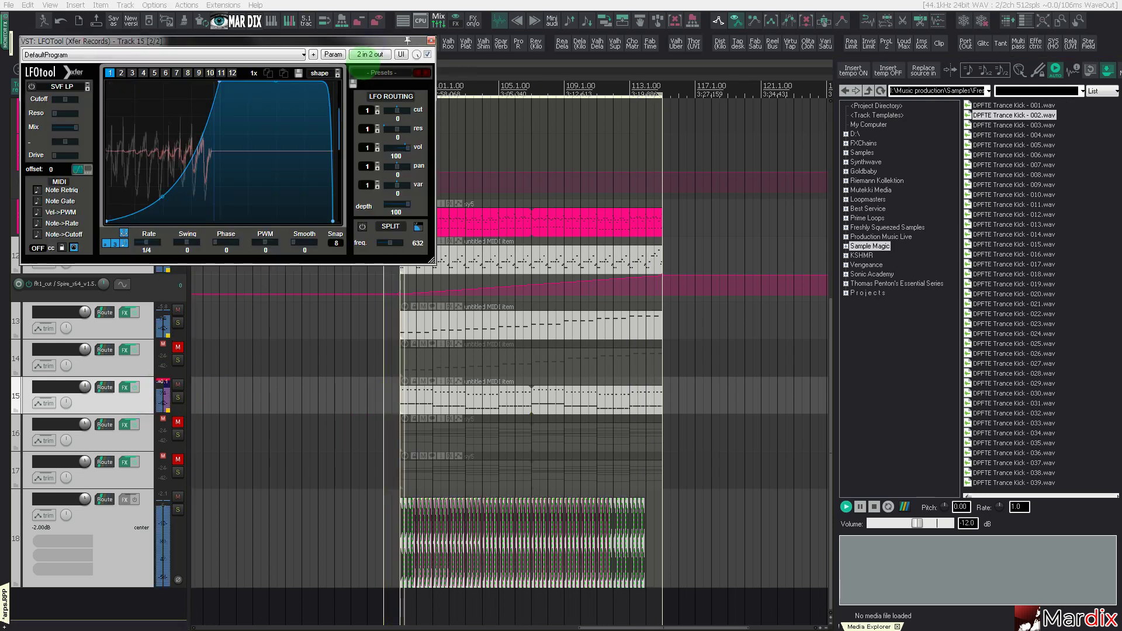
{"action": "left_click_drag", "start_coordinate": [350, 42], "coordinate": [463, 153]}
{"action": "left_click", "coordinate": [543, 152]}
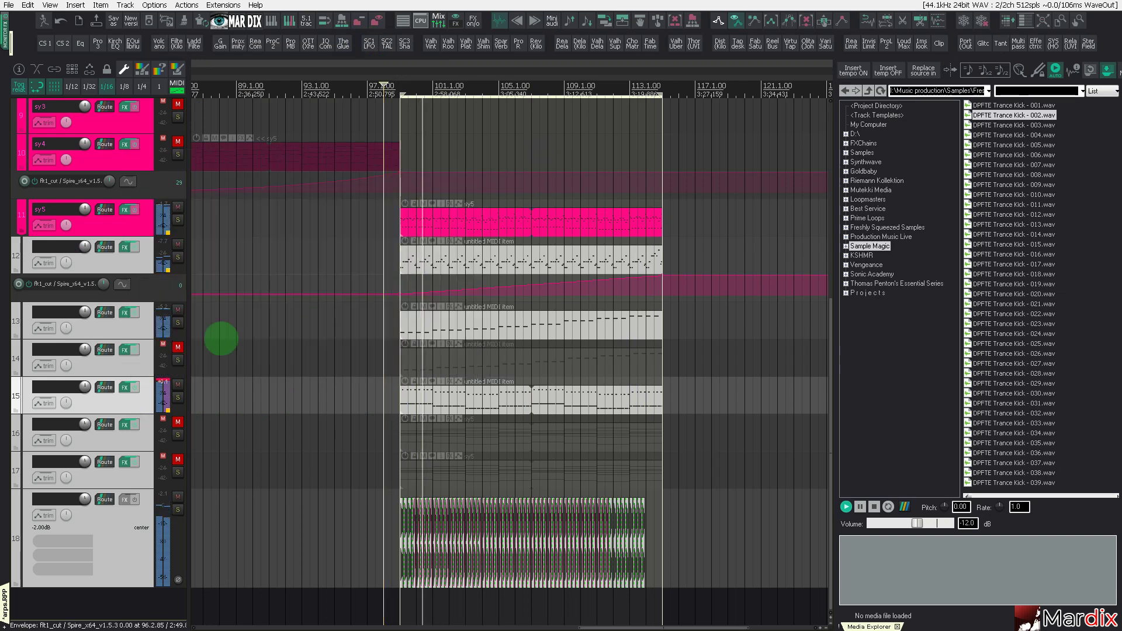
Step forward through Spire's bass presets on track 15 to BA Ray Element and close the effects window.
{"action": "left_click", "coordinate": [127, 388]}
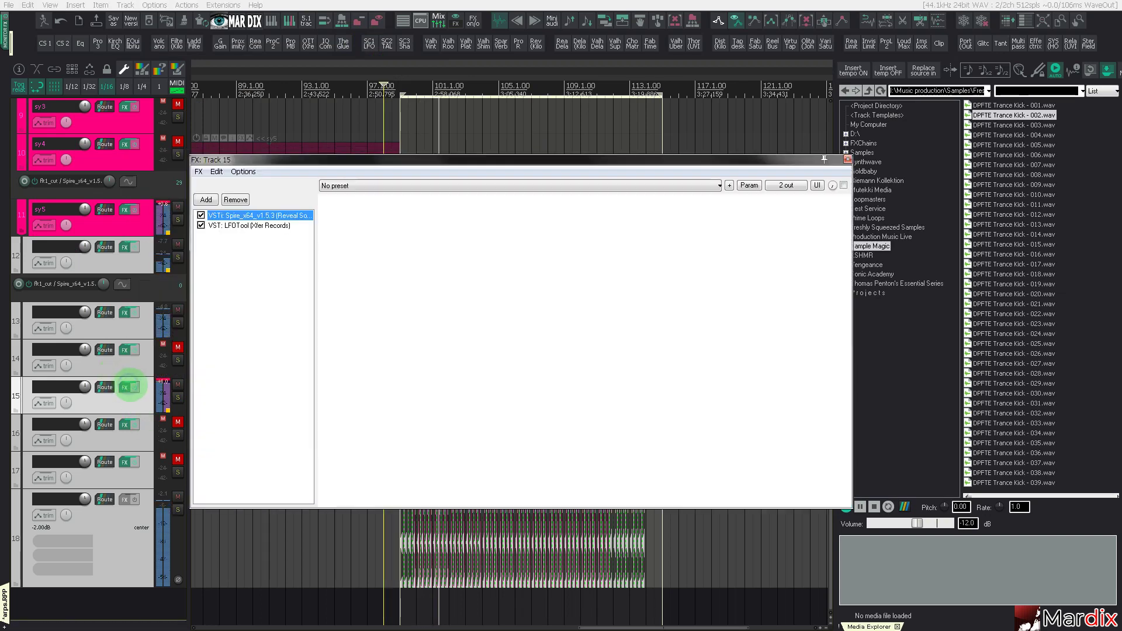
{"action": "left_click", "coordinate": [448, 209]}
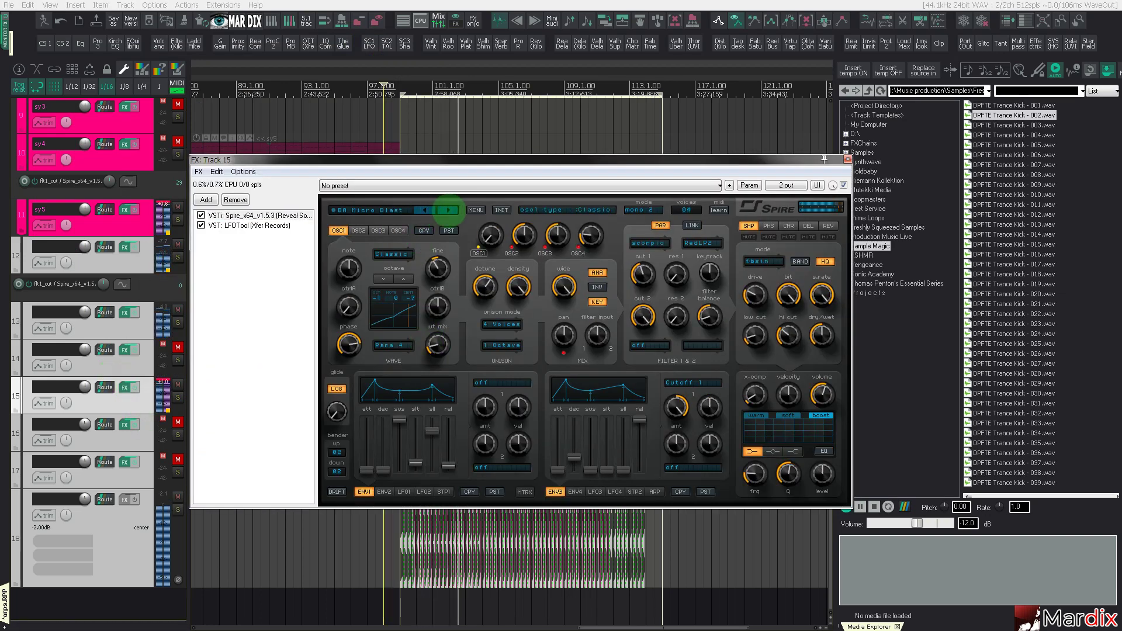
{"action": "left_click", "coordinate": [448, 210]}
{"action": "left_click_drag", "start_coordinate": [470, 164], "coordinate": [438, 196]}
{"action": "left_click", "coordinate": [416, 242]}
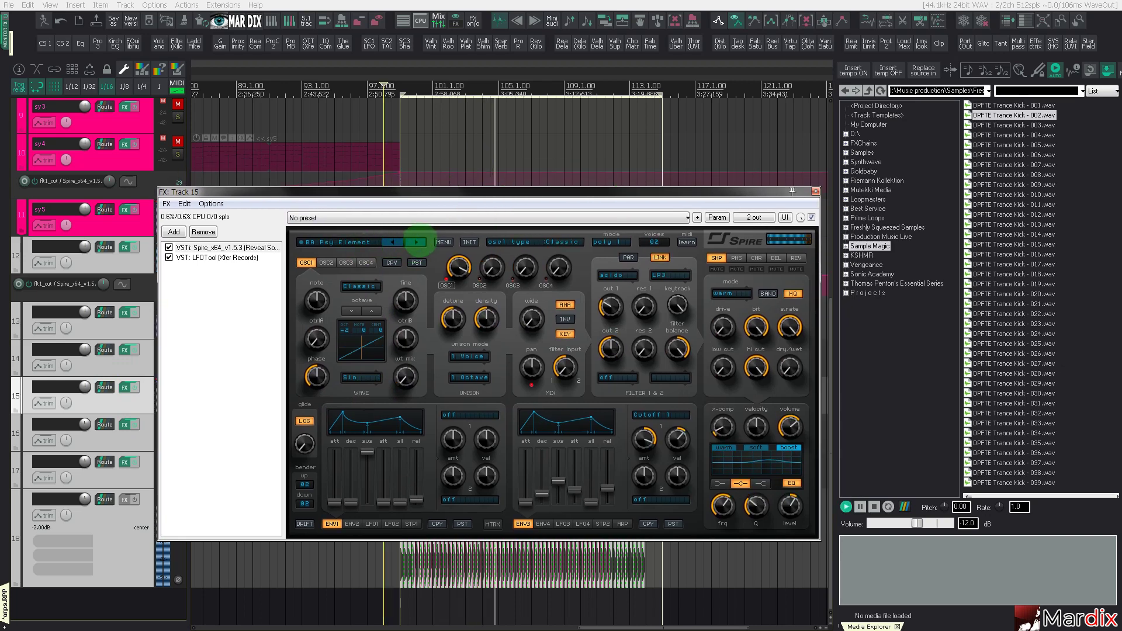
{"action": "left_click", "coordinate": [815, 191]}
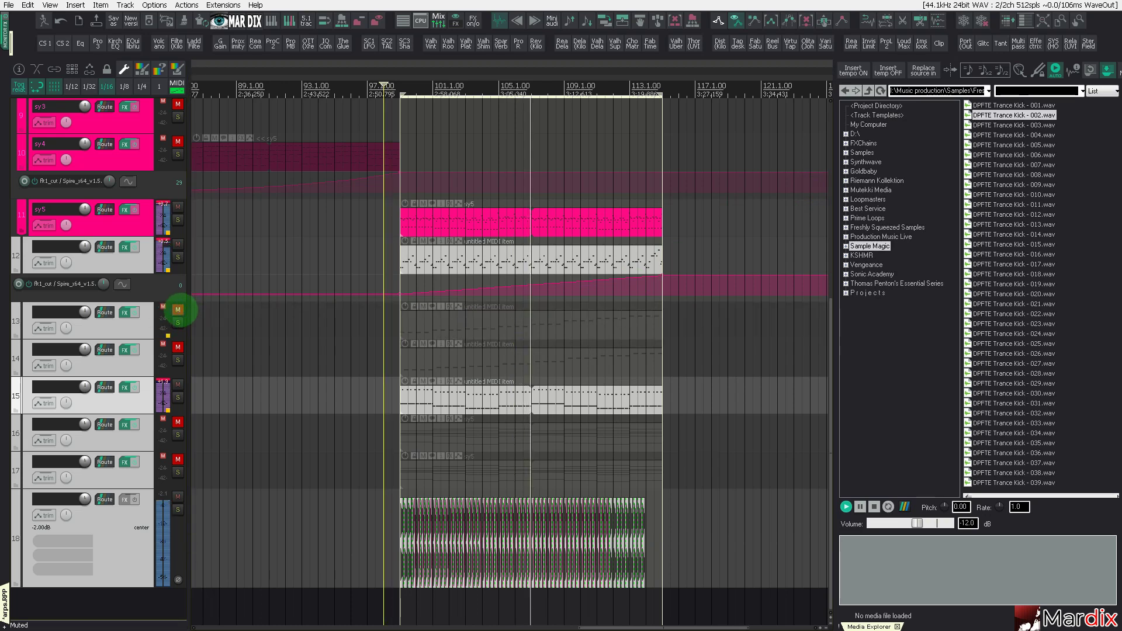
Duplicate track 13 and review the notes of the copied item on the new track 14.
{"action": "right_click", "coordinate": [131, 316]}
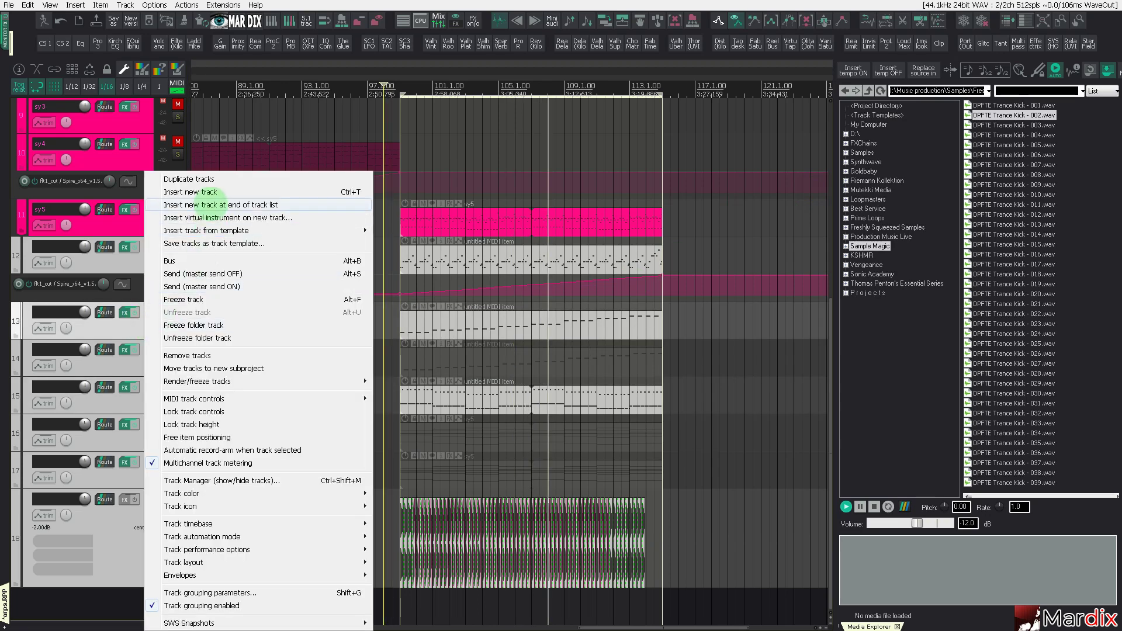
{"action": "left_click", "coordinate": [134, 313]}
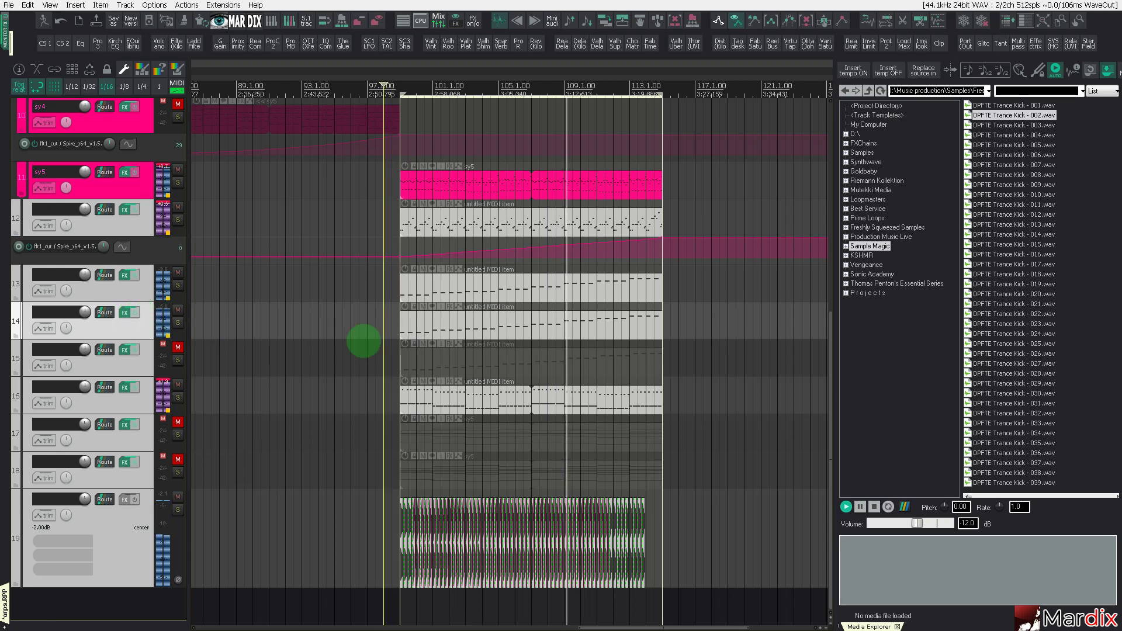
{"action": "double_click", "coordinate": [433, 328]}
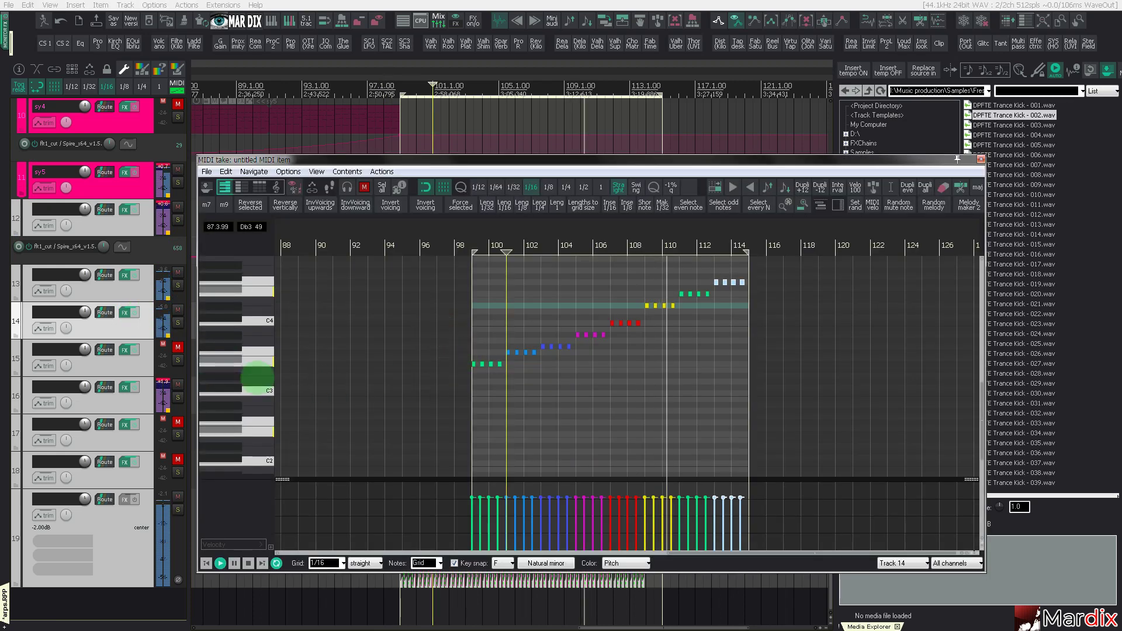
{"action": "scroll", "coordinate": [256, 380], "scroll_direction": "up", "scroll_amount": 1}
{"action": "scroll", "coordinate": [541, 379], "scroll_direction": "up", "scroll_amount": 4}
{"action": "scroll", "coordinate": [524, 372], "scroll_direction": "down", "scroll_amount": 3}
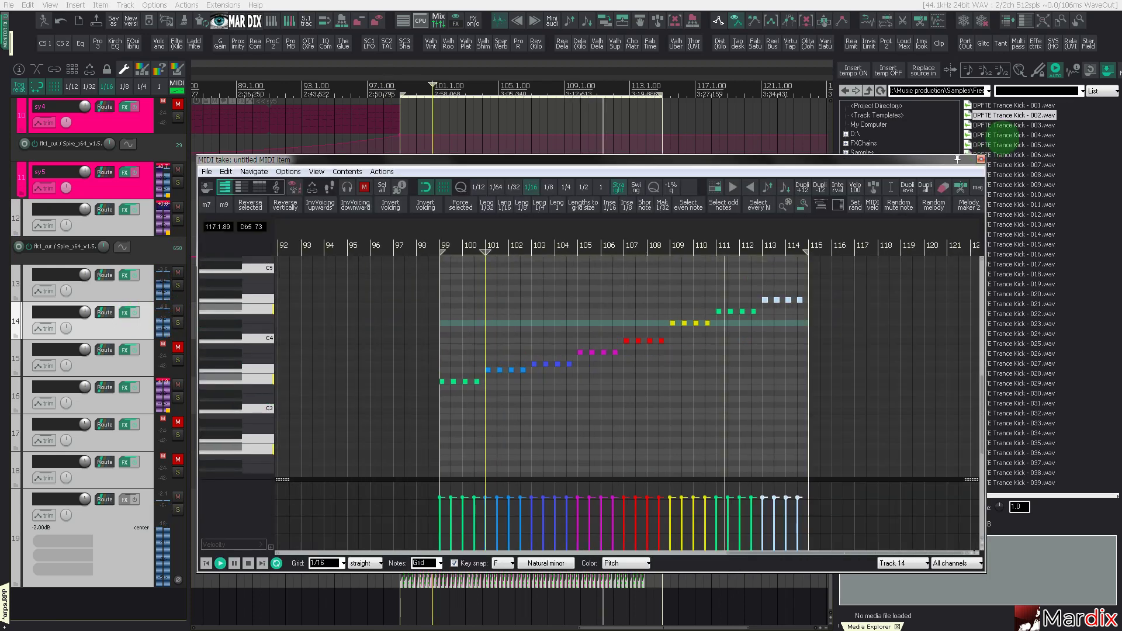
{"action": "left_click", "coordinate": [981, 159]}
Solo tracks 13 and 14 in turn during playback to compare their sound, leaving both unsoloed.
{"action": "left_click", "coordinate": [179, 323]}
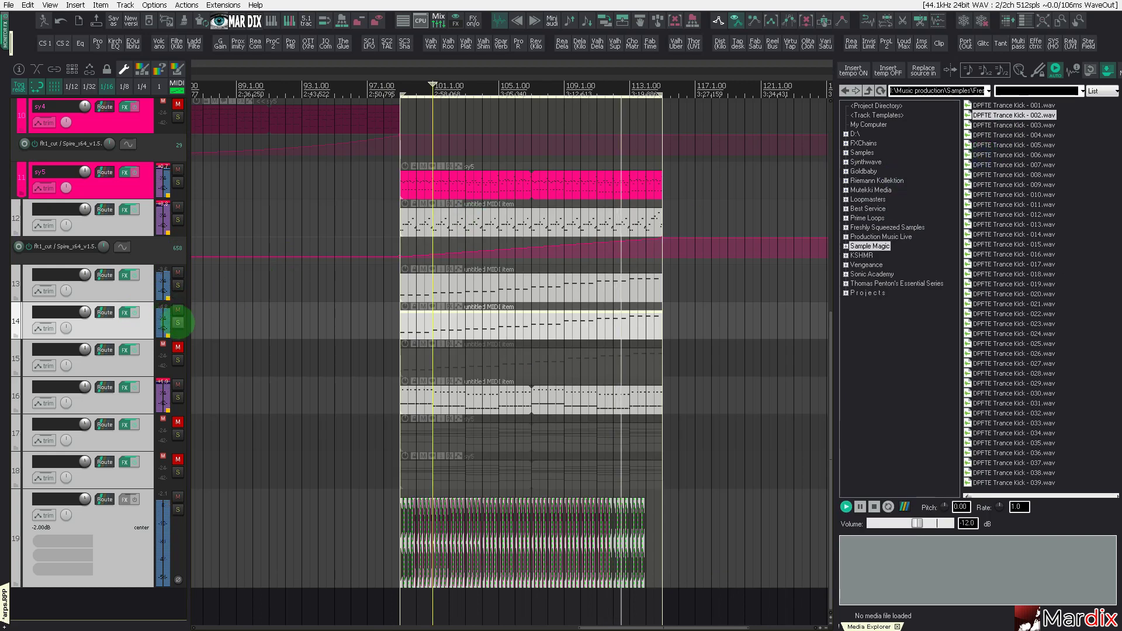
{"action": "left_click", "coordinate": [179, 322]}
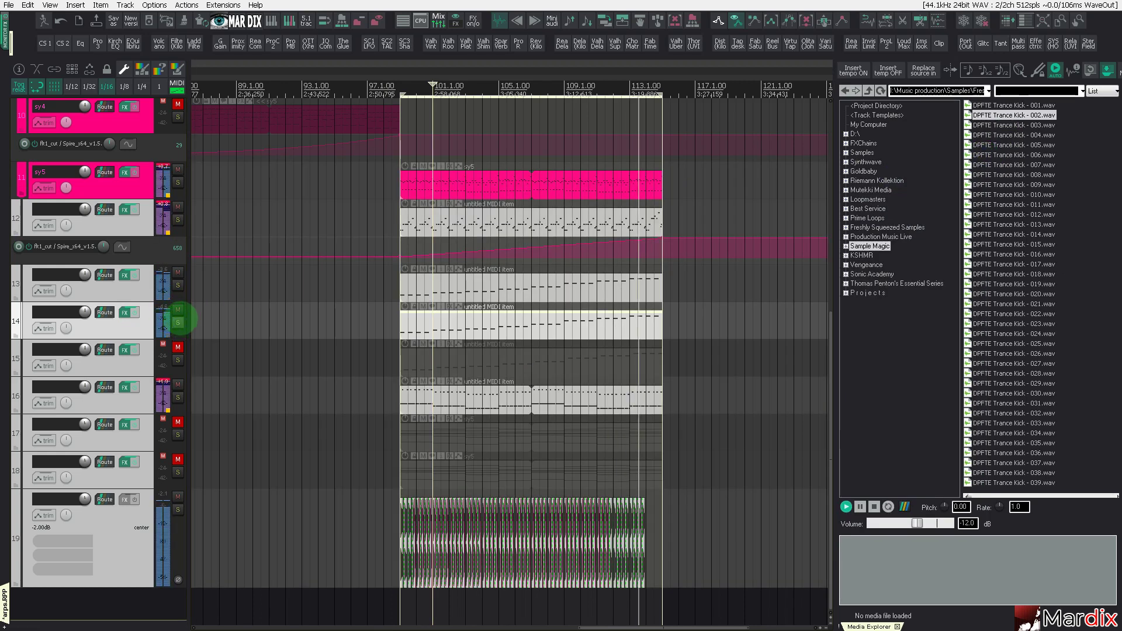
{"action": "left_click", "coordinate": [179, 285]}
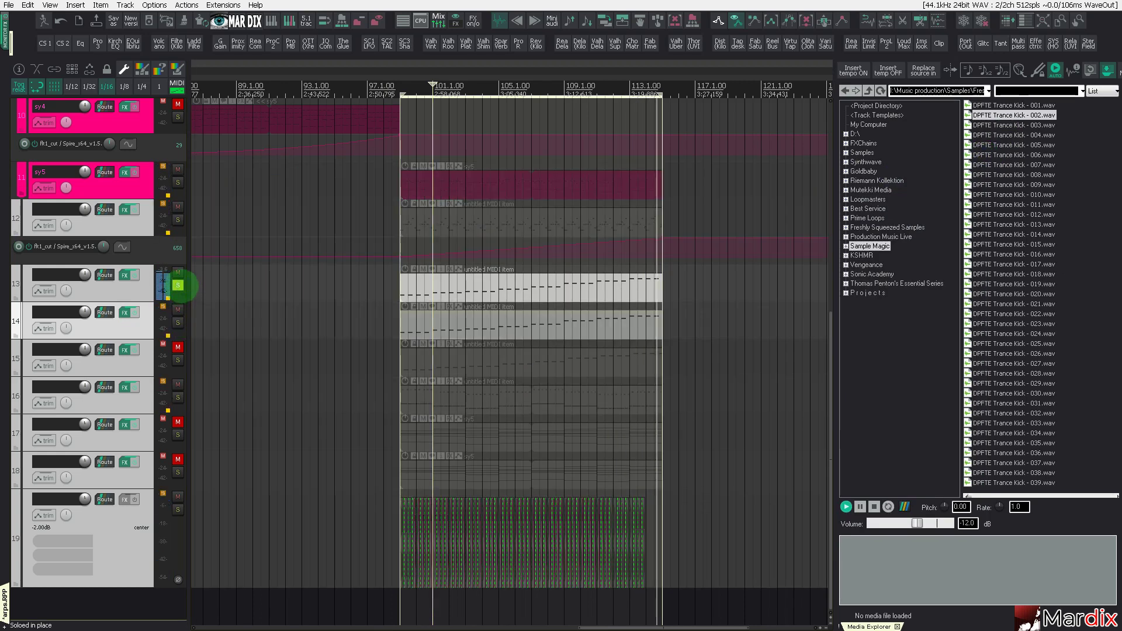
{"action": "left_click", "coordinate": [179, 285]}
{"action": "left_click", "coordinate": [179, 321]}
{"action": "left_click", "coordinate": [178, 322]}
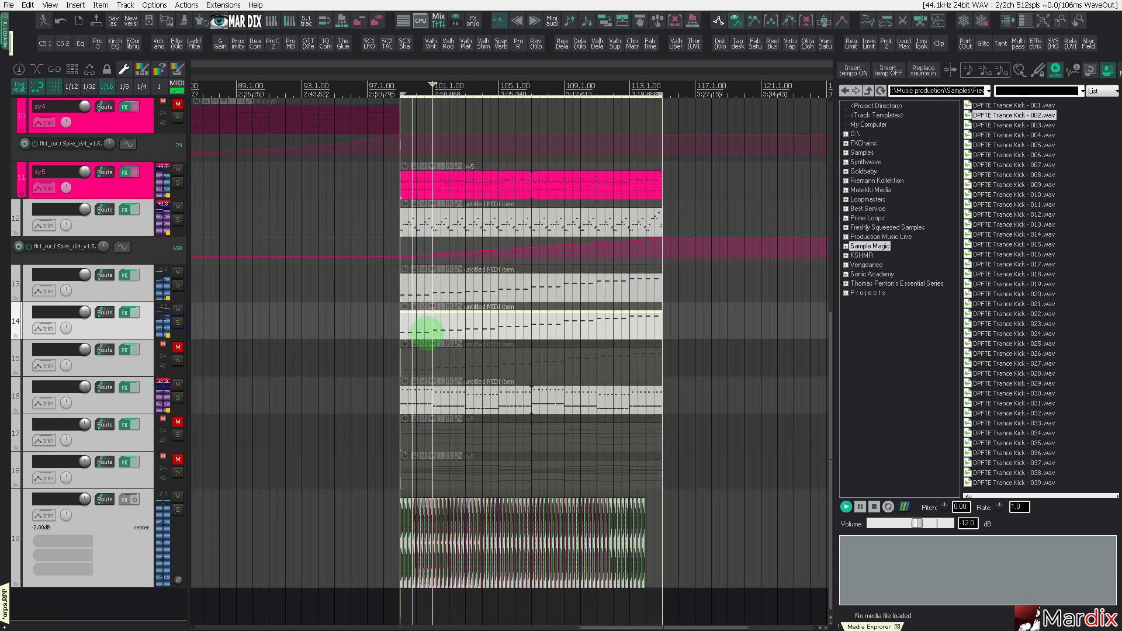
Shift all notes in track 14's MIDI item one beat later and close the MIDI editor.
{"action": "double_click", "coordinate": [436, 325]}
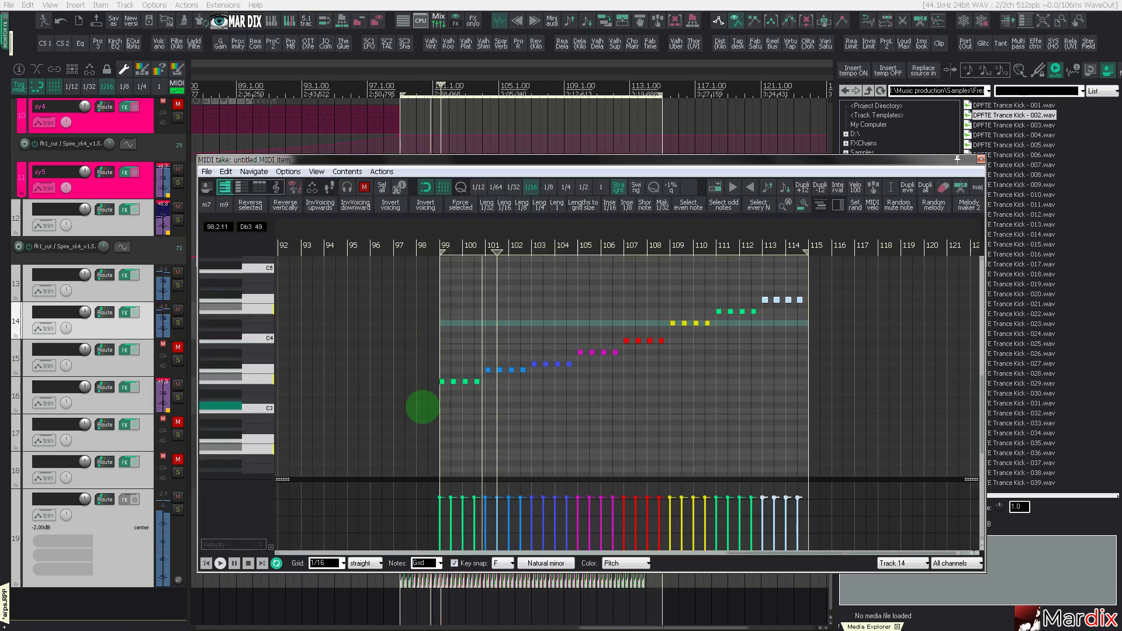
{"action": "left_click_drag", "start_coordinate": [422, 407], "coordinate": [892, 255]}
{"action": "scroll", "coordinate": [449, 372], "scroll_direction": "up", "scroll_amount": 5}
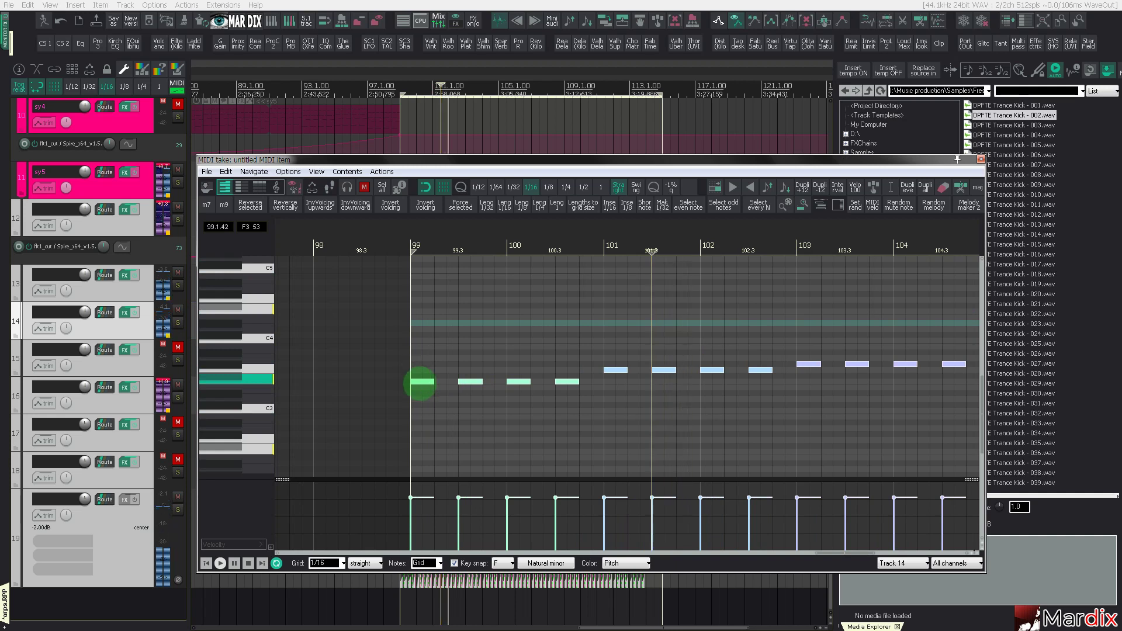
{"action": "left_click_drag", "start_coordinate": [421, 383], "coordinate": [447, 382]}
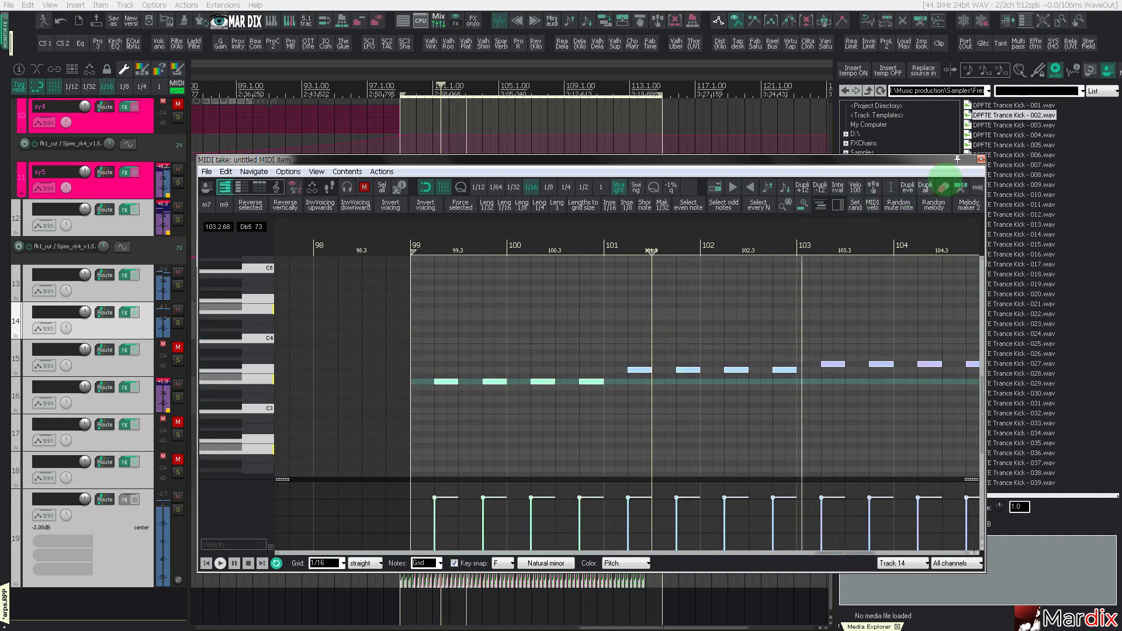
{"action": "left_click", "coordinate": [981, 159]}
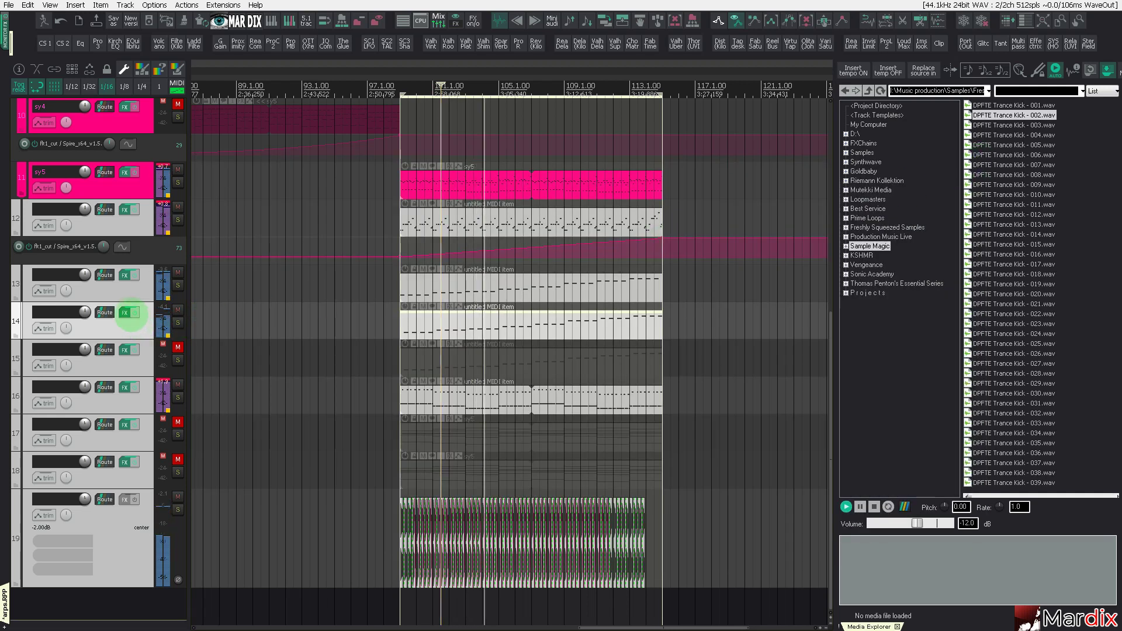
Step forward through Spire's presets on track 14 to SQ Come Back and close the effects window.
{"action": "left_click", "coordinate": [129, 314]}
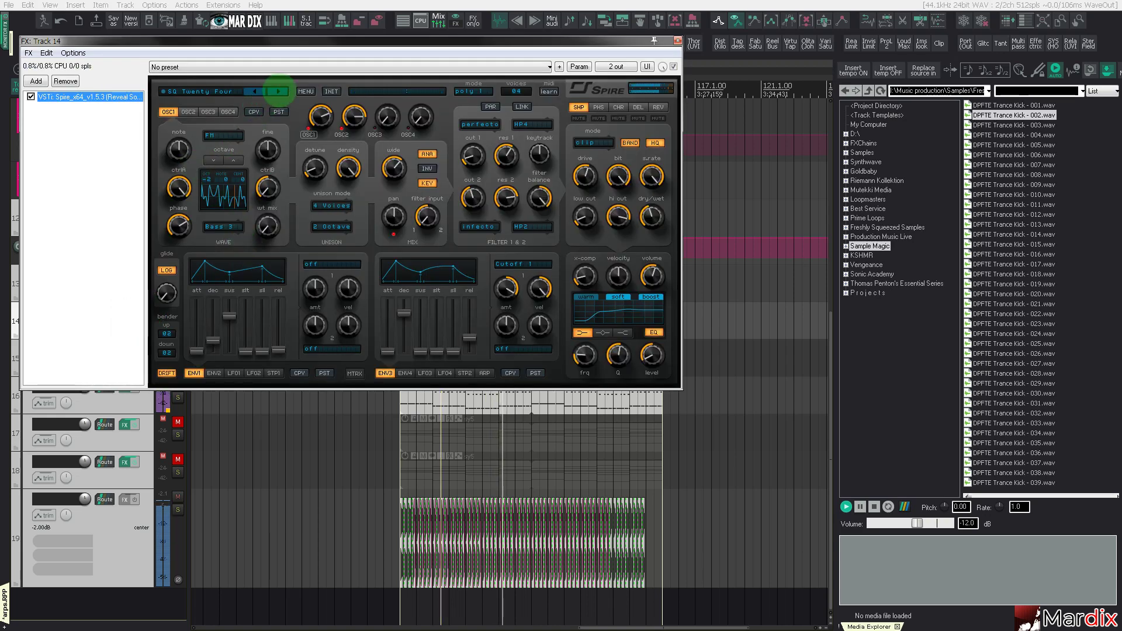
{"action": "double_click", "coordinate": [278, 91]}
{"action": "left_click_drag", "start_coordinate": [300, 43], "coordinate": [439, 151]}
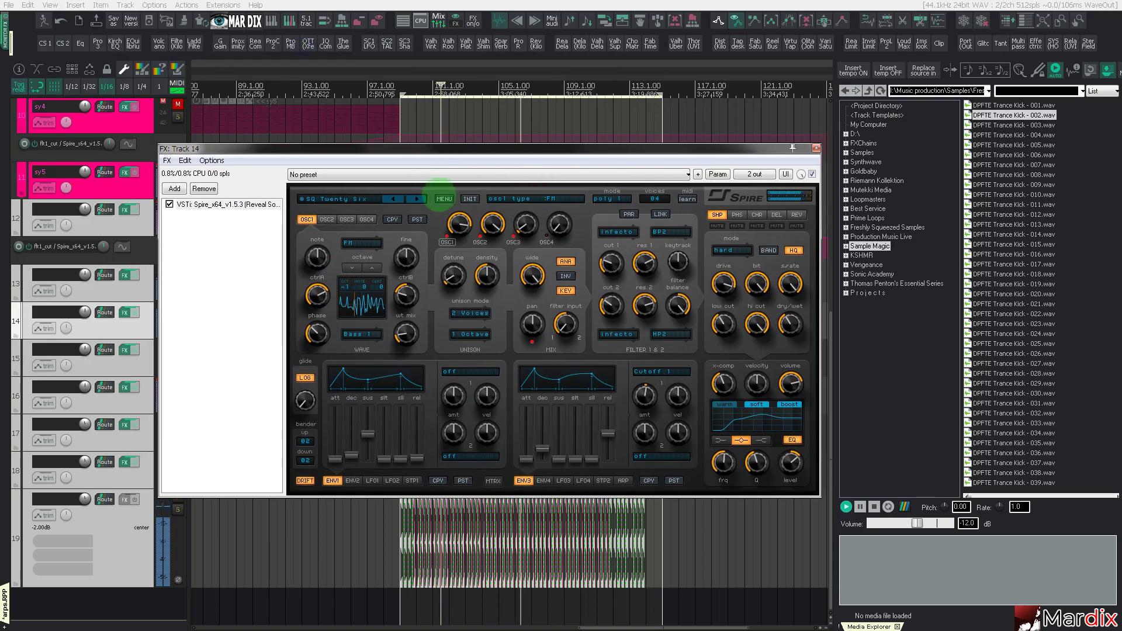
{"action": "left_click", "coordinate": [416, 199]}
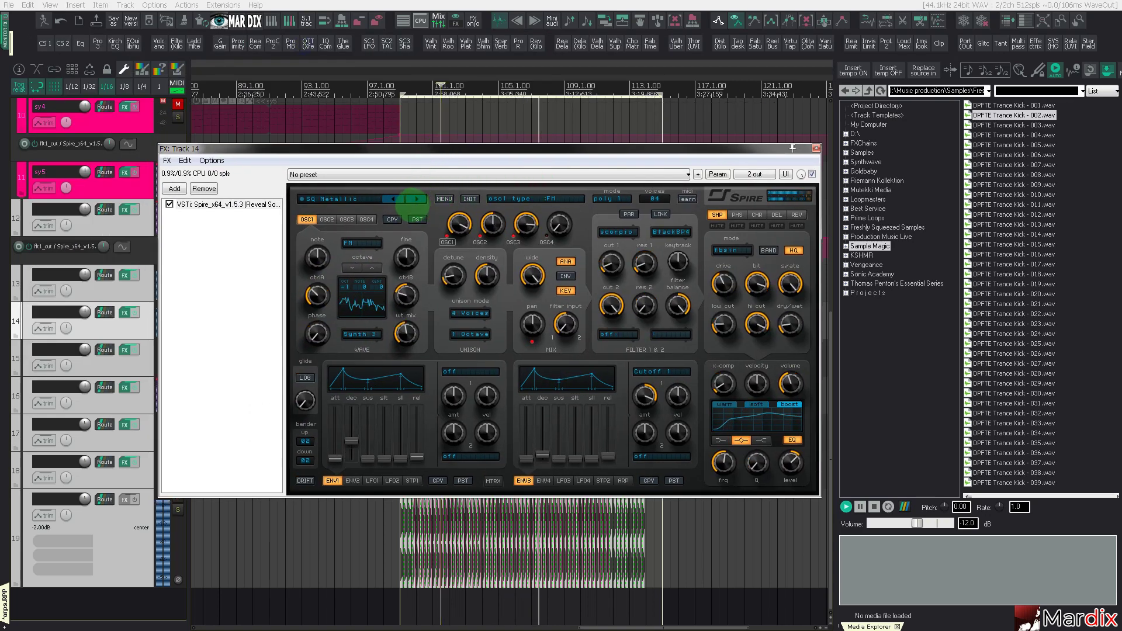
{"action": "left_click", "coordinate": [417, 198]}
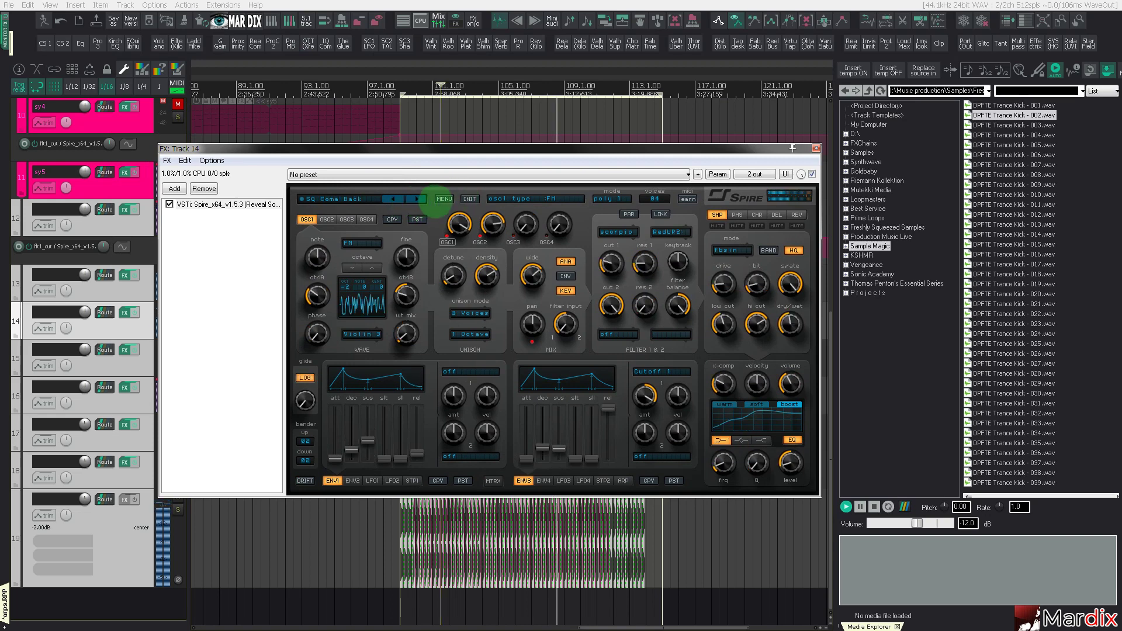
{"action": "left_click", "coordinate": [816, 147]}
Browse up from the trance kick samples and open the DPFTE Vox Loops folder.
{"action": "scroll", "coordinate": [533, 70], "scroll_direction": "up", "scroll_amount": 3}
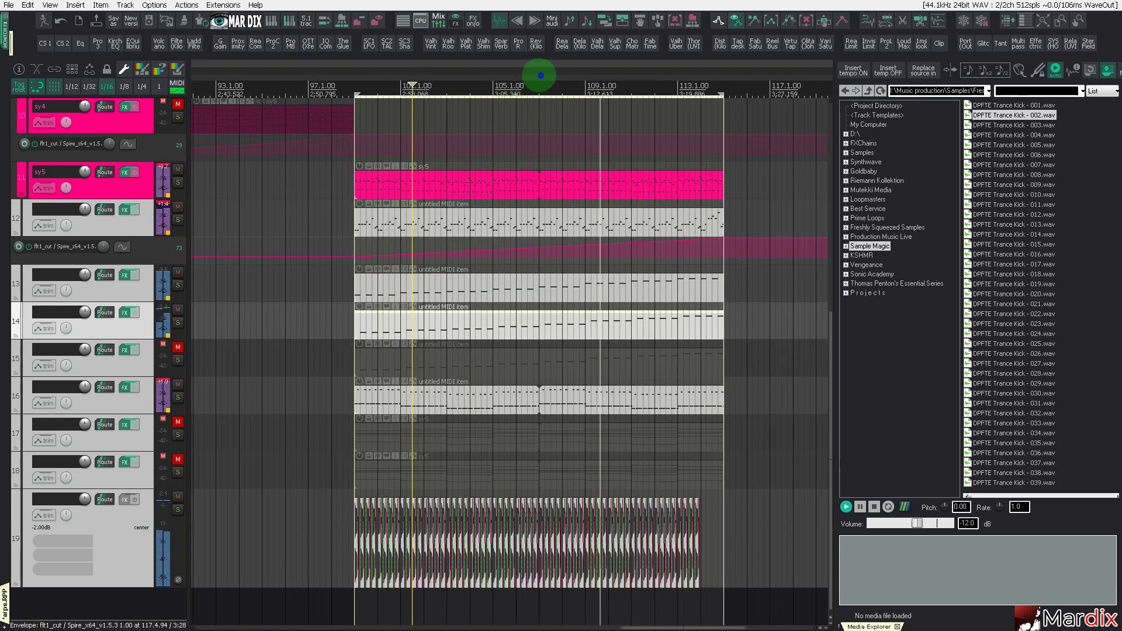
{"action": "key", "text": "BackSpace"}
{"action": "key", "text": "BackSpace"}
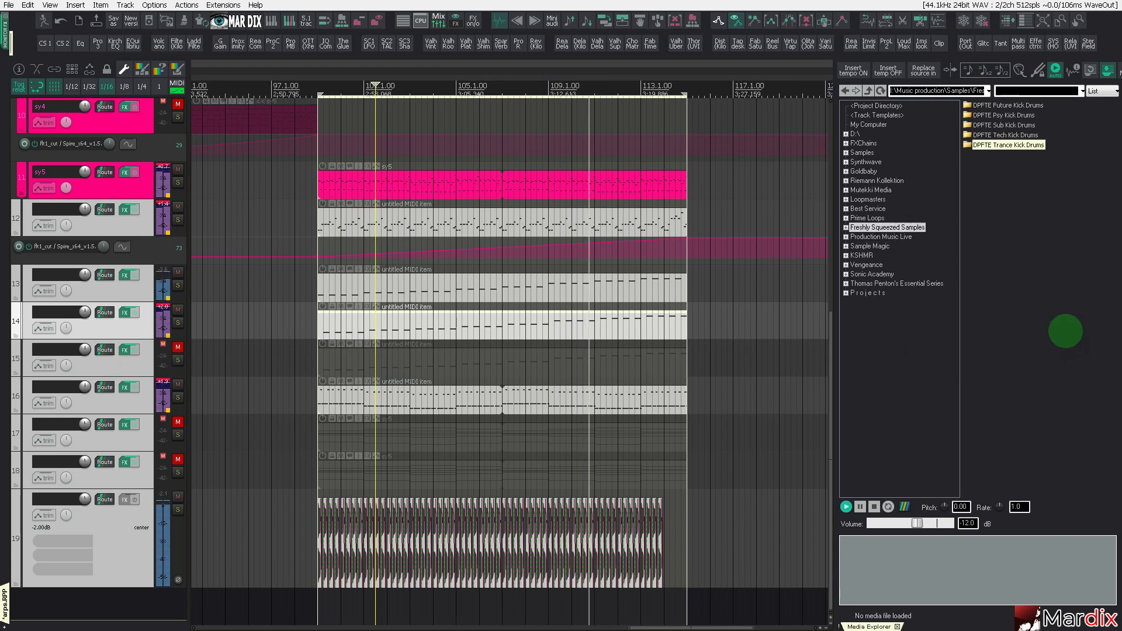
{"action": "key", "text": "BackSpace"}
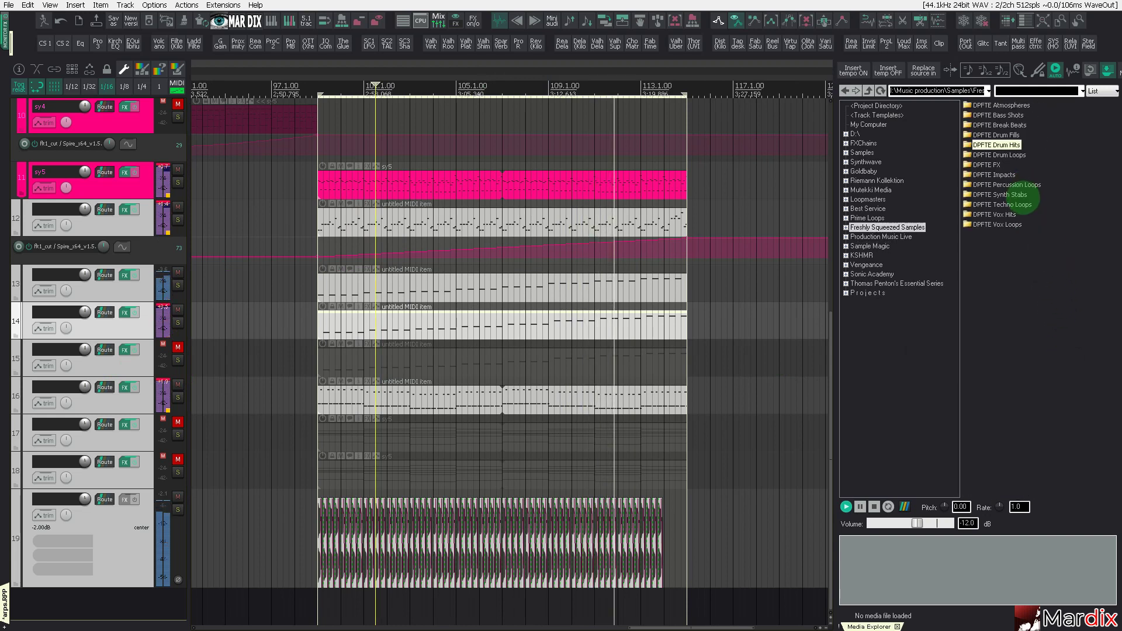
{"action": "left_click", "coordinate": [1017, 226]}
{"action": "key", "text": "Return"}
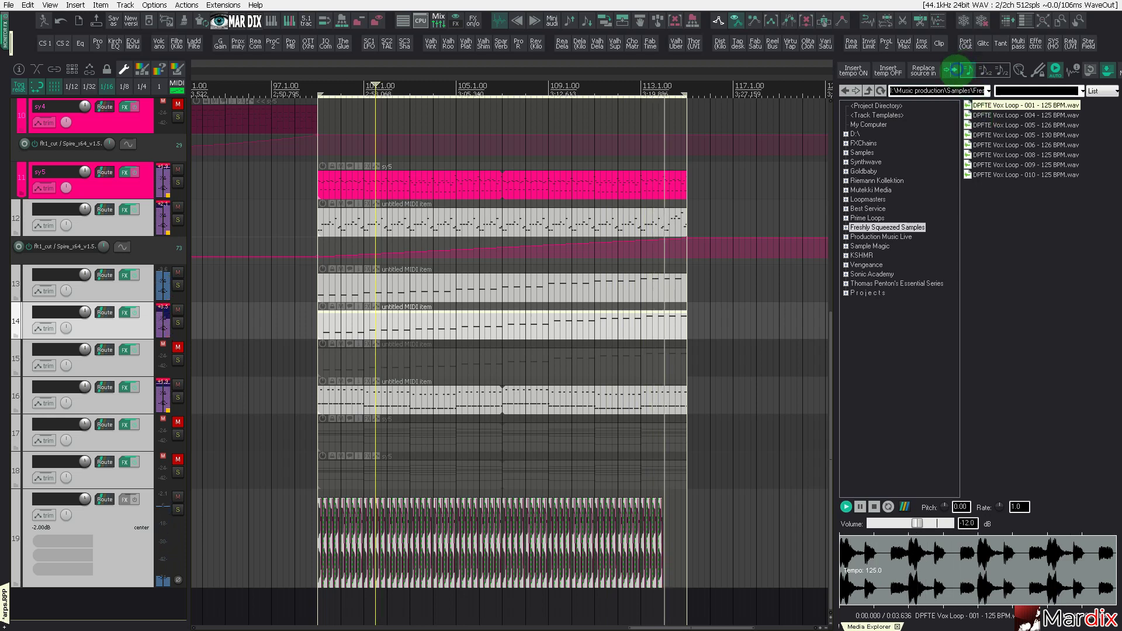
Audition the DPFTE vox loops from 004 through 010 against the playing project.
{"action": "key", "text": "Down"}
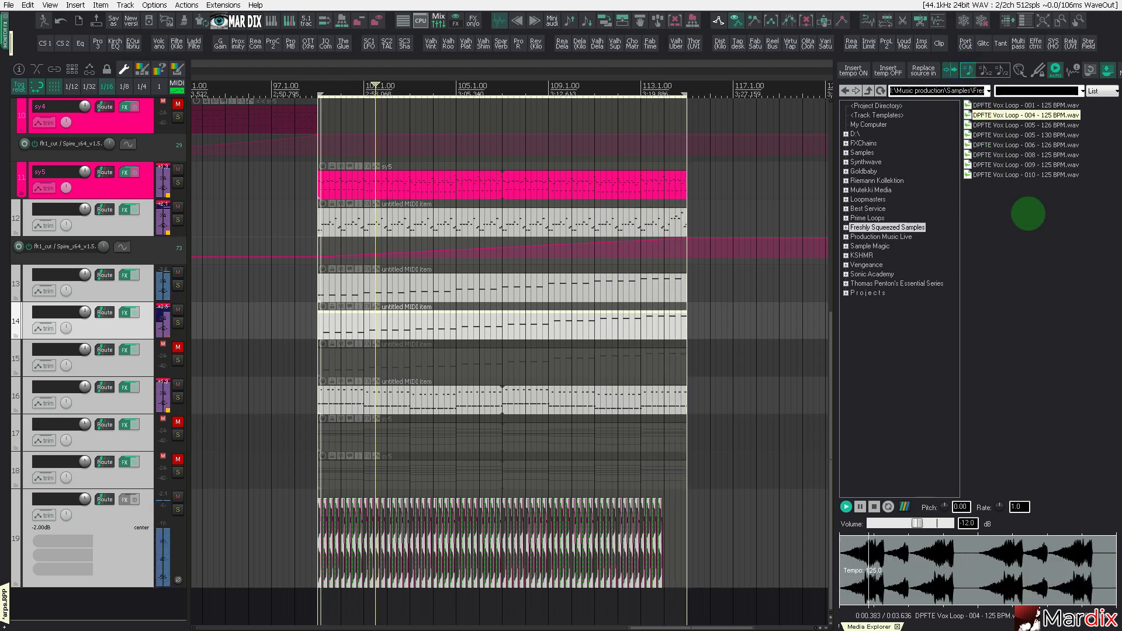
{"action": "key", "text": "Down"}
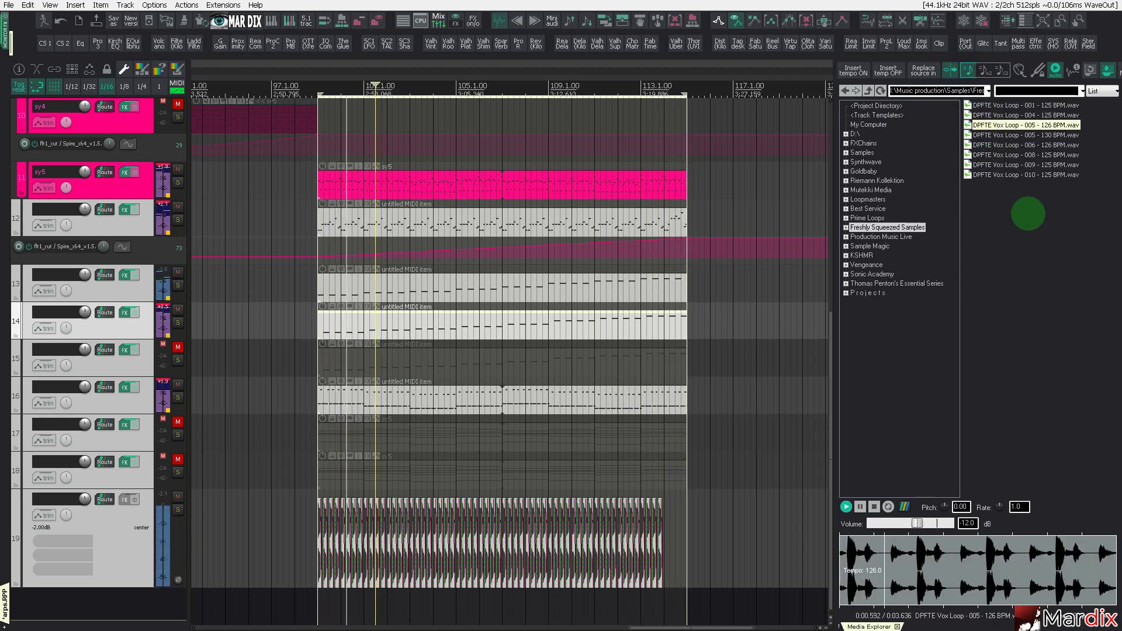
{"action": "key", "text": "Up"}
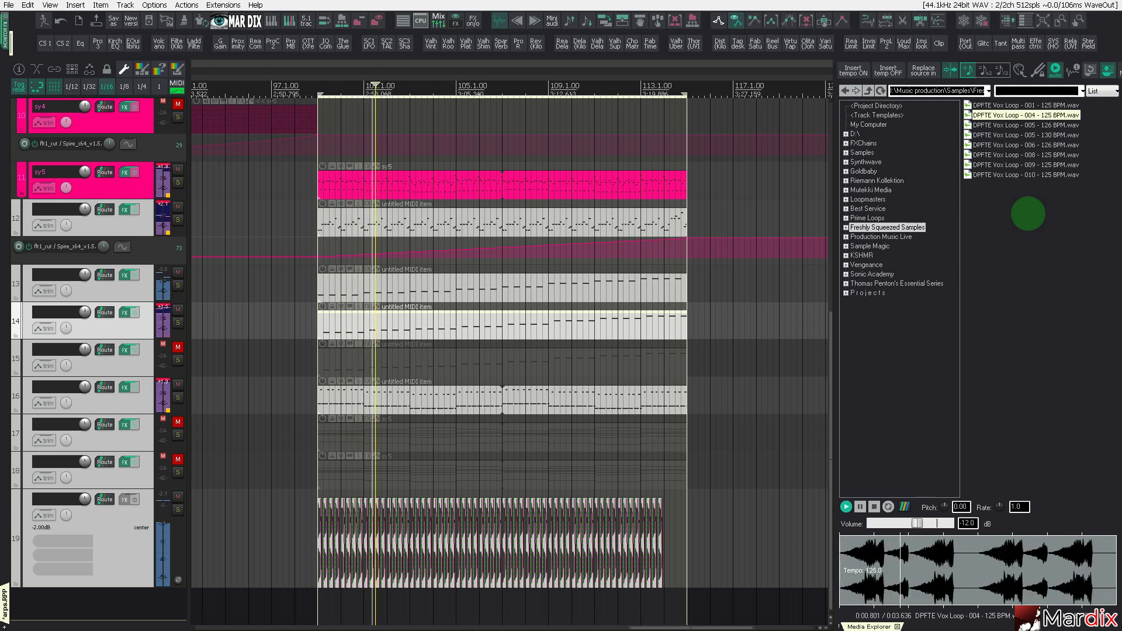
{"action": "key", "text": "Down"}
{"action": "key", "text": "Down"}
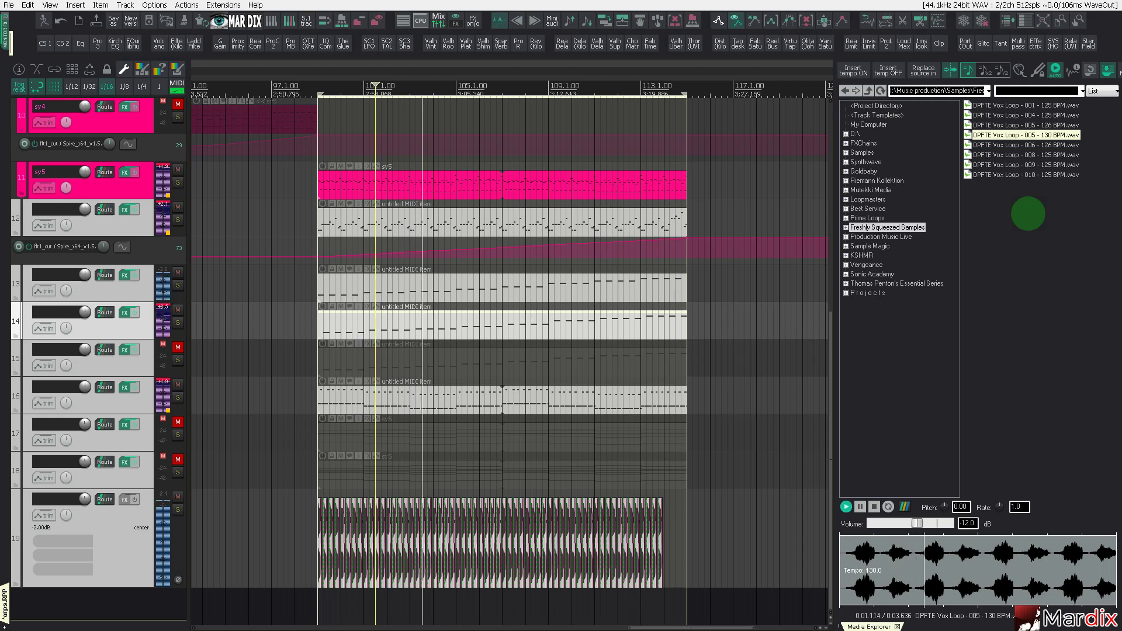
{"action": "key", "text": "Down"}
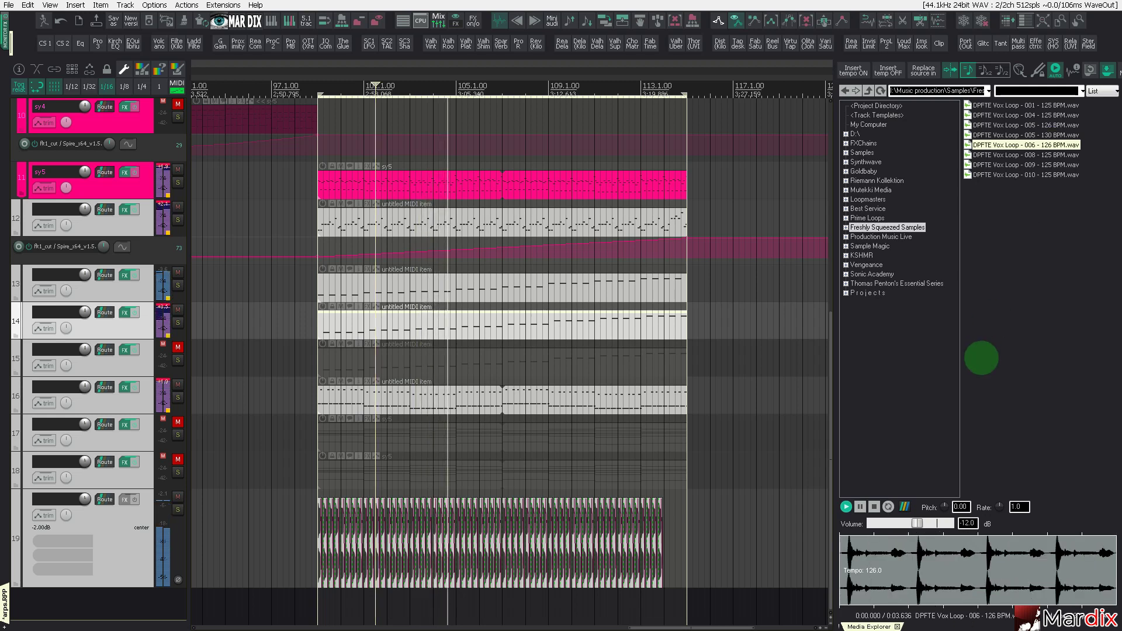
{"action": "key", "text": "Down"}
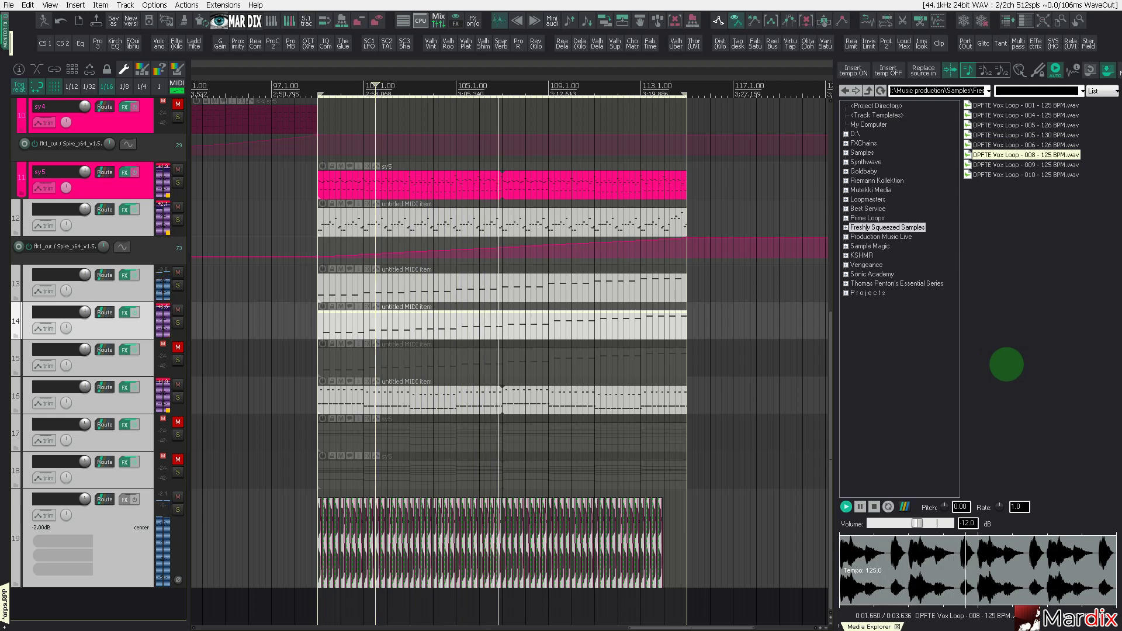
{"action": "key", "text": "Down"}
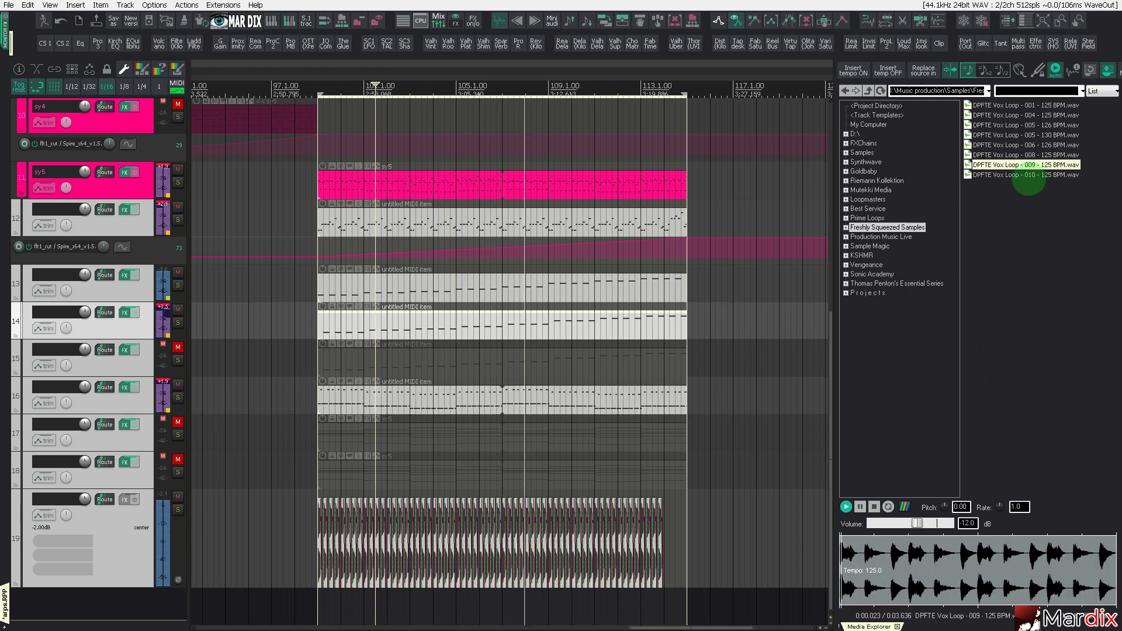
{"action": "key", "text": "Down"}
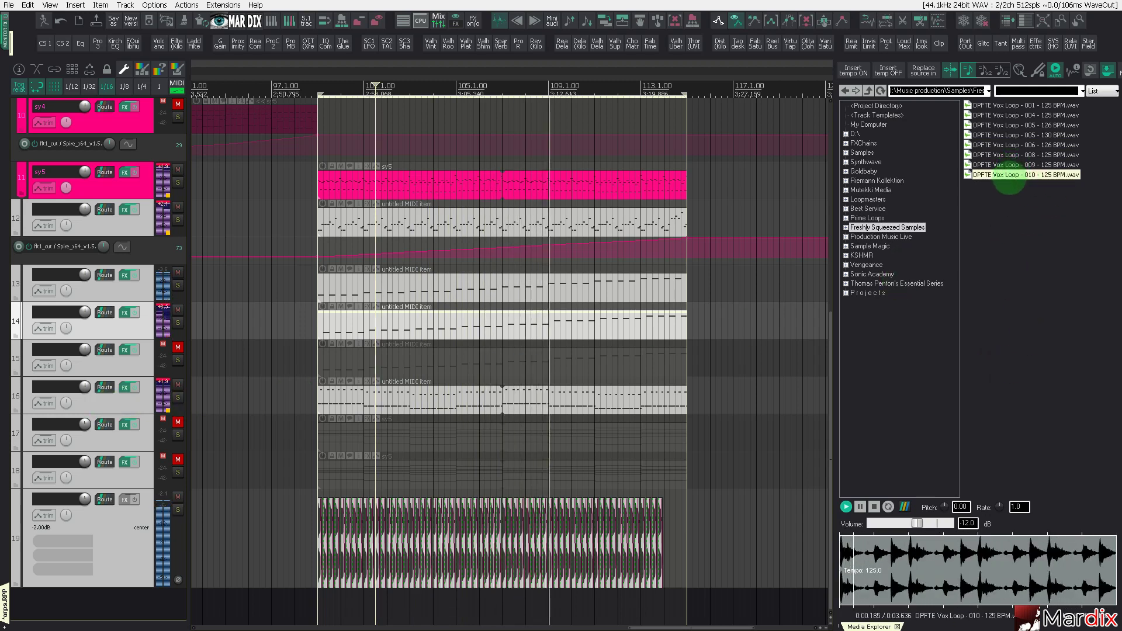
Insert DPFTE Vox Loop - 008 - 125 BPM.wav on a new track 20 and align it to start at bar 99.
{"action": "left_click_drag", "start_coordinate": [1002, 155], "coordinate": [321, 618]}
{"action": "scroll", "coordinate": [115, 533], "scroll_direction": "down", "scroll_amount": 1}
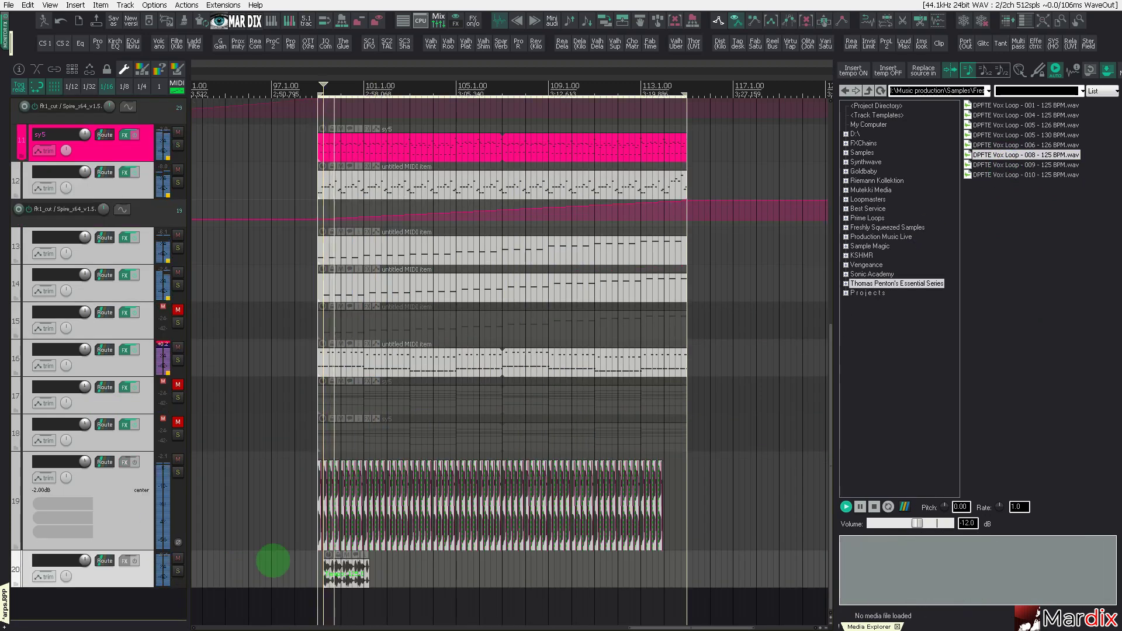
{"action": "scroll", "coordinate": [362, 568], "scroll_direction": "up", "scroll_amount": 3}
{"action": "left_click_drag", "start_coordinate": [362, 569], "coordinate": [332, 570]}
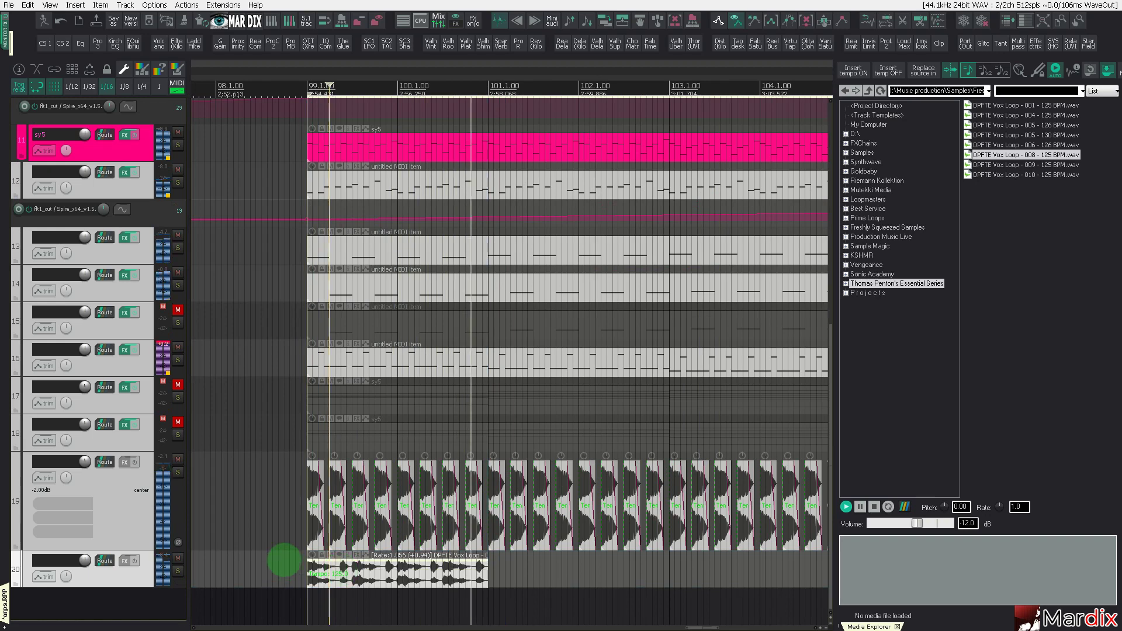
Lower track 20's volume to -10.17 dB and copy the vox loop end to end from bar 99 to bar 107.
{"action": "scroll", "coordinate": [274, 537], "scroll_direction": "up", "scroll_amount": 2}
{"action": "scroll", "coordinate": [274, 537], "scroll_direction": "up", "scroll_amount": 2}
{"action": "left_click", "coordinate": [460, 386]}
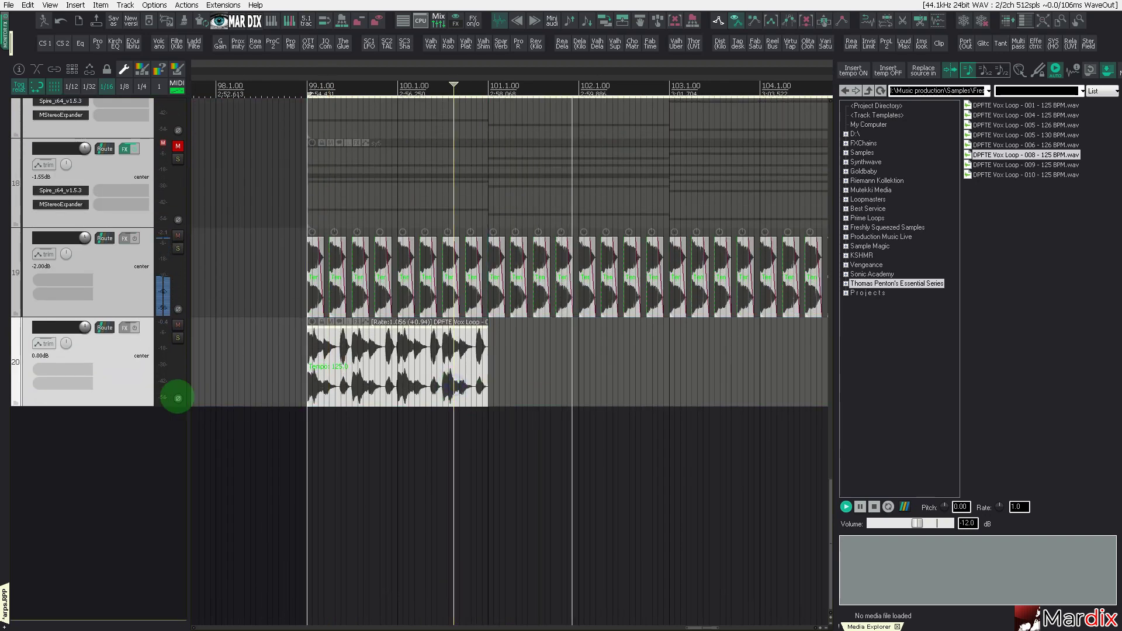
{"action": "left_click_drag", "start_coordinate": [85, 327], "coordinate": [85, 345]}
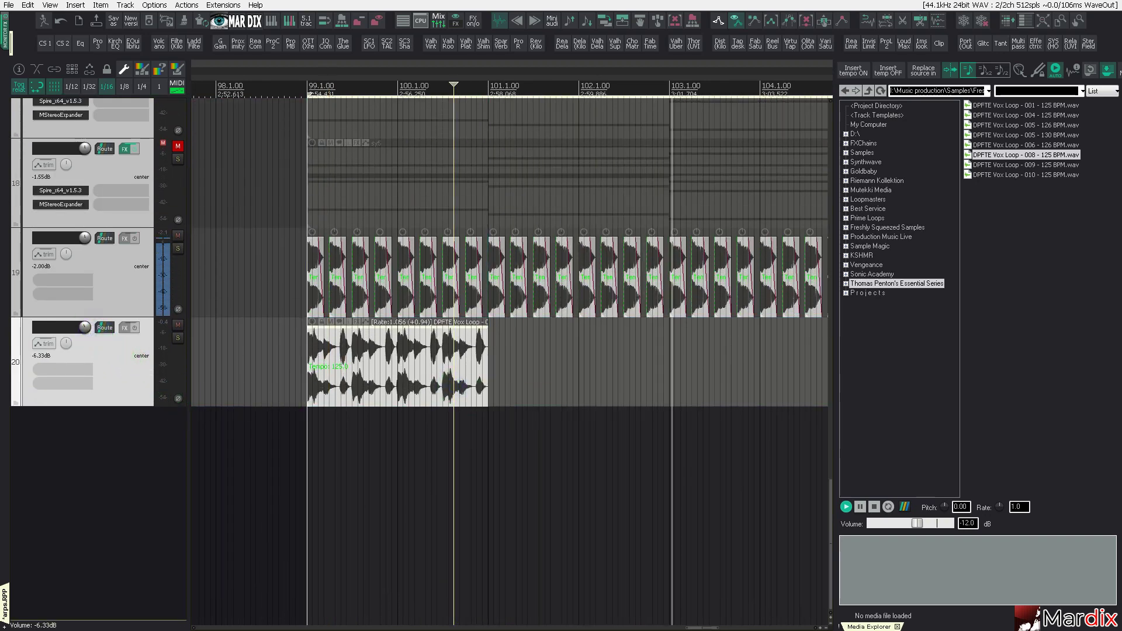
{"action": "left_click_drag", "start_coordinate": [343, 350], "coordinate": [529, 374]}
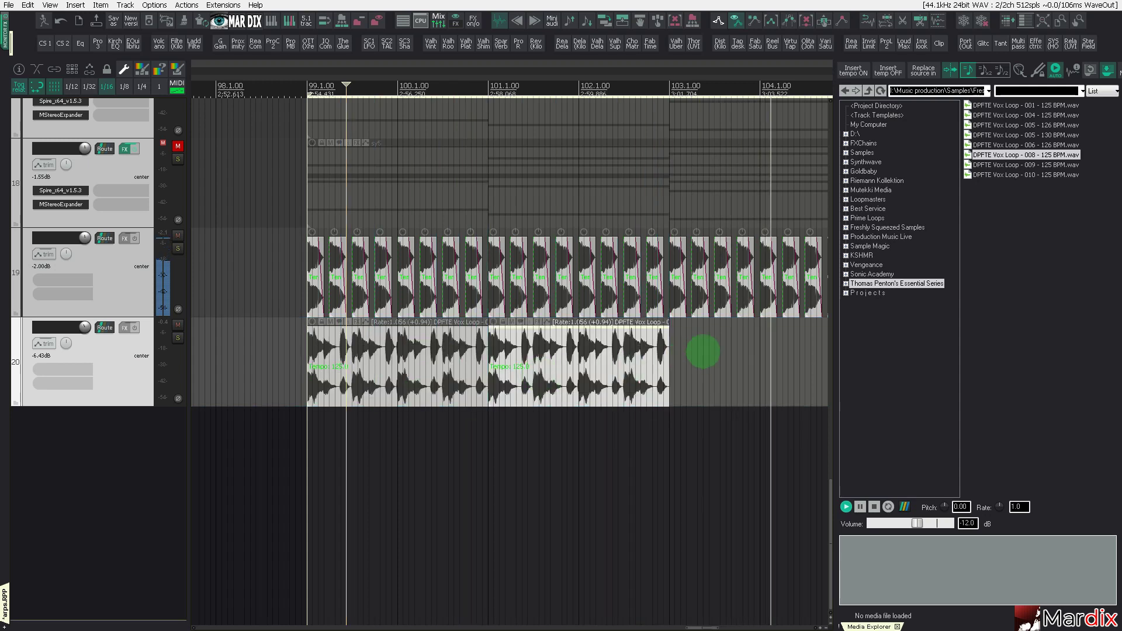
{"action": "left_click_drag", "start_coordinate": [385, 356], "coordinate": [745, 363]}
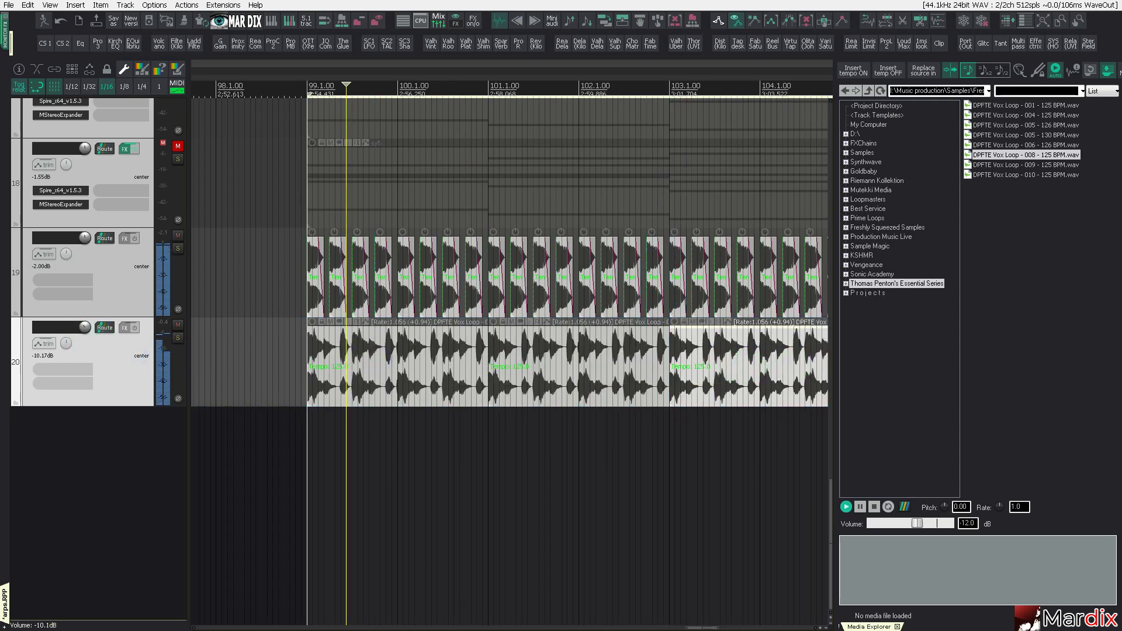
Open the DPFTE Drum Loops - 132 BPM folder and preview the full version of Drum Loop 001.
{"action": "key", "text": "BackSpace"}
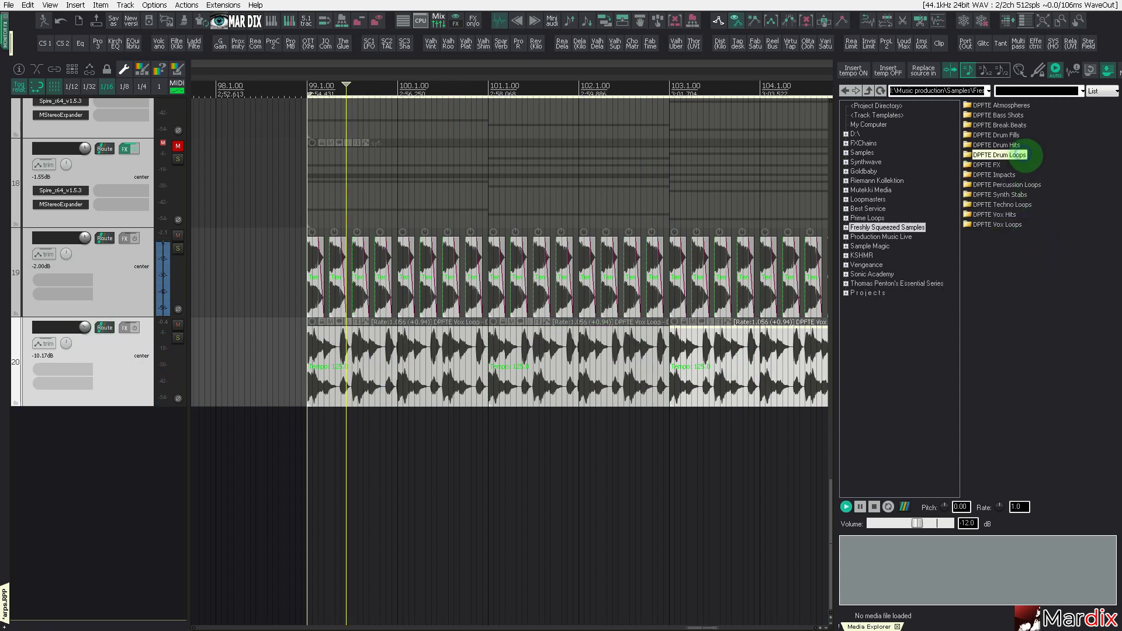
{"action": "double_click", "coordinate": [1027, 155]}
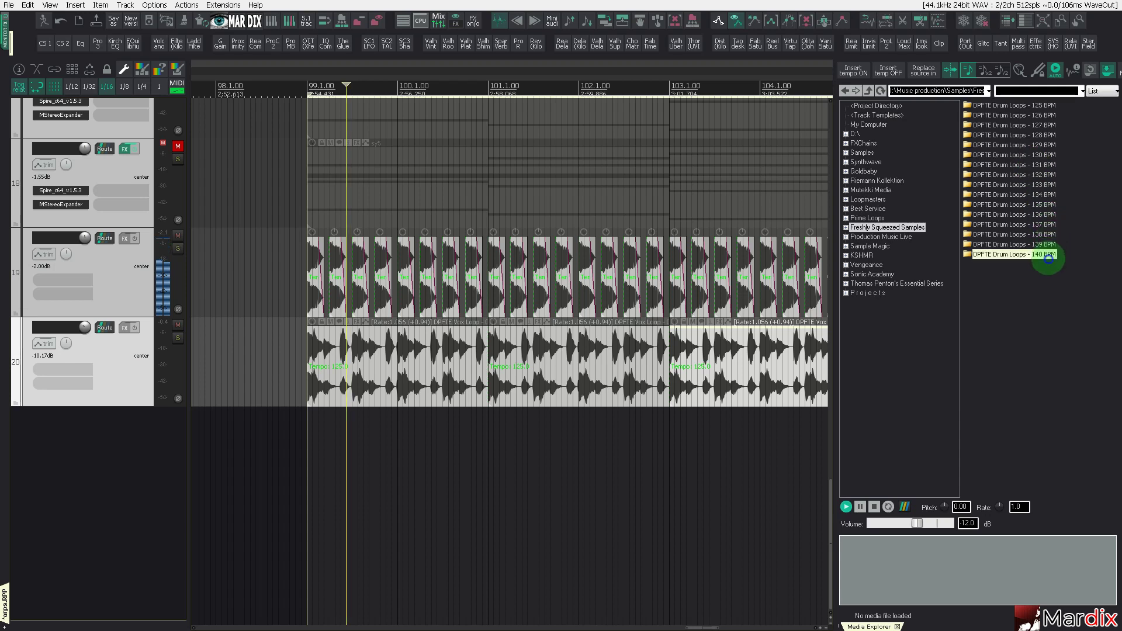
{"action": "double_click", "coordinate": [1048, 175]}
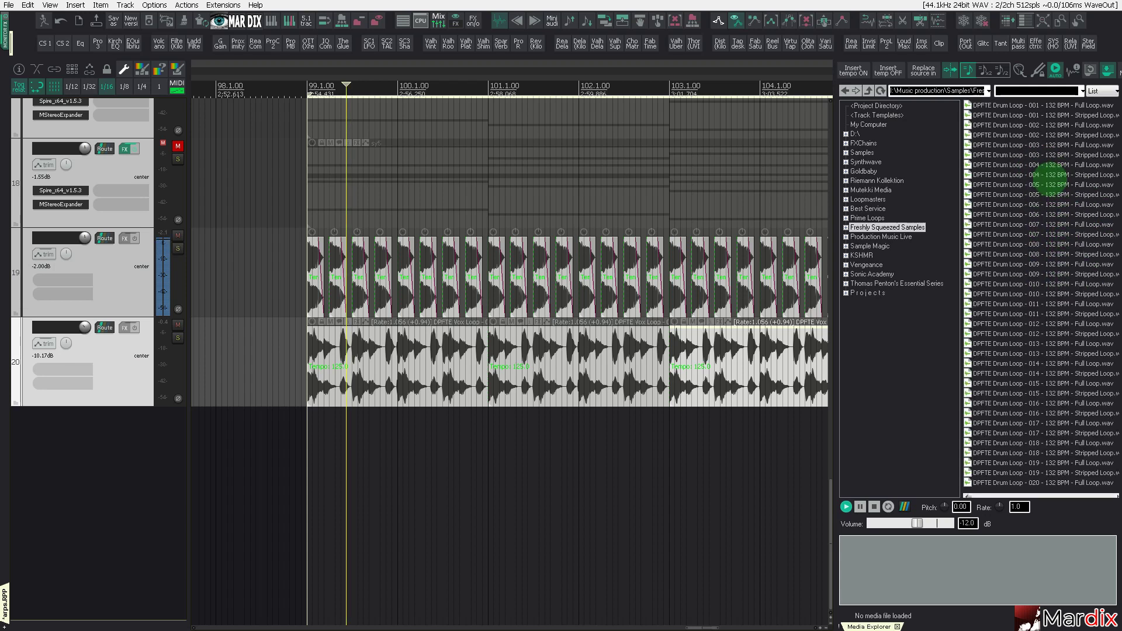
{"action": "key", "text": "Down"}
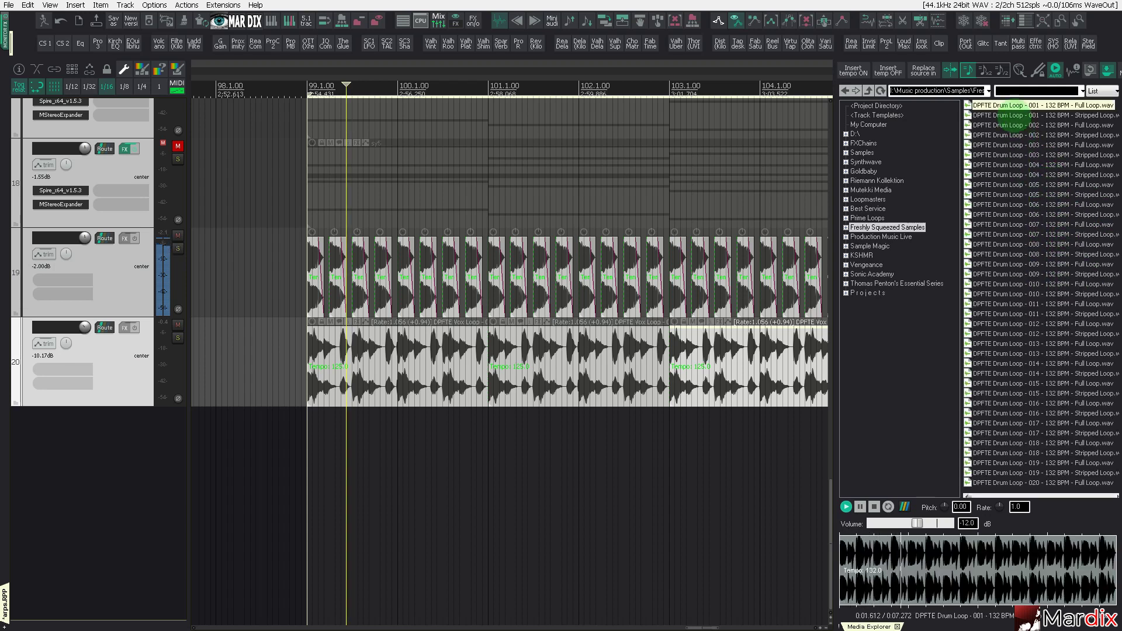
Place DPFTE Drum Loop - 001 - 132 BPM - Full Loop.wav on new track 21 and repeat it end to end from bar 99 past bar 110.
{"action": "left_click_drag", "start_coordinate": [1013, 106], "coordinate": [701, 450]}
{"action": "scroll", "coordinate": [684, 448], "scroll_direction": "down", "scroll_amount": 5}
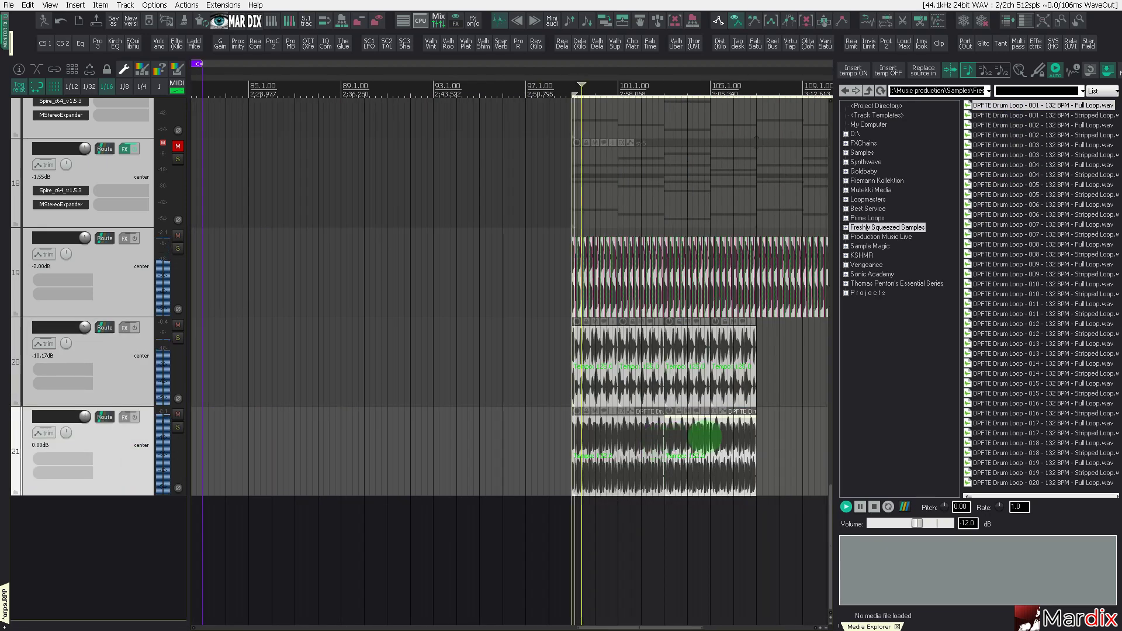
{"action": "scroll", "coordinate": [626, 453], "scroll_direction": "up", "scroll_amount": 4}
{"action": "left_click_drag", "start_coordinate": [529, 440], "coordinate": [669, 456]}
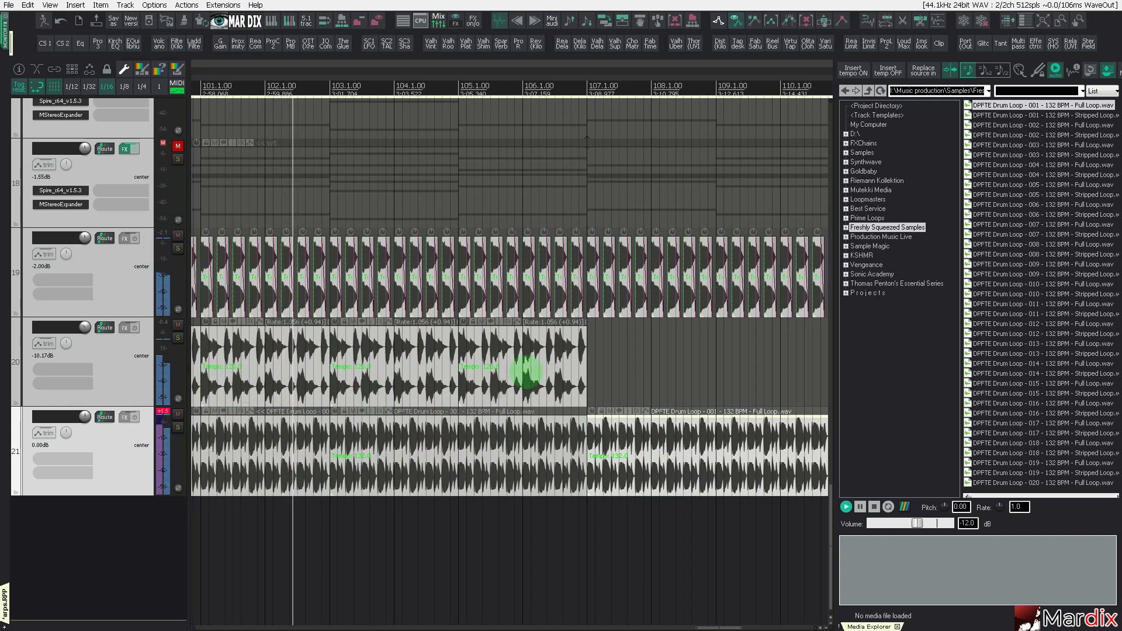
Add the EQuilibrium equalizer to track 21 and raise its high-pass cutoff to about 200 Hz.
{"action": "left_click", "coordinate": [369, 104]}
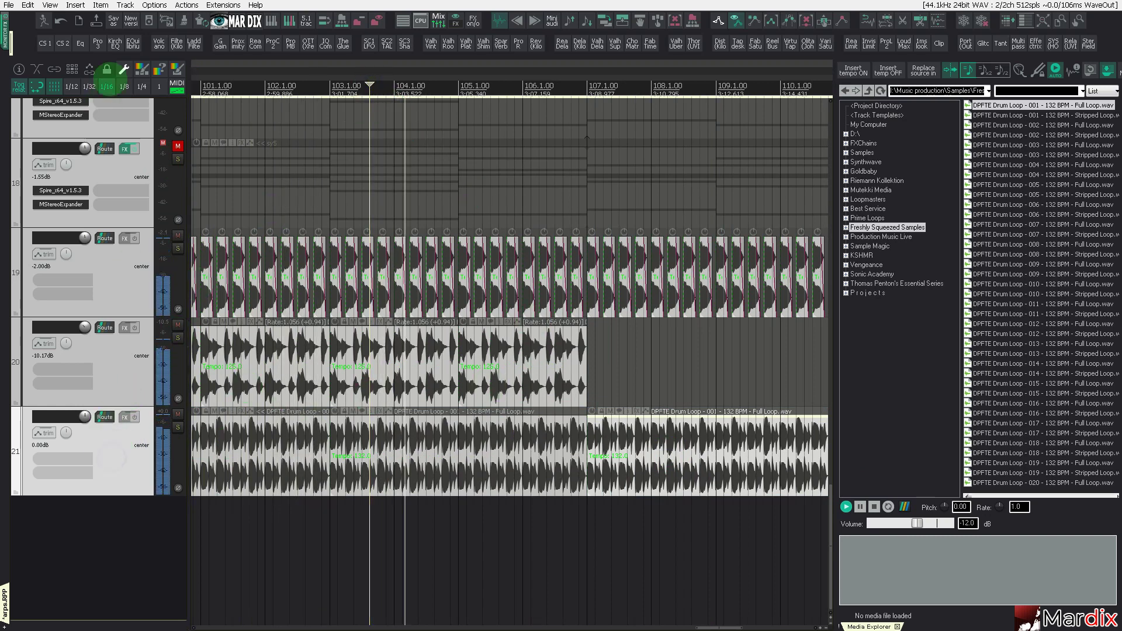
{"action": "left_click", "coordinate": [134, 44]}
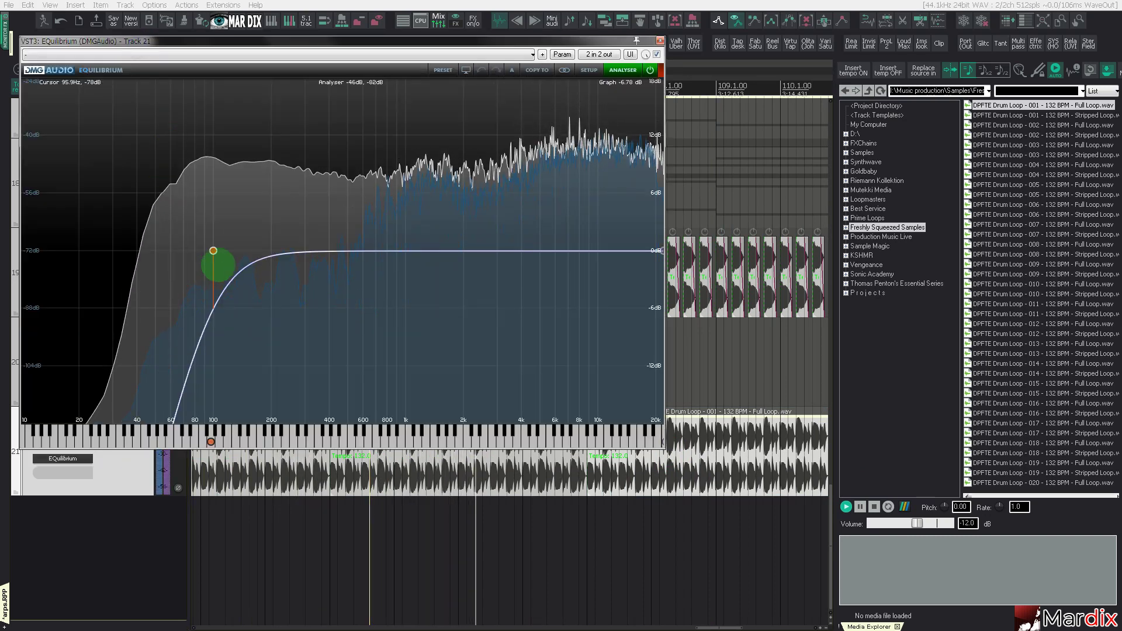
{"action": "left_click_drag", "start_coordinate": [214, 250], "coordinate": [271, 250]}
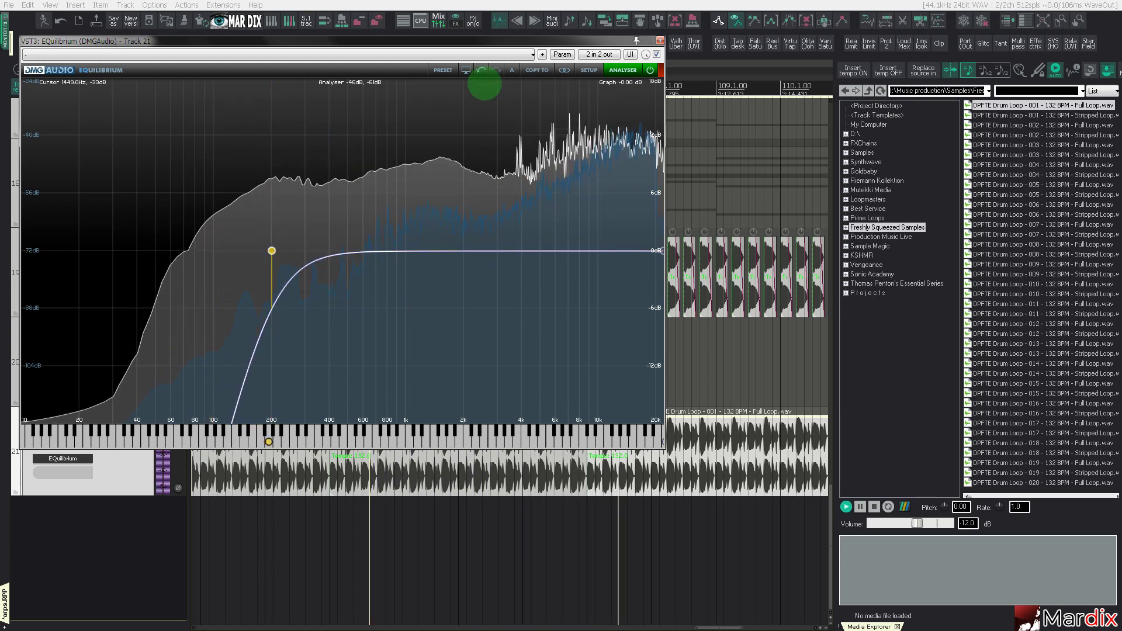
Copy the vox loop on track 20 end to end from bar 107 to bar 115.
{"action": "left_click_drag", "start_coordinate": [533, 42], "coordinate": [538, 85]}
{"action": "left_click", "coordinate": [661, 85]}
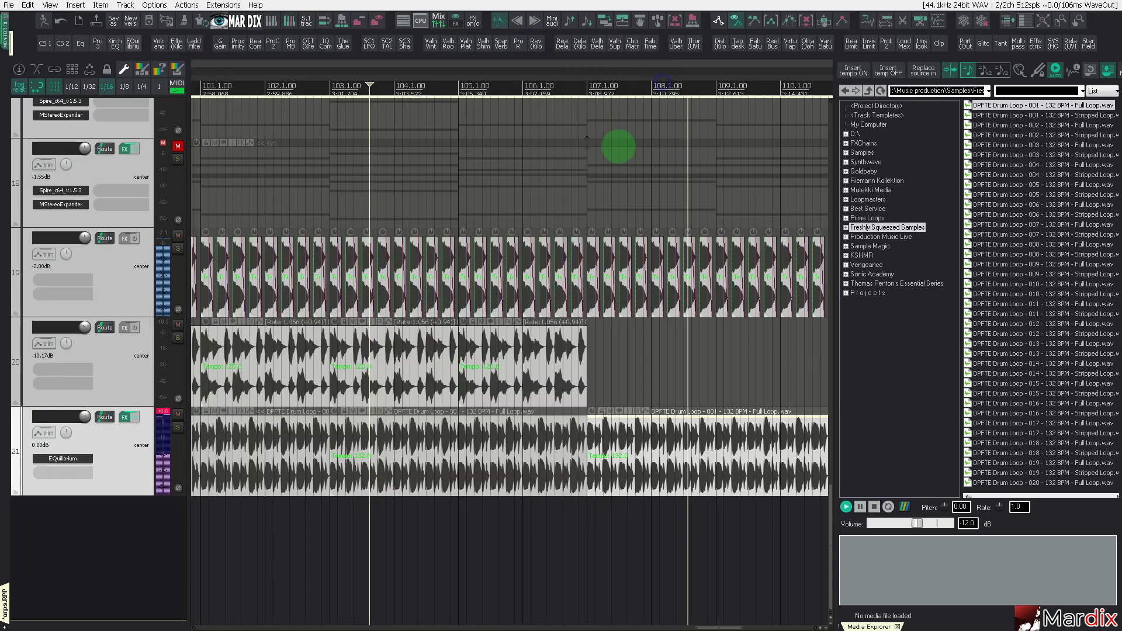
{"action": "mouse_move", "coordinate": [590, 339]}
{"action": "left_mouse_down"}
{"action": "mouse_move", "coordinate": [565, 339]}
{"action": "mouse_move", "coordinate": [581, 347]}
{"action": "left_mouse_up"}
{"action": "left_click", "coordinate": [61, 22]}
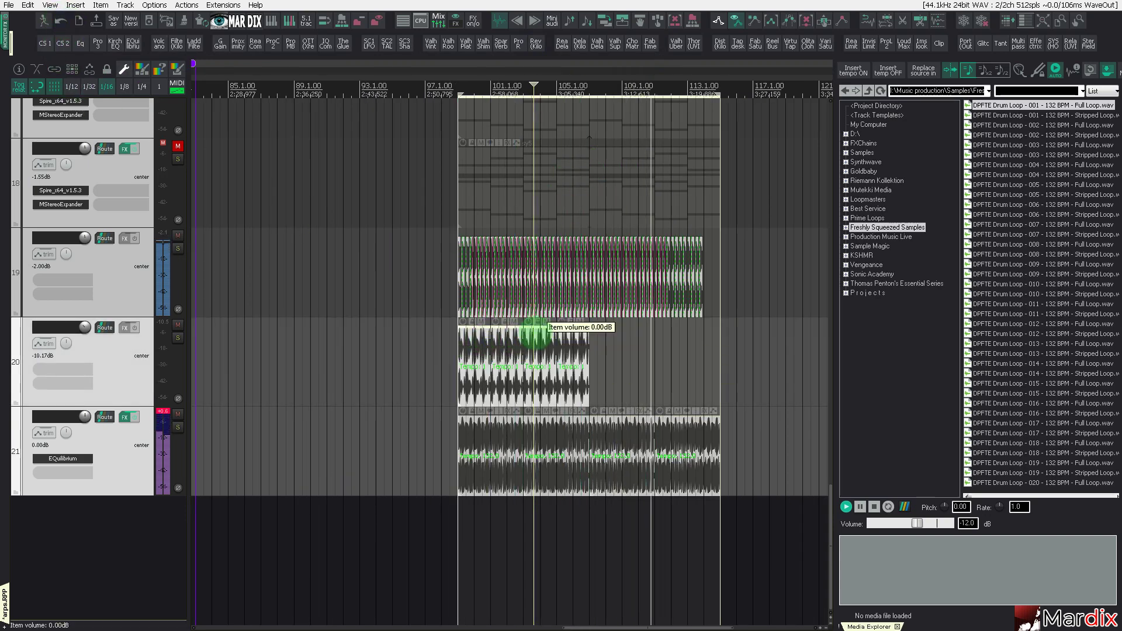
{"action": "left_click_drag", "start_coordinate": [453, 350], "coordinate": [611, 349]}
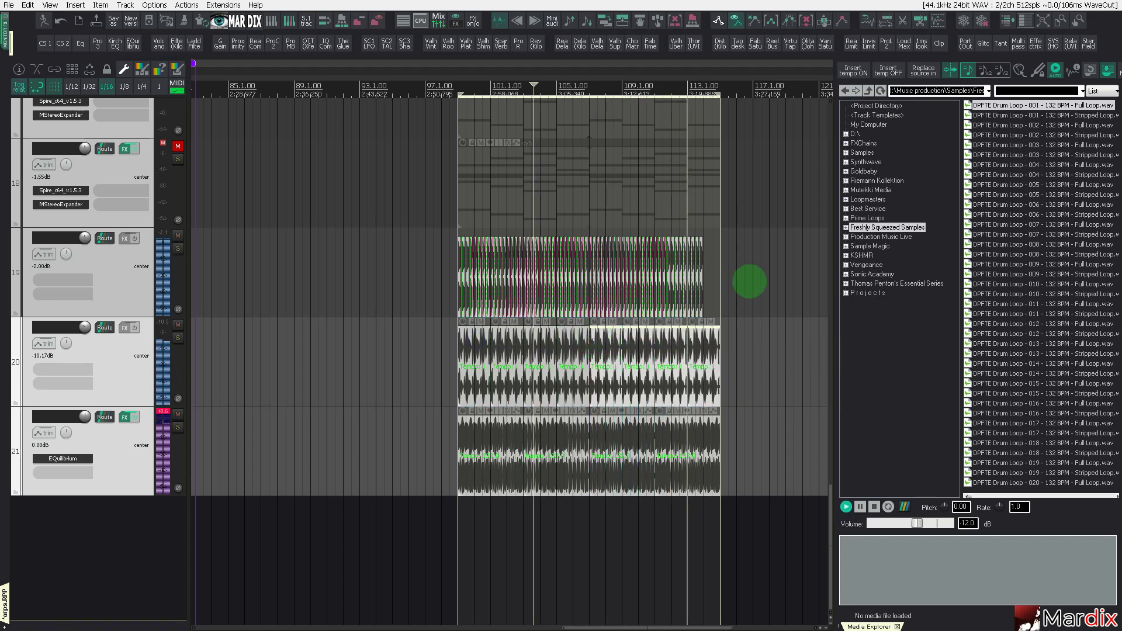
Unmute track 17 and add an LFOTool volume-ducking effect to both track 17 and track 18.
{"action": "scroll", "coordinate": [623, 309], "scroll_direction": "down", "scroll_amount": 3}
{"action": "scroll", "coordinate": [90, 312], "scroll_direction": "up", "scroll_amount": 2}
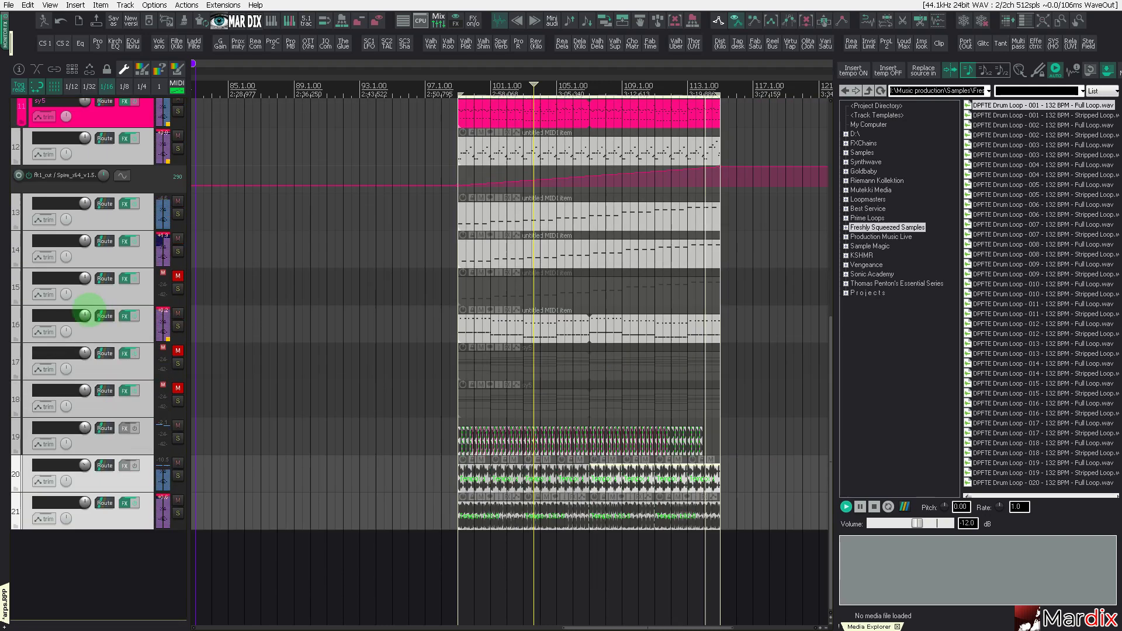
{"action": "left_click", "coordinate": [177, 351]}
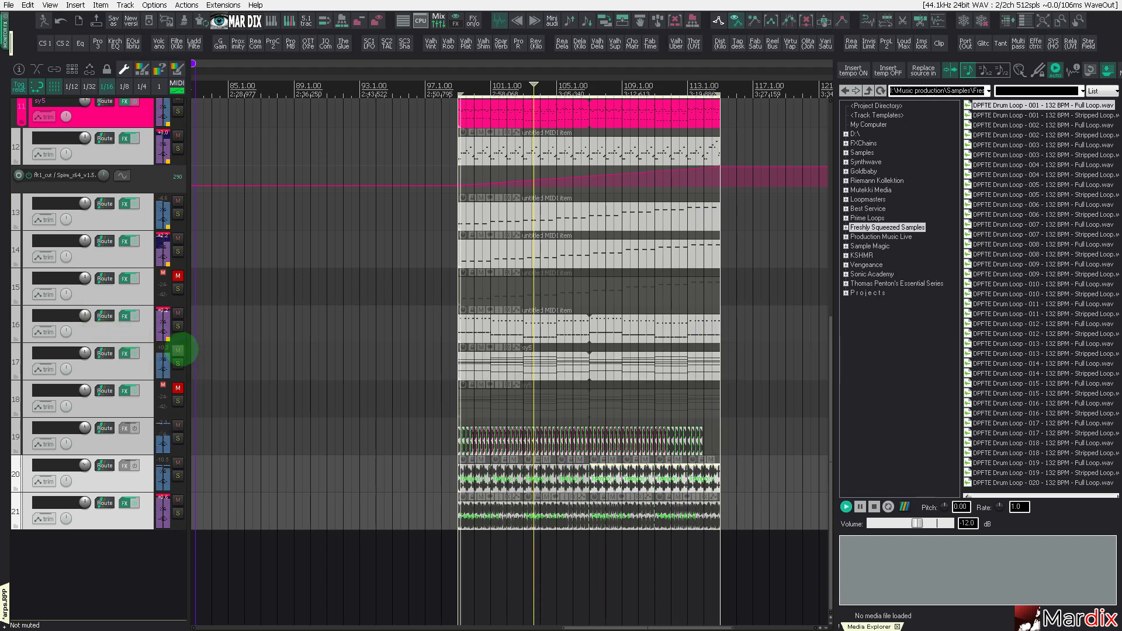
{"action": "left_click", "coordinate": [370, 42]}
{"action": "left_click_drag", "start_coordinate": [358, 63], "coordinate": [459, 421]}
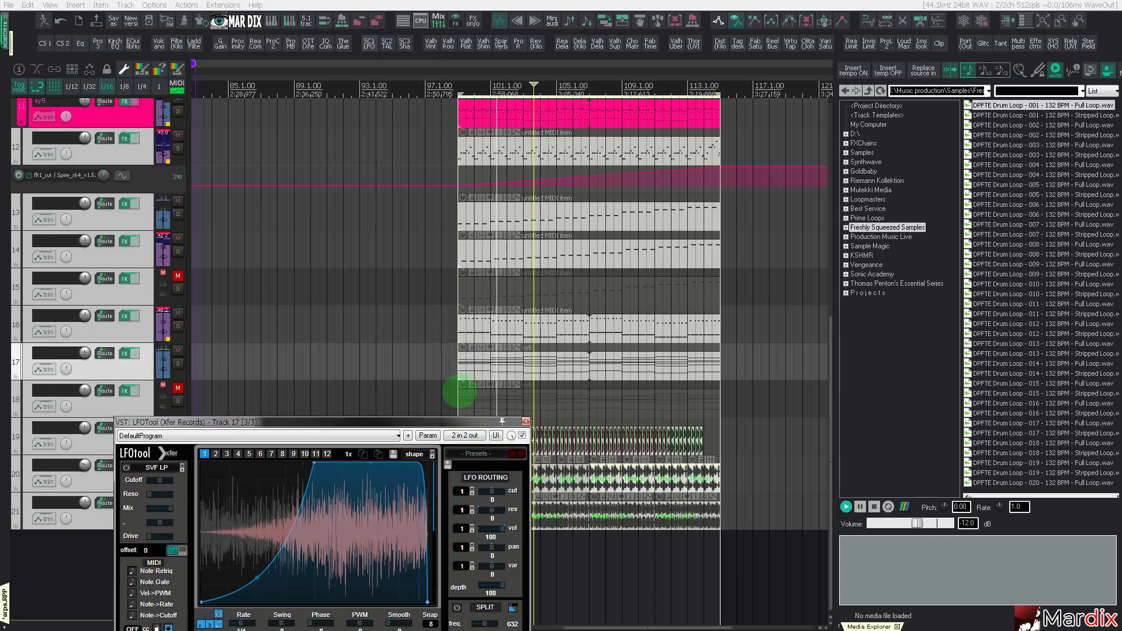
{"action": "left_click", "coordinate": [525, 421]}
{"action": "left_click", "coordinate": [242, 413]}
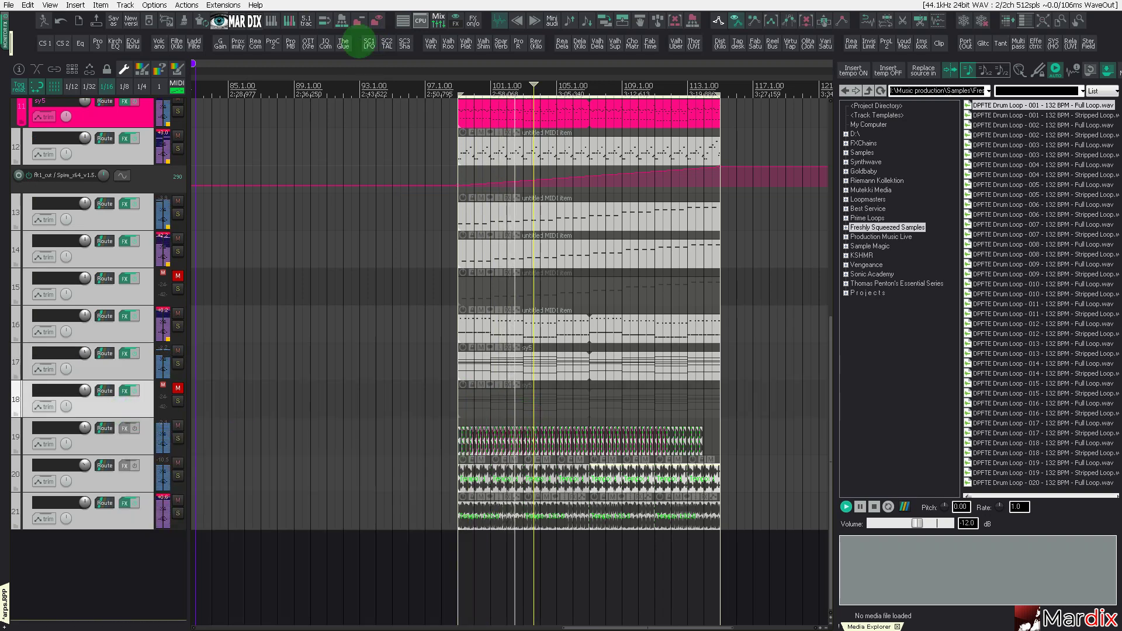
{"action": "left_click", "coordinate": [369, 42]}
{"action": "left_click_drag", "start_coordinate": [399, 63], "coordinate": [418, 188]}
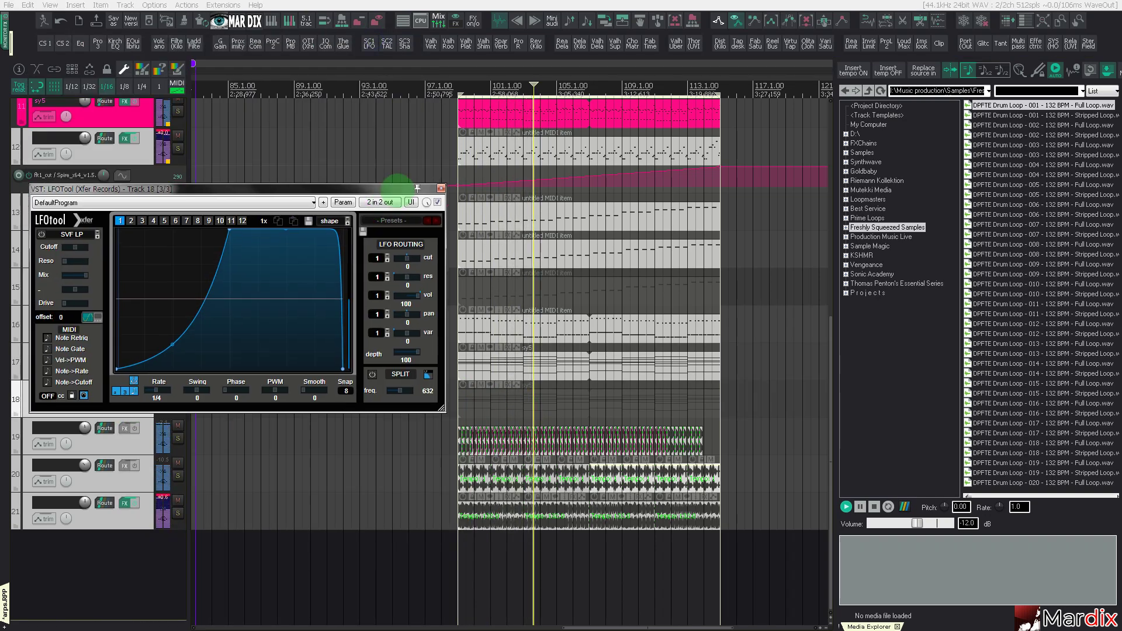
{"action": "left_click", "coordinate": [441, 188]}
{"action": "left_click_drag", "start_coordinate": [574, 75], "coordinate": [448, 68]}
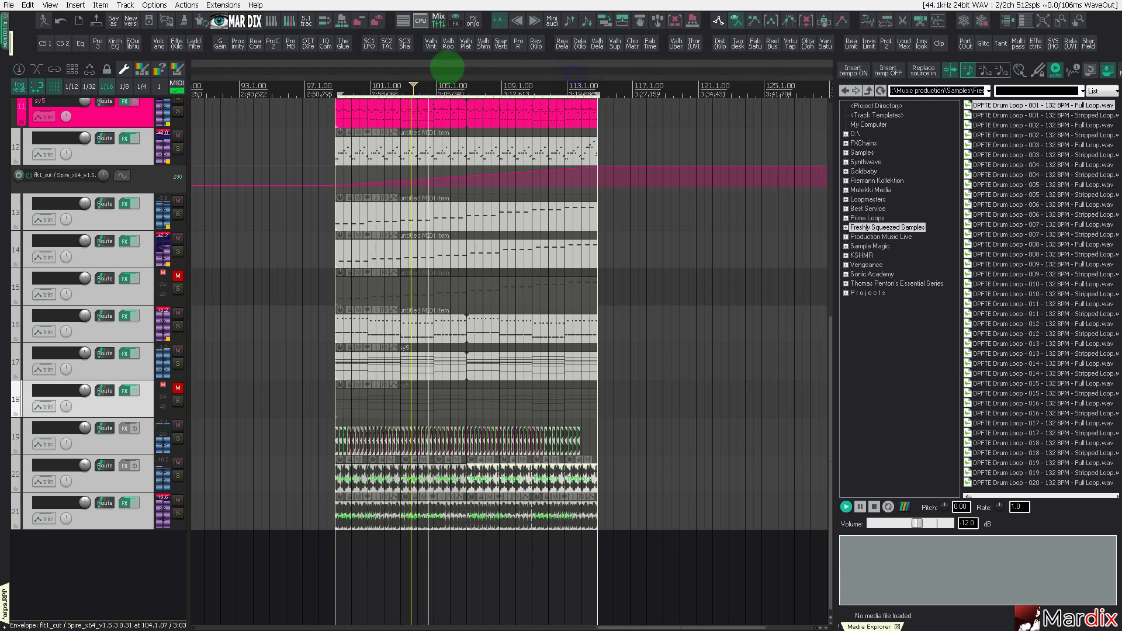
{"action": "scroll", "coordinate": [447, 67], "scroll_direction": "up", "scroll_amount": 2}
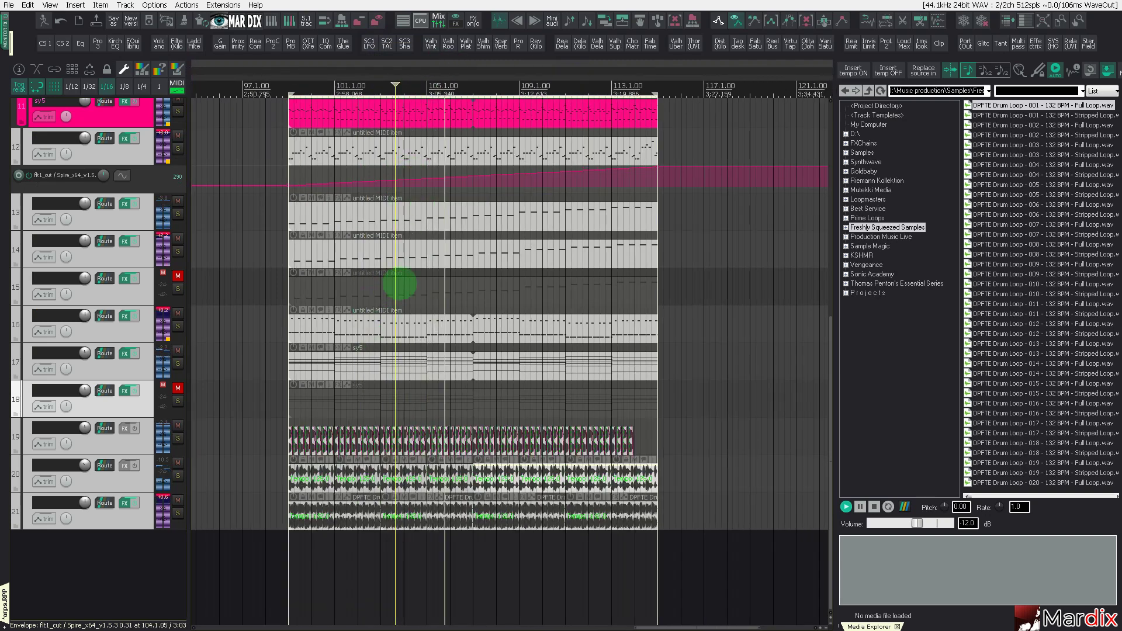
{"action": "scroll", "coordinate": [400, 284], "scroll_direction": "down", "scroll_amount": 1}
{"action": "left_click", "coordinate": [146, 392]}
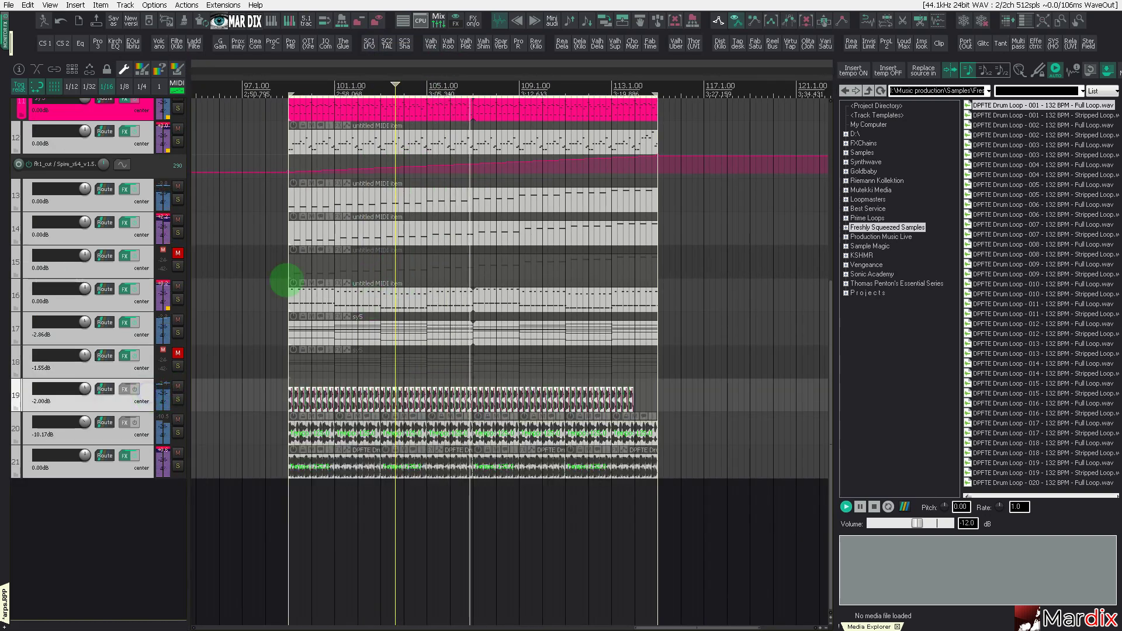
{"action": "left_click", "coordinate": [143, 462]}
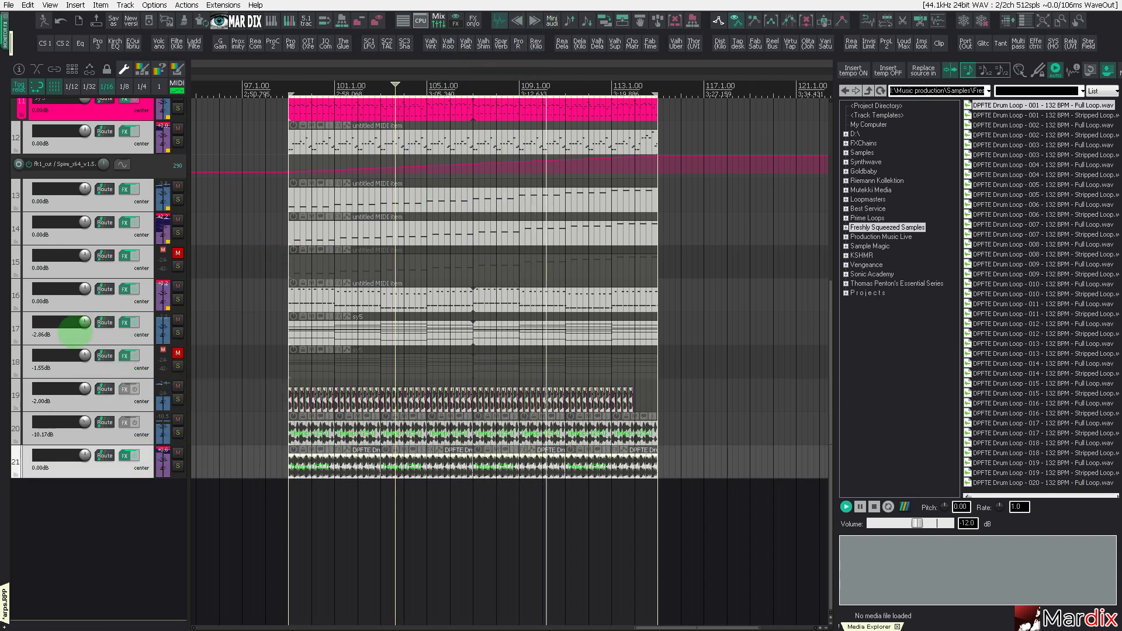
Unmute track 15 and change its Spire preset to BSQ Rider.
{"action": "scroll", "coordinate": [84, 325], "scroll_direction": "up", "scroll_amount": 3}
{"action": "left_click", "coordinate": [177, 354]}
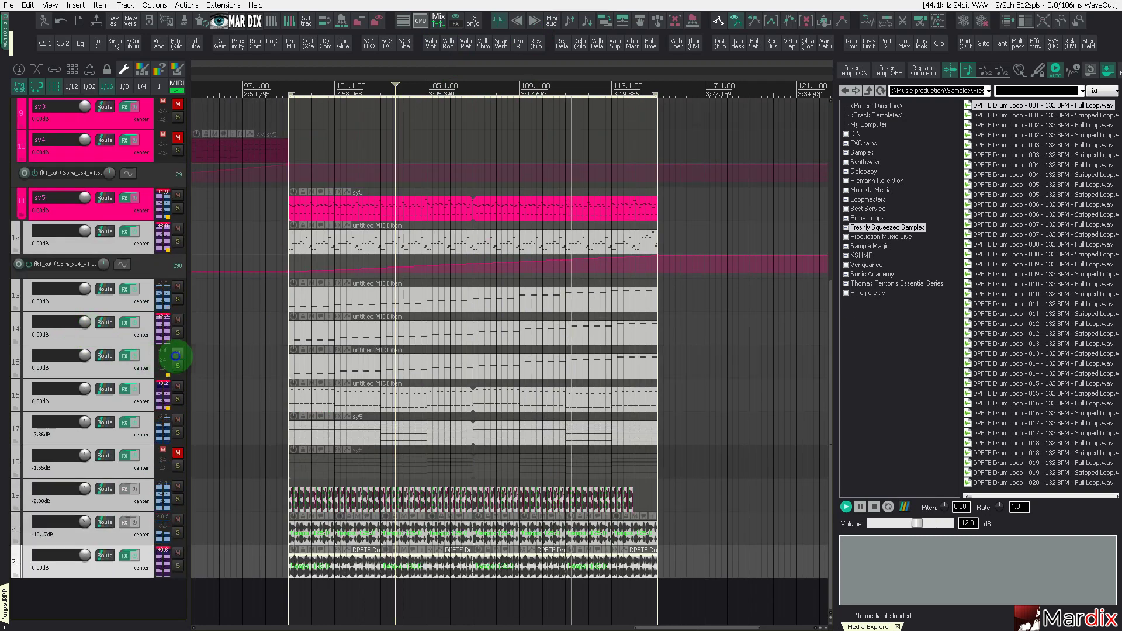
{"action": "left_click", "coordinate": [150, 359]}
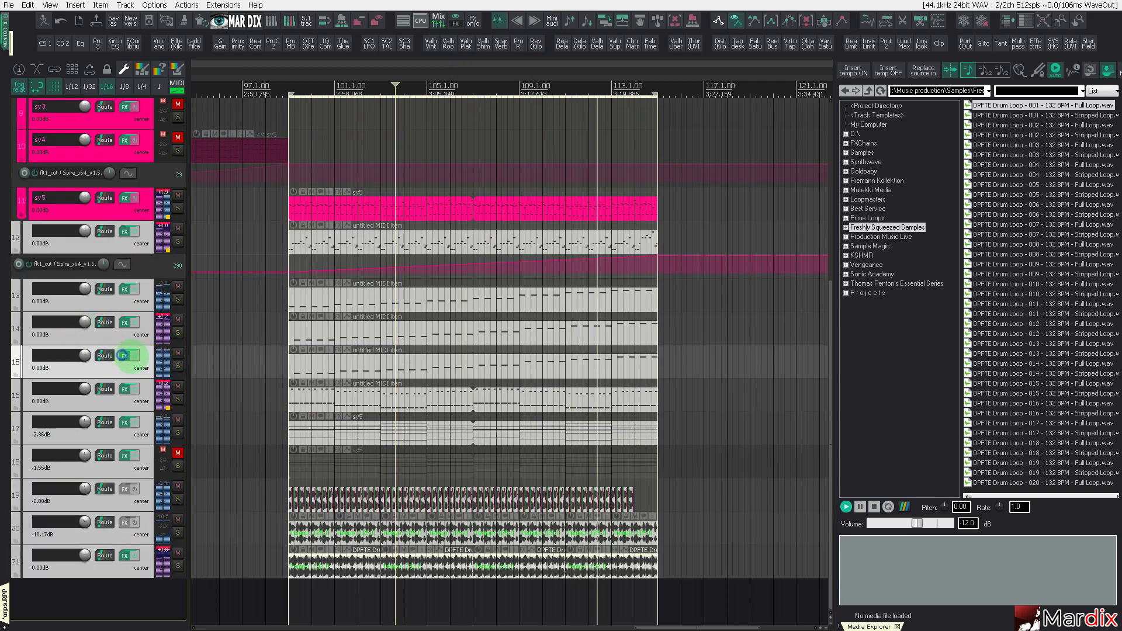
{"action": "left_click", "coordinate": [124, 356]}
{"action": "left_click", "coordinate": [448, 210]}
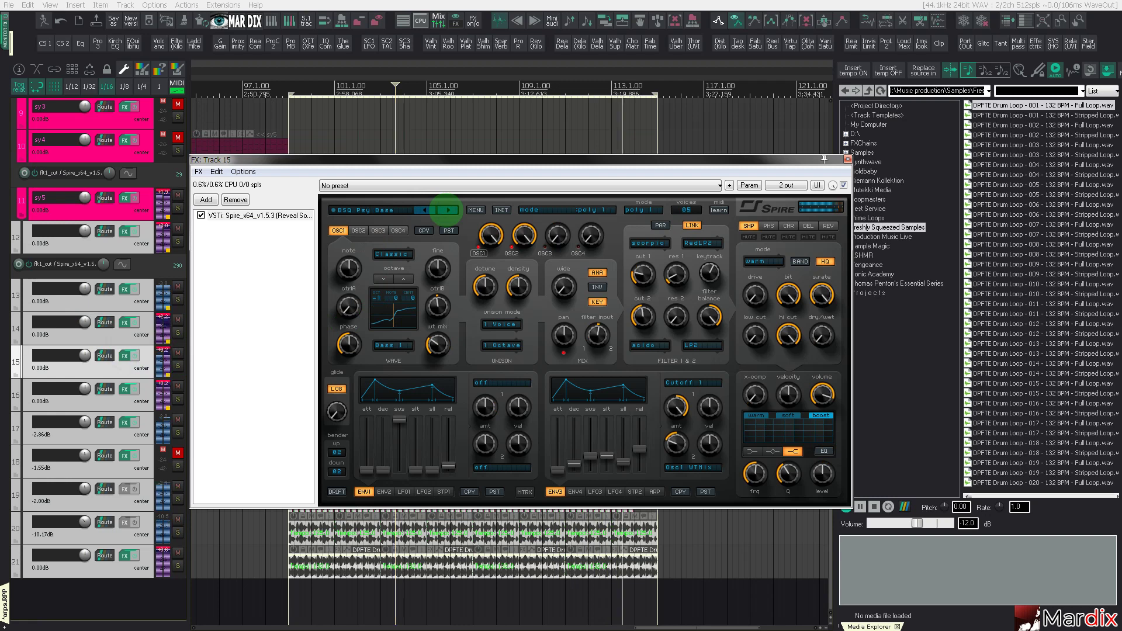
{"action": "left_click", "coordinate": [448, 211]}
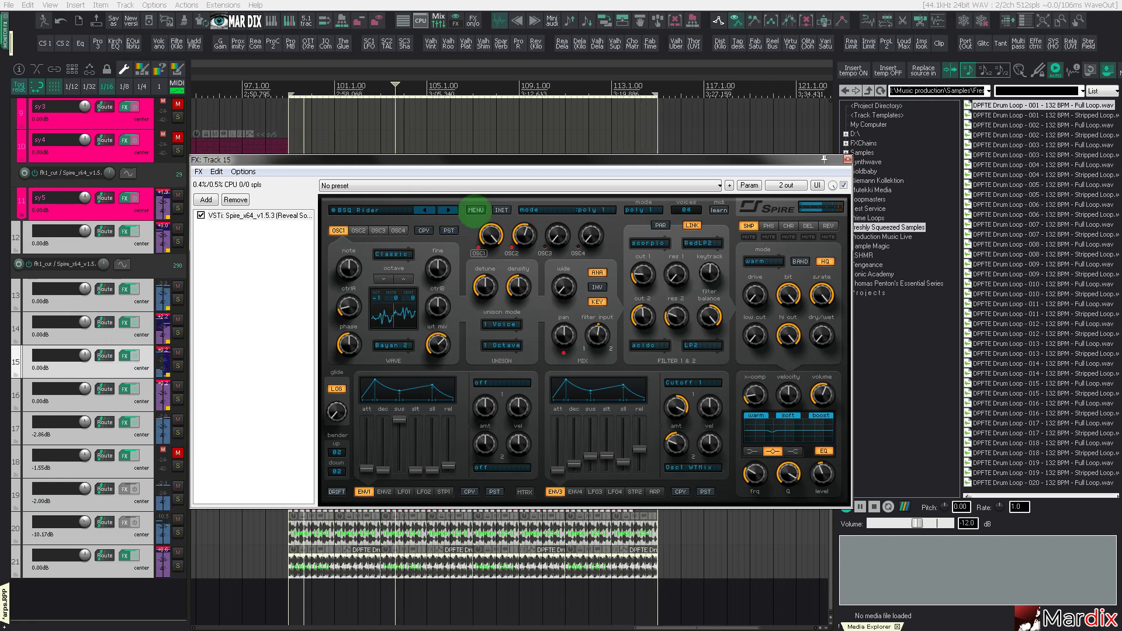
{"action": "left_click", "coordinate": [847, 158]}
Mute track 15 again.
{"action": "scroll", "coordinate": [158, 318], "scroll_direction": "up", "scroll_amount": 3}
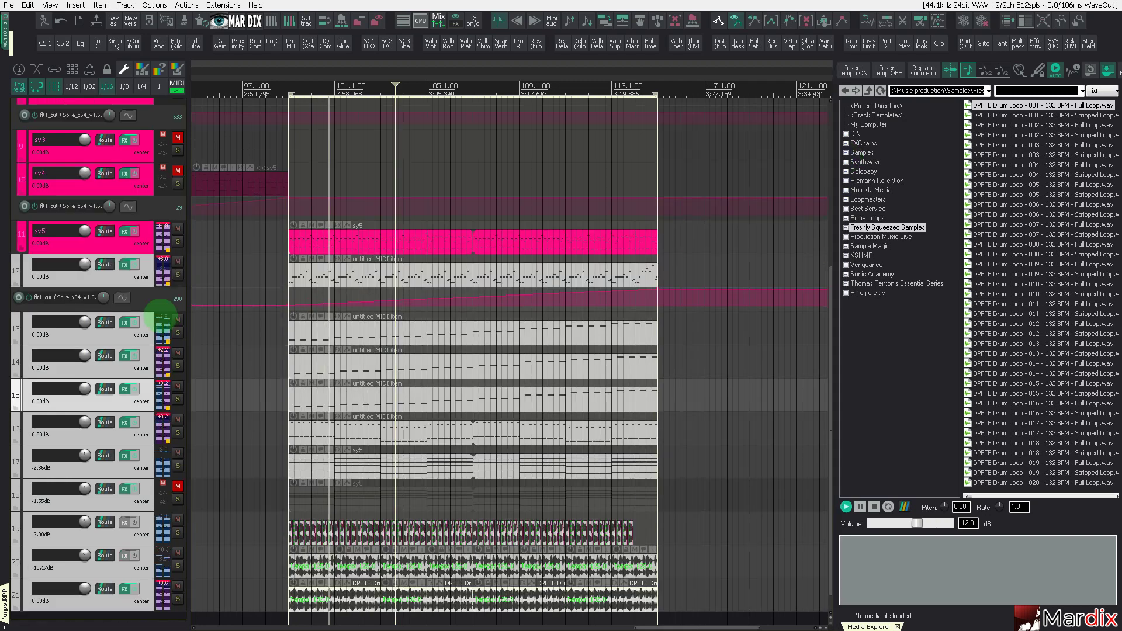
{"action": "scroll", "coordinate": [158, 316], "scroll_direction": "down", "scroll_amount": 3}
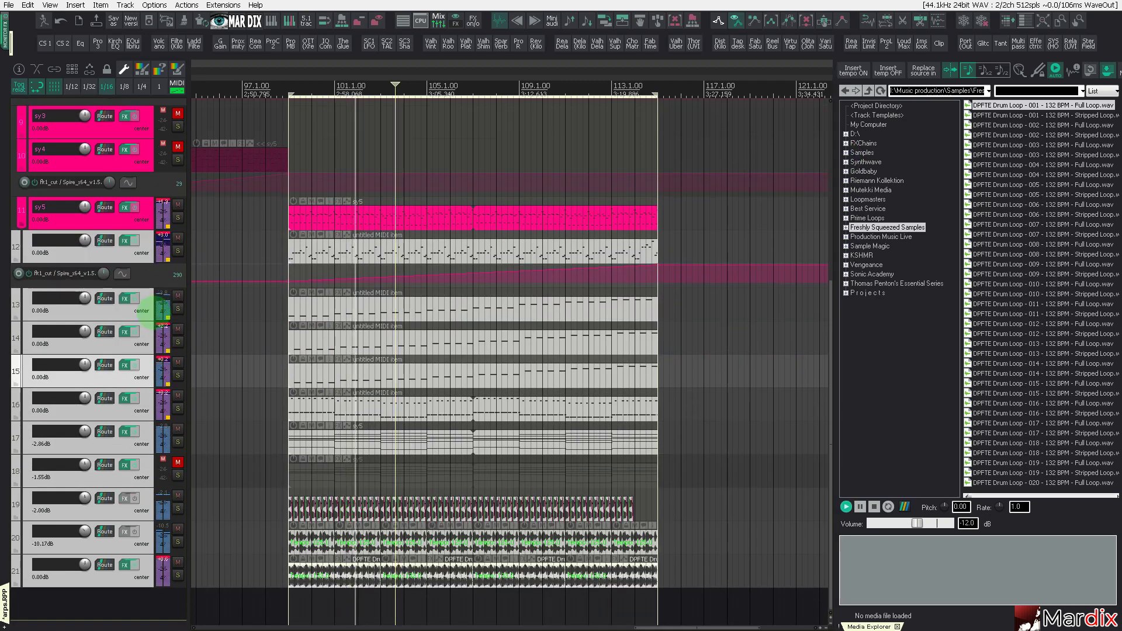
{"action": "left_click", "coordinate": [178, 362]}
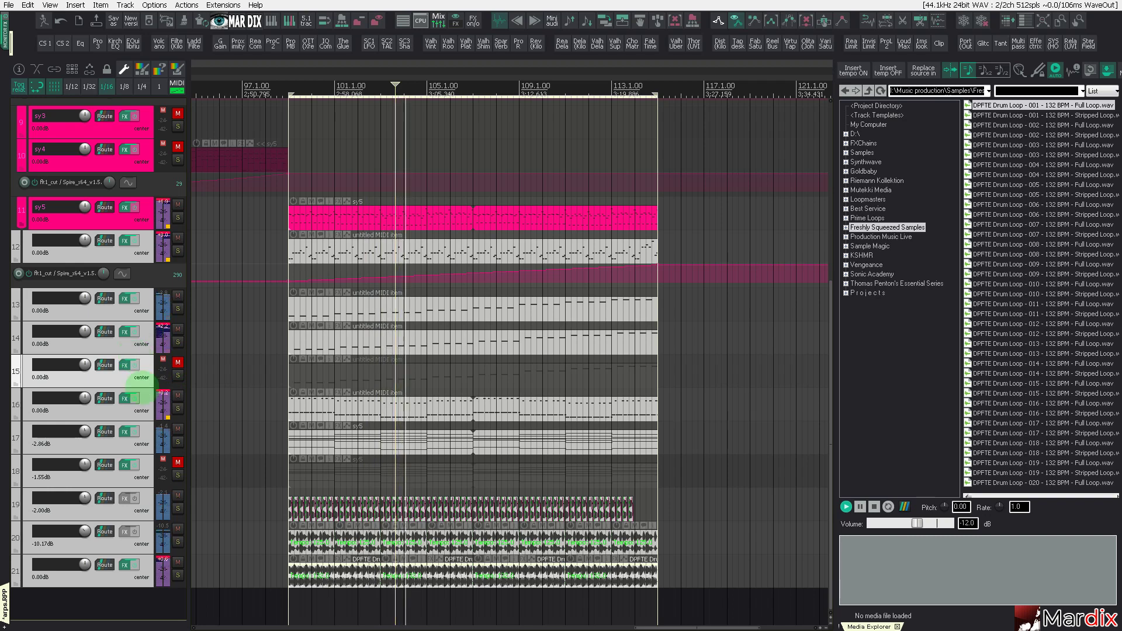
Examine track 16's sound in the Spire preset browser and the overall mix spectrum in SPAN.
{"action": "left_click", "coordinate": [125, 398]}
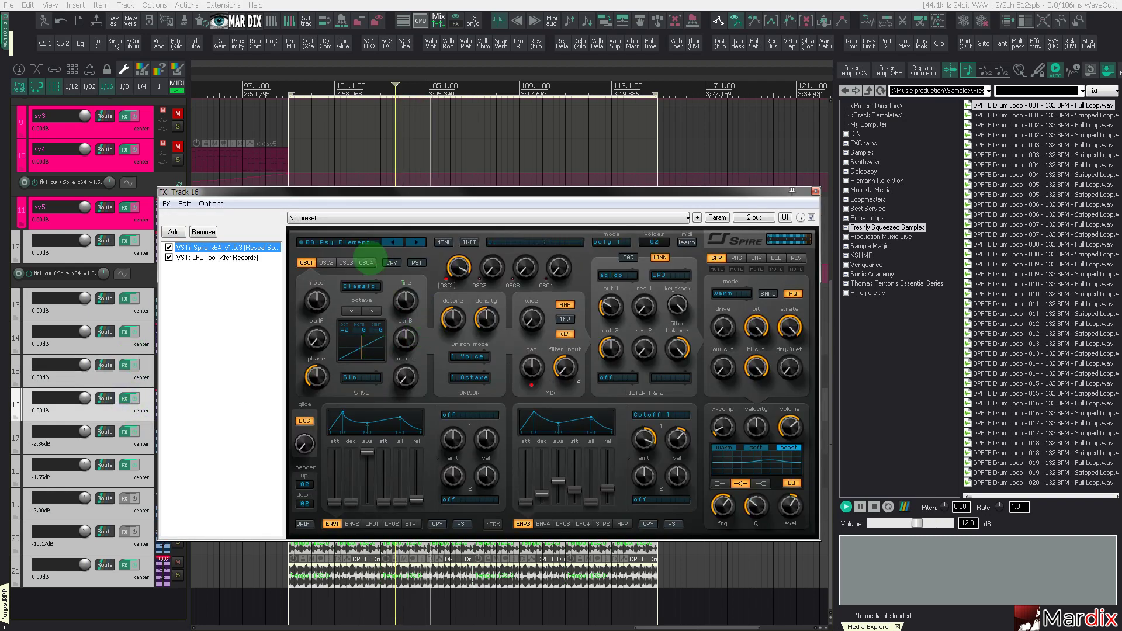
{"action": "left_click", "coordinate": [364, 242]}
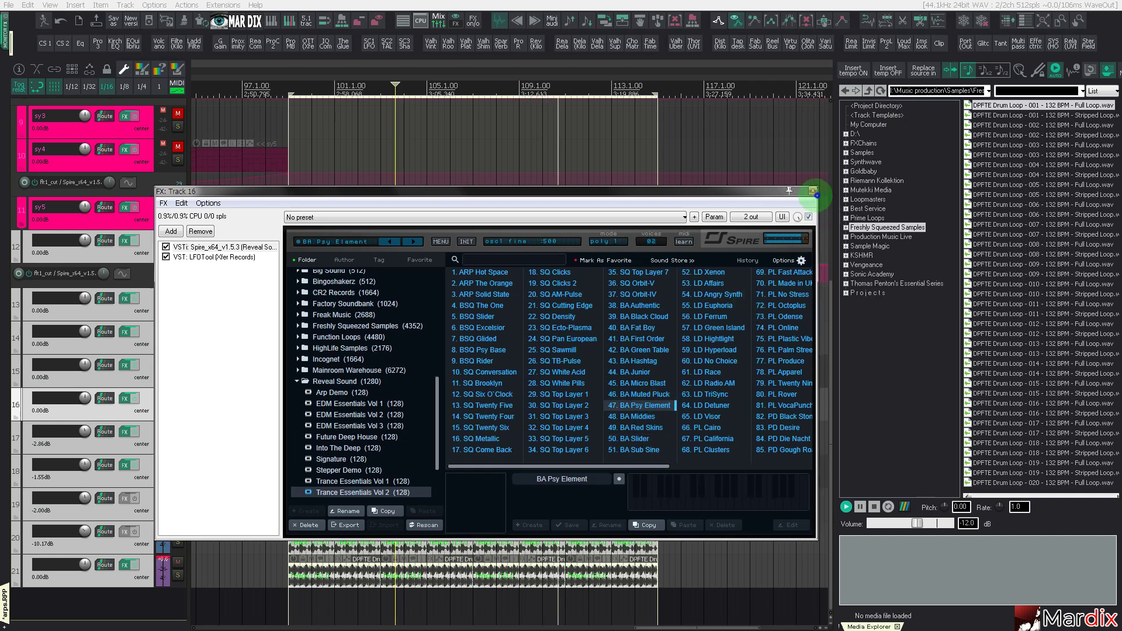
{"action": "left_click", "coordinate": [817, 191]}
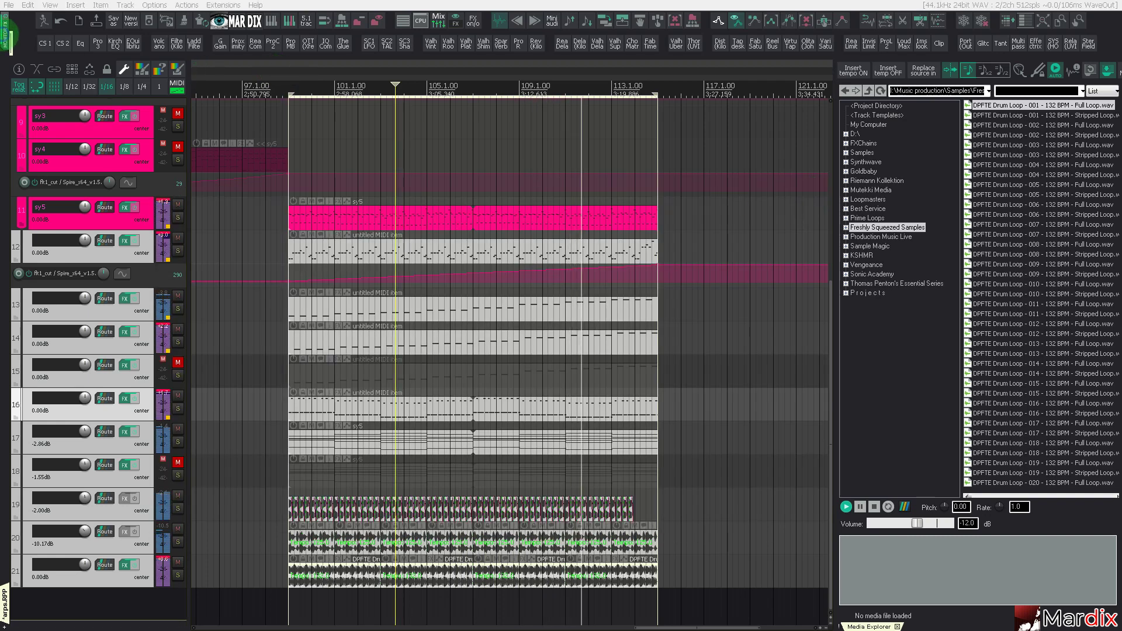
{"action": "left_click", "coordinate": [5, 33]}
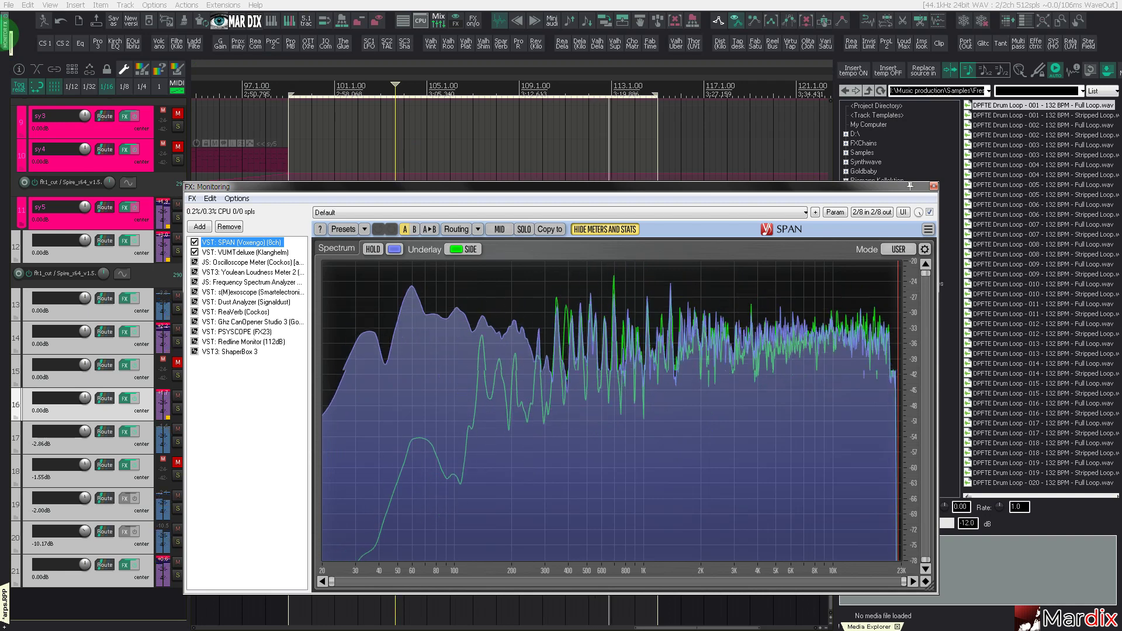
{"action": "left_click", "coordinate": [5, 33]}
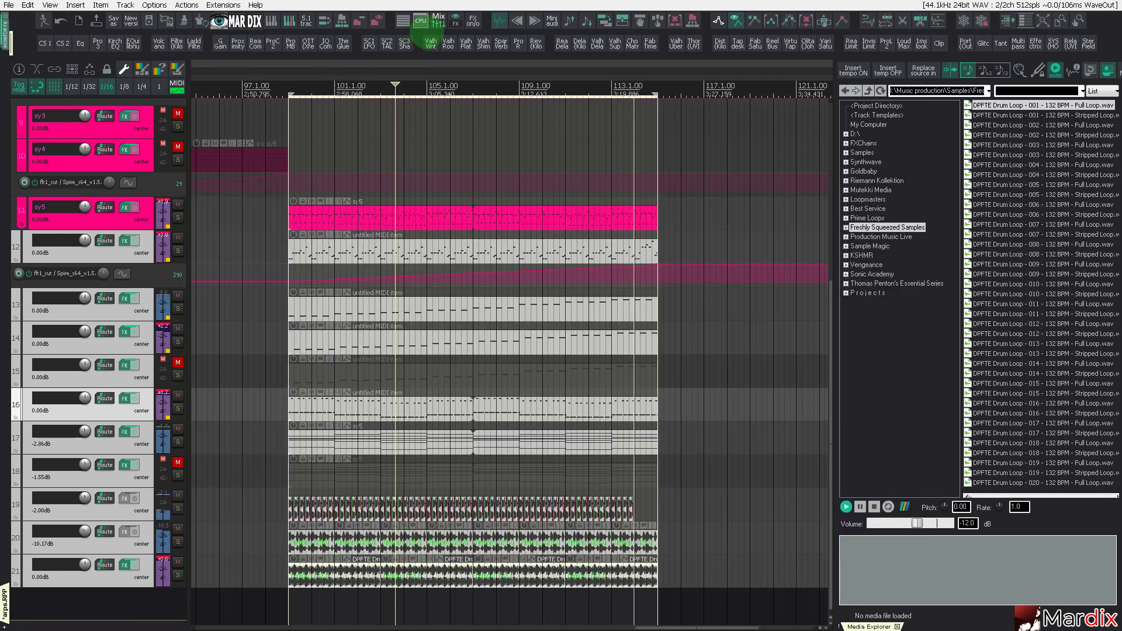
Show the mixer and lower the master volume.
{"action": "left_click", "coordinate": [437, 21]}
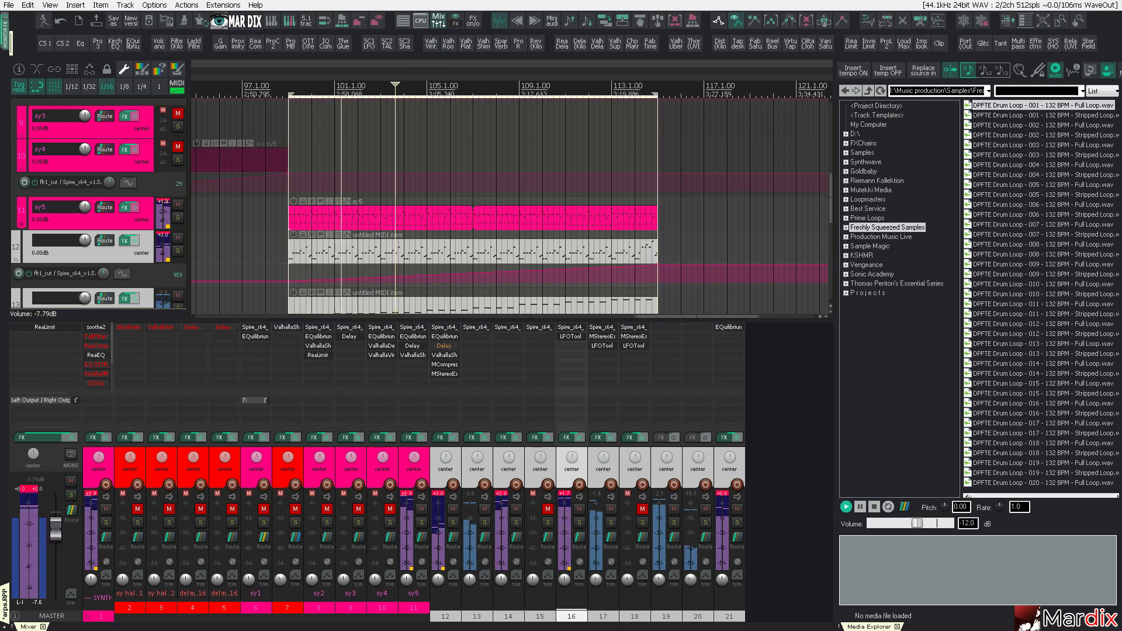
{"action": "left_click", "coordinate": [62, 534]}
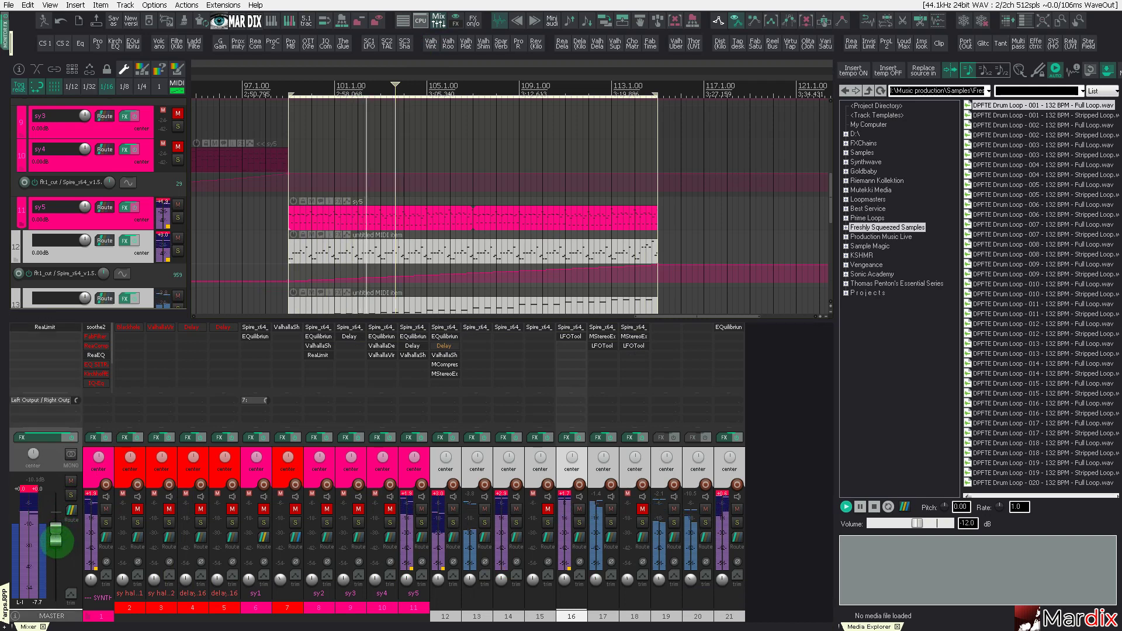